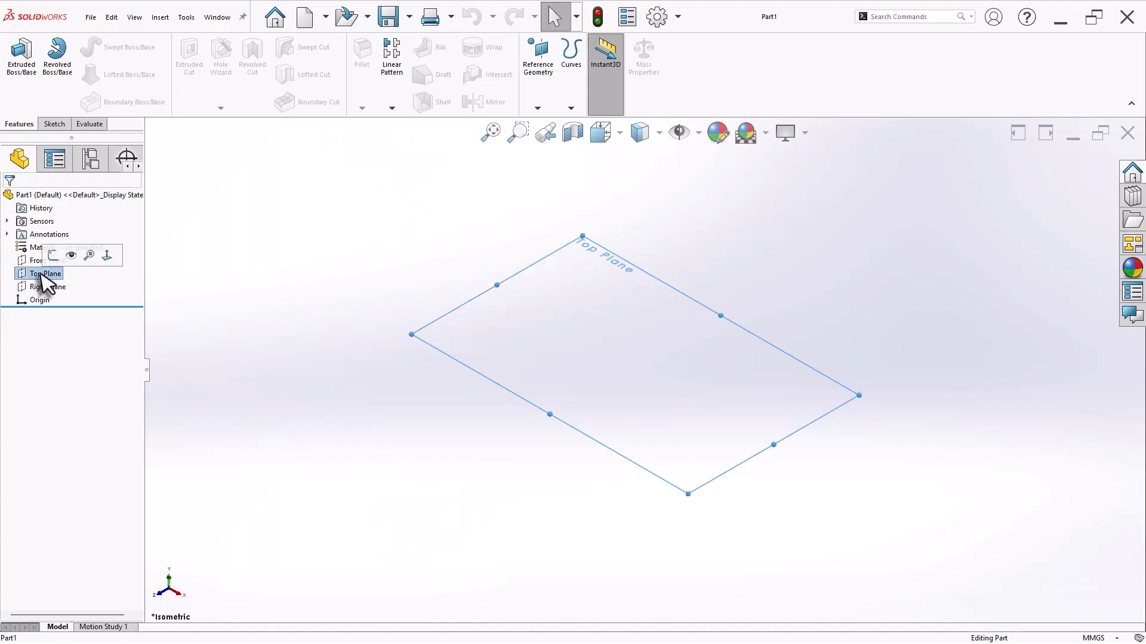
# Start a sketch on the Top Plane and draw a center rectangle at the origin, 108 mm wide and 64 mm high
pyautogui.click(53, 257)
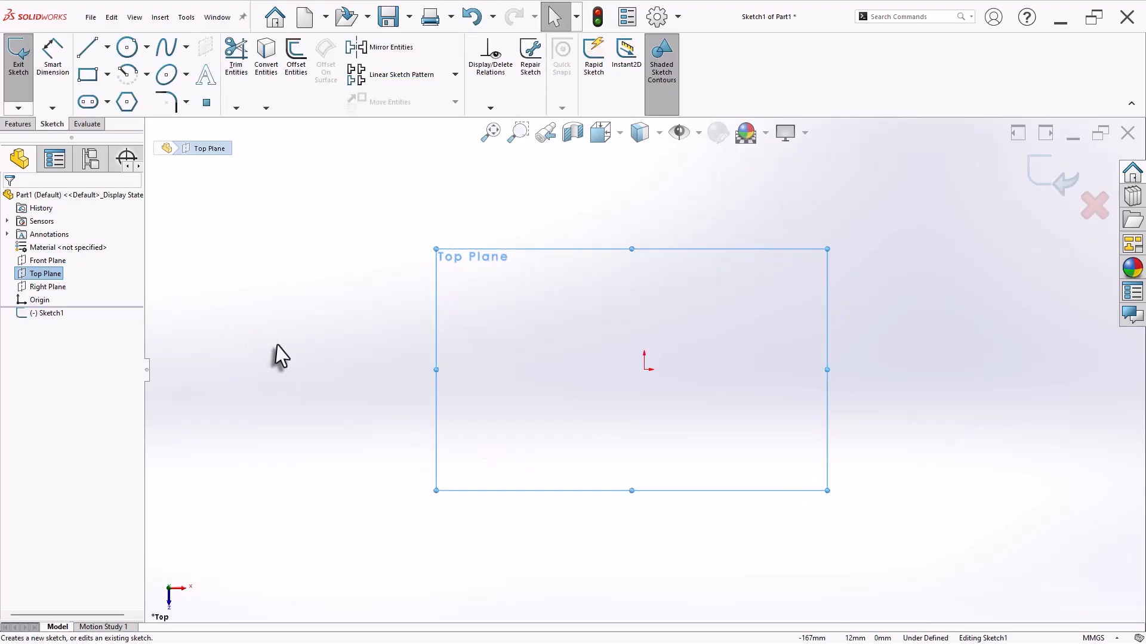
pyautogui.press('s')
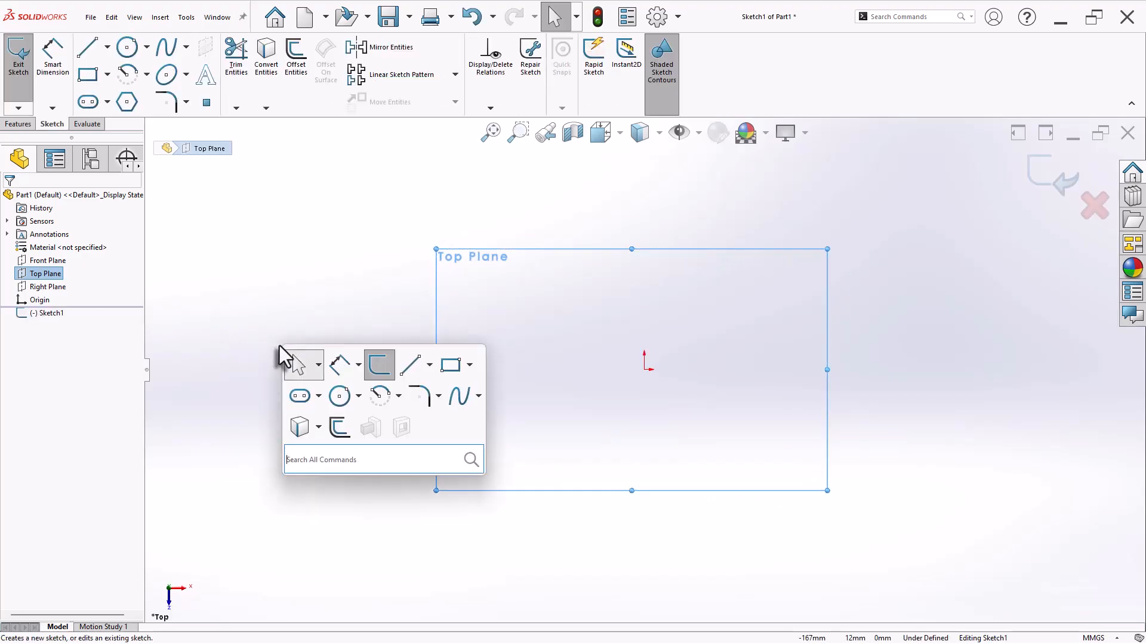
pyautogui.click(470, 365)
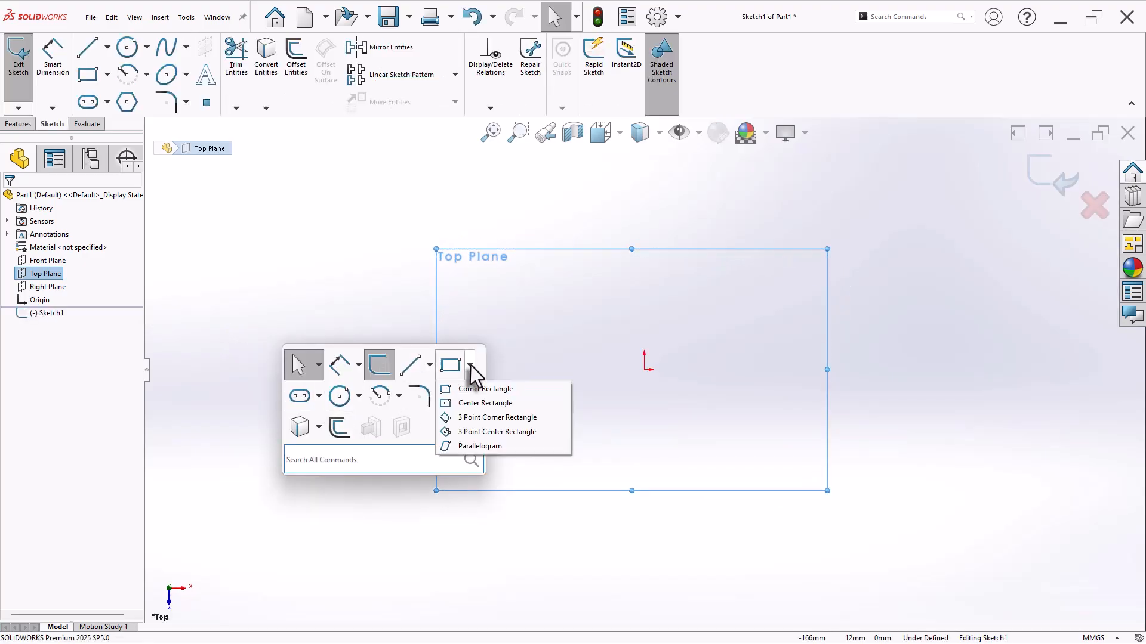
pyautogui.click(485, 409)
pyautogui.click(644, 369)
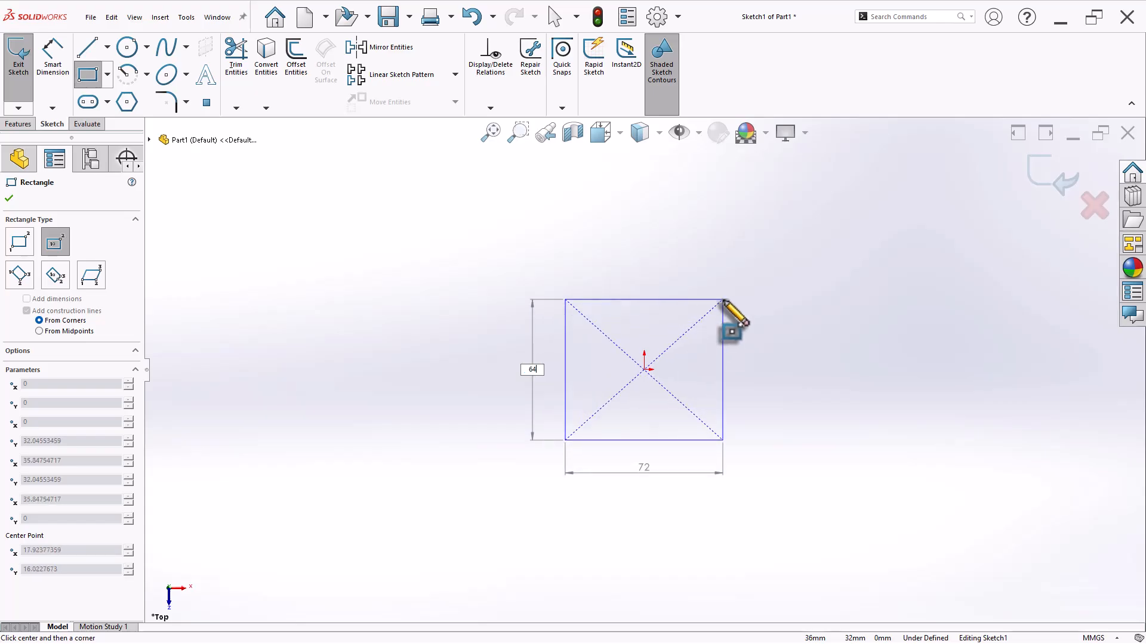
pyautogui.press('Return')
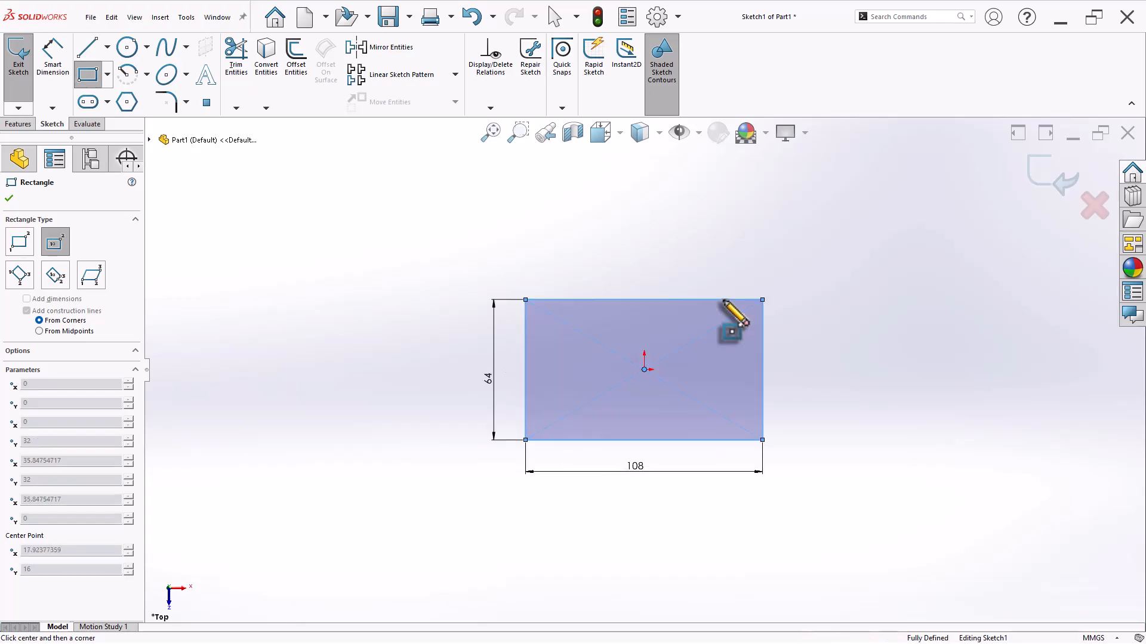
pyautogui.press('Escape')
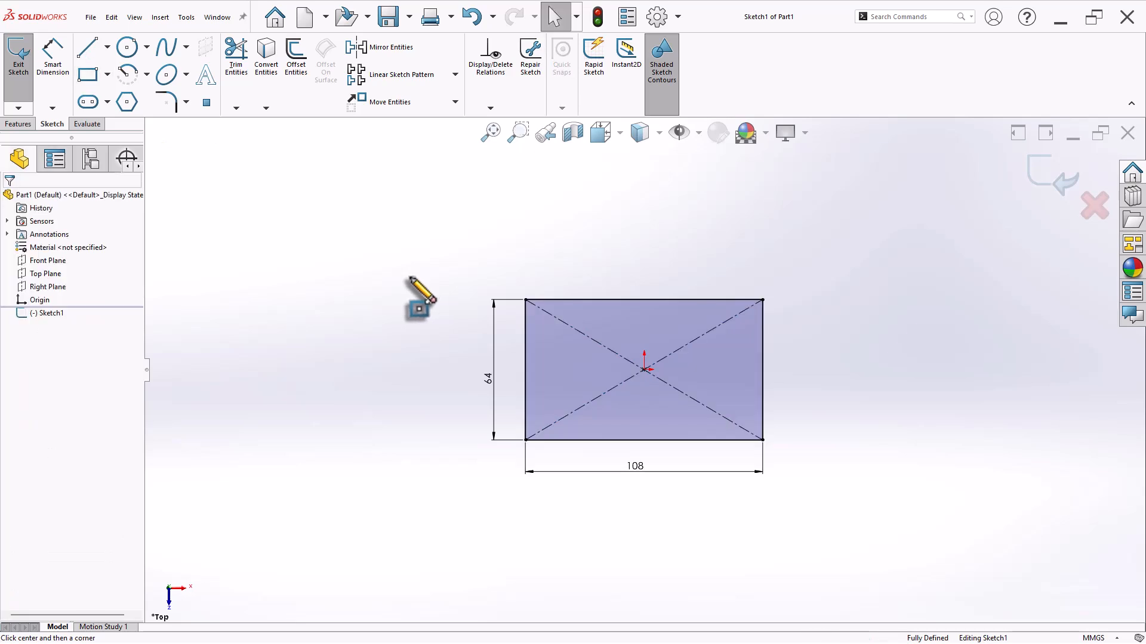
# Apply 12 mm sketch fillets to the rectangle's upper-left and lower-right corners
pyautogui.press('s')
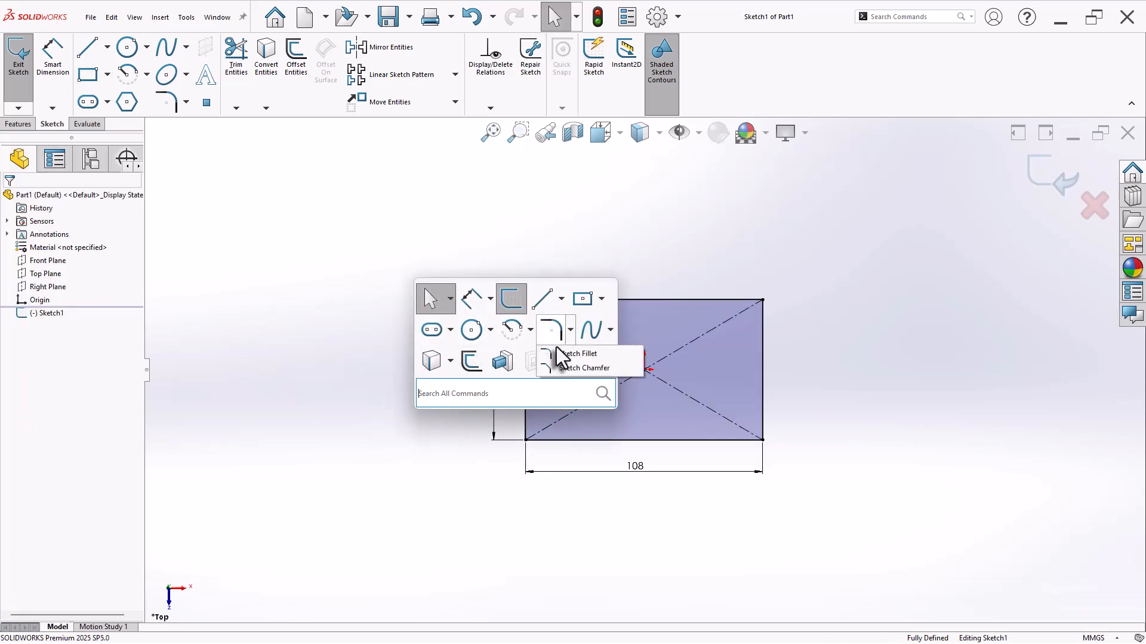
pyautogui.click(559, 335)
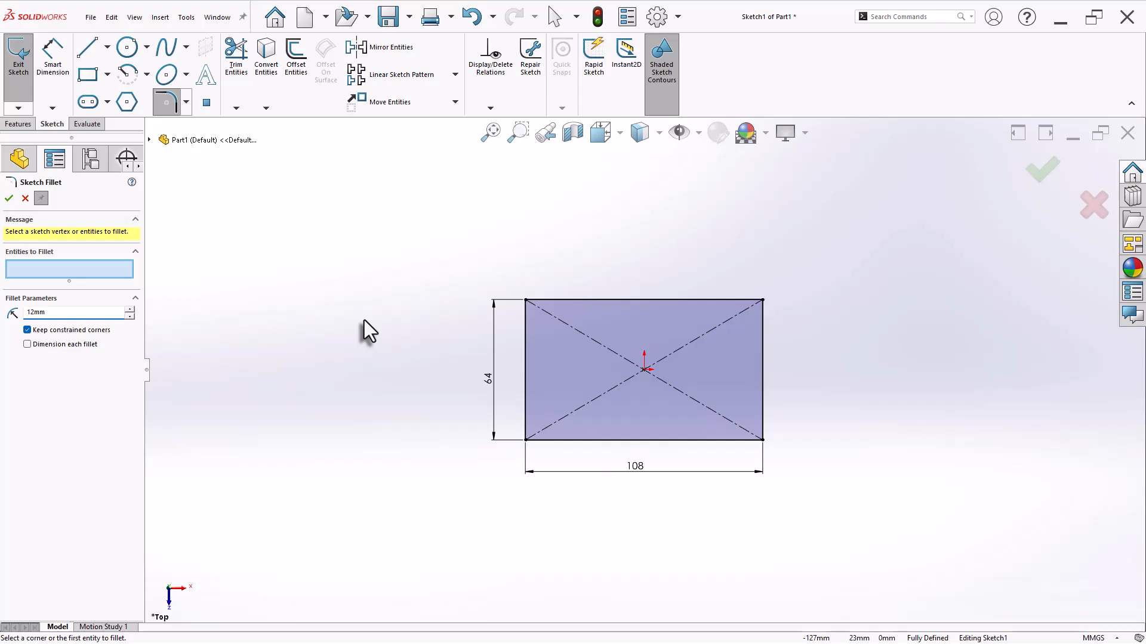
pyautogui.click(534, 318)
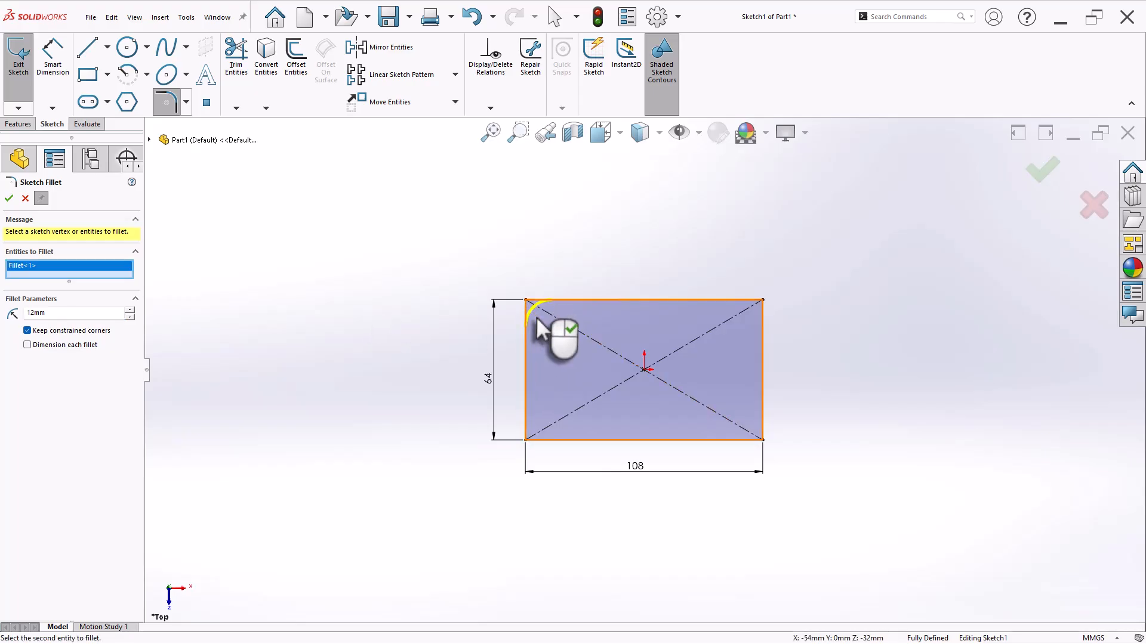
pyautogui.click(763, 440)
pyautogui.rightClick(799, 414)
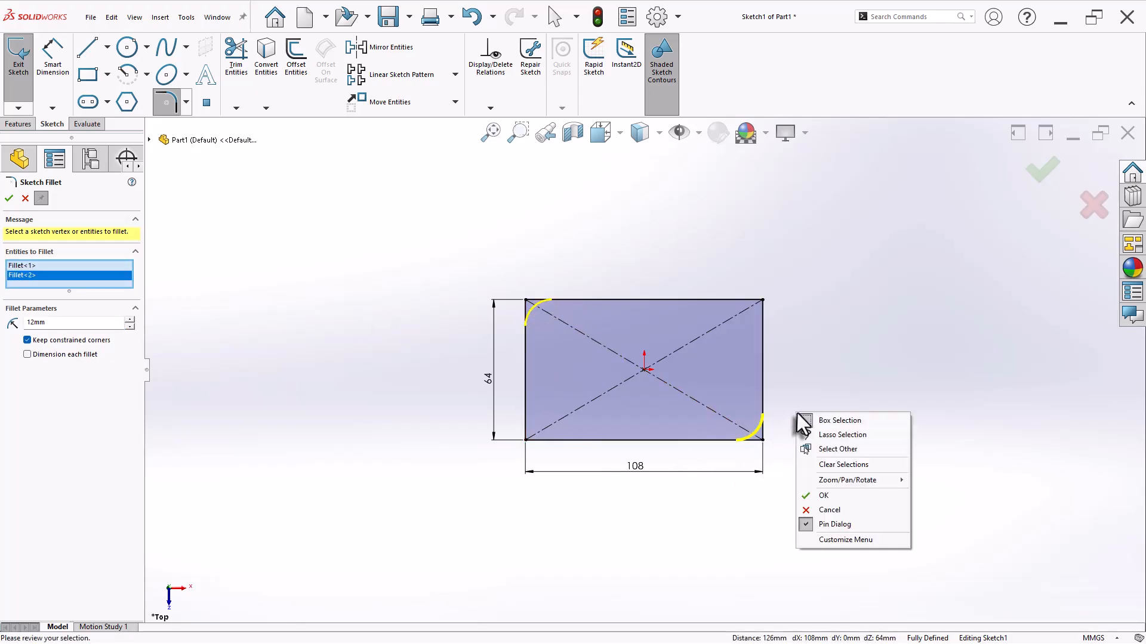
pyautogui.click(823, 496)
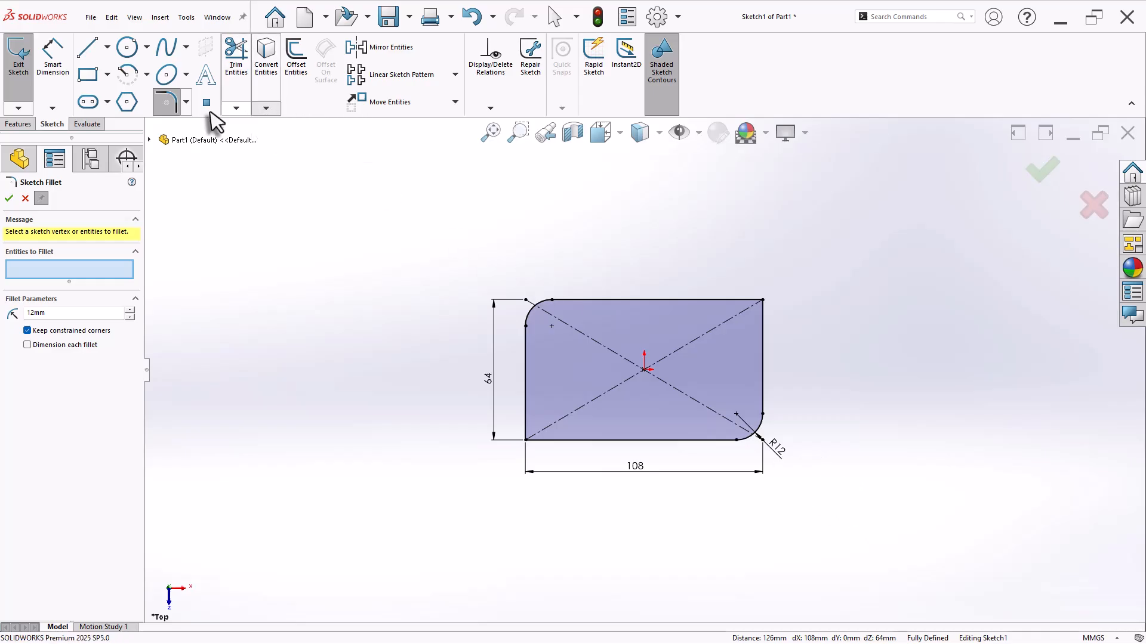
pyautogui.click(186, 104)
pyautogui.press('Escape')
pyautogui.press('Escape')
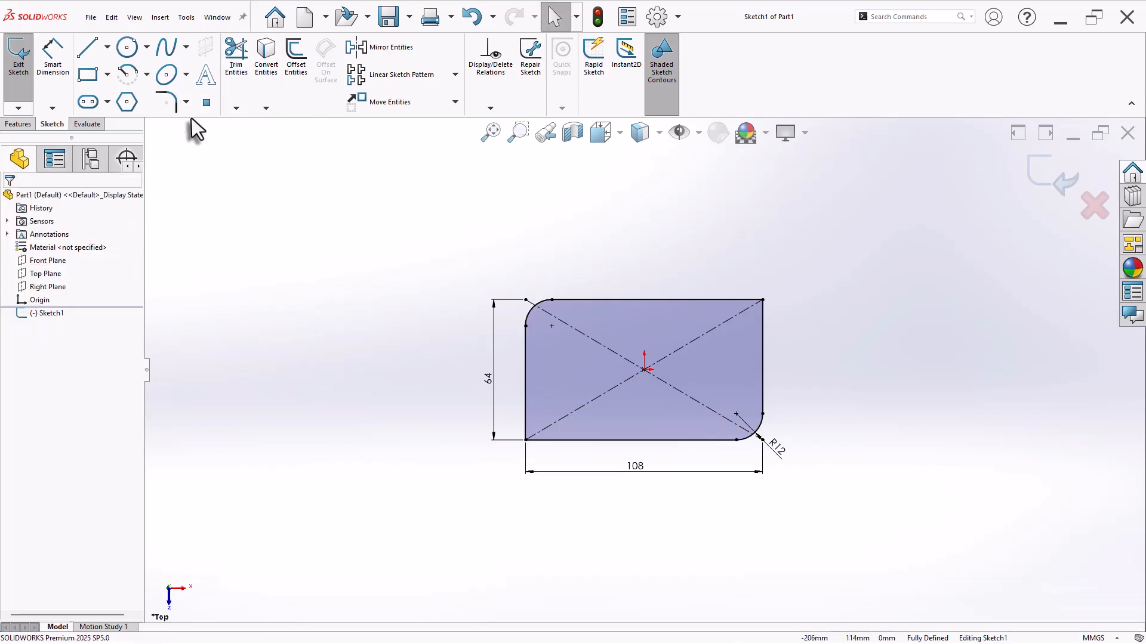
# Add an equal-distance 18 mm sketch chamfer to the rectangle's lower-left corner
pyautogui.click(192, 139)
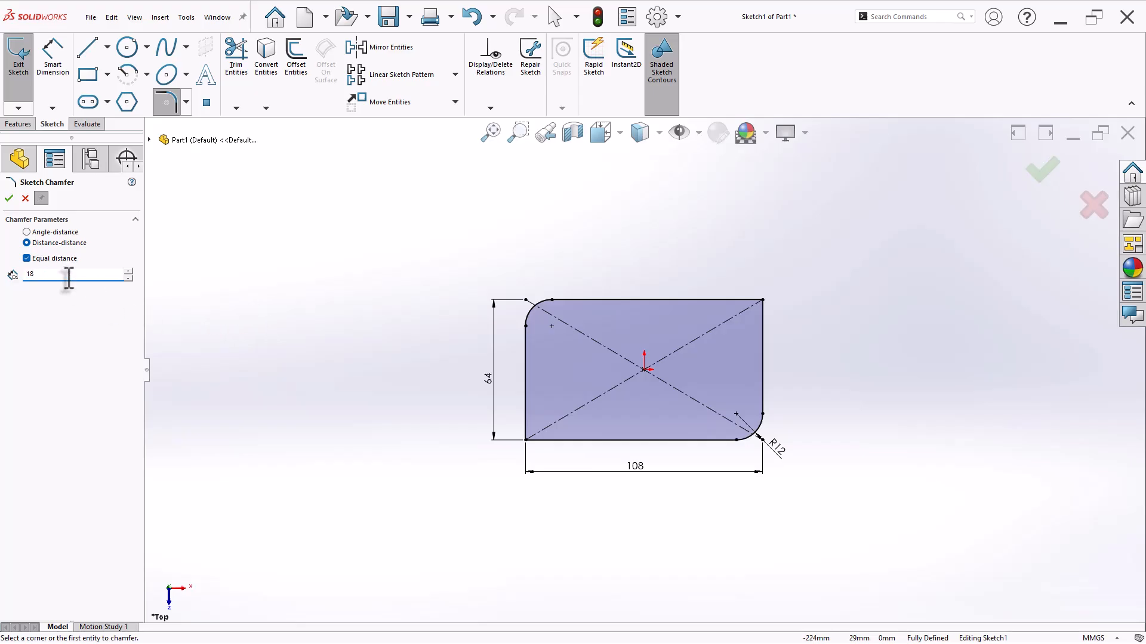
pyautogui.click(526, 441)
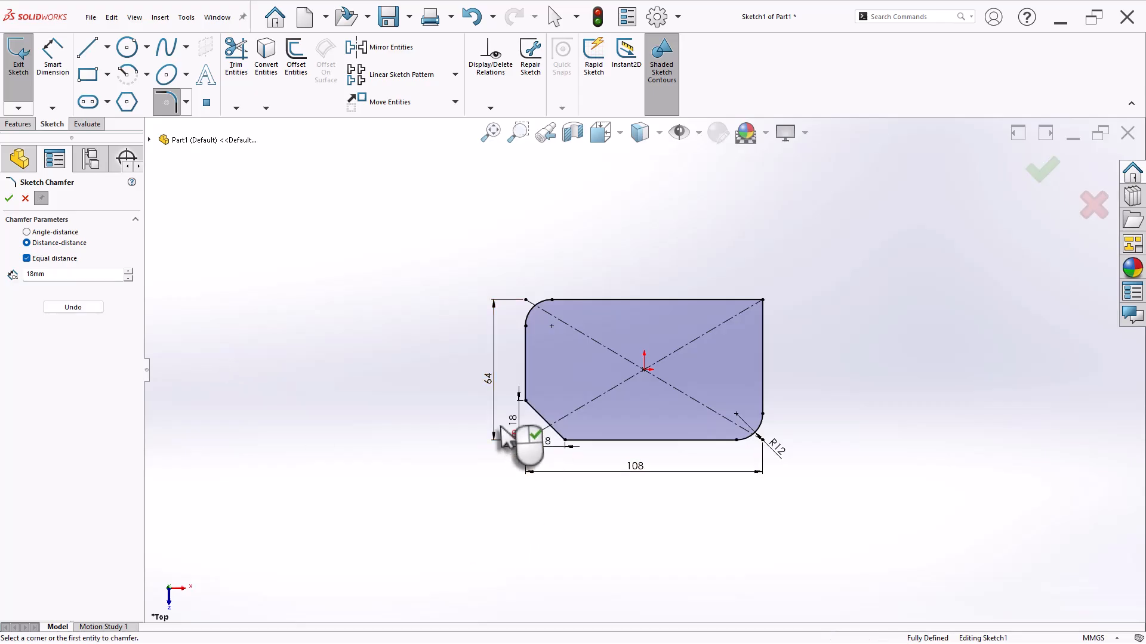
pyautogui.click(8, 198)
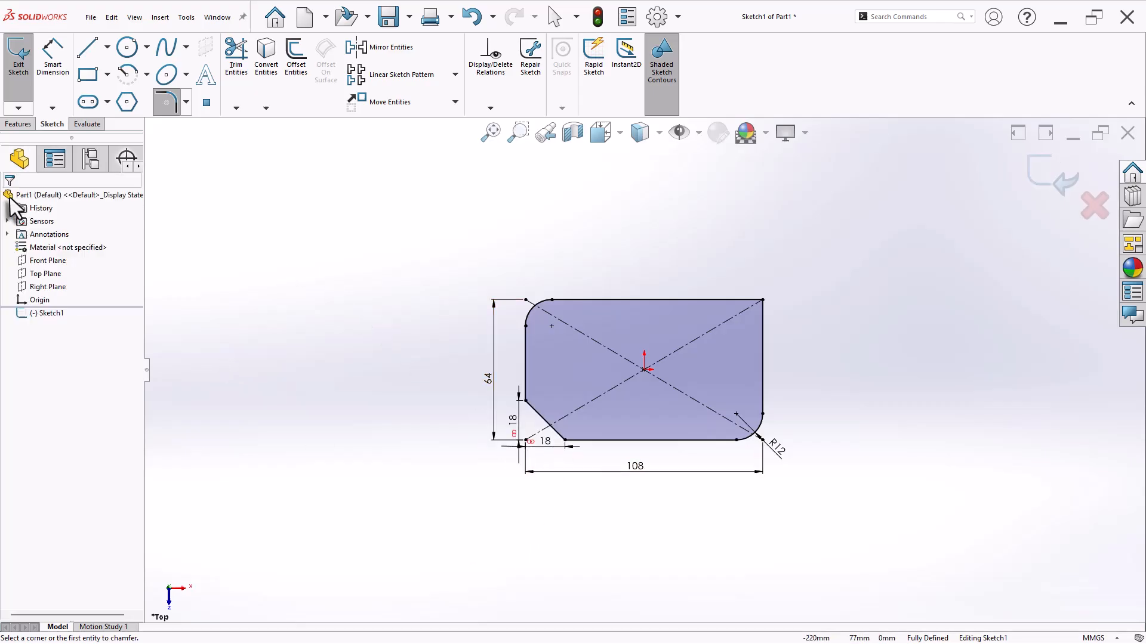
# Sketch a sloping line across the upper-right corner, from the top edge about 70 mm from the left edge down to the right edge
pyautogui.click(88, 46)
pyautogui.scroll(-3, 780, 345)
pyautogui.click(577, 282)
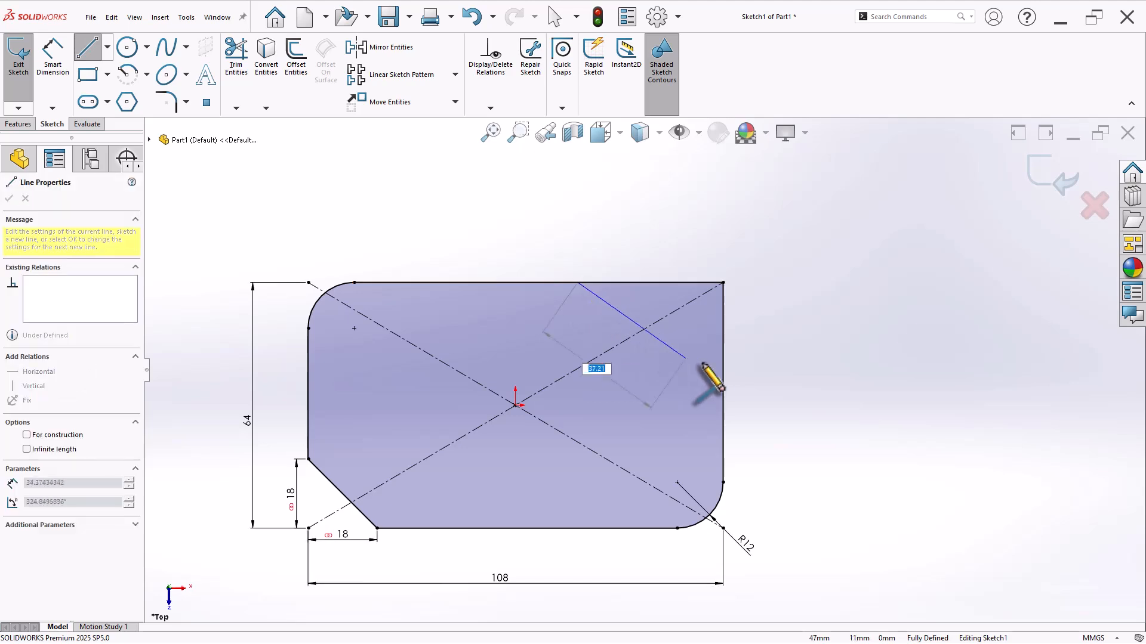
pyautogui.click(722, 363)
pyautogui.rightClick(775, 307)
pyautogui.click(797, 311)
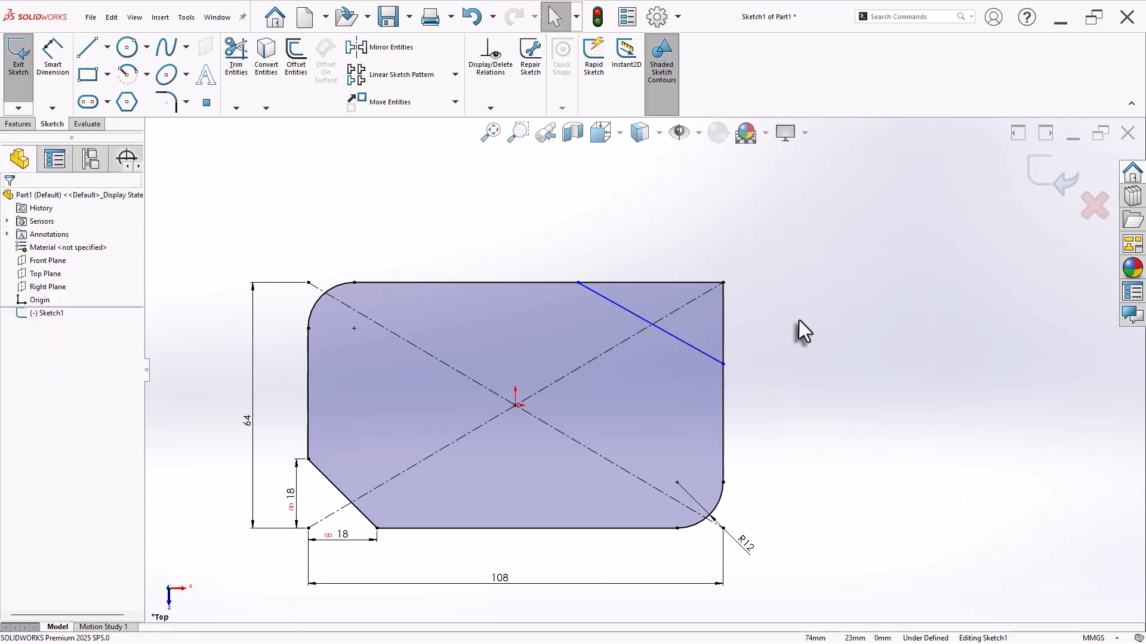
# Dimension the sloping line's upper endpoint 54 mm from the profile's left edge
pyautogui.press('d')
pyautogui.click(309, 380)
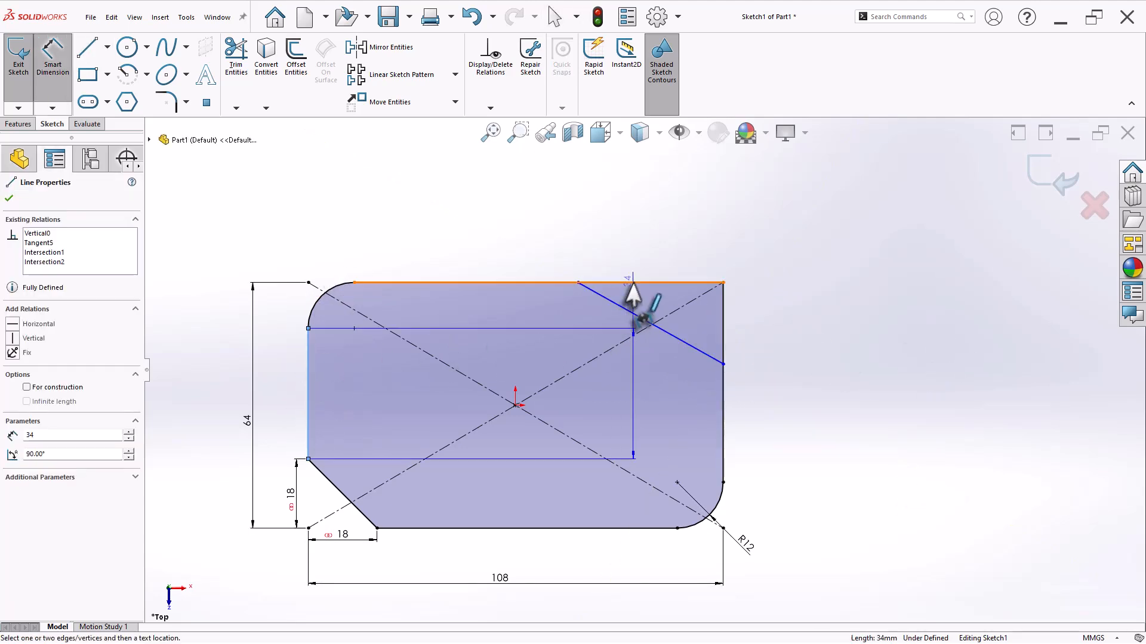
pyautogui.click(578, 283)
pyautogui.click(446, 244)
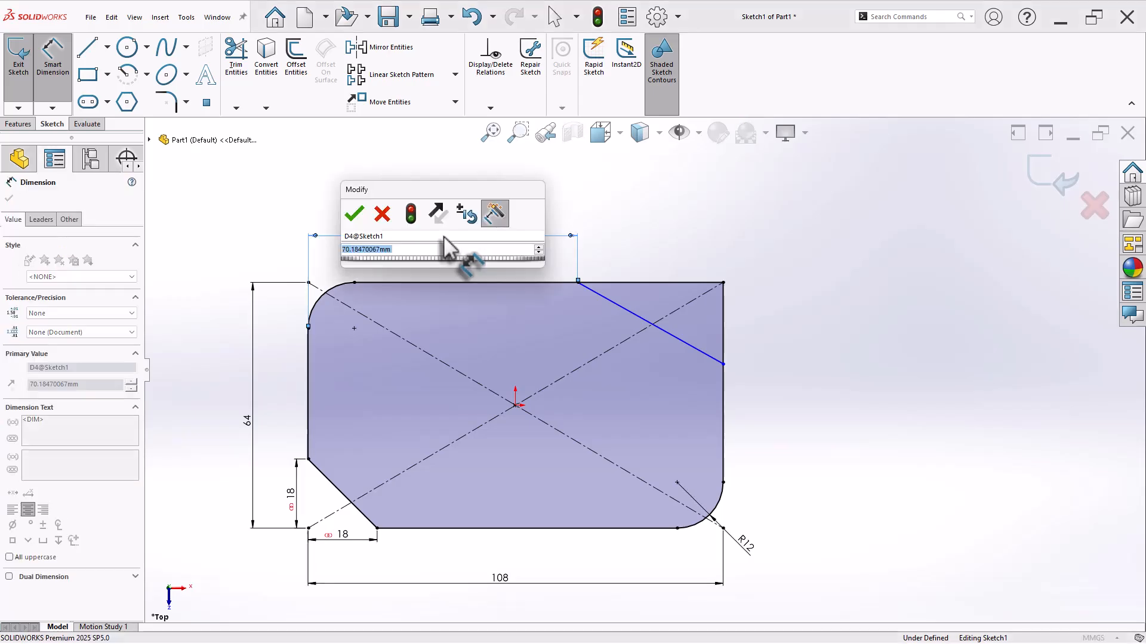
pyautogui.write('54')
pyautogui.press('Return')
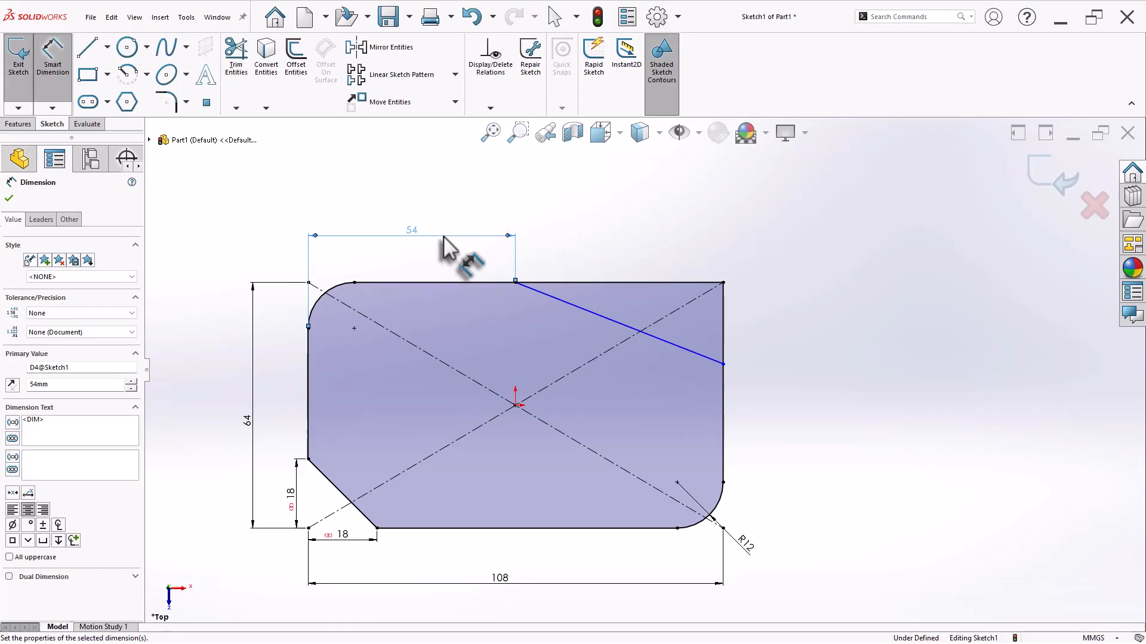
# Dimension the angle between the top edge and the sloping line as 35 degrees
pyautogui.click(611, 284)
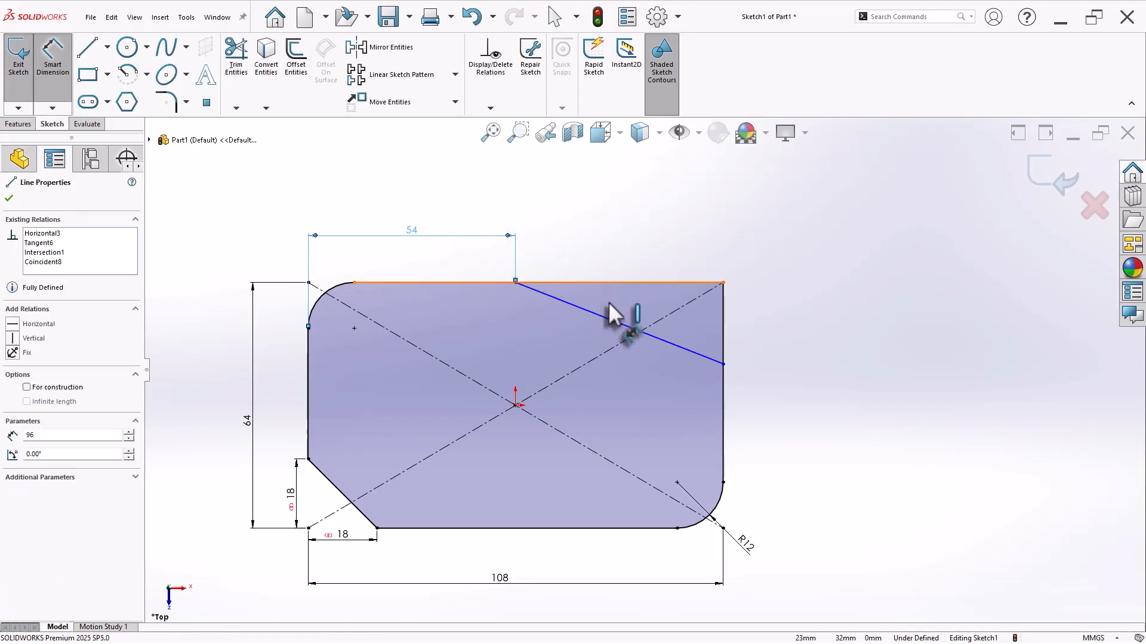
pyautogui.click(615, 329)
pyautogui.click(771, 335)
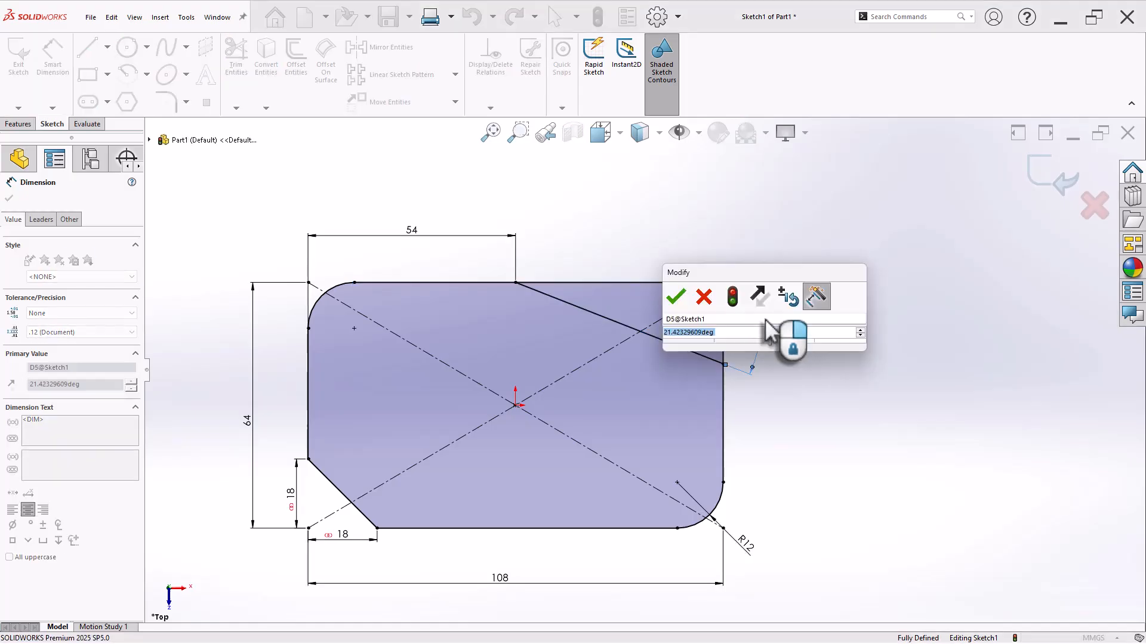
pyautogui.write('35')
pyautogui.press('Return')
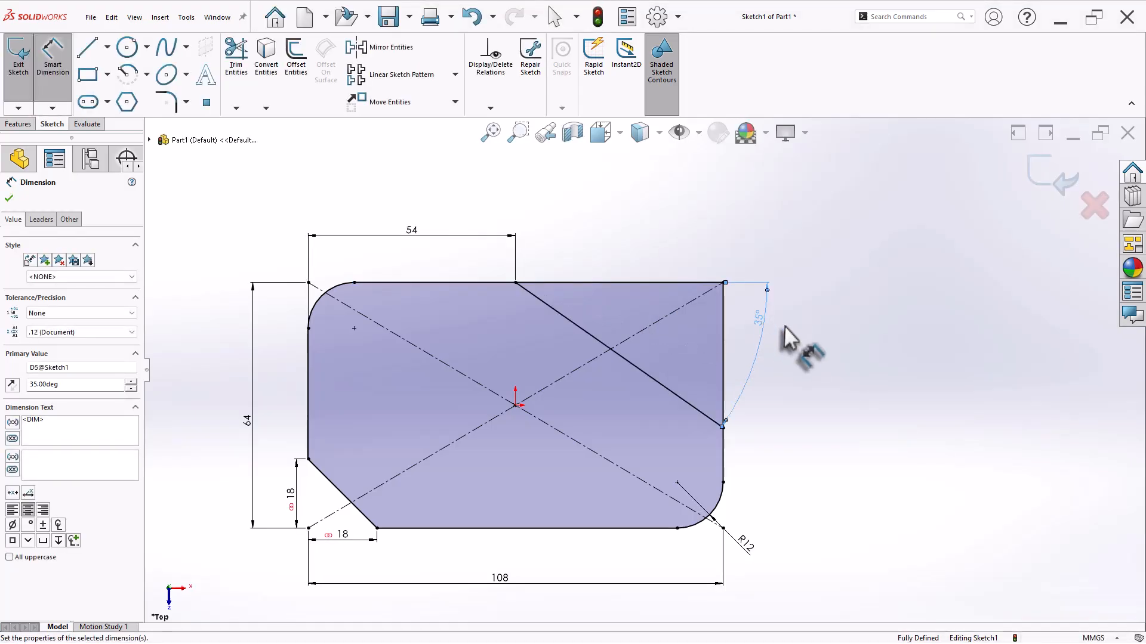
# Power-trim the two edges outside the sloping line at the upper-right corner, keeping the trimmed entities as construction geometry
pyautogui.click(236, 65)
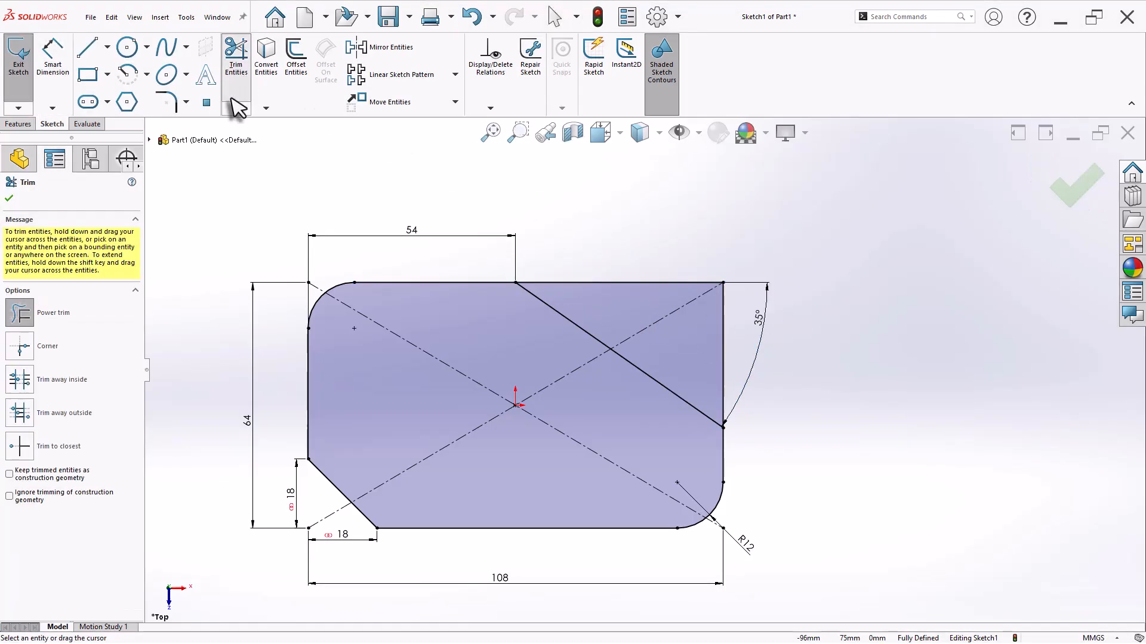
pyautogui.click(23, 478)
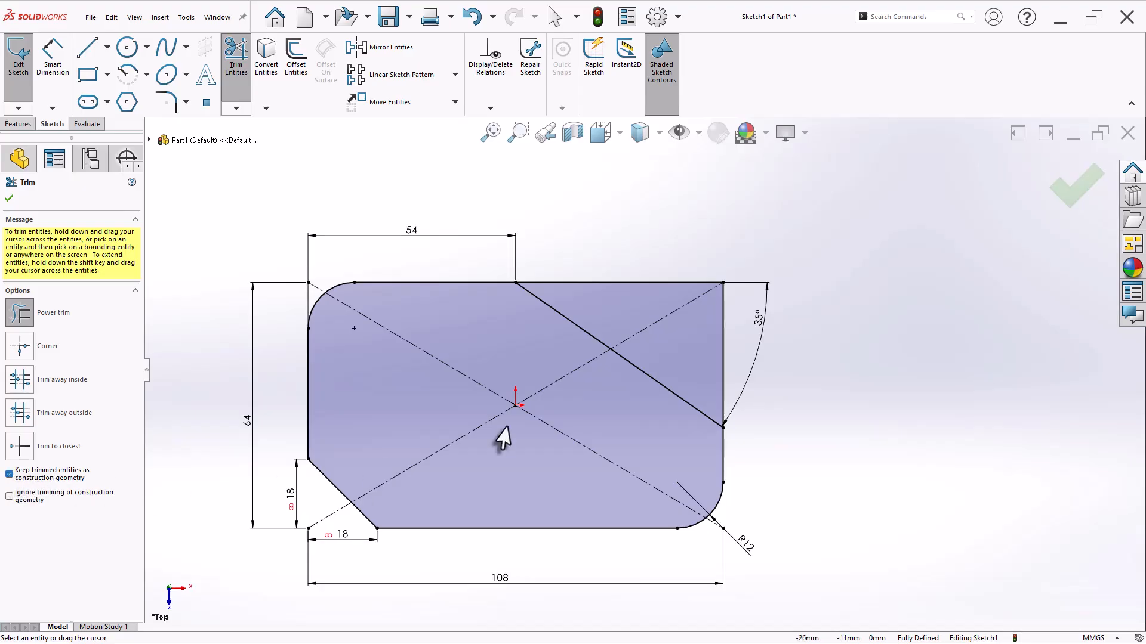
pyautogui.moveTo(564, 240)
pyautogui.mouseDown()
pyautogui.moveTo(667, 312)
pyautogui.moveTo(748, 348)
pyautogui.moveTo(686, 333)
pyautogui.mouseUp()
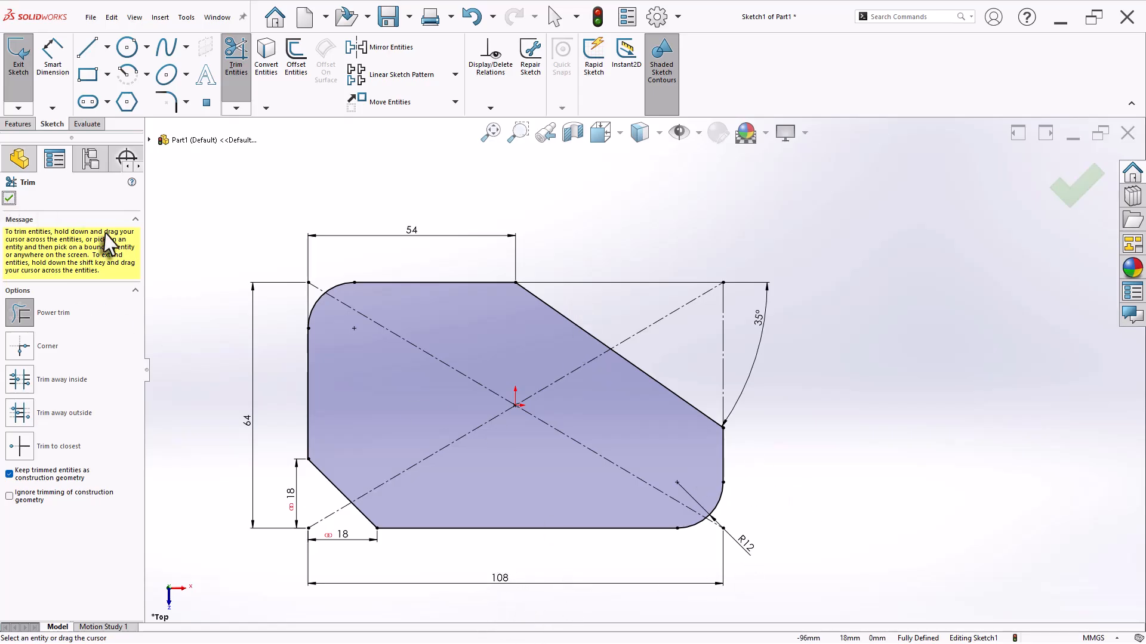
pyautogui.press('Escape')
# Draw a 10 mm diameter circle centered on the upper-left fillet's center point
pyautogui.press('s')
pyautogui.click(269, 323)
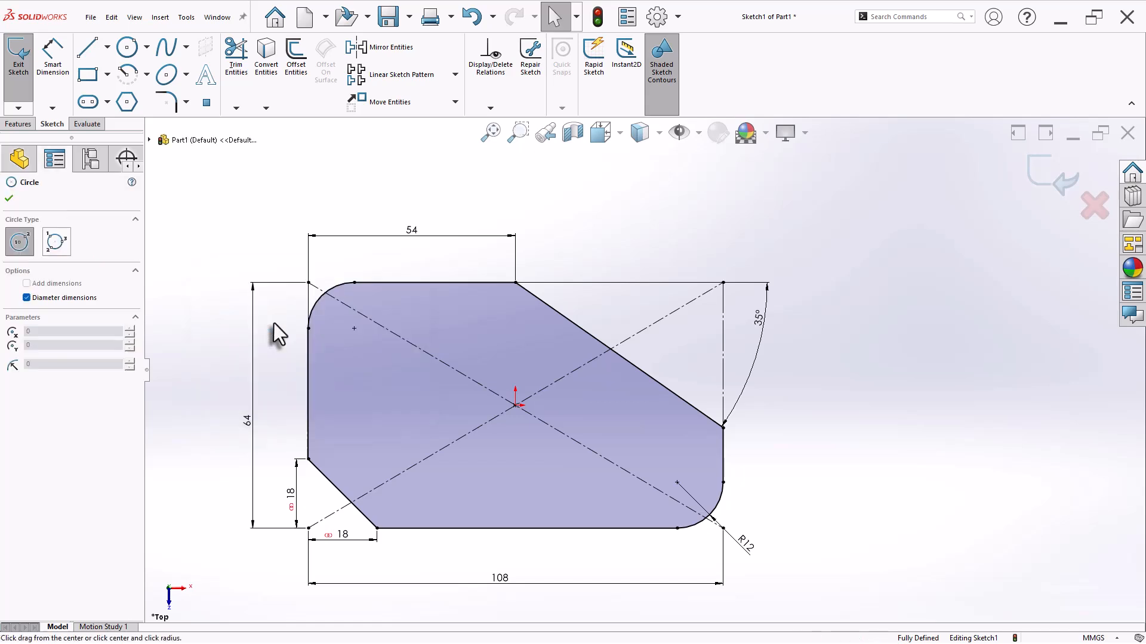
pyautogui.click(354, 328)
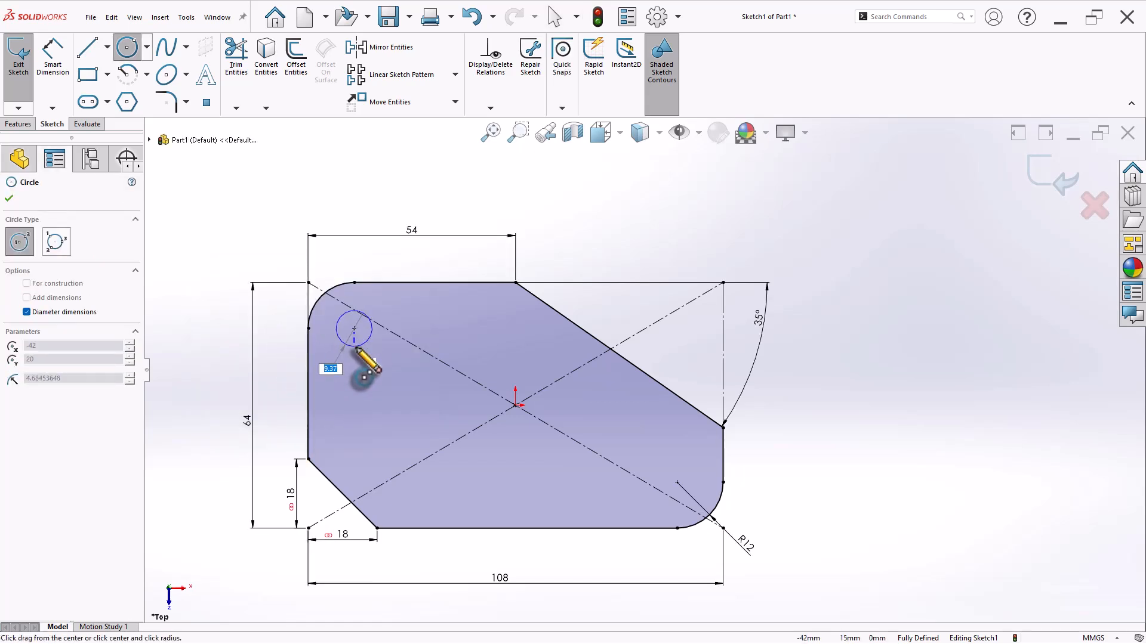
pyautogui.write('10')
pyautogui.press('Return')
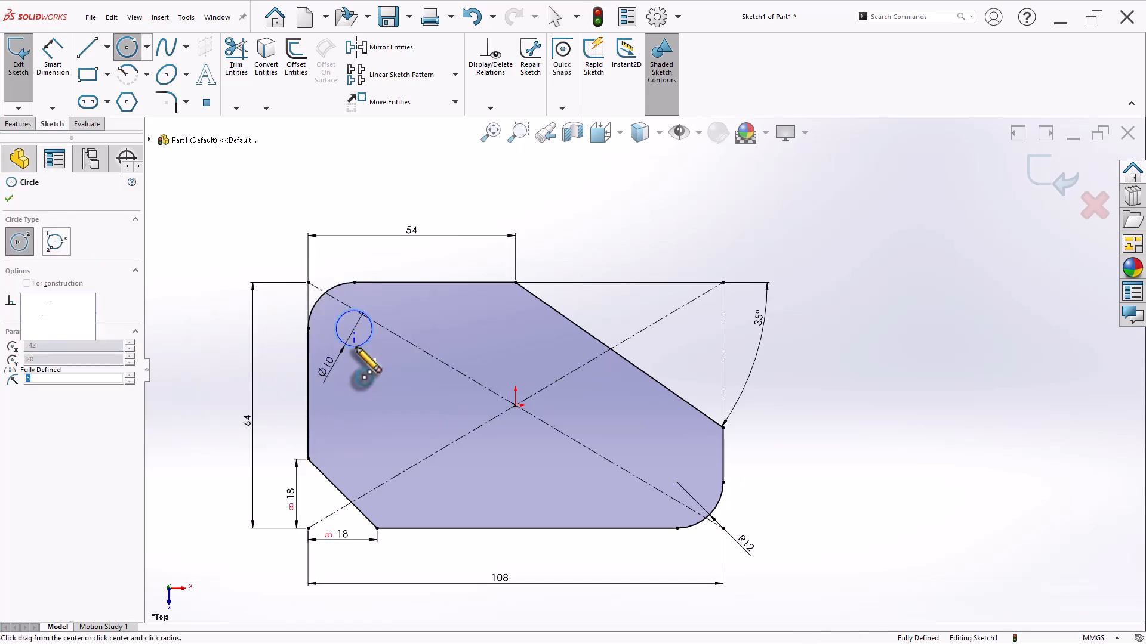
# Draw a second circle at the lower-right fillet's center and make it equal to the 10 mm circle
pyautogui.click(676, 482)
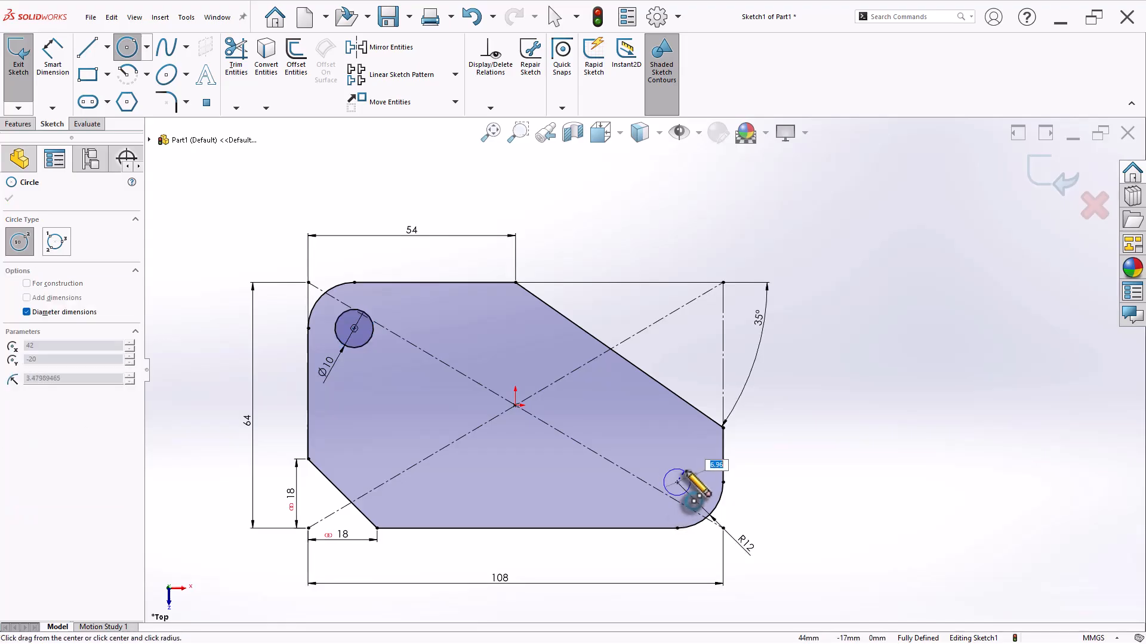
pyautogui.click(691, 468)
pyautogui.press('Escape')
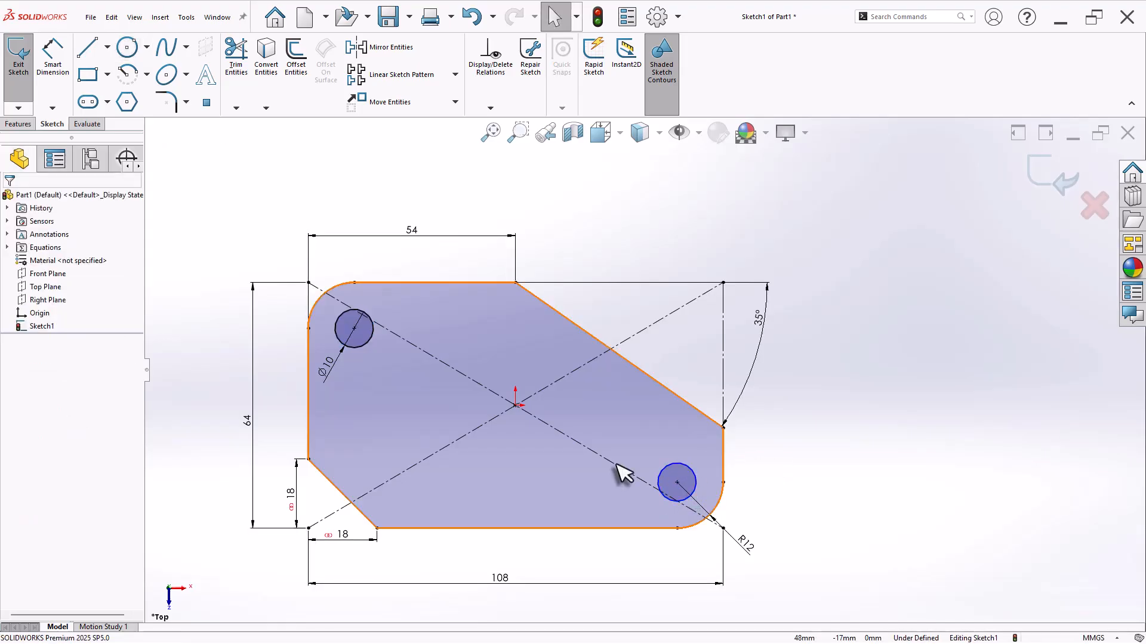
pyautogui.click(366, 341)
pyautogui.keyDown('ctrl'); pyautogui.click(672, 466); pyautogui.keyUp('ctrl')
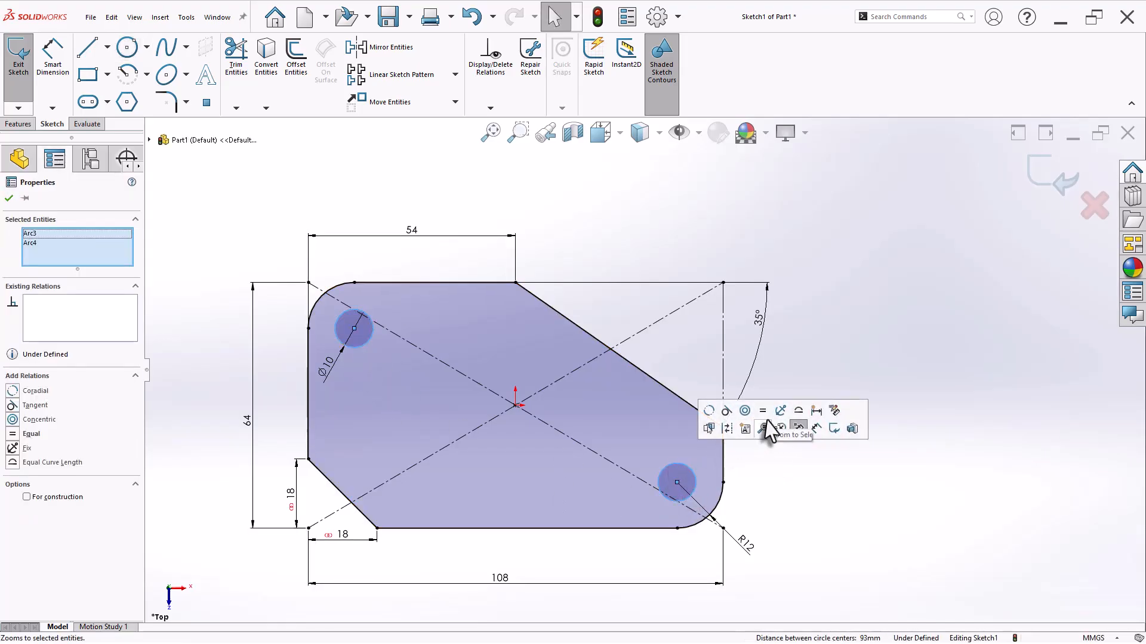
pyautogui.click(762, 414)
# Extrude the plate sketch as a blind boss with a depth of 4 mm
pyautogui.press('s')
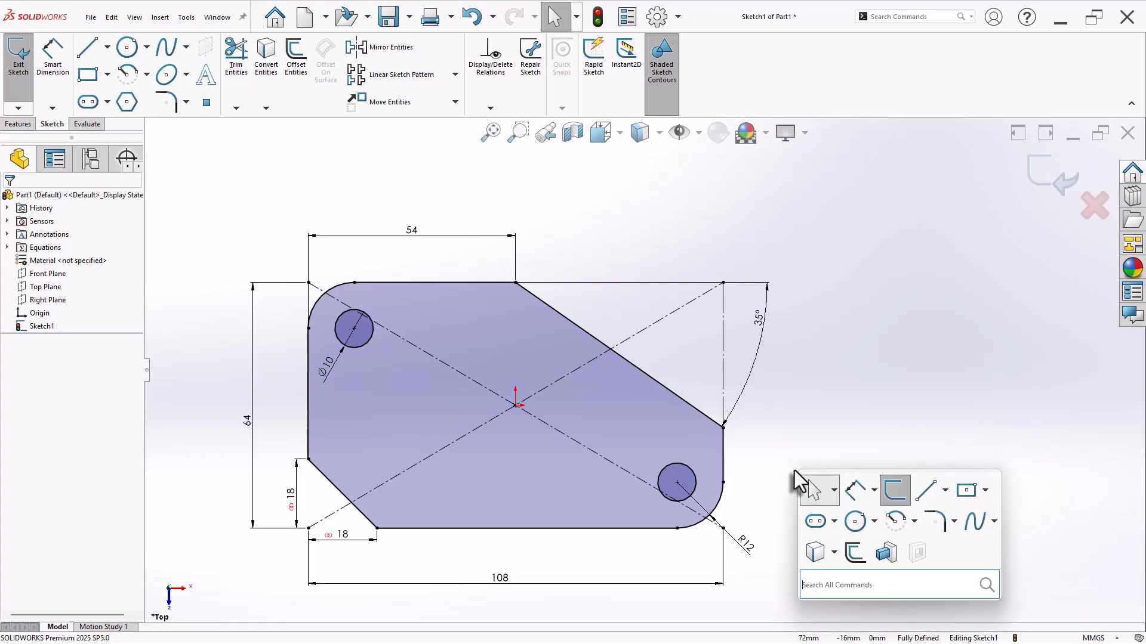
pyautogui.click(885, 556)
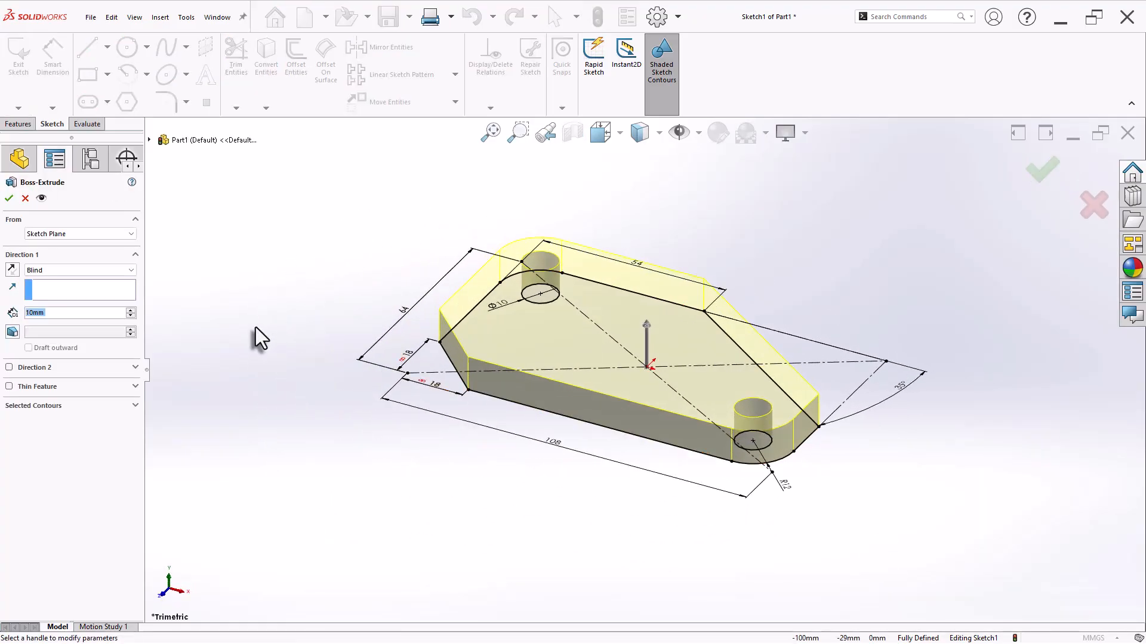
pyautogui.write('3')
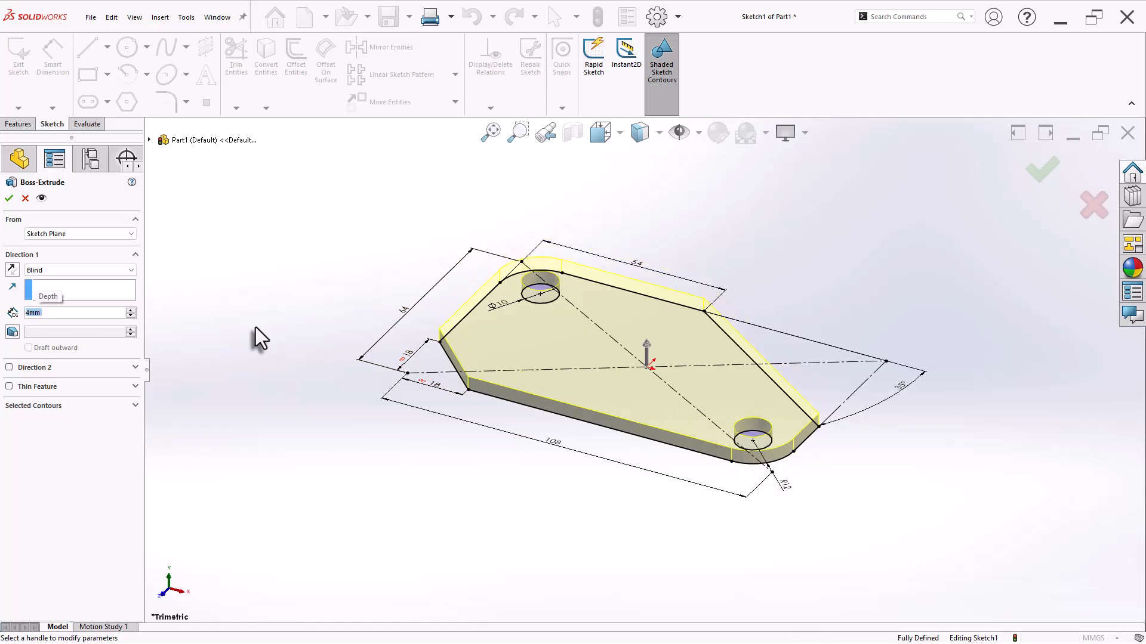
pyautogui.press('Return')
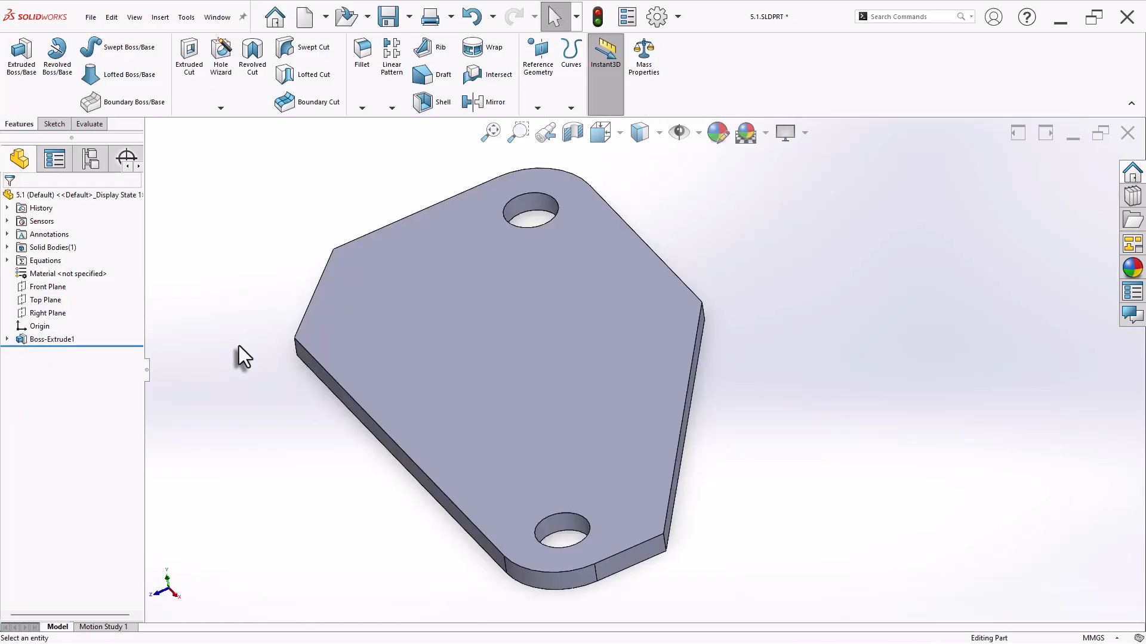
# Start a reference plane perpendicular to the long angled side face and coincident with the midpoint of its upper edge
pyautogui.click(537, 74)
pyautogui.click(564, 127)
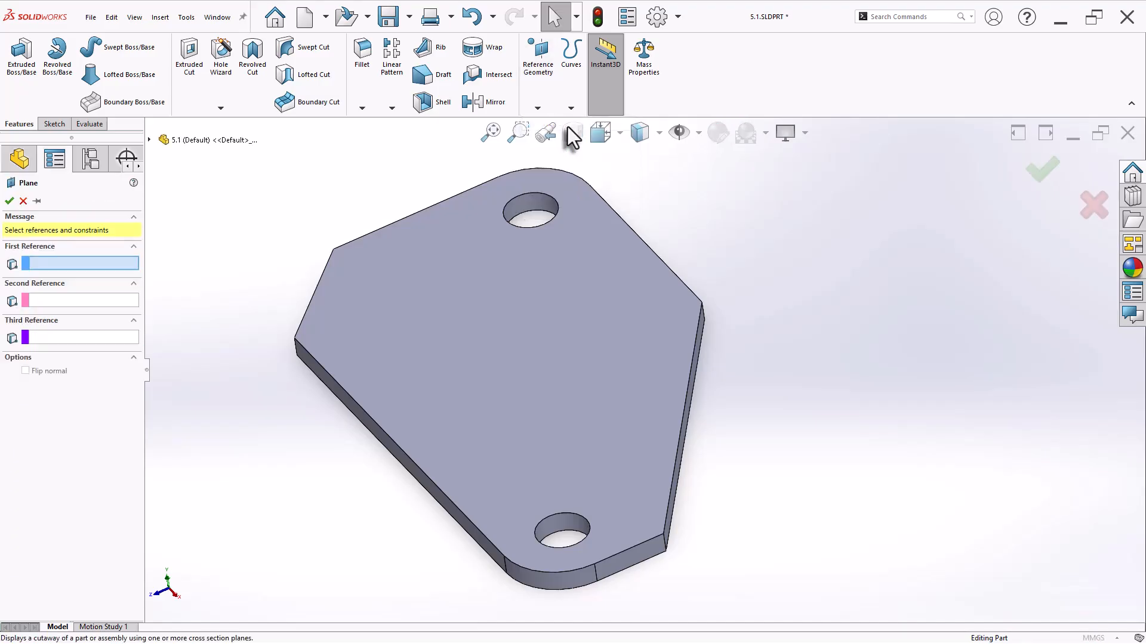
pyautogui.moveTo(794, 441); pyautogui.dragTo(731, 399, button='middle')
pyautogui.click(657, 395)
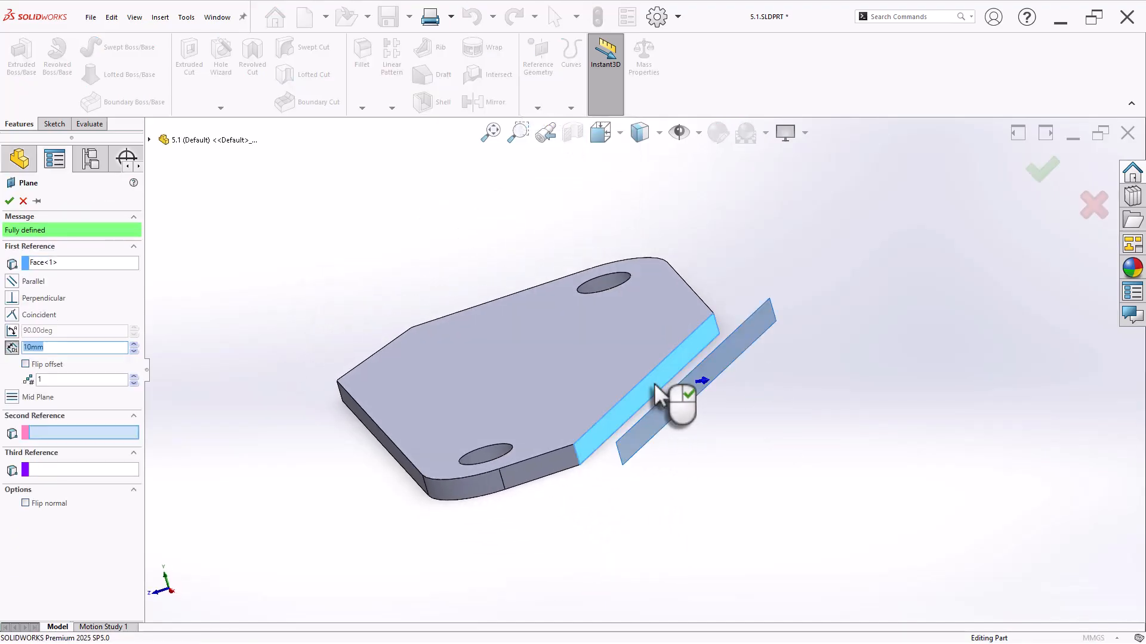
pyautogui.click(11, 301)
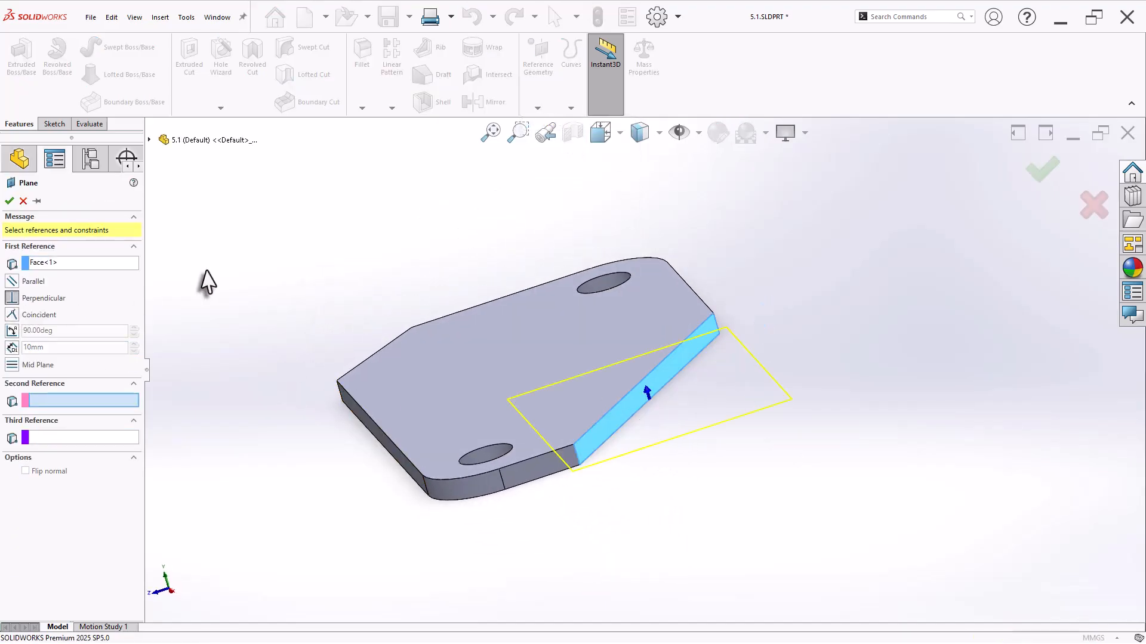
pyautogui.moveTo(207, 275)
pyautogui.mouseDown(button='middle')
pyautogui.moveTo(199, 238)
pyautogui.moveTo(218, 201)
pyautogui.moveTo(225, 284)
pyautogui.moveTo(235, 287)
pyautogui.moveTo(227, 266)
pyautogui.moveTo(188, 271)
pyautogui.mouseUp(button='middle')
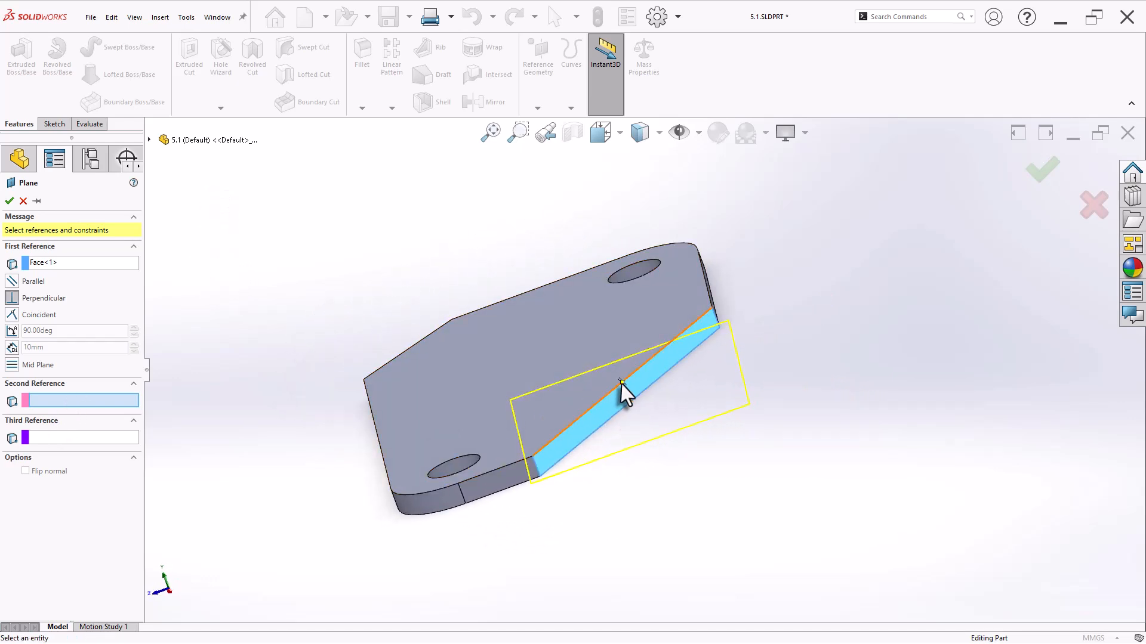
pyautogui.scroll(-4, 624, 382)
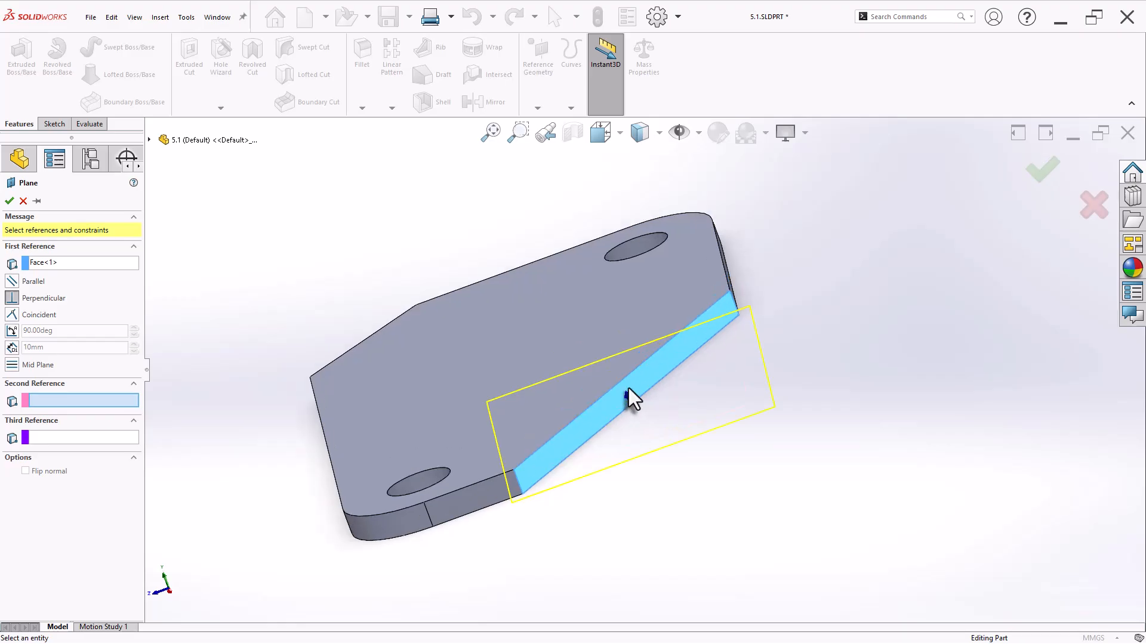
pyautogui.click(621, 374)
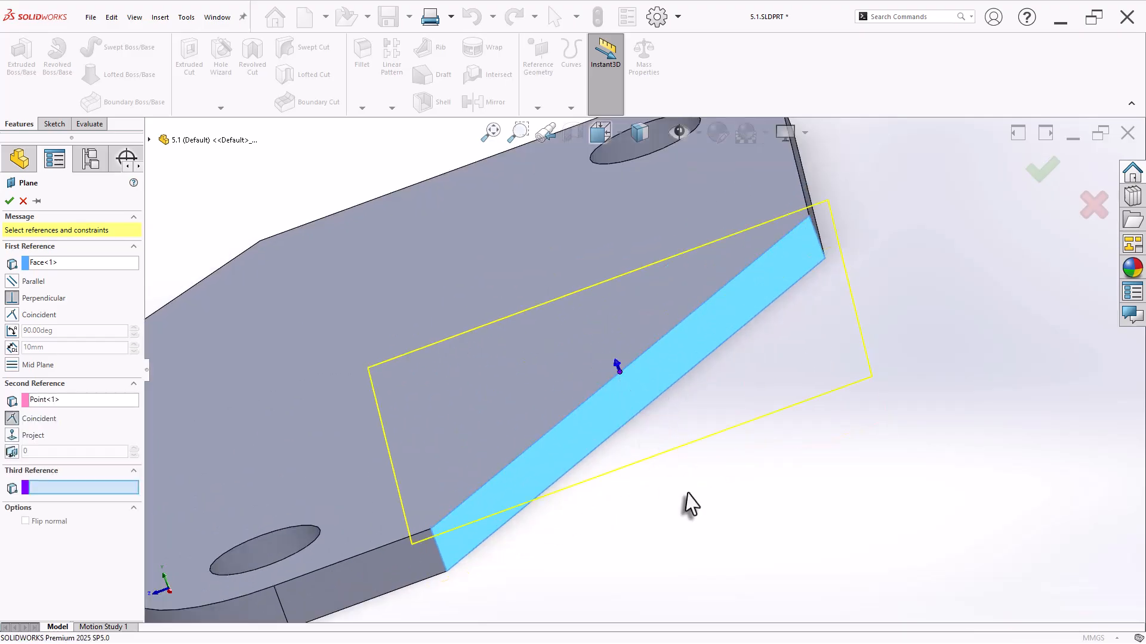
# Add the plate's top face as the third, perpendicular reference and create the plane
pyautogui.moveTo(685, 504); pyautogui.dragTo(739, 451, button='middle')
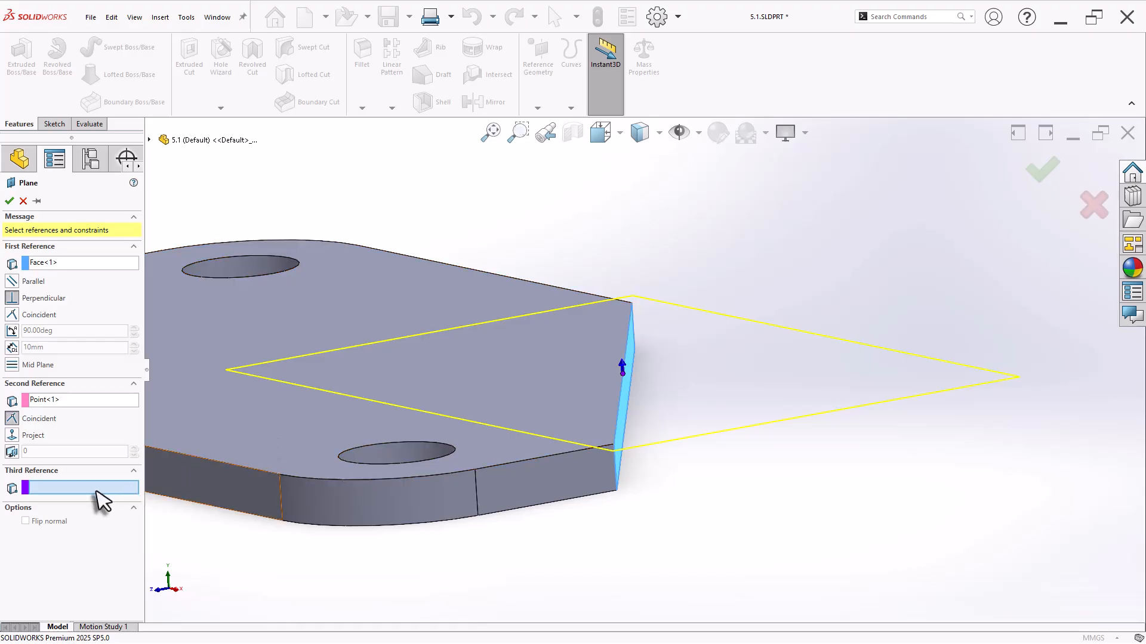
pyautogui.click(546, 395)
pyautogui.moveTo(628, 473); pyautogui.dragTo(618, 570, button='middle')
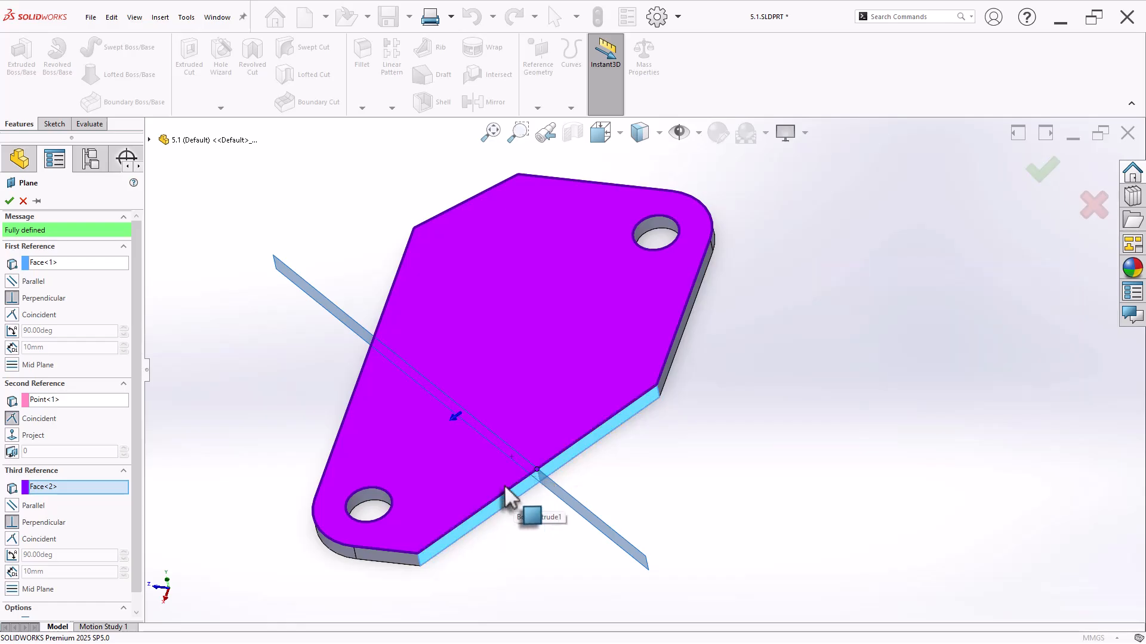
pyautogui.moveTo(511, 519); pyautogui.dragTo(486, 435, button='middle')
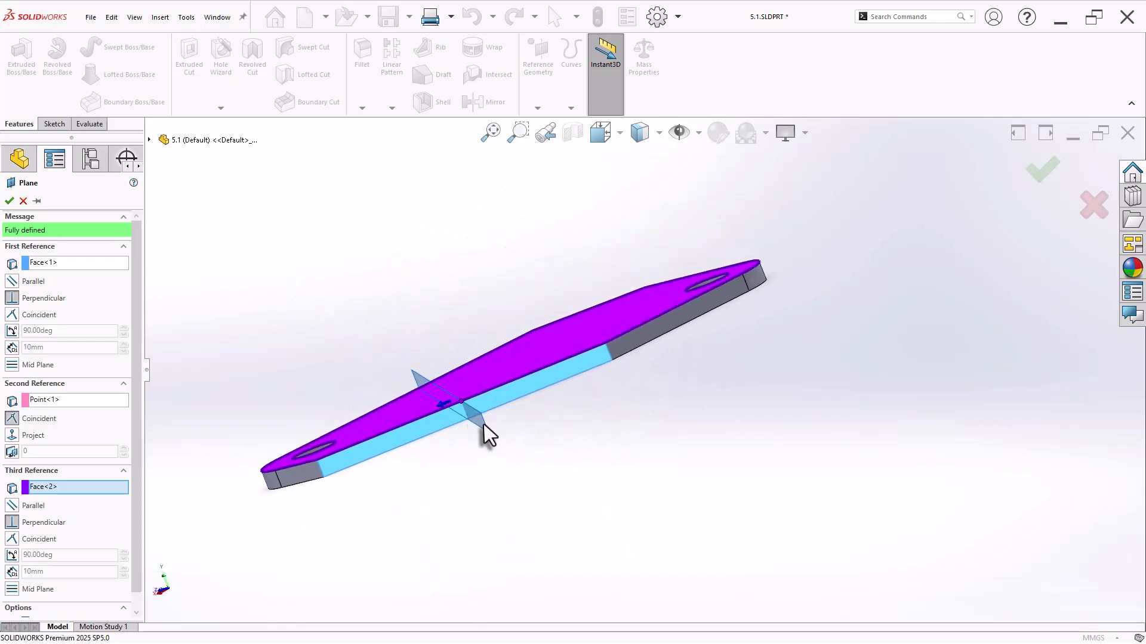
pyautogui.moveTo(511, 518); pyautogui.dragTo(872, 358, button='middle')
pyautogui.click(1043, 173)
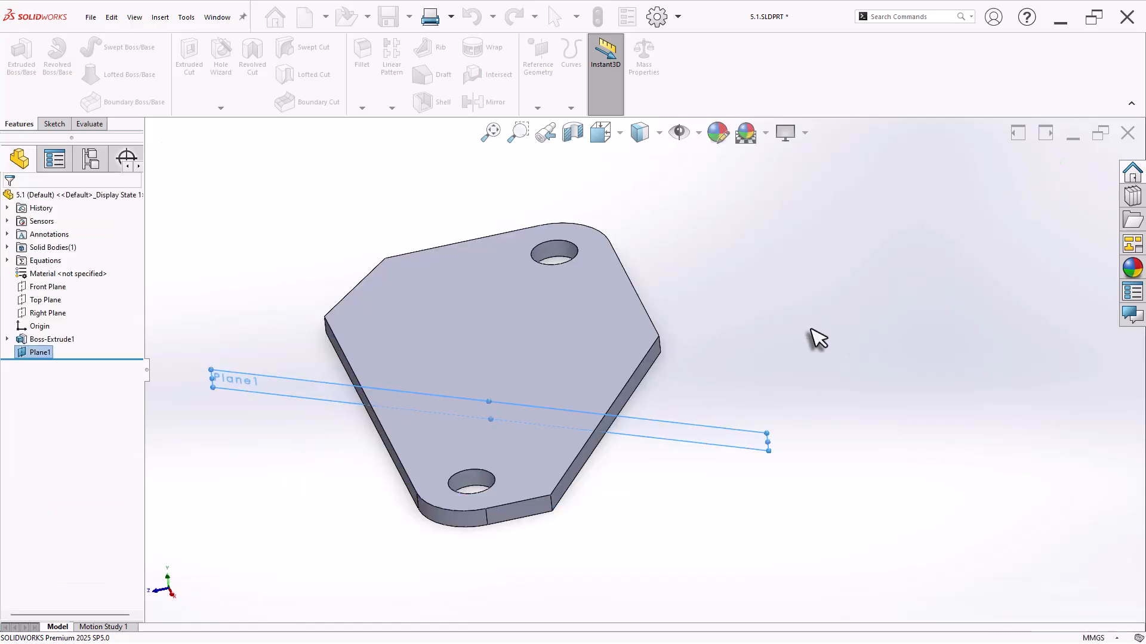
# Open a sketch on the new reference plane crossing the angled side face
pyautogui.moveTo(747, 351); pyautogui.dragTo(763, 396, button='middle')
pyautogui.click(762, 396)
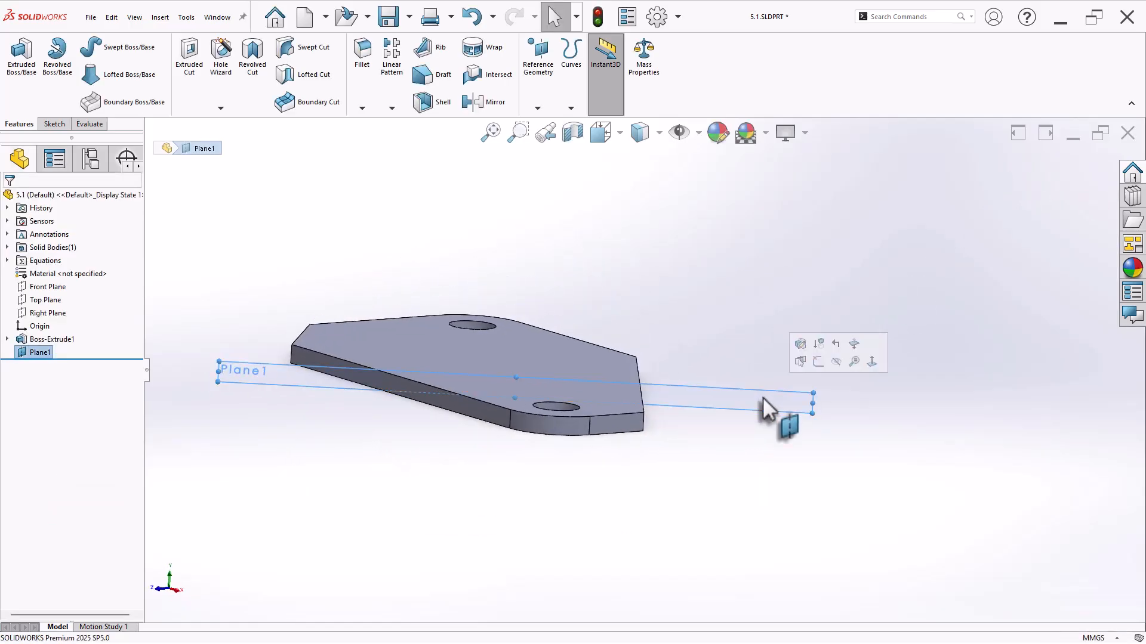
pyautogui.click(811, 367)
pyautogui.click(803, 289)
pyautogui.scroll(-5, 842, 316)
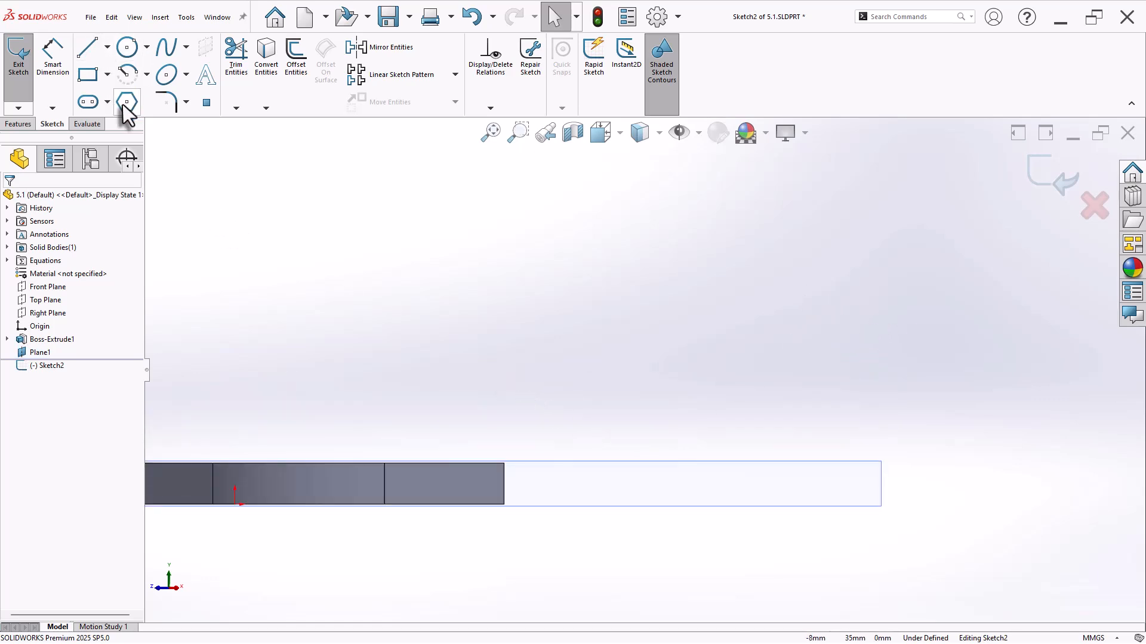
# Draw a three-point arc of about 11 mm radius from the plate's lower corner, curving outward and upward
pyautogui.click(146, 75)
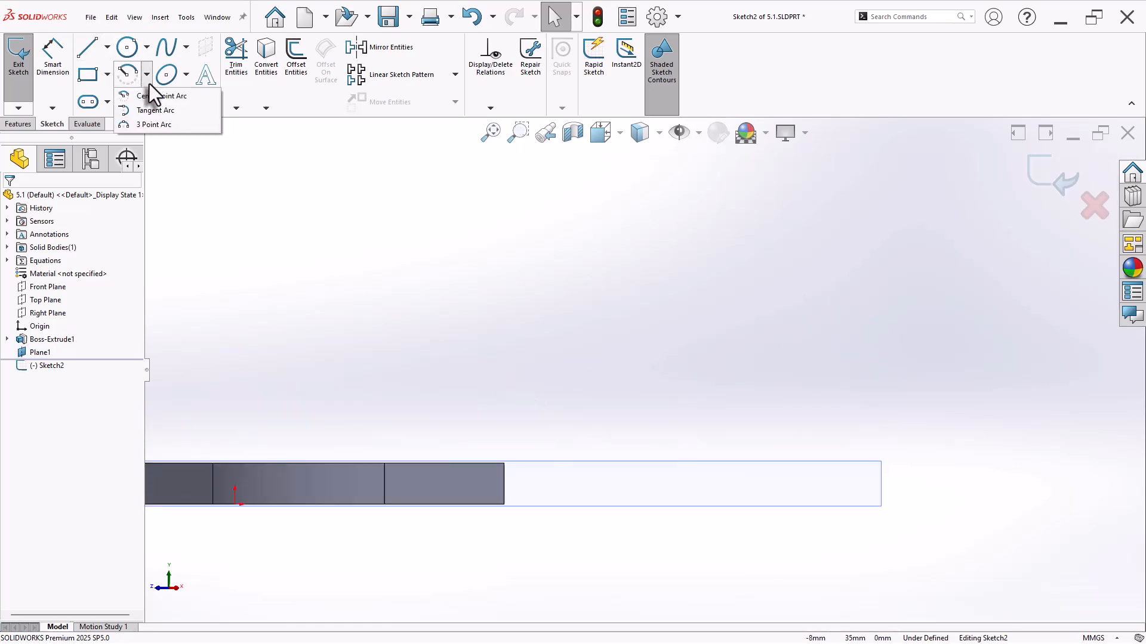
pyautogui.click(161, 125)
pyautogui.click(504, 505)
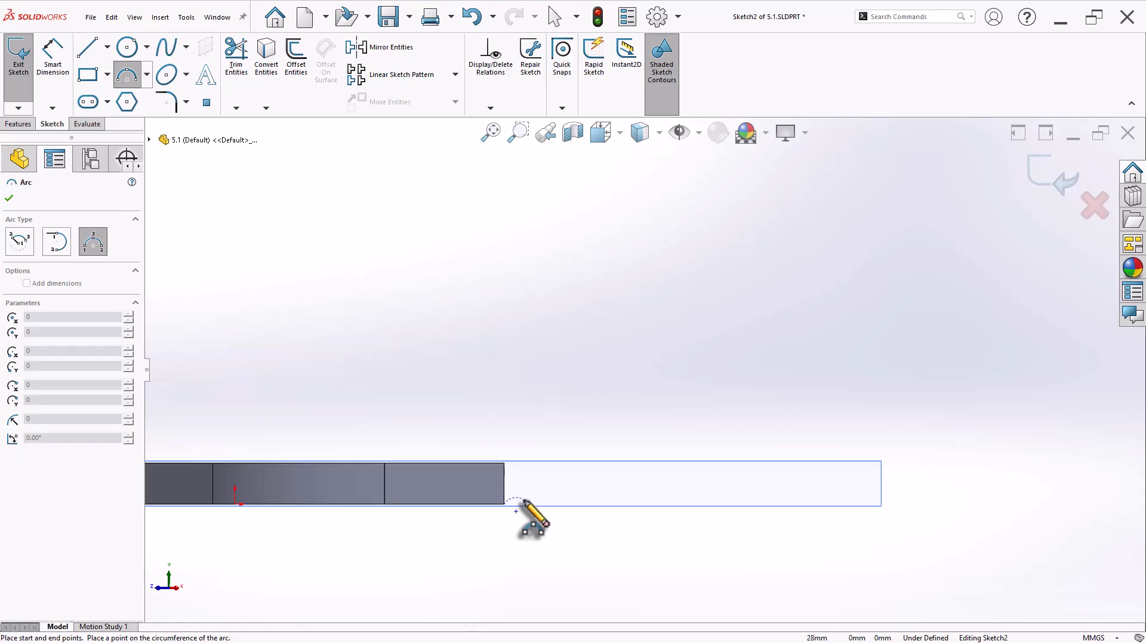
pyautogui.click(620, 451)
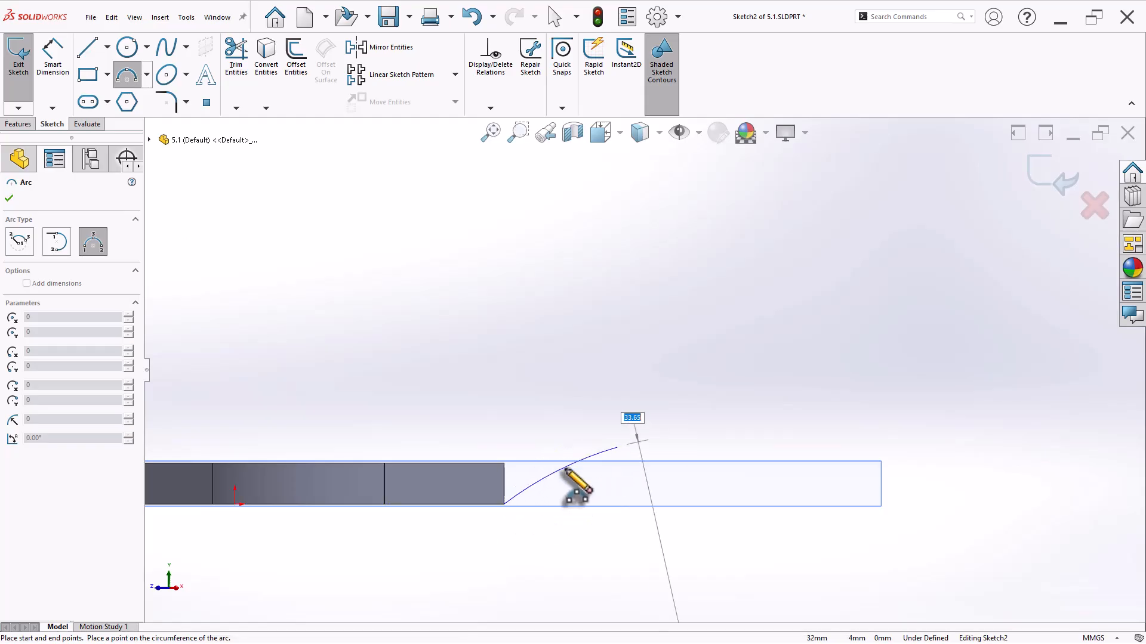
pyautogui.click(569, 493)
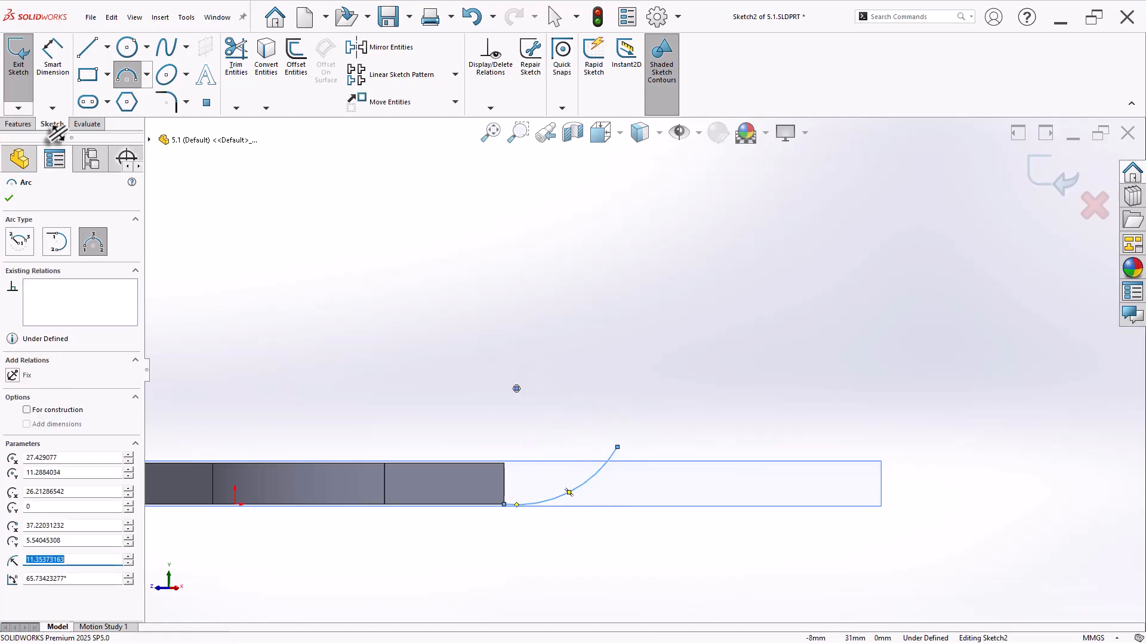
# Draw a line about 8.5 mm long from the arc's upper end, sloping up and outward
pyautogui.click(80, 50)
pyautogui.click(618, 448)
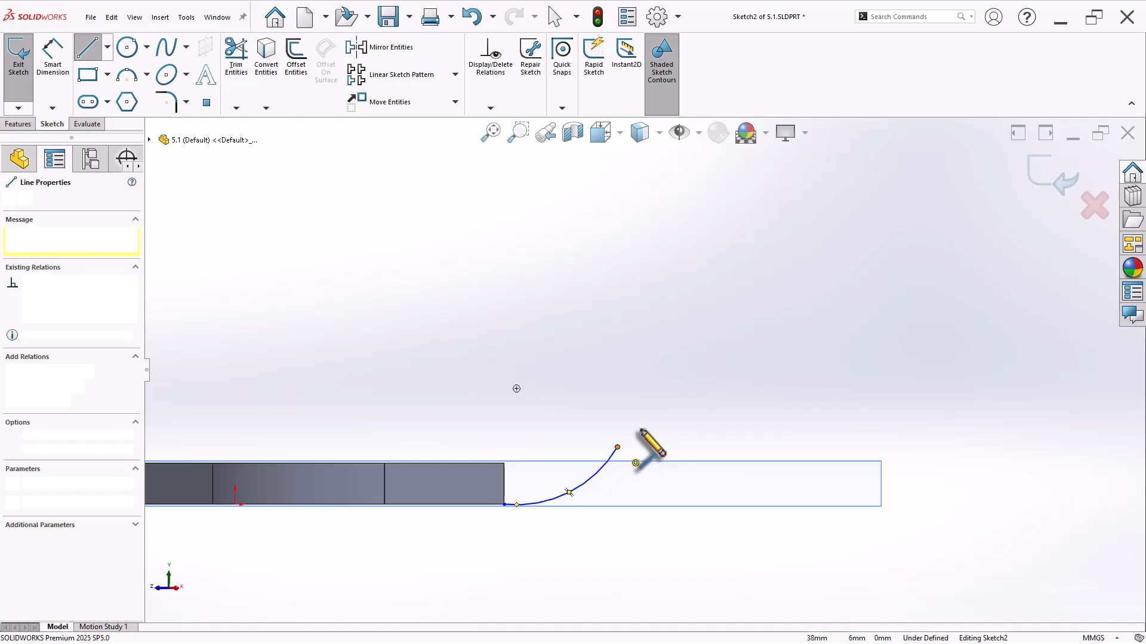
pyautogui.click(660, 361)
pyautogui.rightClick(699, 372)
pyautogui.click(702, 377)
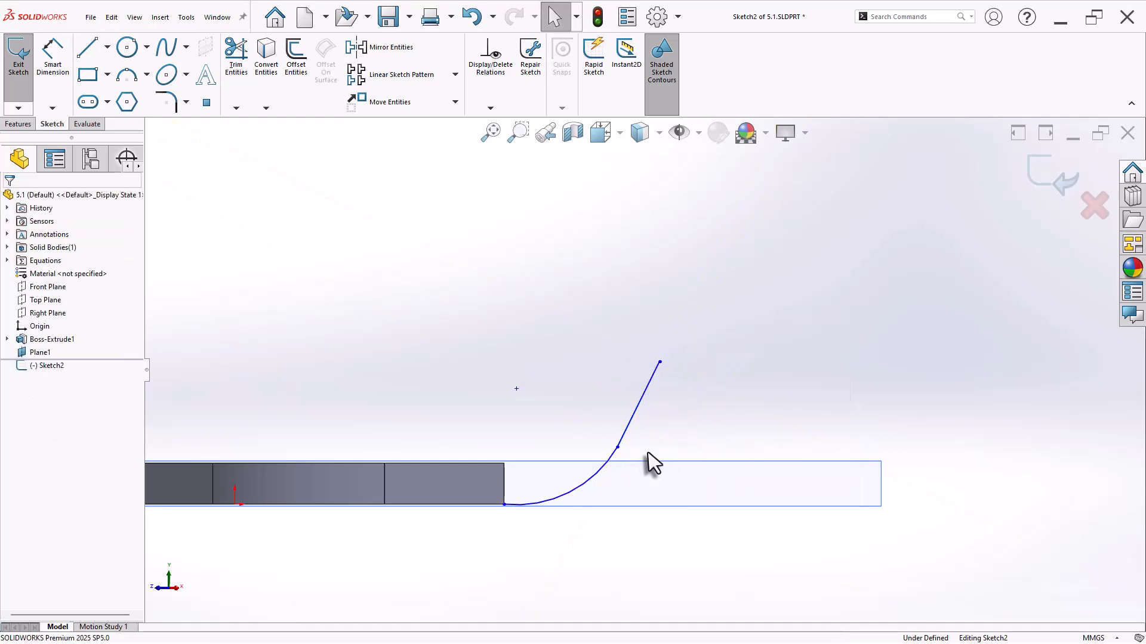
# Make the arc tangent to the sloping line and to the plate's bottom edge
pyautogui.click(636, 409)
pyautogui.click(644, 466)
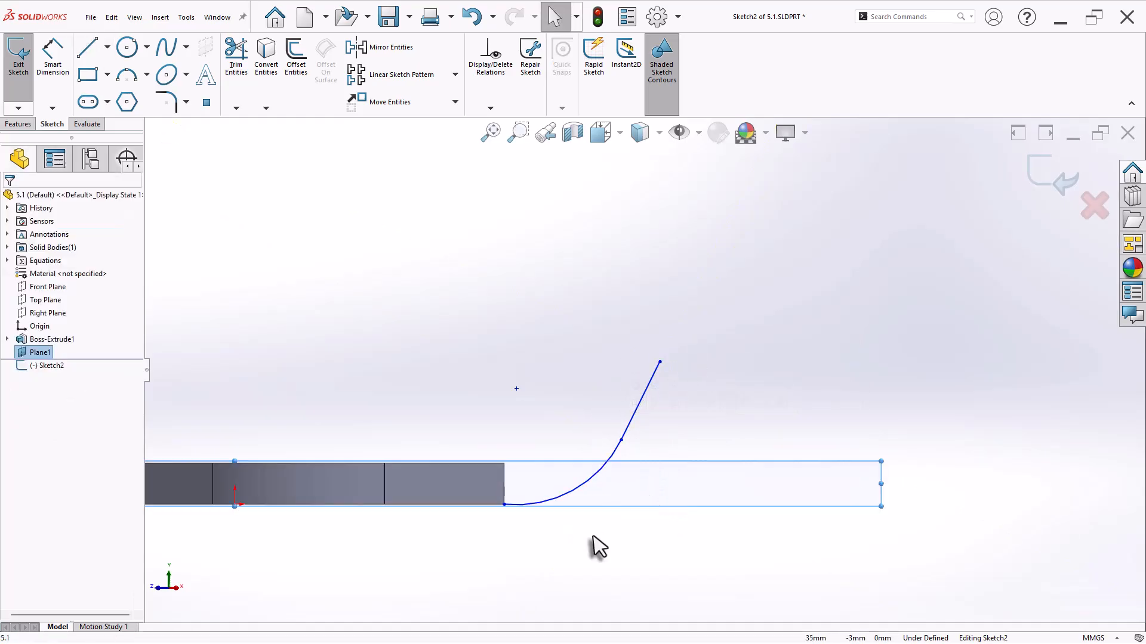
pyautogui.scroll(-3, 525, 510)
pyautogui.click(507, 448)
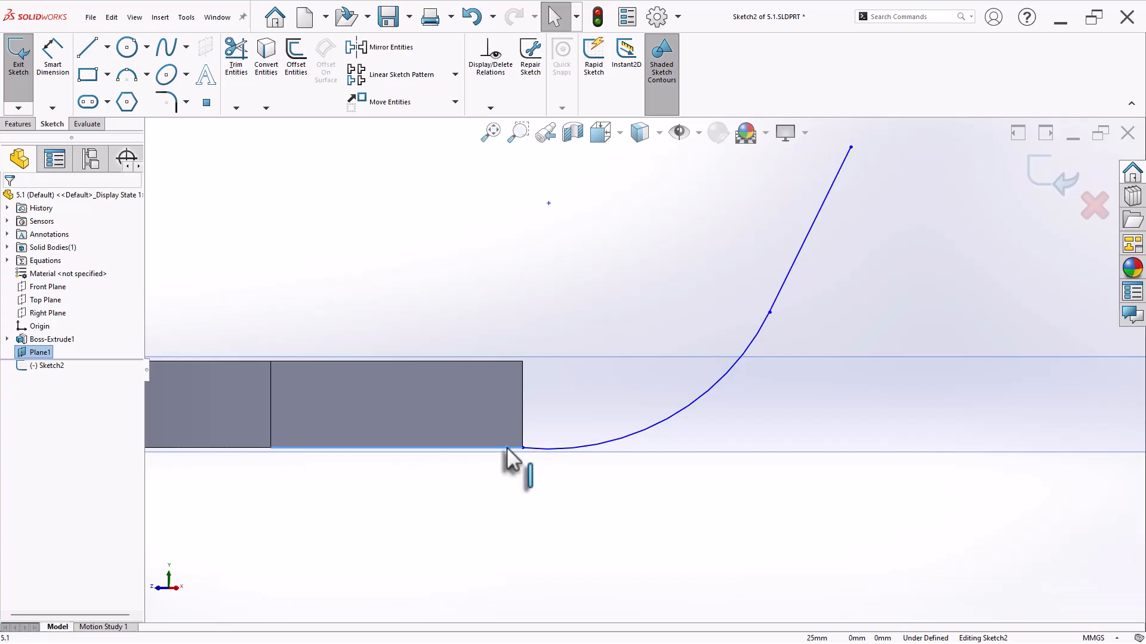
pyautogui.keyDown('ctrl'); pyautogui.click(546, 448); pyautogui.keyUp('ctrl')
pyautogui.click(585, 395)
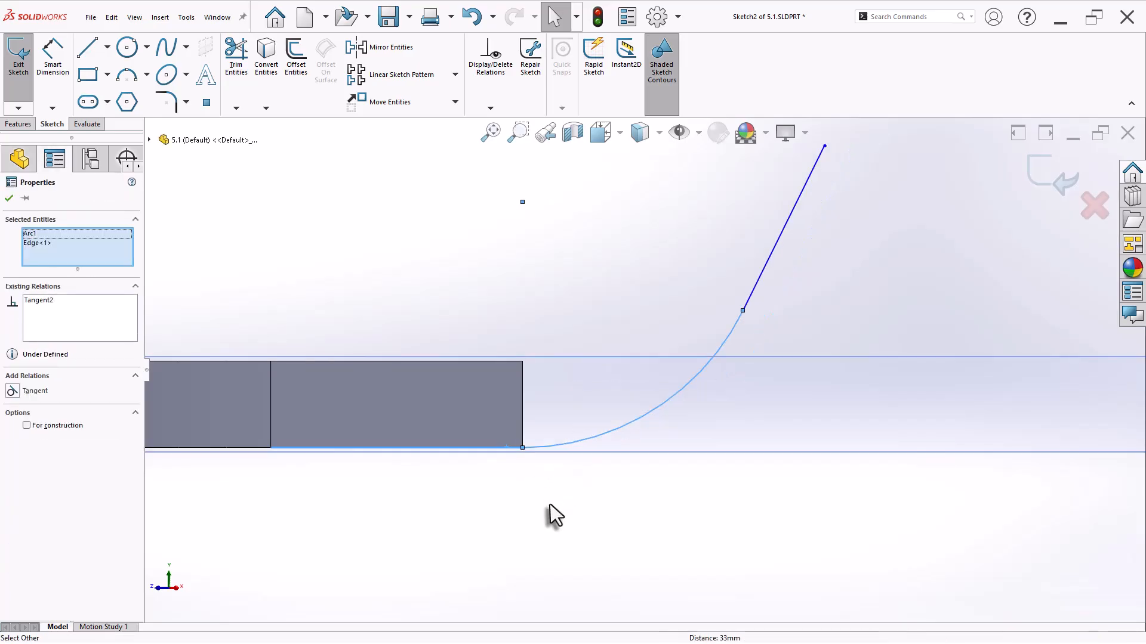
pyautogui.click(551, 504)
pyautogui.scroll(3, 682, 465)
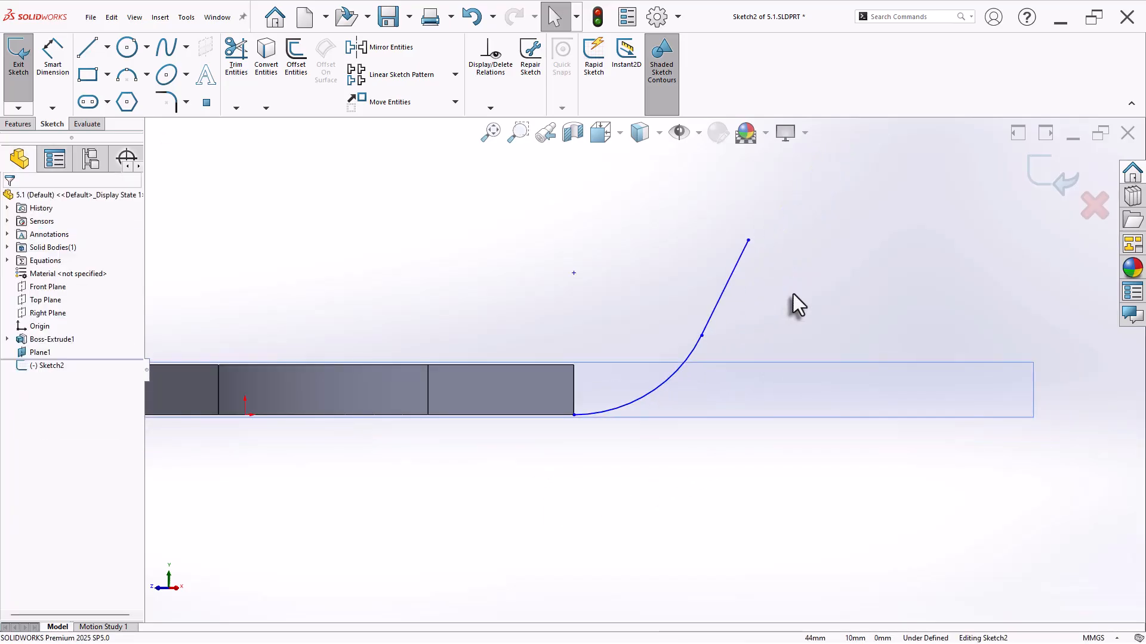
# Dimension the angle between the plate's bottom edge and the sloping line as 112 degrees
pyautogui.press('d')
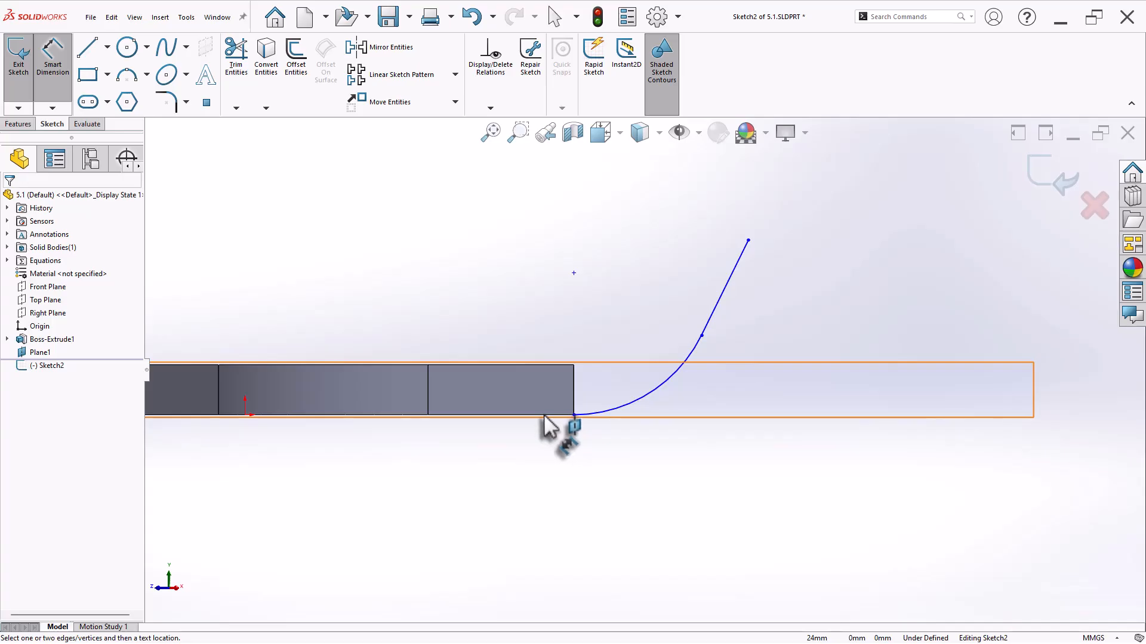
pyautogui.click(546, 424)
pyautogui.click(711, 317)
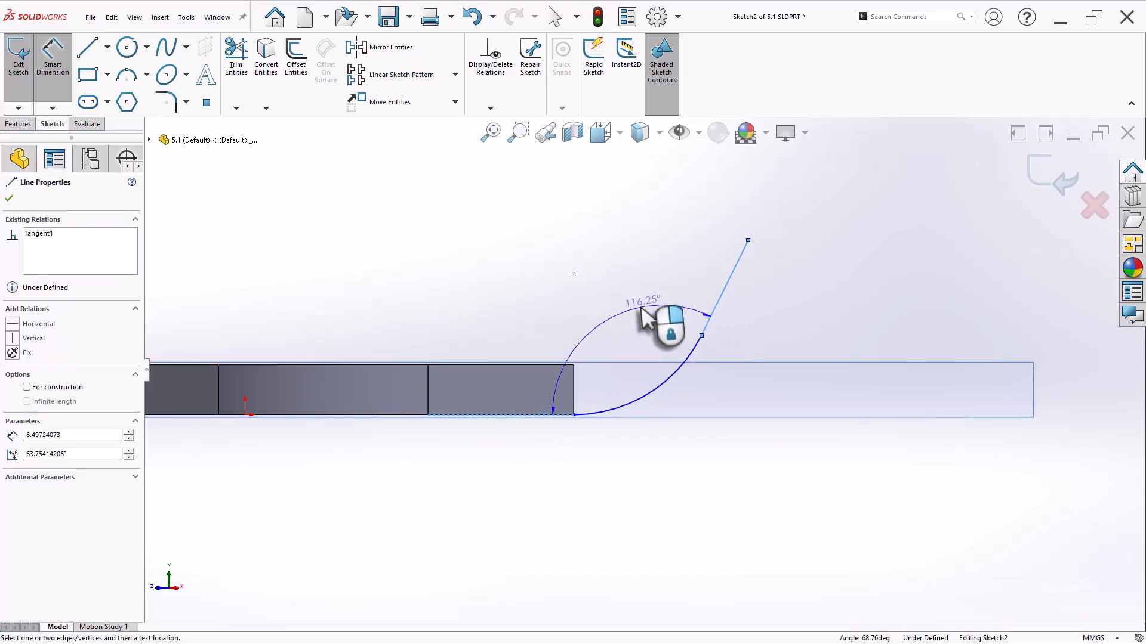
pyautogui.click(646, 320)
pyautogui.write('112')
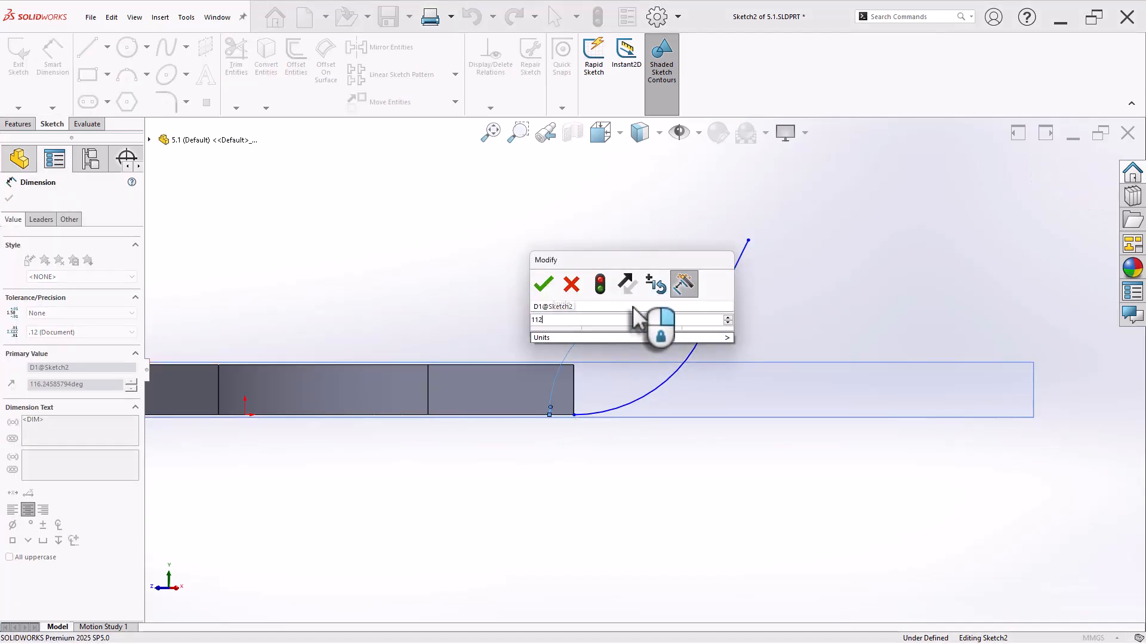
pyautogui.press('Return')
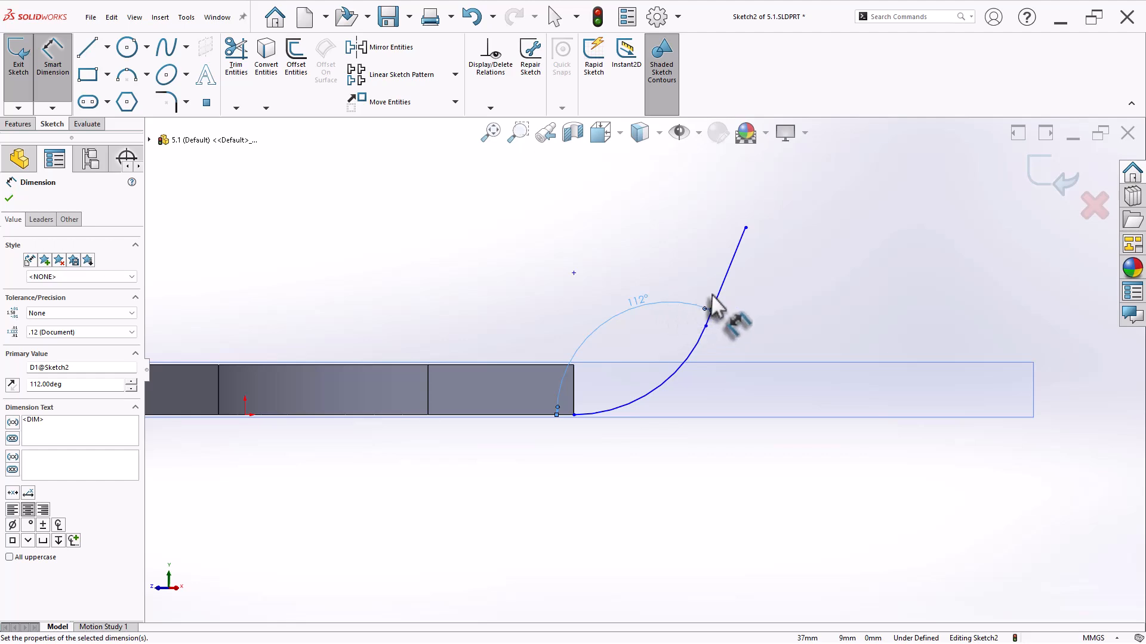
# Dimension the sloping line's length as 14 mm
pyautogui.click(719, 292)
pyautogui.click(746, 319)
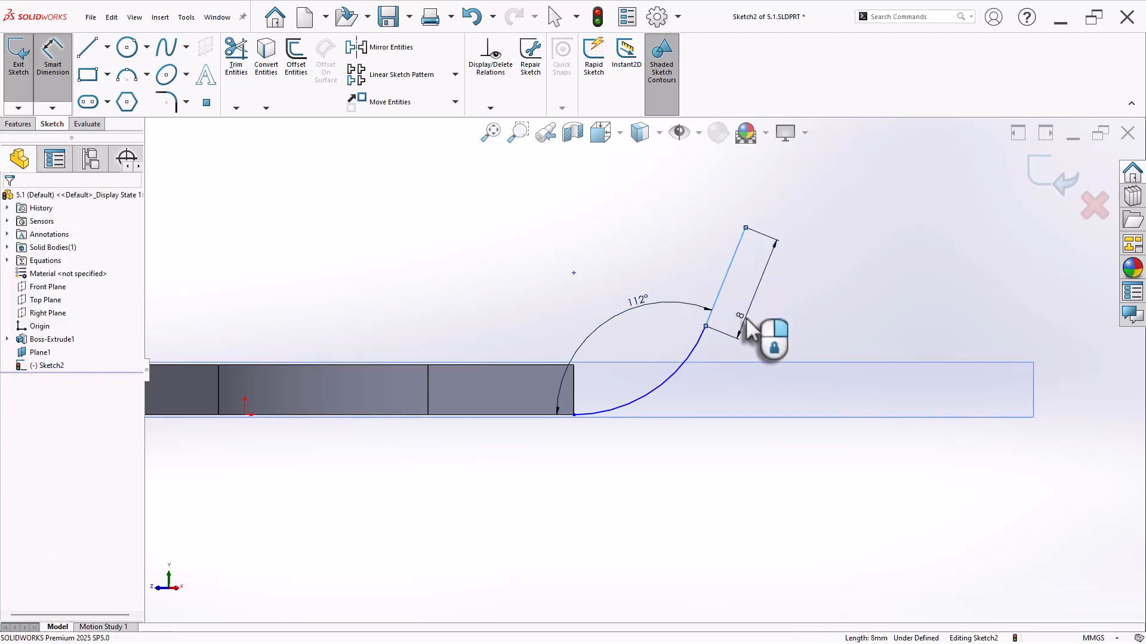
pyautogui.write('14')
pyautogui.press('Return')
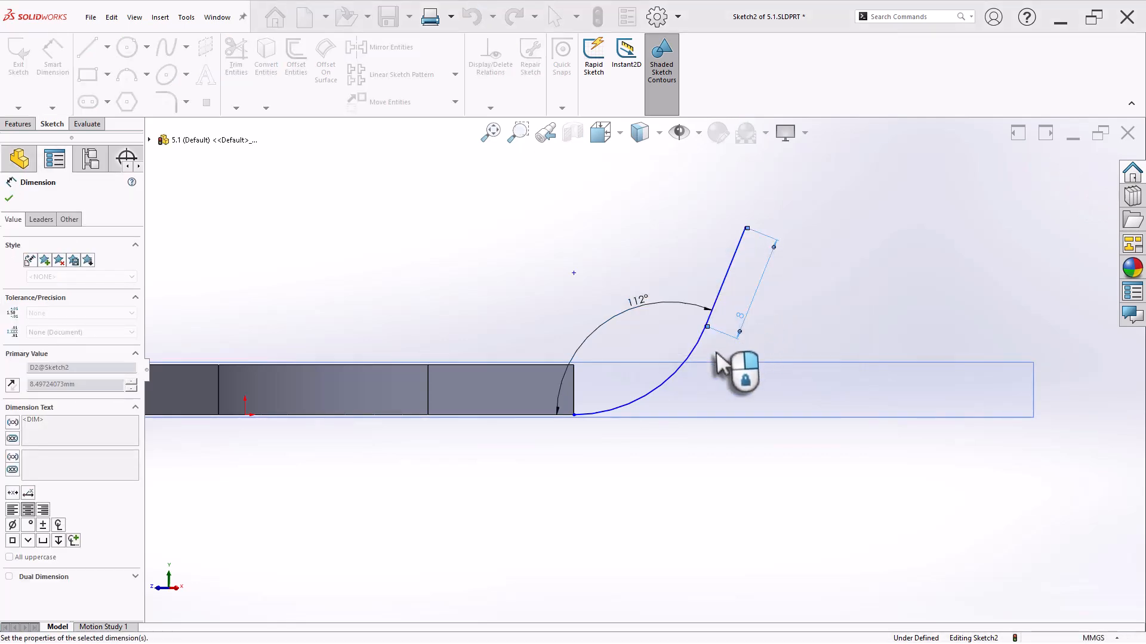
# Dimension the arc's radius as 12 mm
pyautogui.click(668, 399)
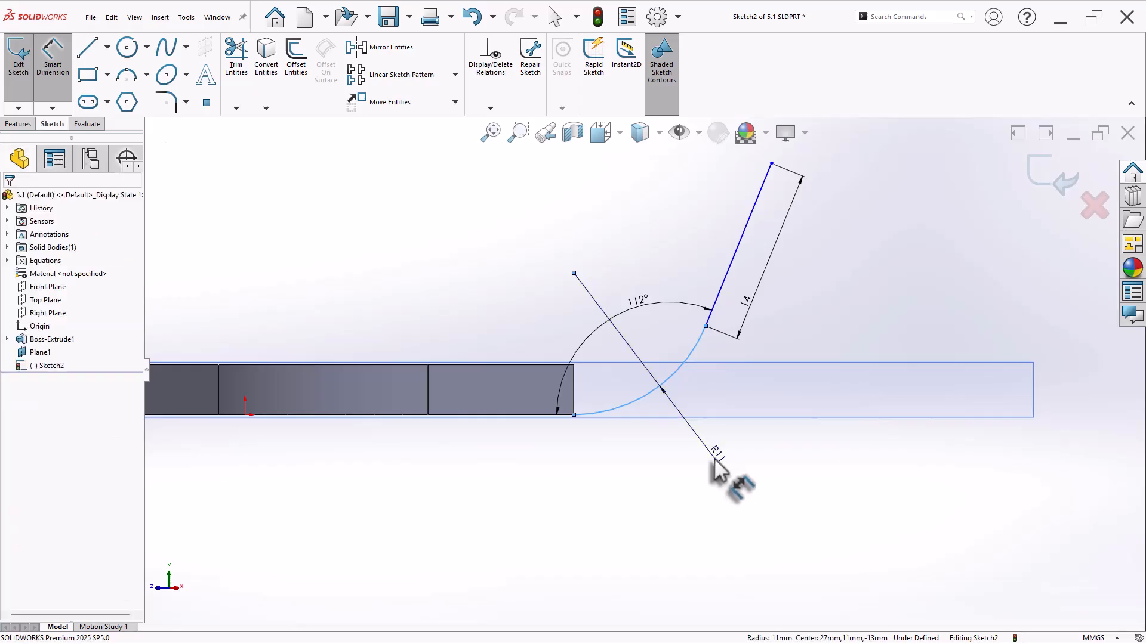
pyautogui.click(715, 466)
pyautogui.write('12')
pyautogui.press('Return')
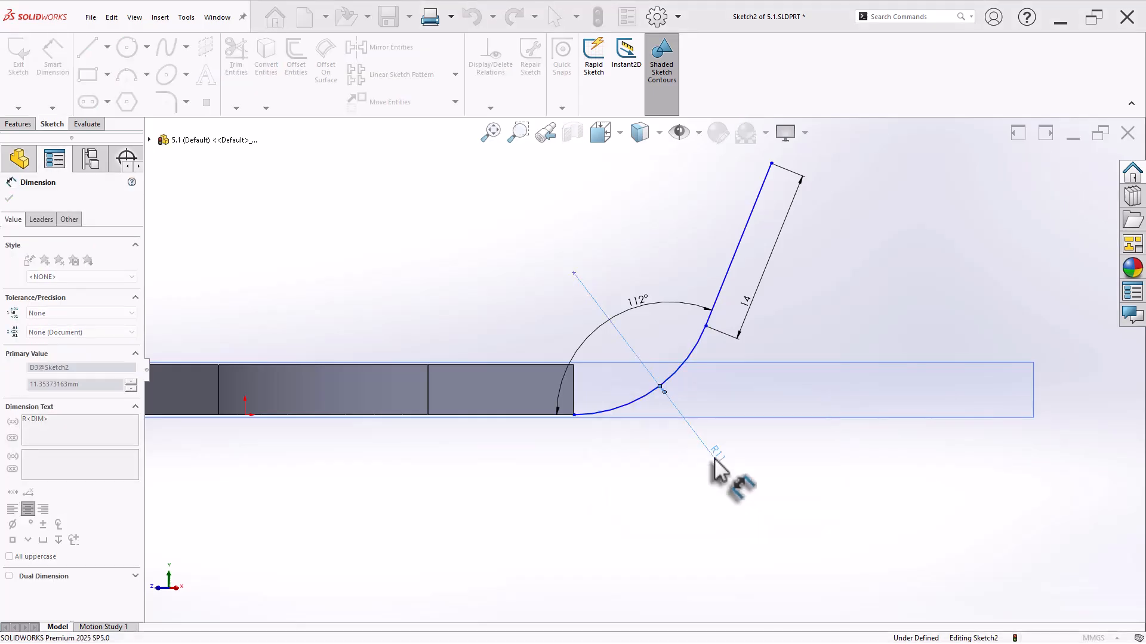
pyautogui.scroll(2, 800, 335)
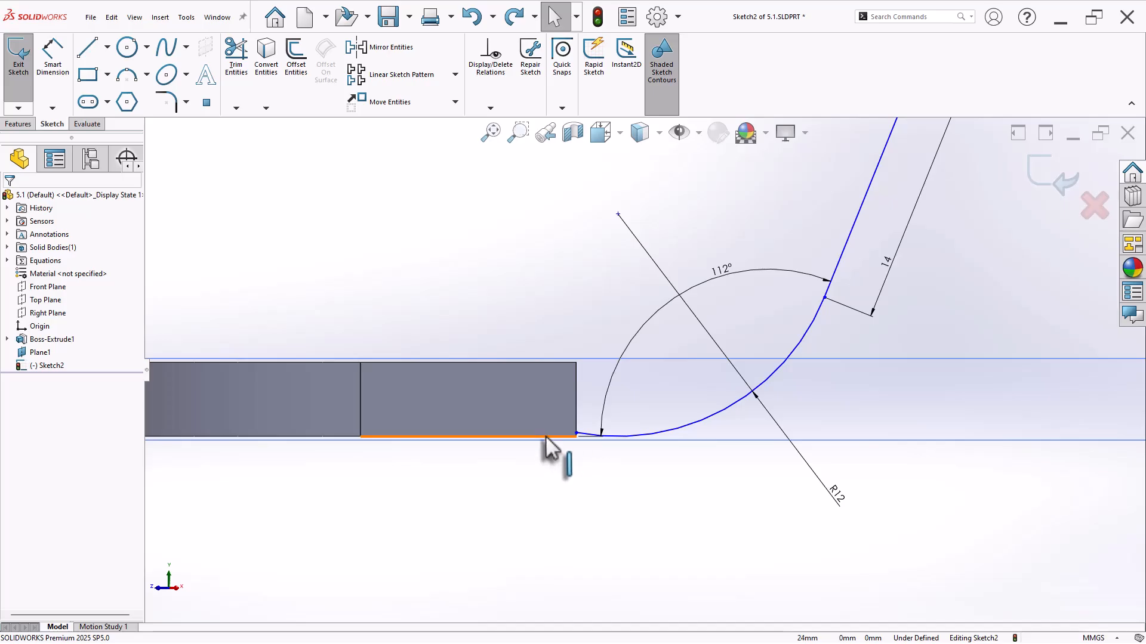
# Move the arc's lower endpoint down onto the plate's bottom corner and check the arc's relation to the bottom edge
pyautogui.scroll(3, 597, 449)
pyautogui.click(588, 362)
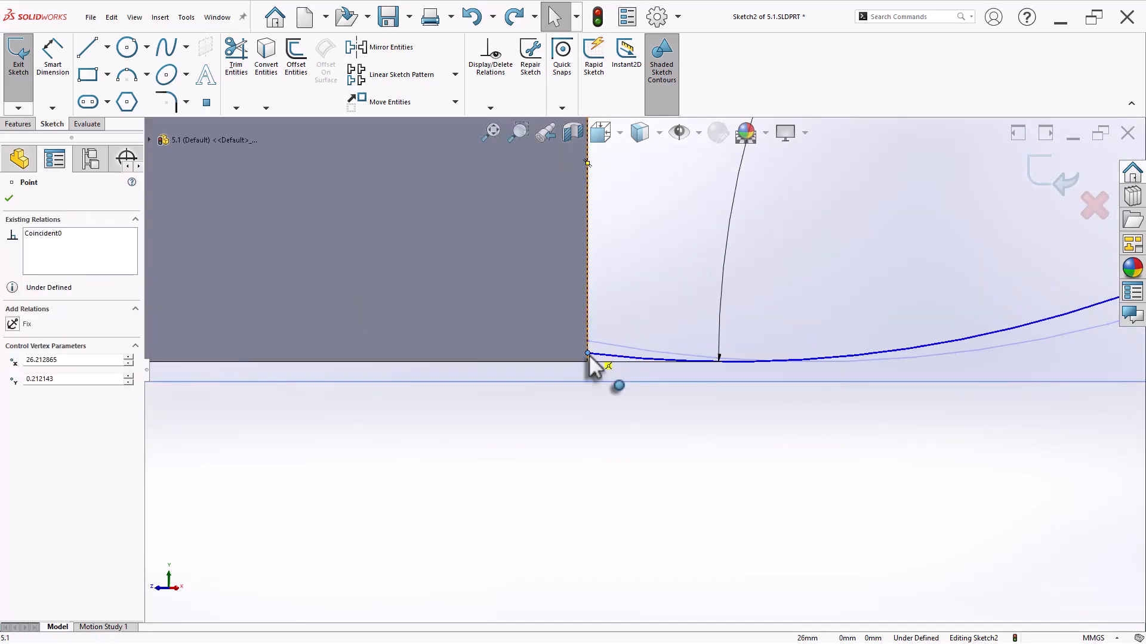
pyautogui.moveTo(588, 362); pyautogui.dragTo(588, 361)
pyautogui.scroll(-7, 597, 439)
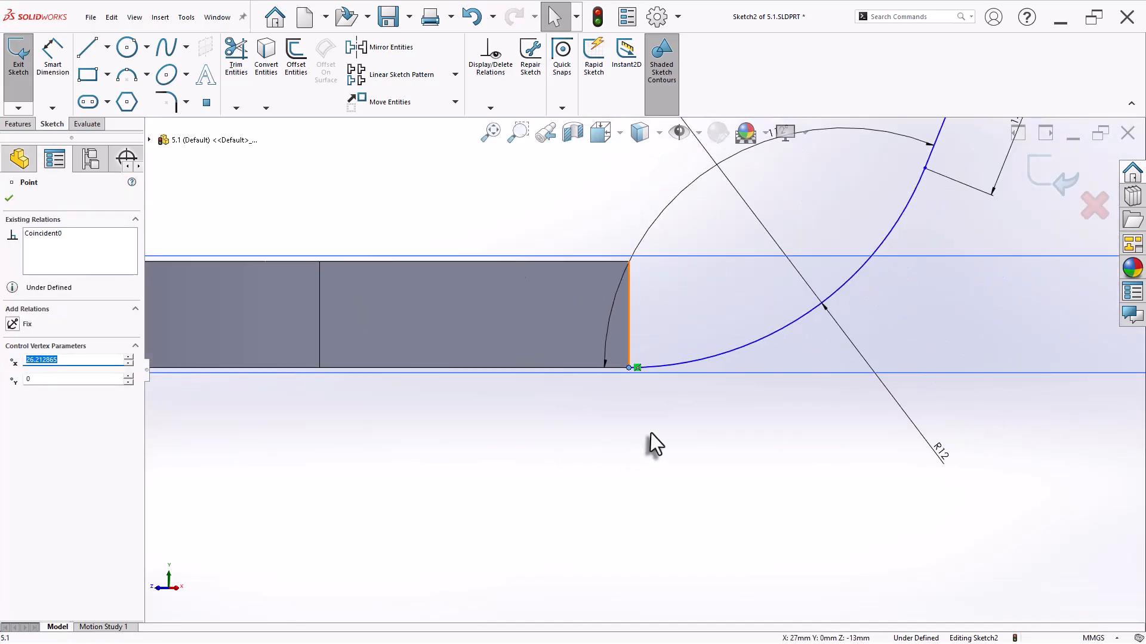
pyautogui.click(649, 432)
pyautogui.scroll(1, 600, 371)
pyautogui.click(591, 365)
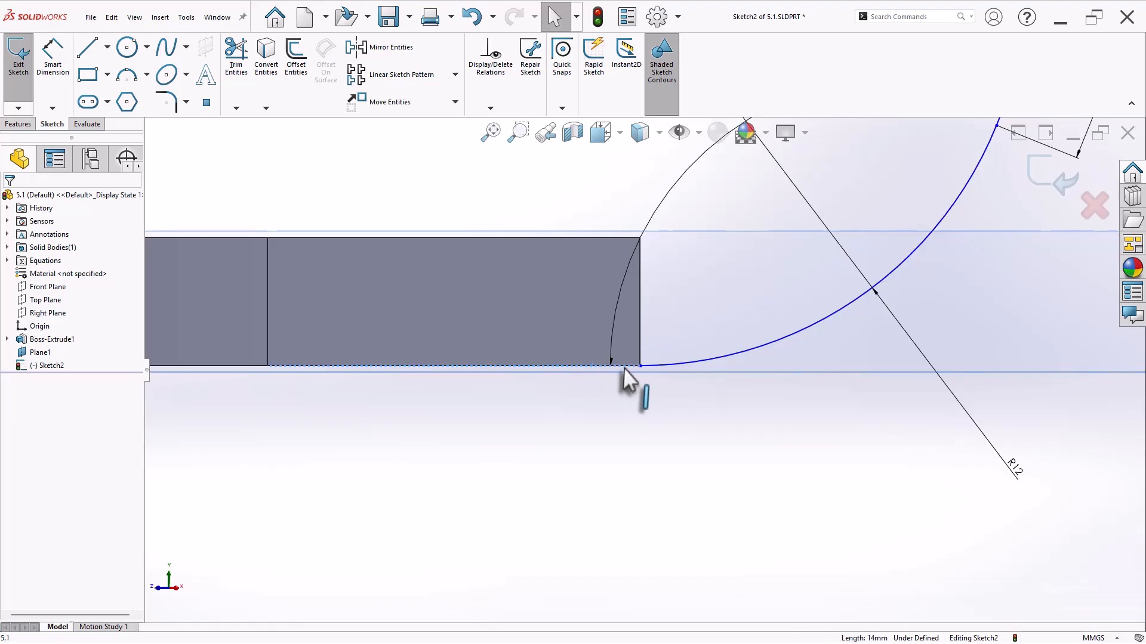
pyautogui.keyDown('ctrl'); pyautogui.click(660, 367); pyautogui.keyUp('ctrl')
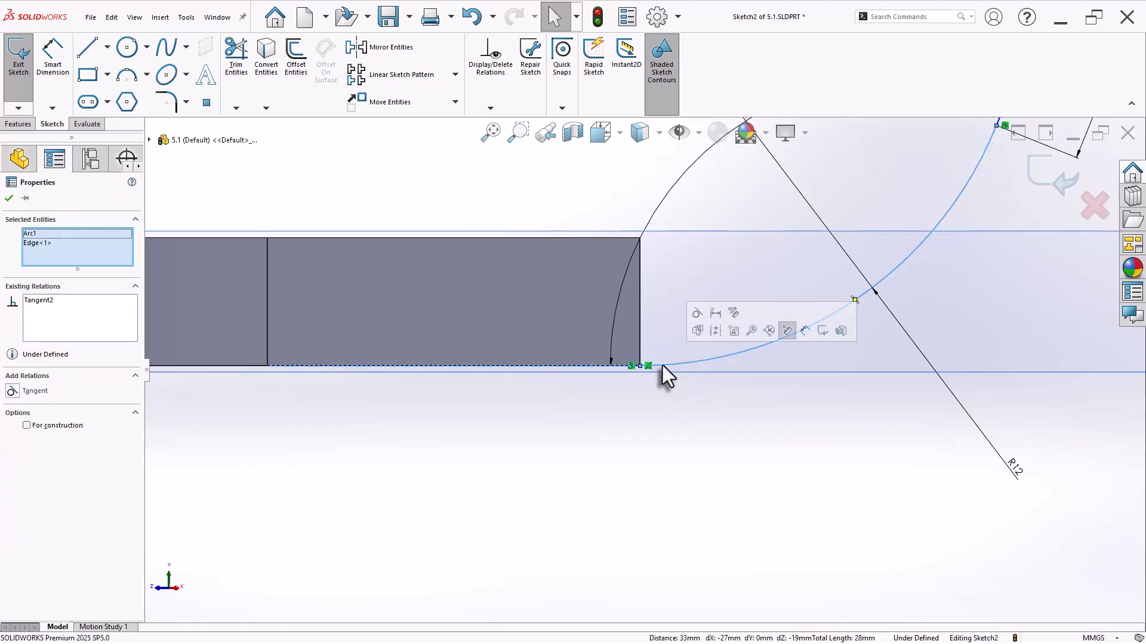
pyautogui.click(720, 427)
pyautogui.scroll(-7, 718, 415)
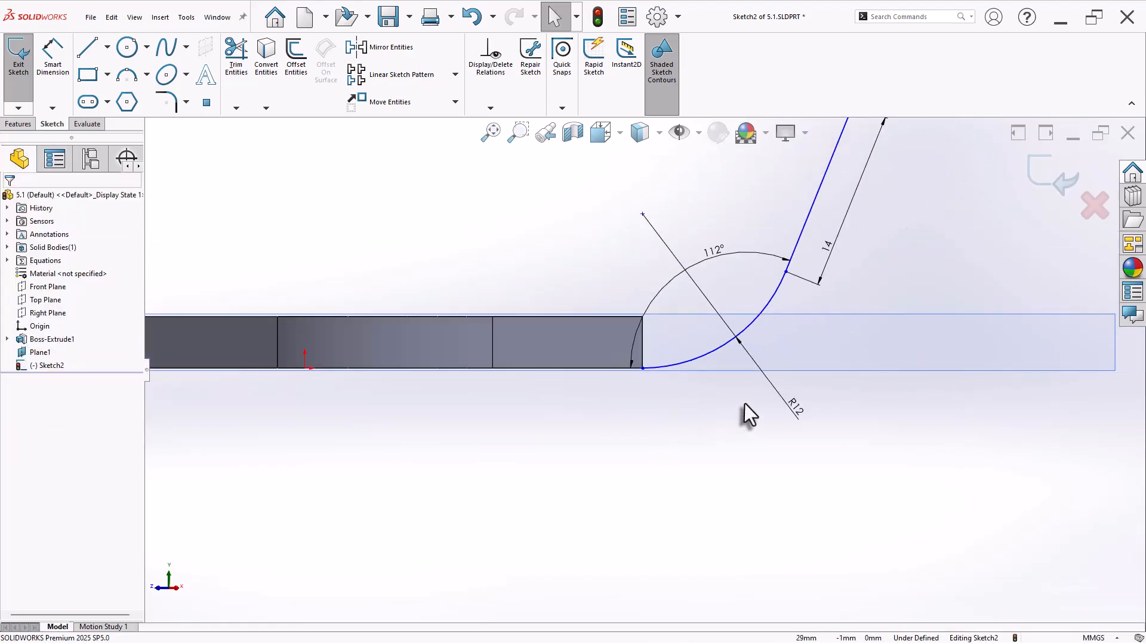
# Make the arc's centre point coincident with the plate's vertical end edge to fully define the sketch
pyautogui.scroll(3, 827, 268)
pyautogui.click(537, 240)
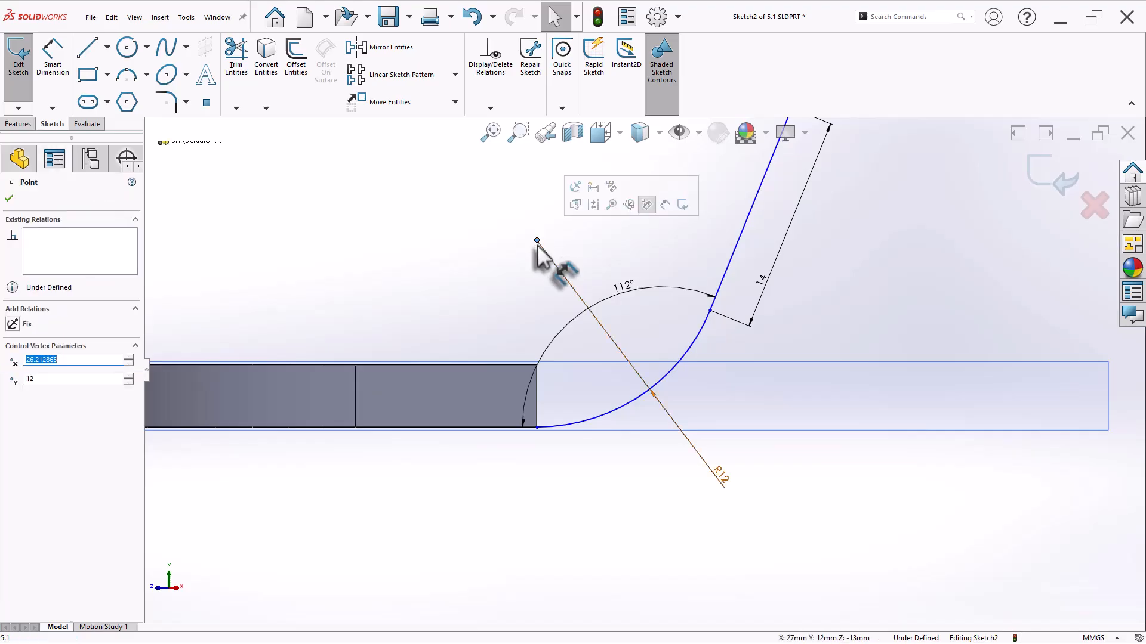
pyautogui.keyDown('ctrl'); pyautogui.click(537, 394); pyautogui.keyUp('ctrl')
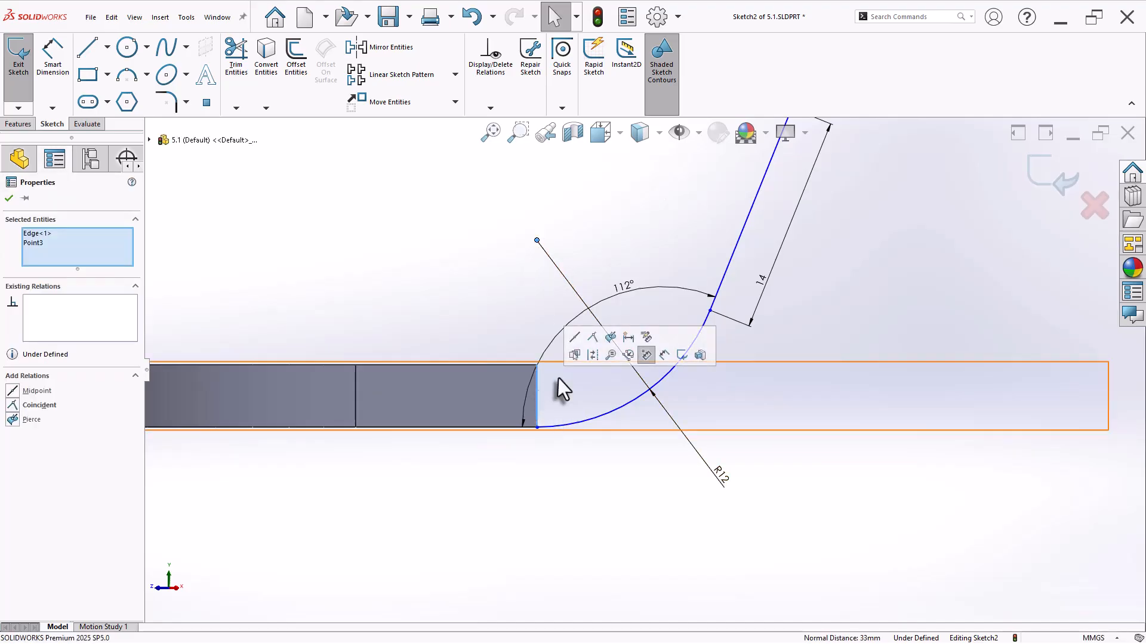
pyautogui.click(469, 287)
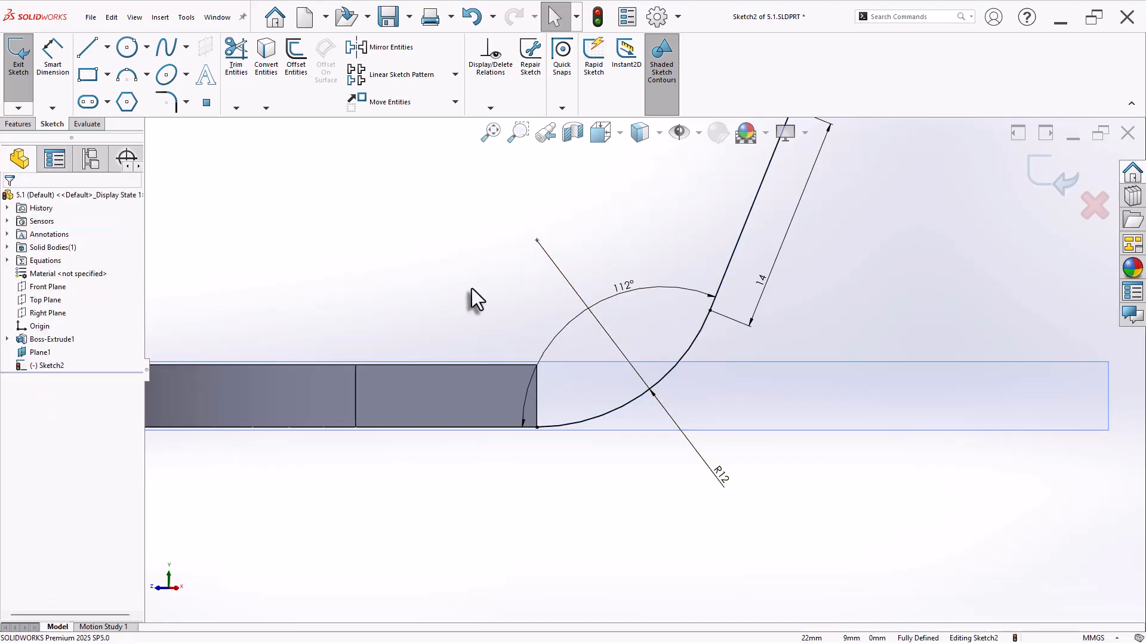
# Set up a thin boss extrude of the bend profile, 4 mm thick in one direction, reversed to the arc's inner side
pyautogui.scroll(-2, 469, 287)
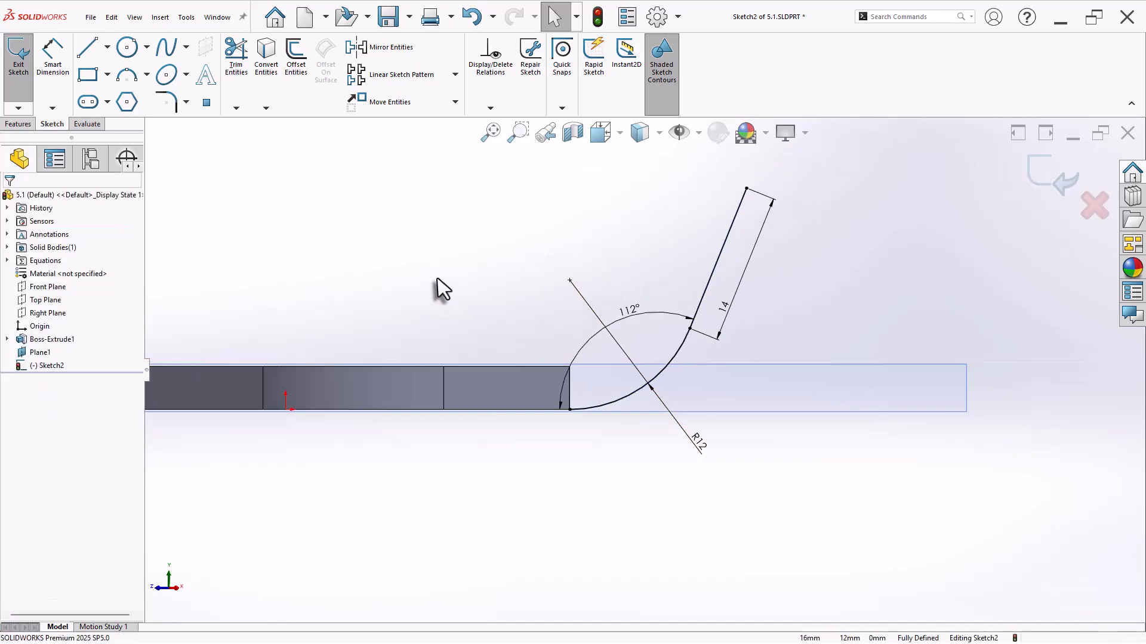
pyautogui.click(22, 120)
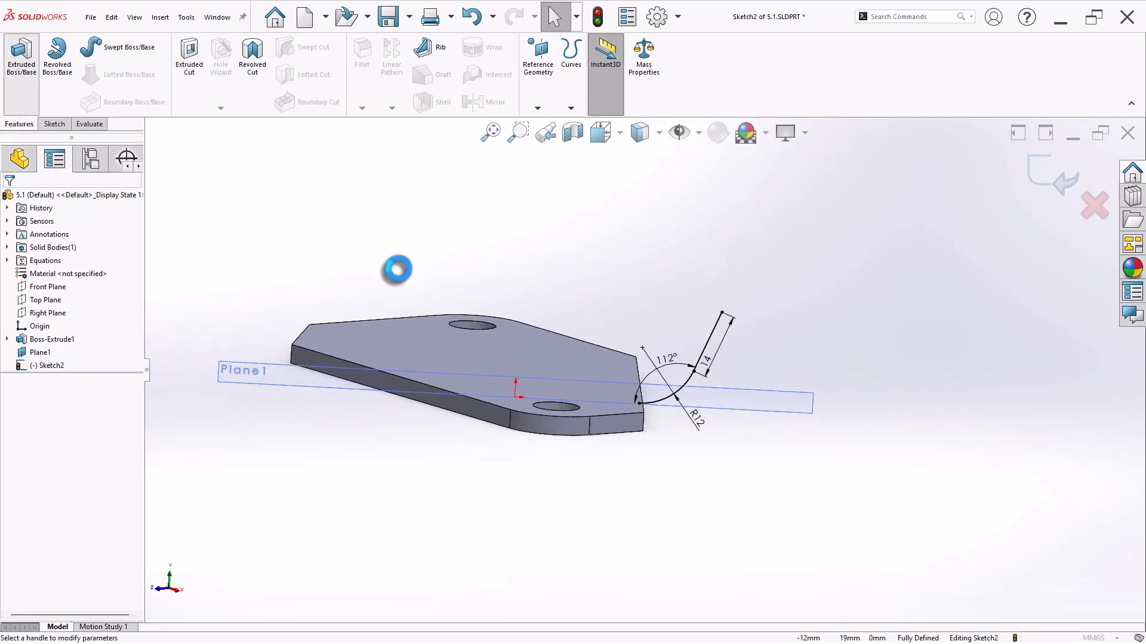
pyautogui.moveTo(376, 261); pyautogui.dragTo(358, 235, button='middle')
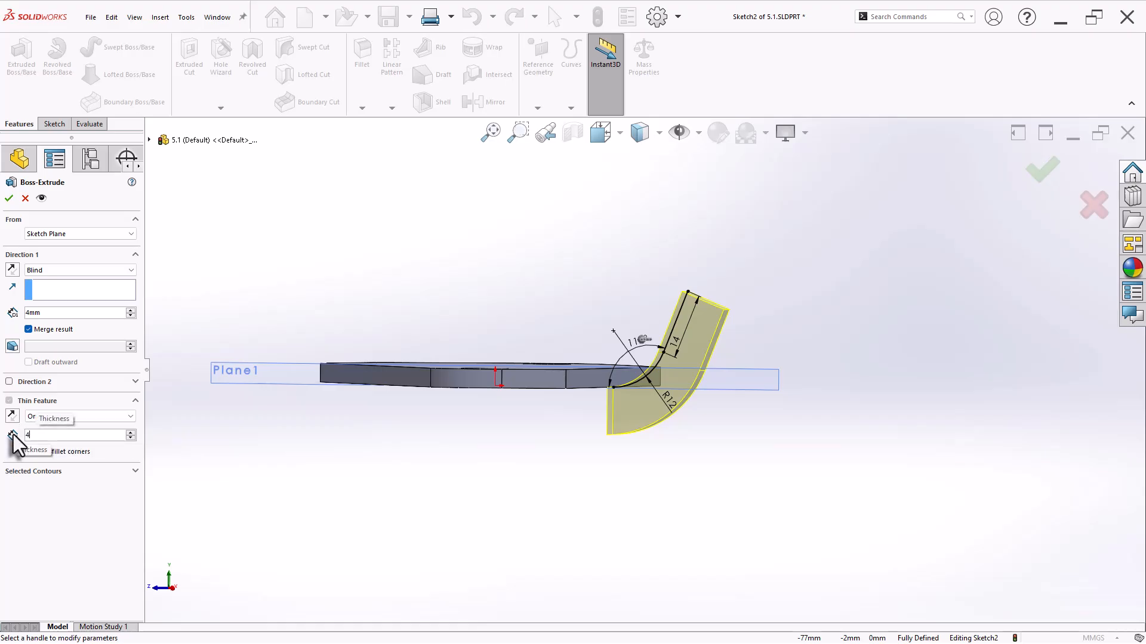
pyautogui.press('Return')
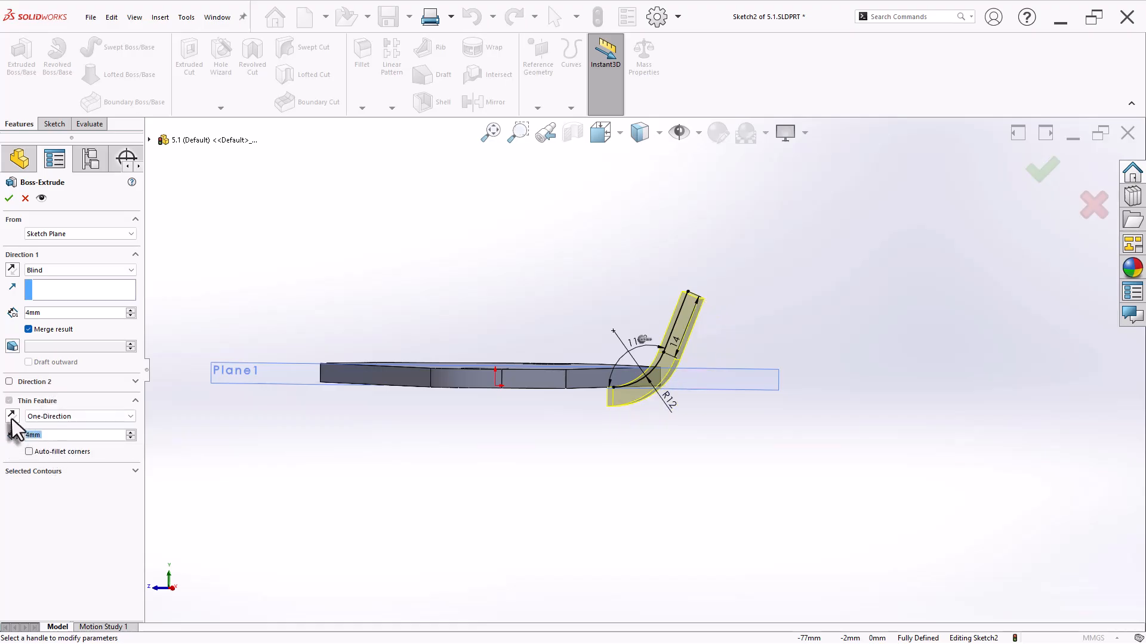
pyautogui.moveTo(231, 322); pyautogui.dragTo(161, 395, button='middle')
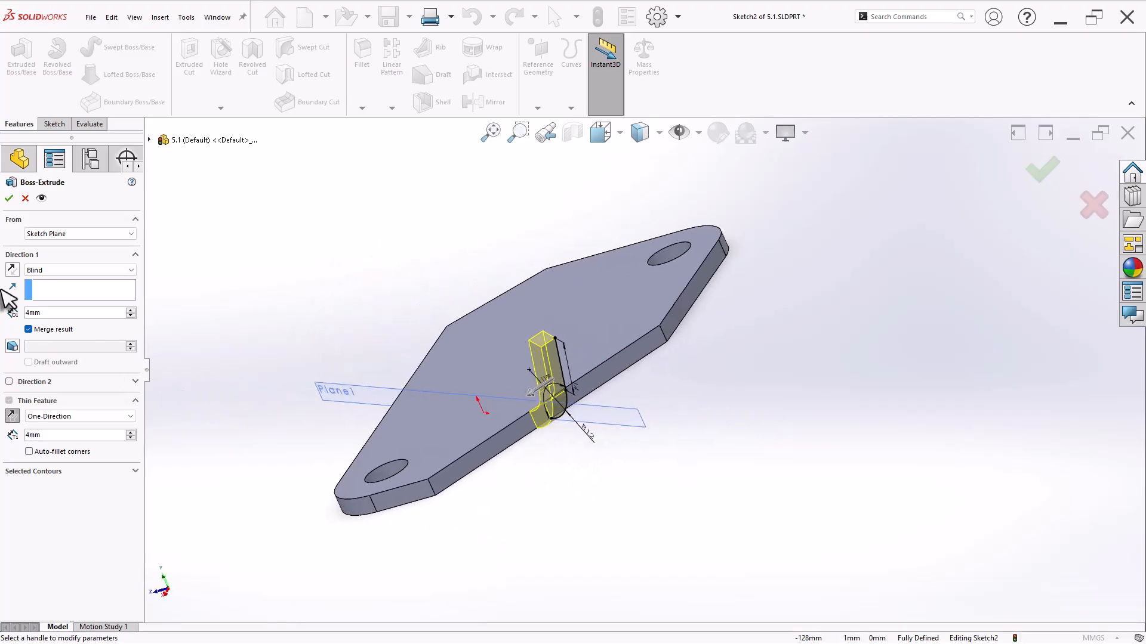
# Set the extrude's first direction to Up To Vertex, ending at the plate's top corner nearest the front hole
pyautogui.click(58, 274)
pyautogui.click(69, 302)
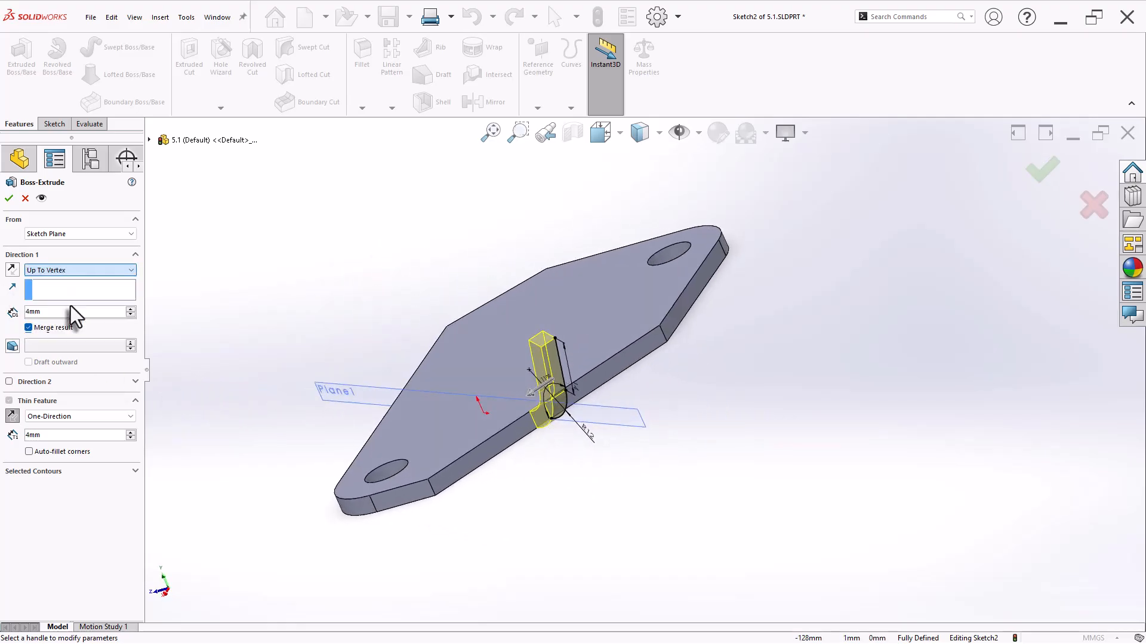
pyautogui.scroll(-3, 442, 524)
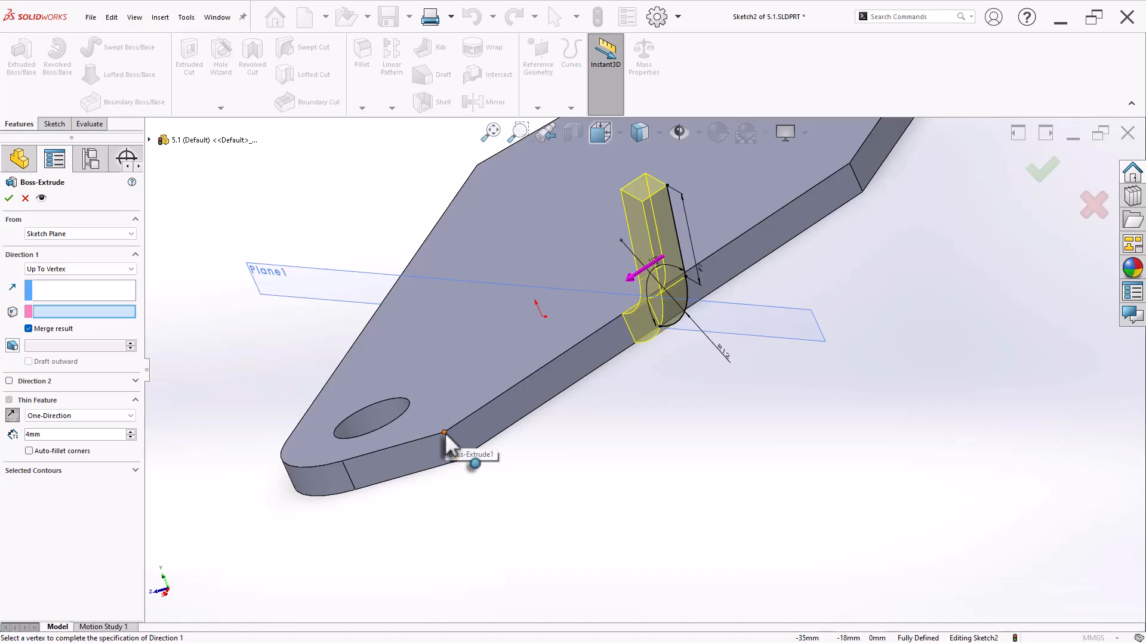
pyautogui.click(445, 432)
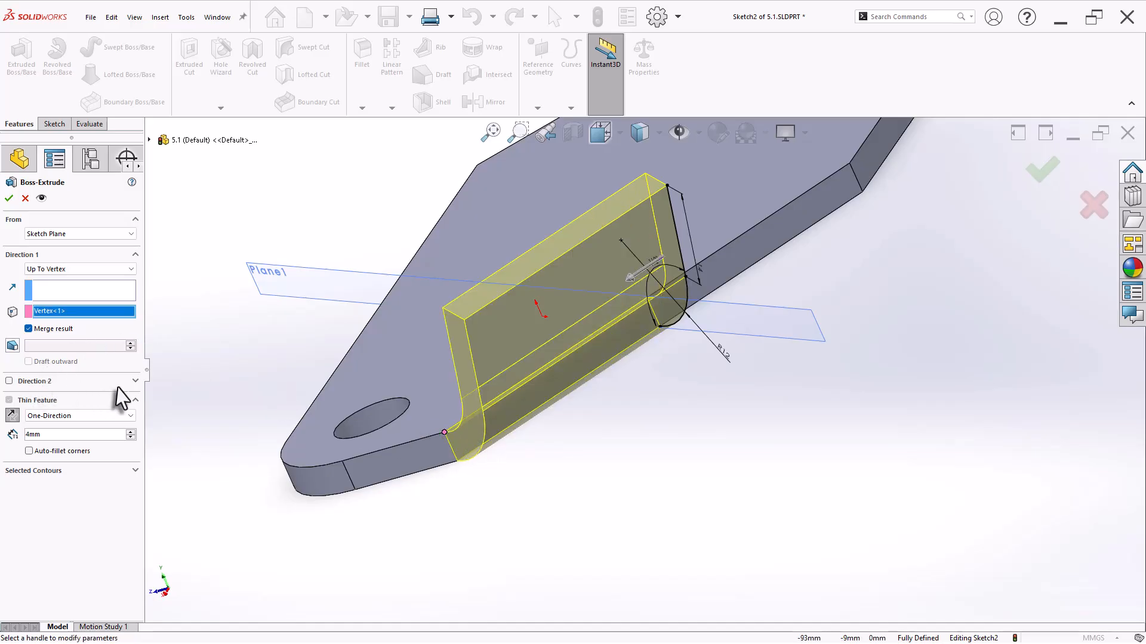
# Enable the second direction Up To Vertex at the angled side's opposite corner, finish the thin extrude and save the part
pyautogui.click(134, 381)
pyautogui.click(24, 381)
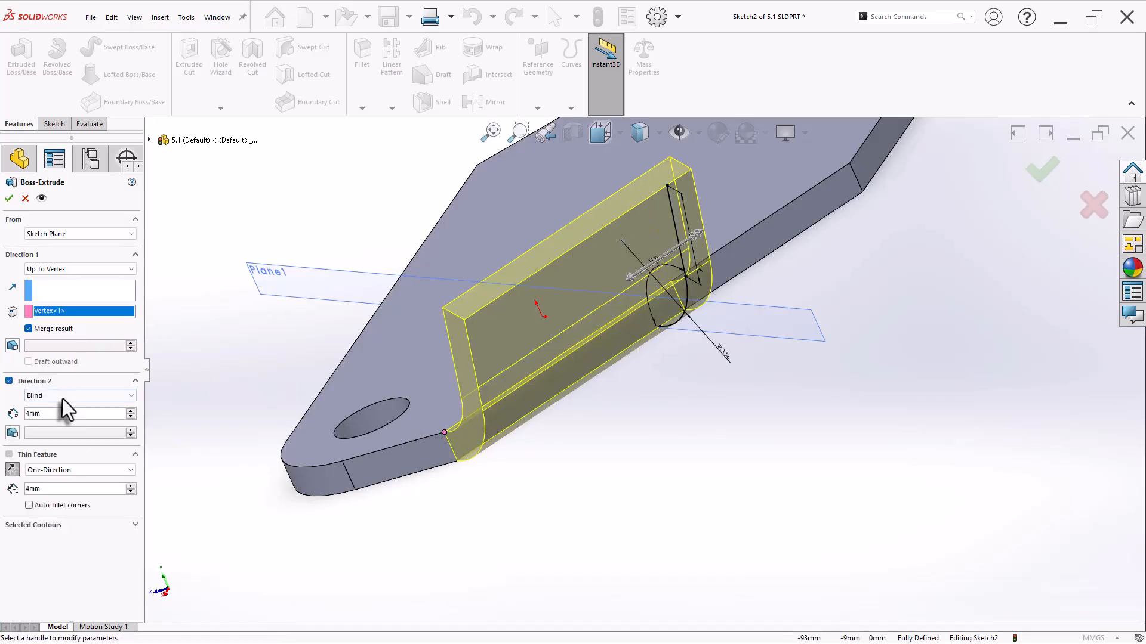
pyautogui.click(65, 396)
pyautogui.click(75, 430)
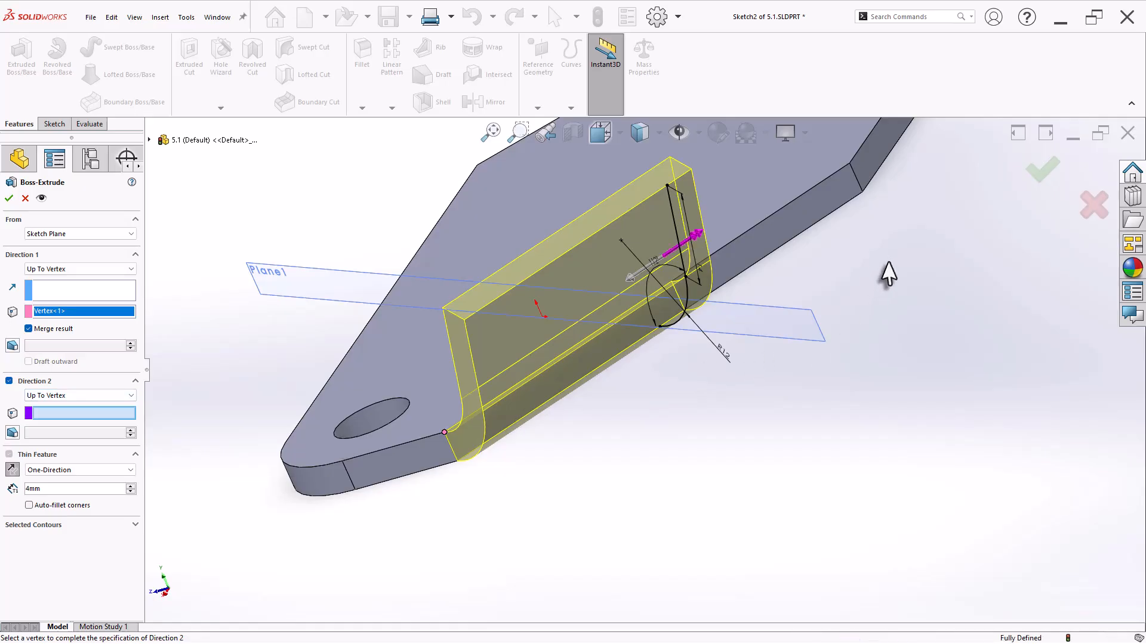
pyautogui.moveTo(887, 274); pyautogui.dragTo(863, 199, button='middle')
pyautogui.click(851, 163)
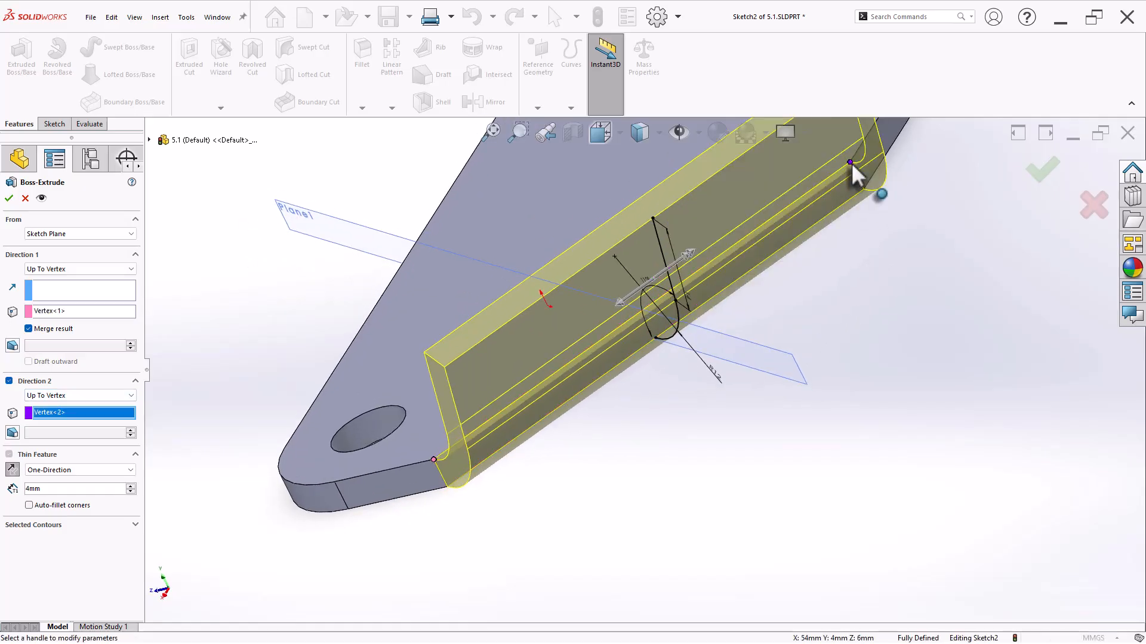
pyautogui.press('Return')
pyautogui.hotkey('ctrl', '7')
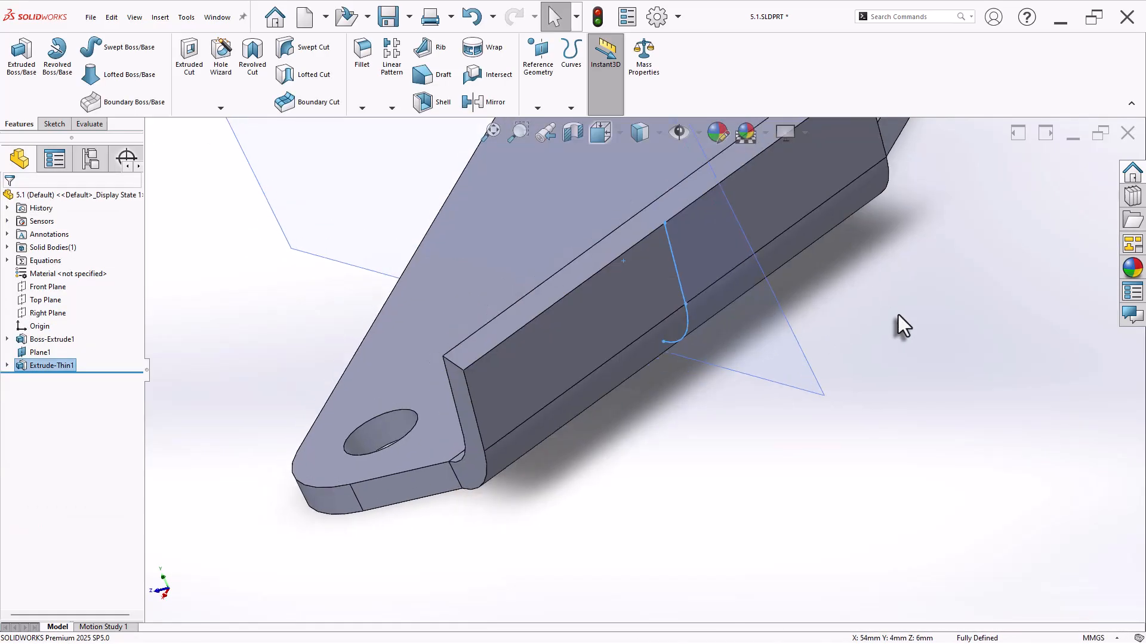
pyautogui.hotkey('ctrl', 's')
# Hide the reference plane Plane1 and evaluate the part's mass properties
pyautogui.click(42, 353)
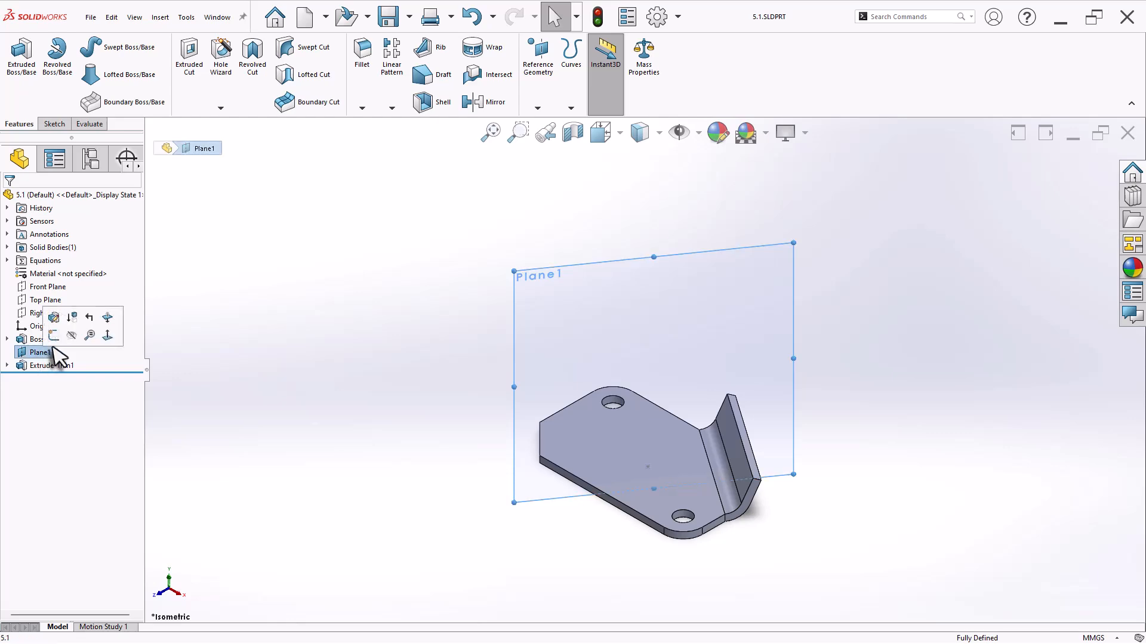
pyautogui.click(77, 334)
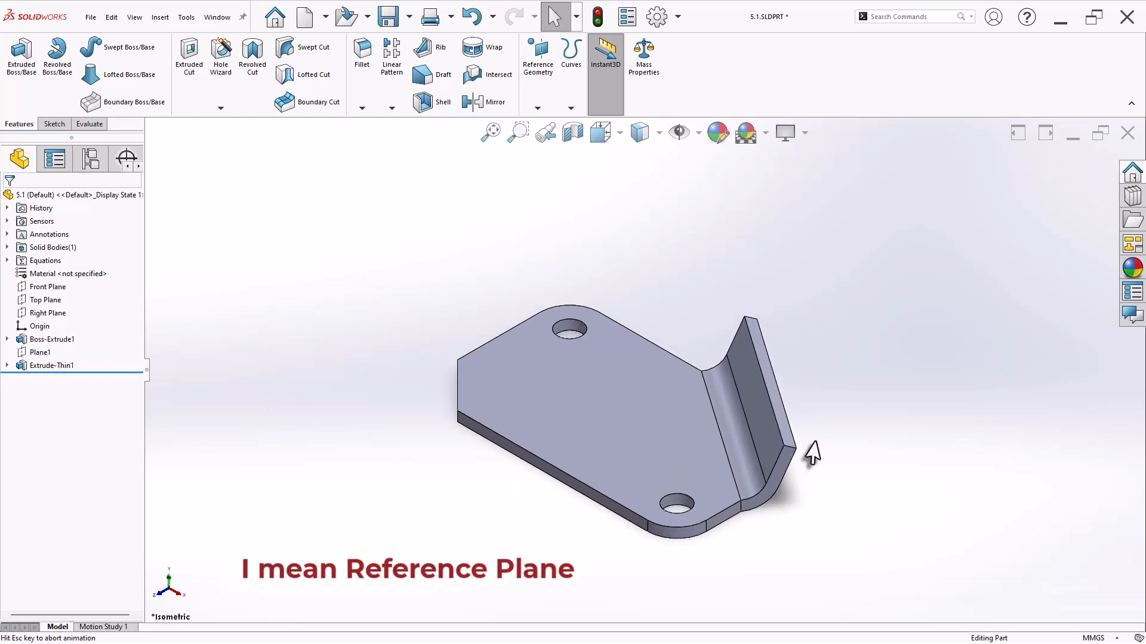
pyautogui.click(644, 57)
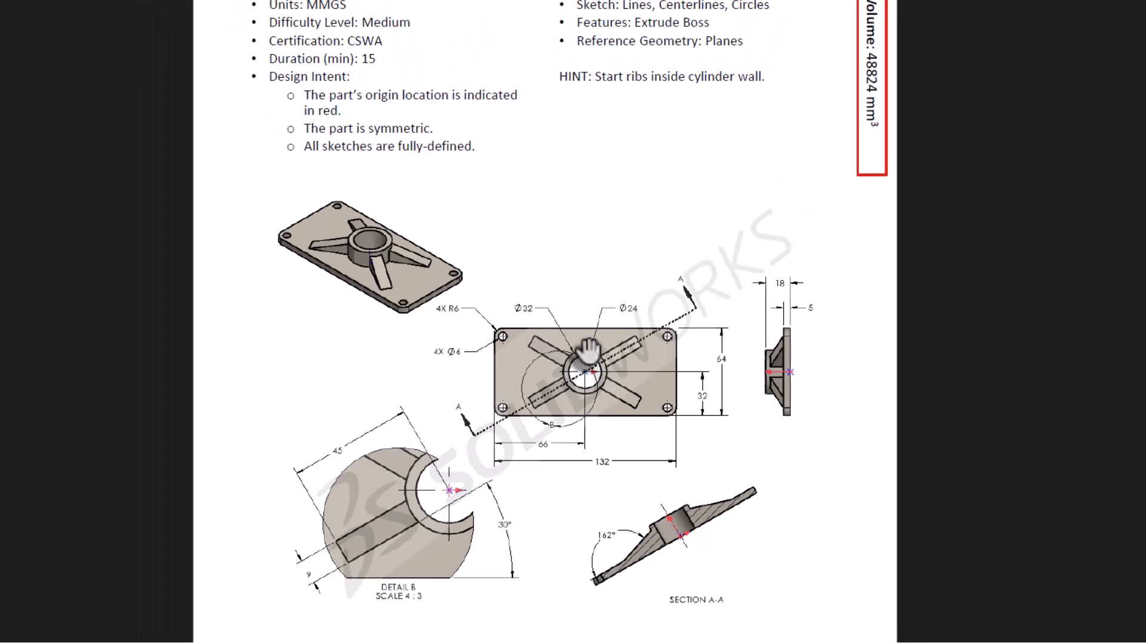
# Sketch a centre rectangle 132 mm wide and 64 mm high at the origin on the new part's Top Plane
pyautogui.click(47, 273)
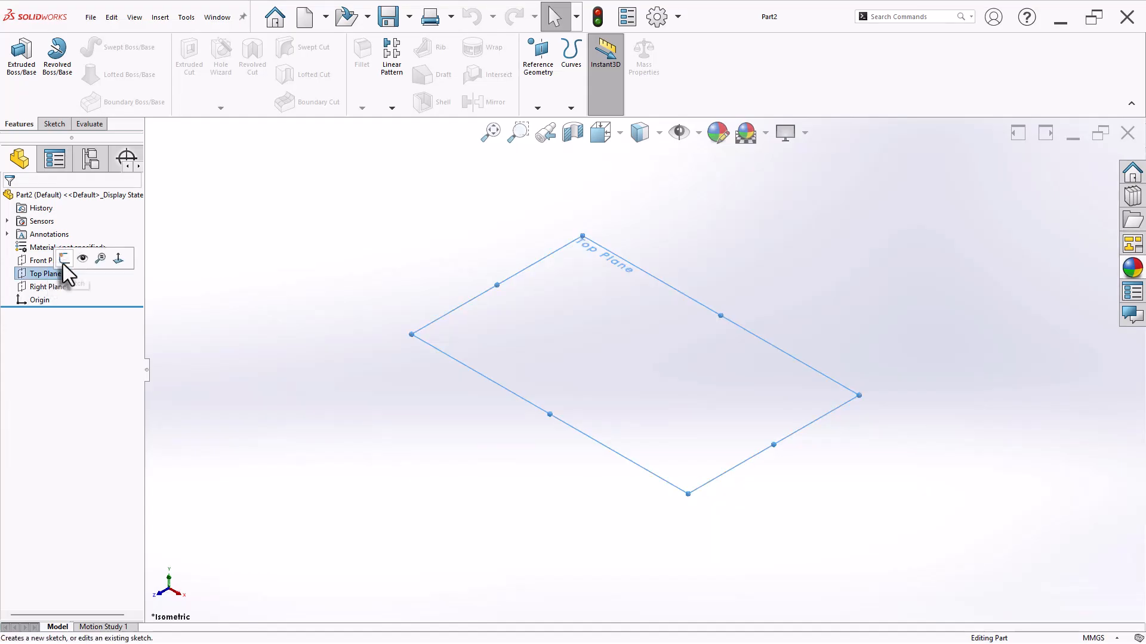
pyautogui.click(64, 260)
pyautogui.press('s')
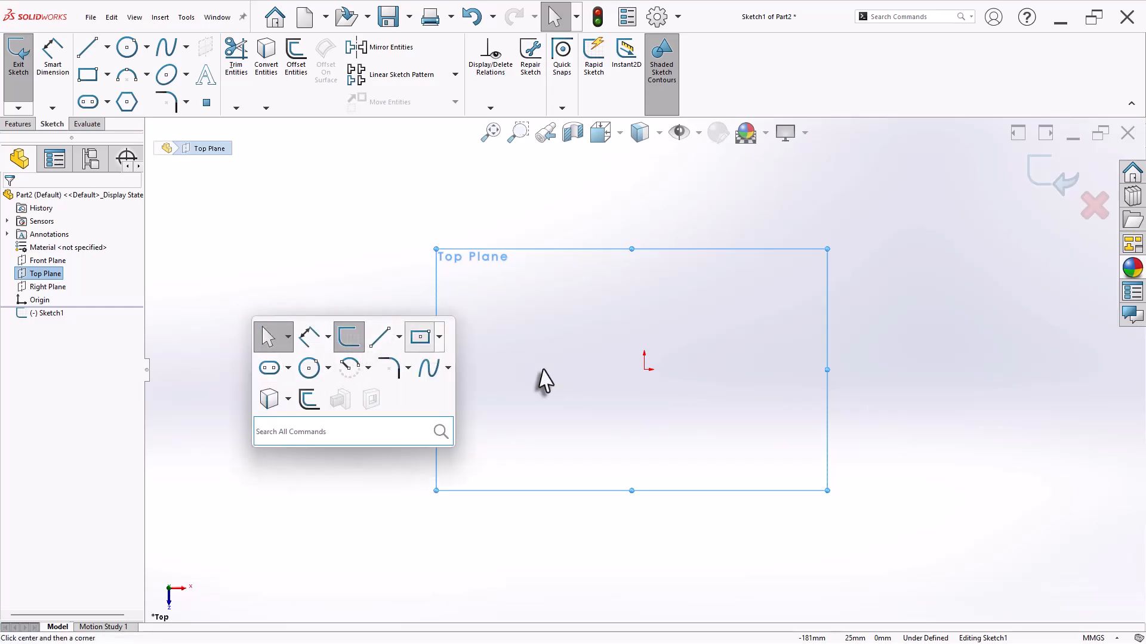
pyautogui.click(420, 337)
pyautogui.click(644, 370)
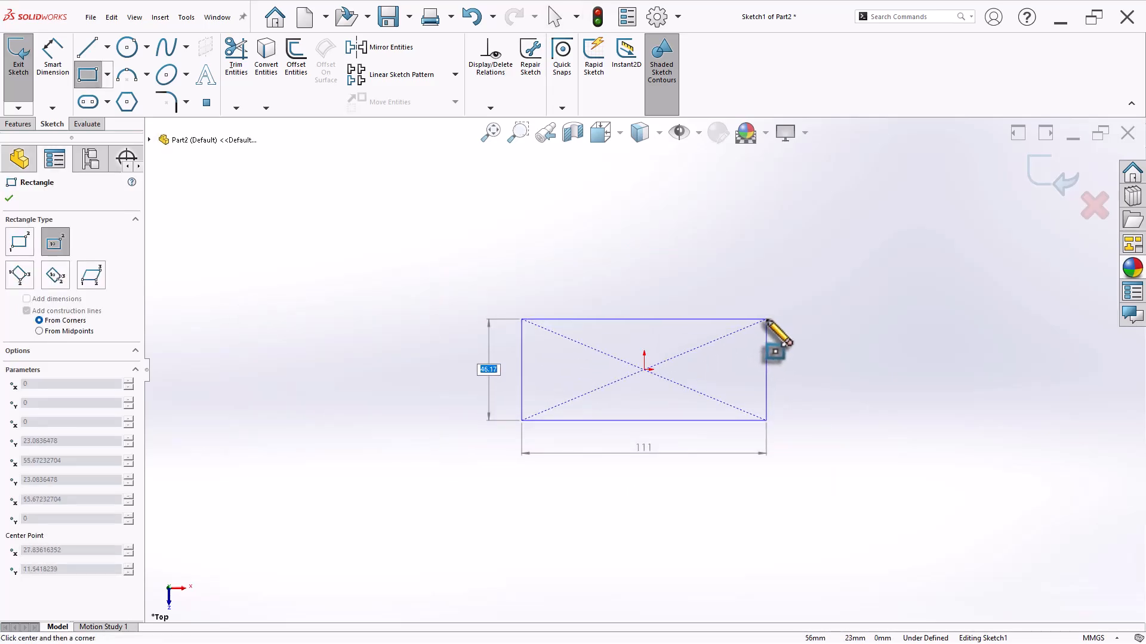
pyautogui.press('Tab')
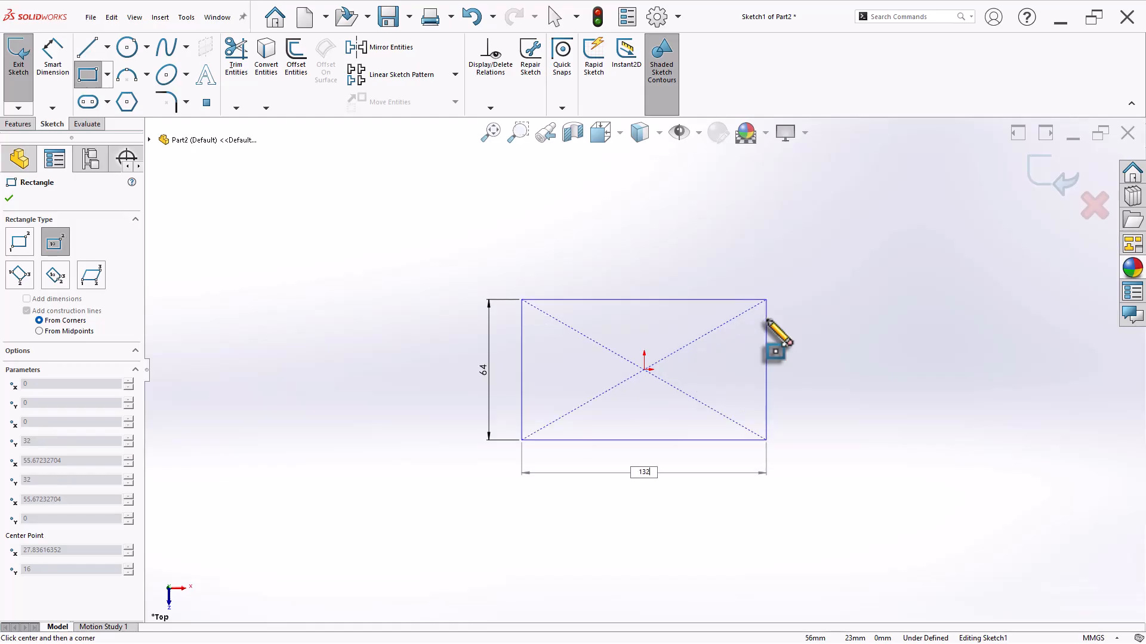
pyautogui.write('132')
pyautogui.press('Return')
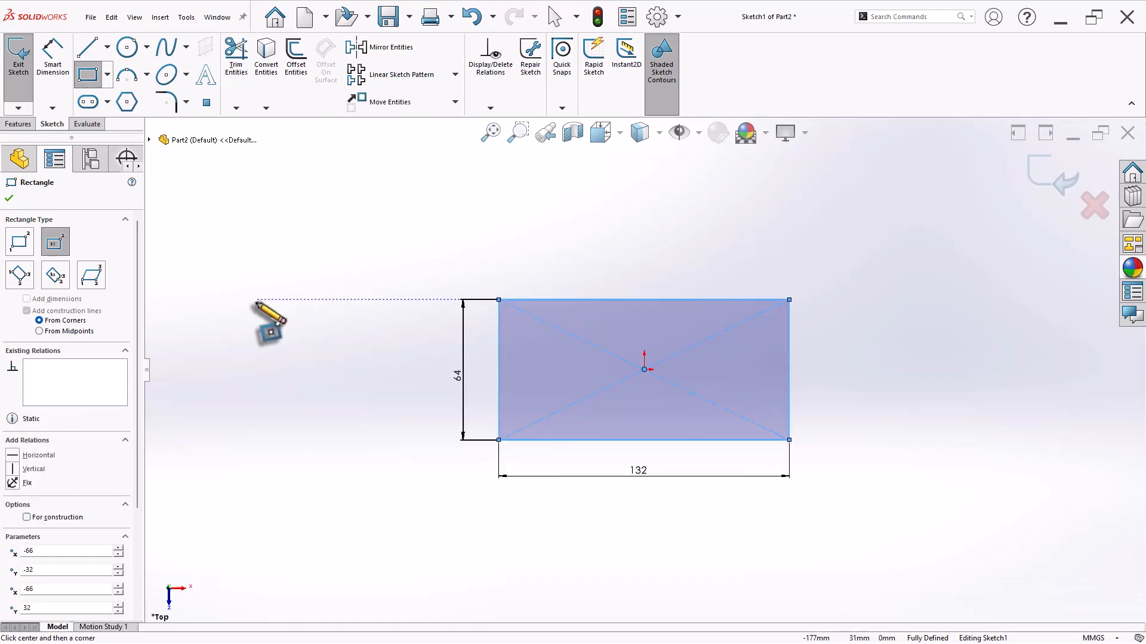
# Round all four corners of the rectangle with 6 mm sketch fillets
pyautogui.press('s')
pyautogui.click(395, 357)
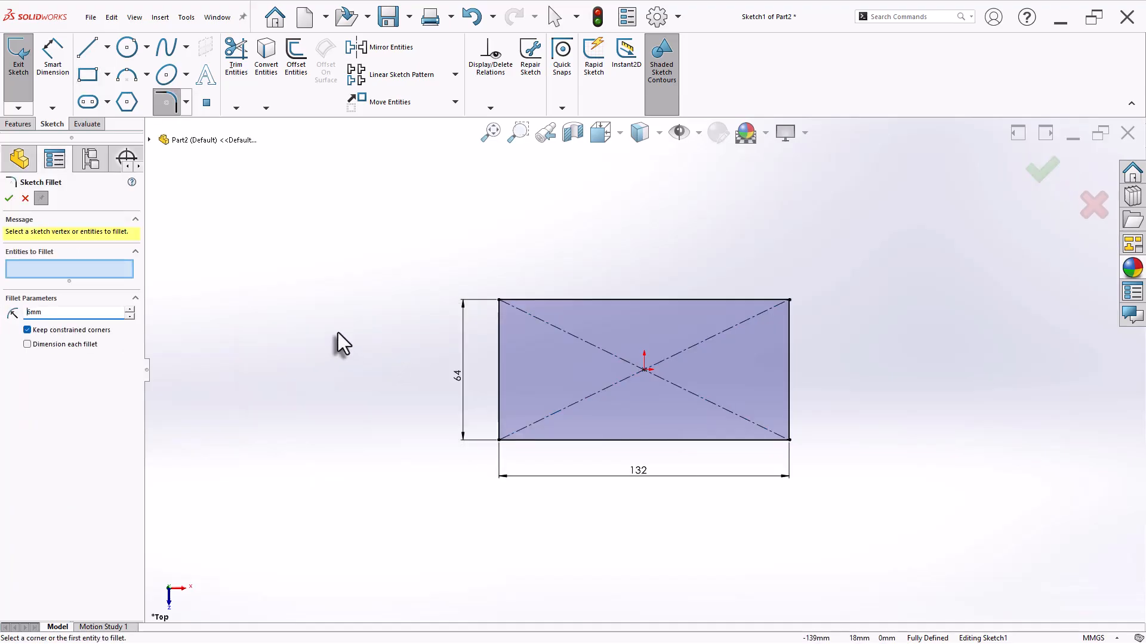
pyautogui.moveTo(474, 268)
pyautogui.mouseDown()
pyautogui.moveTo(603, 404)
pyautogui.moveTo(827, 478)
pyautogui.mouseUp()
pyautogui.rightClick(826, 477)
pyautogui.rightClick(826, 478)
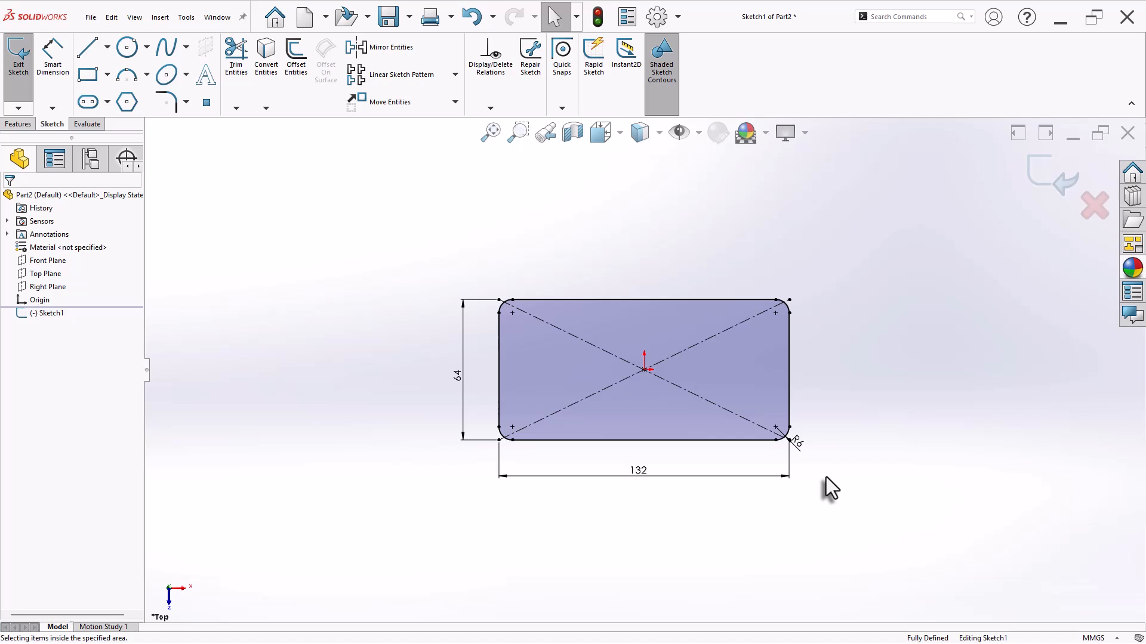
# Sketch a circle at each of the four corner fillet centres, giving the last one a 6 mm diameter
pyautogui.press('s')
pyautogui.click(883, 534)
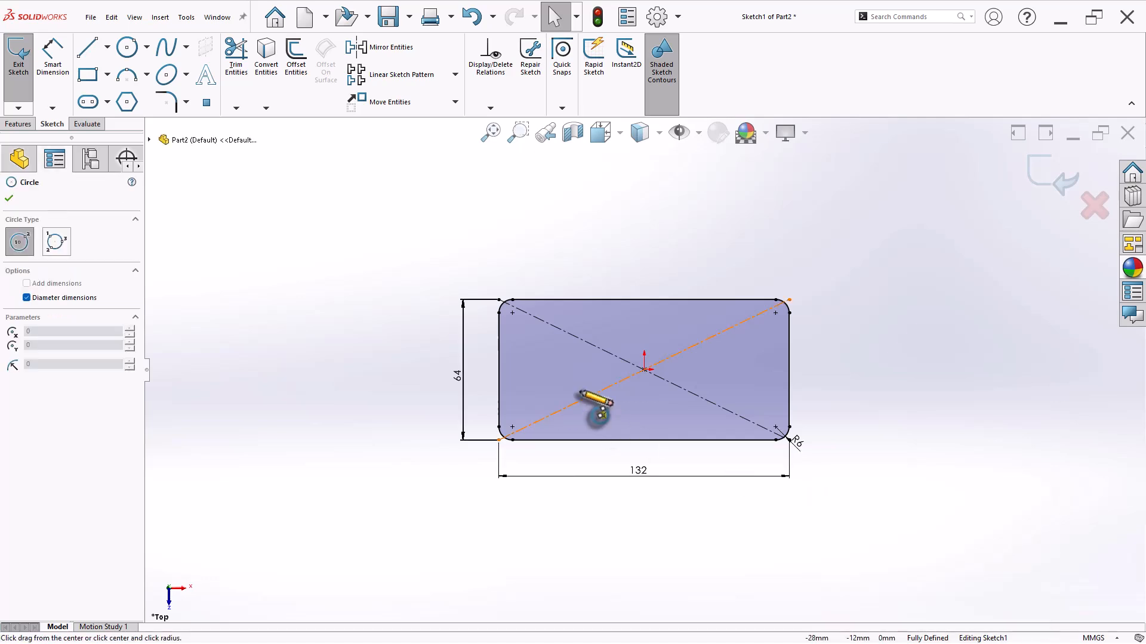
pyautogui.click(512, 313)
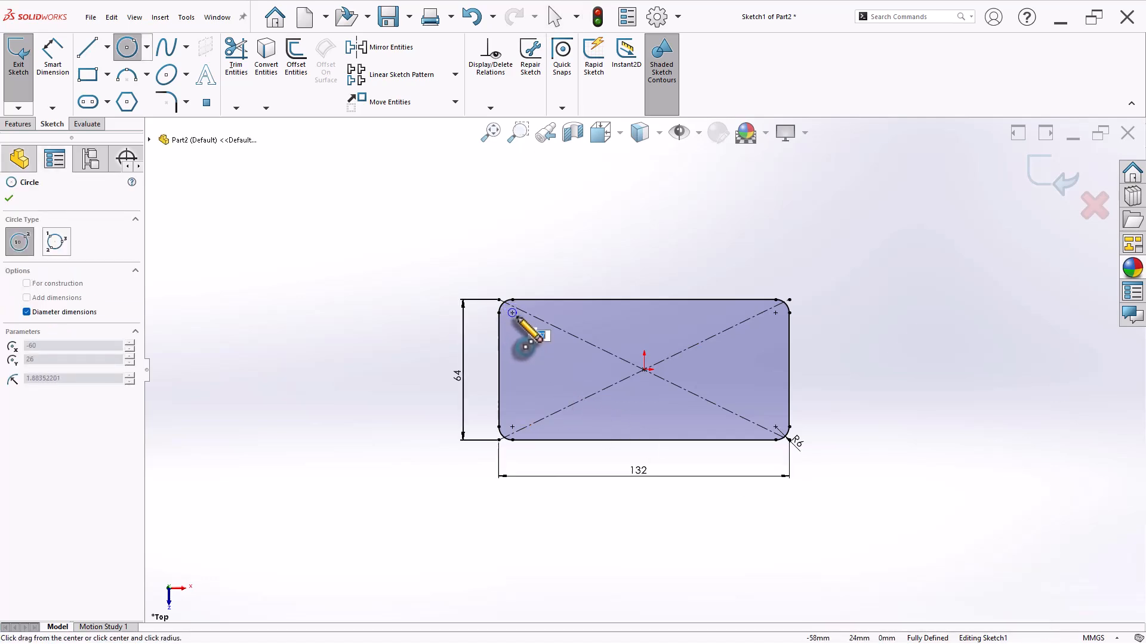
pyautogui.click(517, 319)
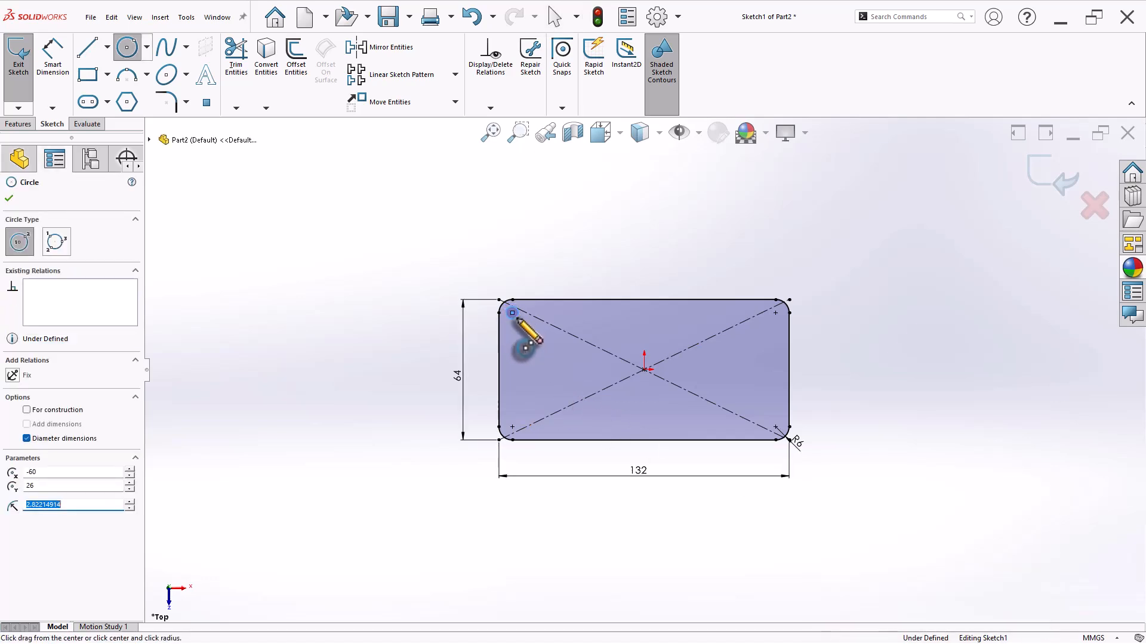
pyautogui.click(512, 428)
pyautogui.click(523, 416)
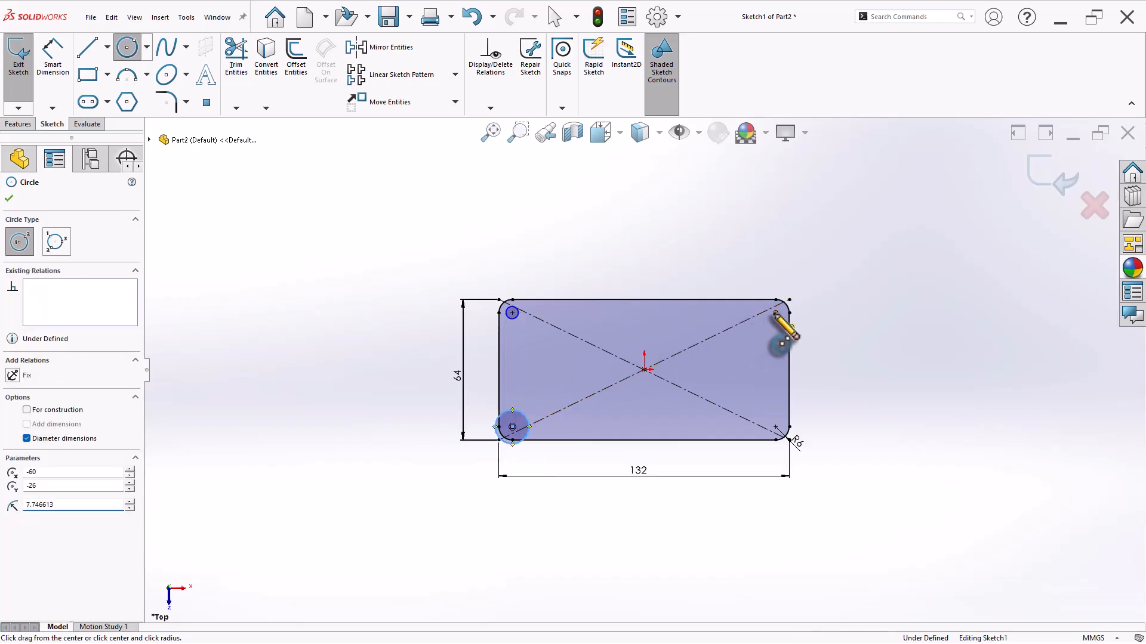
pyautogui.click(775, 313)
pyautogui.click(779, 323)
pyautogui.click(775, 427)
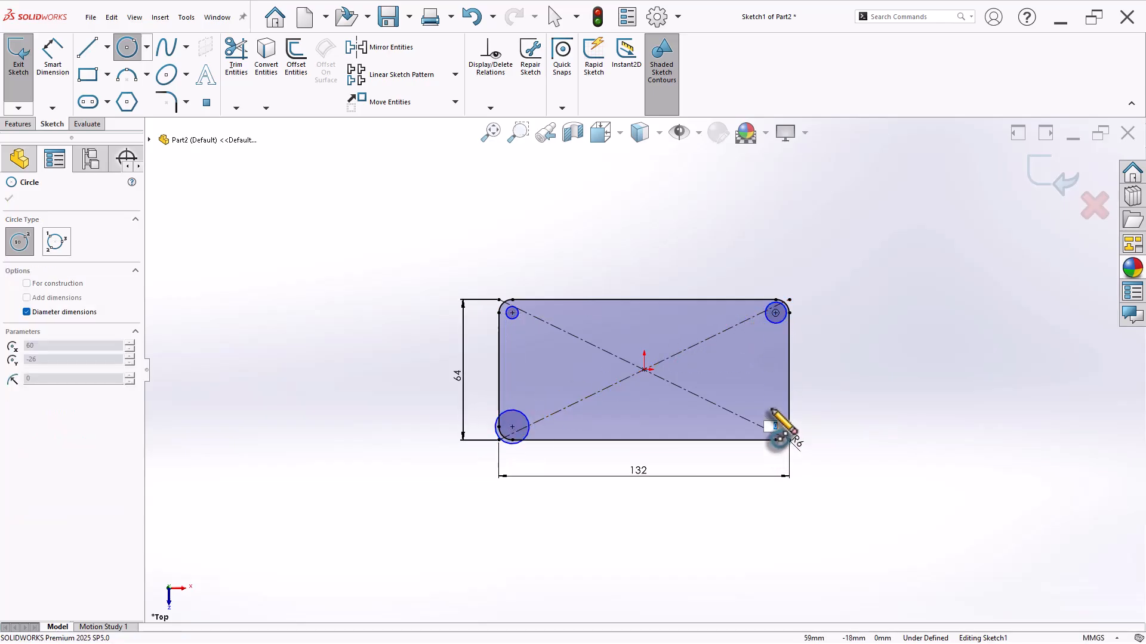
pyautogui.write('6')
pyautogui.press('Return')
pyautogui.press('Escape')
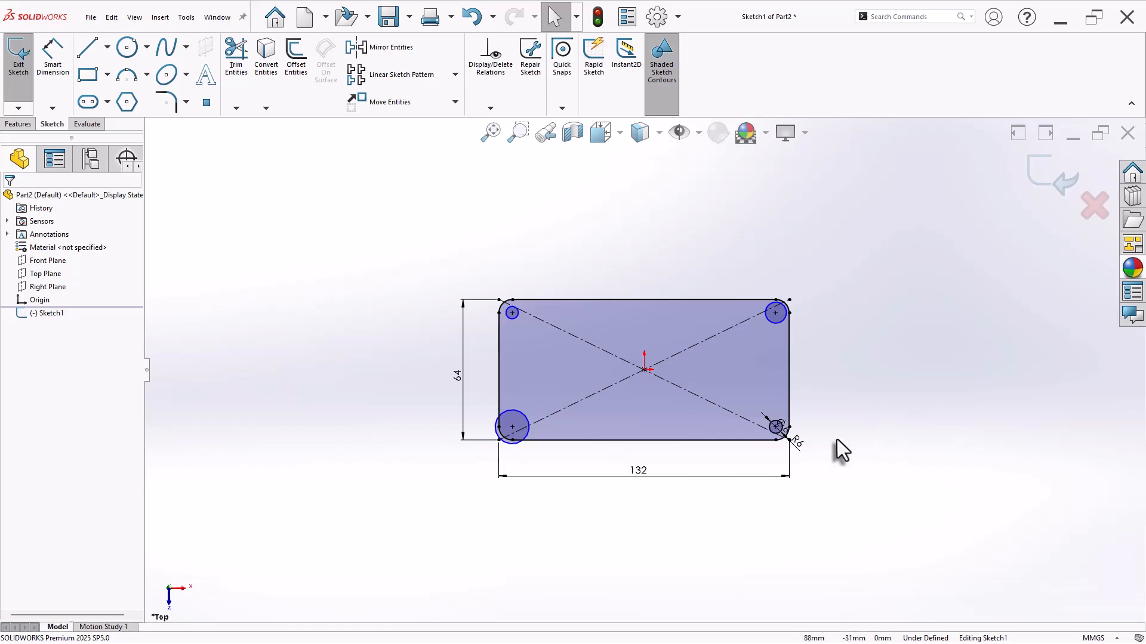
pyautogui.scroll(-2, 841, 450)
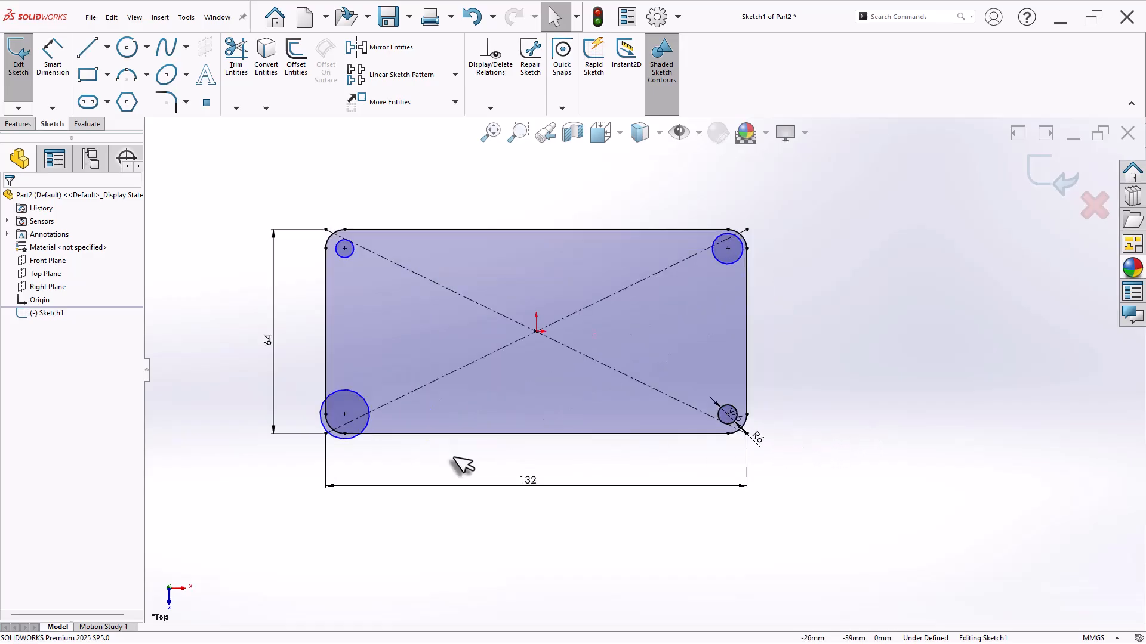
pyautogui.scroll(-2, 721, 393)
pyautogui.click(720, 416)
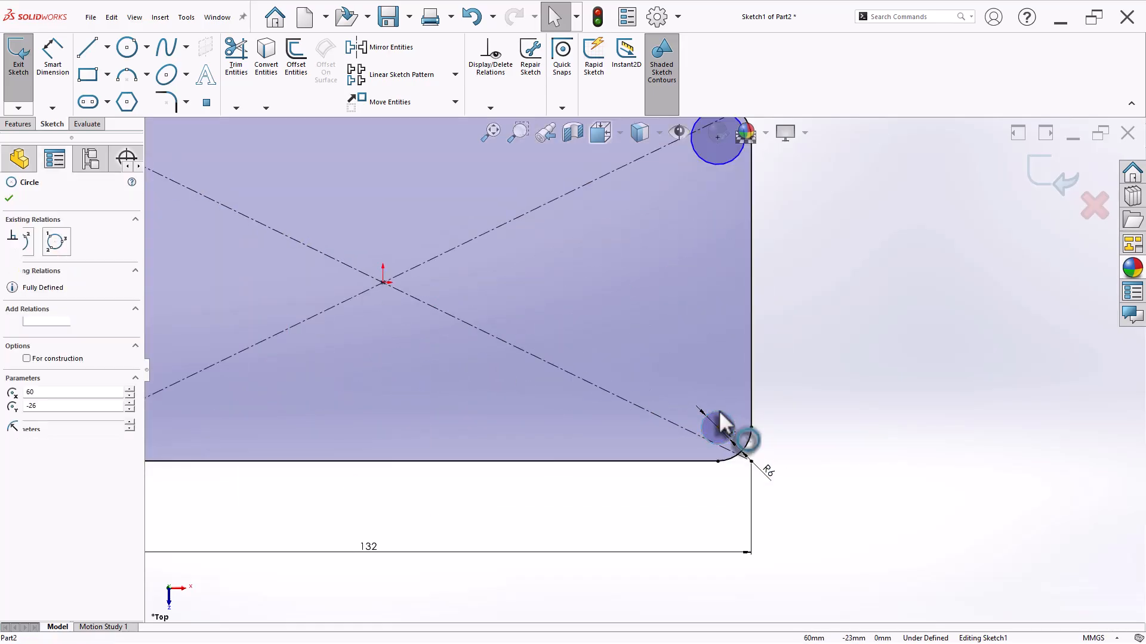
pyautogui.scroll(3, 716, 423)
pyautogui.keyDown('ctrl'); pyautogui.click(677, 252); pyautogui.keyUp('ctrl')
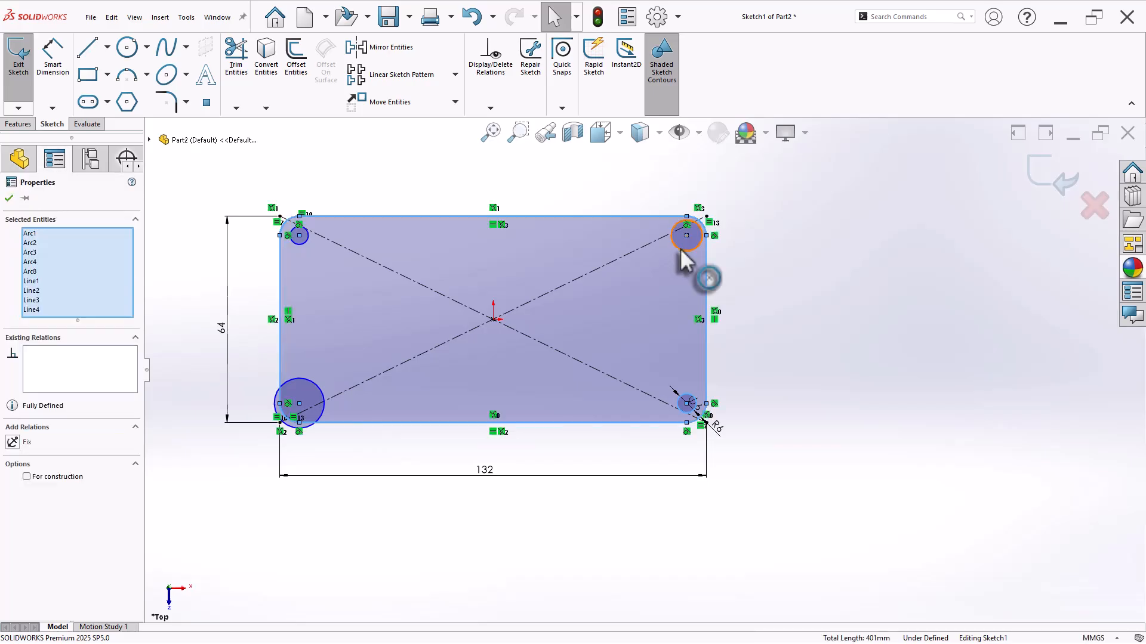
pyautogui.click(783, 296)
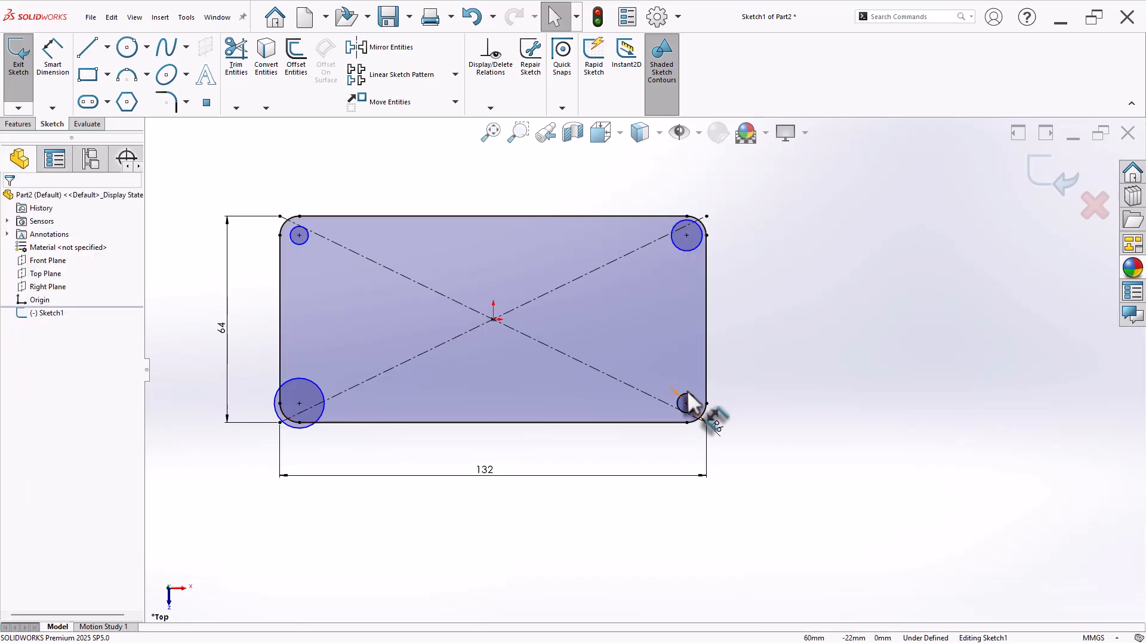
# Move the 6 mm diameter dimension outside the plate outline and make all four corner circles equal
pyautogui.moveTo(675, 391); pyautogui.dragTo(665, 458)
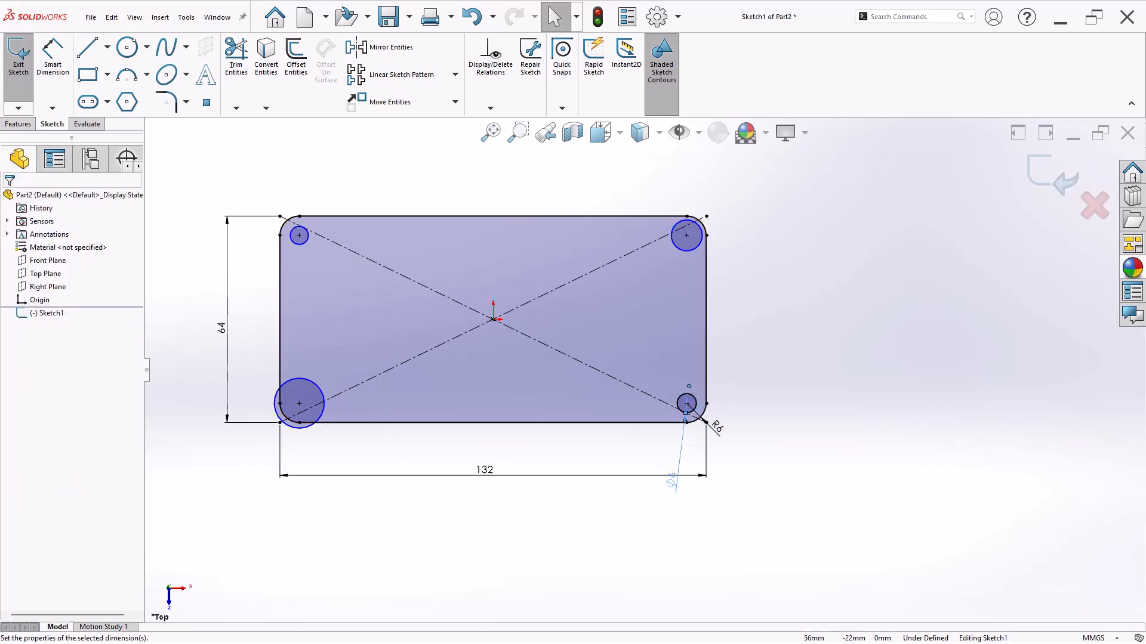
pyautogui.press('Escape')
pyautogui.click(692, 408)
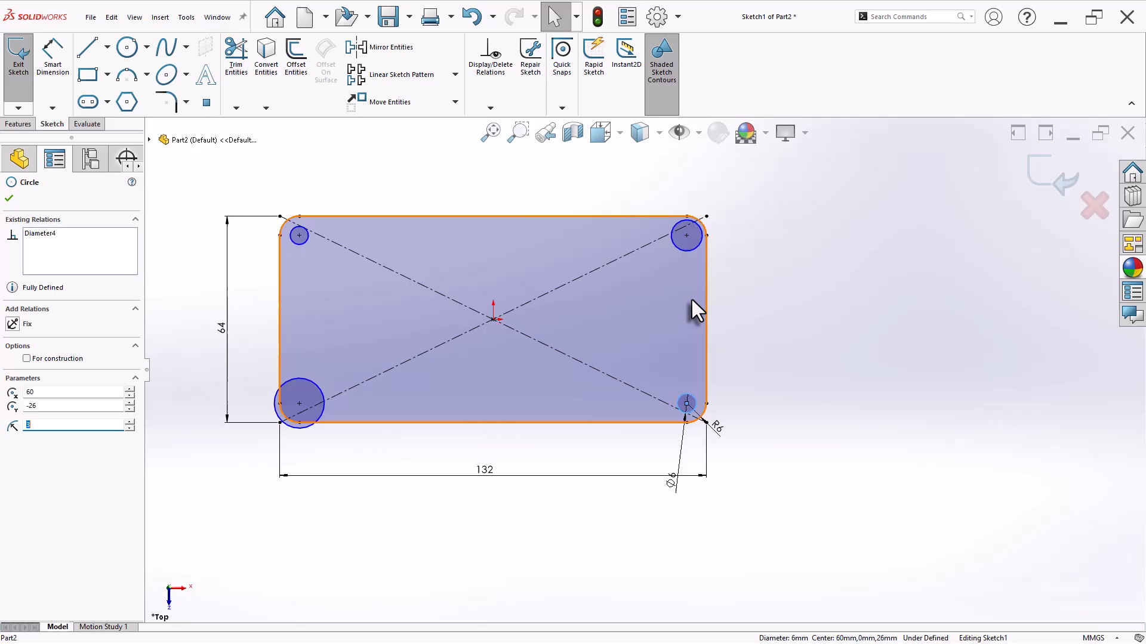
pyautogui.keyDown('ctrl'); pyautogui.click(688, 249); pyautogui.keyUp('ctrl')
pyautogui.keyDown('ctrl'); pyautogui.click(302, 238); pyautogui.keyUp('ctrl')
pyautogui.keyDown('ctrl'); pyautogui.click(320, 391); pyautogui.keyUp('ctrl')
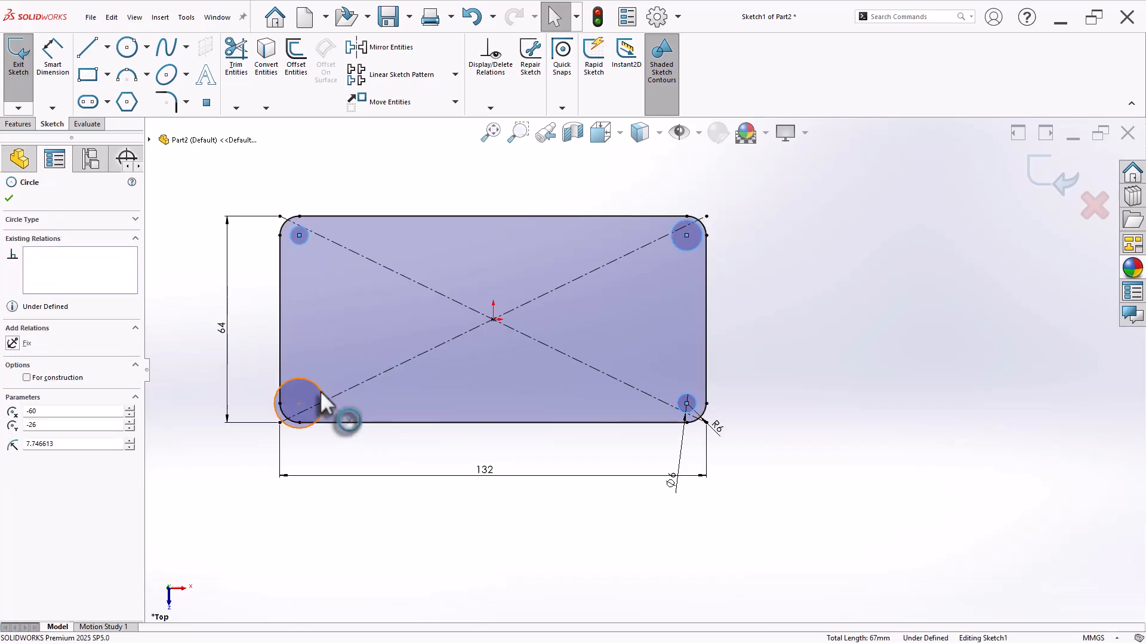
pyautogui.click(394, 337)
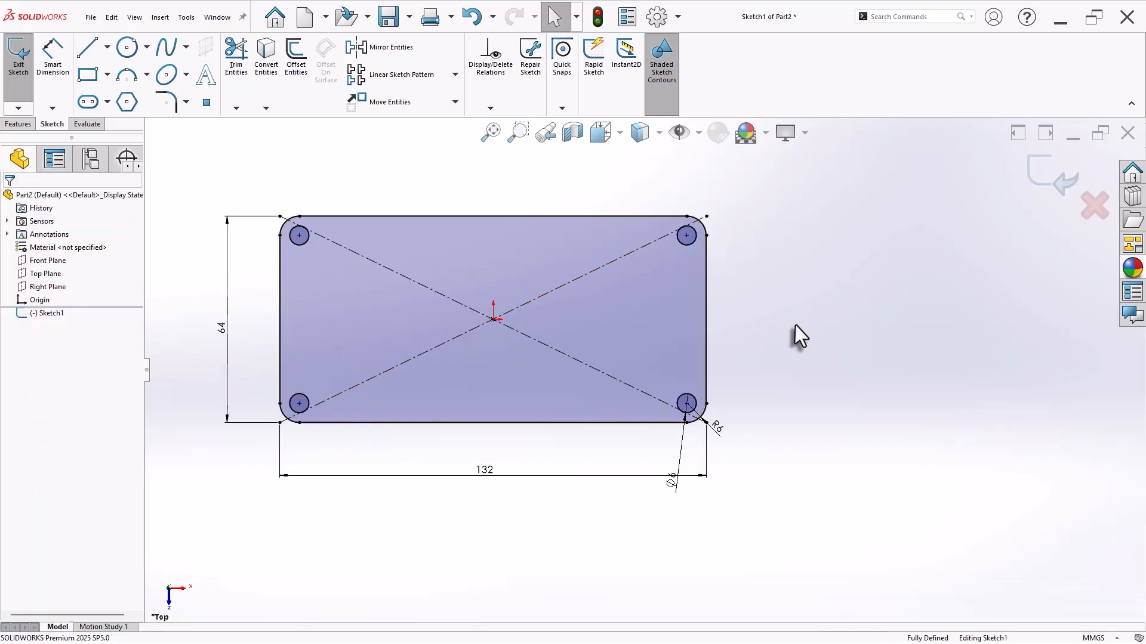
# Sketch two concentric circles at the origin with diameters of 24 mm and 32 mm
pyautogui.click(859, 373)
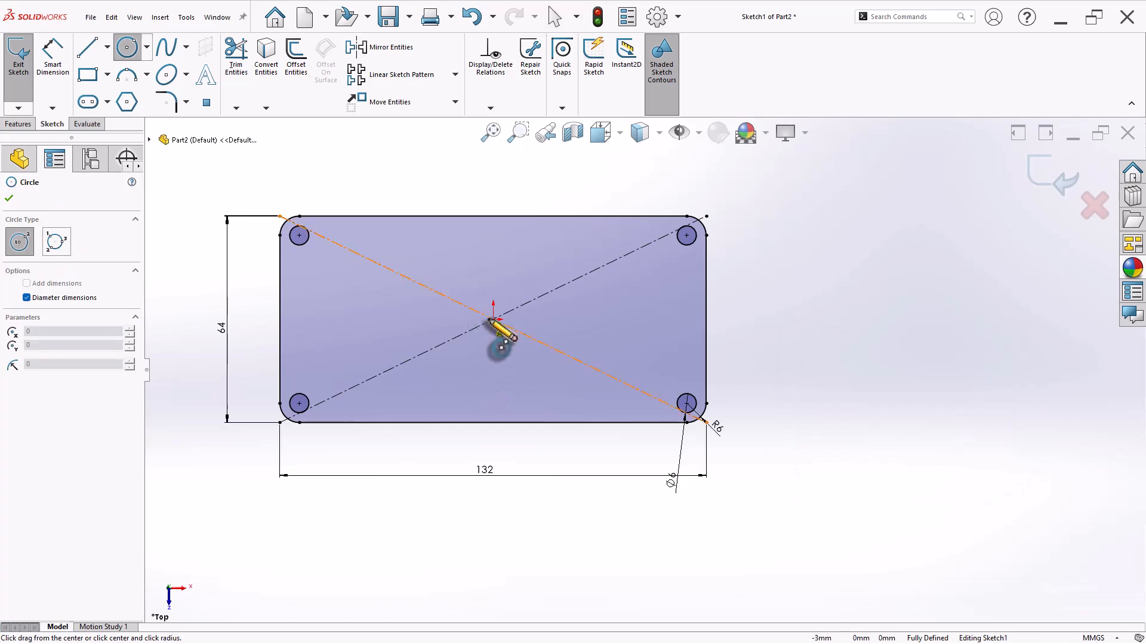
pyautogui.click(493, 319)
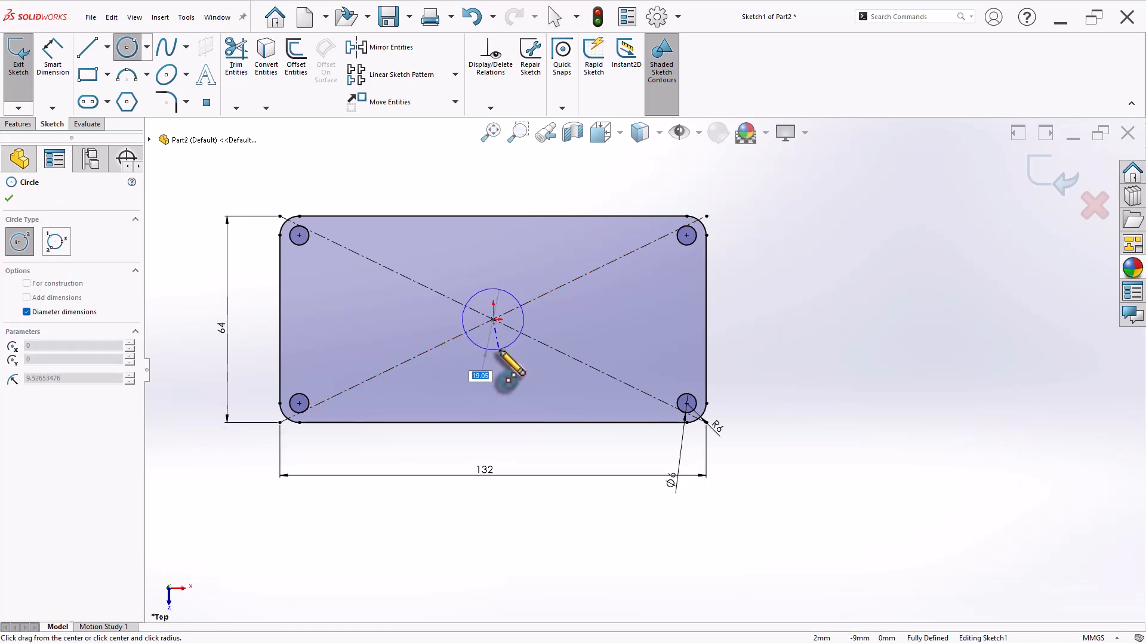
pyautogui.write('24')
pyautogui.press('Return')
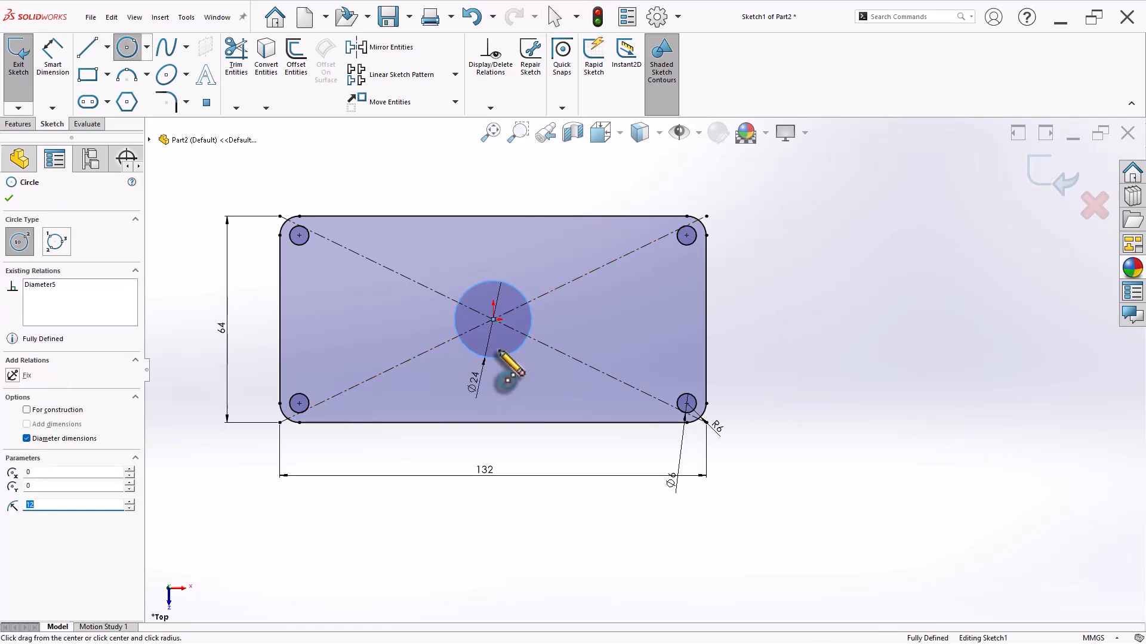
pyautogui.click(493, 321)
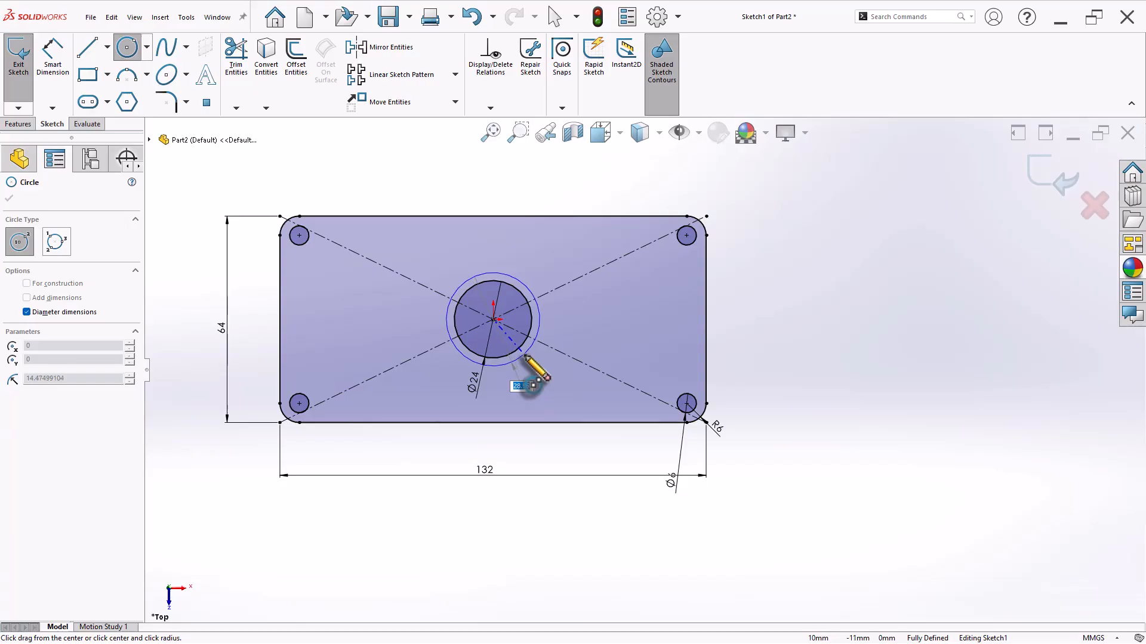
pyautogui.write('32')
pyautogui.press('Return')
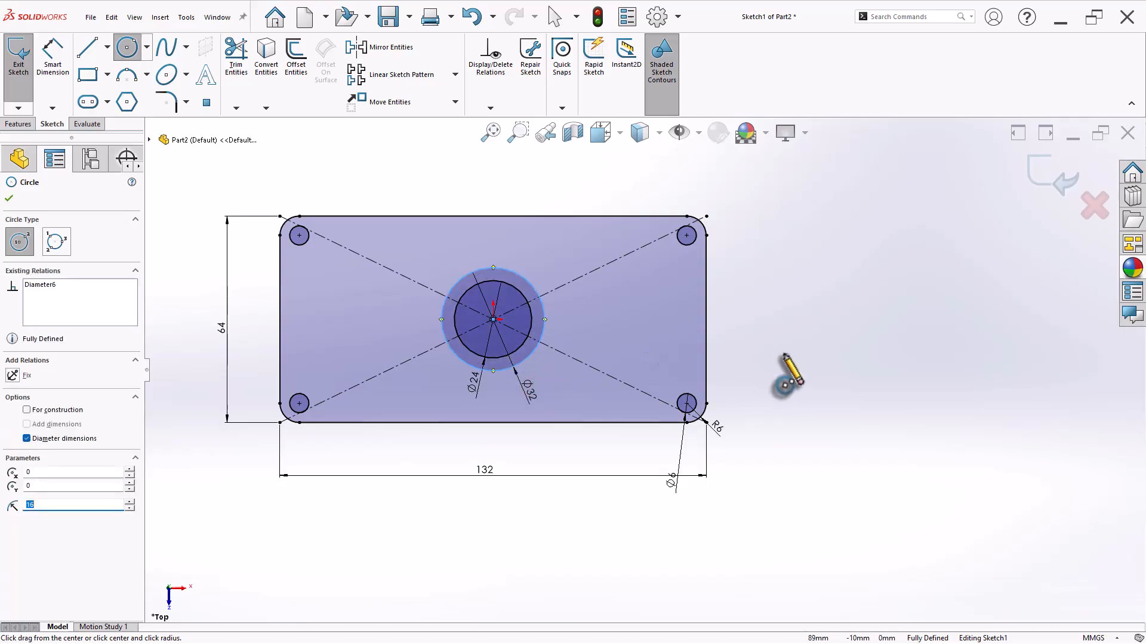
# Extrude the plate blind 5 mm, selecting the outer contour and the four corner circle regions so the corners become holes
pyautogui.press('s')
pyautogui.click(877, 442)
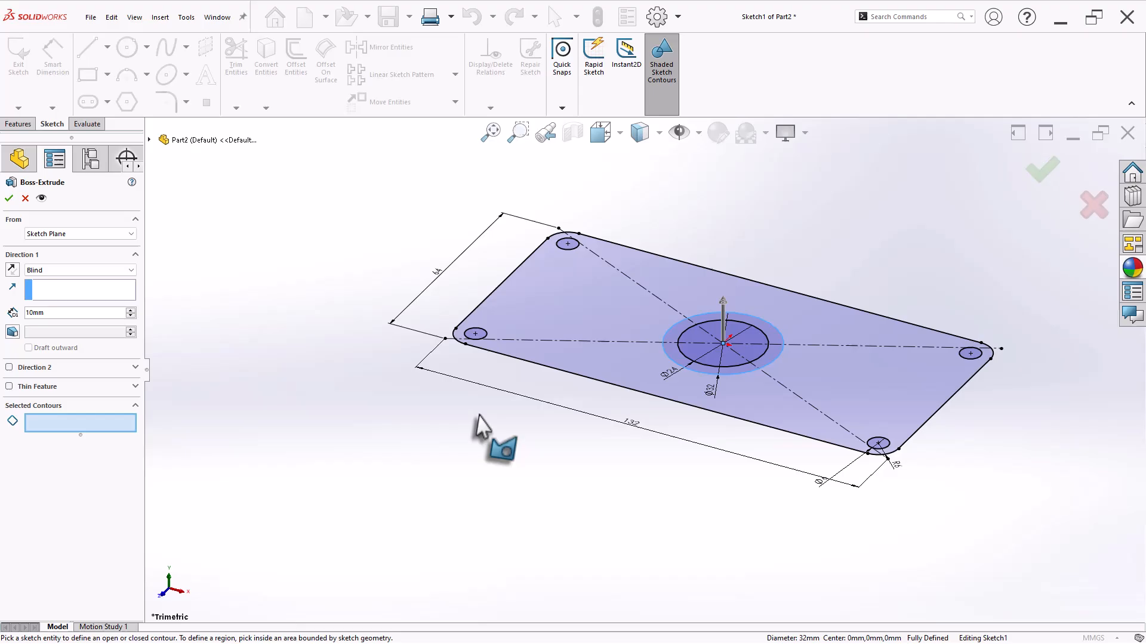
pyautogui.click(572, 385)
pyautogui.moveTo(405, 422); pyautogui.dragTo(406, 416, button='middle')
pyautogui.click(477, 334)
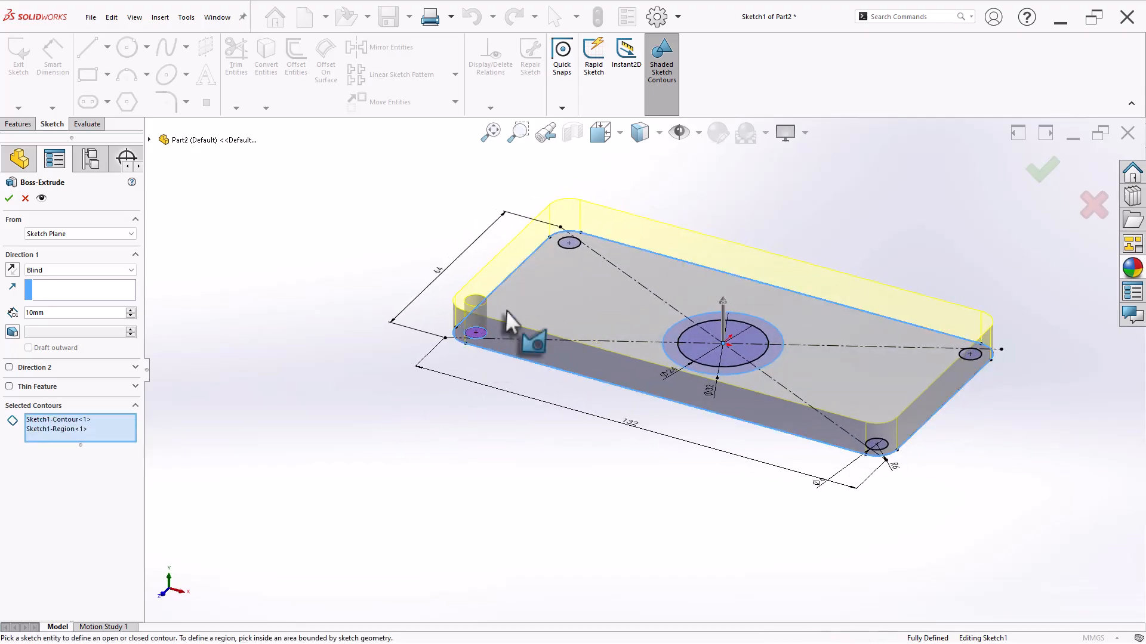
pyautogui.click(570, 244)
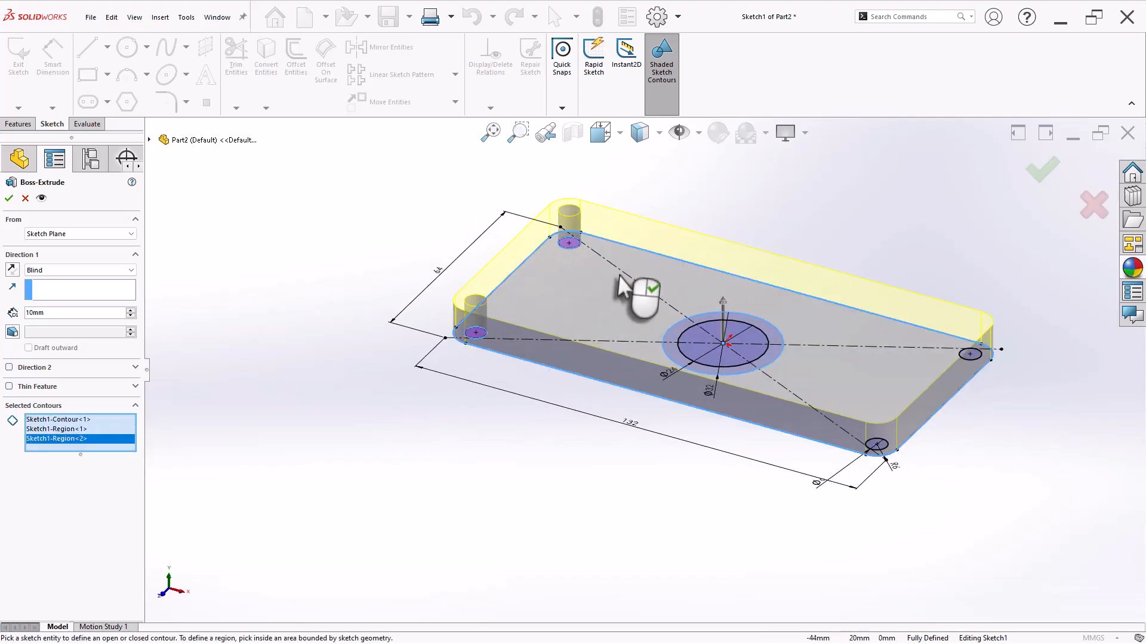
pyautogui.click(875, 448)
pyautogui.click(976, 357)
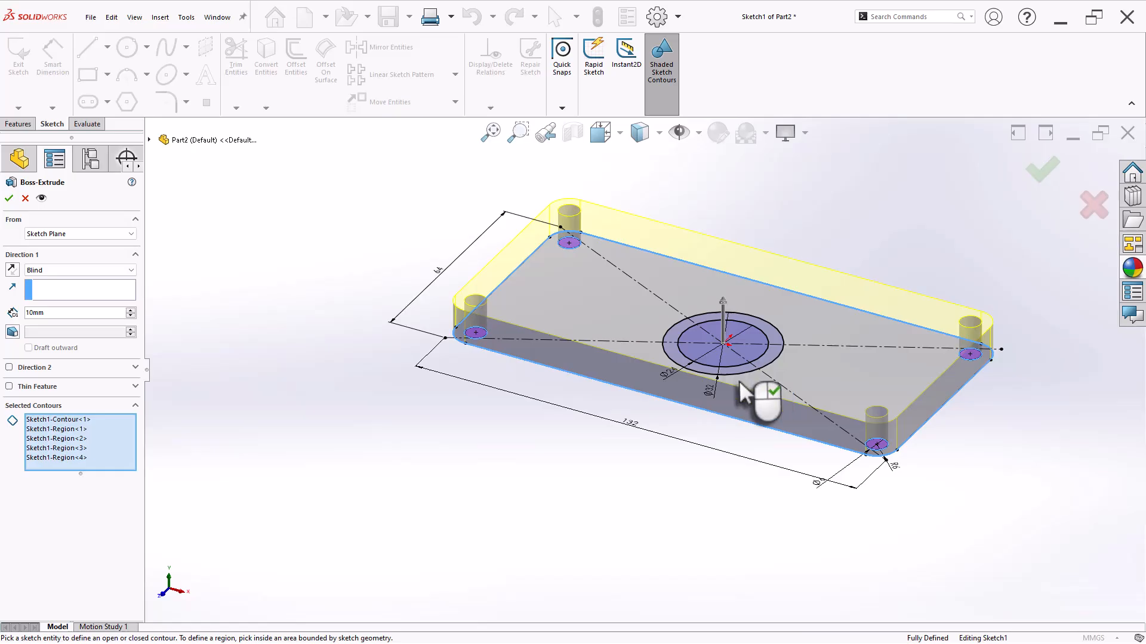
pyautogui.moveTo(442, 517); pyautogui.dragTo(412, 406, button='middle')
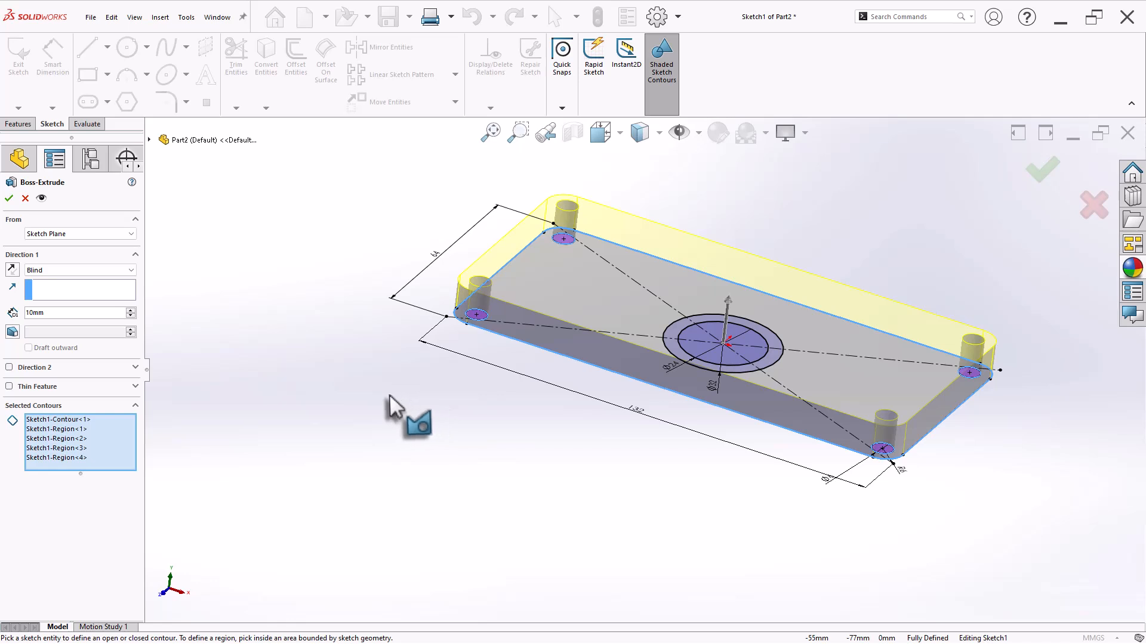
pyautogui.write('5')
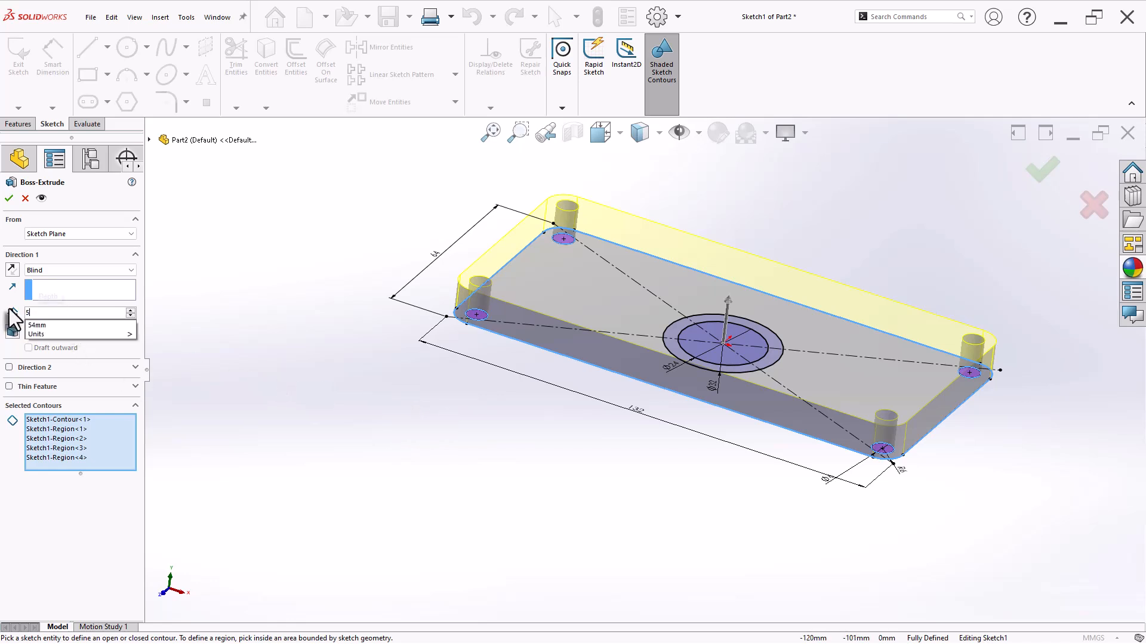
pyautogui.press('Return')
pyautogui.click(355, 442)
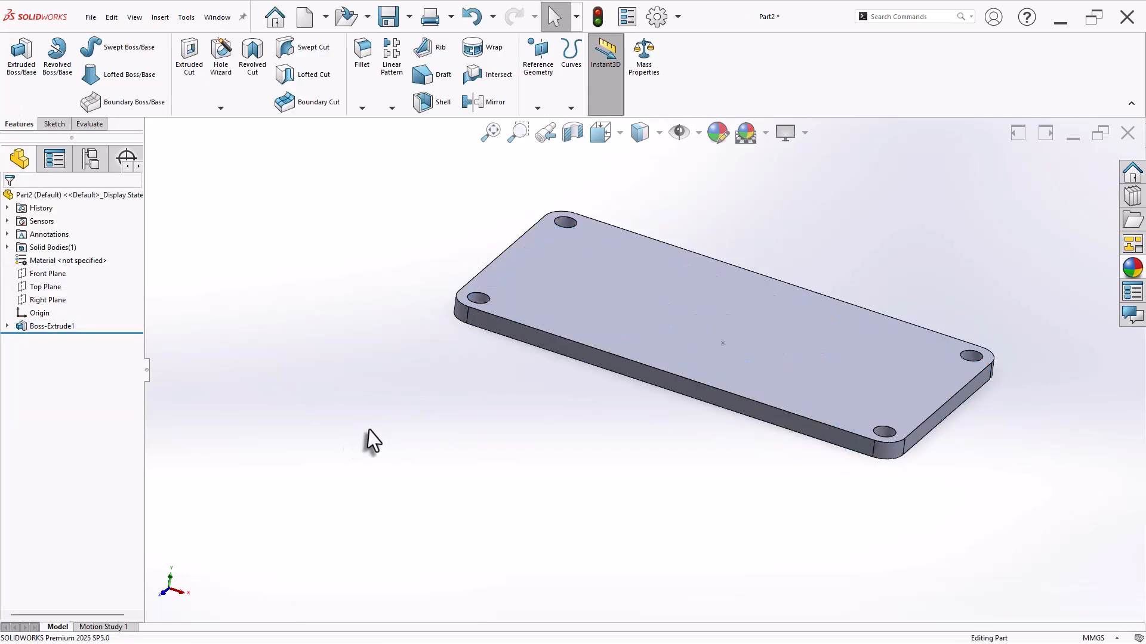
# Reuse Sketch1 for a merged blind boss extrude of only the 32 mm circle contour, 18 mm deep
pyautogui.moveTo(366, 440)
pyautogui.mouseDown(button='middle')
pyautogui.moveTo(404, 402)
pyautogui.moveTo(375, 427)
pyautogui.mouseUp(button='middle')
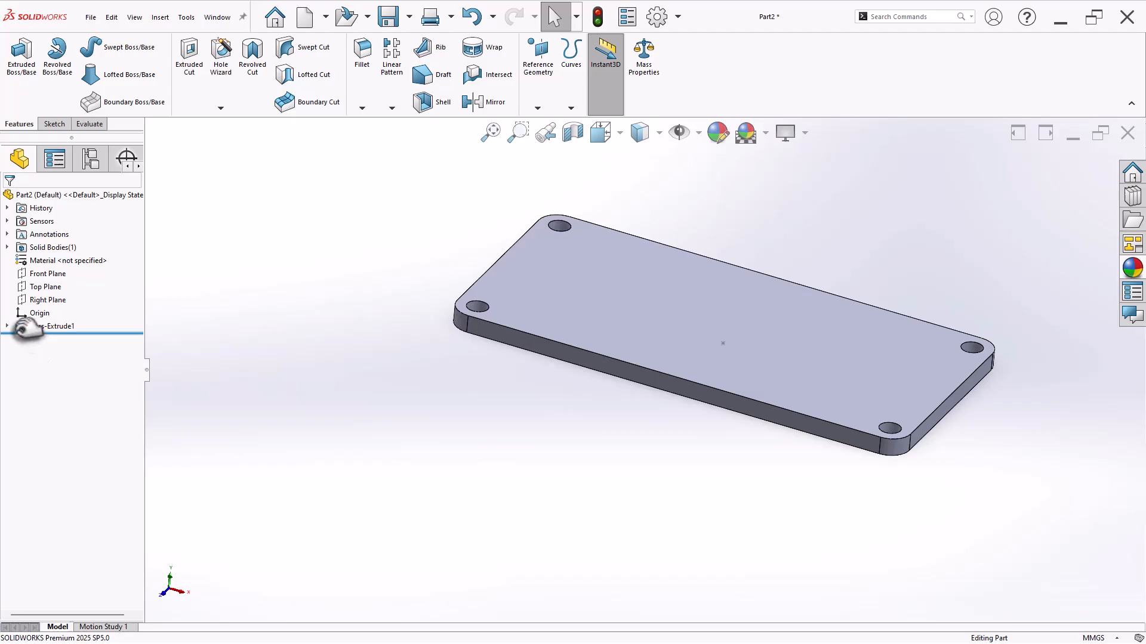
pyautogui.click(7, 326)
pyautogui.click(51, 339)
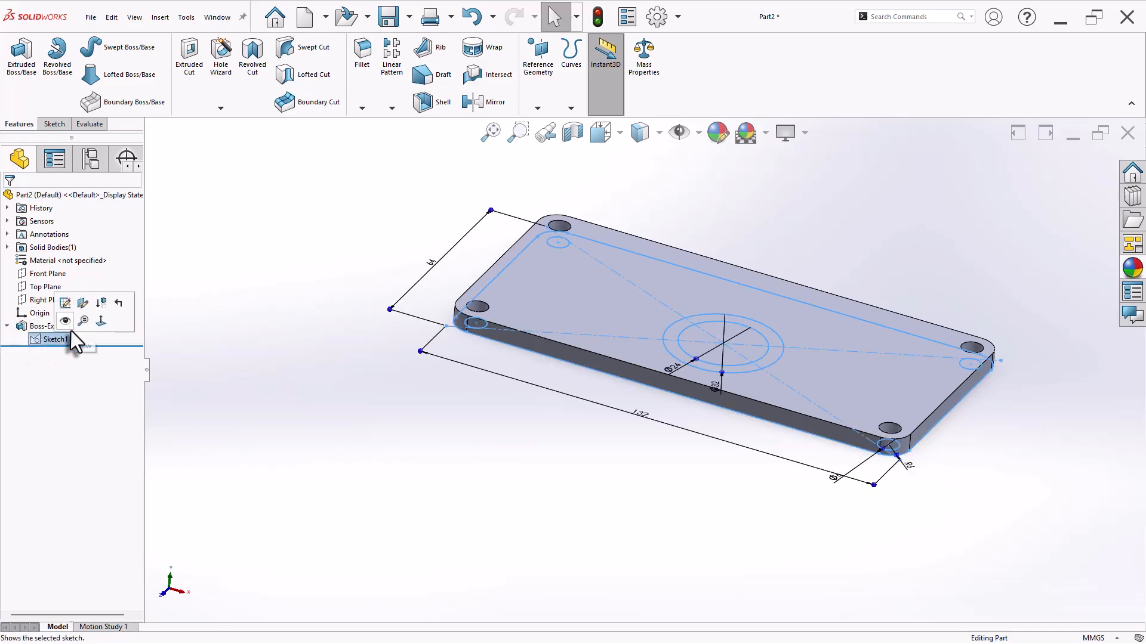
pyautogui.click(21, 52)
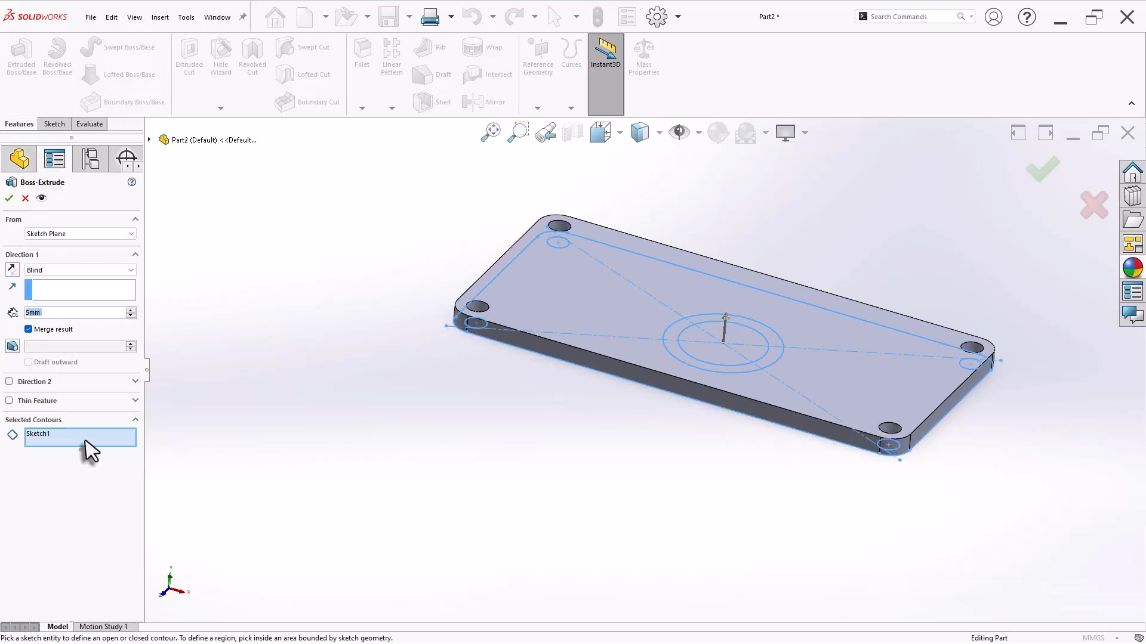
pyautogui.rightClick(89, 448)
pyautogui.click(119, 449)
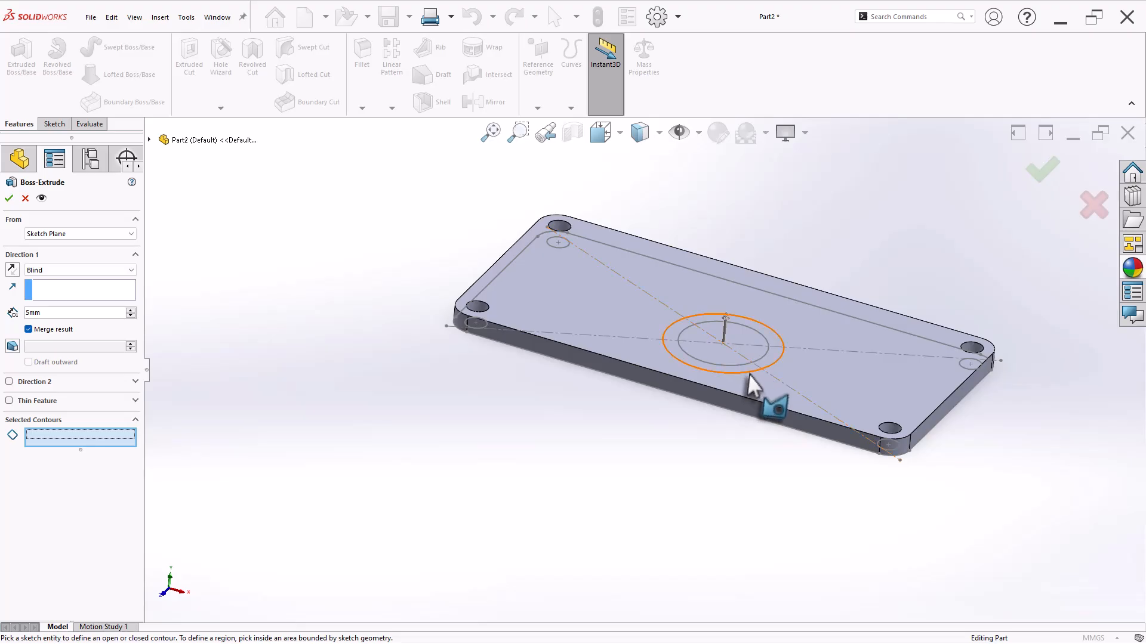
pyautogui.click(747, 373)
pyautogui.moveTo(418, 403)
pyautogui.mouseDown(button='middle')
pyautogui.moveTo(409, 362)
pyautogui.moveTo(412, 382)
pyautogui.mouseUp(button='middle')
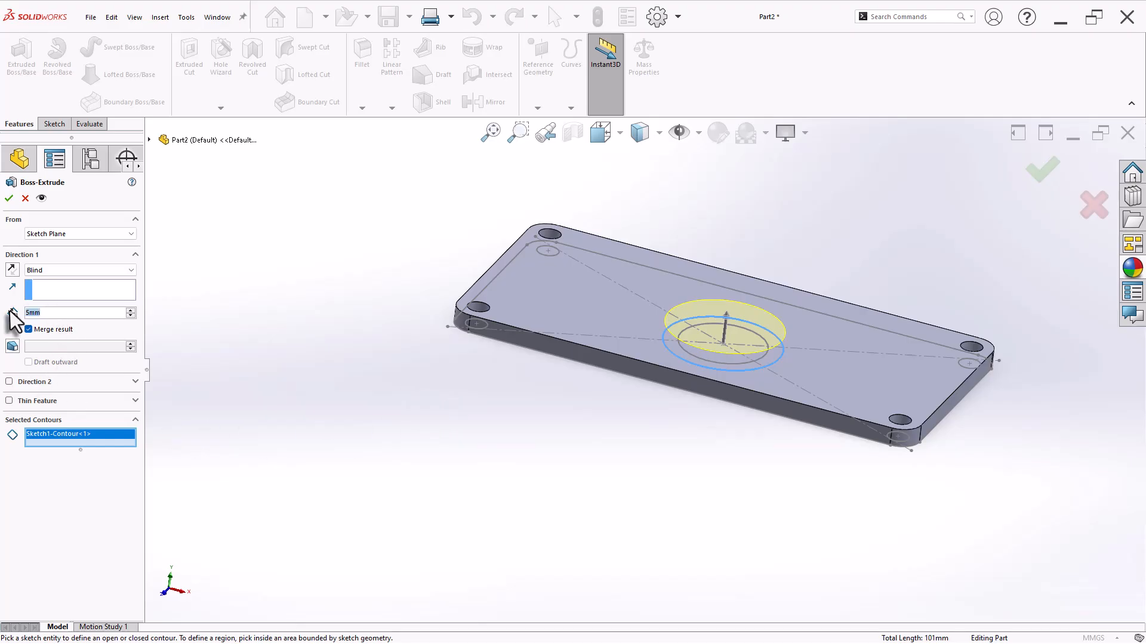
pyautogui.write('12')
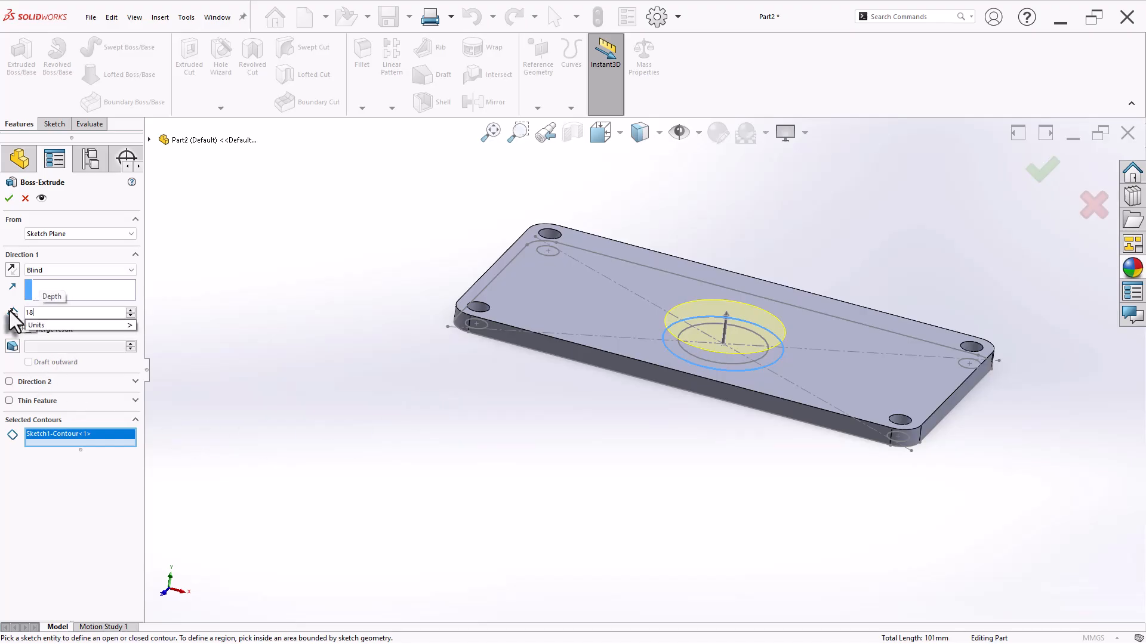
pyautogui.press('Return')
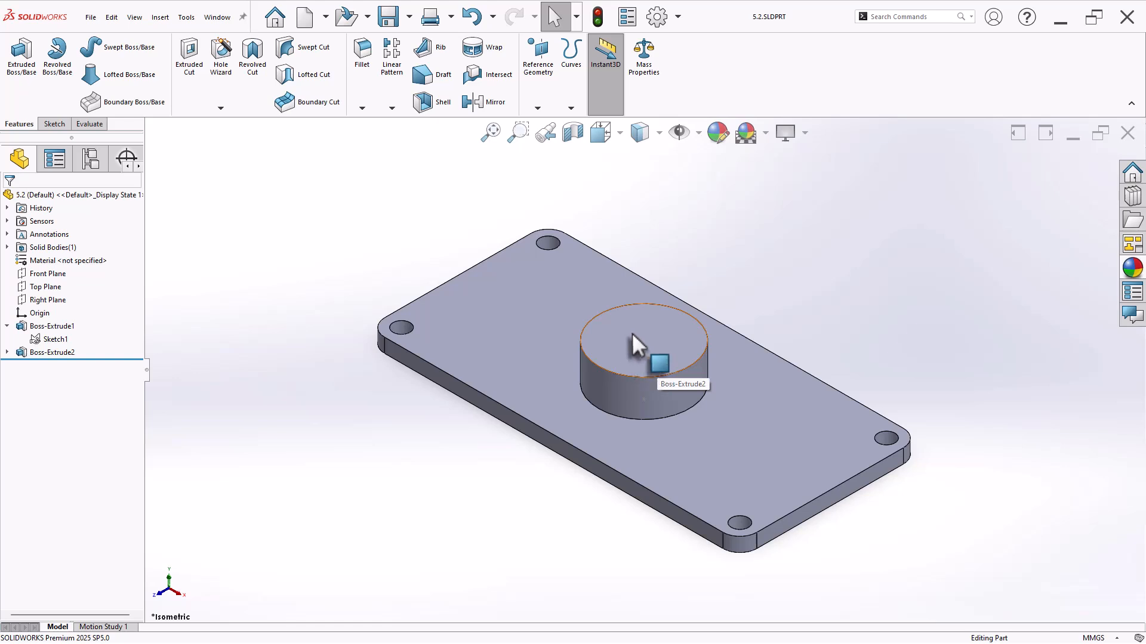
# Show the temporary axes of the corner holes and the central cylinder
pyautogui.click(699, 135)
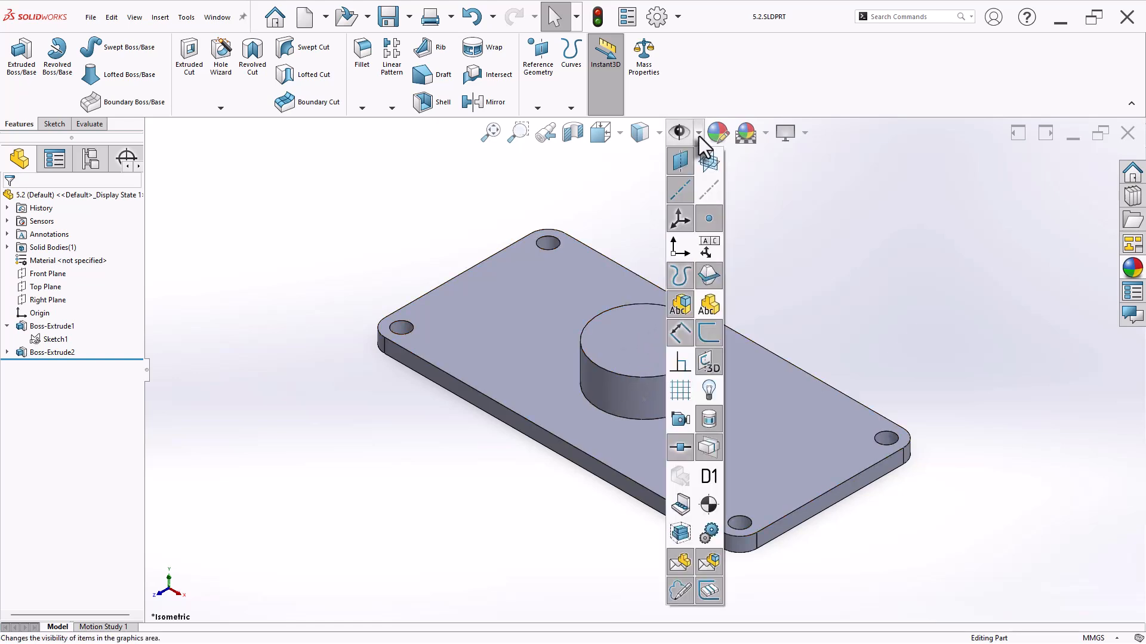
pyautogui.click(711, 193)
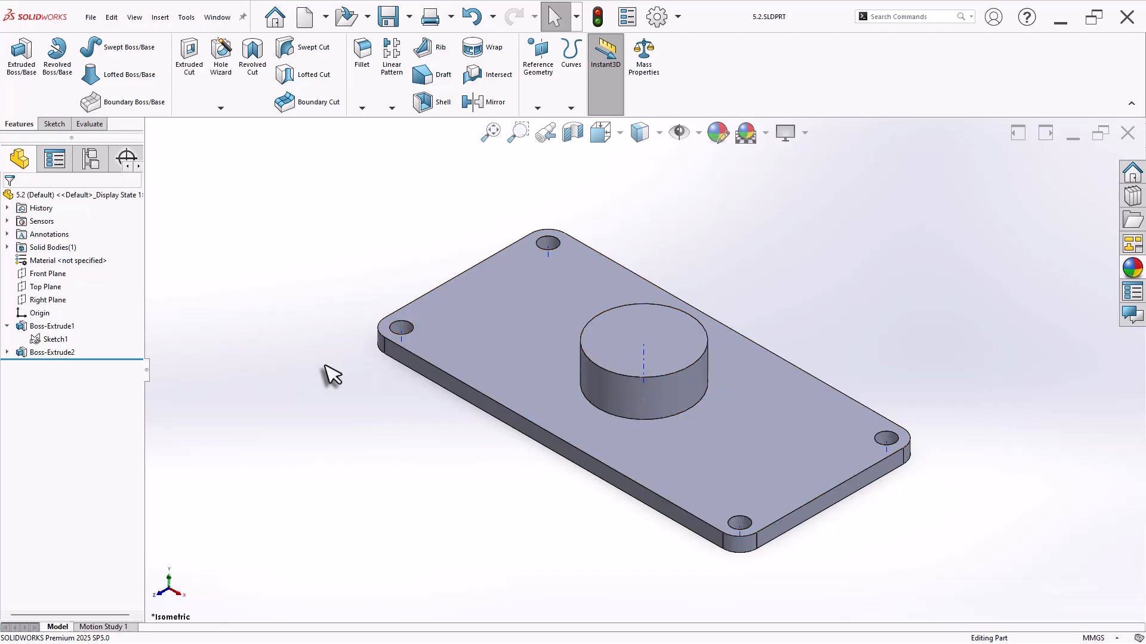
# Create a reference plane through the central cylinder's axis at 30° to the plate's long front side face, with the offset flipped
pyautogui.click(537, 82)
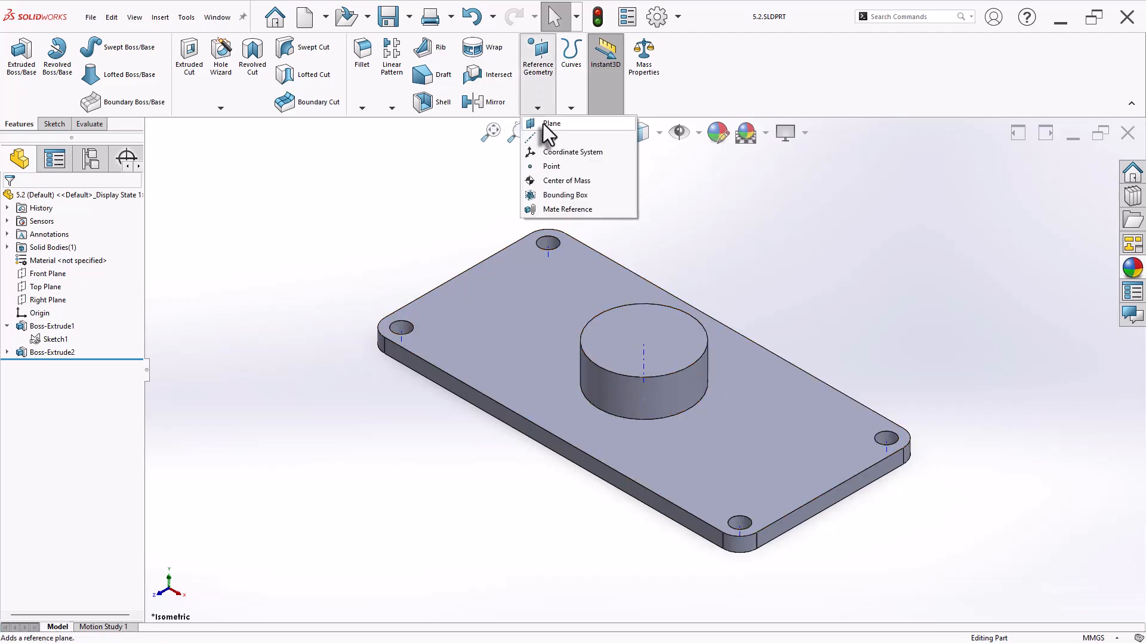
pyautogui.click(544, 124)
pyautogui.click(644, 360)
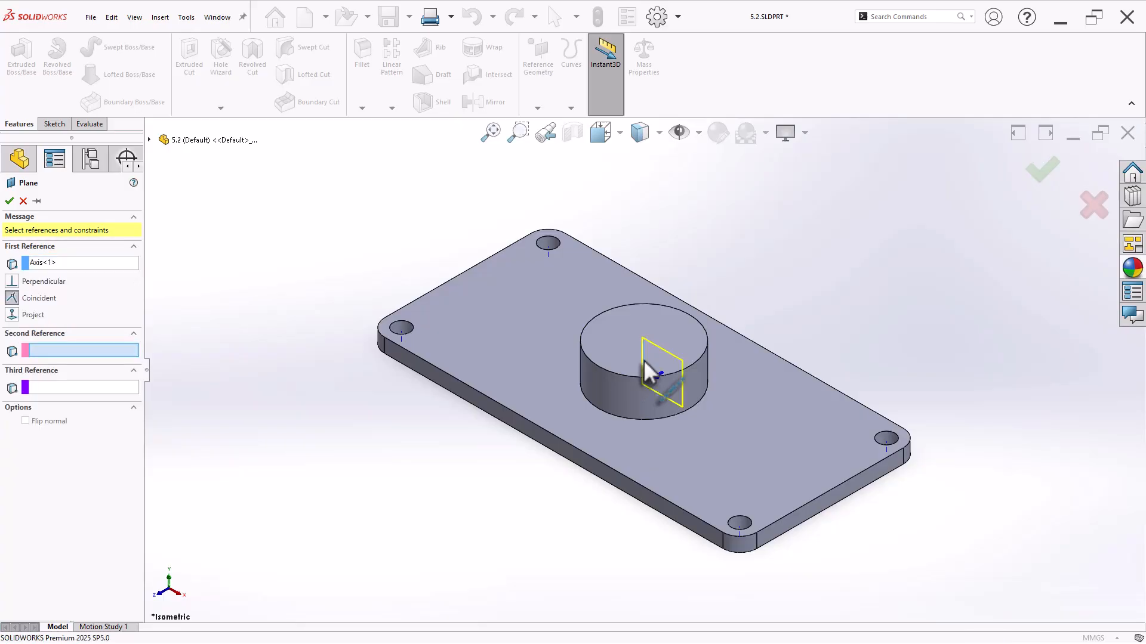
pyautogui.click(476, 398)
pyautogui.click(12, 418)
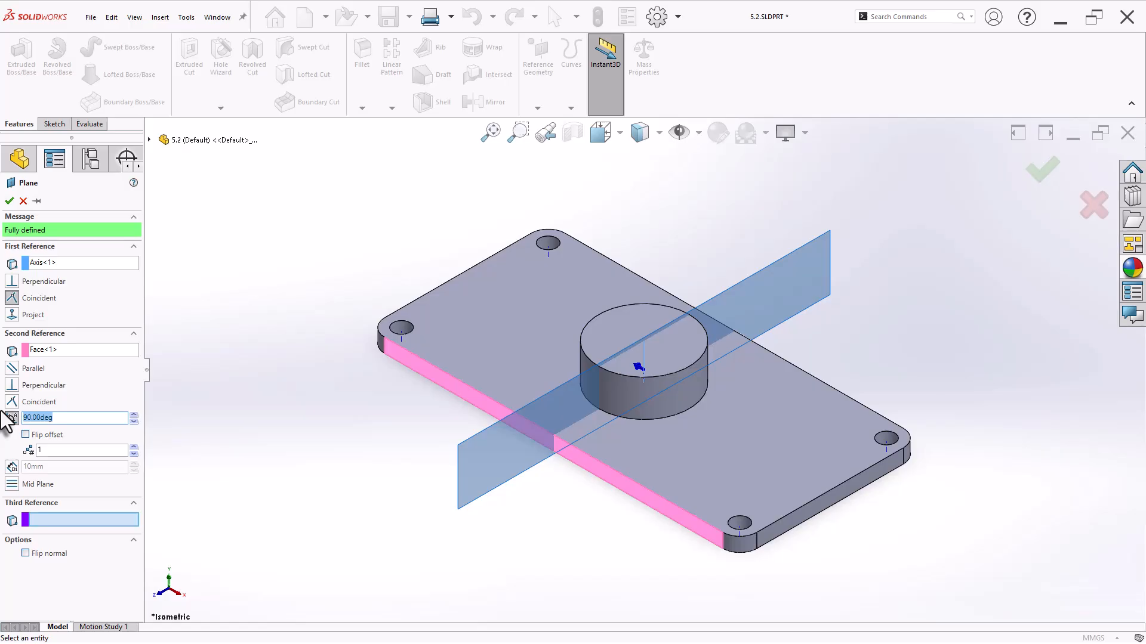
pyautogui.press('Return')
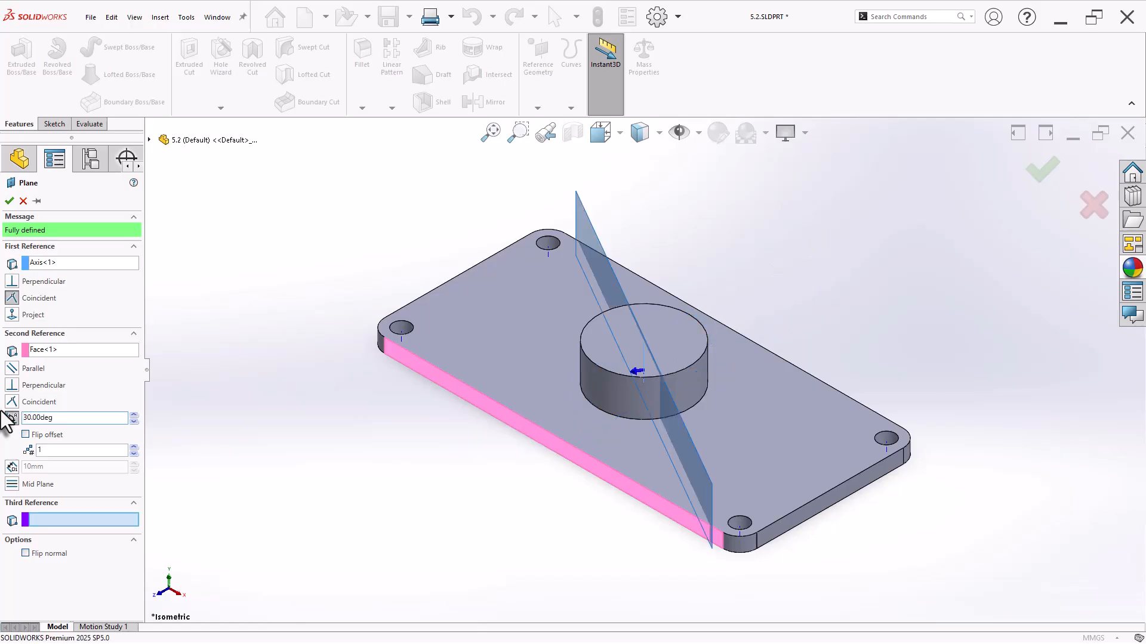
pyautogui.click(49, 435)
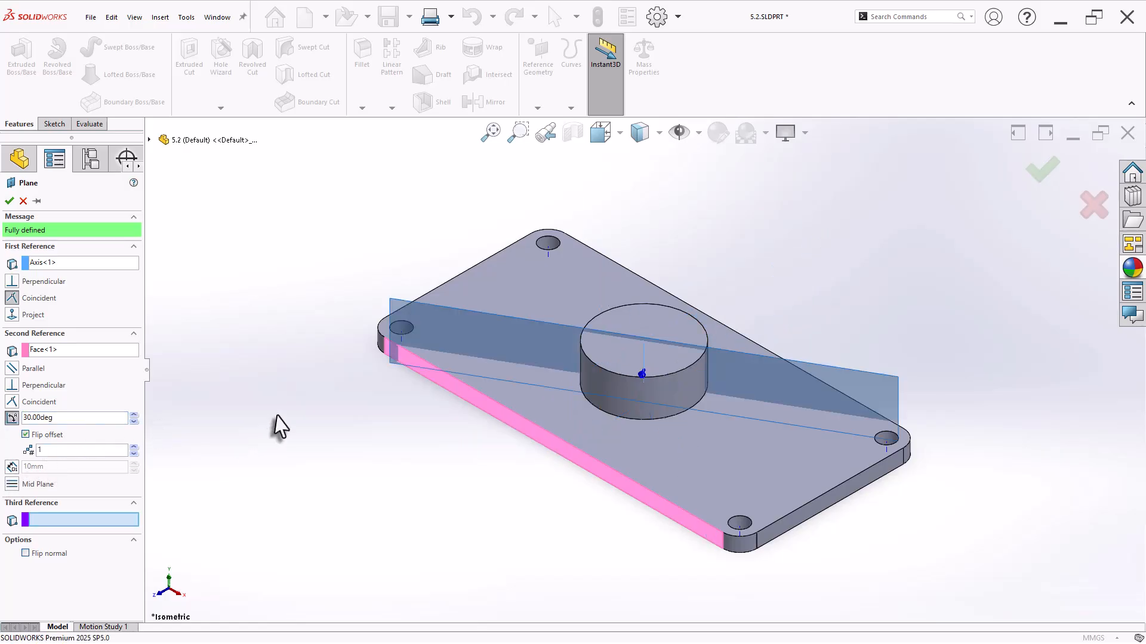
pyautogui.moveTo(281, 427); pyautogui.dragTo(335, 442, button='middle')
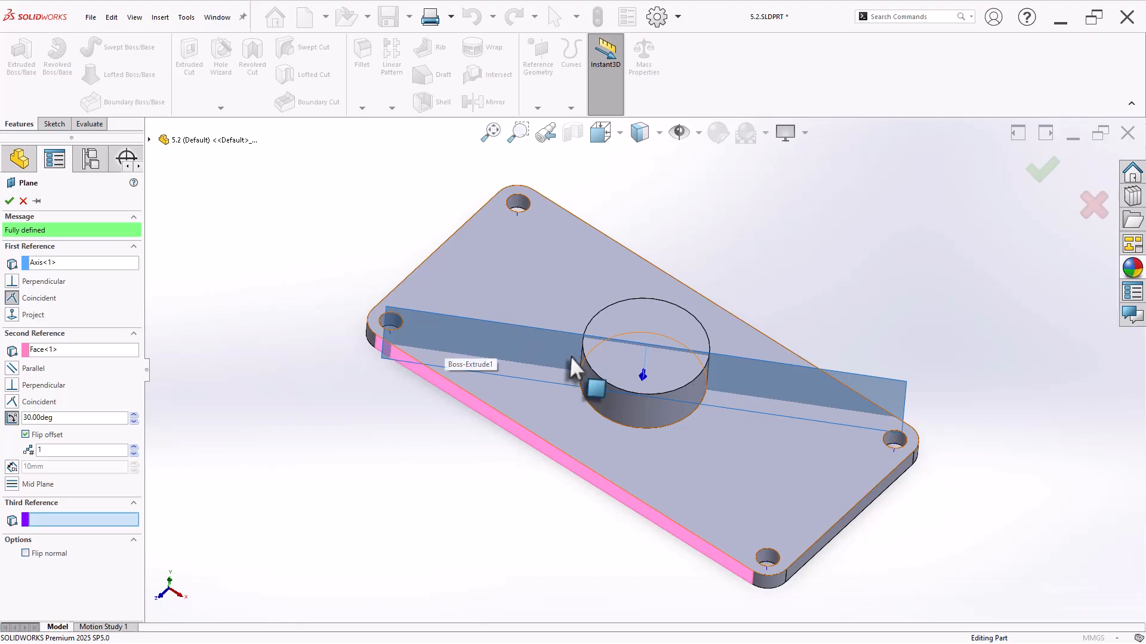
pyautogui.click(9, 201)
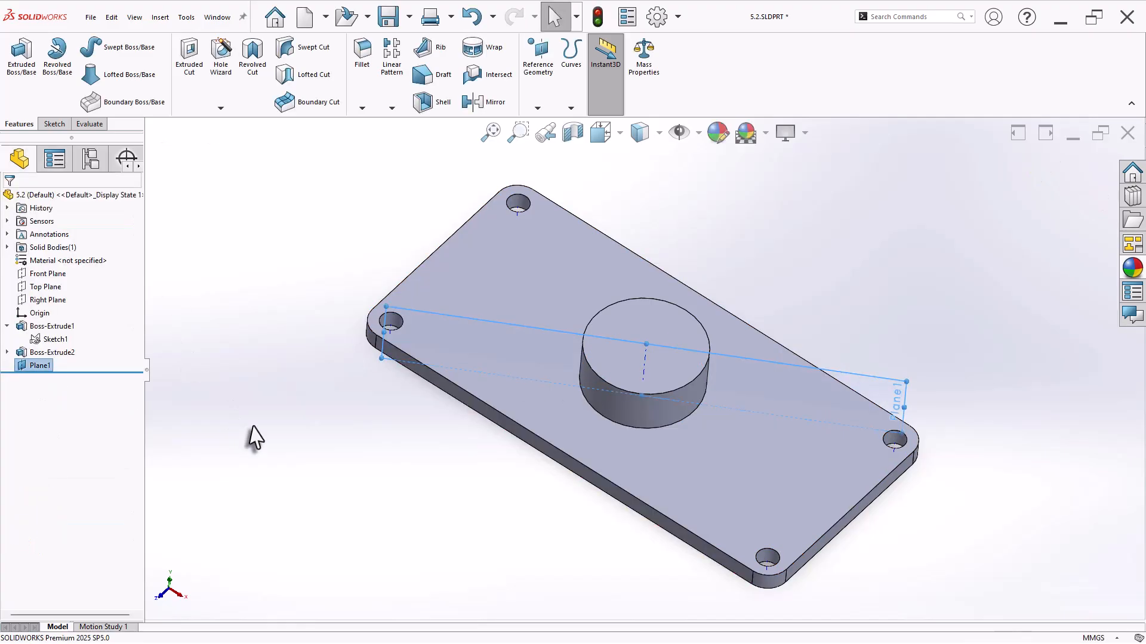
# On the angled plane, sketch a sloped line about 41 mm long from the plate's top face to the cylinder's side, continued about 2 mm inward parallel to the plate
pyautogui.moveTo(248, 435); pyautogui.dragTo(255, 305, button='middle')
pyautogui.rightClick(440, 344)
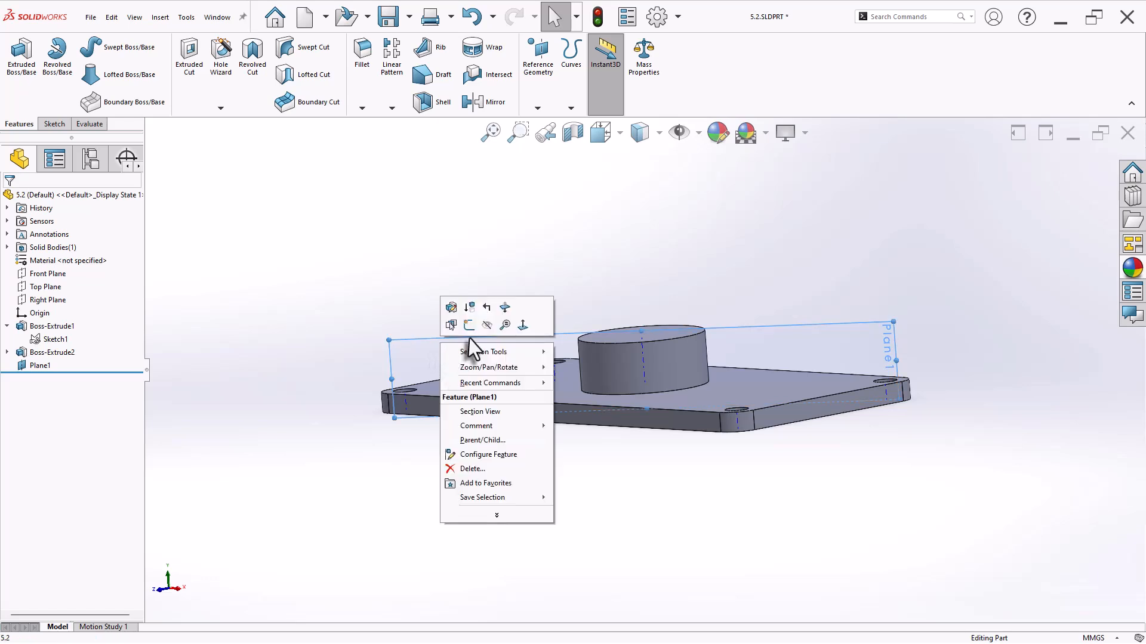
pyautogui.click(471, 329)
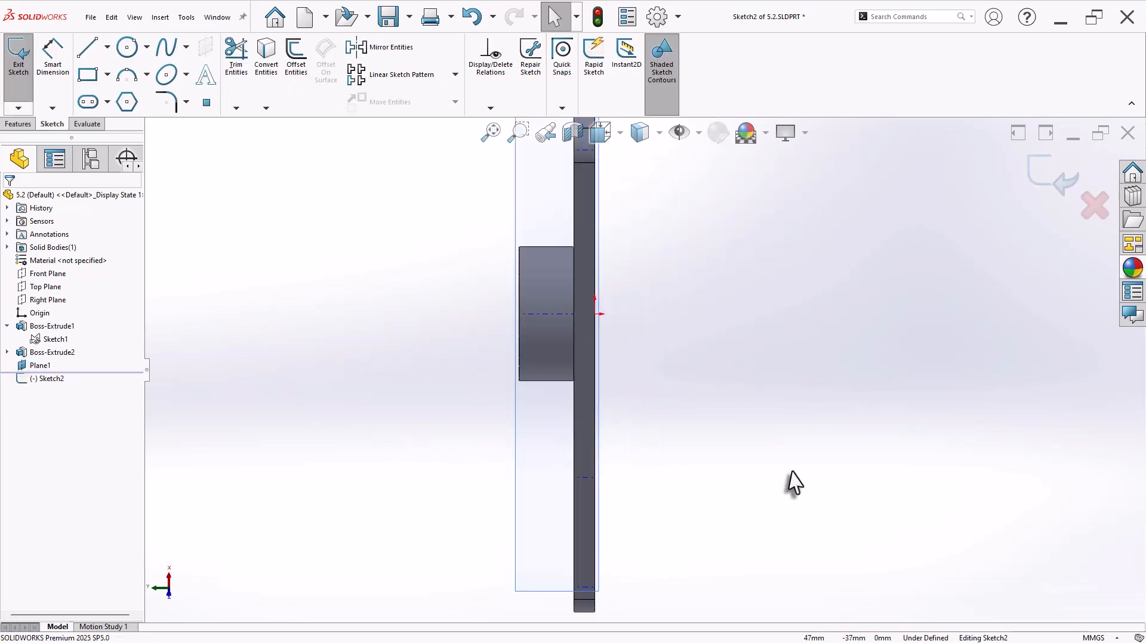
pyautogui.click(96, 52)
pyautogui.click(585, 518)
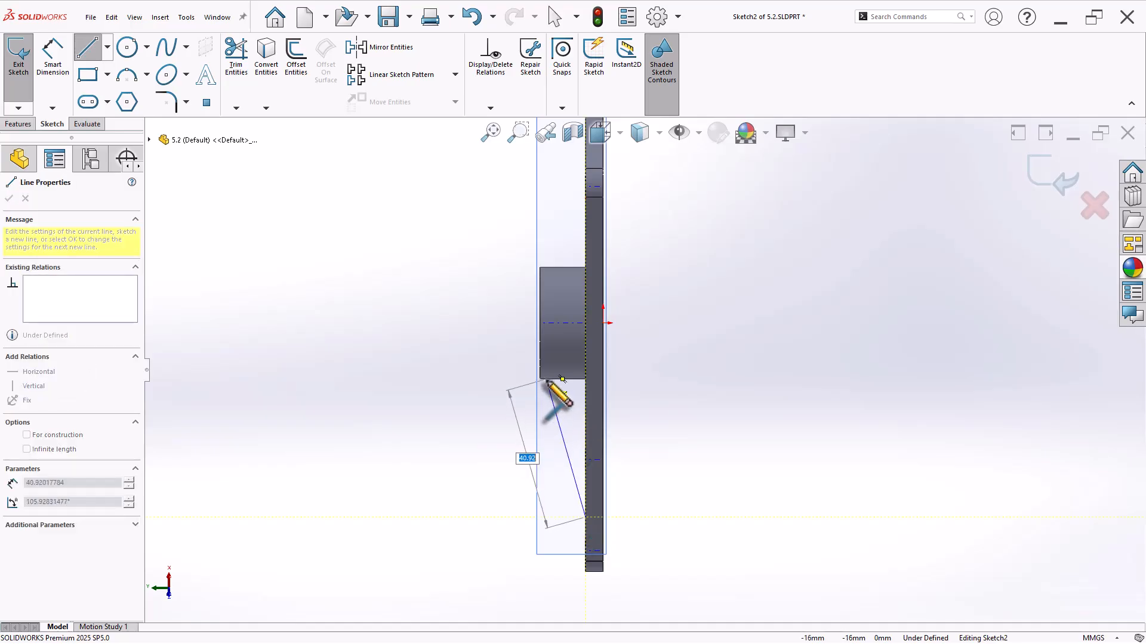
pyautogui.scroll(-5, 547, 382)
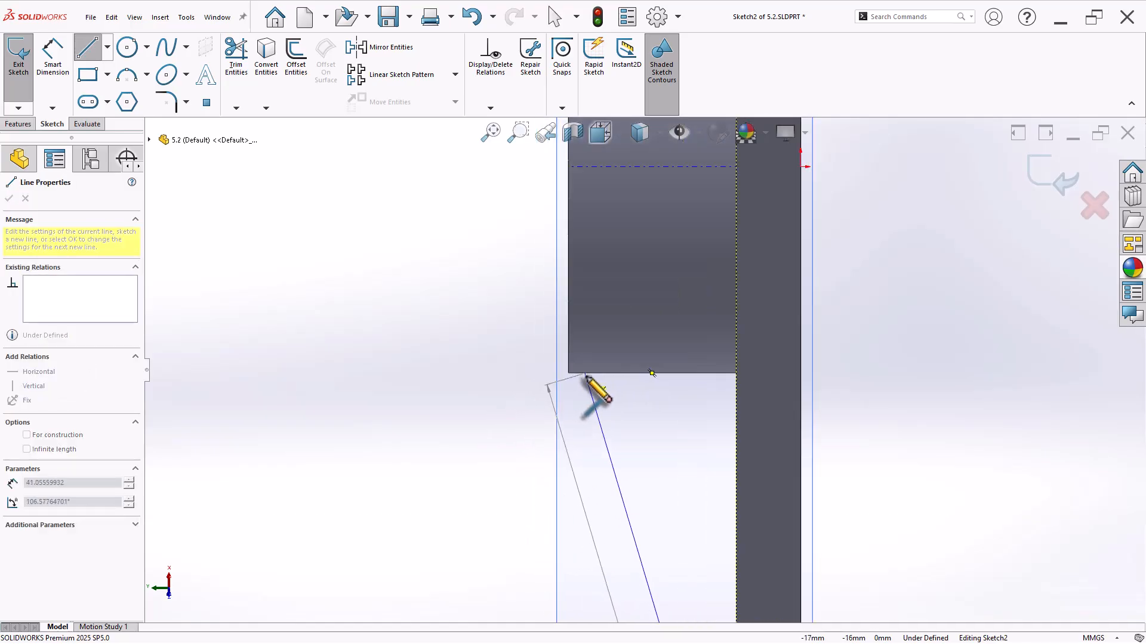
pyautogui.click(586, 375)
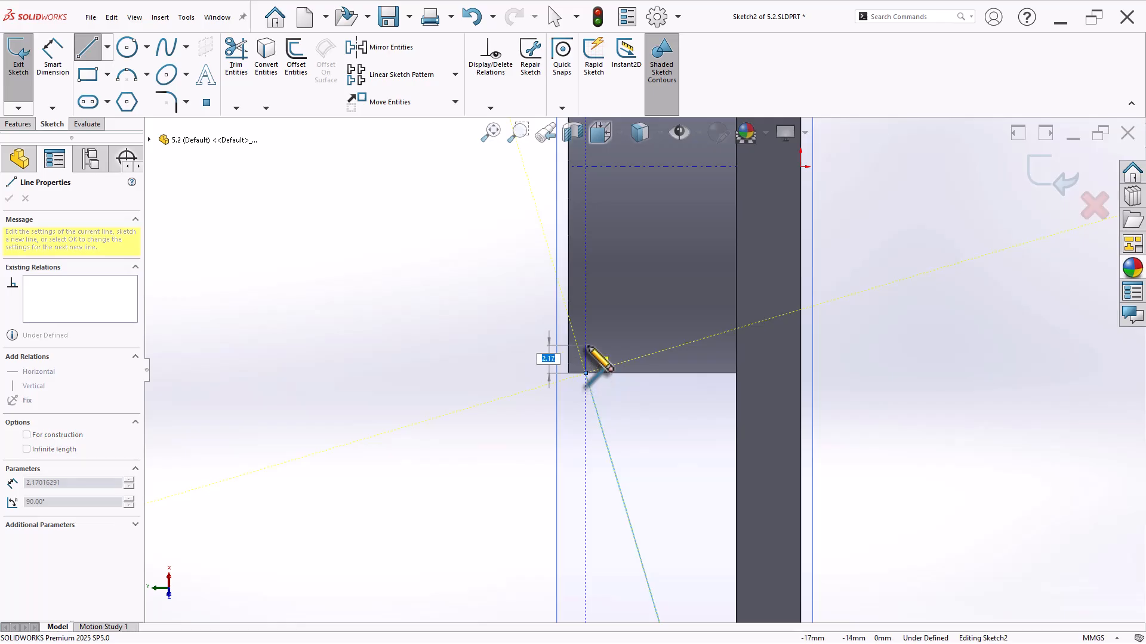
pyautogui.click(586, 345)
pyautogui.rightClick(509, 324)
pyautogui.click(535, 333)
pyautogui.scroll(5, 583, 430)
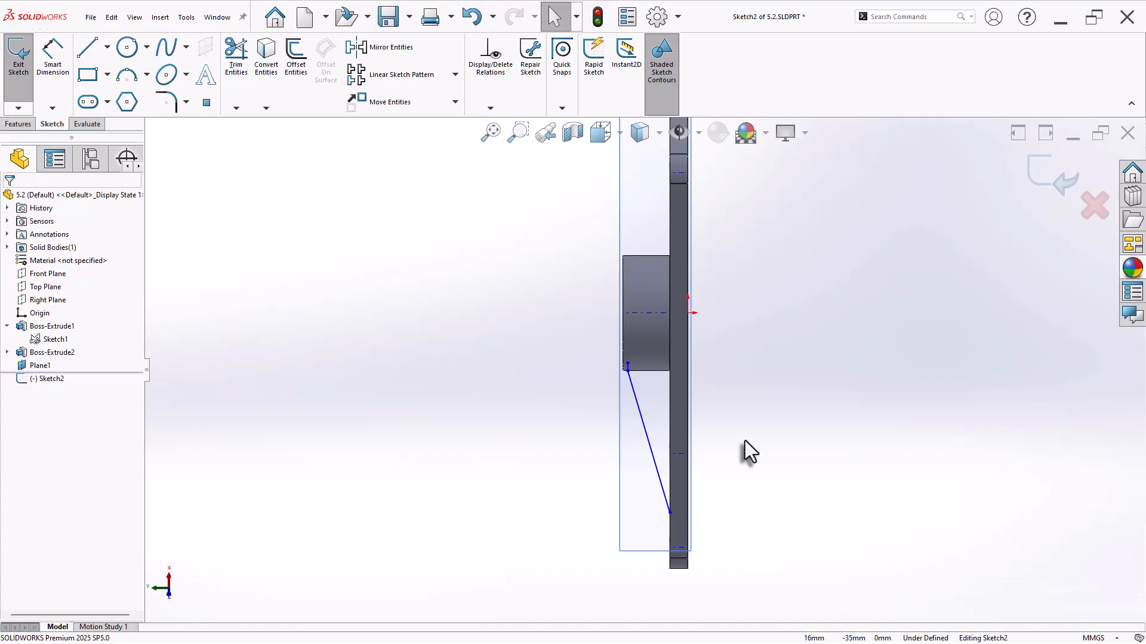
# Dimension the distance from the central cylinder's axis to the sloped line's endpoint on the plate as 45 mm
pyautogui.moveTo(751, 500); pyautogui.dragTo(748, 409, button='right')
pyautogui.click(649, 313)
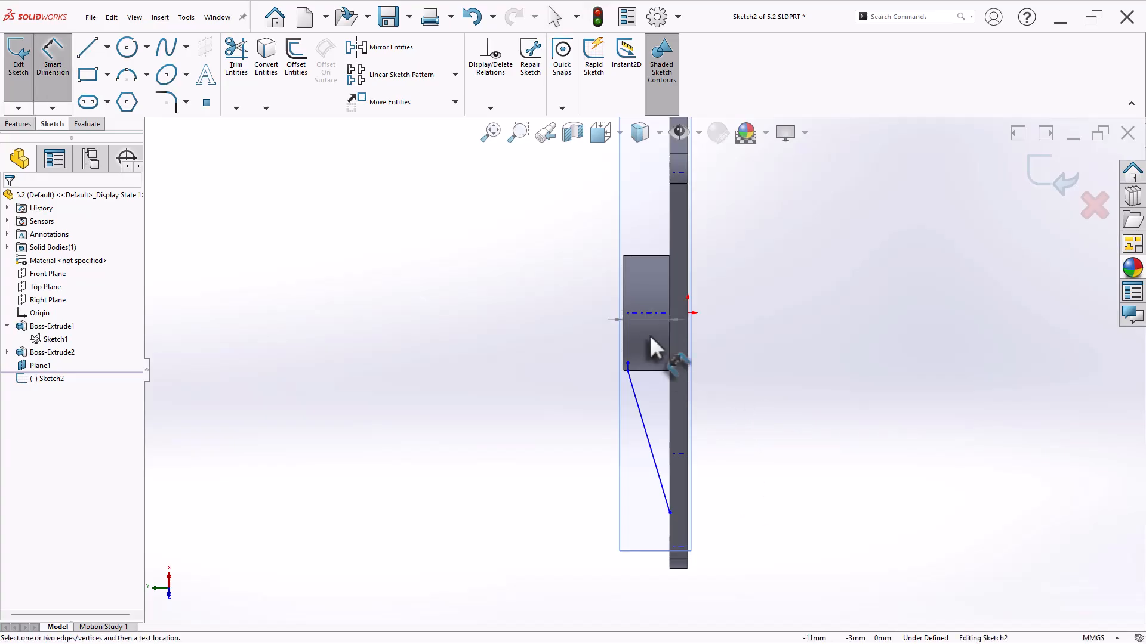
pyautogui.click(670, 512)
pyautogui.click(749, 444)
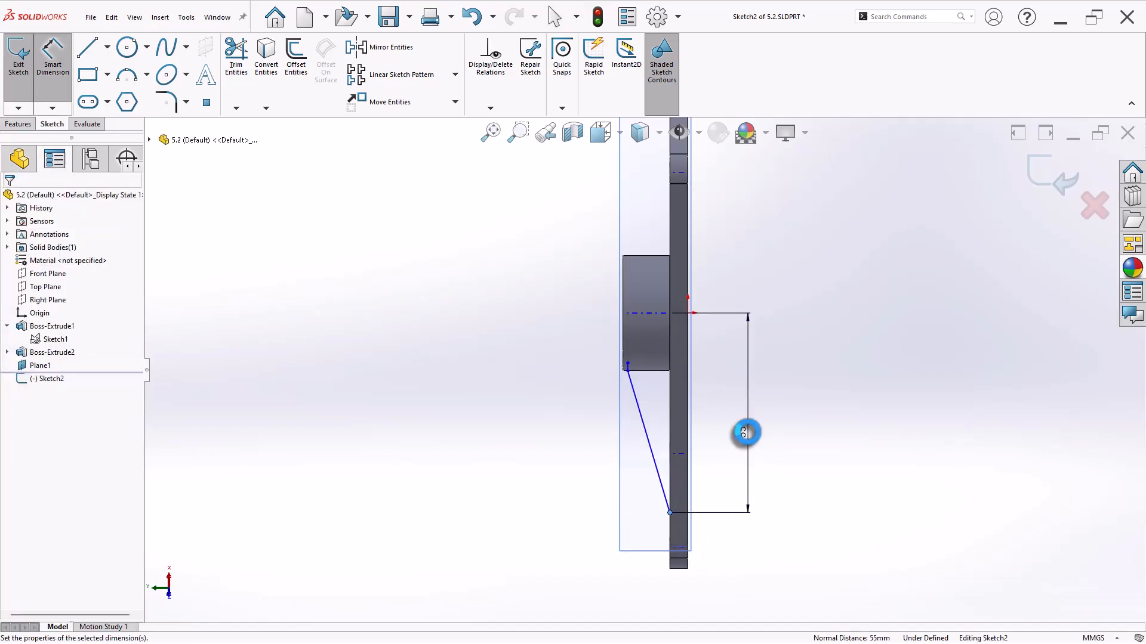
pyautogui.write('45')
pyautogui.press('Return')
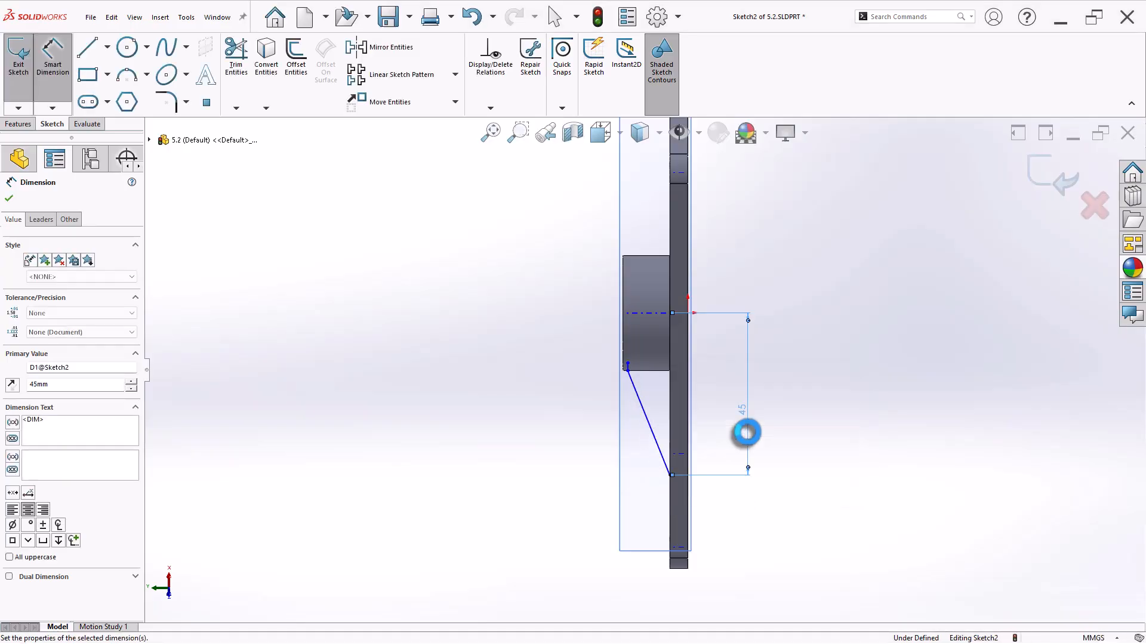
pyautogui.click(800, 400)
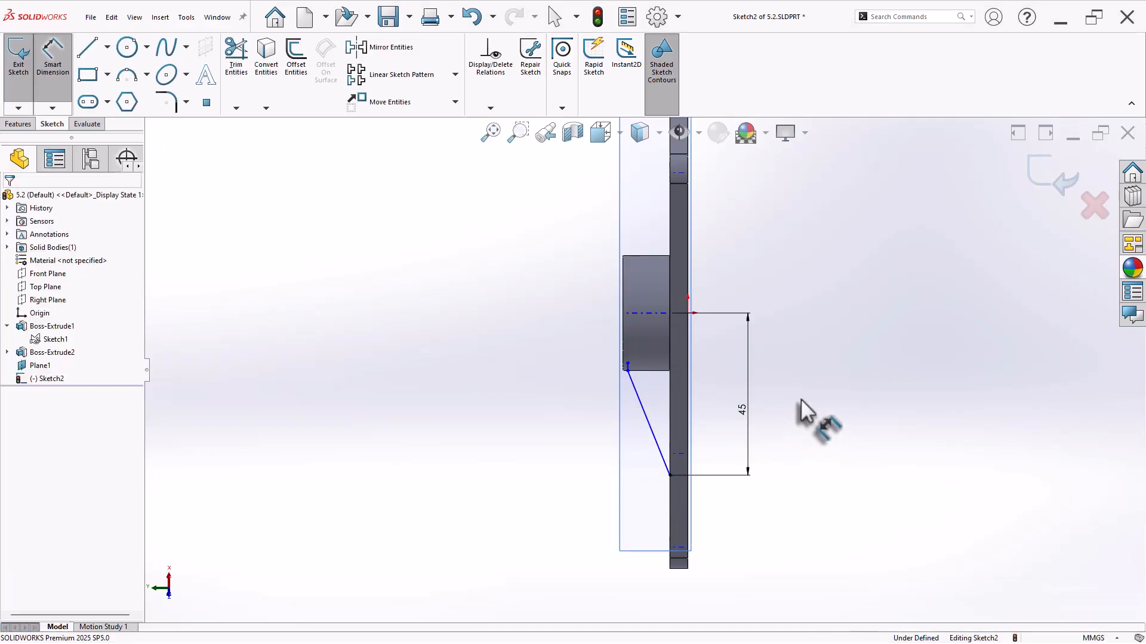
pyautogui.rightClick(801, 346)
pyautogui.click(808, 513)
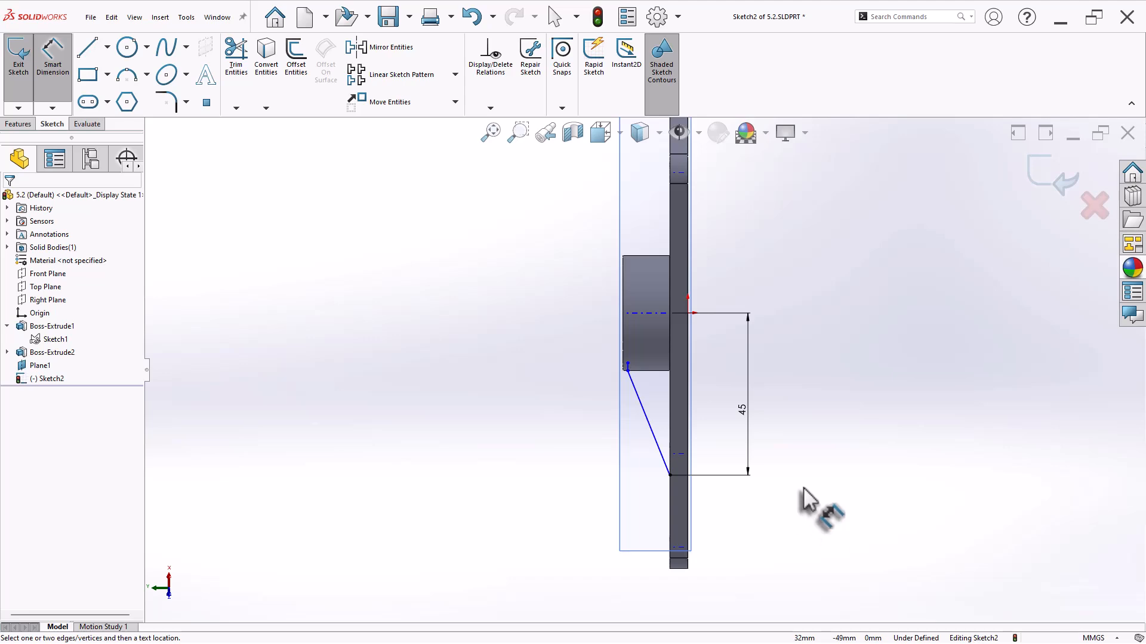
# Place the profile's corner on the cylinder's silhouette edge and extend the short segment's free end to the cylinder's central axis
pyautogui.moveTo(794, 471); pyautogui.dragTo(789, 363, button='middle')
pyautogui.scroll(-5, 722, 367)
pyautogui.press('Escape')
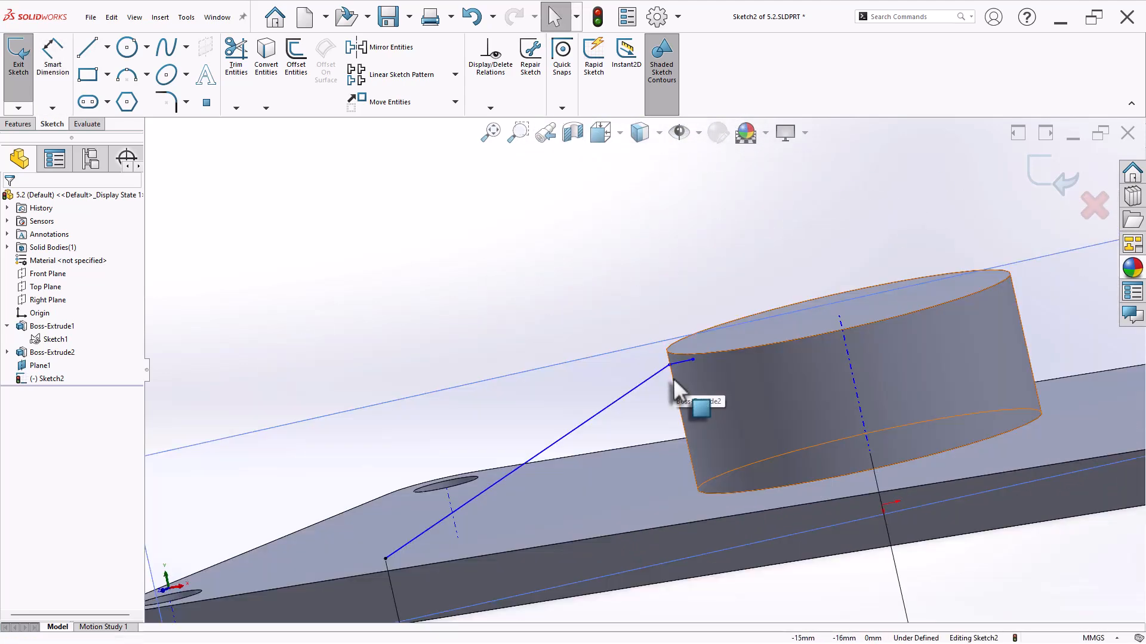
pyautogui.click(671, 380)
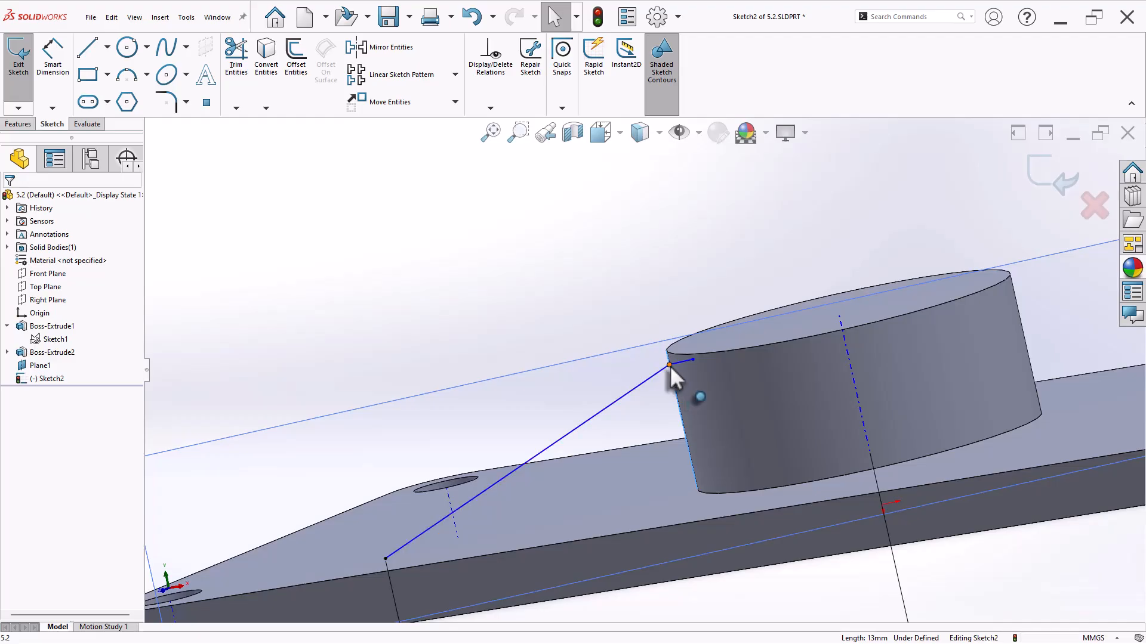
pyautogui.keyDown('ctrl'); pyautogui.click(669, 365); pyautogui.keyUp('ctrl')
pyautogui.click(637, 293)
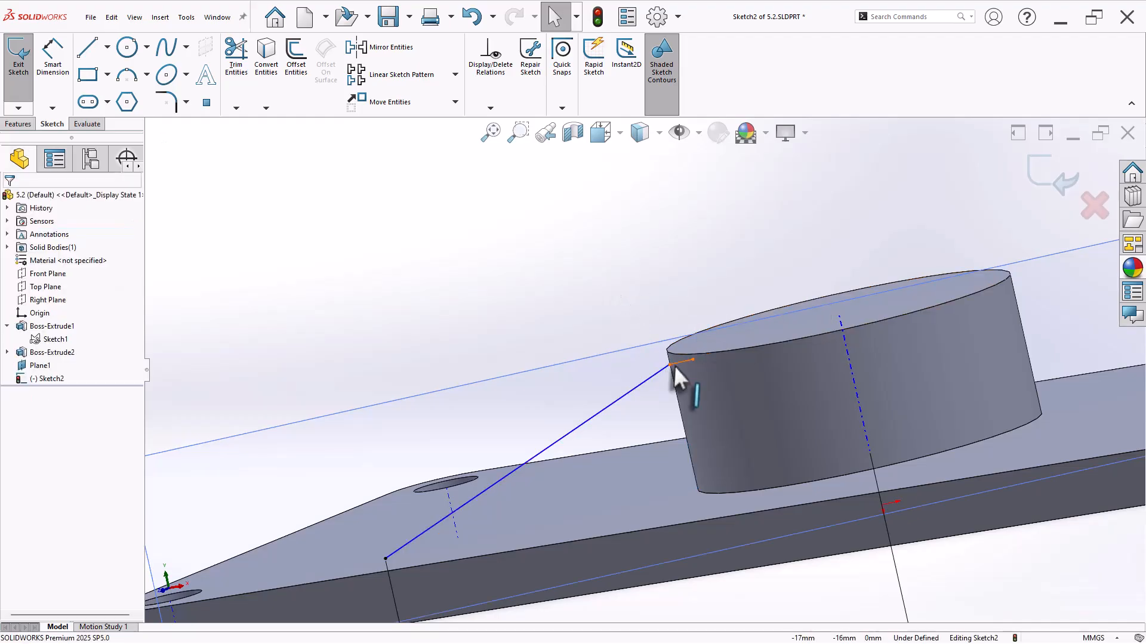
pyautogui.moveTo(692, 359); pyautogui.dragTo(782, 342)
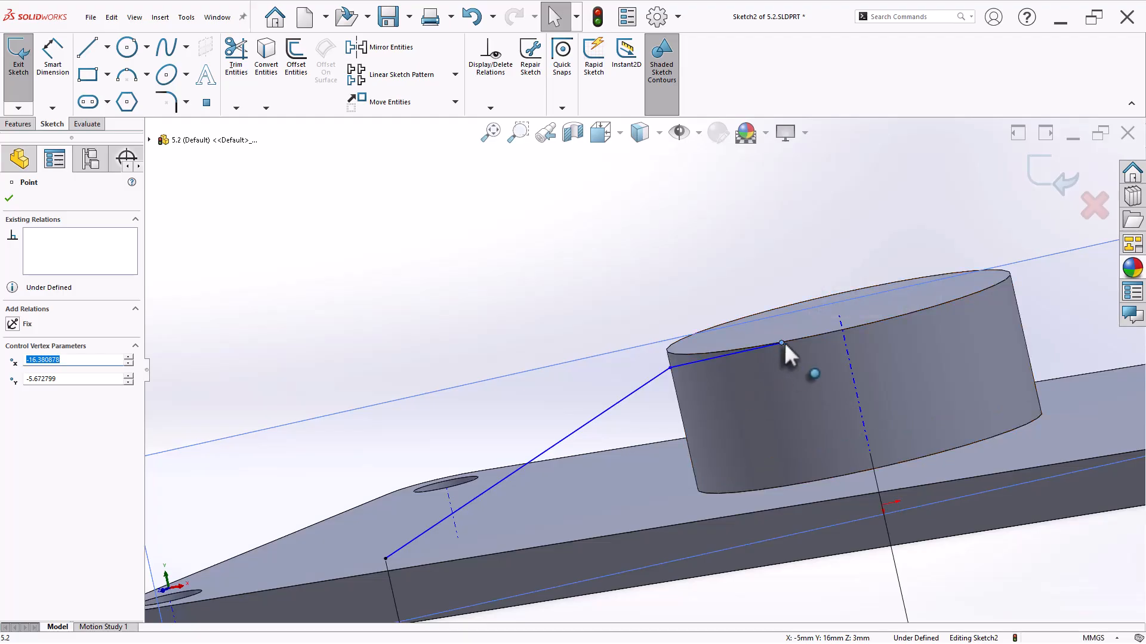
pyautogui.moveTo(781, 343); pyautogui.dragTo(843, 333)
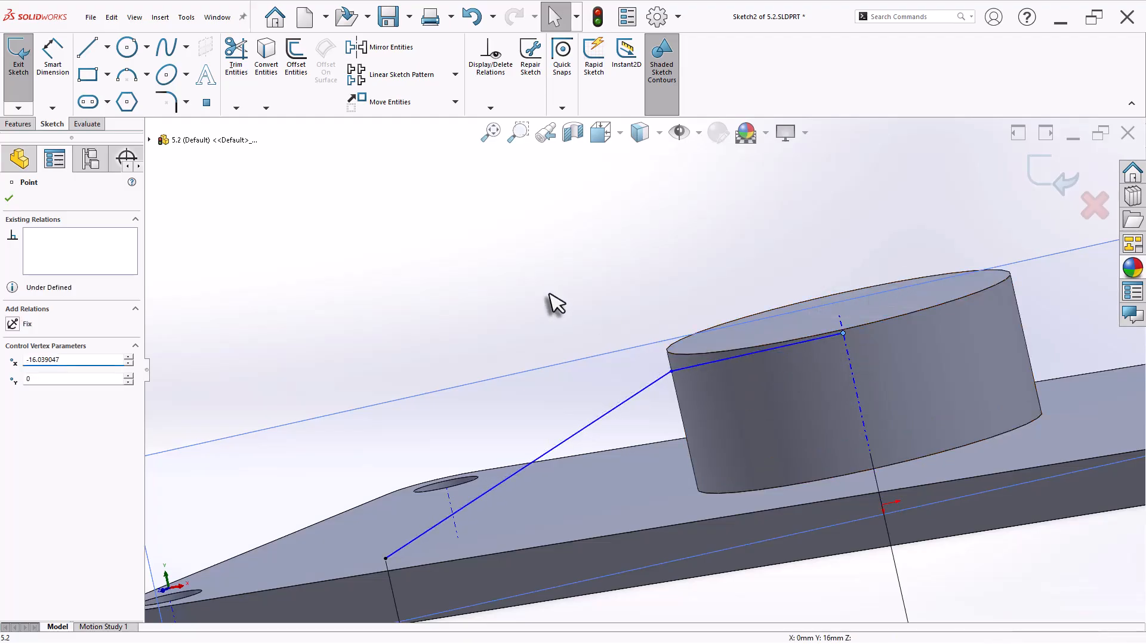
pyautogui.click(545, 293)
# Dimension the angle between the sloped line and the plate's top face as 162°
pyautogui.moveTo(453, 383); pyautogui.dragTo(456, 310, button='right')
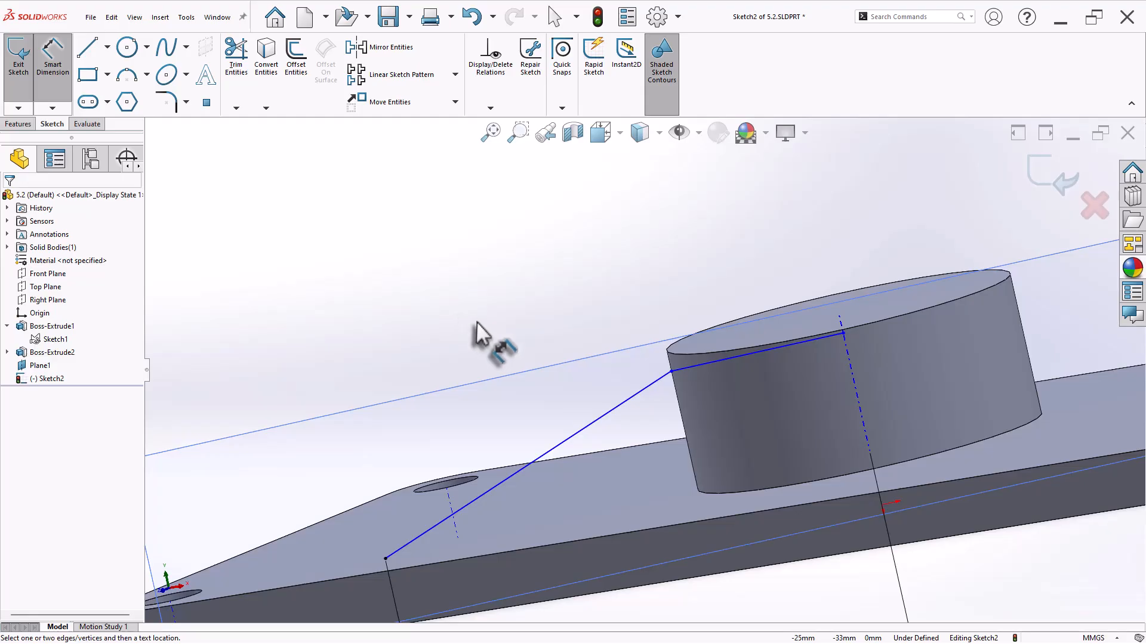
pyautogui.moveTo(407, 497); pyautogui.dragTo(444, 442, button='middle')
pyautogui.press('space')
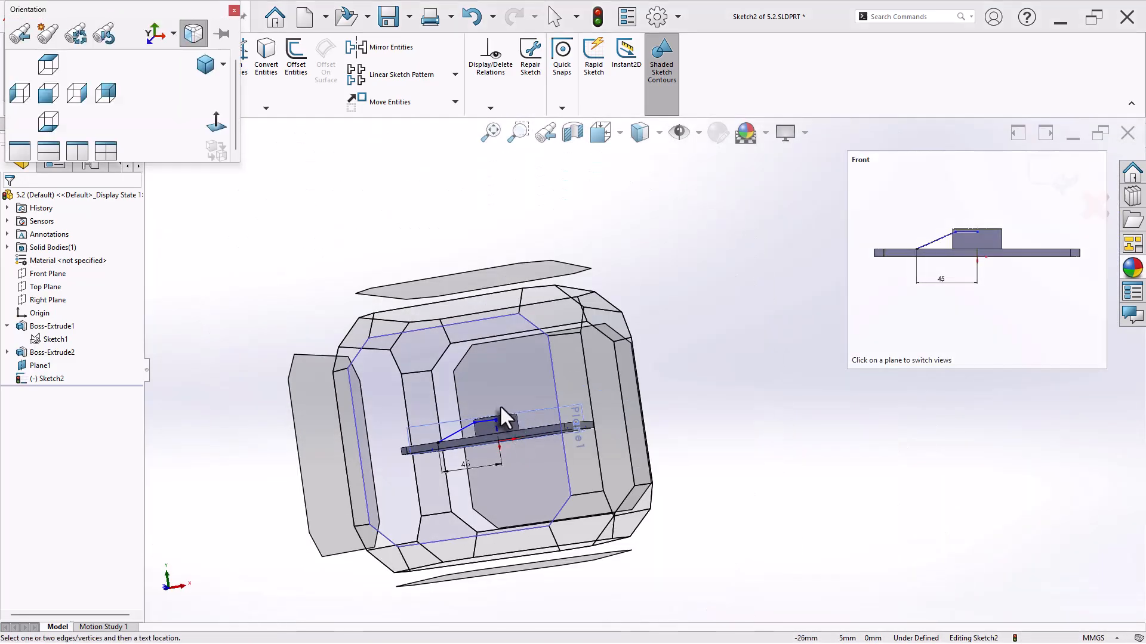
pyautogui.click(211, 128)
pyautogui.scroll(-4, 614, 533)
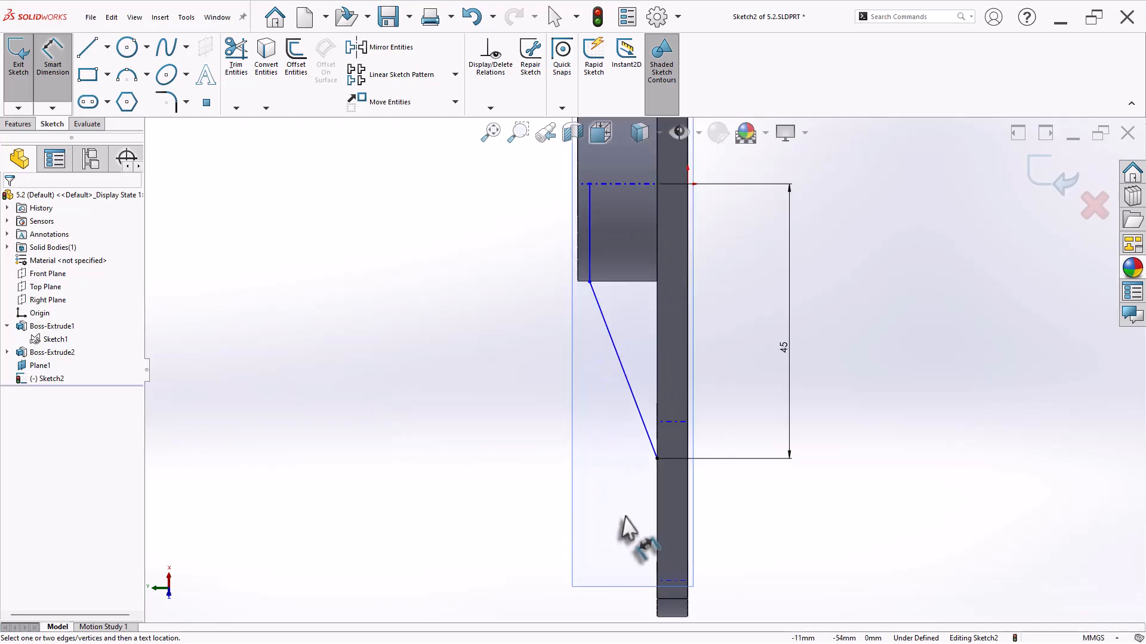
pyautogui.click(643, 427)
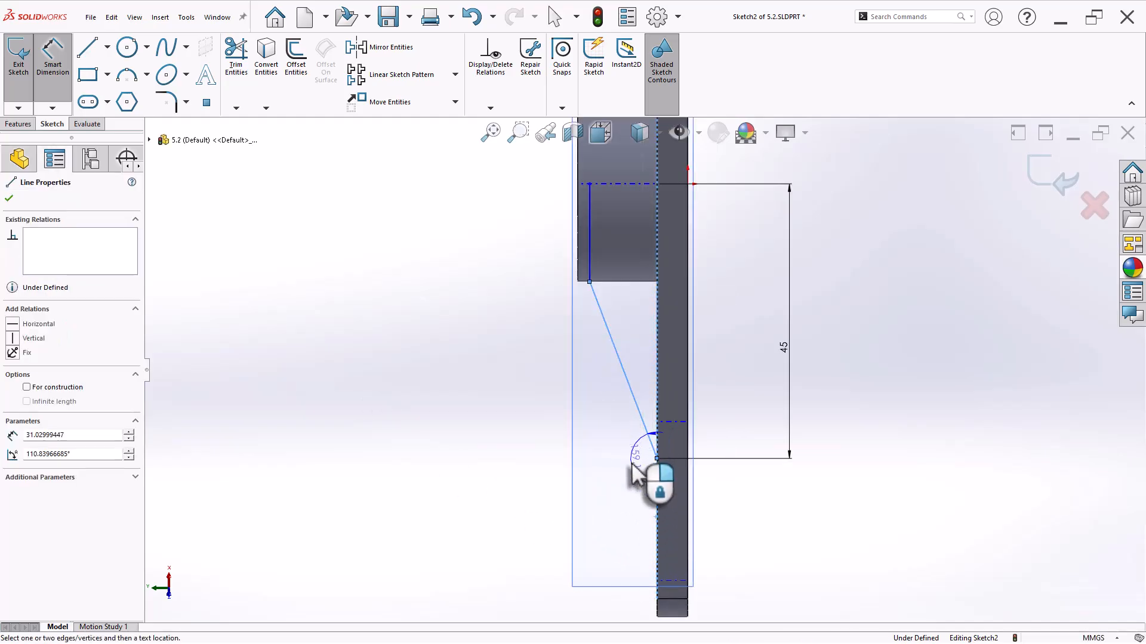
pyautogui.click(632, 465)
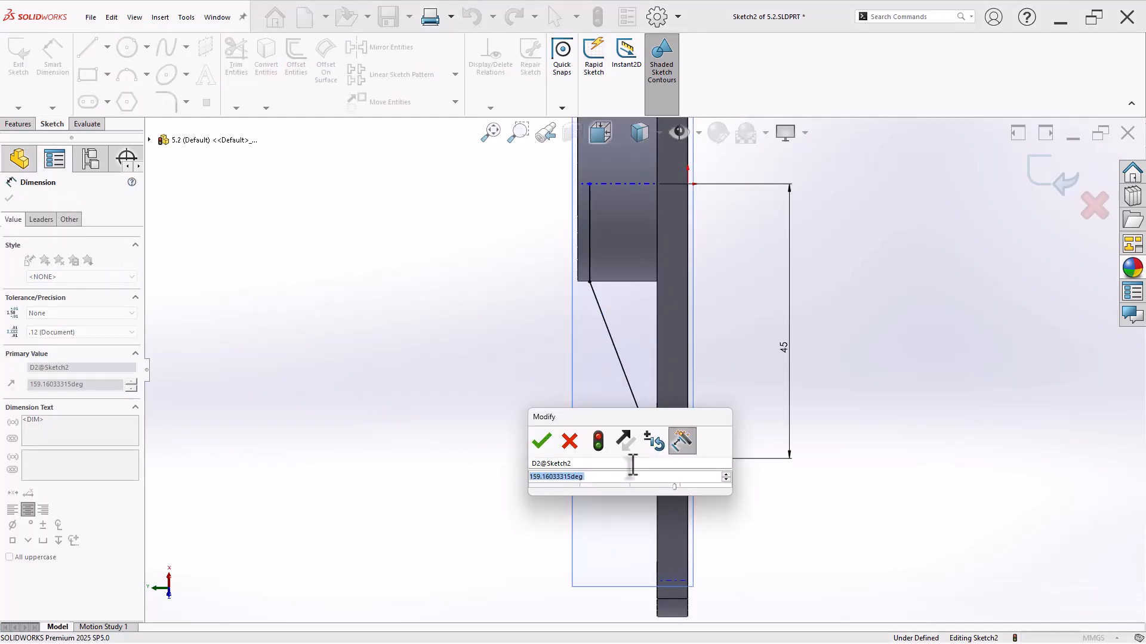
pyautogui.write('162')
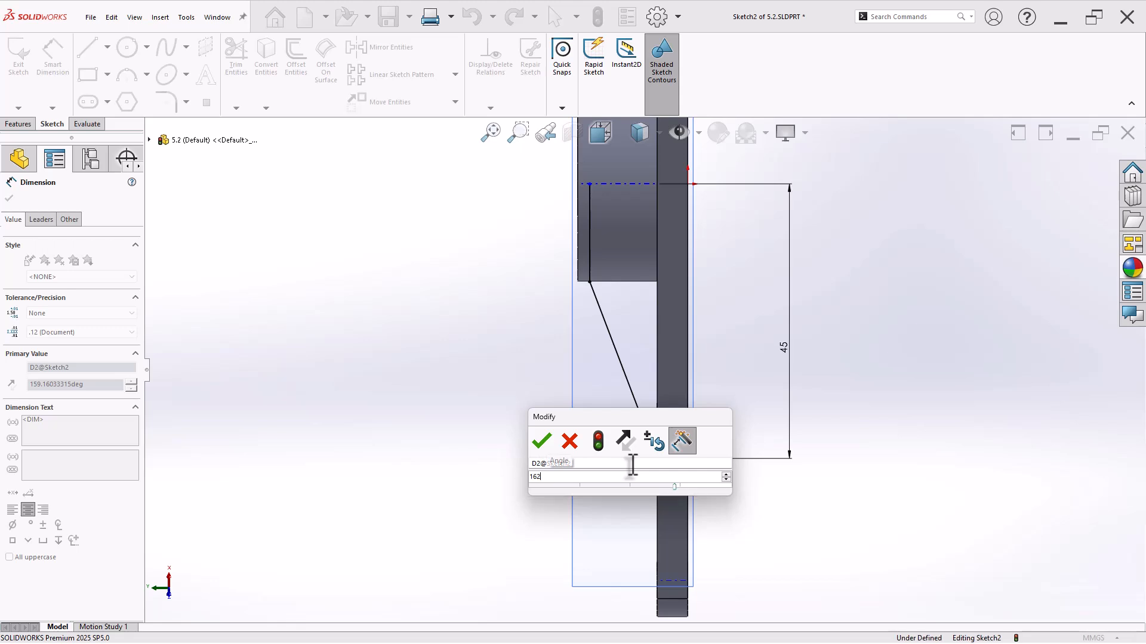
pyautogui.press('Return')
# Create a 9 mm thick rib from the sloped profile, centred on the sketch plane and joining the plate to the cylinder
pyautogui.scroll(-1, 633, 253)
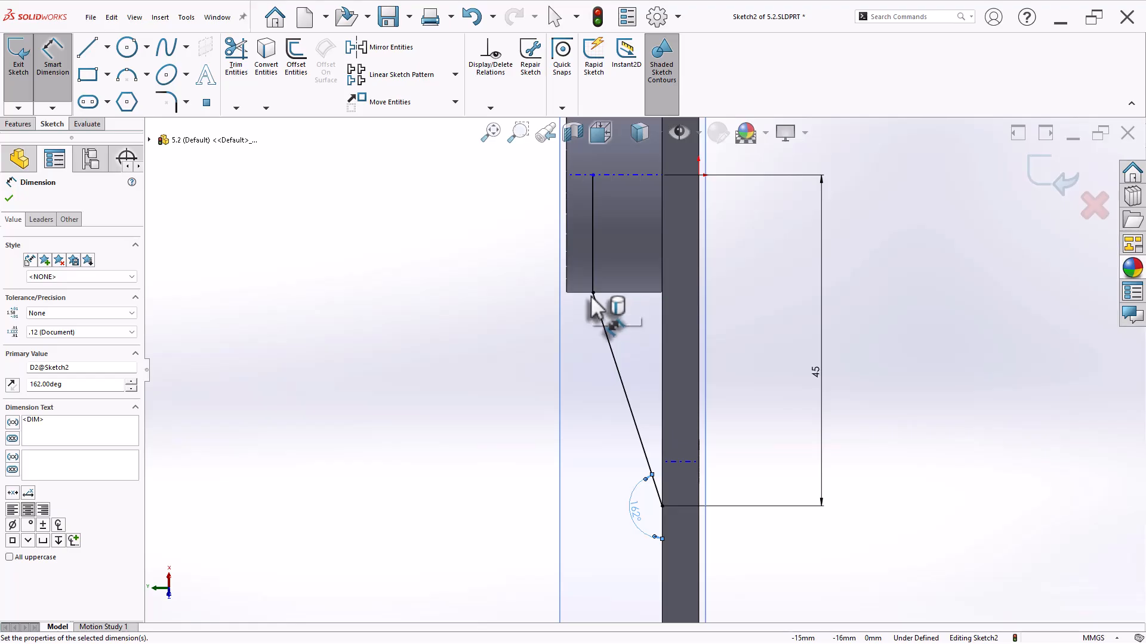
pyautogui.moveTo(502, 384); pyautogui.dragTo(507, 330, button='middle')
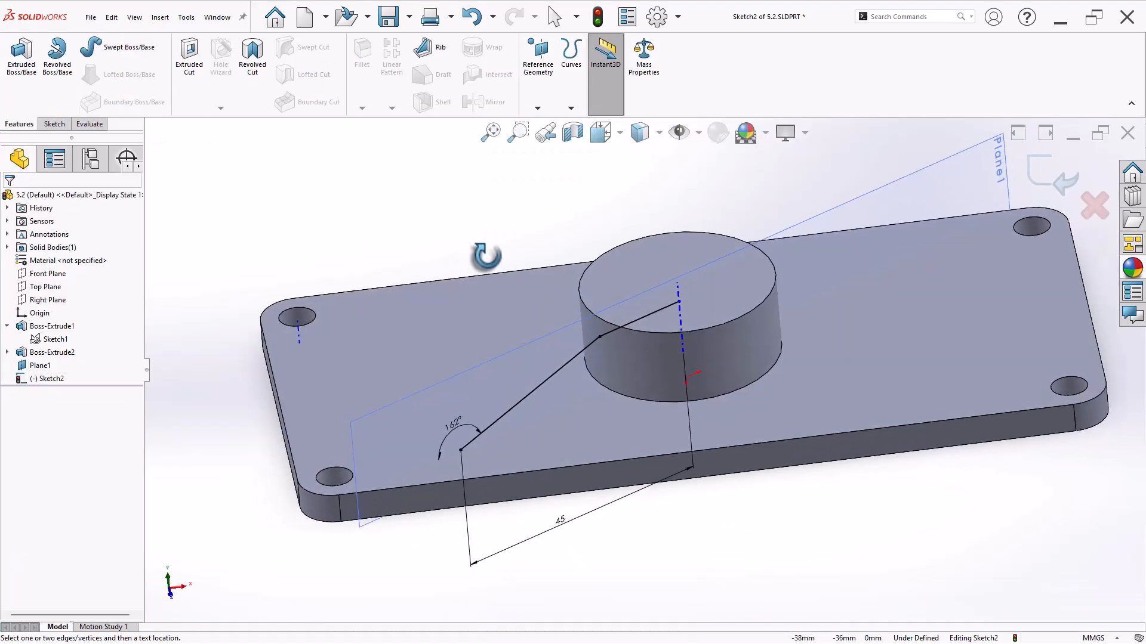
pyautogui.moveTo(486, 256)
pyautogui.mouseDown(button='middle')
pyautogui.moveTo(471, 249)
pyautogui.moveTo(481, 248)
pyautogui.mouseUp(button='middle')
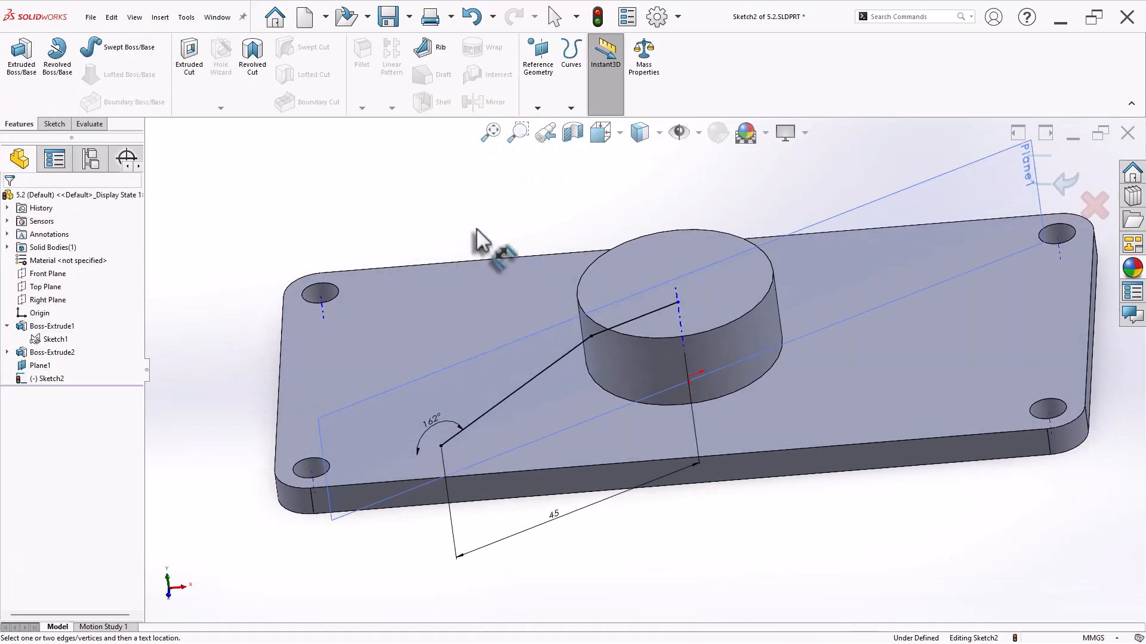
pyautogui.click(433, 50)
pyautogui.moveTo(421, 259)
pyautogui.mouseDown(button='middle')
pyautogui.moveTo(430, 194)
pyautogui.moveTo(422, 205)
pyautogui.mouseUp(button='middle')
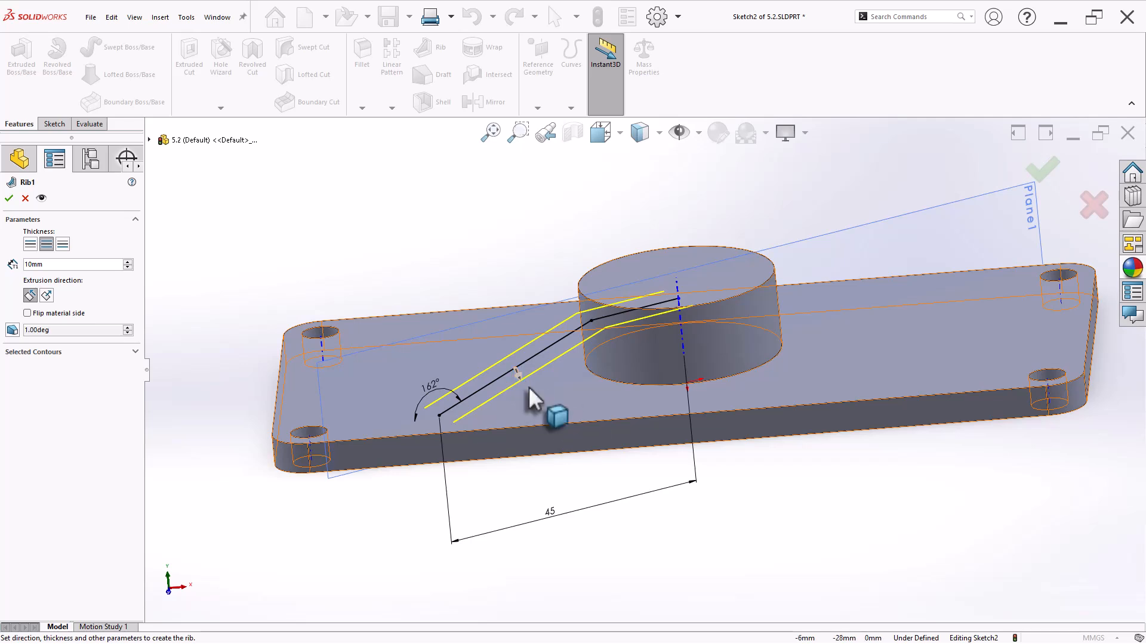
pyautogui.click(53, 265)
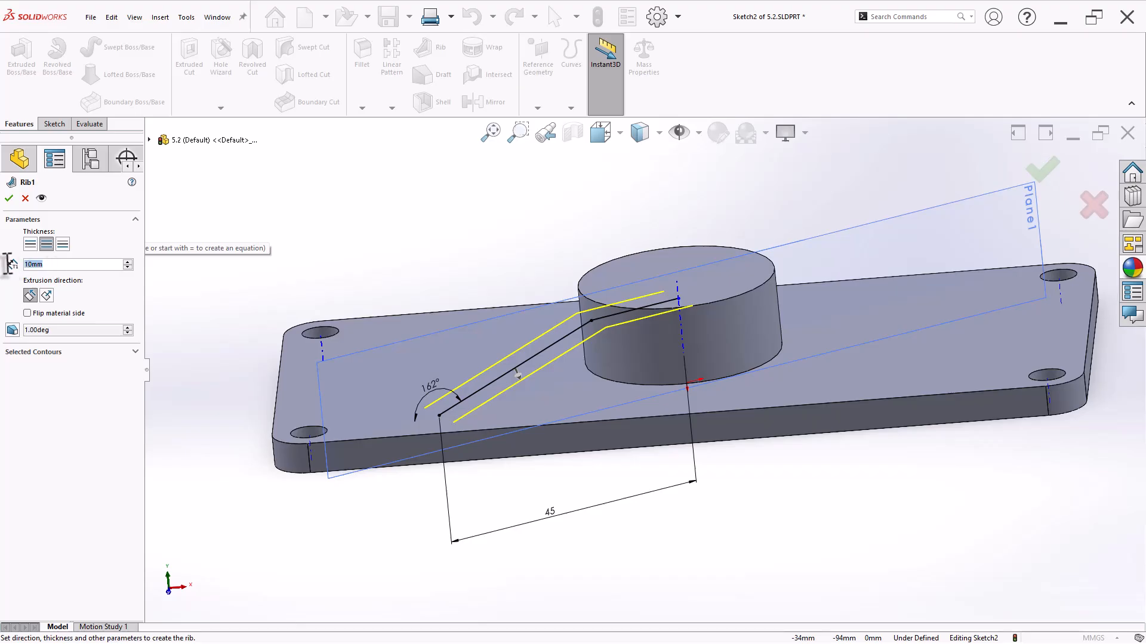
pyautogui.press('Down')
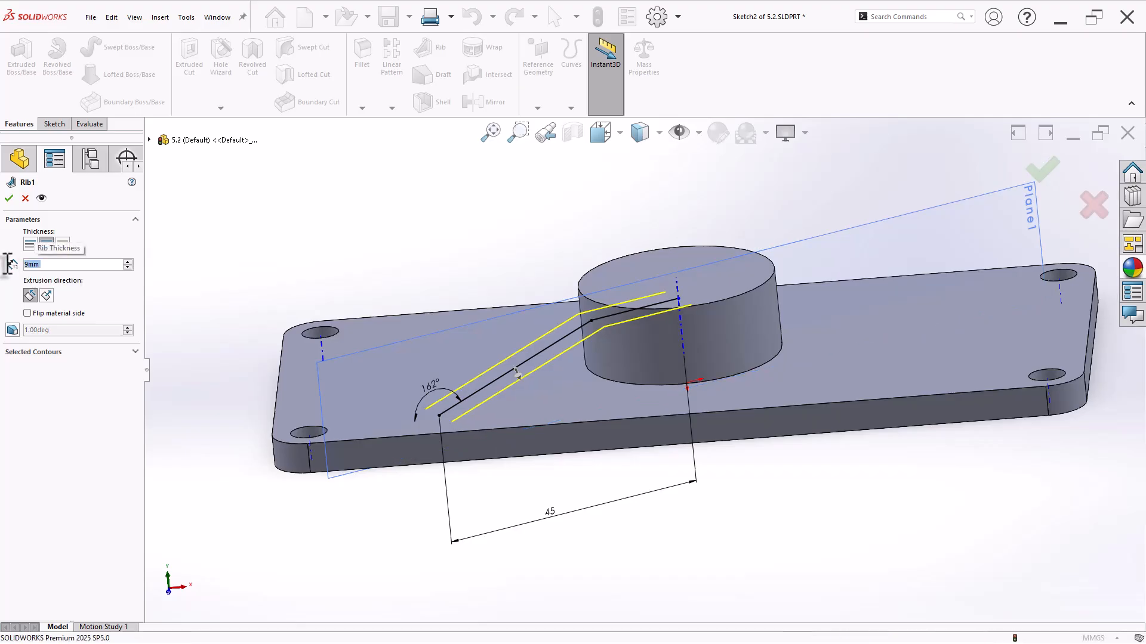
pyautogui.press('Return')
# Reopen the rib's sketch and move the corner between the sloped and short lines slightly inside the cylinder's silhouette
pyautogui.scroll(-6, 615, 328)
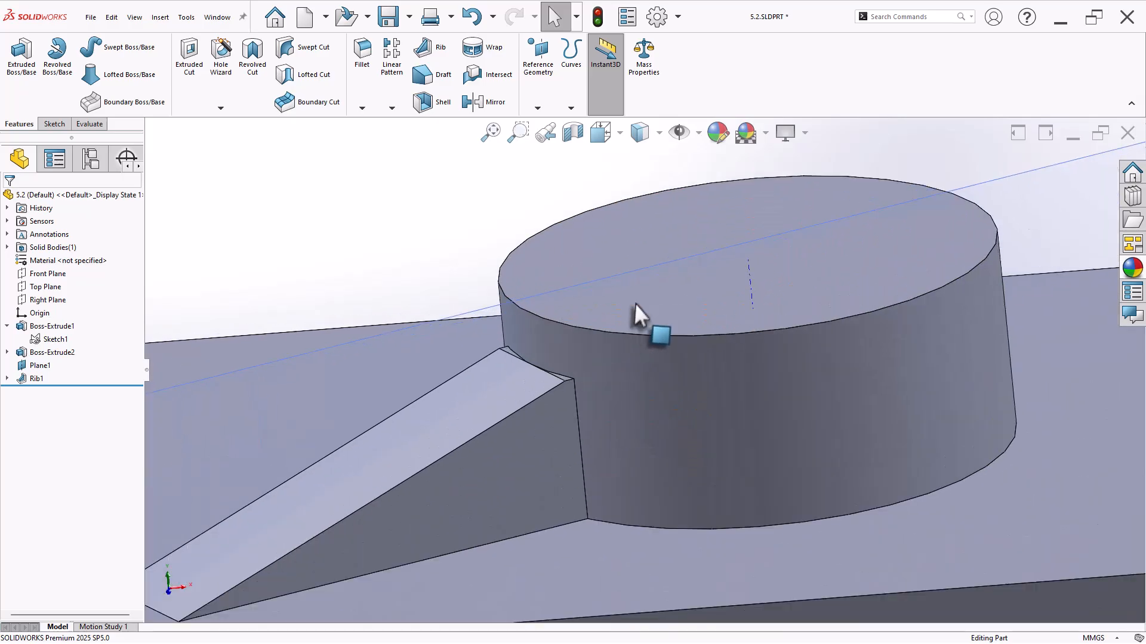
pyautogui.moveTo(572, 412); pyautogui.dragTo(543, 409, button='middle')
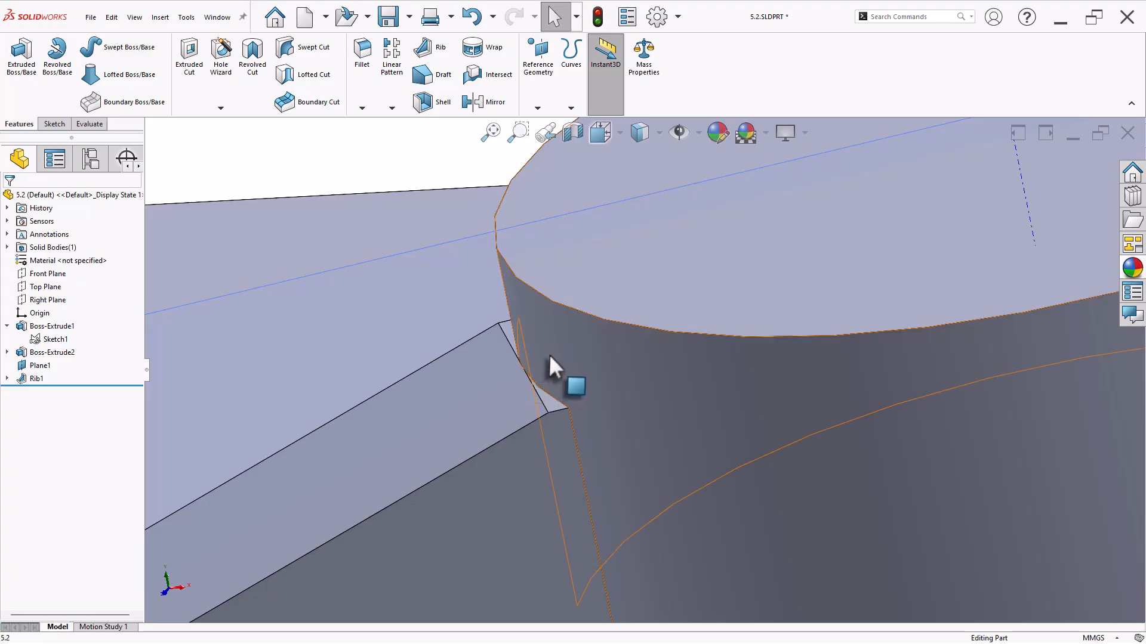
pyautogui.scroll(6, 555, 353)
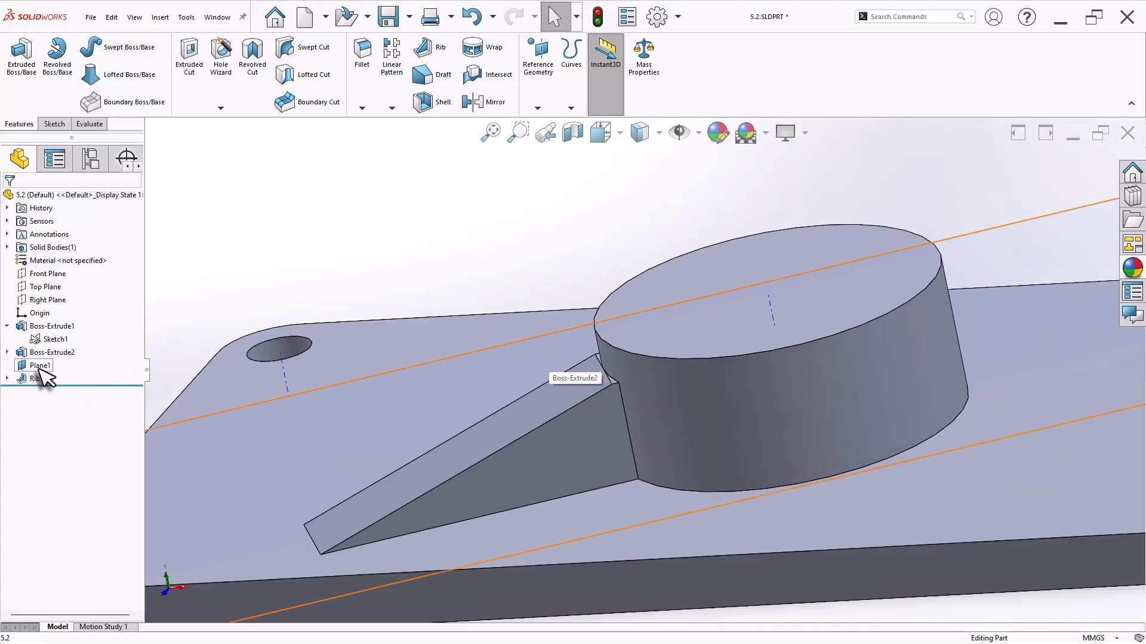
pyautogui.click(7, 378)
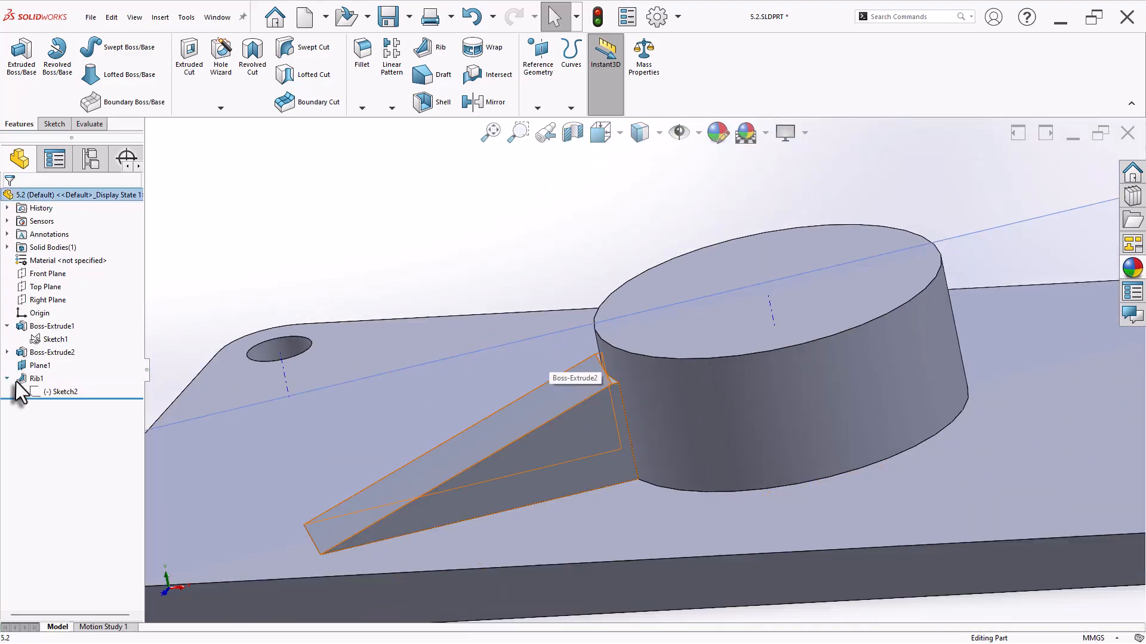
pyautogui.click(49, 392)
pyautogui.click(63, 360)
pyautogui.scroll(-5, 617, 405)
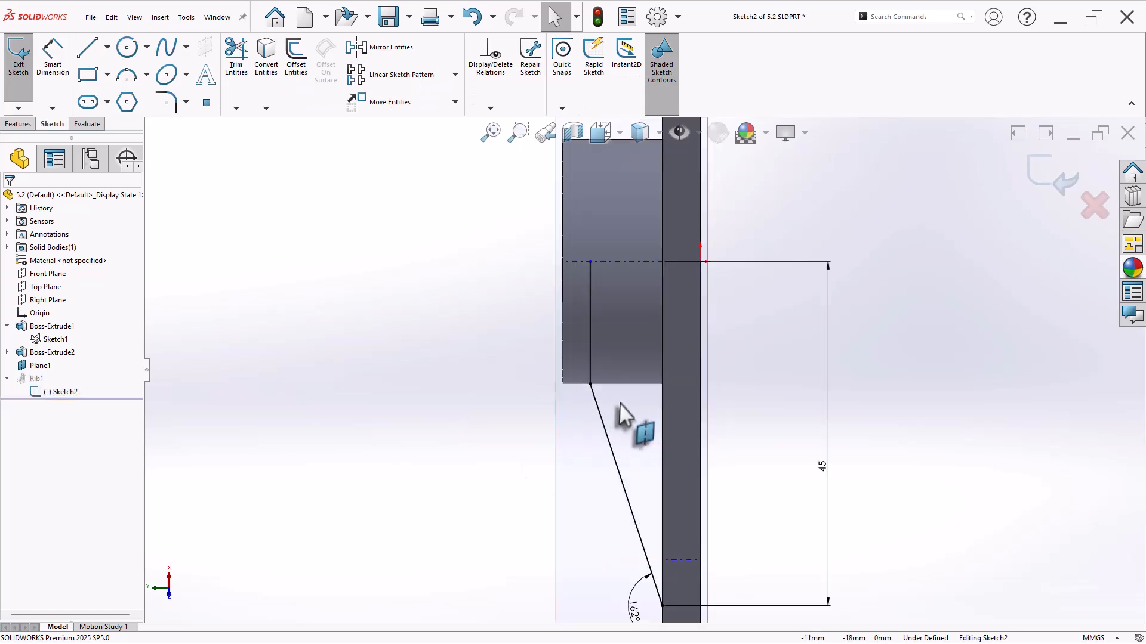
pyautogui.scroll(-3, 531, 401)
pyautogui.click(716, 376)
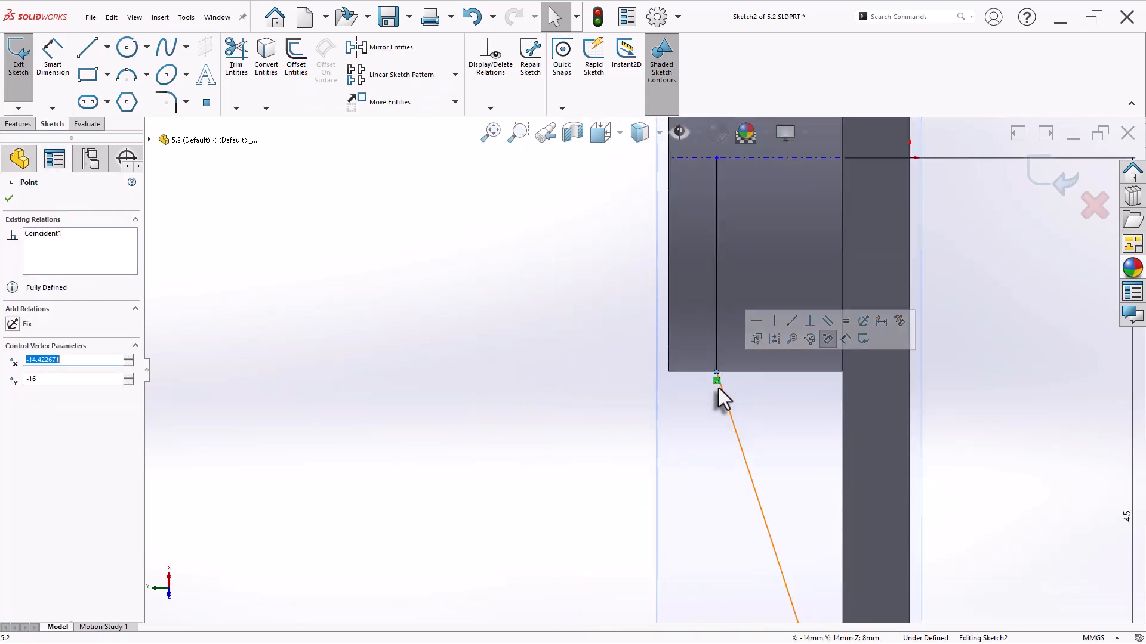
pyautogui.moveTo(716, 382); pyautogui.dragTo(715, 355)
pyautogui.click(644, 425)
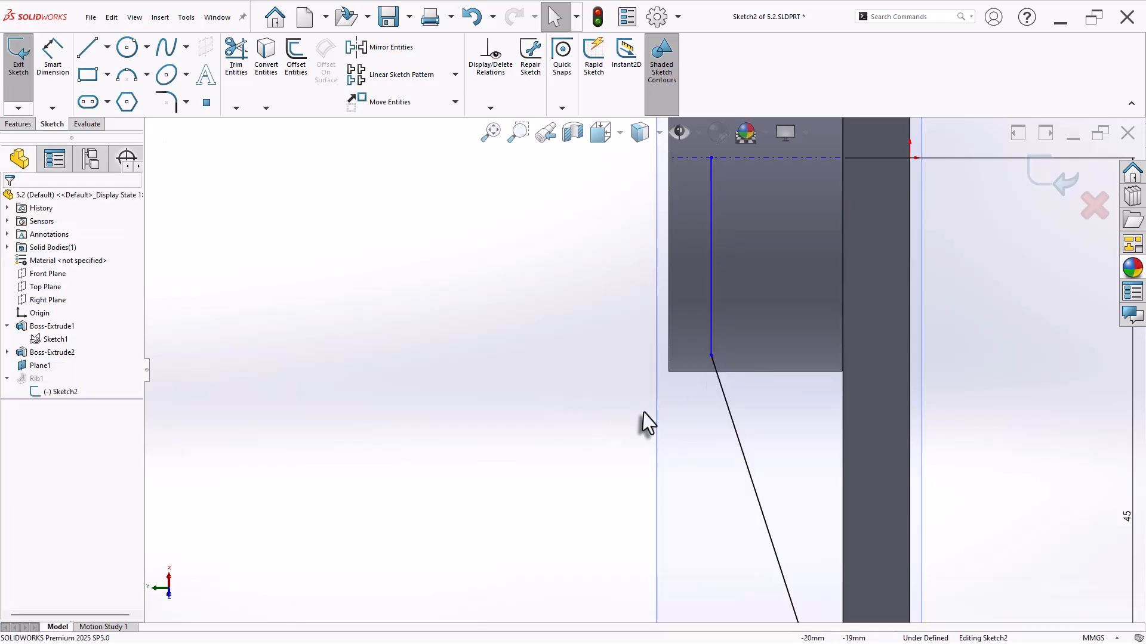
# Pull the short segment's free end off the cylinder's axis toward the sloped line, leaving the segment about 5 mm long
pyautogui.scroll(4, 645, 424)
pyautogui.moveTo(700, 439); pyautogui.dragTo(769, 320, button='middle')
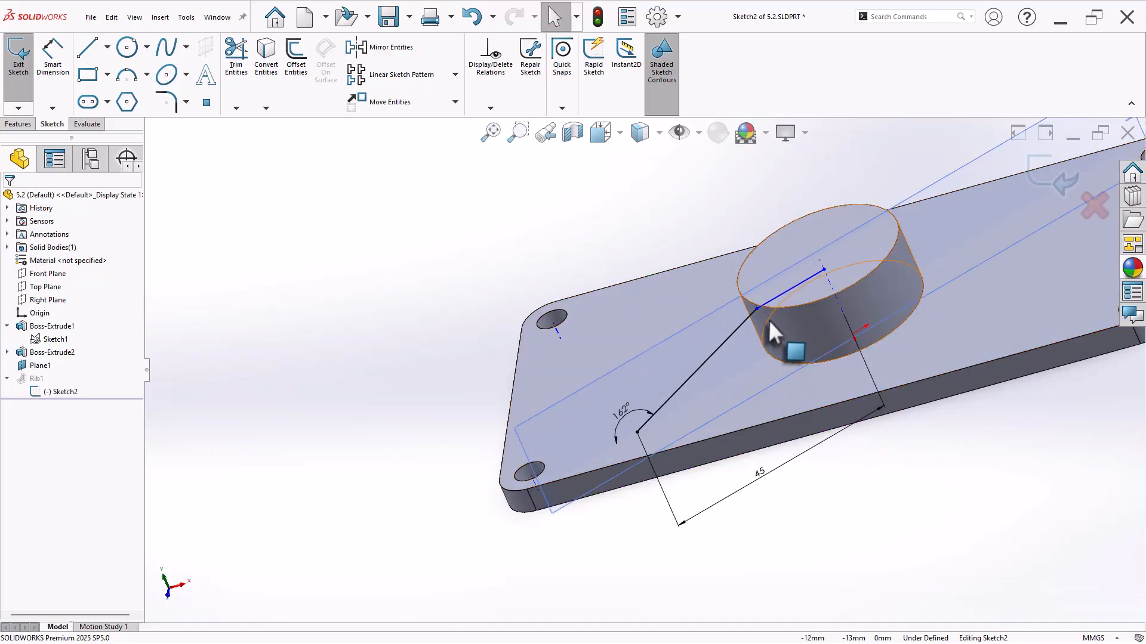
pyautogui.scroll(-6, 767, 318)
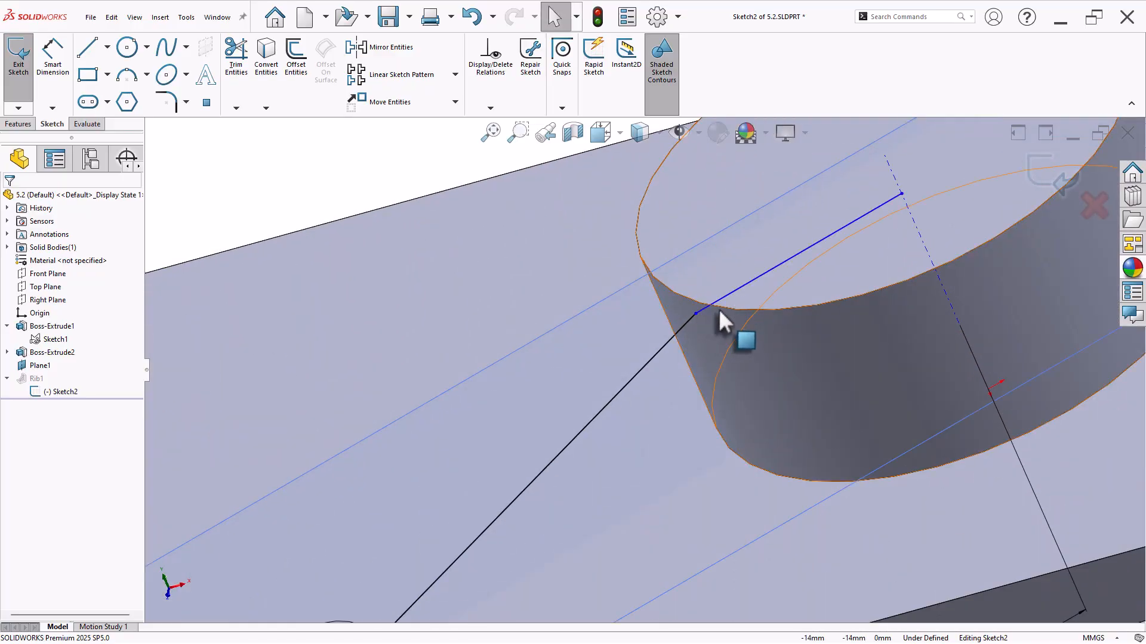
pyautogui.scroll(5, 761, 356)
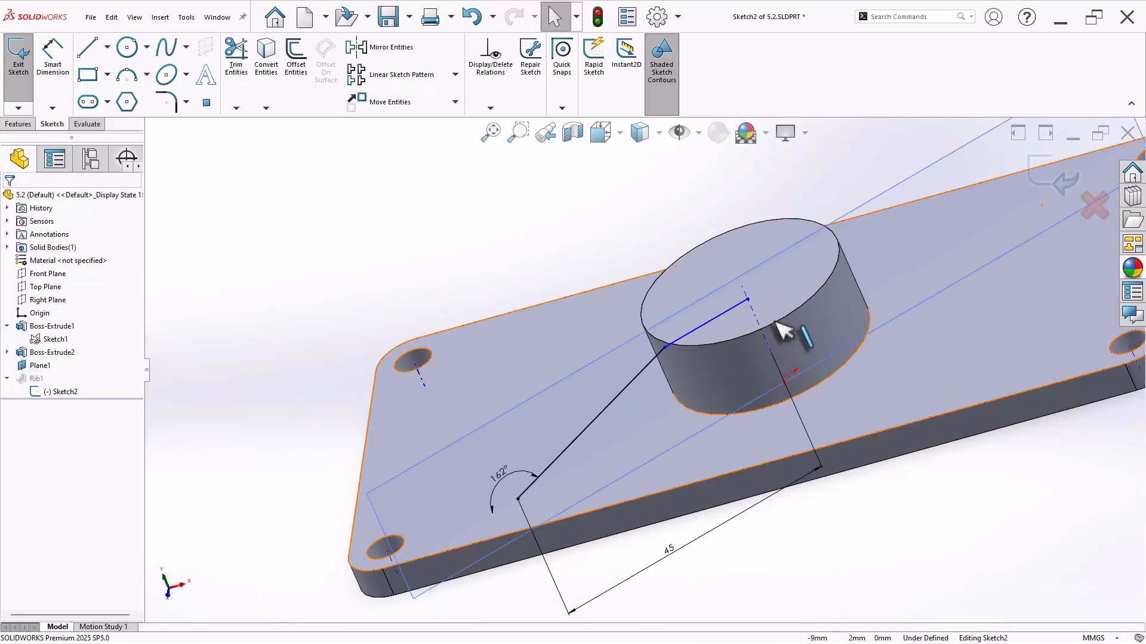
pyautogui.scroll(-3, 746, 349)
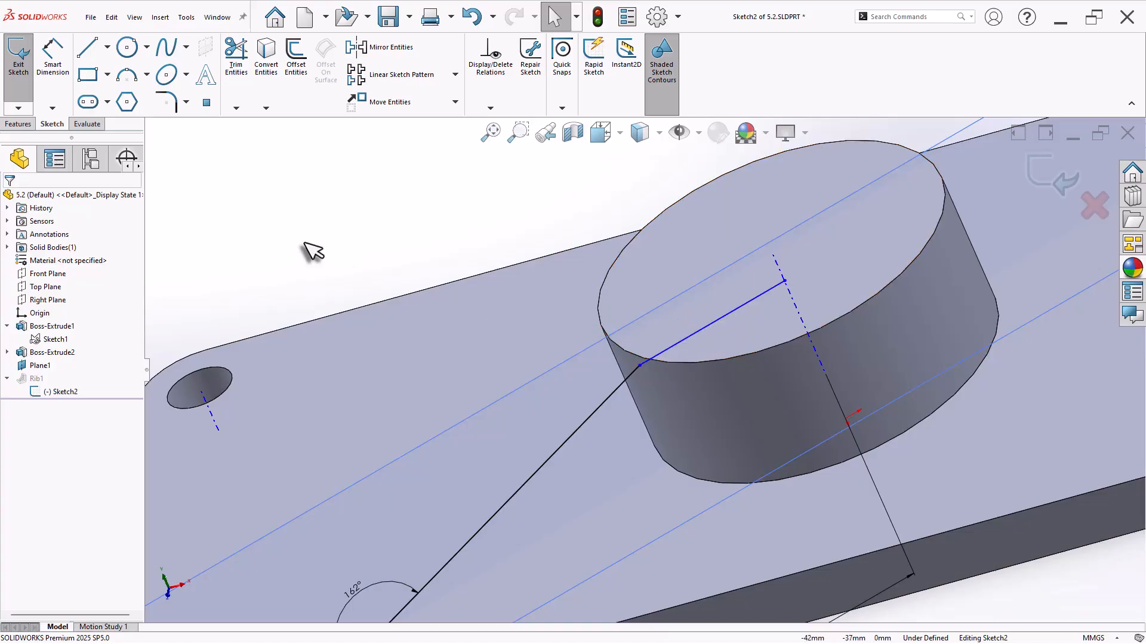
pyautogui.moveTo(783, 280)
pyautogui.mouseDown()
pyautogui.moveTo(690, 328)
pyautogui.moveTo(691, 341)
pyautogui.moveTo(704, 320)
pyautogui.mouseUp()
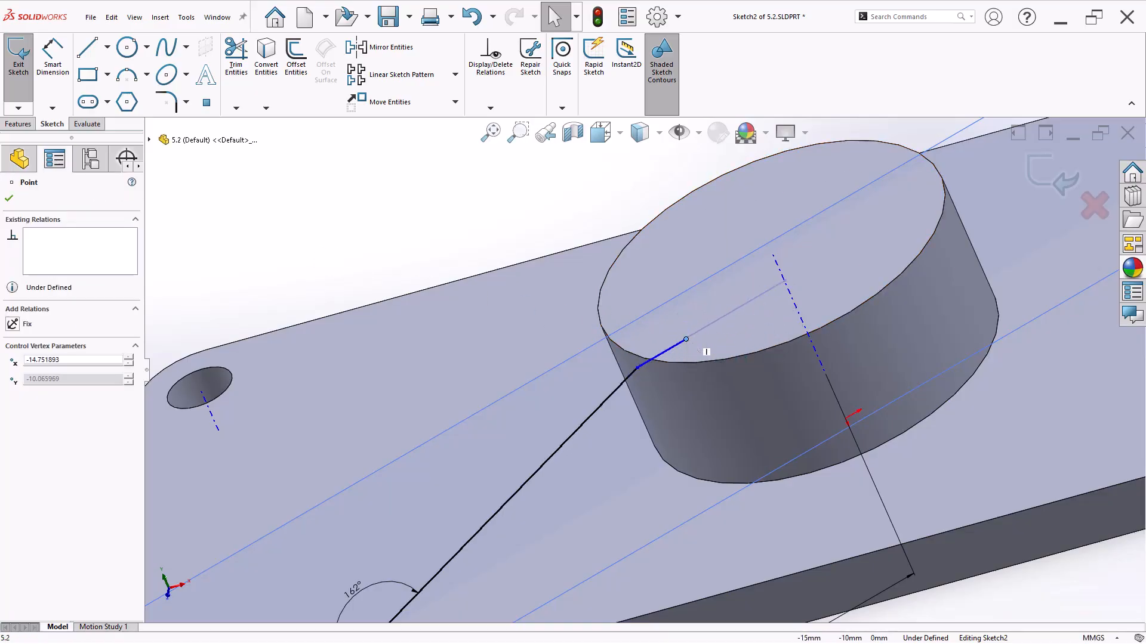
pyautogui.moveTo(704, 319)
pyautogui.mouseDown(button='middle')
pyautogui.moveTo(711, 401)
pyautogui.moveTo(690, 396)
pyautogui.moveTo(728, 504)
pyautogui.moveTo(699, 374)
pyautogui.mouseUp(button='middle')
# Dimension the short segment's length inside the cylinder as 2 mm
pyautogui.moveTo(700, 375); pyautogui.dragTo(510, 219, button='right')
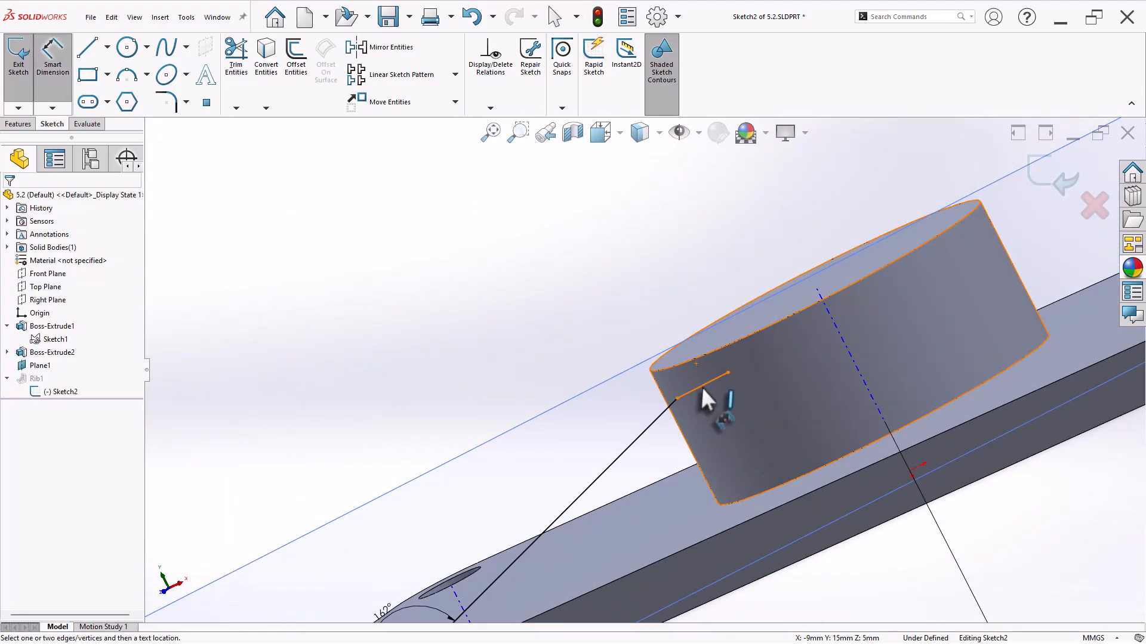
pyautogui.click(702, 386)
pyautogui.click(663, 326)
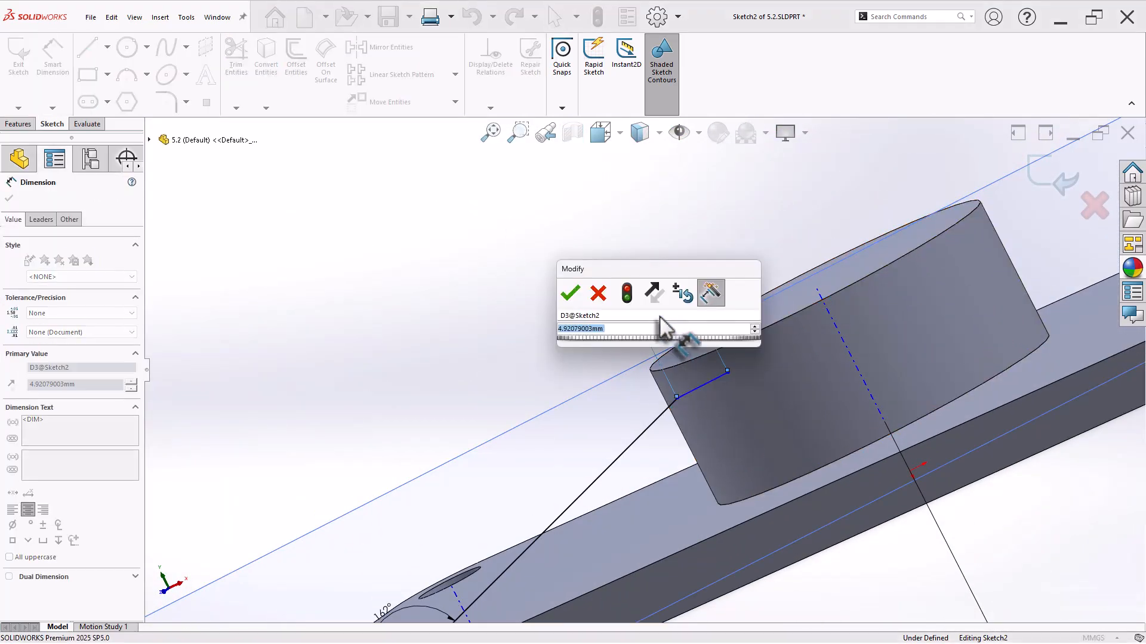
pyautogui.write('2')
pyautogui.press('Return')
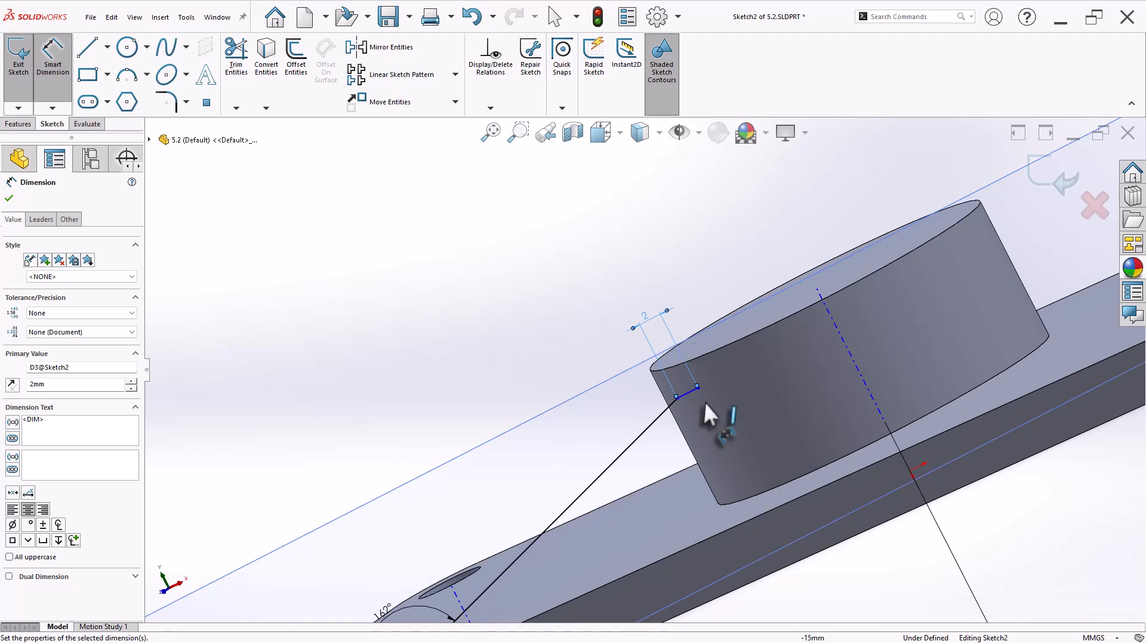
pyautogui.rightClick(226, 307)
pyautogui.click(269, 344)
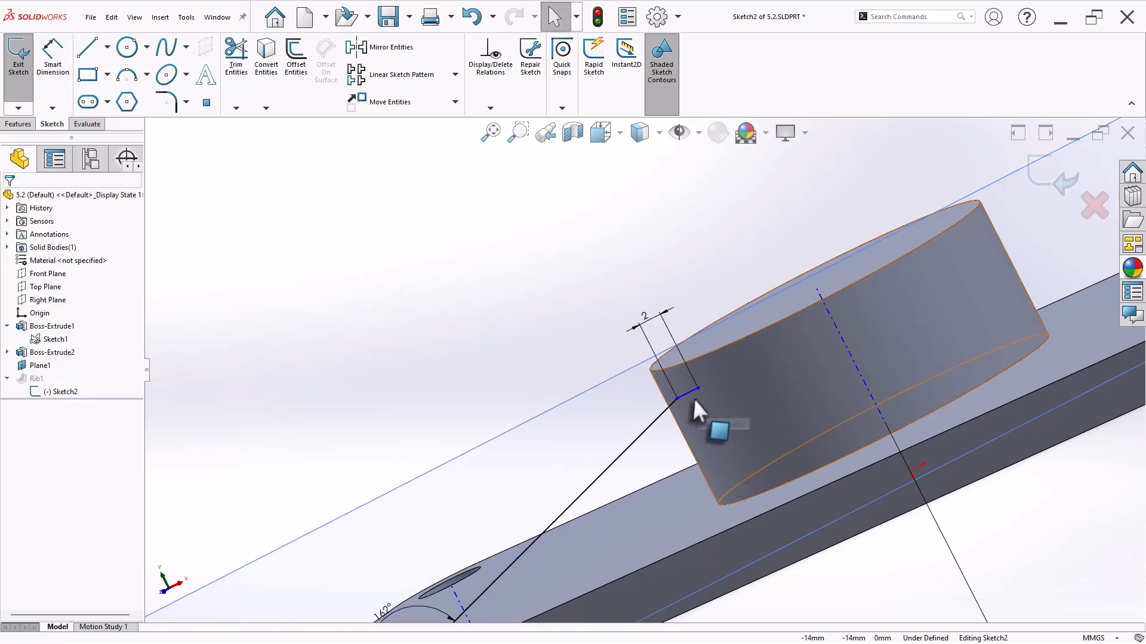
pyautogui.click(689, 393)
pyautogui.click(549, 340)
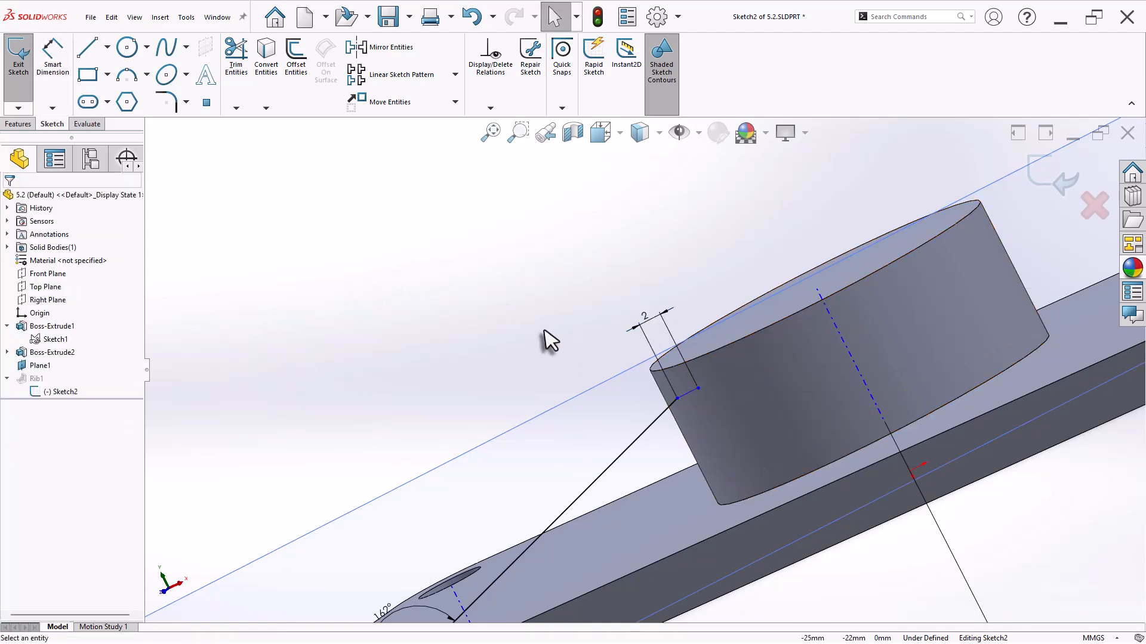
# Finish the sketch edit to rebuild the rib, and examine its junction with the cylinder's side
pyautogui.moveTo(542, 339); pyautogui.dragTo(554, 354, button='middle')
pyautogui.scroll(2, 636, 362)
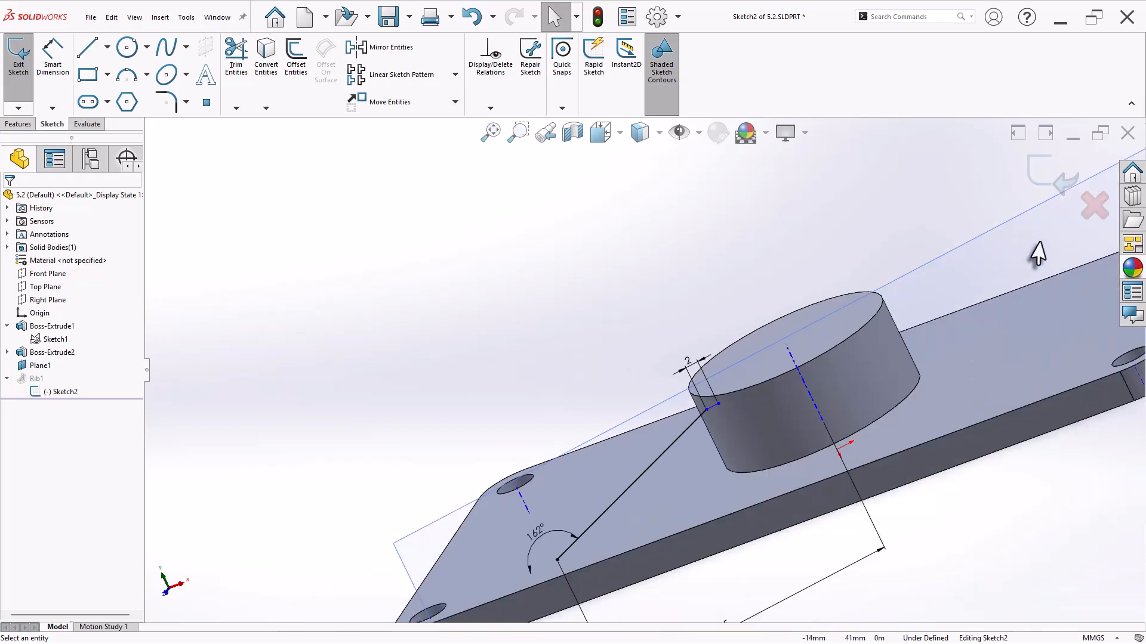
pyautogui.click(1042, 180)
pyautogui.scroll(-5, 713, 410)
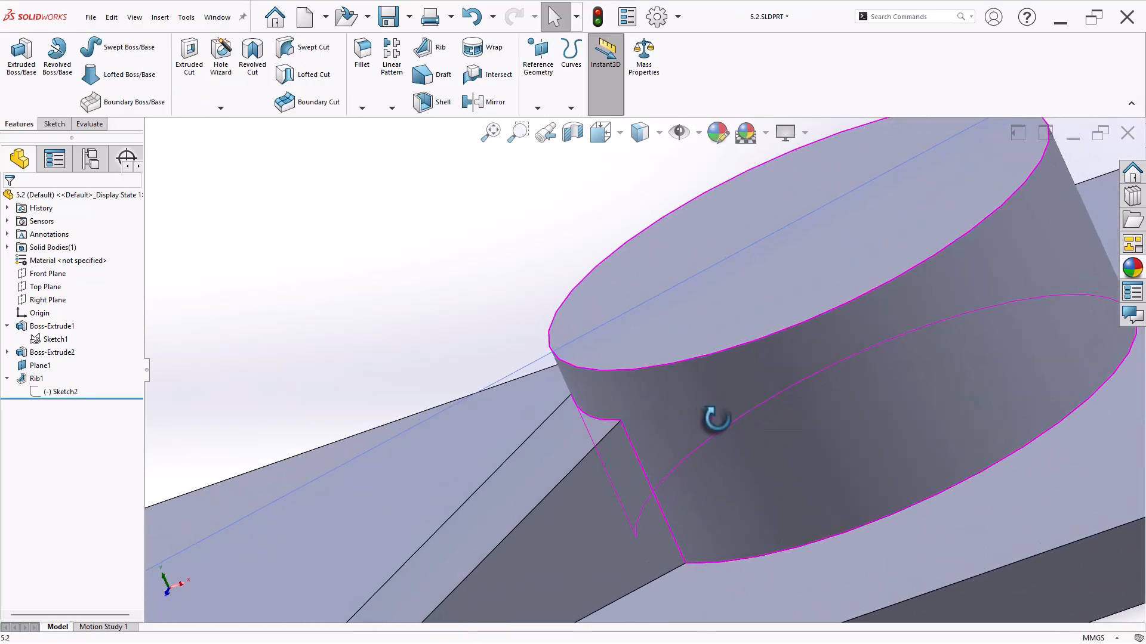
pyautogui.scroll(-2, 570, 412)
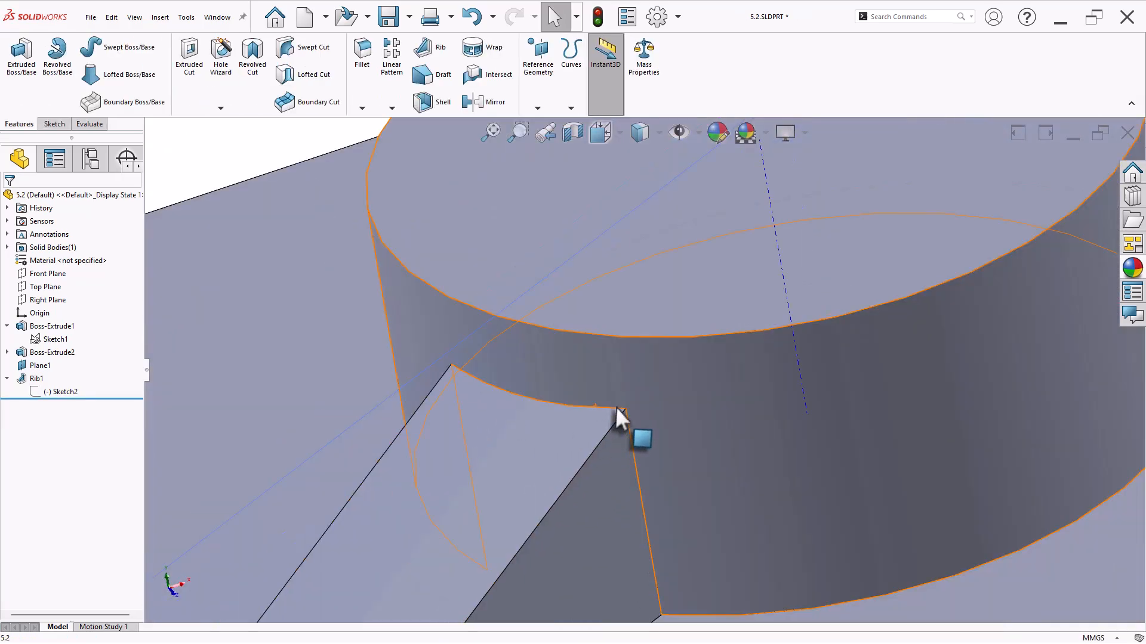
pyautogui.scroll(6, 659, 407)
pyautogui.scroll(2, 659, 407)
# Hide the angled reference plane Plane1
pyautogui.click(39, 366)
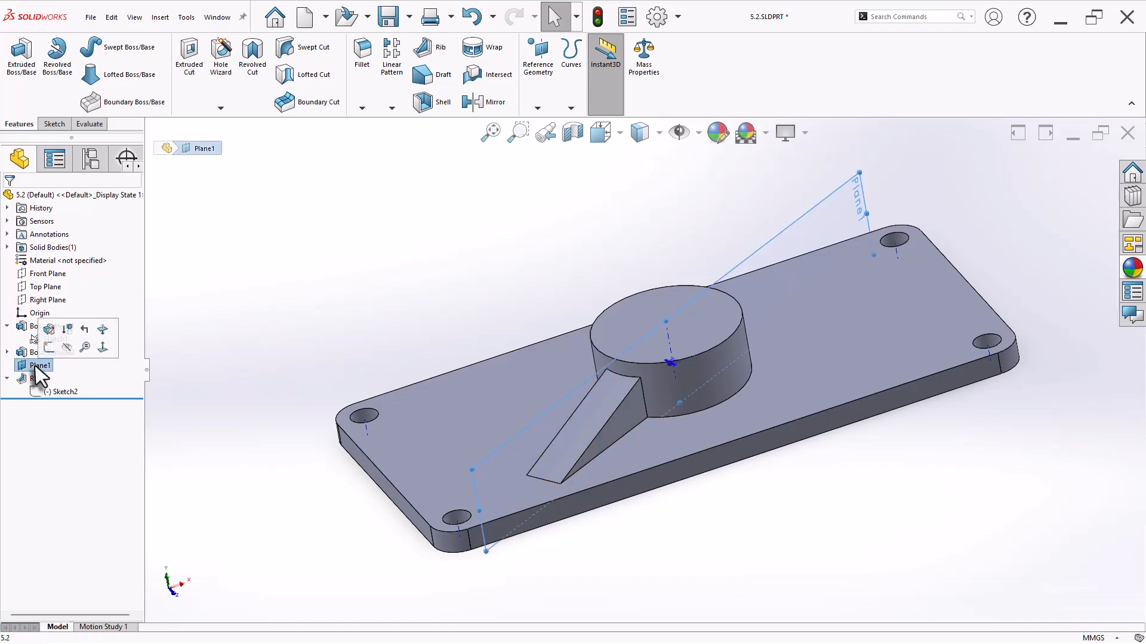
pyautogui.click(66, 348)
pyautogui.moveTo(281, 380); pyautogui.dragTo(227, 403, button='middle')
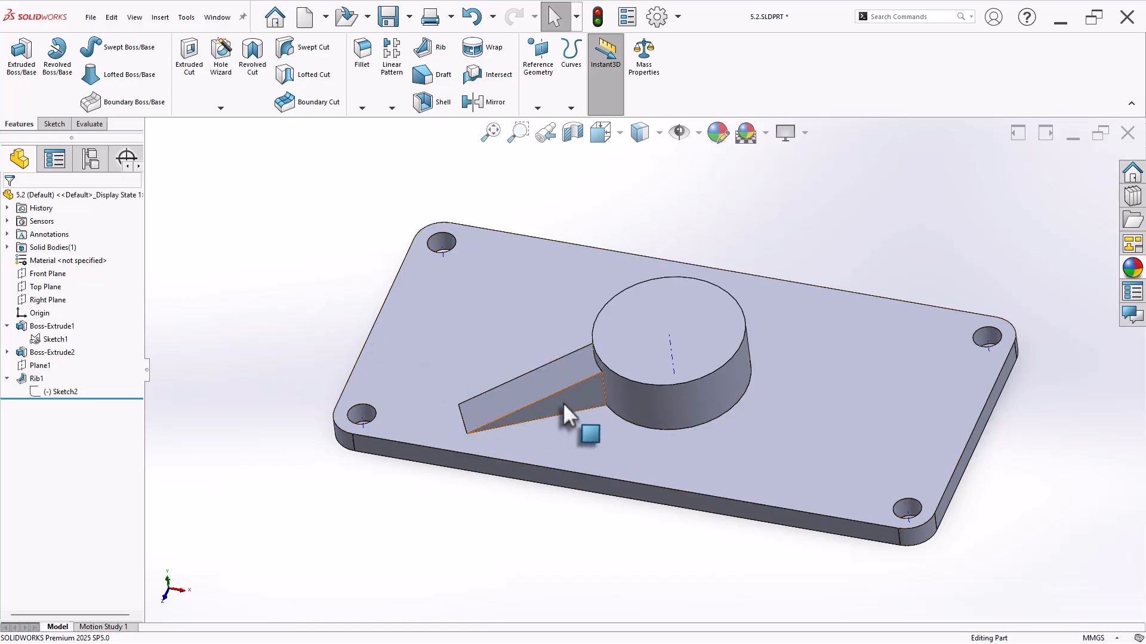
# Mirror the rib about the Right Plane, with the Front Plane as secondary mirror plane, to get four ribs around the cylinder
pyautogui.click(47, 300)
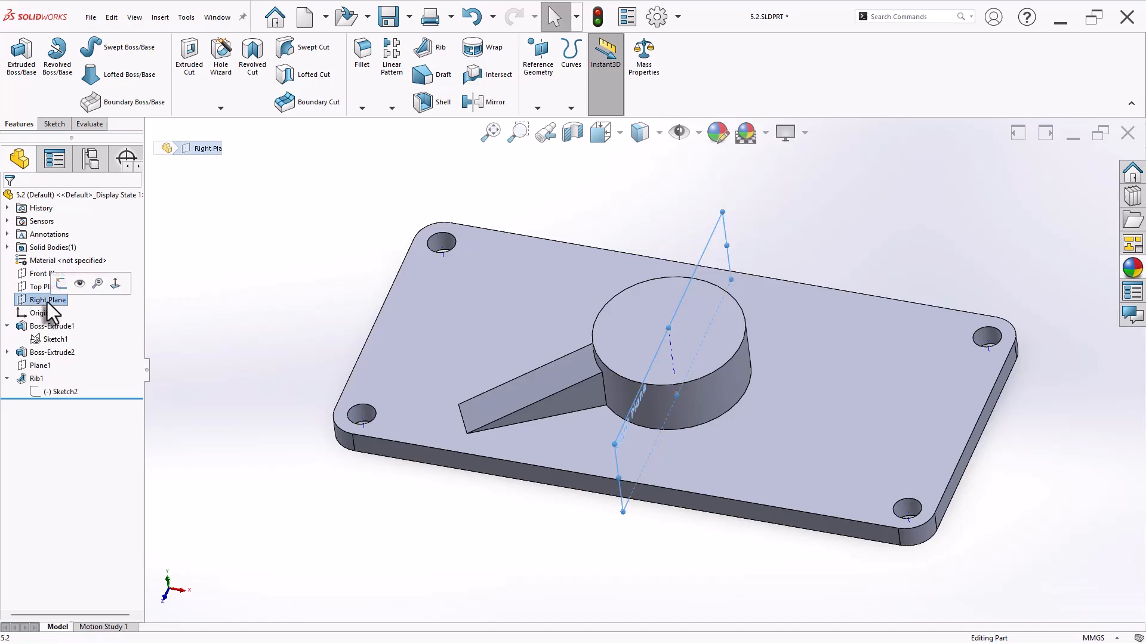
pyautogui.click(37, 379)
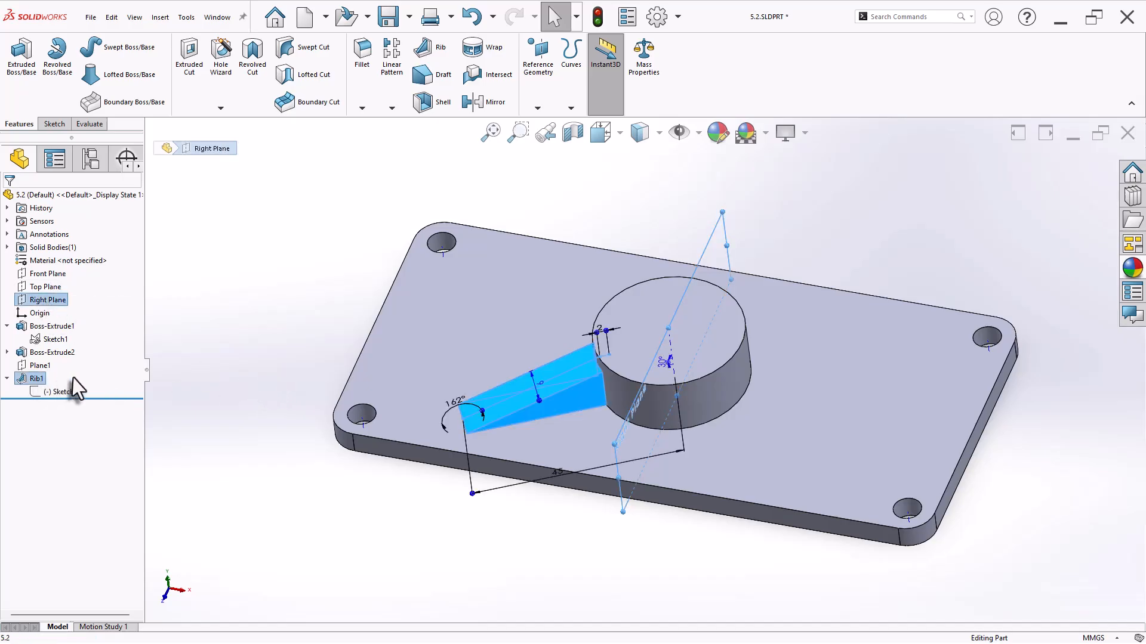
pyautogui.click(475, 102)
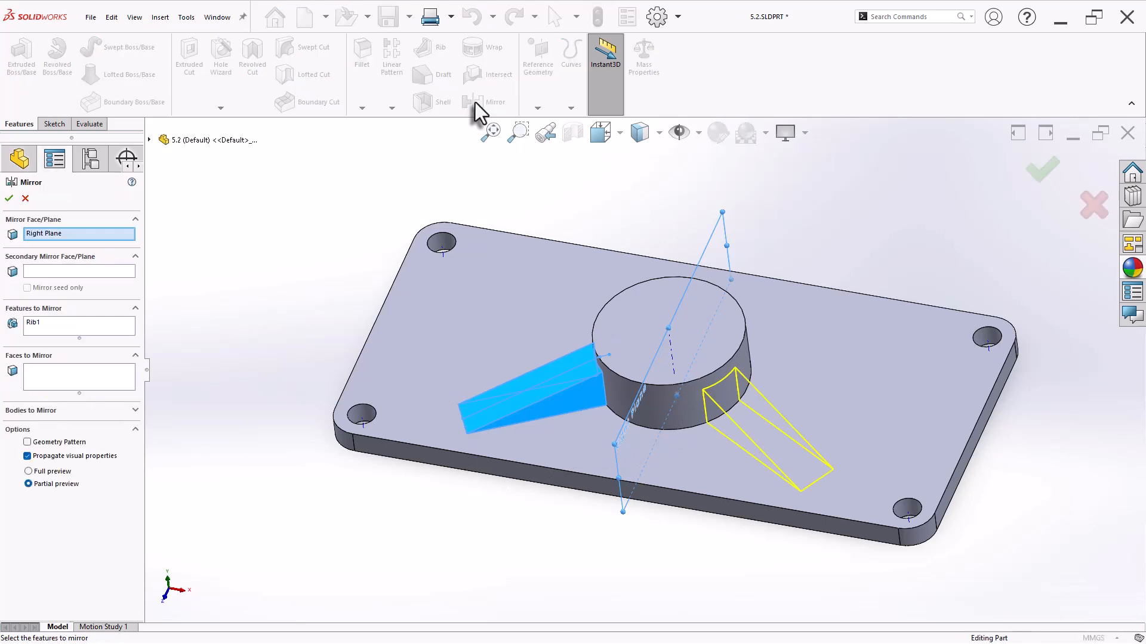
pyautogui.click(58, 273)
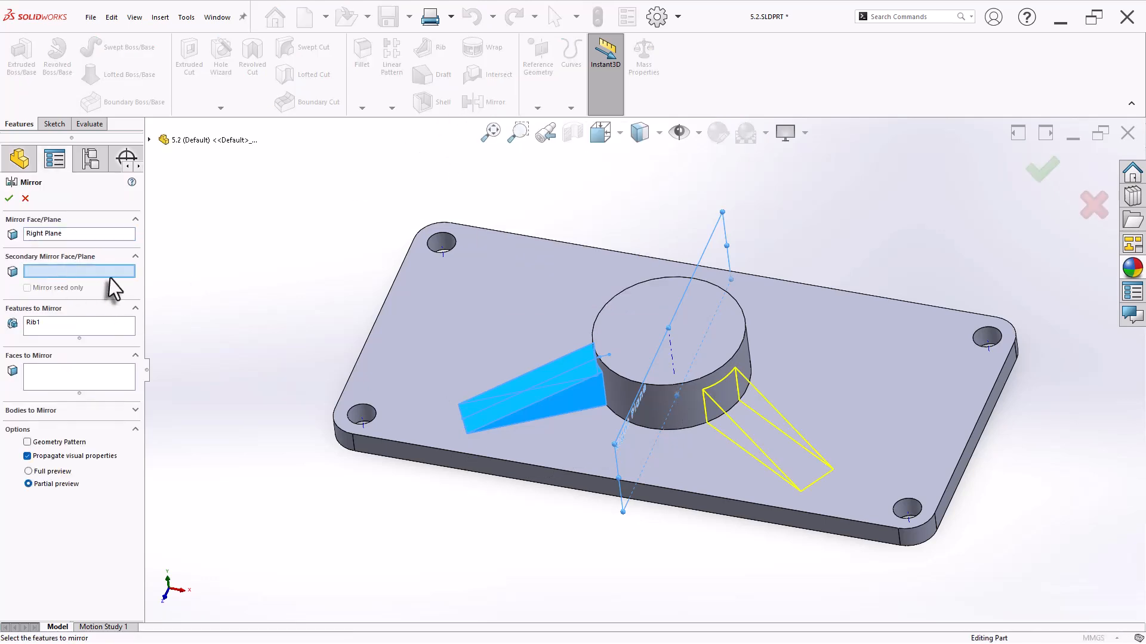
pyautogui.click(149, 140)
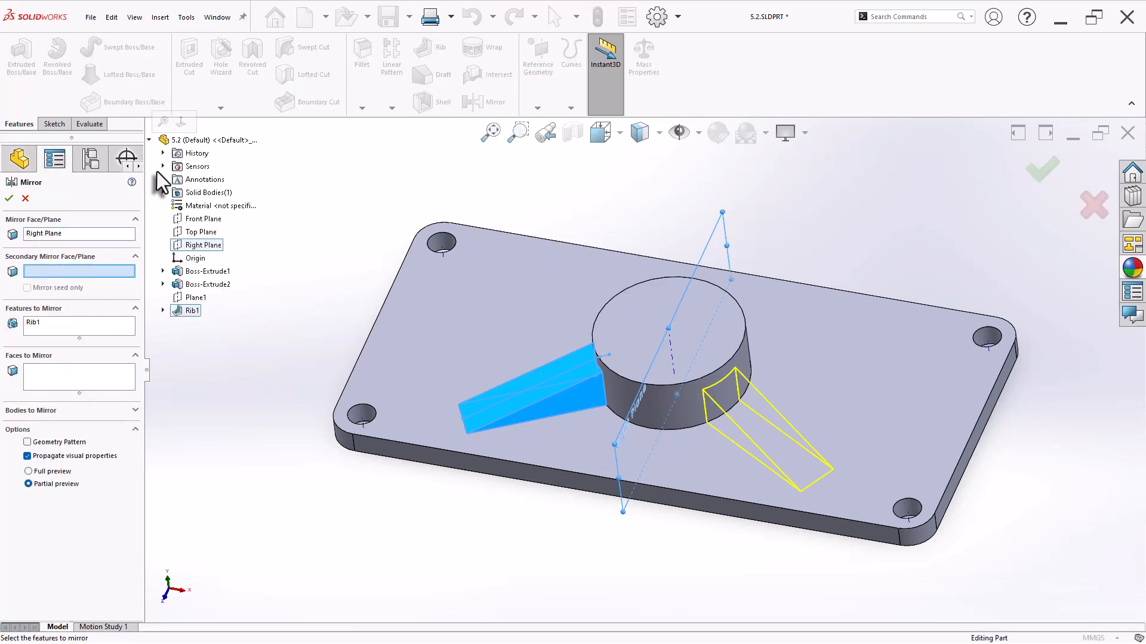
pyautogui.click(189, 220)
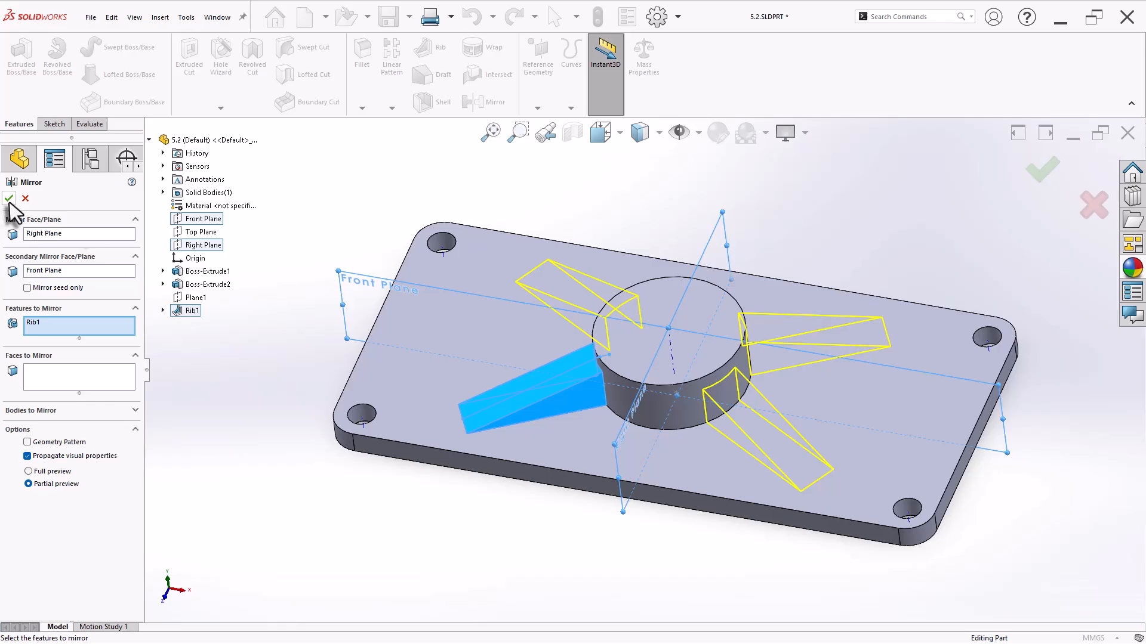
pyautogui.press('Return')
pyautogui.moveTo(230, 306)
pyautogui.mouseDown(button='middle')
pyautogui.moveTo(263, 402)
pyautogui.moveTo(328, 453)
pyautogui.moveTo(259, 409)
pyautogui.moveTo(233, 266)
pyautogui.moveTo(225, 392)
pyautogui.moveTo(234, 334)
pyautogui.moveTo(266, 350)
pyautogui.moveTo(219, 346)
pyautogui.mouseUp(button='middle')
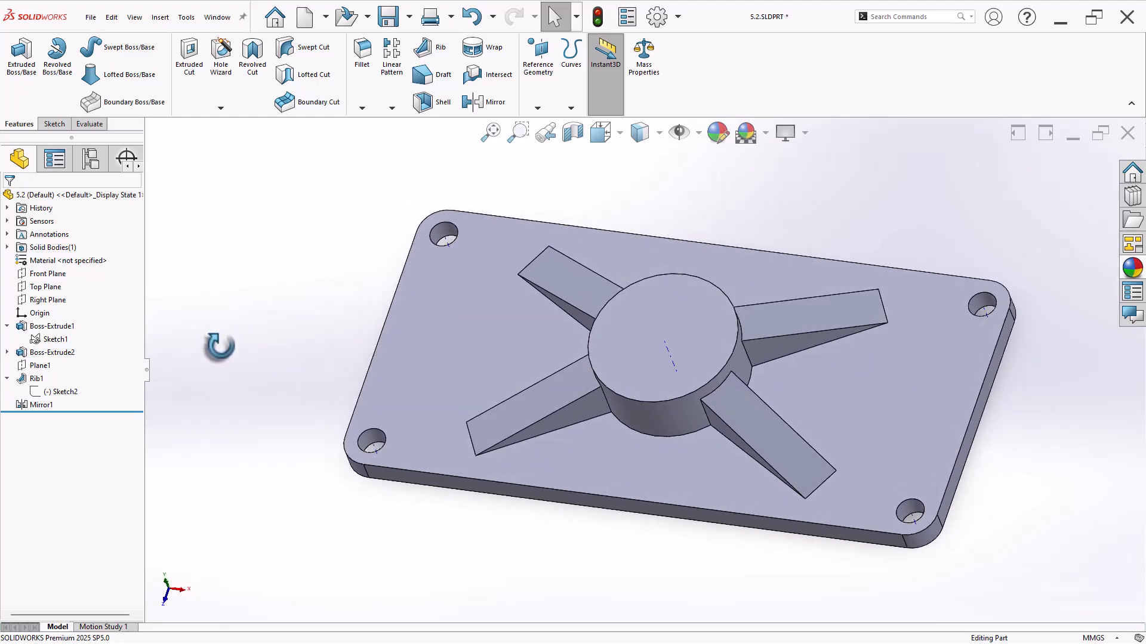
# Show the part in isometric view and hide the axes of the holes and cylinder
pyautogui.hotkey('ctrl', '7')
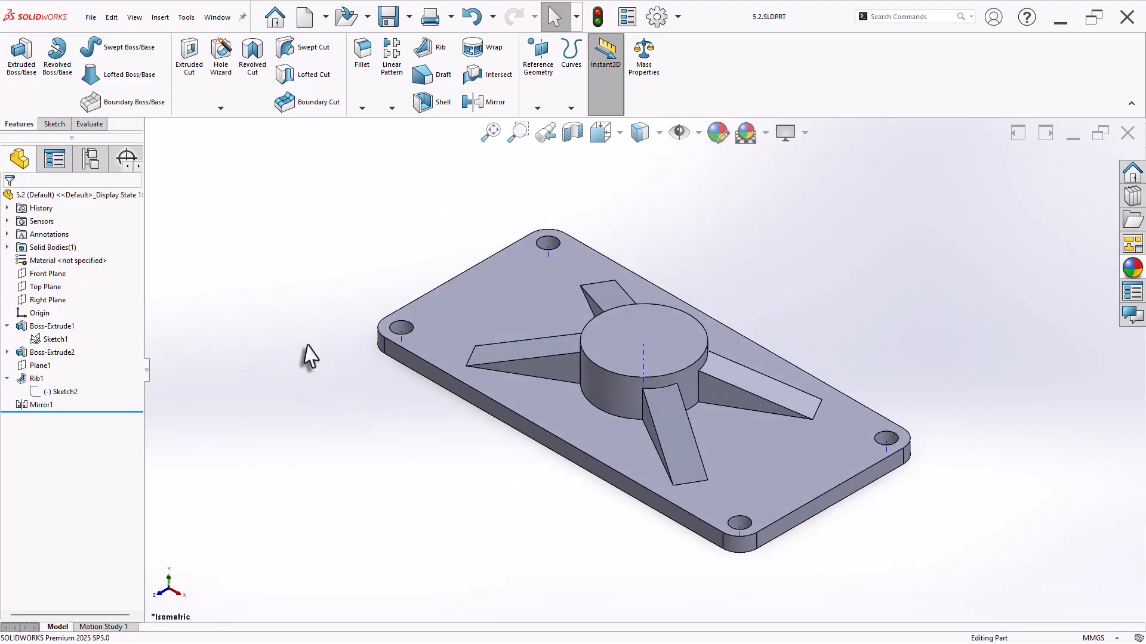
pyautogui.click(699, 136)
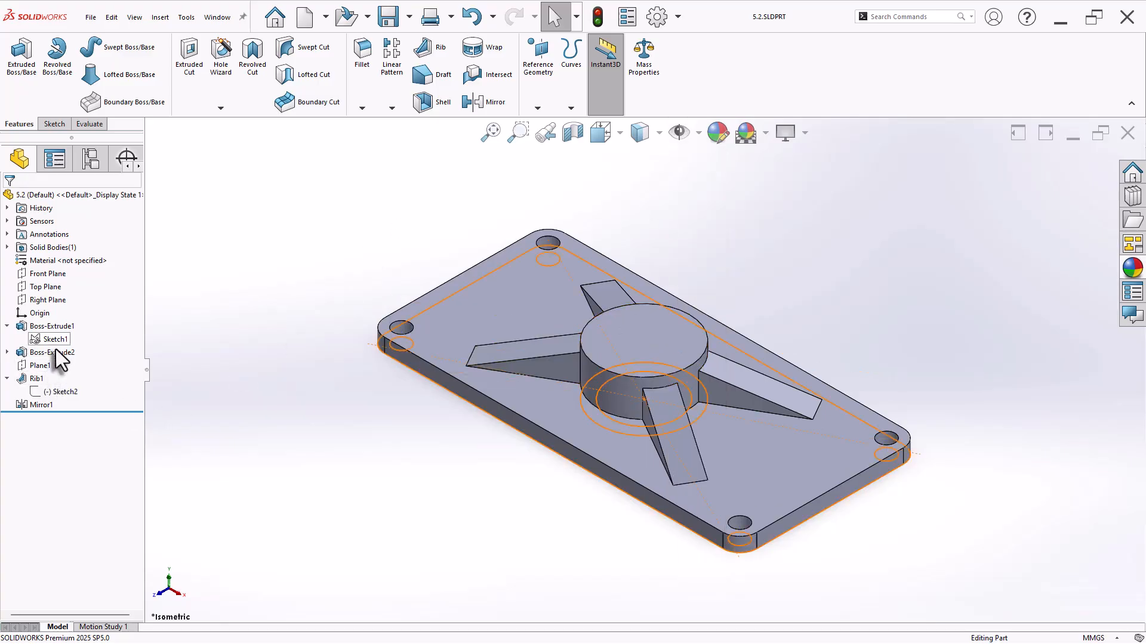
# Set up an extruded cut from Sketch1, replacing the preselected contours with only the inner 24 mm circle
pyautogui.click(7, 352)
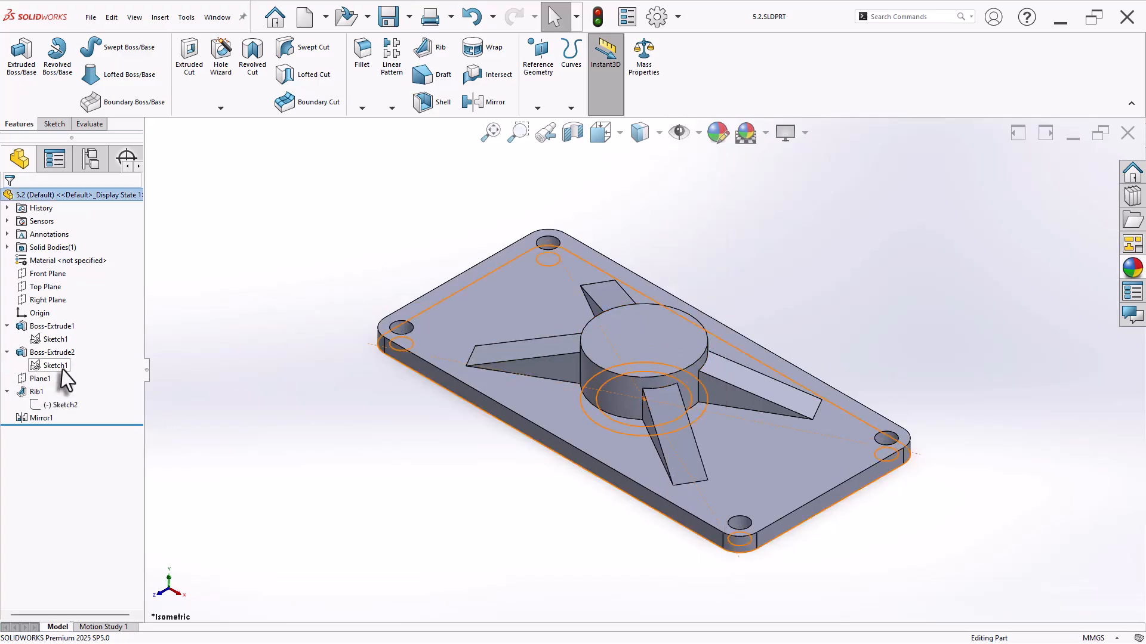
pyautogui.click(55, 365)
pyautogui.click(190, 59)
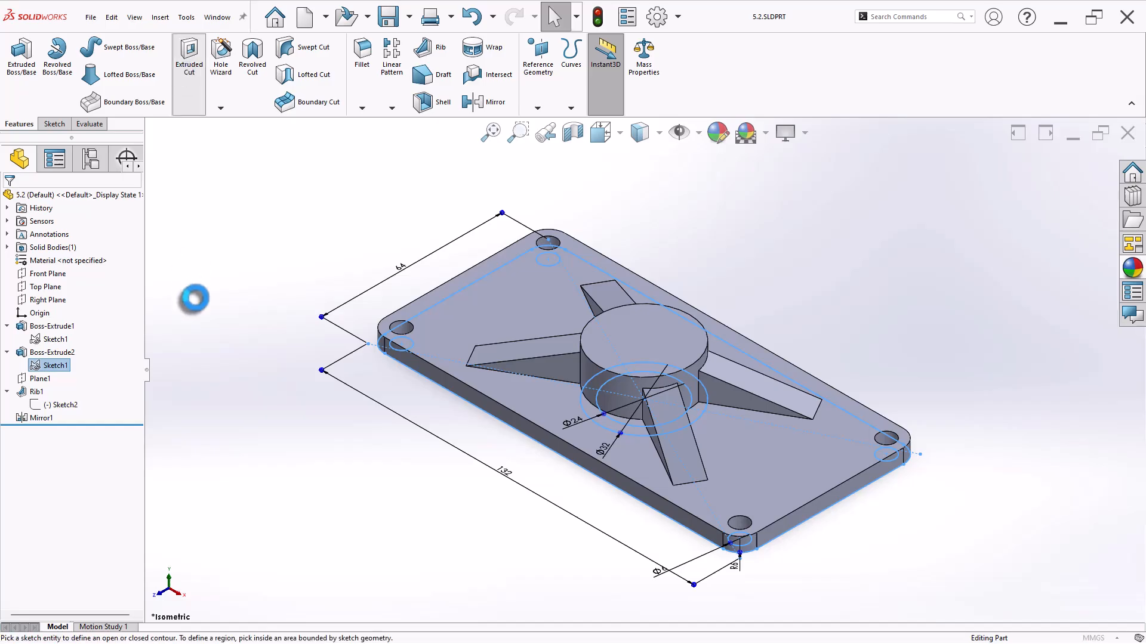
pyautogui.rightClick(105, 455)
pyautogui.click(138, 447)
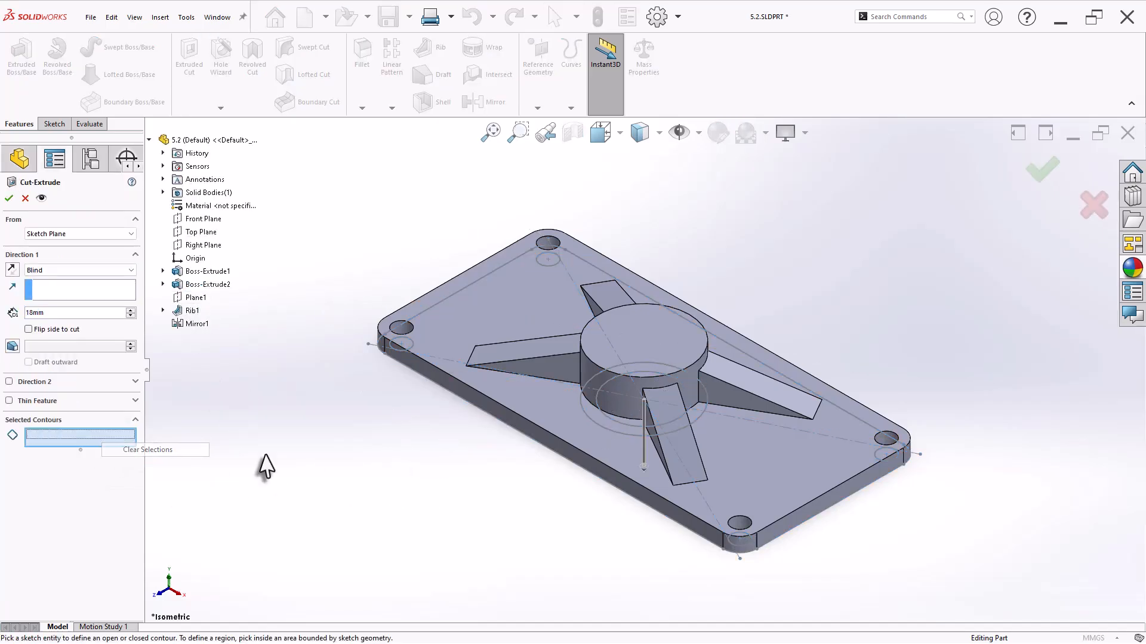
pyautogui.click(620, 428)
# Reverse the cut direction upward, set its end condition to Through All and create the cylinder's bore
pyautogui.moveTo(504, 448)
pyautogui.mouseDown(button='middle')
pyautogui.moveTo(396, 384)
pyautogui.moveTo(404, 302)
pyautogui.moveTo(375, 427)
pyautogui.mouseUp(button='middle')
pyautogui.click(12, 269)
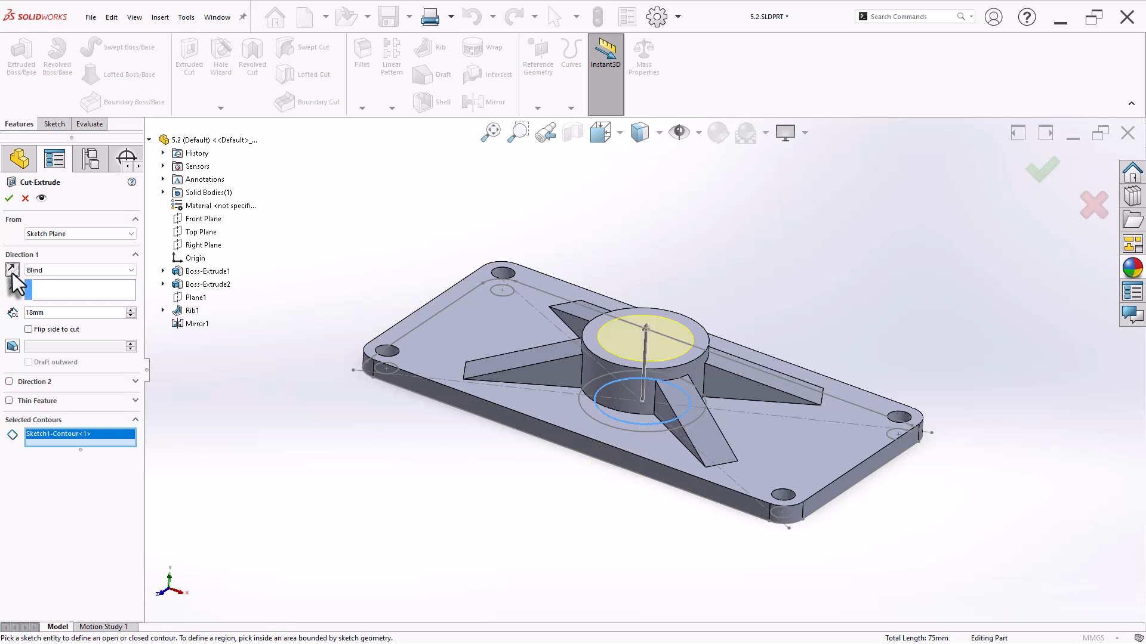
pyautogui.click(60, 267)
pyautogui.click(59, 289)
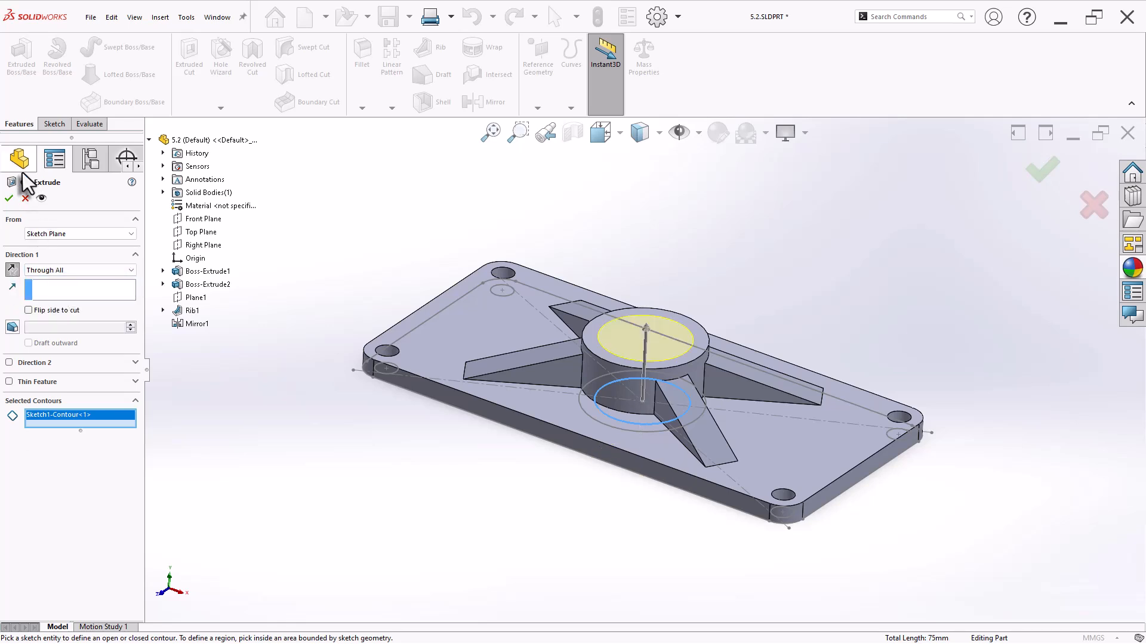
pyautogui.click(9, 198)
# Save the part in isometric view and check its volume in the mass properties
pyautogui.click(255, 410)
pyautogui.moveTo(255, 366); pyautogui.dragTo(256, 466, button='middle')
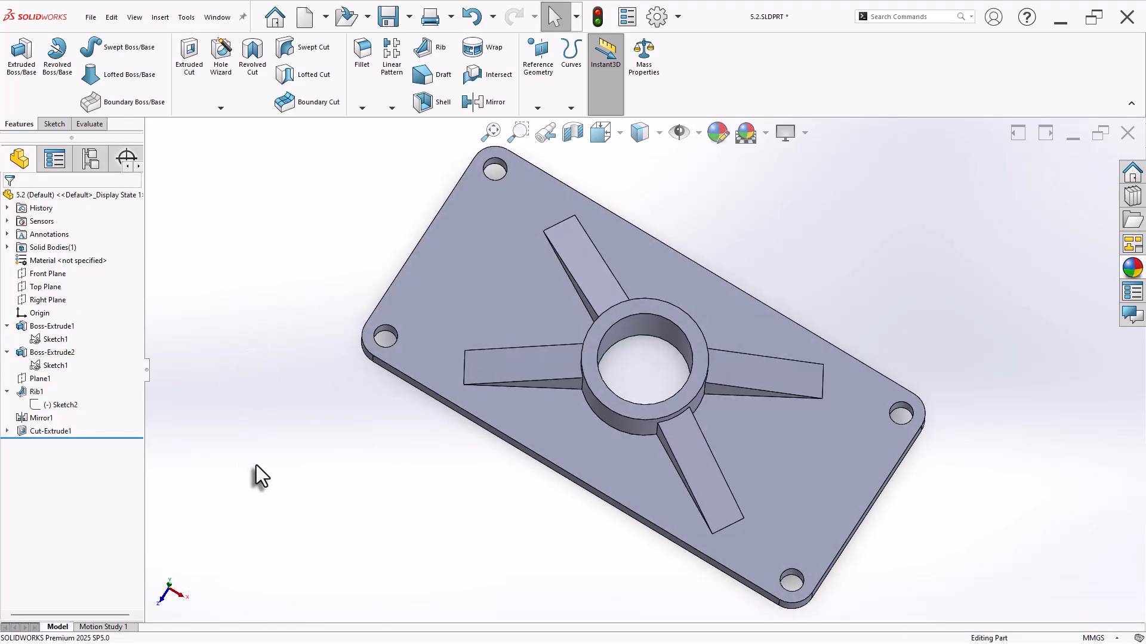
pyautogui.hotkey('ctrl', '7')
pyautogui.hotkey('ctrl', 's')
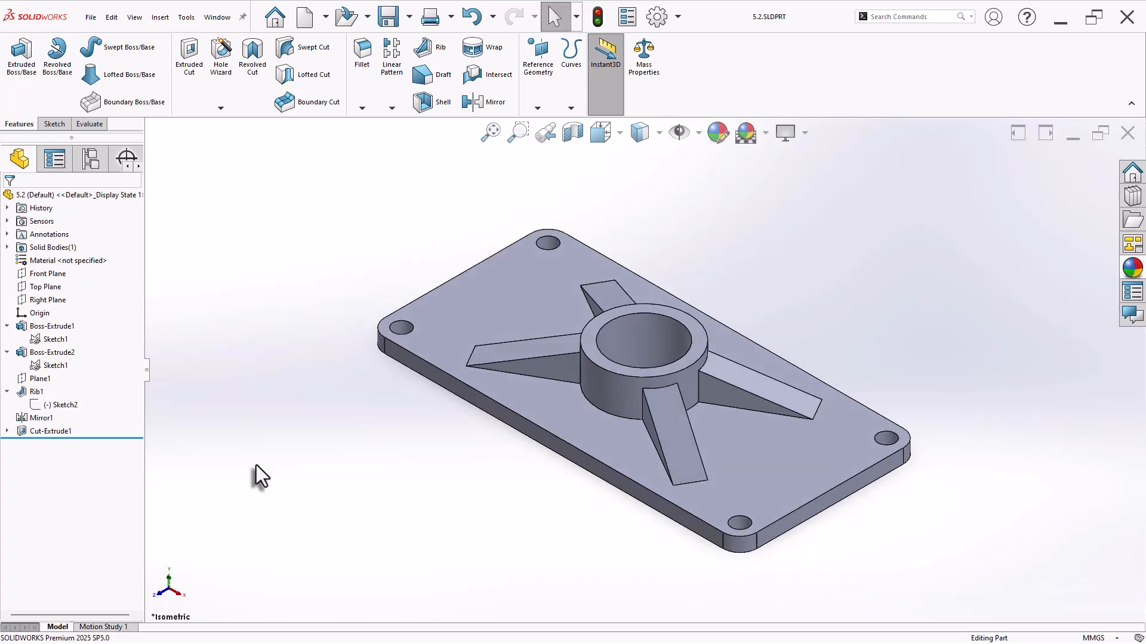
pyautogui.click(650, 75)
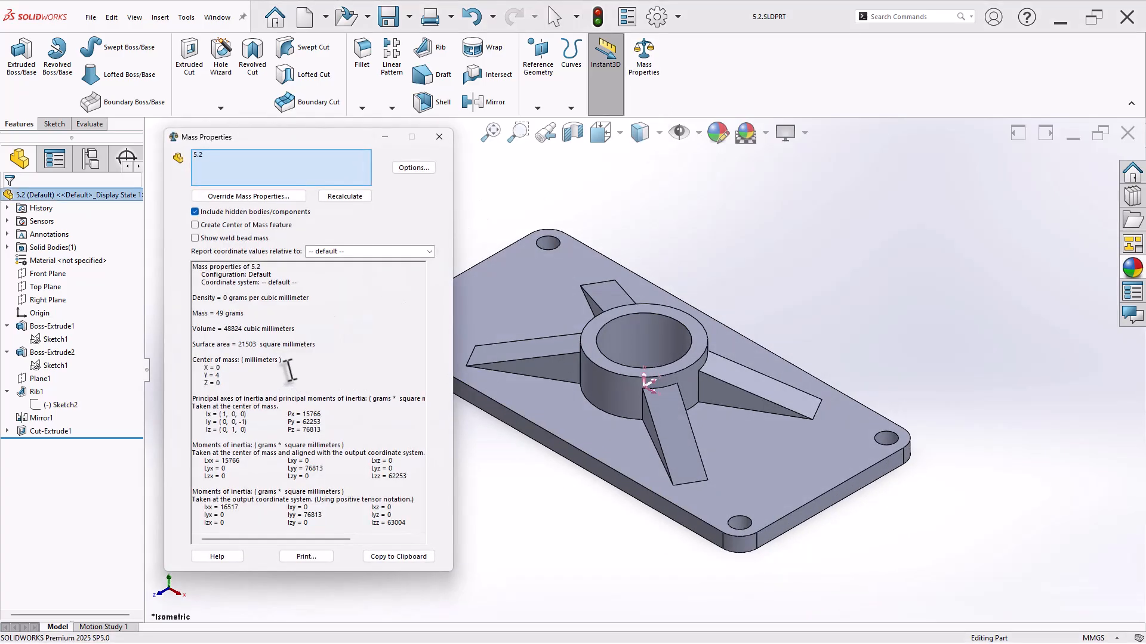
pyautogui.moveTo(236, 329); pyautogui.dragTo(225, 333)
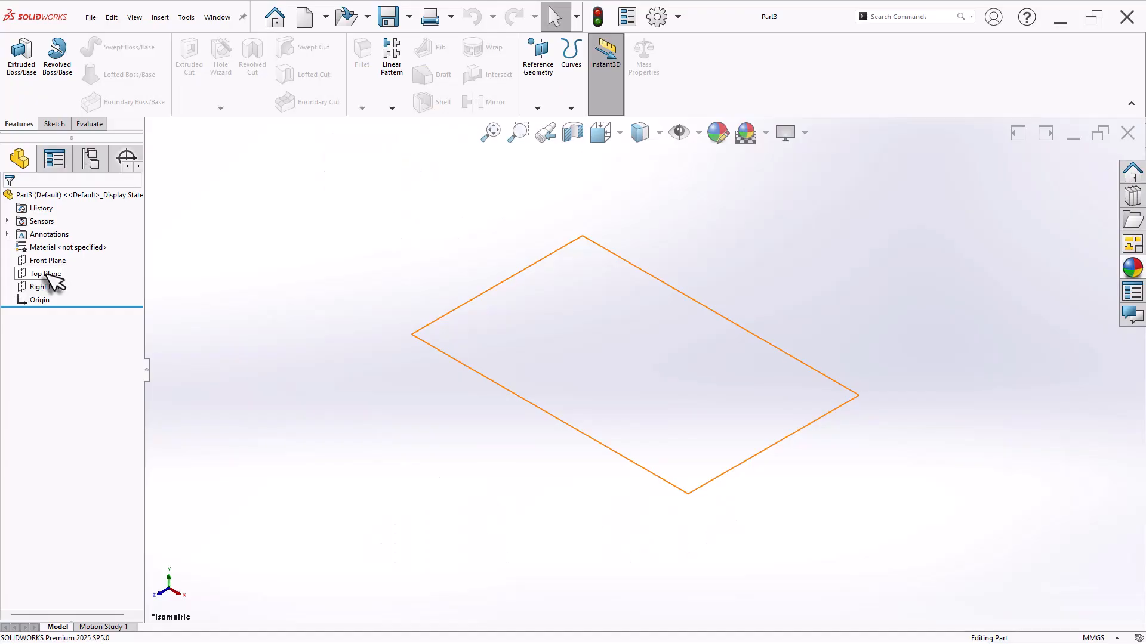
# Sketch a center rectangle on the Top Plane of the new part, centred on the origin, 88 mm wide and 62 mm high
pyautogui.click(43, 273)
pyautogui.click(53, 255)
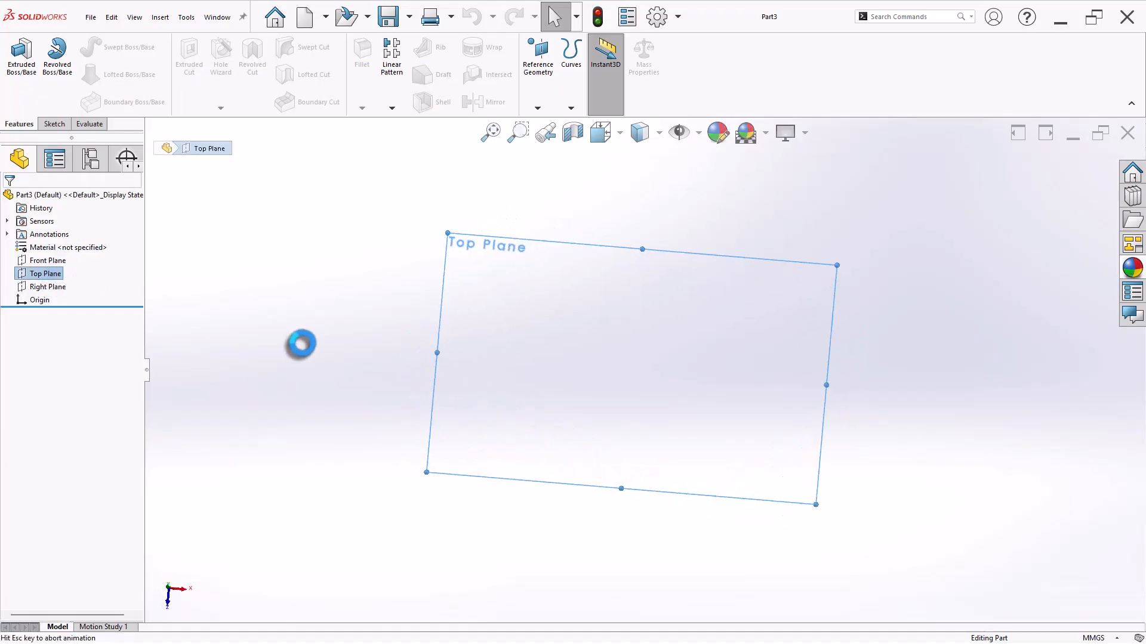
pyautogui.press('s')
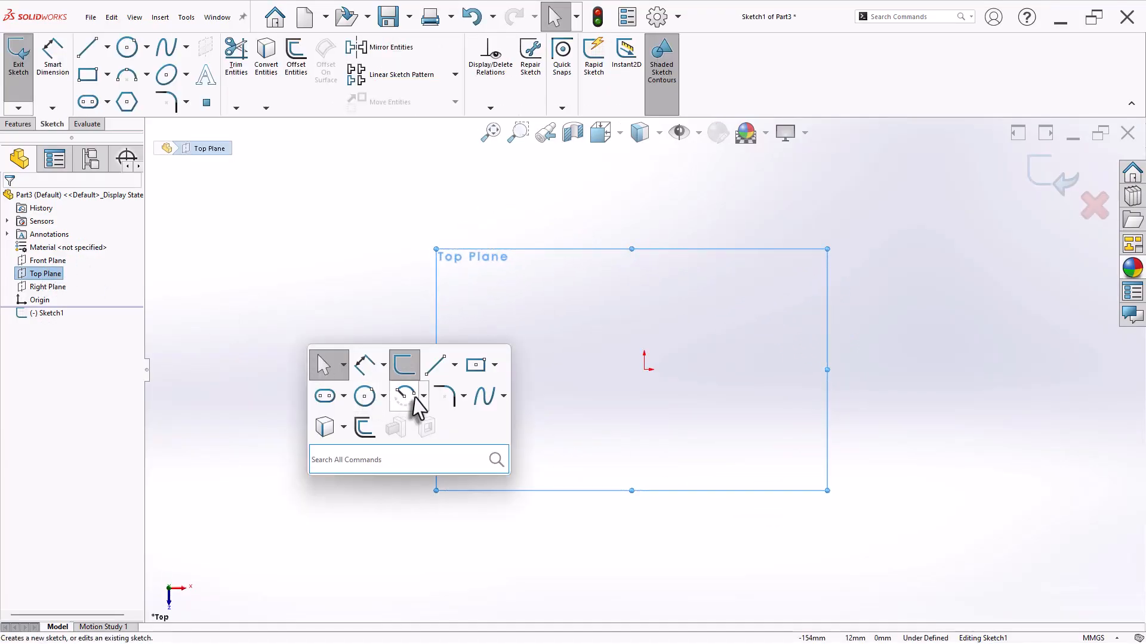
pyautogui.click(473, 367)
pyautogui.click(645, 369)
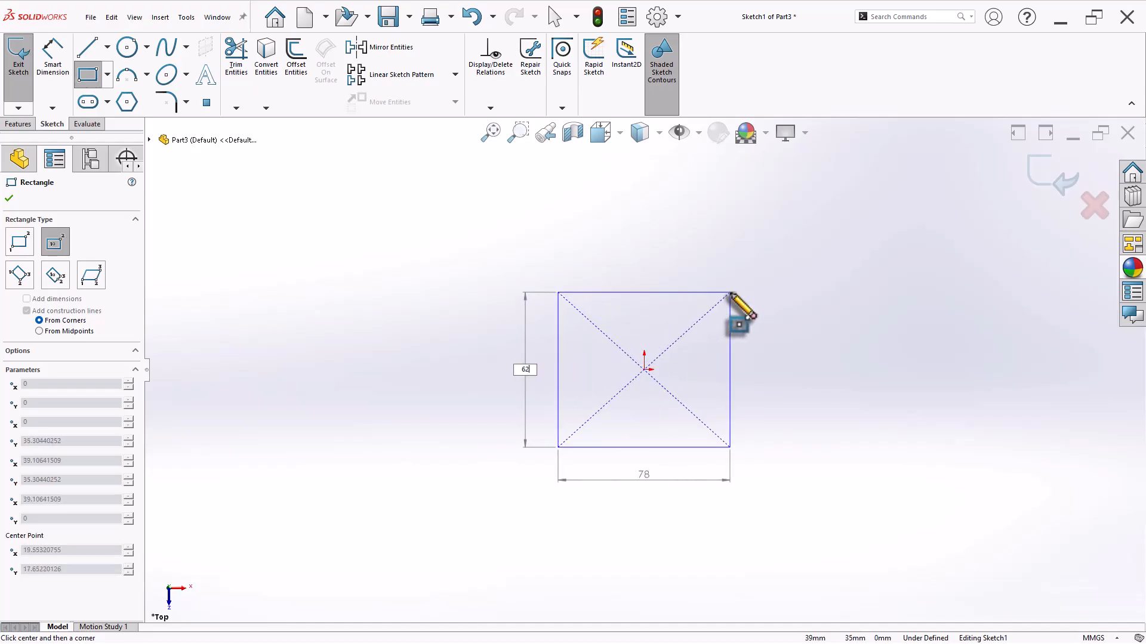
pyautogui.press('Tab')
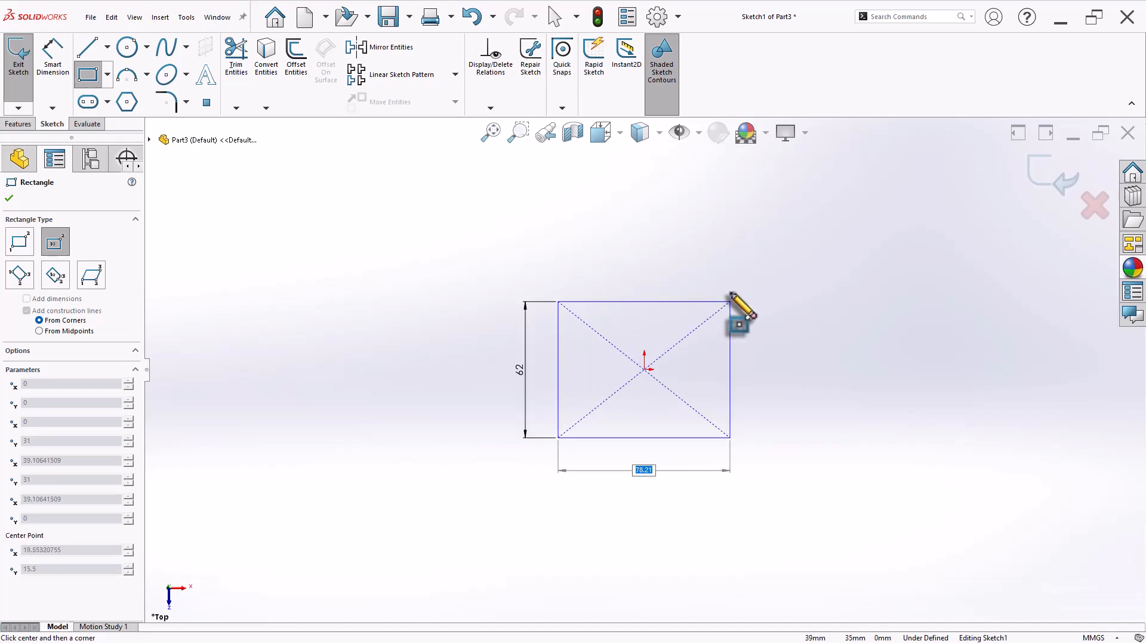
pyautogui.press('Return')
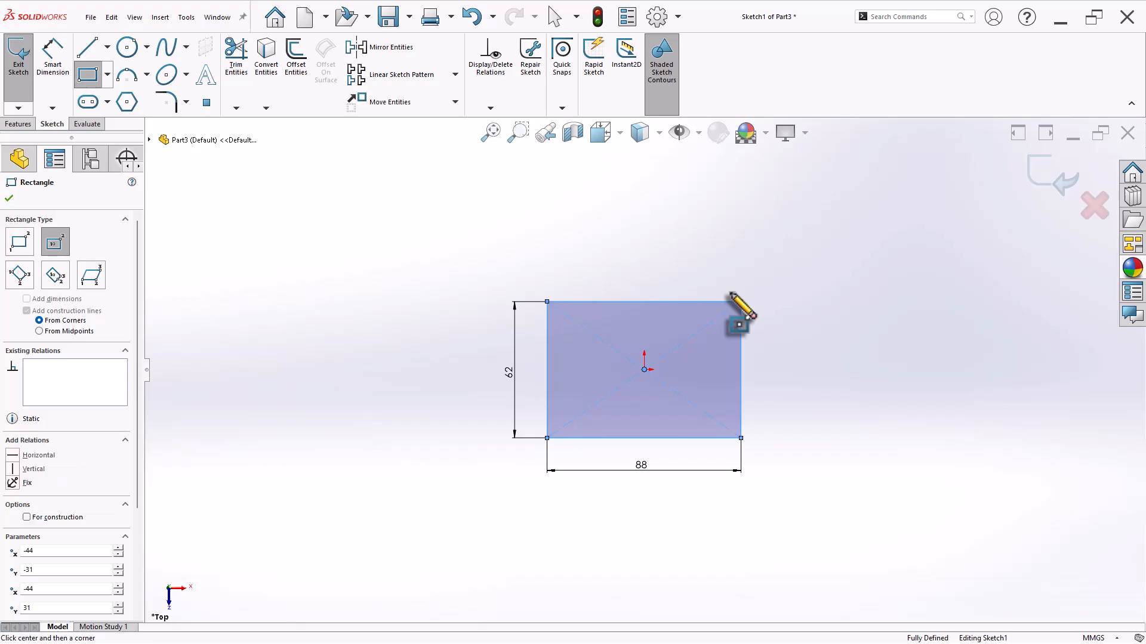
# Chamfer all four corners of the rectangle with an angle-distance sketch chamfer of 6 mm at 45°
pyautogui.scroll(-1, 825, 305)
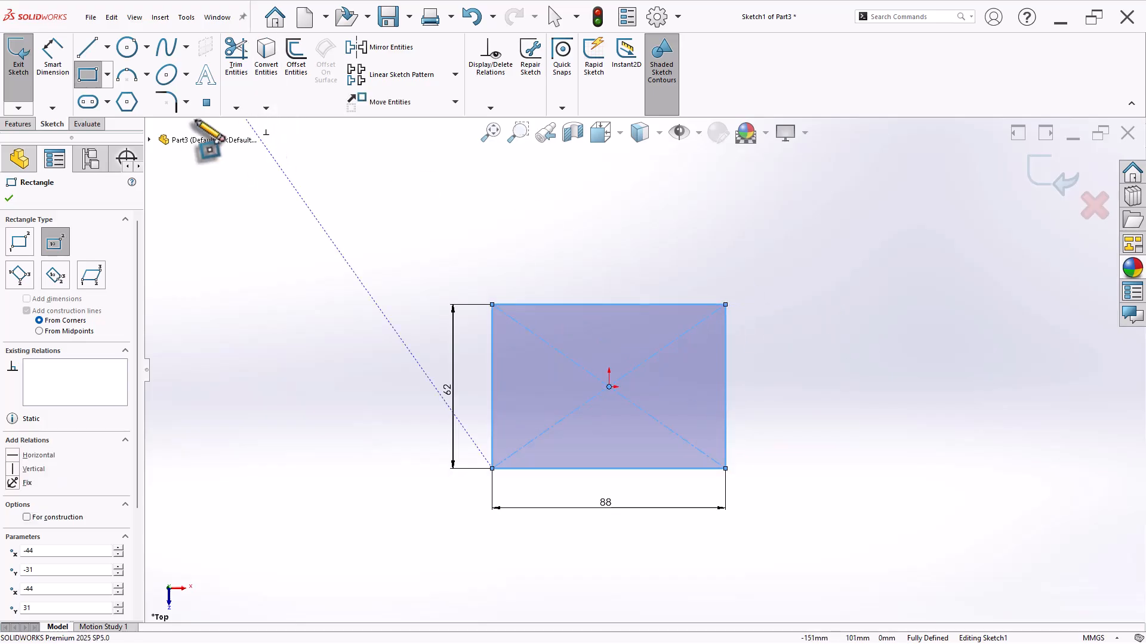
pyautogui.click(185, 102)
pyautogui.click(187, 138)
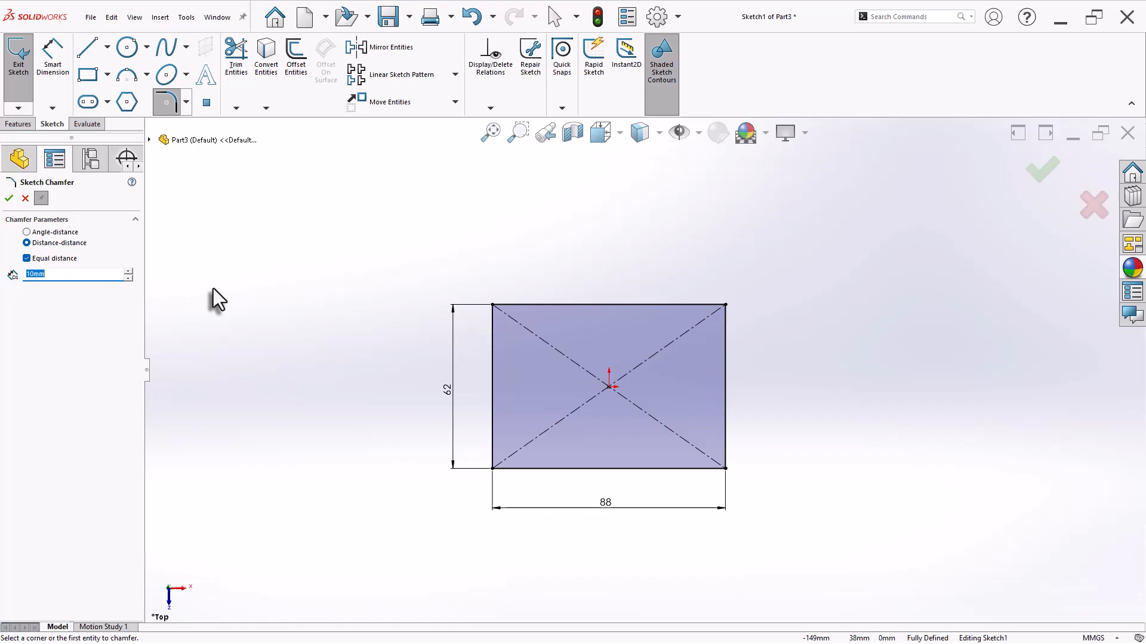
pyautogui.click(59, 232)
pyautogui.doubleClick(67, 273)
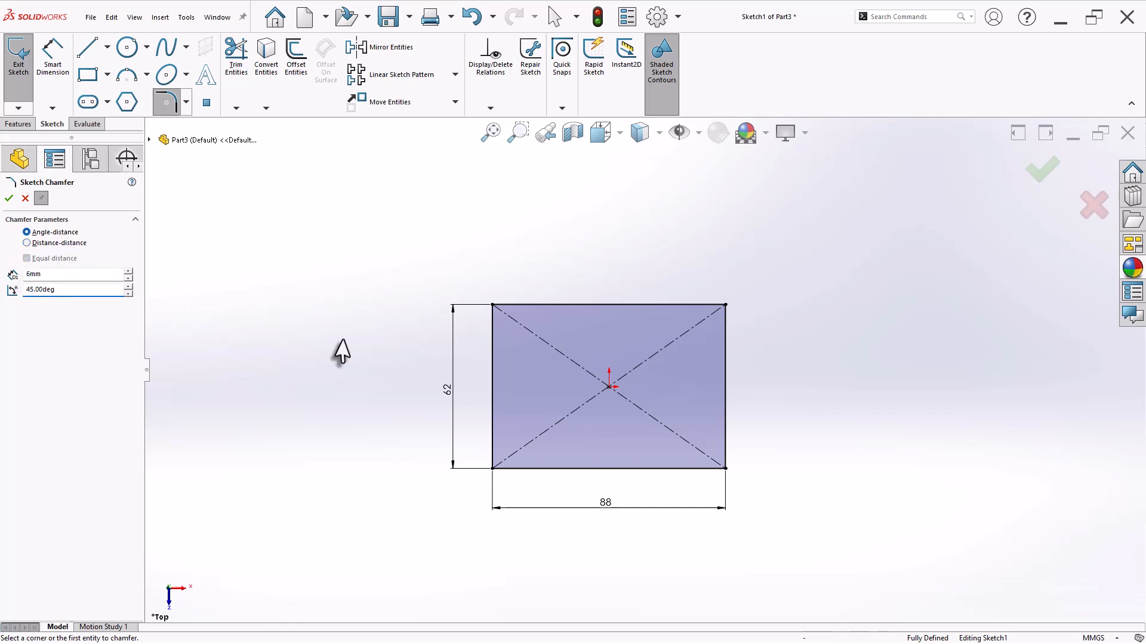
pyautogui.click(492, 305)
pyautogui.click(725, 305)
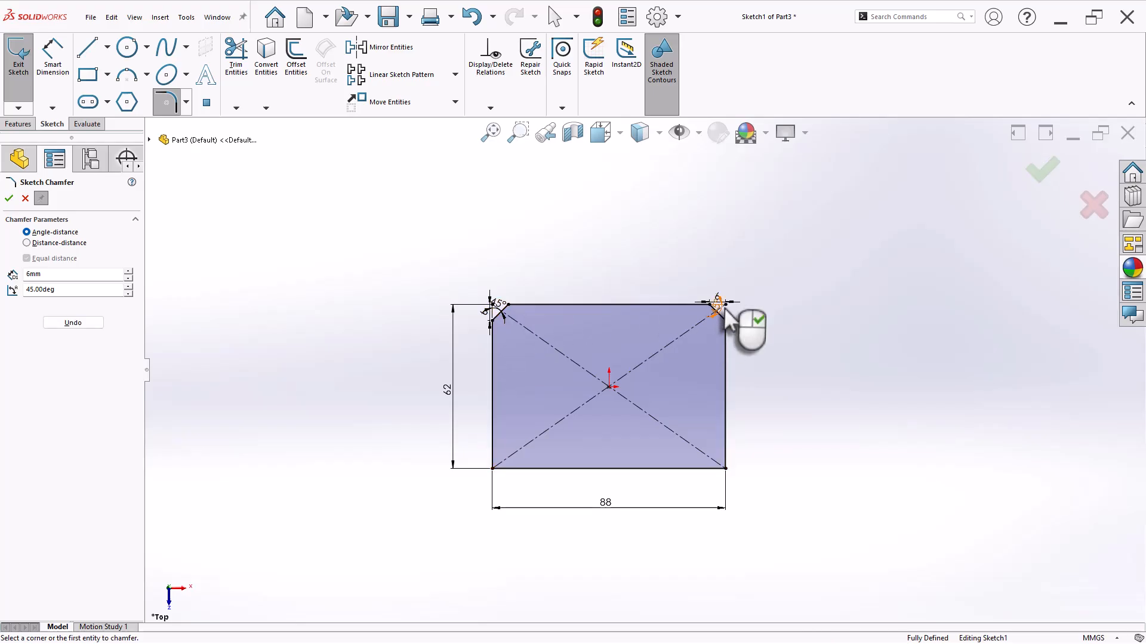
pyautogui.click(726, 469)
pyautogui.click(492, 468)
pyautogui.press('Return')
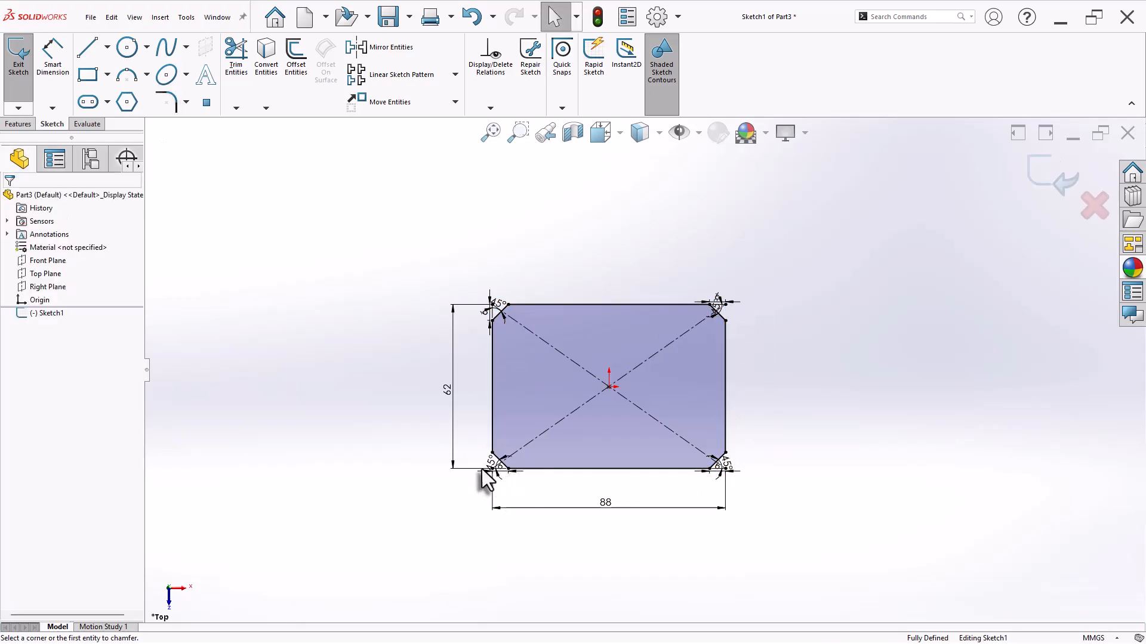
# Sketch a dimensioned vertical straight slot near the rectangle's left edge, 41 mm between arc centers and 6 mm wide
pyautogui.scroll(-3, 699, 407)
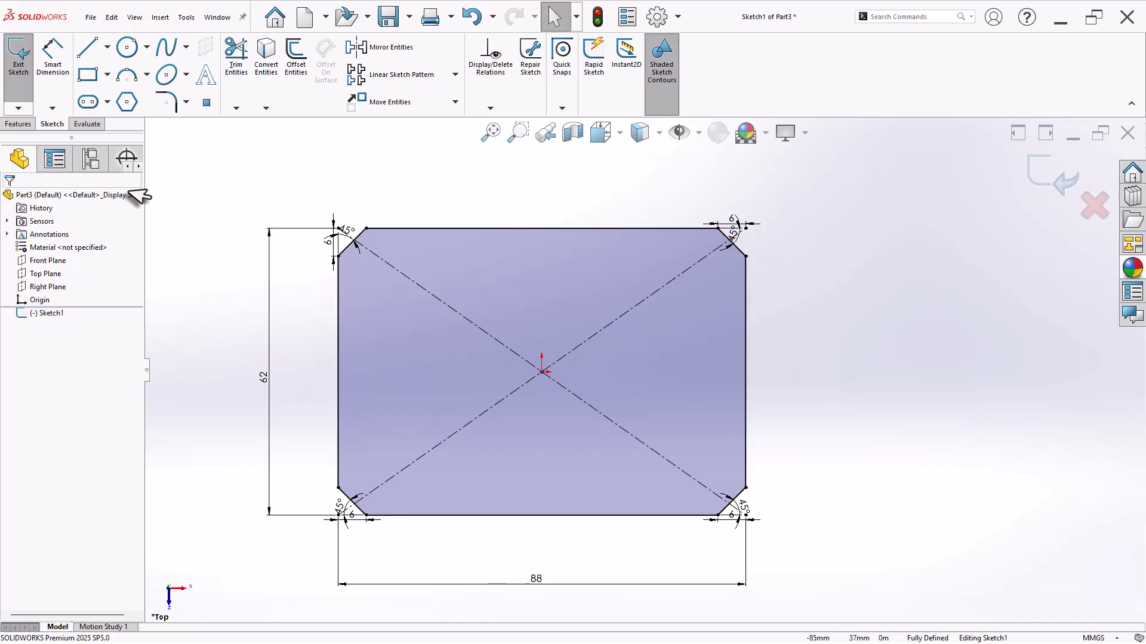
pyautogui.click(88, 102)
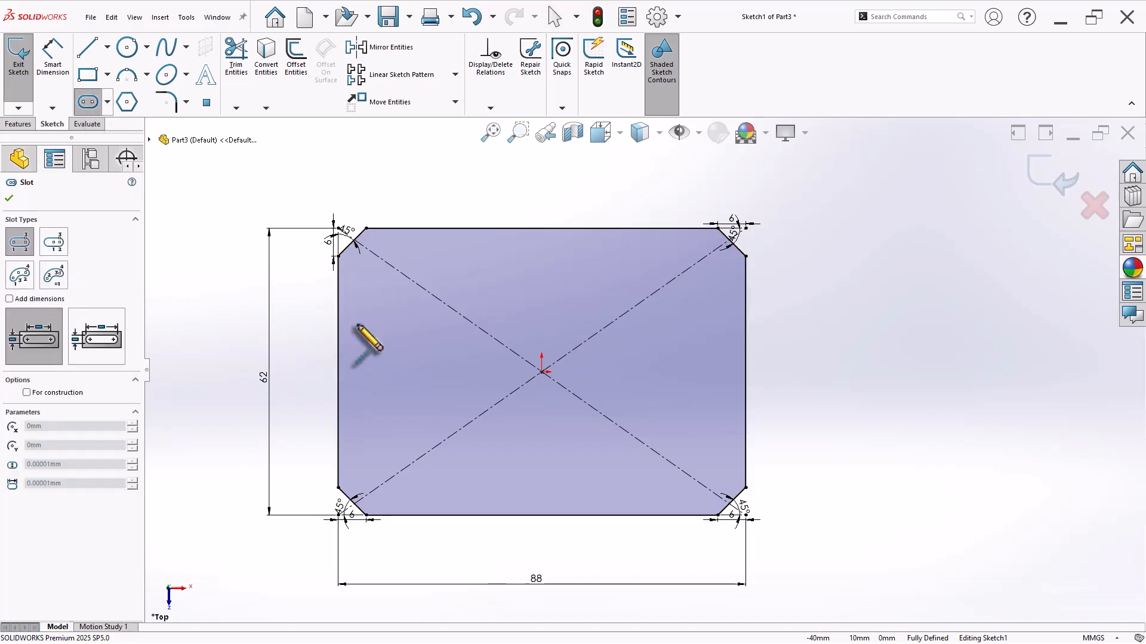
pyautogui.click(24, 300)
pyautogui.click(383, 309)
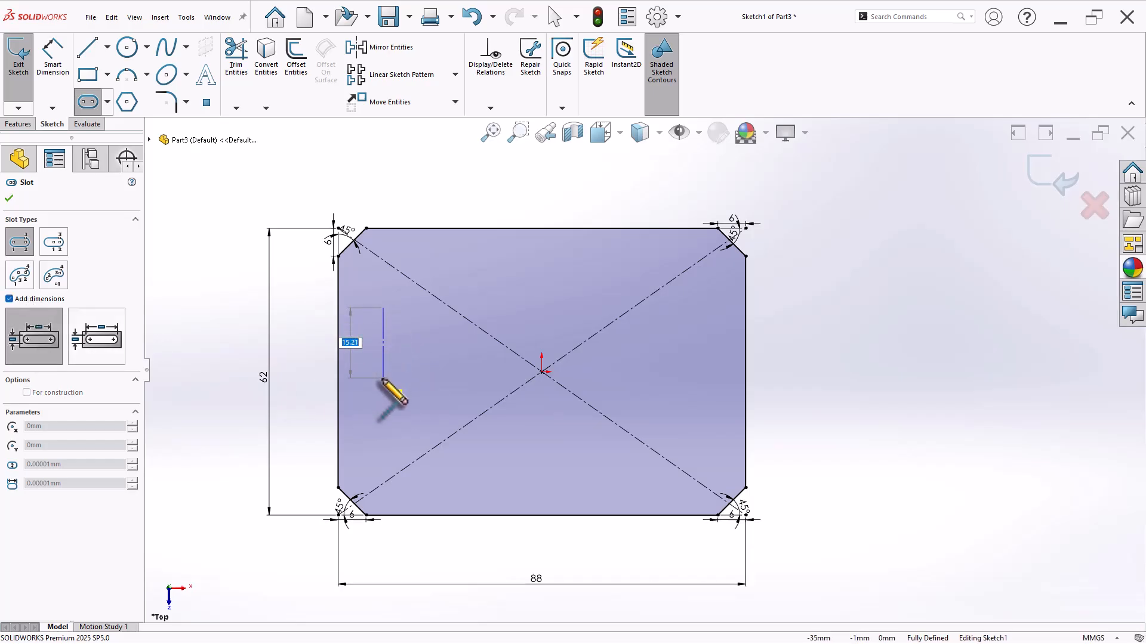
pyautogui.press('Return')
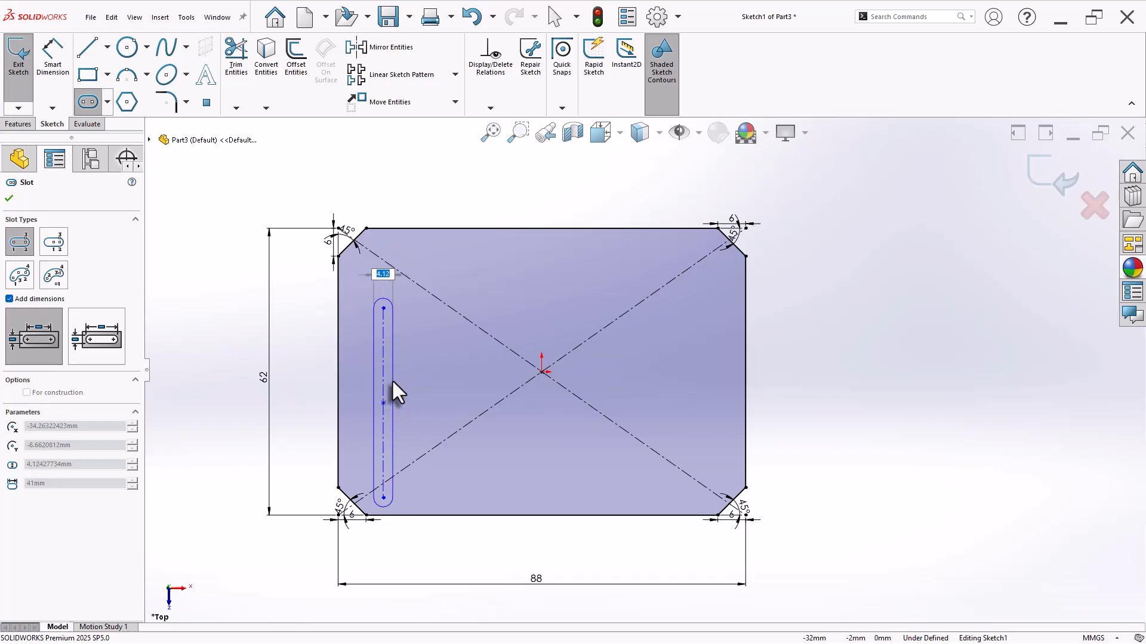
pyautogui.write('6')
pyautogui.press('Return')
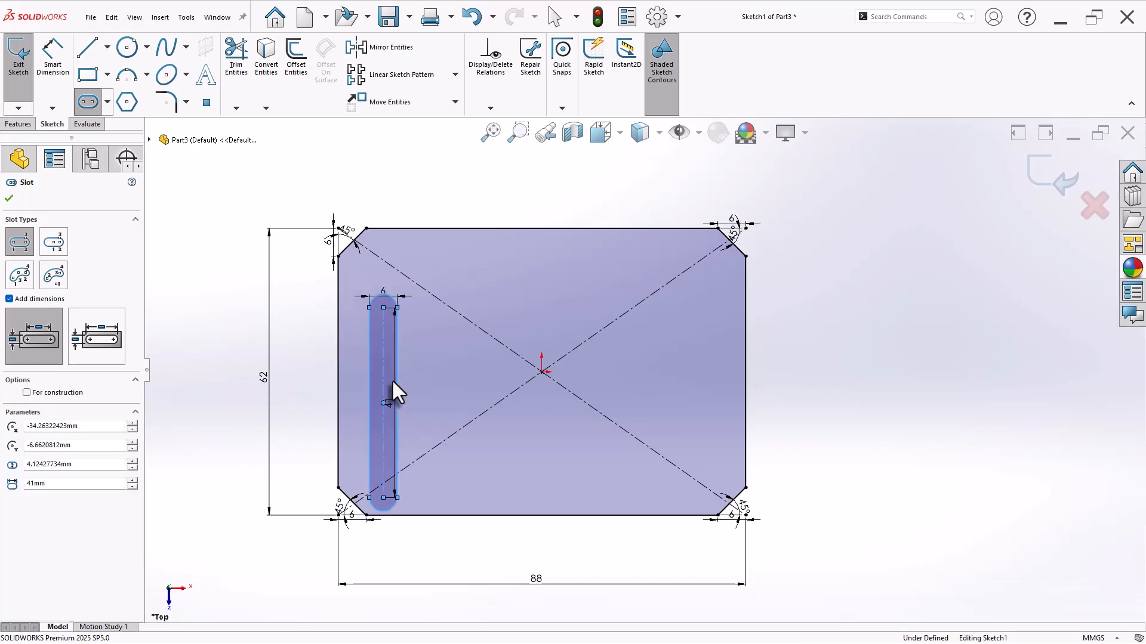
pyautogui.press('Escape')
# Dimension the distance from the rectangle's left edge to the slot's near side as 8 mm
pyautogui.press('d')
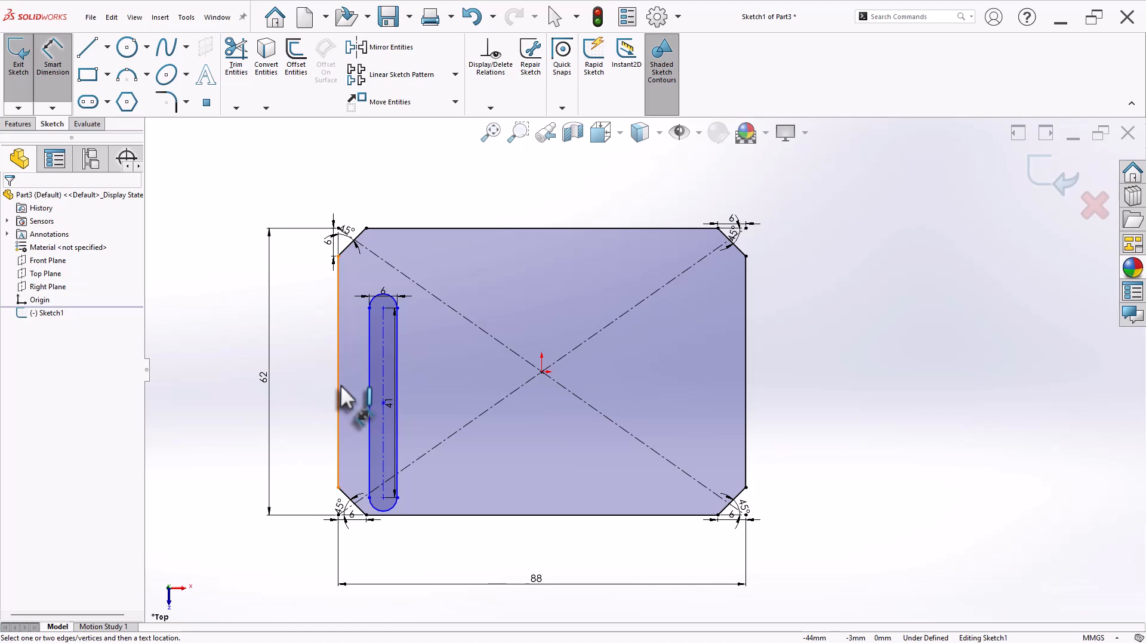
pyautogui.click(339, 388)
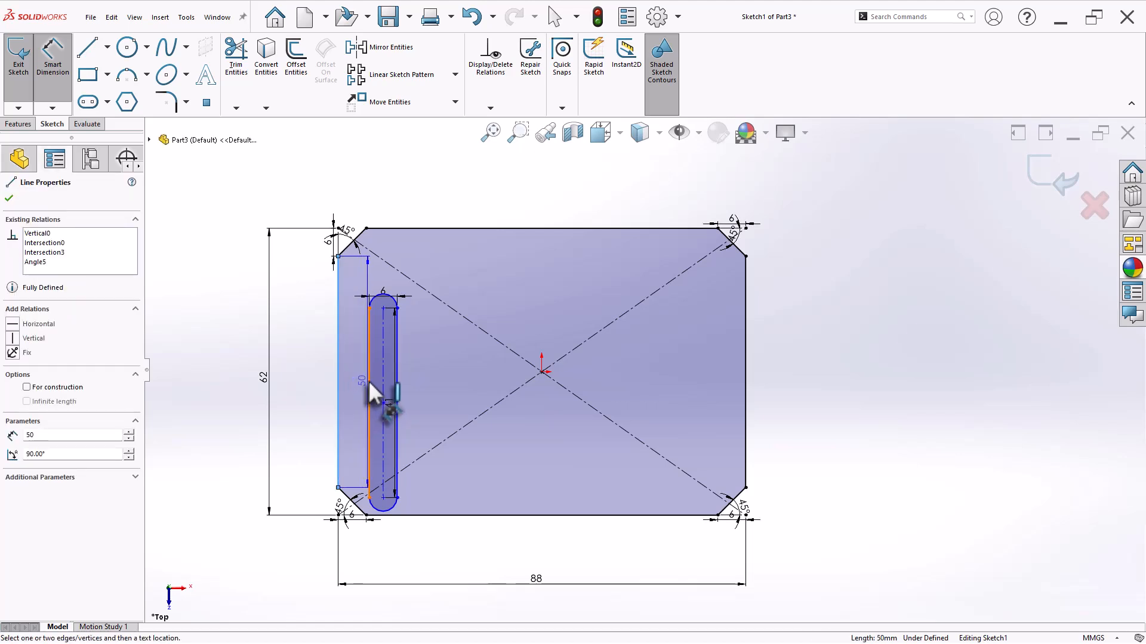
pyautogui.click(369, 381)
pyautogui.click(360, 350)
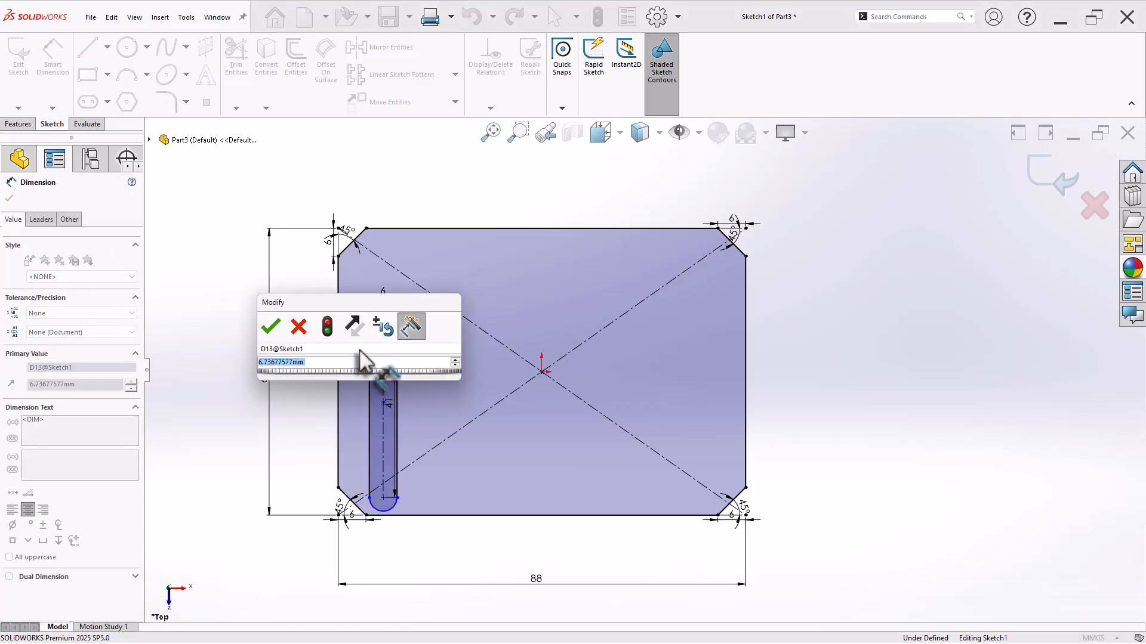
pyautogui.write('8')
pyautogui.press('Return')
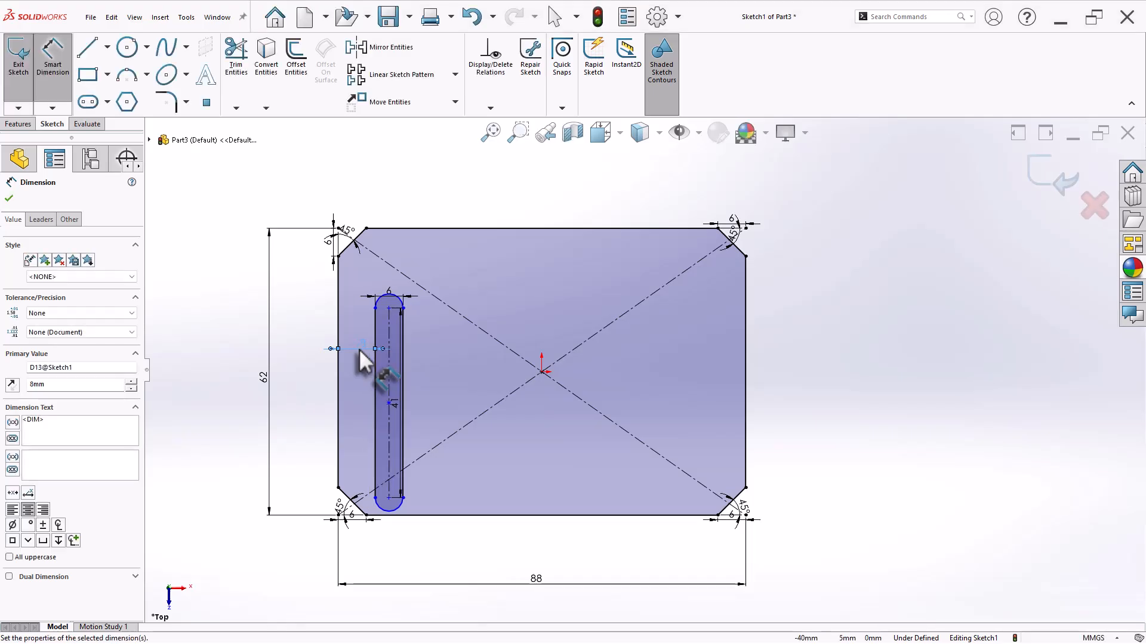
# Dimension the height of the slot's lower arc center above the rectangle's bottom edge as 10.5 mm
pyautogui.click(389, 498)
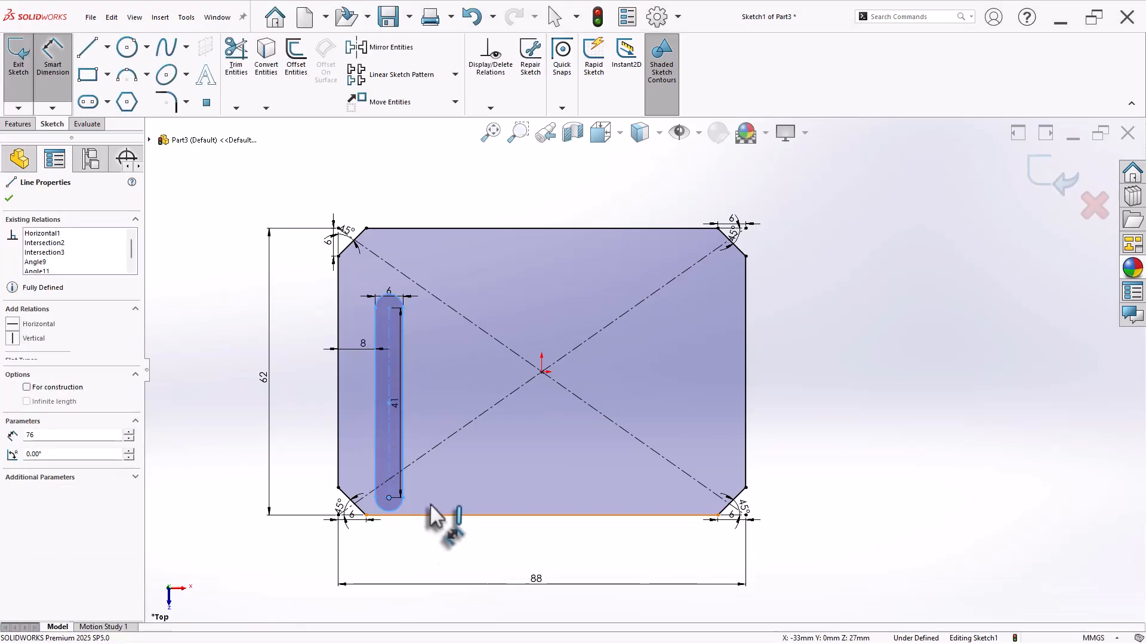
pyautogui.click(435, 514)
pyautogui.click(435, 503)
pyautogui.write('10.50')
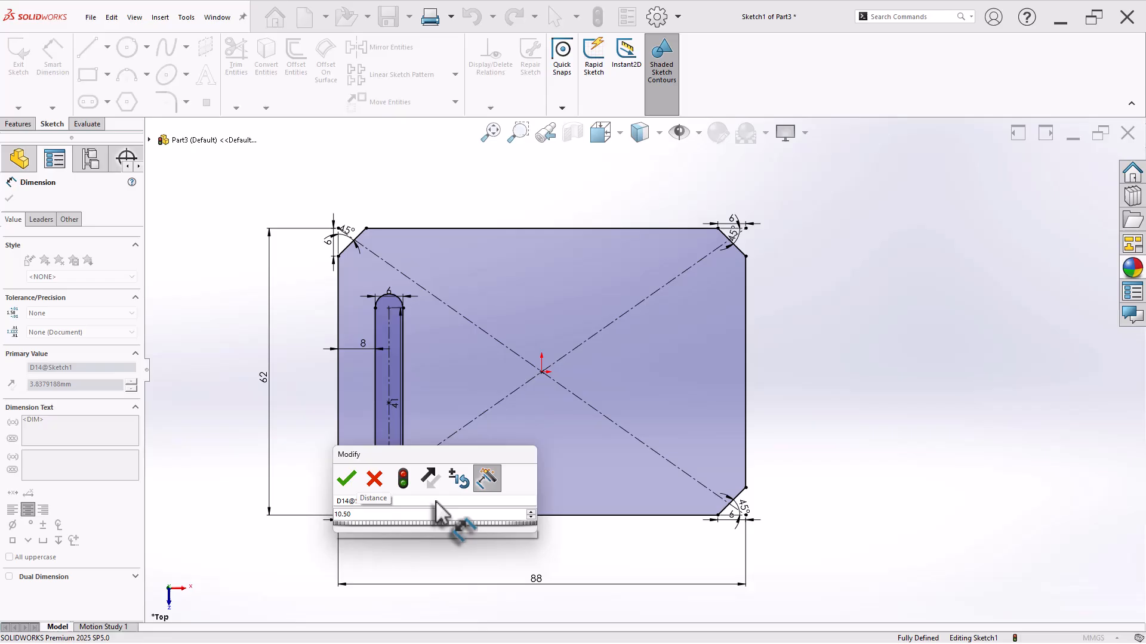
pyautogui.press('Return')
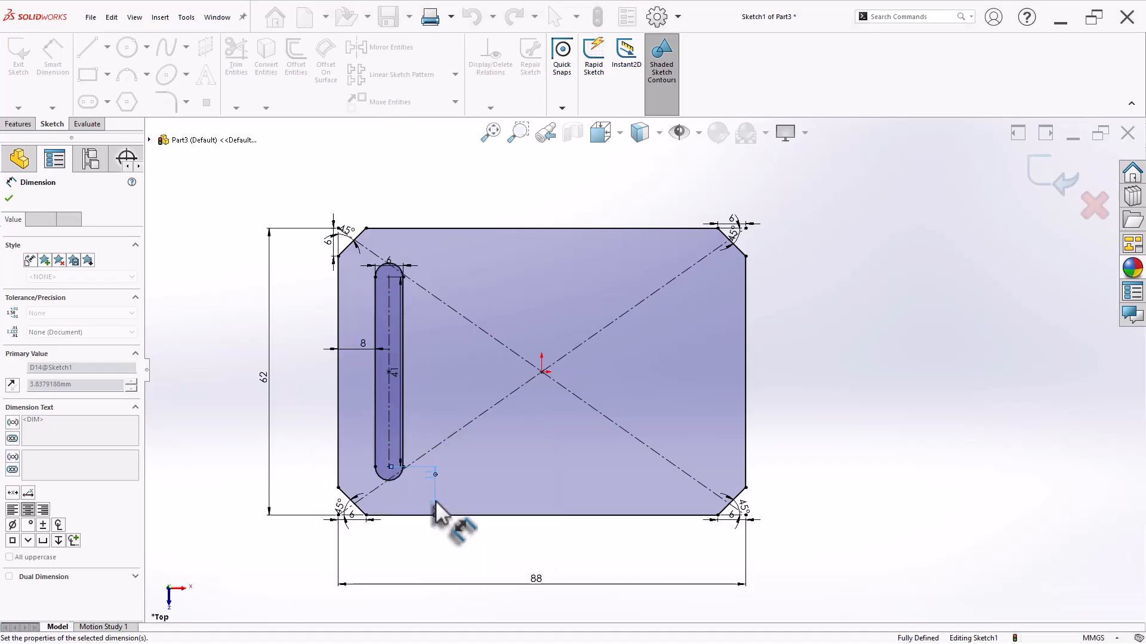
pyautogui.press('Escape')
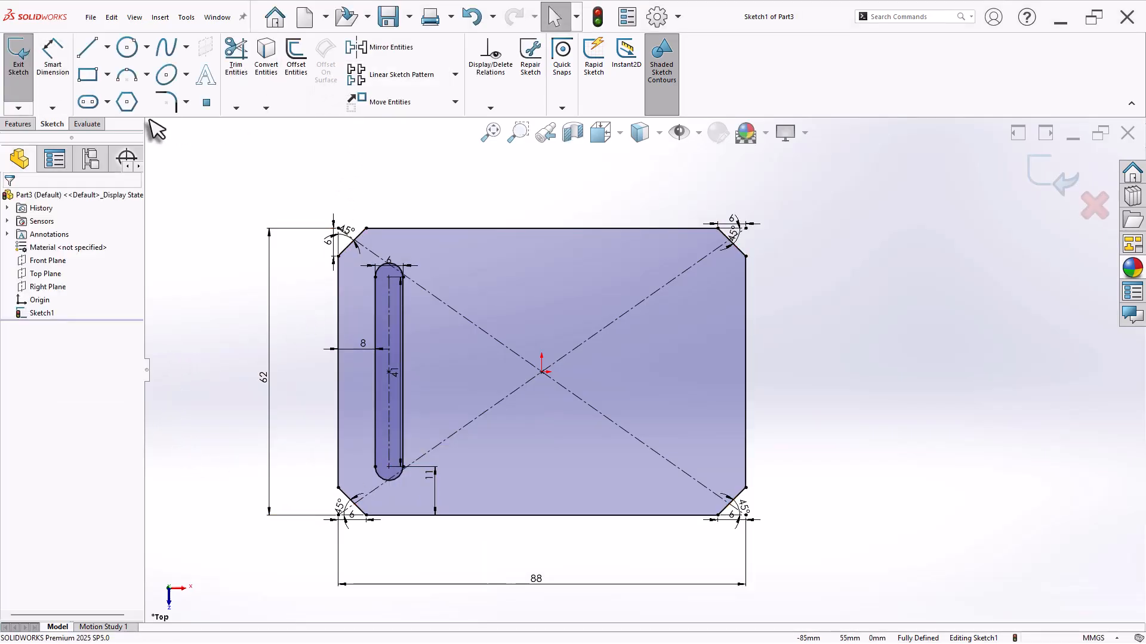
# Draw a vertical construction centerline about 10.5 mm long upward from the origin
pyautogui.click(108, 48)
pyautogui.click(116, 84)
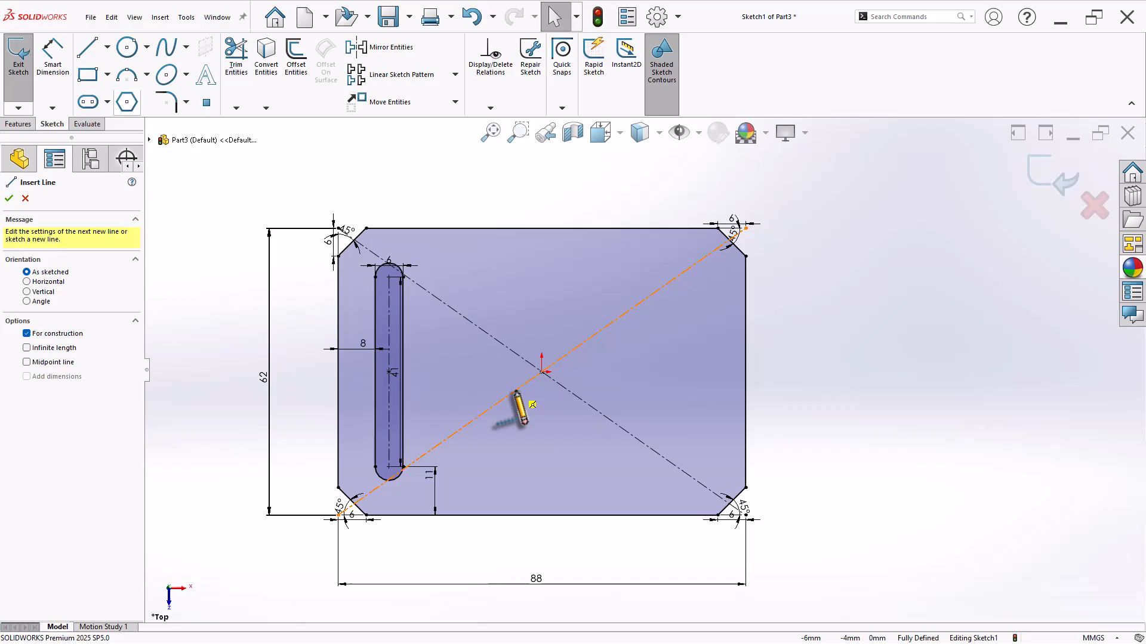
pyautogui.click(542, 371)
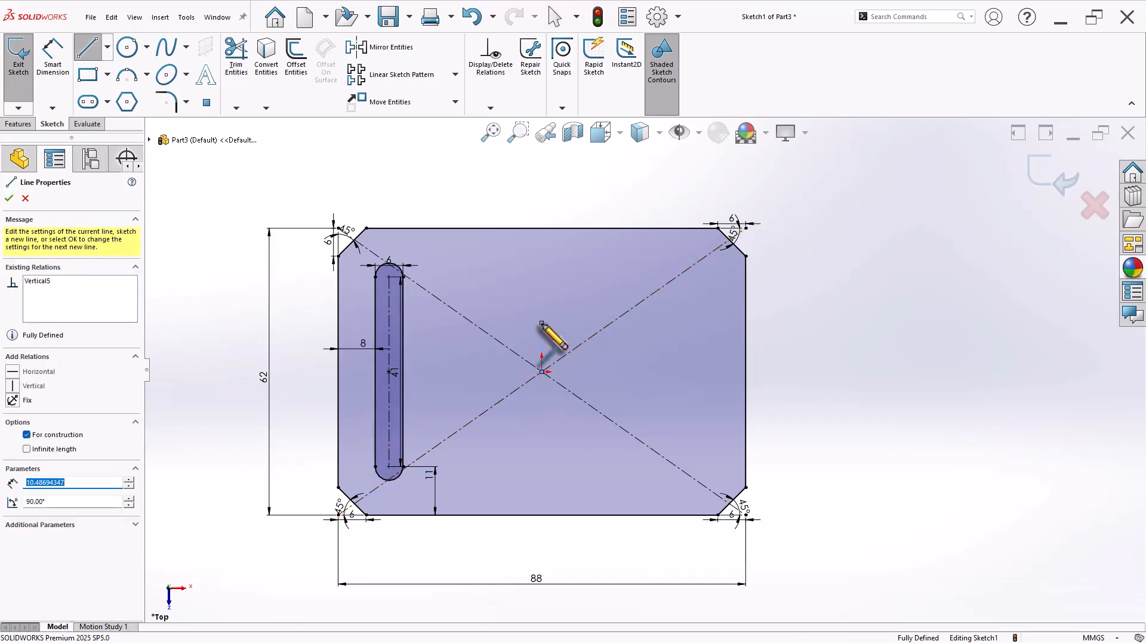
pyautogui.click(541, 323)
pyautogui.press('Escape')
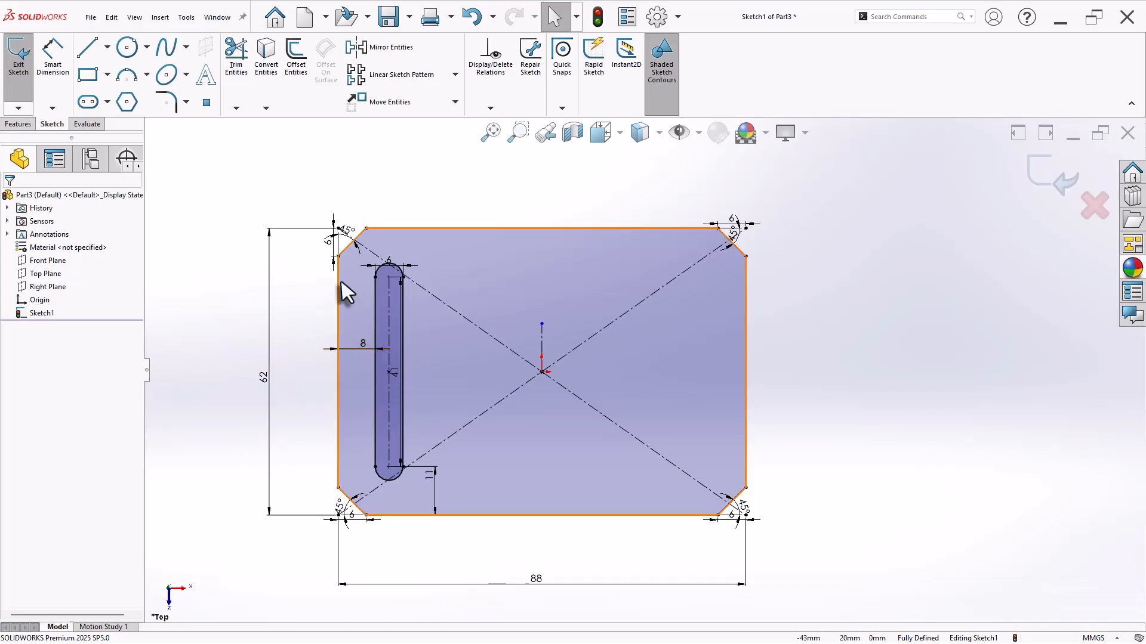
# Mirror the slot about the vertical centerline, keeping the original, to place a matching slot near the plate's right edge
pyautogui.moveTo(313, 256); pyautogui.dragTo(418, 494)
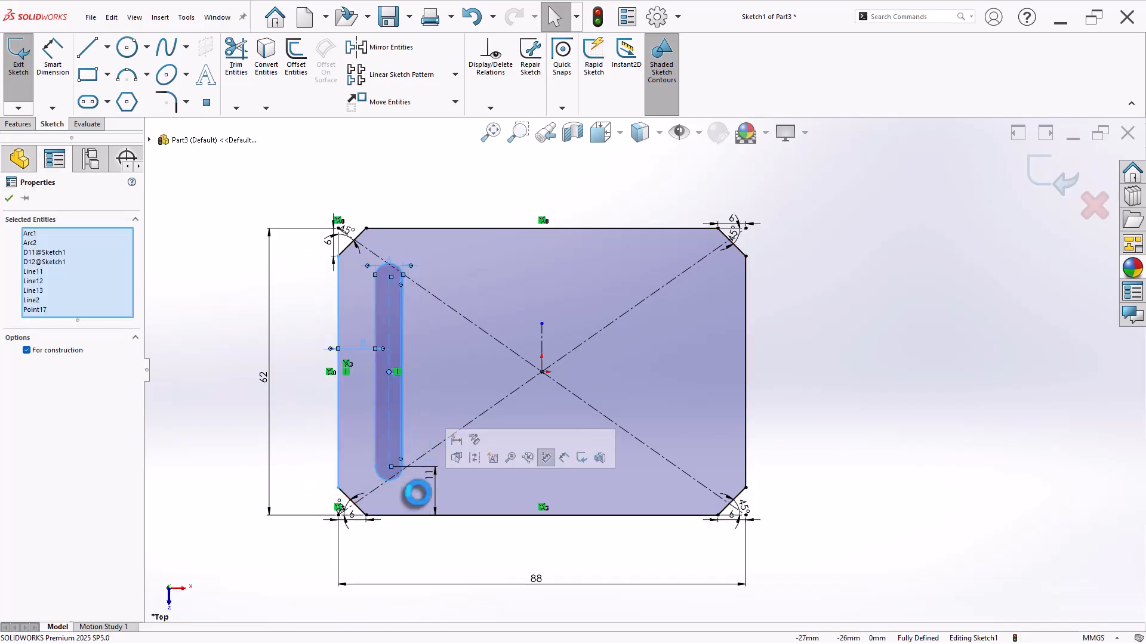
pyautogui.keyDown('ctrl'); pyautogui.click(339, 443); pyautogui.keyUp('ctrl')
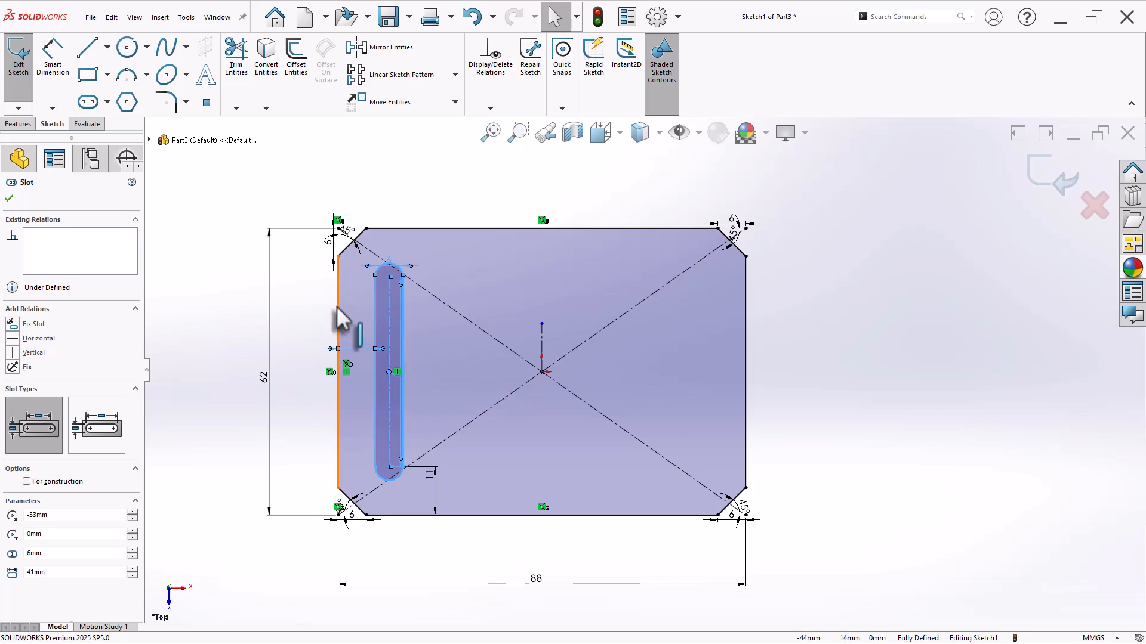
pyautogui.click(390, 47)
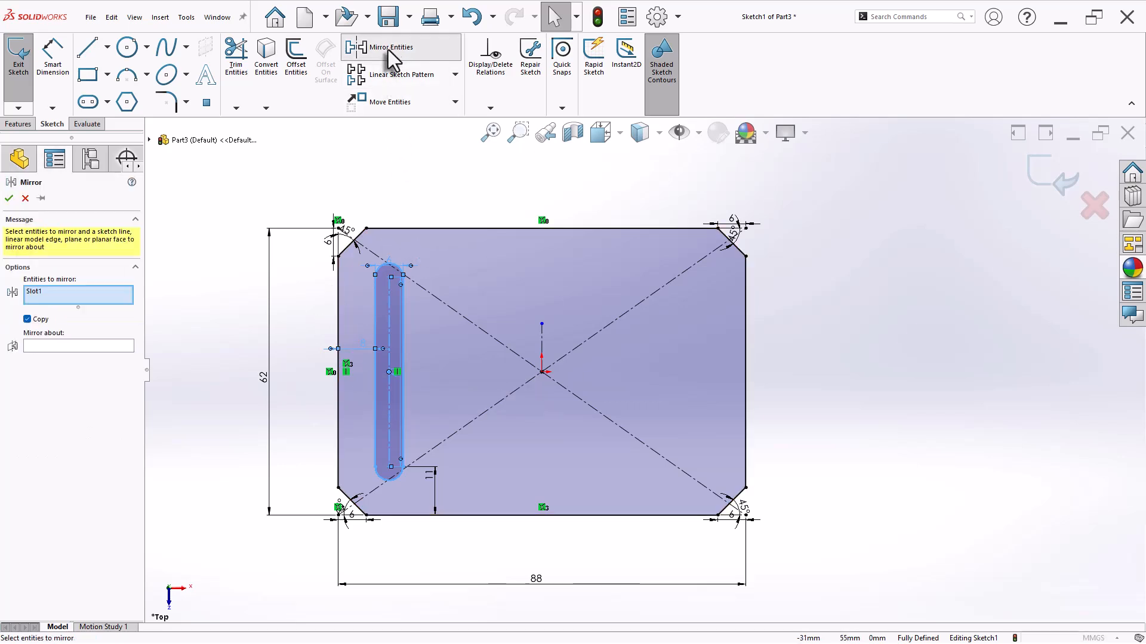
pyautogui.click(28, 347)
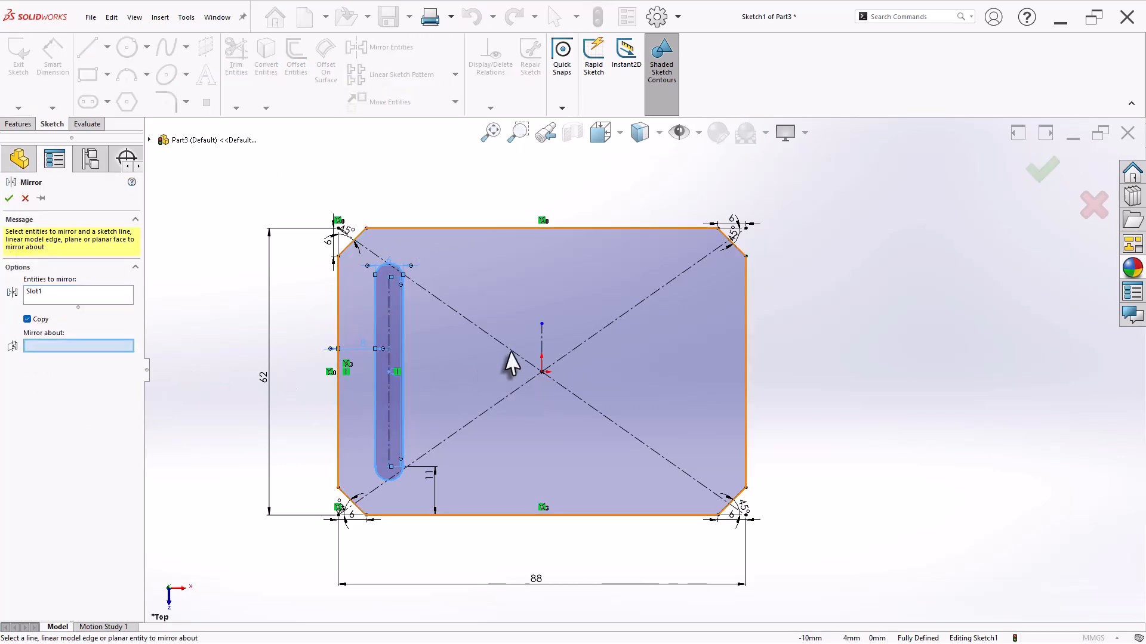
pyautogui.click(542, 346)
pyautogui.rightClick(543, 352)
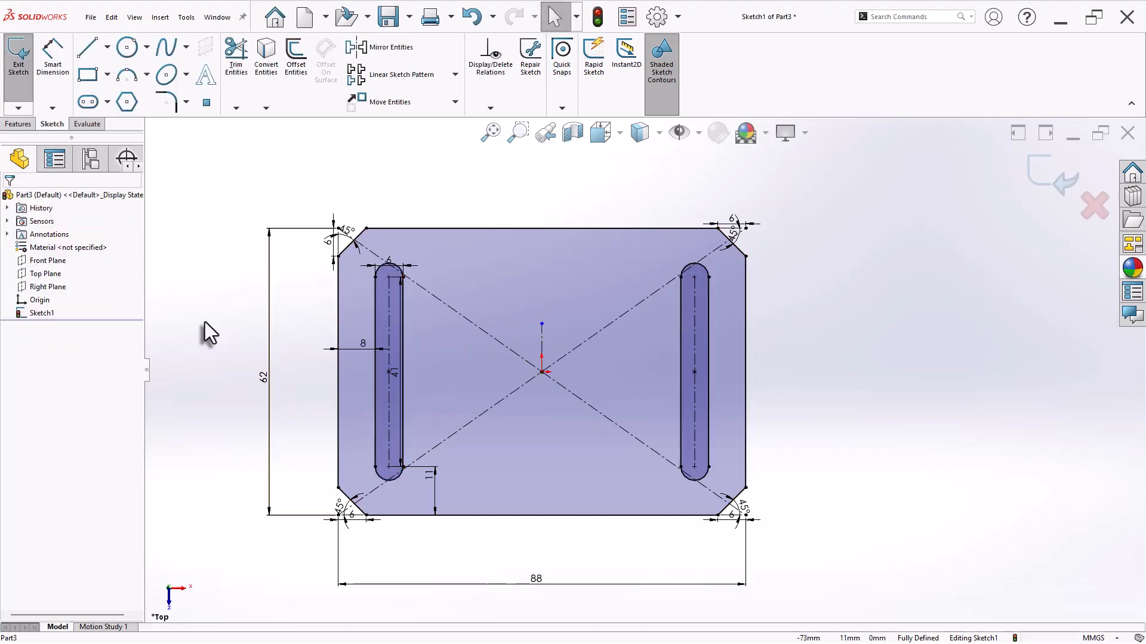
# Extrude the slotted plate sketch as a blind boss from the sketch plane
pyautogui.press('s')
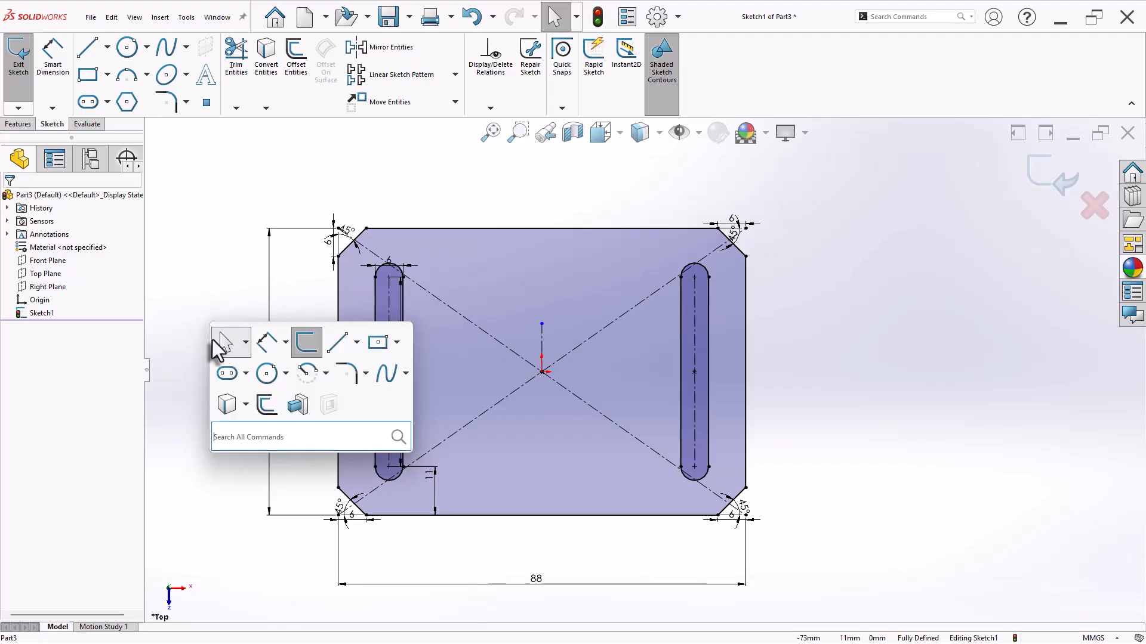
pyautogui.click(272, 394)
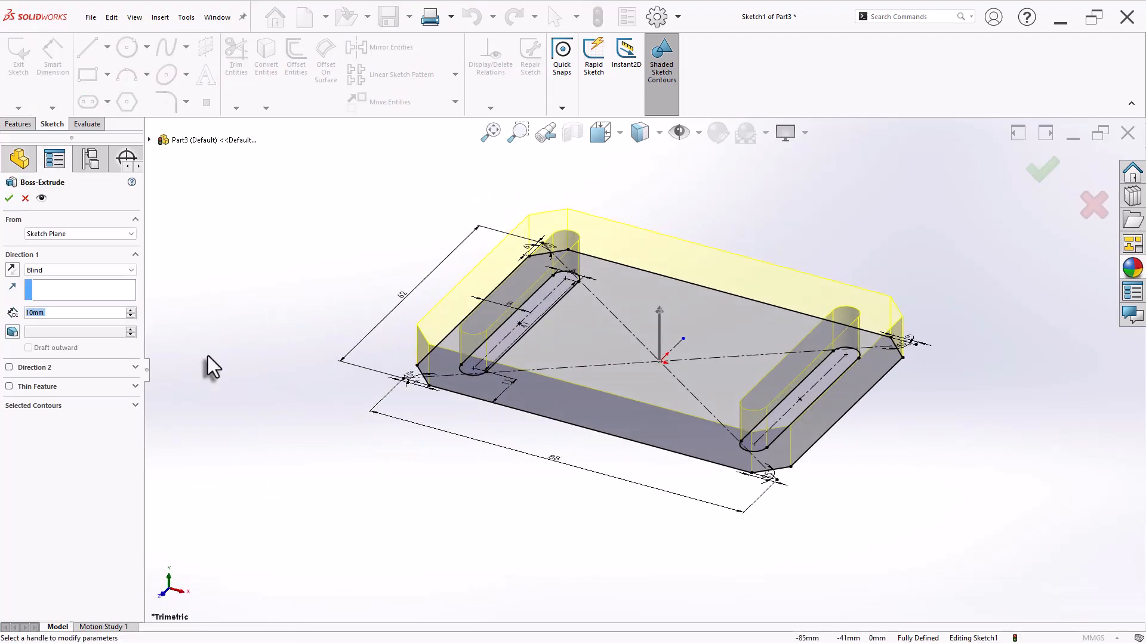
pyautogui.press('Return')
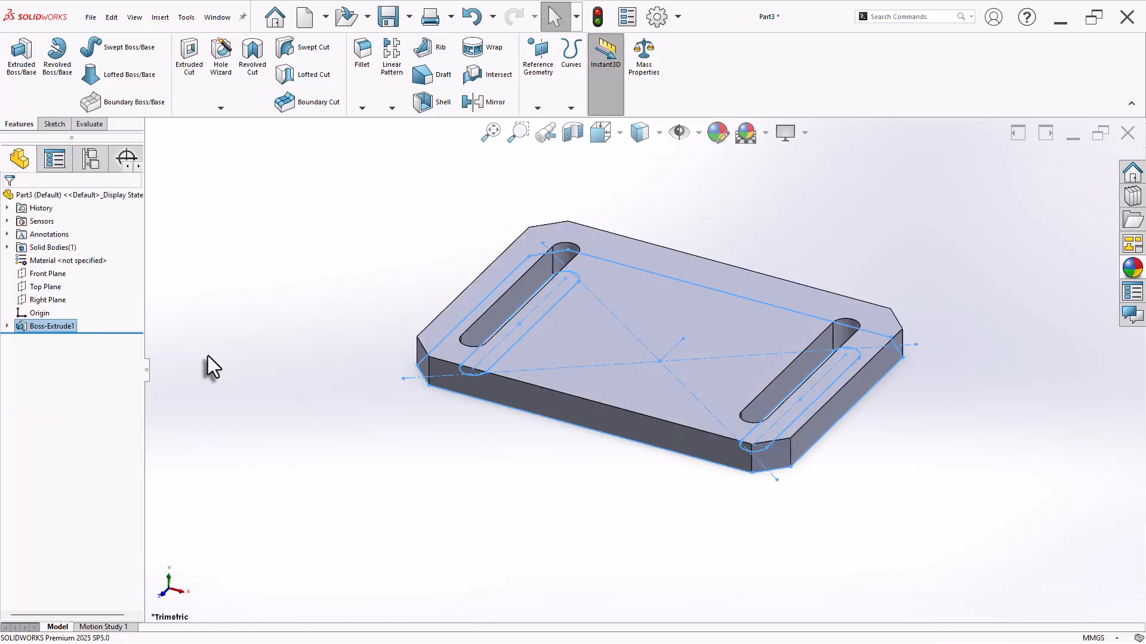
pyautogui.click(208, 354)
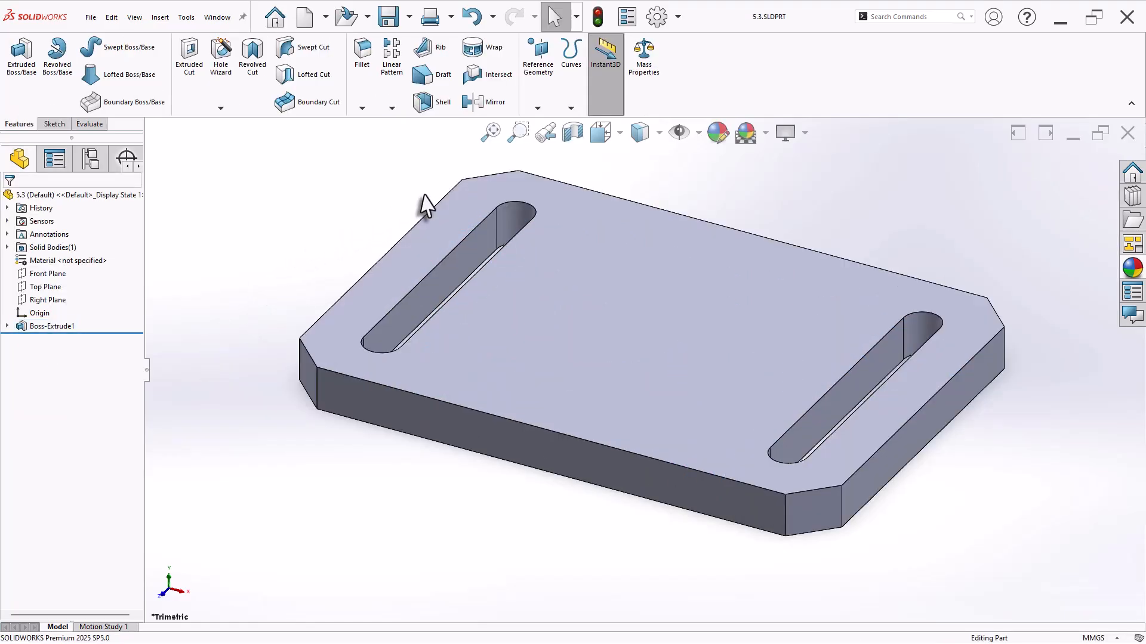
# Show the temporary axes and create a reference plane through the left slot's front-end axis and the right slot's rear-end axis
pyautogui.moveTo(456, 197); pyautogui.dragTo(350, 277, button='middle')
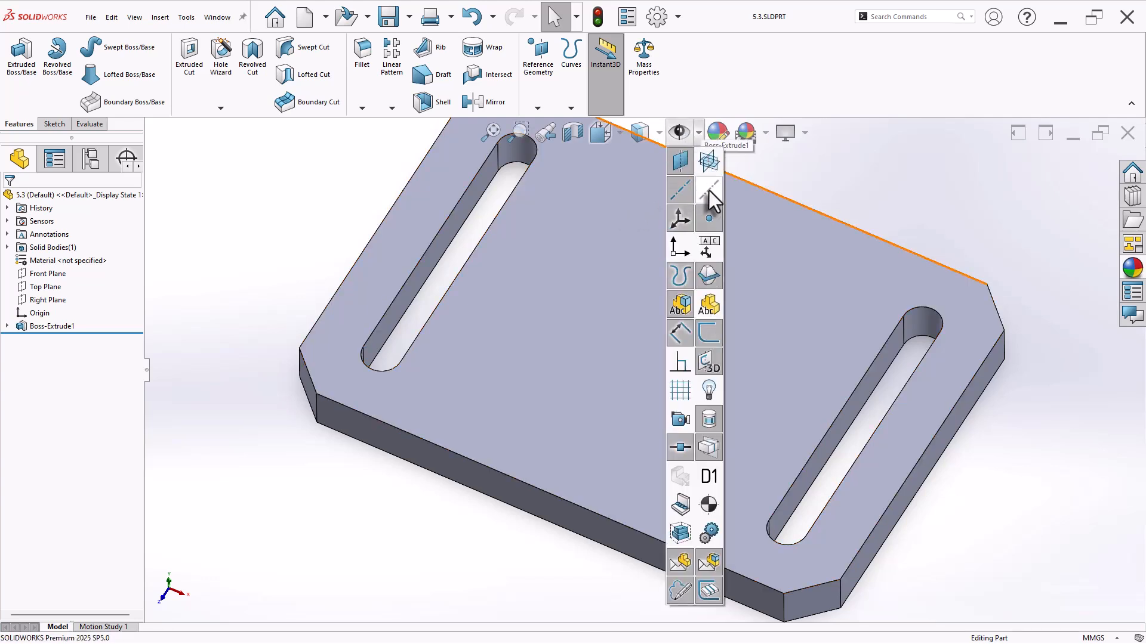
pyautogui.click(709, 191)
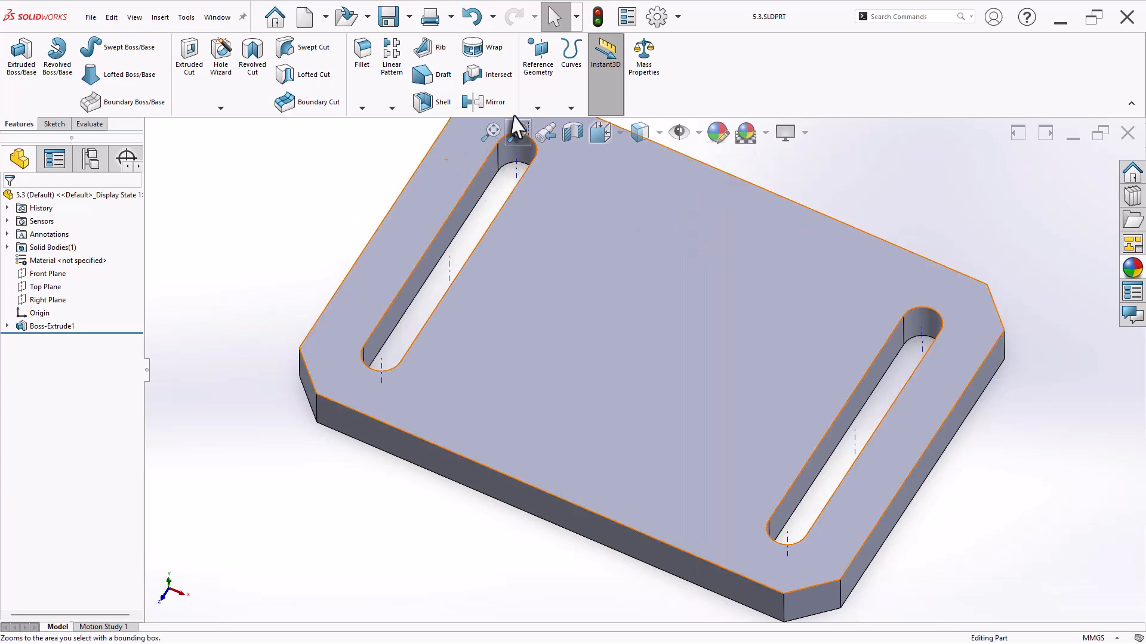
pyautogui.click(537, 70)
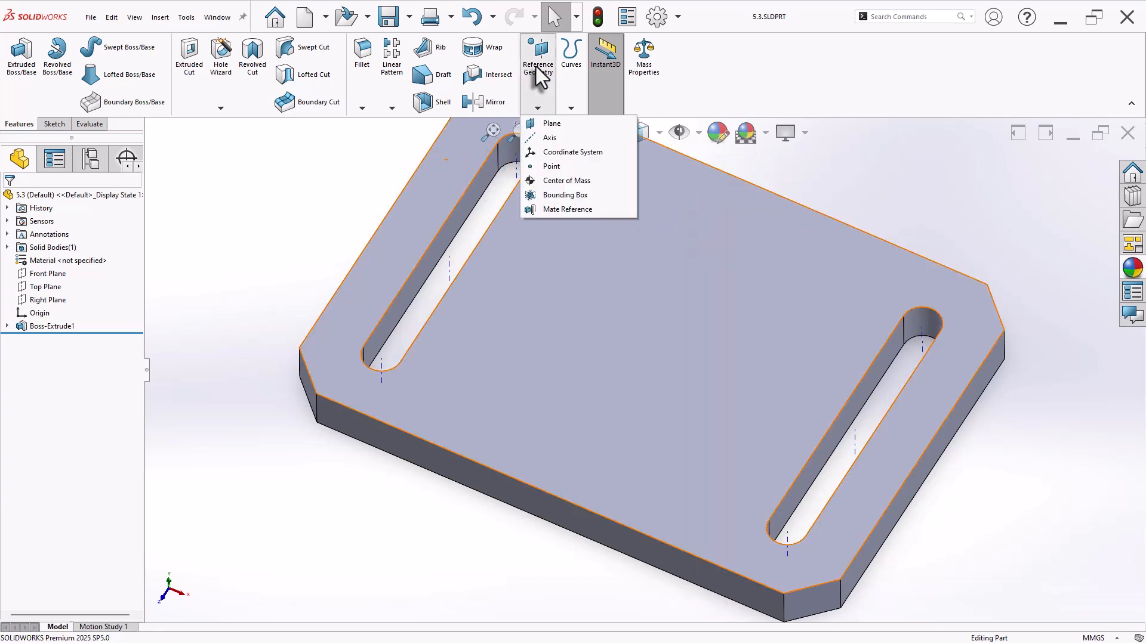
pyautogui.click(567, 124)
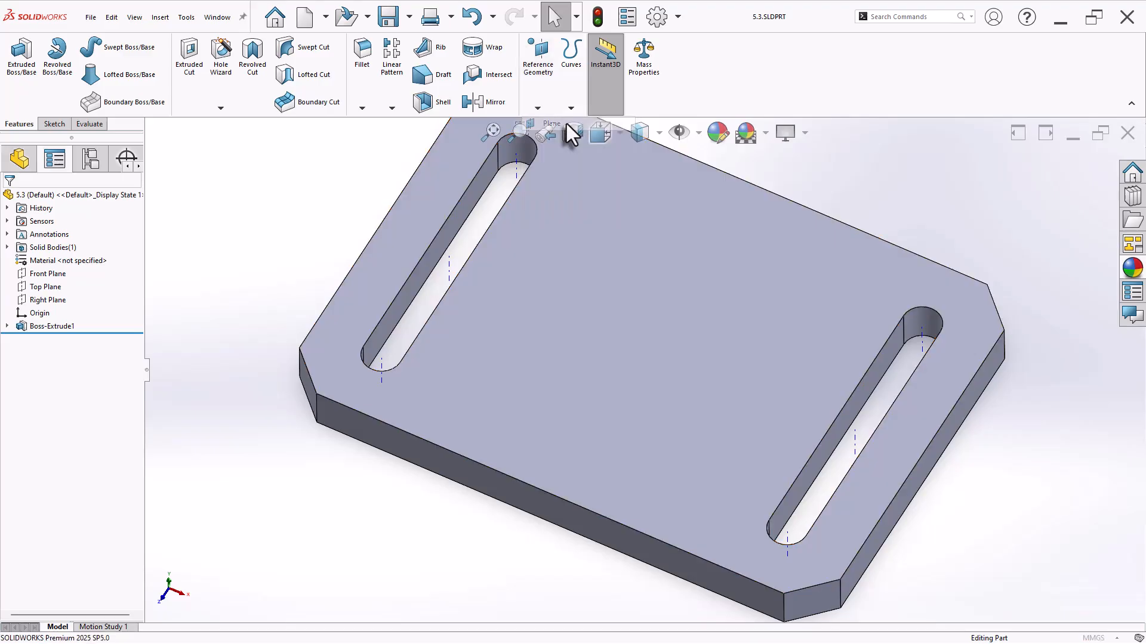
pyautogui.click(381, 364)
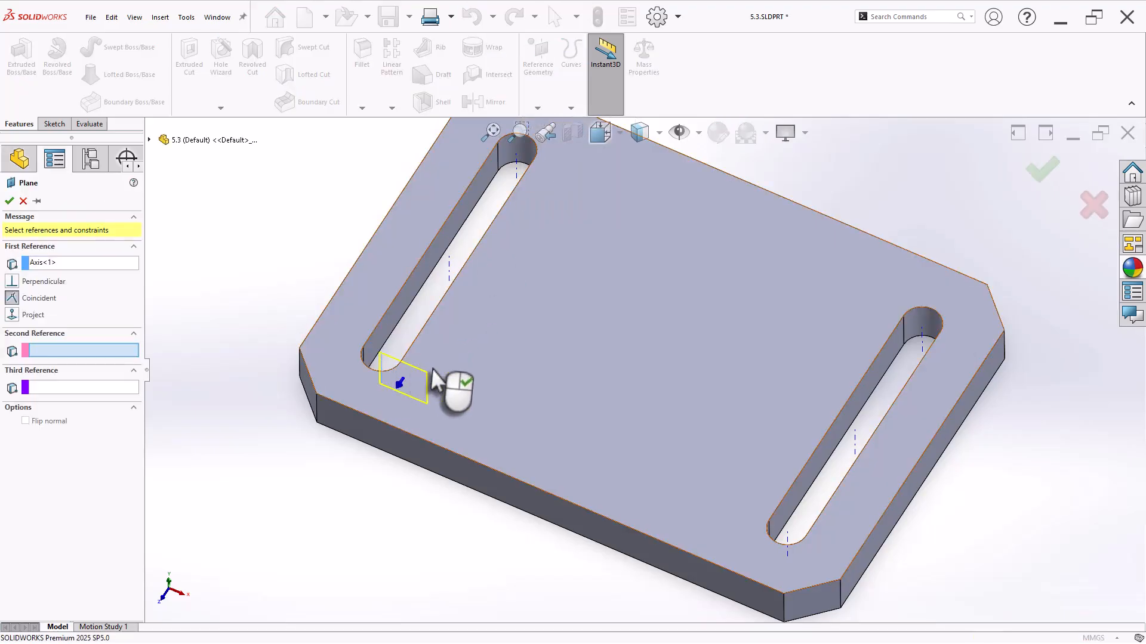
pyautogui.click(925, 353)
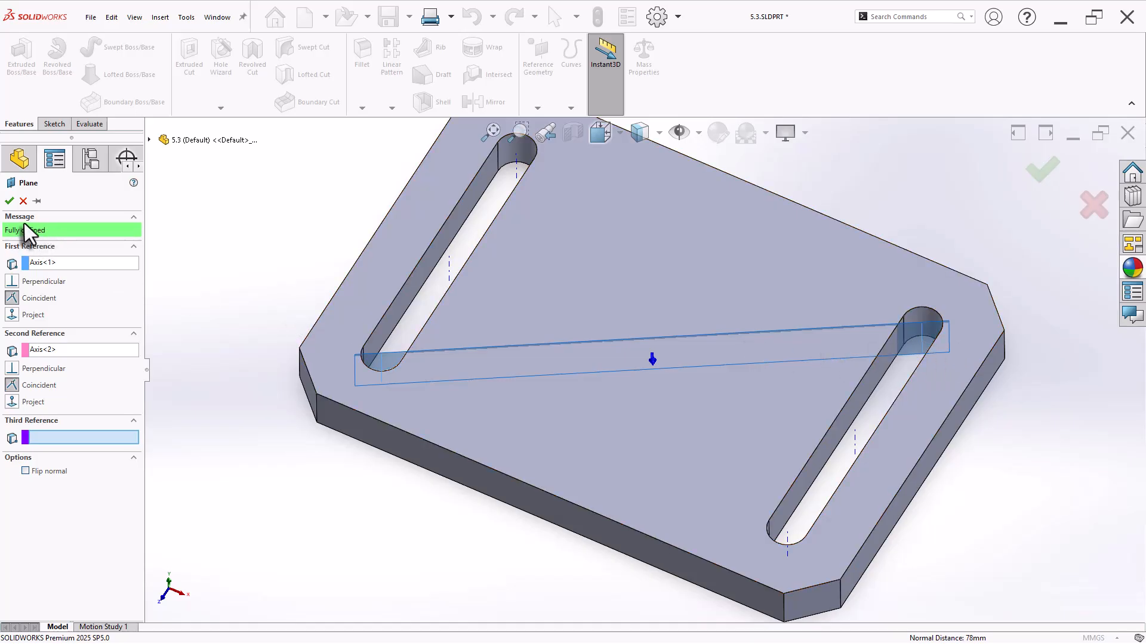
pyautogui.click(9, 201)
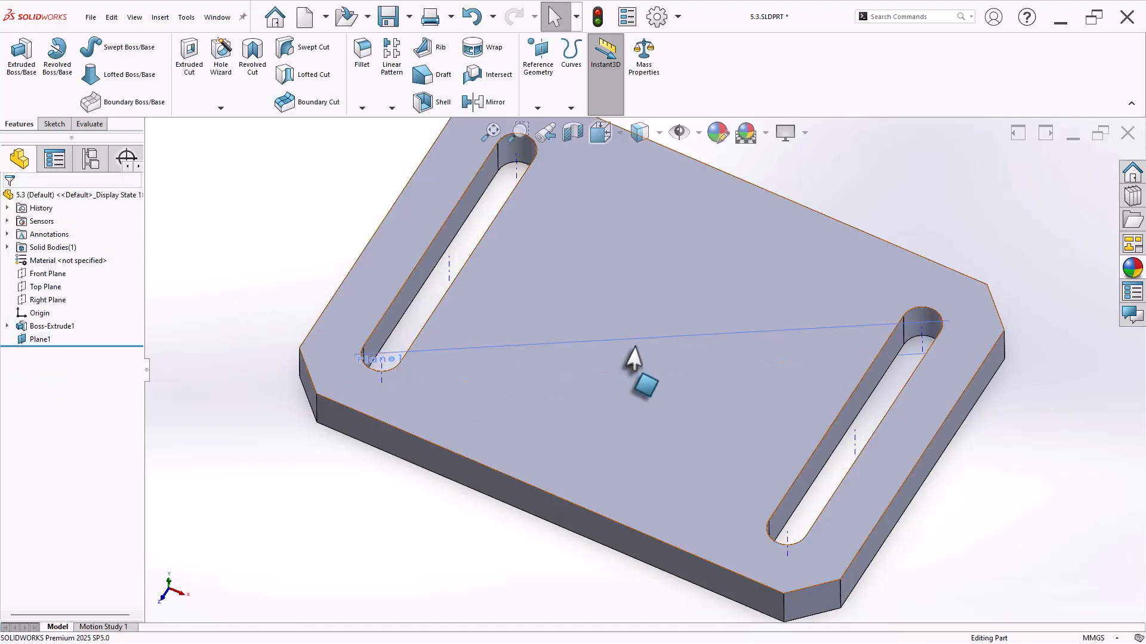
# On the diagonal plane, sketch a closed five-line slanted profile with a square-cut upper end, a vertical edge and a base about 27 mm long on the plate's top
pyautogui.moveTo(629, 358); pyautogui.dragTo(339, 331, button='middle')
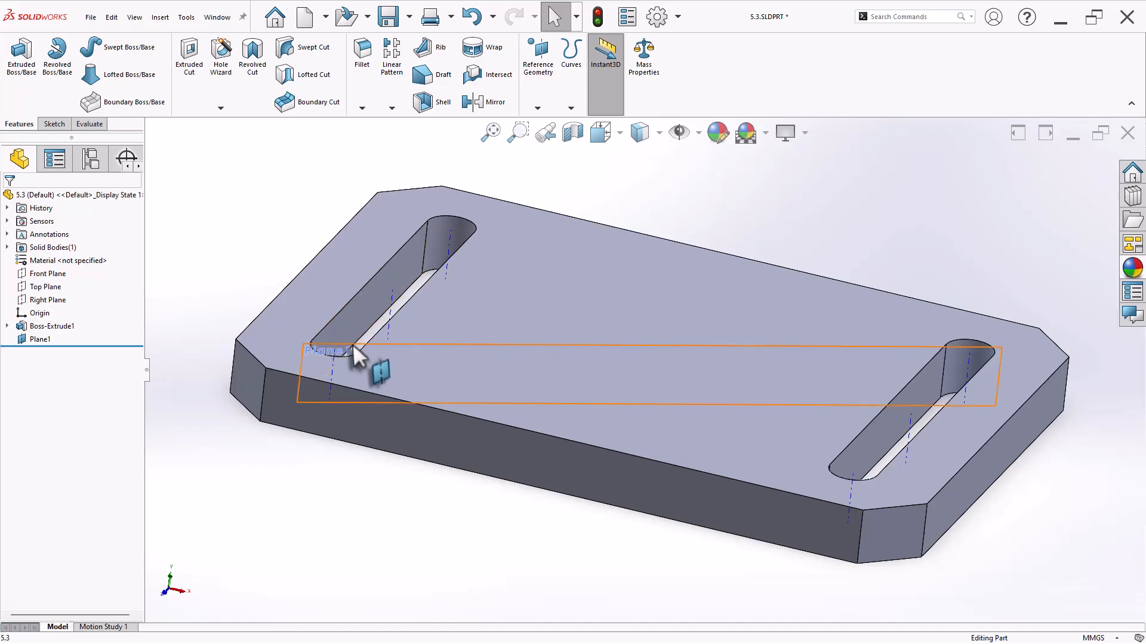
pyautogui.click(352, 345)
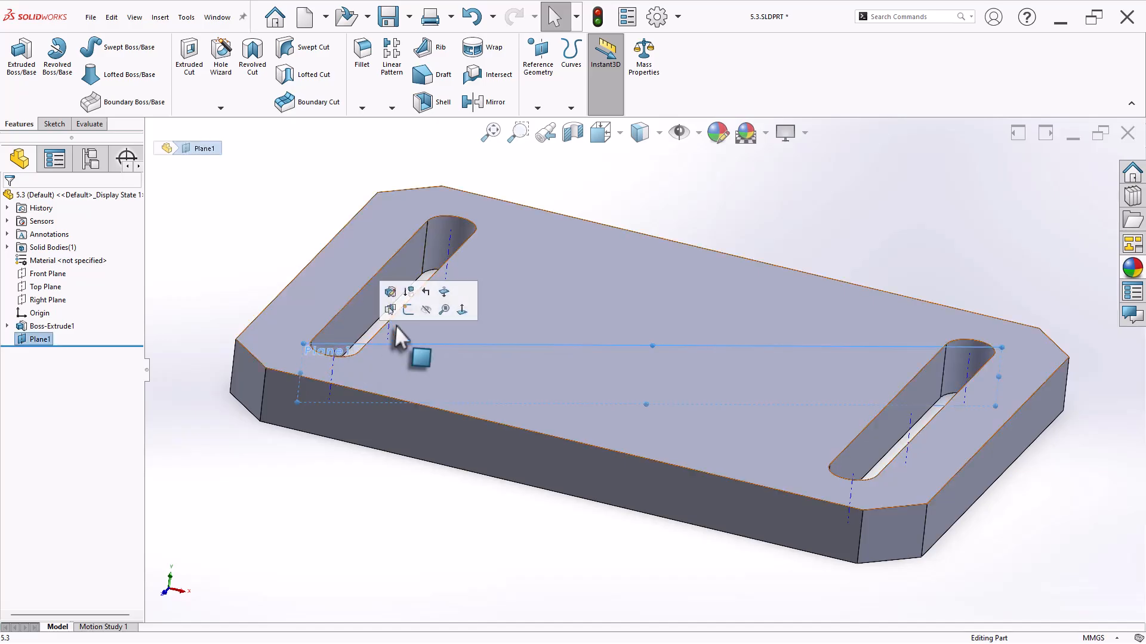
pyautogui.click(408, 309)
pyautogui.scroll(-1, 780, 296)
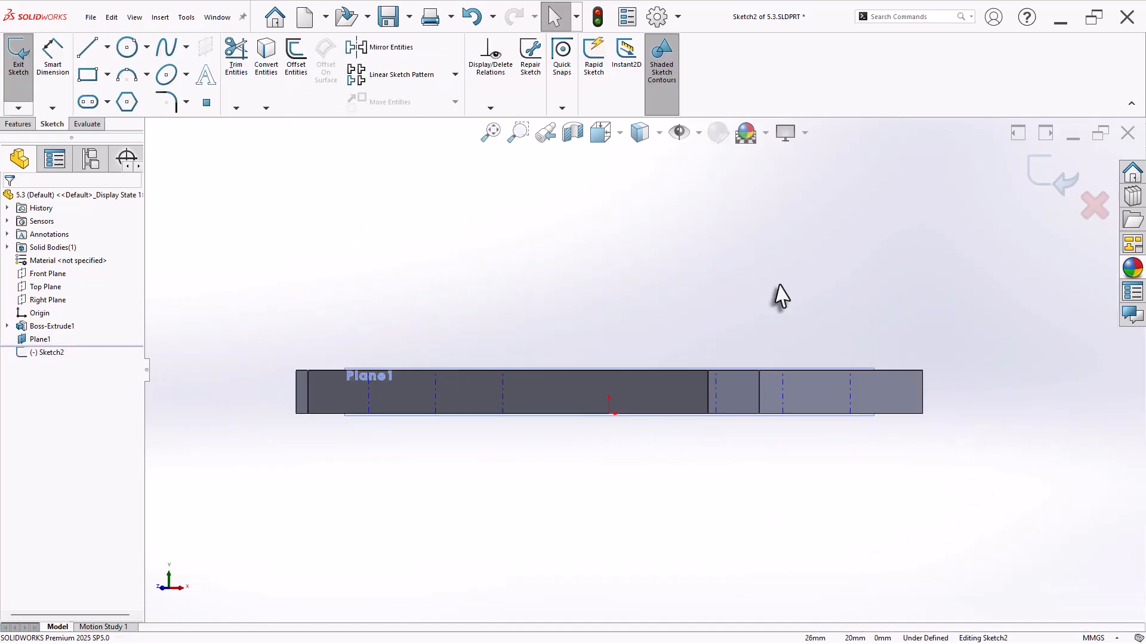
pyautogui.click(88, 47)
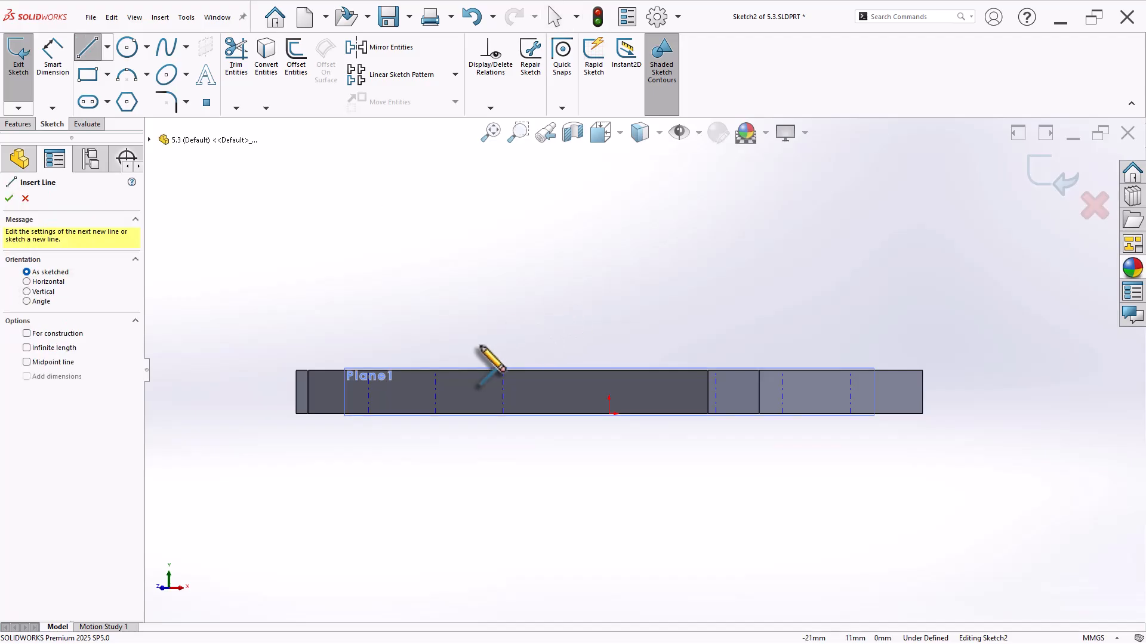
pyautogui.click(452, 370)
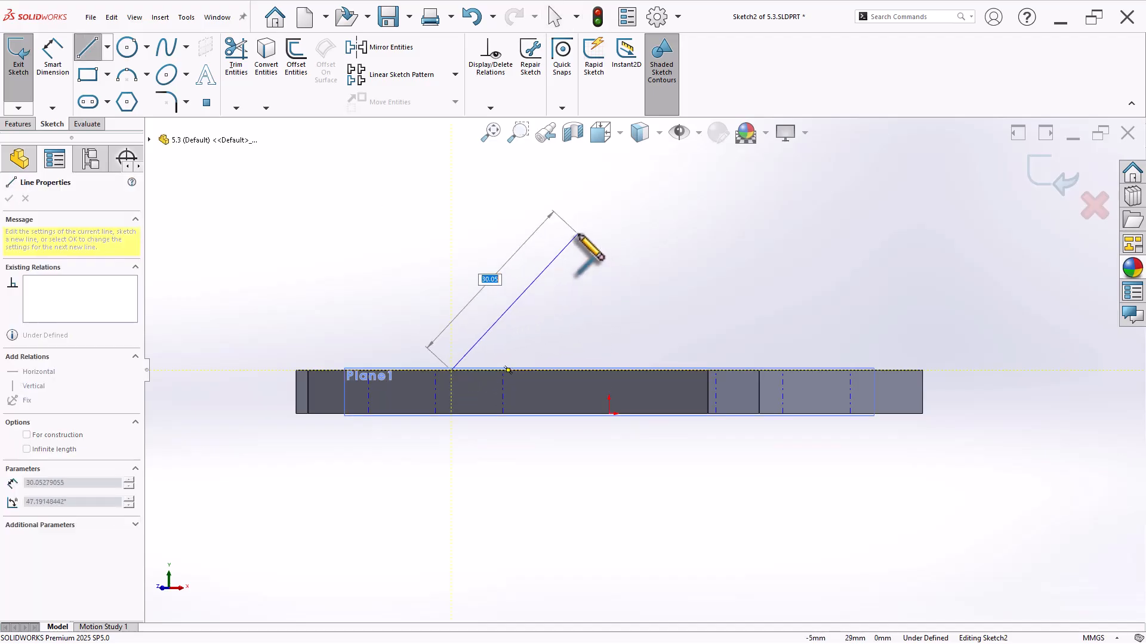
pyautogui.click(645, 185)
pyautogui.click(670, 205)
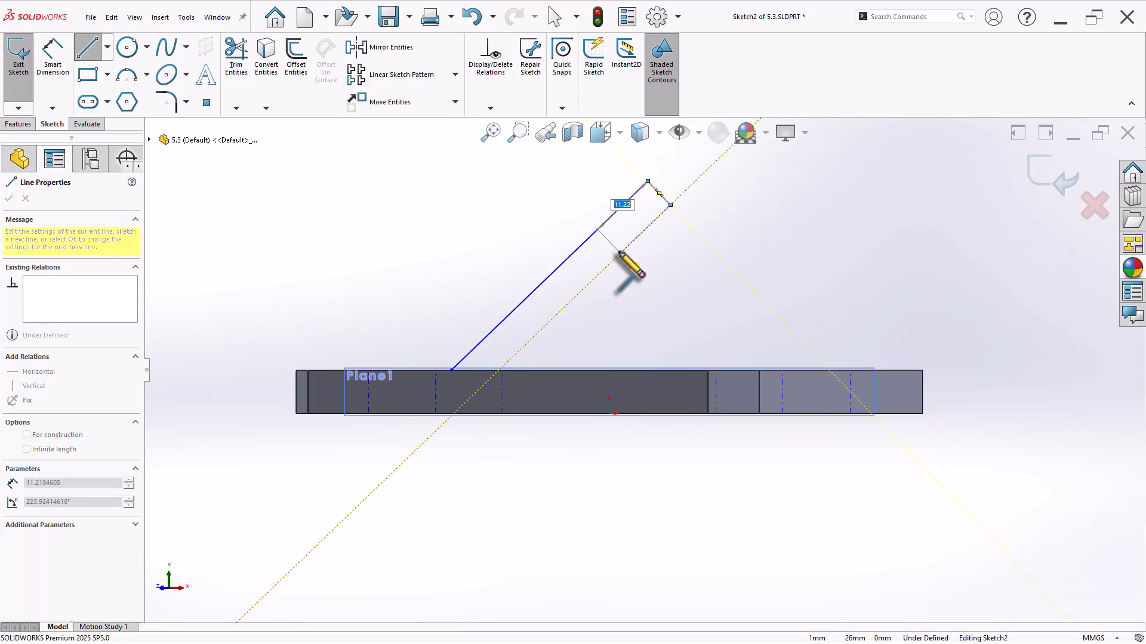
pyautogui.click(621, 253)
pyautogui.click(621, 370)
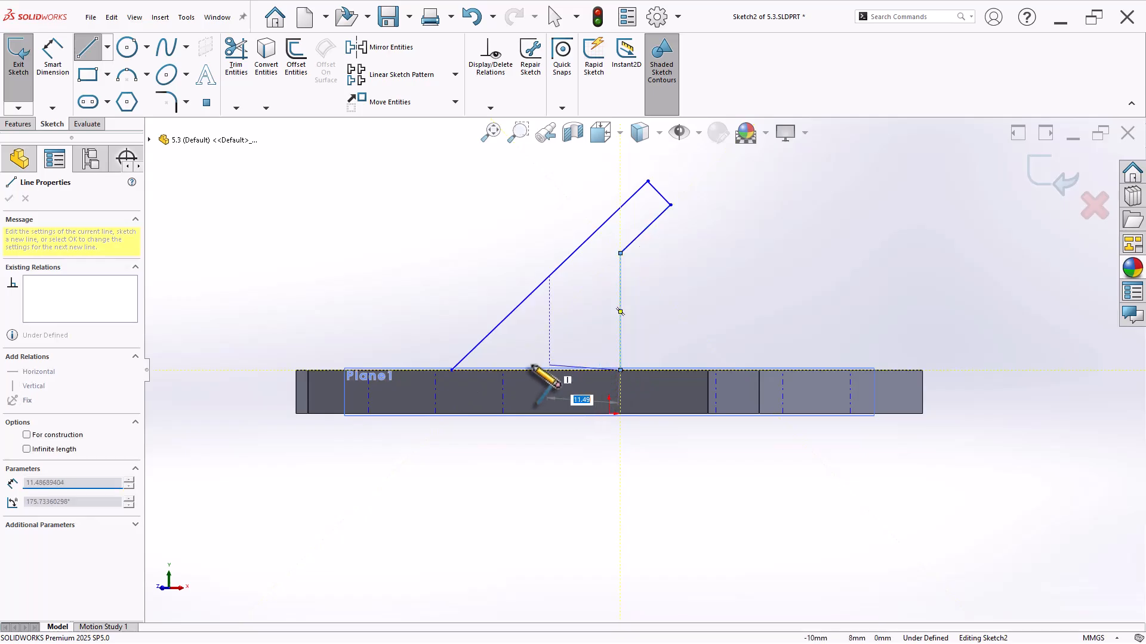
pyautogui.click(452, 370)
pyautogui.rightClick(449, 279)
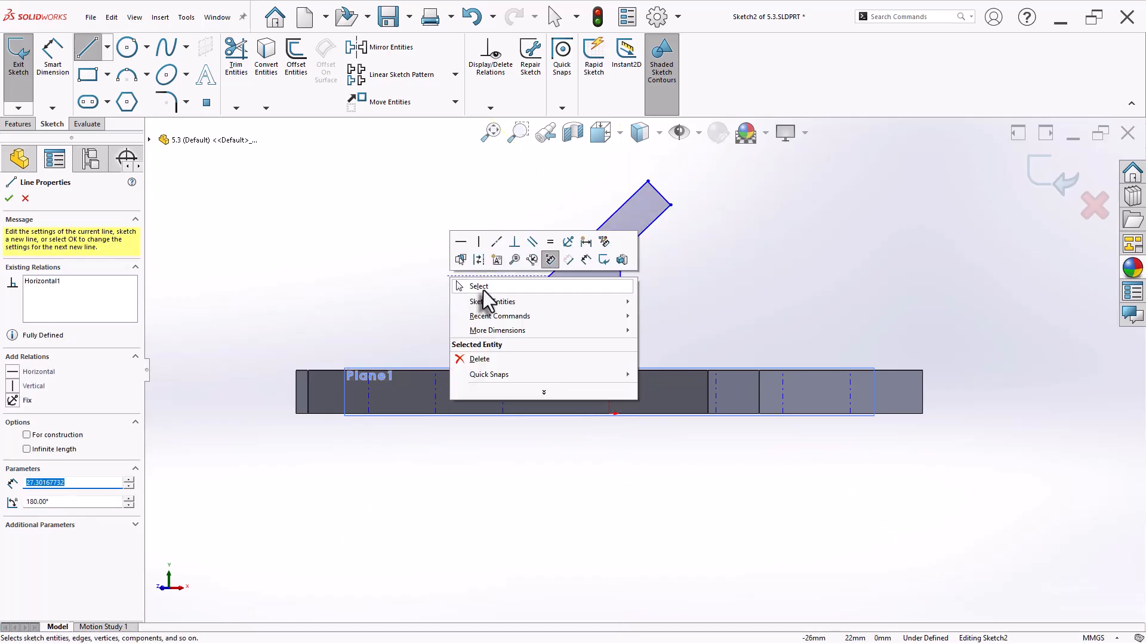
pyautogui.click(482, 290)
# Dimension the profile's short upper end as 4 mm and its vertical edge as 20 mm
pyautogui.scroll(-2, 691, 270)
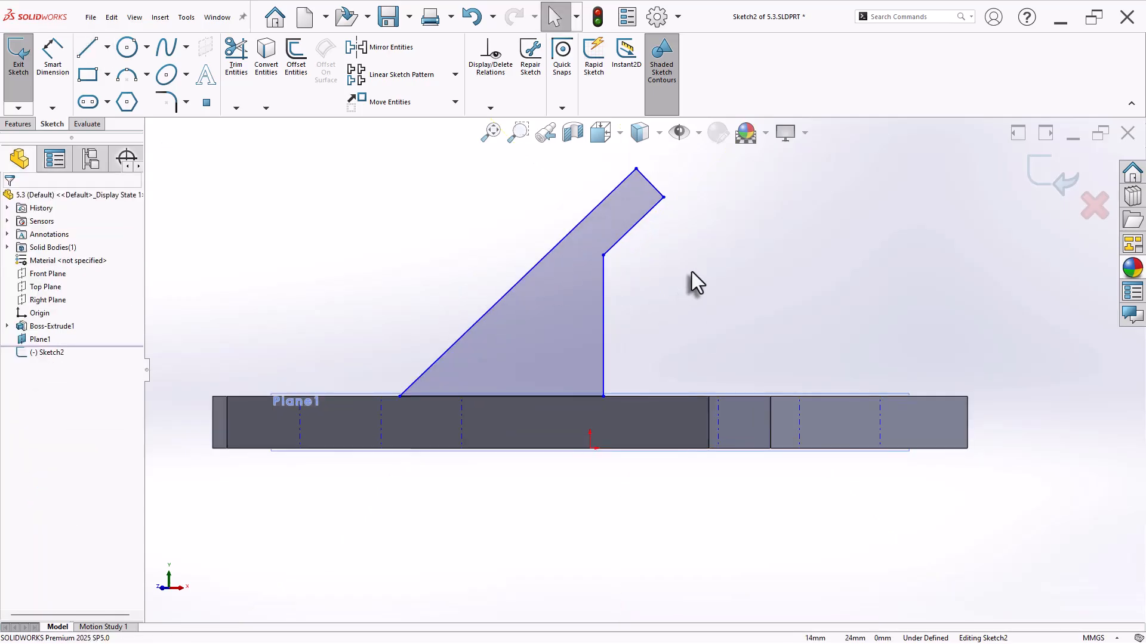
pyautogui.moveTo(713, 304); pyautogui.dragTo(718, 251, button='right')
pyautogui.click(652, 185)
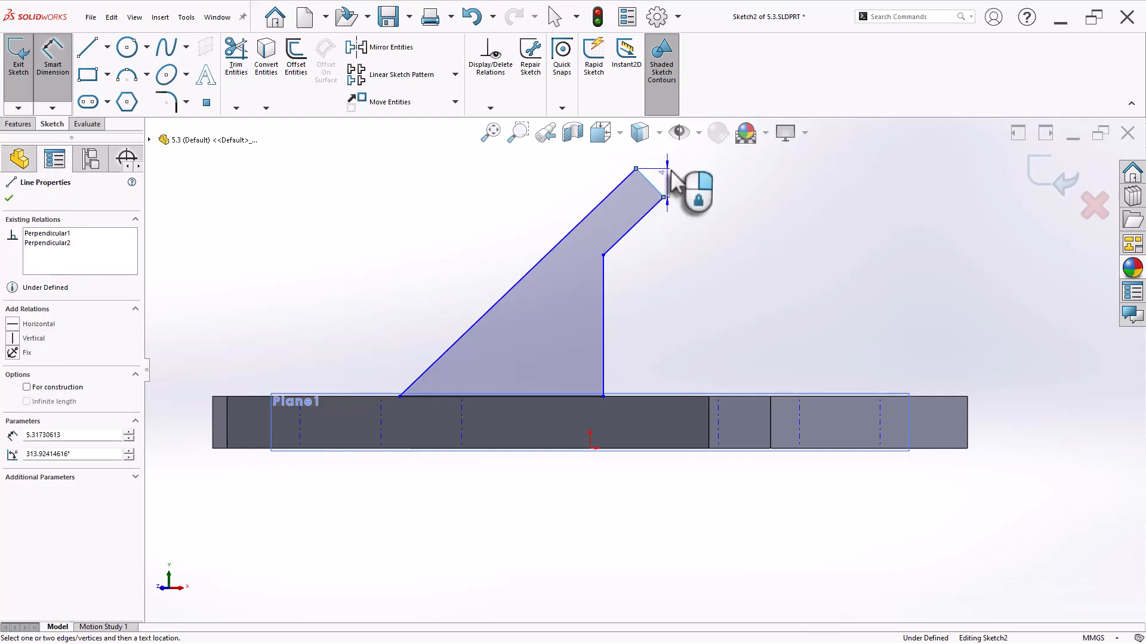
pyautogui.click(672, 170)
pyautogui.write('4')
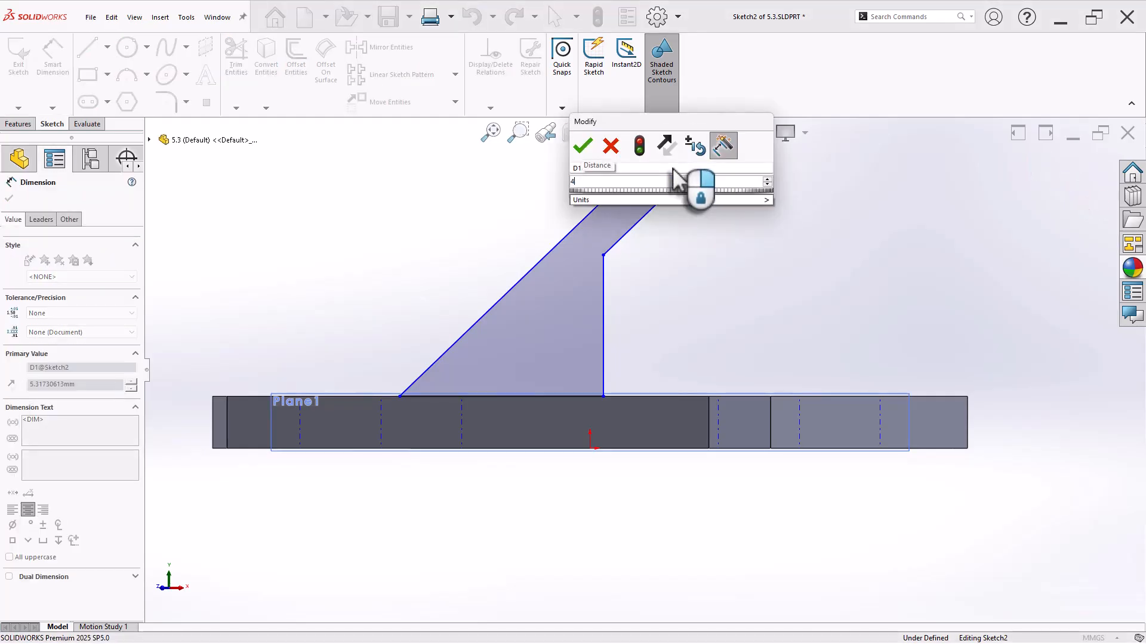
pyautogui.press('Return')
pyautogui.click(597, 340)
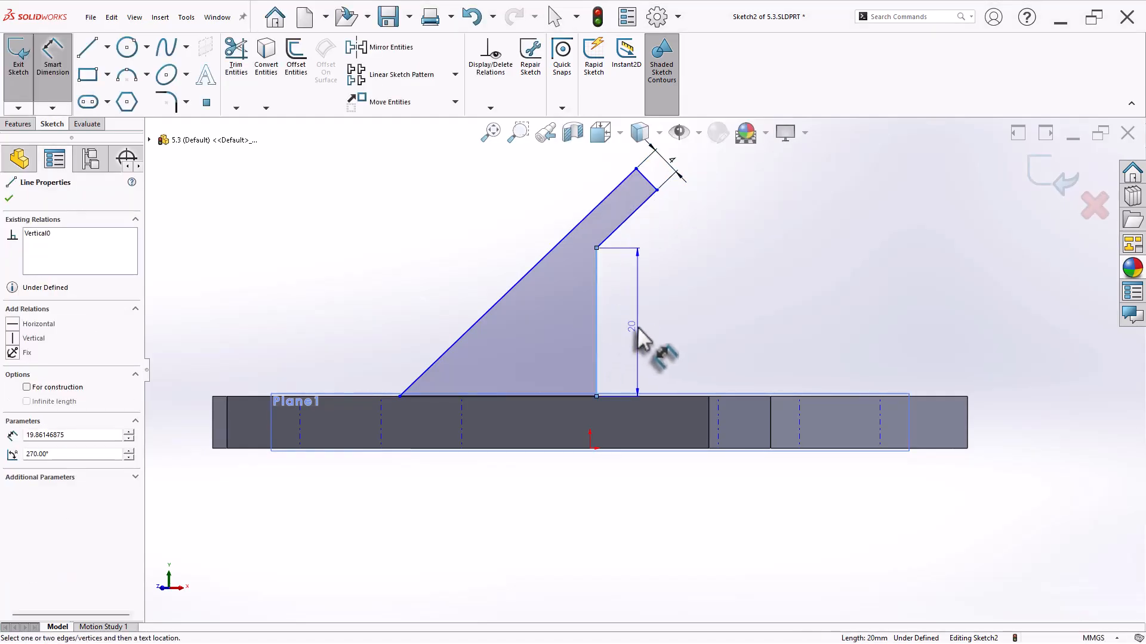
pyautogui.click(639, 333)
pyautogui.press('Return')
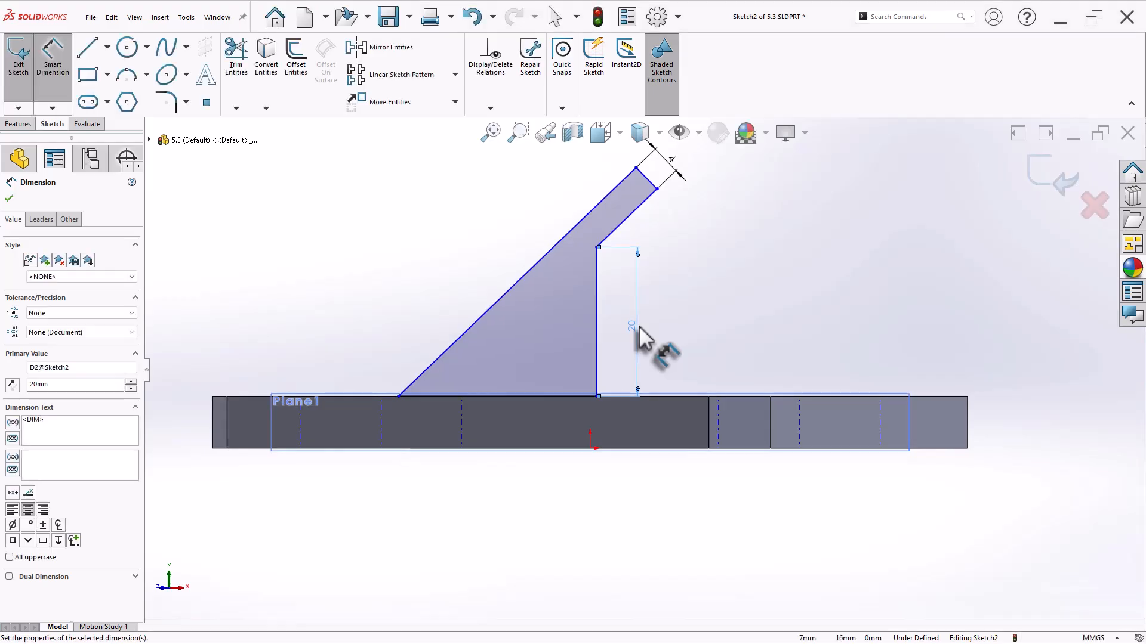
# Dimension the angle between the profile's short slanted underside and the plate's top edge as 36°
pyautogui.click(627, 220)
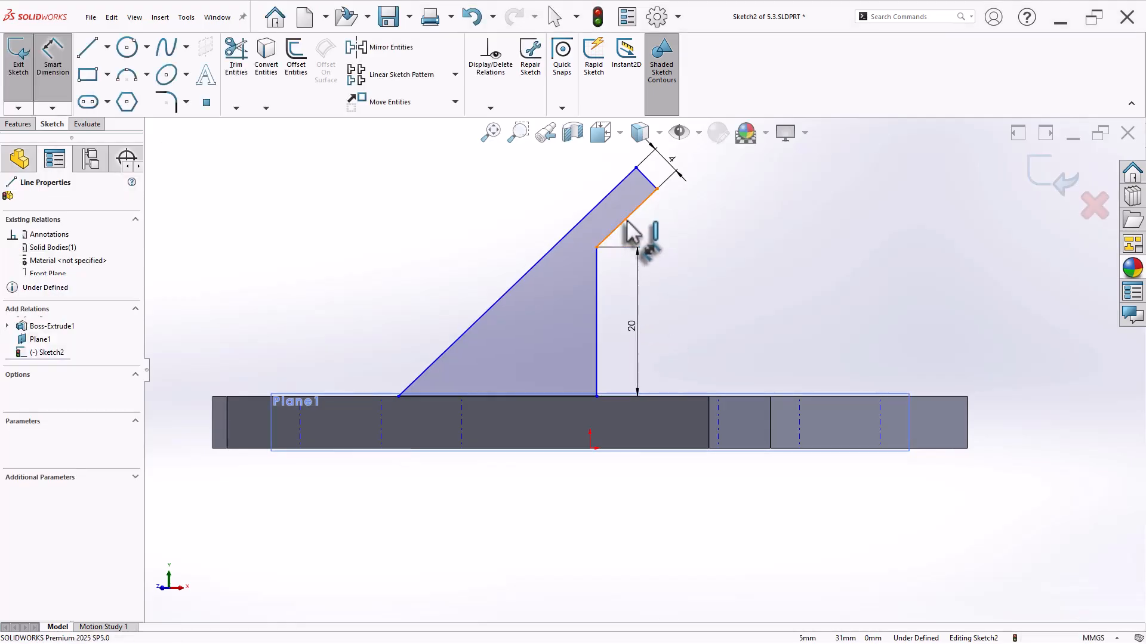
pyautogui.click(682, 396)
pyautogui.click(706, 355)
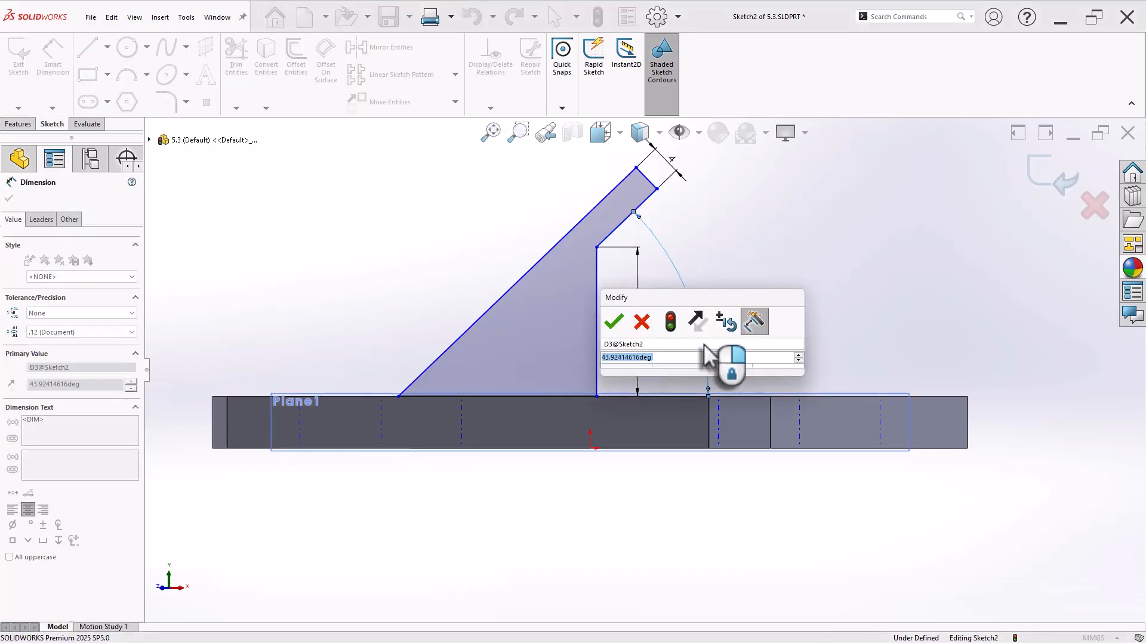
pyautogui.write('36')
pyautogui.press('Return')
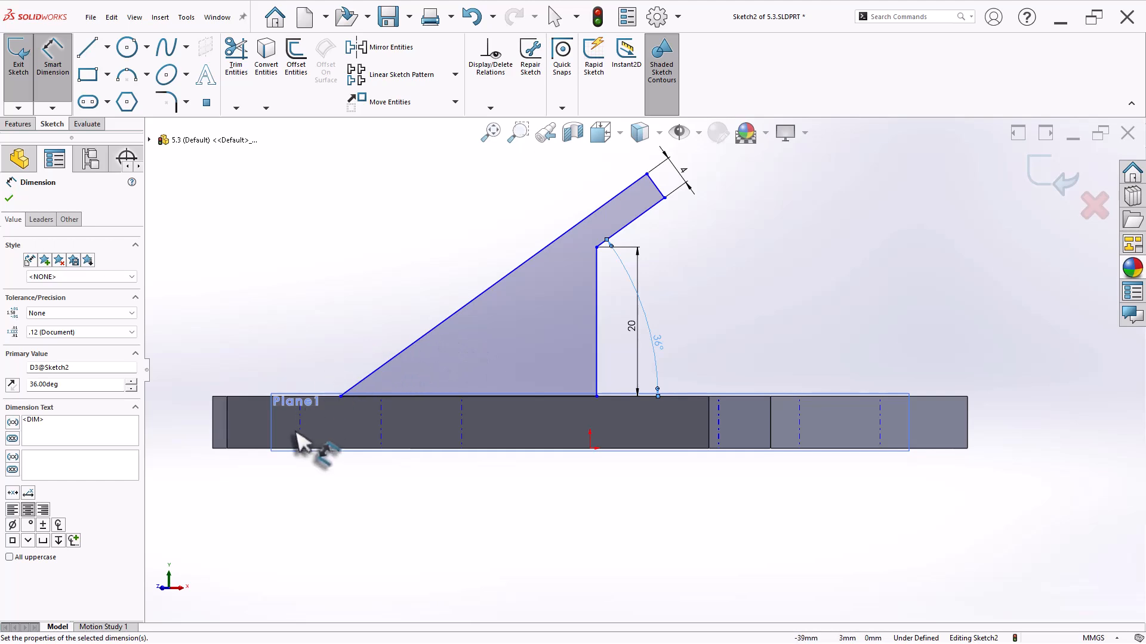
# Dimension the horizontal distance from the left slot's front-end axis to the profile's sharp lower corner as 20 mm
pyautogui.click(341, 396)
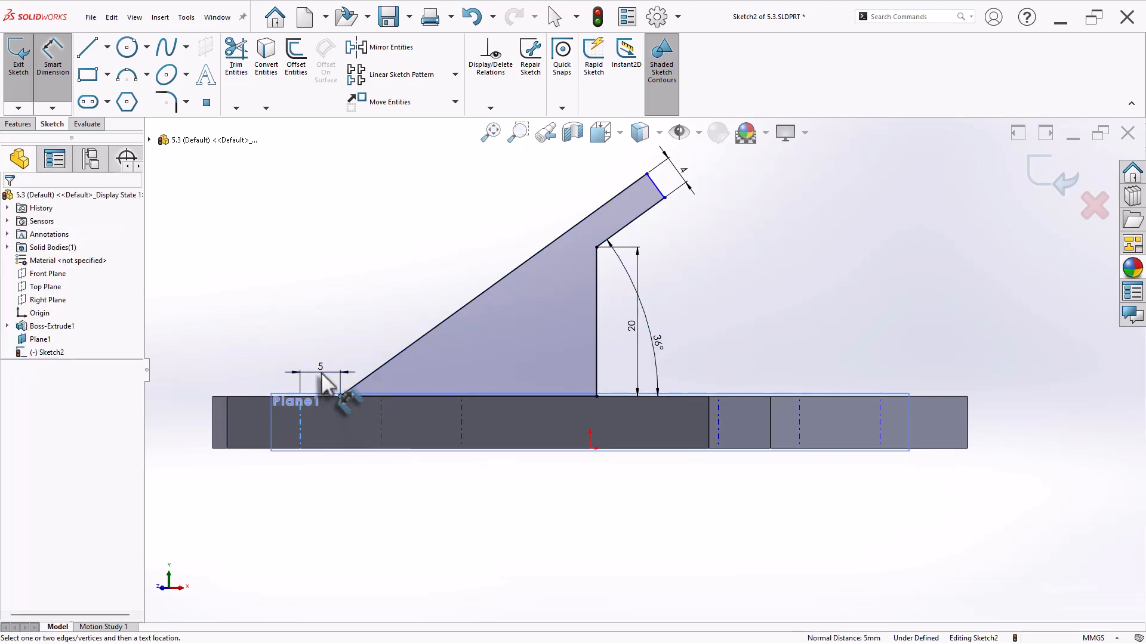
pyautogui.click(321, 374)
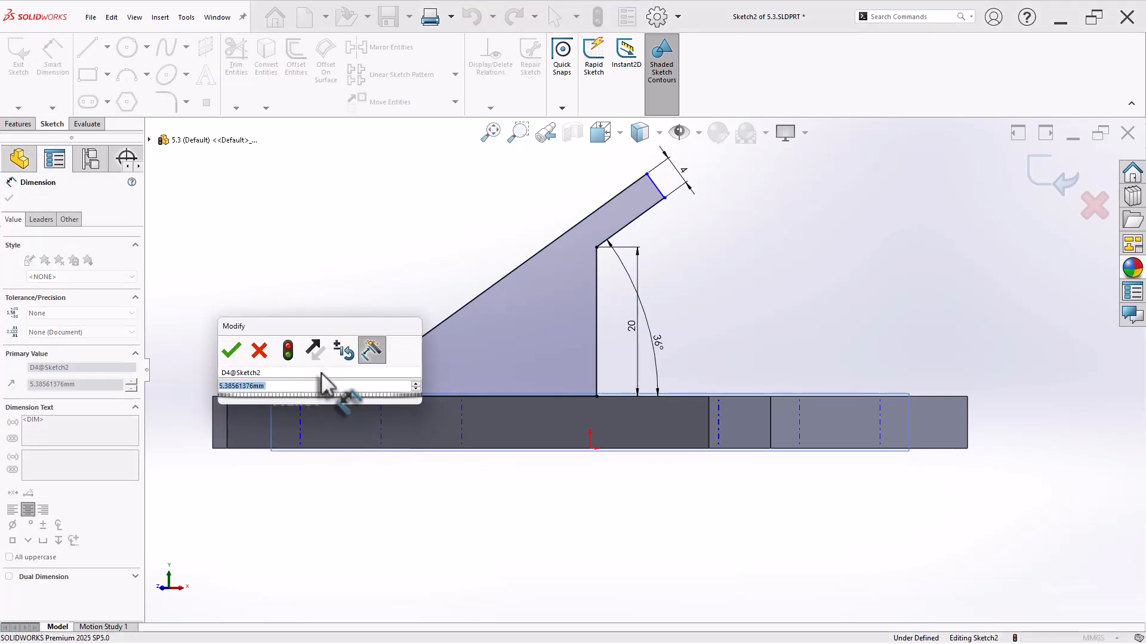
pyautogui.write('20')
pyautogui.press('Return')
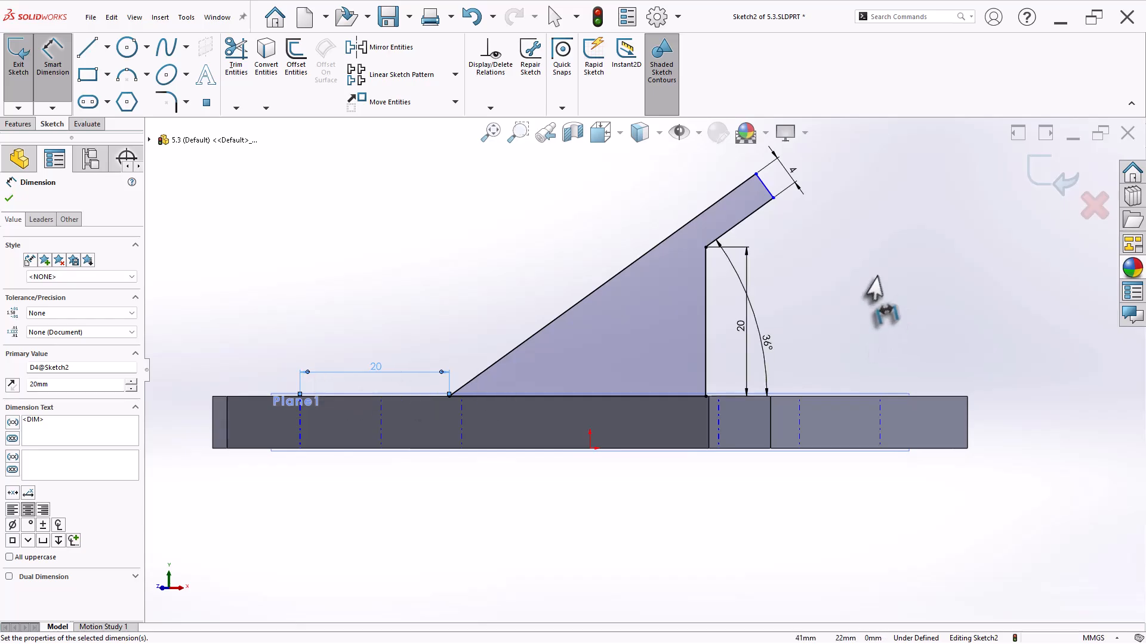
pyautogui.press('Escape')
# Sketch a construction centerline about 4 mm long, starting on the profile's long slanted edge and running outward perpendicular to it
pyautogui.scroll(-2, 833, 231)
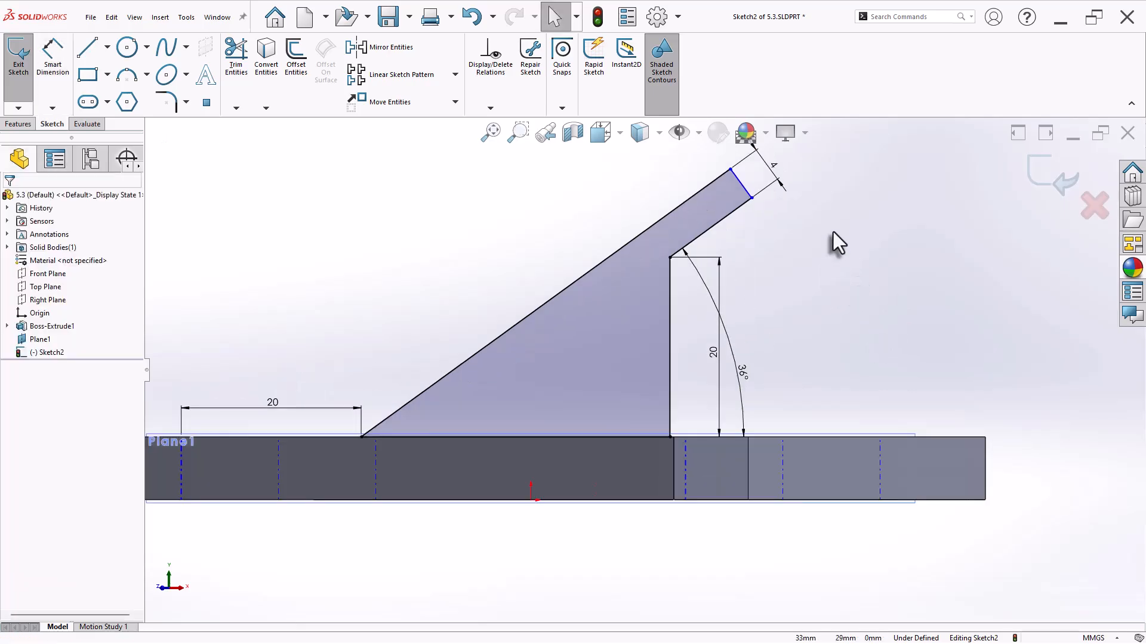
pyautogui.scroll(2, 808, 251)
pyautogui.scroll(-2, 775, 197)
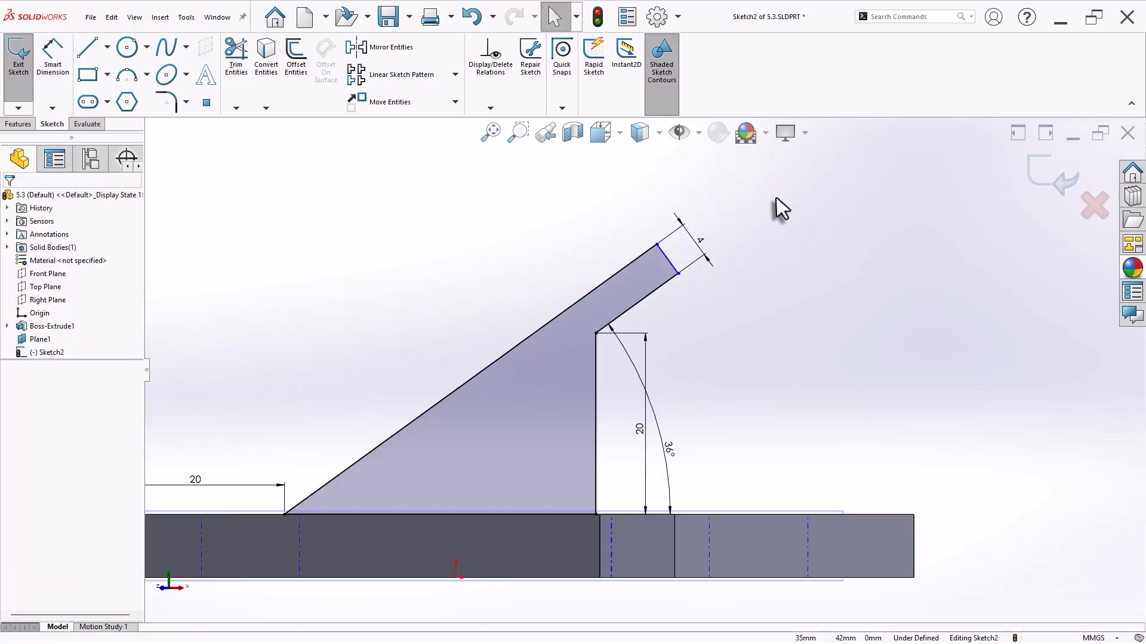
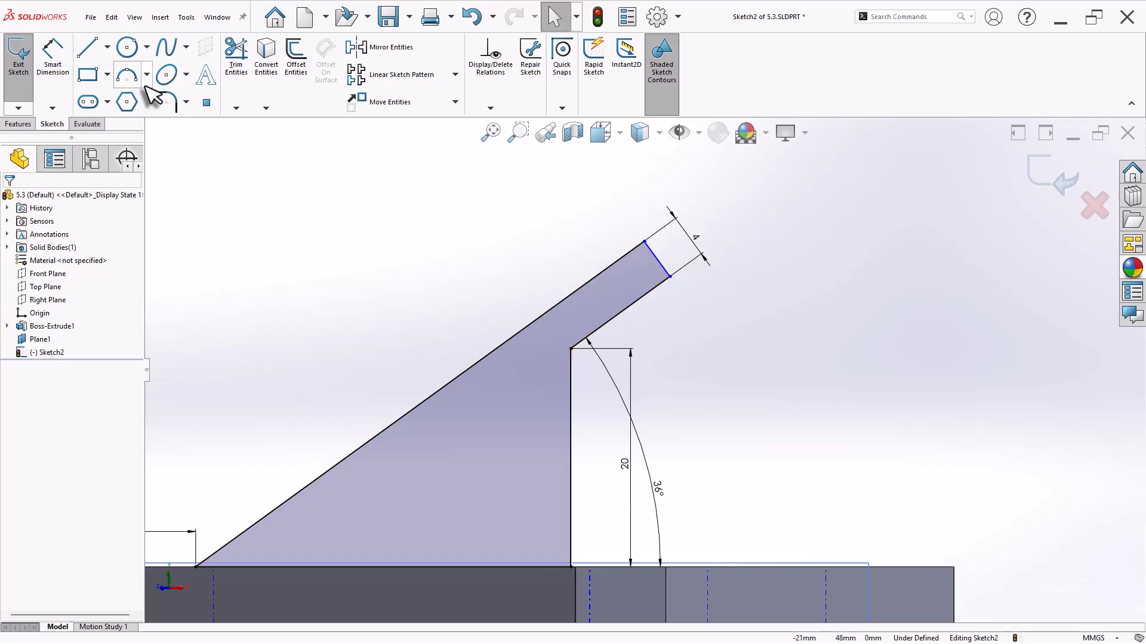
pyautogui.click(107, 47)
pyautogui.click(115, 81)
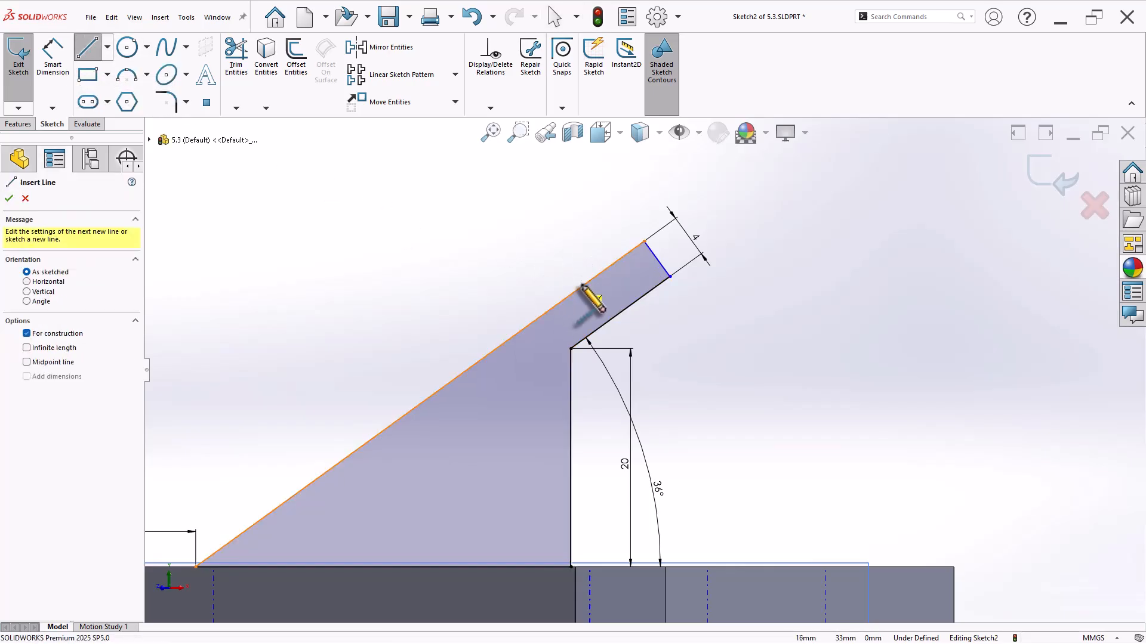
pyautogui.click(586, 286)
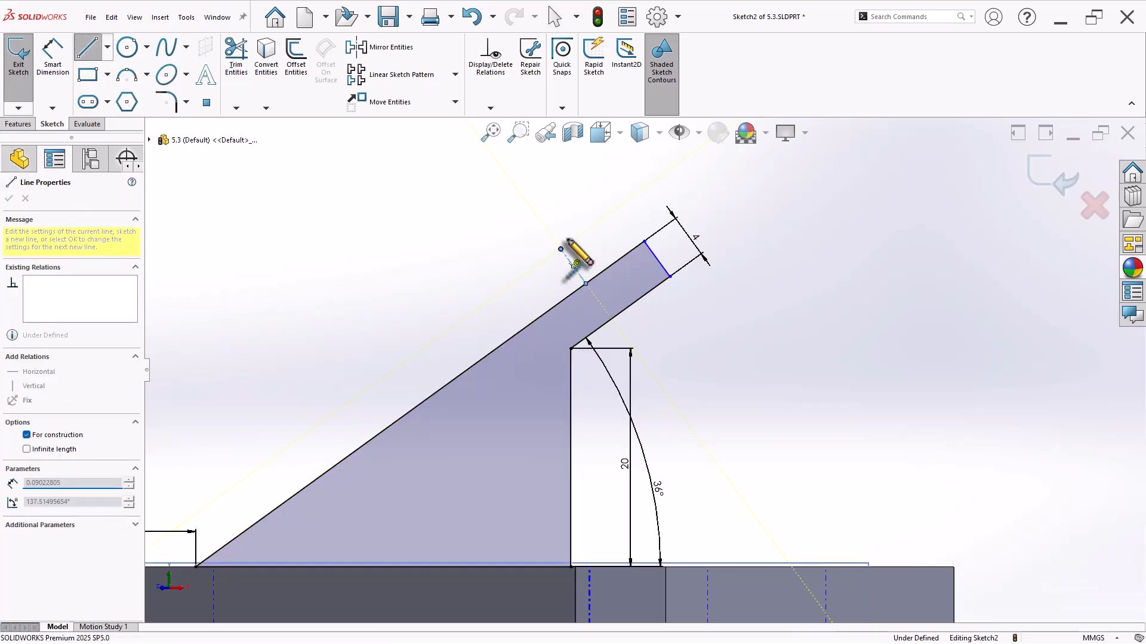
pyautogui.click(561, 249)
pyautogui.rightClick(595, 222)
pyautogui.click(603, 228)
# Dimension the distance between the corner atop the profile's vertical edge and the short construction centerline as 8 mm
pyautogui.press('d')
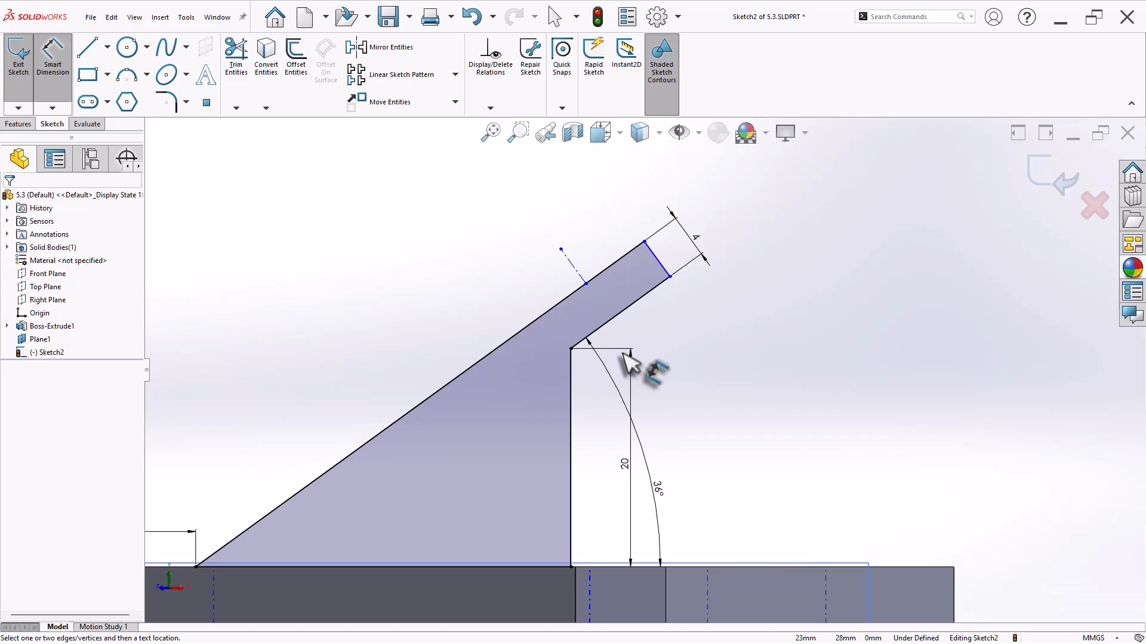
pyautogui.click(571, 350)
pyautogui.click(580, 277)
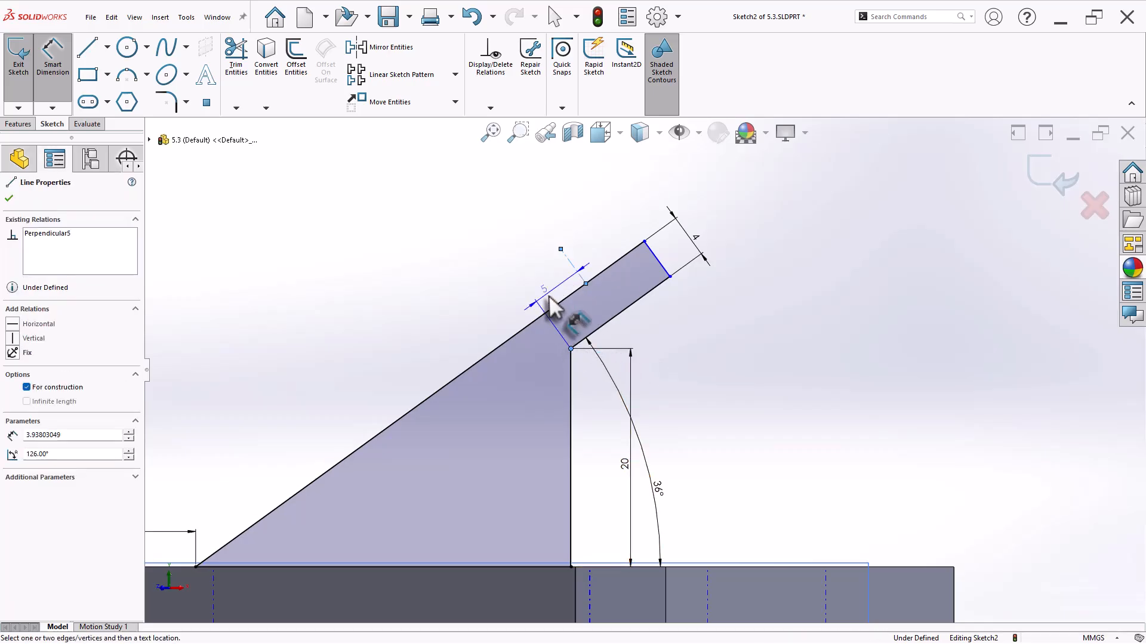
pyautogui.click(588, 329)
pyautogui.write('8')
pyautogui.press('Return')
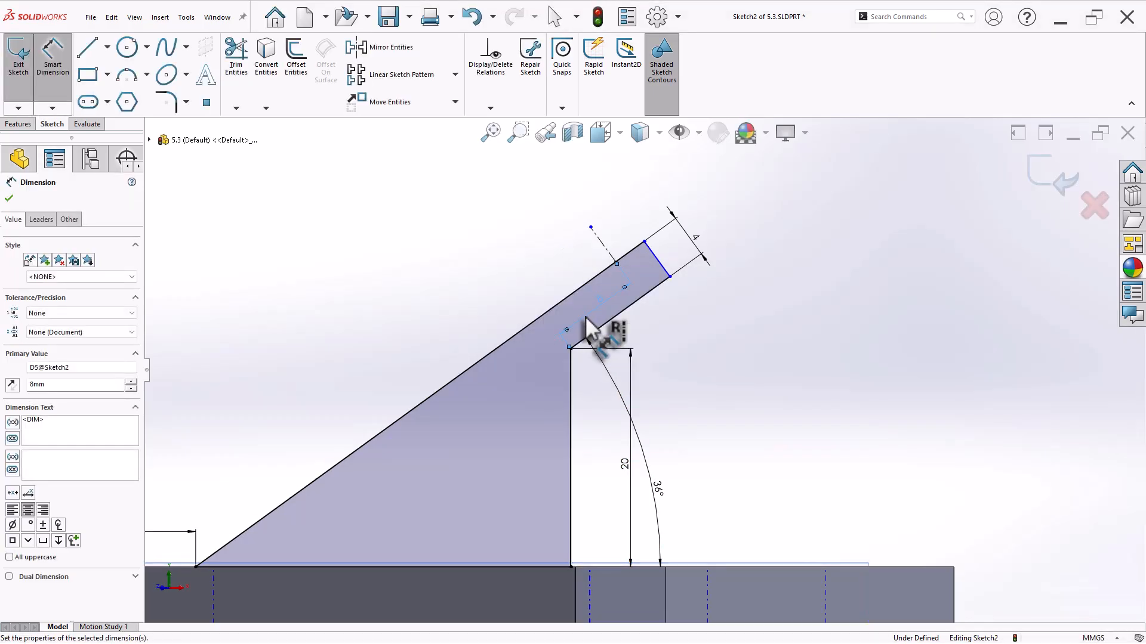
# Dimension the distance from the construction centerline to the profile's short upper end as 7 mm
pyautogui.click(606, 249)
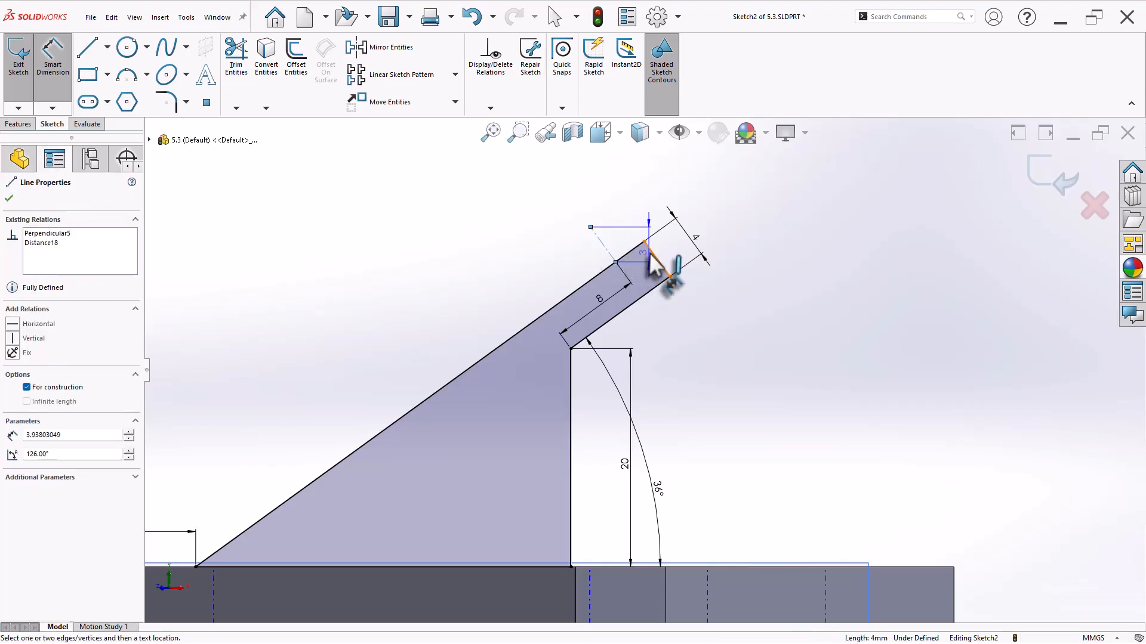
pyautogui.click(679, 333)
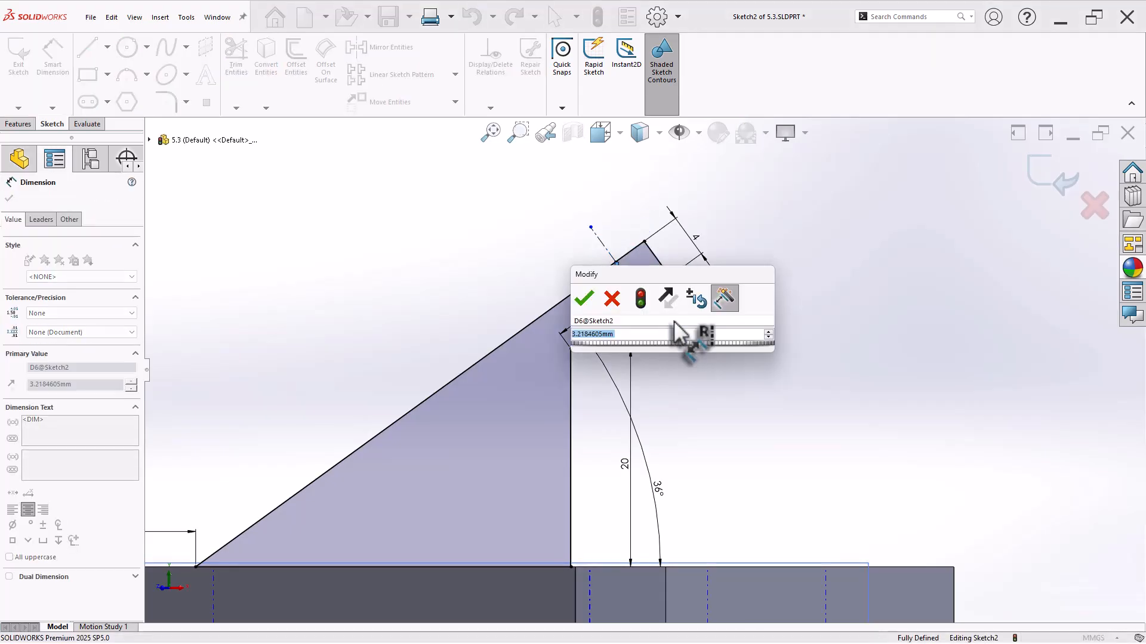
pyautogui.write('7')
pyautogui.press('Return')
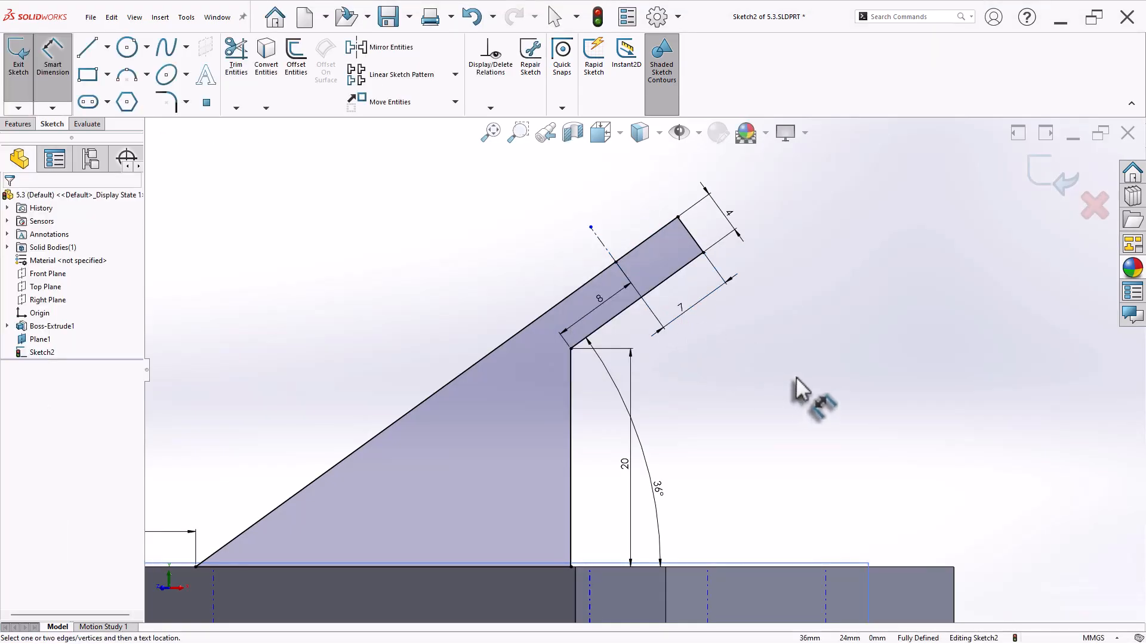
# Extrude the slanted profile 14 mm with the Mid Plane end condition, merged with the plate
pyautogui.scroll(3, 752, 358)
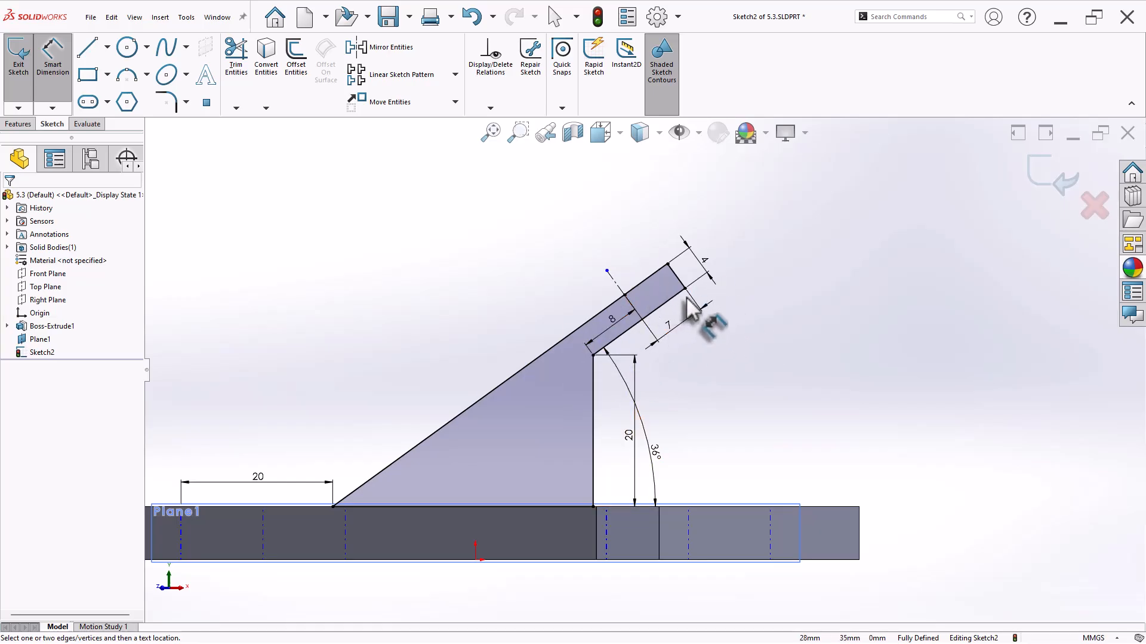
pyautogui.scroll(-1, 692, 322)
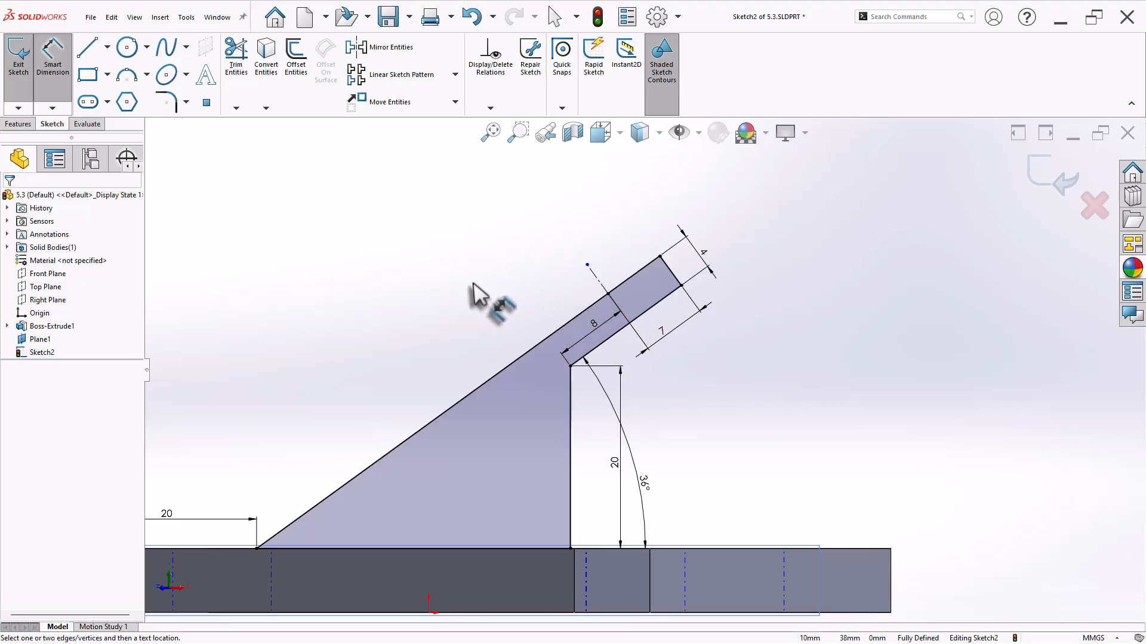
pyautogui.scroll(2, 463, 301)
pyautogui.press('s')
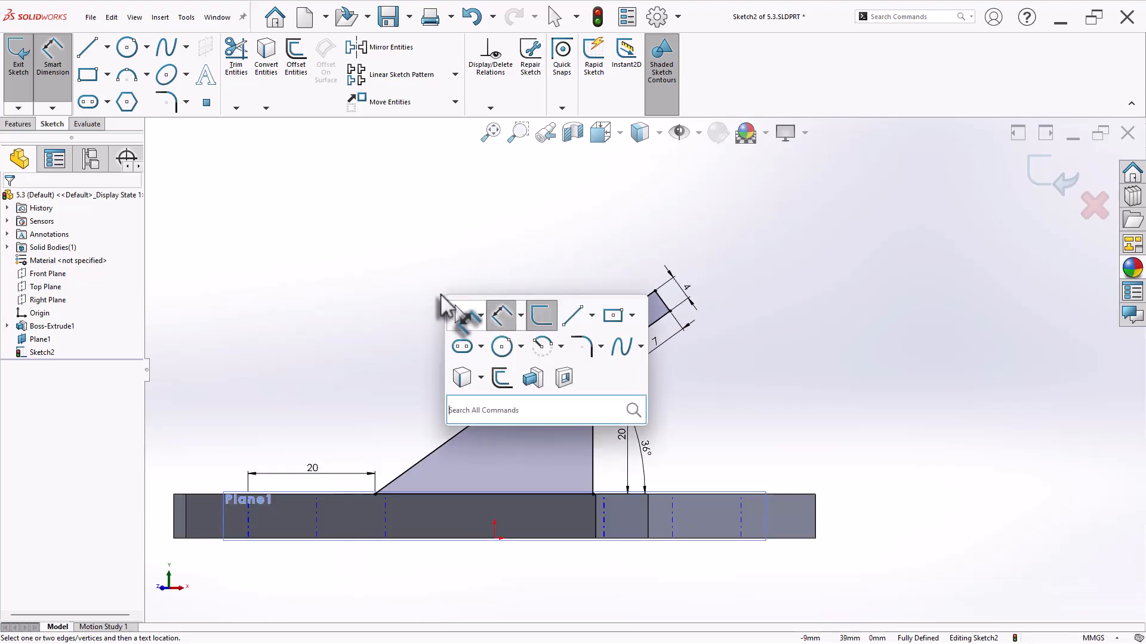
pyautogui.click(534, 379)
pyautogui.rightClick(232, 254)
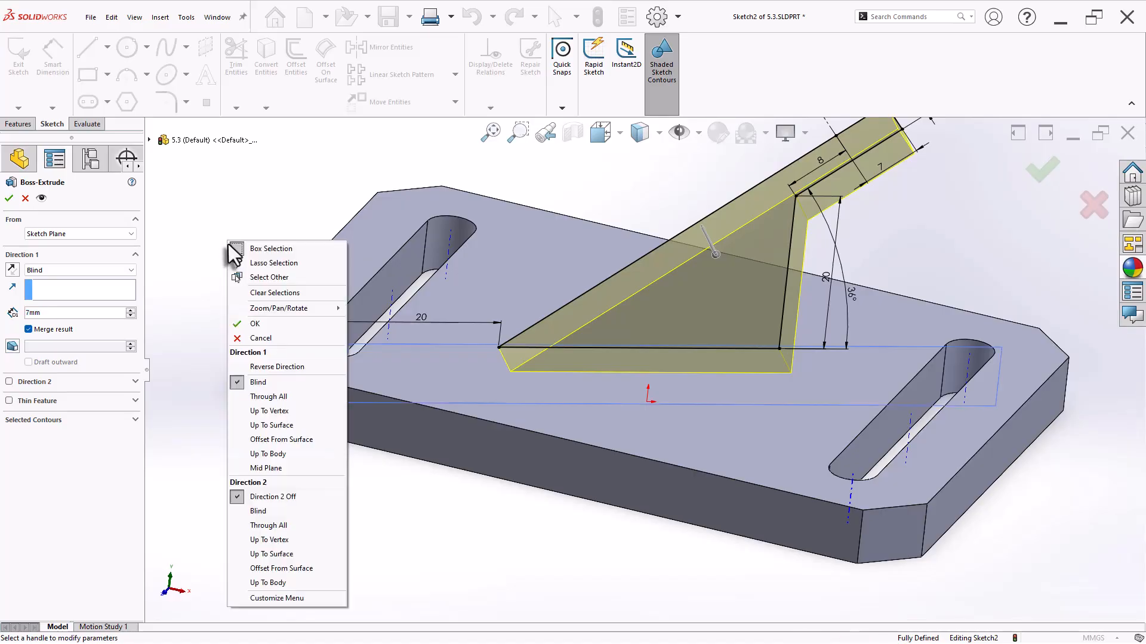
pyautogui.click(281, 466)
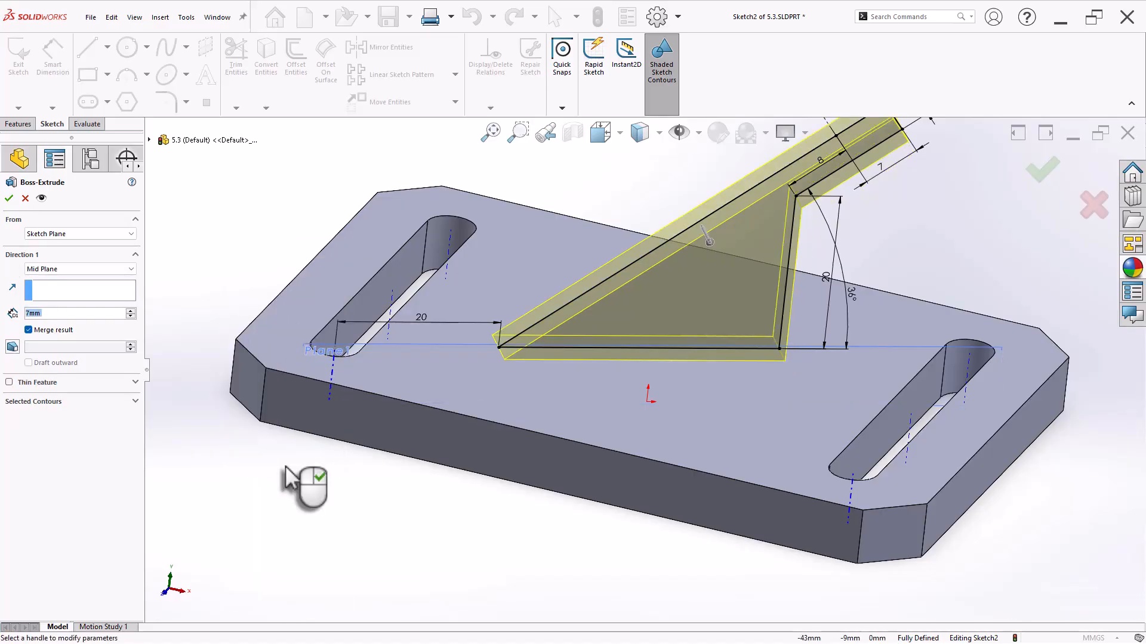
pyautogui.write('14')
pyautogui.press('Return')
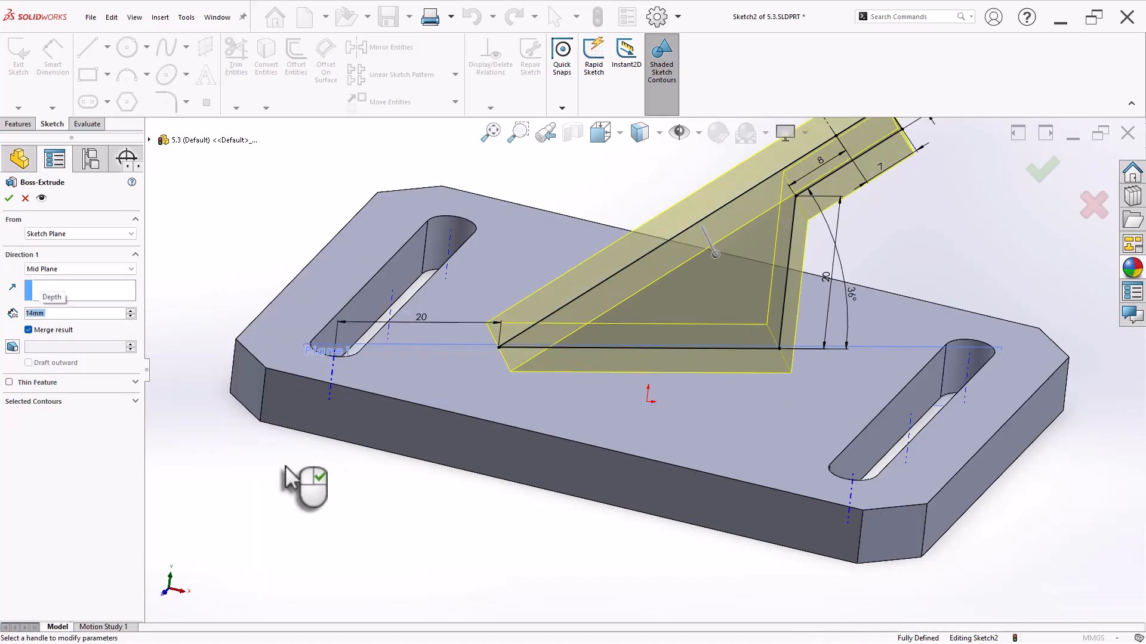
pyautogui.rightClick(286, 466)
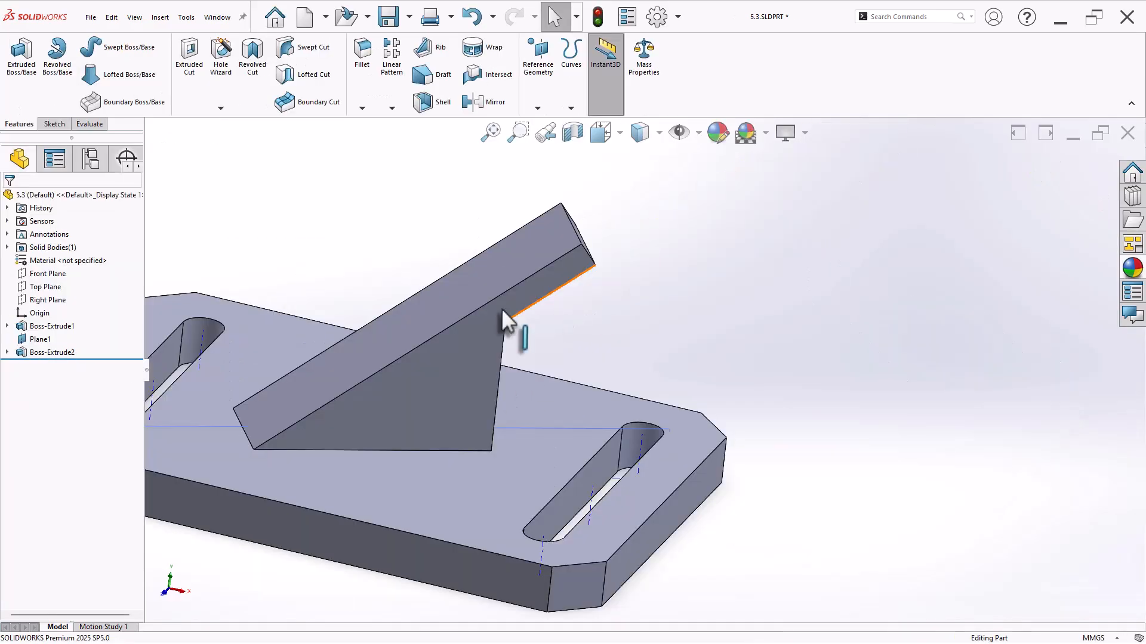
# Hide the diagonal reference plane and switch off the temporary axes
pyautogui.hotkey('ctrl', '7')
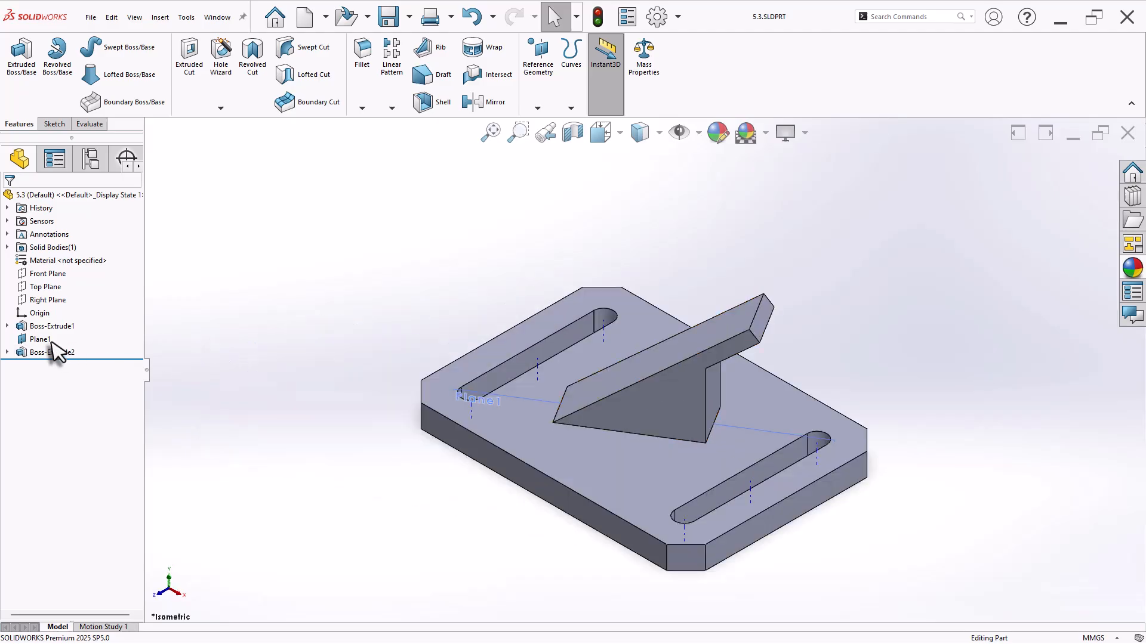
pyautogui.click(44, 338)
pyautogui.click(75, 321)
pyautogui.click(698, 133)
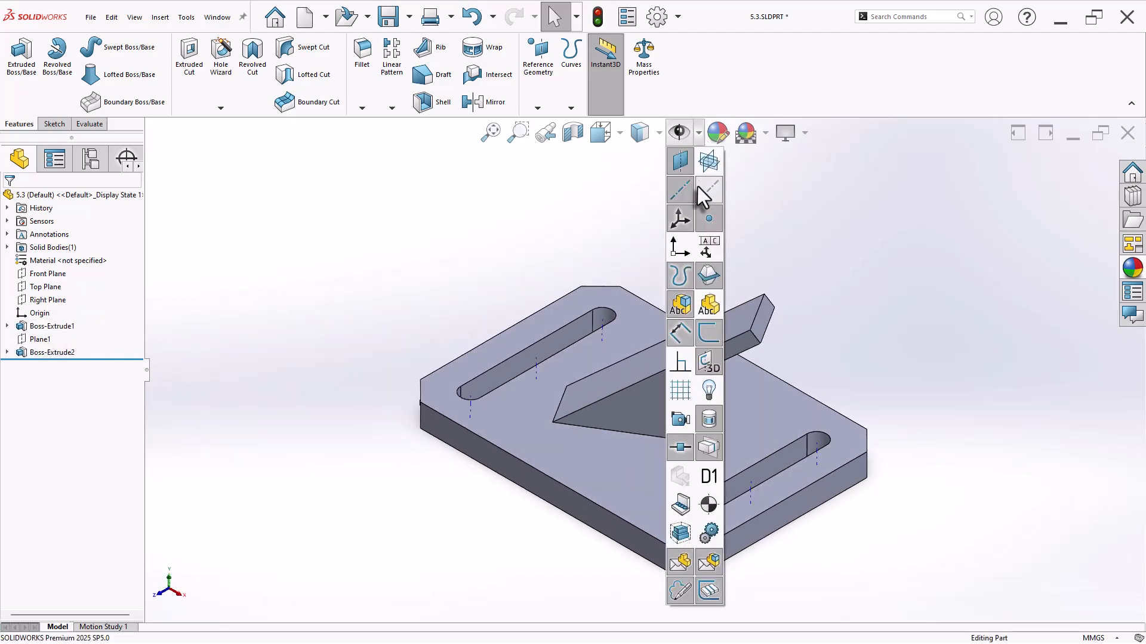
pyautogui.click(707, 188)
# Apply a full round fillet to the slanted arm's upper end, using its end face as center and the two opposite side faces
pyautogui.moveTo(486, 257); pyautogui.dragTo(596, 281, button='middle')
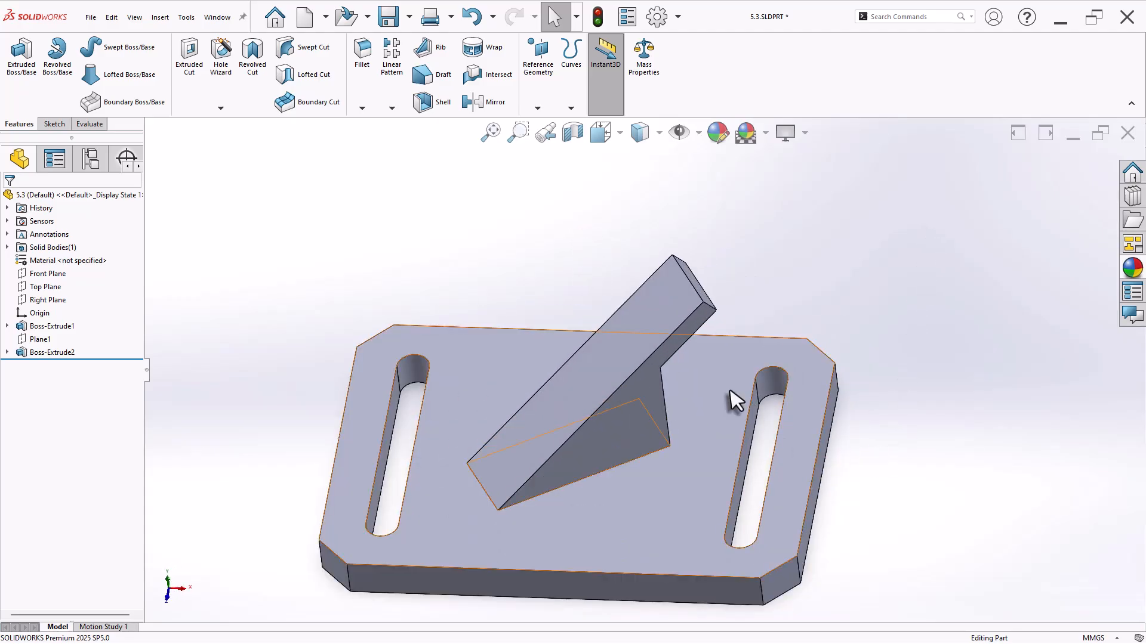
pyautogui.click(362, 108)
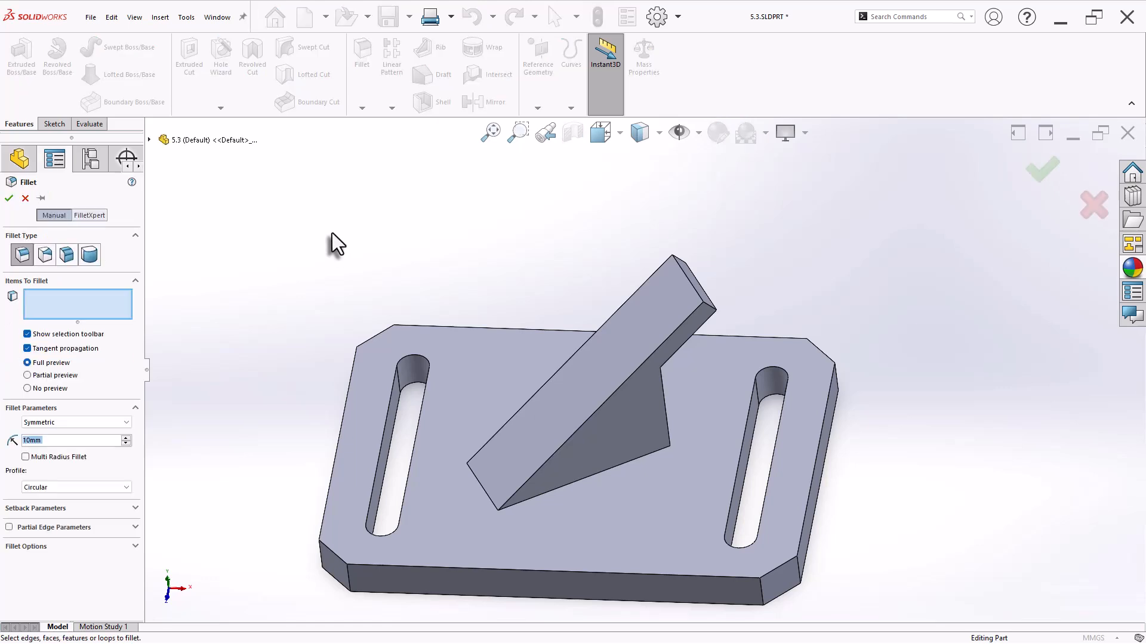
pyautogui.click(94, 253)
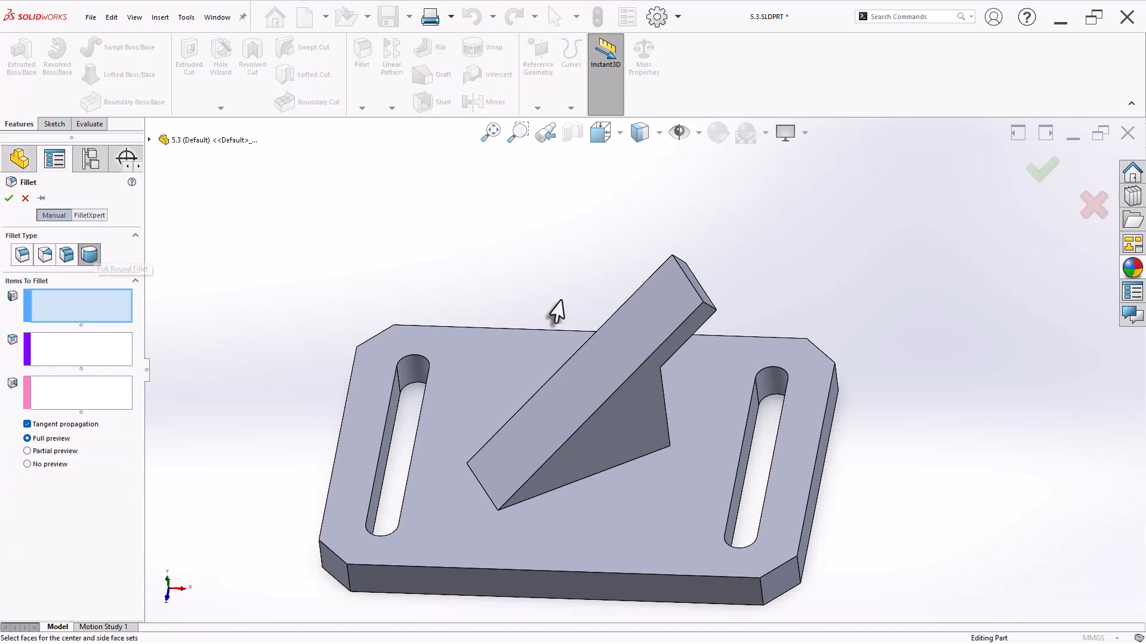
pyautogui.click(693, 321)
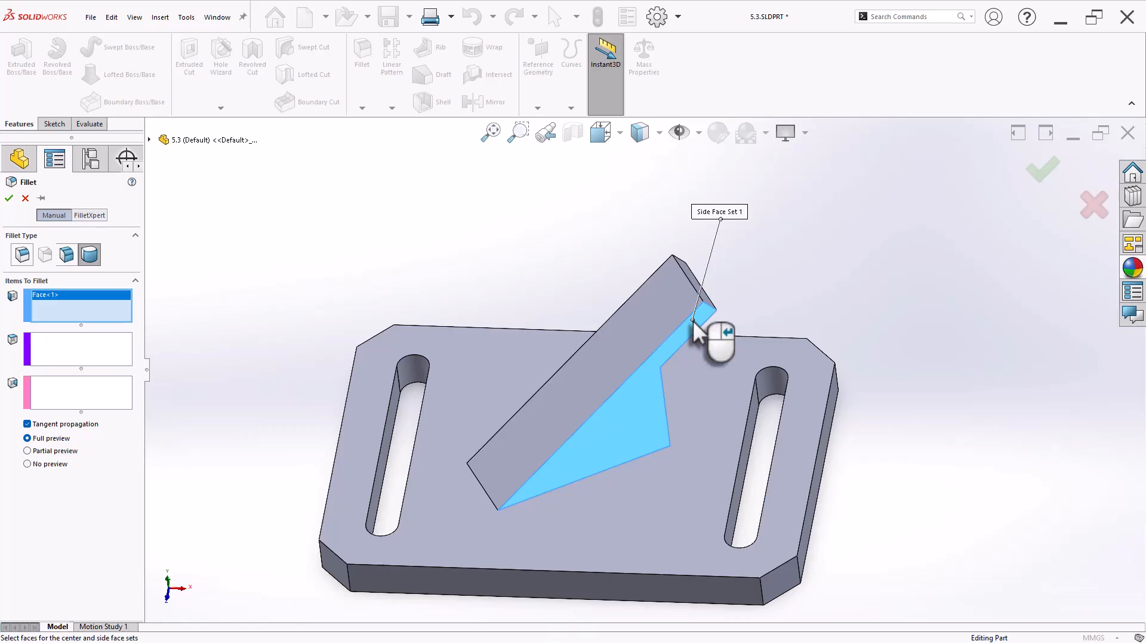
pyautogui.click(705, 297)
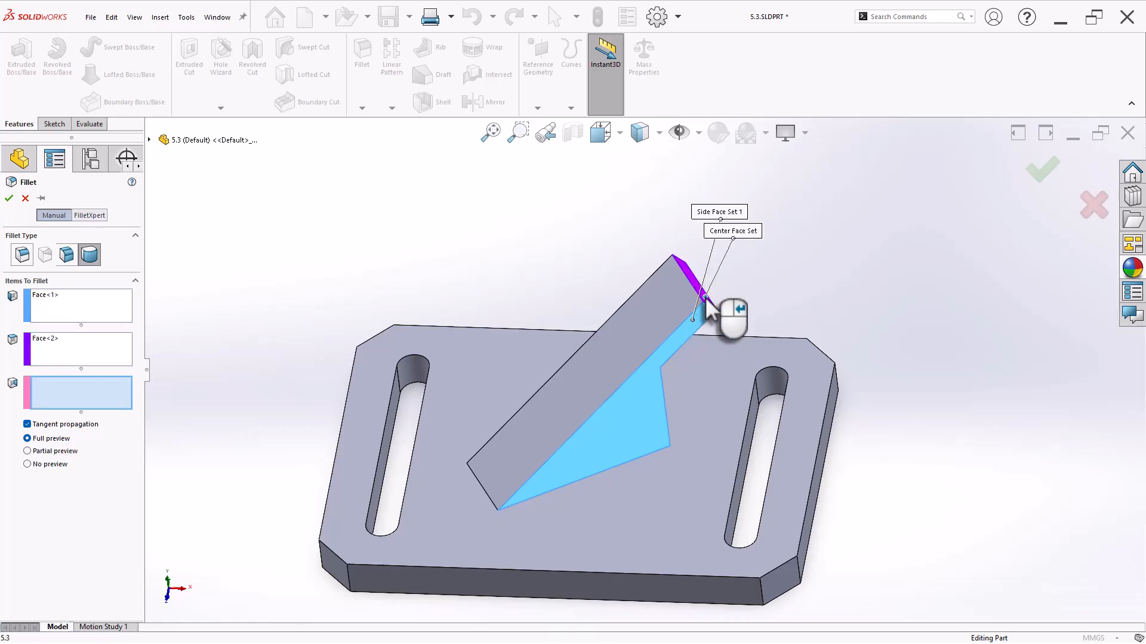
pyautogui.moveTo(612, 264); pyautogui.dragTo(694, 371, button='middle')
pyautogui.click(647, 277)
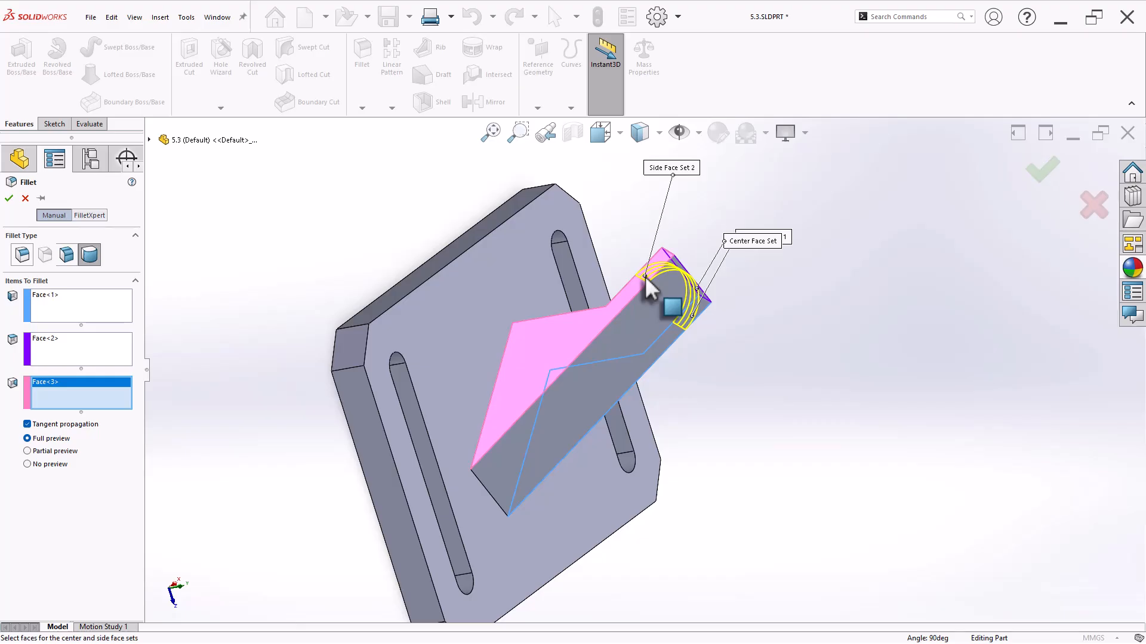
pyautogui.rightClick(646, 278)
pyautogui.moveTo(770, 419); pyautogui.dragTo(644, 345, button='middle')
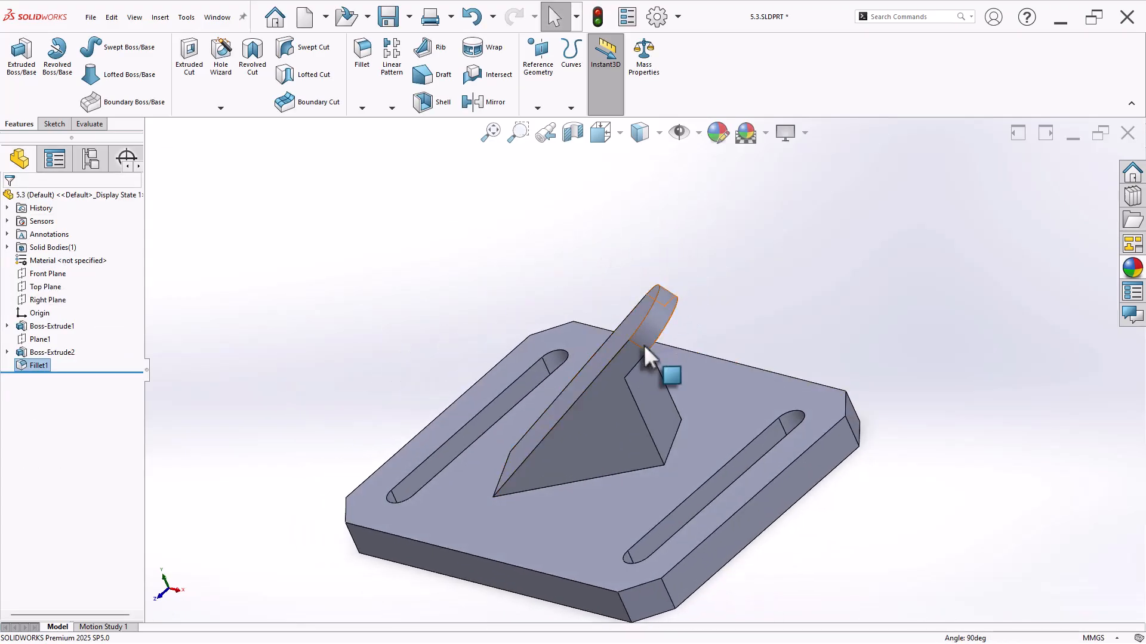
# Sketch an 8 mm diameter circle on the slanted arm's upper face, concentric with its rounded end
pyautogui.moveTo(692, 272); pyautogui.dragTo(772, 328, button='middle')
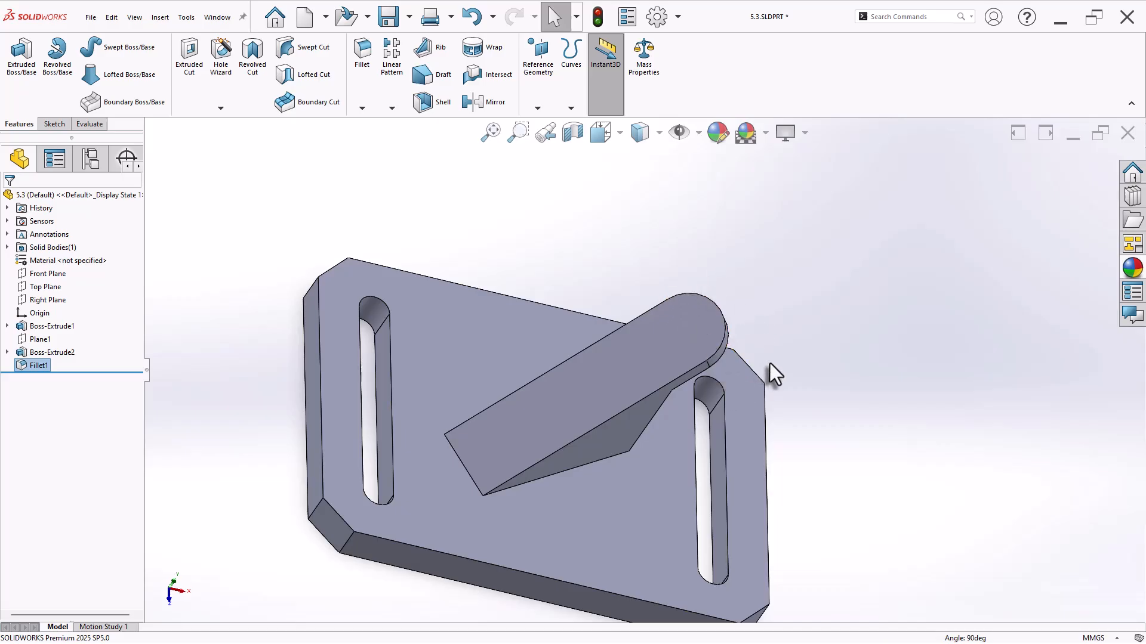
pyautogui.moveTo(771, 364); pyautogui.dragTo(1, 371, button='middle')
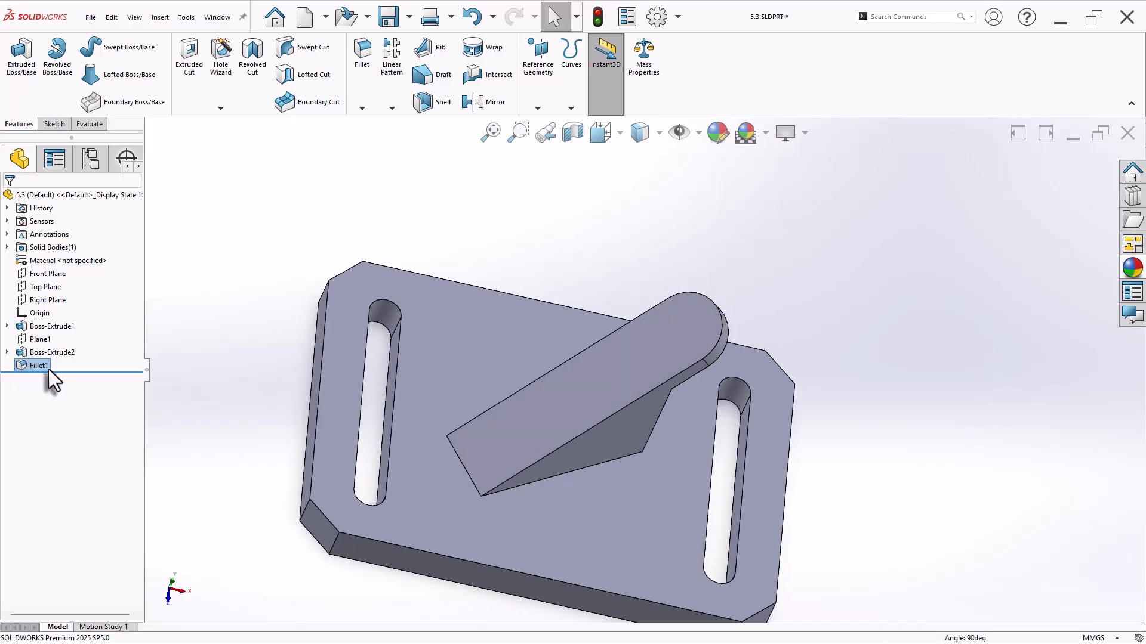
pyautogui.moveTo(869, 358); pyautogui.dragTo(876, 299, button='middle')
pyautogui.click(695, 319)
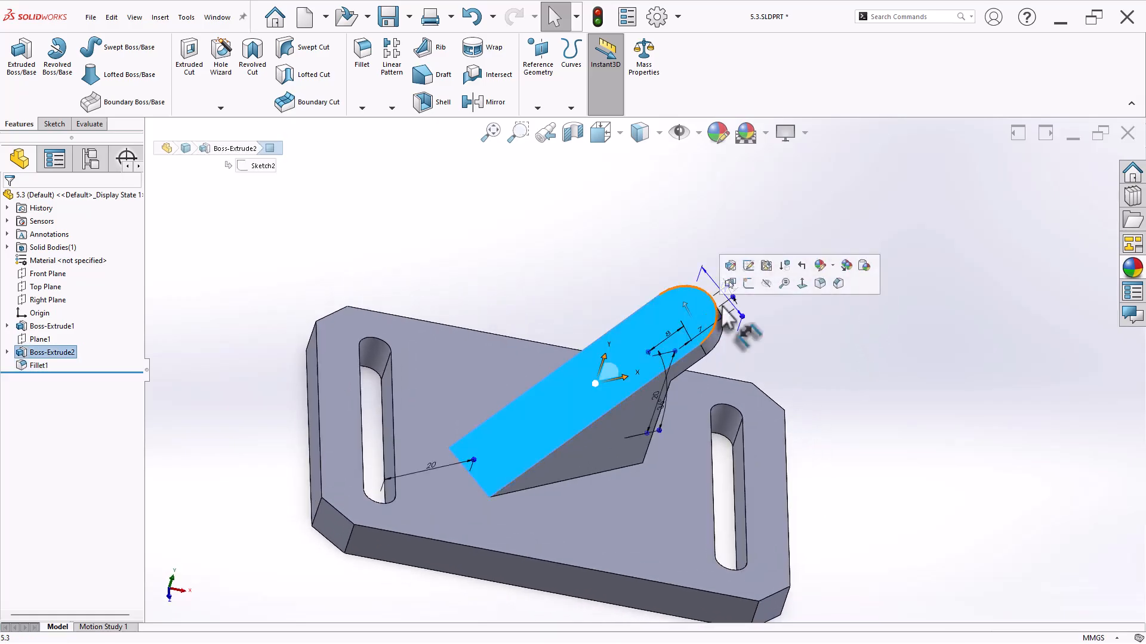
pyautogui.click(748, 285)
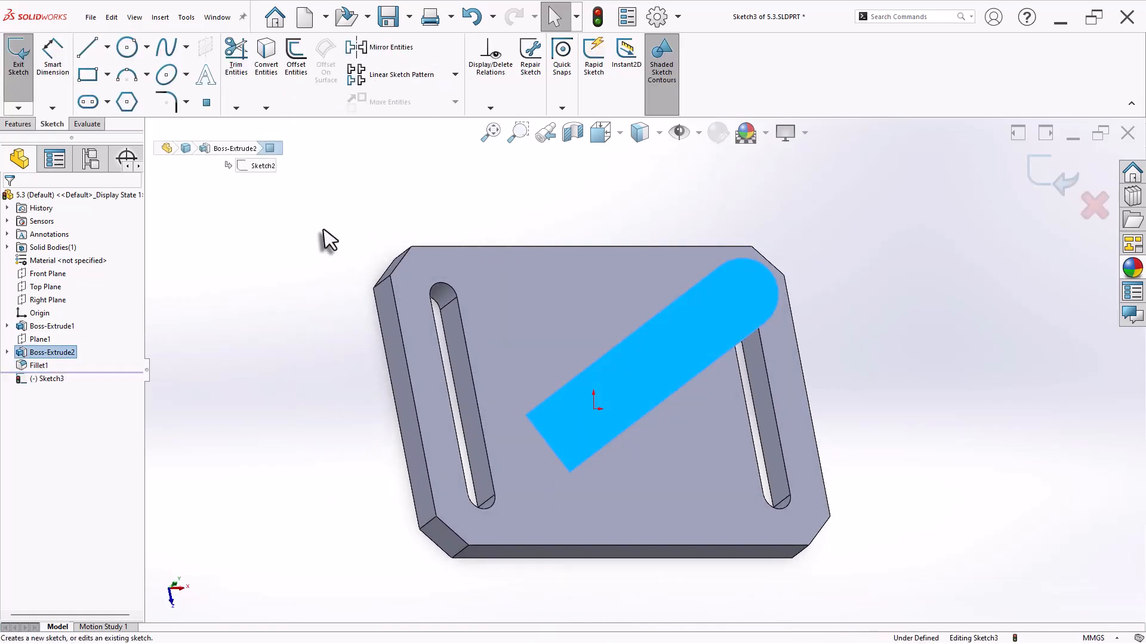
pyautogui.click(127, 46)
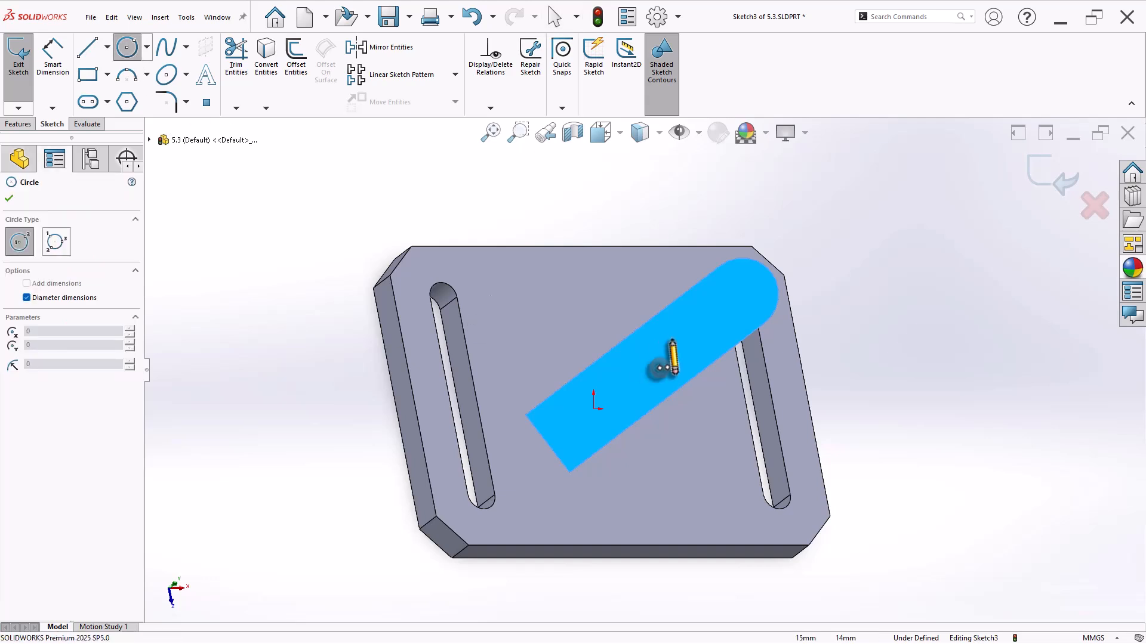
pyautogui.click(742, 295)
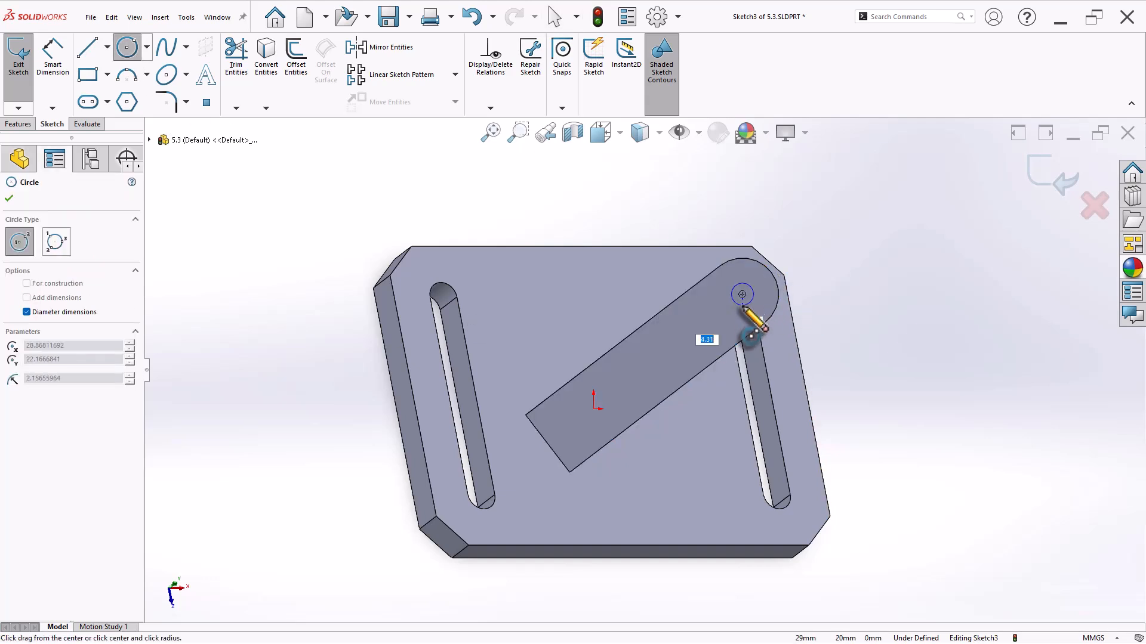
pyautogui.press('Return')
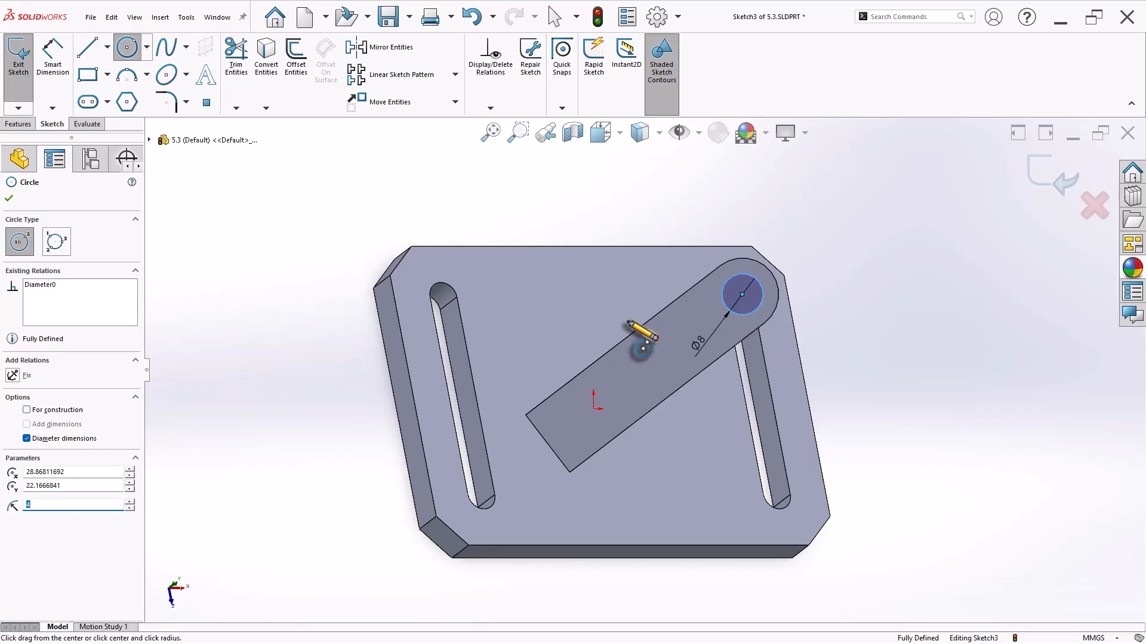
# Cut the 8 mm circle through the arm with the Up To Next end condition and check the part's mass properties
pyautogui.press('s')
pyautogui.click(281, 348)
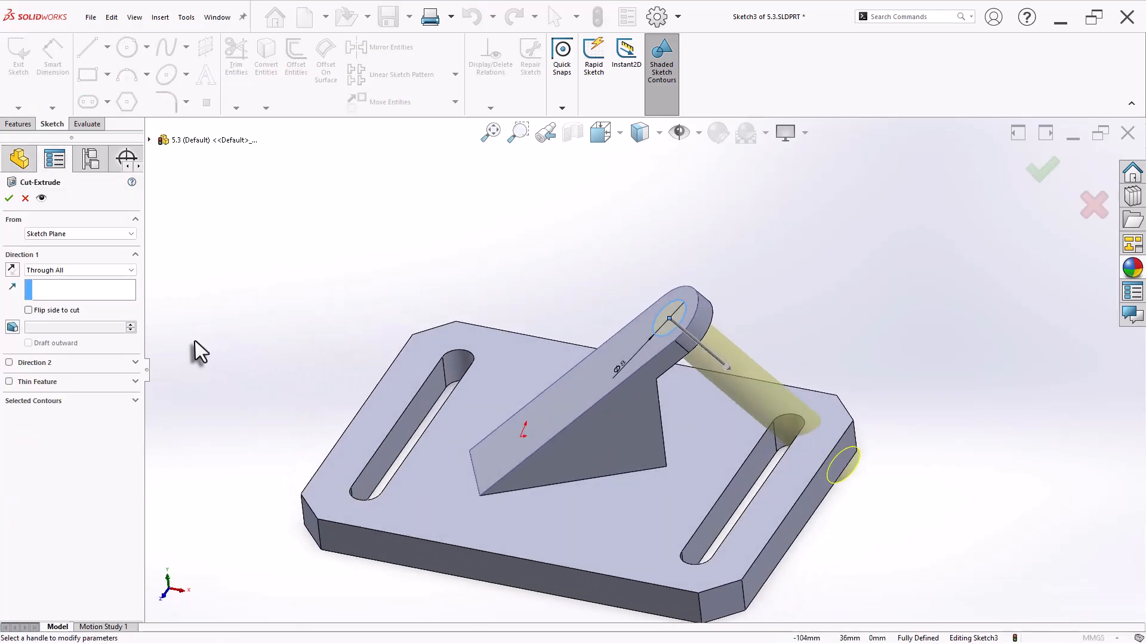
pyautogui.click(77, 271)
pyautogui.click(76, 304)
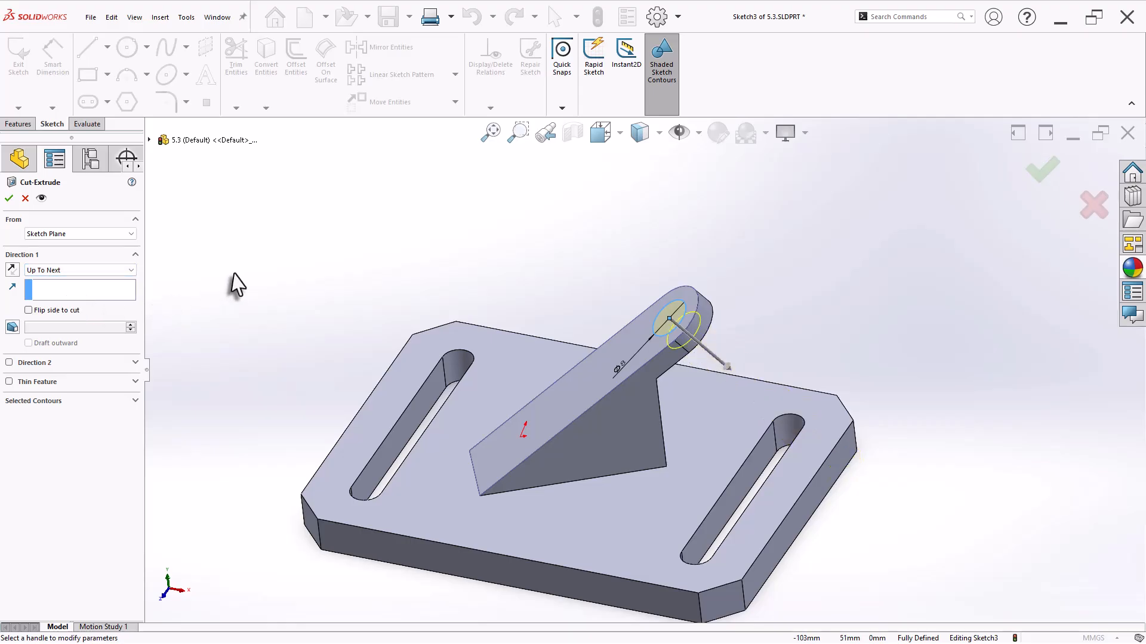
pyautogui.click(9, 199)
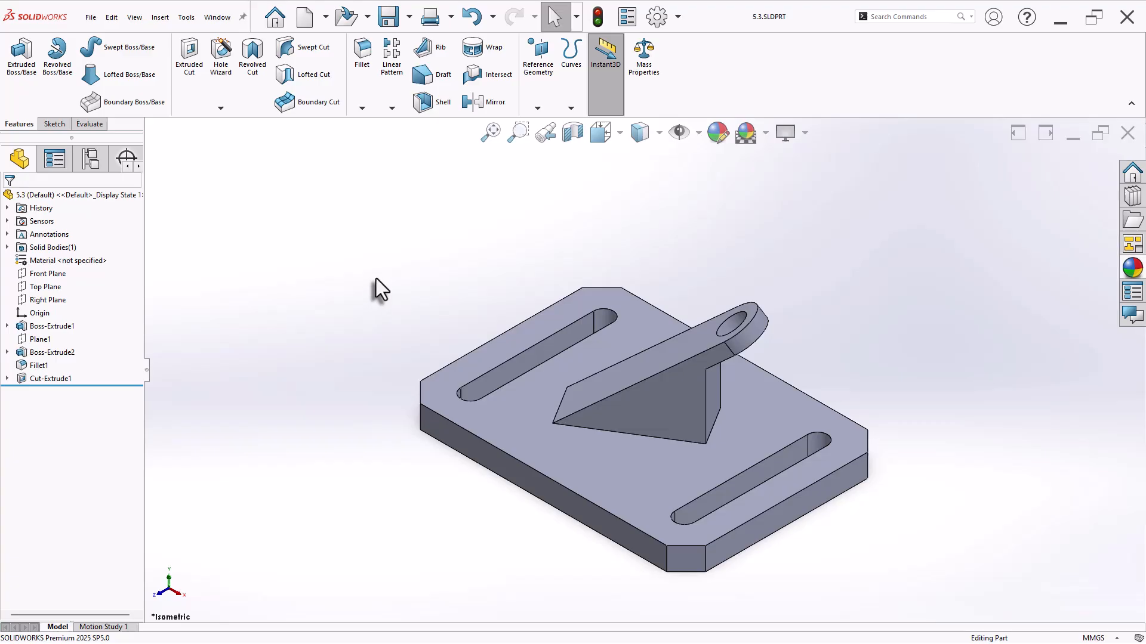
pyautogui.click(647, 73)
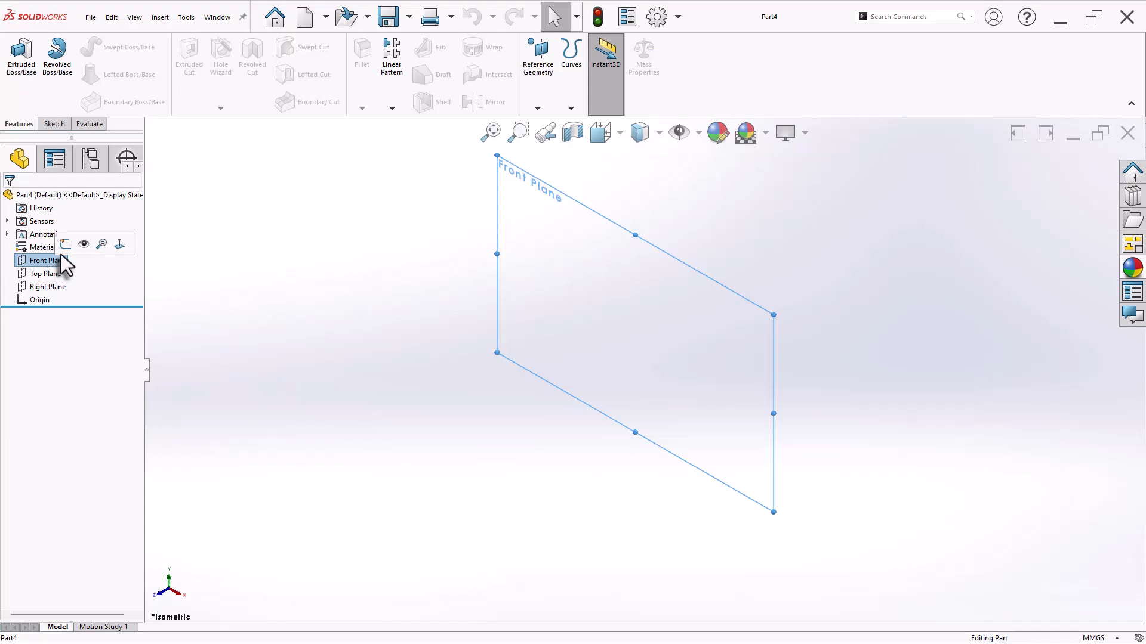
# On the Front Plane of the new part, sketch two concentric circles at the origin with diameters of 18 mm and 36 mm
pyautogui.click(65, 245)
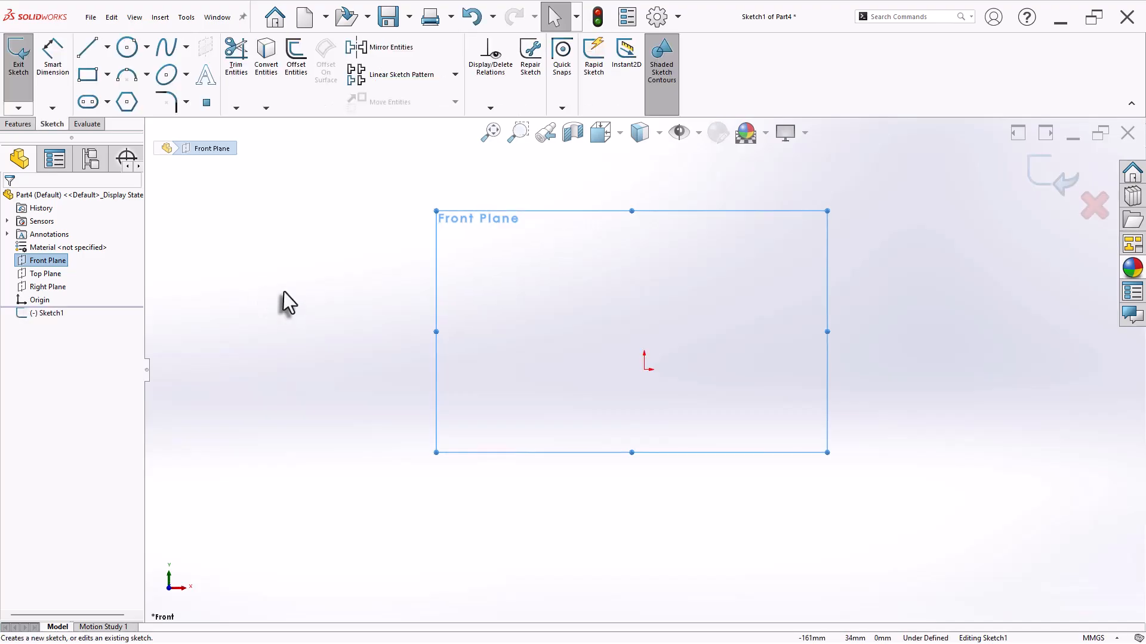
pyautogui.click(126, 46)
pyautogui.click(644, 369)
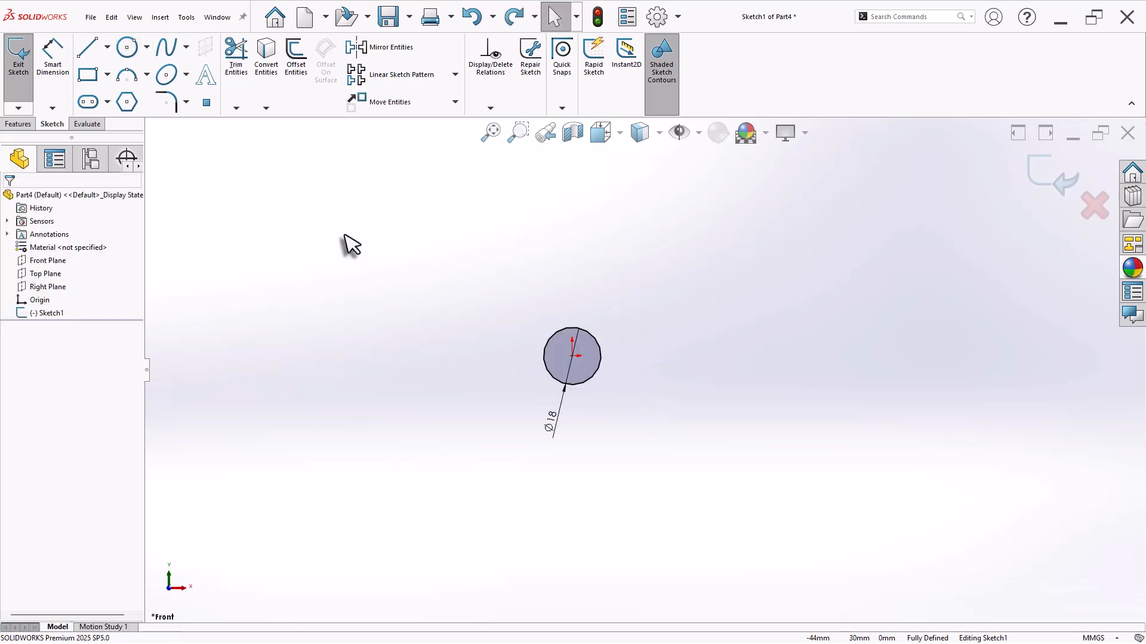
pyautogui.click(127, 47)
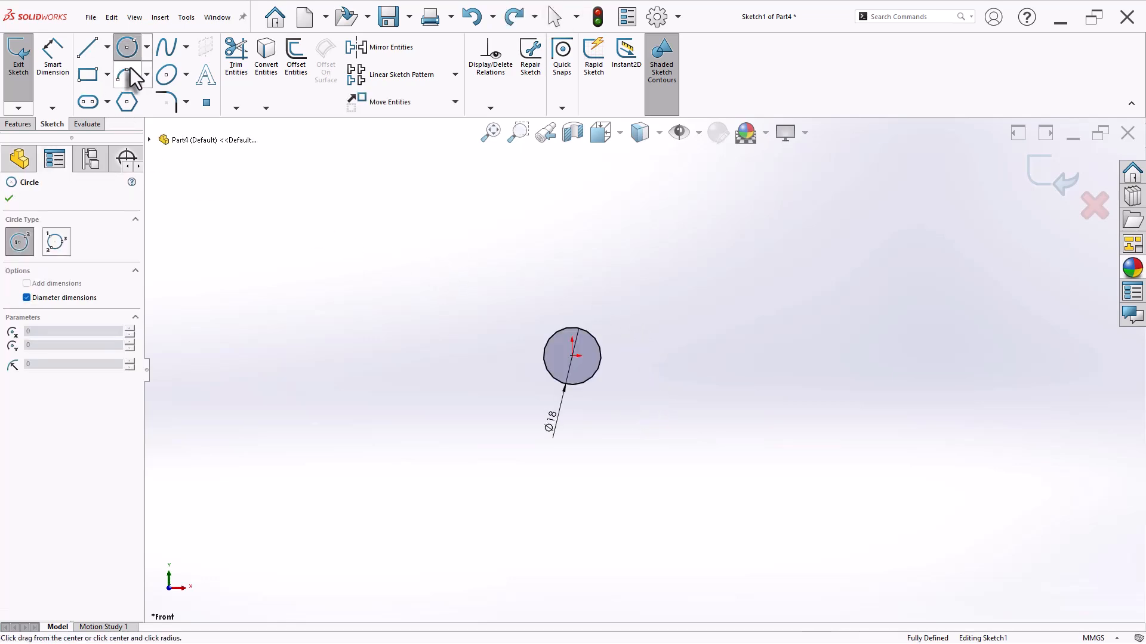
pyautogui.click(573, 356)
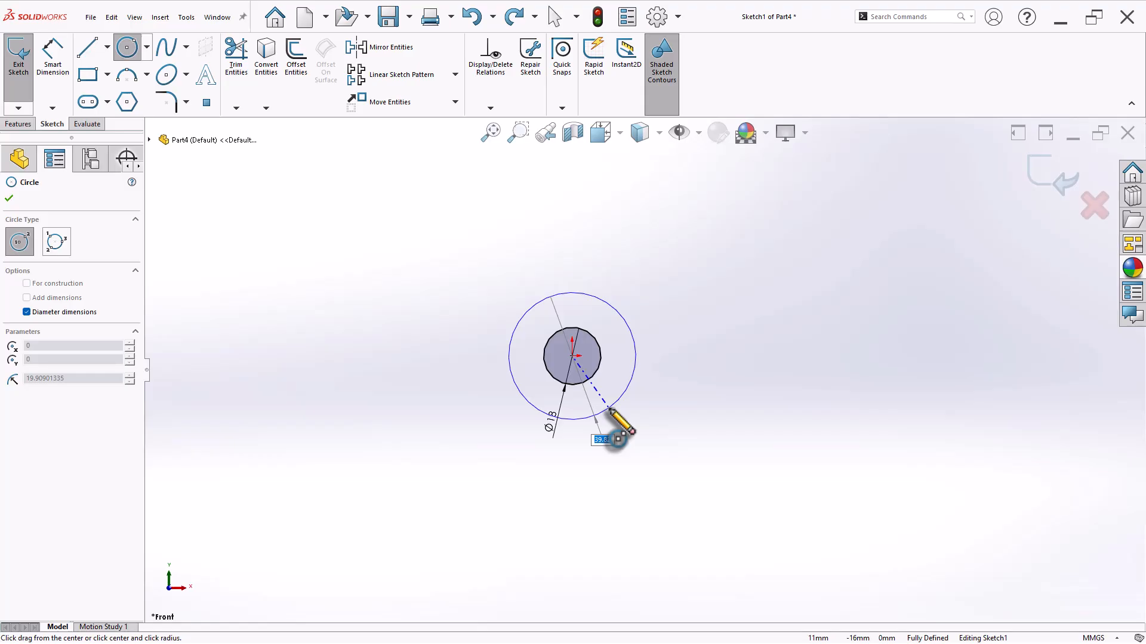
pyautogui.click(610, 410)
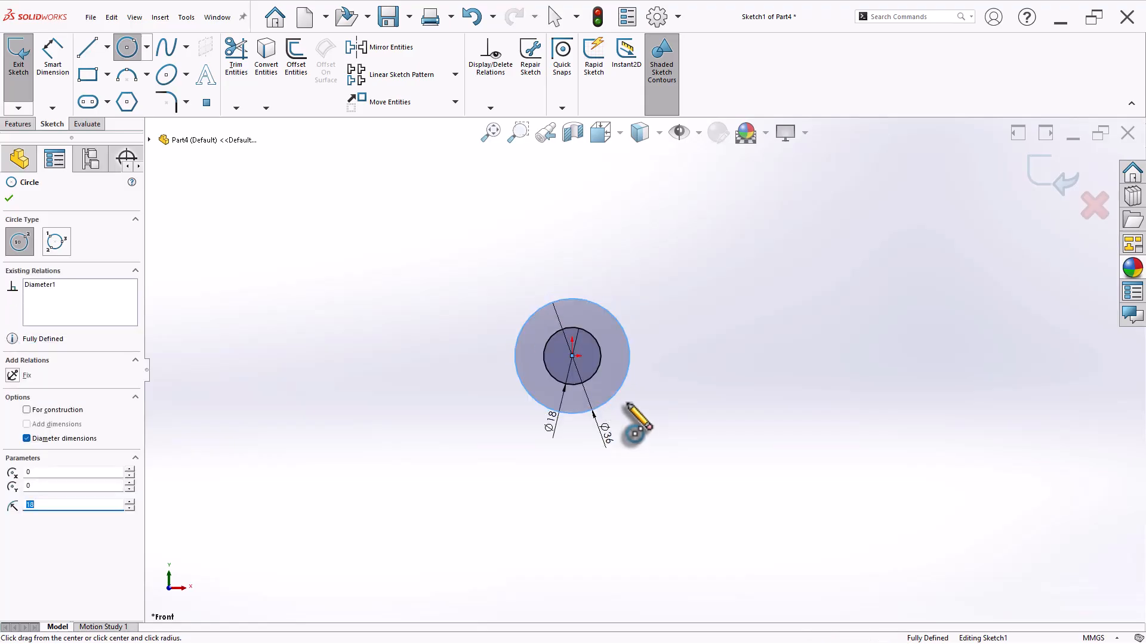
# Sketch a 12 mm diameter circle to the upper right of the origin and an 8 mm diameter circle to its upper left
pyautogui.click(860, 246)
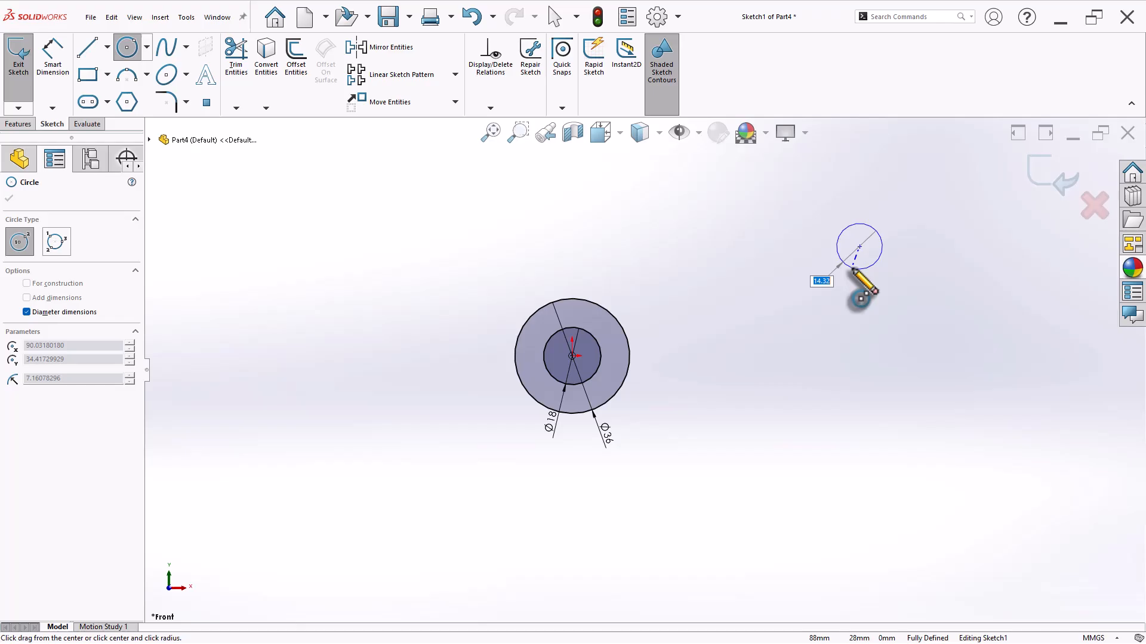
pyautogui.press('Return')
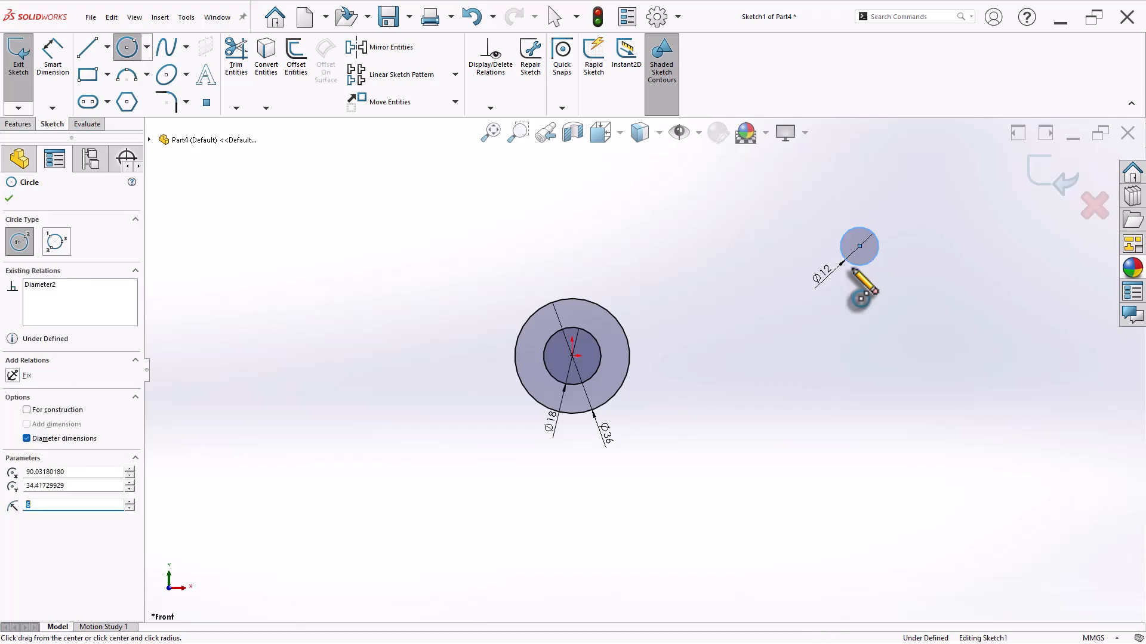
pyautogui.click(338, 210)
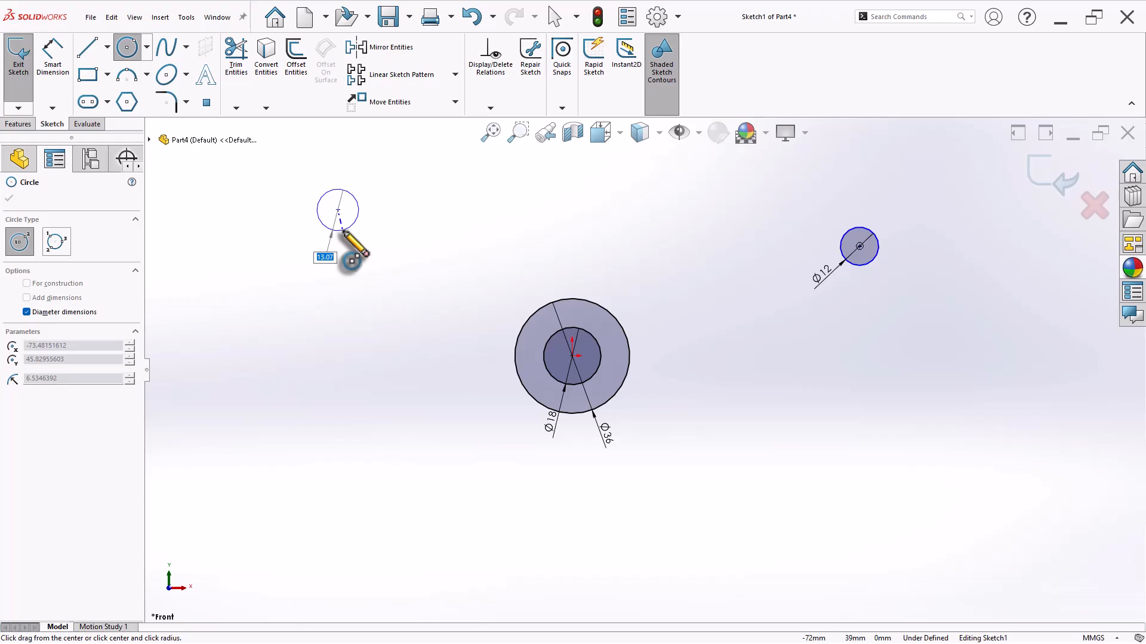
pyautogui.write('8')
pyautogui.press('Return')
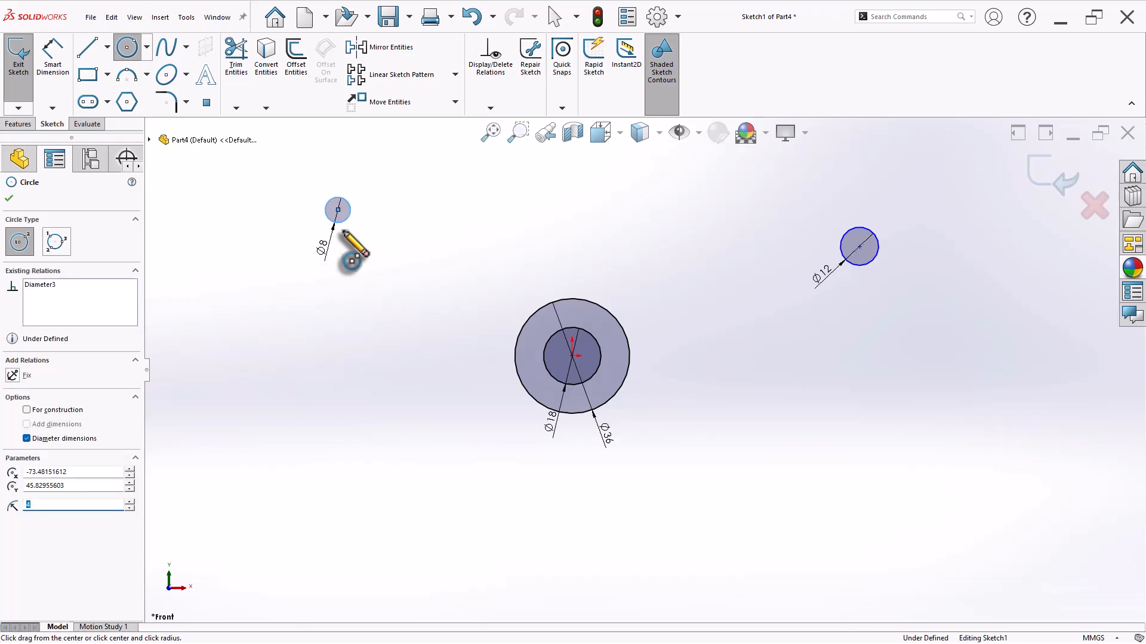
pyautogui.press('Escape')
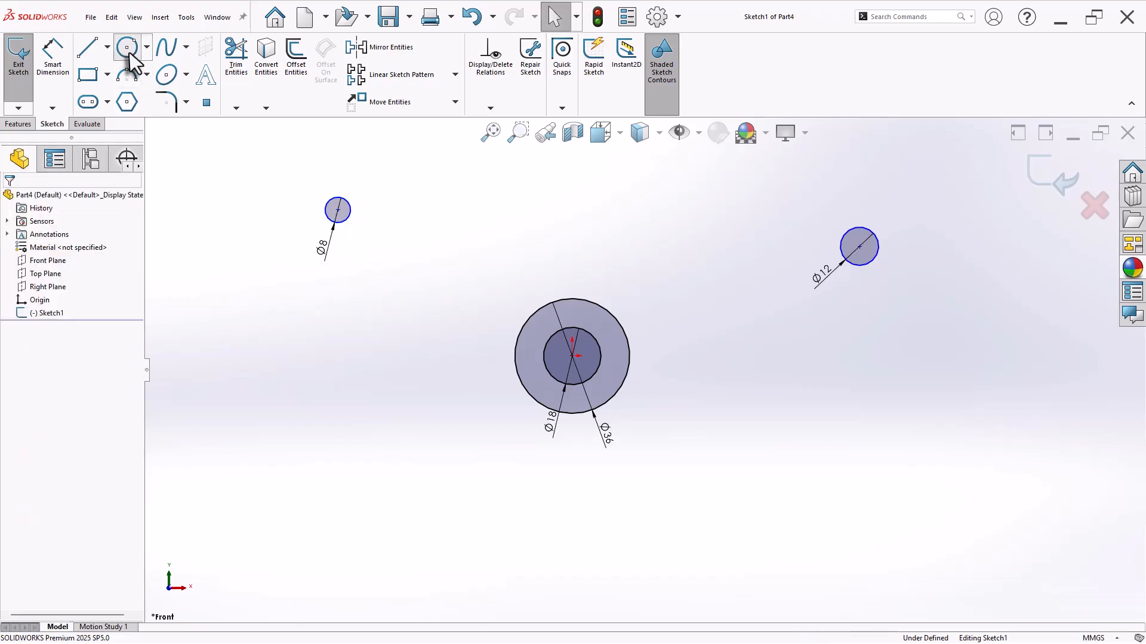
# Add a concentric 16 mm diameter circle around the 8 mm circle and a concentric 24 mm diameter circle around the 12 mm circle
pyautogui.click(126, 47)
pyautogui.click(337, 210)
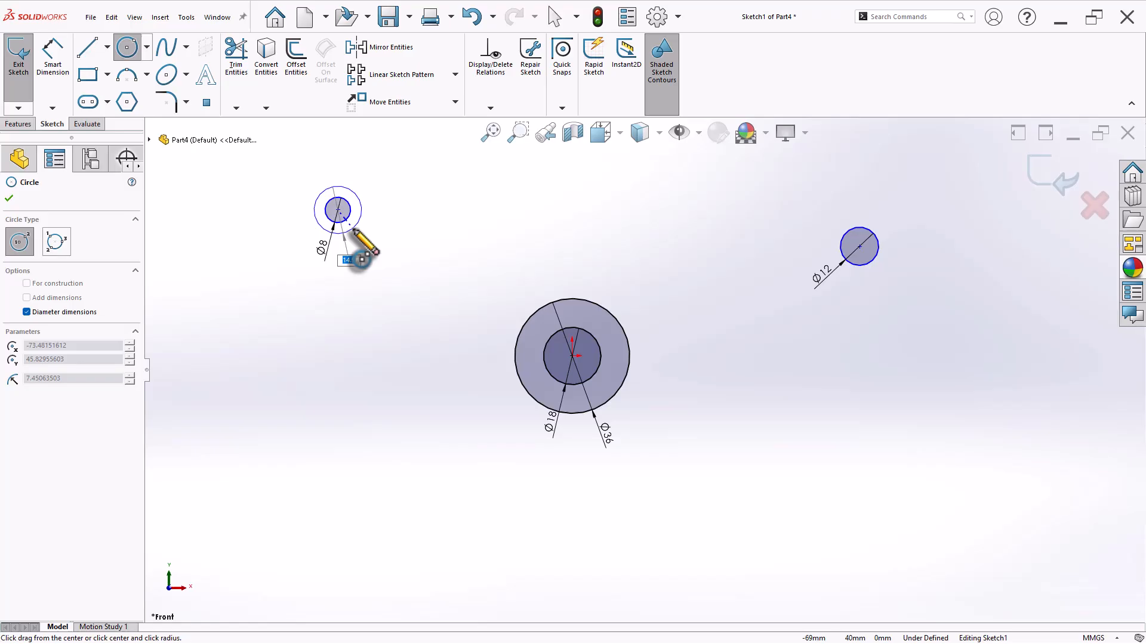
pyautogui.write('16')
pyautogui.press('Return')
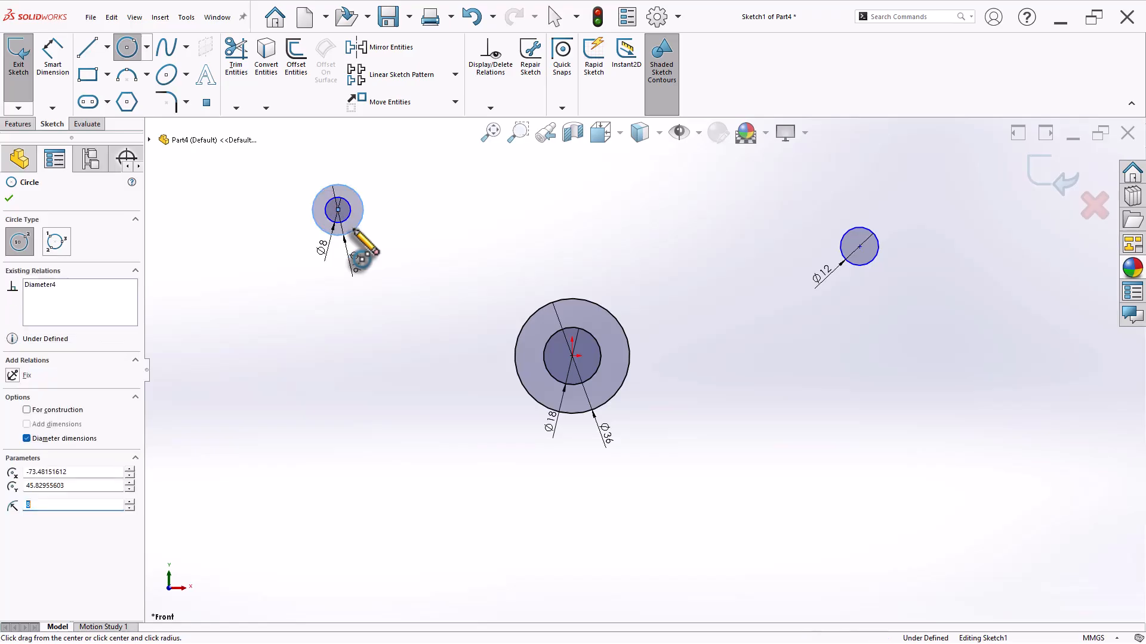
pyautogui.click(860, 246)
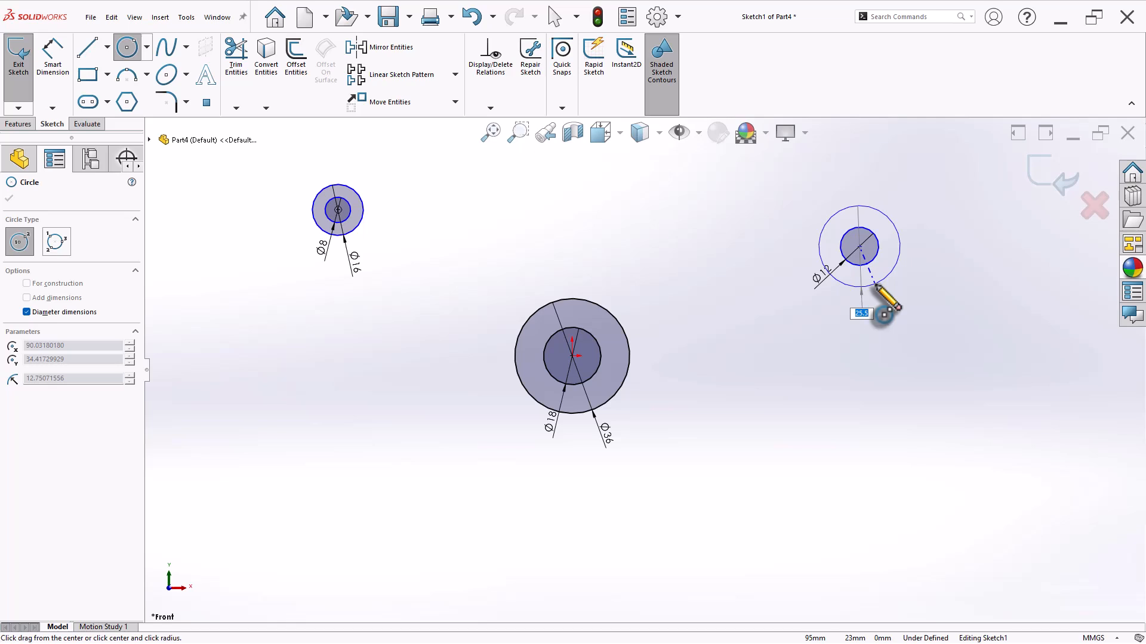
pyautogui.press('Return')
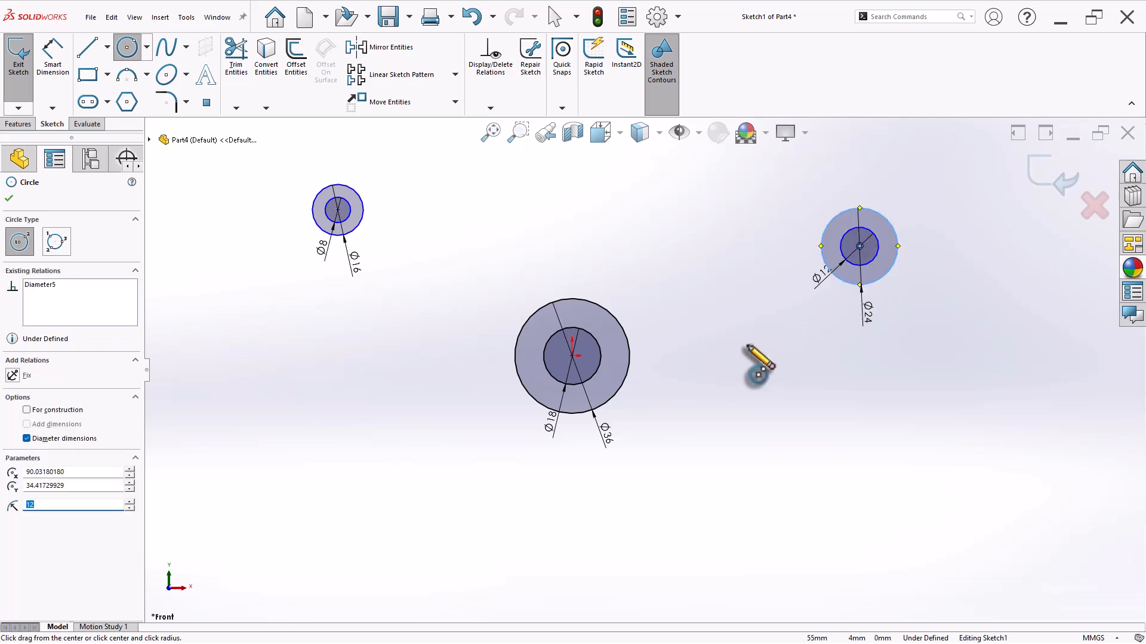
# Dimension the horizontal distance from the origin to the center of the upper-right circles as 82 mm
pyautogui.moveTo(725, 317); pyautogui.dragTo(713, 290, button='right')
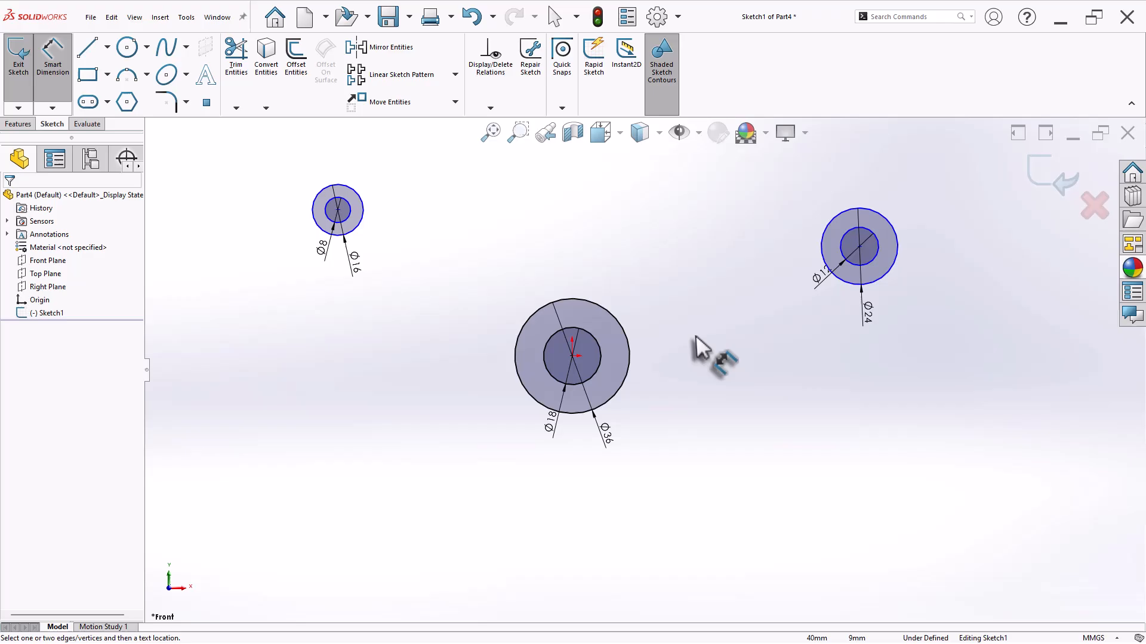
pyautogui.click(572, 356)
pyautogui.click(858, 247)
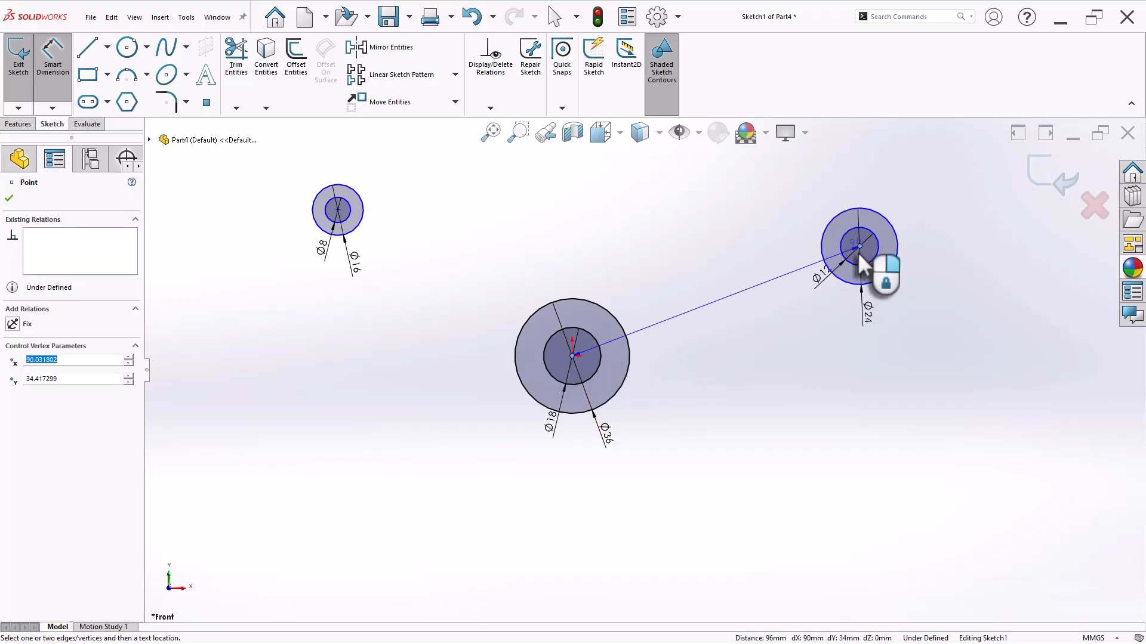
pyautogui.click(759, 425)
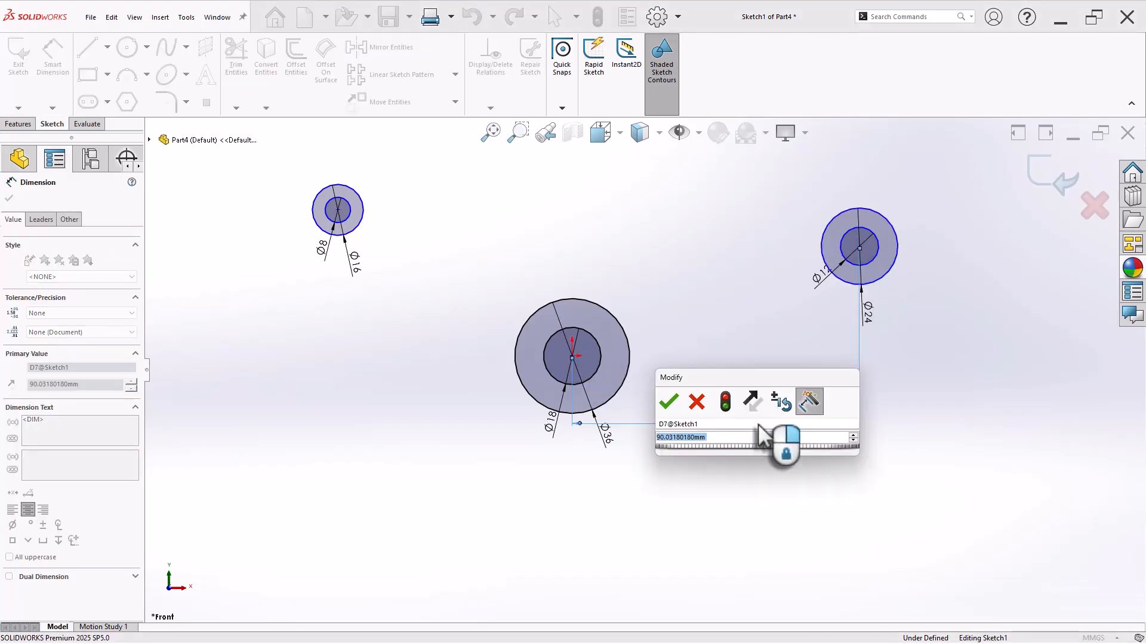
pyautogui.write('82')
pyautogui.press('Return')
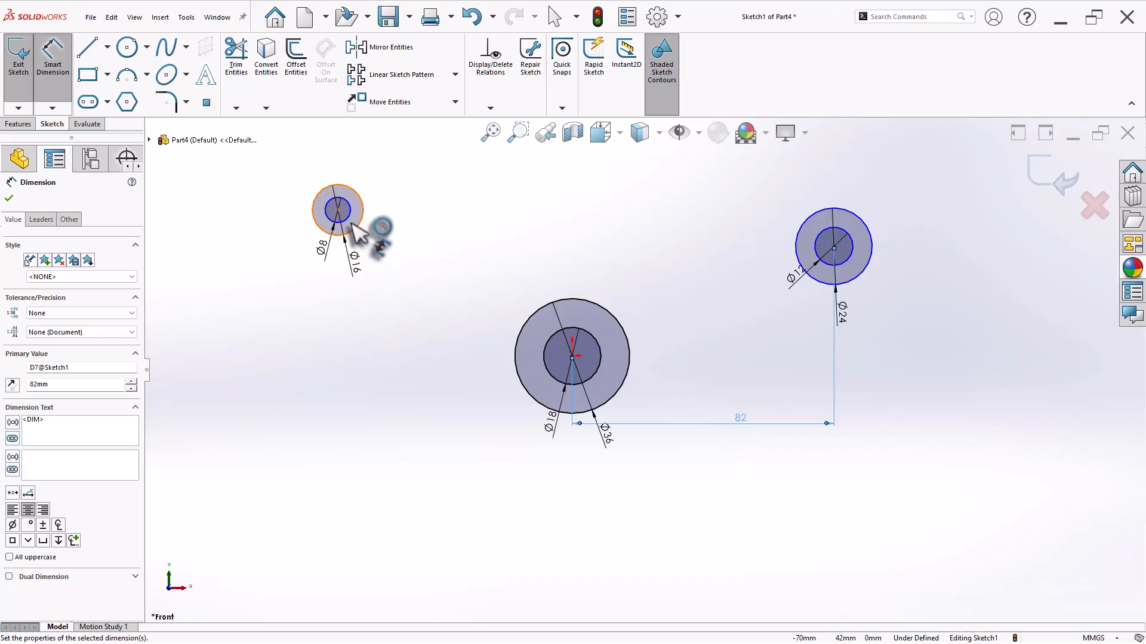
# Dimension the horizontal distance from the center of the upper-left circles to the origin as 48 mm
pyautogui.click(338, 210)
pyautogui.click(572, 356)
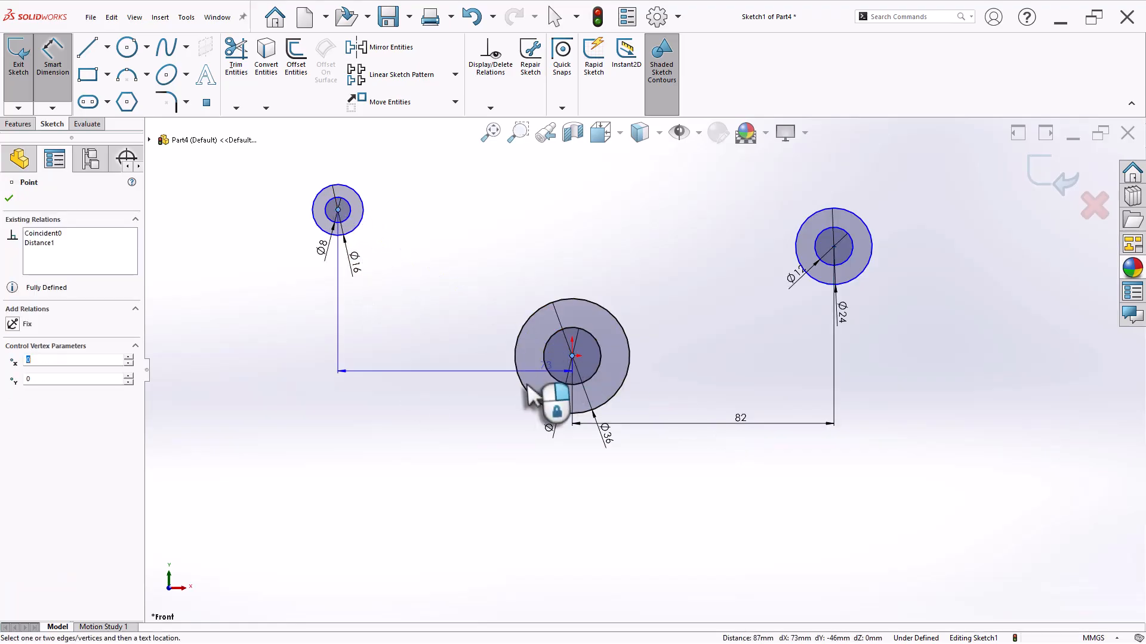
pyautogui.click(468, 451)
pyautogui.write('48')
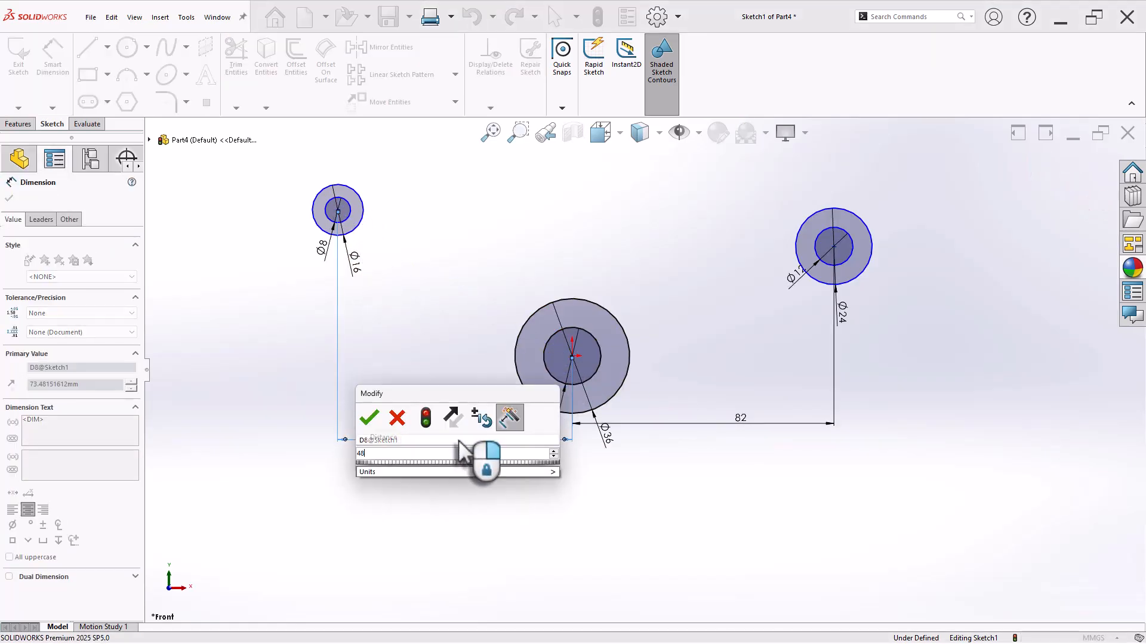
pyautogui.press('Return')
pyautogui.scroll(-2, 668, 275)
pyautogui.press('Escape')
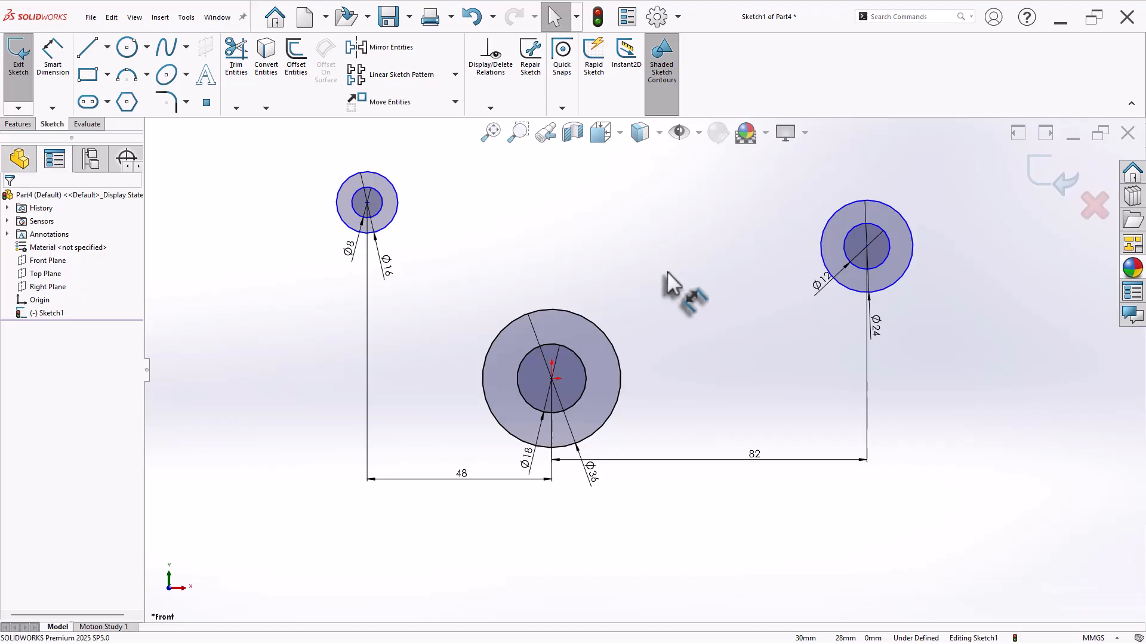
# Sketch a line from the top of the 24 mm circle and one from the top of the 16 mm circle so they cross
pyautogui.press('l')
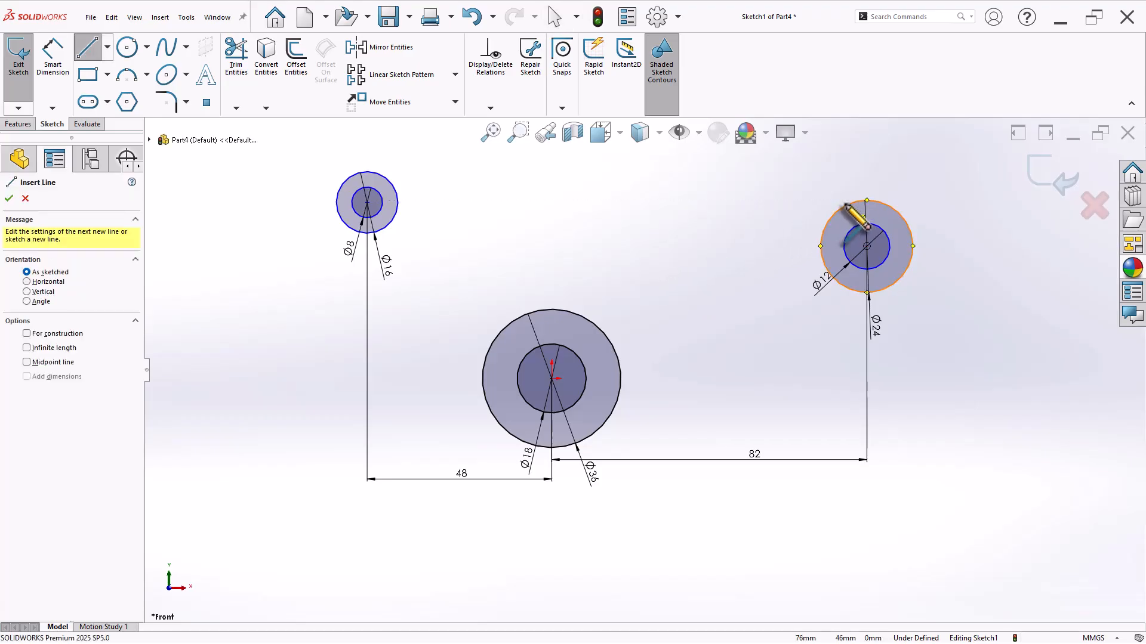
pyautogui.click(860, 201)
pyautogui.doubleClick(594, 238)
pyautogui.click(367, 173)
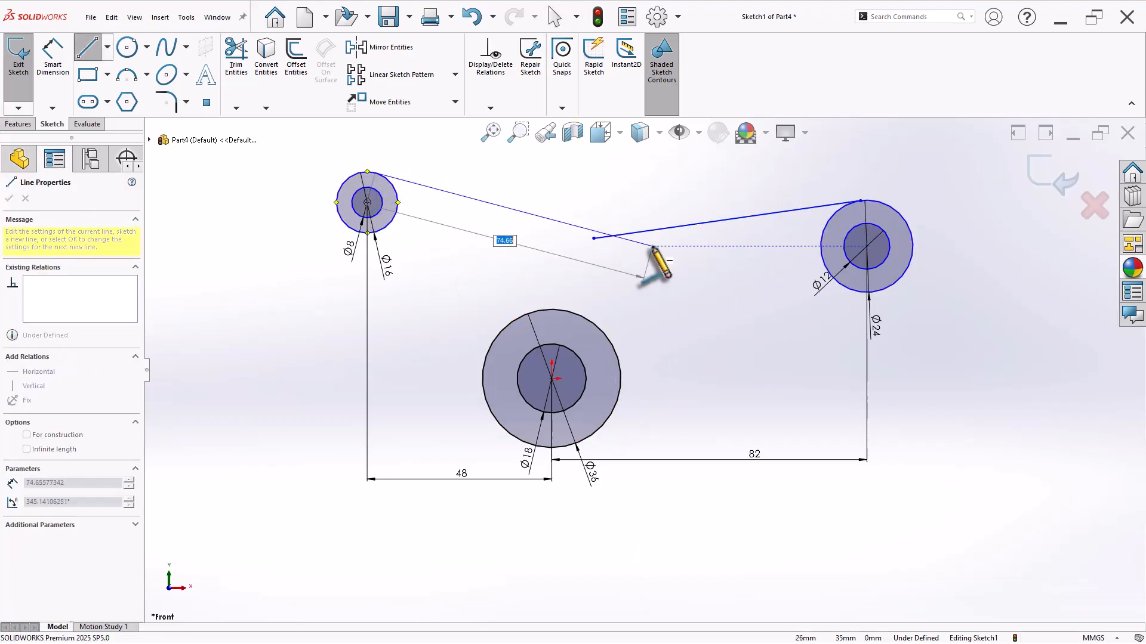
pyautogui.doubleClick(653, 246)
# Sketch a tangent line from the 16 mm circle to the 36 mm circle and another from the 36 mm circle to the 24 mm circle
pyautogui.click(343, 221)
pyautogui.doubleClick(497, 422)
pyautogui.click(610, 414)
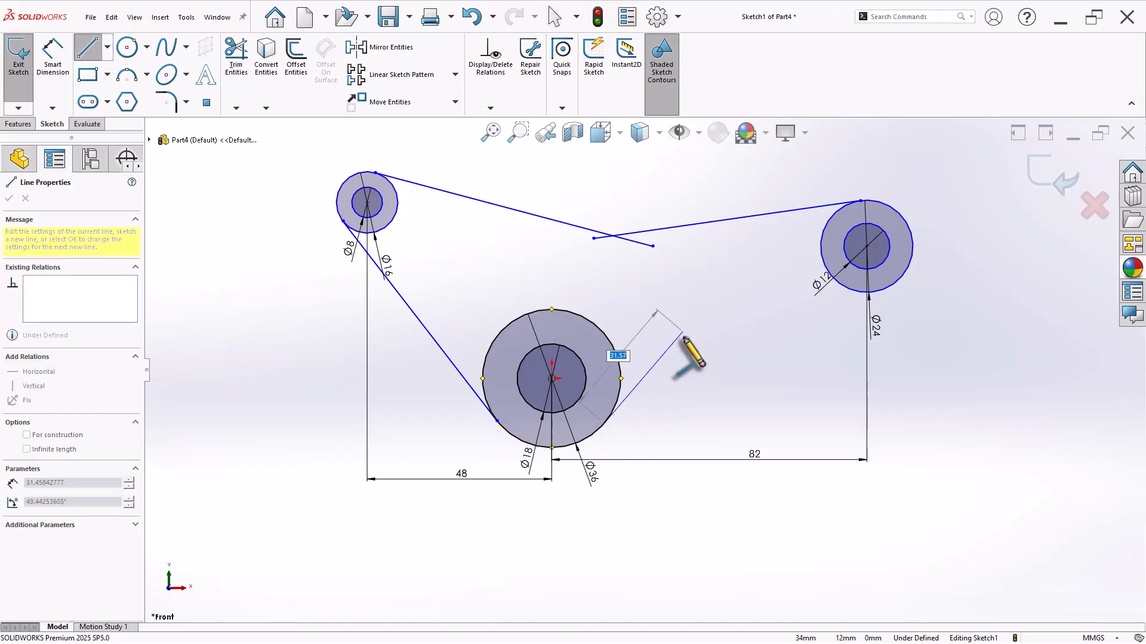
pyautogui.click(887, 287)
# Dimension the angle between the upper-right and lower-right outline lines as 18°
pyautogui.rightClick(950, 245)
pyautogui.click(960, 259)
pyautogui.click(745, 218)
pyautogui.click(759, 352)
pyautogui.click(749, 287)
pyautogui.write('18')
pyautogui.press('Return')
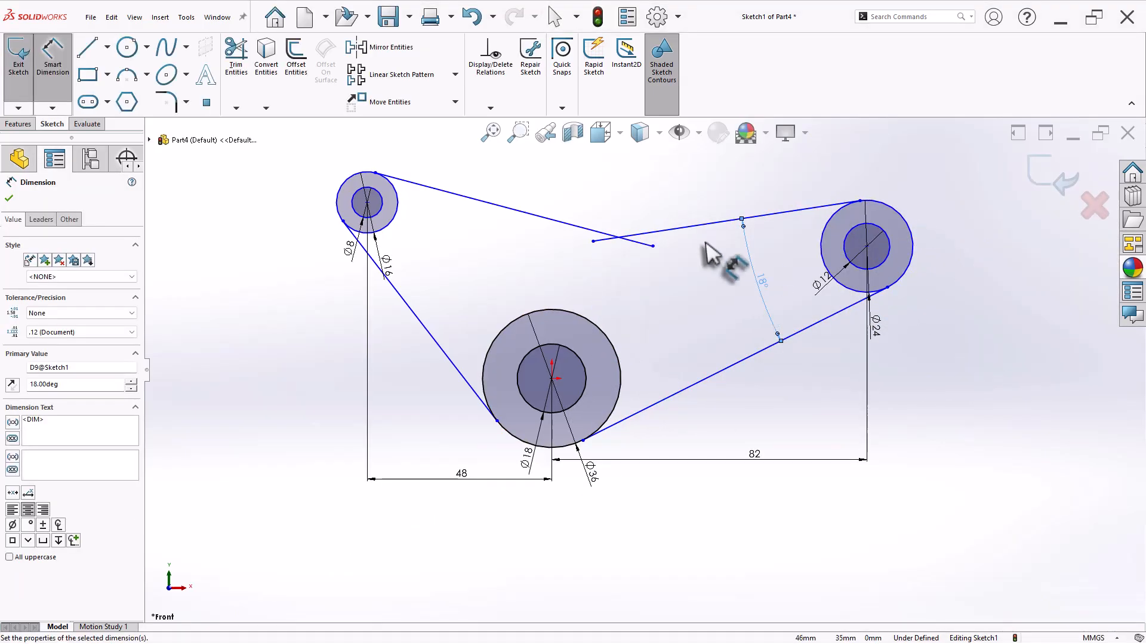
# Dimension the angle between the upper-right outline line and the lower-left outline line as 54°
pyautogui.click(691, 226)
pyautogui.click(429, 334)
pyautogui.click(477, 309)
pyautogui.write('54')
pyautogui.press('Return')
pyautogui.press('Escape')
# Make the upper-right line horizontal and stretch the upper-left line's free end below it
pyautogui.click(697, 249)
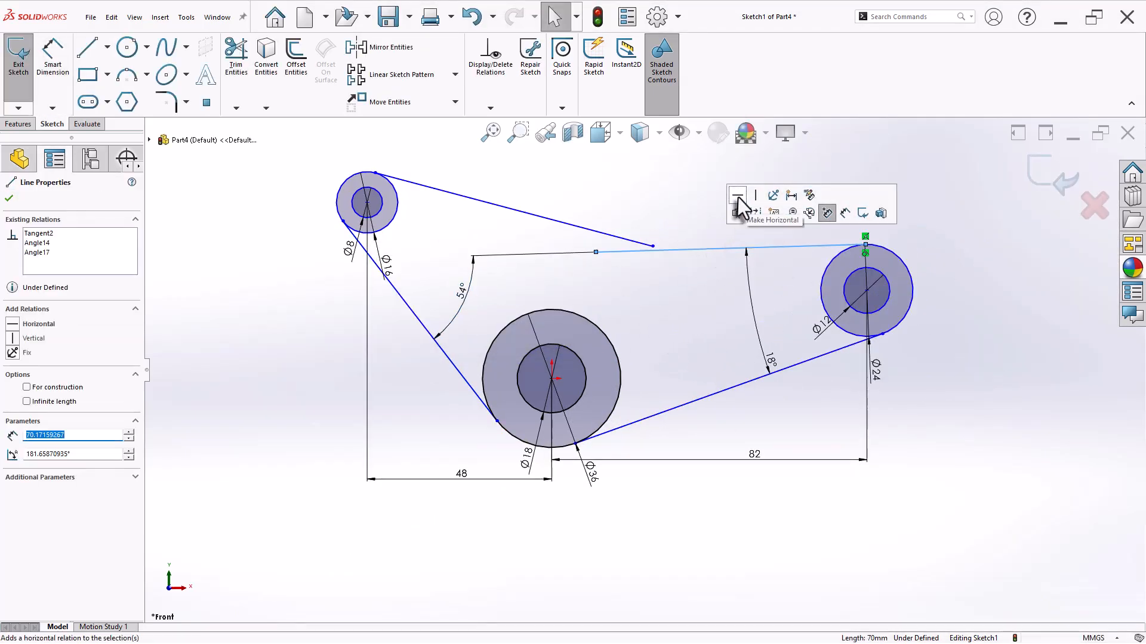
pyautogui.click(737, 197)
pyautogui.moveTo(654, 246); pyautogui.dragTo(681, 272)
pyautogui.click(975, 379)
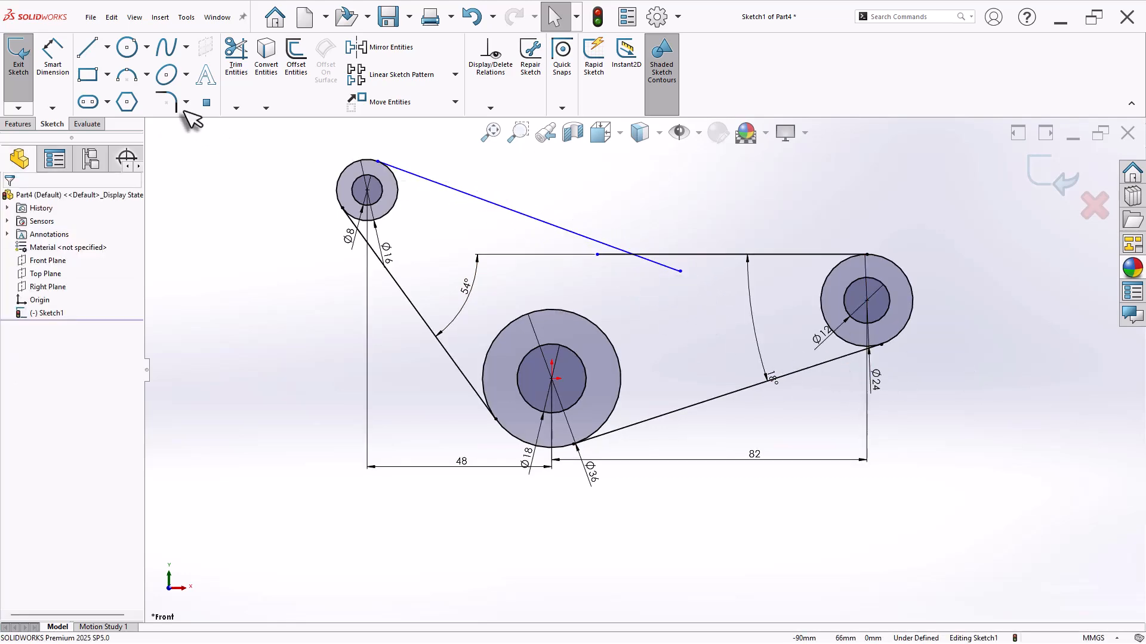
# Trim the overhanging ends of the two upper lines back to their intersection, without keeping trimmed entities as construction geometry
pyautogui.click(236, 57)
pyautogui.click(47, 474)
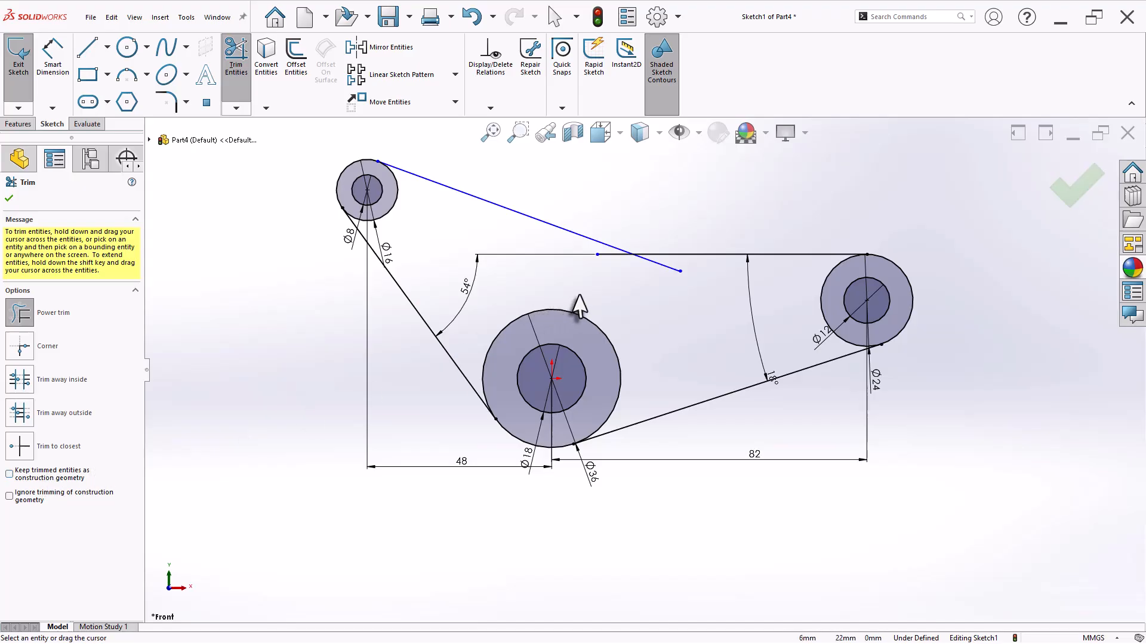
pyautogui.moveTo(690, 271); pyautogui.dragTo(642, 278)
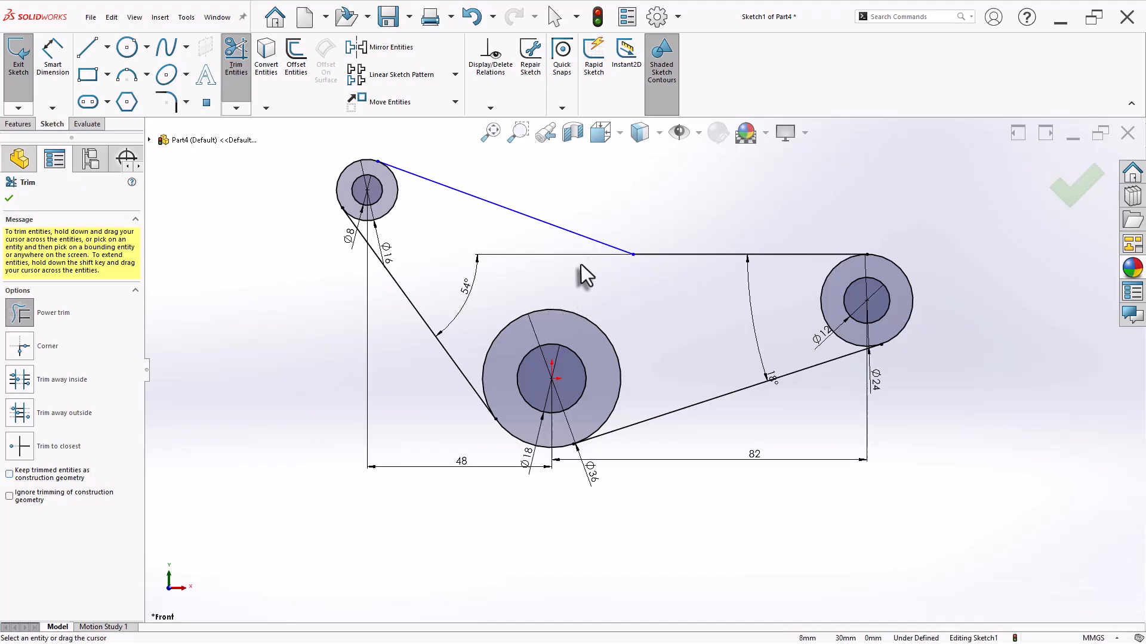
pyautogui.press('Escape')
# Dimension the upper-left line at 22° to the horizontal, measured from its intersection with the upper-right line
pyautogui.click(52, 56)
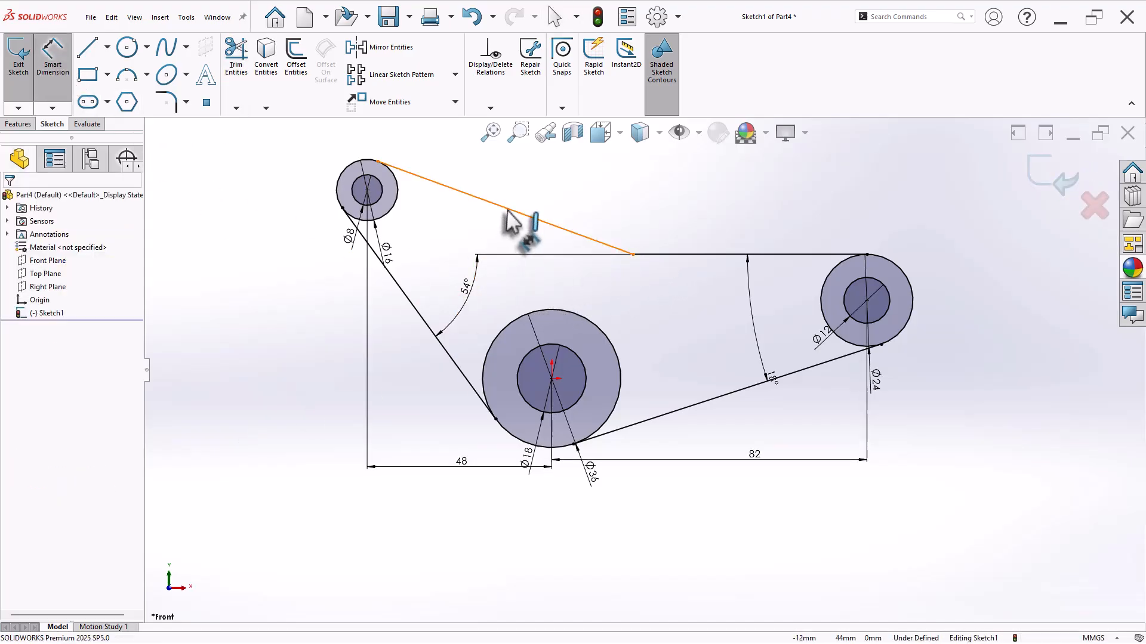
pyautogui.click(633, 255)
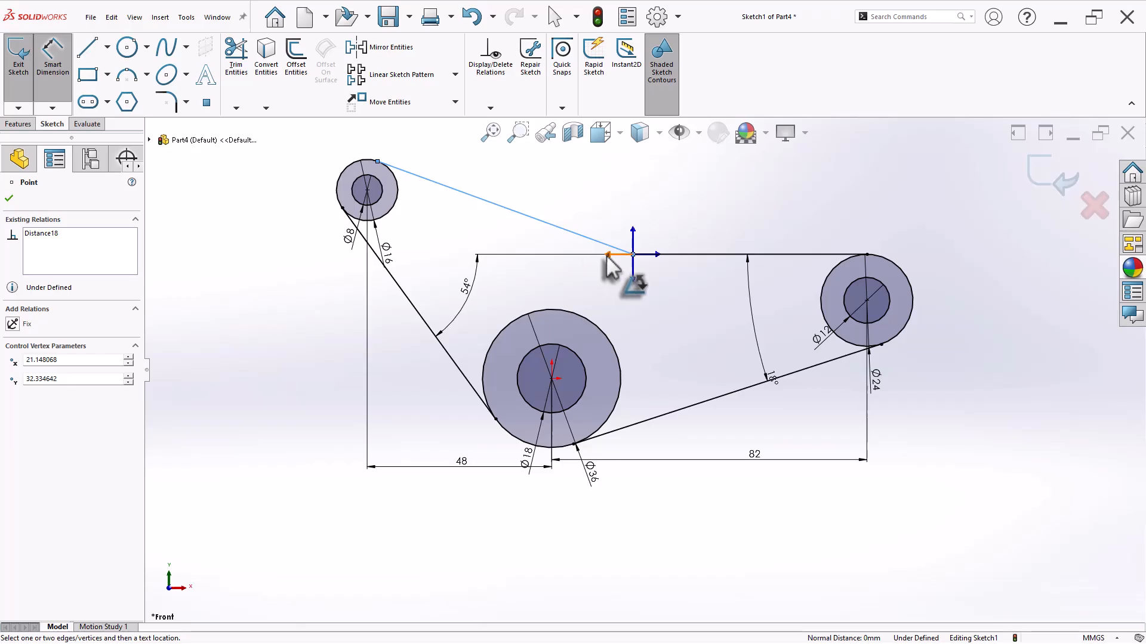
pyautogui.click(609, 255)
pyautogui.click(513, 243)
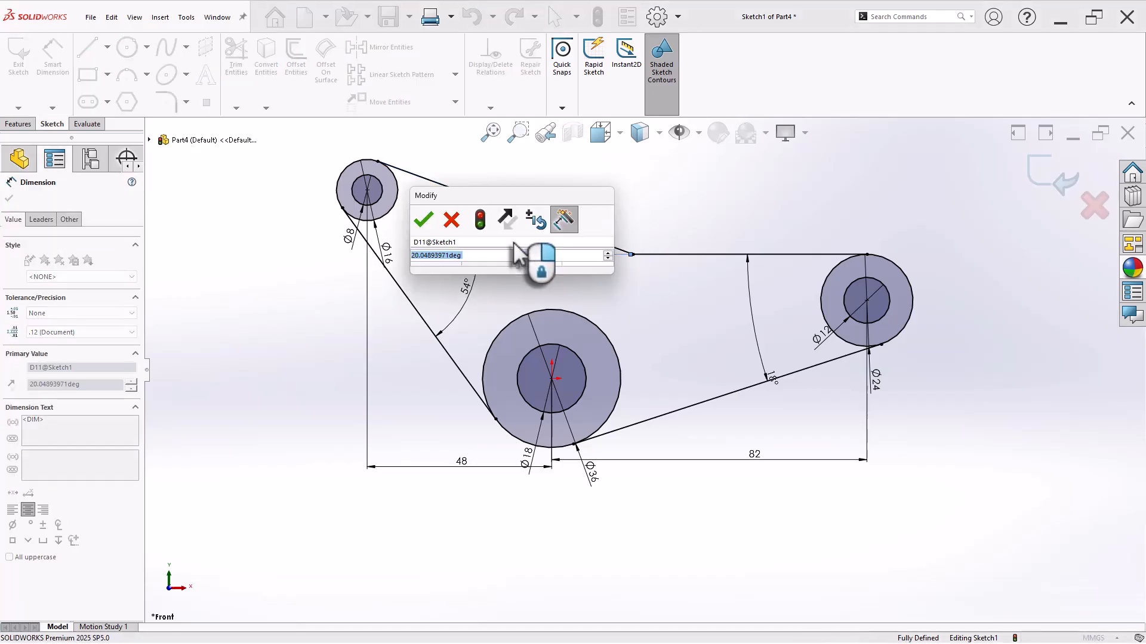
pyautogui.write('22')
pyautogui.press('Return')
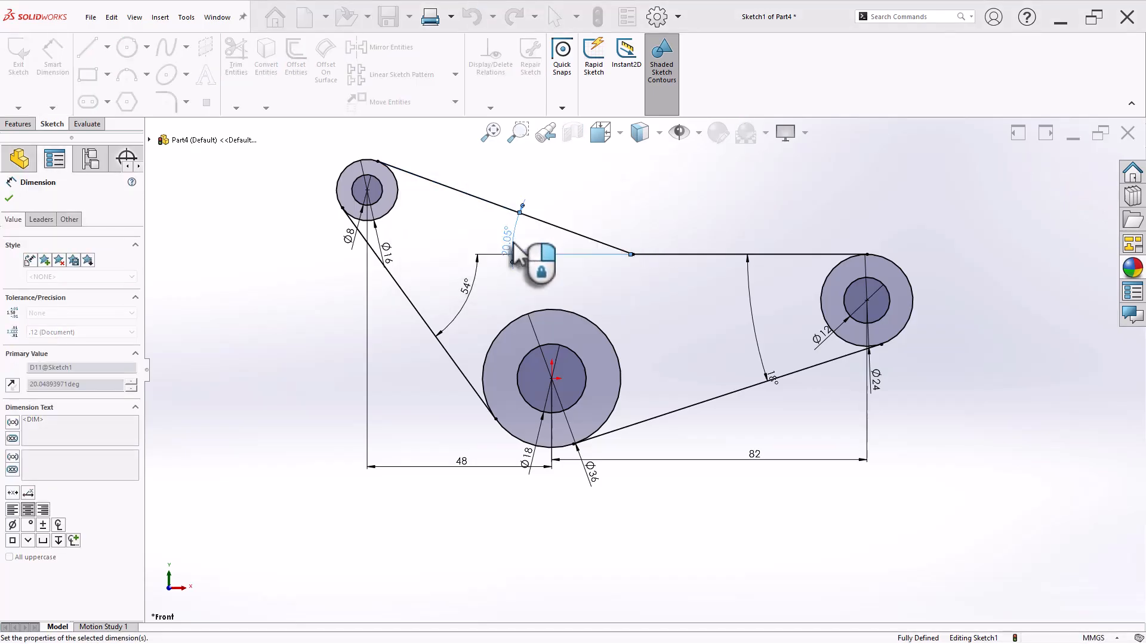
pyautogui.press('Escape')
pyautogui.press('f')
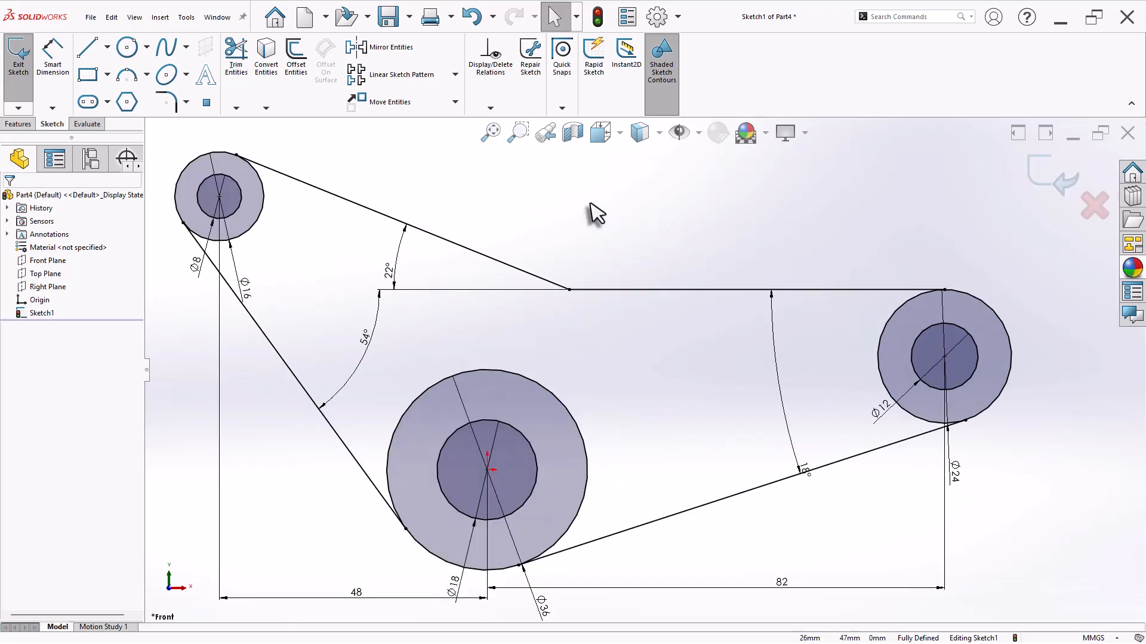
# Add a 42 mm sketch fillet at the corner where the two upper lines meet
pyautogui.click(178, 102)
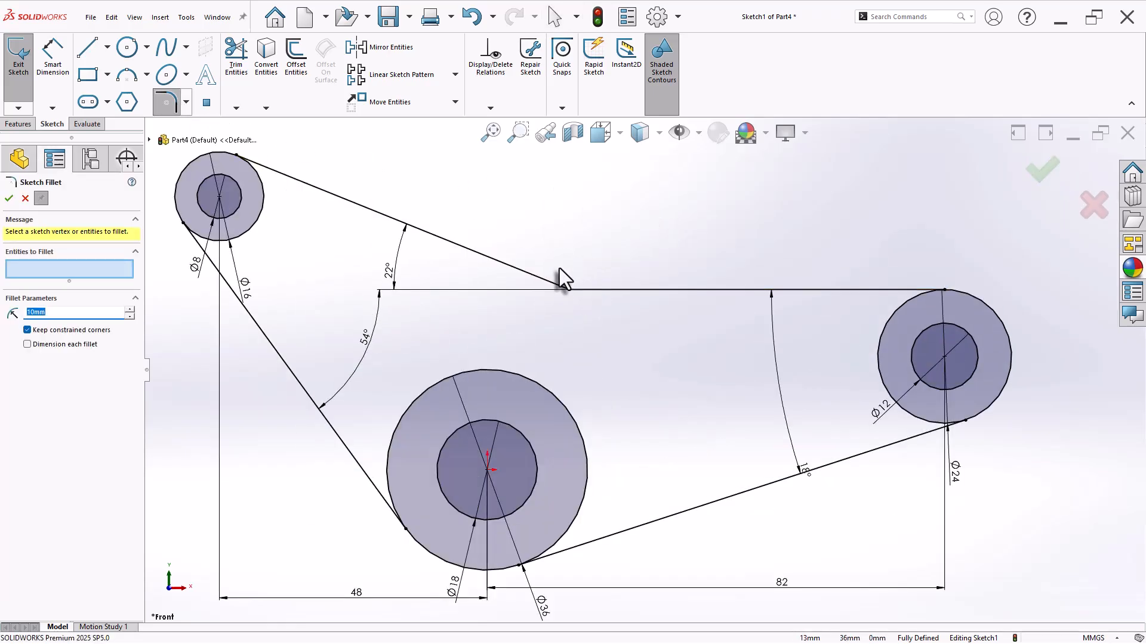
pyautogui.write('42')
pyautogui.click(569, 290)
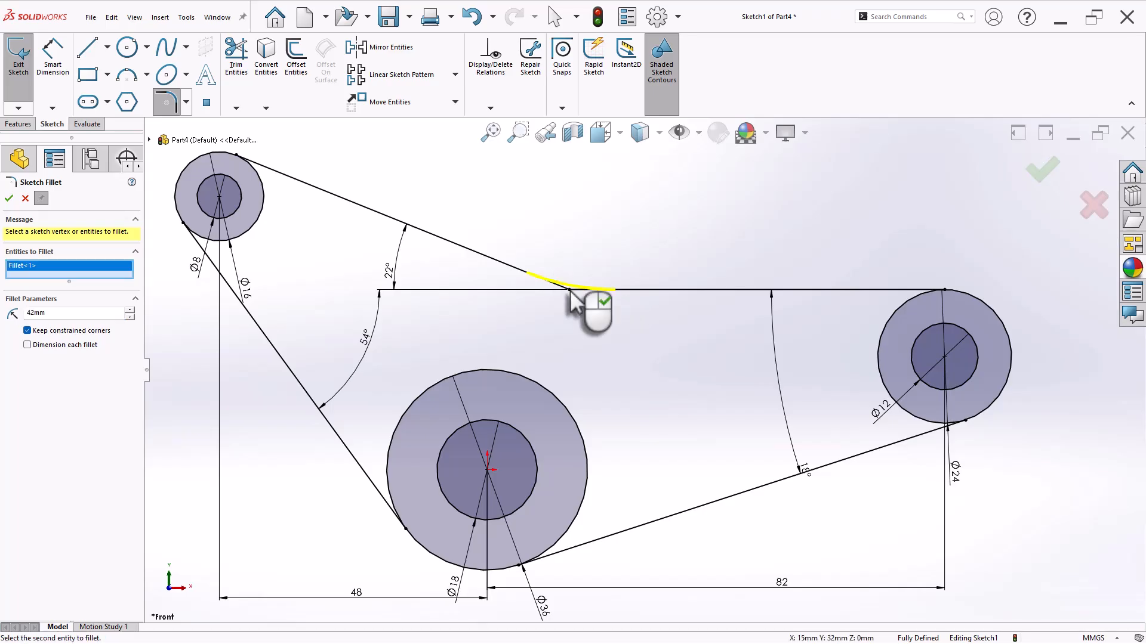
pyautogui.scroll(-2, 593, 327)
pyautogui.press('f')
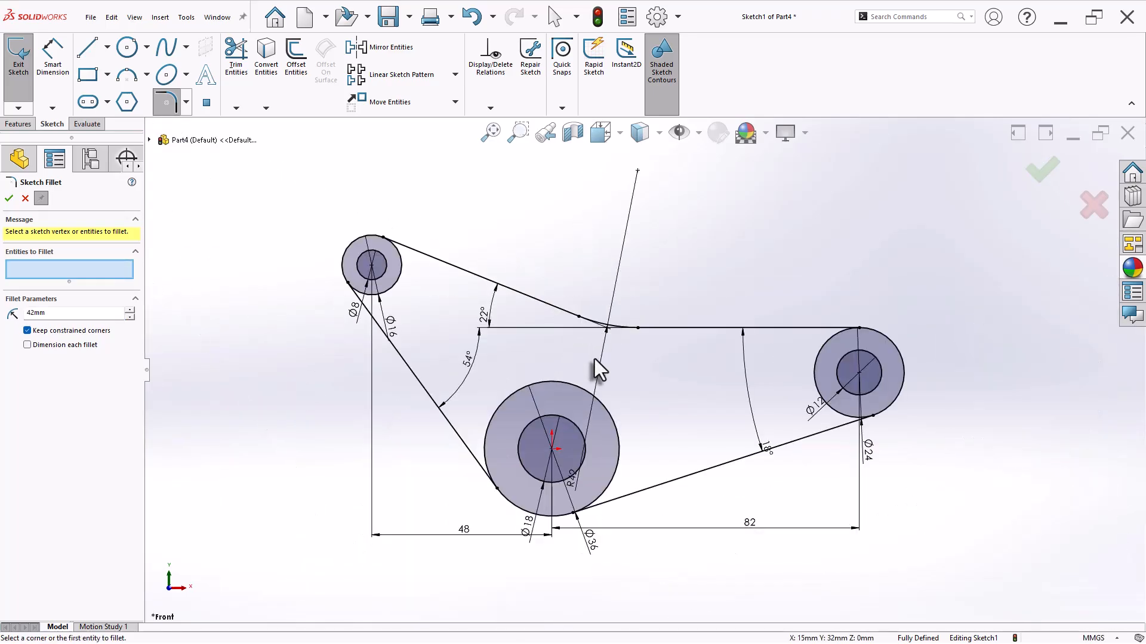
# Trim the inner arcs of the 36 mm, 16 mm and 24 mm circles to leave one closed outline around the three holes
pyautogui.click(237, 60)
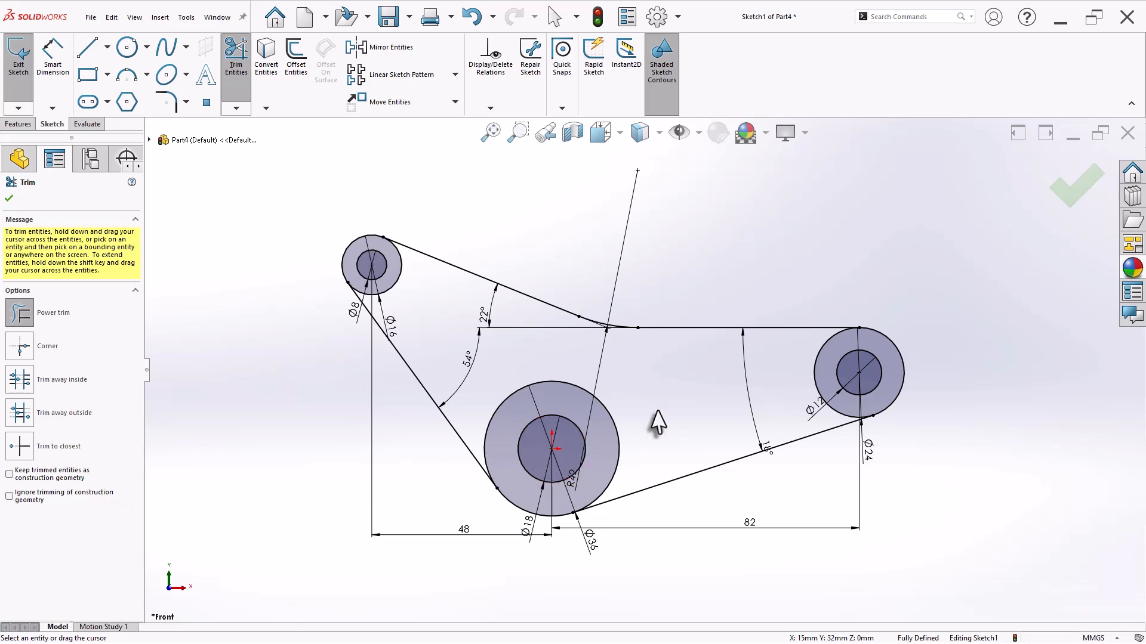
pyautogui.moveTo(621, 445)
pyautogui.mouseDown()
pyautogui.moveTo(619, 432)
pyautogui.moveTo(394, 278)
pyautogui.mouseUp()
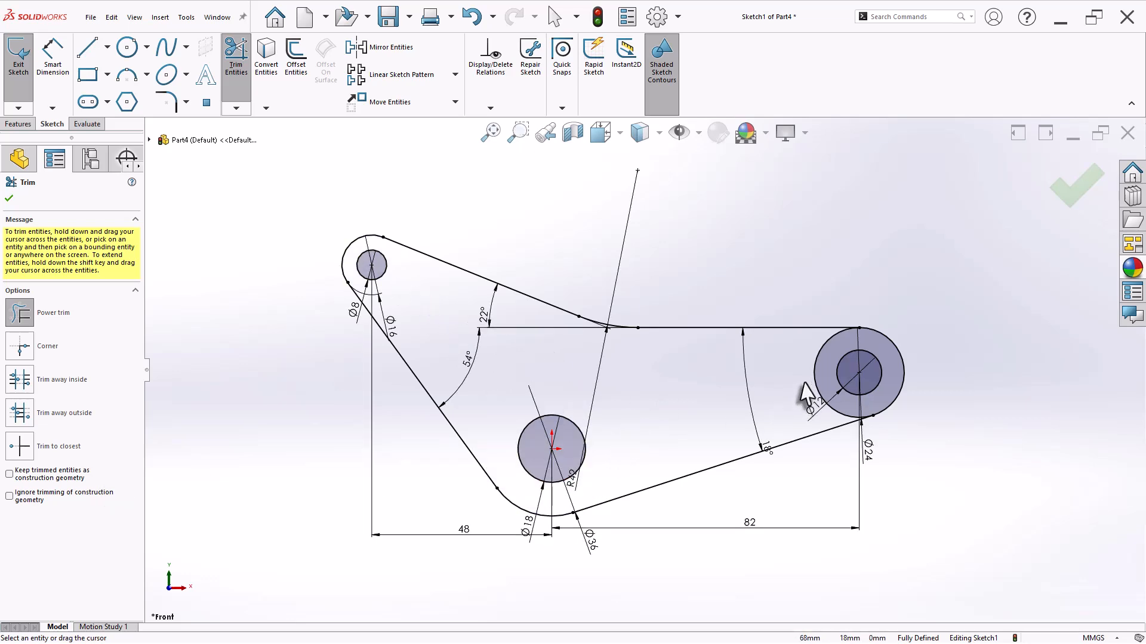
pyautogui.moveTo(798, 383); pyautogui.dragTo(817, 376)
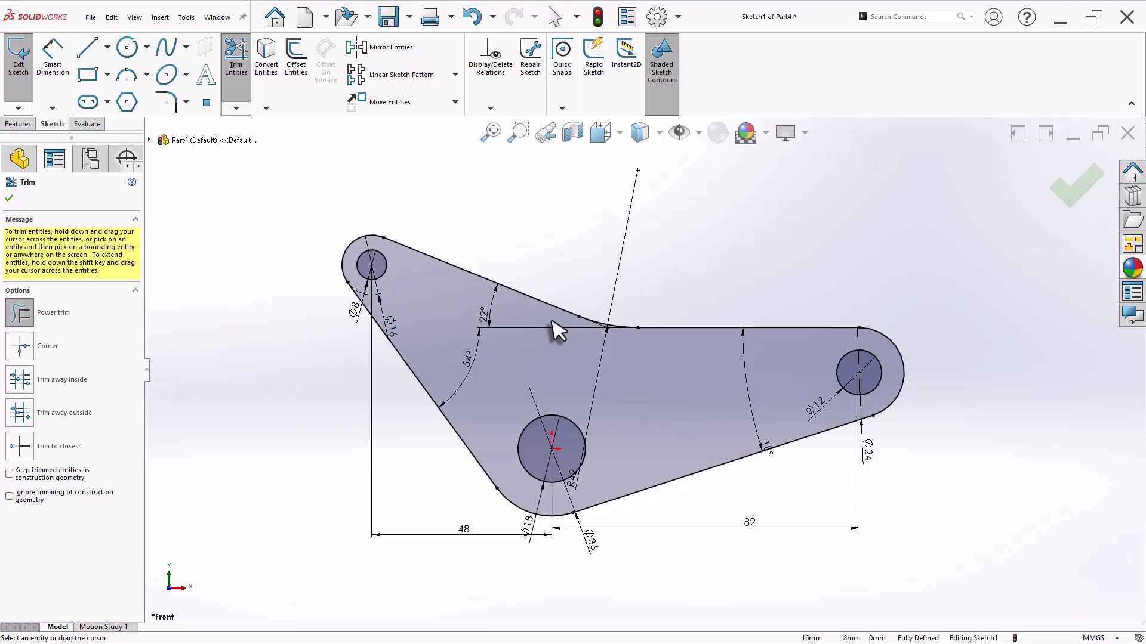
# Extrude the outline as a boss with a Blind depth of 10 mm
pyautogui.press('s')
pyautogui.click(307, 333)
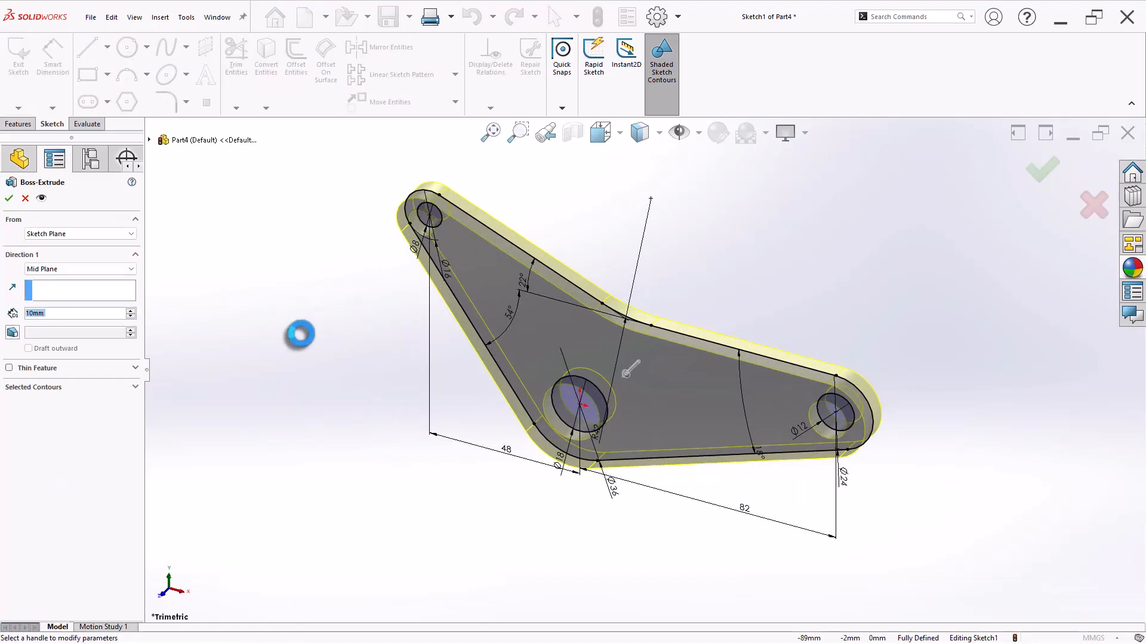
pyautogui.click(42, 268)
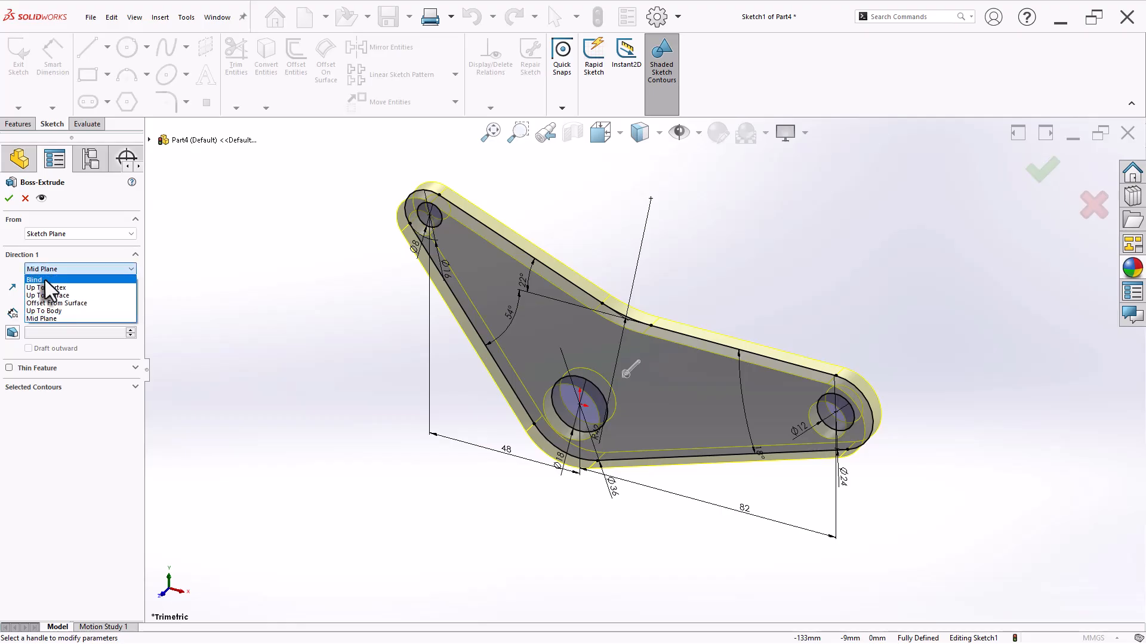
pyautogui.click(41, 279)
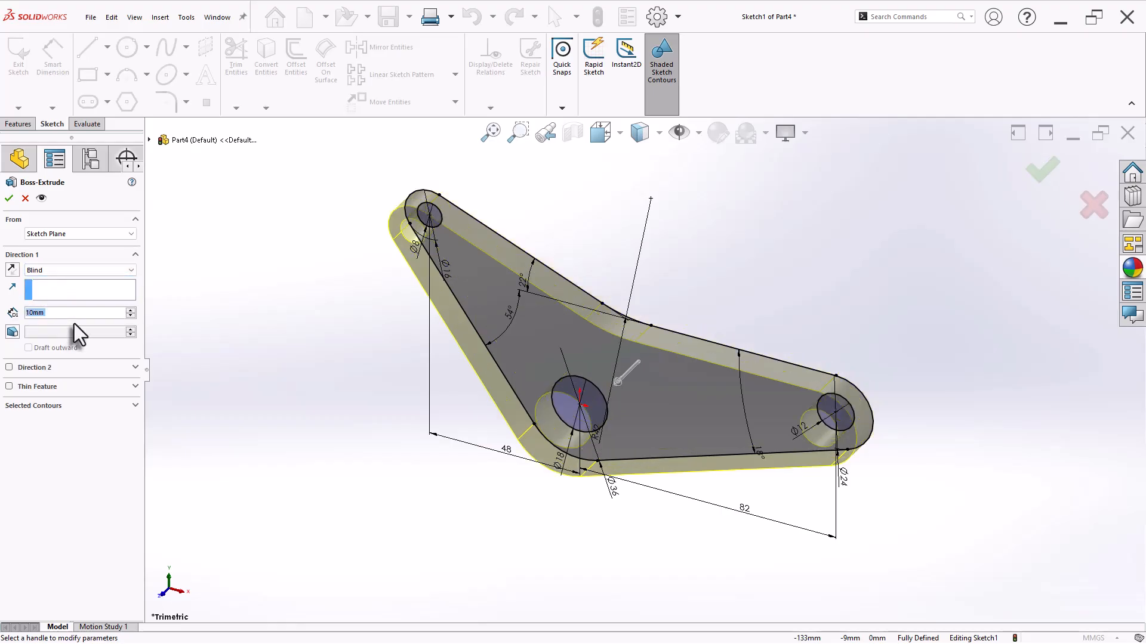
pyautogui.press('Return')
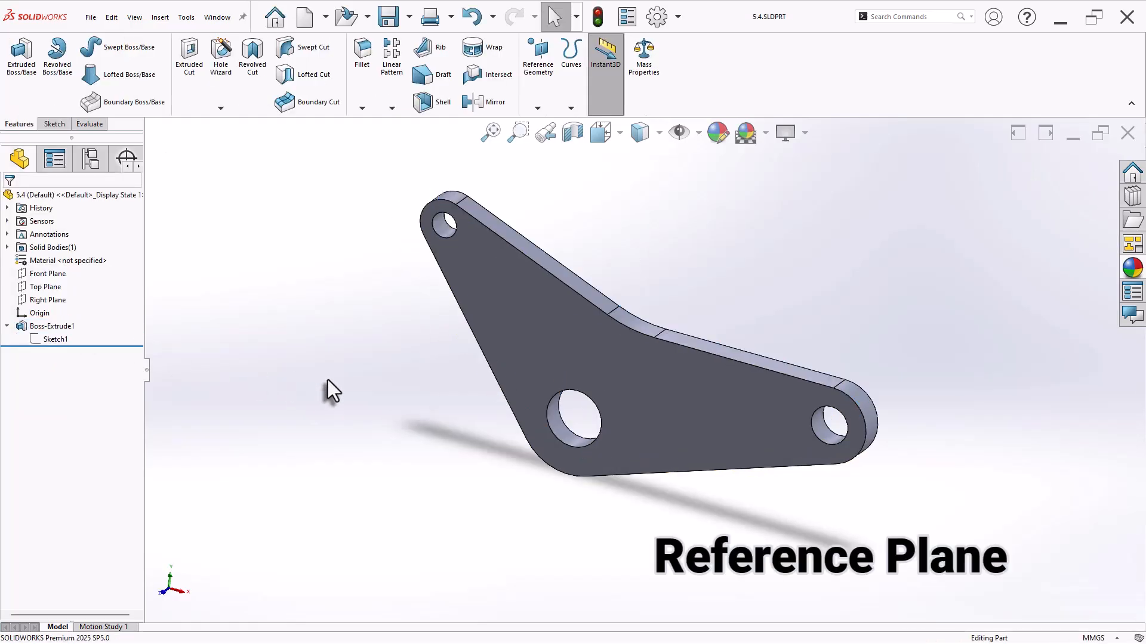
# Create a reference plane through the midpoint of the plate's lower-right front edge, perpendicular to the front face and the adjoining side face
pyautogui.moveTo(366, 500); pyautogui.dragTo(409, 436, button='middle')
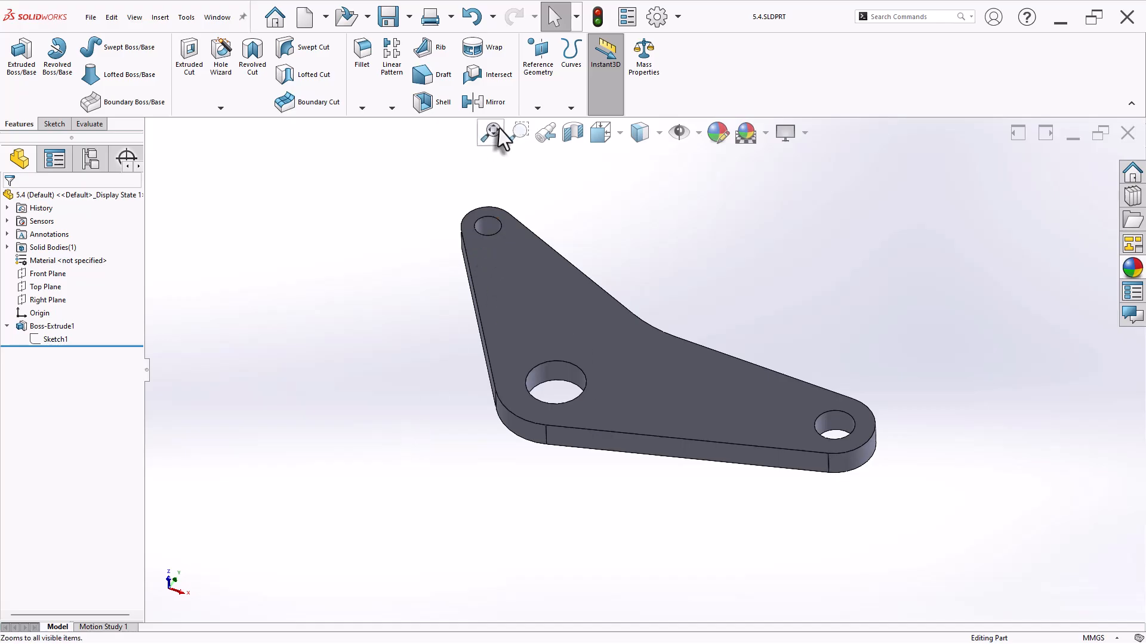
pyautogui.click(535, 91)
pyautogui.click(561, 124)
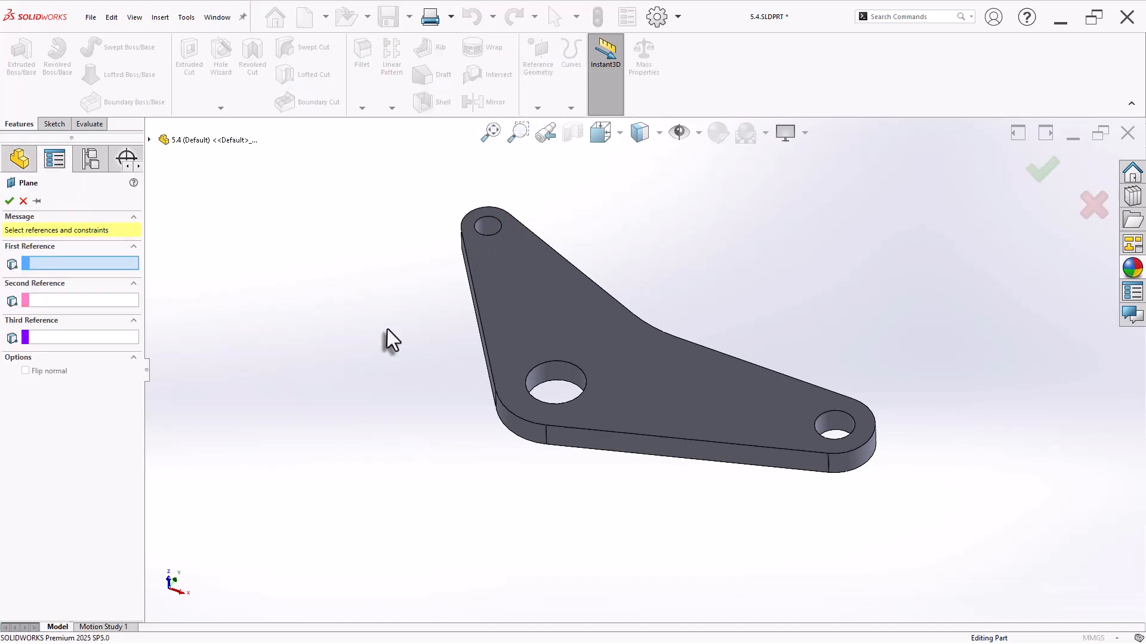
pyautogui.click(680, 400)
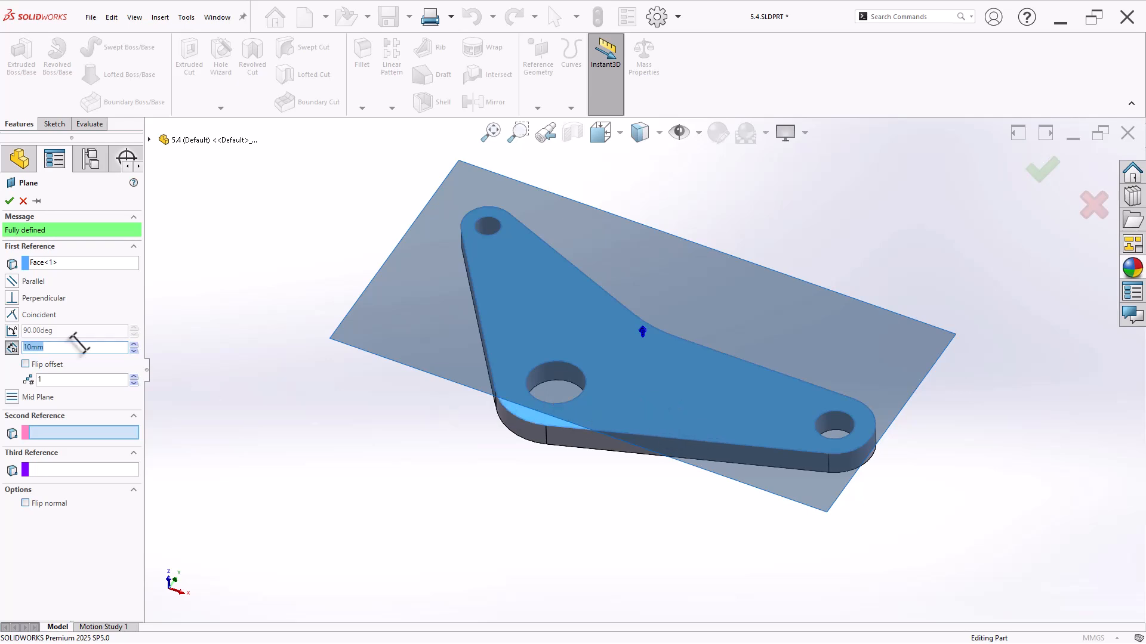
pyautogui.click(12, 298)
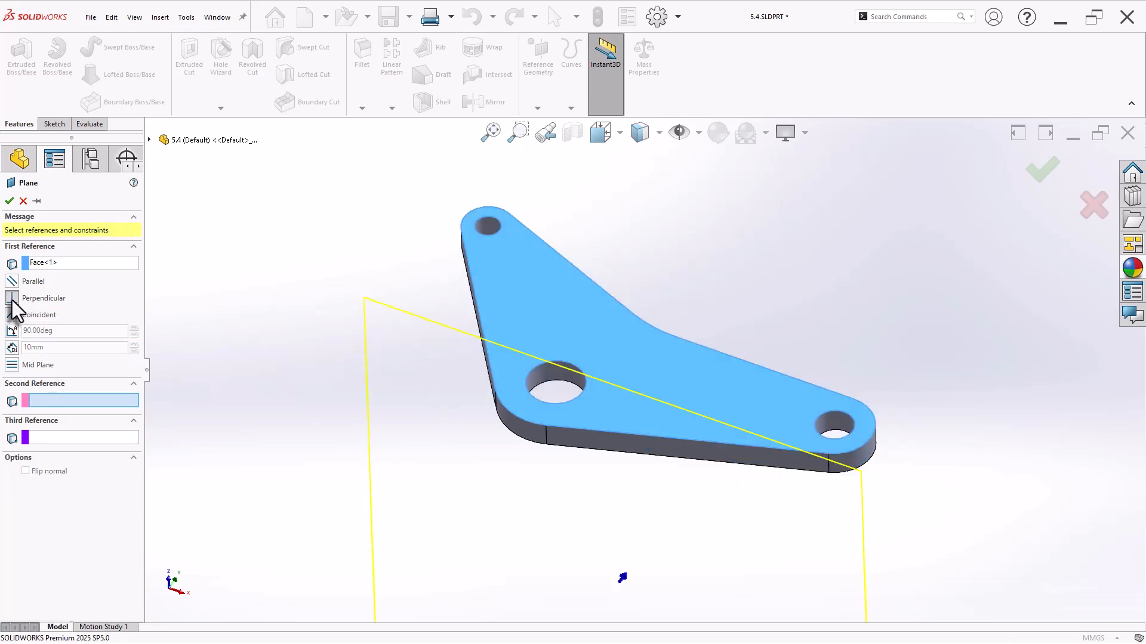
pyautogui.click(686, 440)
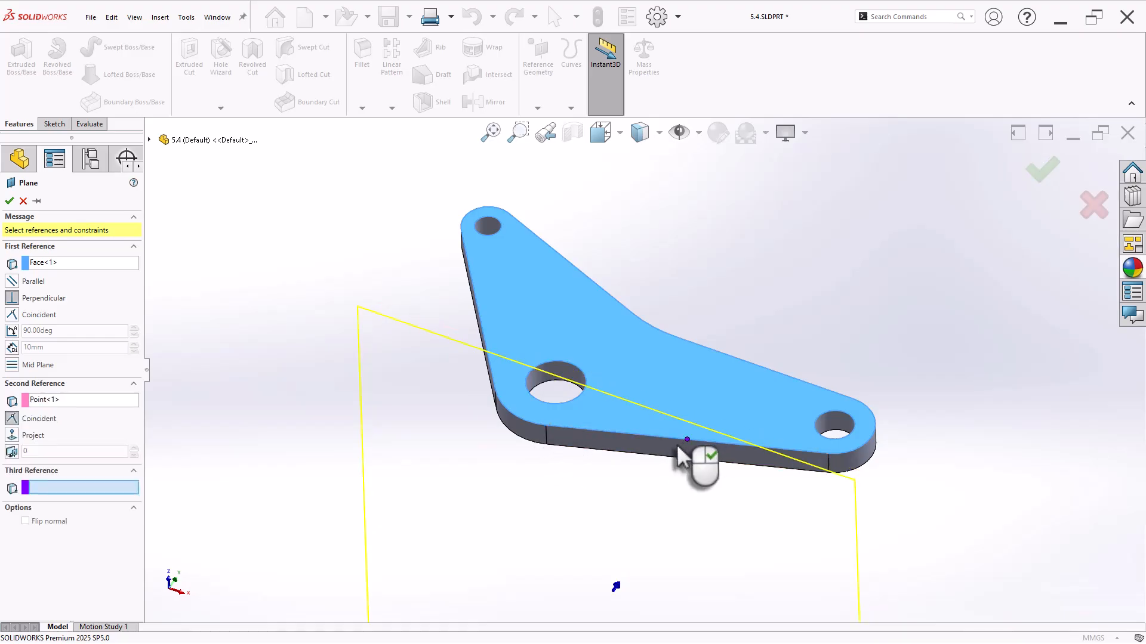
pyautogui.click(665, 452)
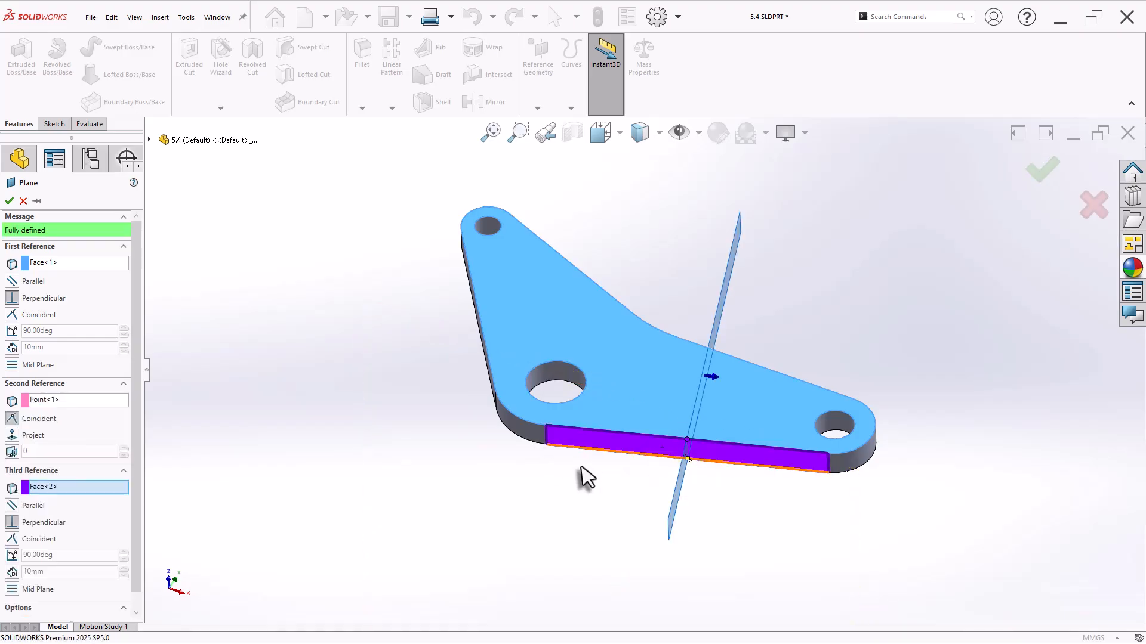
pyautogui.moveTo(578, 473); pyautogui.dragTo(472, 498, button='middle')
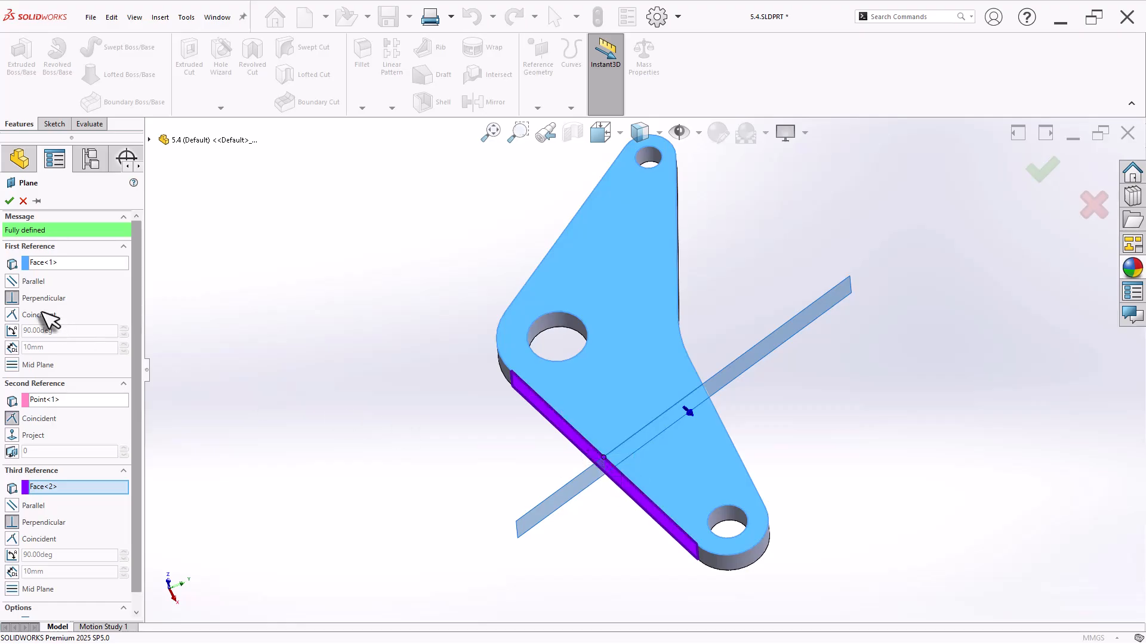
pyautogui.click(10, 203)
# Sketch a closed profile on the new reference plane: horizontal line from the plate's lower corner, tangent arc, slanted line to the plate face, and closing line
pyautogui.moveTo(430, 486); pyautogui.dragTo(396, 352, button='middle')
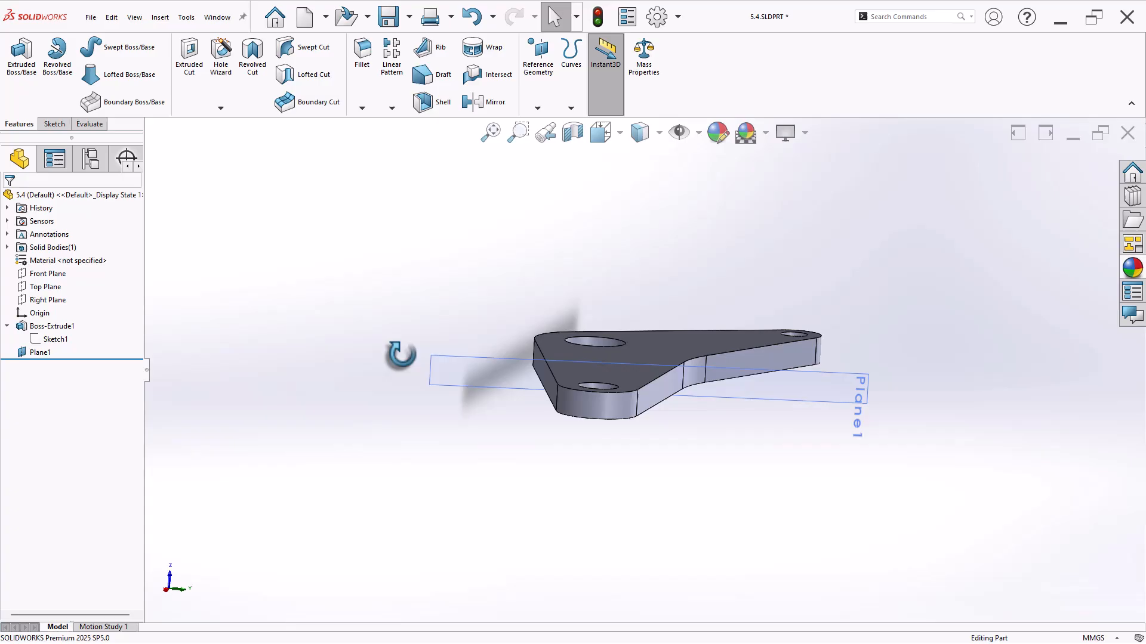
pyautogui.click(525, 371)
pyautogui.click(584, 336)
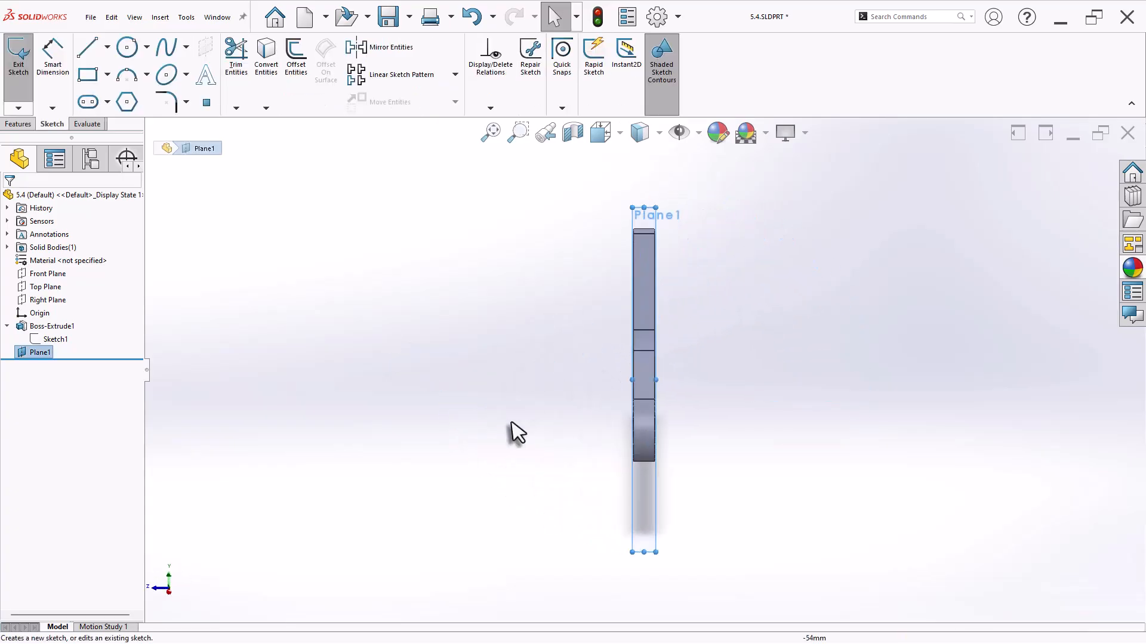
pyautogui.scroll(-3, 665, 431)
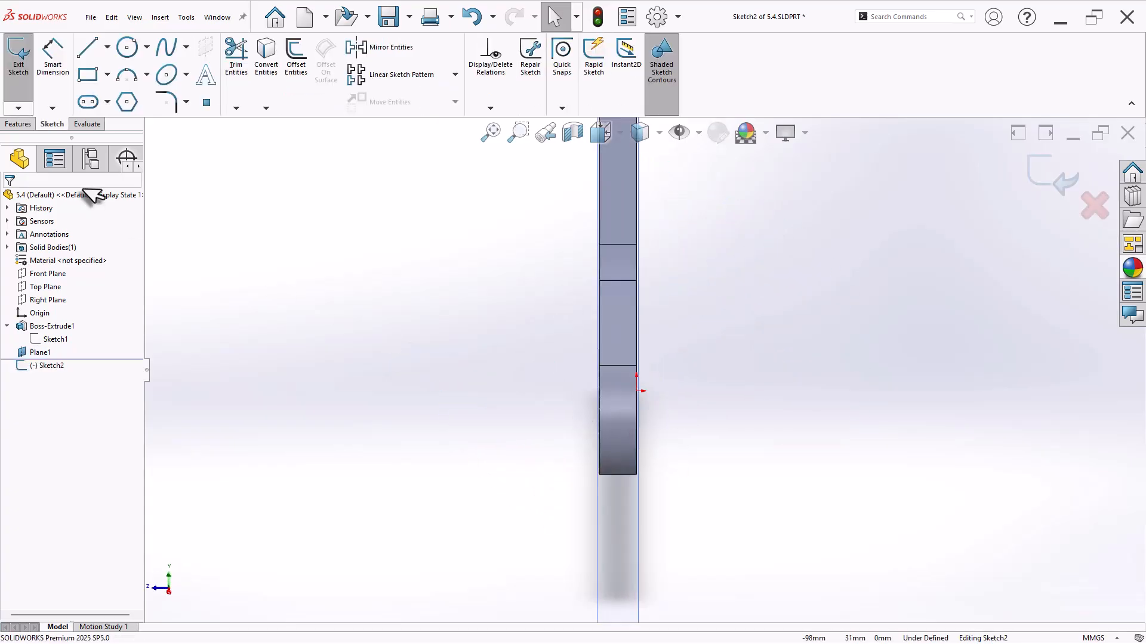
pyautogui.click(87, 48)
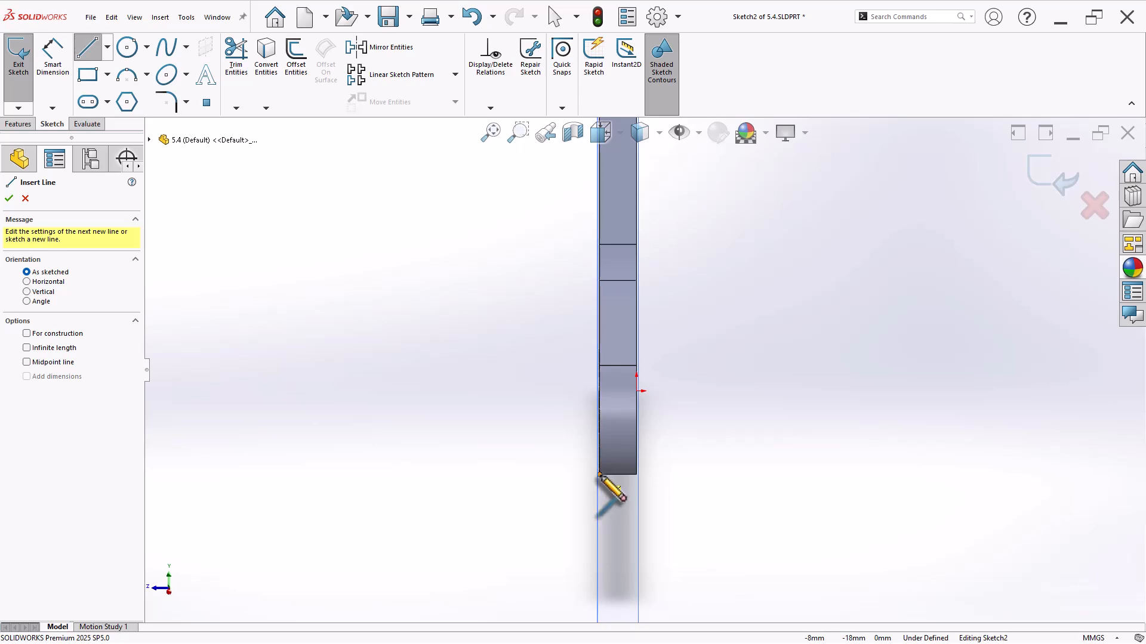
pyautogui.click(599, 474)
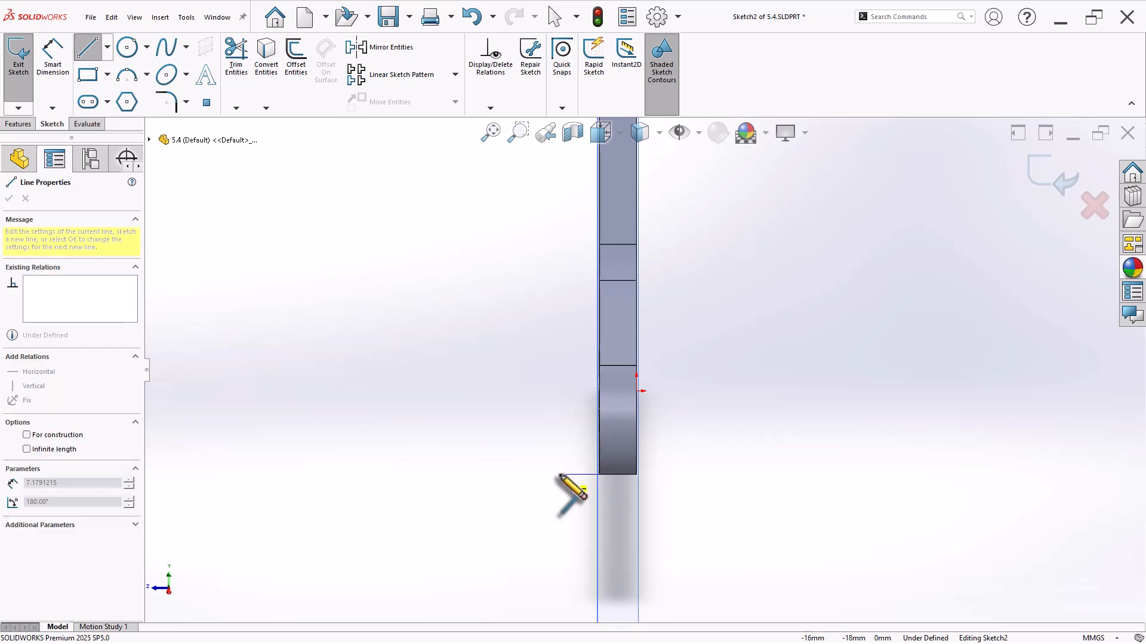
pyautogui.click(500, 474)
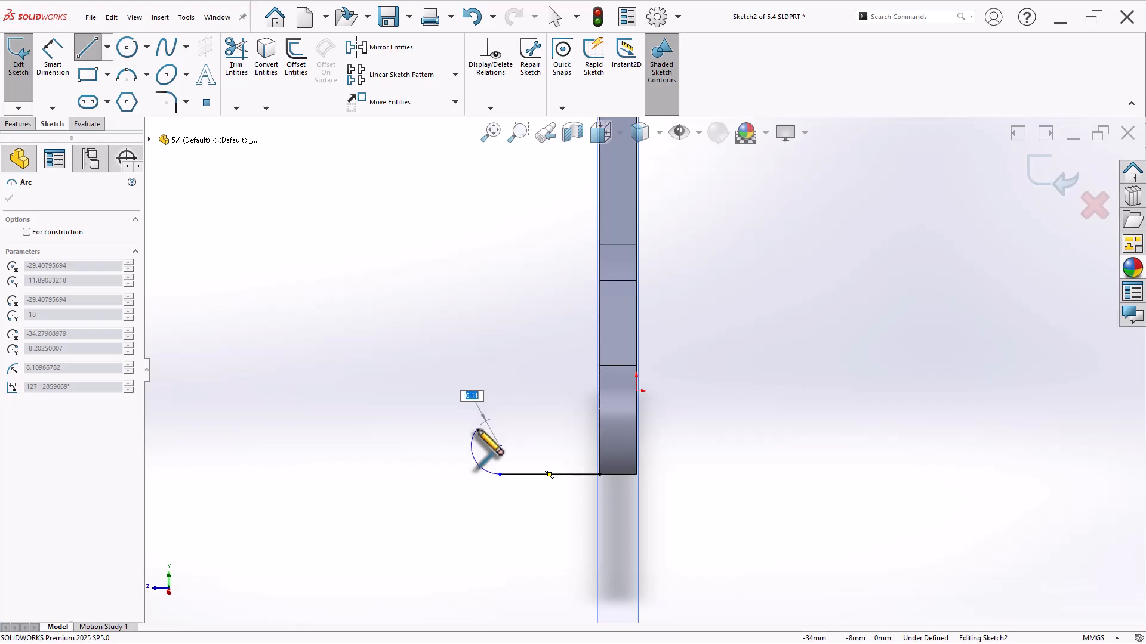
pyautogui.click(477, 429)
pyautogui.click(600, 392)
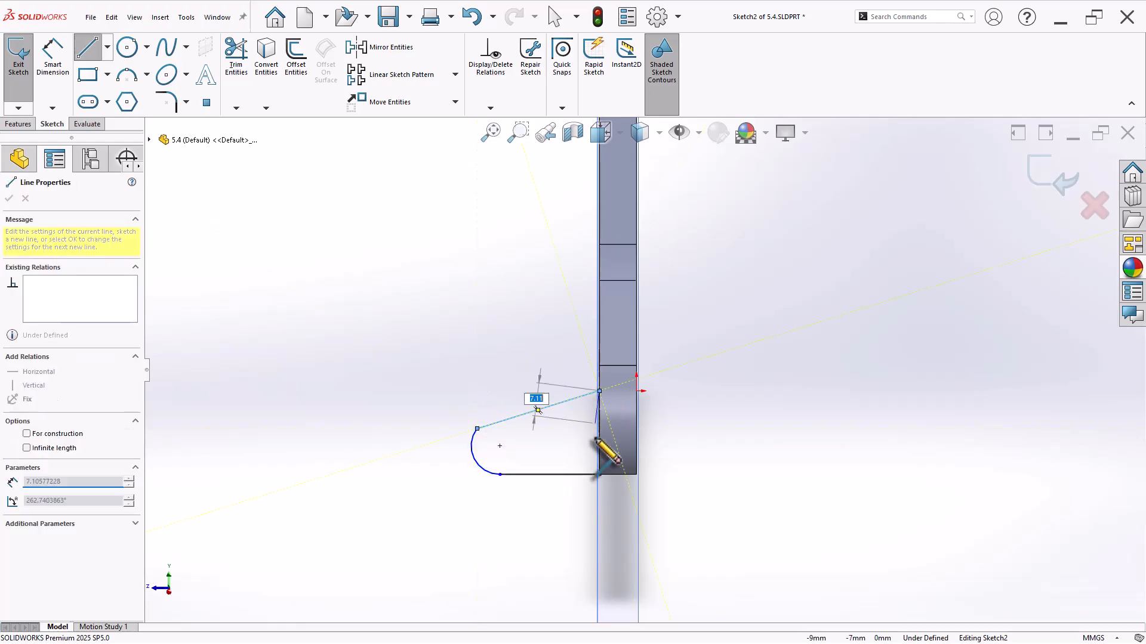
pyautogui.click(599, 474)
pyautogui.rightClick(520, 371)
pyautogui.click(531, 373)
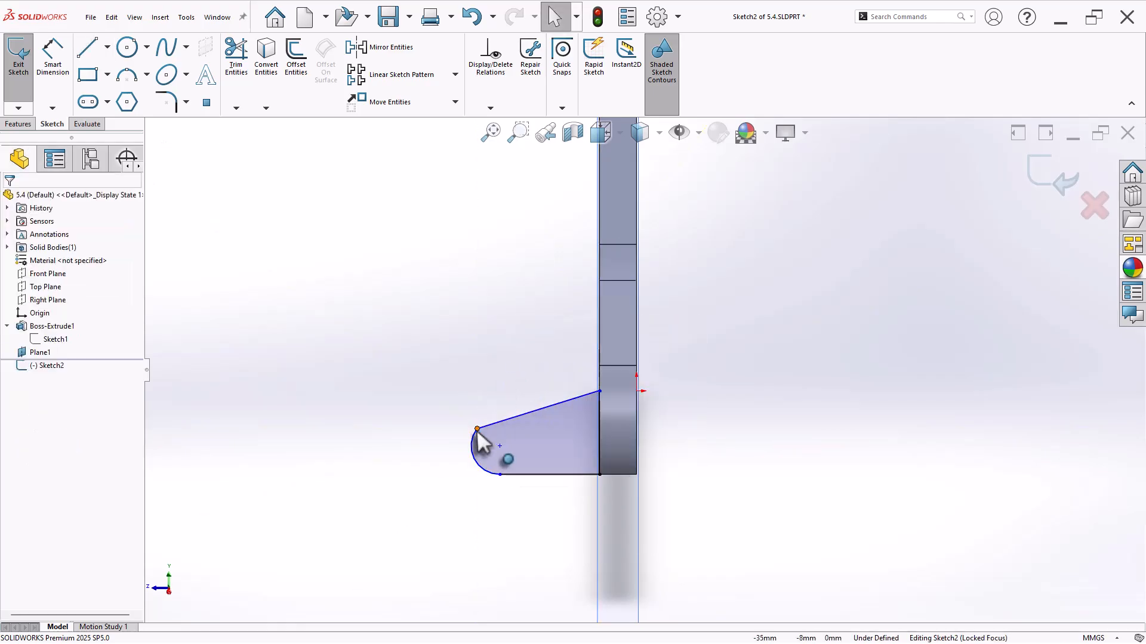
# Make the slanted line tangent to the arc and dimension the arc's centre 48 mm from the plate face
pyautogui.click(477, 429)
pyautogui.press('d')
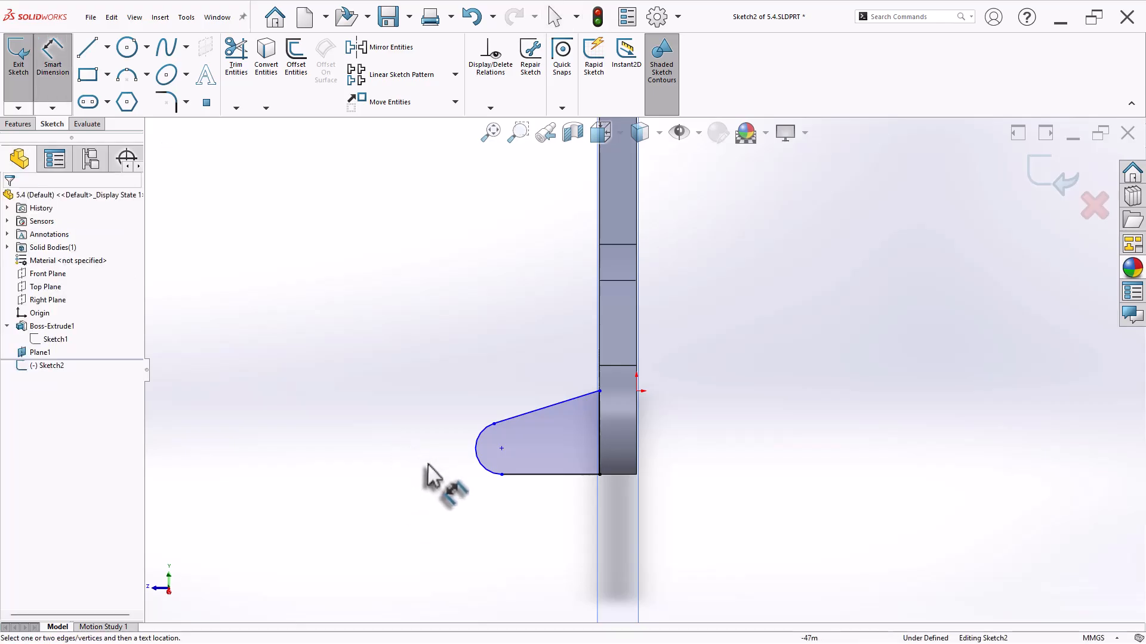
pyautogui.click(502, 449)
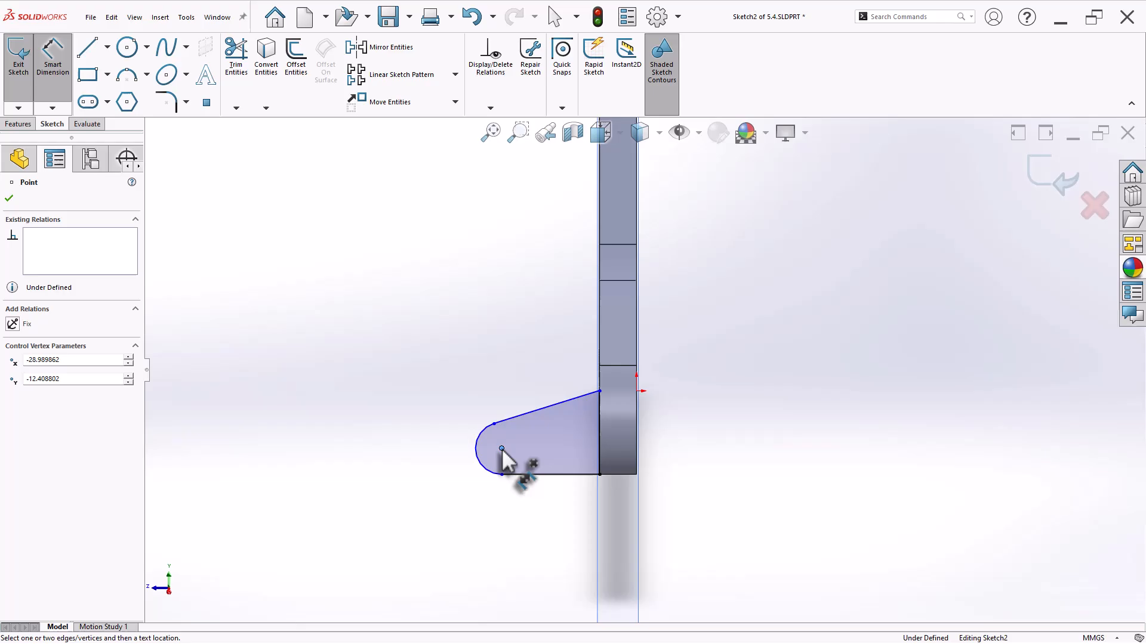
pyautogui.click(599, 450)
pyautogui.click(564, 506)
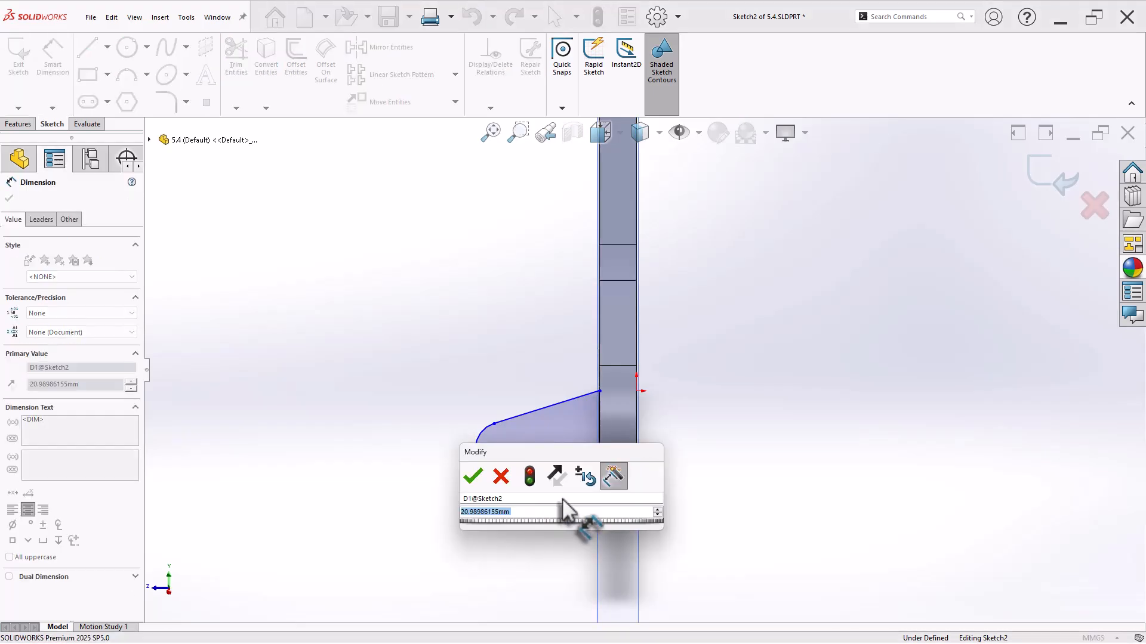
pyautogui.write('48')
pyautogui.press('Return')
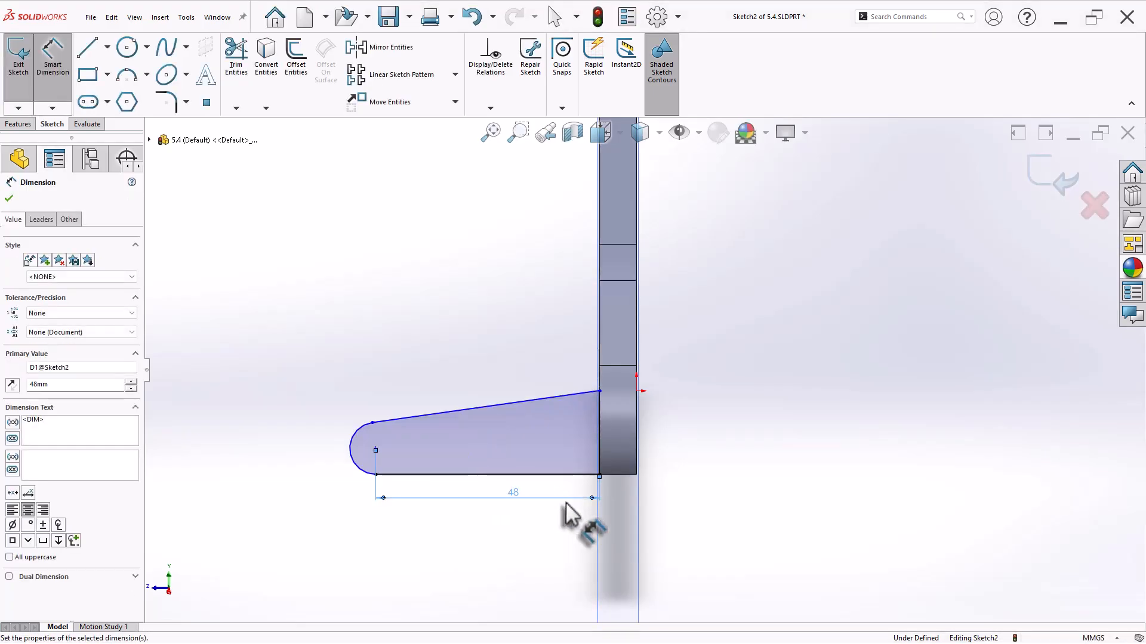
# Dimension the end arc's radius as 12 mm
pyautogui.click(351, 471)
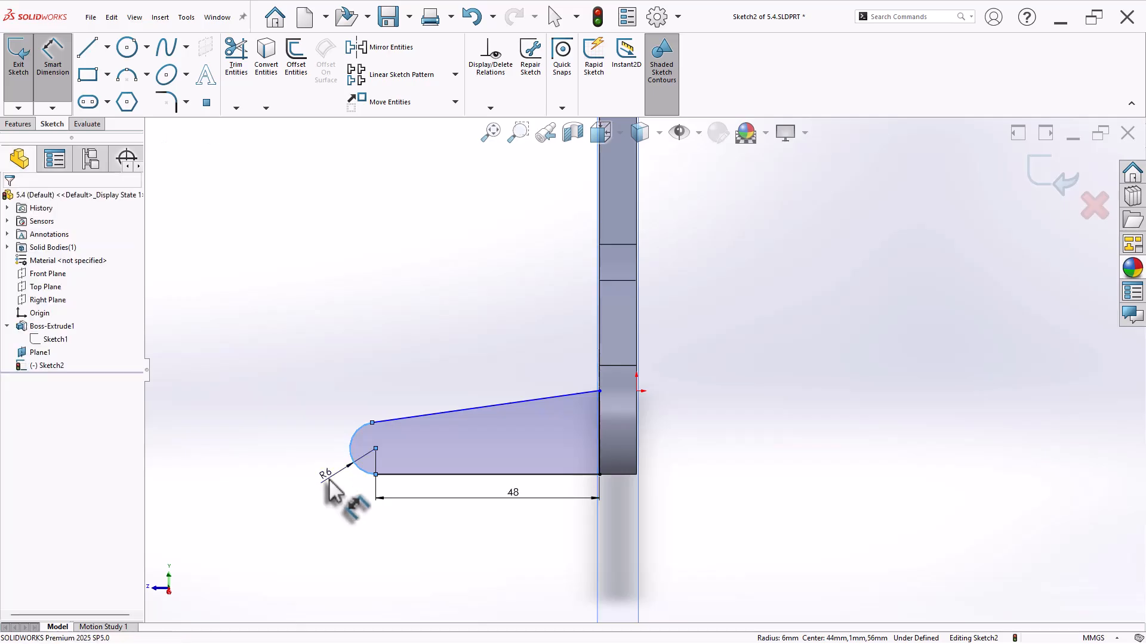
pyautogui.click(328, 485)
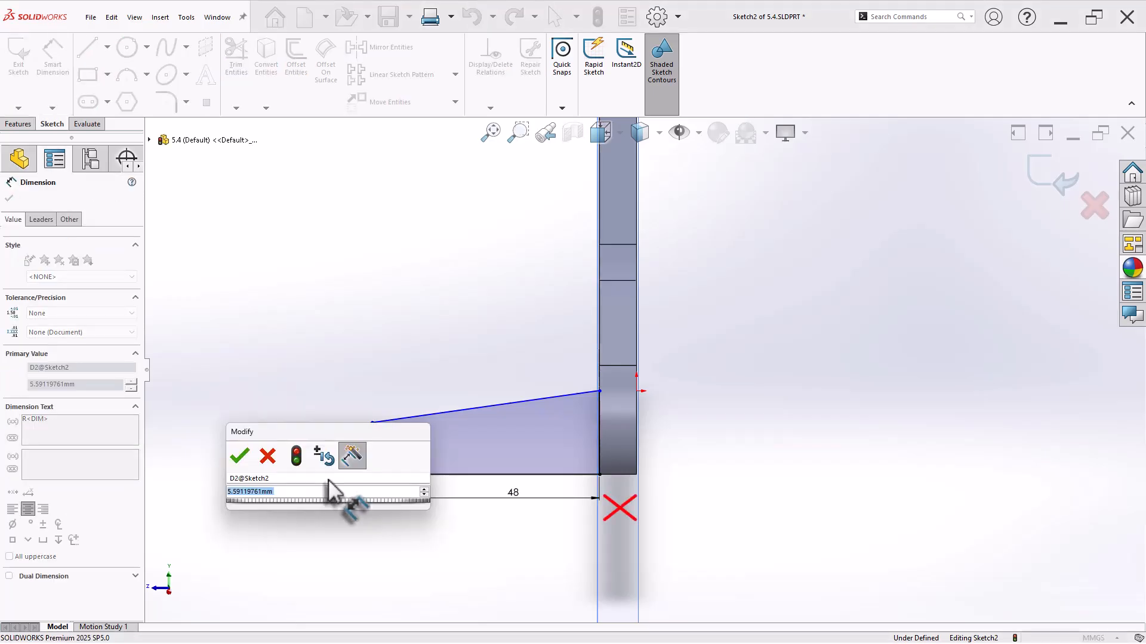
pyautogui.write('12')
pyautogui.press('Return')
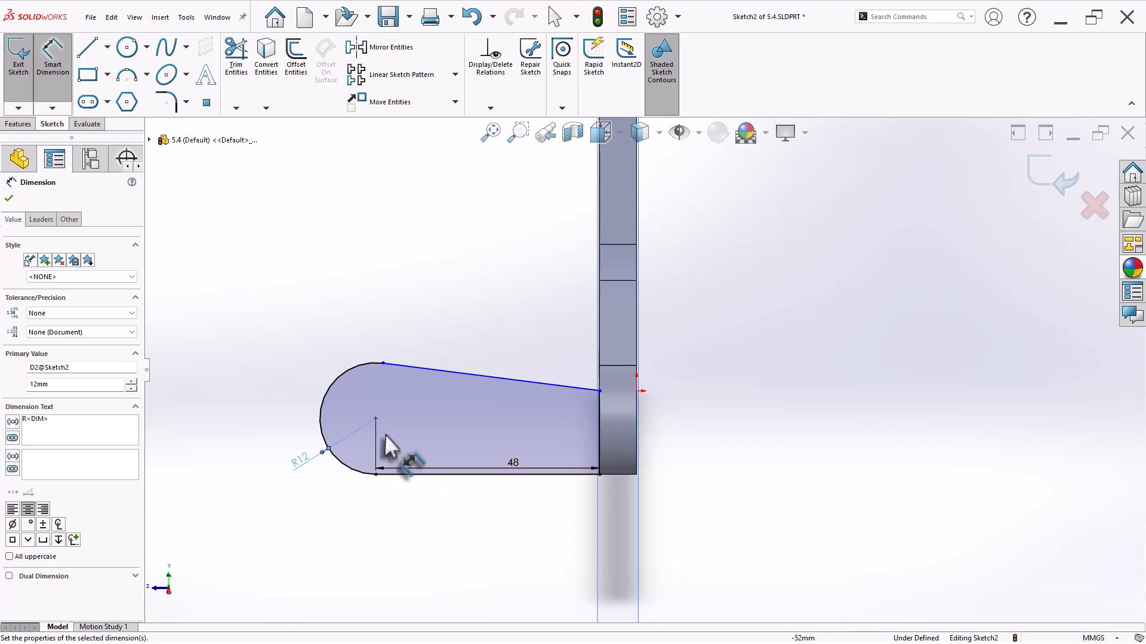
pyautogui.rightClick(403, 281)
pyautogui.click(438, 310)
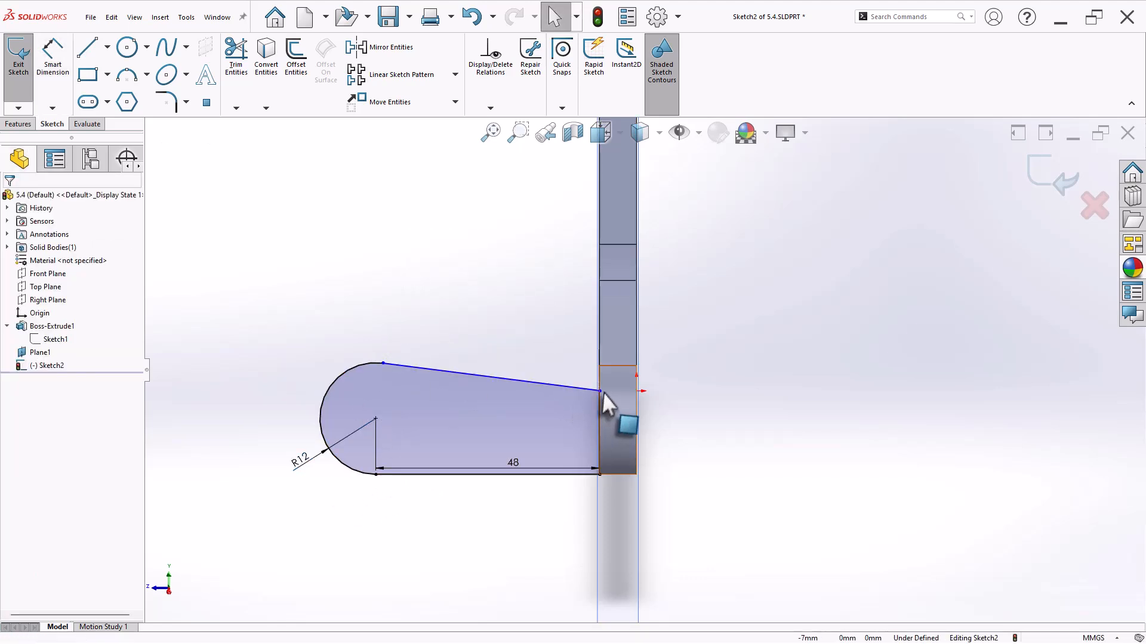
# Move the slanted line's plate-side endpoint up along the plate face and set the angle between the line and the face to 78°
pyautogui.moveTo(600, 391); pyautogui.dragTo(599, 321)
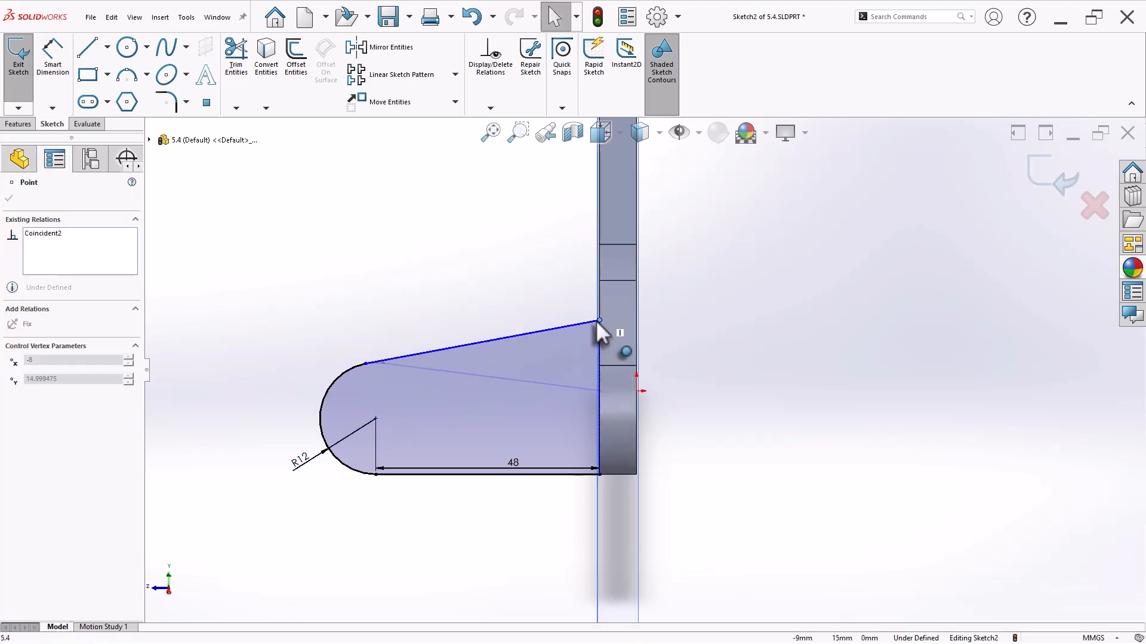
pyautogui.click(365, 363)
pyautogui.click(346, 328)
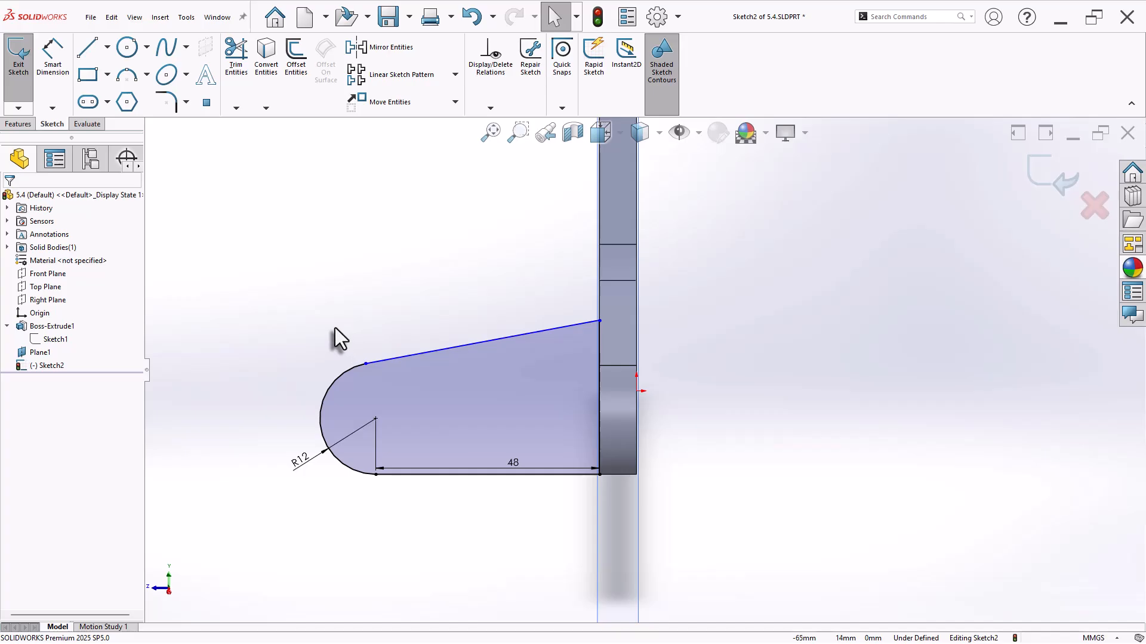
pyautogui.moveTo(343, 328); pyautogui.dragTo(346, 286, button='right')
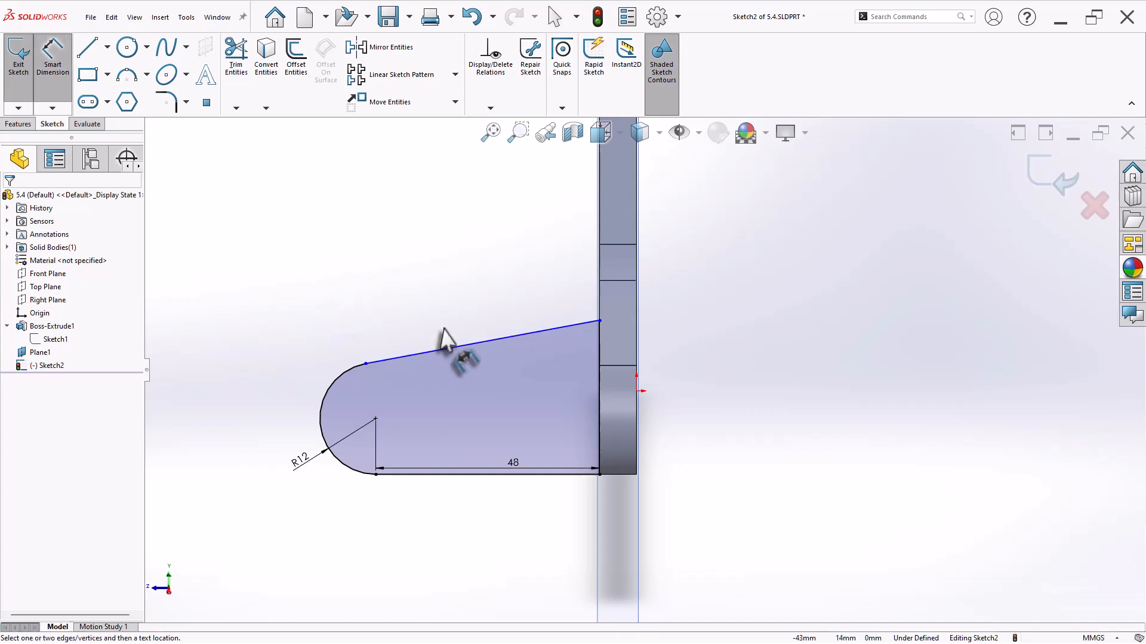
pyautogui.click(481, 342)
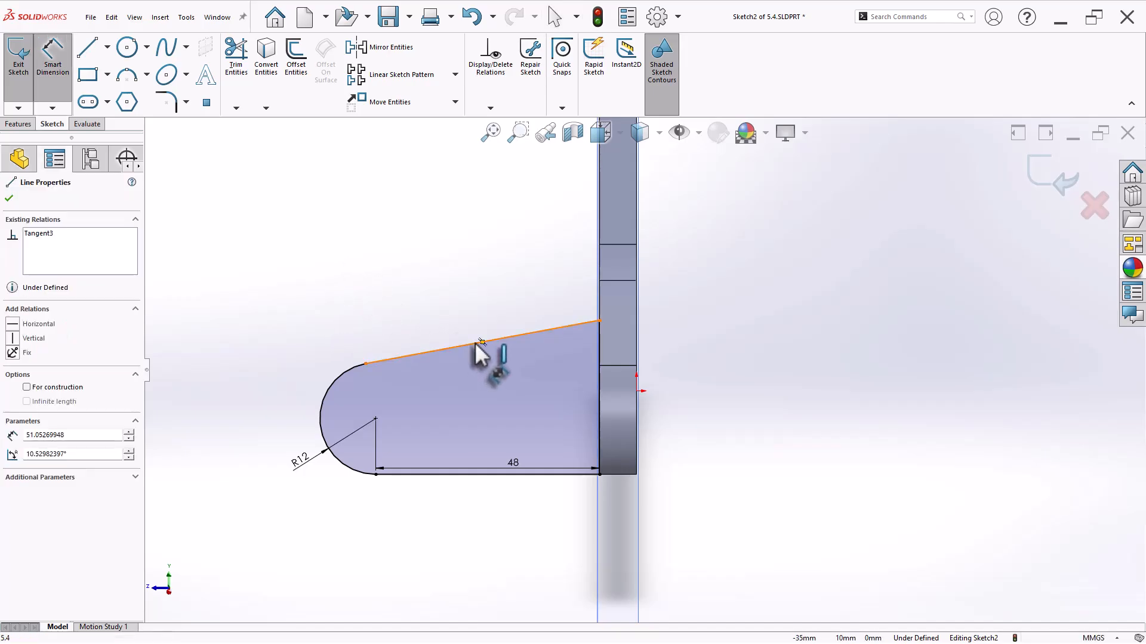
pyautogui.click(600, 419)
pyautogui.click(590, 421)
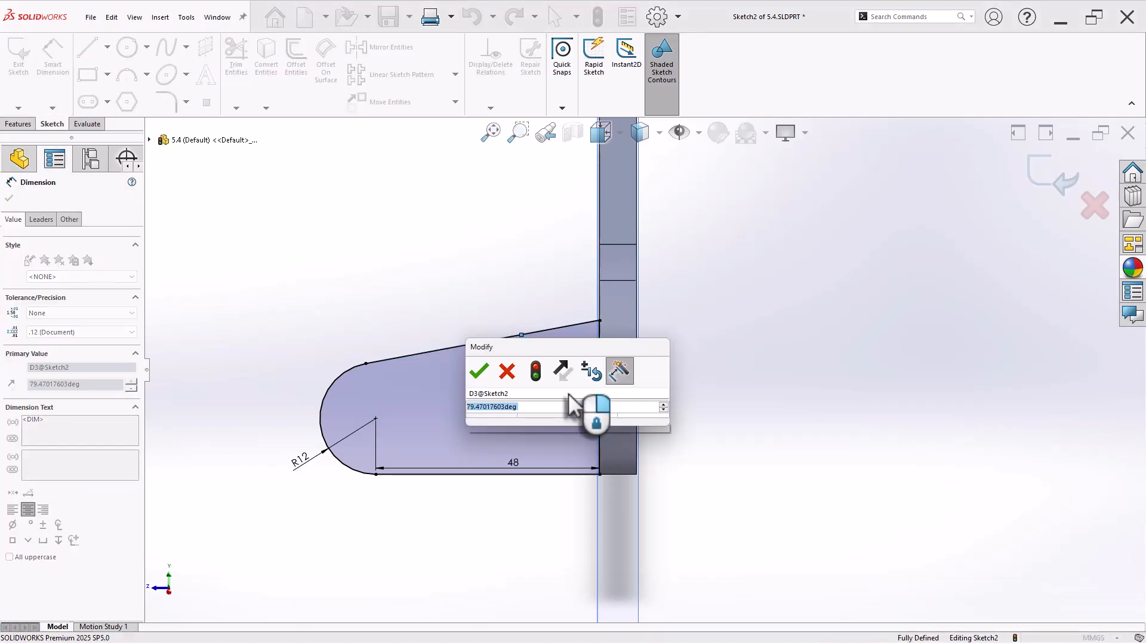
pyautogui.write('78')
pyautogui.press('Return')
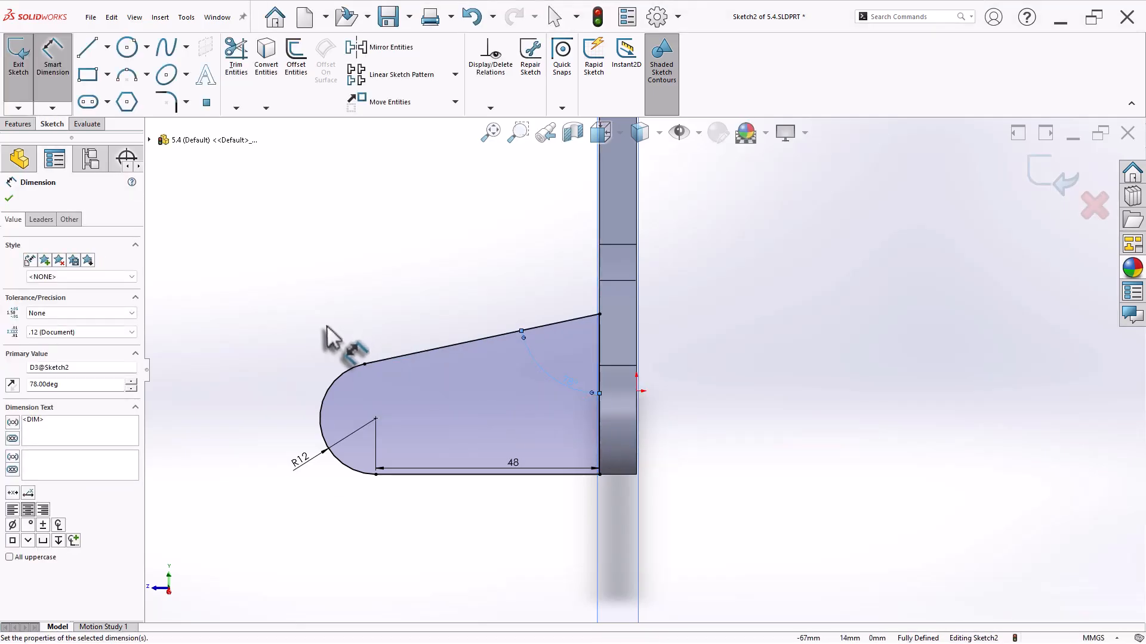
# Draw a 12 mm diameter circle centred on the end arc's centre point
pyautogui.press('s')
pyautogui.click(386, 376)
pyautogui.click(376, 419)
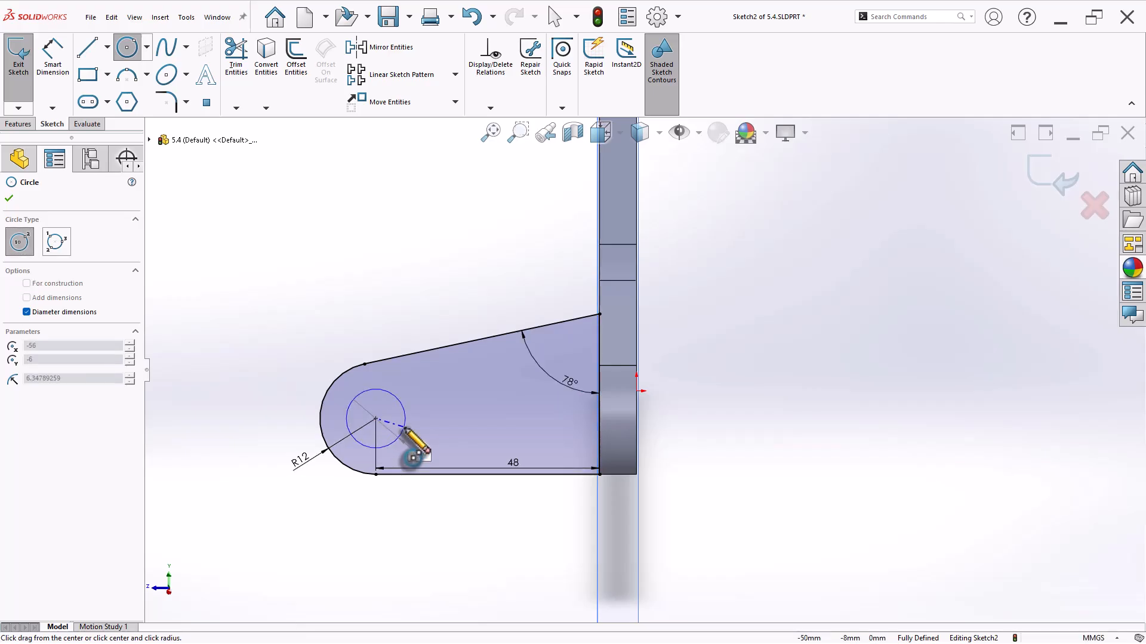
pyautogui.click(405, 428)
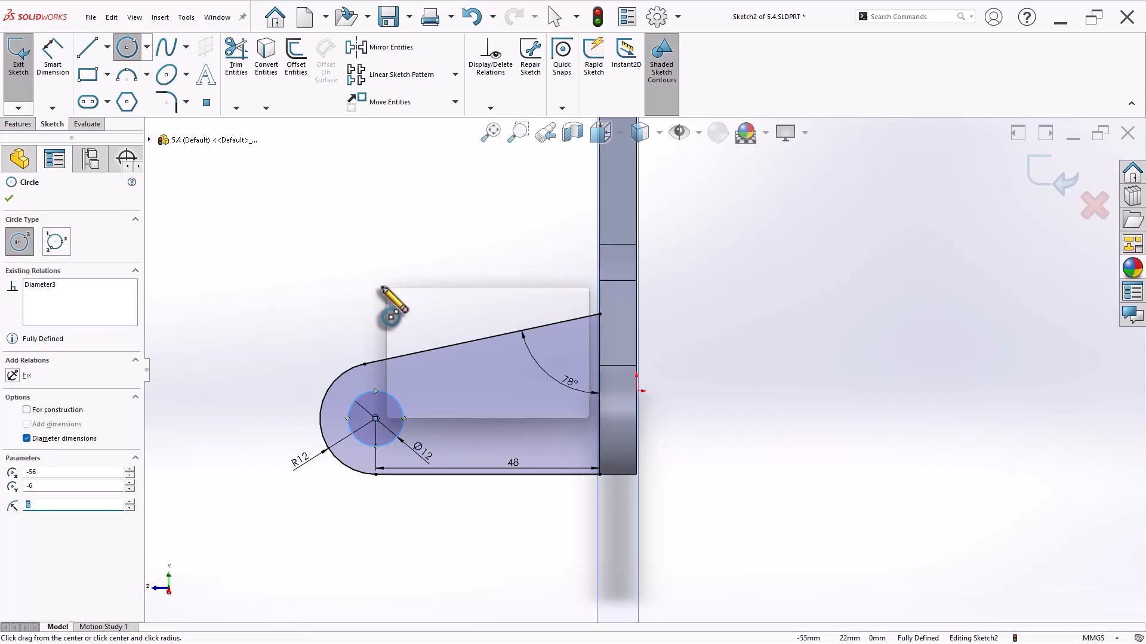
# Extrude the profile as a boss with a Blind depth of 6 mm in the reversed direction and save the part
pyautogui.press('s')
pyautogui.click(478, 373)
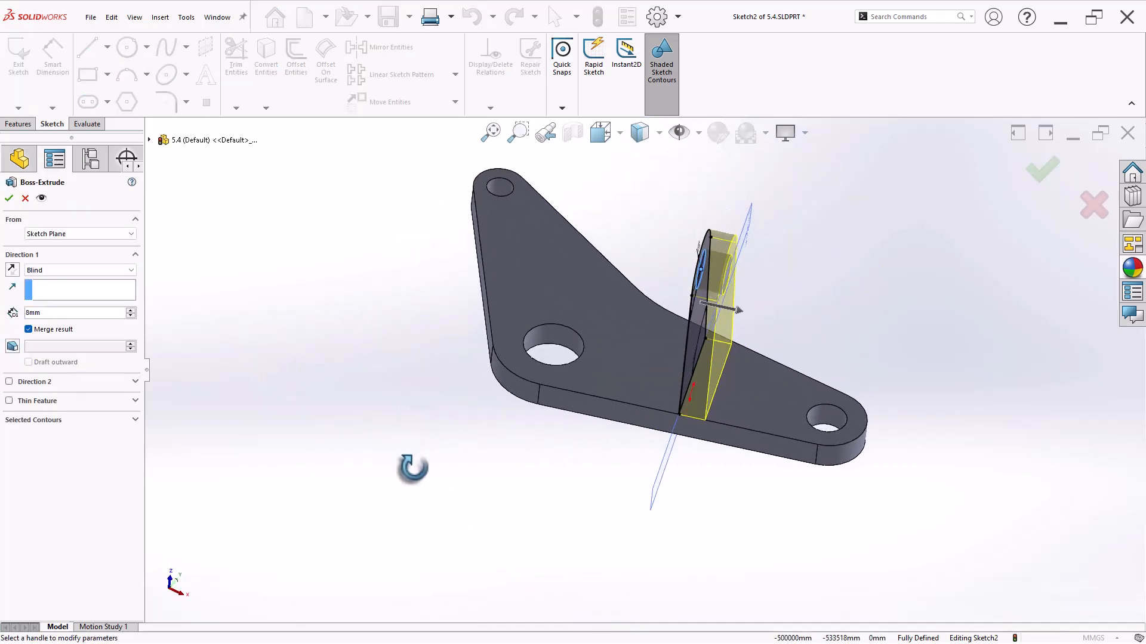
pyautogui.click(12, 271)
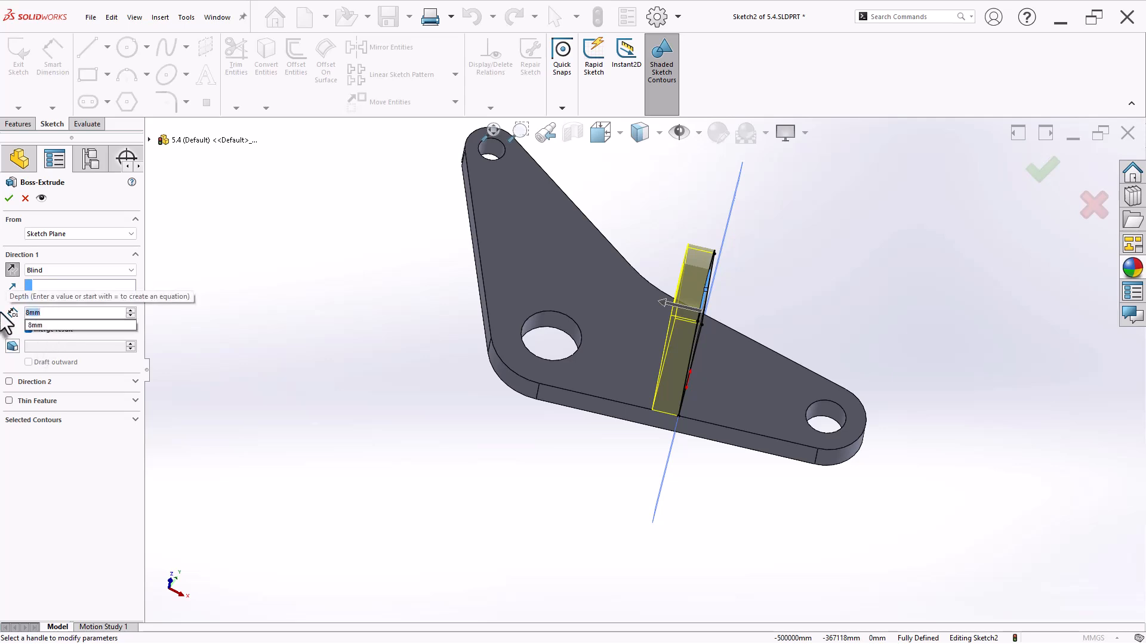
pyautogui.press('Return')
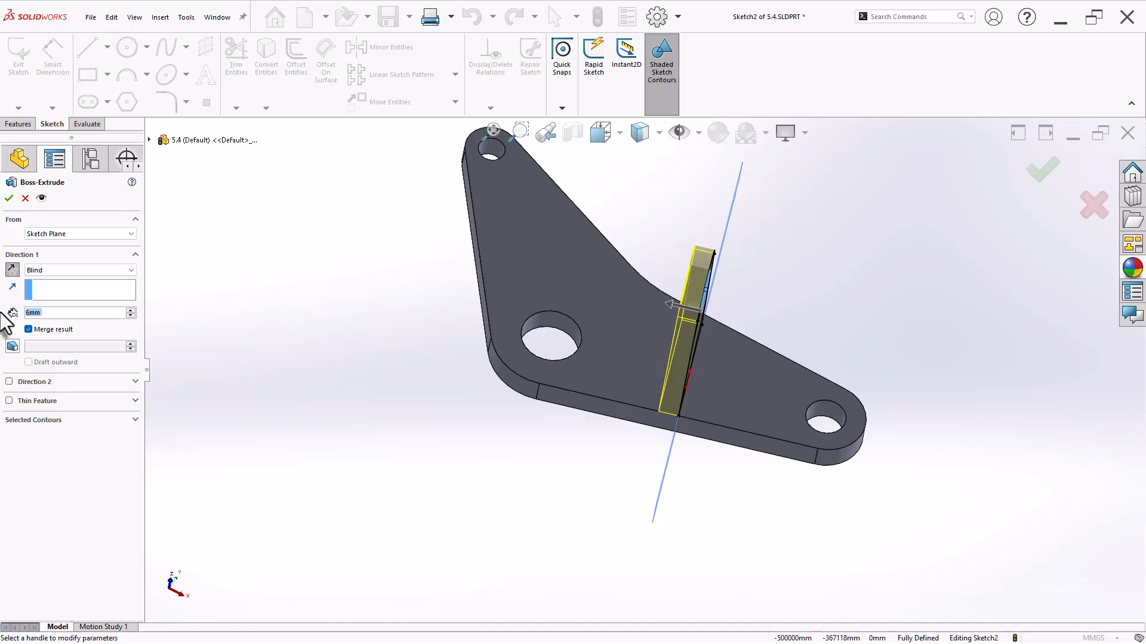
pyautogui.hotkey('ctrl', 's')
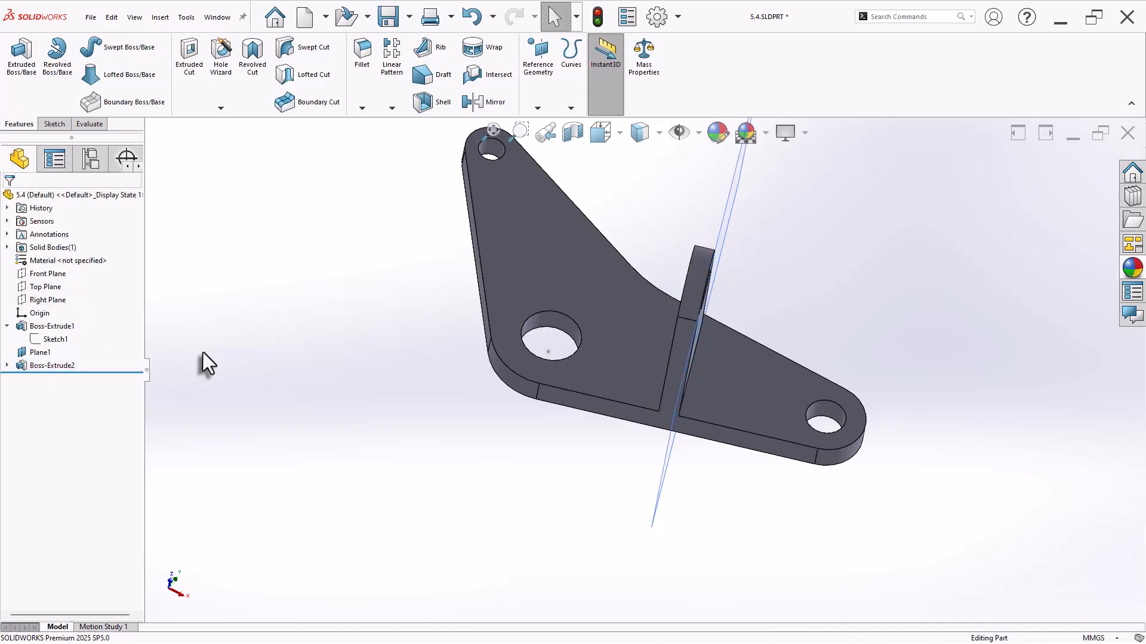
# Show the part in isometric view and hide the reference plane
pyautogui.hotkey('ctrl', '7')
pyautogui.rightClick(688, 239)
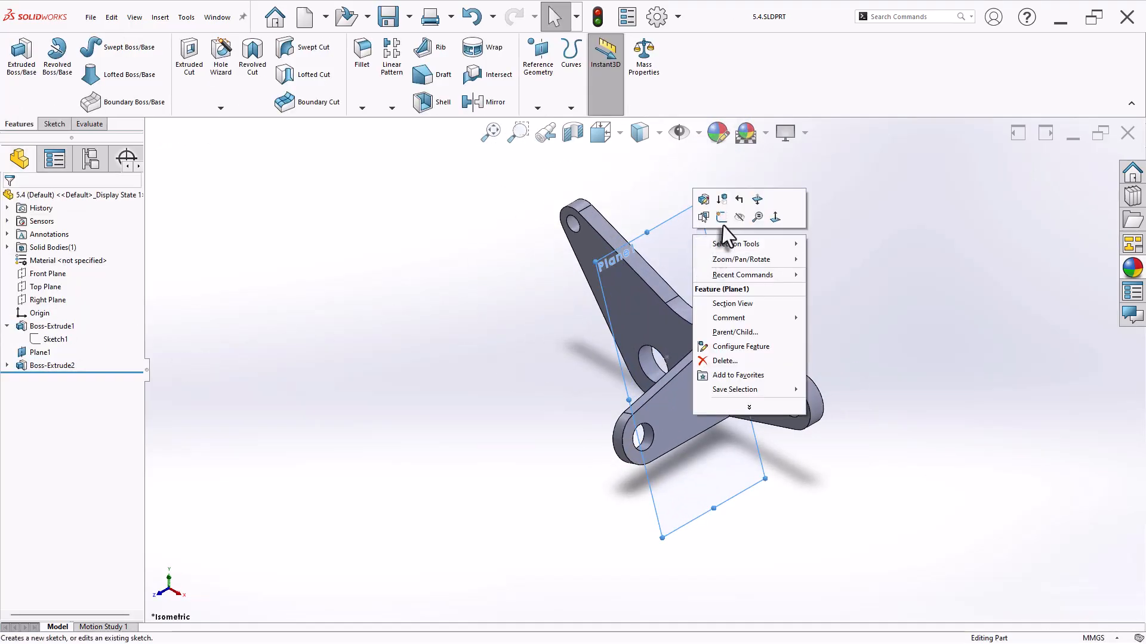
pyautogui.click(739, 218)
# Orient the part to show the upright lug and bring up the reference geometry choices
pyautogui.moveTo(455, 357); pyautogui.dragTo(548, 404, button='middle')
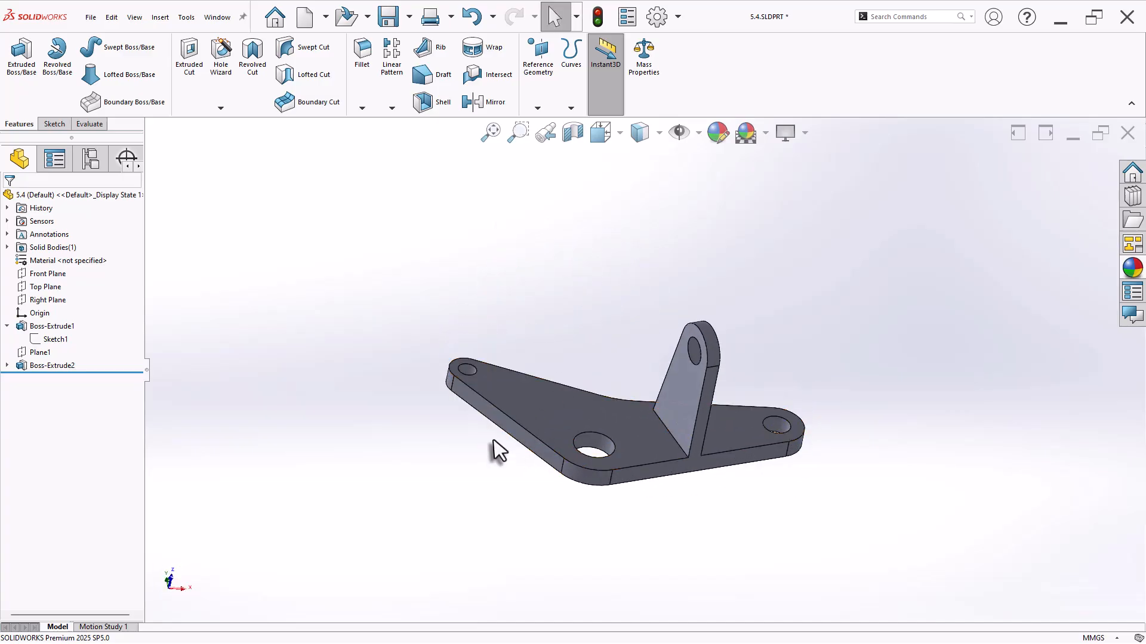
pyautogui.moveTo(581, 327); pyautogui.dragTo(564, 345, button='middle')
pyautogui.click(540, 72)
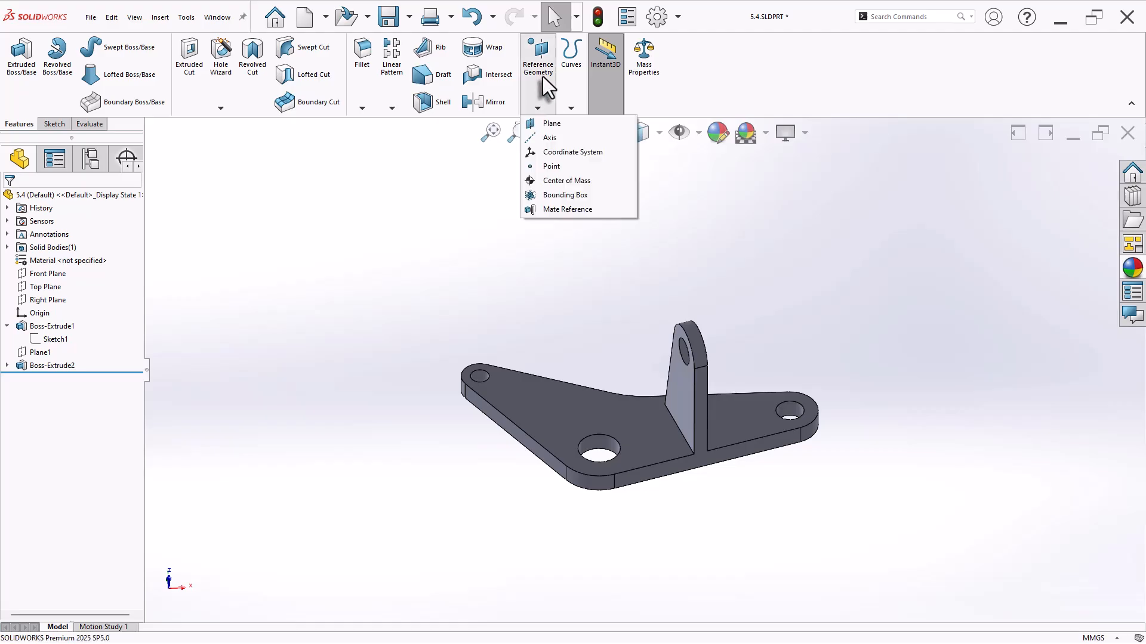
# Create a reference plane perpendicular to the base plate's top face and long slanted side face, through the midpoint of their shared edge
pyautogui.click(554, 124)
pyautogui.scroll(-5, 636, 314)
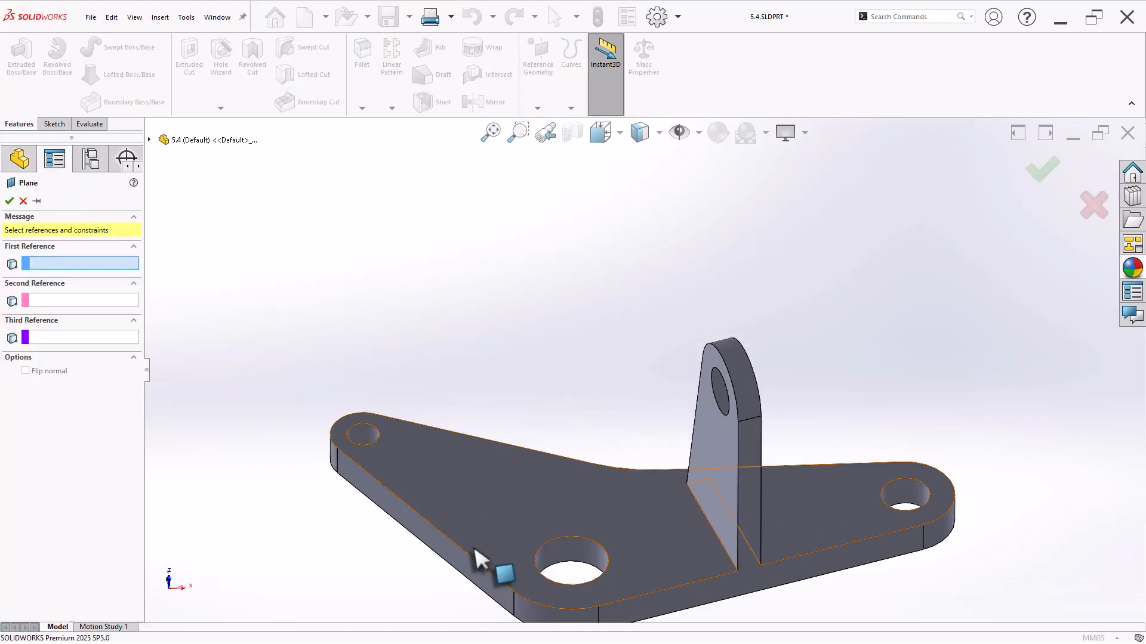
pyautogui.click(468, 496)
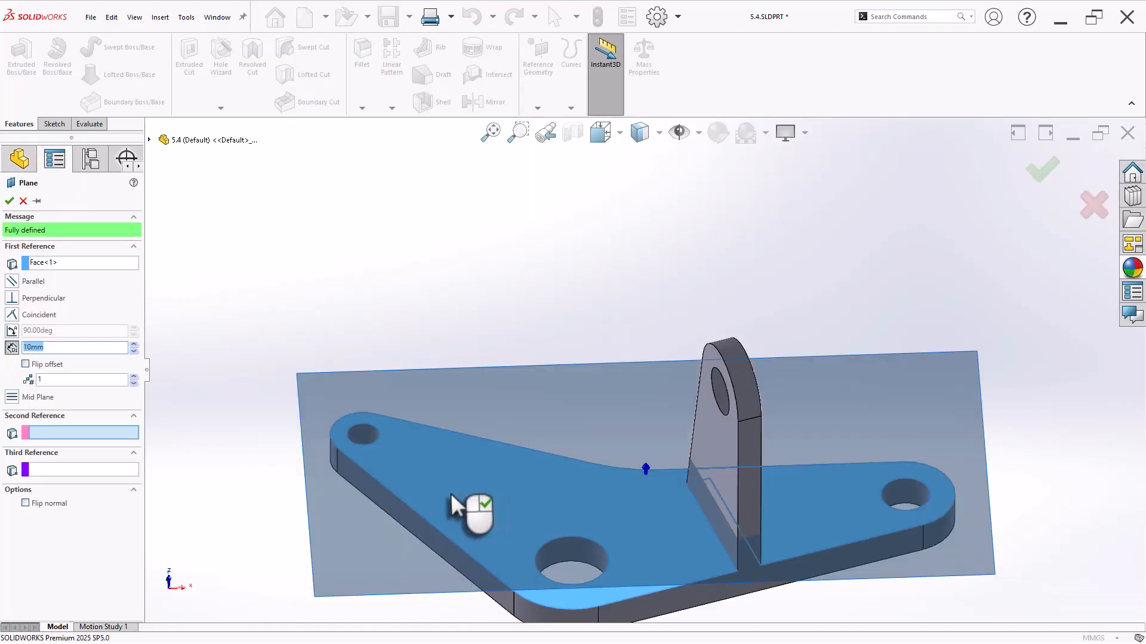
pyautogui.click(12, 298)
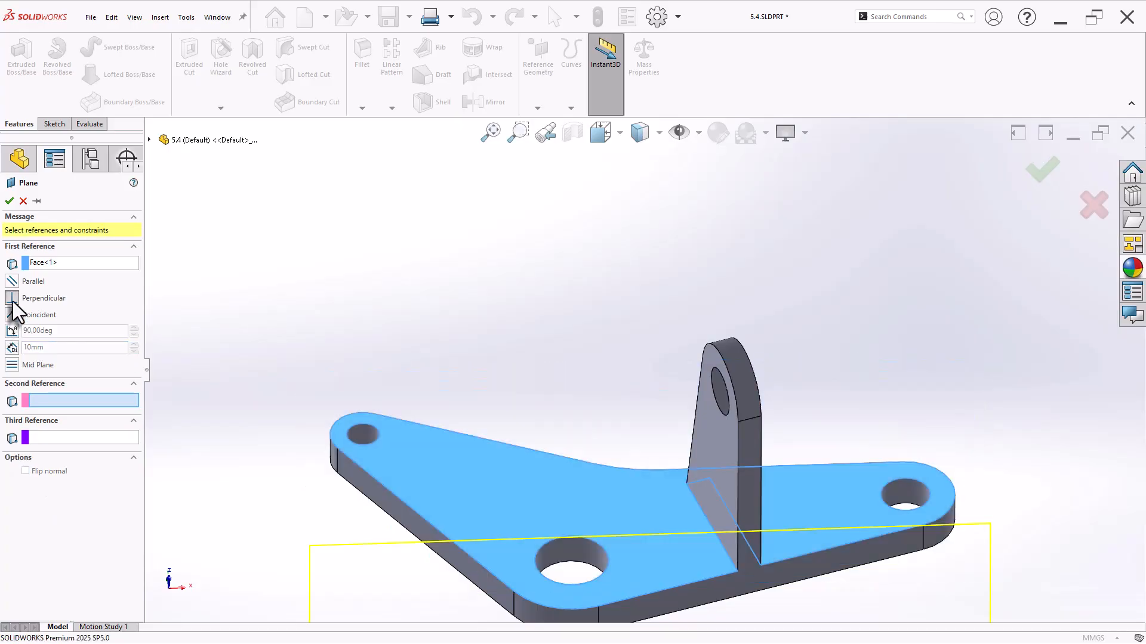
pyautogui.click(426, 521)
pyautogui.click(434, 541)
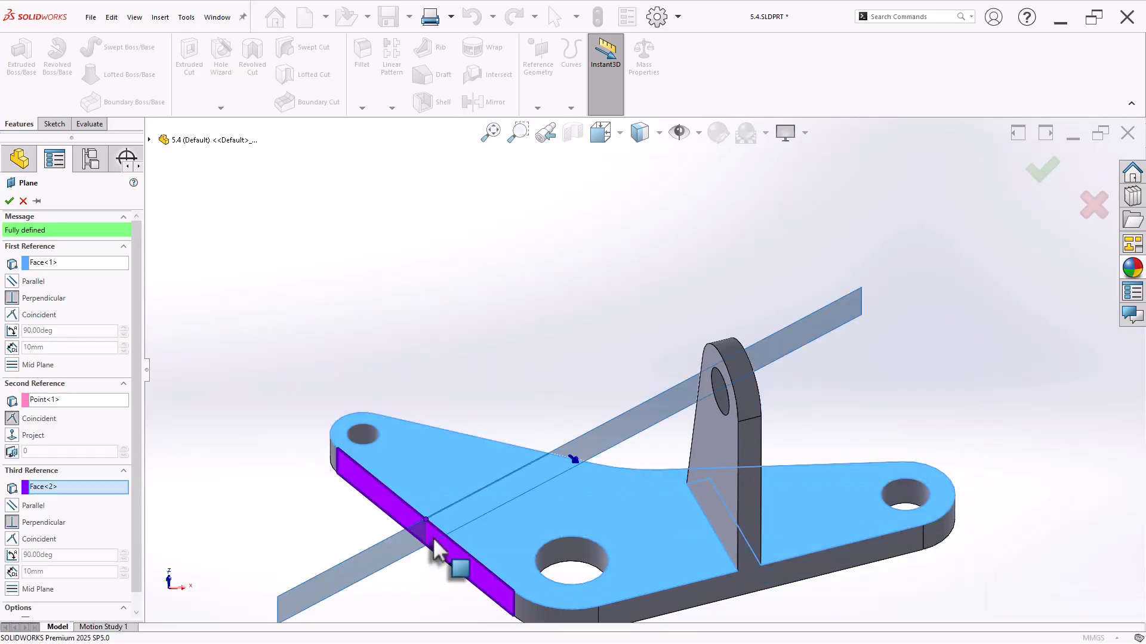
pyautogui.rightClick(434, 539)
# Start a sketch on the new reference plane
pyautogui.moveTo(452, 522); pyautogui.dragTo(435, 495, button='middle')
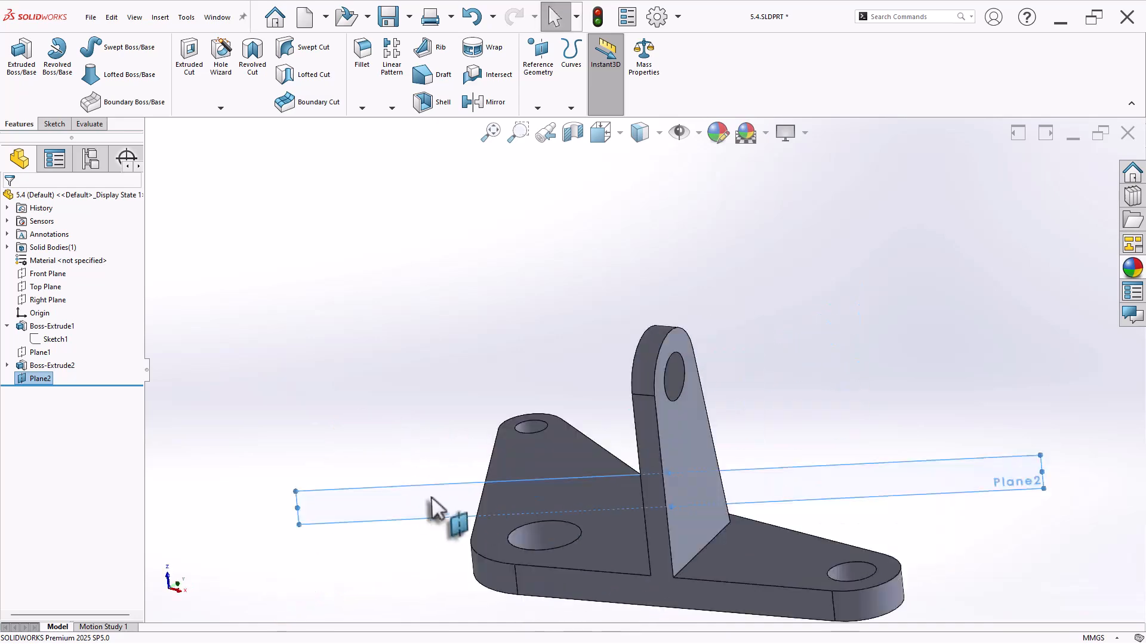
pyautogui.rightClick(435, 496)
pyautogui.click(474, 454)
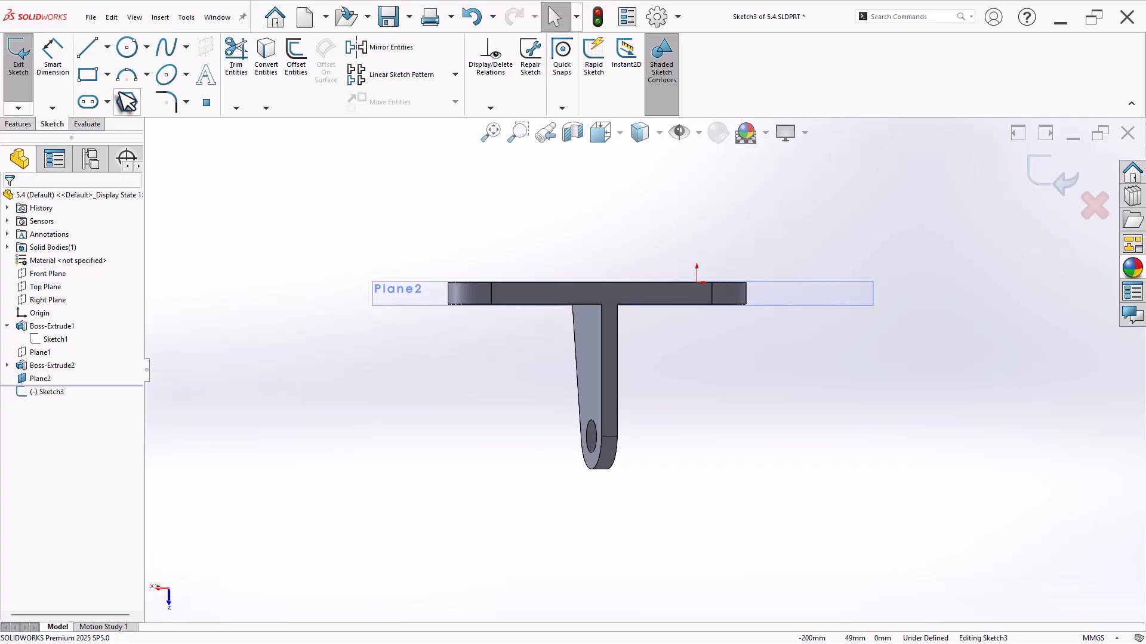
# Sketch a closed lug profile with a base about 29 mm wide, one vertical side, a rounded end and one slanted side
pyautogui.press('l')
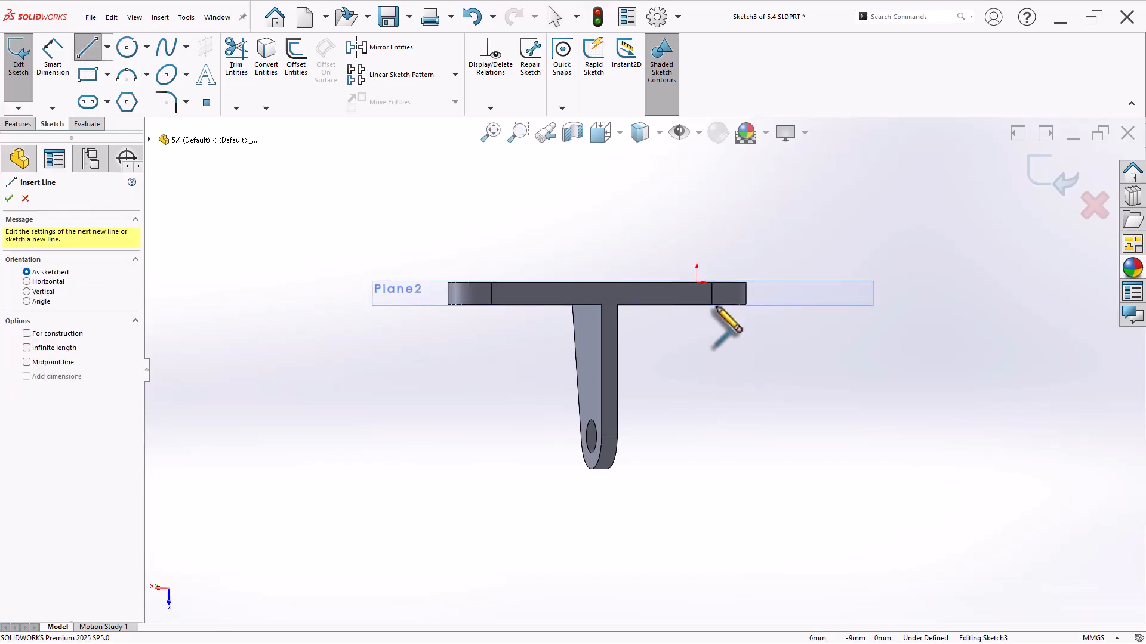
pyautogui.moveTo(683, 534); pyautogui.dragTo(501, 415, button='middle')
pyautogui.scroll(-2, 579, 432)
pyautogui.moveTo(579, 432); pyautogui.dragTo(542, 371, button='middle')
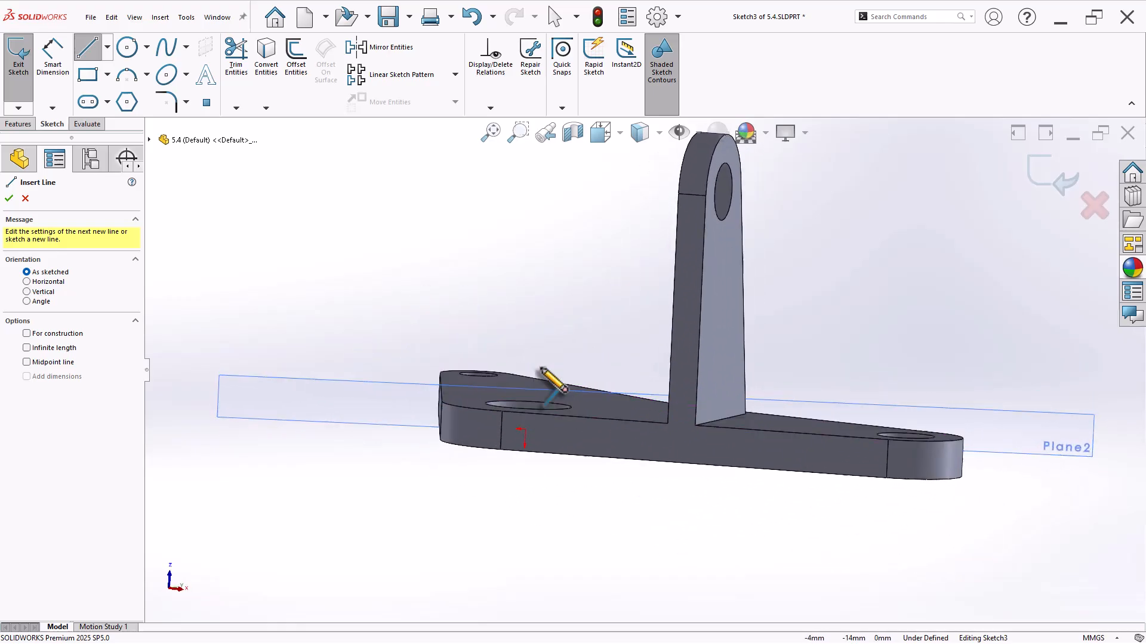
pyautogui.click(443, 385)
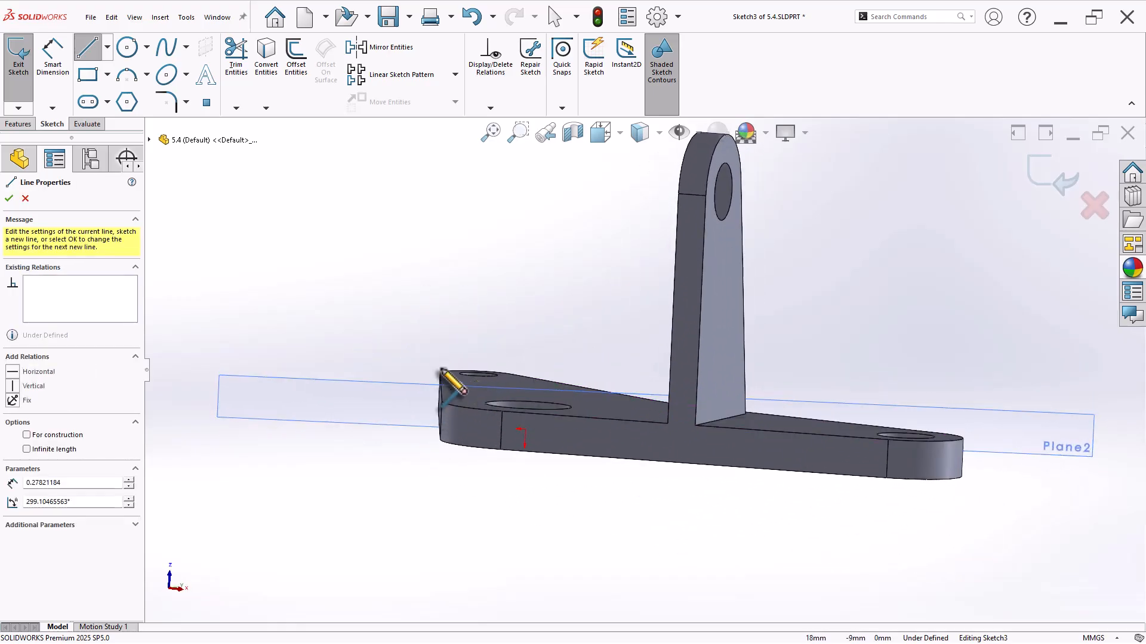
pyautogui.click(447, 274)
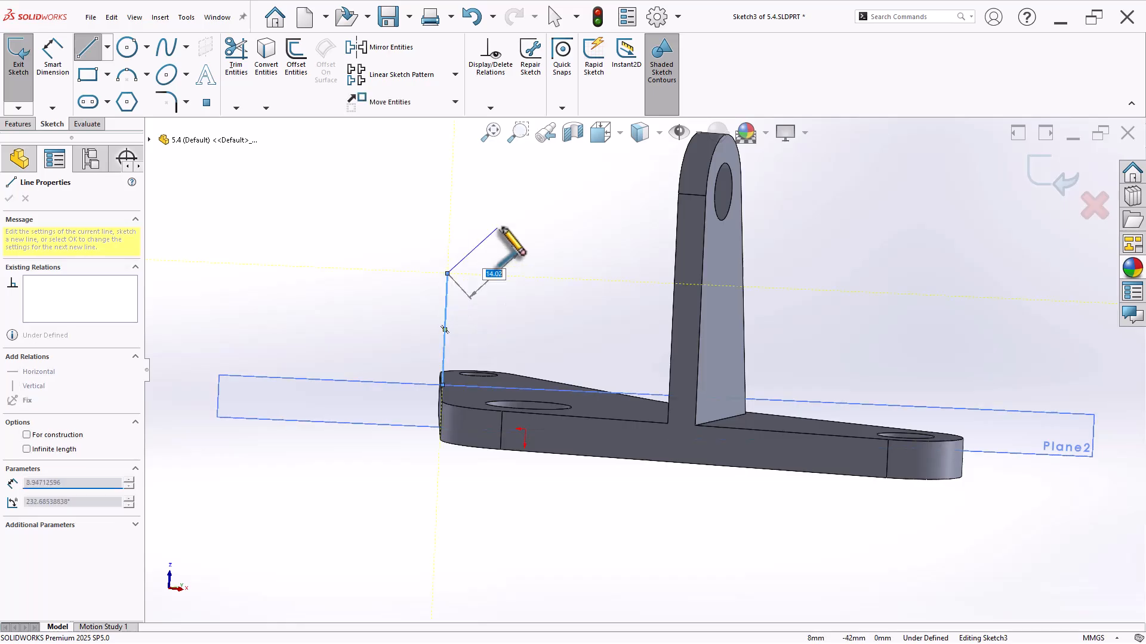
pyautogui.click(527, 263)
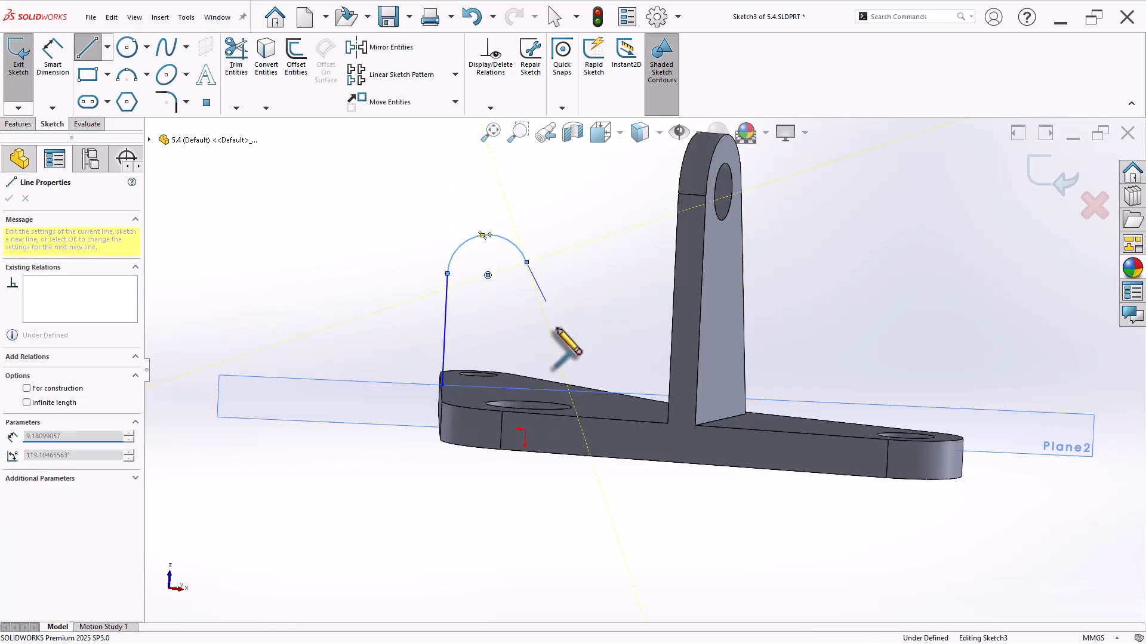
pyautogui.click(579, 392)
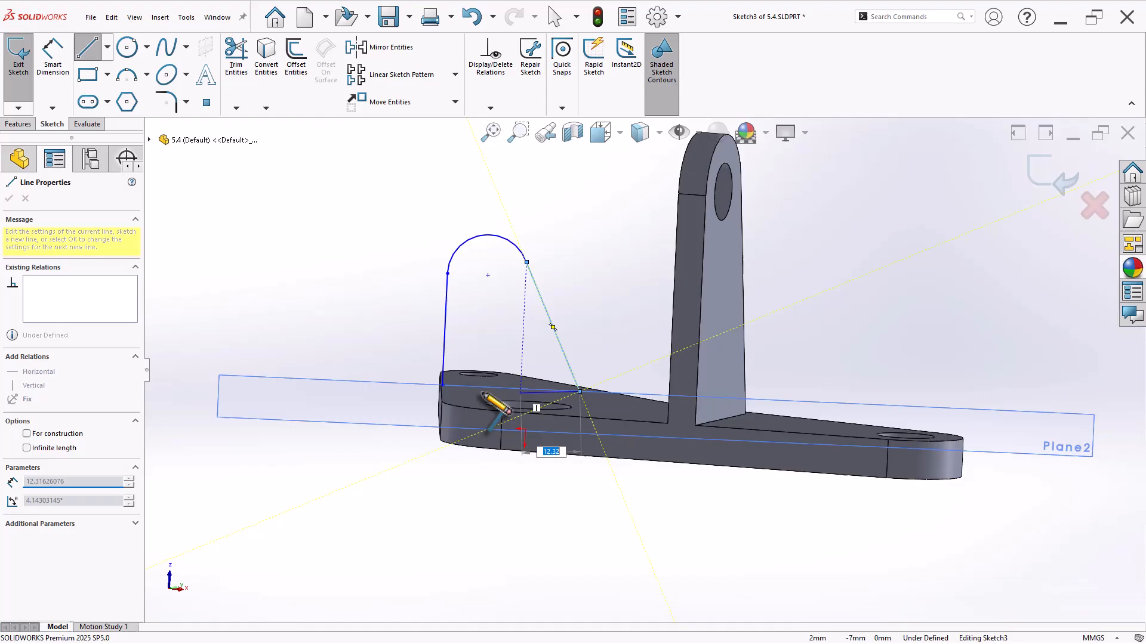
pyautogui.click(442, 386)
pyautogui.press('Escape')
# Make the lug profile's base line collinear with the edge of the plate's top face
pyautogui.moveTo(573, 511)
pyautogui.mouseDown(button='middle')
pyautogui.moveTo(563, 455)
pyautogui.moveTo(570, 501)
pyautogui.moveTo(575, 466)
pyautogui.moveTo(545, 396)
pyautogui.moveTo(565, 370)
pyautogui.moveTo(555, 374)
pyautogui.mouseUp(button='middle')
pyautogui.press('space')
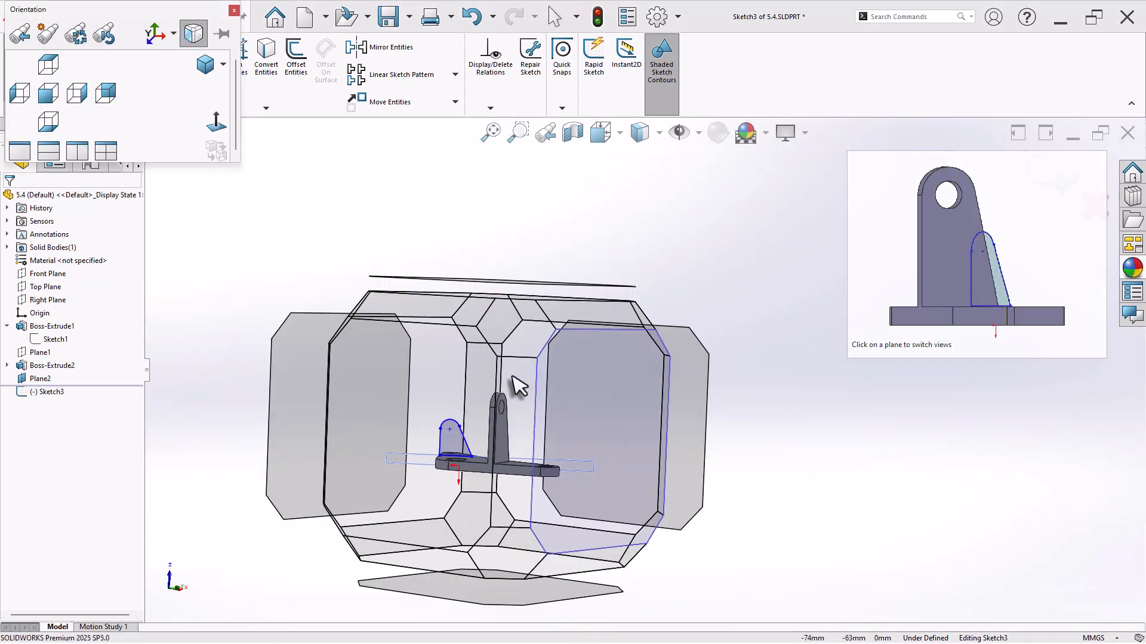
pyautogui.click(215, 127)
pyautogui.scroll(-5, 758, 308)
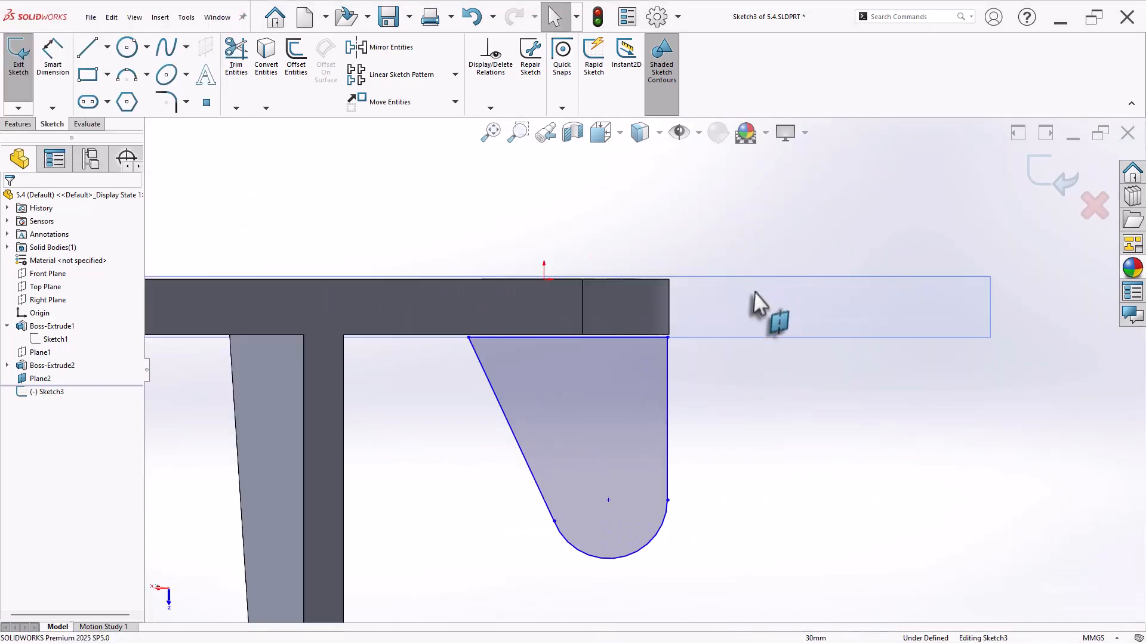
pyautogui.click(570, 338)
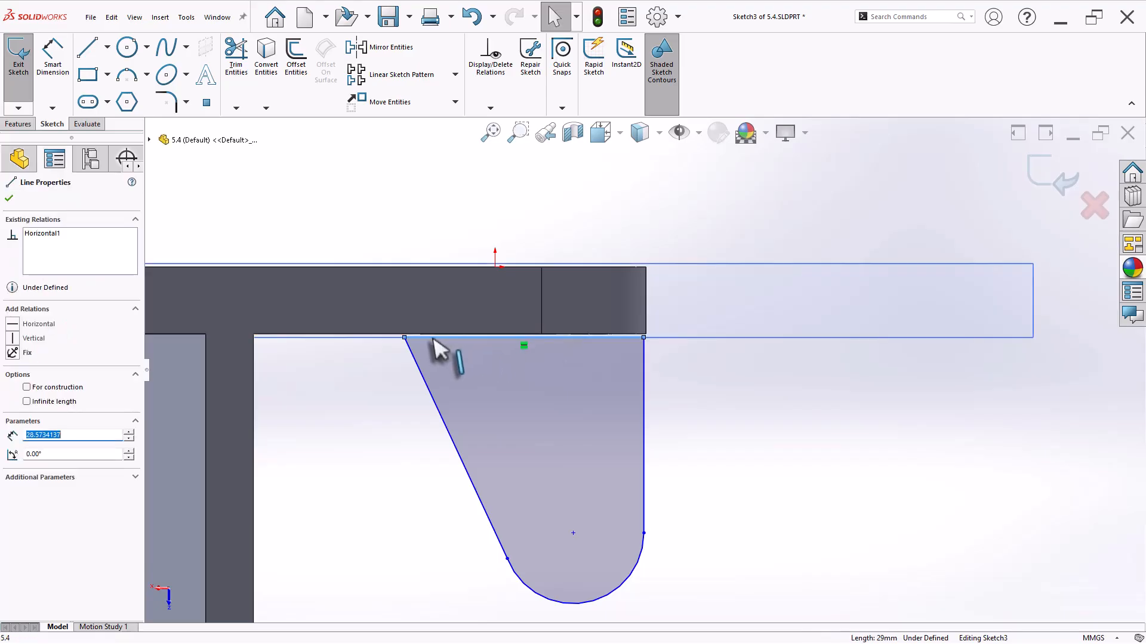
pyautogui.keyDown('ctrl'); pyautogui.click(377, 335); pyautogui.keyUp('ctrl')
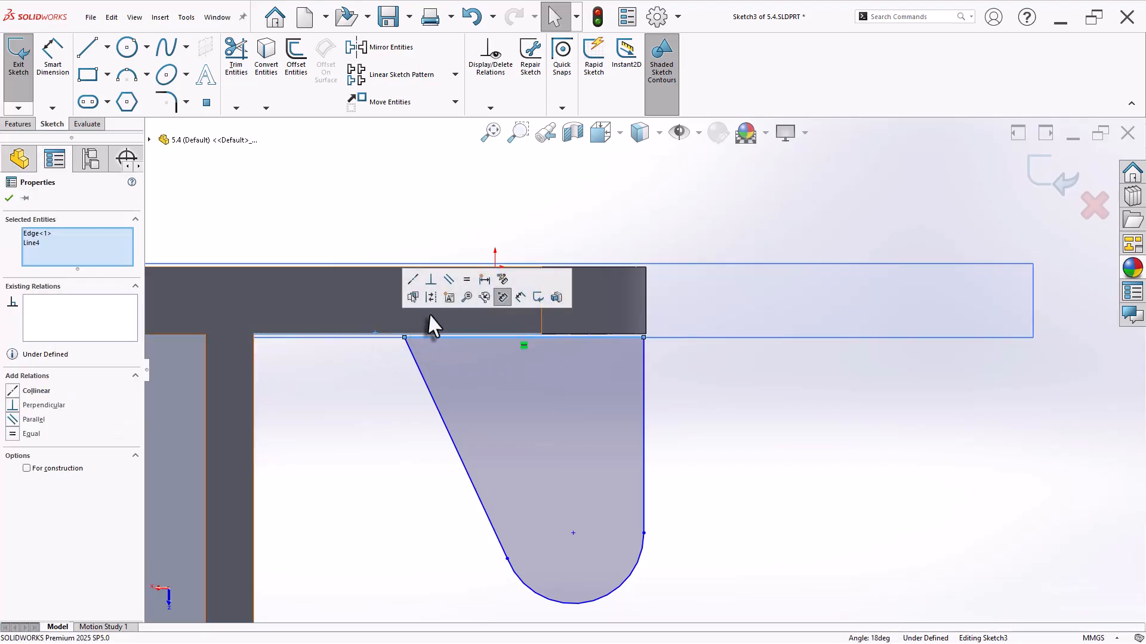
pyautogui.click(417, 292)
pyautogui.click(693, 443)
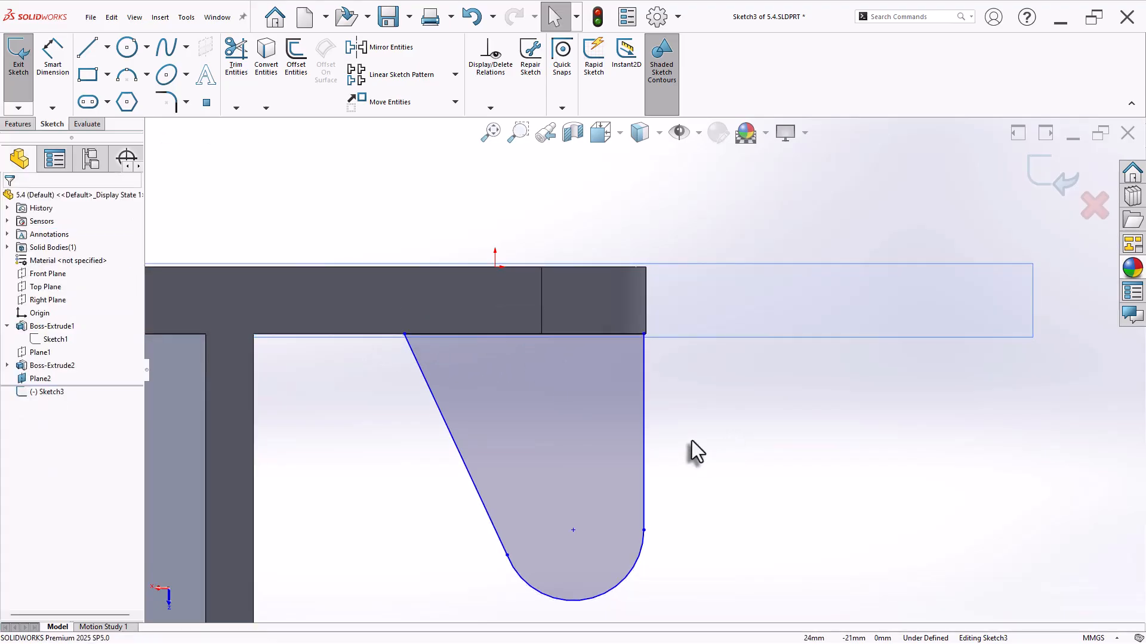
# Make the profile's straight side collinear with the plate's end edge and its slanted side tangent to the arc
pyautogui.click(644, 335)
pyautogui.scroll(-4, 663, 349)
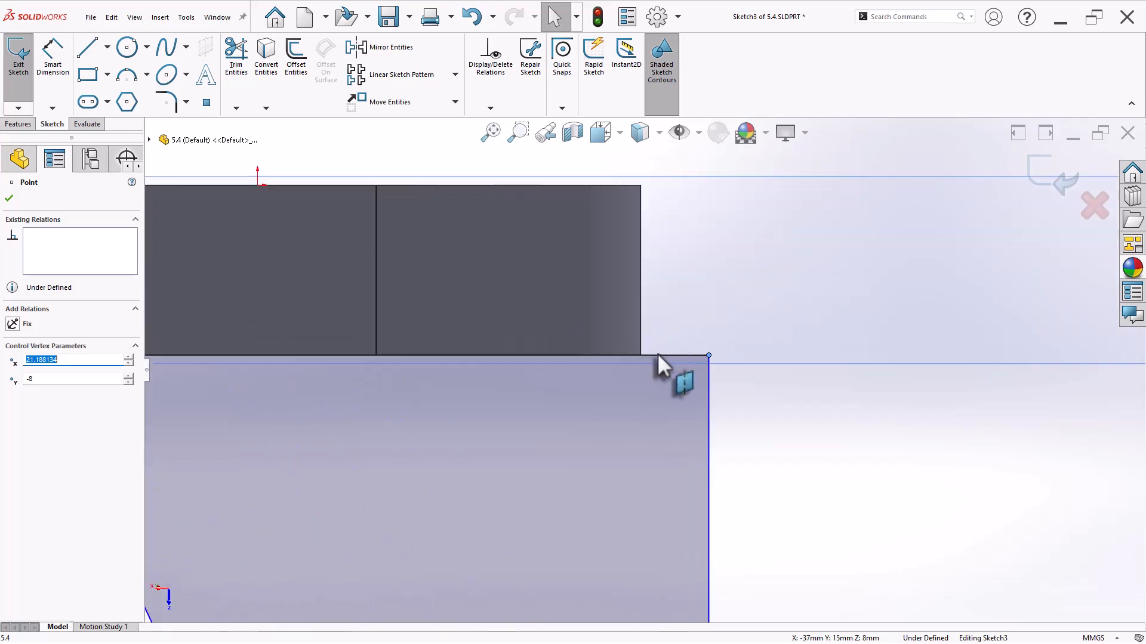
pyautogui.click(642, 355)
pyautogui.click(739, 348)
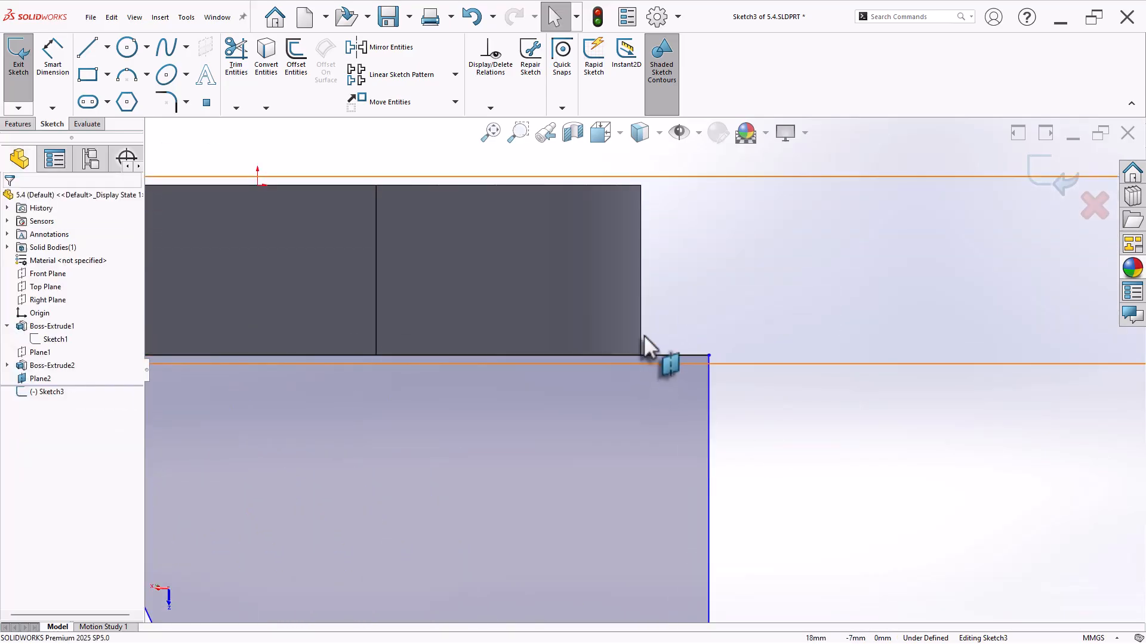
pyautogui.click(644, 340)
pyautogui.keyDown('ctrl'); pyautogui.click(711, 427); pyautogui.keyUp('ctrl')
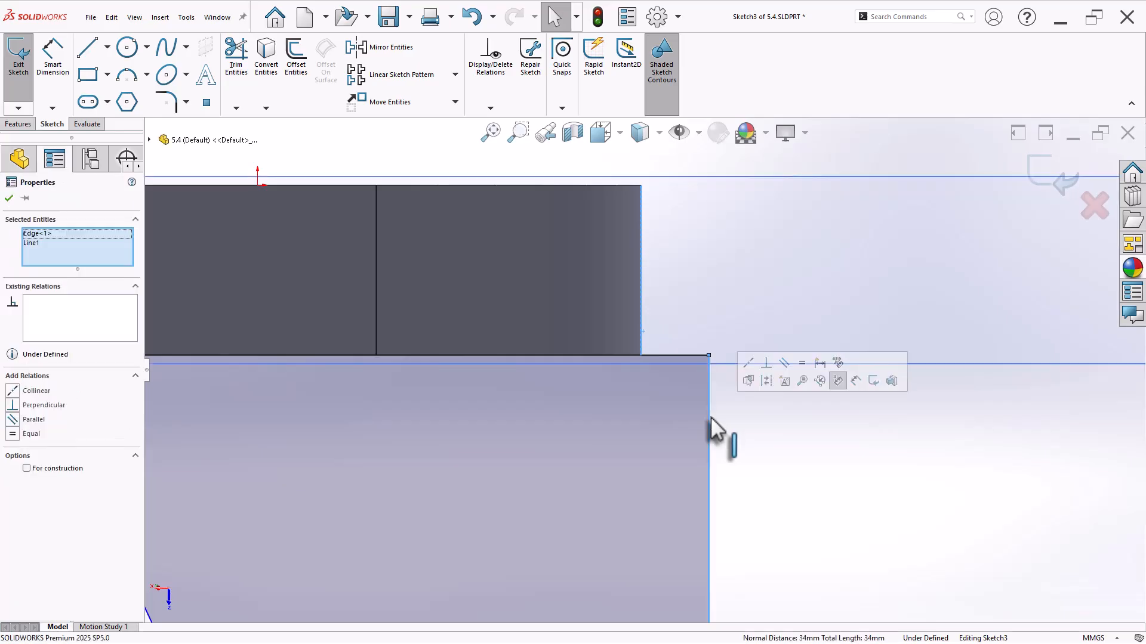
pyautogui.click(748, 364)
pyautogui.click(751, 464)
pyautogui.scroll(5, 752, 463)
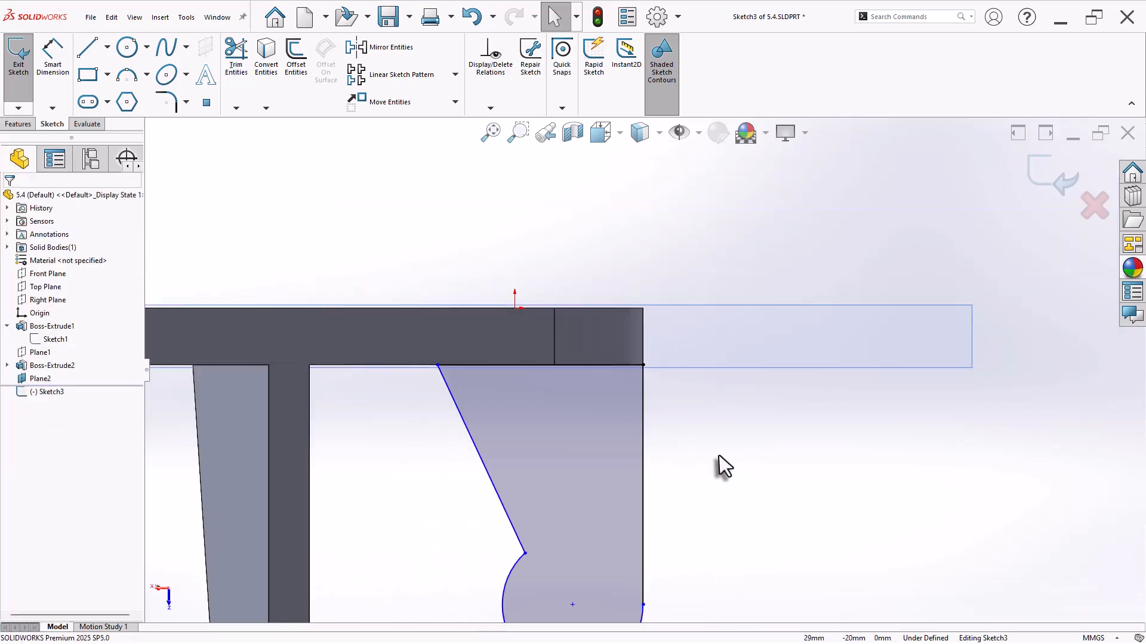
pyautogui.click(561, 499)
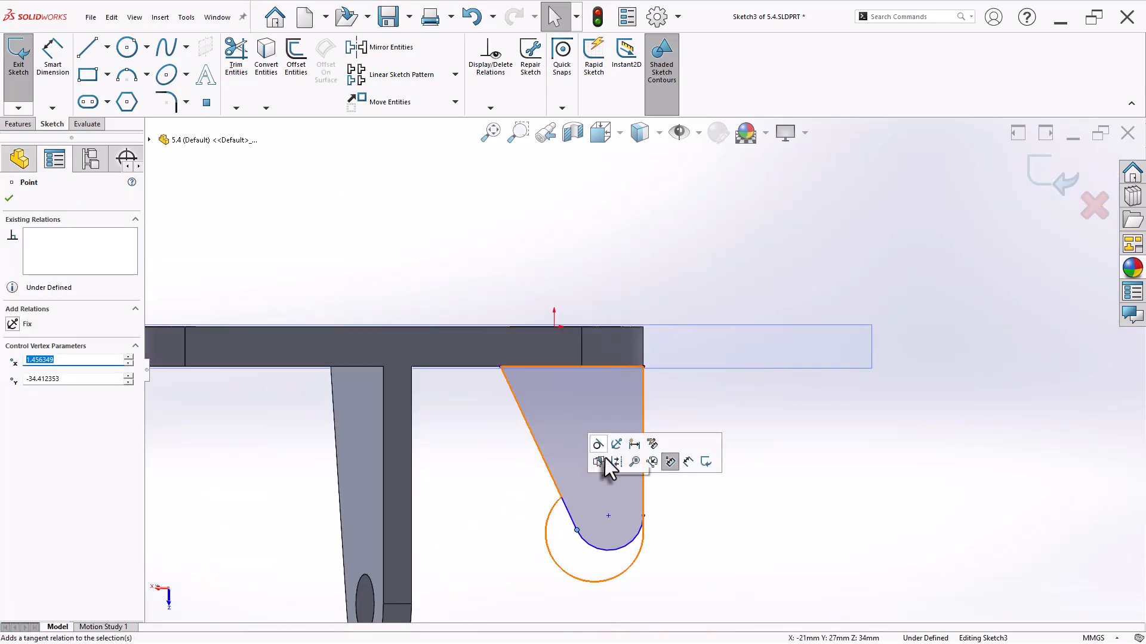
pyautogui.click(604, 458)
# Dimension the distance from the plate's underside to the arc centre as 46 mm
pyautogui.moveTo(755, 496); pyautogui.dragTo(761, 465, button='right')
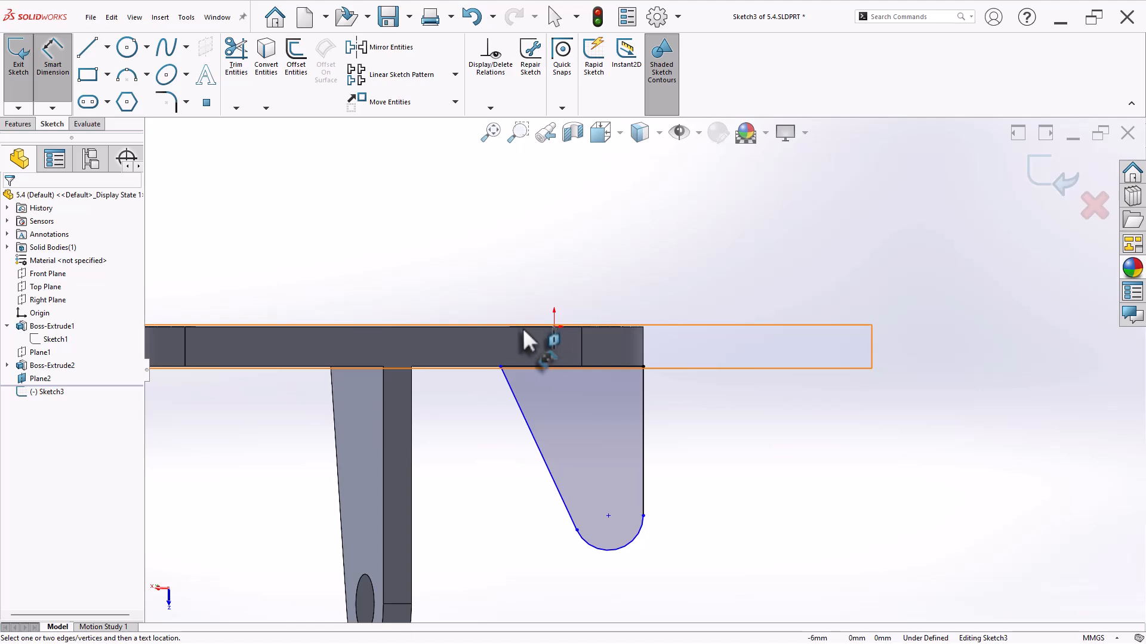
pyautogui.click(609, 516)
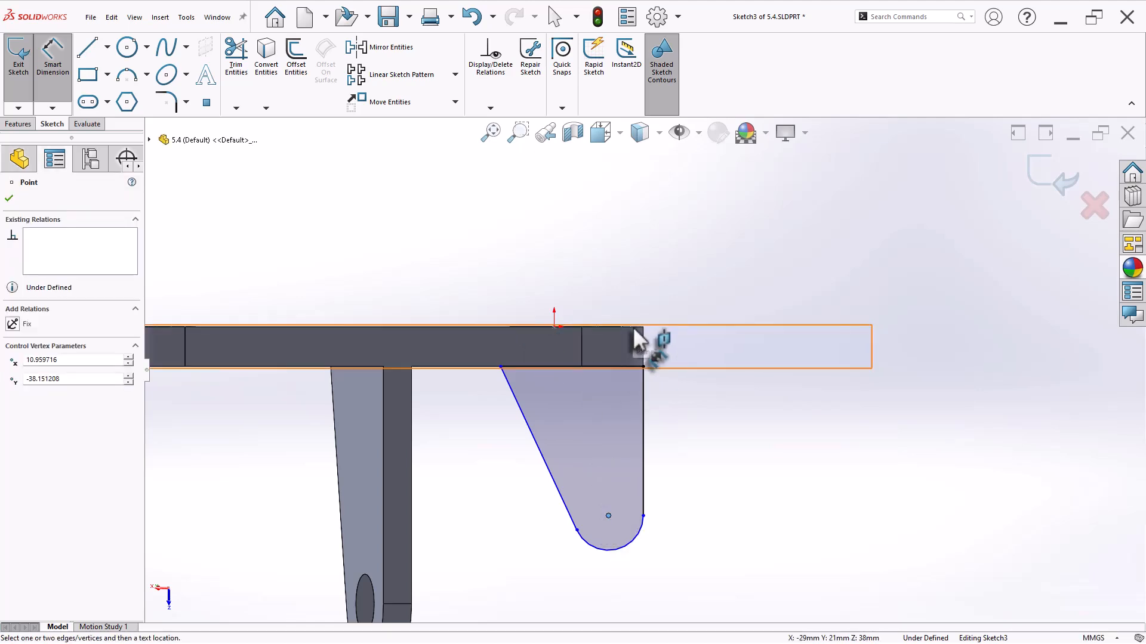
pyautogui.scroll(-4, 633, 327)
pyautogui.click(649, 347)
pyautogui.scroll(3, 648, 358)
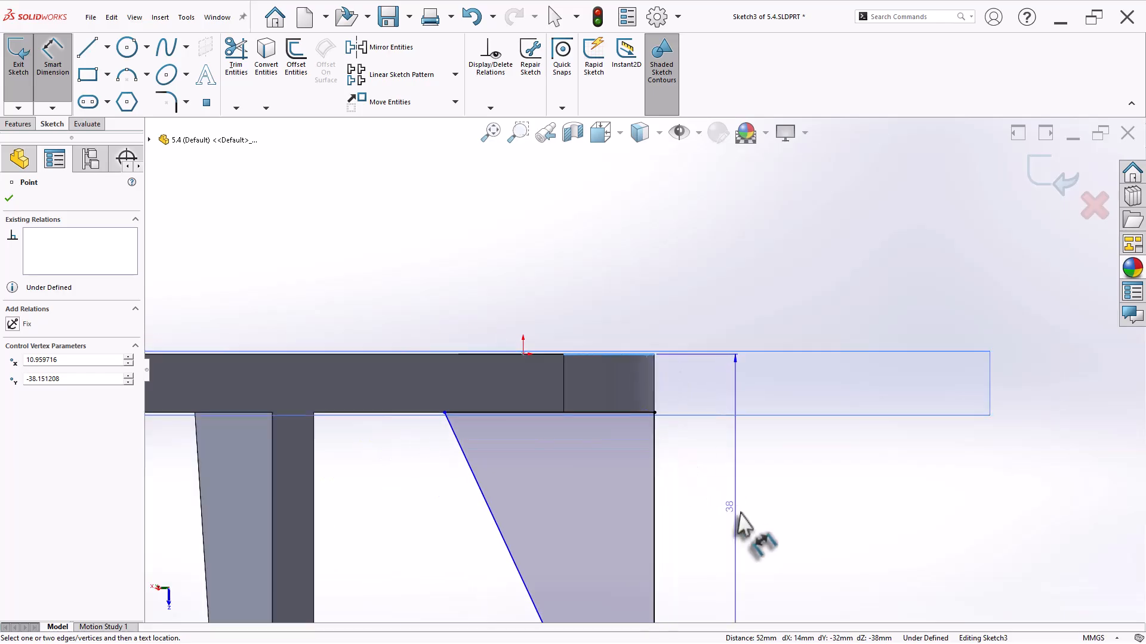
pyautogui.click(750, 523)
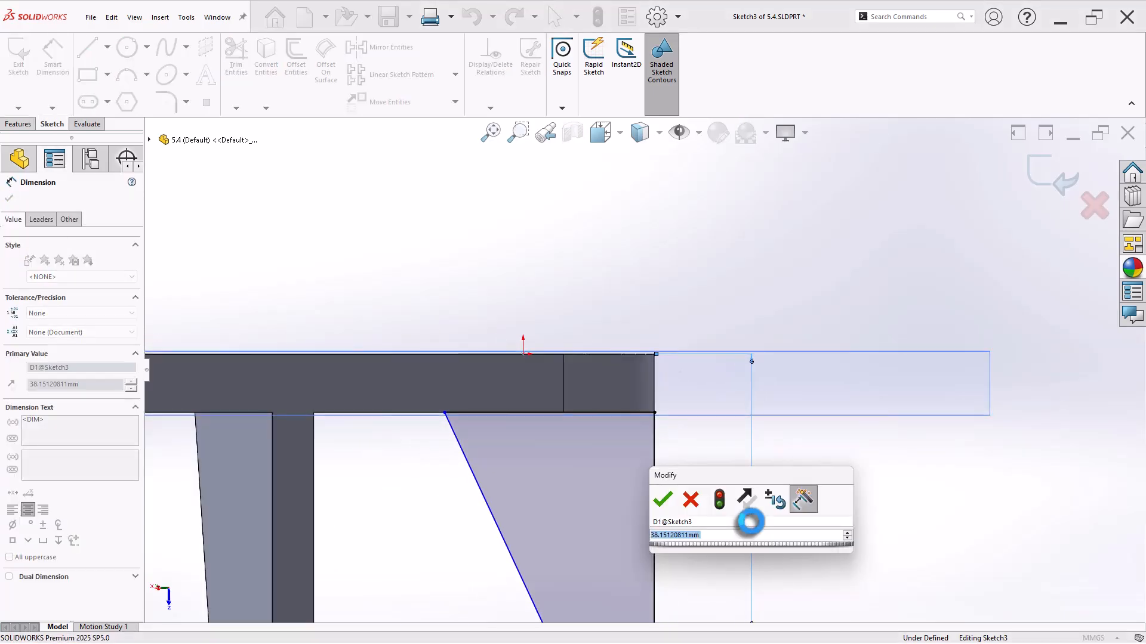
pyautogui.write('46')
pyautogui.press('Return')
pyautogui.scroll(5, 750, 522)
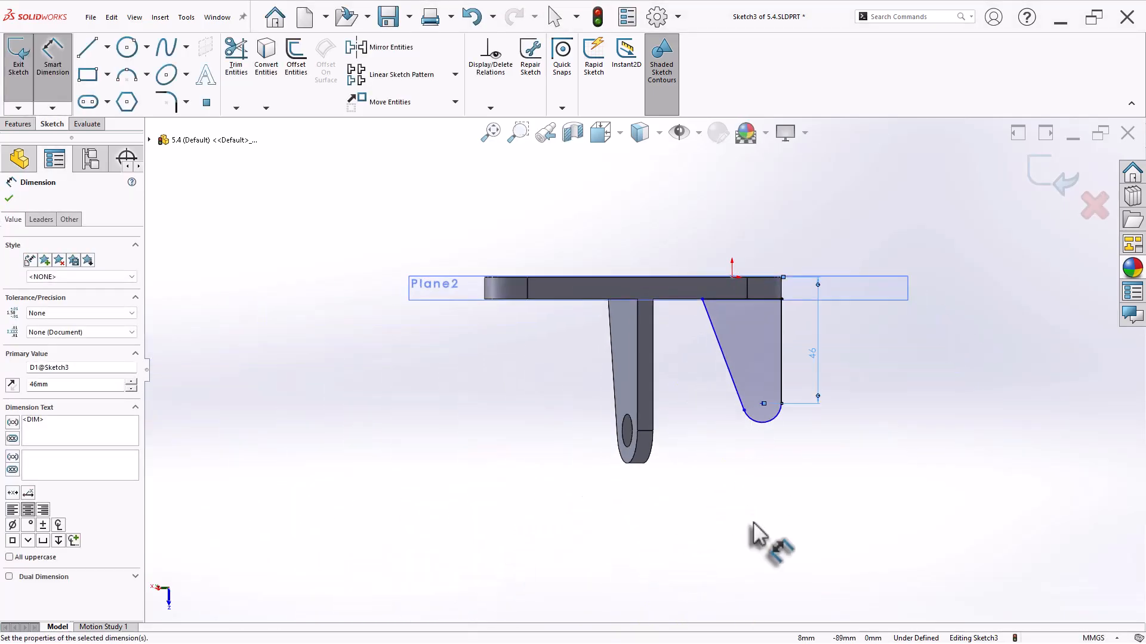
# Dimension the lug's rounded end with a radius of 8 mm
pyautogui.scroll(-5, 776, 442)
pyautogui.click(709, 389)
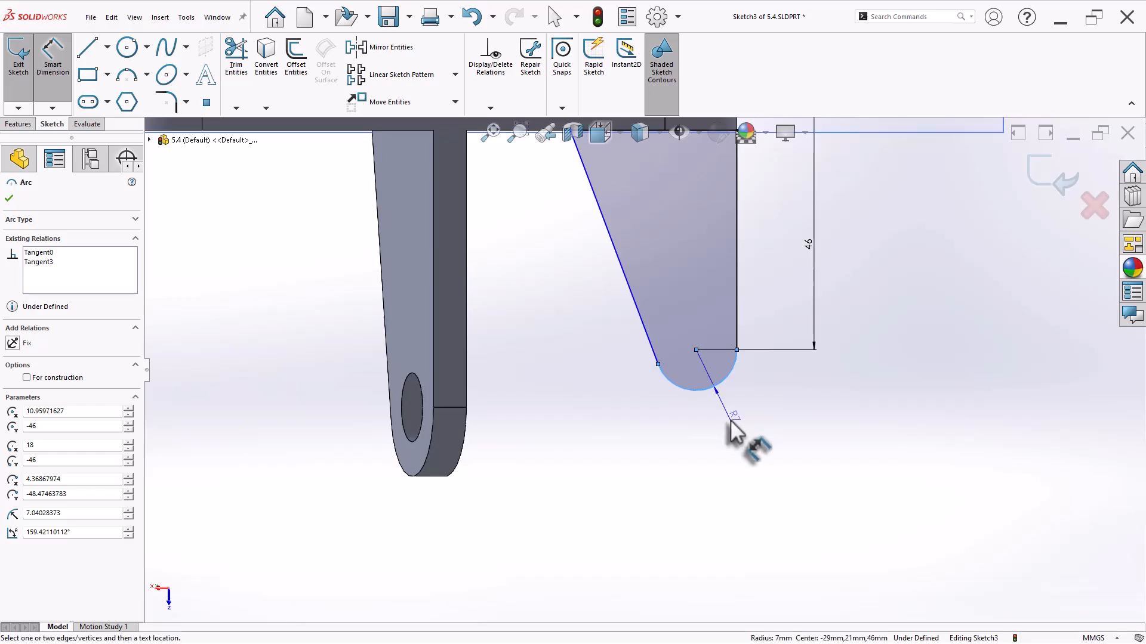
pyautogui.click(735, 431)
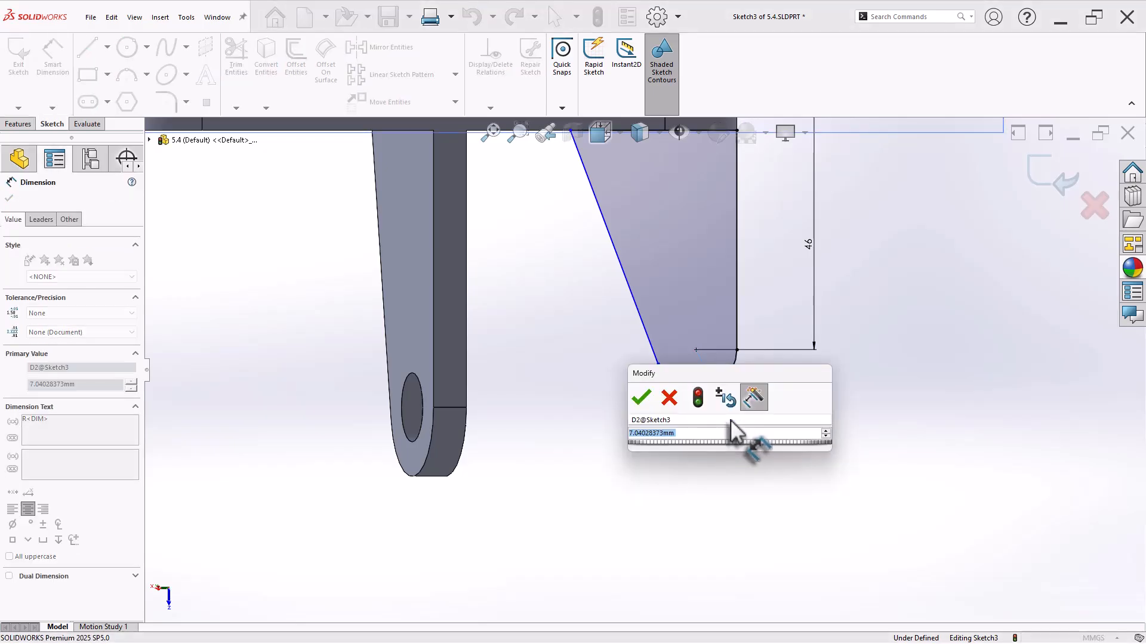
pyautogui.write('8')
pyautogui.press('Return')
# Draw an 8 mm diameter circle centred on the rounded end's arc centre
pyautogui.press('s')
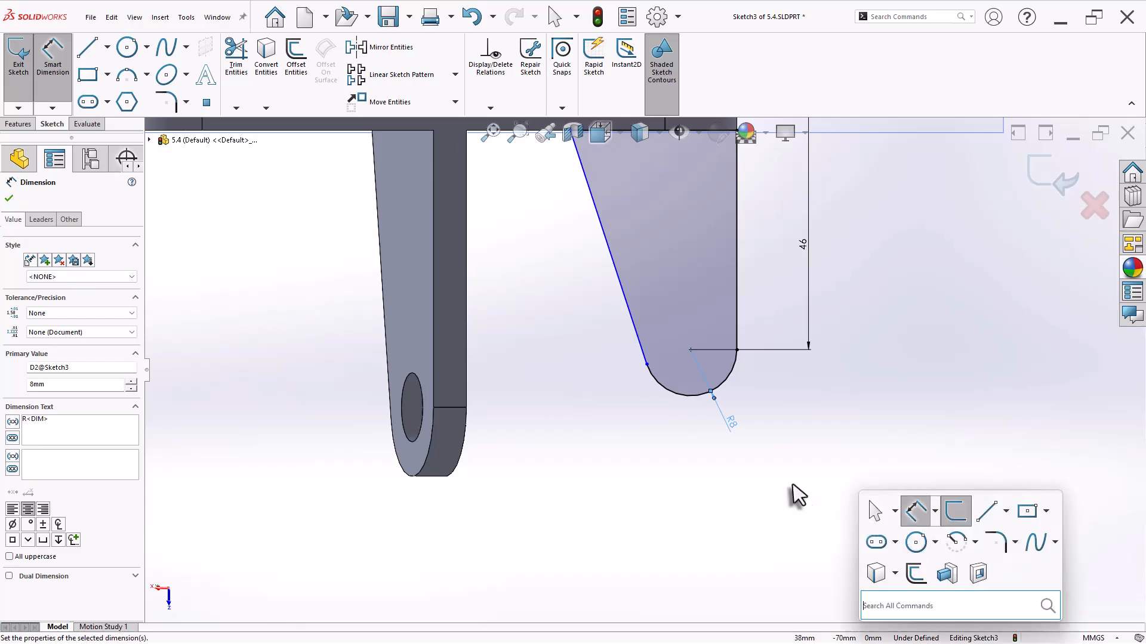
pyautogui.press('s')
pyautogui.click(683, 427)
pyautogui.click(690, 350)
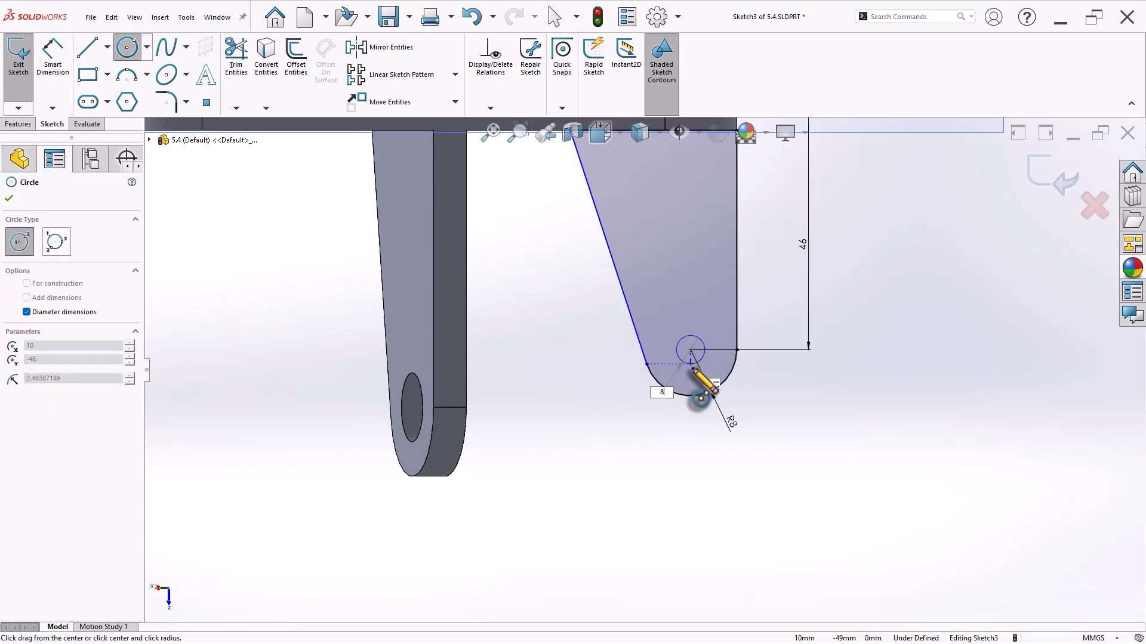
pyautogui.write('8')
pyautogui.press('Return')
pyautogui.press('Escape')
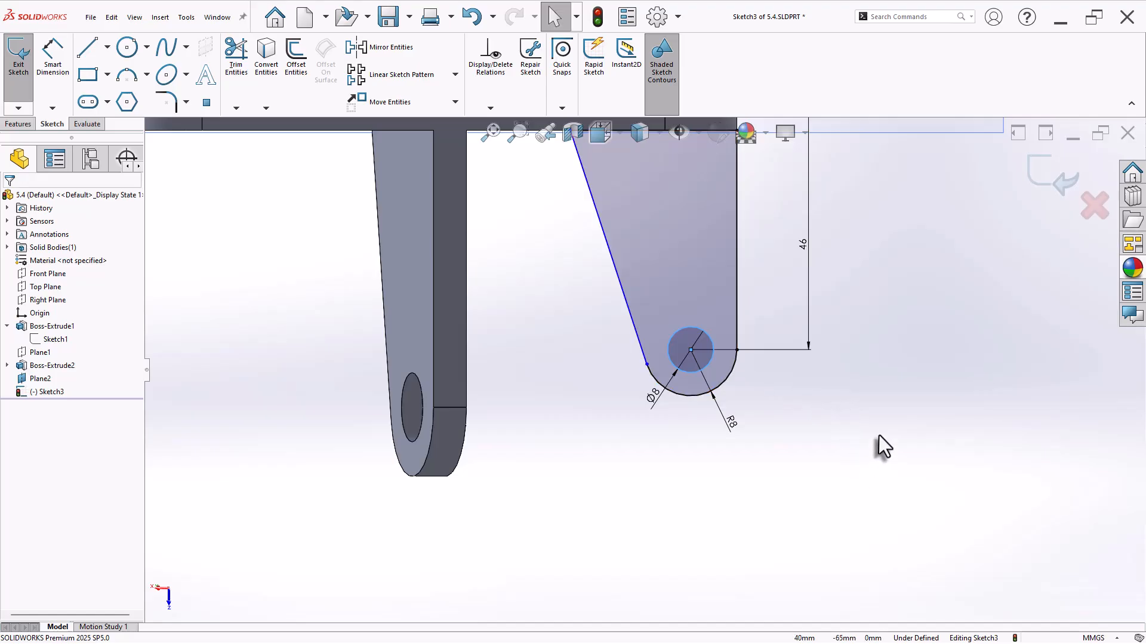
# Dimension the angle between the lug's slanted side and the plate's underside edge as 74 degrees
pyautogui.moveTo(878, 435); pyautogui.dragTo(875, 382, button='right')
pyautogui.scroll(2, 639, 238)
pyautogui.scroll(-2, 639, 237)
pyautogui.moveTo(590, 307)
pyautogui.mouseDown()
pyautogui.moveTo(644, 221)
pyautogui.moveTo(671, 225)
pyautogui.moveTo(658, 212)
pyautogui.mouseUp()
pyautogui.click(657, 207)
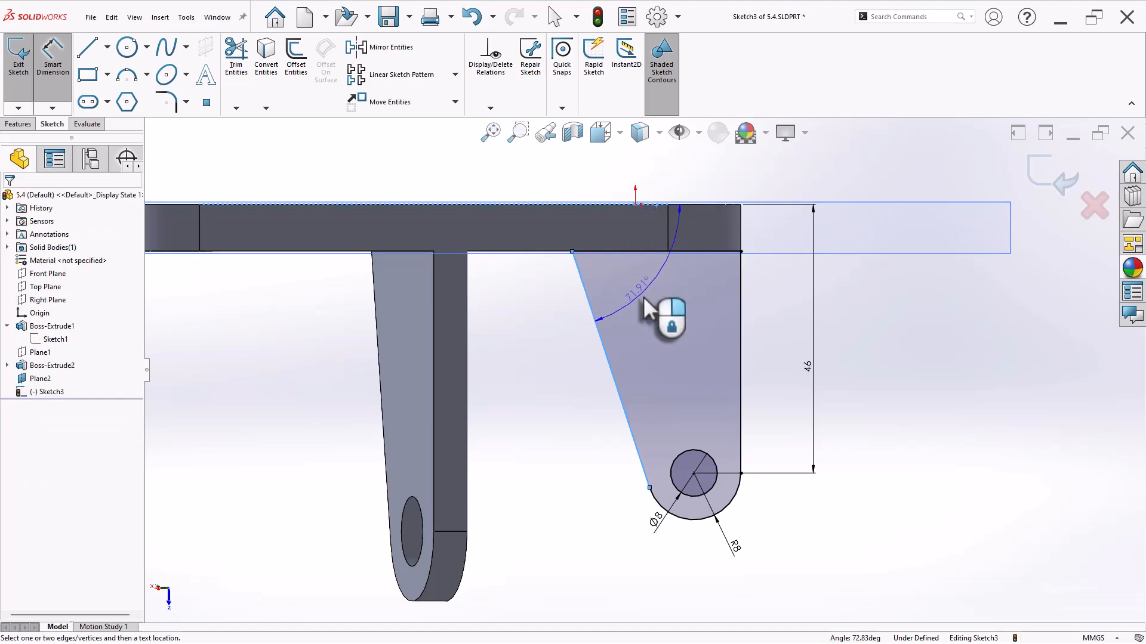
pyautogui.click(656, 309)
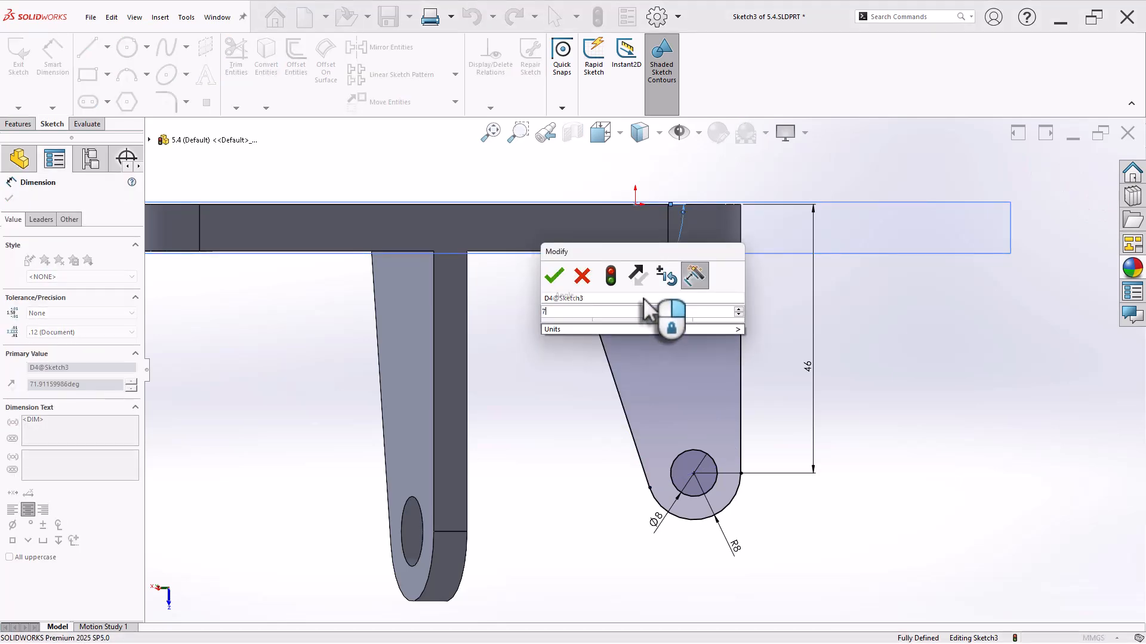
pyautogui.write('74')
pyautogui.press('Return')
# Extrude the second lug's profile 6 mm in the reversed direction, merged with the base plate
pyautogui.scroll(3, 643, 358)
pyautogui.moveTo(595, 421)
pyautogui.mouseDown(button='middle')
pyautogui.moveTo(594, 383)
pyautogui.moveTo(629, 531)
pyautogui.moveTo(588, 302)
pyautogui.moveTo(555, 428)
pyautogui.moveTo(460, 287)
pyautogui.moveTo(473, 485)
pyautogui.moveTo(453, 320)
pyautogui.moveTo(504, 350)
pyautogui.moveTo(481, 371)
pyautogui.moveTo(489, 315)
pyautogui.moveTo(504, 335)
pyautogui.moveTo(448, 350)
pyautogui.moveTo(432, 325)
pyautogui.mouseUp(button='middle')
pyautogui.press('s')
pyautogui.click(330, 336)
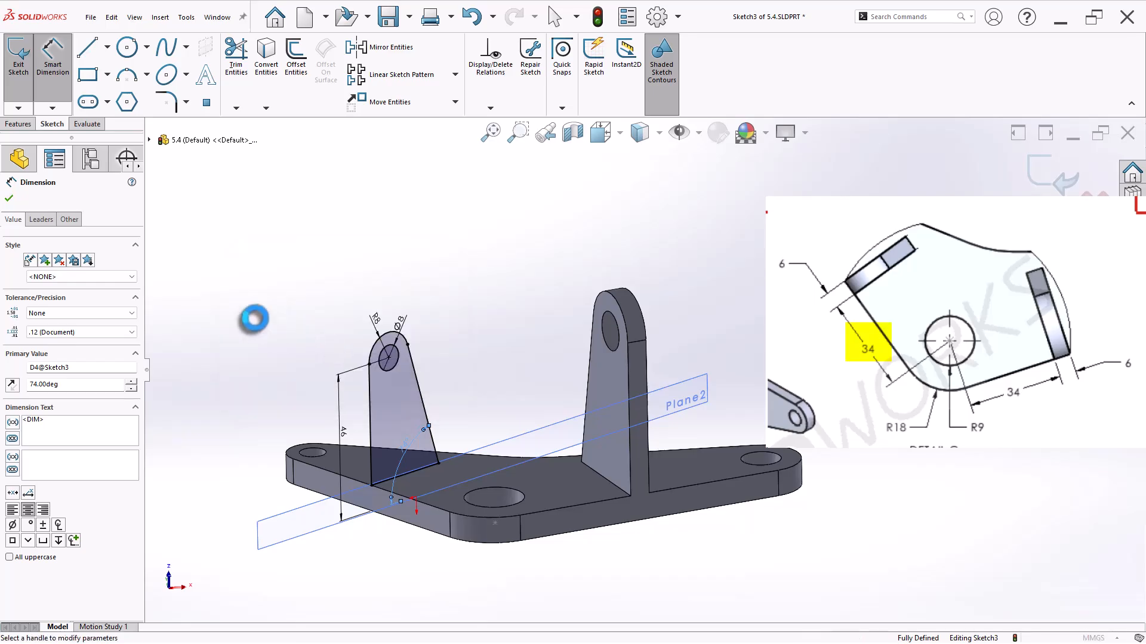
pyautogui.moveTo(270, 329)
pyautogui.mouseDown(button='middle')
pyautogui.moveTo(346, 312)
pyautogui.moveTo(370, 379)
pyautogui.mouseUp(button='middle')
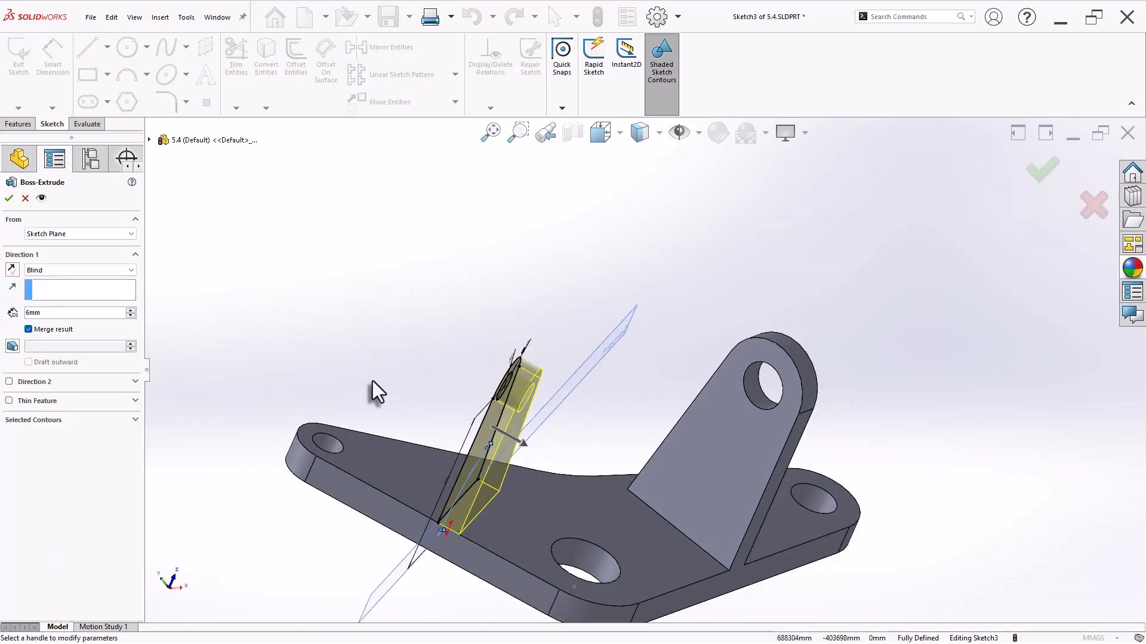
pyautogui.click(12, 270)
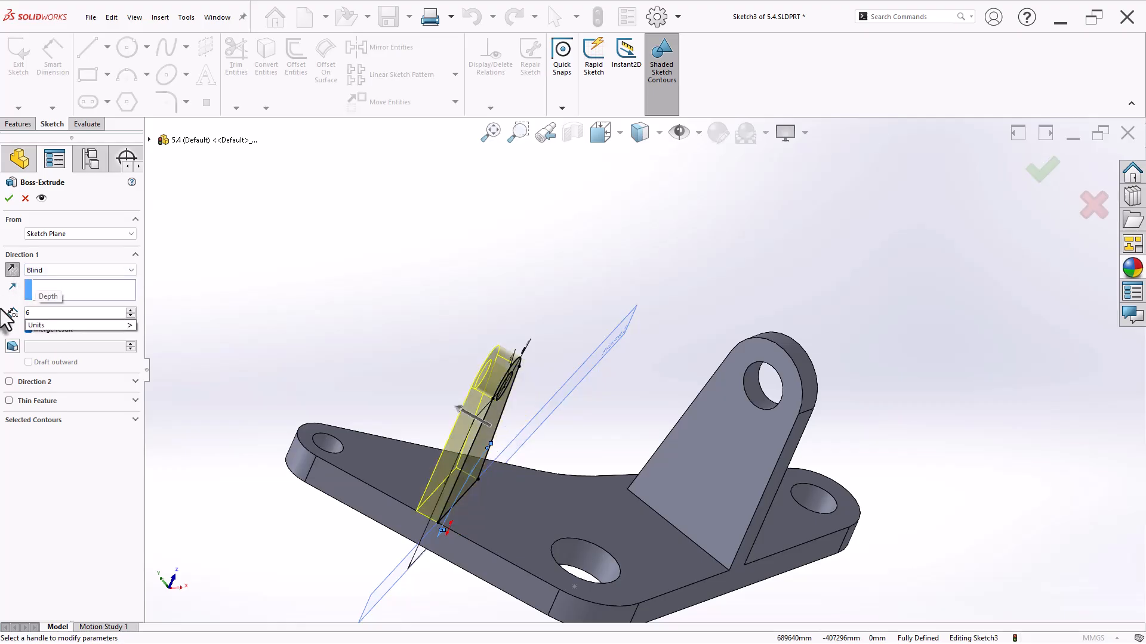
pyautogui.click(8, 200)
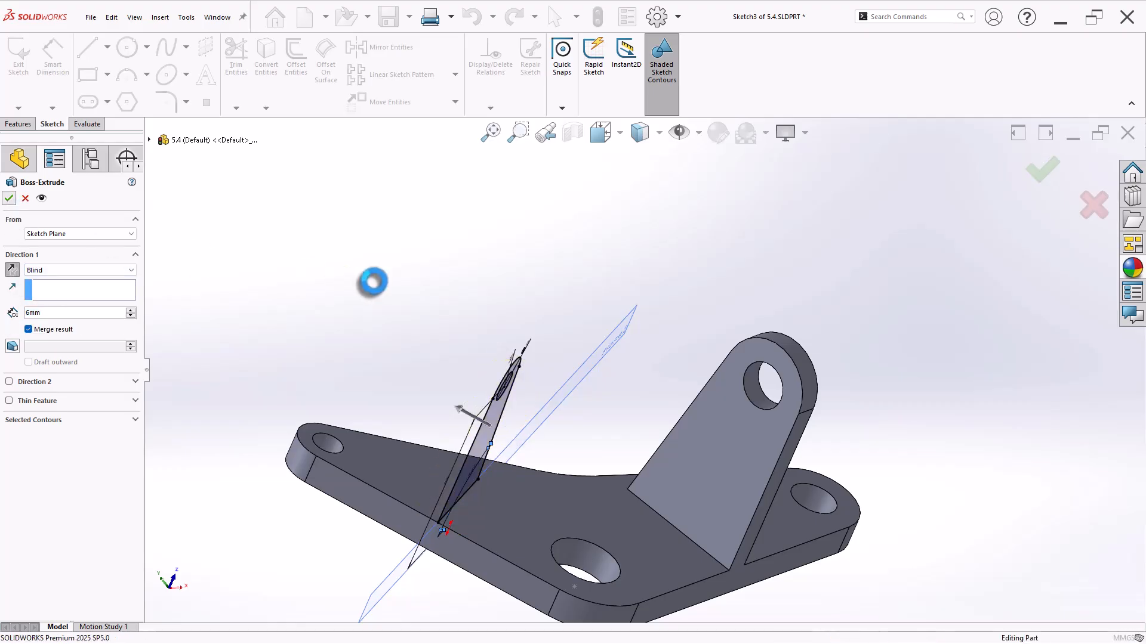
pyautogui.hotkey('ctrl', '7')
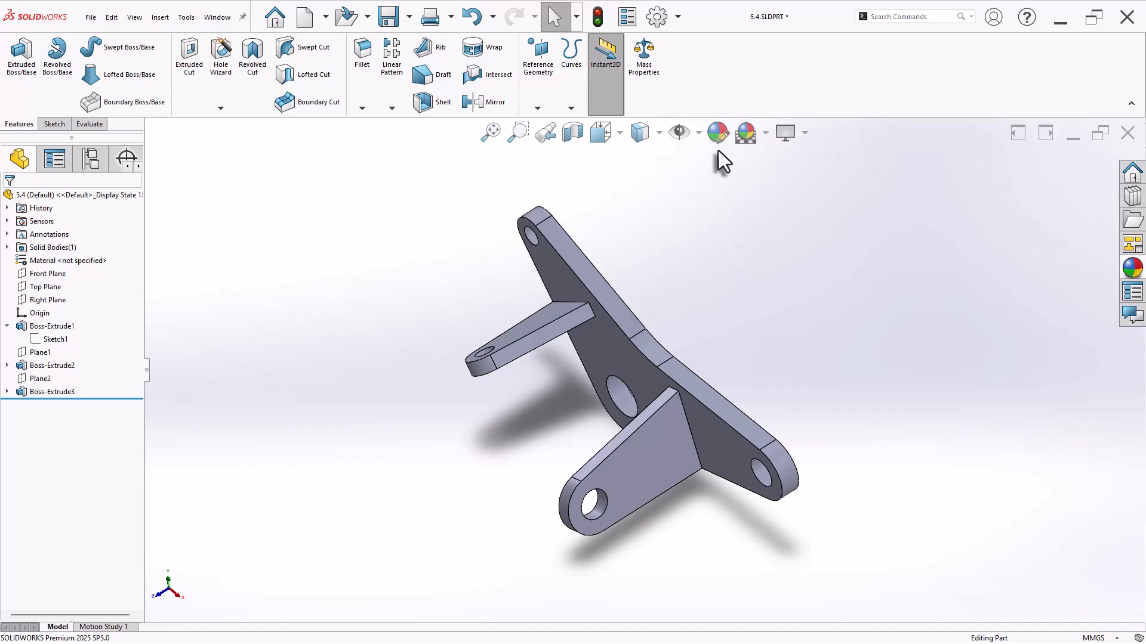
# Evaluate the part's mass properties and check its volume
pyautogui.click(648, 67)
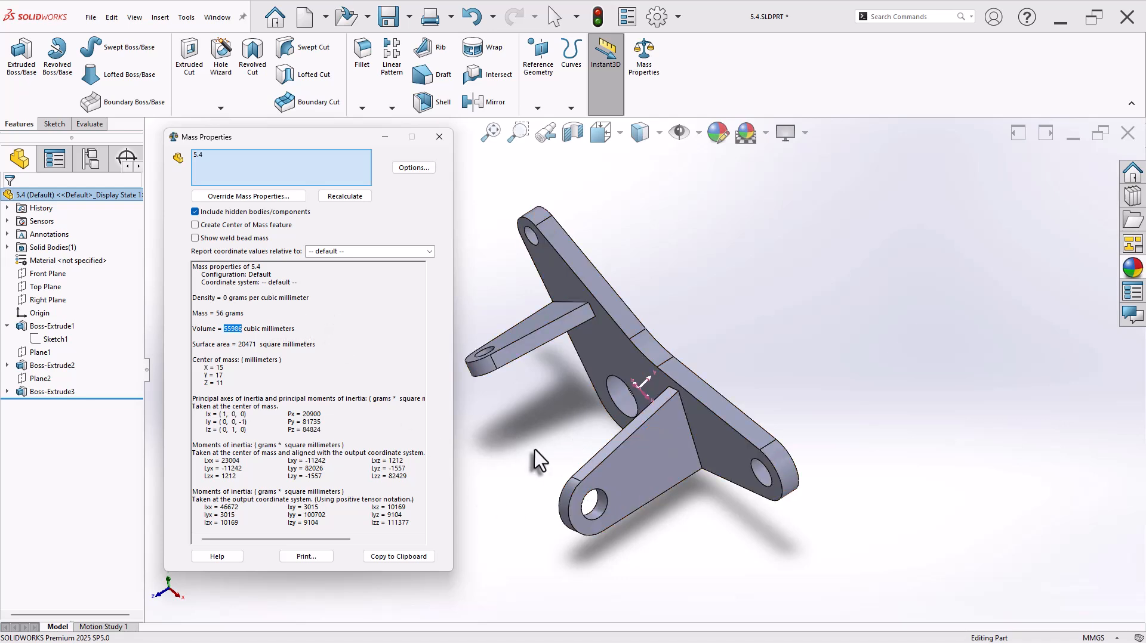
pyautogui.moveTo(538, 446); pyautogui.dragTo(481, 175, button='middle')
pyautogui.click(438, 138)
# Review the dimensions of the base plate sketch and the first lug's sketch to find a modelling error
pyautogui.moveTo(383, 414); pyautogui.dragTo(418, 263, button='middle')
pyautogui.click(55, 340)
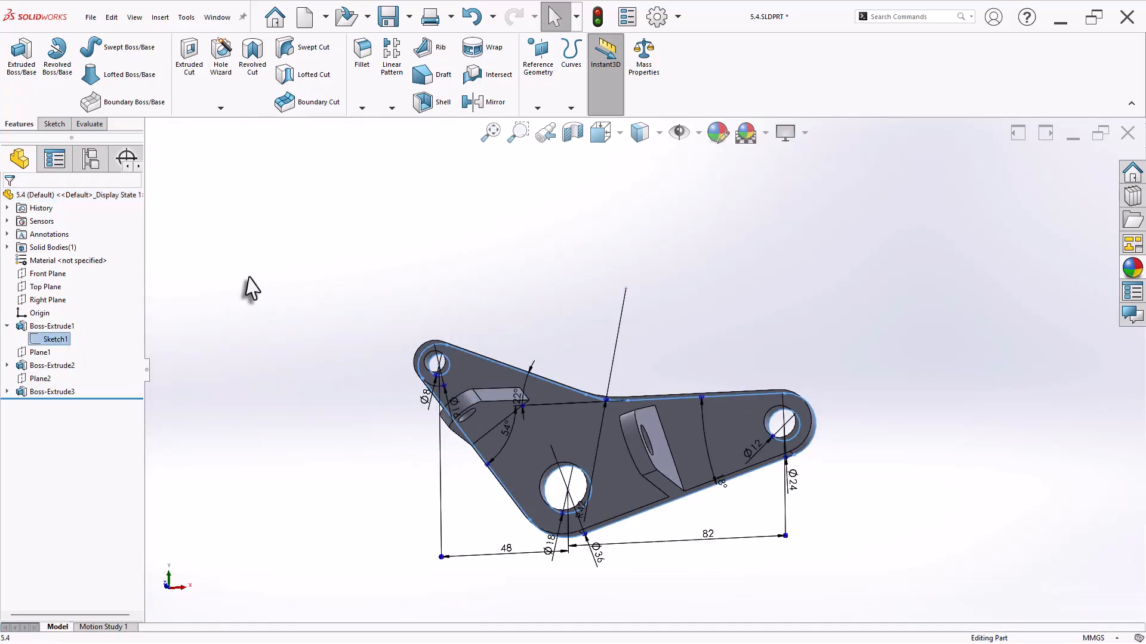
pyautogui.moveTo(248, 286)
pyautogui.mouseDown(button='middle')
pyautogui.moveTo(259, 325)
pyautogui.moveTo(274, 315)
pyautogui.mouseUp(button='middle')
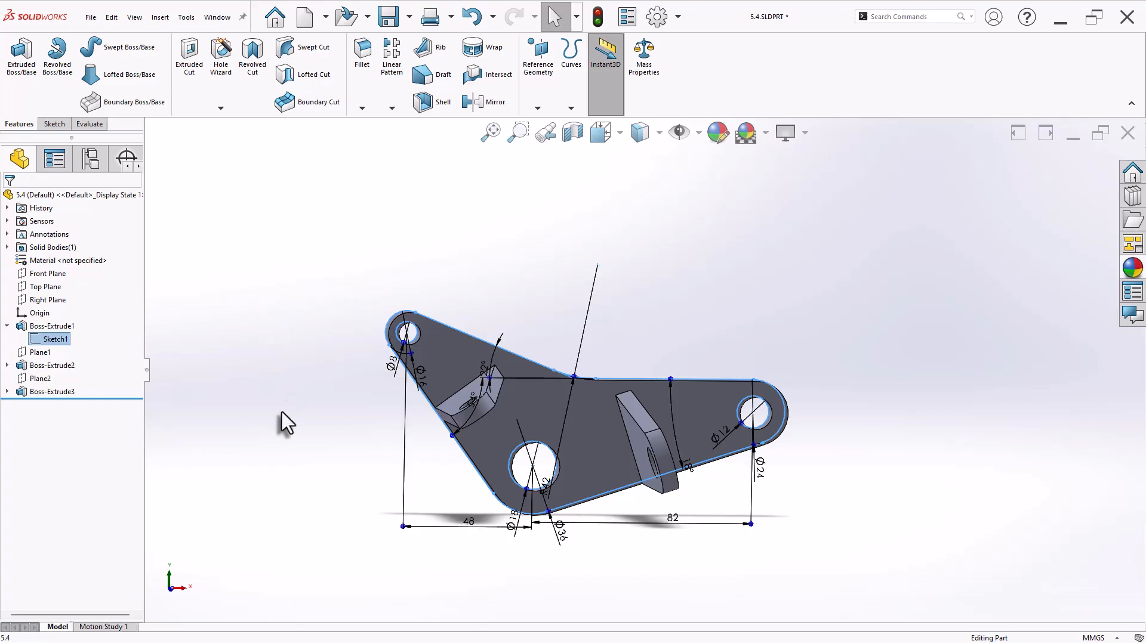
pyautogui.scroll(-2, 599, 582)
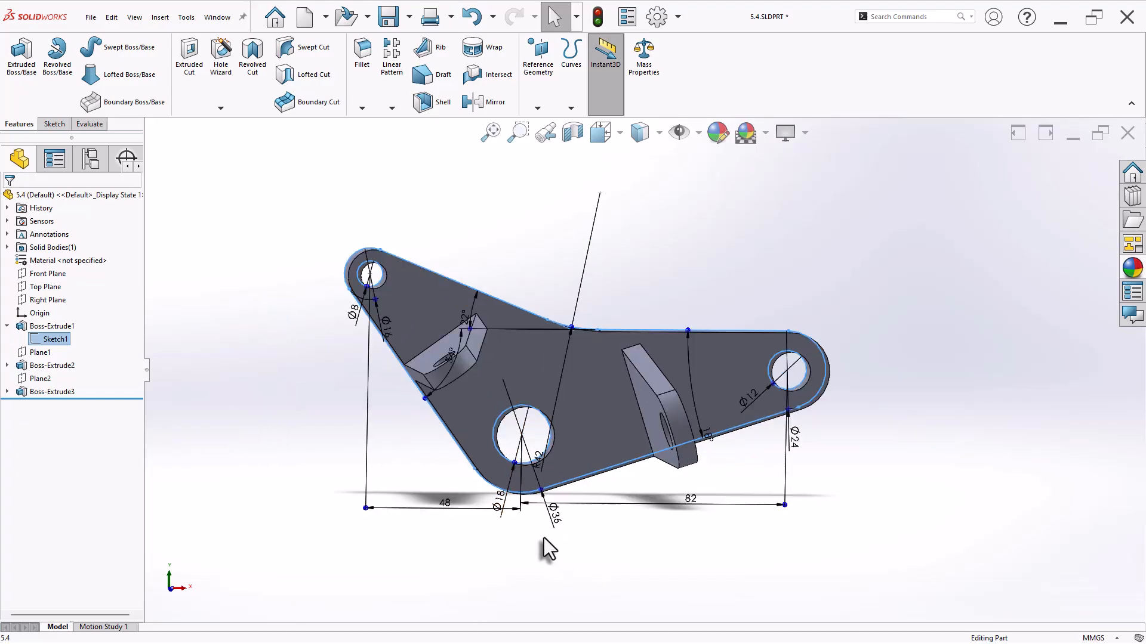
pyautogui.moveTo(429, 511); pyautogui.dragTo(561, 528, button='middle')
pyautogui.click(382, 380)
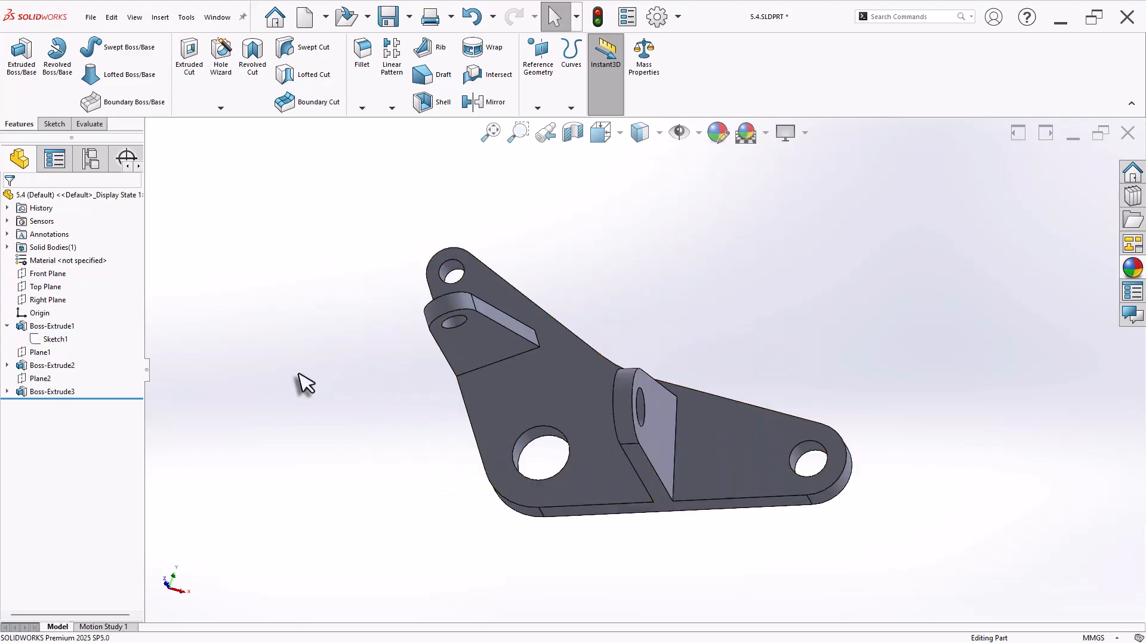
pyautogui.click(55, 339)
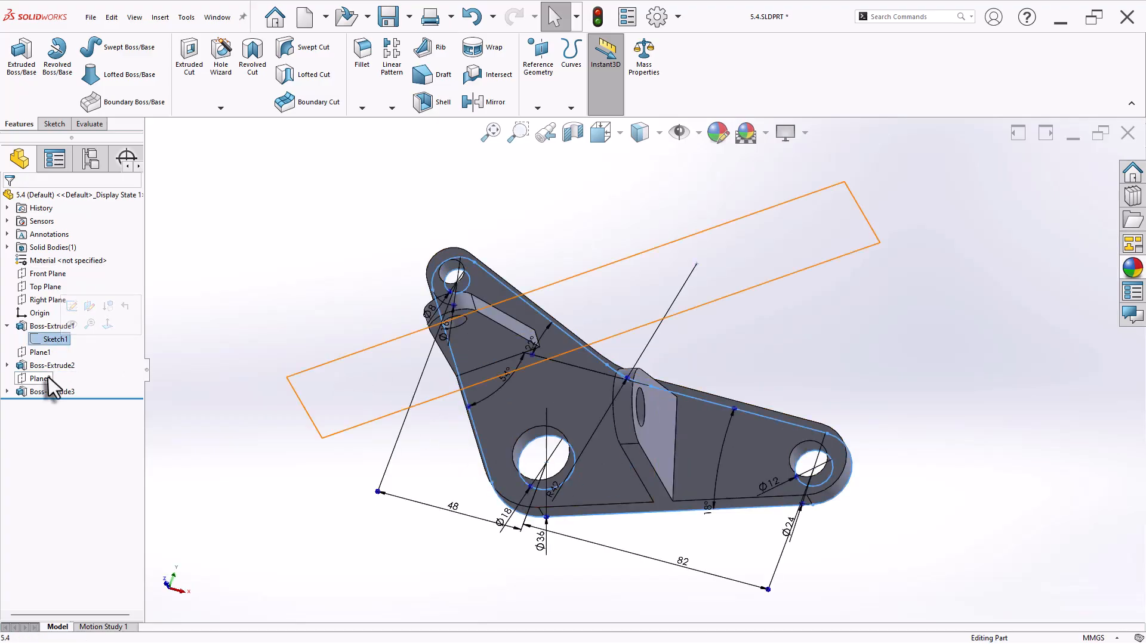
pyautogui.click(37, 378)
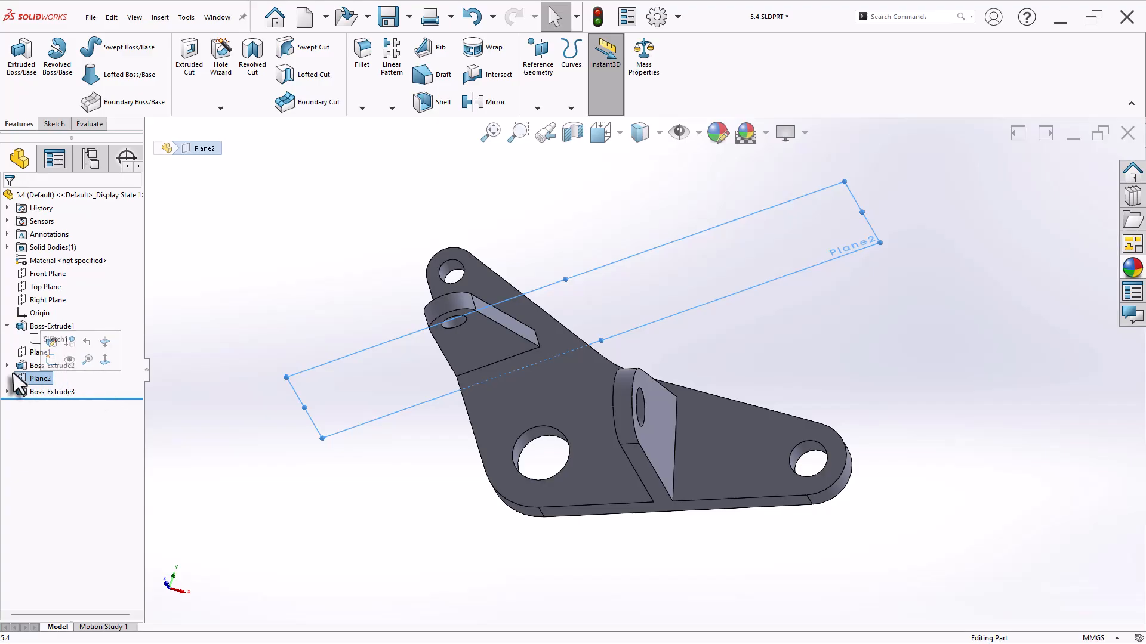
pyautogui.click(7, 365)
pyautogui.click(36, 379)
pyautogui.moveTo(283, 449)
pyautogui.mouseDown(button='middle')
pyautogui.moveTo(185, 278)
pyautogui.moveTo(181, 374)
pyautogui.mouseUp(button='middle')
pyautogui.scroll(-4, 591, 450)
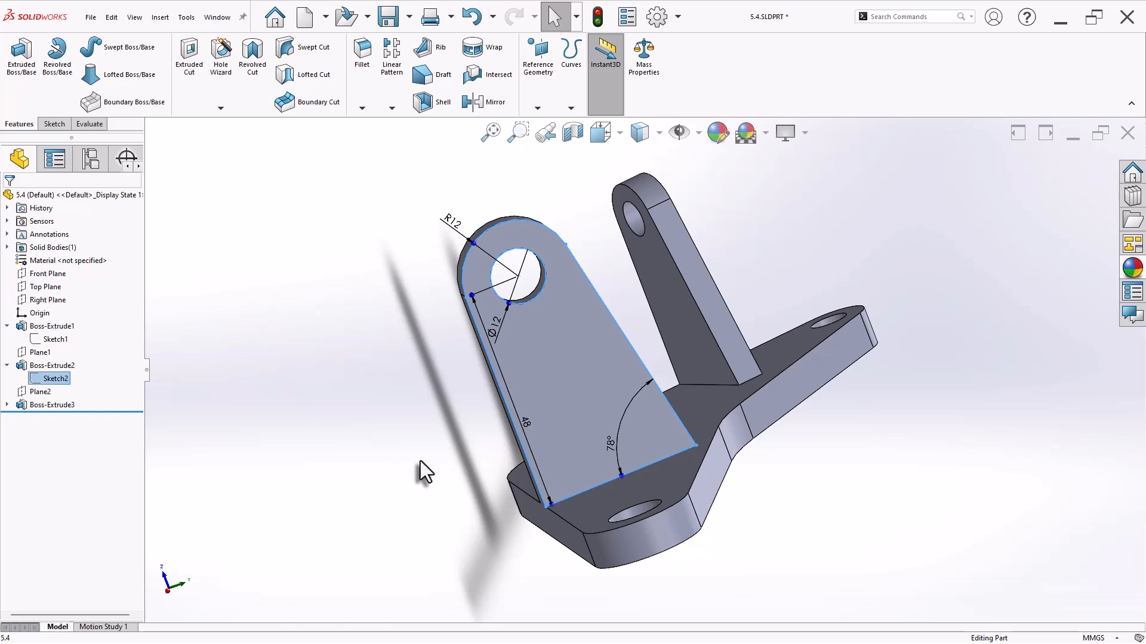
pyautogui.moveTo(493, 544); pyautogui.dragTo(499, 507, button='middle')
# Reopen the first lug's sketch and delete the 48 mm dimension between the plate's inner face and the hole centre
pyautogui.rightClick(60, 380)
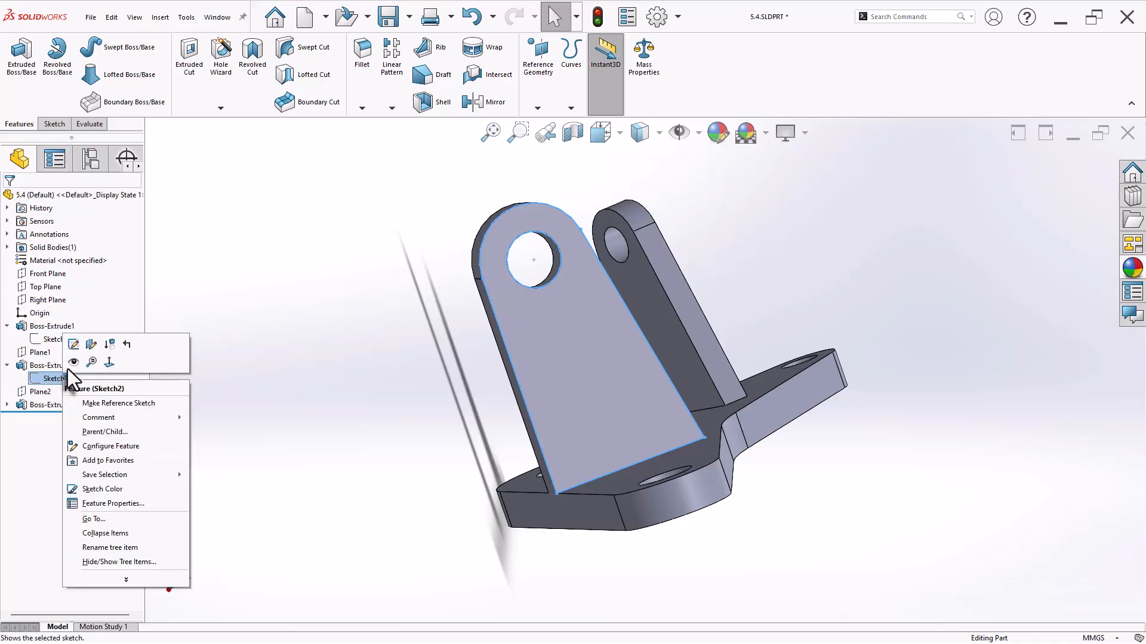
pyautogui.click(83, 340)
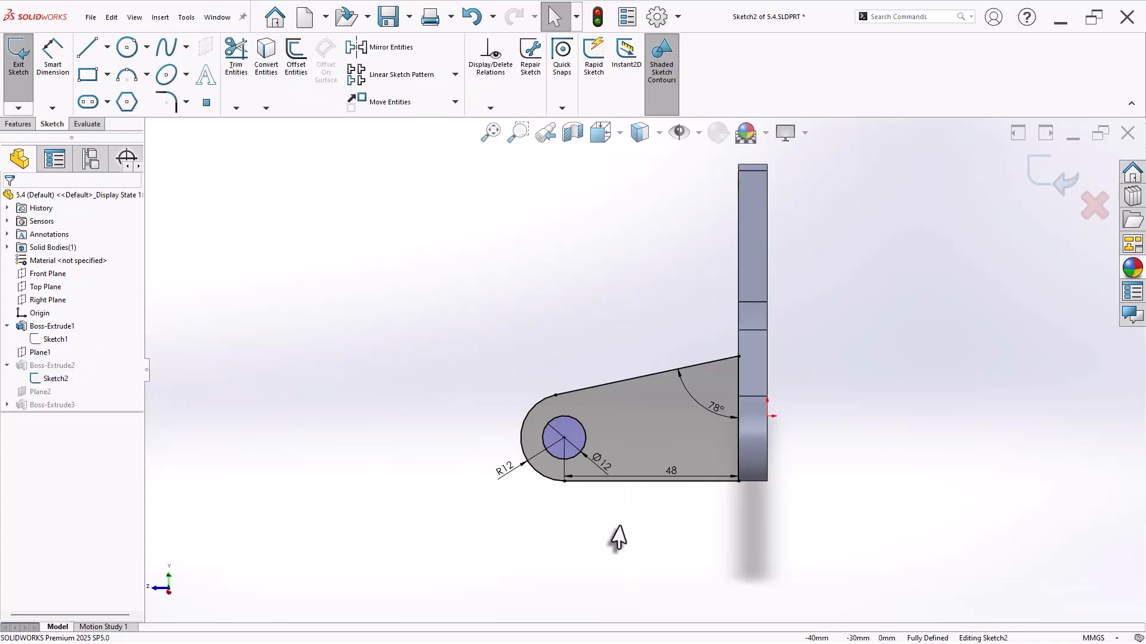
pyautogui.scroll(-2, 621, 537)
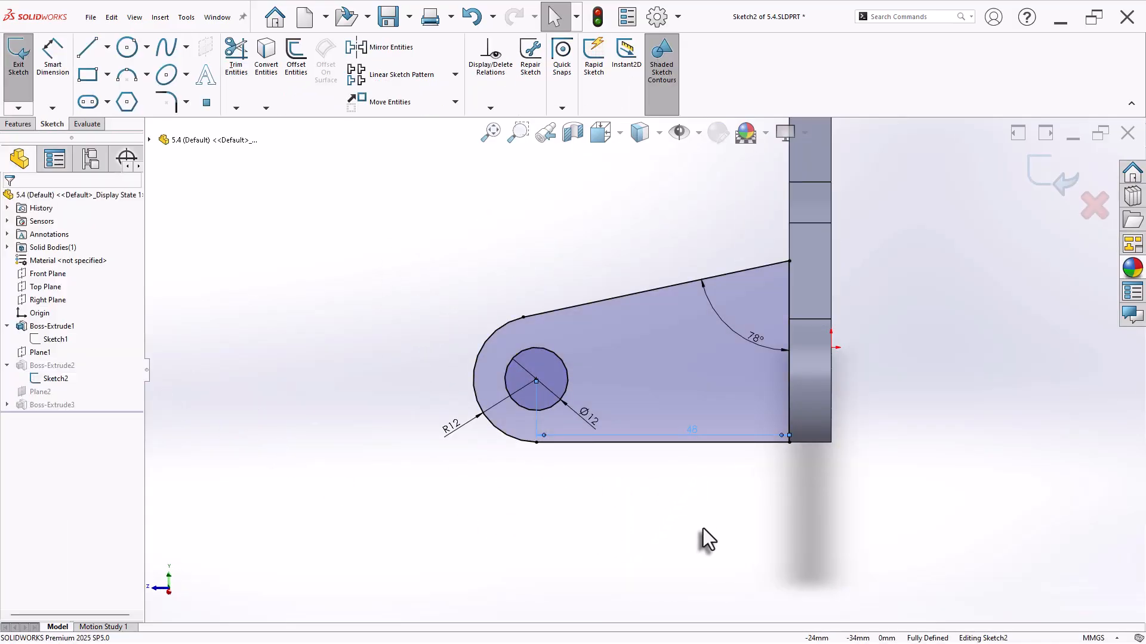
pyautogui.press('Delete')
# Dimension the distance from the plate's underside to the first lug's hole centre as 48 mm and exit the sketch
pyautogui.click(70, 63)
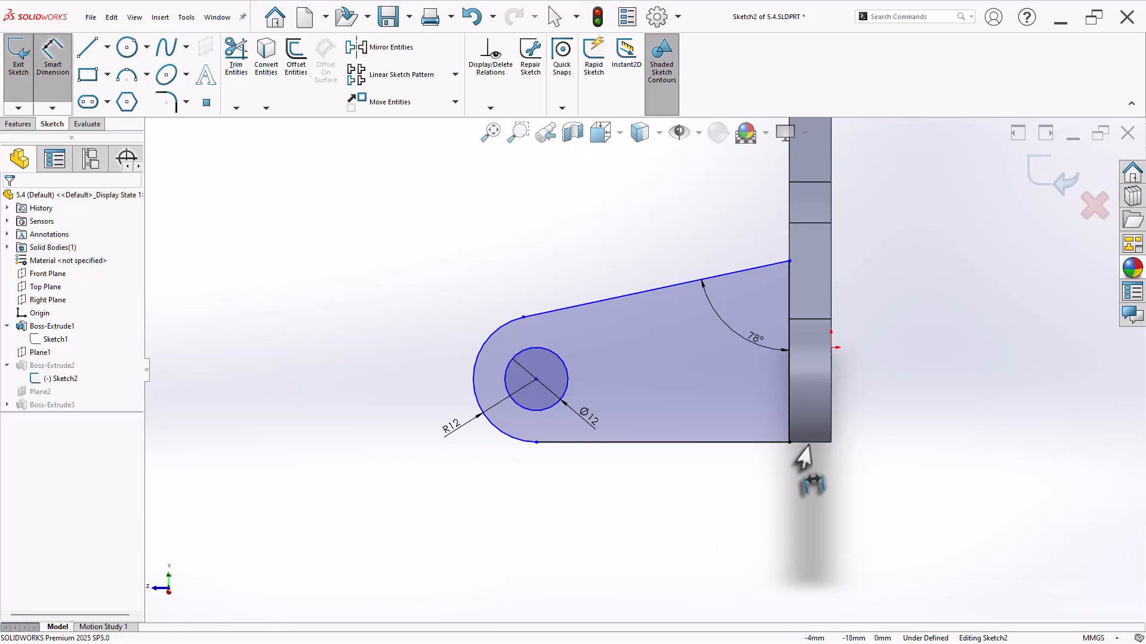
pyautogui.click(535, 380)
pyautogui.click(660, 494)
pyautogui.write('48')
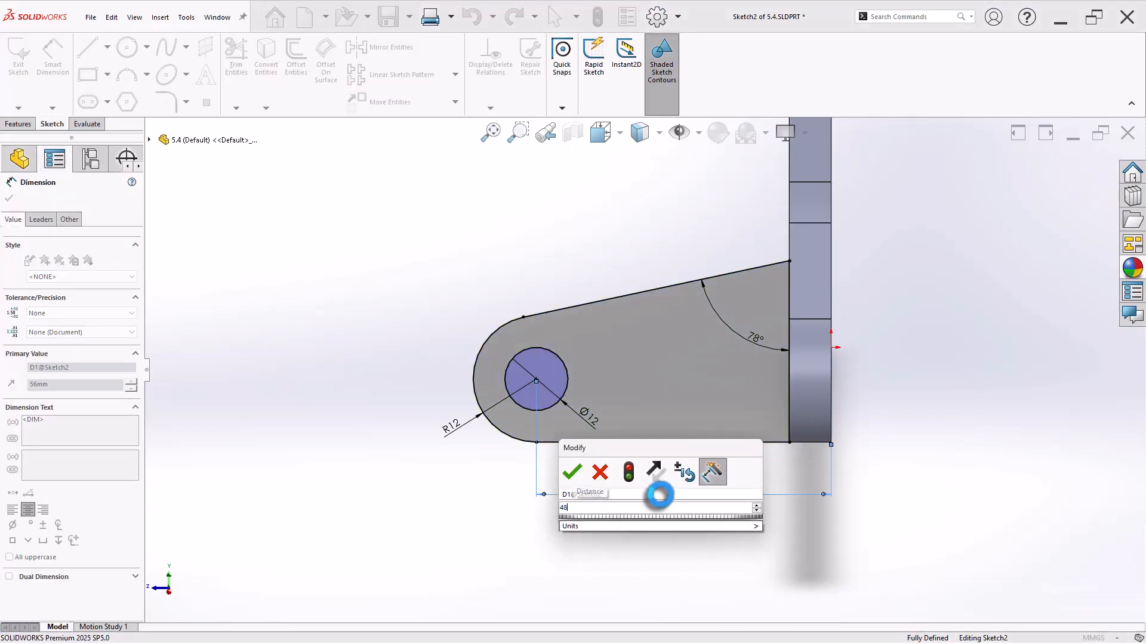
pyautogui.press('Return')
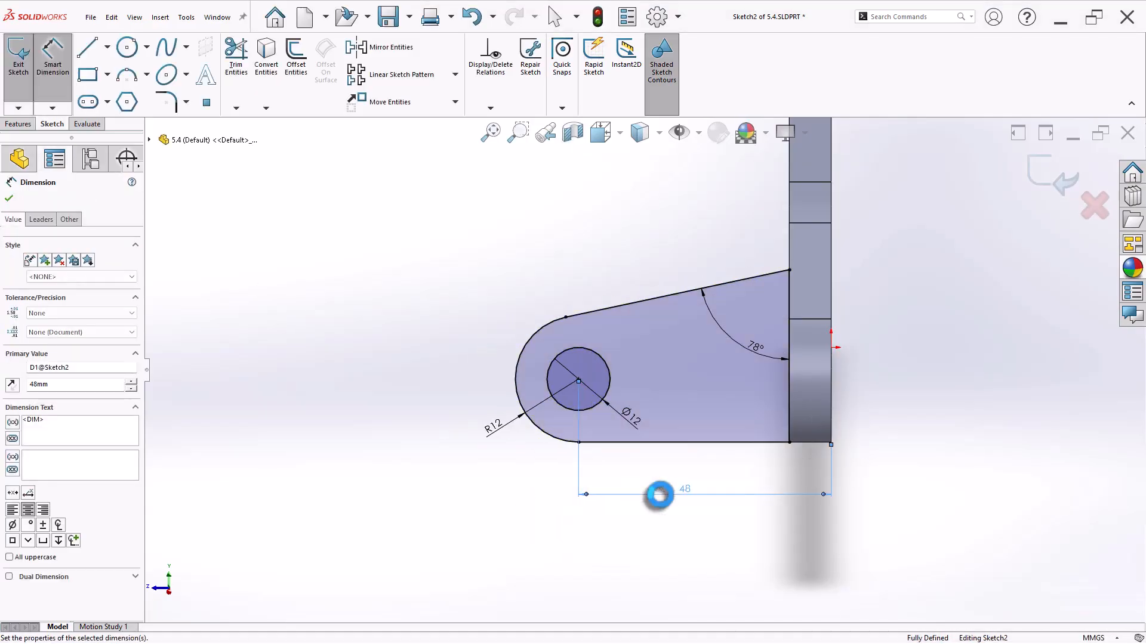
pyautogui.click(1038, 193)
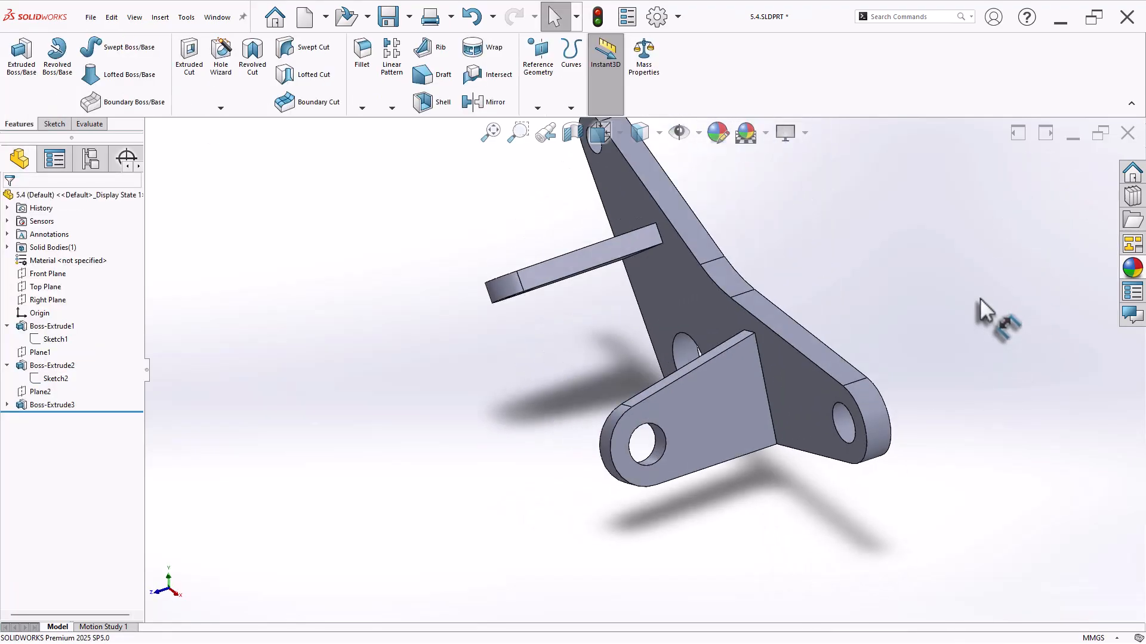
# Save the part and evaluate its mass properties again, inspecting both lugs on the plate
pyautogui.hotkey('ctrl', 's')
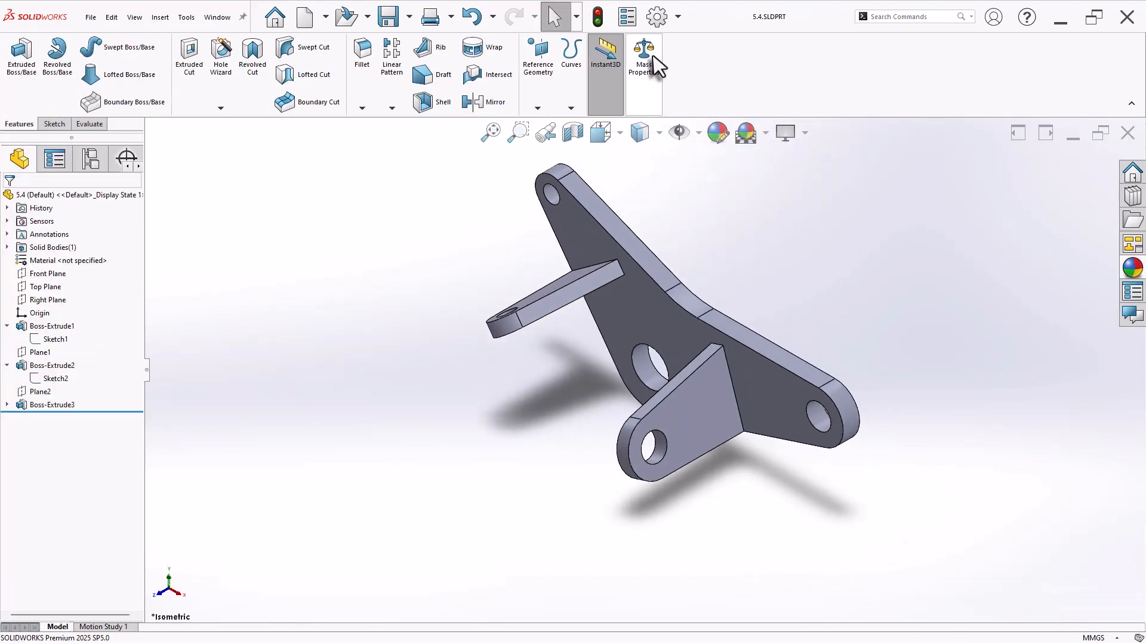
pyautogui.click(654, 60)
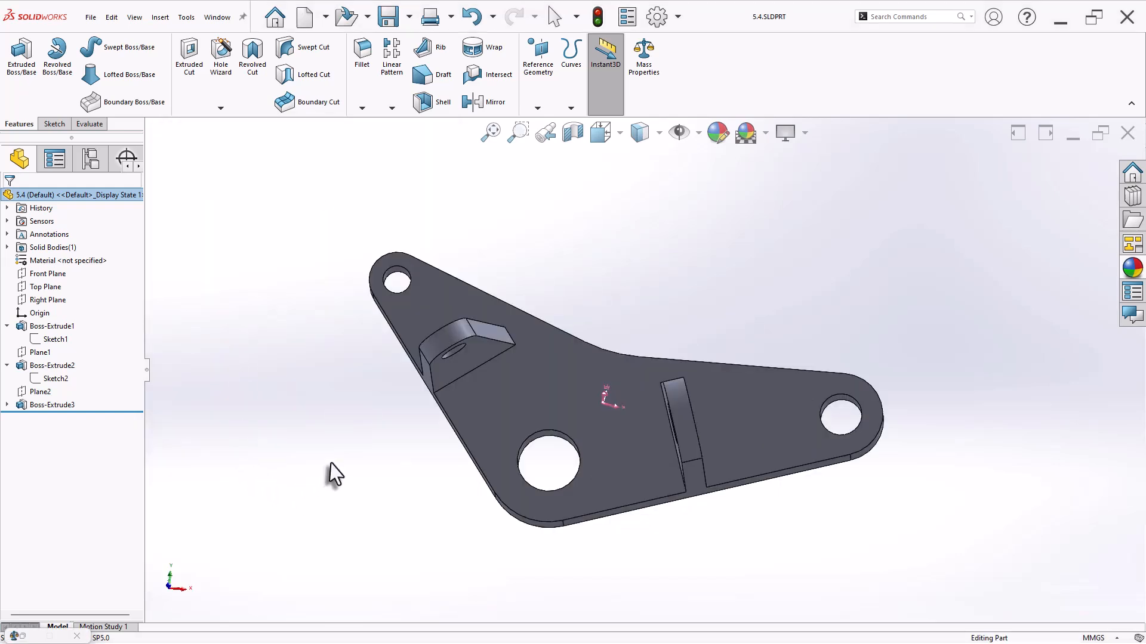
pyautogui.scroll(1, 334, 463)
pyautogui.moveTo(624, 441); pyautogui.dragTo(626, 482, button='middle')
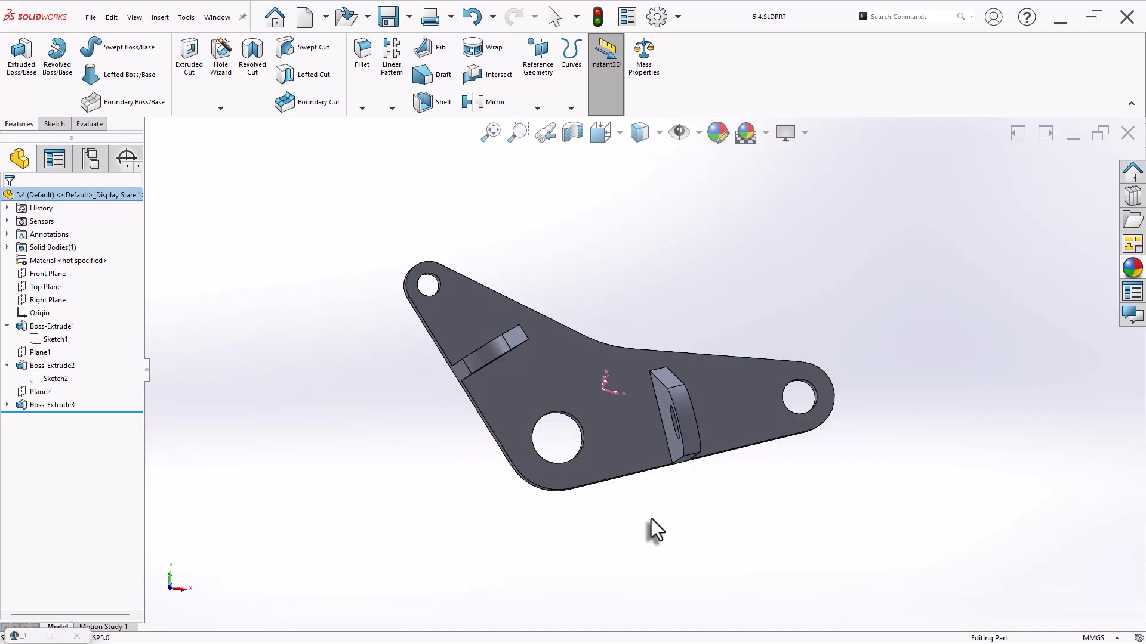
pyautogui.moveTo(624, 518); pyautogui.dragTo(610, 483, button='middle')
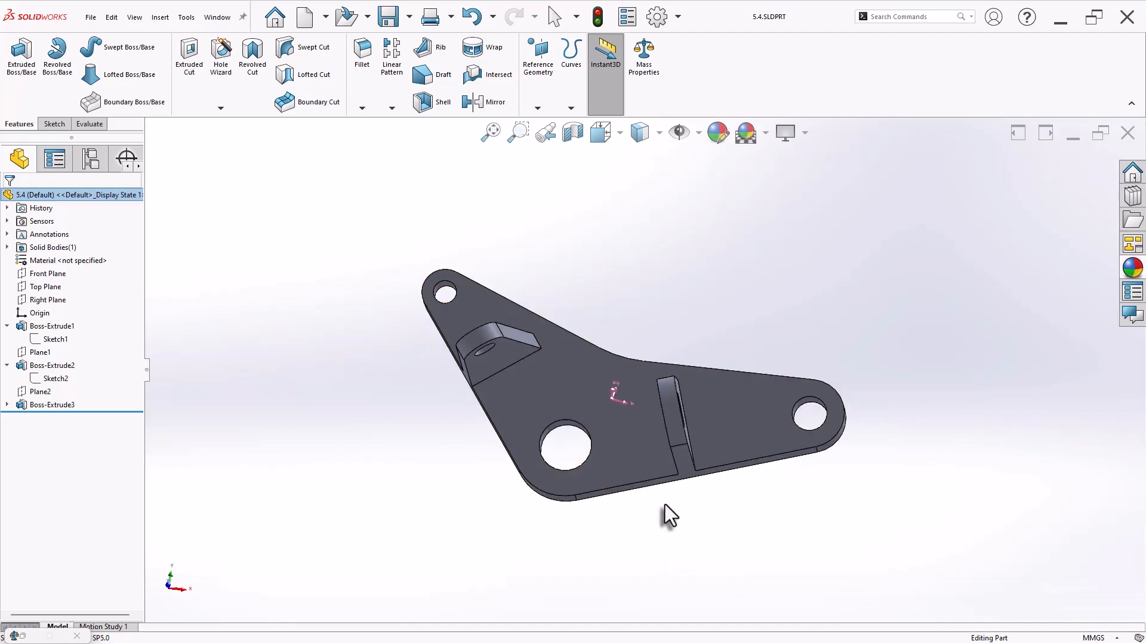
pyautogui.scroll(2, 664, 503)
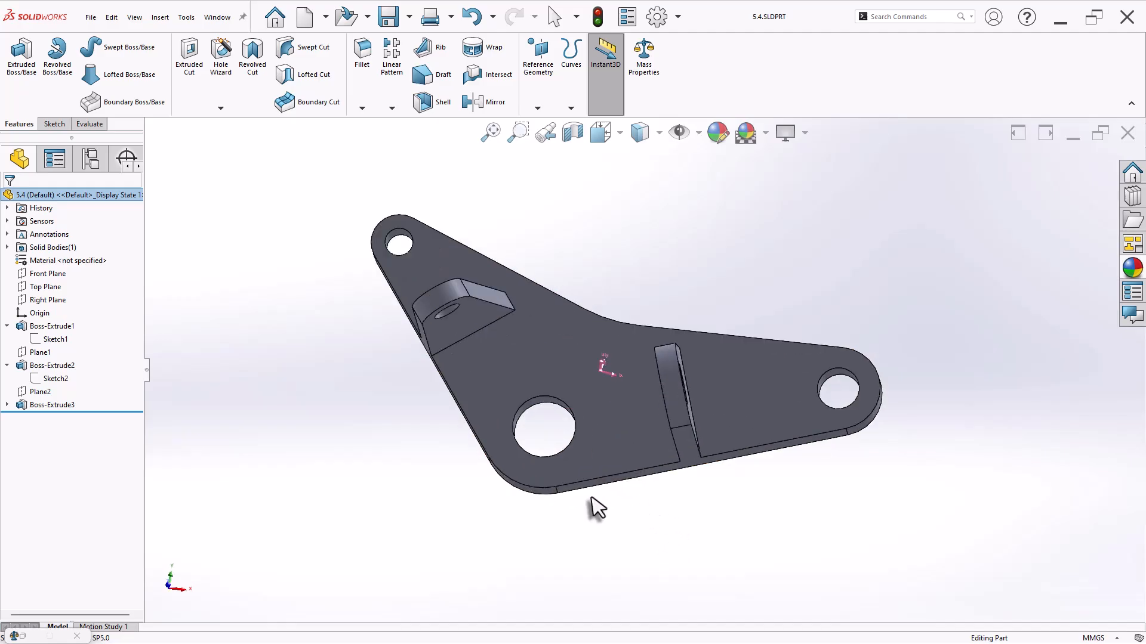
# Roll the model back to just after the base plate extrusion and start a sketch on the plate's lug-side face
pyautogui.moveTo(127, 412); pyautogui.dragTo(129, 345)
pyautogui.moveTo(281, 406); pyautogui.dragTo(300, 459, button='middle')
pyautogui.click(651, 431)
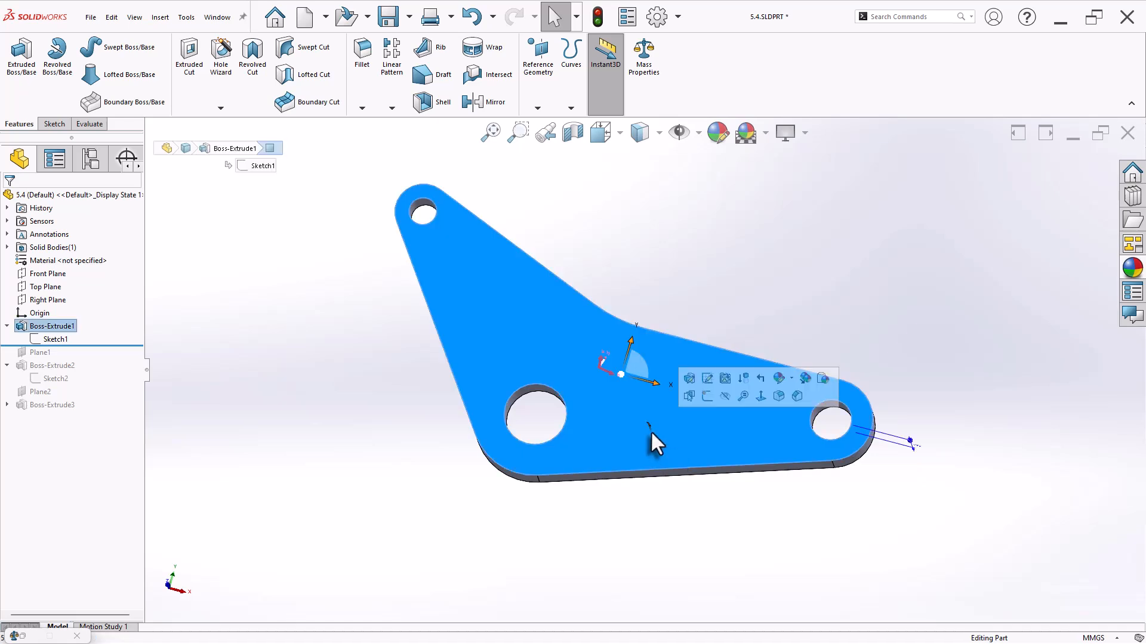
pyautogui.moveTo(699, 400); pyautogui.dragTo(705, 397, button='middle')
pyautogui.click(291, 469)
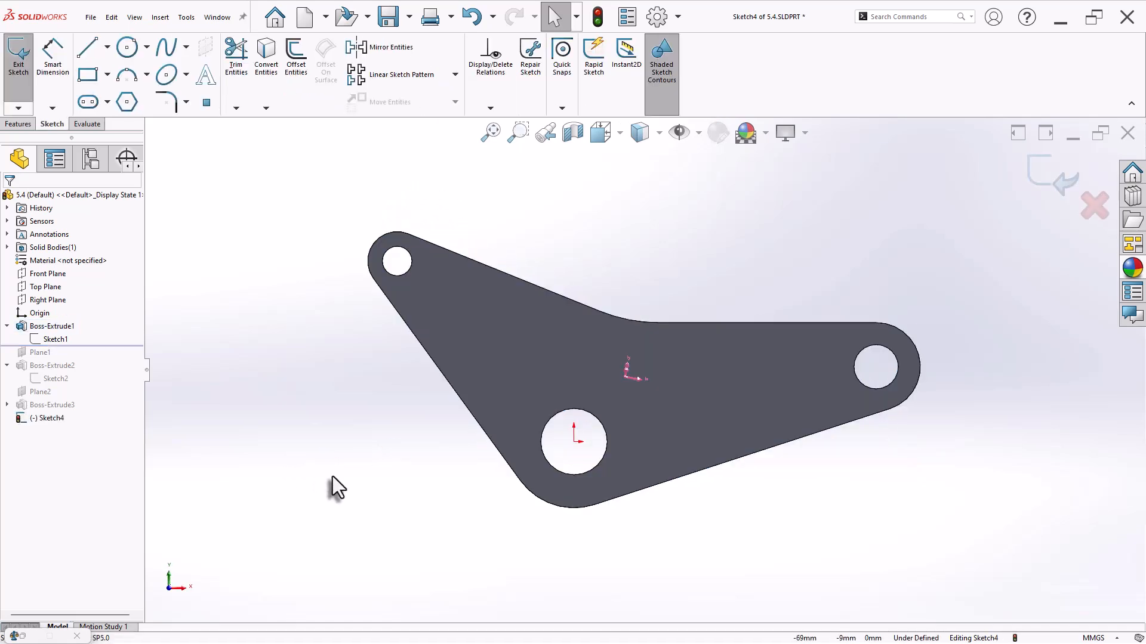
# Draw a centerline across the plate, perpendicular to its long slanted edge and ending on the opposite straight edge
pyautogui.click(107, 48)
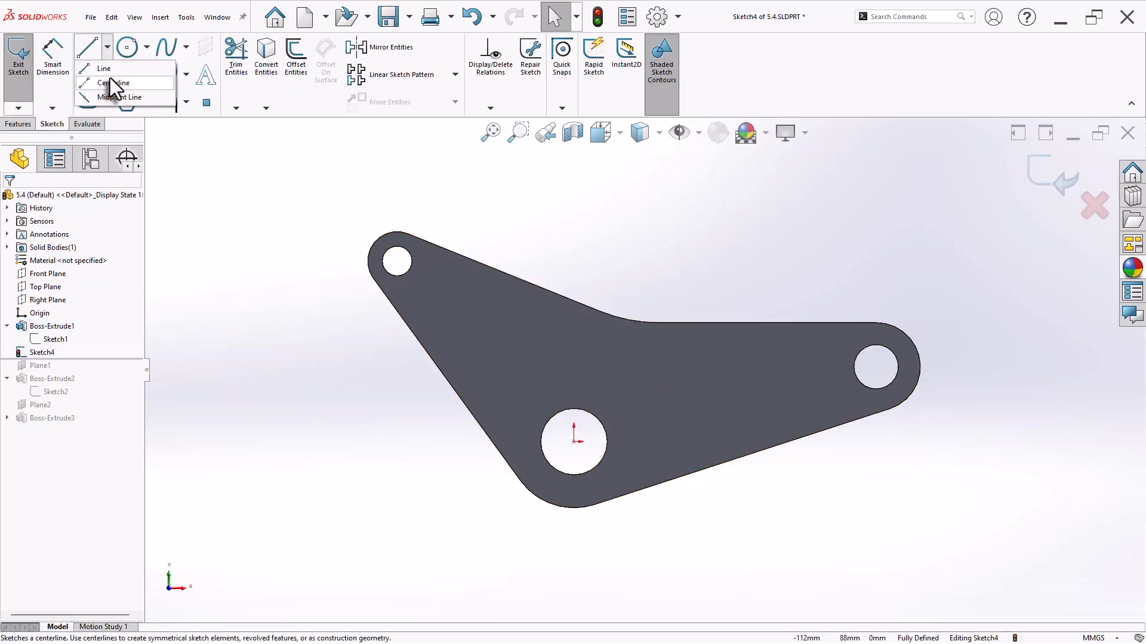
pyautogui.click(109, 77)
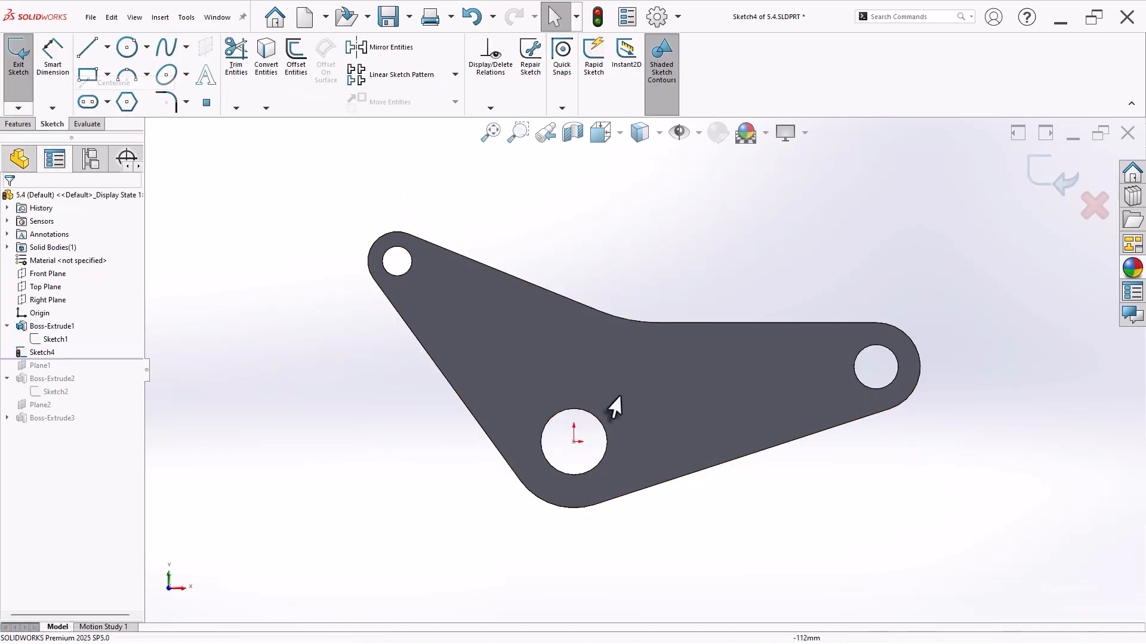
pyautogui.click(709, 469)
pyautogui.click(682, 391)
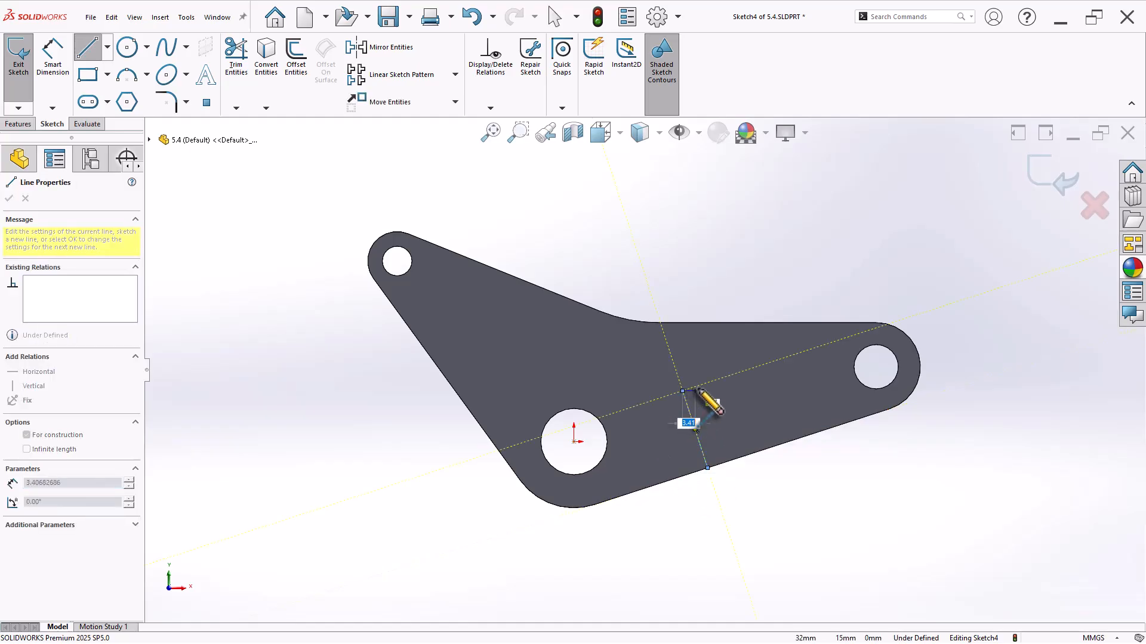
pyautogui.press('Escape')
pyautogui.moveTo(682, 391); pyautogui.dragTo(663, 323)
pyautogui.click(642, 275)
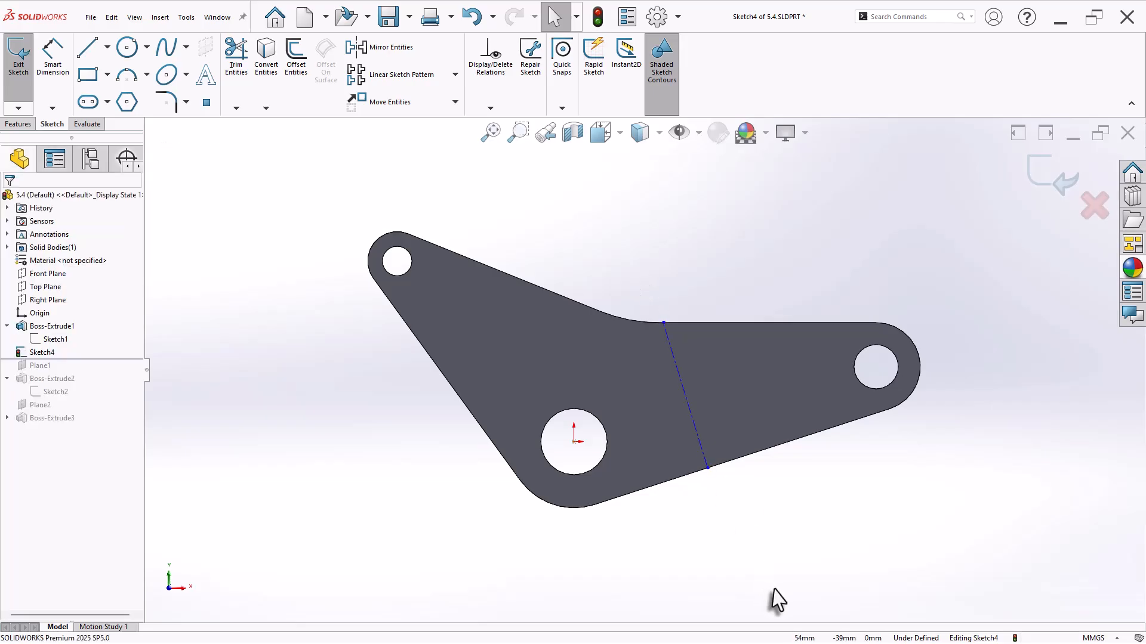
# Dimension the distance from the origin to the centerline as 34 mm
pyautogui.moveTo(770, 588); pyautogui.dragTo(756, 506, button='right')
pyautogui.click(573, 442)
pyautogui.click(685, 410)
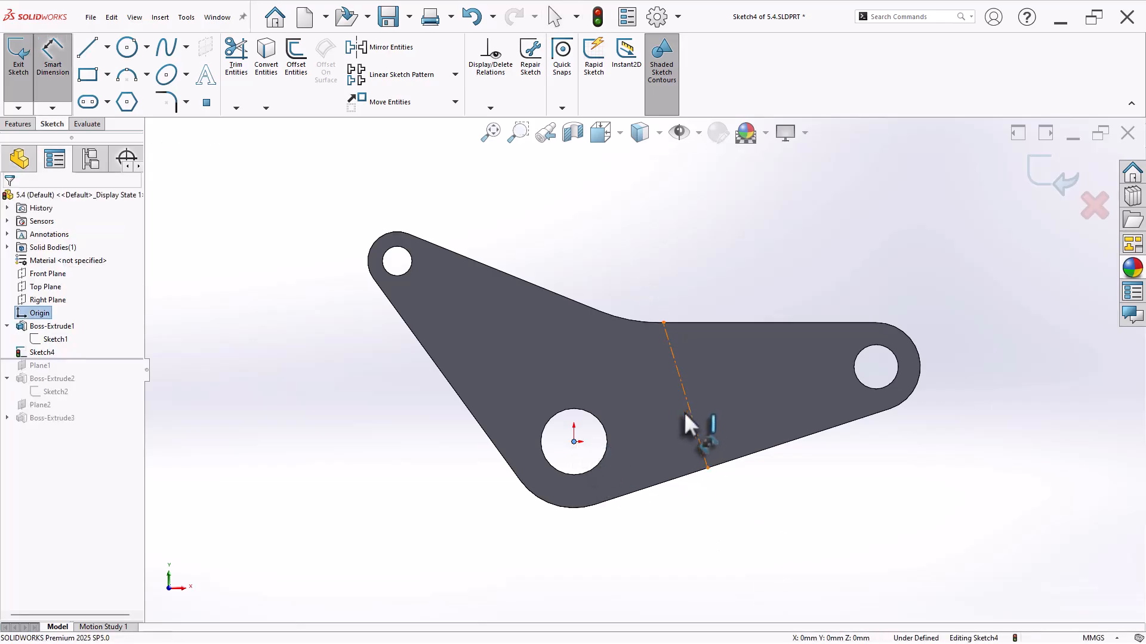
pyautogui.click(671, 529)
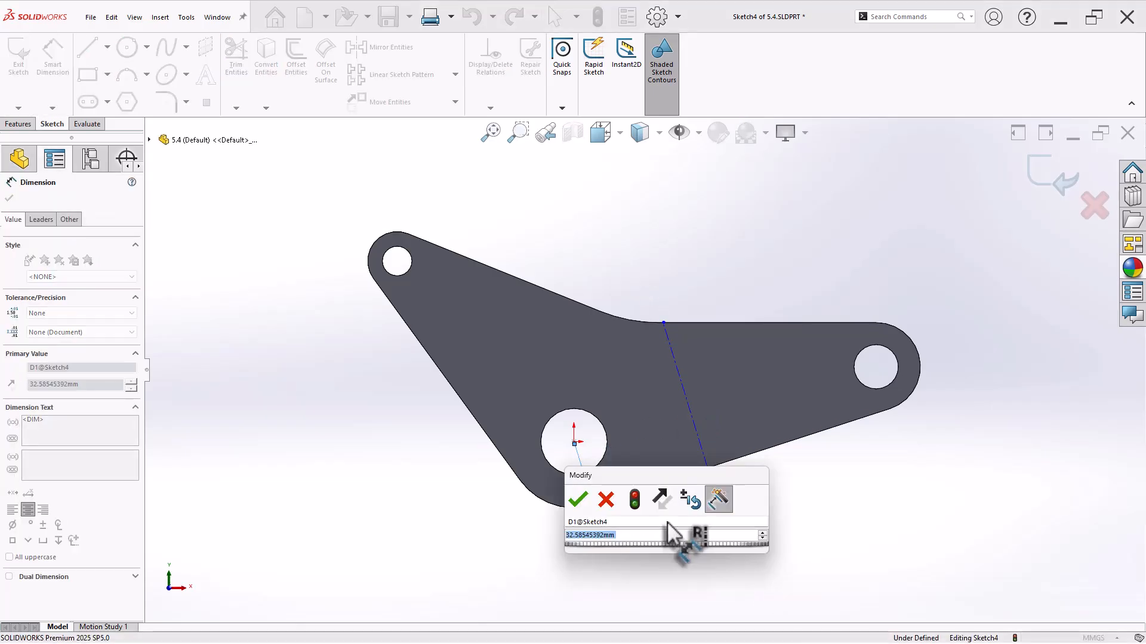
pyautogui.write('34')
pyautogui.press('Return')
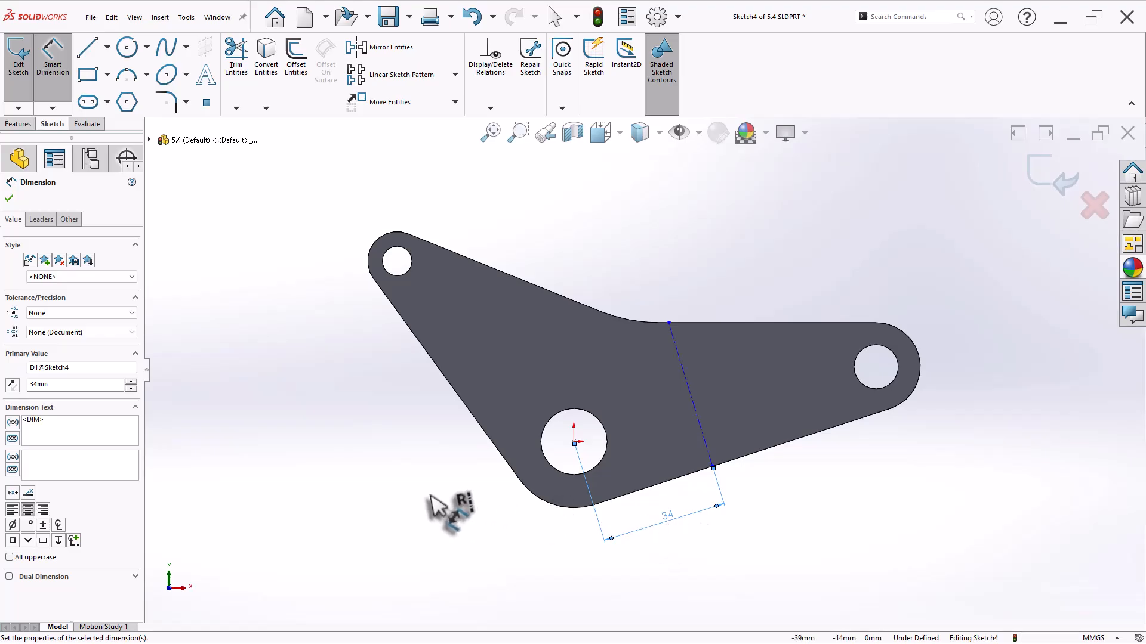
pyautogui.press('Escape')
pyautogui.rightClick(402, 500)
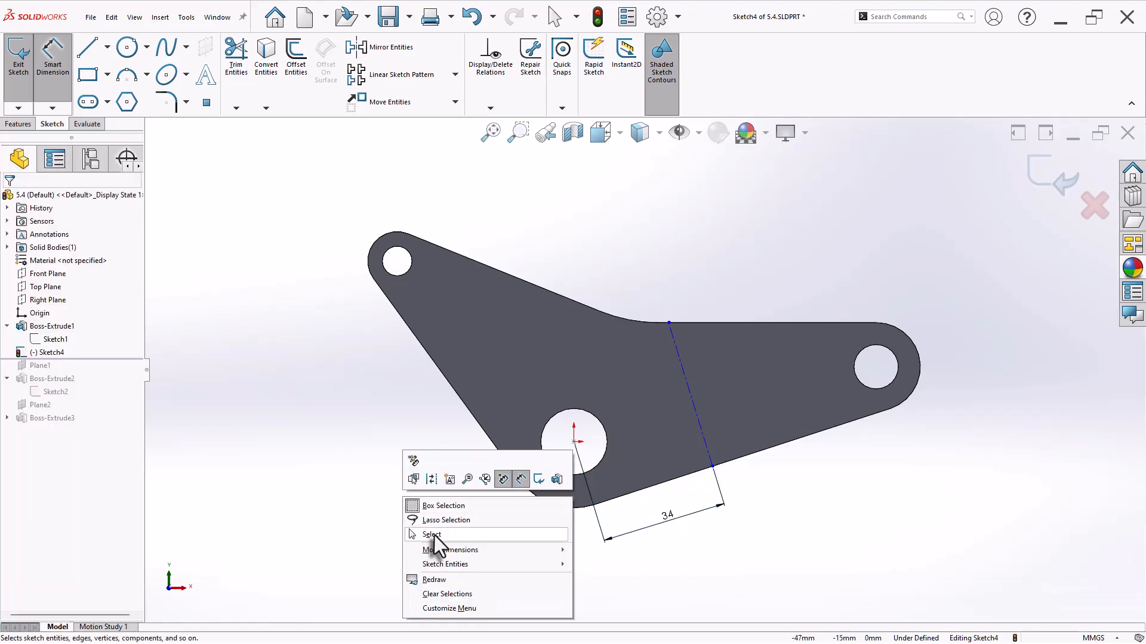
# Make the centerline perpendicular to the plate's long slanted lower edge to fully define it
pyautogui.click(435, 535)
pyautogui.click(697, 419)
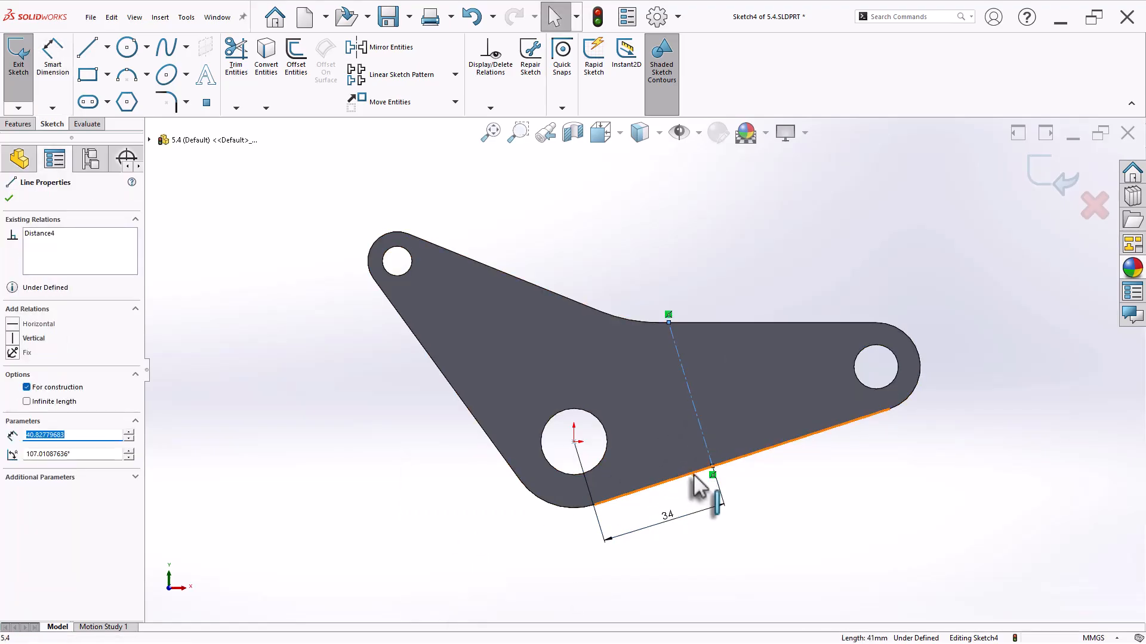
pyautogui.keyDown('ctrl'); pyautogui.click(693, 477); pyautogui.keyUp('ctrl')
pyautogui.click(749, 427)
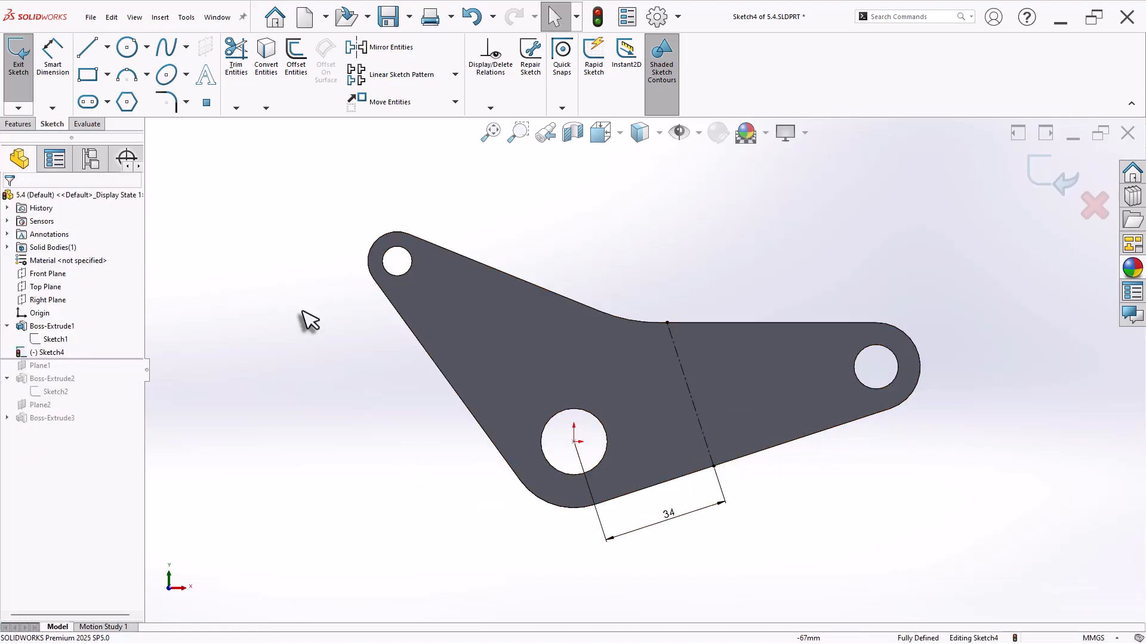
# Draw a second centerline across the plate's left arm, from its outer slanted edge to the opposite upper edge
pyautogui.click(107, 48)
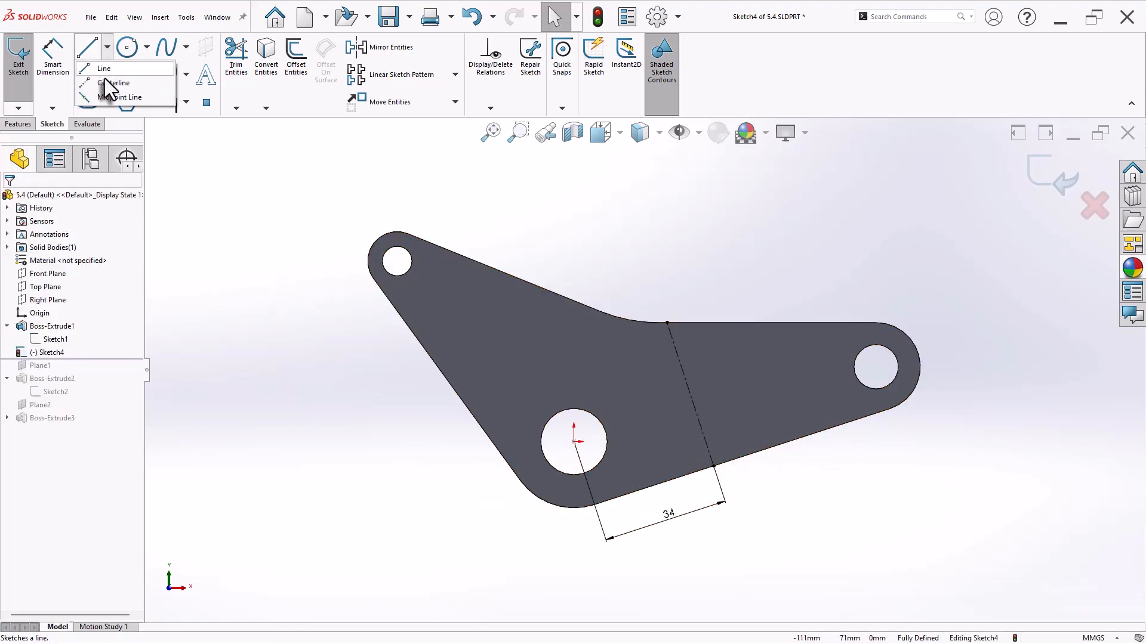
pyautogui.click(105, 82)
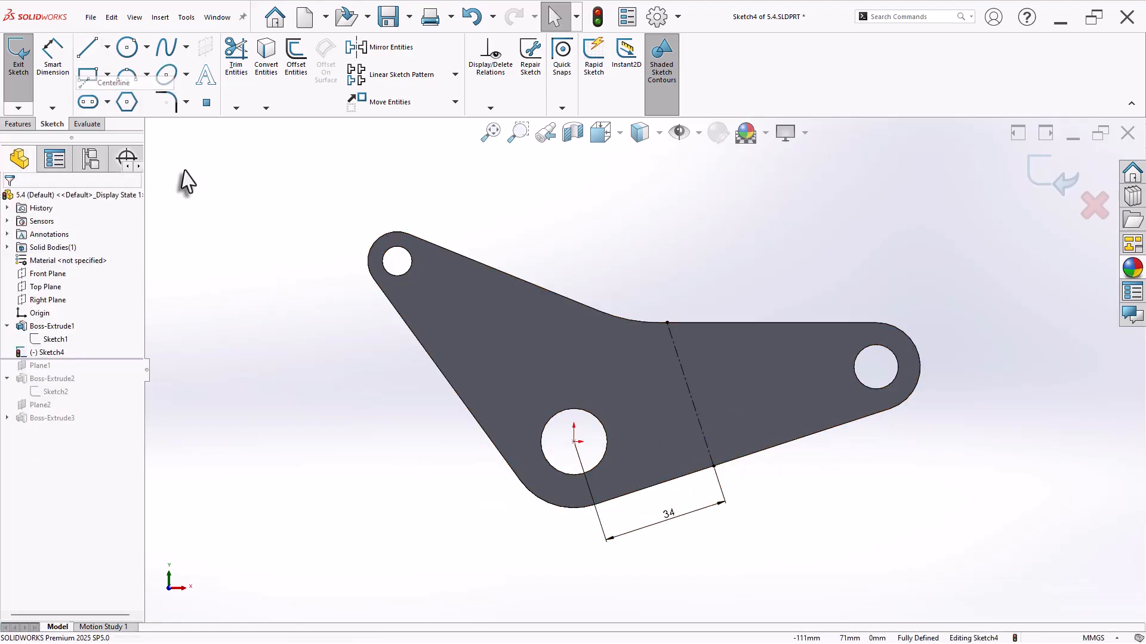
pyautogui.click(448, 381)
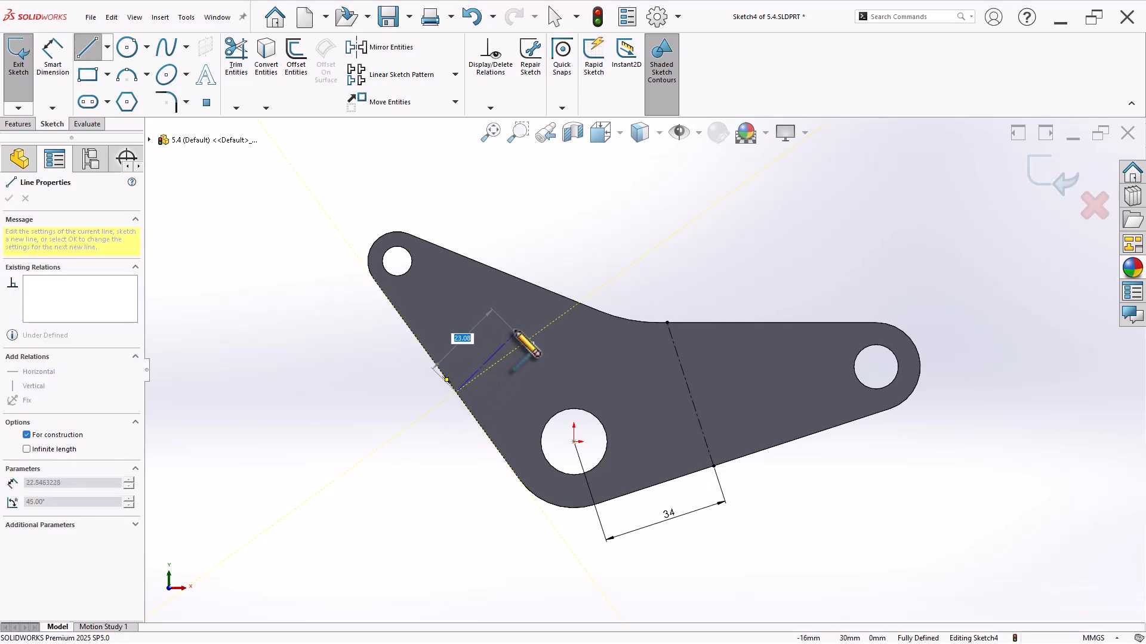
pyautogui.click(550, 293)
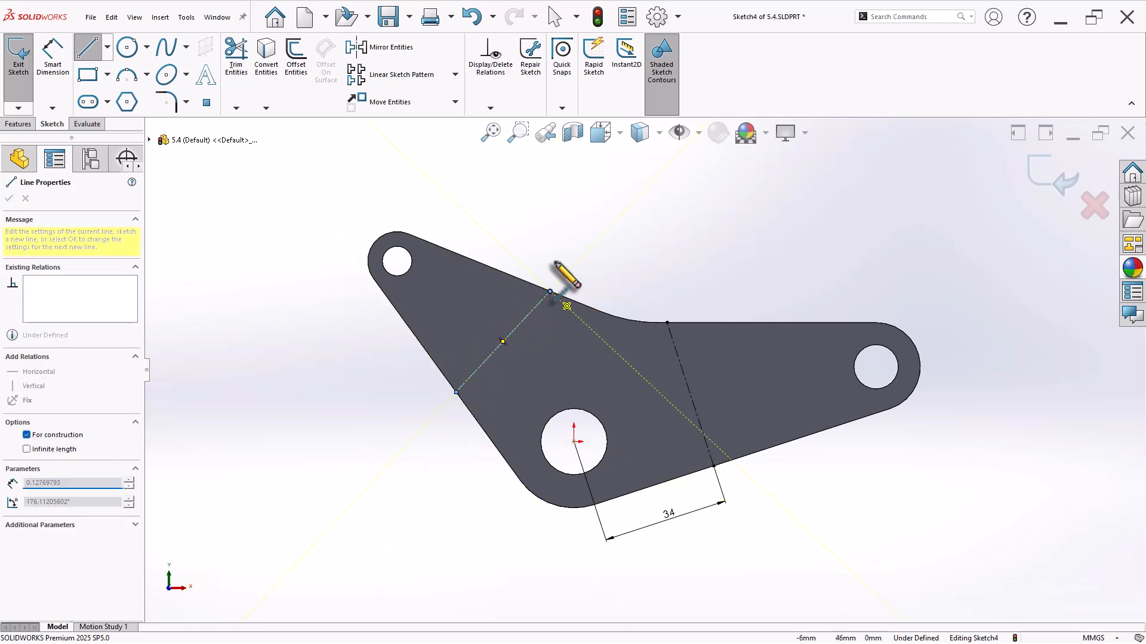
pyautogui.rightClick(561, 256)
pyautogui.click(573, 260)
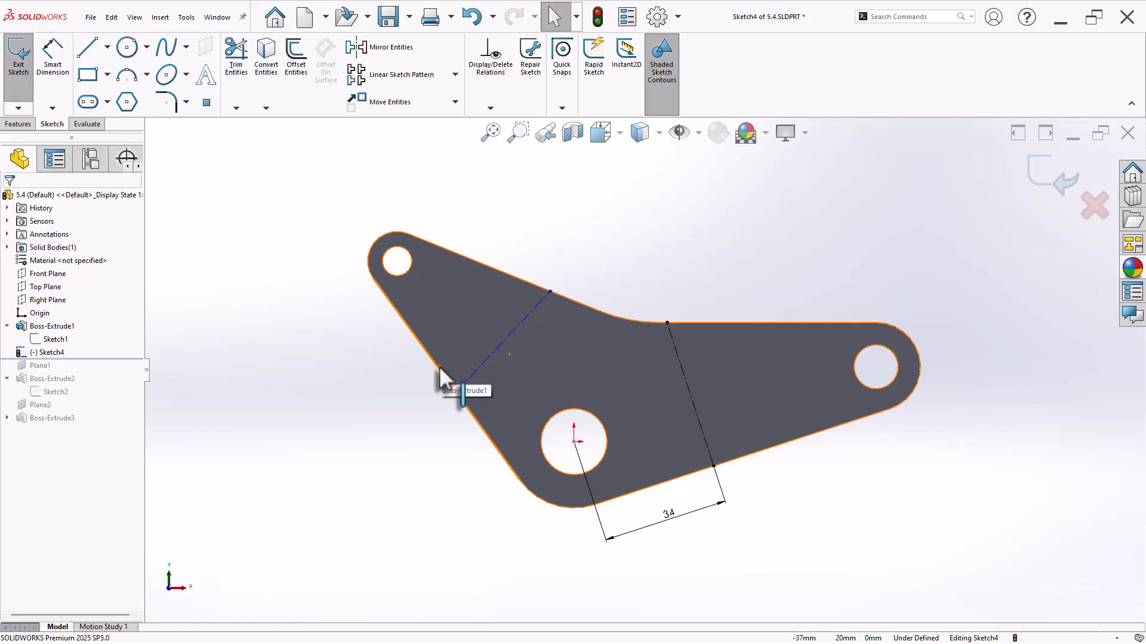
# Add a perpendicular relation between the second centerline and the left arm's outer slanted edge
pyautogui.keyDown('ctrl'); pyautogui.click(468, 378); pyautogui.keyUp('ctrl')
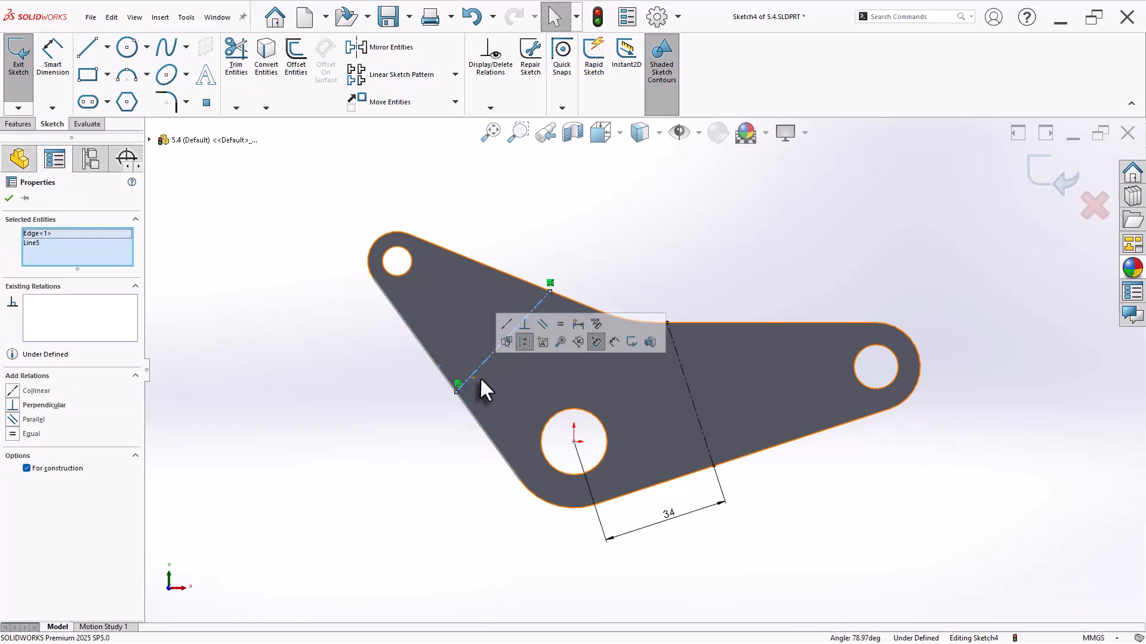
pyautogui.click(525, 327)
pyautogui.click(410, 433)
# Dimension the distance from the origin to the second centerline as 34 mm
pyautogui.moveTo(416, 442); pyautogui.dragTo(409, 396, button='right')
pyautogui.click(475, 344)
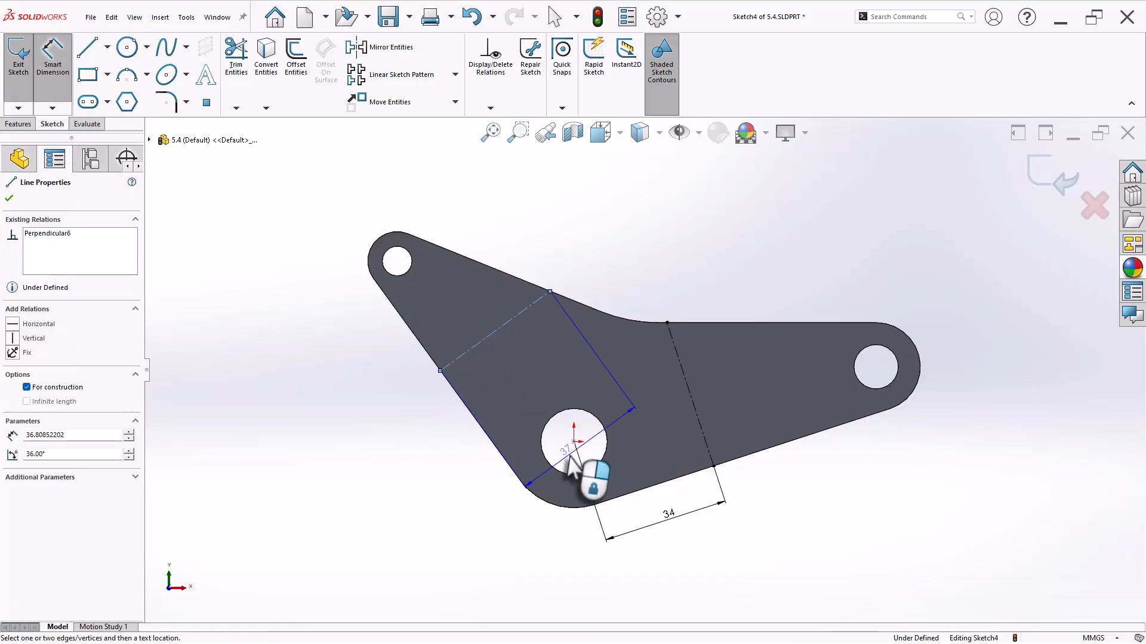
pyautogui.click(445, 457)
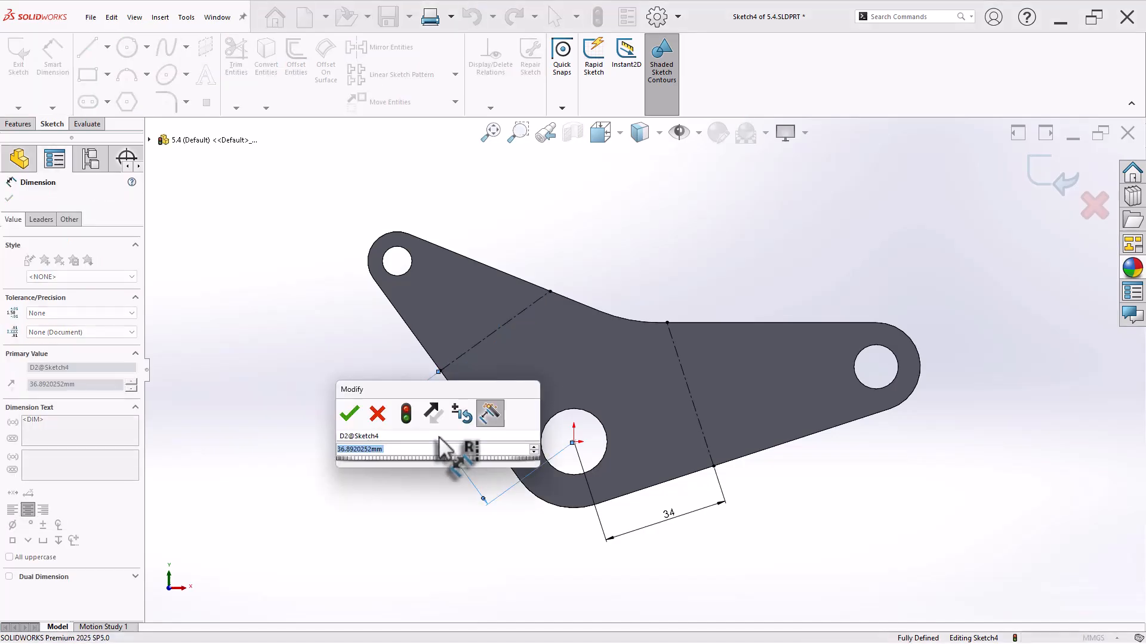
pyautogui.write('34')
pyautogui.press('Return')
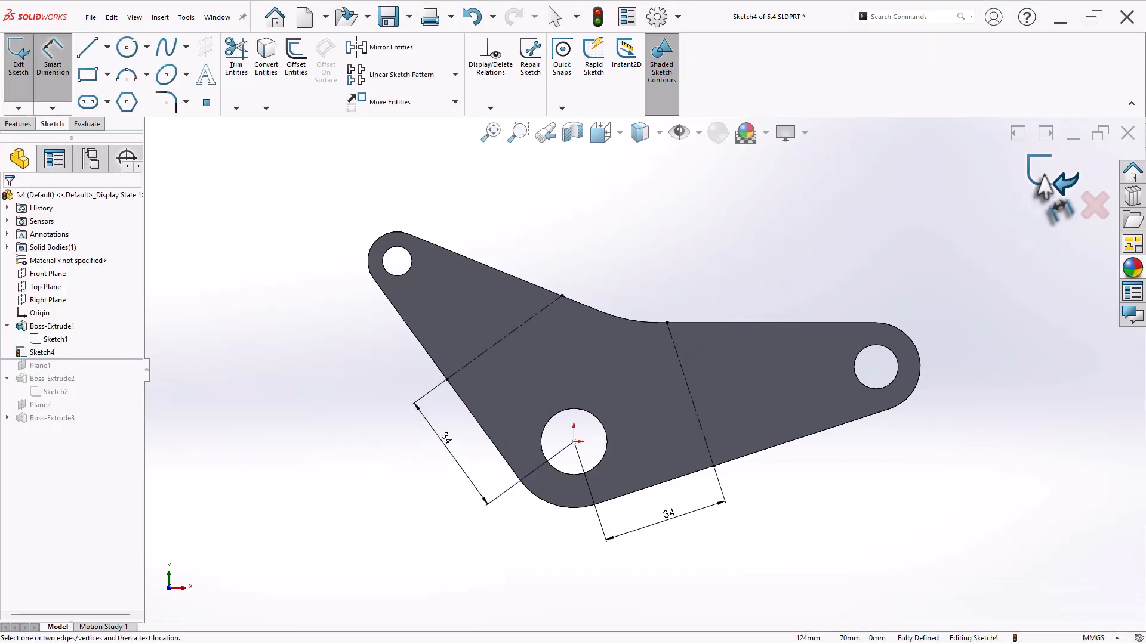
# Roll forward to include Plane1 and redefine it as coincident with the right-hand centerline and perpendicular to the plate's top face
pyautogui.moveTo(93, 359); pyautogui.dragTo(89, 371)
pyautogui.click(37, 365)
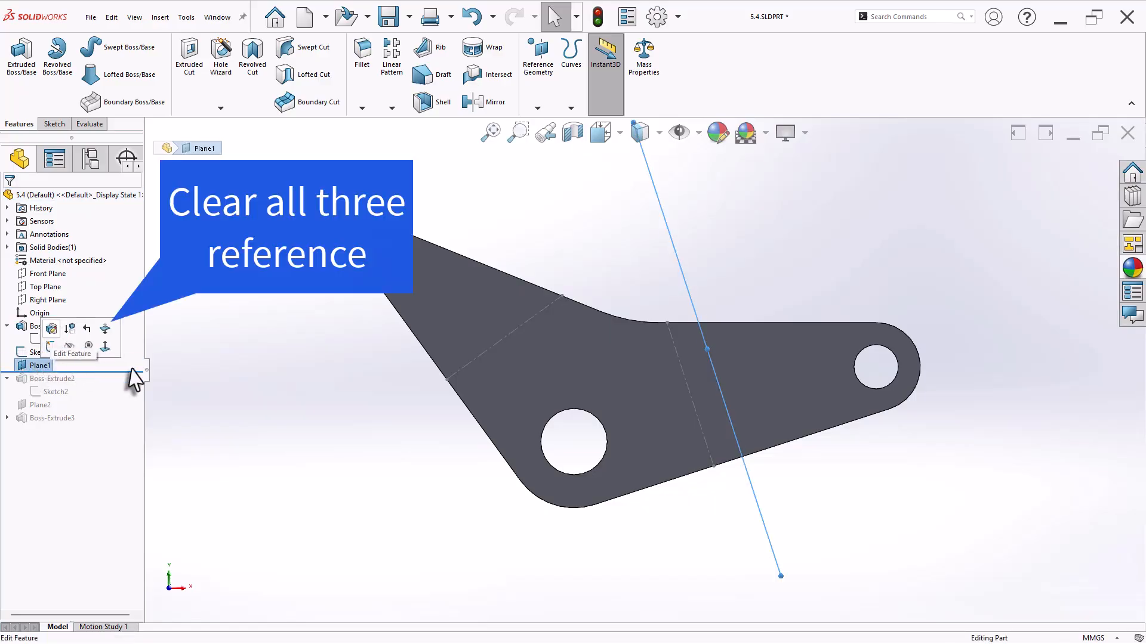
pyautogui.click(51, 328)
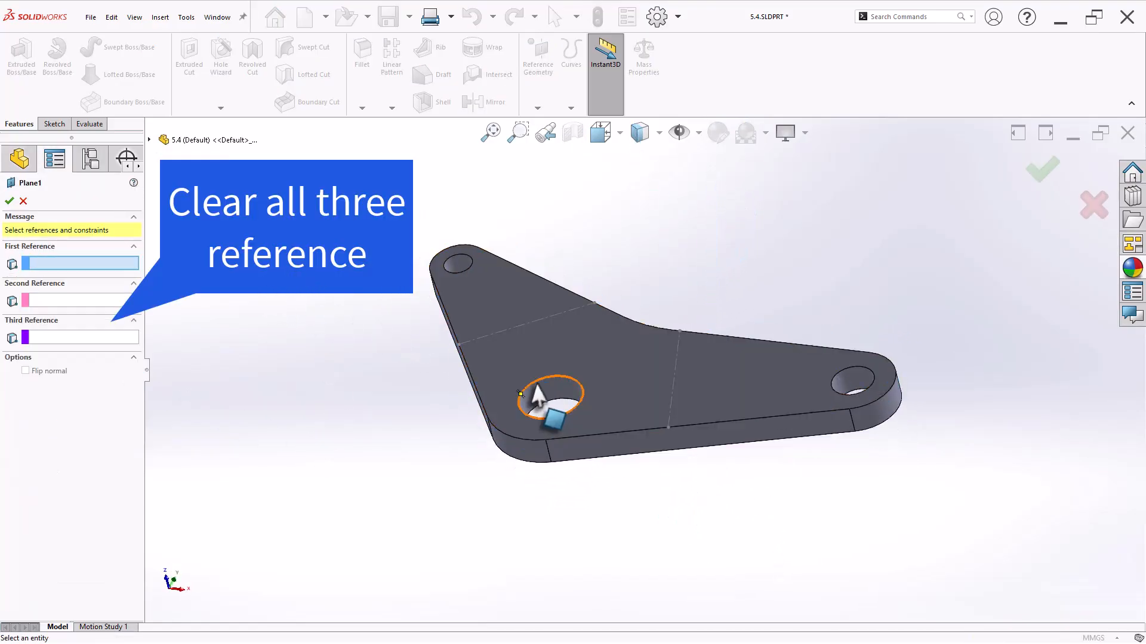
pyautogui.click(674, 384)
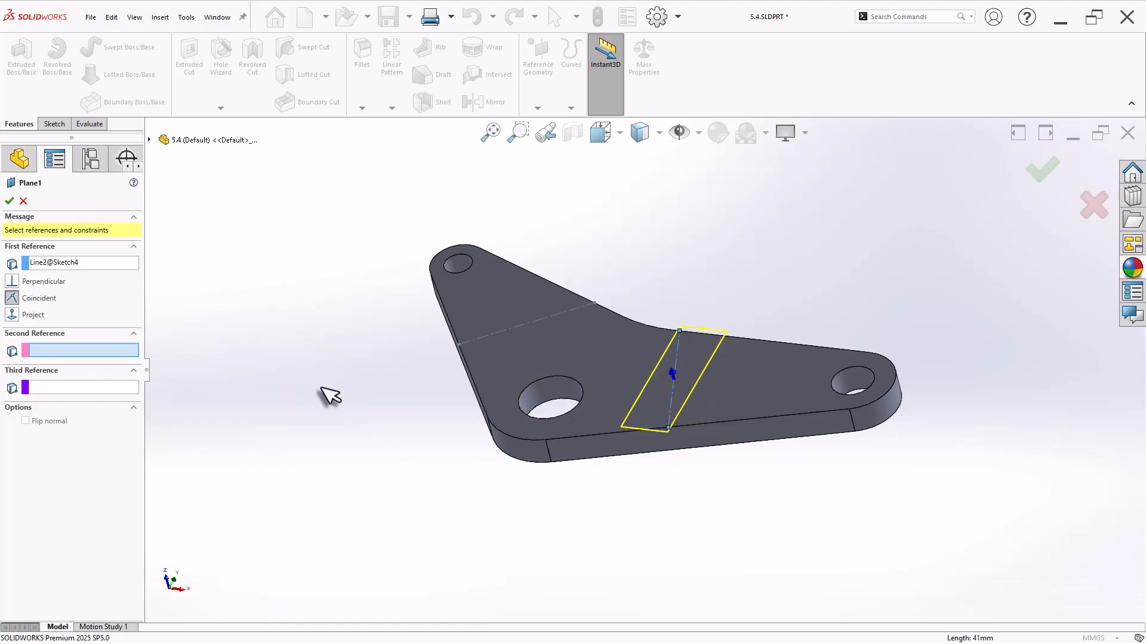
pyautogui.click(735, 397)
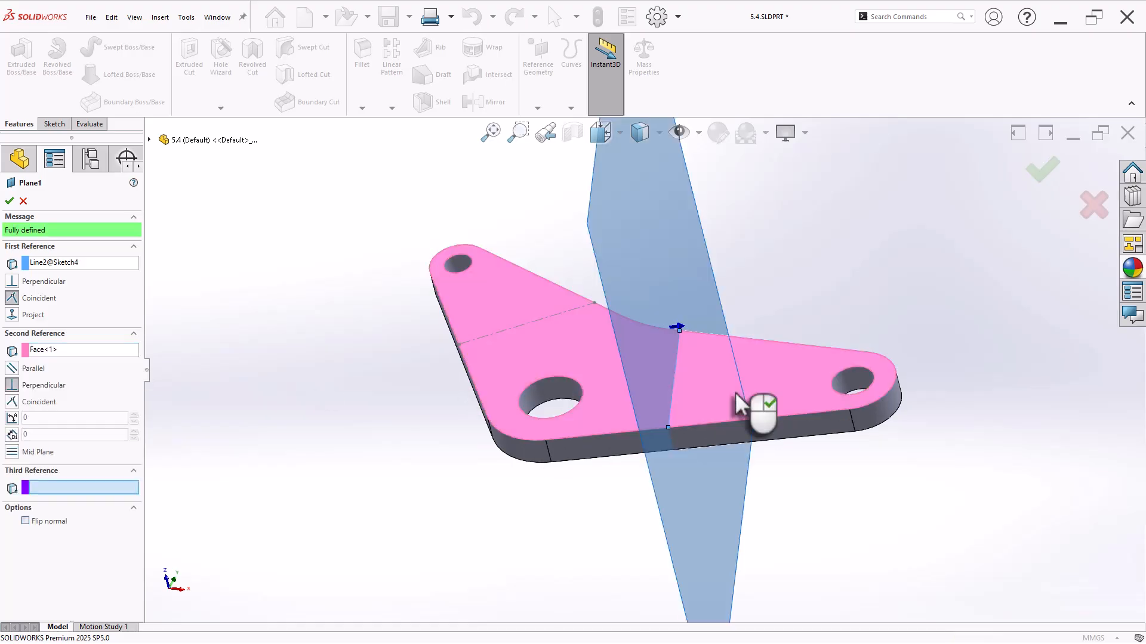
pyautogui.moveTo(532, 529); pyautogui.dragTo(520, 469, button='middle')
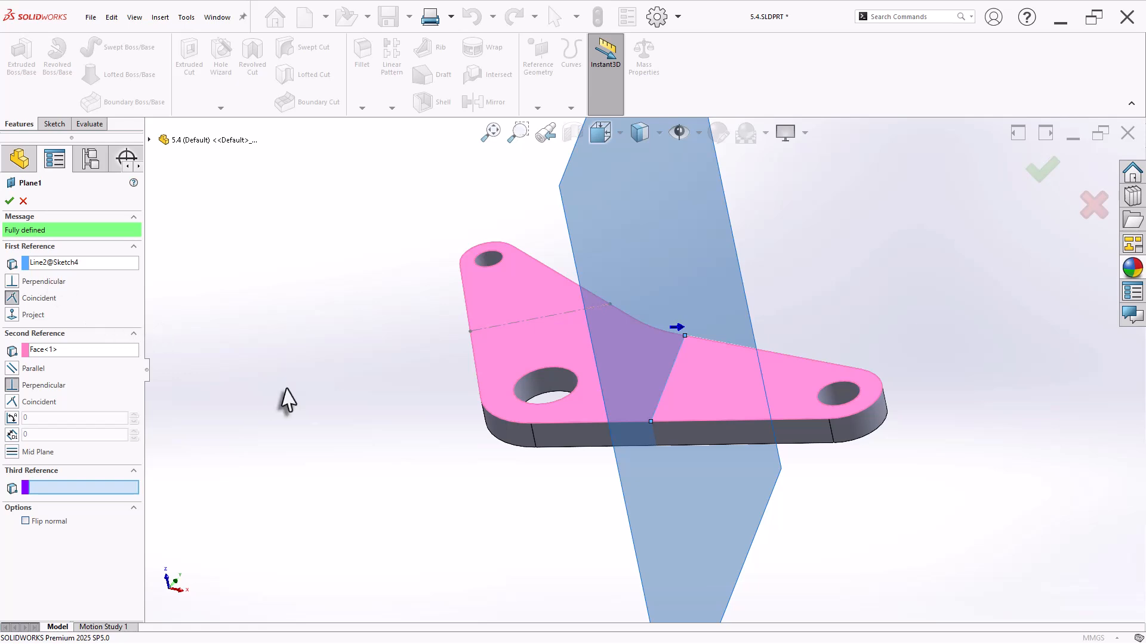
pyautogui.moveTo(307, 404); pyautogui.dragTo(335, 412, button='middle')
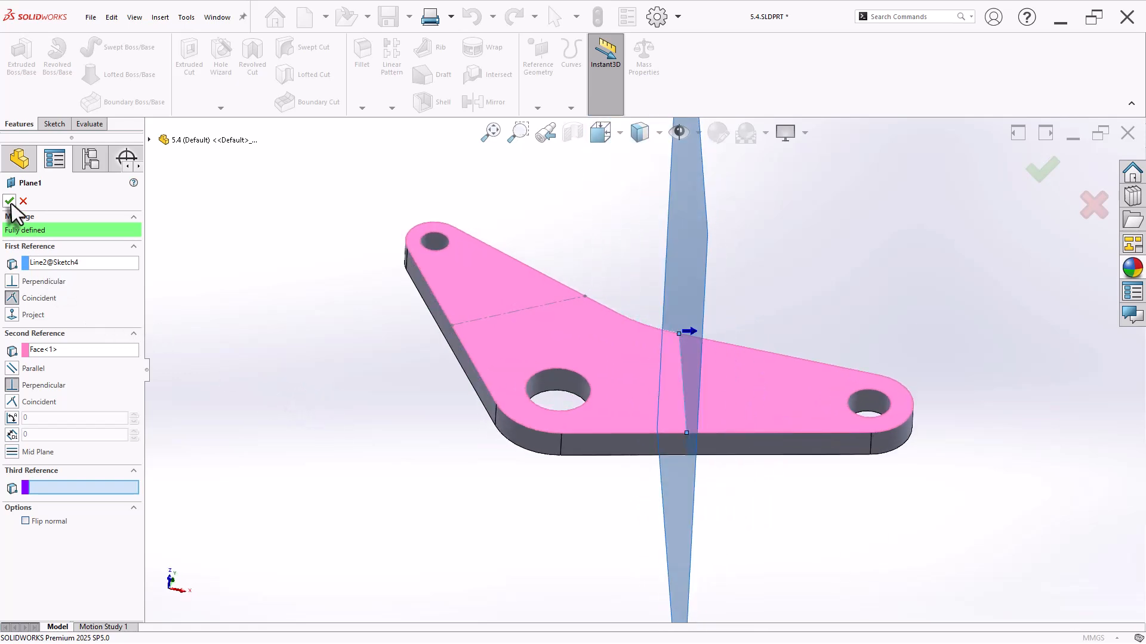
pyautogui.press('Return')
# Roll forward past the first lug's extrusion, inspect the misplaced lug, and open its profile sketch for editing
pyautogui.moveTo(115, 372); pyautogui.dragTo(118, 398)
pyautogui.moveTo(276, 416)
pyautogui.mouseDown(button='middle')
pyautogui.moveTo(268, 248)
pyautogui.moveTo(264, 298)
pyautogui.moveTo(210, 333)
pyautogui.moveTo(223, 358)
pyautogui.moveTo(391, 401)
pyautogui.mouseUp(button='middle')
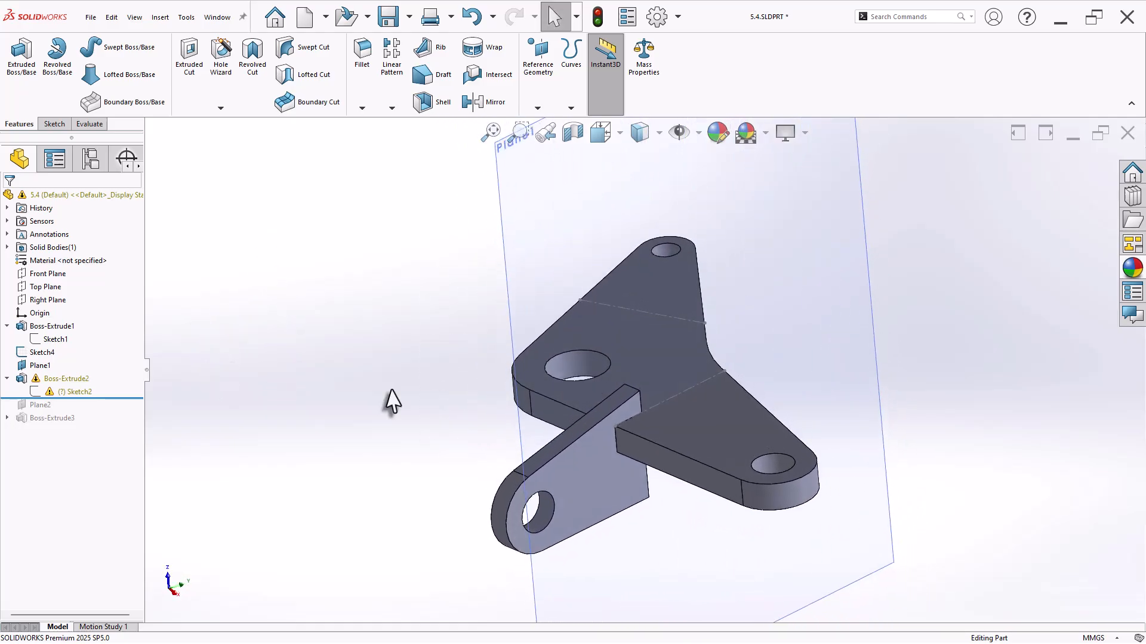
pyautogui.moveTo(657, 380); pyautogui.dragTo(691, 376, button='middle')
pyautogui.moveTo(509, 375); pyautogui.dragTo(526, 350, button='middle')
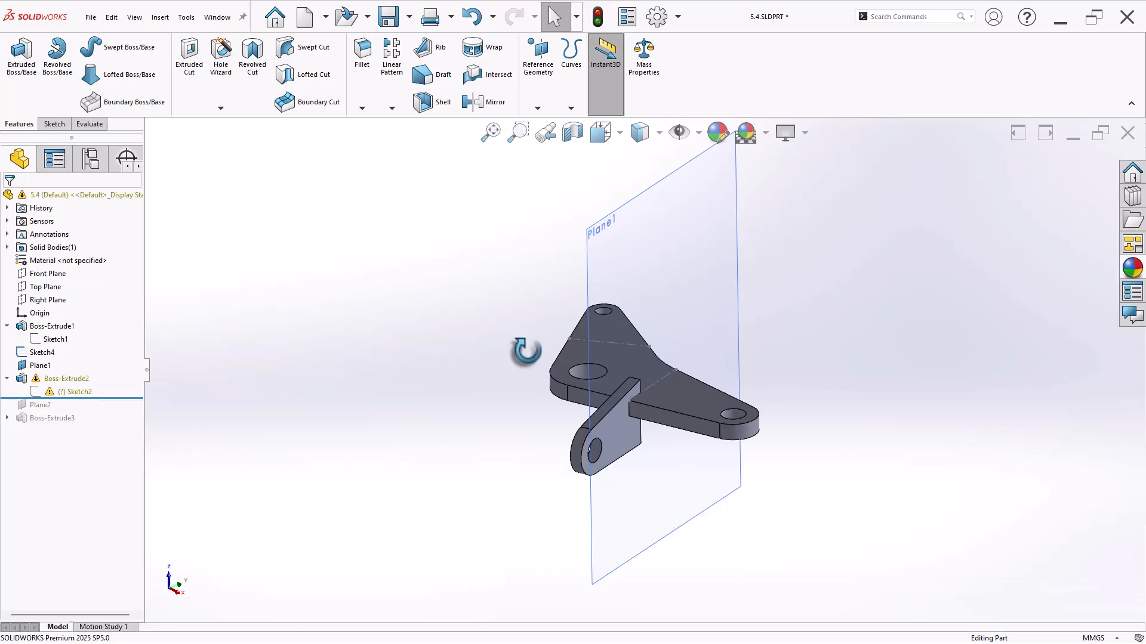
pyautogui.click(81, 393)
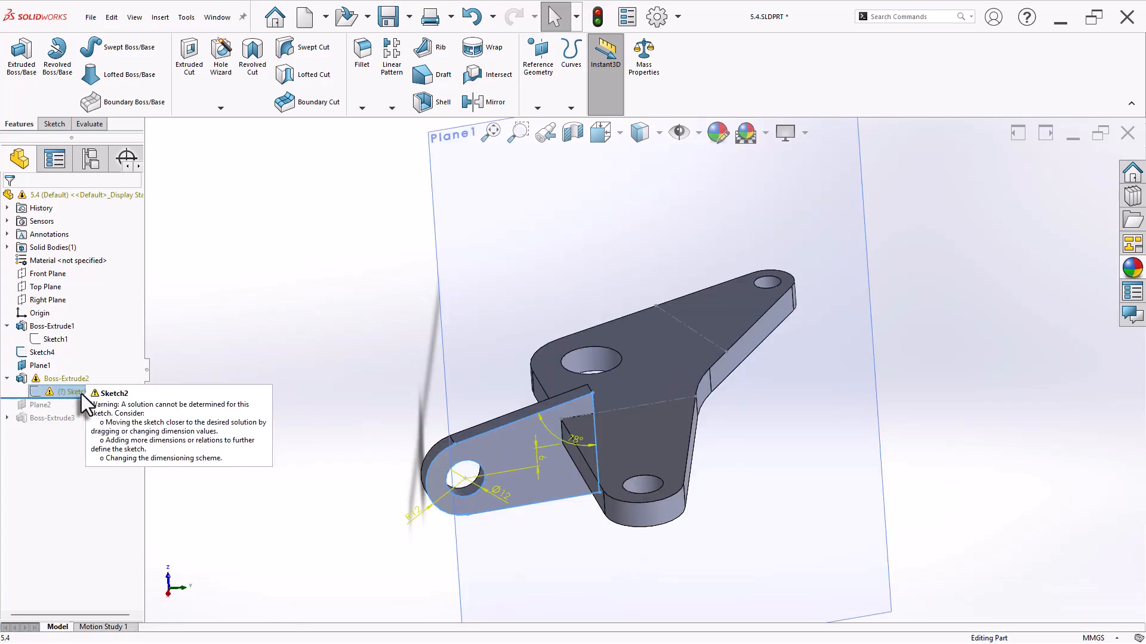
pyautogui.rightClick(81, 394)
pyautogui.click(96, 258)
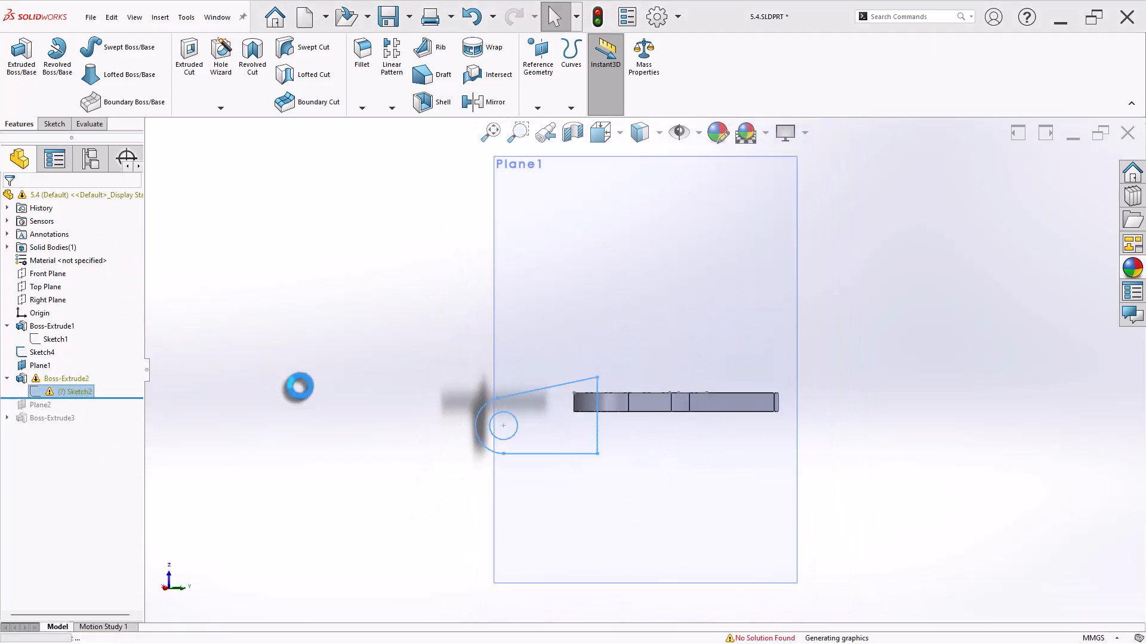
# Delete the unsolvable relation at the lower corner of the lug profile's straight base line
pyautogui.scroll(-3, 660, 353)
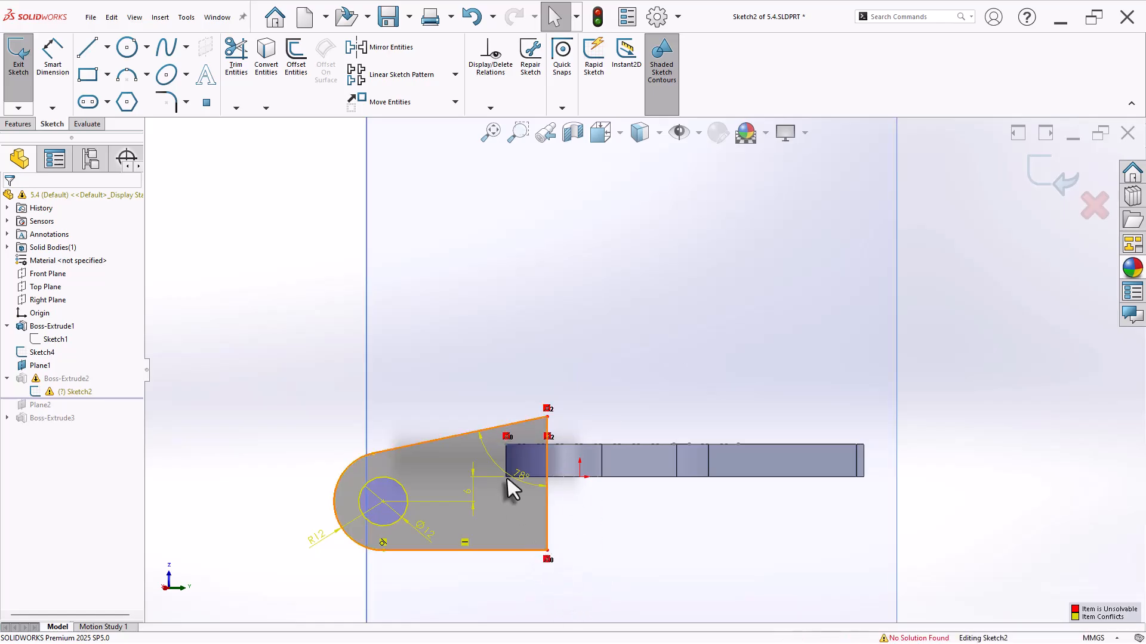
pyautogui.scroll(-2, 583, 614)
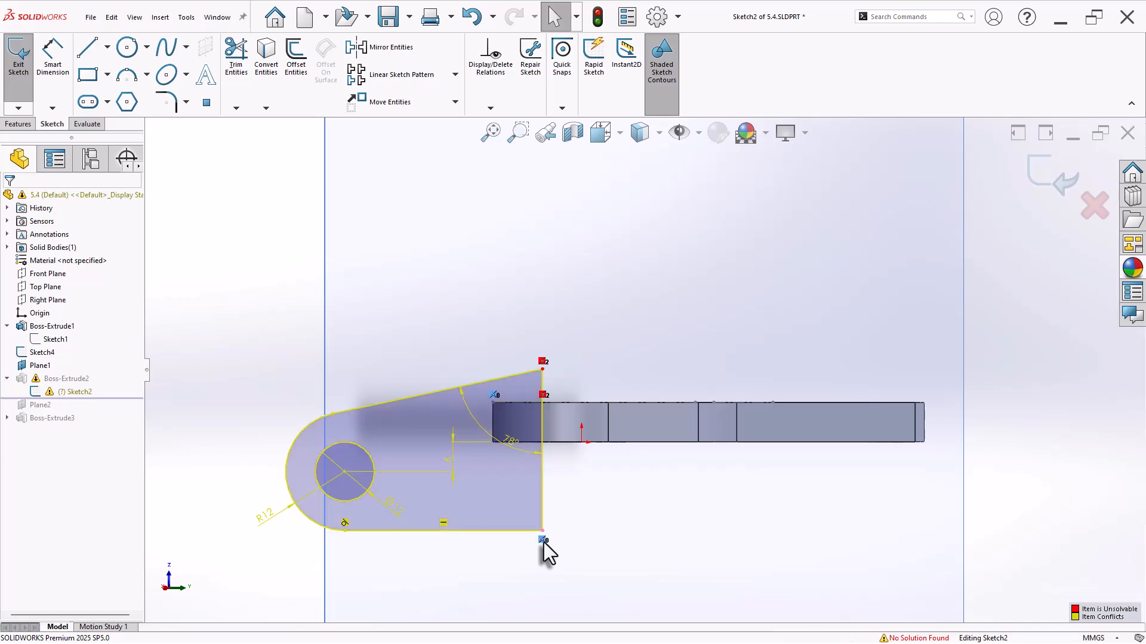
pyautogui.click(543, 542)
pyautogui.press('Delete')
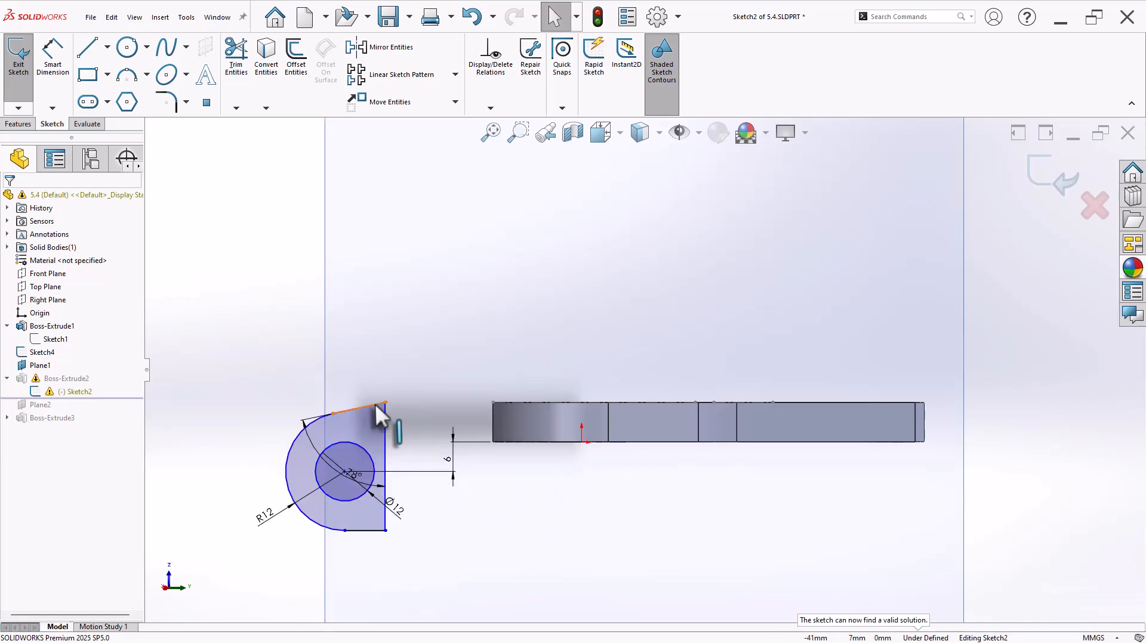
# Rotate all lug profile entities by -90 degrees about the hole's center, without keeping relations
pyautogui.click(455, 103)
pyautogui.click(407, 152)
pyautogui.moveTo(205, 369); pyautogui.dragTo(426, 555)
pyautogui.rightClick(442, 582)
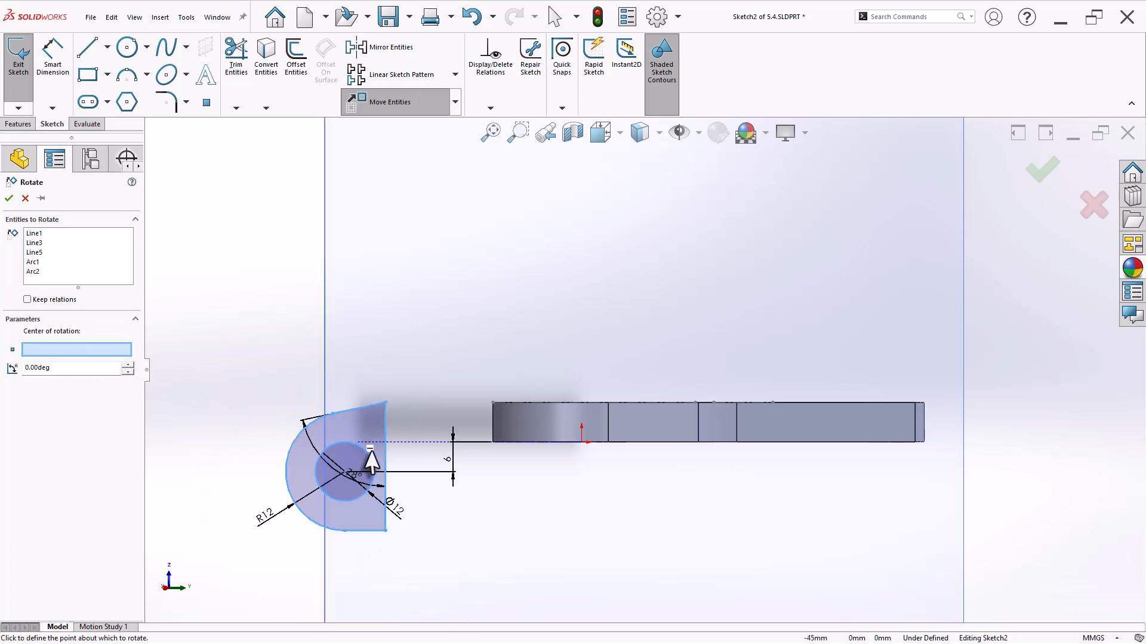
pyautogui.click(345, 470)
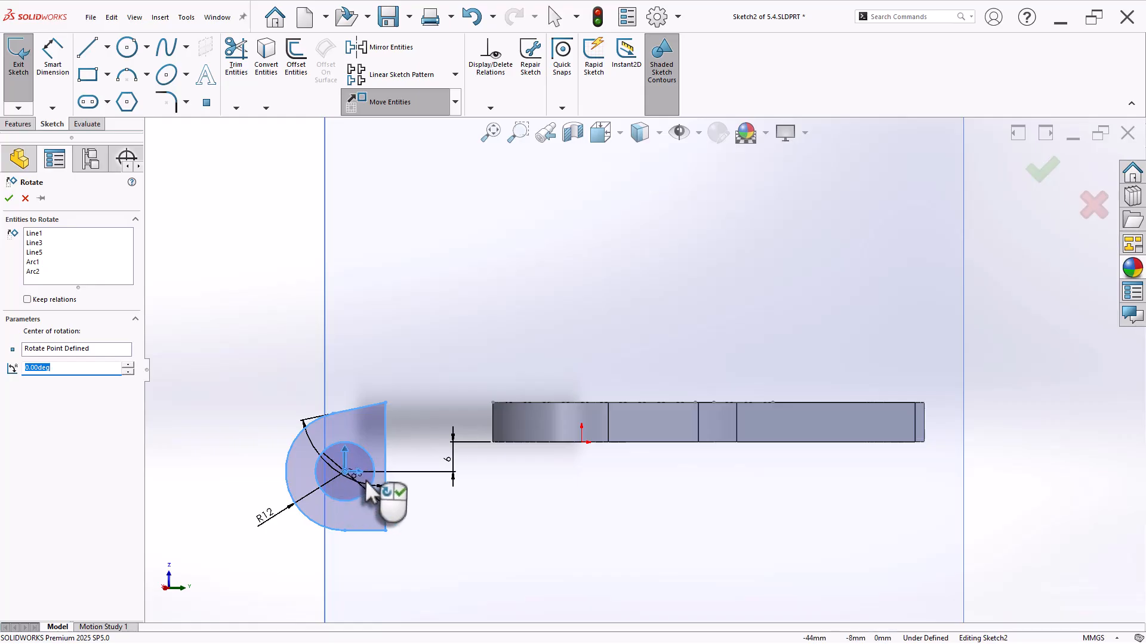
pyautogui.write('-90')
pyautogui.press('Return')
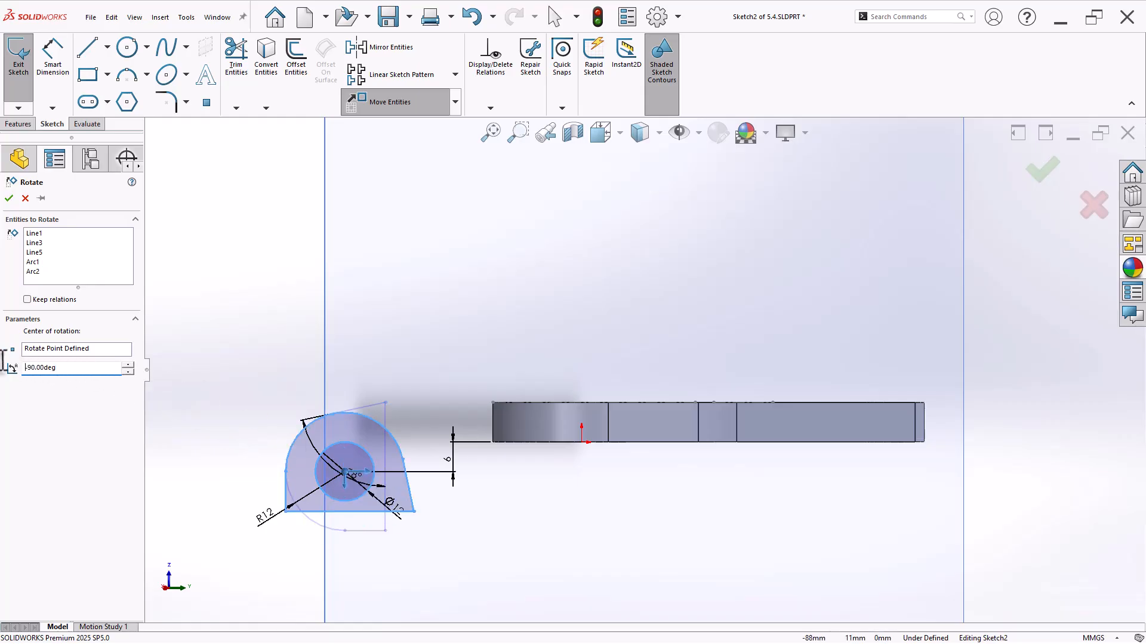
pyautogui.click(8, 199)
# Move the rotated lug profile so that its hole and base line sit above the plate's top face
pyautogui.moveTo(400, 444)
pyautogui.mouseDown()
pyautogui.moveTo(457, 376)
pyautogui.moveTo(389, 485)
pyautogui.moveTo(446, 387)
pyautogui.moveTo(545, 321)
pyautogui.mouseUp()
pyautogui.click(556, 499)
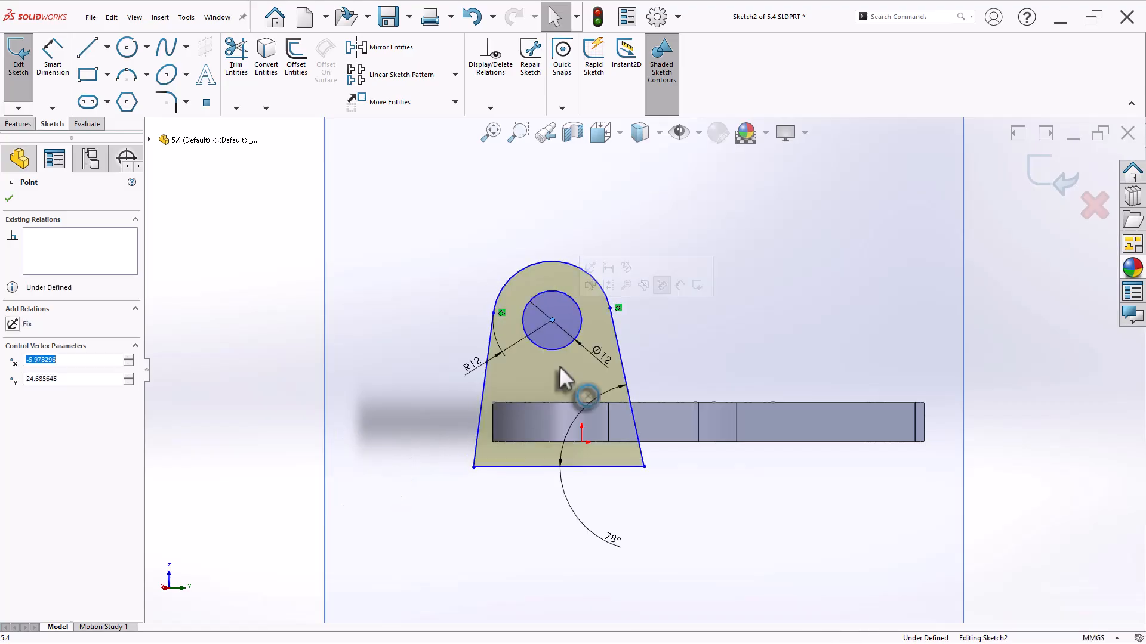
pyautogui.moveTo(547, 466); pyautogui.dragTo(567, 394)
pyautogui.scroll(-5, 567, 394)
pyautogui.scroll(1, 286, 448)
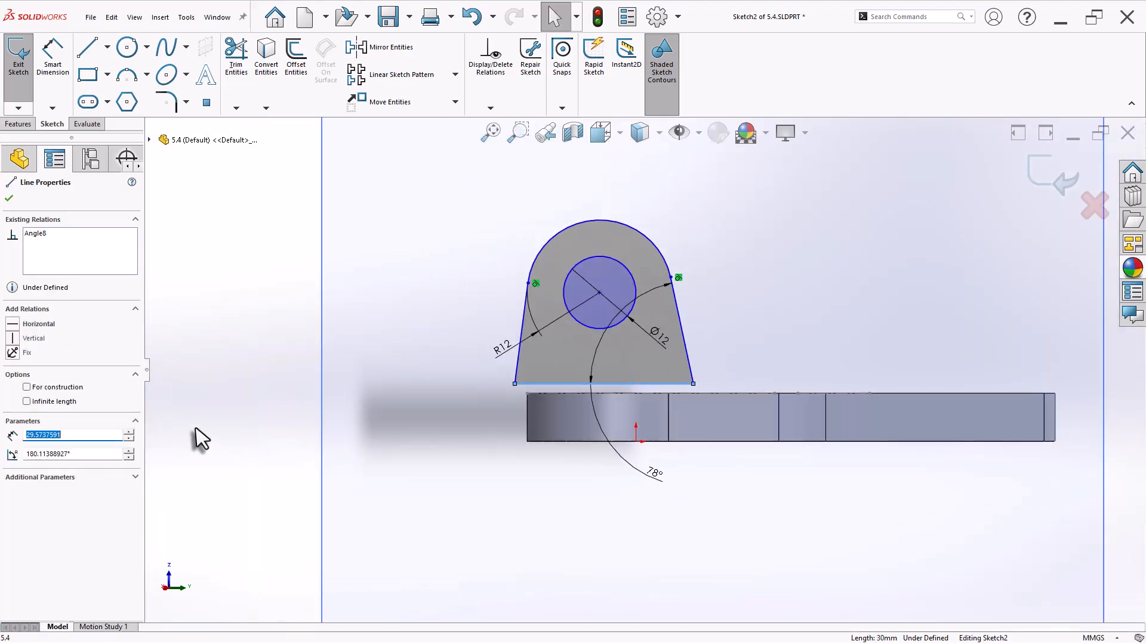
pyautogui.click(196, 429)
# Make the lug profile's base line collinear with the reference centerline on the plate's top face
pyautogui.scroll(-3, 618, 361)
pyautogui.click(535, 403)
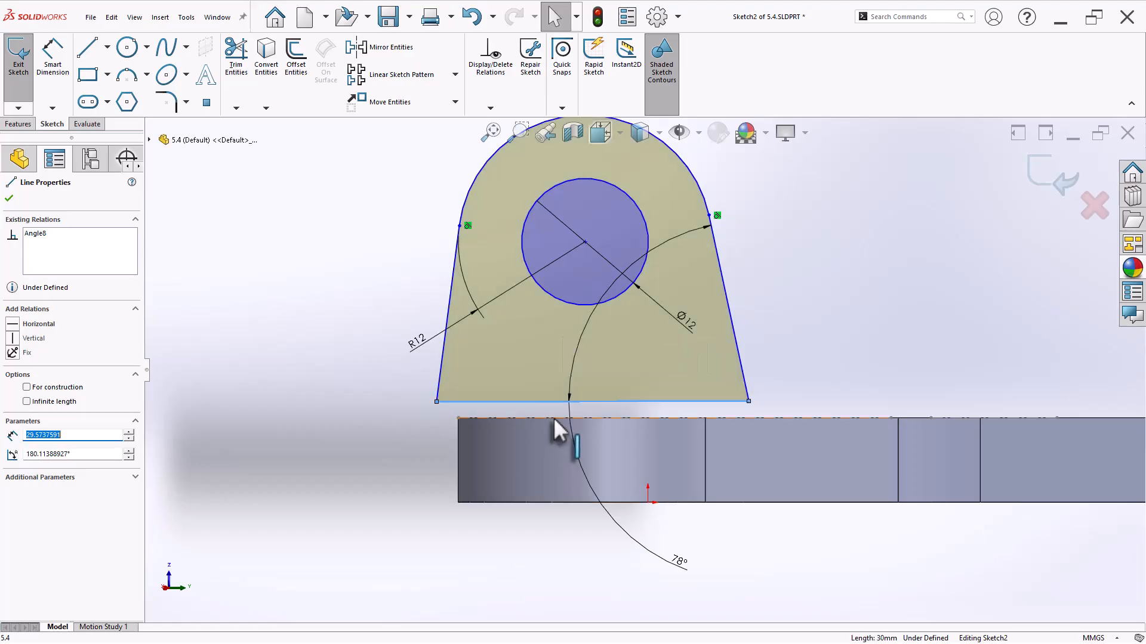
pyautogui.keyDown('ctrl'); pyautogui.click(565, 418); pyautogui.keyUp('ctrl')
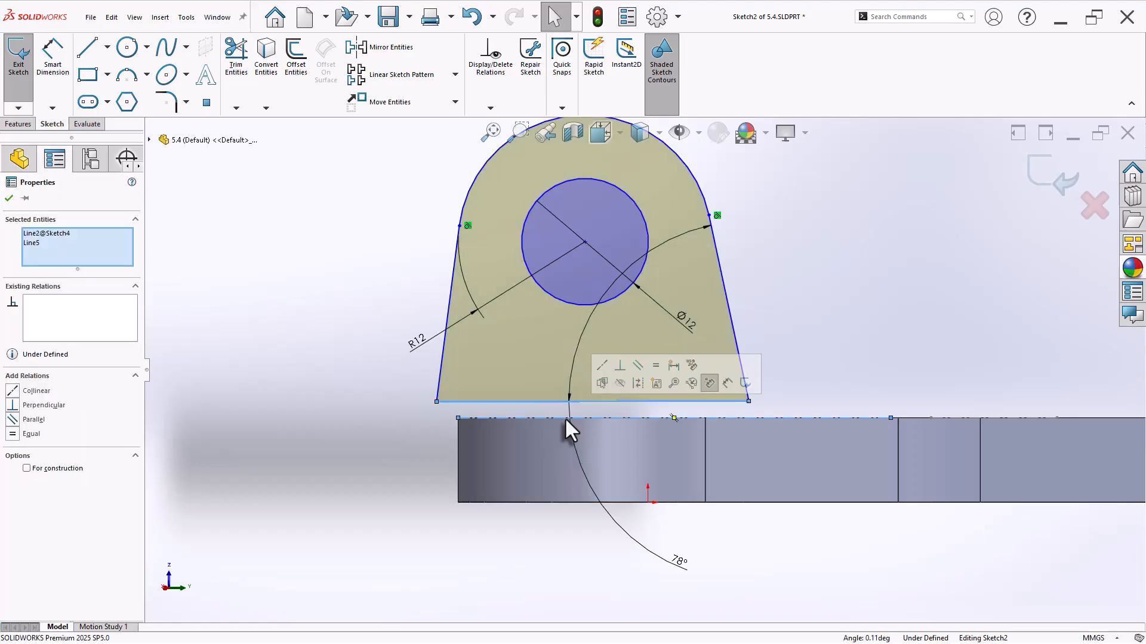
pyautogui.click(602, 365)
pyautogui.click(411, 429)
# Attach the profile's lower left corner to the reference centerline's left endpoint and make the left side line vertical
pyautogui.moveTo(436, 418); pyautogui.dragTo(457, 419)
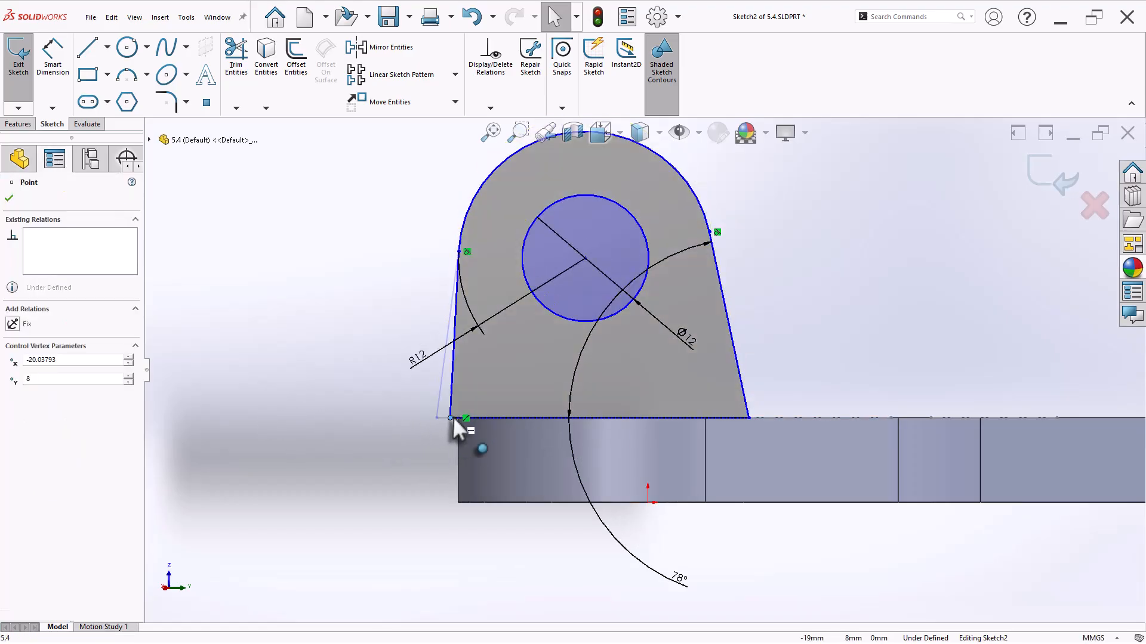
pyautogui.click(422, 442)
pyautogui.click(459, 371)
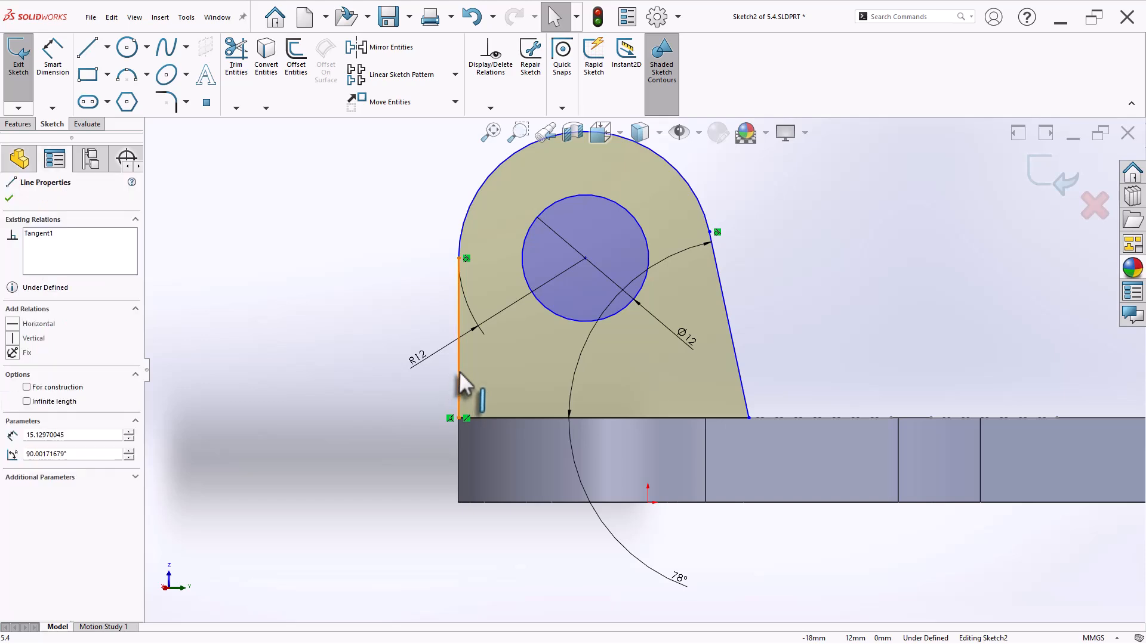
pyautogui.click(513, 318)
pyautogui.click(378, 378)
# Dimension the lug hole's center to 48 mm above the base plate's bottom edge
pyautogui.scroll(4, 620, 376)
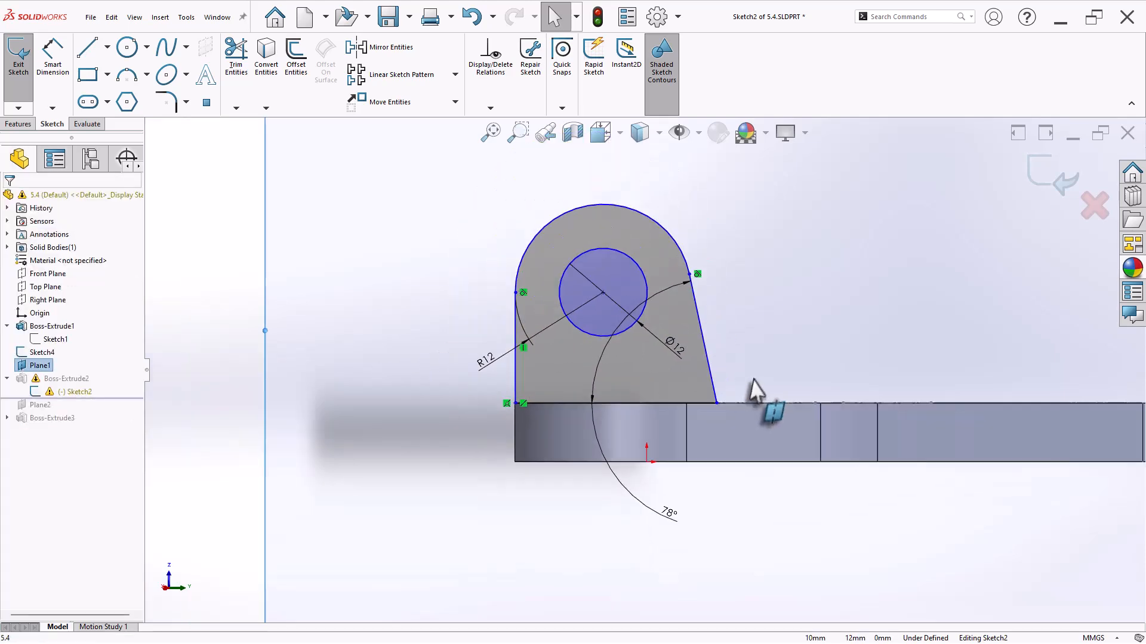
pyautogui.scroll(-3, 656, 340)
pyautogui.moveTo(201, 410); pyautogui.dragTo(202, 317, button='right')
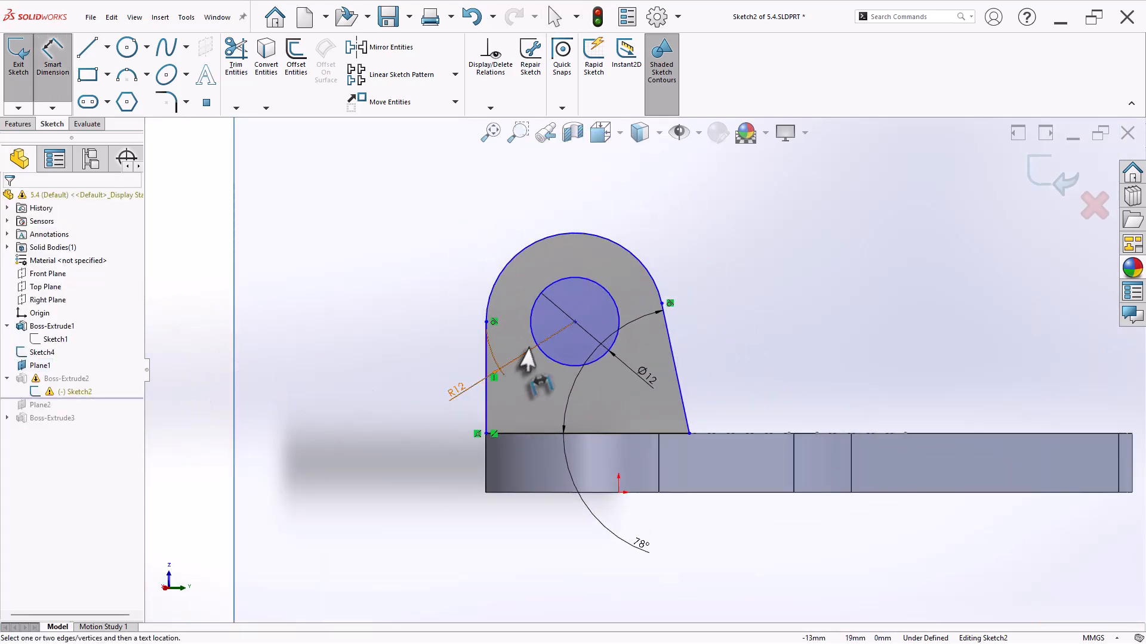
pyautogui.click(575, 323)
pyautogui.click(554, 493)
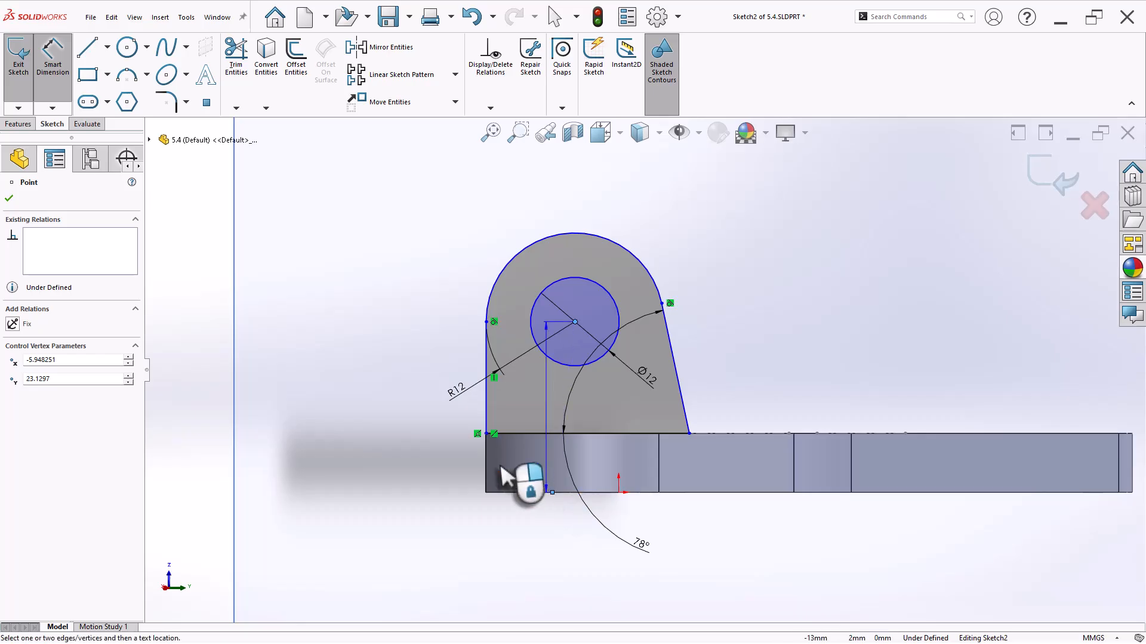
pyautogui.click(407, 421)
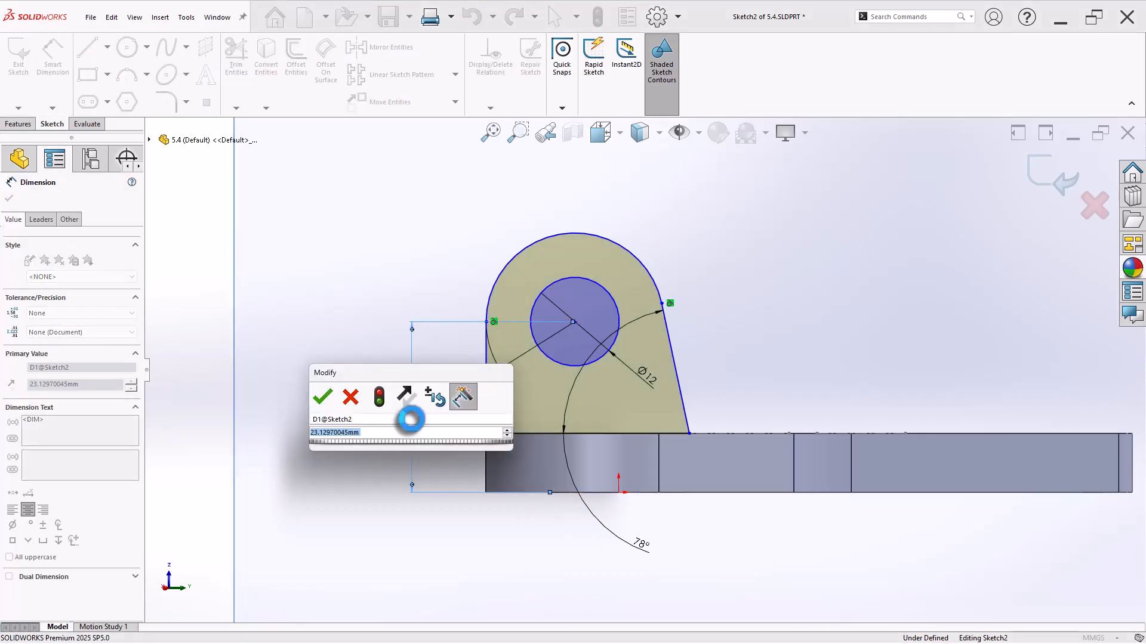
pyautogui.write('48')
pyautogui.press('Return')
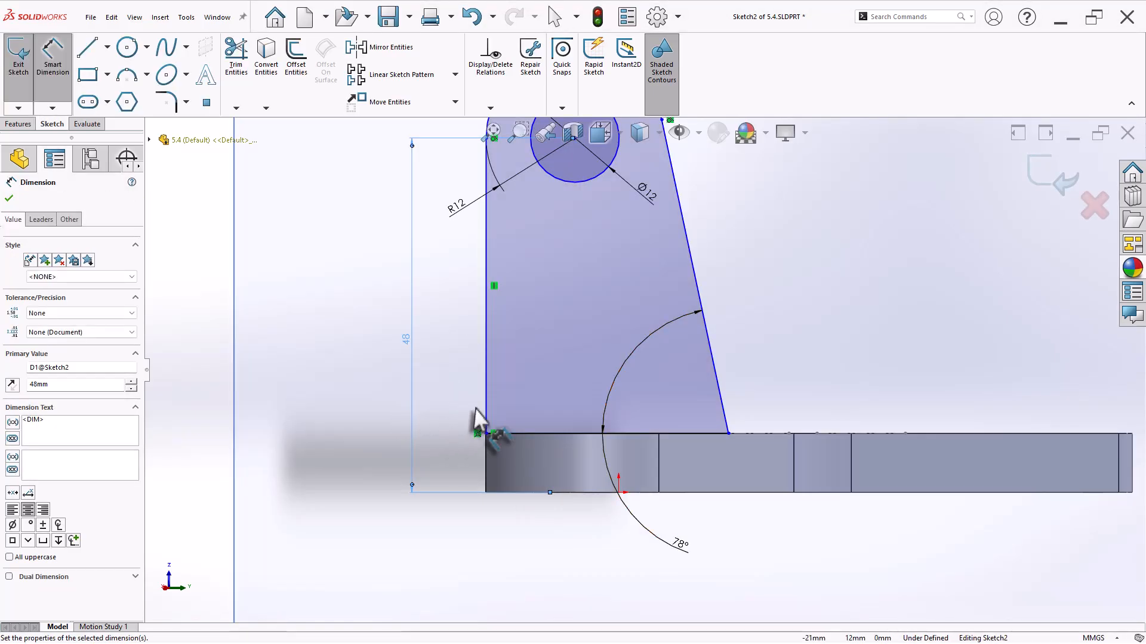
pyautogui.press('f')
pyautogui.press('Escape')
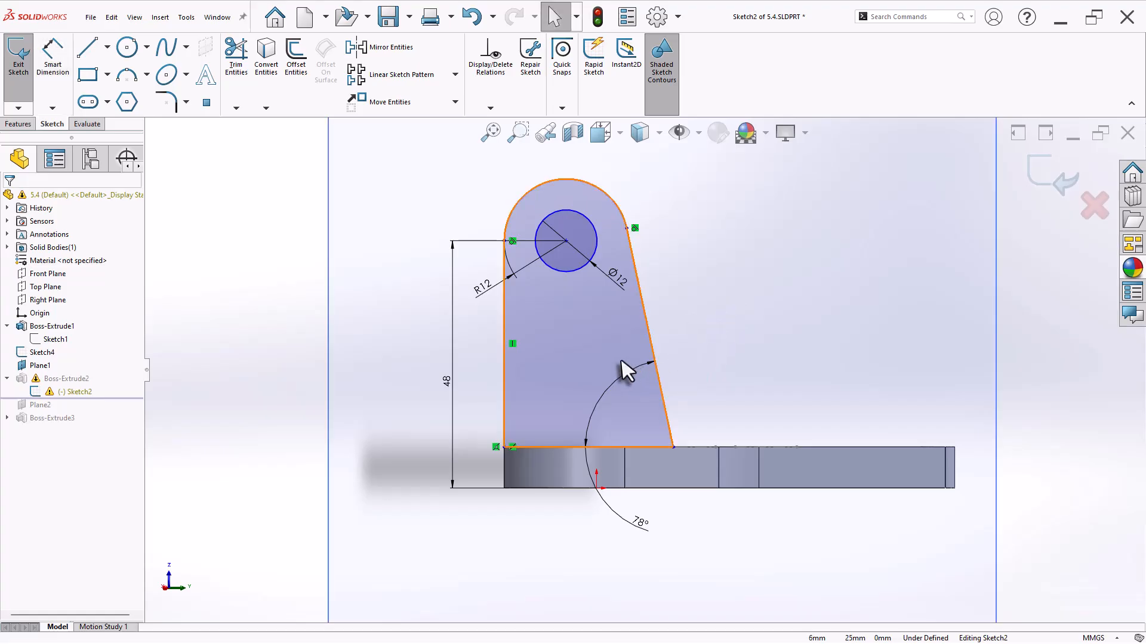
# Make the lug profile's left side line collinear with the base plate's vertical end edge
pyautogui.scroll(2, 597, 316)
pyautogui.moveTo(542, 257)
pyautogui.mouseDown()
pyautogui.moveTo(549, 302)
pyautogui.moveTo(588, 330)
pyautogui.moveTo(543, 336)
pyautogui.mouseUp()
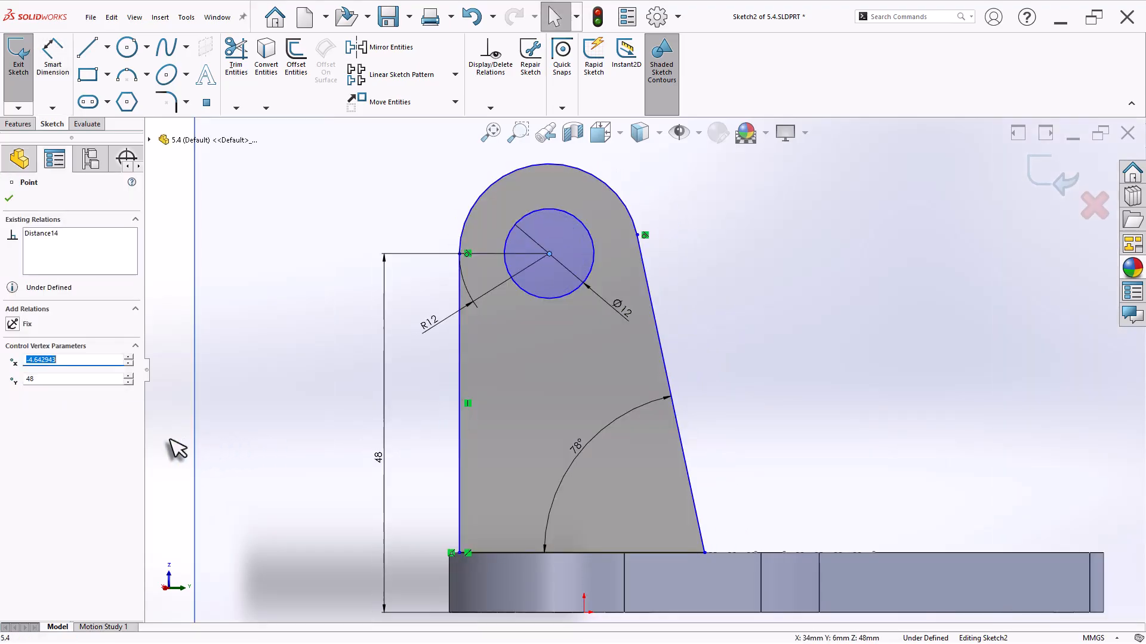
pyautogui.click(169, 441)
pyautogui.scroll(-5, 441, 567)
pyautogui.scroll(-2, 477, 555)
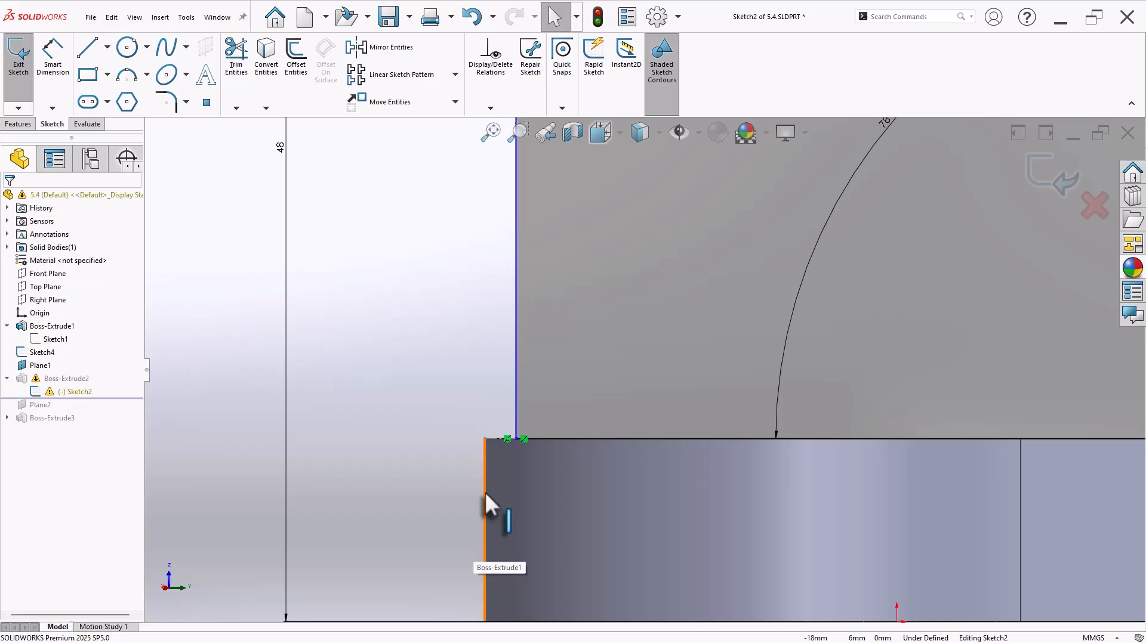
pyautogui.click(488, 492)
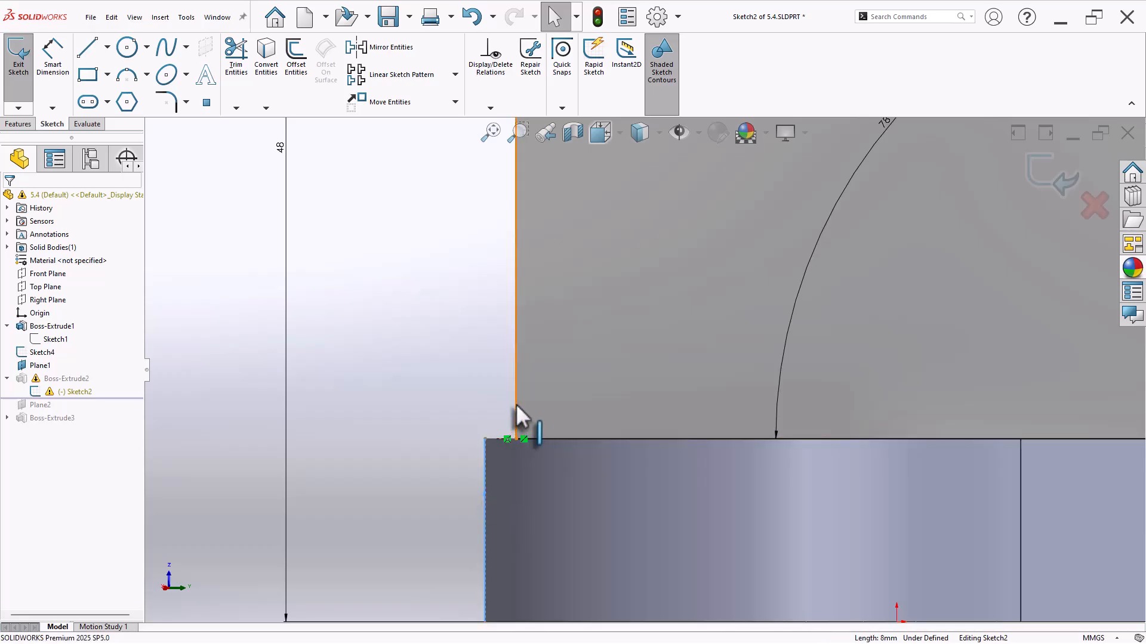
pyautogui.keyDown('ctrl'); pyautogui.click(515, 417); pyautogui.keyUp('ctrl')
pyautogui.click(554, 352)
pyautogui.scroll(5, 574, 456)
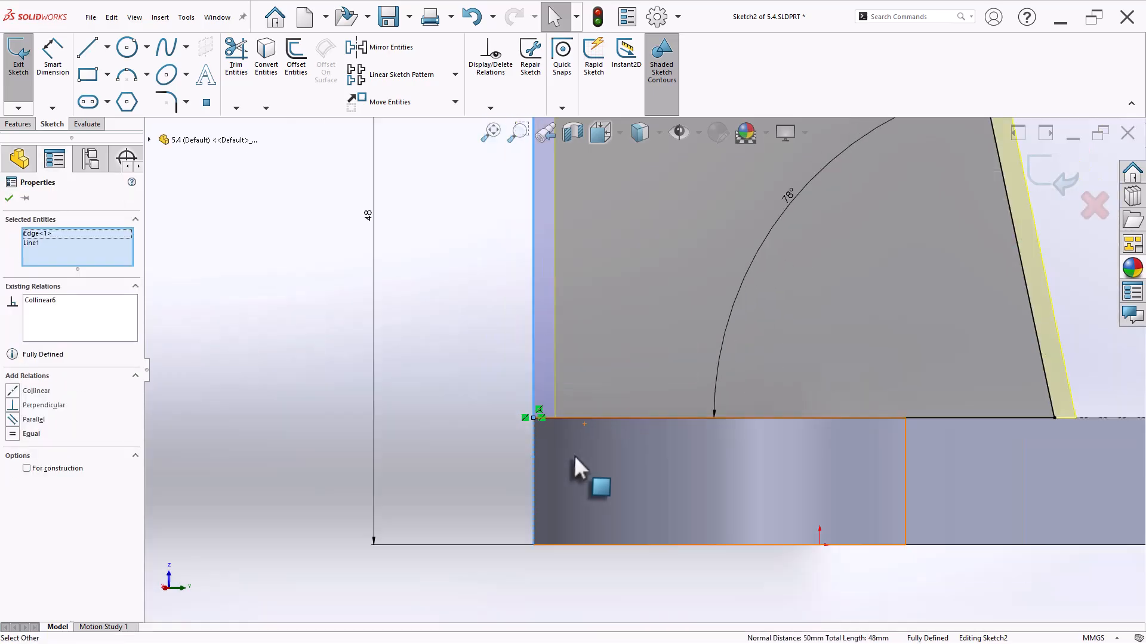
# Finish the first lug's sketch and show Plane2 with the feature history rolled forward just past it
pyautogui.click(1053, 179)
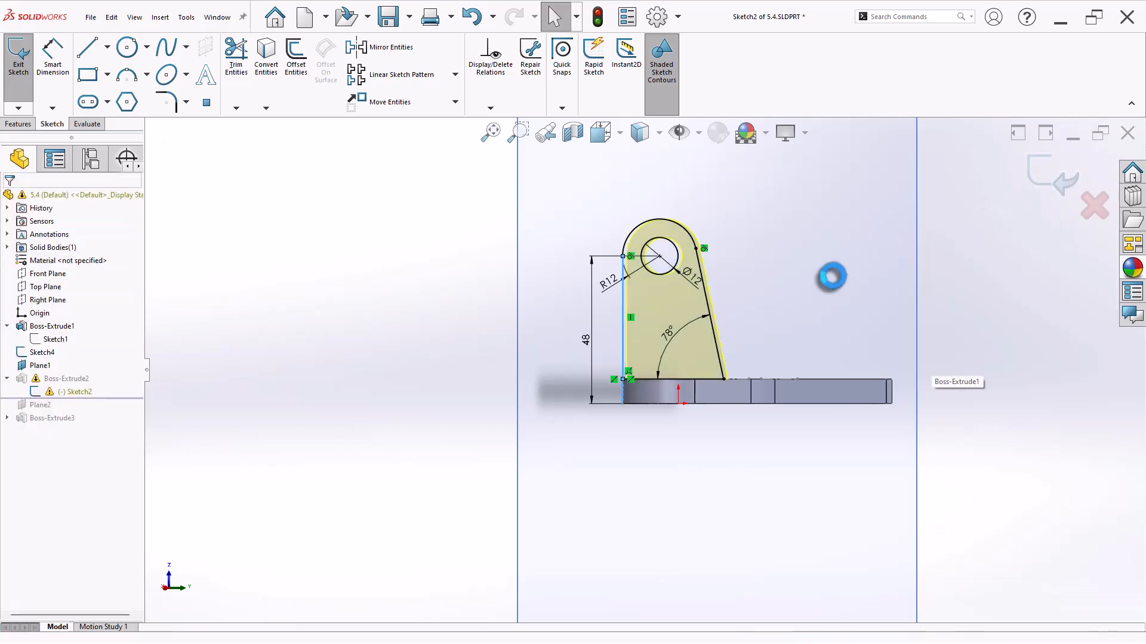
pyautogui.moveTo(480, 394); pyautogui.dragTo(823, 365, button='middle')
pyautogui.scroll(2, 525, 389)
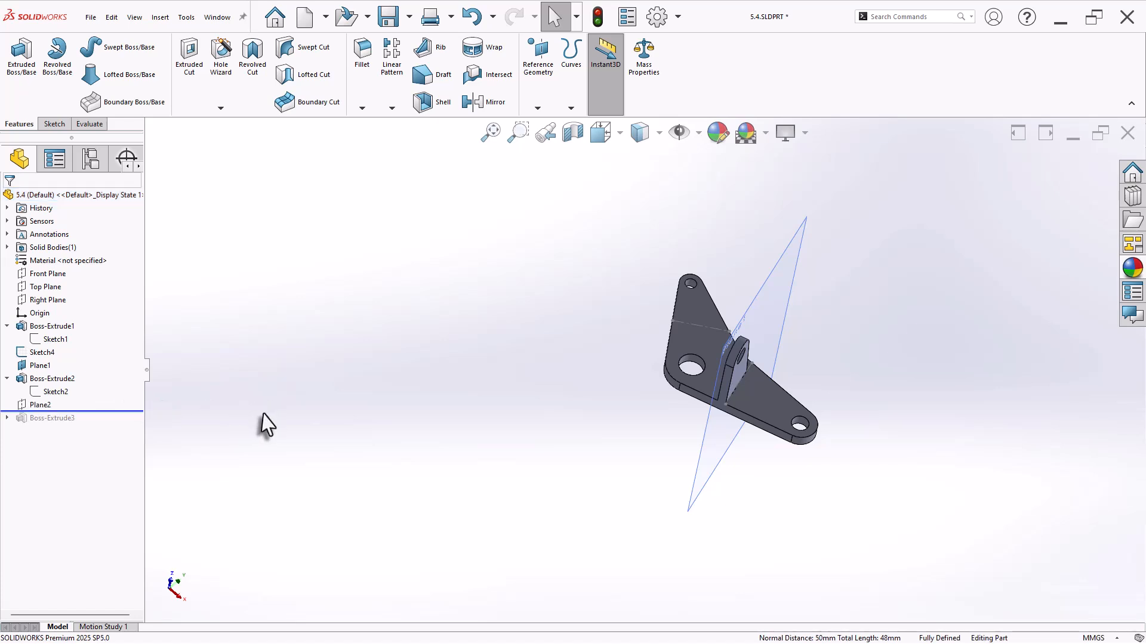
pyautogui.click(46, 405)
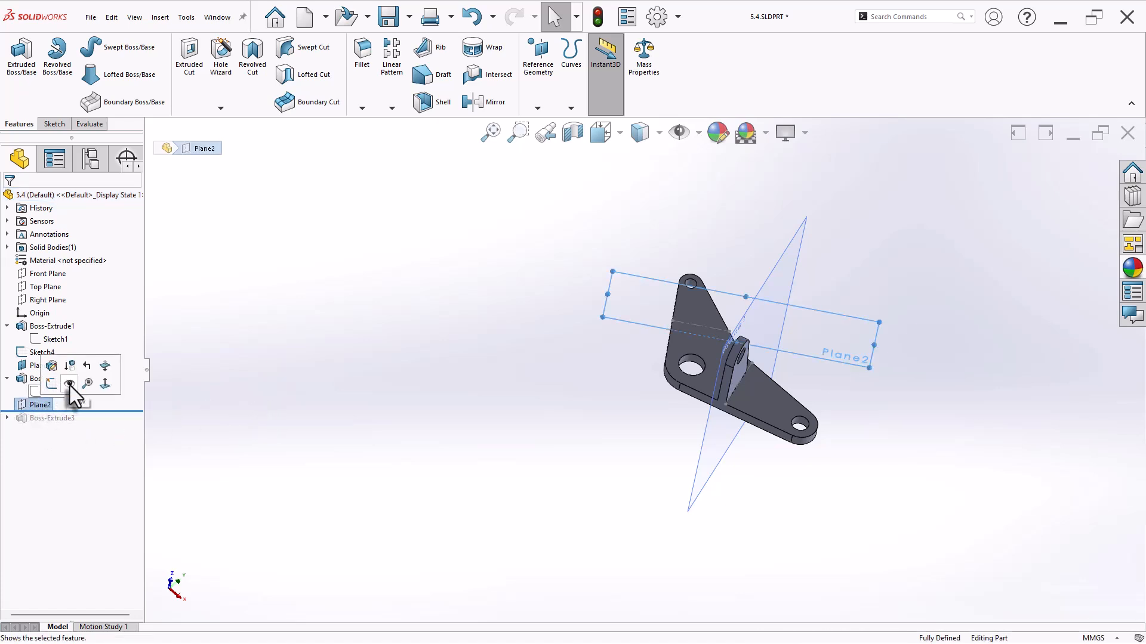
pyautogui.moveTo(517, 403); pyautogui.dragTo(365, 488, button='middle')
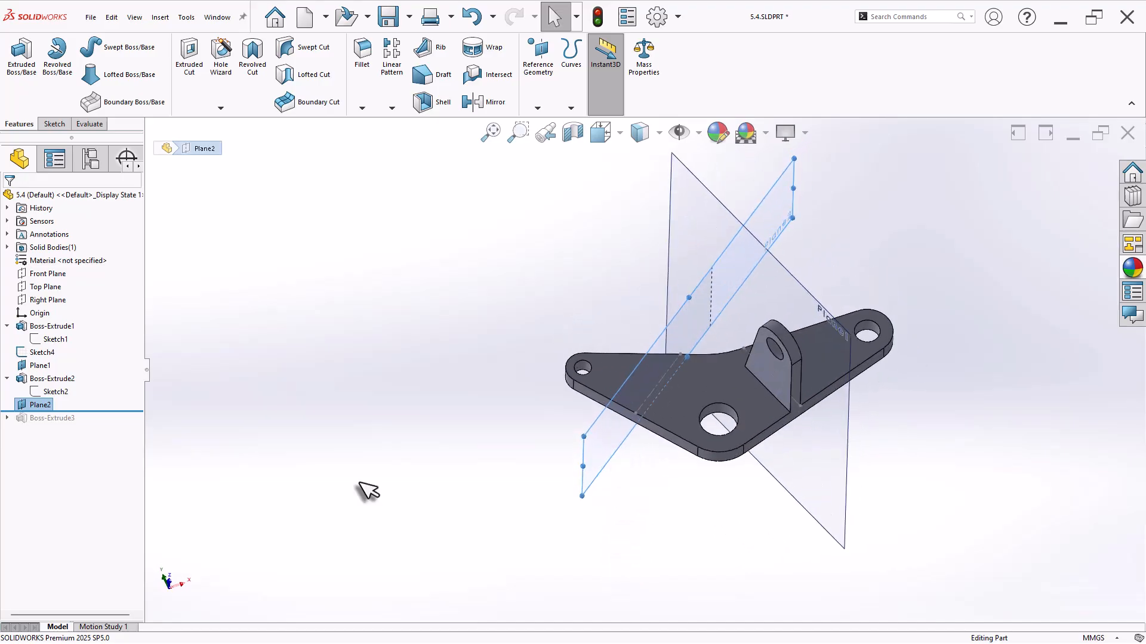
# Open Plane2's definition for editing and remove its point and both face references
pyautogui.click(48, 392)
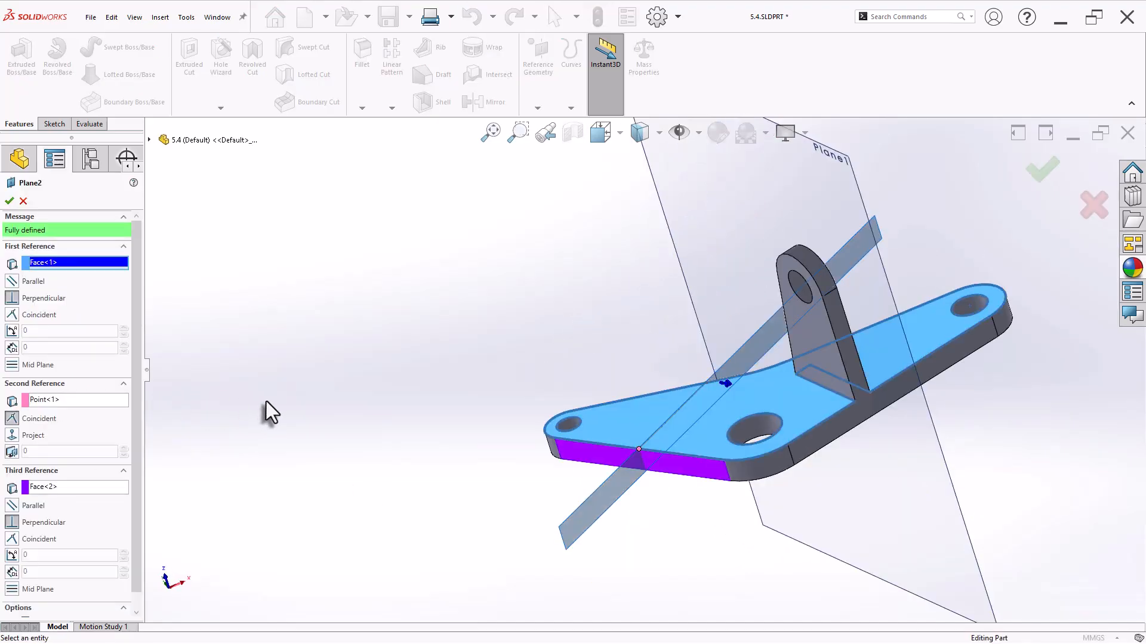
pyautogui.click(52, 399)
pyautogui.click(78, 411)
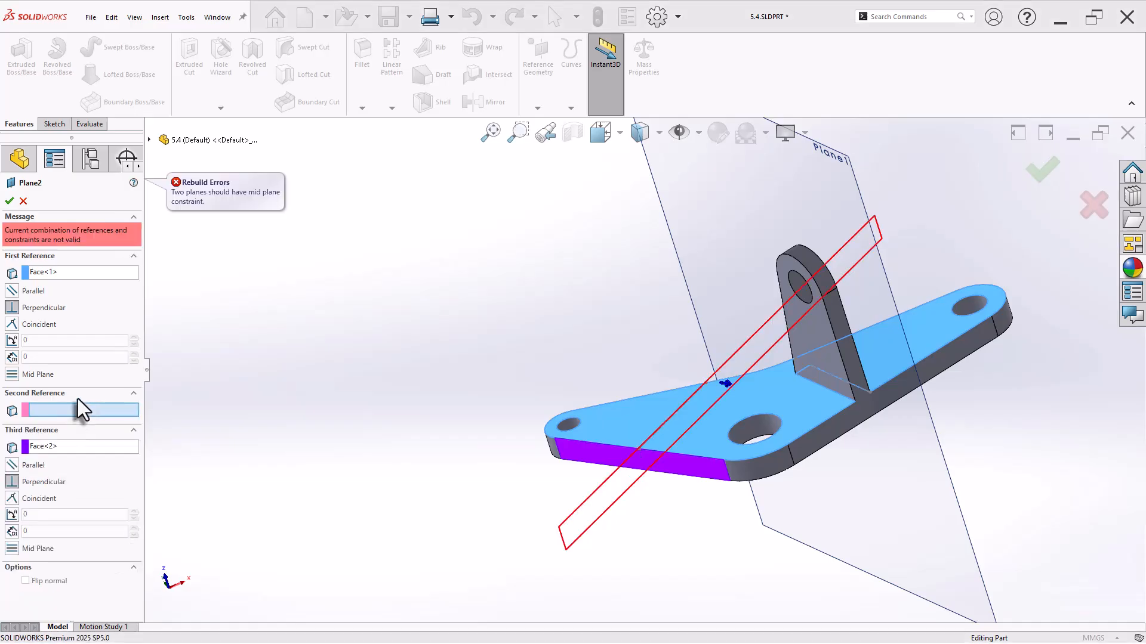
pyautogui.rightClick(56, 271)
pyautogui.click(79, 281)
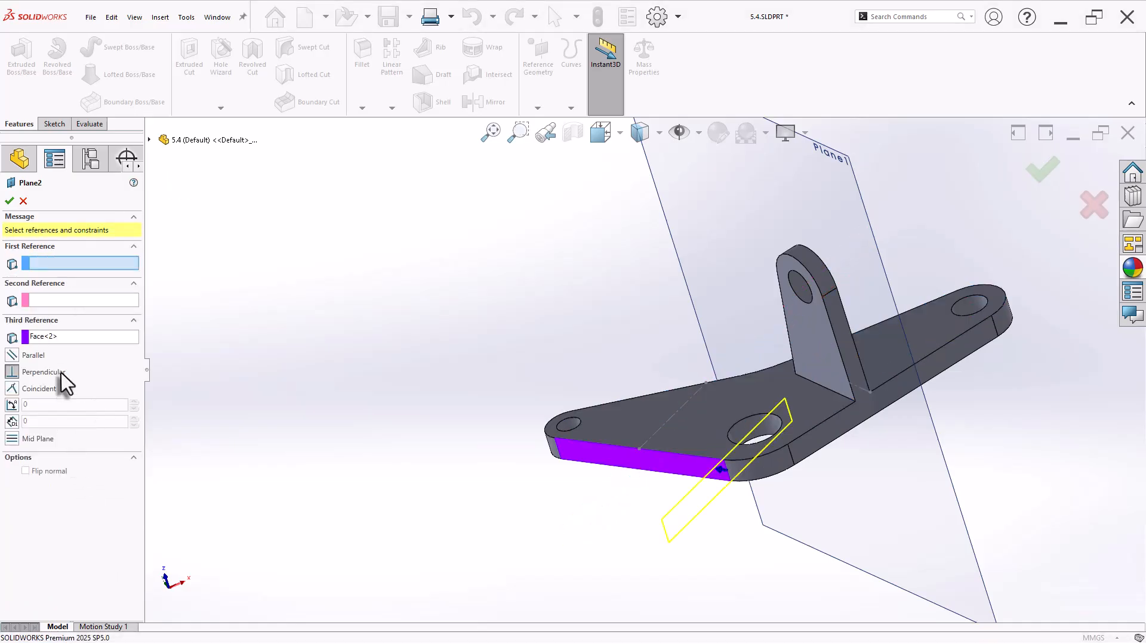
pyautogui.rightClick(60, 336)
pyautogui.click(90, 346)
# Redefine Plane2 as perpendicular to the base plate's top face and coincident with the second centerline of Sketch4
pyautogui.moveTo(237, 431); pyautogui.dragTo(257, 468, button='middle')
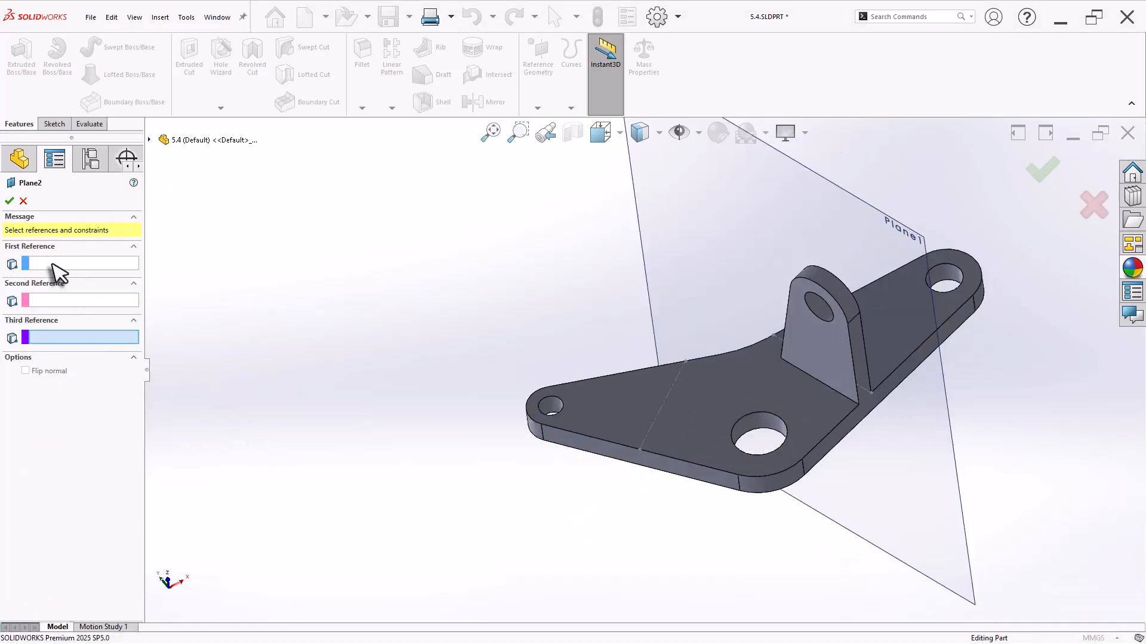
pyautogui.click(72, 265)
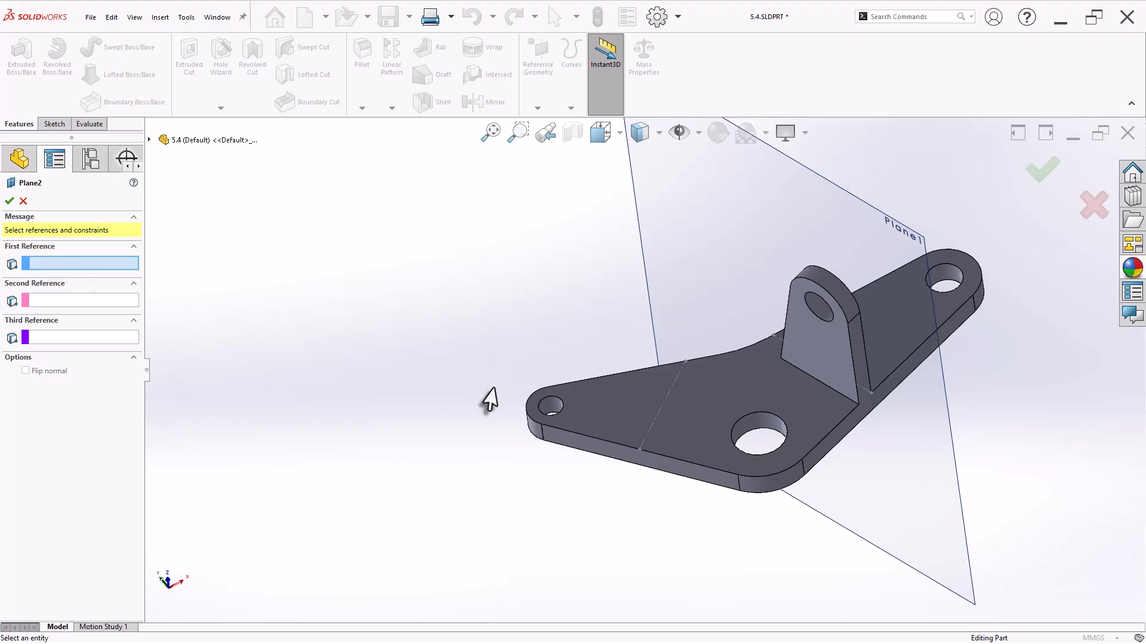
pyautogui.click(613, 423)
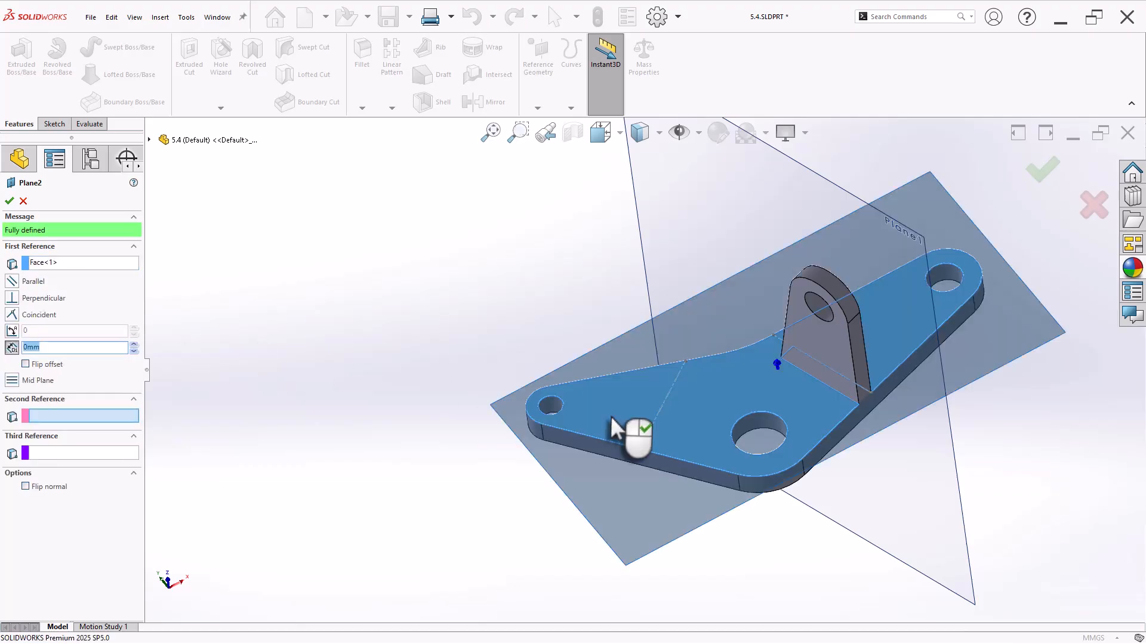
pyautogui.click(12, 298)
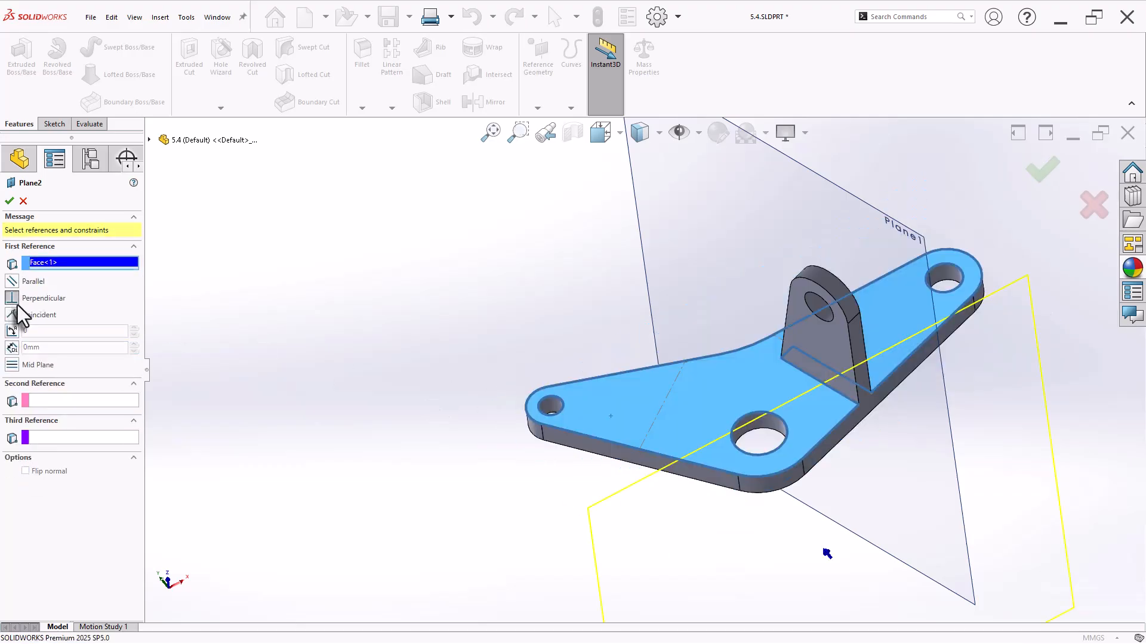
pyautogui.click(60, 401)
pyautogui.click(656, 420)
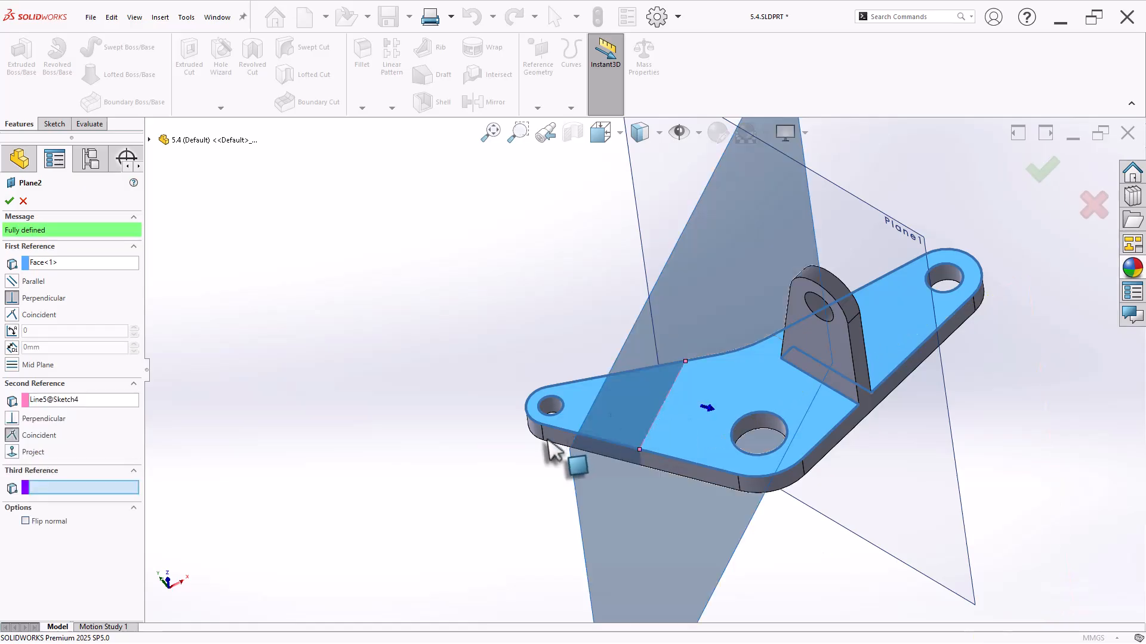
pyautogui.moveTo(443, 451); pyautogui.dragTo(385, 352, button='middle')
pyautogui.click(9, 201)
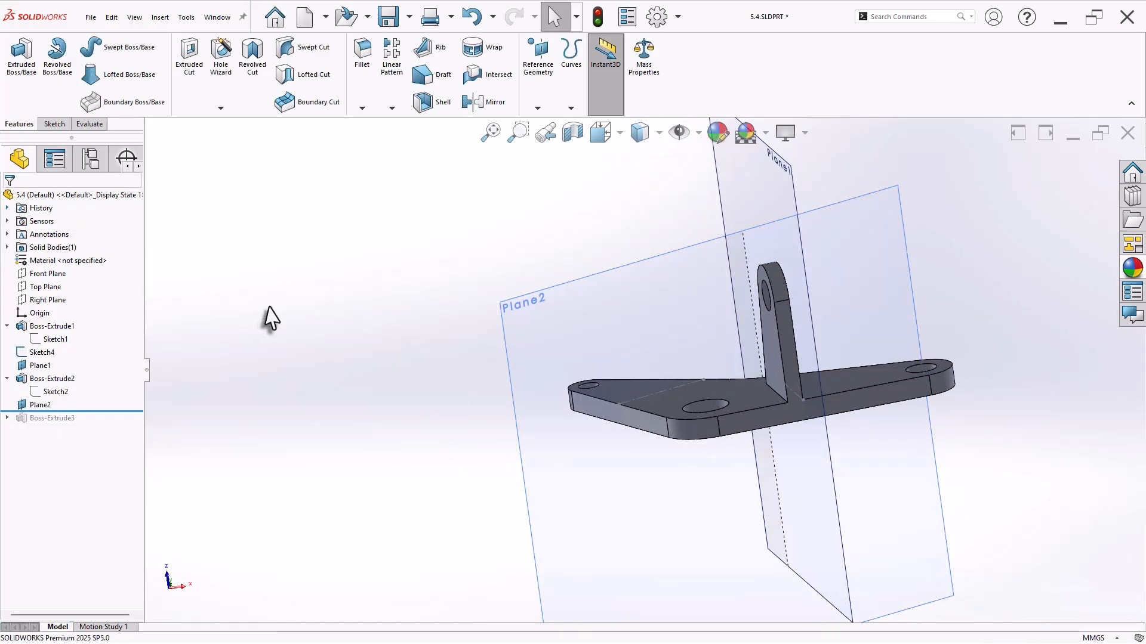
# Roll the feature history forward past Boss-Extrude3 and open its sketch, Sketch3, for editing
pyautogui.moveTo(102, 424); pyautogui.dragTo(102, 425)
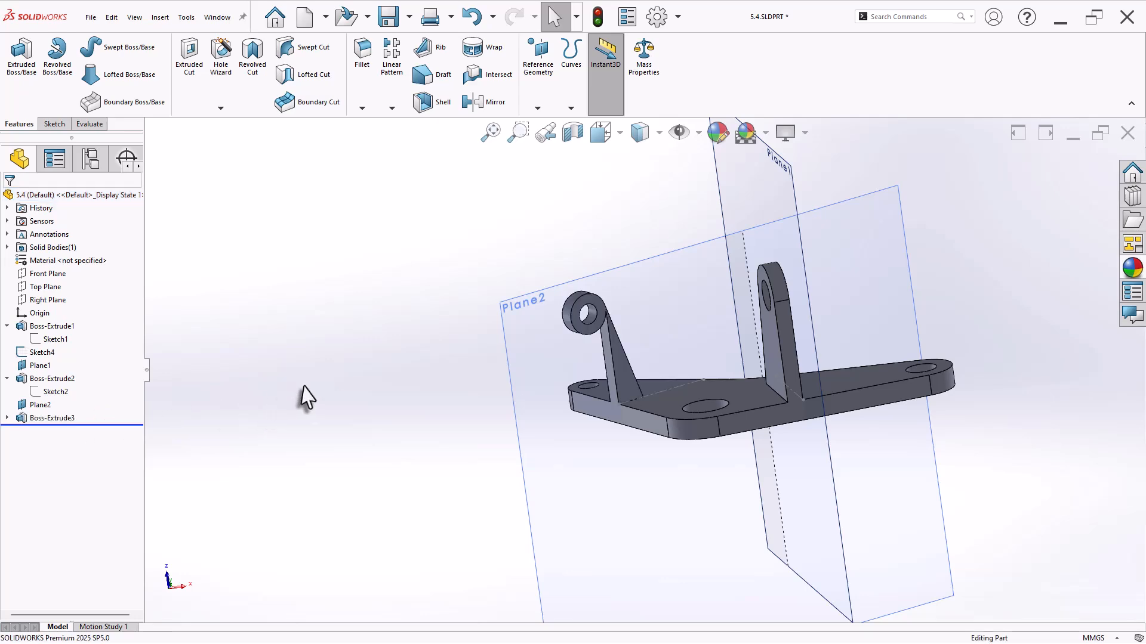
pyautogui.moveTo(302, 396)
pyautogui.mouseDown(button='middle')
pyautogui.moveTo(410, 435)
pyautogui.moveTo(283, 387)
pyautogui.mouseUp(button='middle')
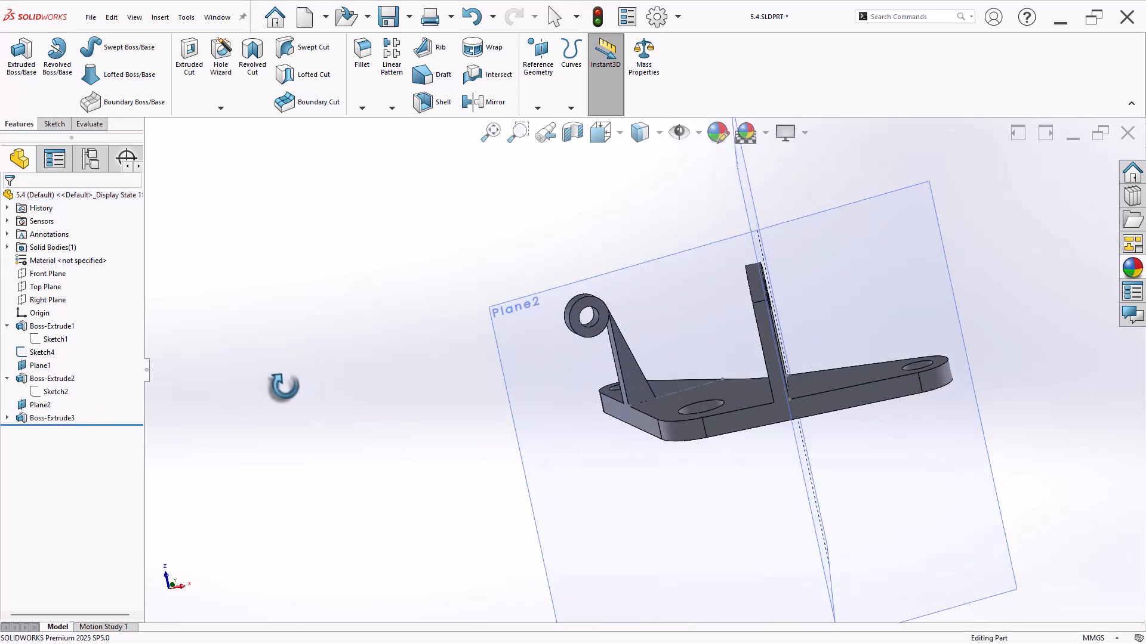
pyautogui.click(7, 418)
pyautogui.click(59, 432)
pyautogui.click(72, 402)
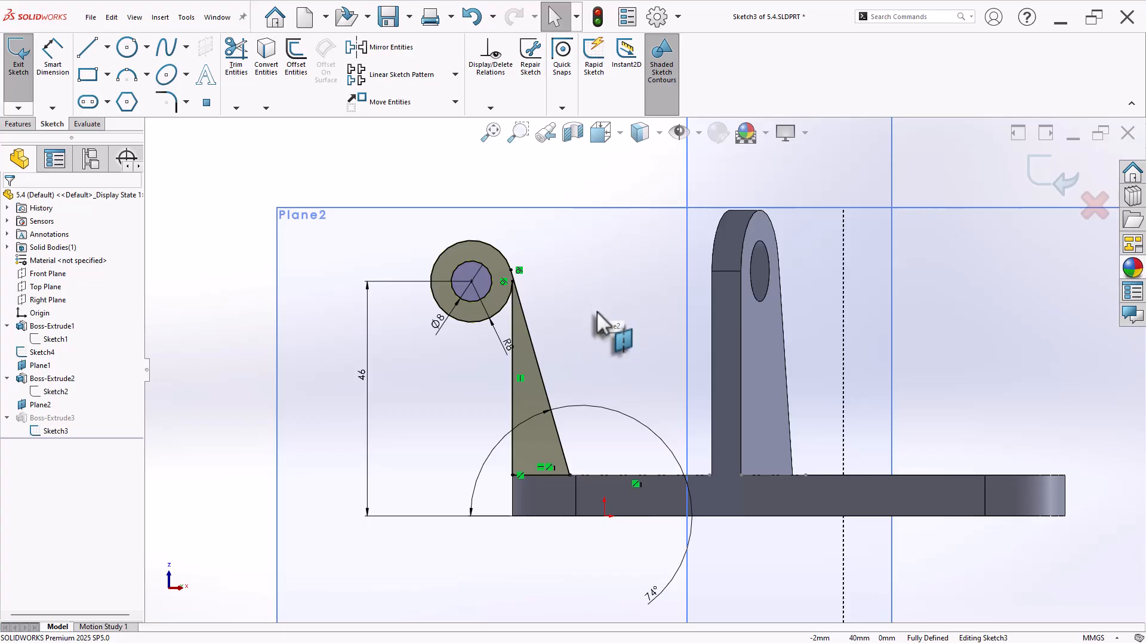
# Delete the hole circle and all remaining profile geometry and dimensions from the second lug's sketch
pyautogui.scroll(2, 599, 320)
pyautogui.click(623, 425)
pyautogui.press('Delete')
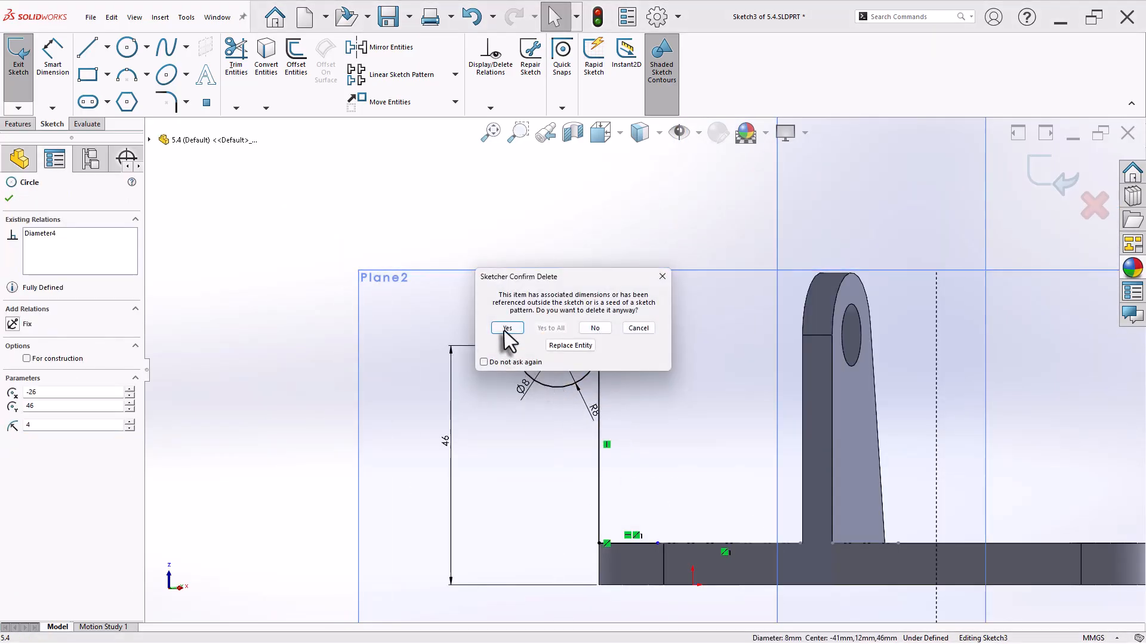
pyautogui.click(506, 329)
pyautogui.moveTo(249, 198)
pyautogui.mouseDown()
pyautogui.moveTo(757, 623)
pyautogui.moveTo(743, 612)
pyautogui.mouseUp()
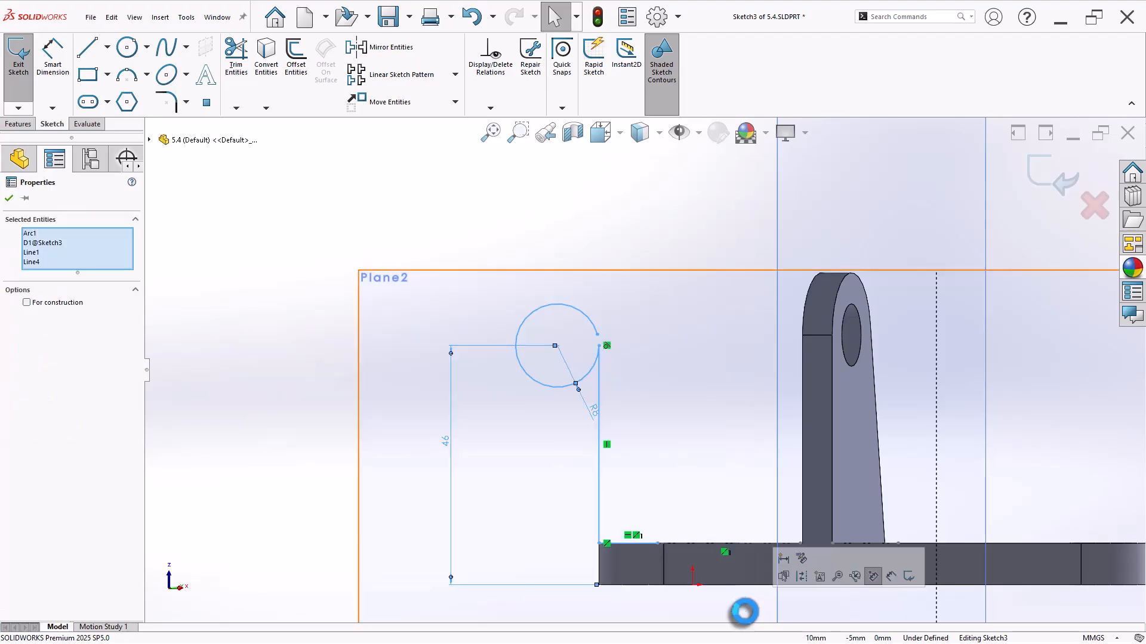
pyautogui.press('Delete')
# Sketch a closed lug profile from the plate's top left corner: vertical side, tangent arc, slanted side and a base about 28 mm long
pyautogui.click(90, 54)
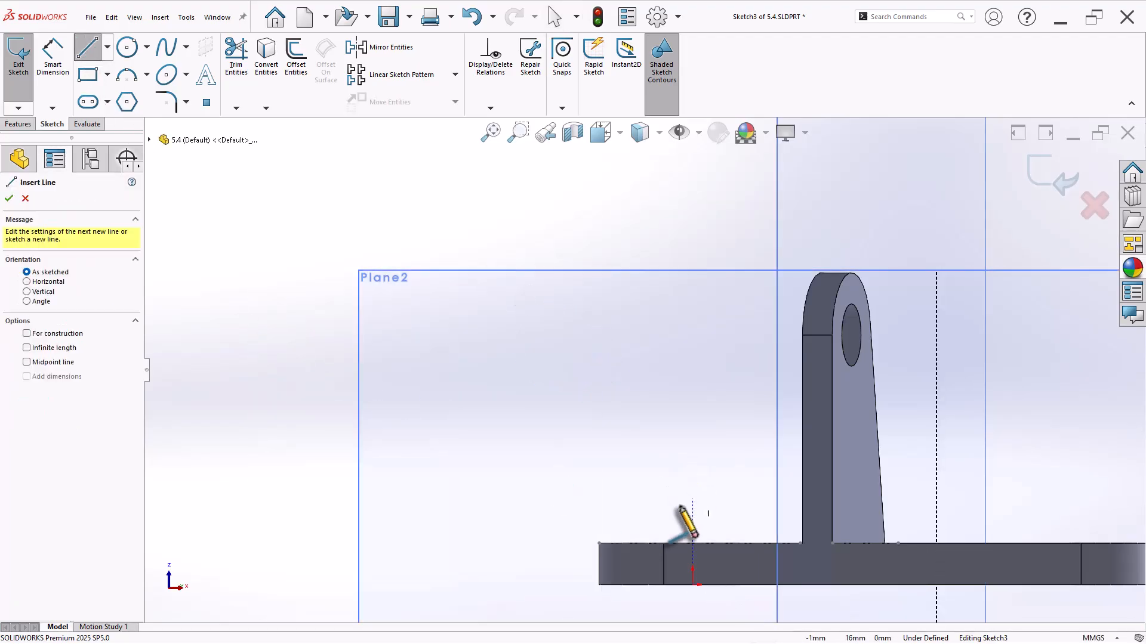
pyautogui.click(598, 543)
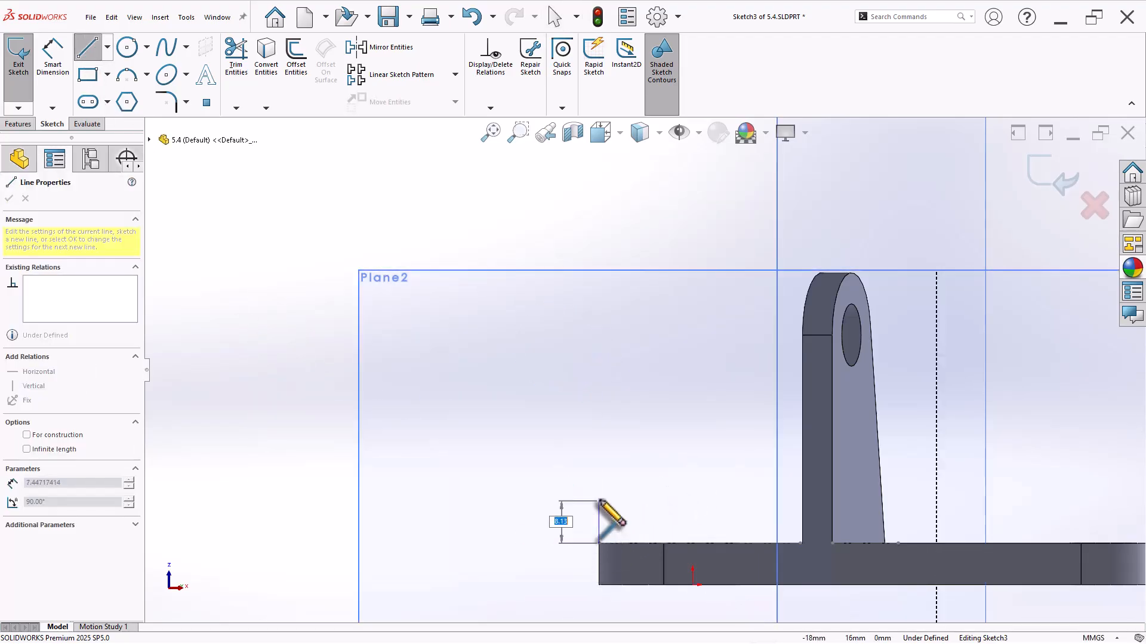
pyautogui.click(598, 399)
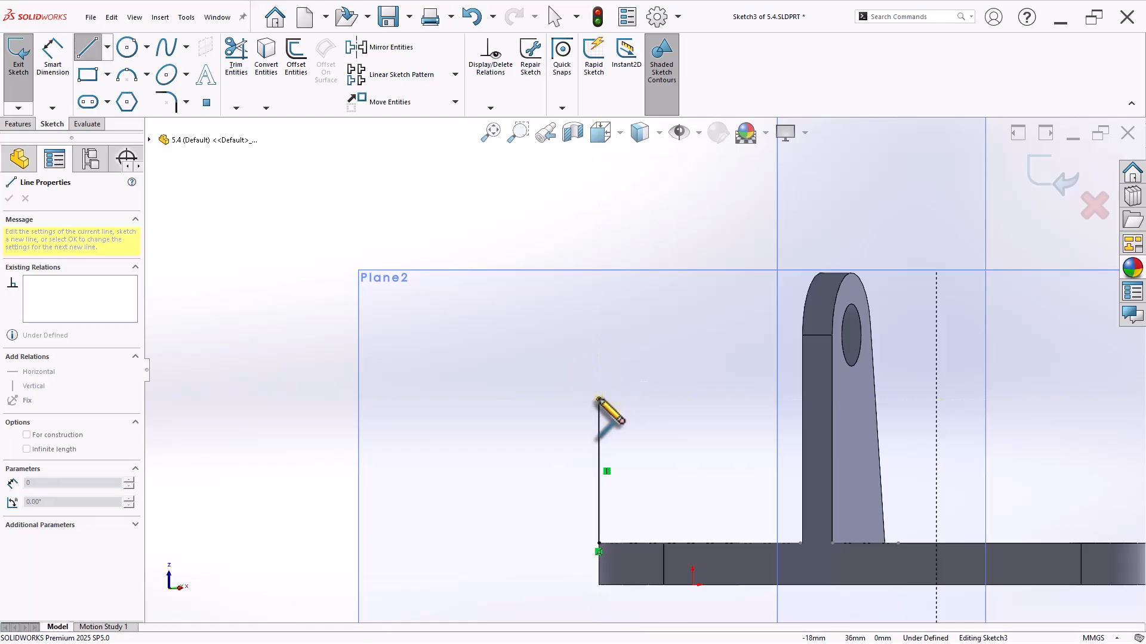
pyautogui.click(747, 543)
pyautogui.click(598, 543)
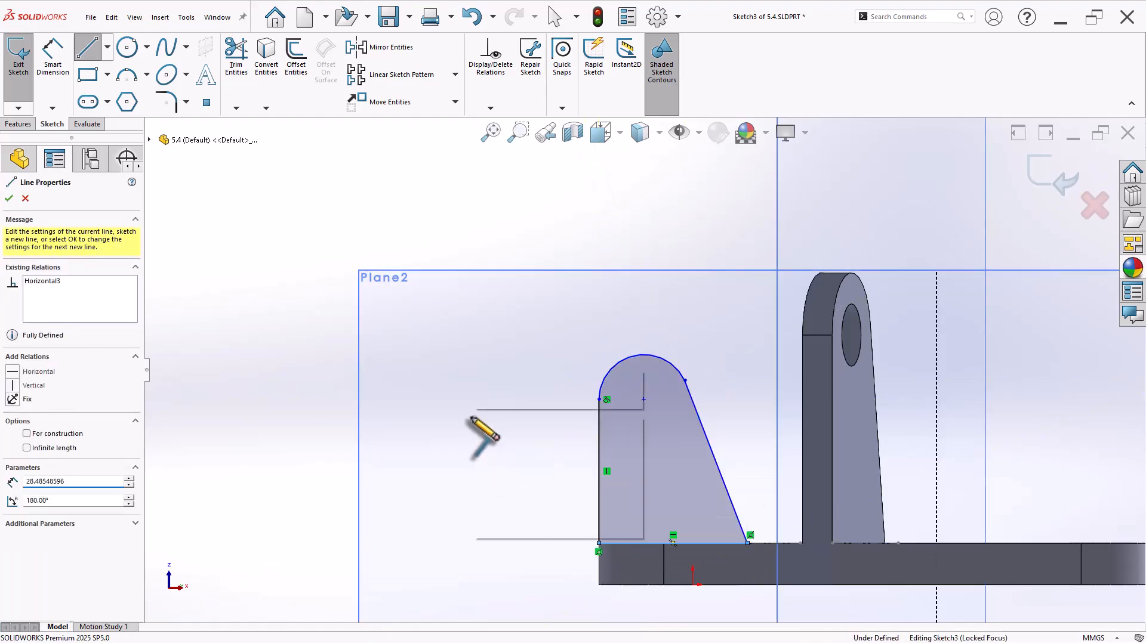
pyautogui.rightClick(472, 414)
pyautogui.click(491, 426)
# Dimension the new lug arc's center to 46 mm above the base plate's bottom edge
pyautogui.moveTo(298, 477); pyautogui.dragTo(312, 408, button='right')
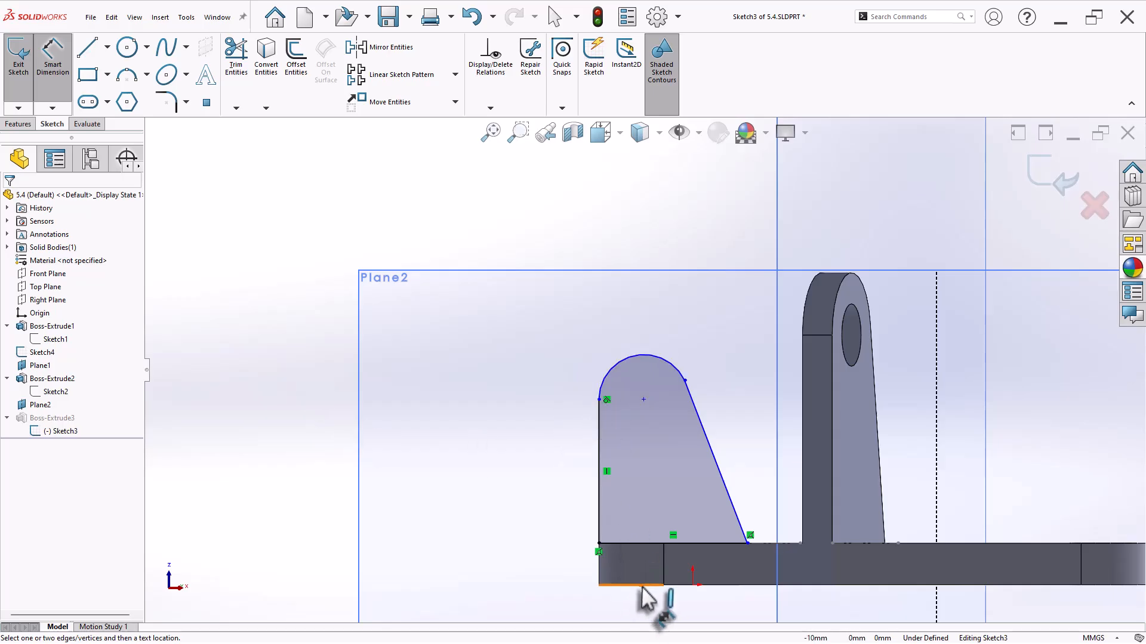
pyautogui.click(643, 400)
pyautogui.click(536, 452)
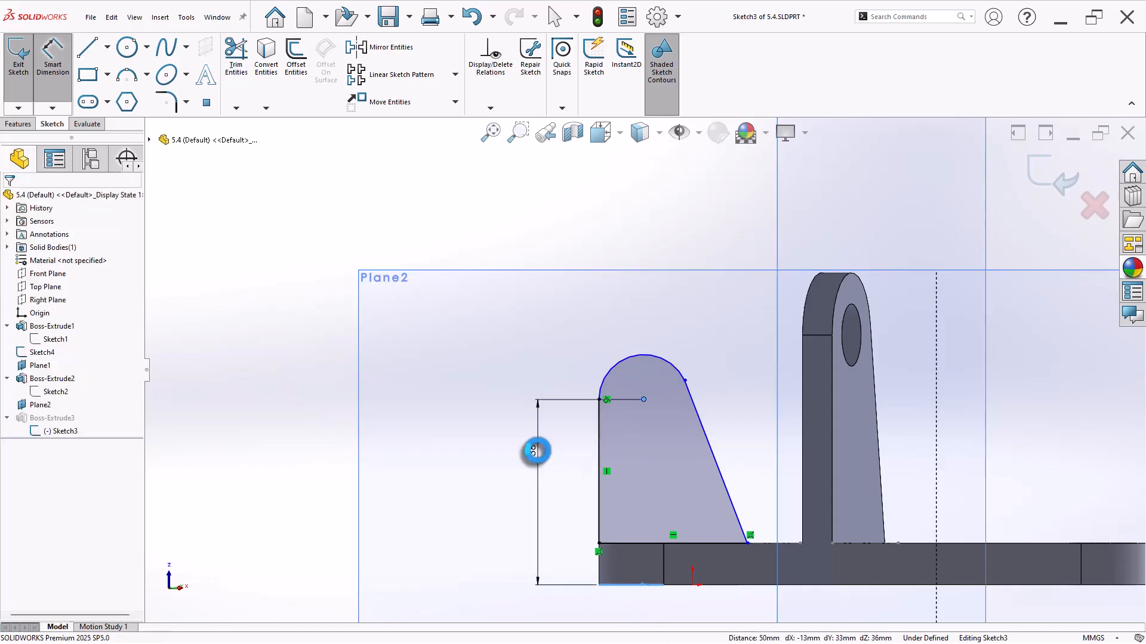
pyautogui.write('46')
pyautogui.press('Return')
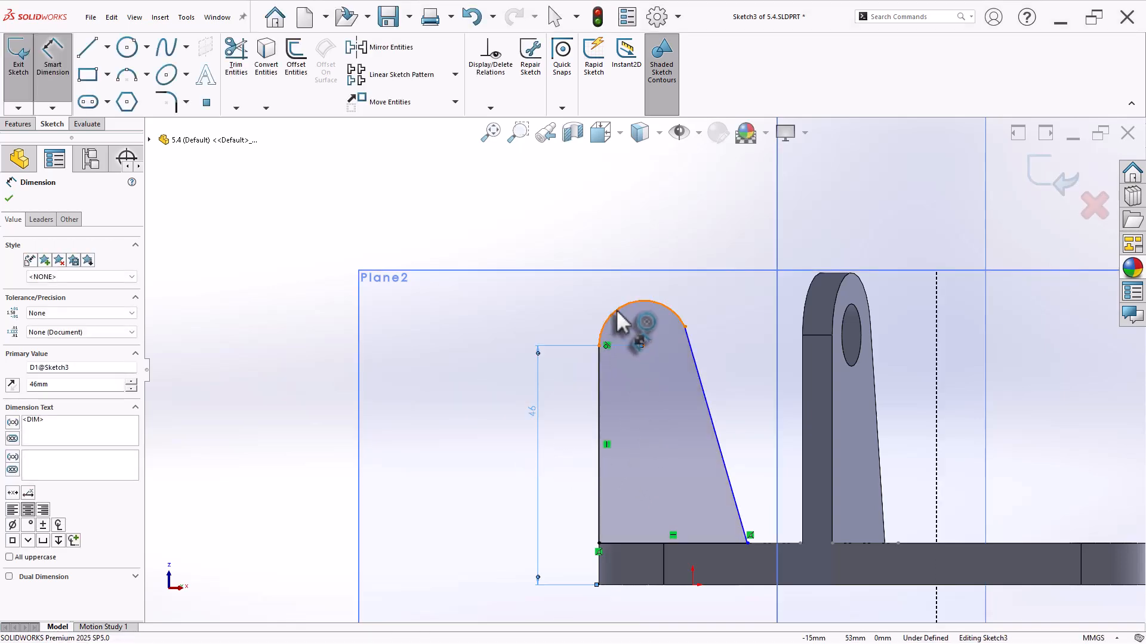
# Set the second lug's arc radius to 8 mm and make the slanted side tangent to the arc
pyautogui.click(618, 322)
pyautogui.click(573, 252)
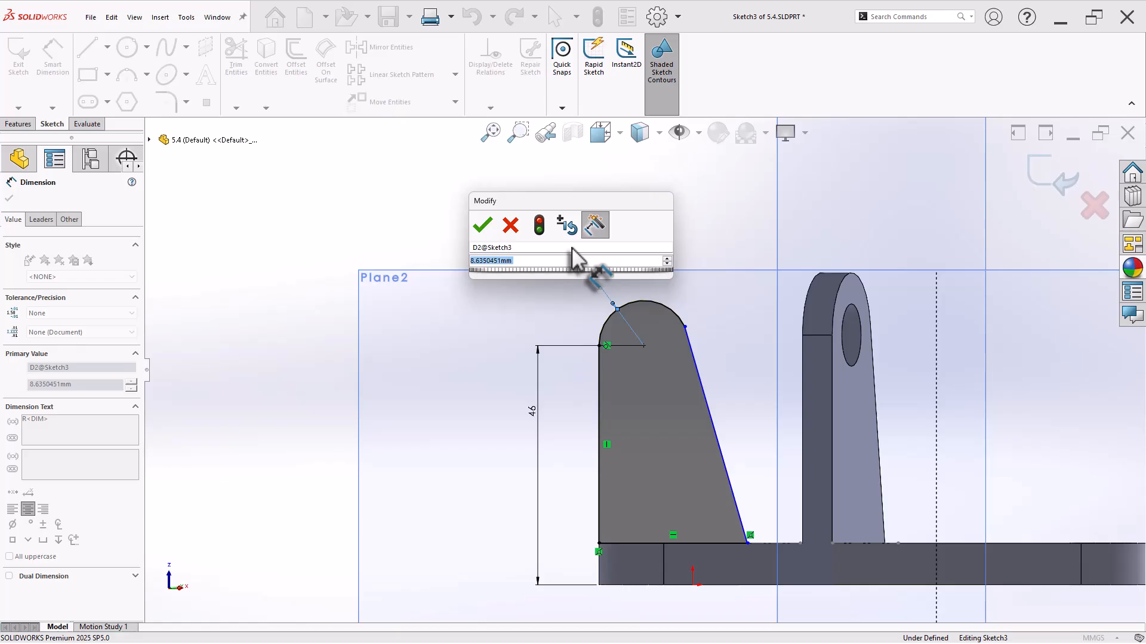
pyautogui.write('8')
pyautogui.press('Return')
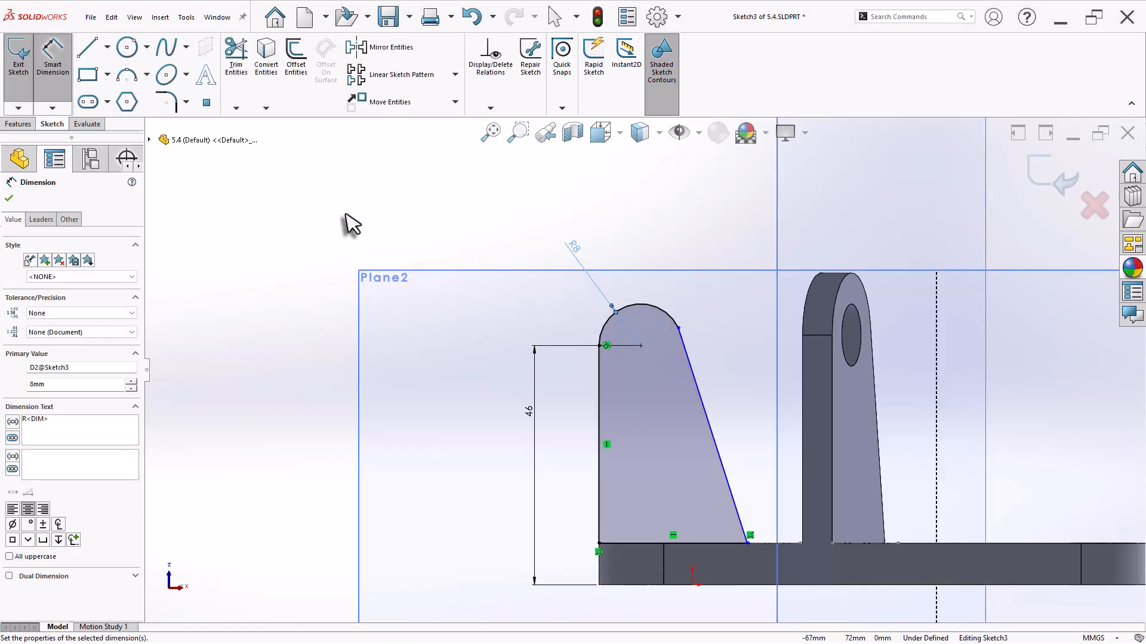
pyautogui.rightClick(353, 223)
pyautogui.click(367, 224)
pyautogui.click(679, 328)
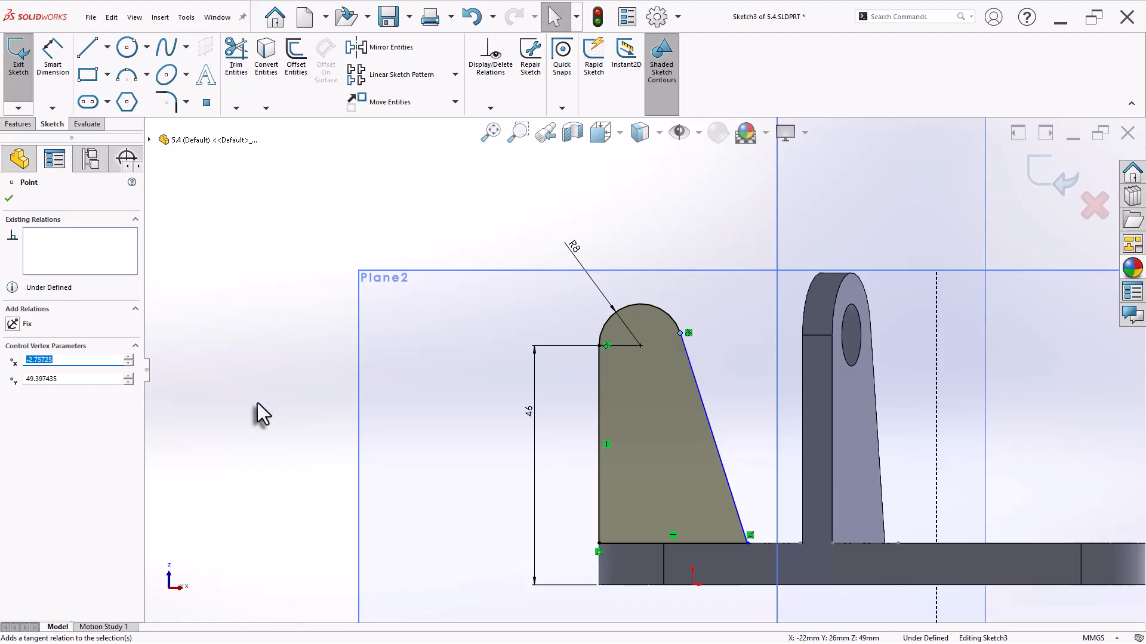
# Add an 8 mm diameter hole circle centered on the second lug's arc center
pyautogui.press('s')
pyautogui.click(320, 455)
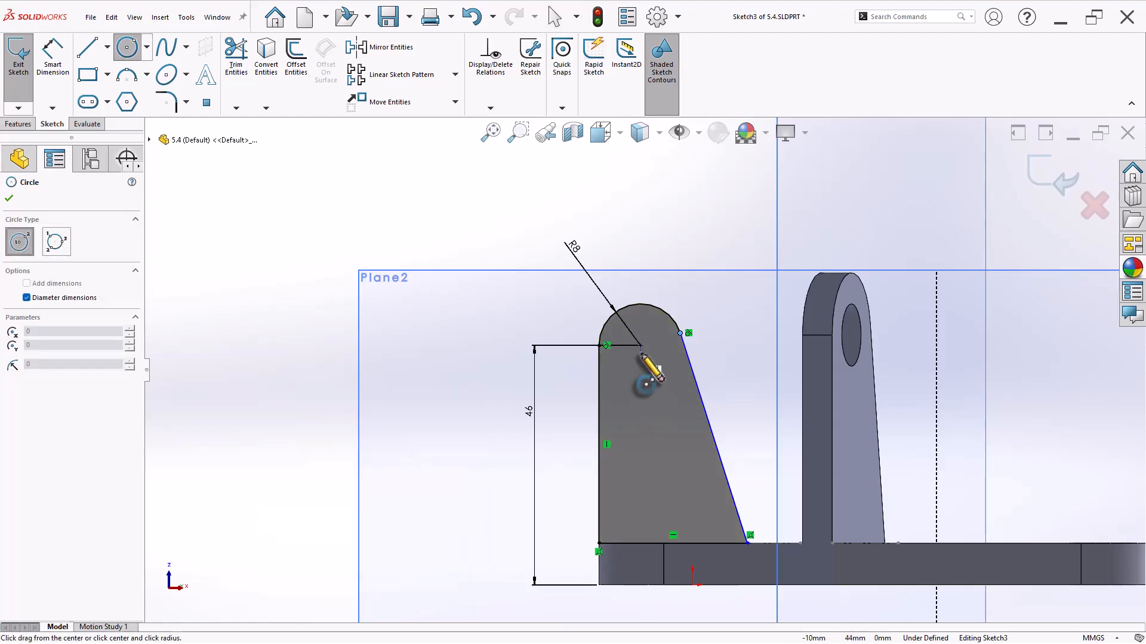
pyautogui.click(641, 345)
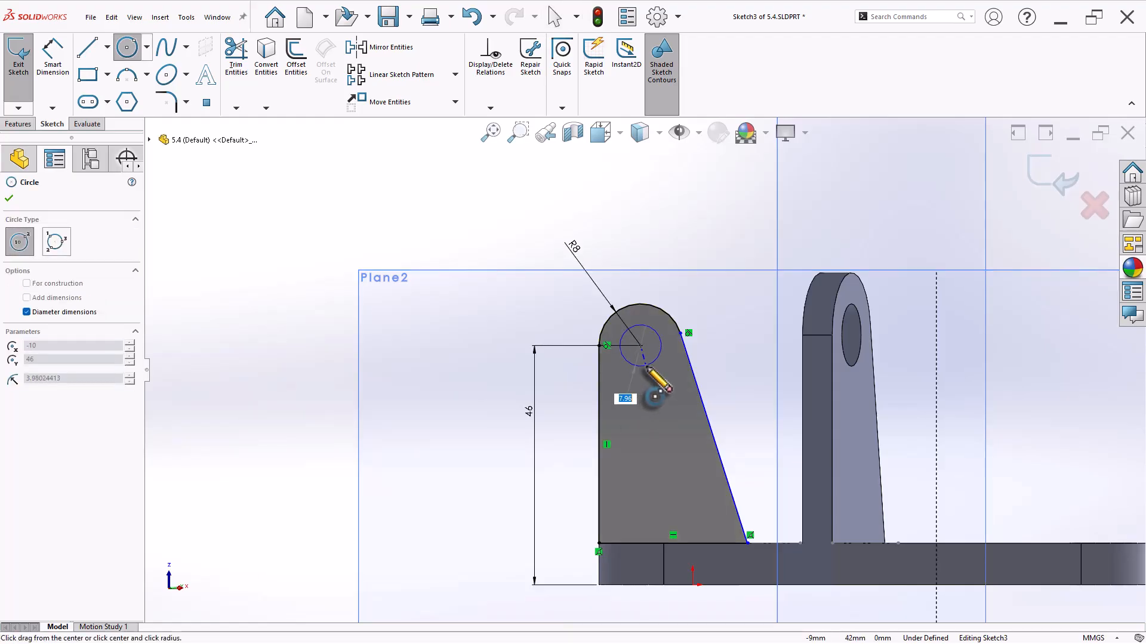
pyautogui.write('8')
pyautogui.press('Return')
pyautogui.press('Escape')
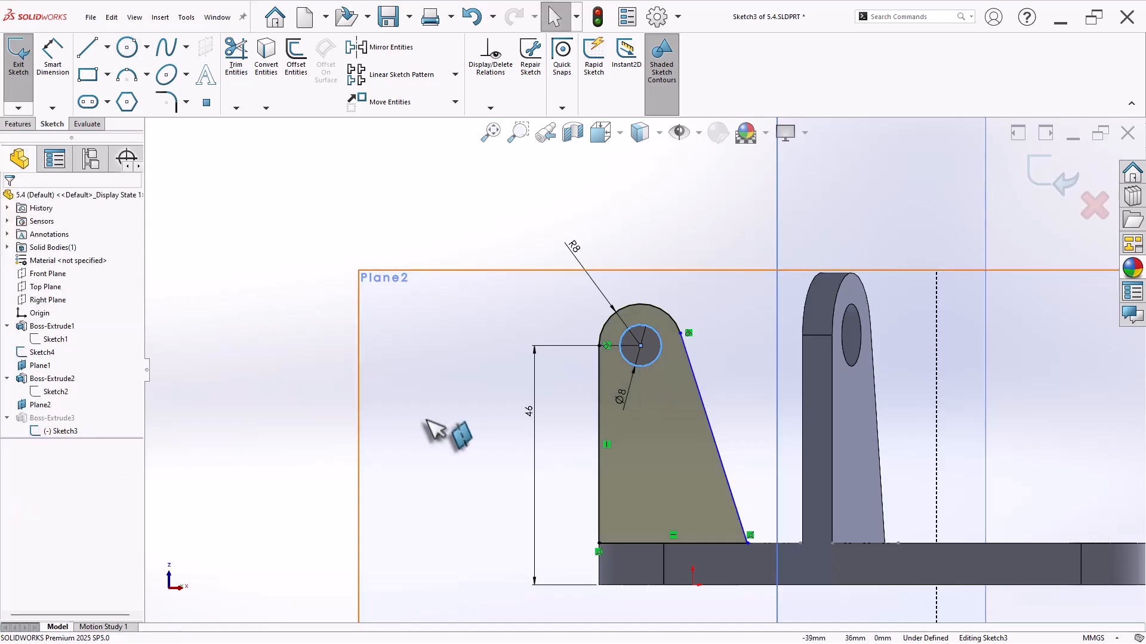
# Dimension the angle between the lug's base and slanted side to 74 degrees and close the sketch
pyautogui.press('d')
pyautogui.click(682, 545)
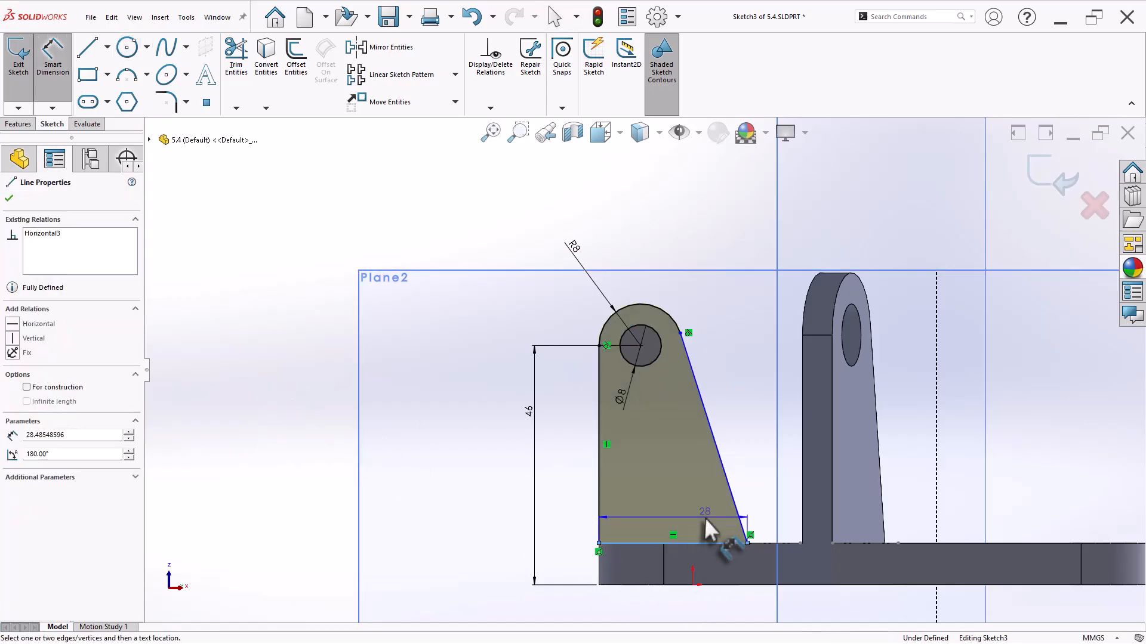
pyautogui.click(738, 511)
pyautogui.click(686, 504)
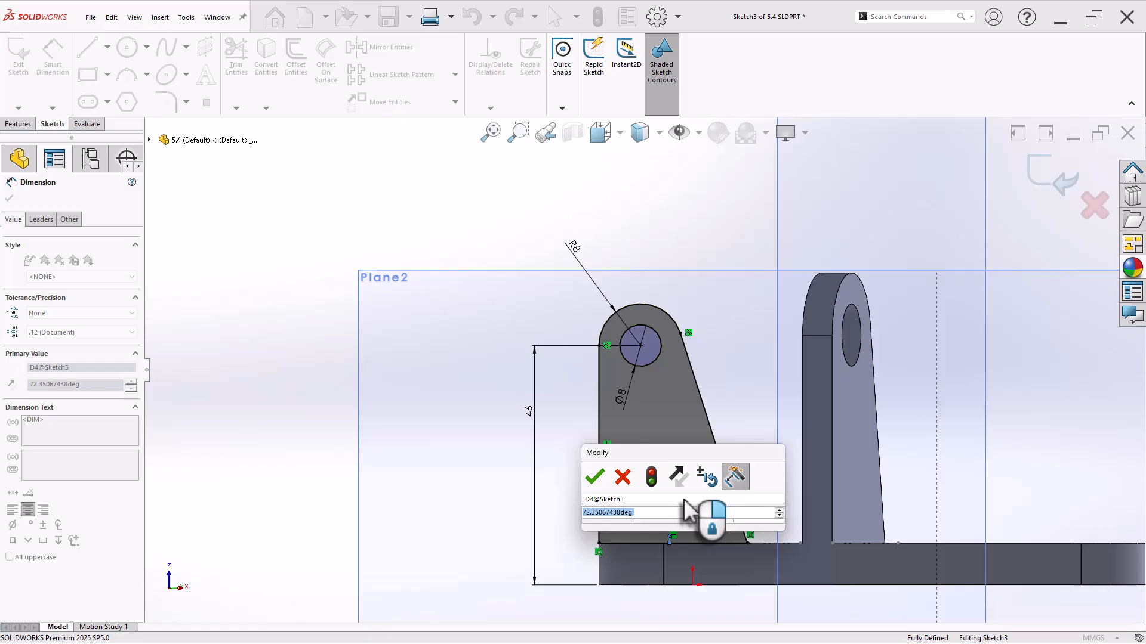
pyautogui.write('74')
pyautogui.press('Return')
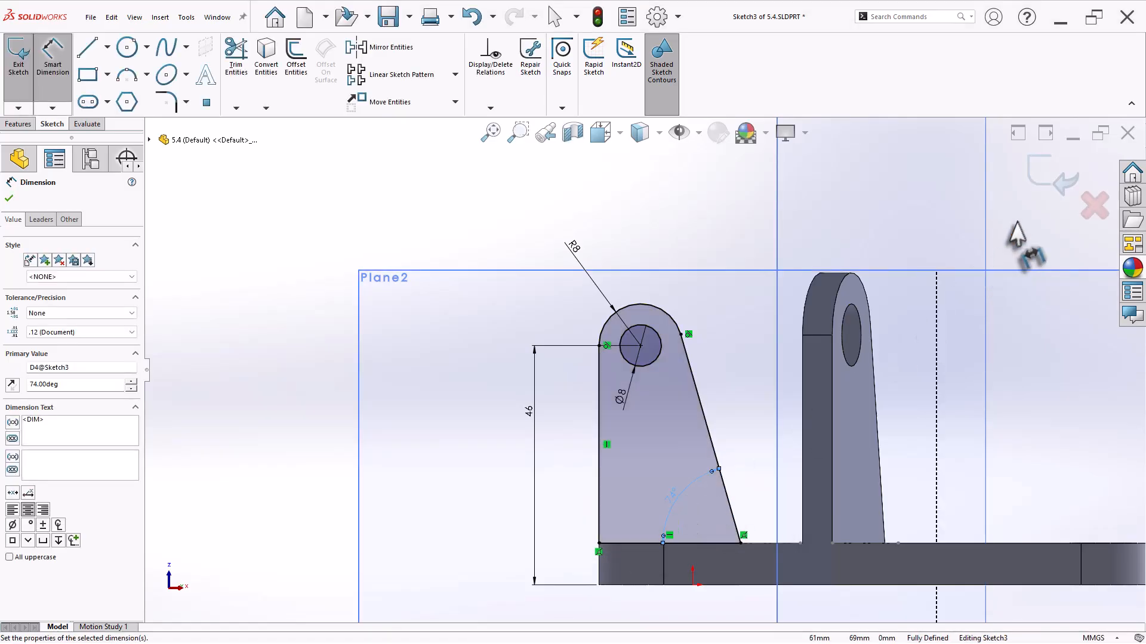
pyautogui.click(1053, 175)
# Hide Plane1, Plane2 and the centerline sketch Sketch4, and show the bracket in isometric view
pyautogui.scroll(3, 479, 292)
pyautogui.moveTo(623, 350)
pyautogui.mouseDown(button='middle')
pyautogui.moveTo(673, 353)
pyautogui.moveTo(780, 459)
pyautogui.moveTo(758, 472)
pyautogui.mouseUp(button='middle')
pyautogui.moveTo(683, 434); pyautogui.dragTo(608, 370, button='middle')
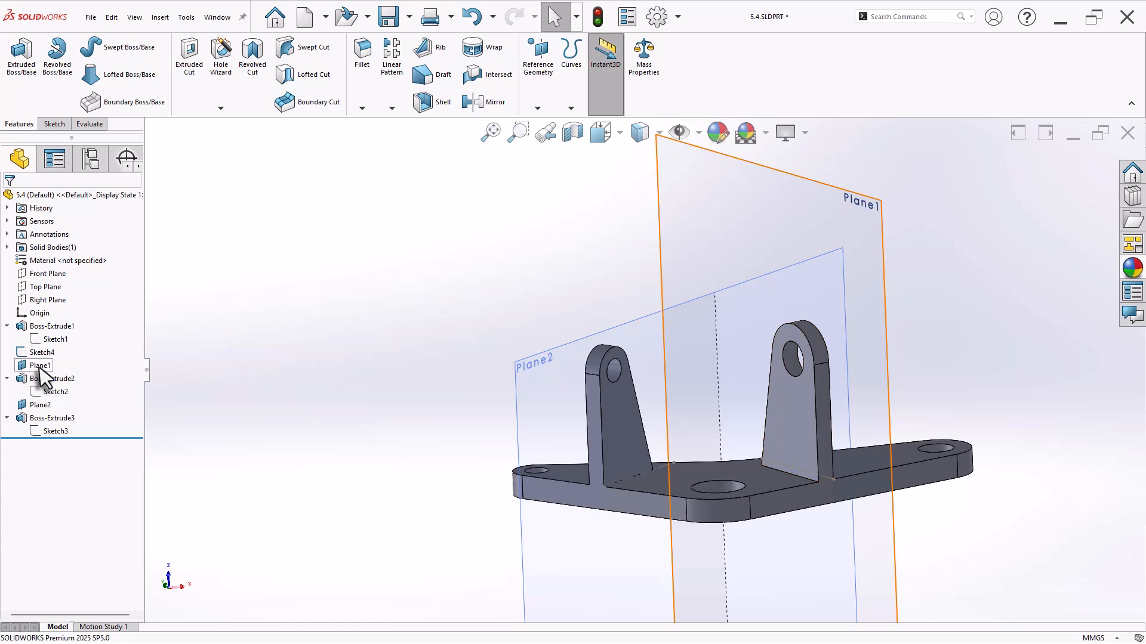
pyautogui.click(40, 367)
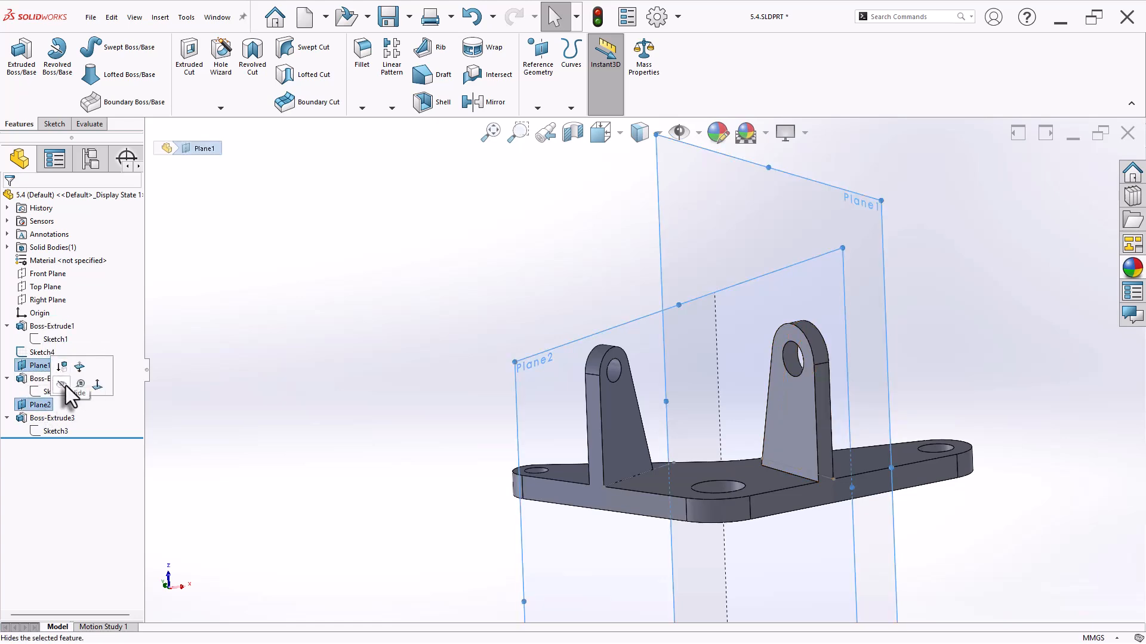
pyautogui.click(66, 386)
pyautogui.hotkey('ctrl', '7')
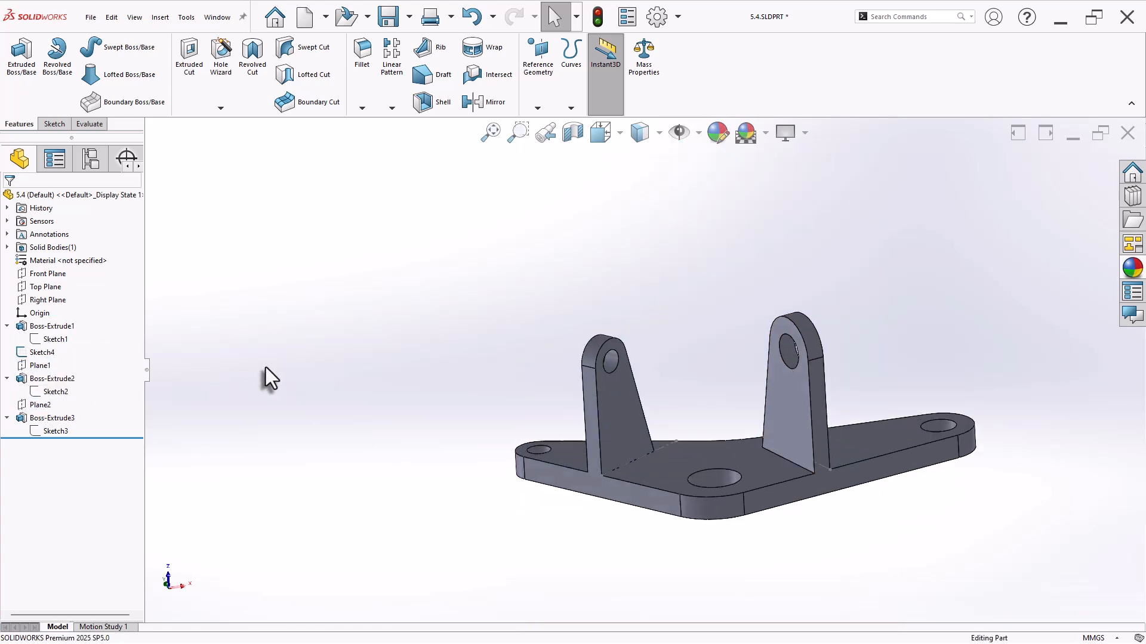
pyautogui.click(35, 353)
pyautogui.click(47, 336)
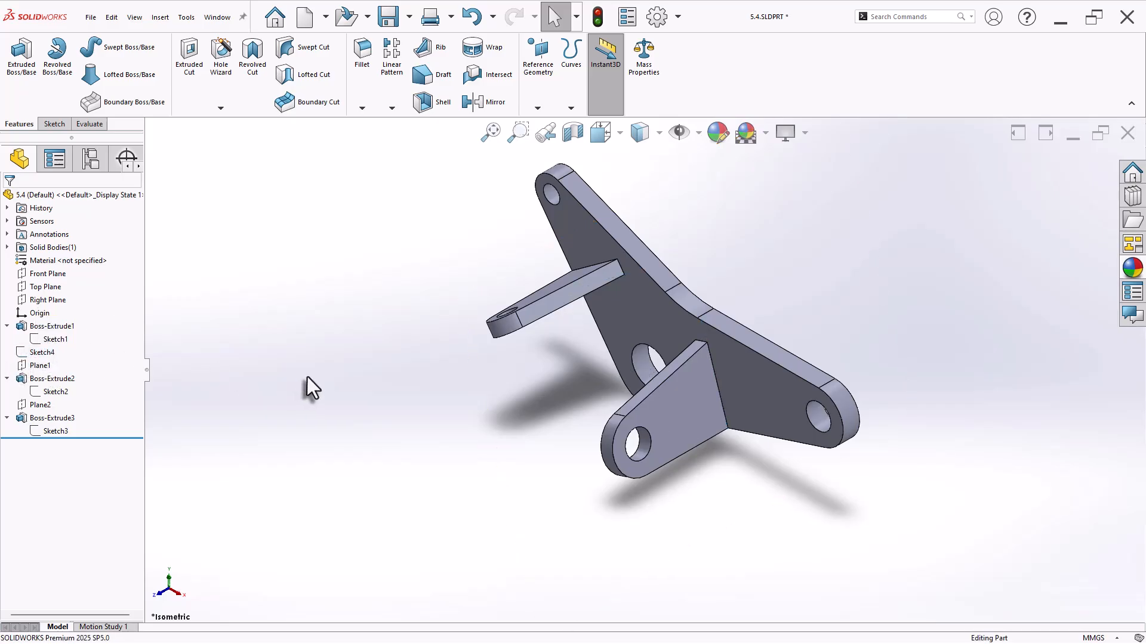
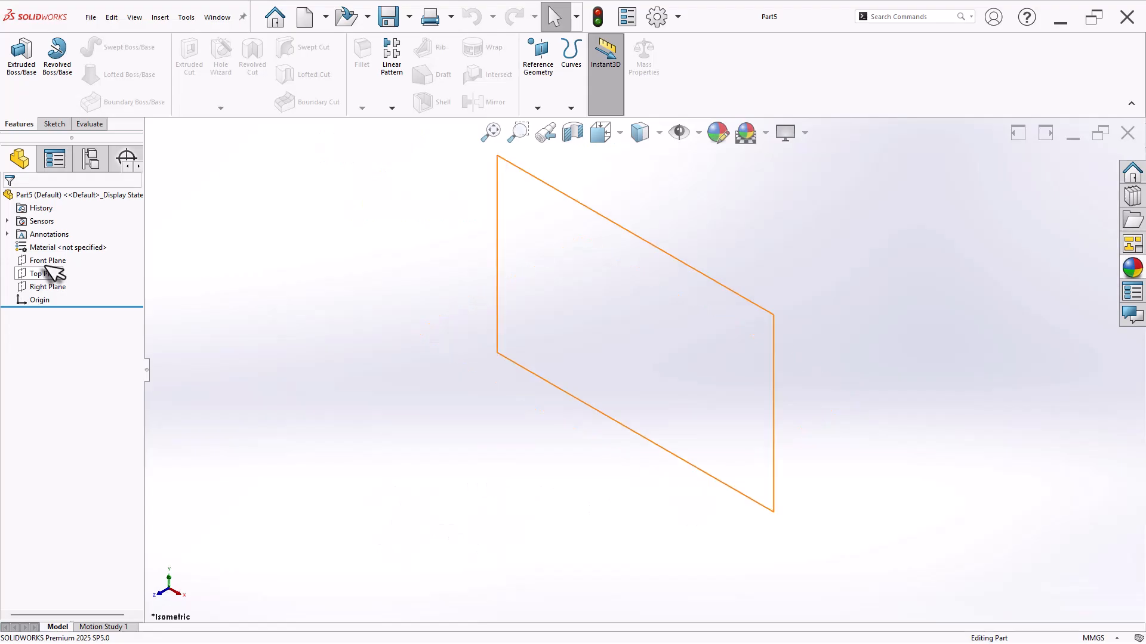
# On the new part's Front Plane, sketch two concentric circles at the origin with diameters of 20 mm and 23 mm
pyautogui.click(45, 262)
pyautogui.click(58, 246)
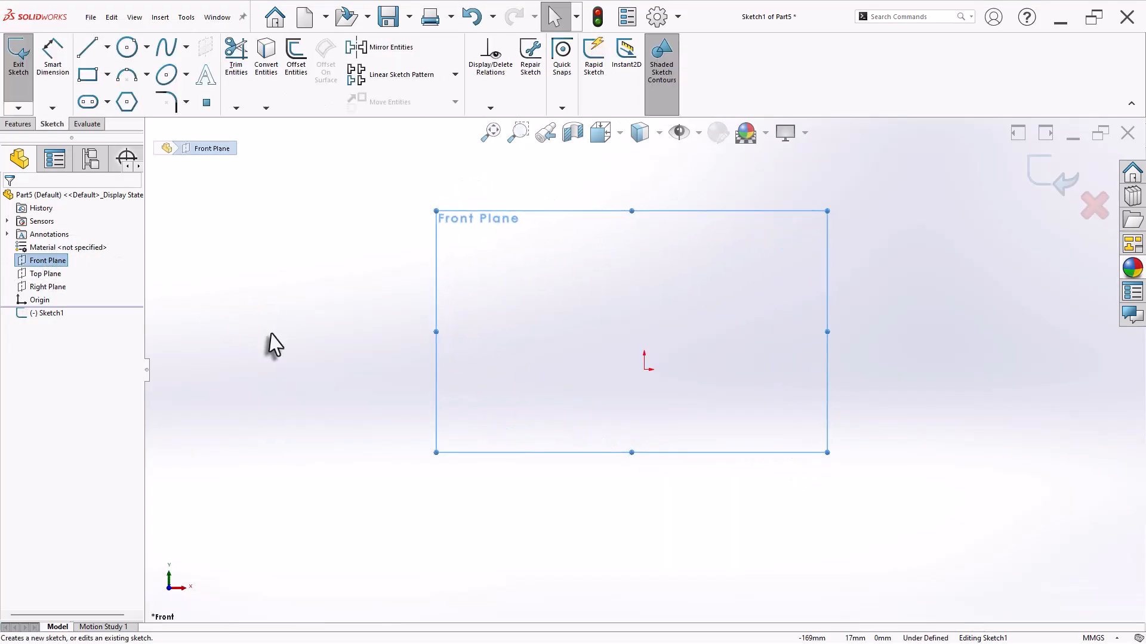
pyautogui.press('s')
pyautogui.click(335, 385)
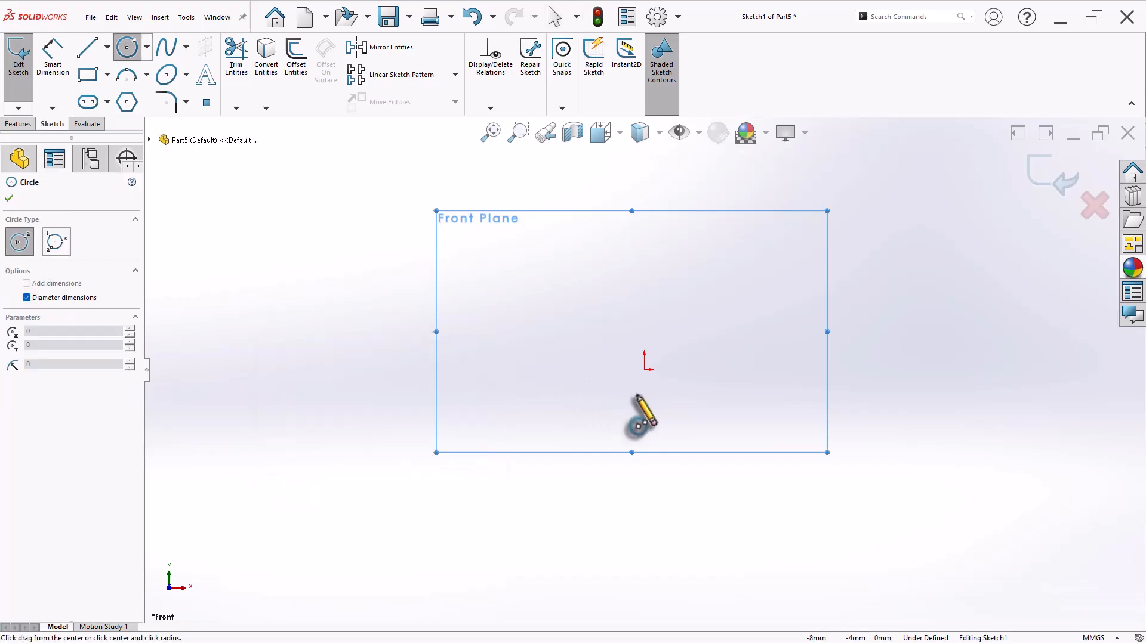
pyautogui.click(643, 369)
pyautogui.write('20')
pyautogui.press('Return')
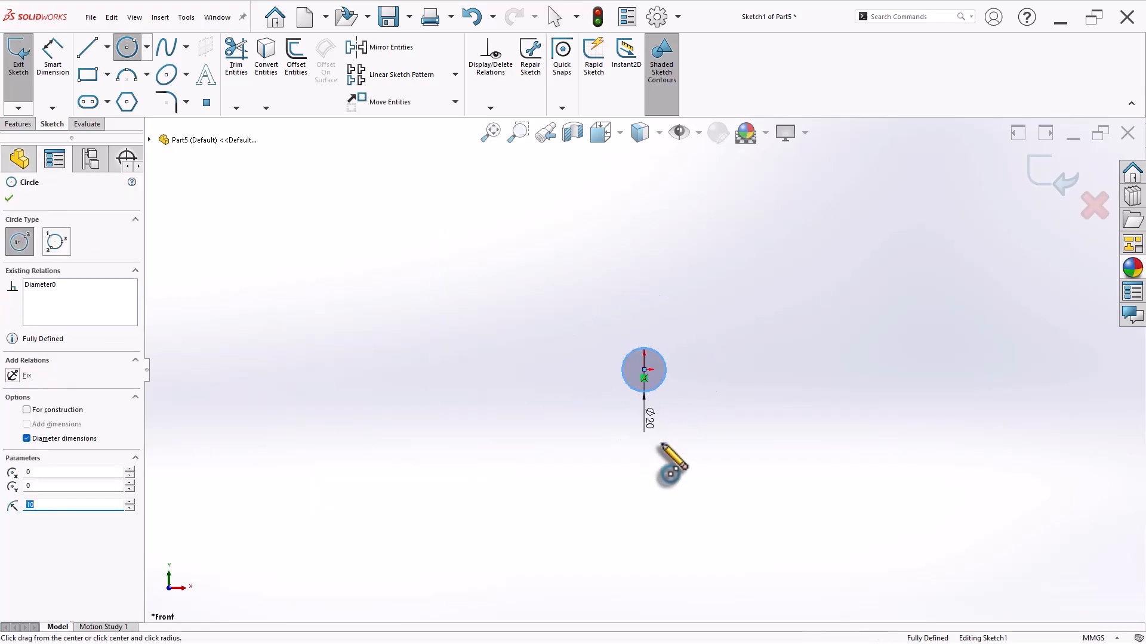
pyautogui.click(643, 370)
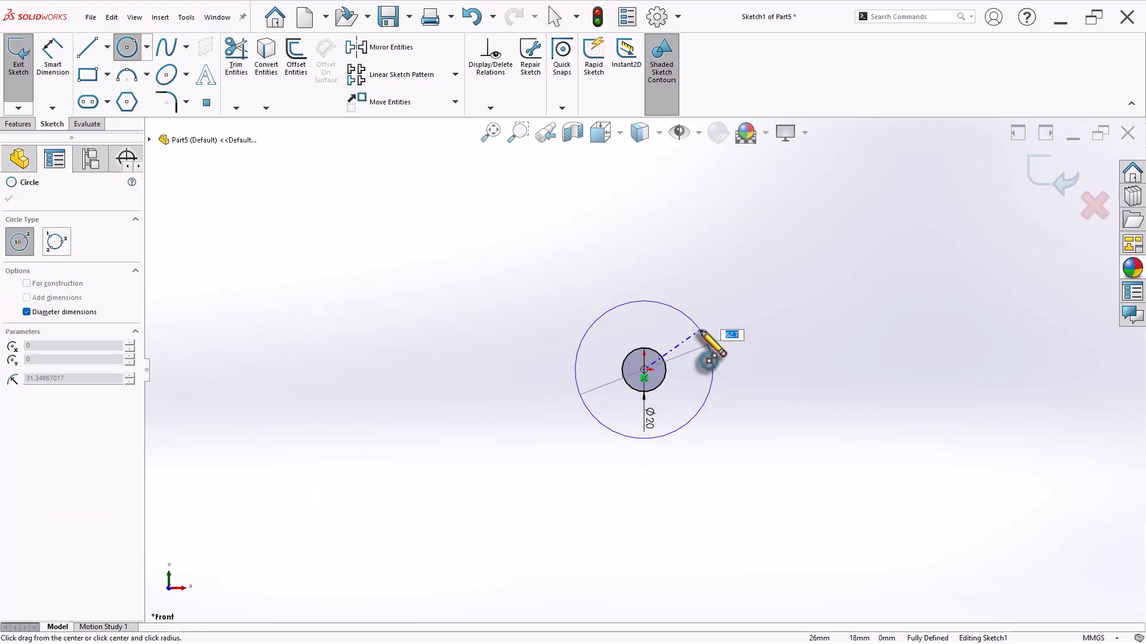
pyautogui.press('Return')
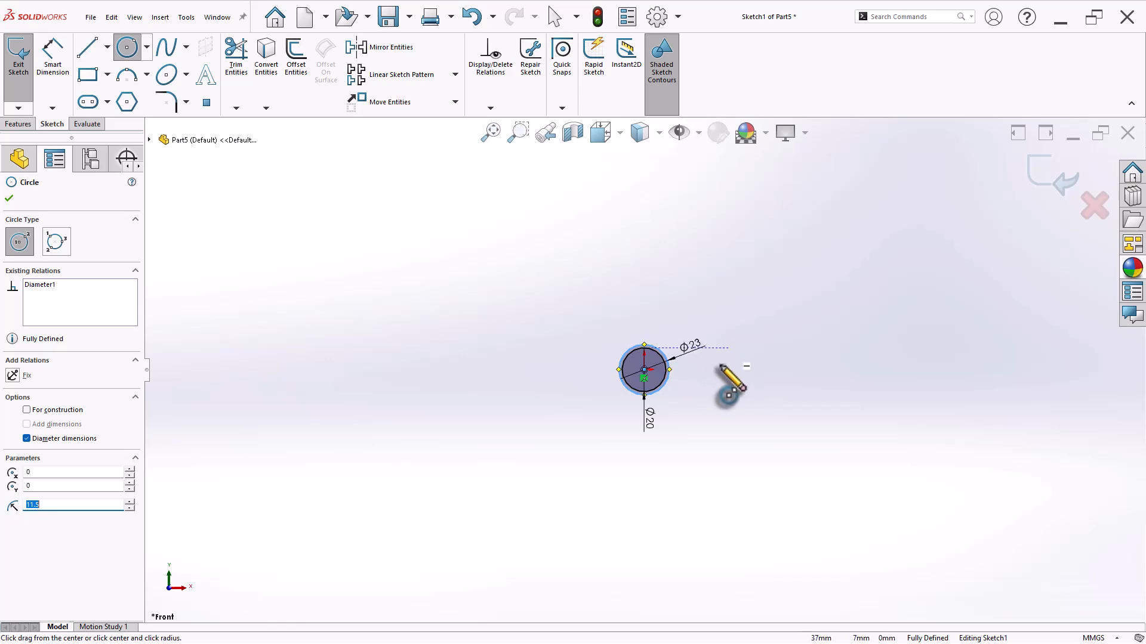
# Extrude the area between the two circles 12 mm with the Mid Plane end condition
pyautogui.scroll(-5, 719, 367)
pyautogui.press('s')
pyautogui.click(514, 415)
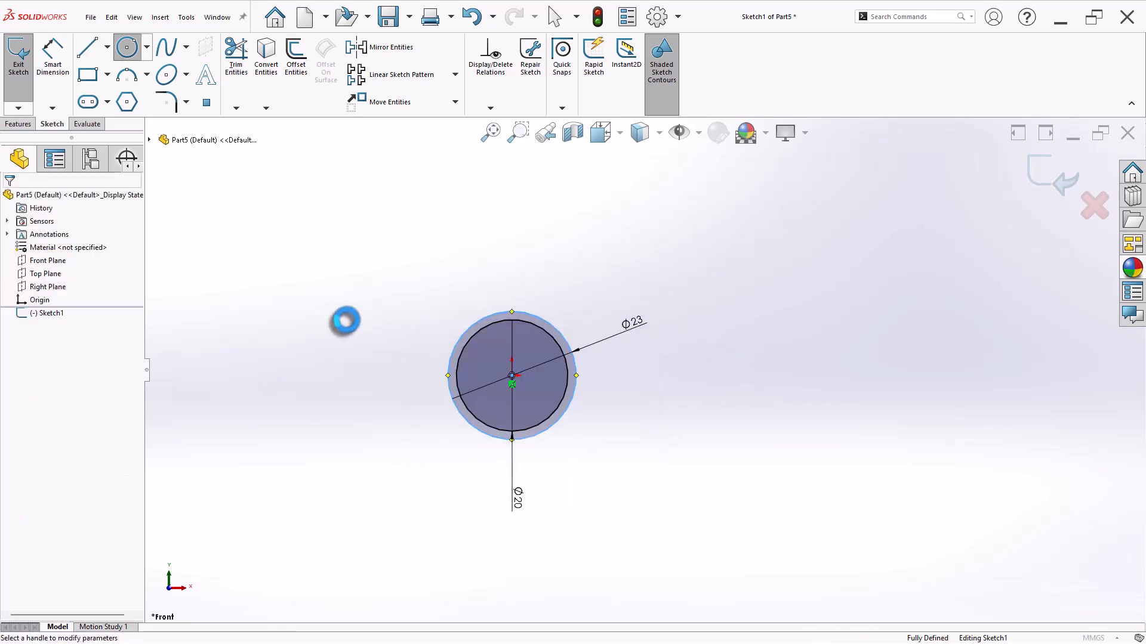
pyautogui.rightClick(332, 306)
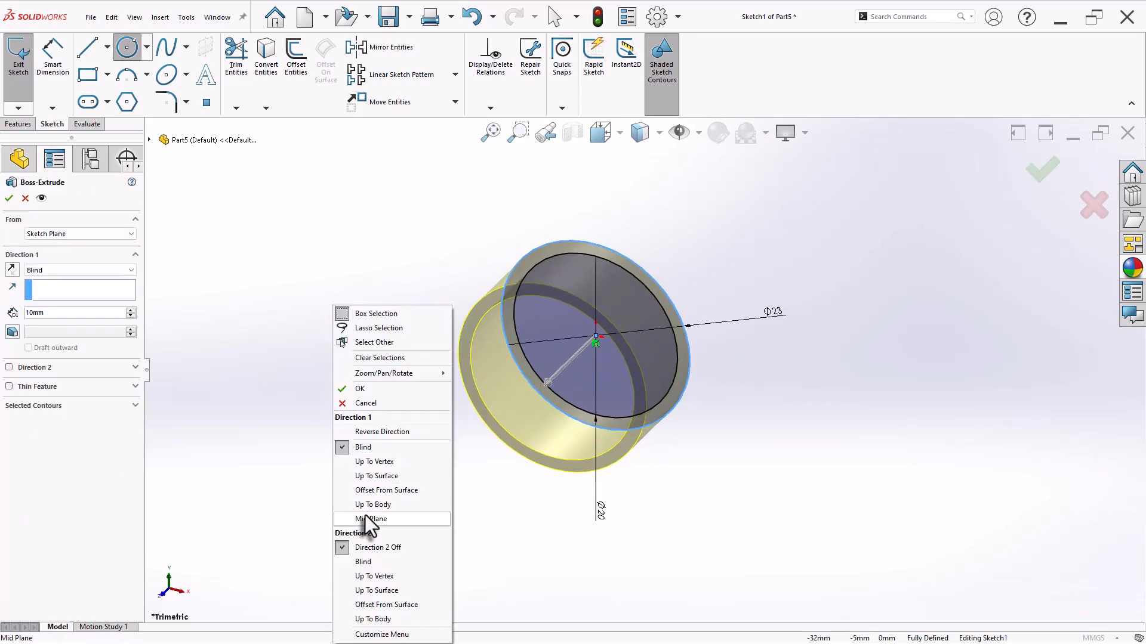
pyautogui.click(364, 514)
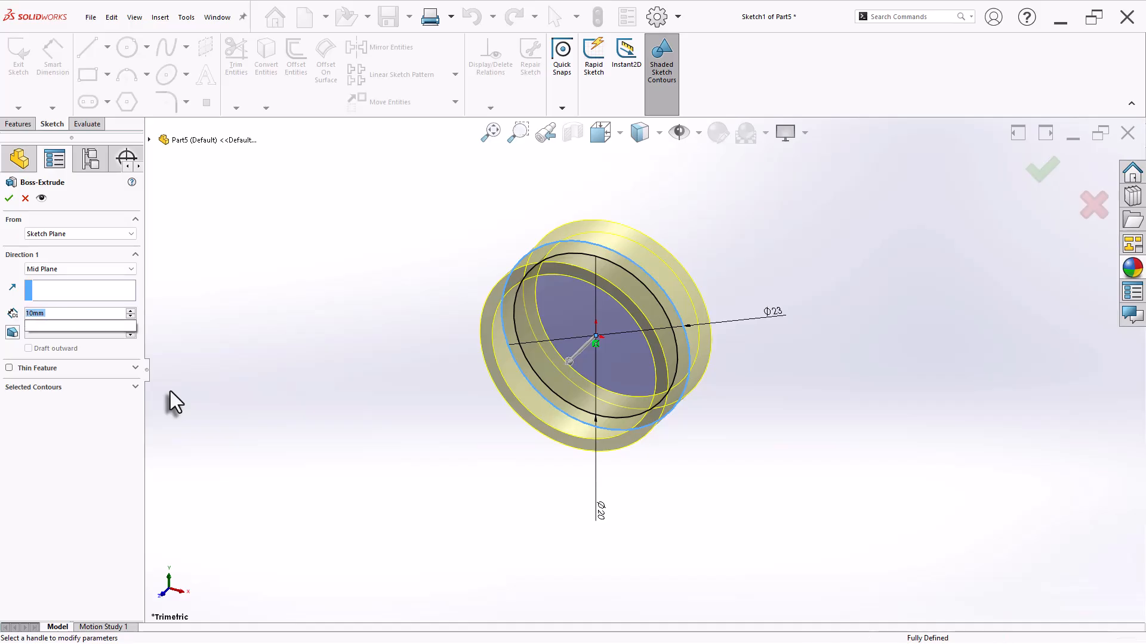
pyautogui.write('12')
pyautogui.press('Return')
pyautogui.press('Return')
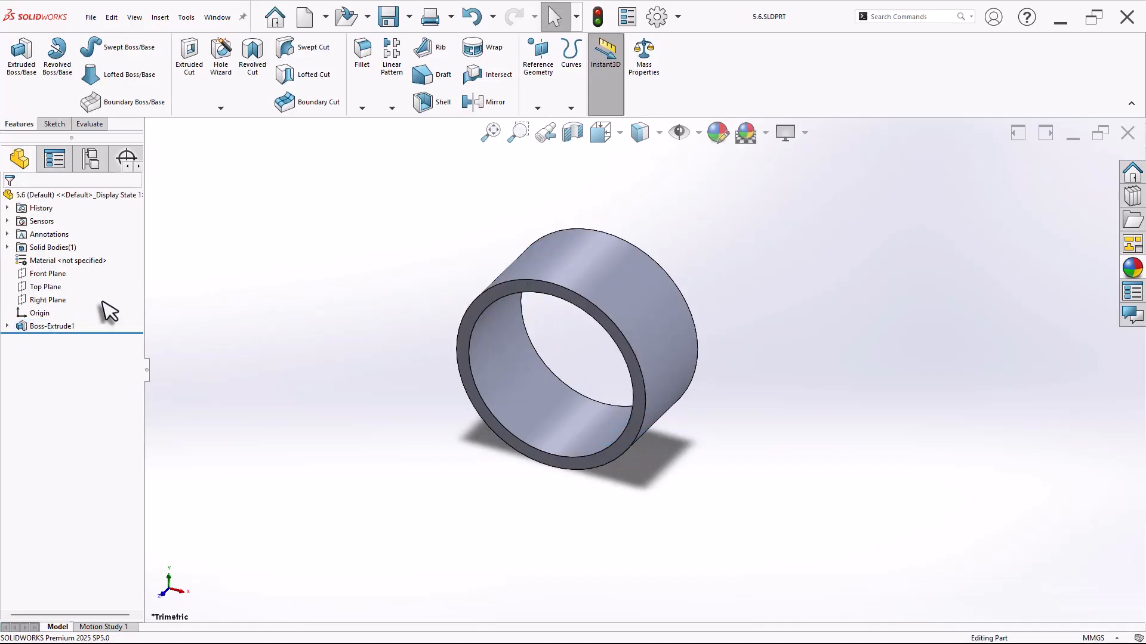
# Create a reference plane offset 25 mm below the Top Plane
pyautogui.click(42, 289)
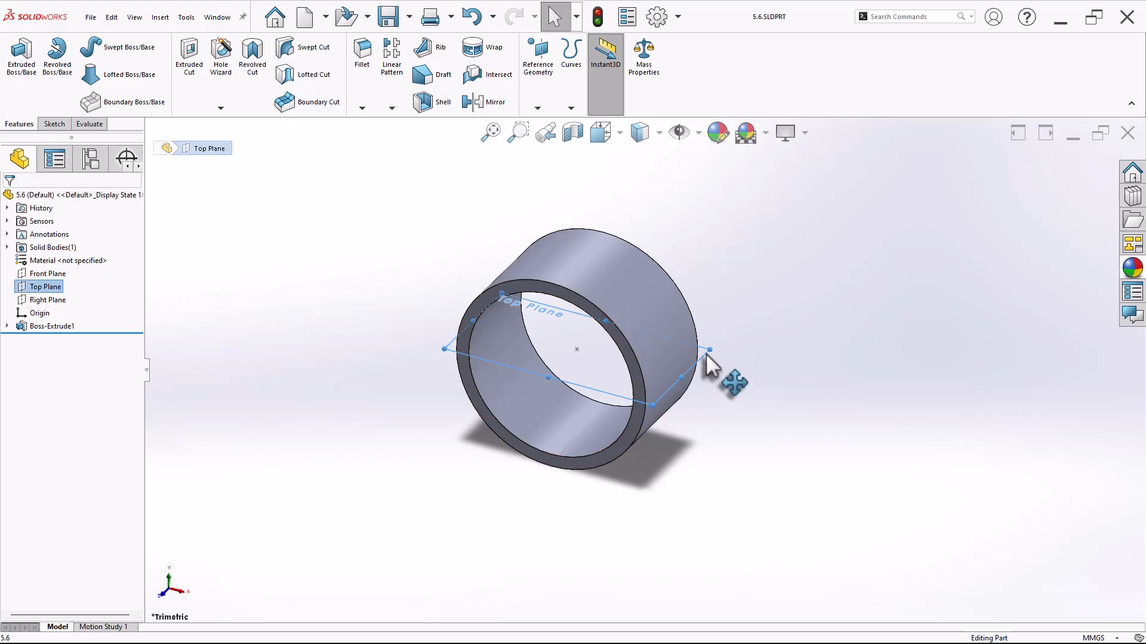
pyautogui.keyDown('ctrl'); pyautogui.moveTo(706, 358); pyautogui.dragTo(719, 525); pyautogui.keyUp('ctrl')
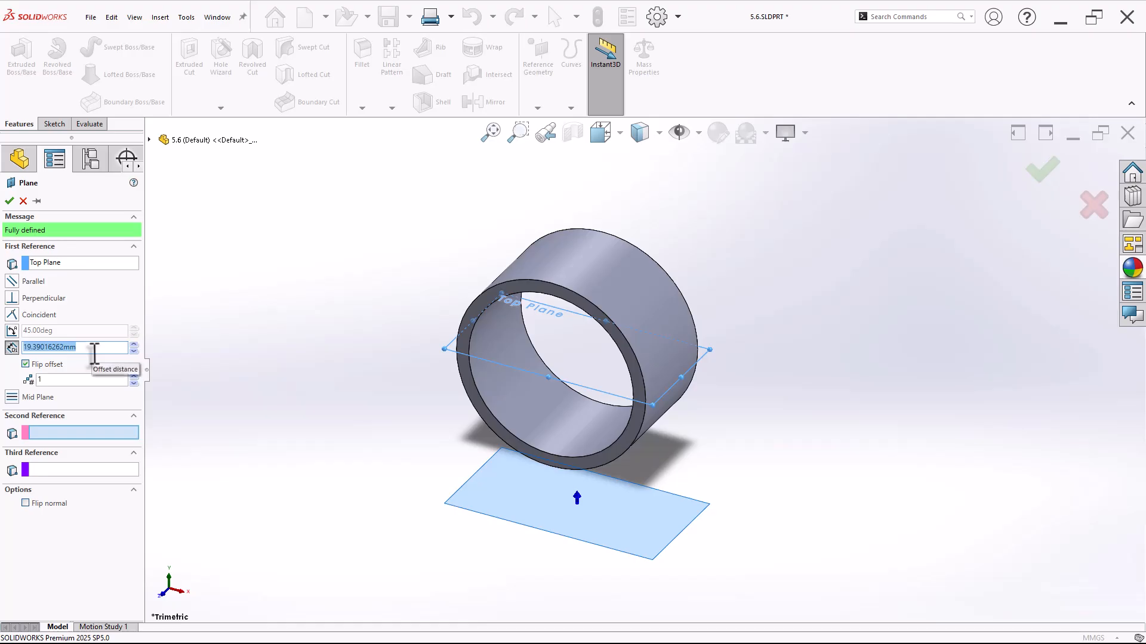
pyautogui.write('25')
pyautogui.press('Return')
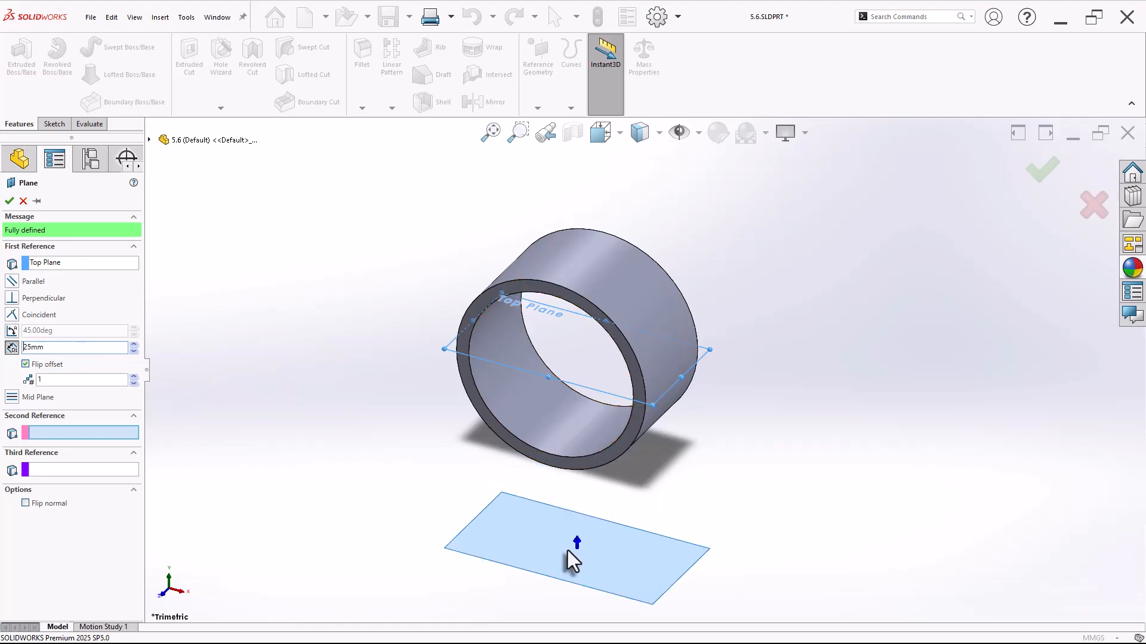
pyautogui.click(10, 201)
# On the offset plane, sketch two concentric circles at the origin with diameters of 12 mm and 8 mm
pyautogui.click(513, 543)
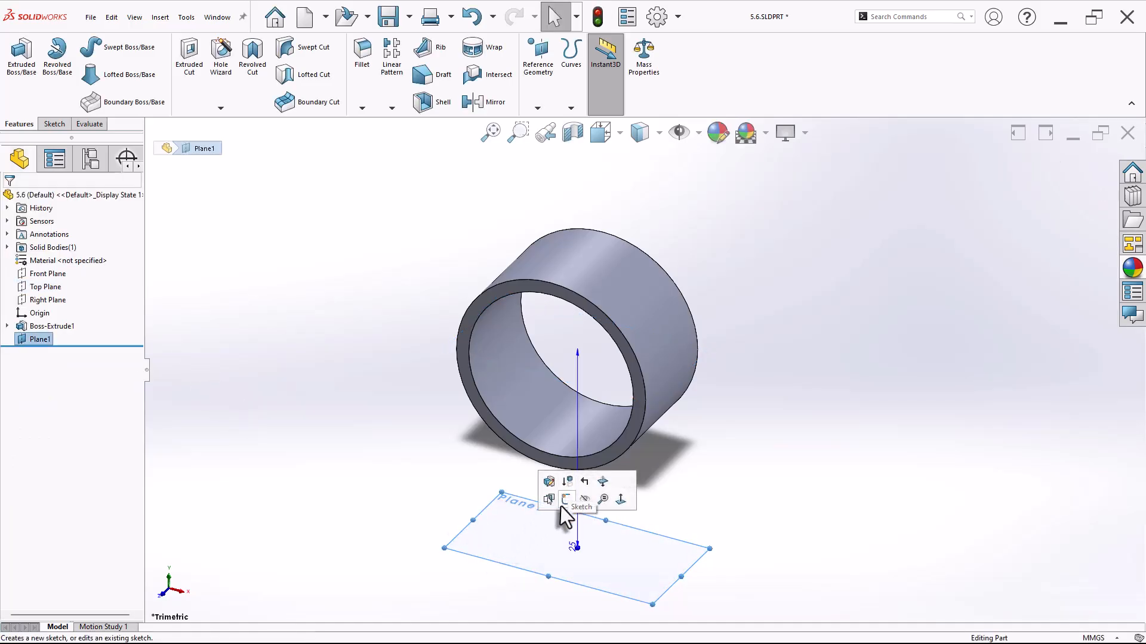
pyautogui.click(565, 501)
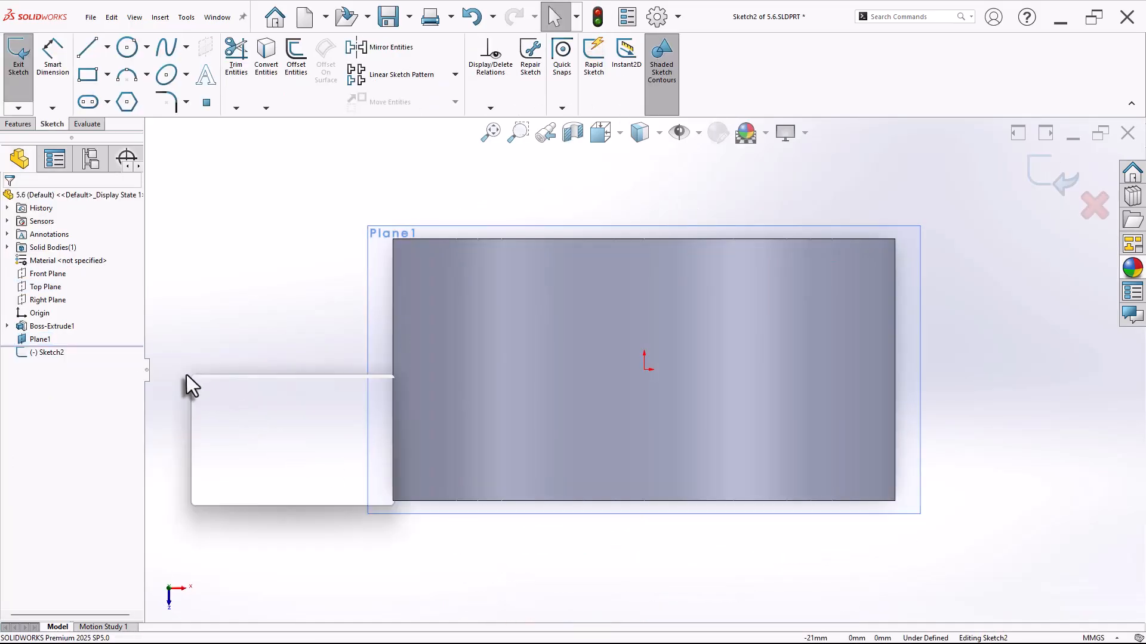
pyautogui.click(248, 423)
pyautogui.click(644, 370)
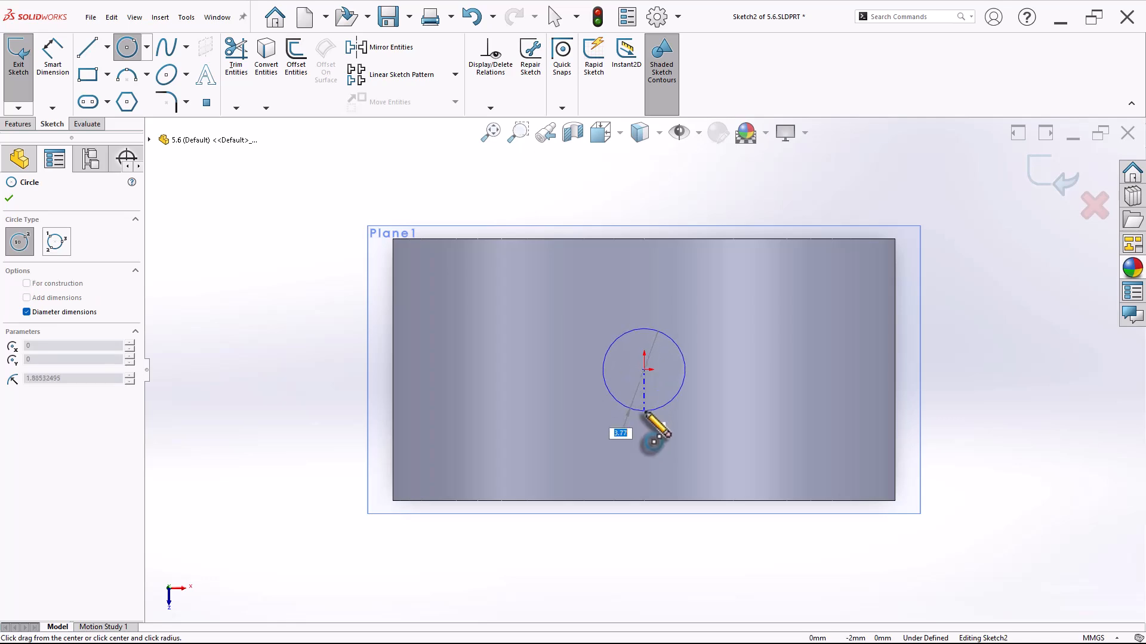
pyautogui.write('6')
pyautogui.press('Return')
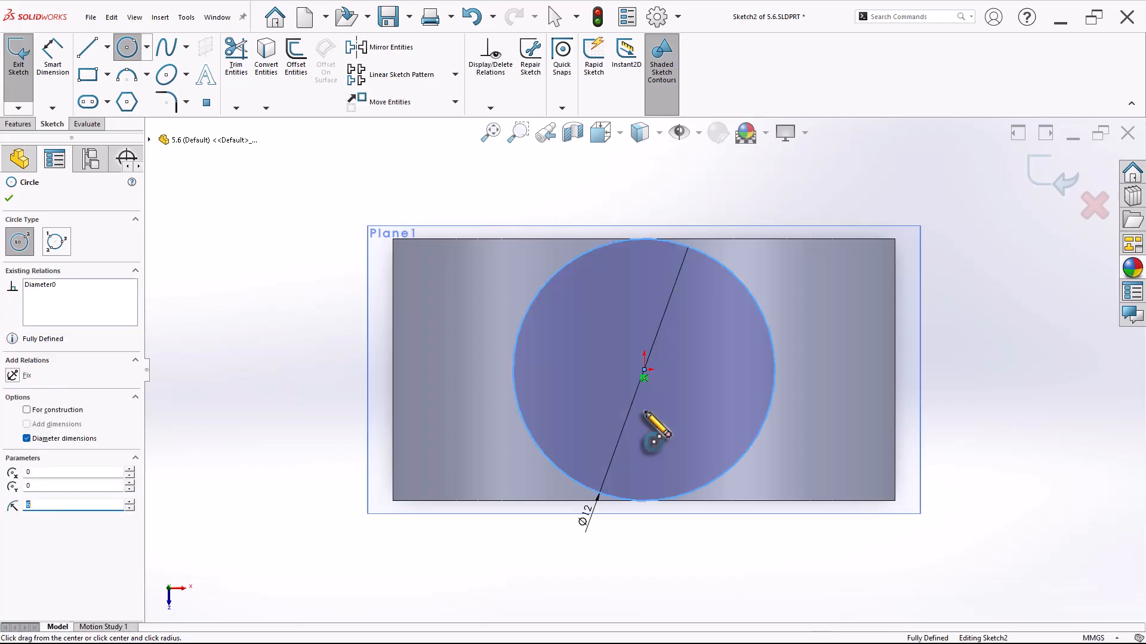
pyautogui.click(644, 370)
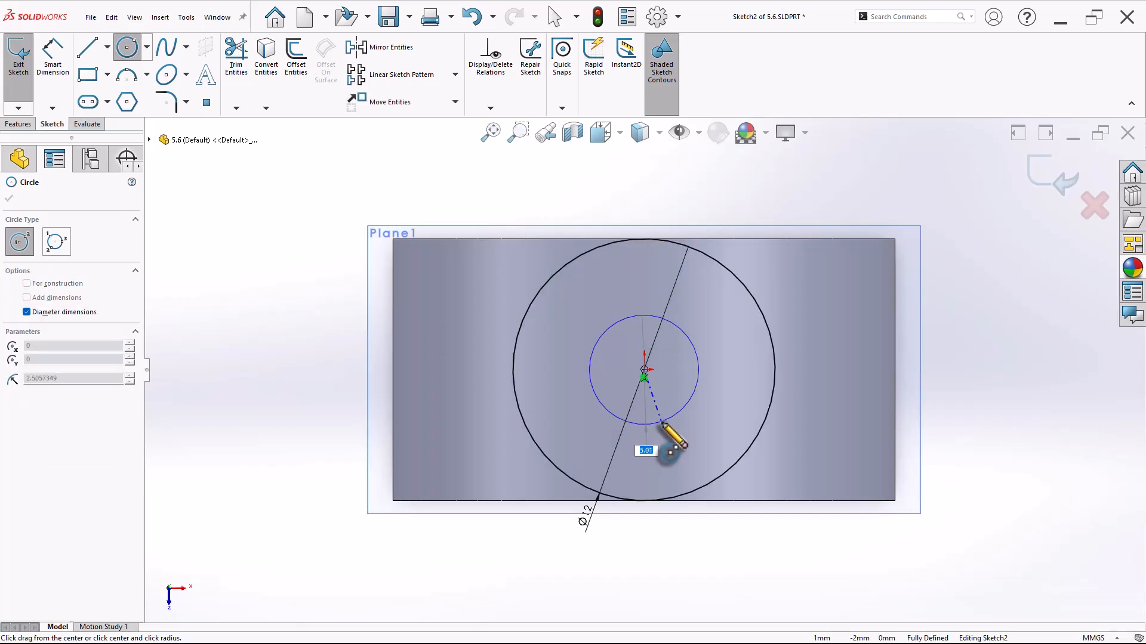
pyautogui.press('Return')
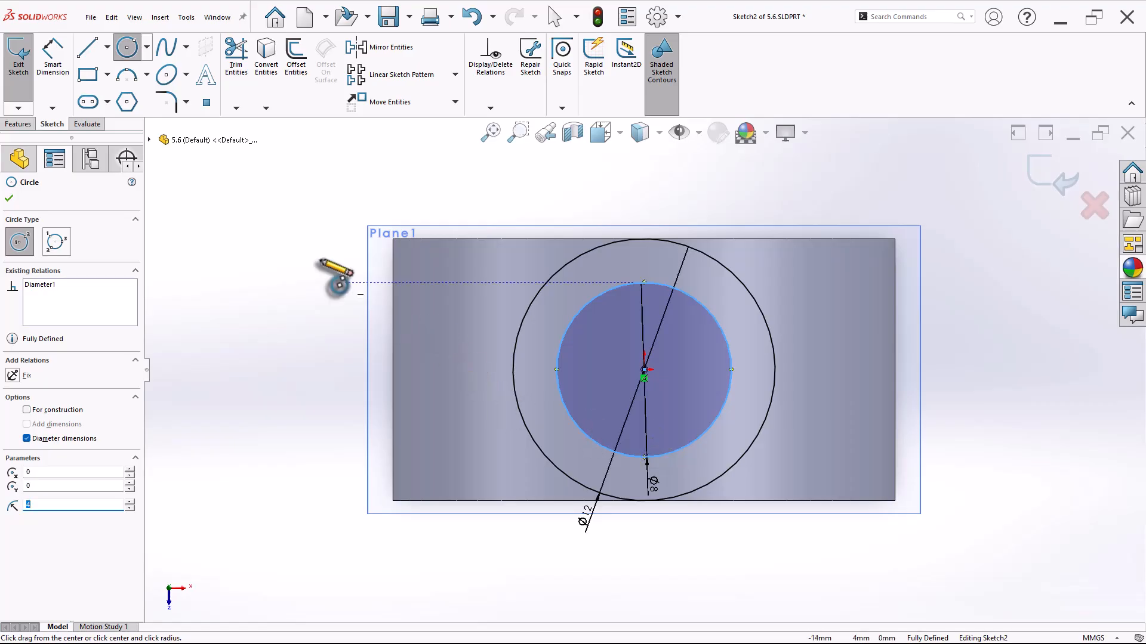
# Extrude the full 12 mm circle contour from the offset plane to the ring with the Up To Next end condition
pyautogui.moveTo(332, 274)
pyautogui.mouseDown(button='middle')
pyautogui.moveTo(274, 310)
pyautogui.moveTo(363, 353)
pyautogui.moveTo(289, 266)
pyautogui.mouseUp(button='middle')
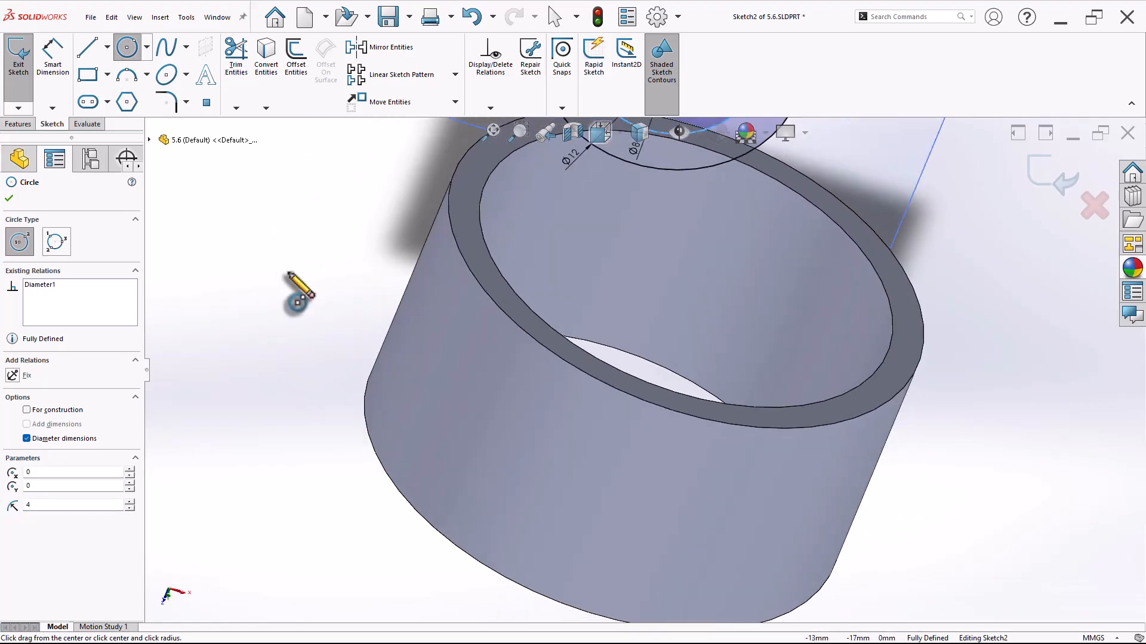
pyautogui.hotkey('ctrl', '7')
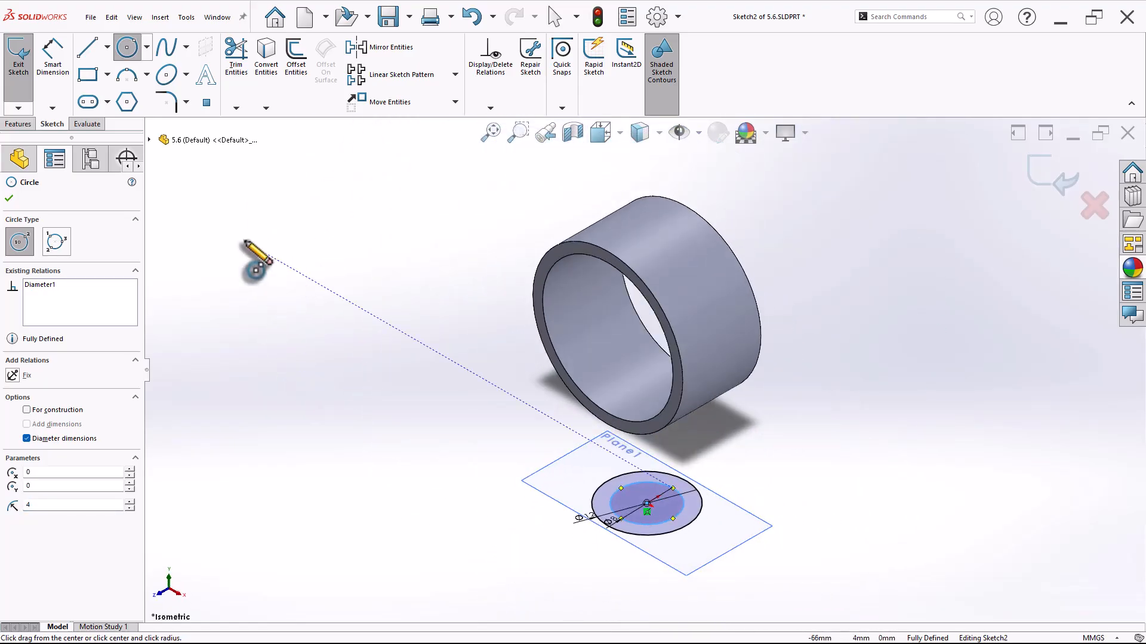
pyautogui.press('s')
pyautogui.click(389, 382)
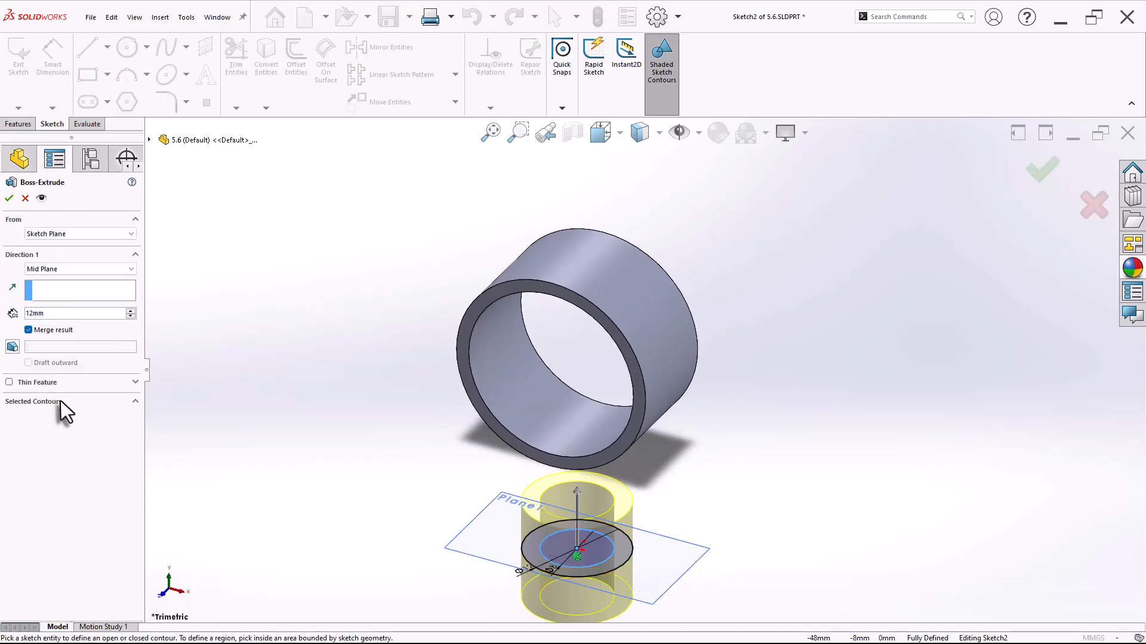
pyautogui.click(62, 402)
pyautogui.click(522, 555)
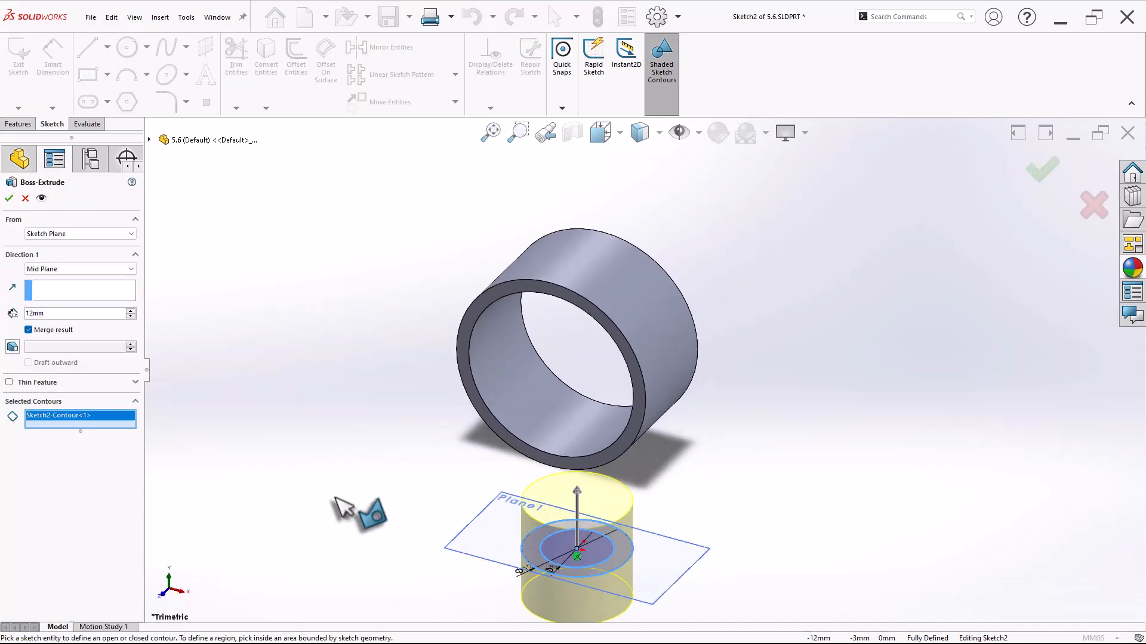
pyautogui.click(51, 270)
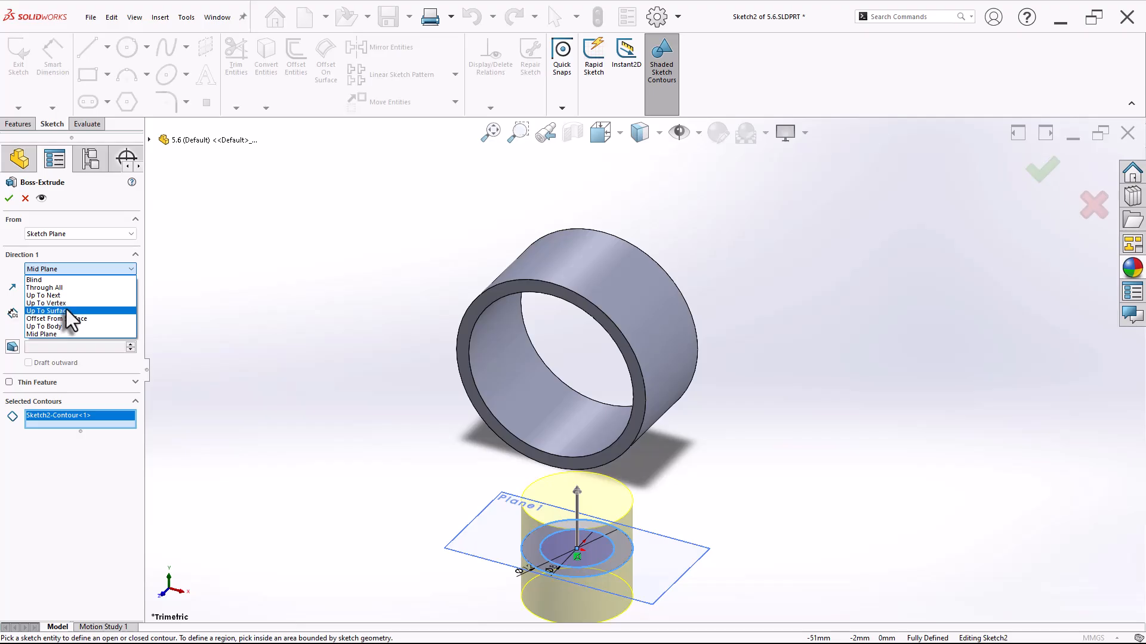
pyautogui.click(65, 294)
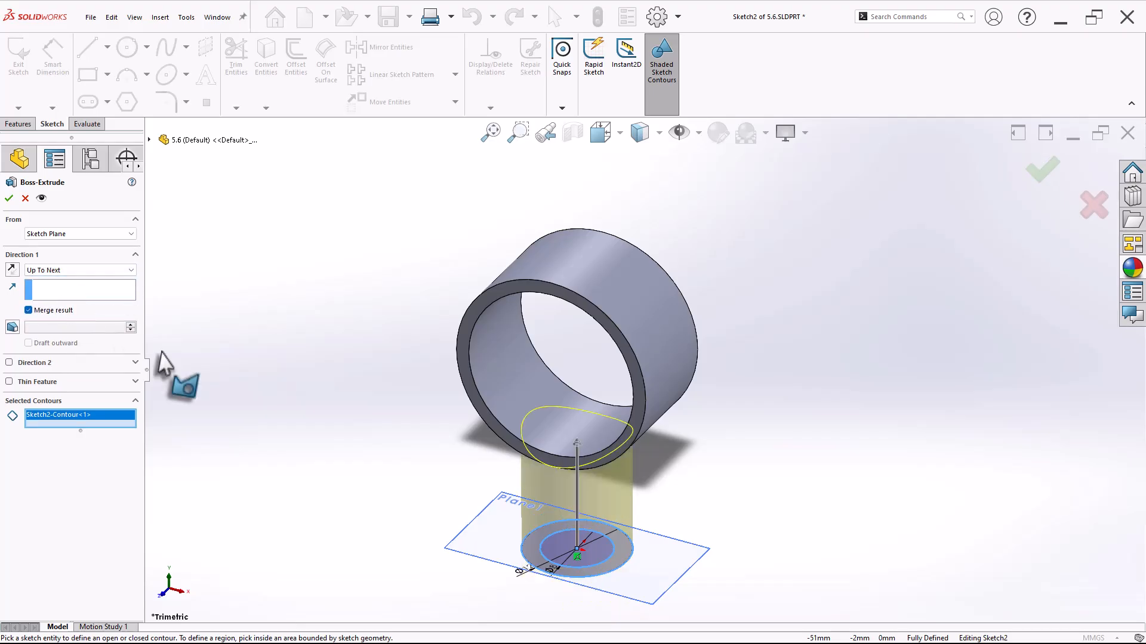
pyautogui.moveTo(385, 448); pyautogui.dragTo(348, 277, button='middle')
pyautogui.rightClick(335, 328)
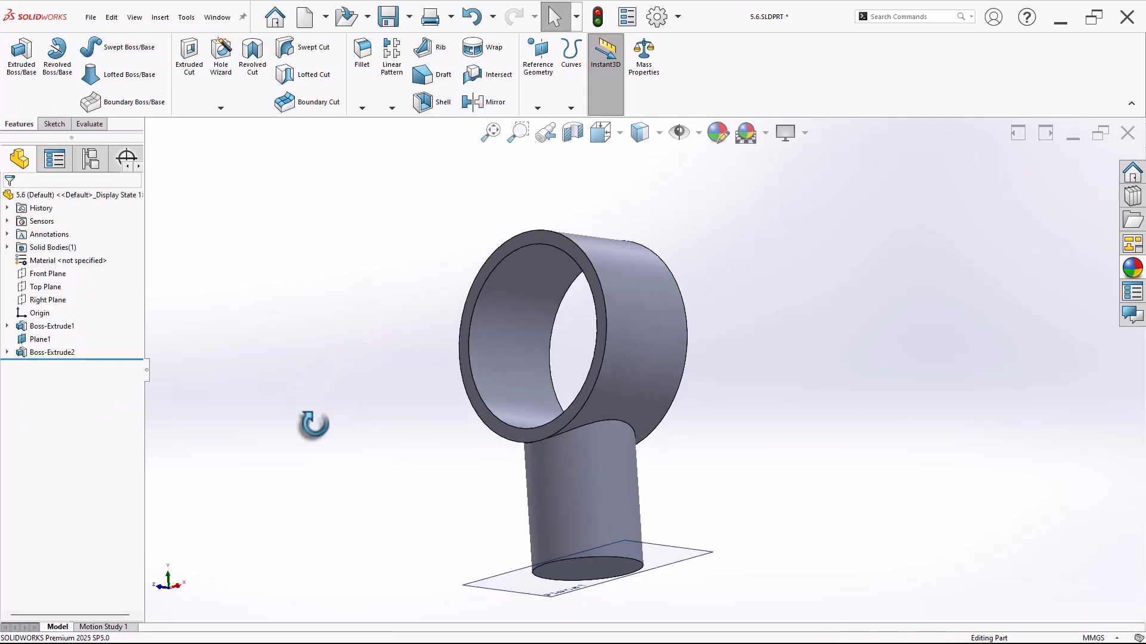
# Roll the model back to just after the ring extrusion and add a full round fillet across the ring's front end face
pyautogui.moveTo(121, 360); pyautogui.dragTo(122, 332)
pyautogui.moveTo(371, 343); pyautogui.dragTo(373, 395, button='middle')
pyautogui.scroll(-1, 685, 214)
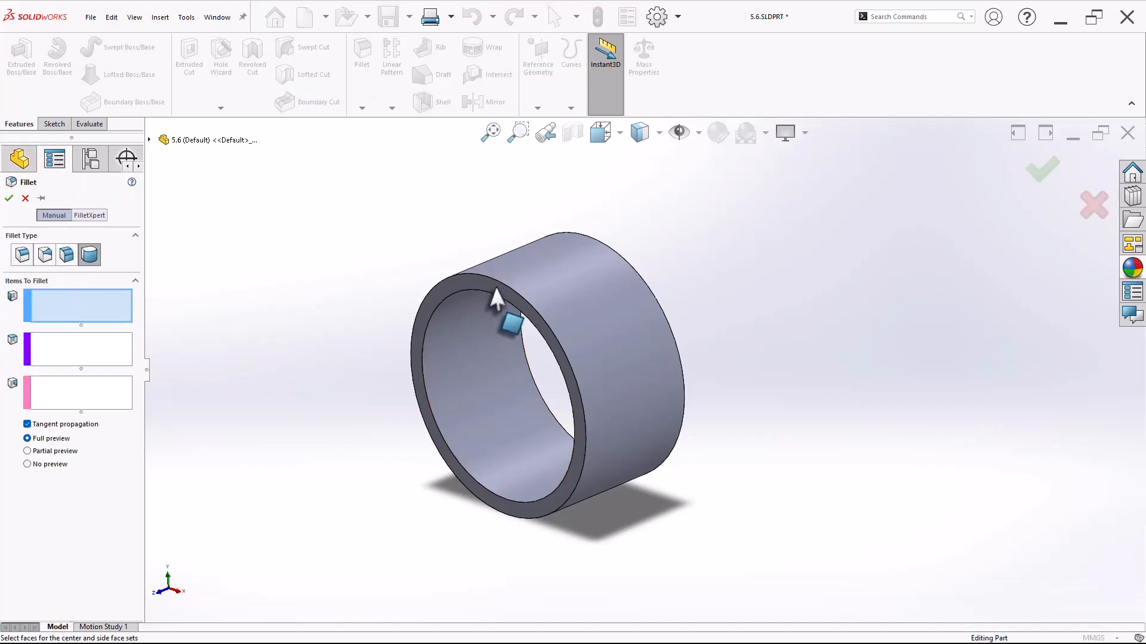
pyautogui.click(505, 263)
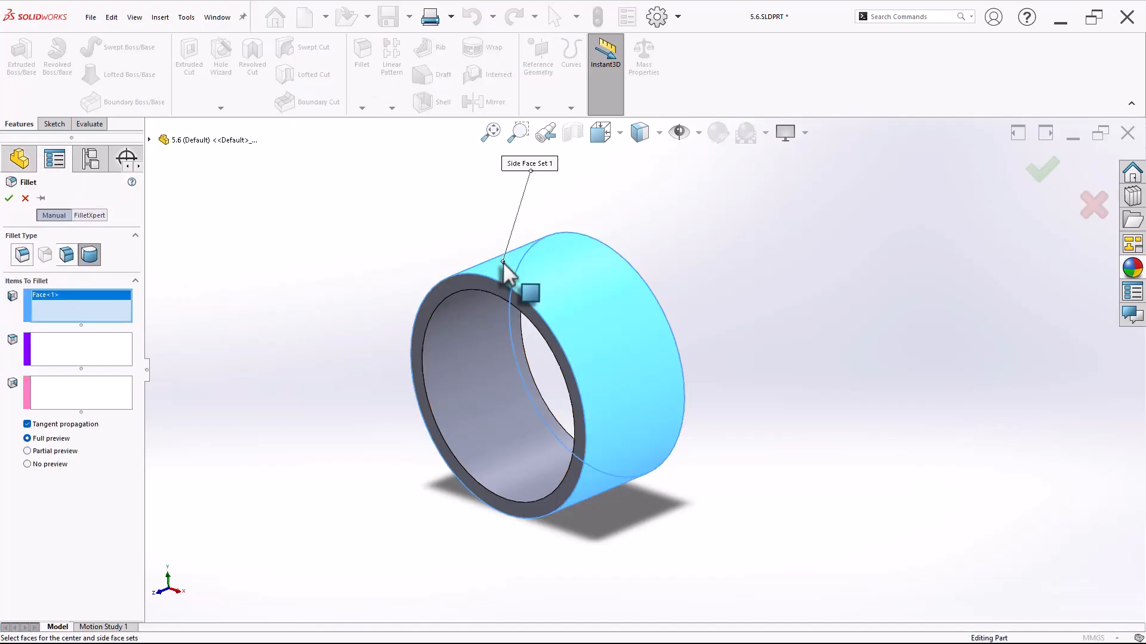
pyautogui.click(475, 282)
pyautogui.click(472, 313)
pyautogui.rightClick(475, 324)
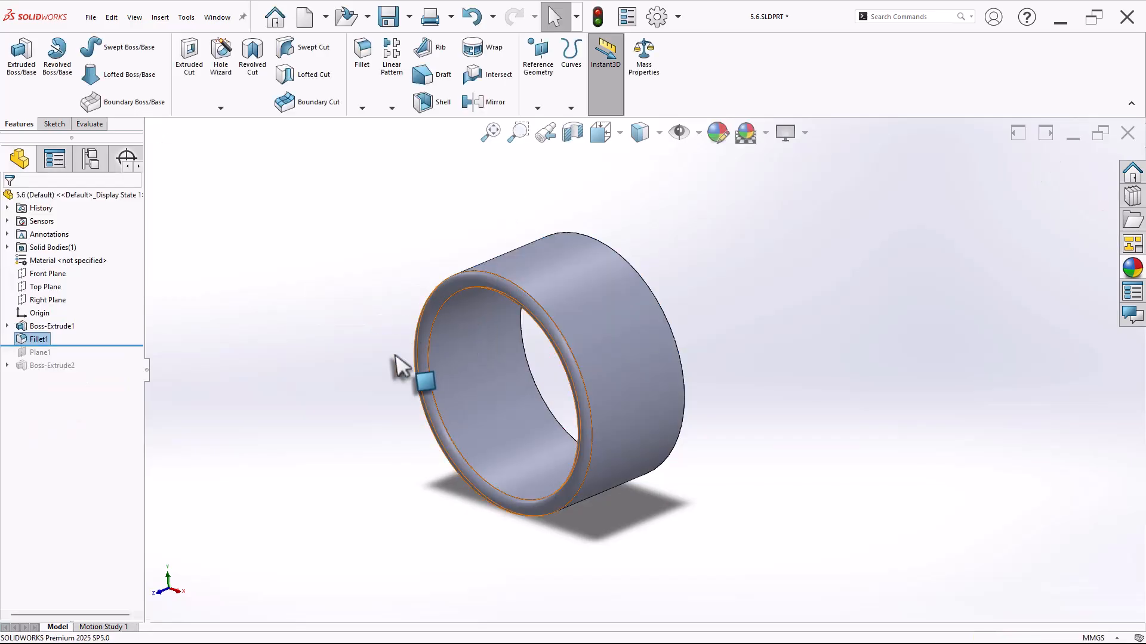
# Add a full round fillet across the ring's rear end face, between its outer and inner cylindrical faces
pyautogui.moveTo(359, 299); pyautogui.dragTo(259, 364, button='middle')
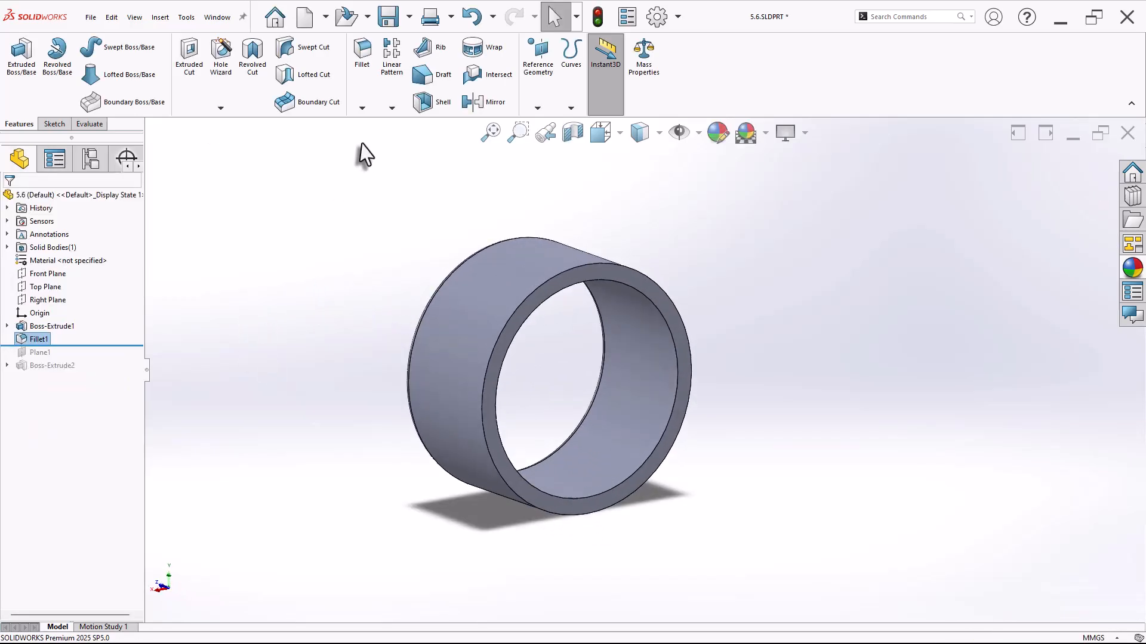
pyautogui.click(359, 73)
pyautogui.click(567, 263)
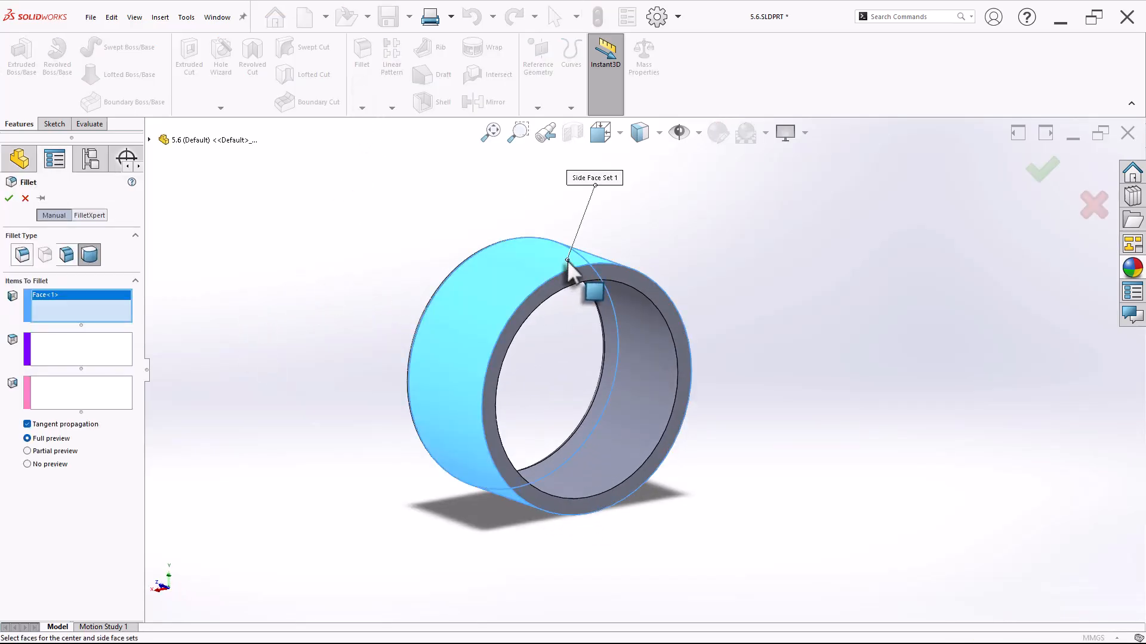
pyautogui.click(569, 277)
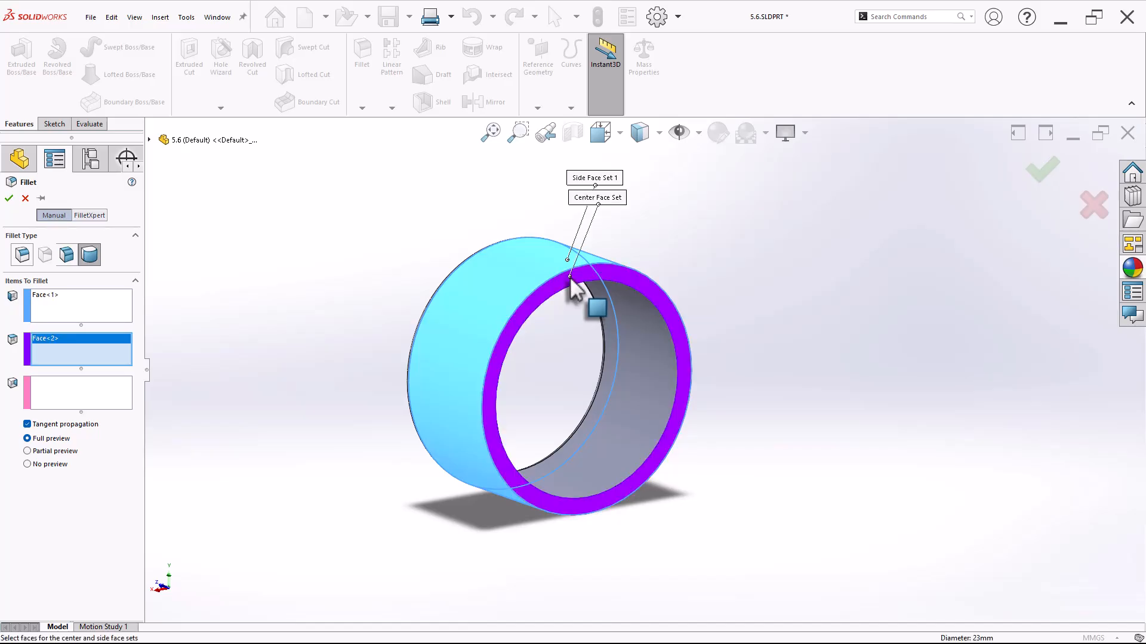
pyautogui.click(647, 335)
pyautogui.rightClick(646, 335)
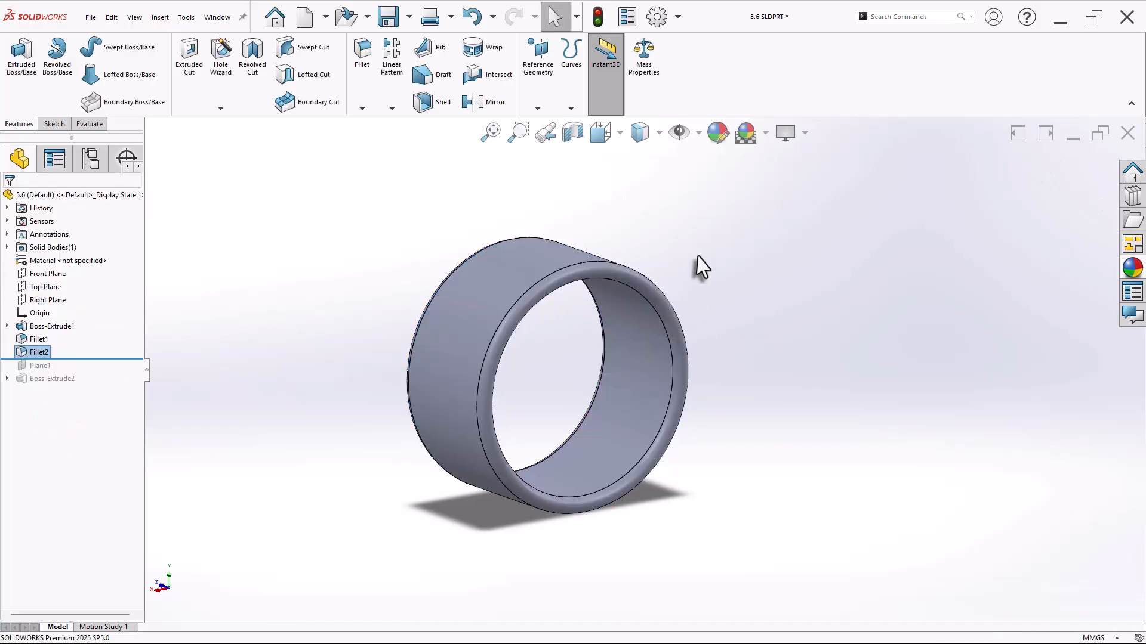
# Roll the model forward past the cylindrical boss and open the boss's circle sketch for editing in the Bottom view
pyautogui.moveTo(697, 257); pyautogui.dragTo(659, 327, button='middle')
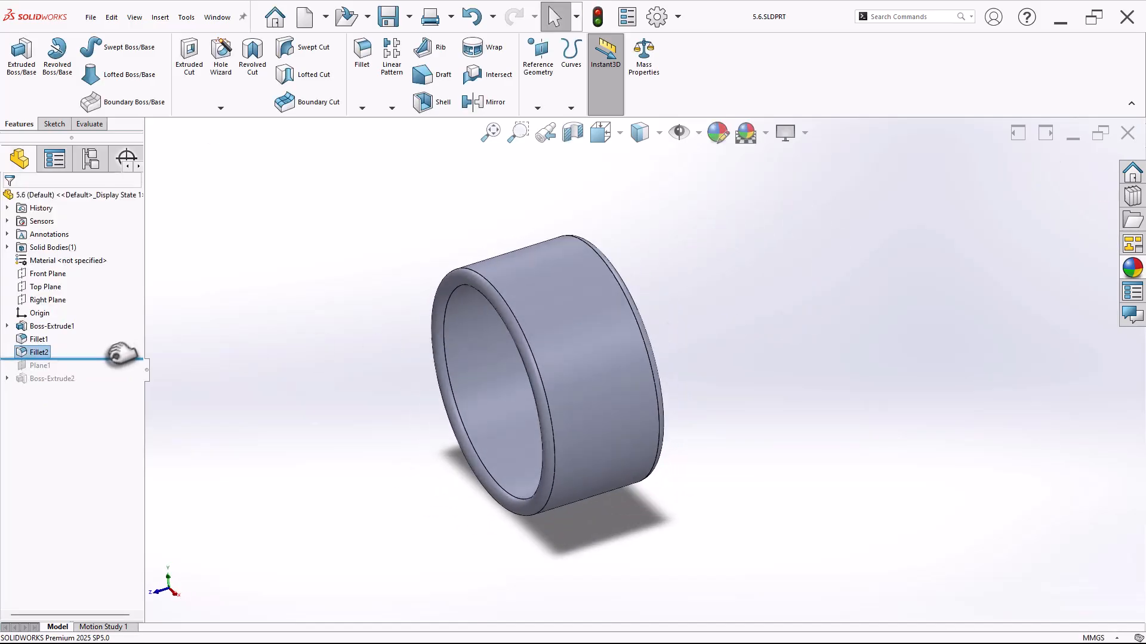
pyautogui.moveTo(116, 366); pyautogui.dragTo(115, 386)
pyautogui.scroll(2, 618, 440)
pyautogui.moveTo(619, 440); pyautogui.dragTo(660, 526, button='middle')
pyautogui.scroll(-2, 660, 525)
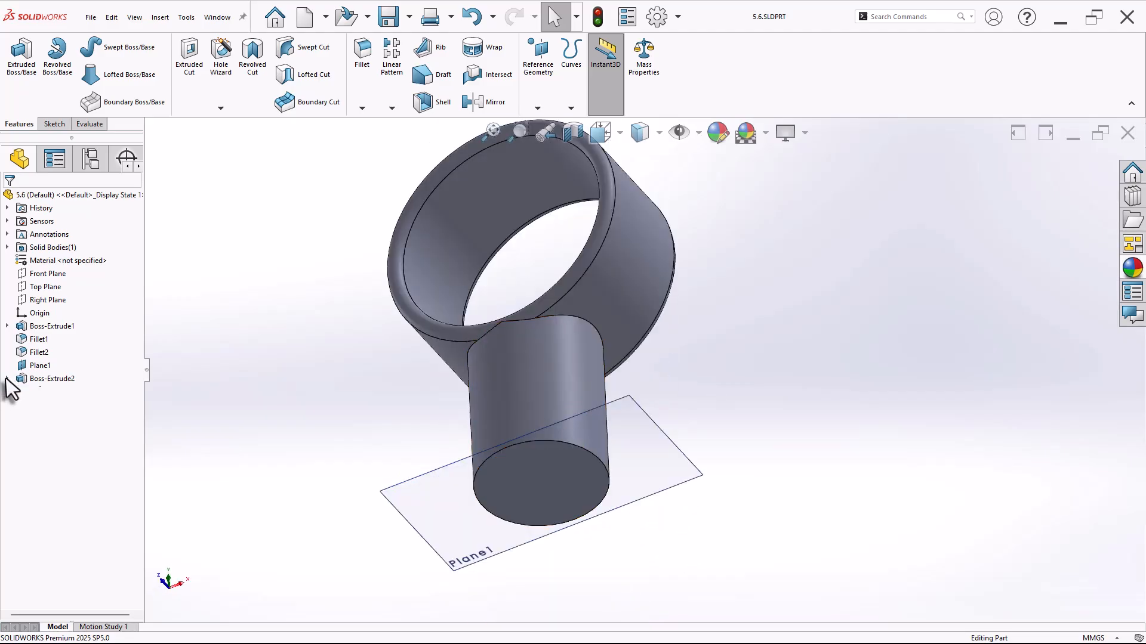
pyautogui.click(7, 379)
pyautogui.click(49, 392)
pyautogui.click(63, 361)
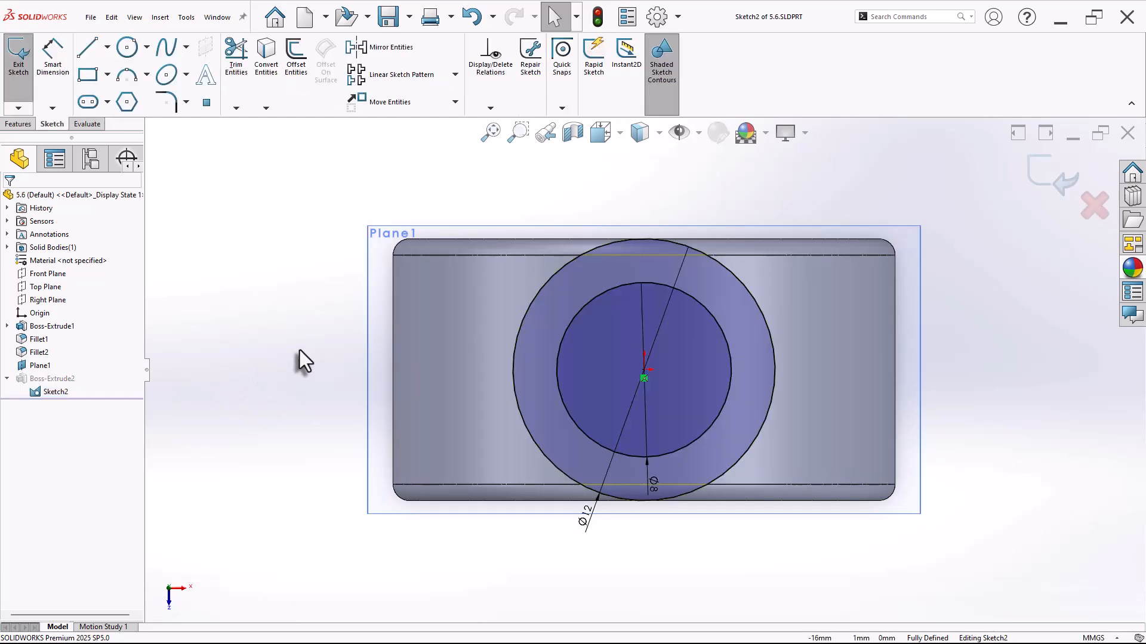
pyautogui.moveTo(300, 350); pyautogui.dragTo(690, 343, button='middle')
pyautogui.scroll(-1, 733, 363)
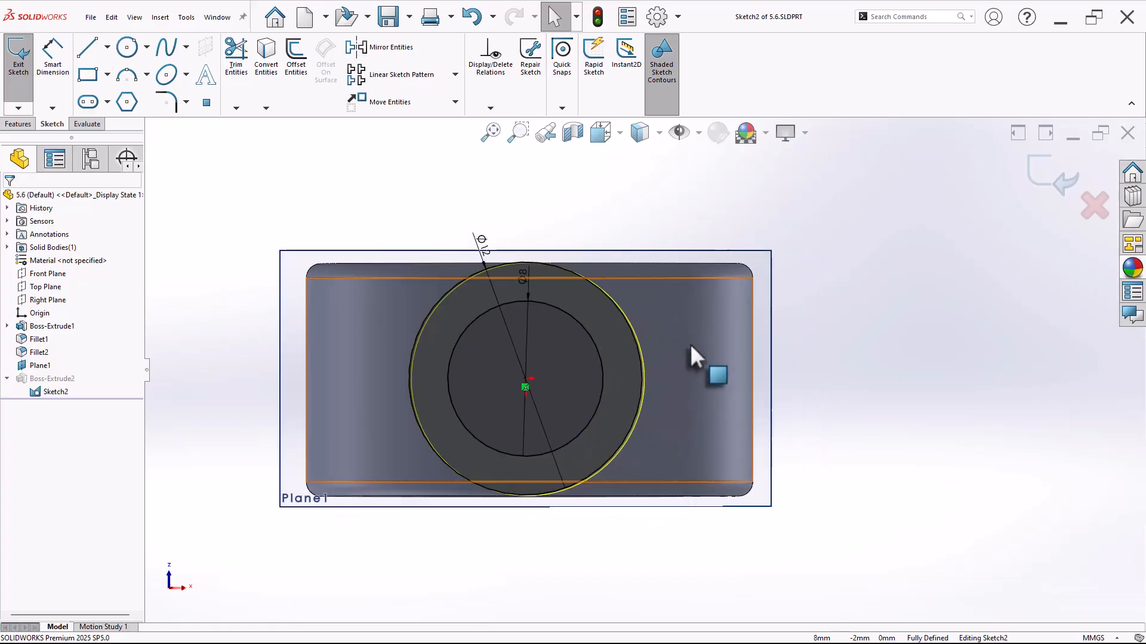
pyautogui.press('space')
pyautogui.click(572, 445)
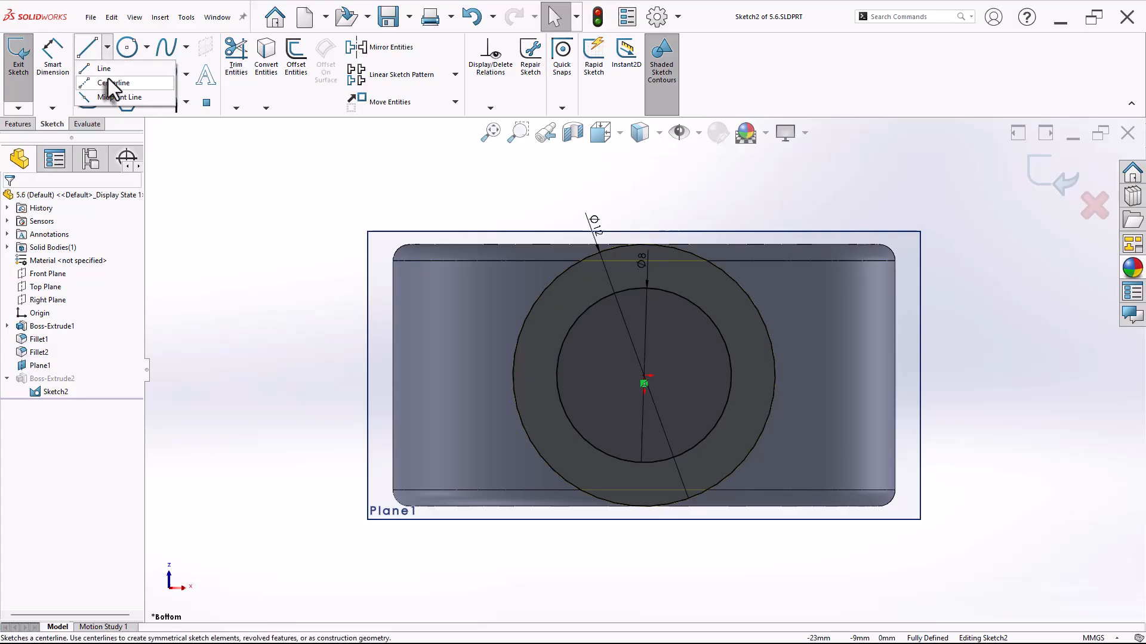
# Sketch a horizontal midpoint line about 2.2 mm long just inside the upper edge of the 8 mm circle
pyautogui.click(108, 96)
pyautogui.scroll(-3, 674, 321)
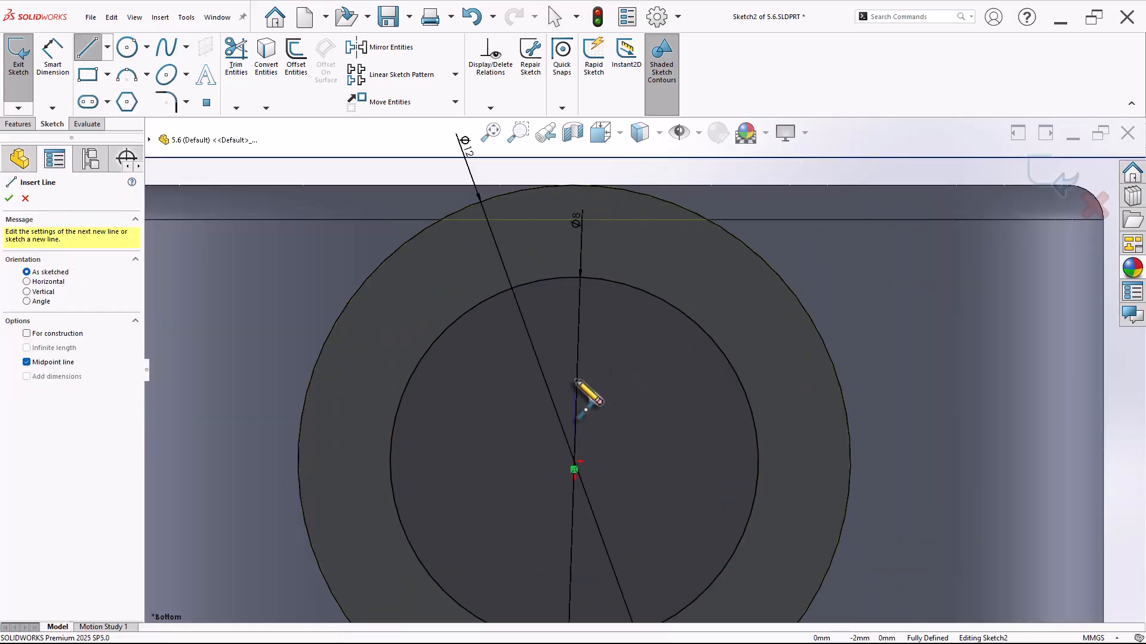
pyautogui.click(574, 298)
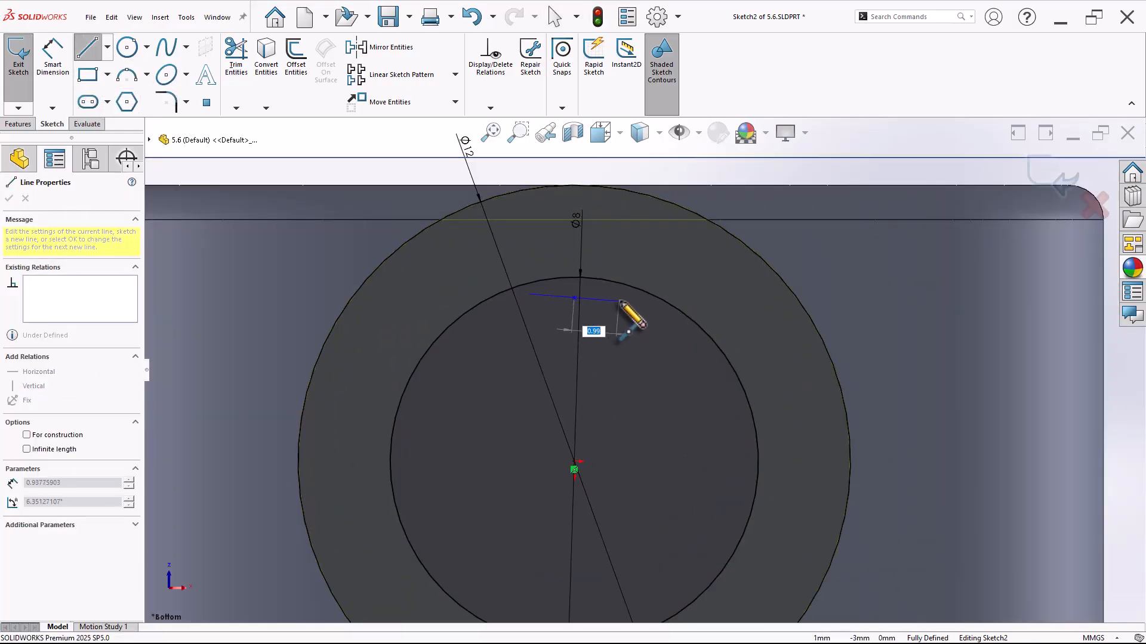
pyautogui.click(625, 298)
pyautogui.rightClick(639, 307)
pyautogui.click(644, 309)
pyautogui.scroll(3, 642, 306)
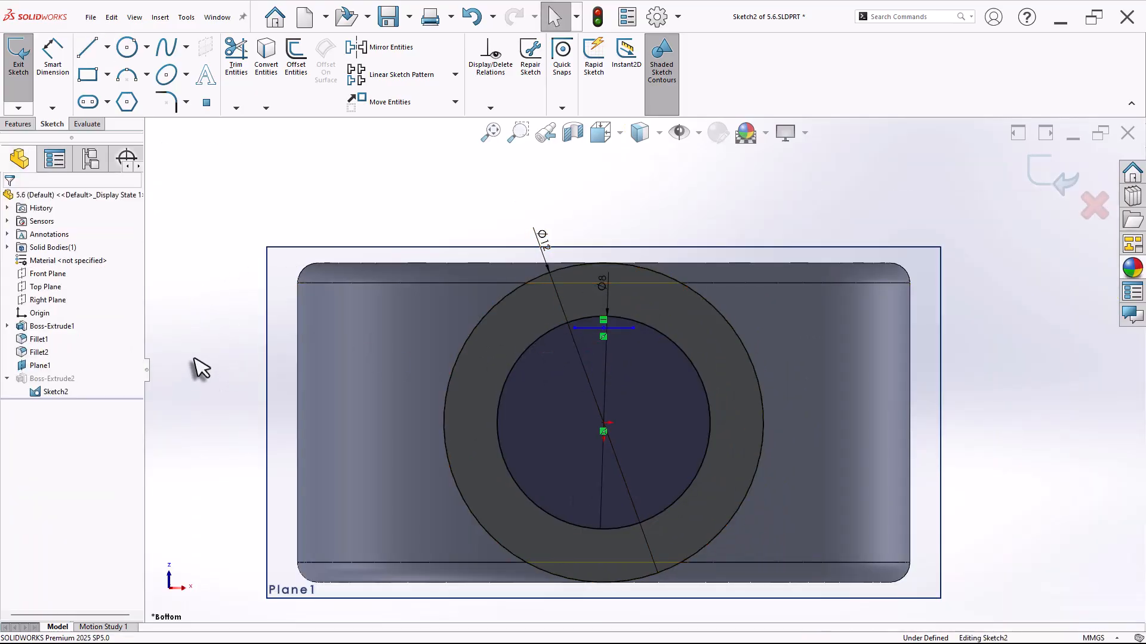
# Dimension the short horizontal line's length to 3 mm
pyautogui.press('d')
pyautogui.click(590, 329)
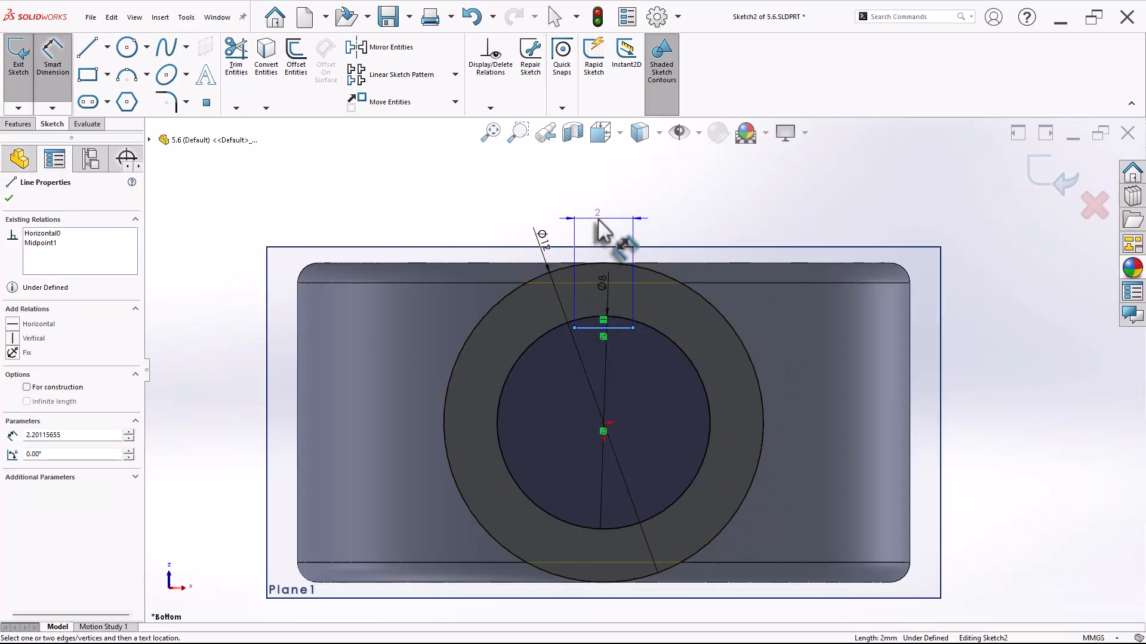
pyautogui.click(602, 230)
pyautogui.write('3')
pyautogui.press('Return')
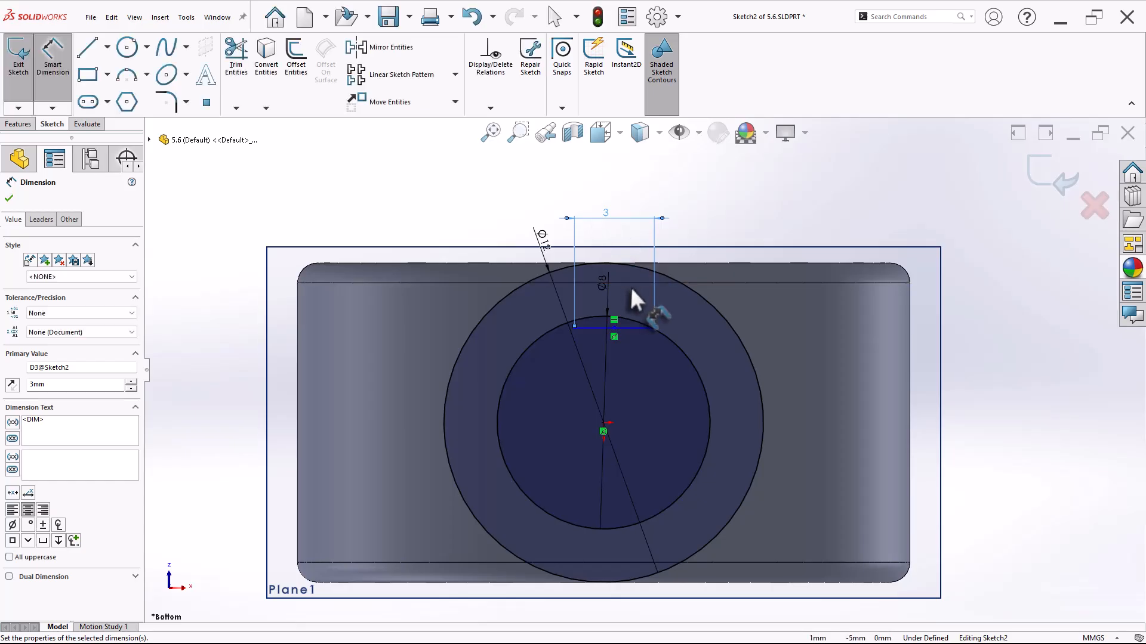
pyautogui.scroll(-3, 631, 293)
pyautogui.press('Escape')
# Add a Vertical relation between the midpoint of the 3 mm line and the origin
pyautogui.scroll(-4, 632, 388)
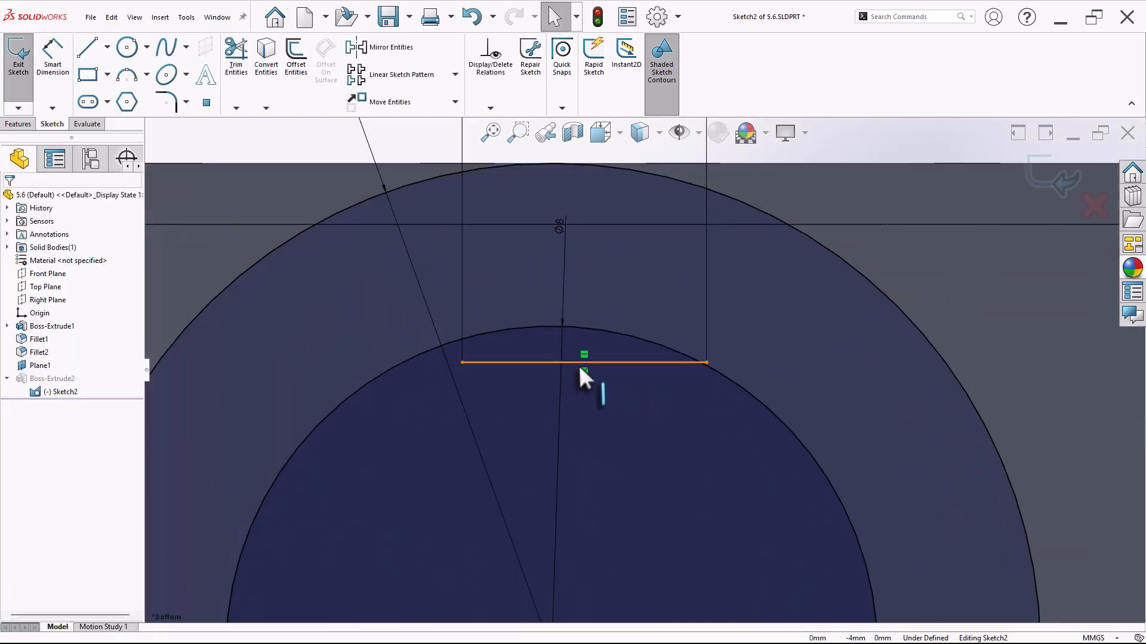
pyautogui.click(582, 363)
pyautogui.scroll(5, 610, 428)
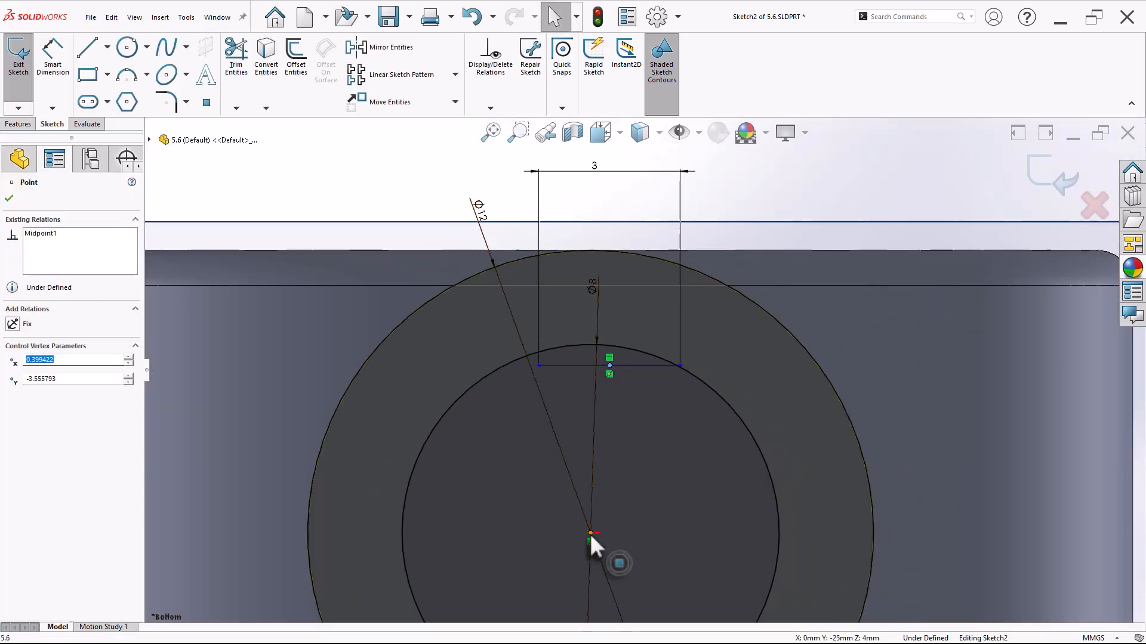
pyautogui.keyDown('ctrl'); pyautogui.click(590, 534); pyautogui.keyUp('ctrl')
pyautogui.click(646, 481)
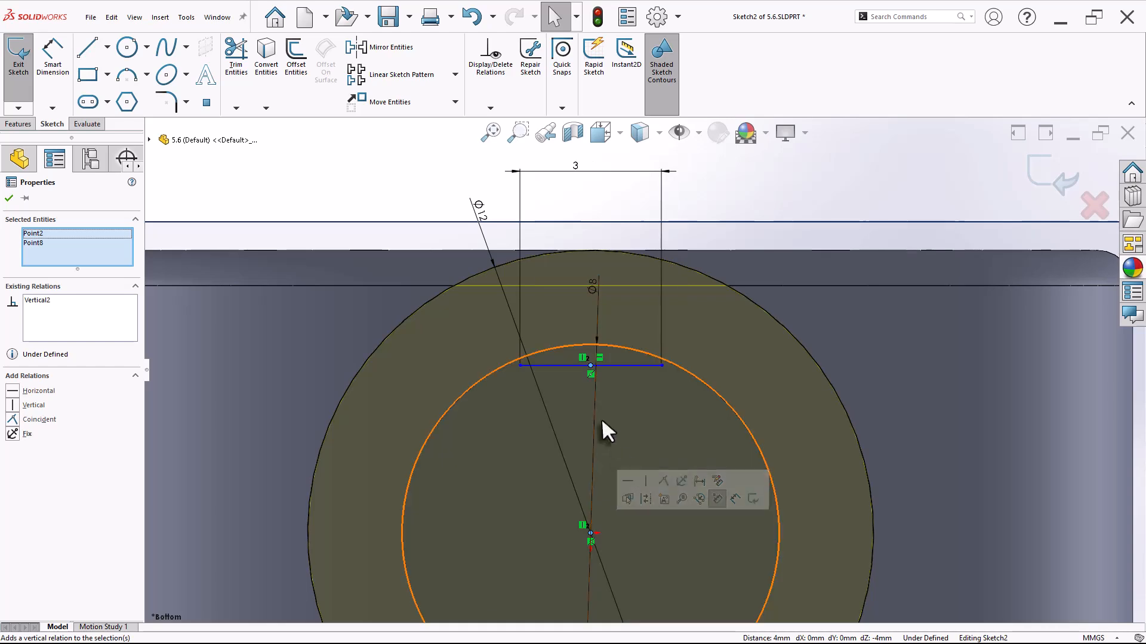
# Make the left endpoint of the 3 mm line coincident with the 8 mm circle
pyautogui.scroll(-3, 555, 388)
pyautogui.click(463, 371)
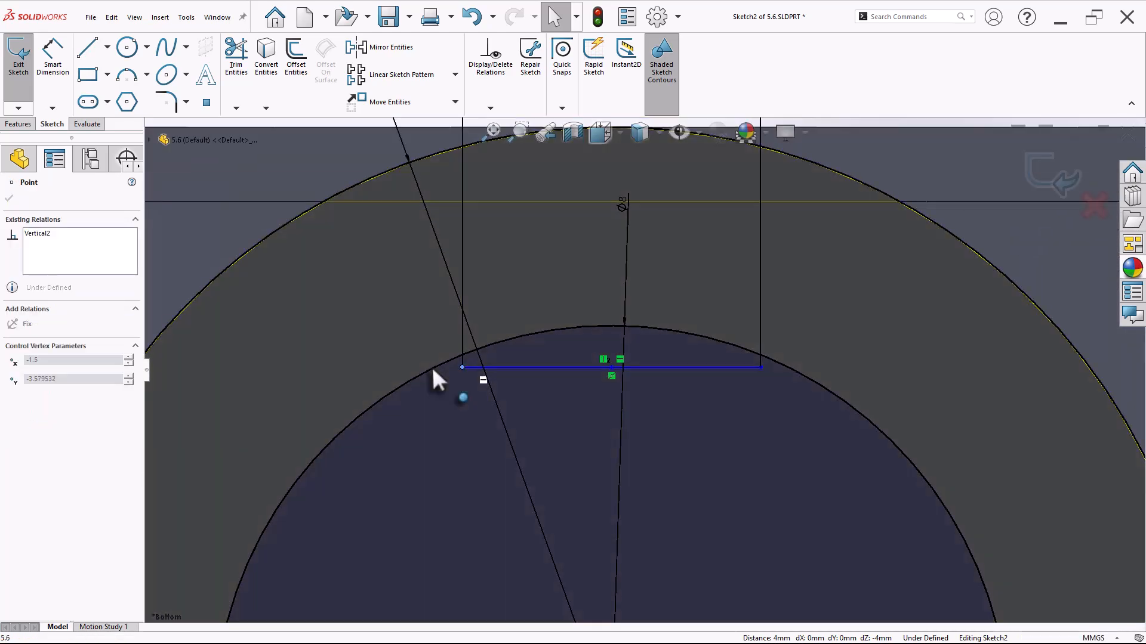
pyautogui.scroll(1, 609, 375)
pyautogui.scroll(-4, 617, 371)
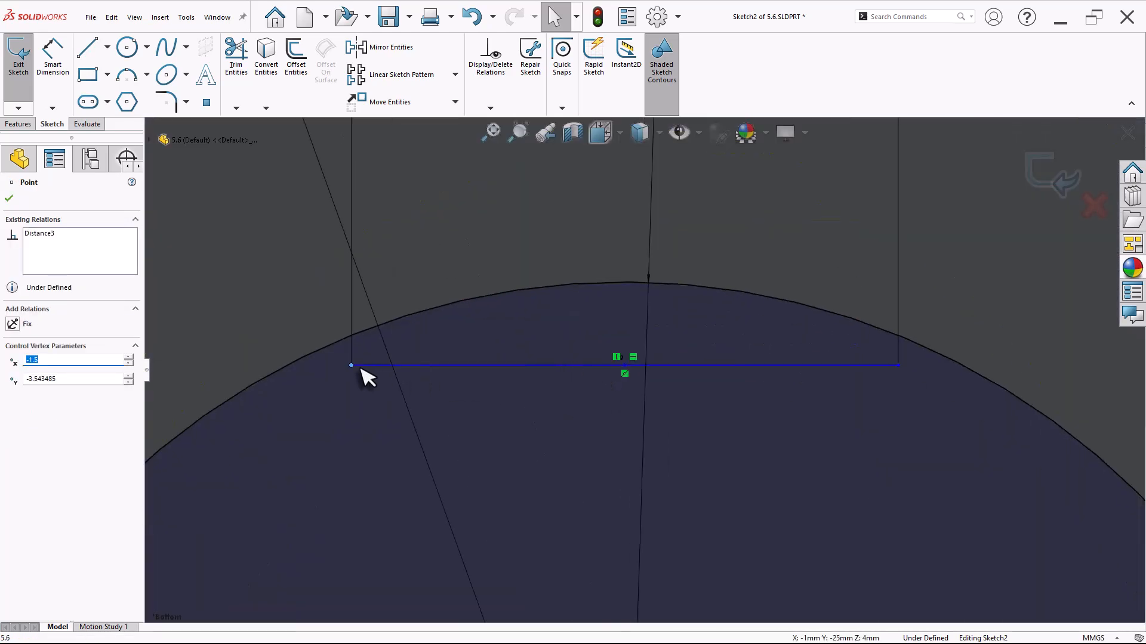
pyautogui.keyDown('ctrl'); pyautogui.click(326, 344); pyautogui.keyUp('ctrl')
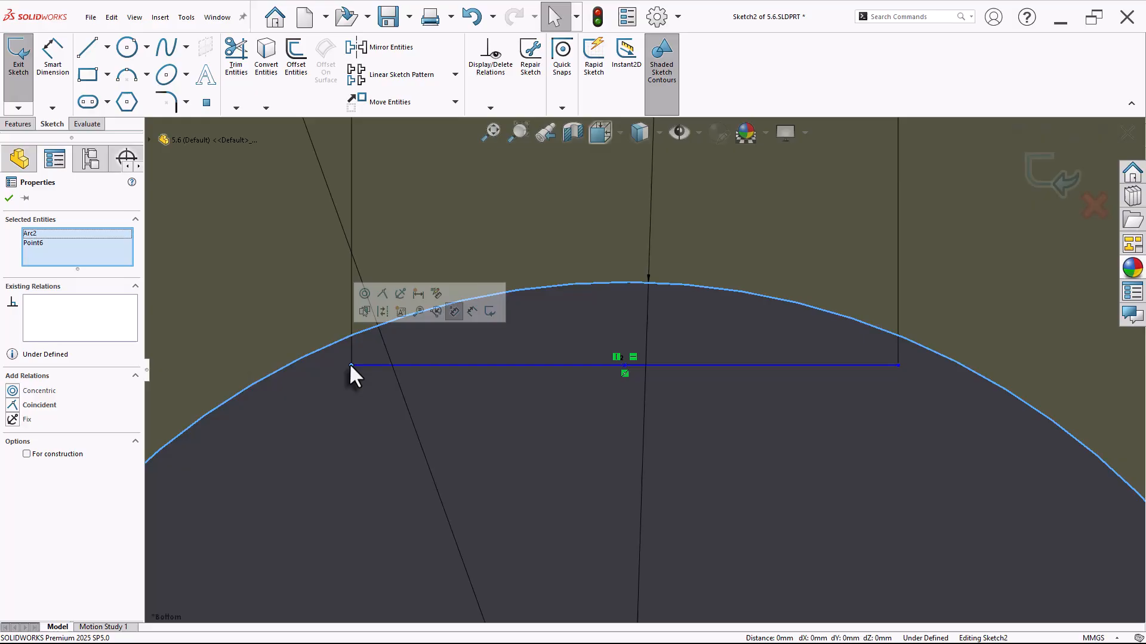
pyautogui.click(382, 293)
pyautogui.scroll(6, 869, 446)
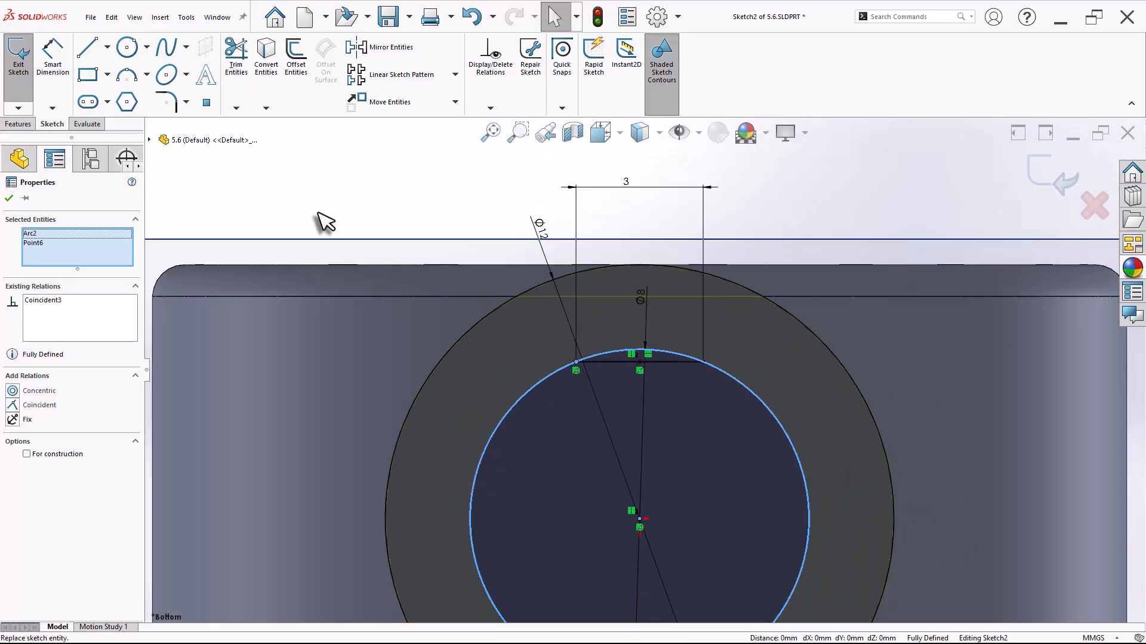
# Power trim the 8 mm circle's arc above the 3 mm line, keeping the trimmed piece as construction geometry
pyautogui.click(281, 144)
pyautogui.click(236, 55)
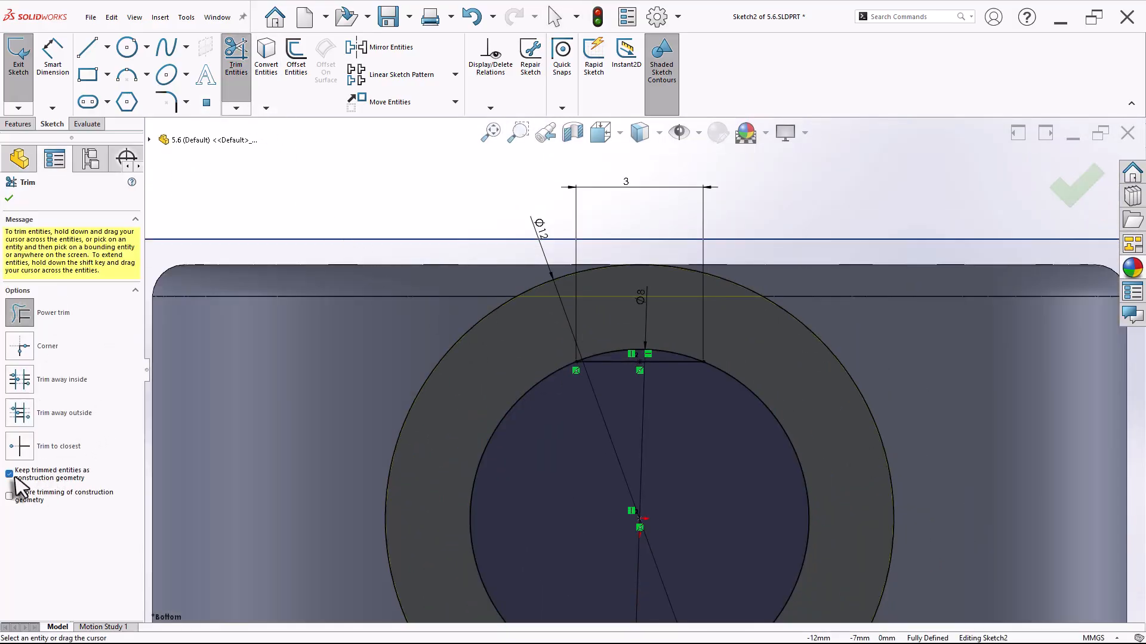
pyautogui.scroll(-3, 597, 372)
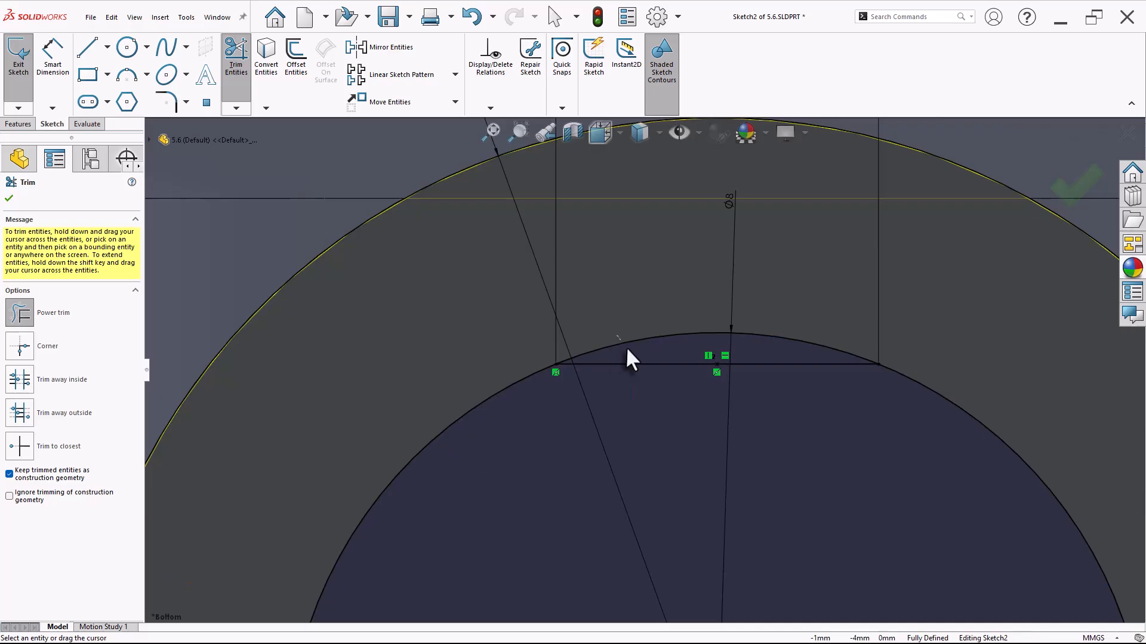
pyautogui.moveTo(627, 351); pyautogui.dragTo(805, 328)
pyautogui.scroll(8, 791, 364)
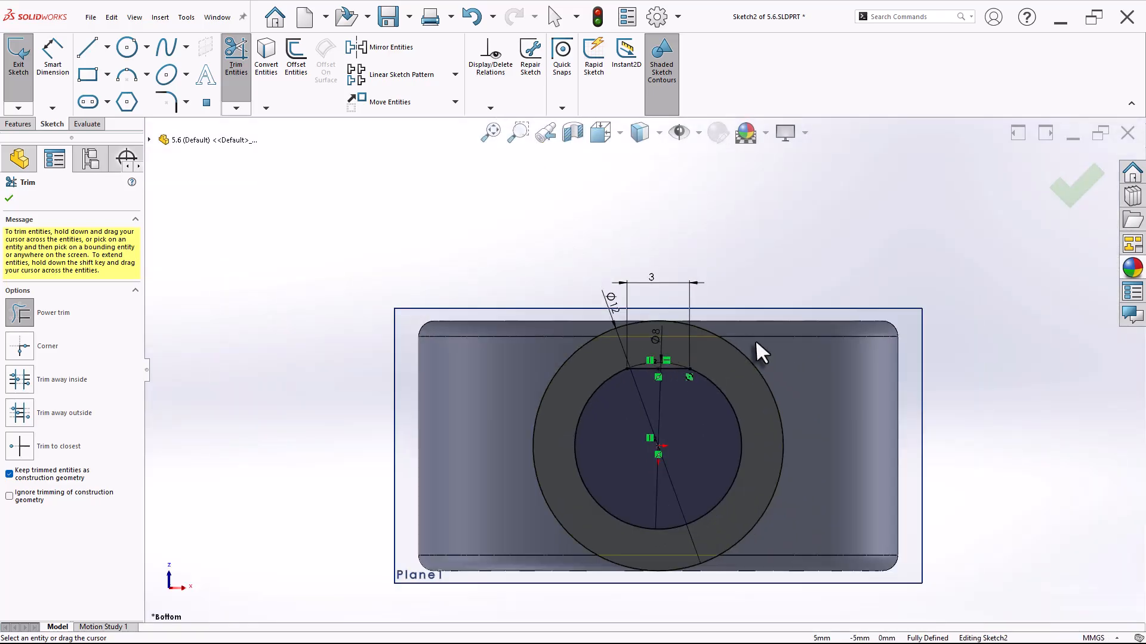
pyautogui.moveTo(475, 299)
pyautogui.mouseDown(button='middle')
pyautogui.moveTo(455, 410)
pyautogui.moveTo(393, 420)
pyautogui.mouseUp(button='middle')
pyautogui.click(10, 199)
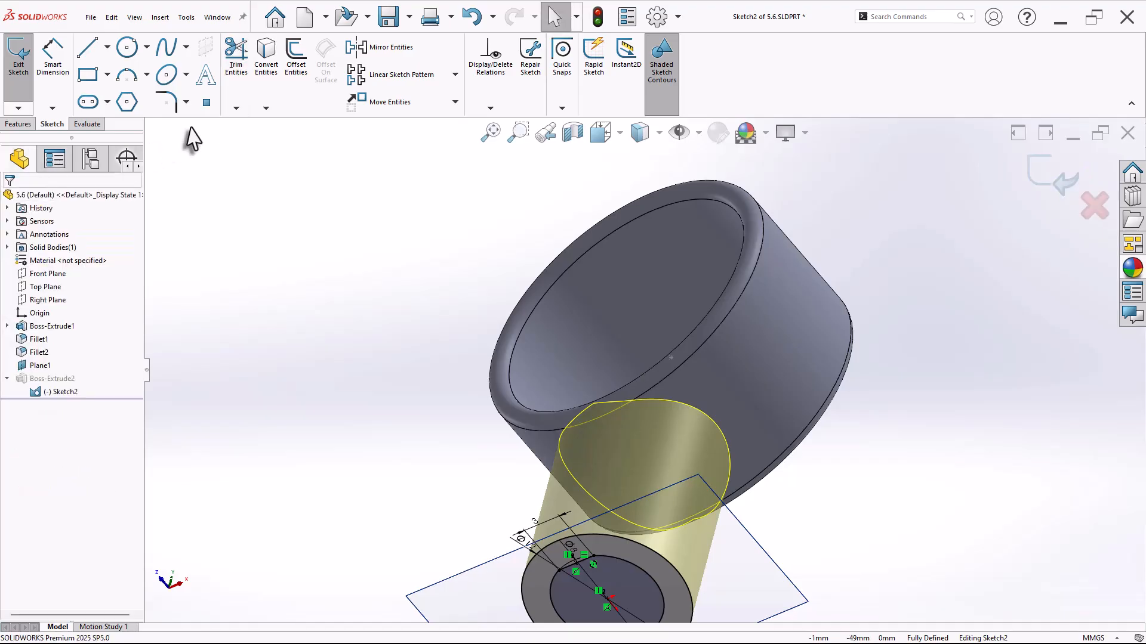
# Exit the boss sketch, rebuild the part and fit the whole model in the view
pyautogui.hotkey('ctrl', 'b')
pyautogui.scroll(1, 313, 293)
pyautogui.press('z')
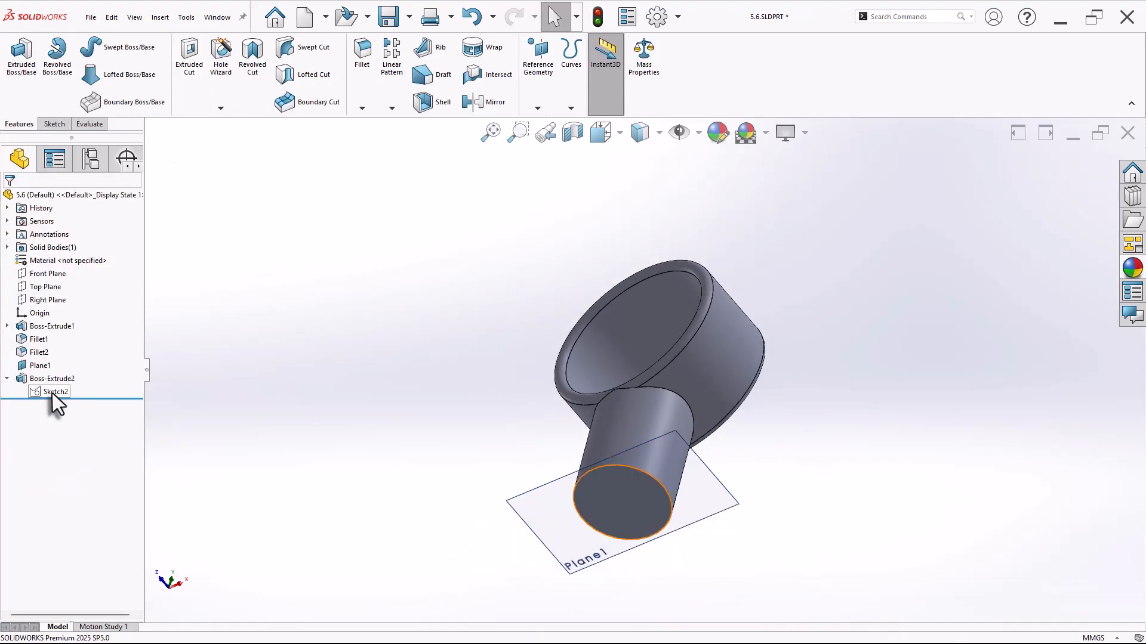
# Start an Extruded Cut from the boss sketch with only the flatted bore region as its selected contour
pyautogui.click(52, 393)
pyautogui.moveTo(302, 320); pyautogui.dragTo(302, 454, button='middle')
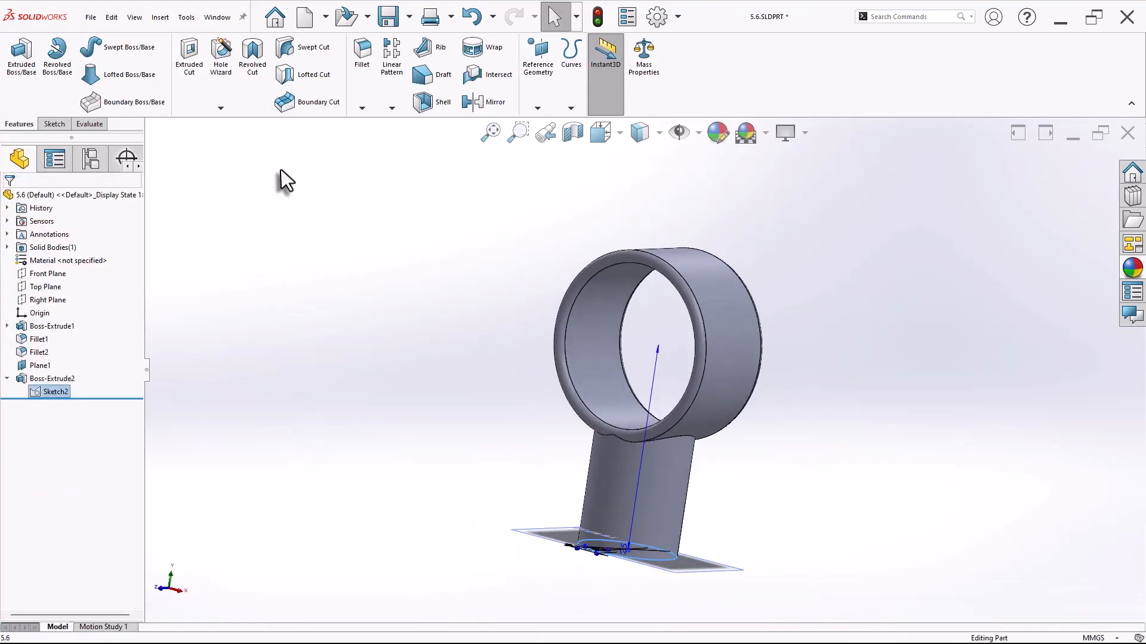
pyautogui.click(197, 72)
pyautogui.moveTo(417, 505); pyautogui.dragTo(418, 331, button='middle')
pyautogui.click(77, 403)
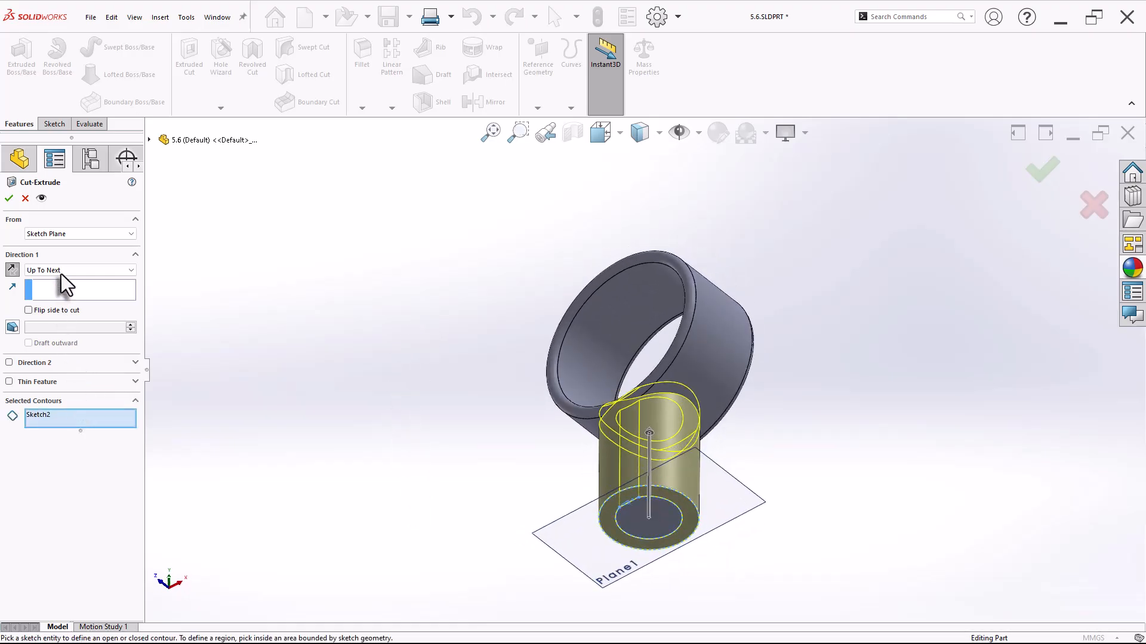
pyautogui.rightClick(72, 420)
pyautogui.click(134, 430)
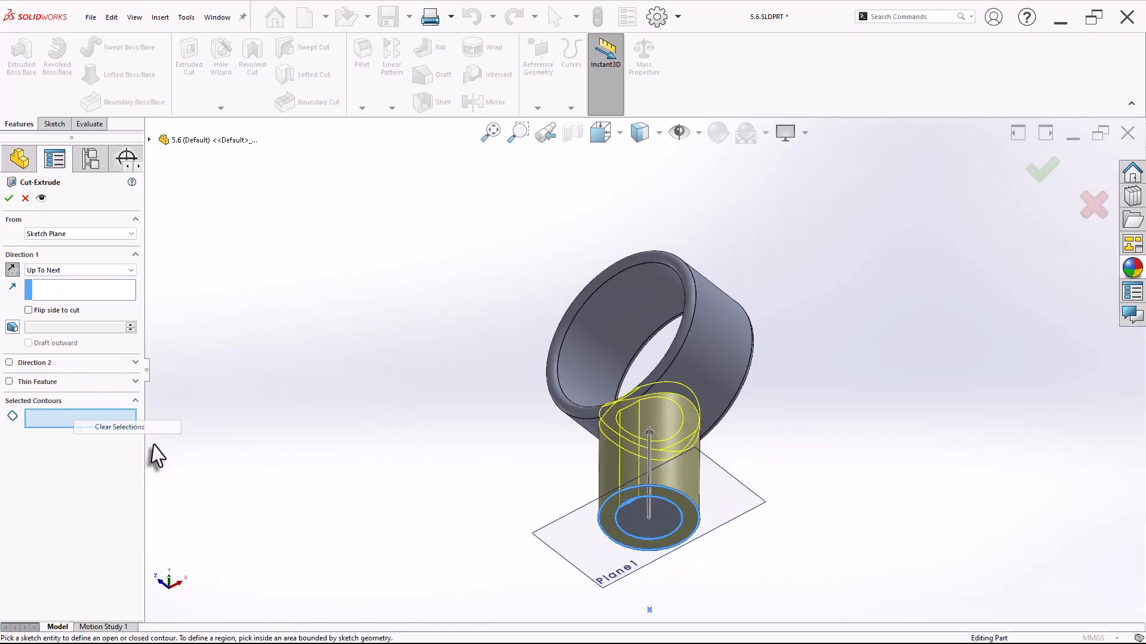
pyautogui.click(627, 518)
pyautogui.moveTo(382, 424); pyautogui.dragTo(343, 503, button='middle')
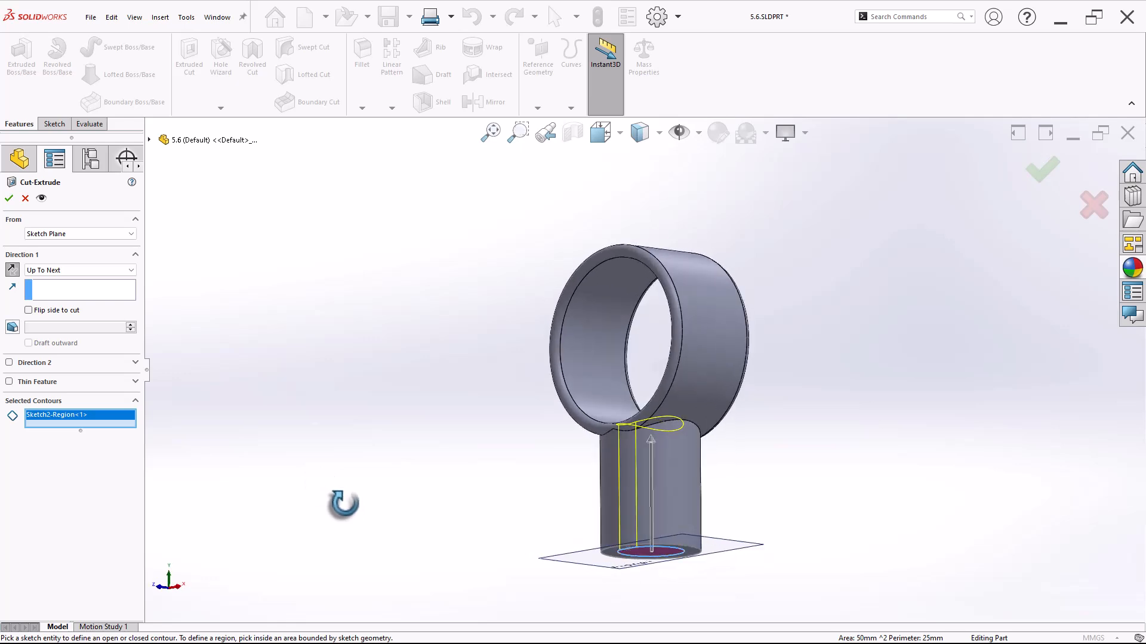
# Give the bore cut a Blind end condition with its own depth and complete the feature
pyautogui.click(78, 271)
pyautogui.click(70, 280)
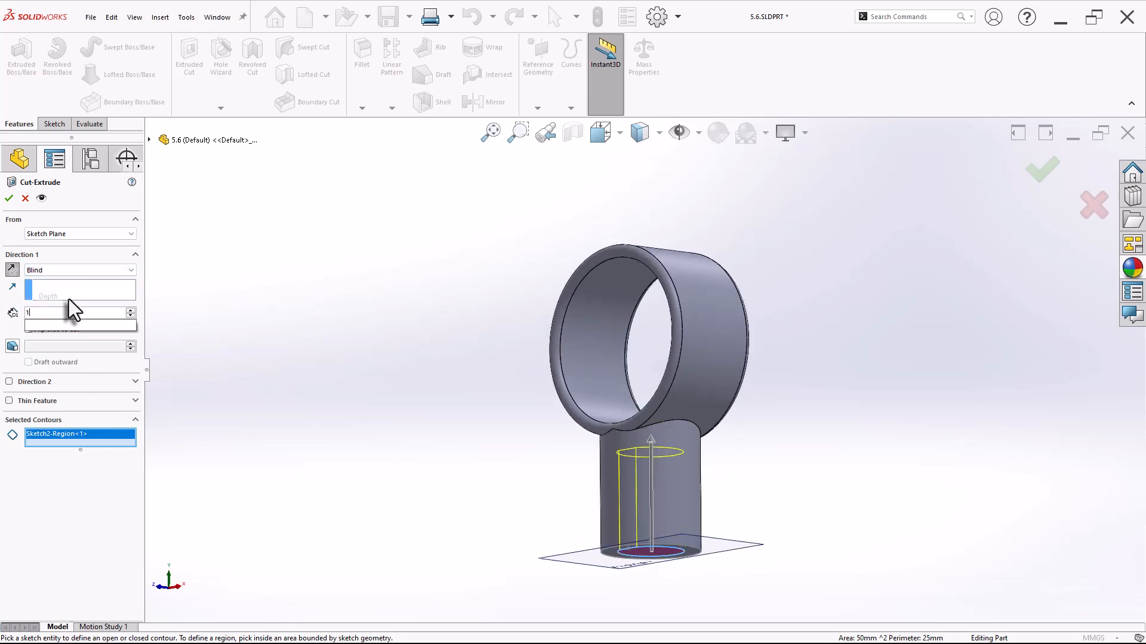
pyautogui.press('Return')
pyautogui.click(376, 400)
pyautogui.moveTo(376, 400)
pyautogui.mouseDown(button='middle')
pyautogui.moveTo(440, 422)
pyautogui.moveTo(440, 205)
pyautogui.moveTo(430, 286)
pyautogui.moveTo(280, 422)
pyautogui.moveTo(275, 525)
pyautogui.mouseUp(button='middle')
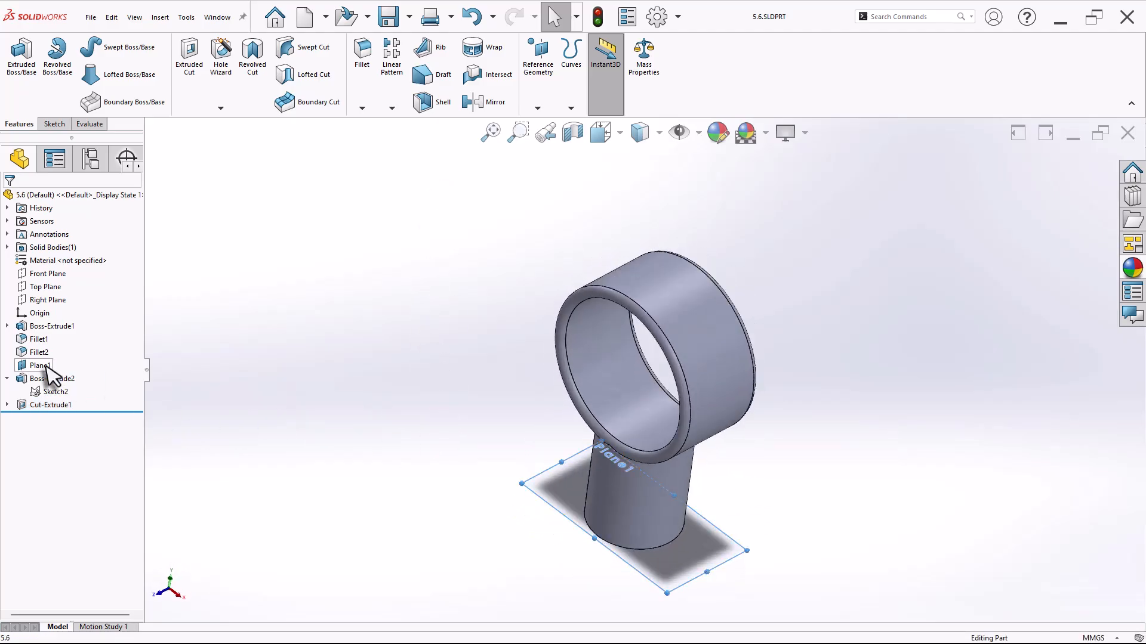
# Hide Plane1, the offset plane at the end of the cylindrical boss
pyautogui.click(47, 367)
pyautogui.click(78, 347)
pyautogui.scroll(2, 760, 545)
pyautogui.scroll(1, 757, 531)
pyautogui.scroll(-3, 734, 456)
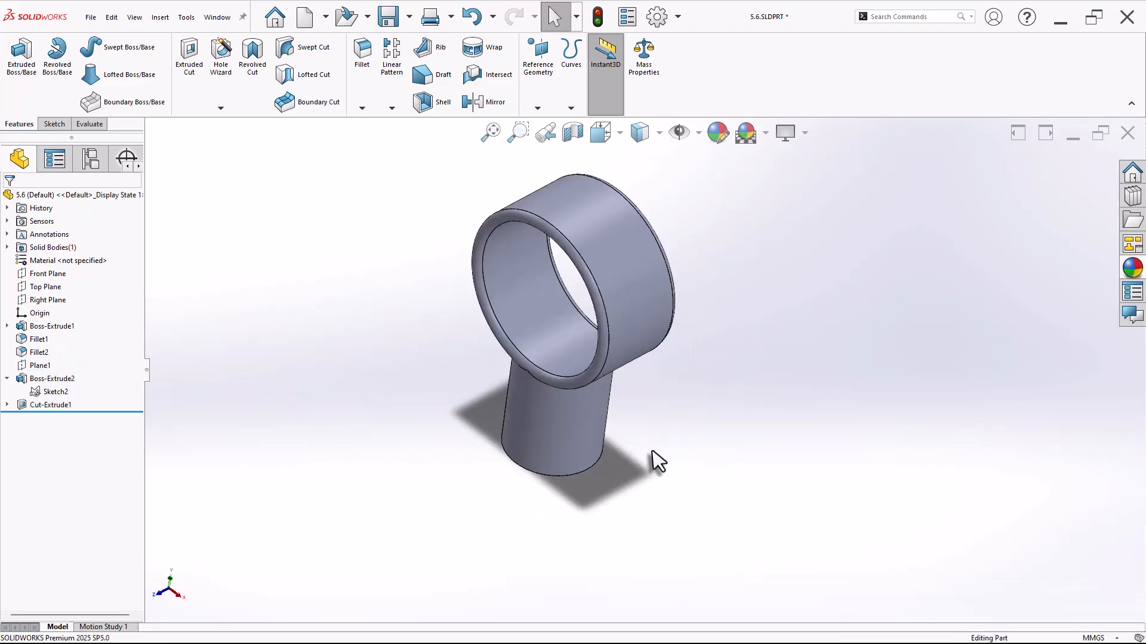
# Roll the model back to before the bore cut and start a new sketch on the Front Plane
pyautogui.moveTo(652, 452); pyautogui.dragTo(591, 418, button='middle')
pyautogui.moveTo(118, 412); pyautogui.dragTo(118, 393)
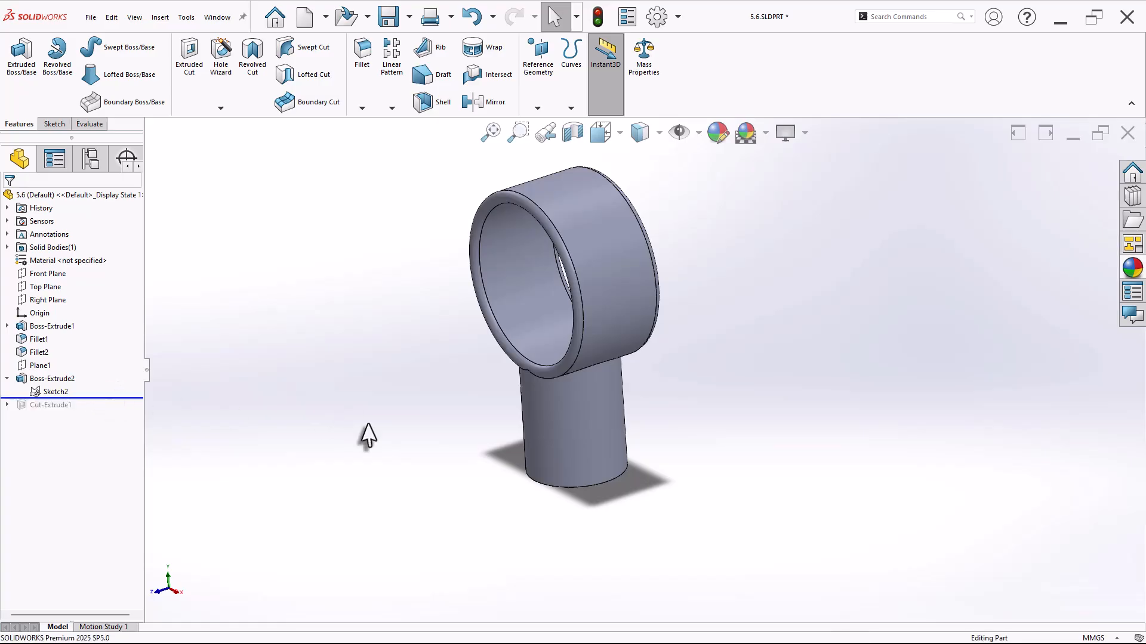
pyautogui.moveTo(371, 440); pyautogui.dragTo(250, 316, button='middle')
pyautogui.click(47, 273)
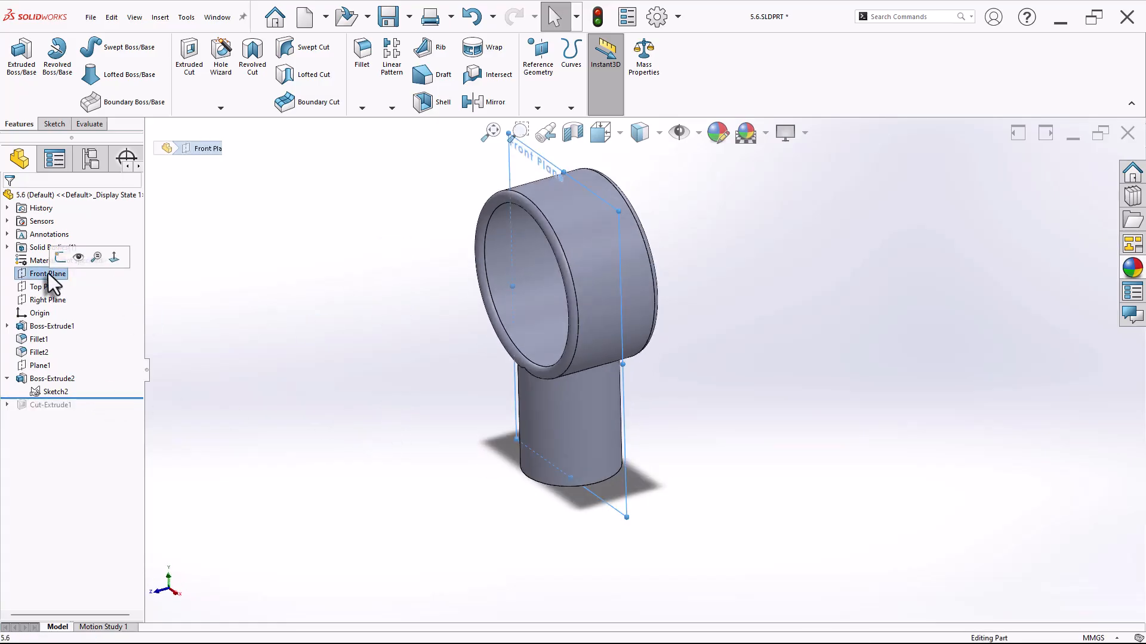
pyautogui.click(59, 258)
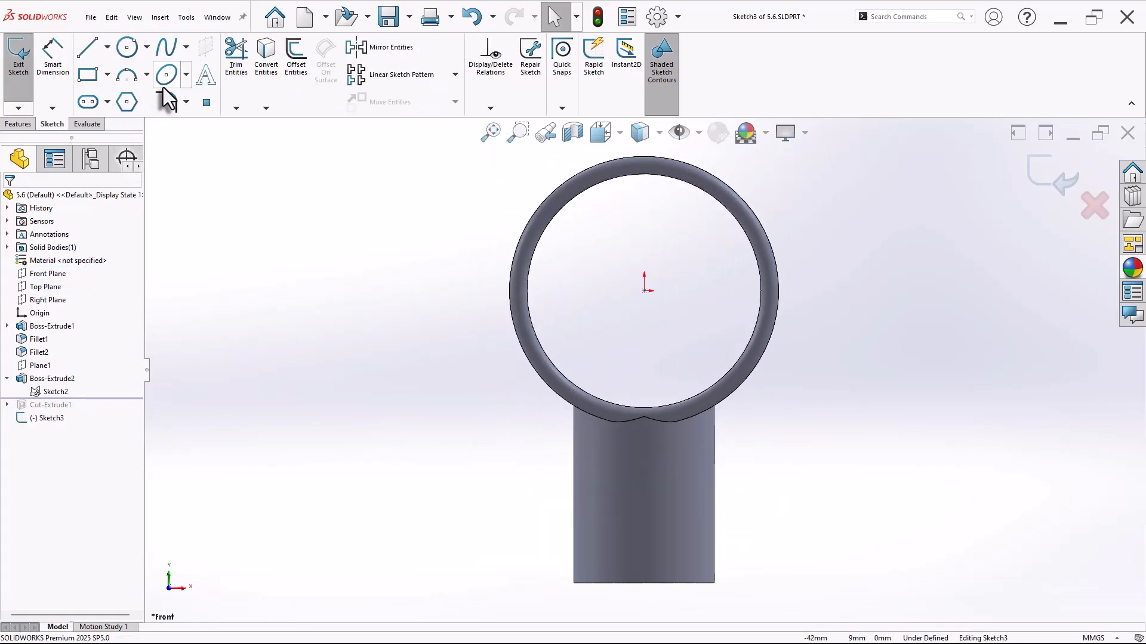
# Sketch three concentric circles of 9, 3 and 6 mm diameter on the lower part of the cylindrical boss
pyautogui.click(127, 53)
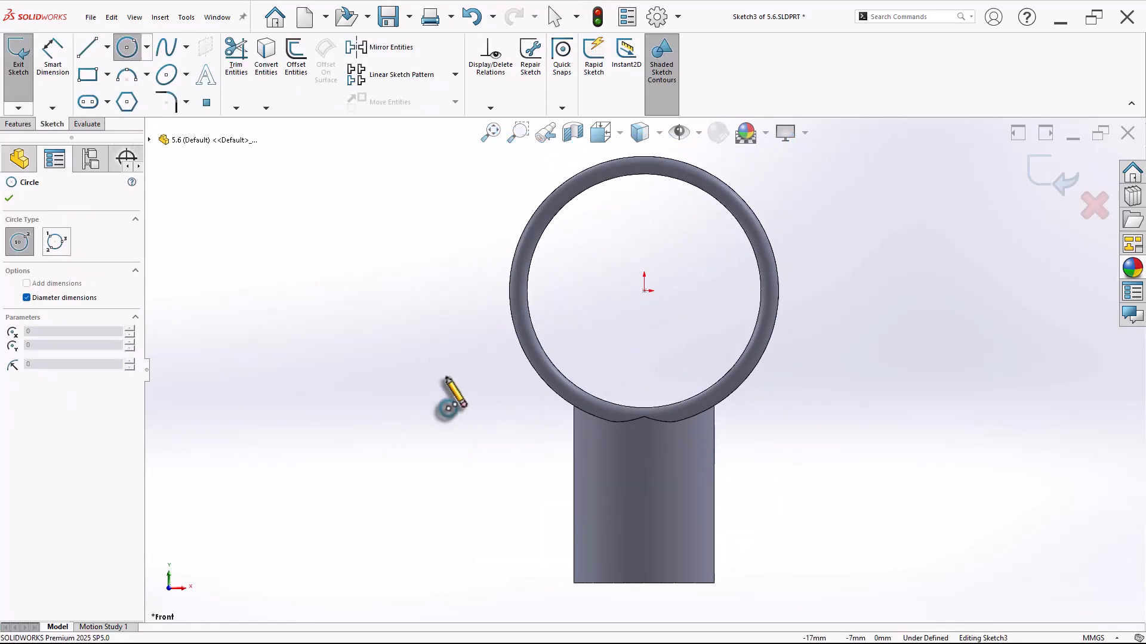
pyautogui.click(644, 519)
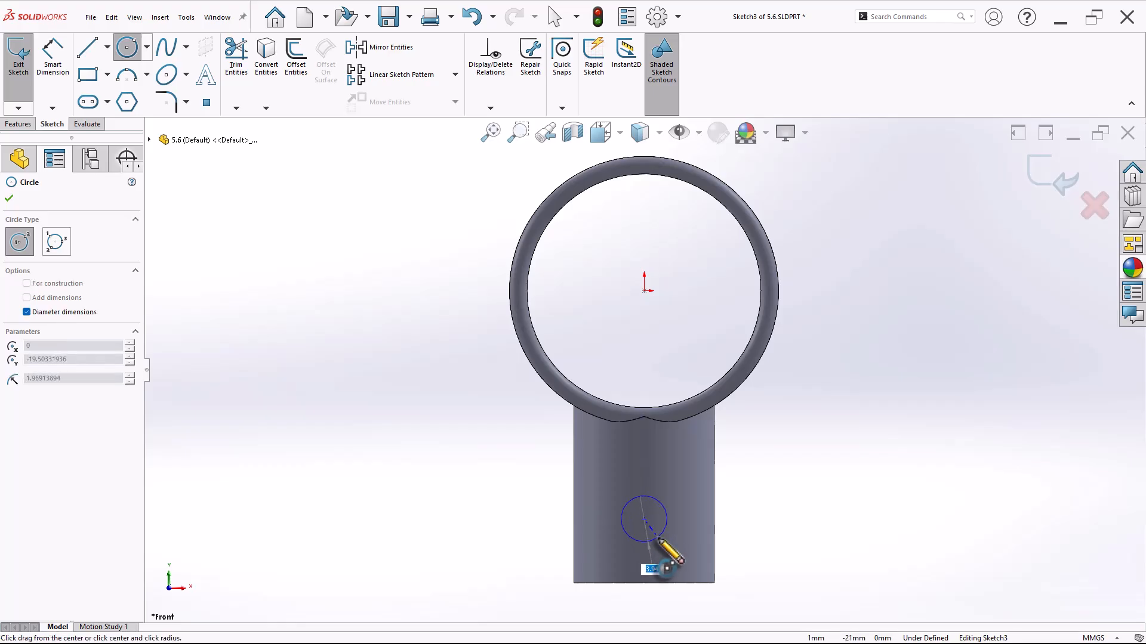
pyautogui.press('Return')
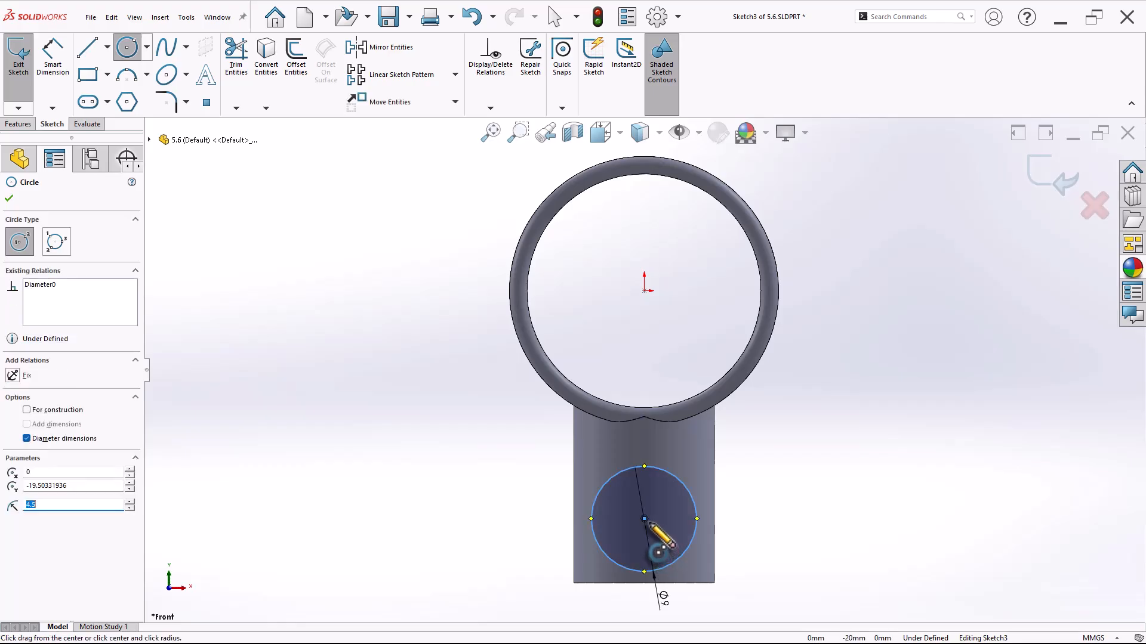
pyautogui.click(644, 520)
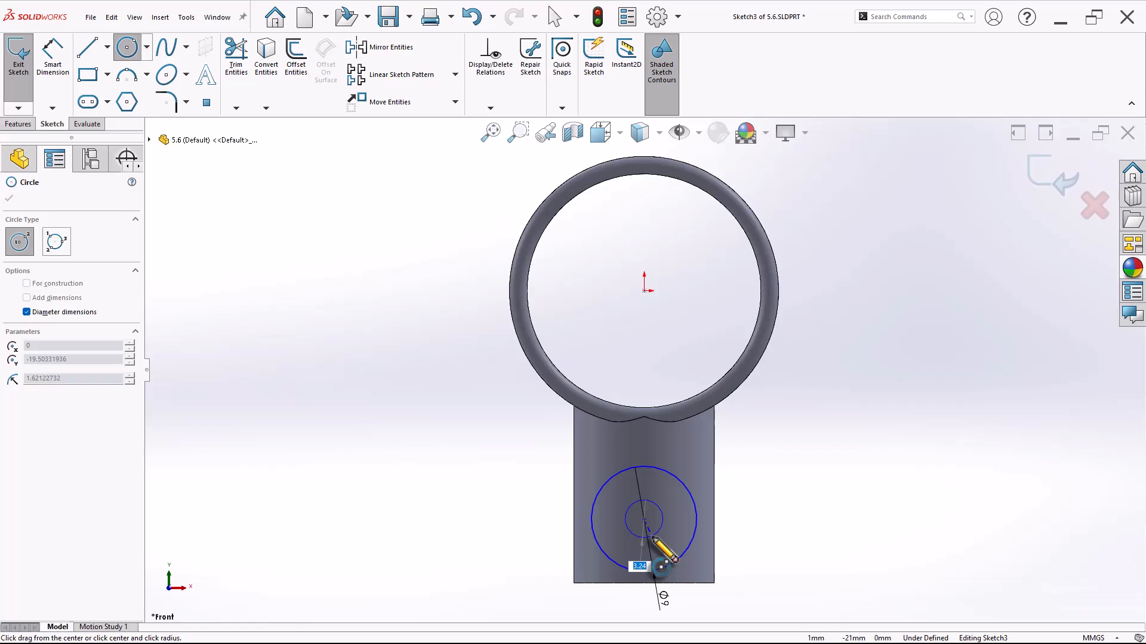
pyautogui.press('Return')
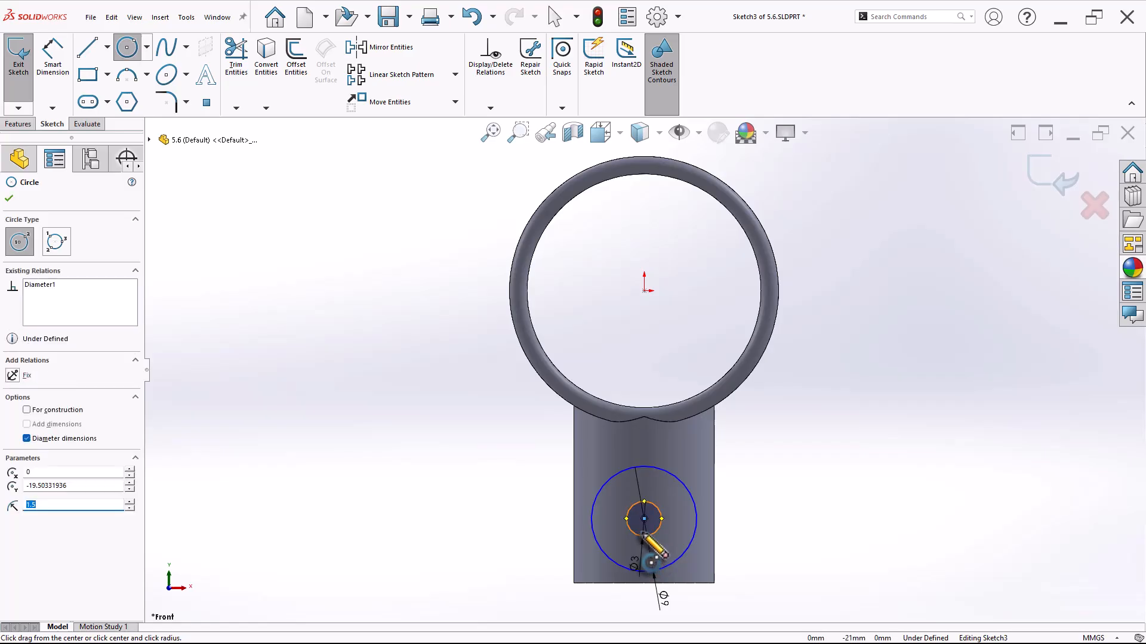
pyautogui.click(645, 519)
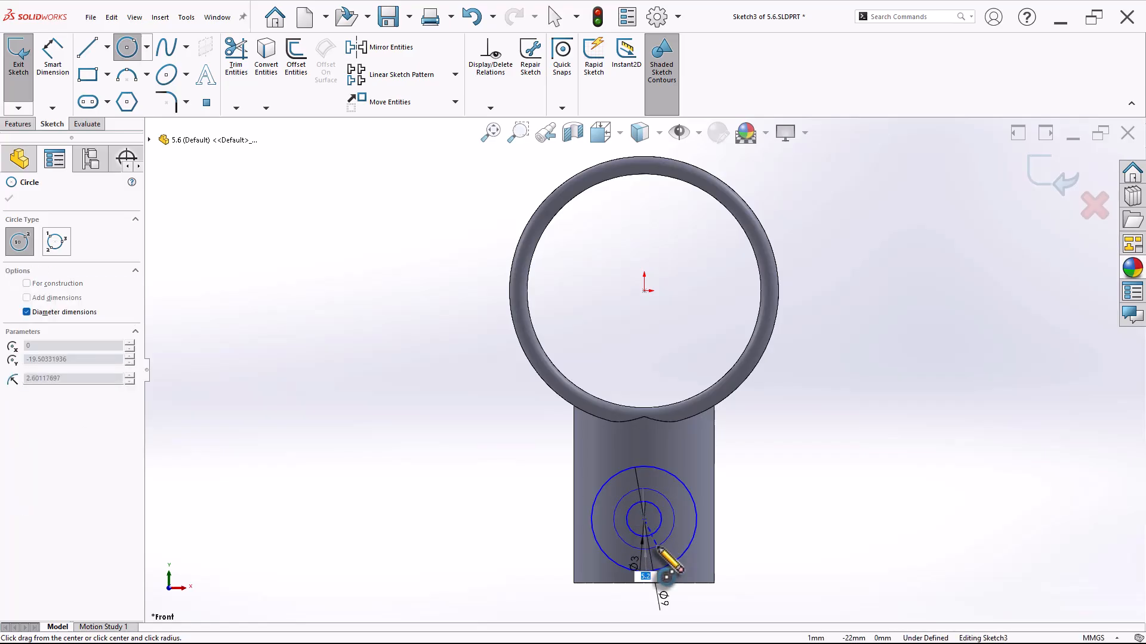
pyautogui.press('Return')
# Dimension the circles' common centre 6 mm above the boss's bottom edge
pyautogui.moveTo(809, 520); pyautogui.dragTo(809, 486, button='right')
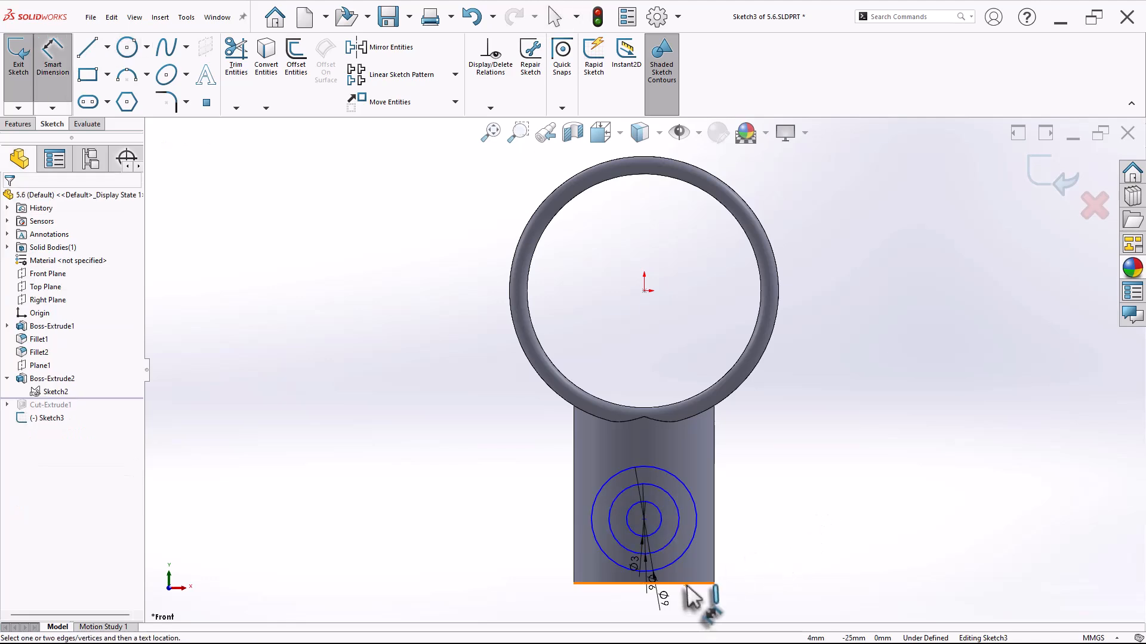
pyautogui.click(685, 584)
pyautogui.click(644, 519)
pyautogui.click(750, 543)
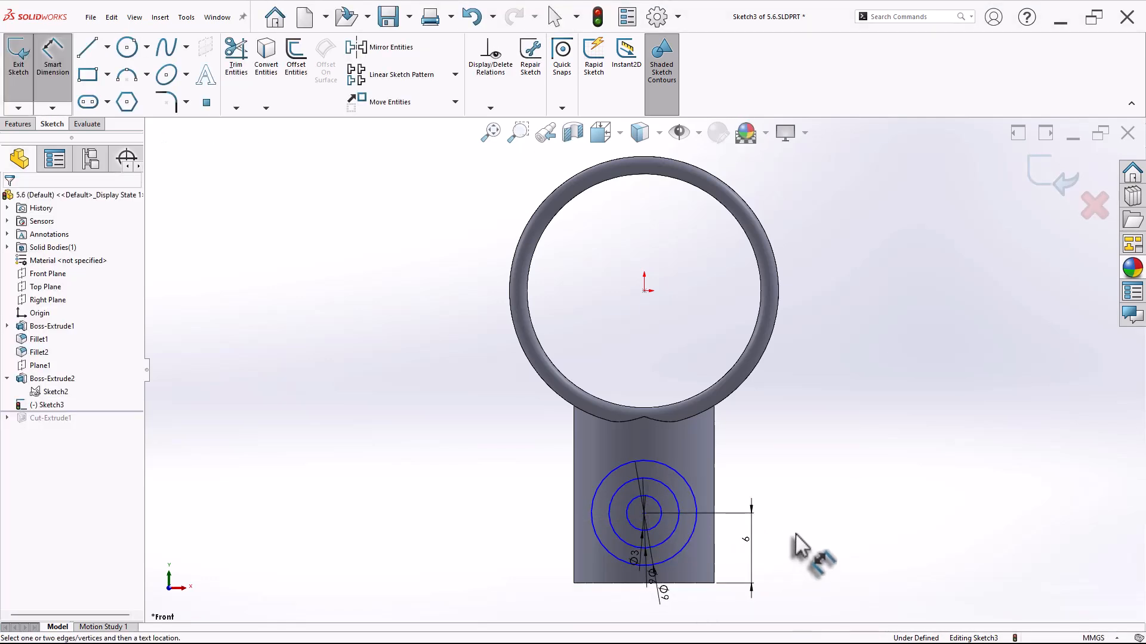
pyautogui.press('Escape')
# Add a Vertical relation between the circles' common centre and the origin
pyautogui.click(643, 513)
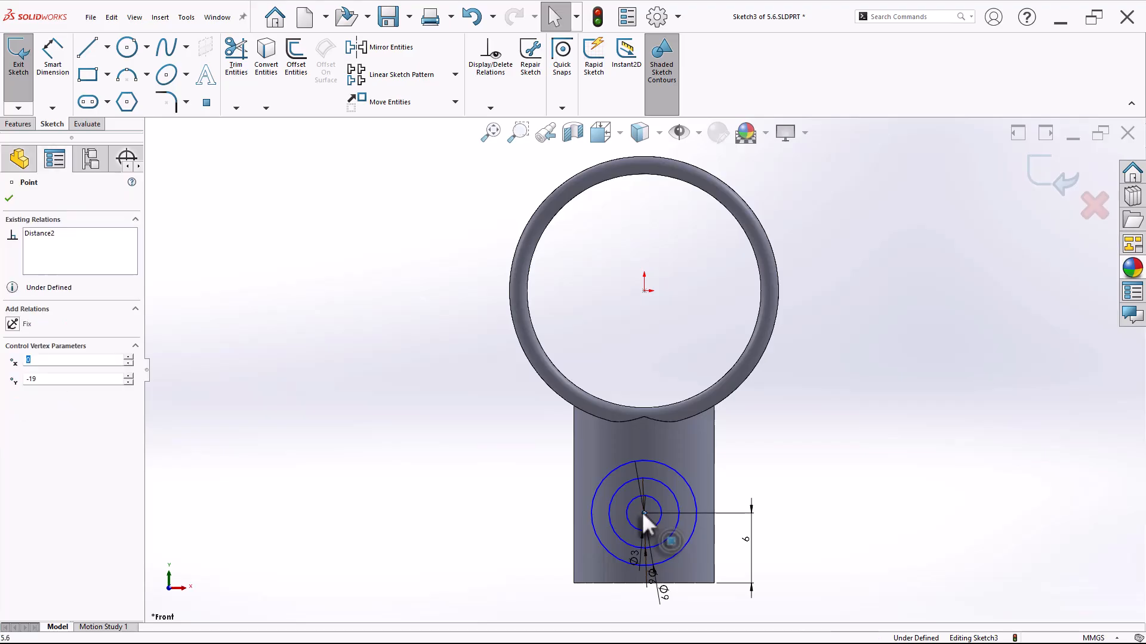
pyautogui.keyDown('ctrl'); pyautogui.click(644, 293); pyautogui.keyUp('ctrl')
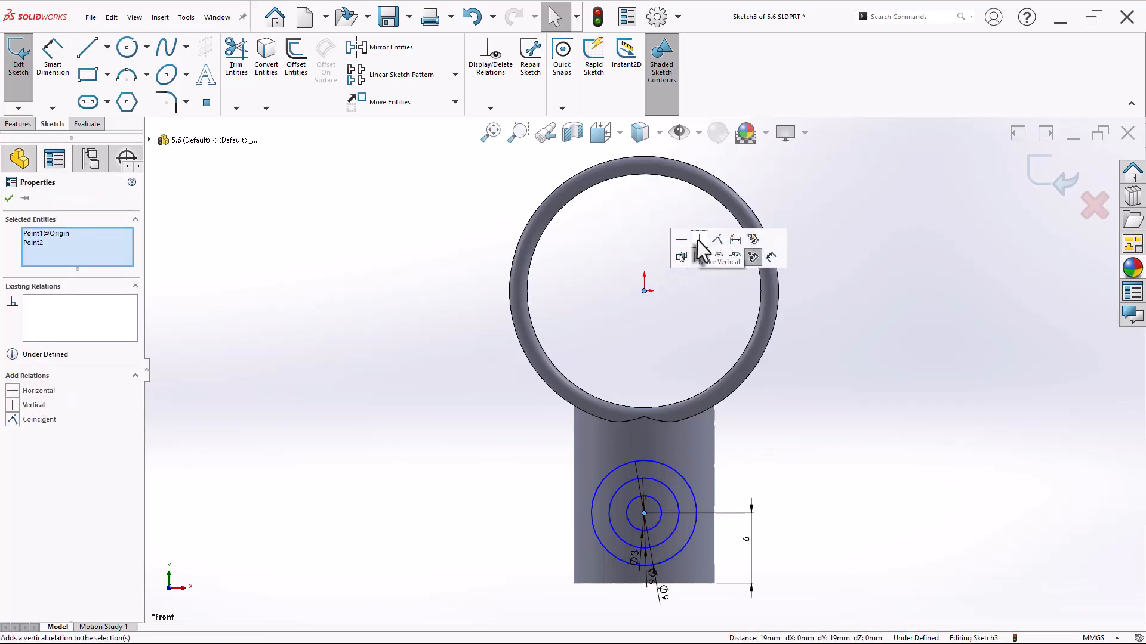
pyautogui.click(697, 240)
pyautogui.click(846, 481)
# Extrude the 9 mm circle contour 8 mm Blind as a side boss merged with the cylinder
pyautogui.moveTo(846, 481); pyautogui.dragTo(670, 517, button='middle')
pyautogui.click(18, 123)
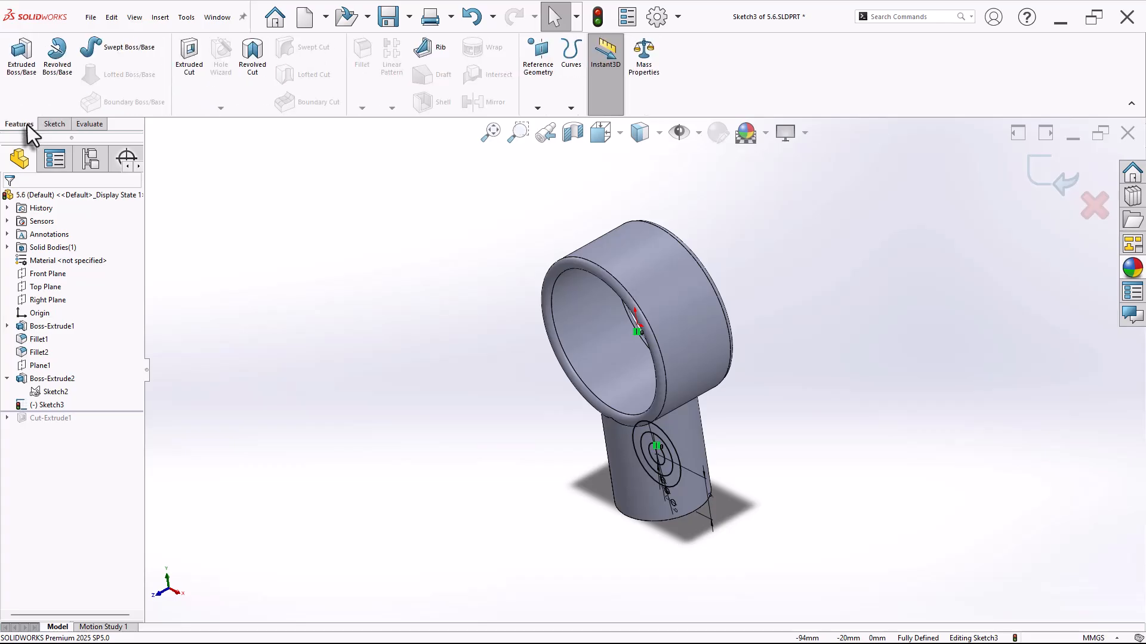
pyautogui.click(21, 53)
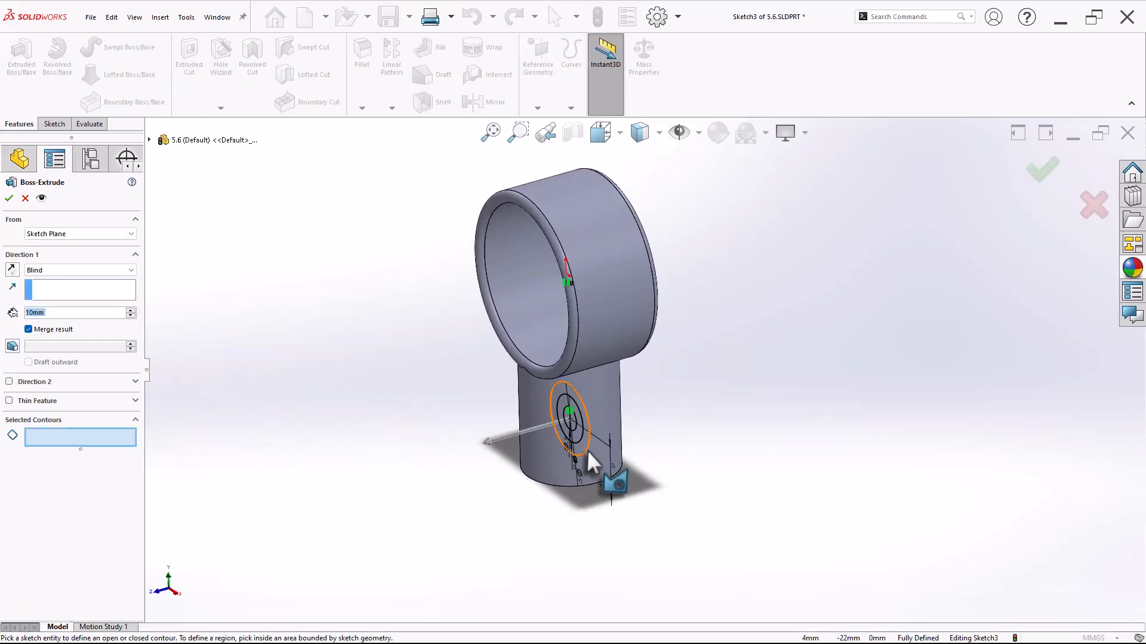
pyautogui.click(565, 459)
pyautogui.moveTo(358, 425); pyautogui.dragTo(341, 406, button='middle')
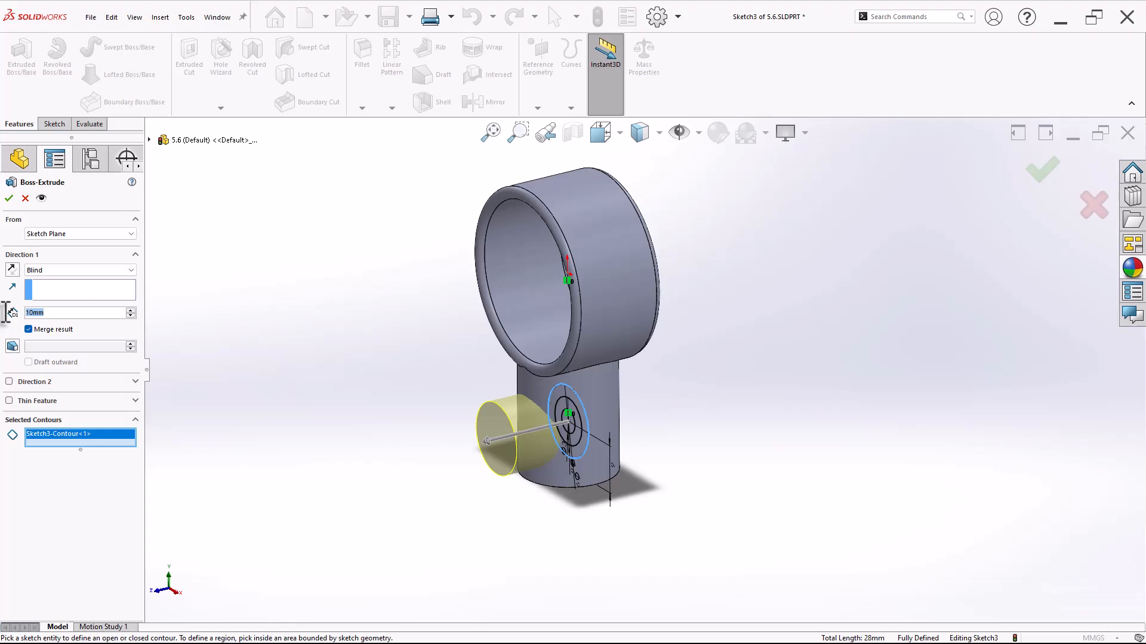
pyautogui.press('Return')
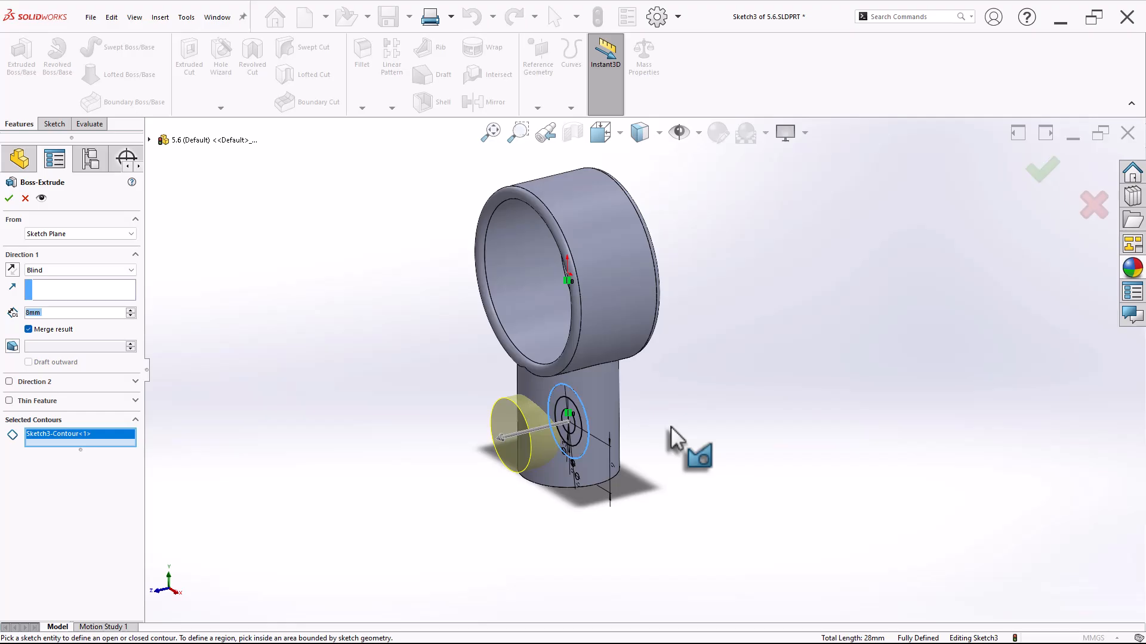
pyautogui.click(9, 198)
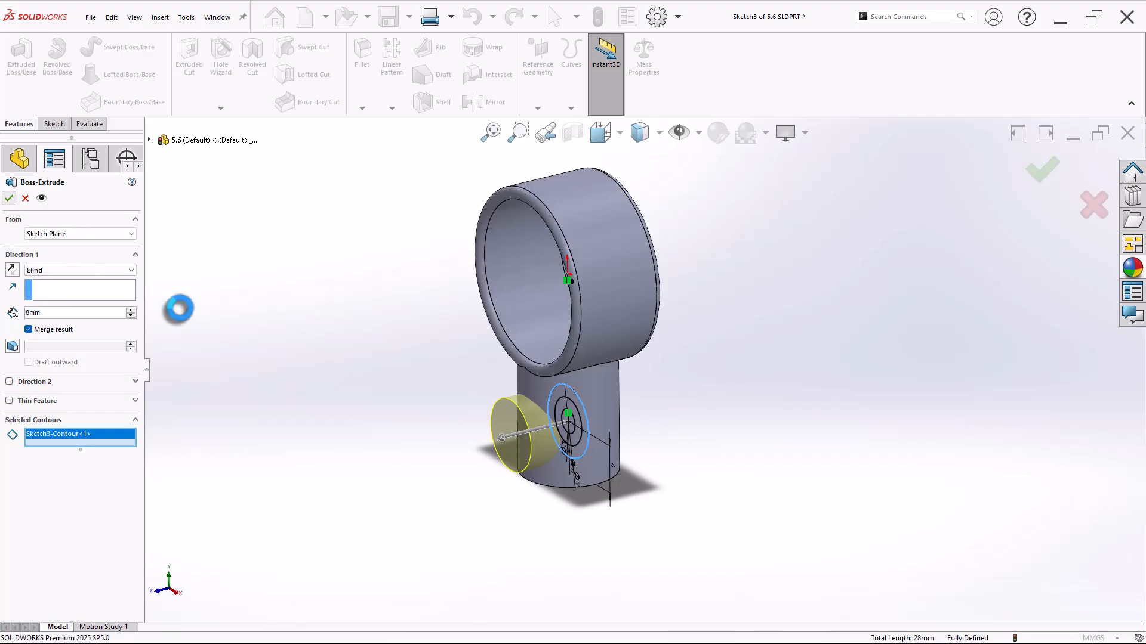
pyautogui.moveTo(374, 414); pyautogui.dragTo(378, 433, button='middle')
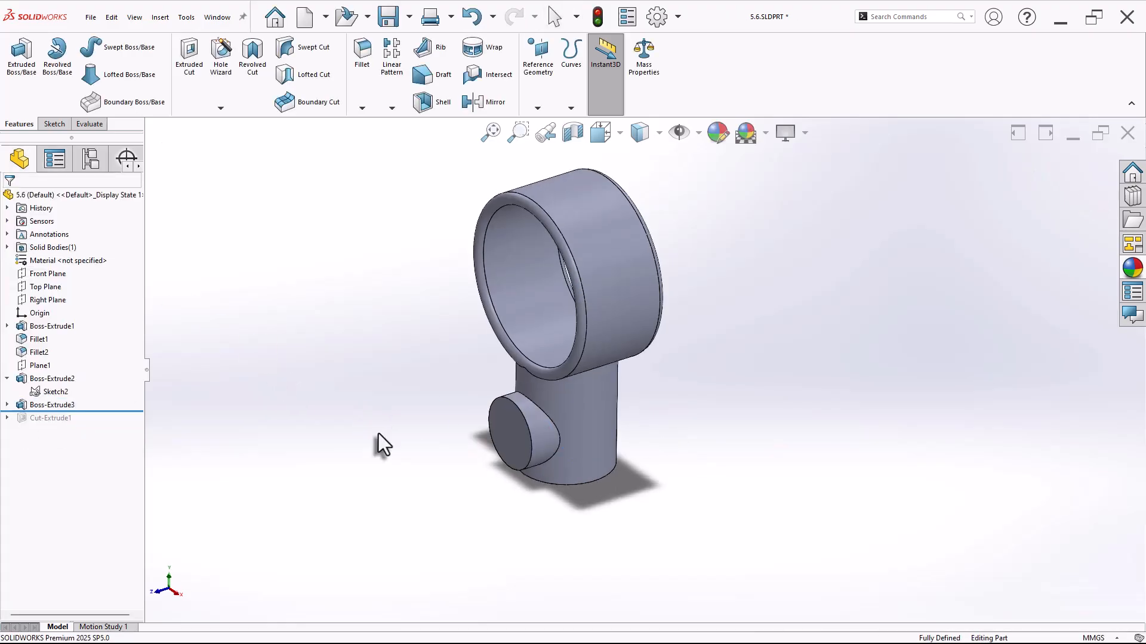
# Cut the 3 mm circle contour Through All in the reversed direction, through the side boss
pyautogui.click(6, 405)
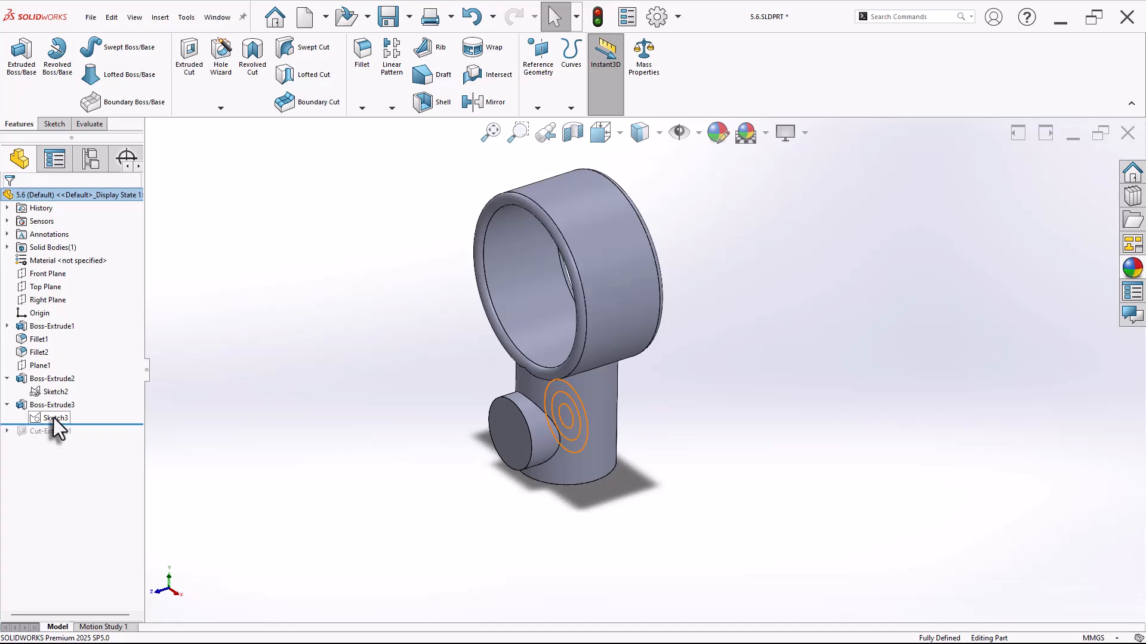
pyautogui.click(53, 417)
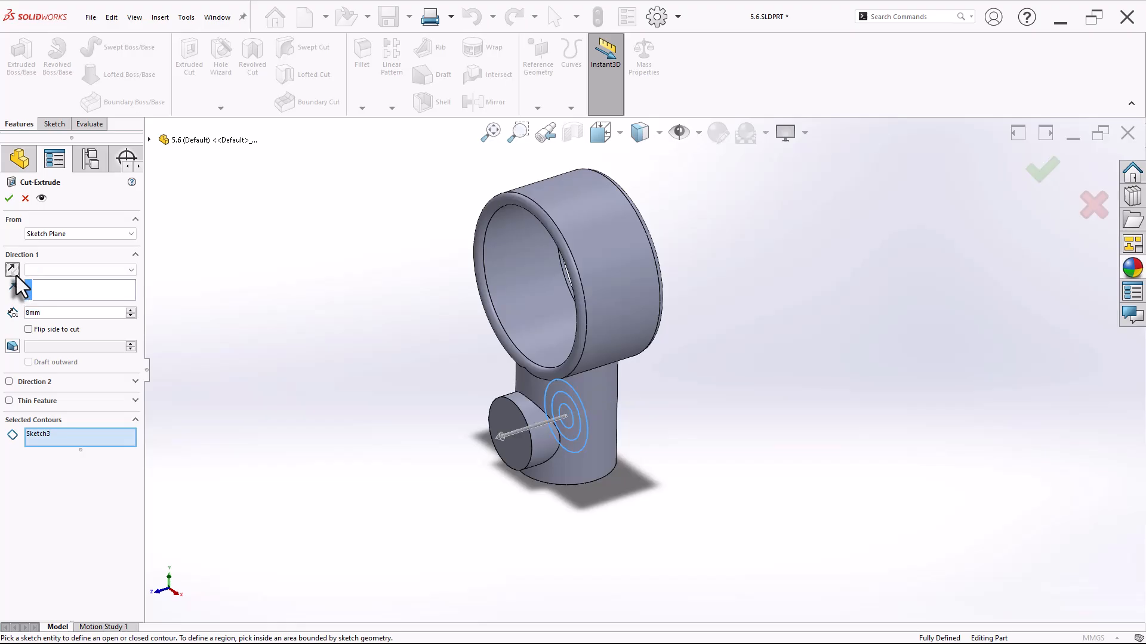
pyautogui.rightClick(96, 447)
pyautogui.click(128, 455)
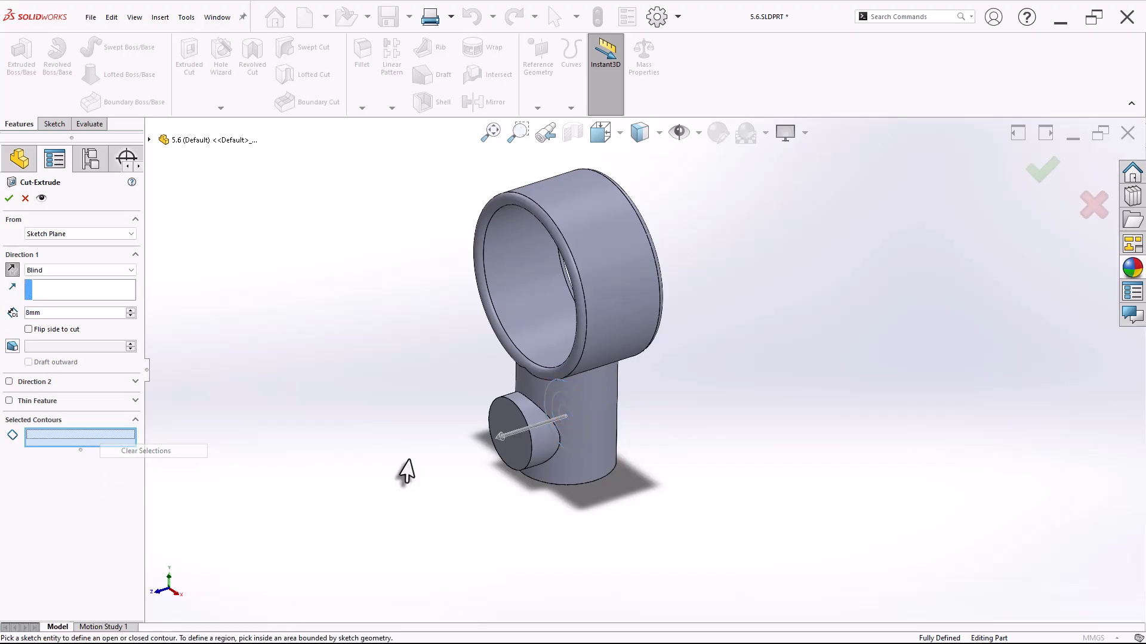
pyautogui.click(569, 427)
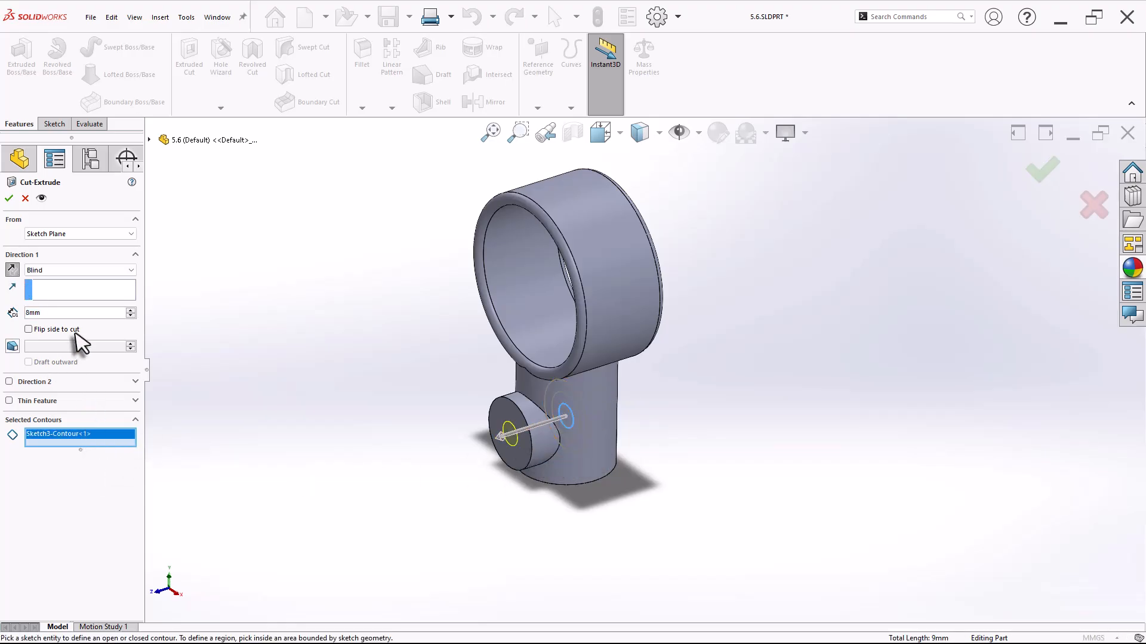
pyautogui.click(78, 270)
pyautogui.click(74, 288)
pyautogui.click(8, 198)
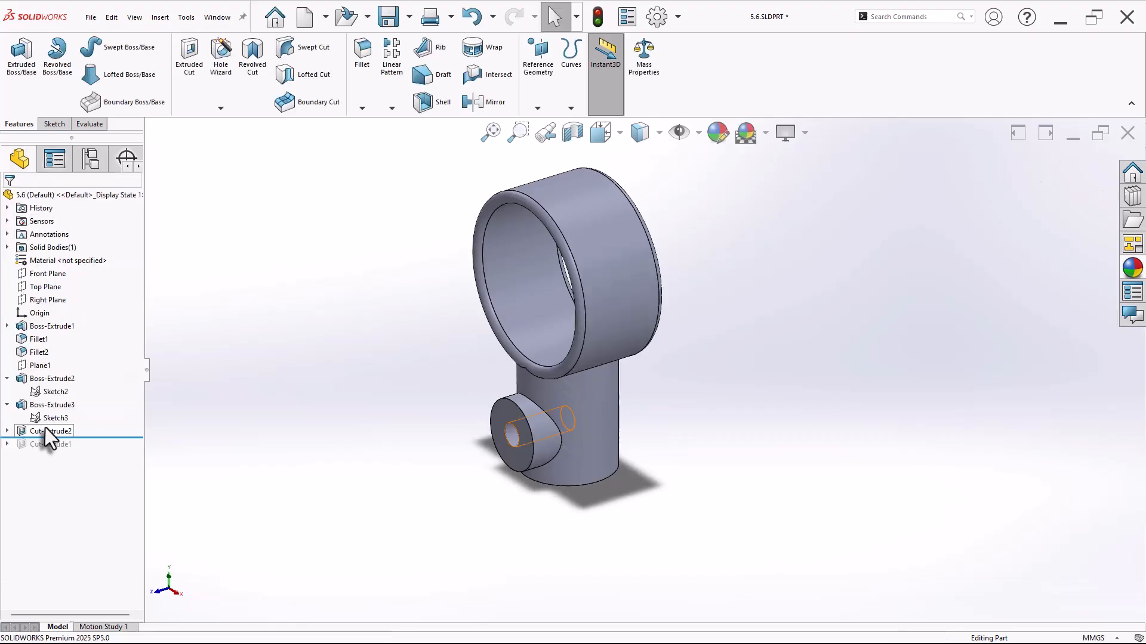
# Start an extruded cut from the side boss's circle sketch, replacing its contour selection with the 6 mm circle
pyautogui.click(6, 430)
pyautogui.click(52, 442)
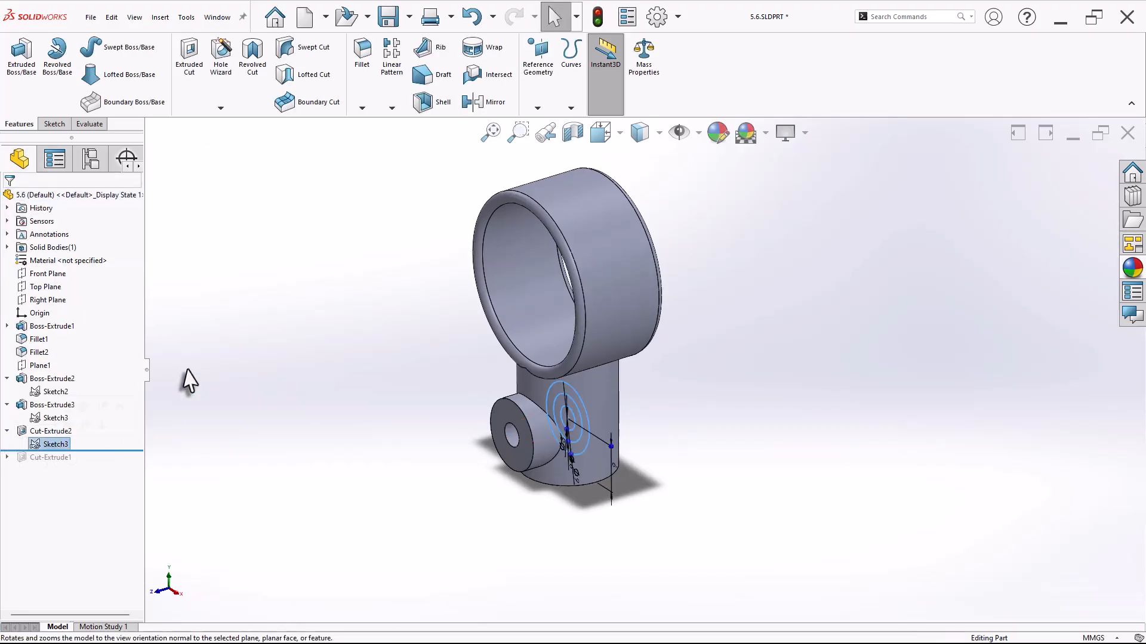
pyautogui.click(186, 66)
pyautogui.rightClick(117, 435)
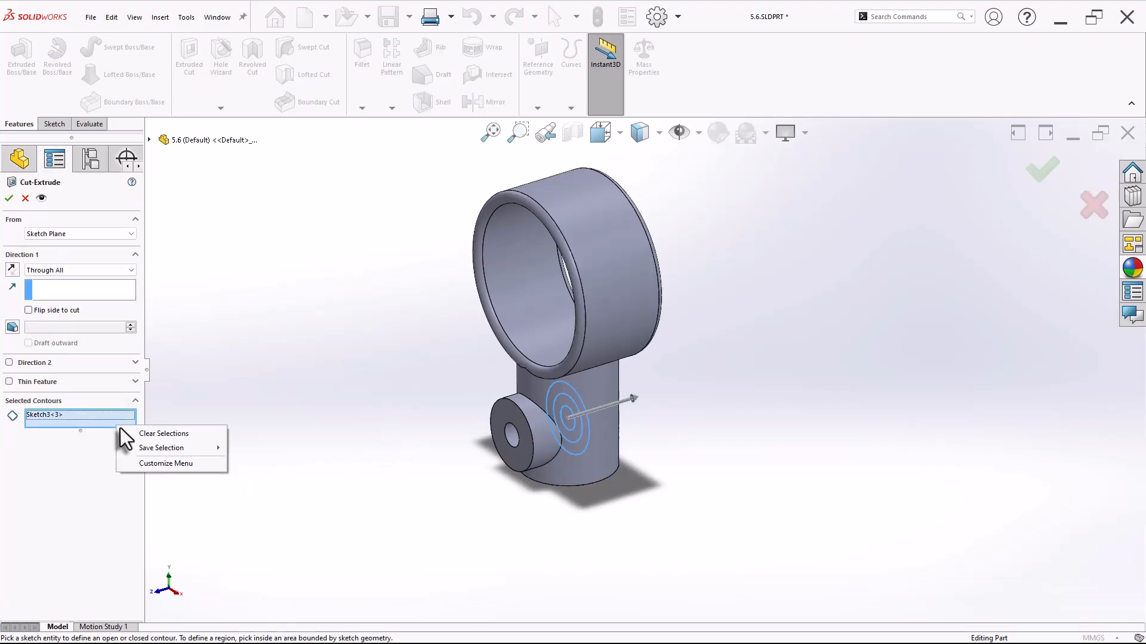
pyautogui.click(162, 434)
pyautogui.click(577, 441)
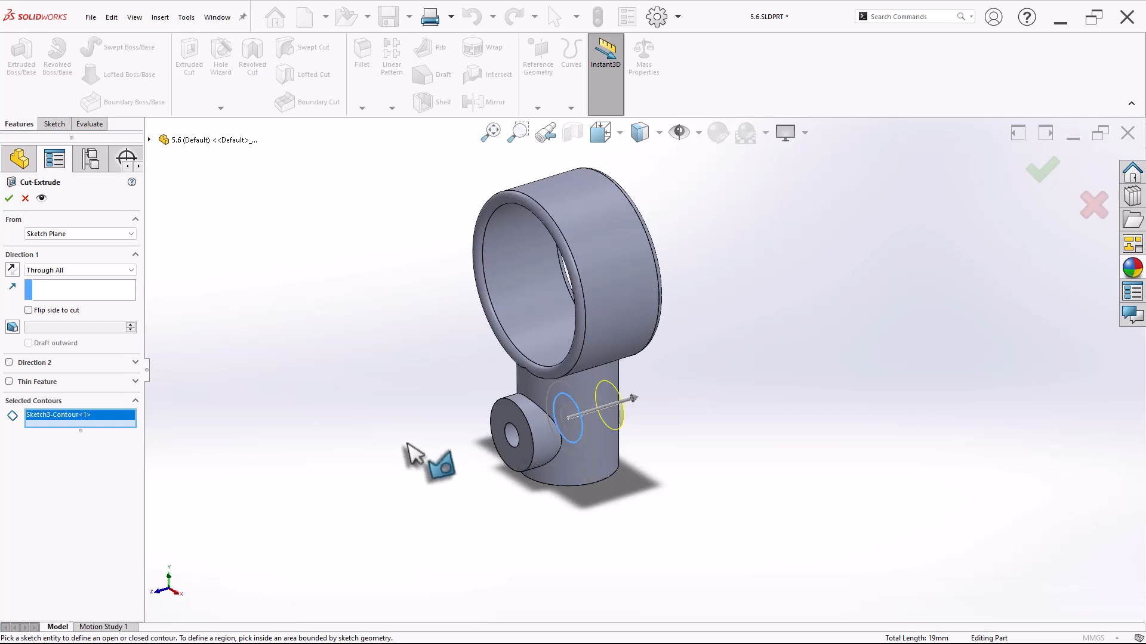
# Cut the 6 mm circle contour 2 mm Blind, starting from the side boss's end face
pyautogui.moveTo(409, 455)
pyautogui.mouseDown(button='middle')
pyautogui.moveTo(433, 438)
pyautogui.moveTo(422, 455)
pyautogui.mouseUp(button='middle')
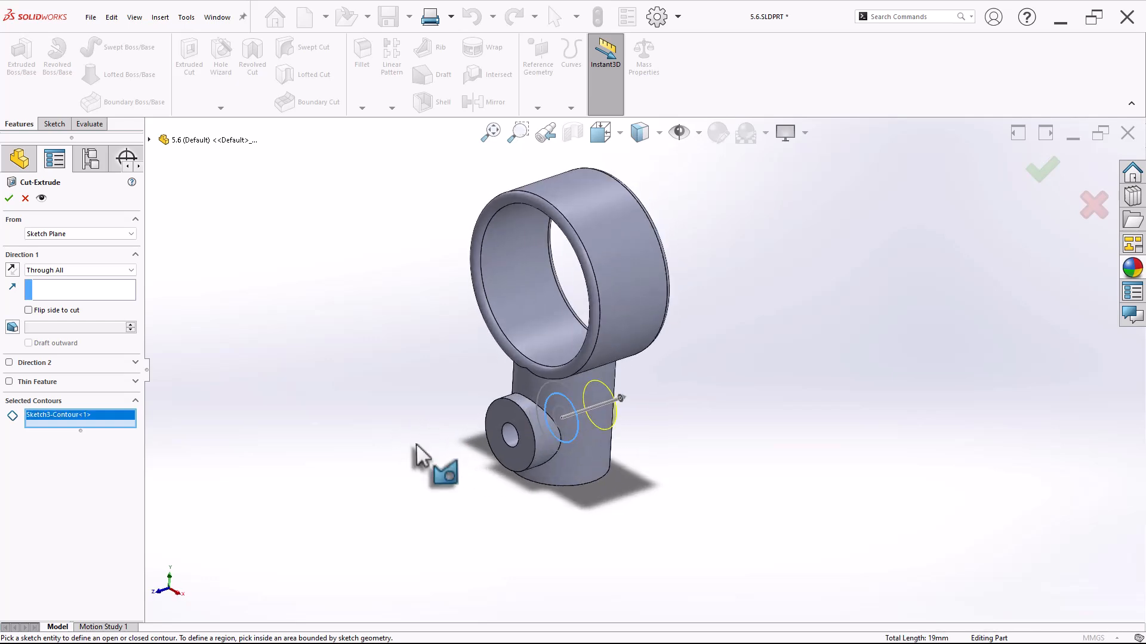
pyautogui.click(56, 235)
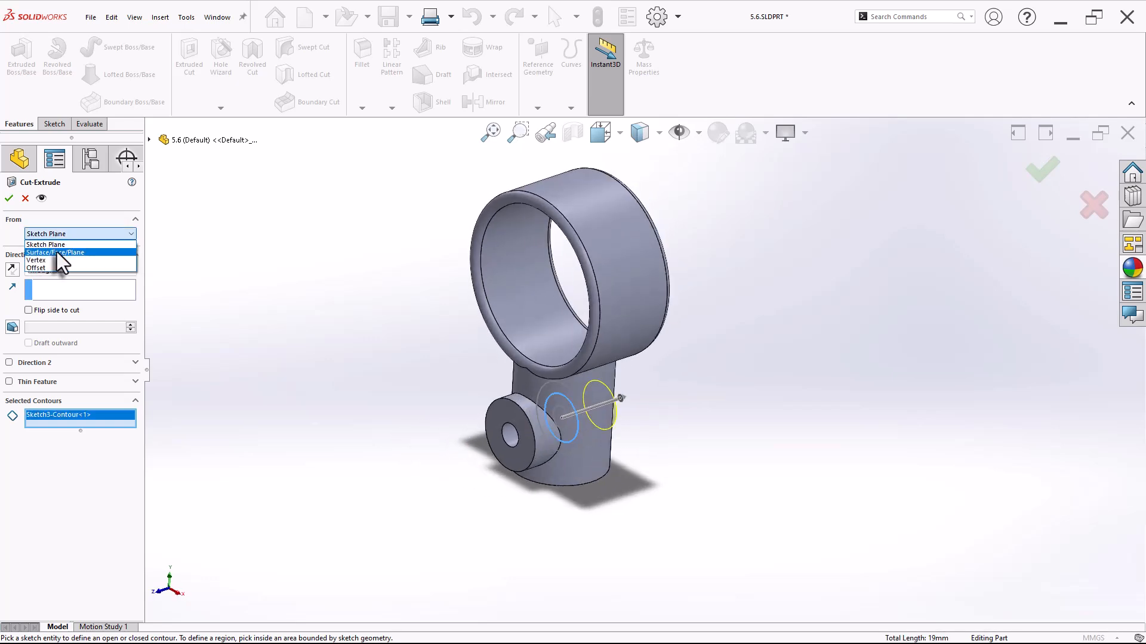
pyautogui.click(56, 252)
pyautogui.click(508, 445)
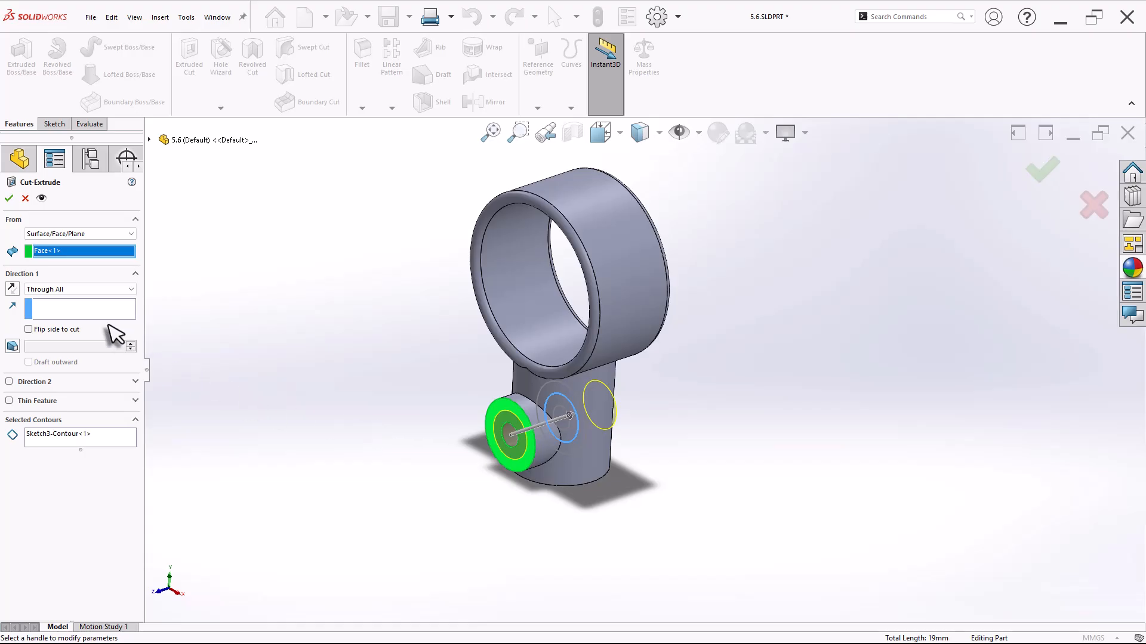
pyautogui.click(83, 291)
pyautogui.click(70, 305)
pyautogui.click(71, 291)
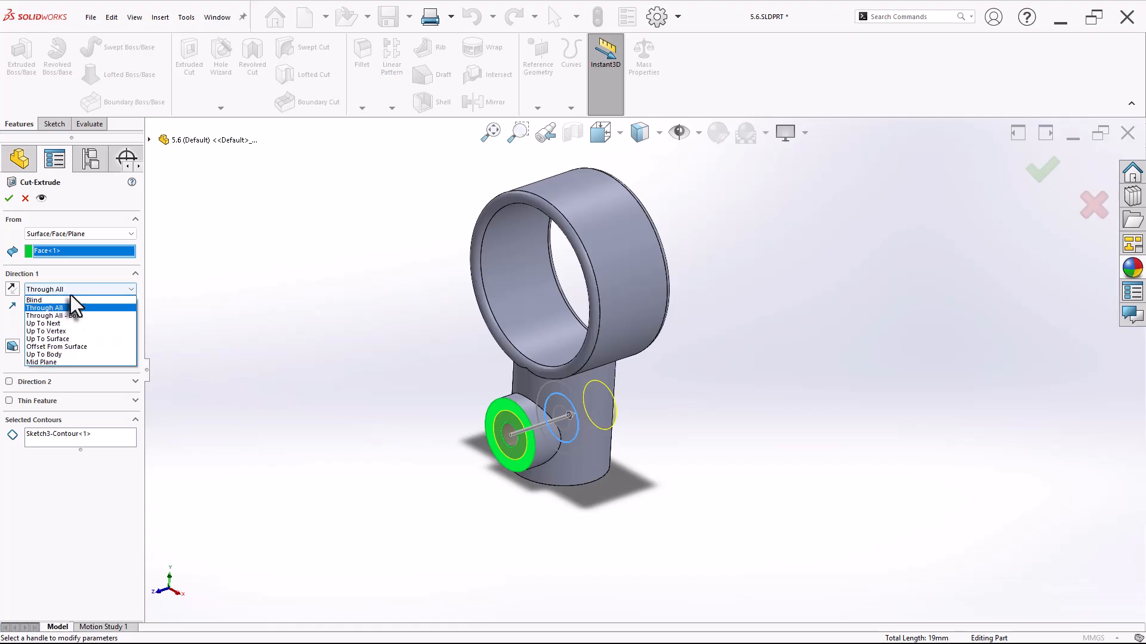
pyautogui.click(70, 297)
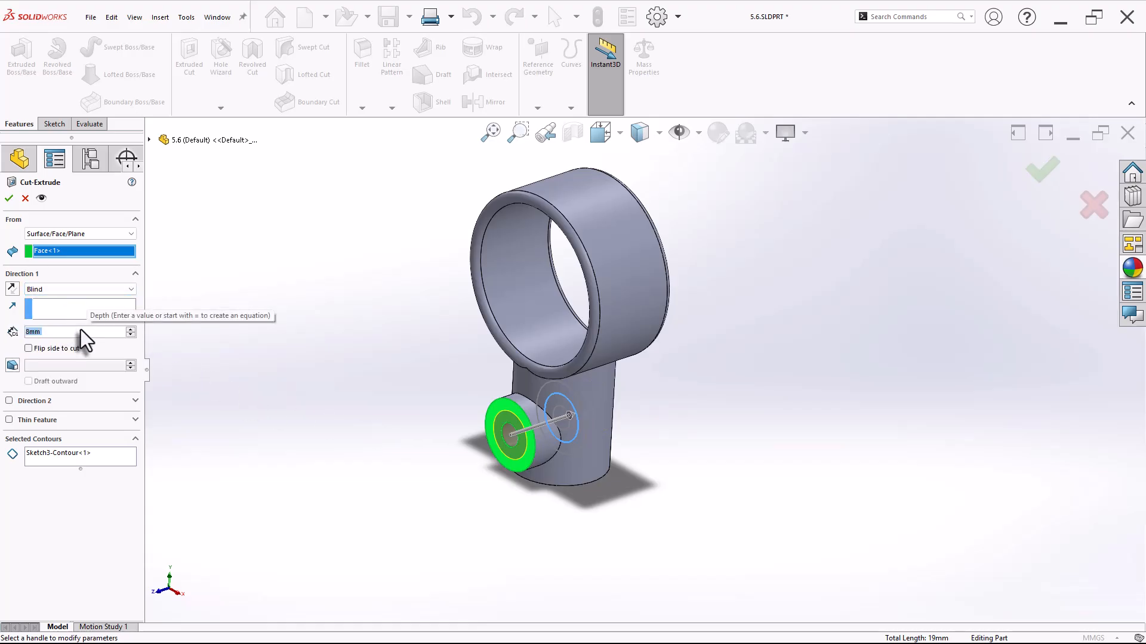
pyautogui.write('2')
pyautogui.press('Return')
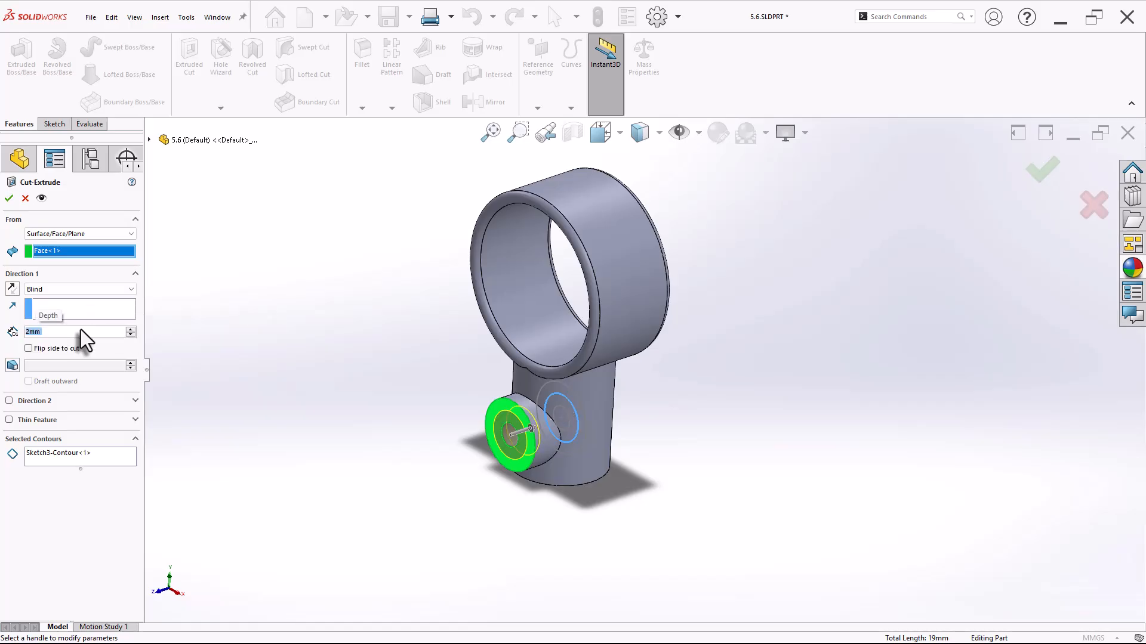
pyautogui.click(9, 198)
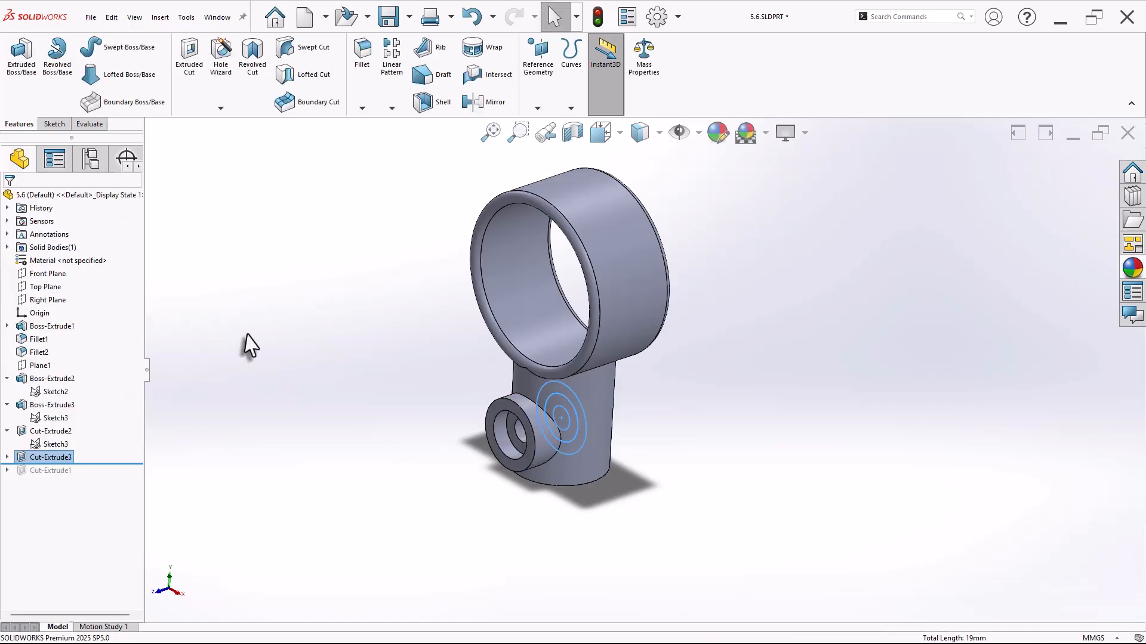
# Roll the model forward past Cut-Extrude1 to the end of the feature tree and show it in isometric view
pyautogui.moveTo(103, 464)
pyautogui.mouseDown()
pyautogui.moveTo(104, 477)
pyautogui.moveTo(105, 464)
pyautogui.mouseUp()
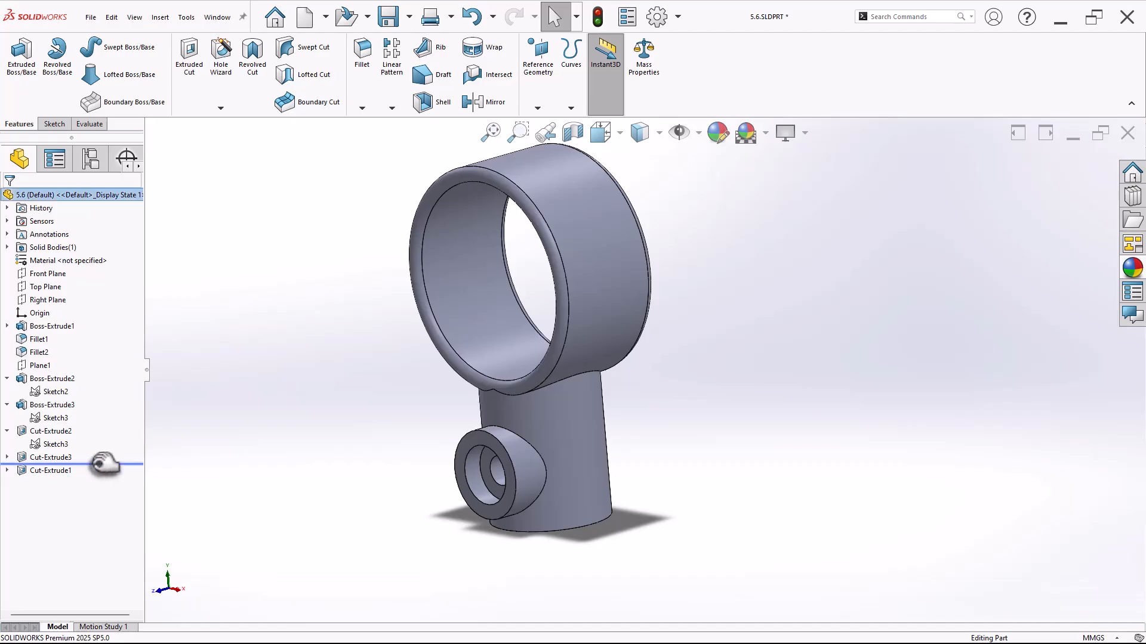
pyautogui.moveTo(320, 443)
pyautogui.mouseDown(button='middle')
pyautogui.moveTo(364, 481)
pyautogui.moveTo(333, 445)
pyautogui.mouseUp(button='middle')
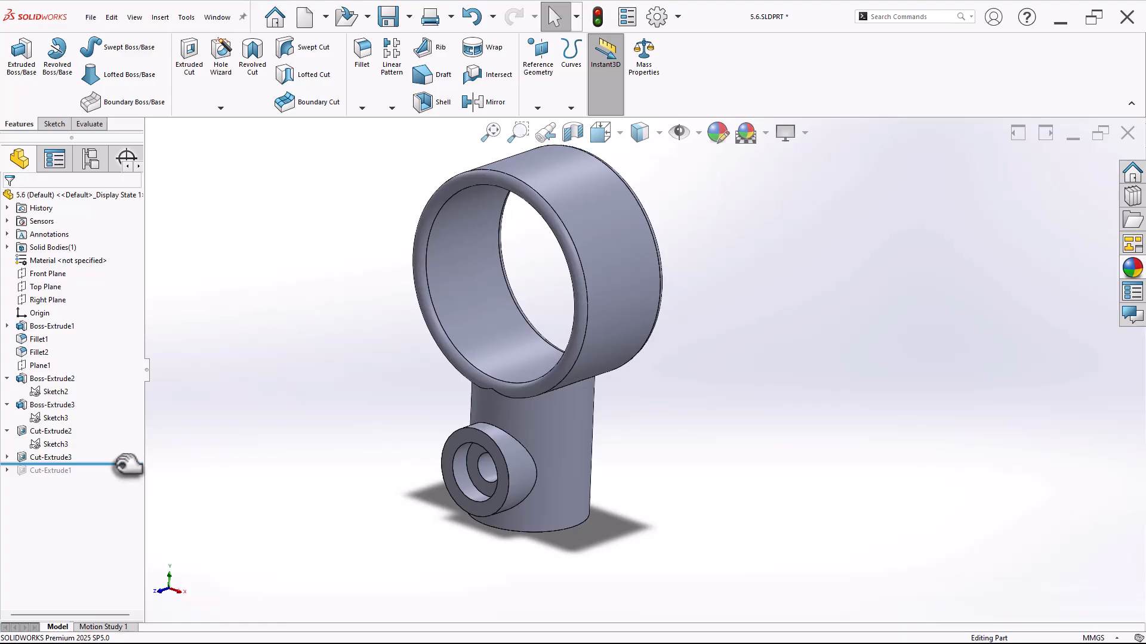
pyautogui.moveTo(127, 465); pyautogui.dragTo(128, 477)
pyautogui.moveTo(334, 496); pyautogui.dragTo(440, 484, button='middle')
pyautogui.hotkey('ctrl', '7')
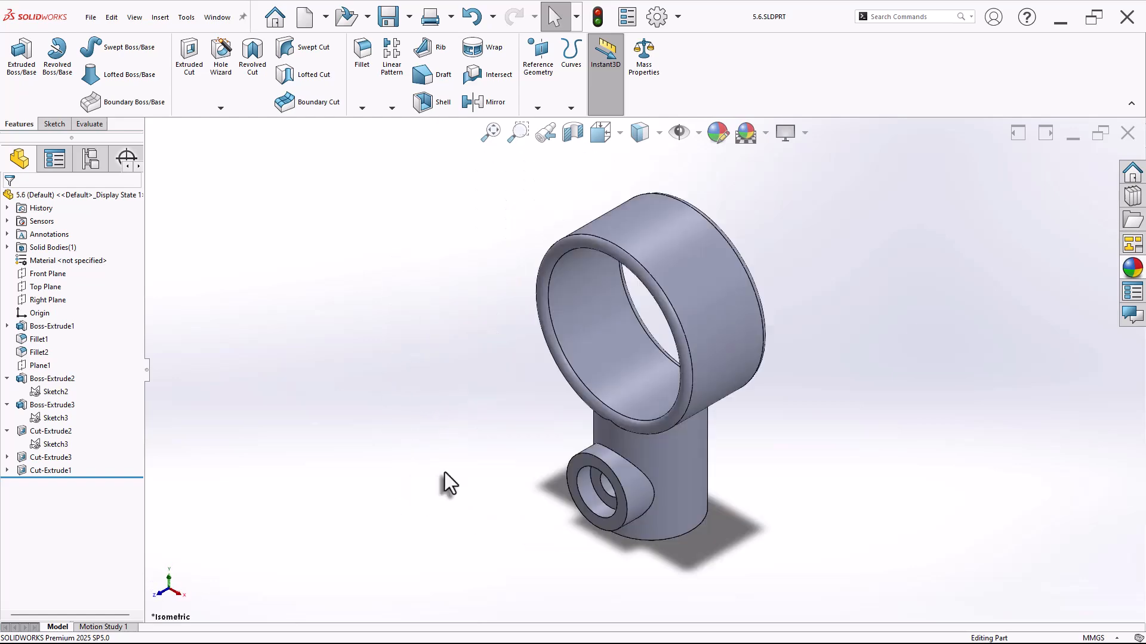
# Evaluate the finished part's mass properties, and examine the Practice Problem 5.7 drawing in the PDF
pyautogui.click(645, 60)
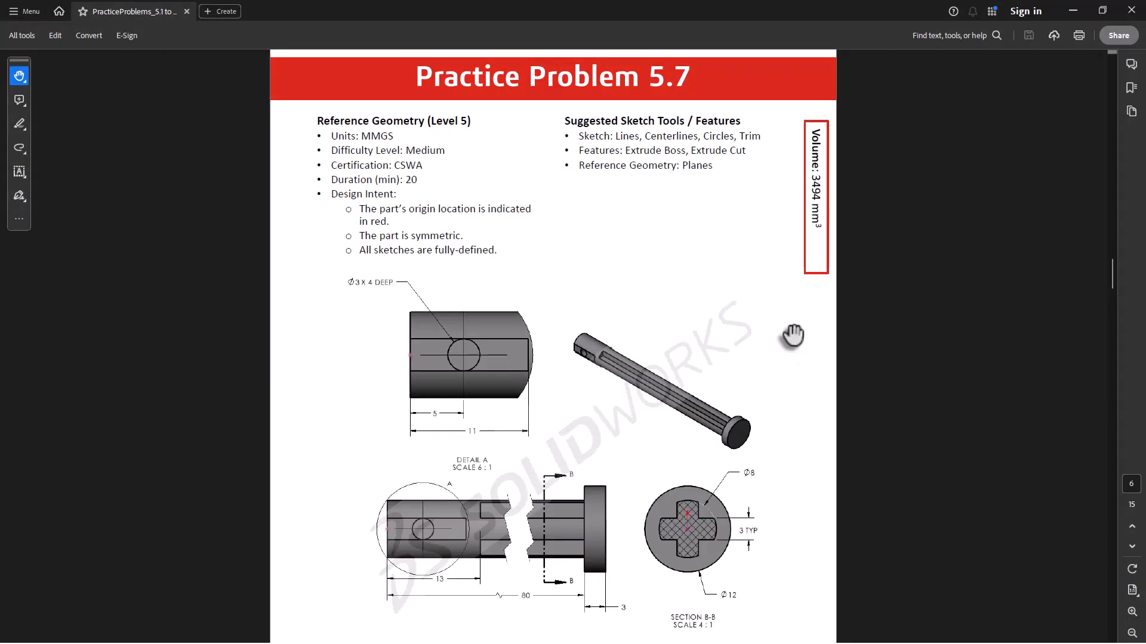
pyautogui.scroll(-2, 727, 431)
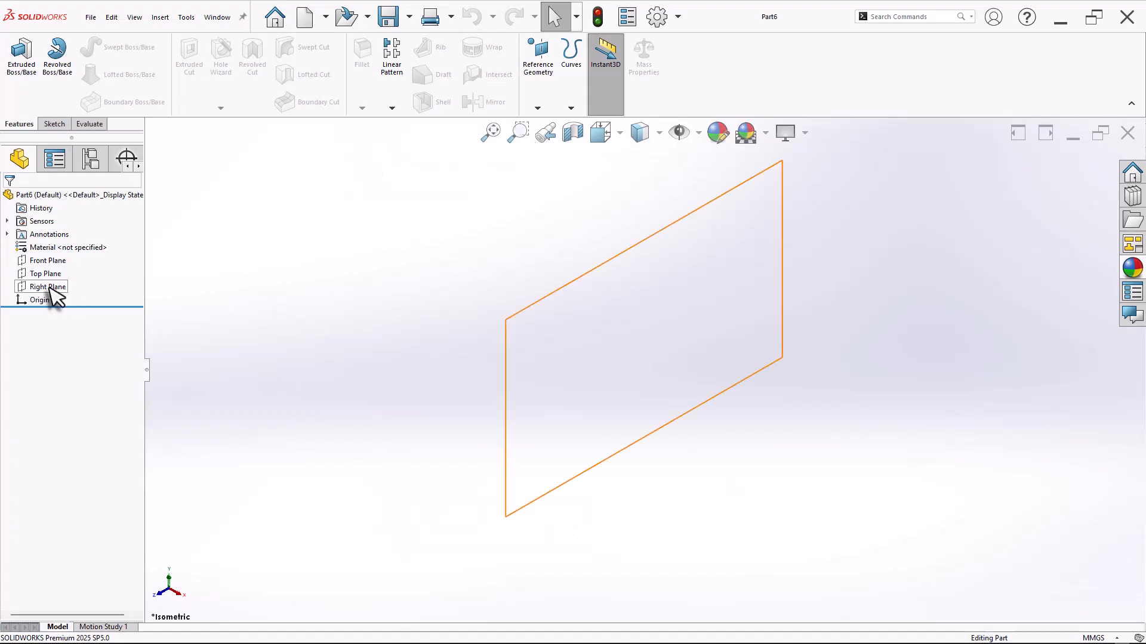
# In the new part, sketch a 12 mm diameter circle on the Right Plane, centred on the origin
pyautogui.click(49, 288)
pyautogui.click(59, 267)
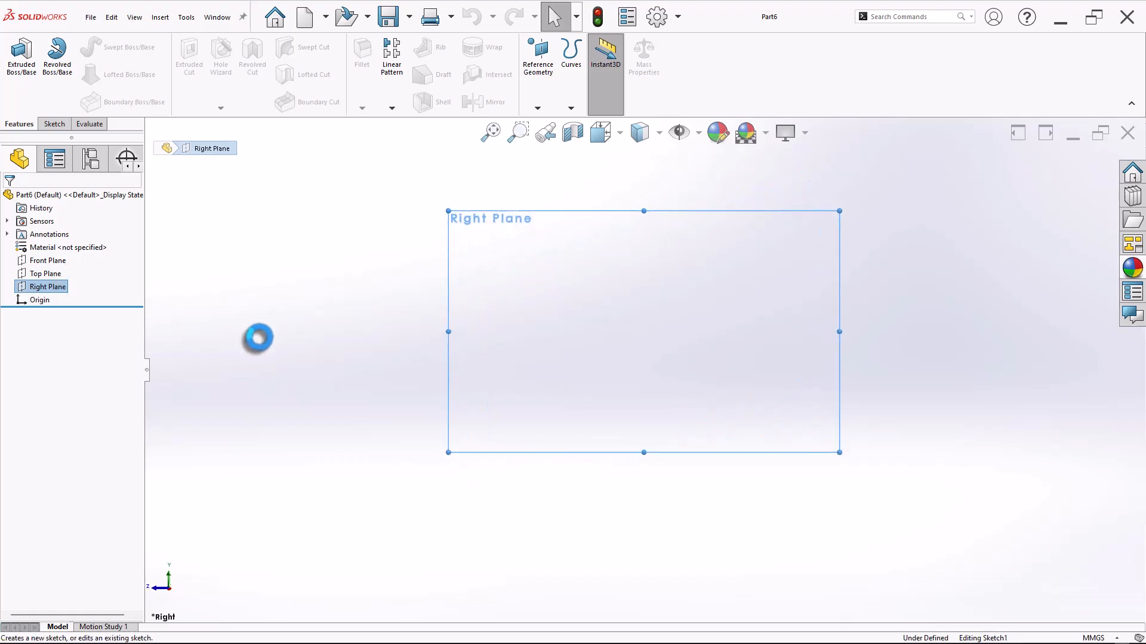
pyautogui.press('s')
pyautogui.click(320, 391)
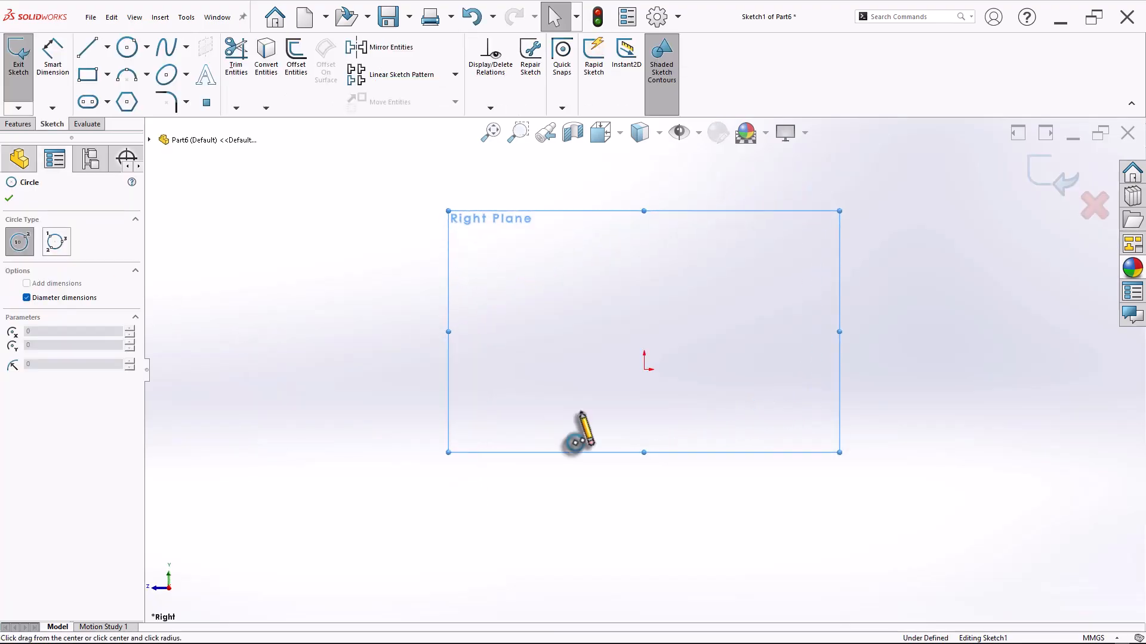
pyautogui.click(644, 369)
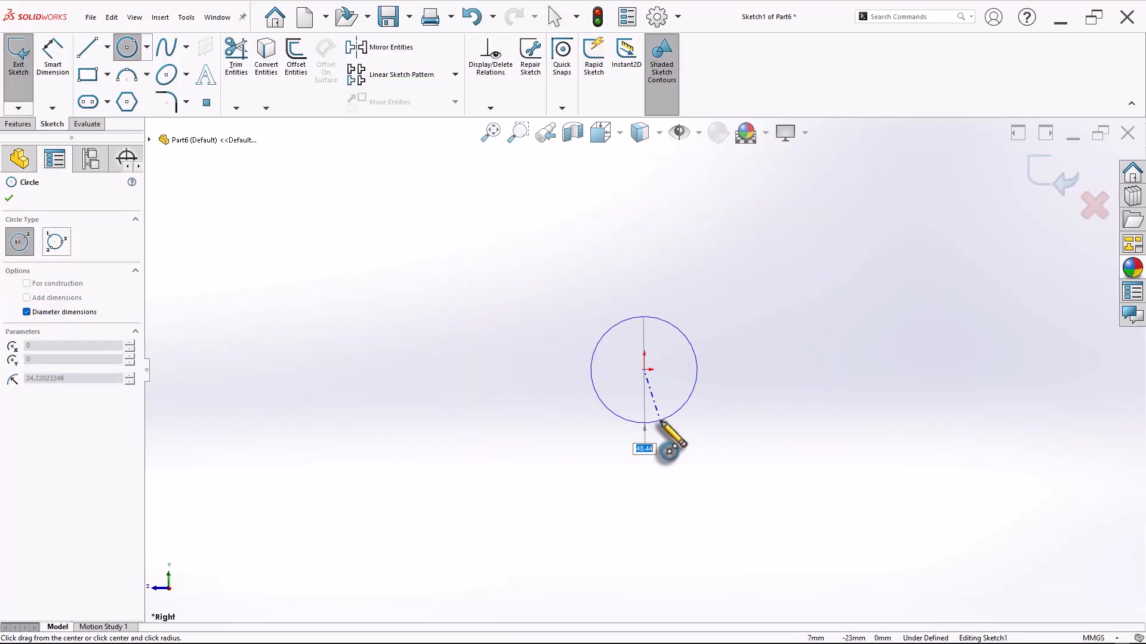
pyautogui.write('12')
pyautogui.press('Return')
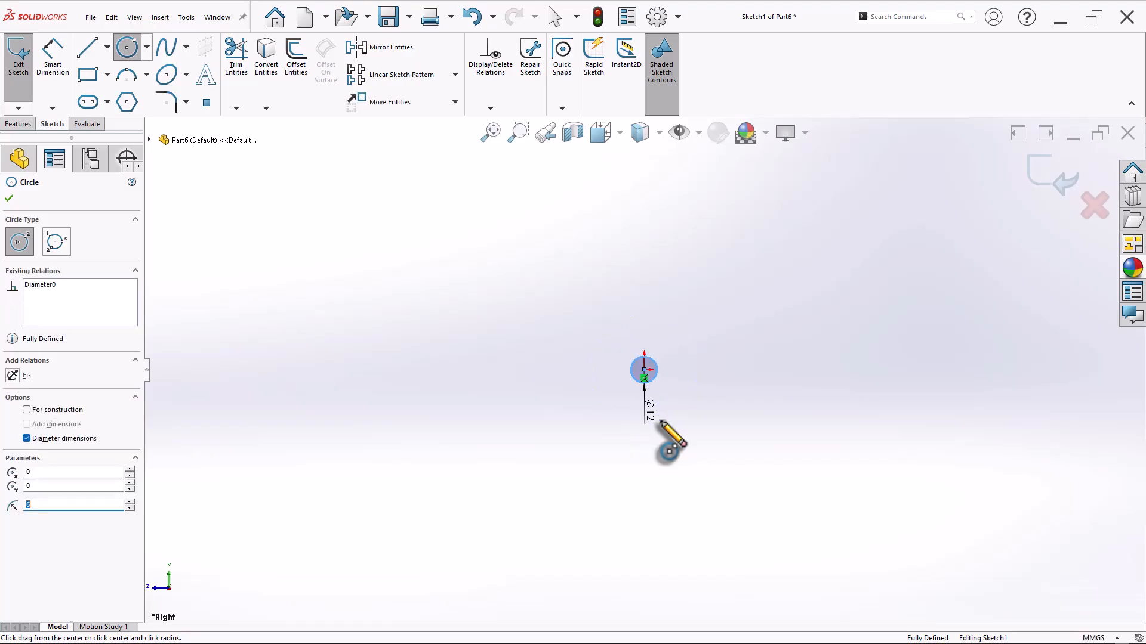
# Sketch a concentric 8 mm diameter circle centred on the origin
pyautogui.scroll(-2, 644, 376)
pyautogui.click(547, 343)
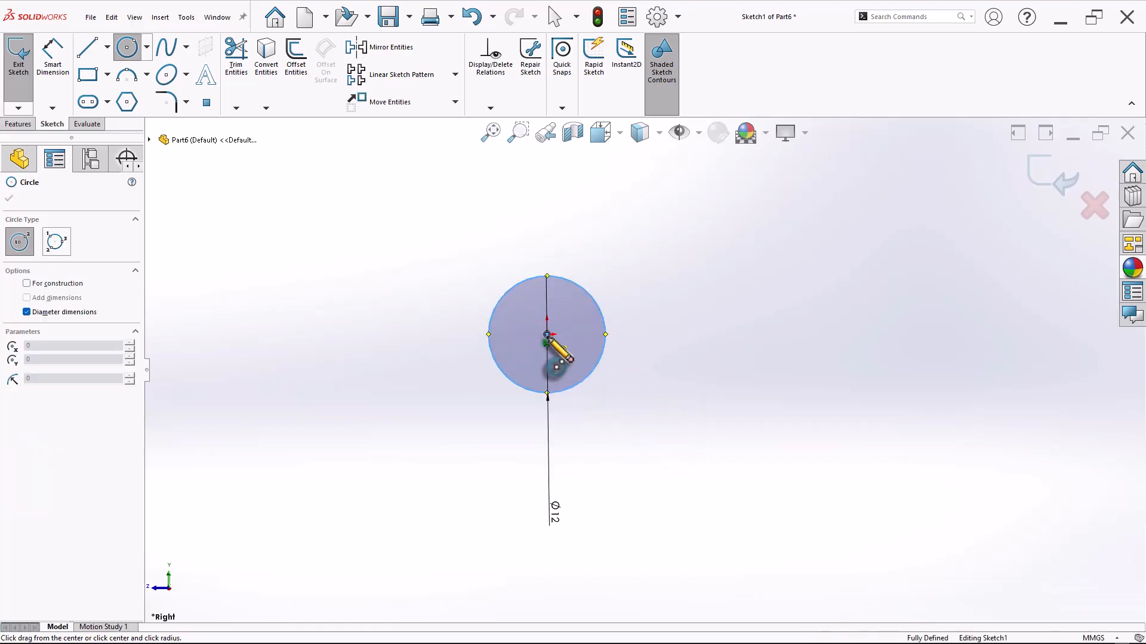
pyautogui.click(570, 374)
pyautogui.press('Escape')
pyautogui.press('f')
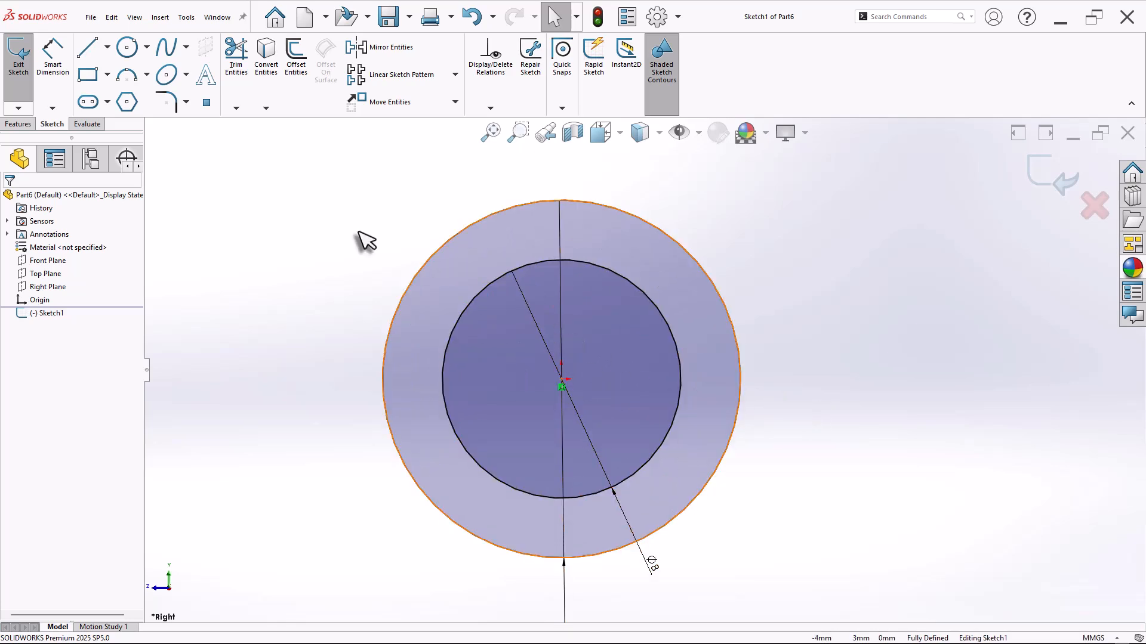
# Draw a horizontal centerline from the origin, ending inside the 8 mm circle
pyautogui.click(108, 48)
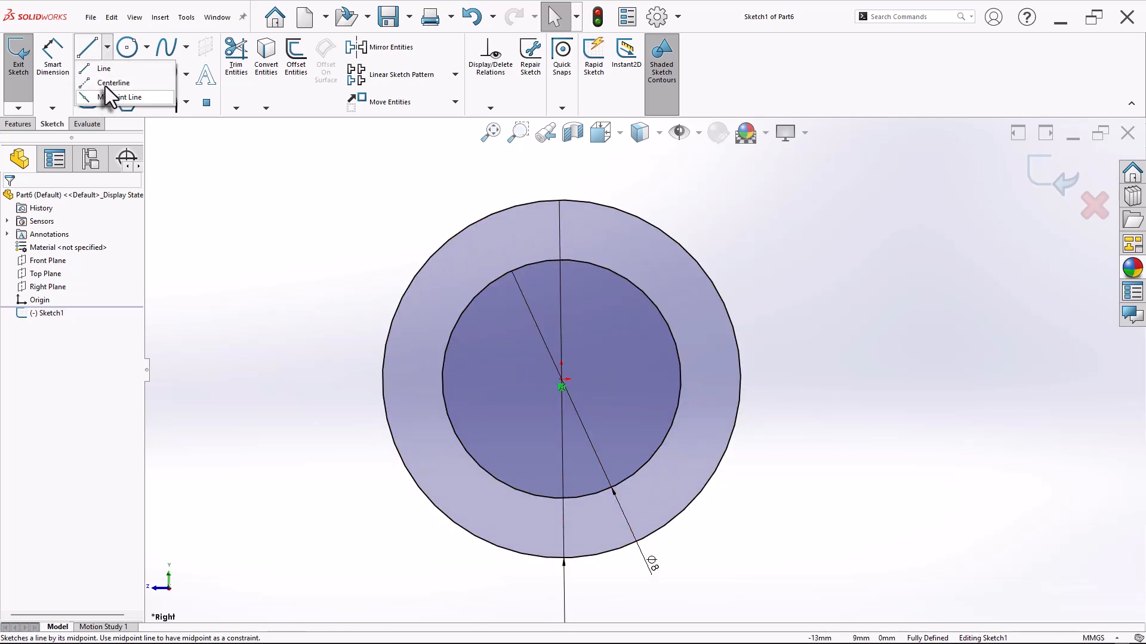
pyautogui.click(112, 82)
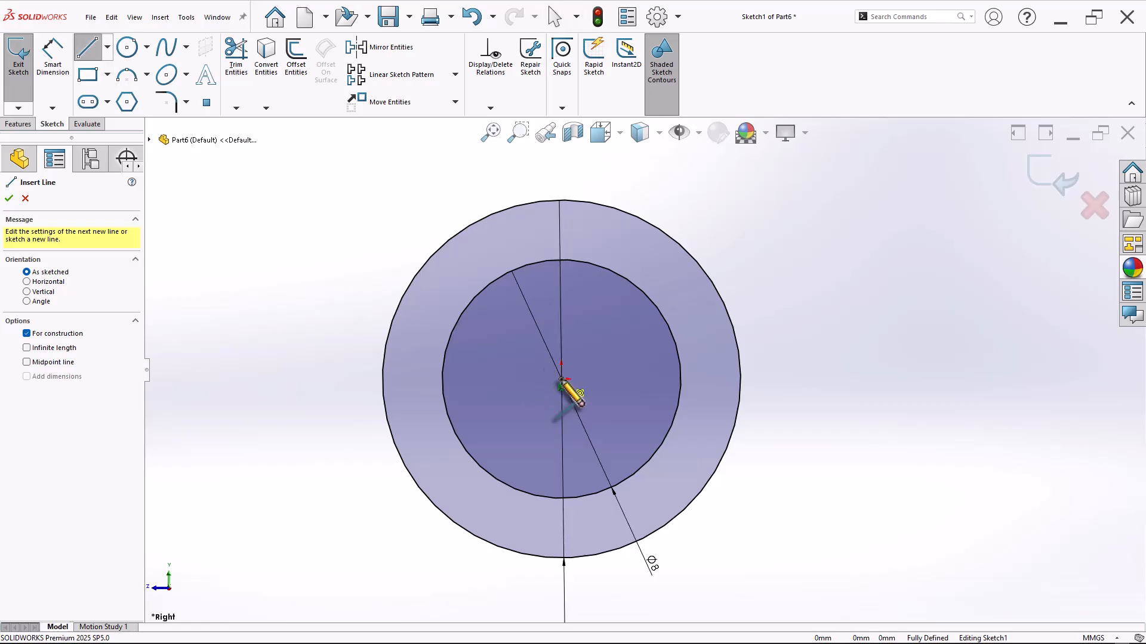
pyautogui.click(561, 379)
pyautogui.click(643, 379)
pyautogui.rightClick(635, 345)
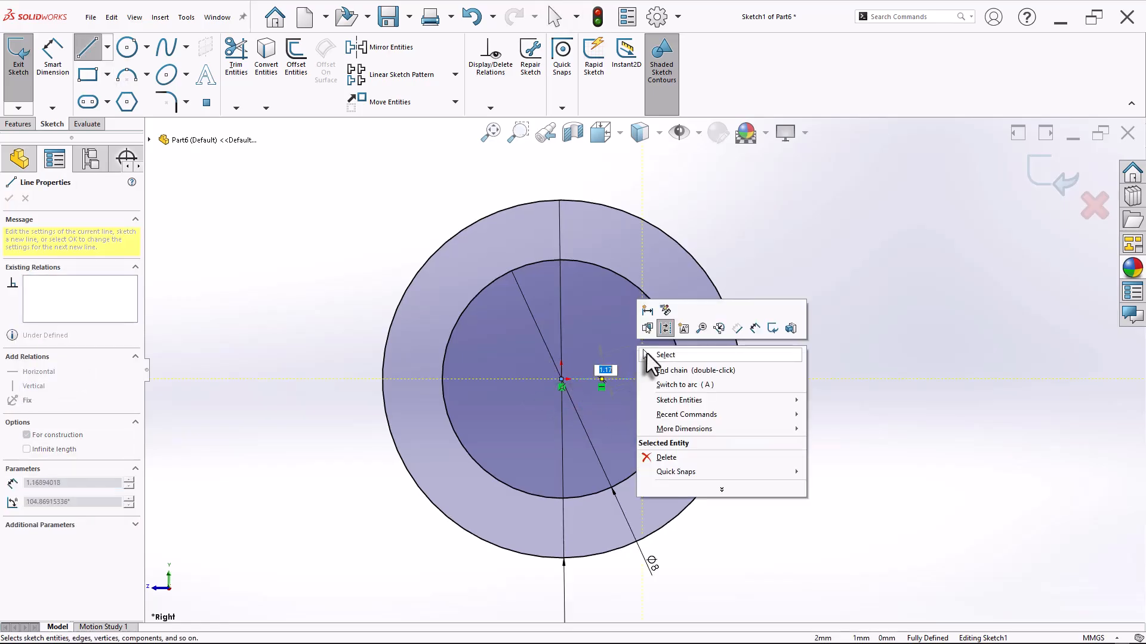
pyautogui.click(648, 355)
pyautogui.scroll(3, 643, 382)
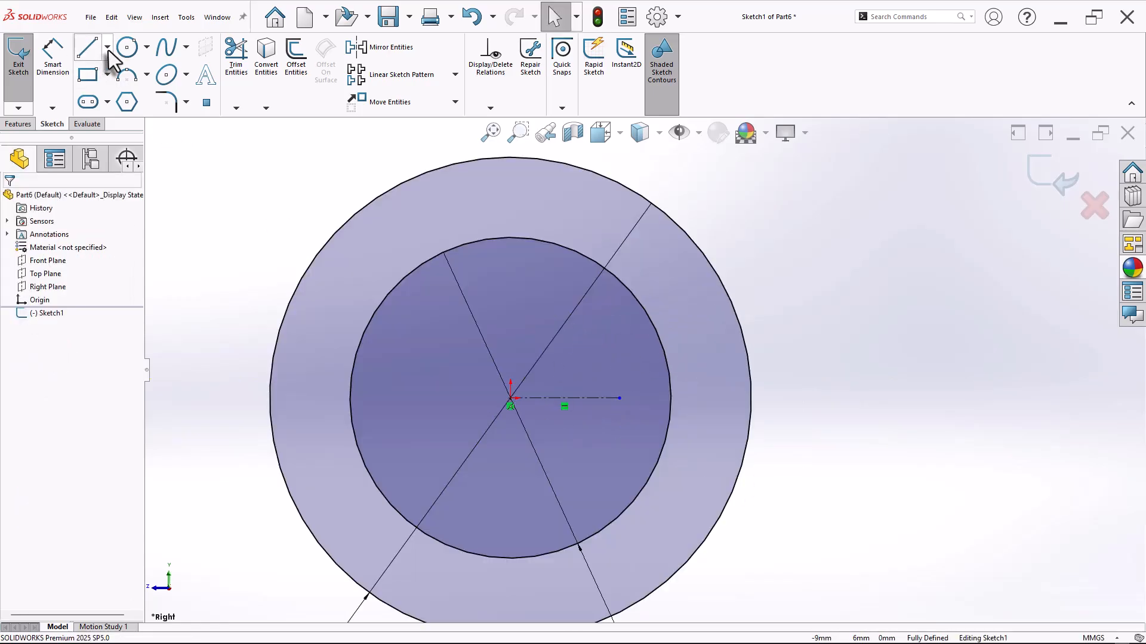
# Draw a vertical centerline upward from the origin, ending inside the 8 mm circle
pyautogui.click(108, 47)
pyautogui.click(112, 83)
pyautogui.click(511, 398)
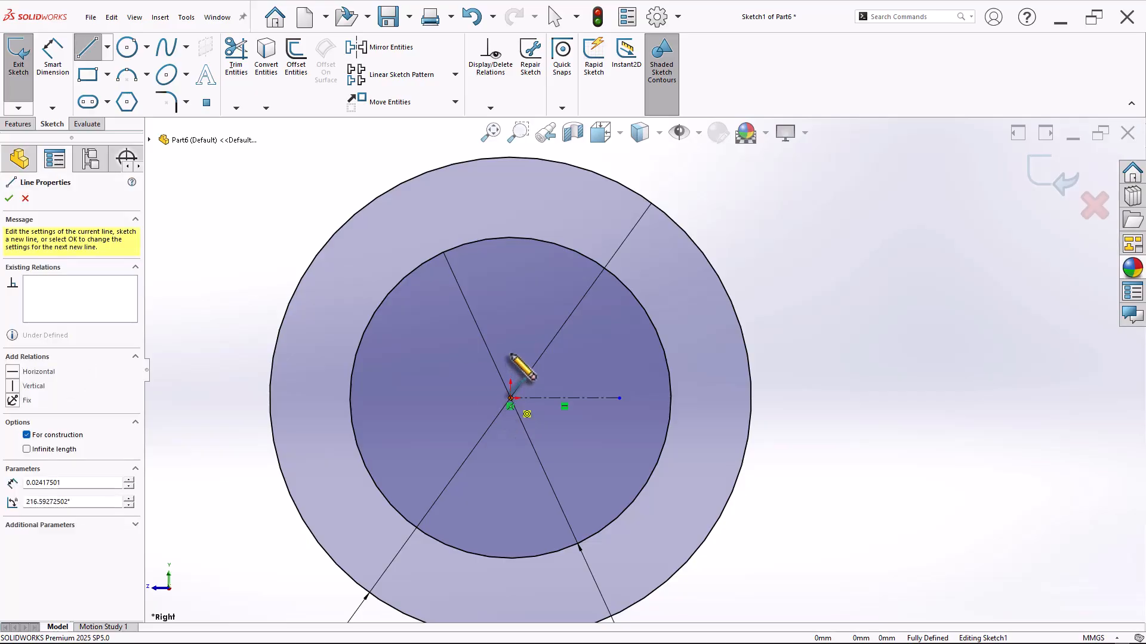
pyautogui.click(510, 322)
pyautogui.rightClick(514, 335)
pyautogui.click(550, 318)
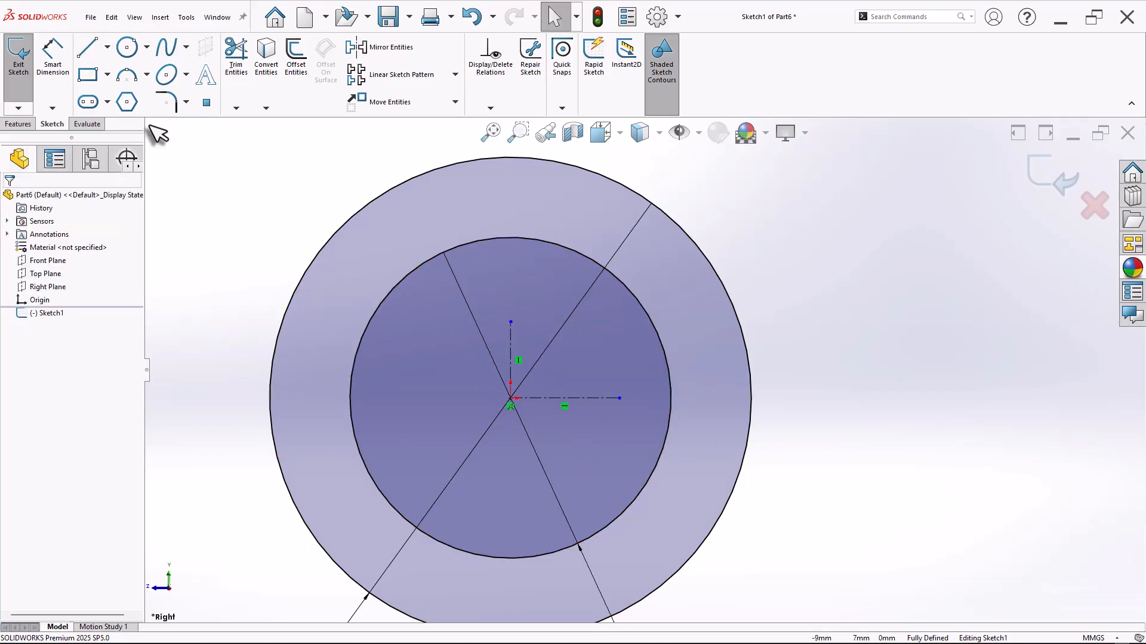
# Sketch a vertical line about 9.4 mm long, left of the vertical centerline and crossing the 8 mm circle at both ends
pyautogui.click(88, 47)
pyautogui.click(453, 209)
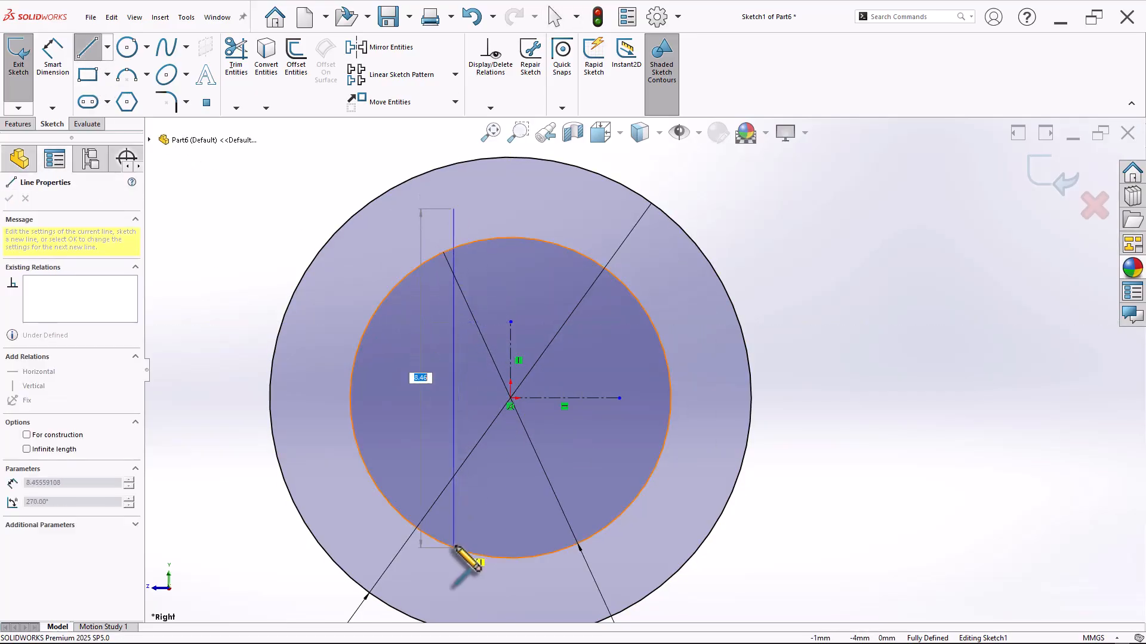
pyautogui.click(454, 586)
pyautogui.rightClick(578, 345)
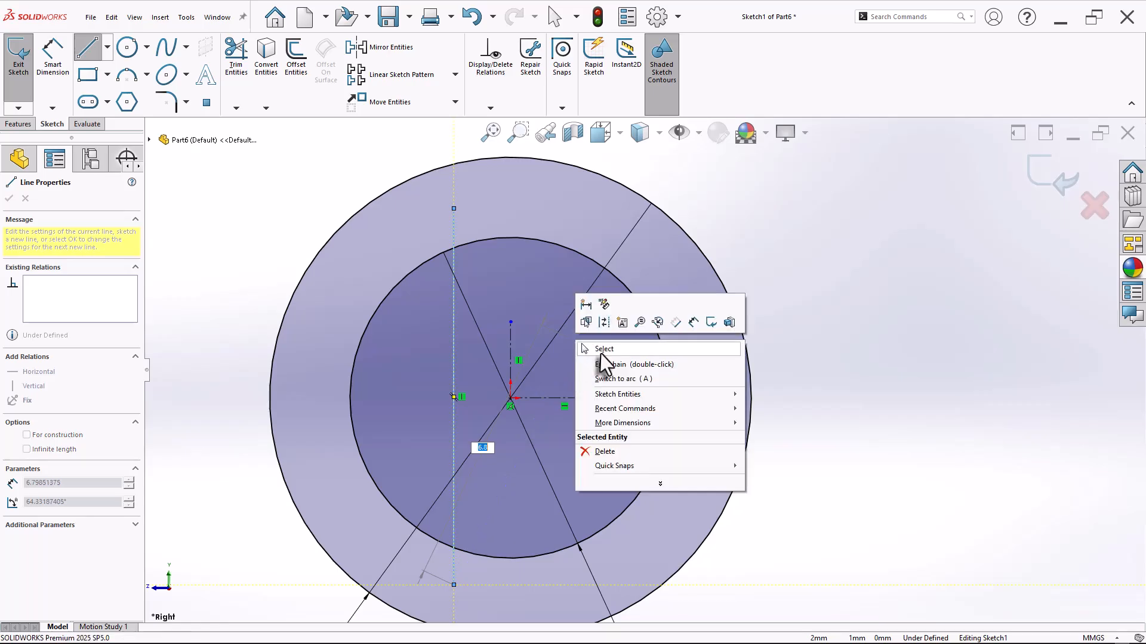
pyautogui.click(592, 352)
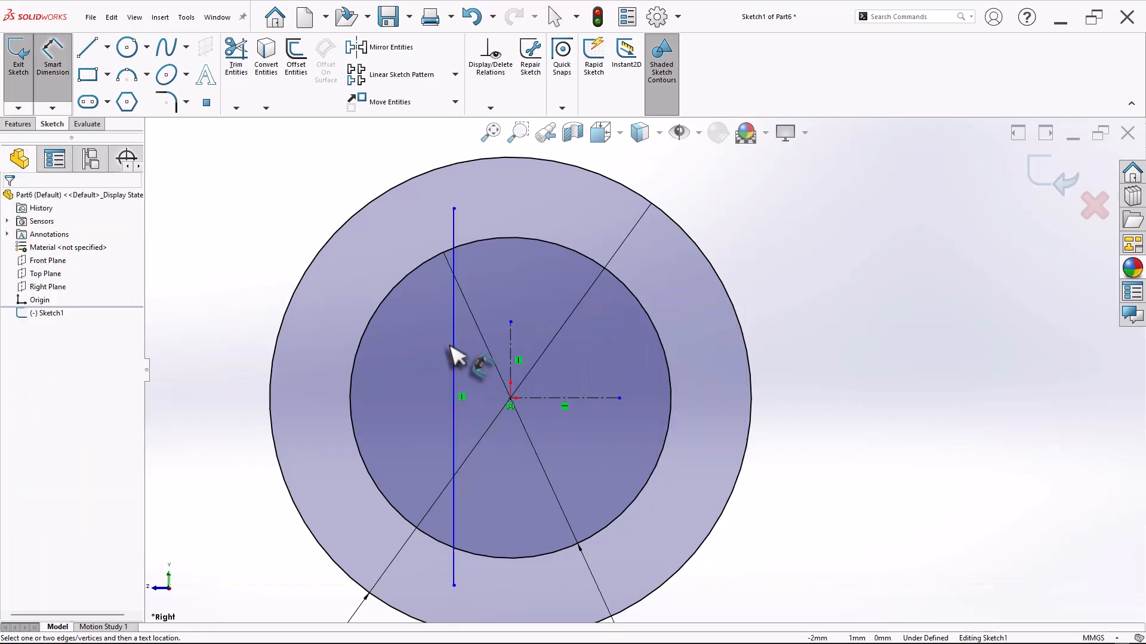
# Add a 3 mm doubled-distance dimension between the vertical line and the vertical centerline
pyautogui.click(453, 347)
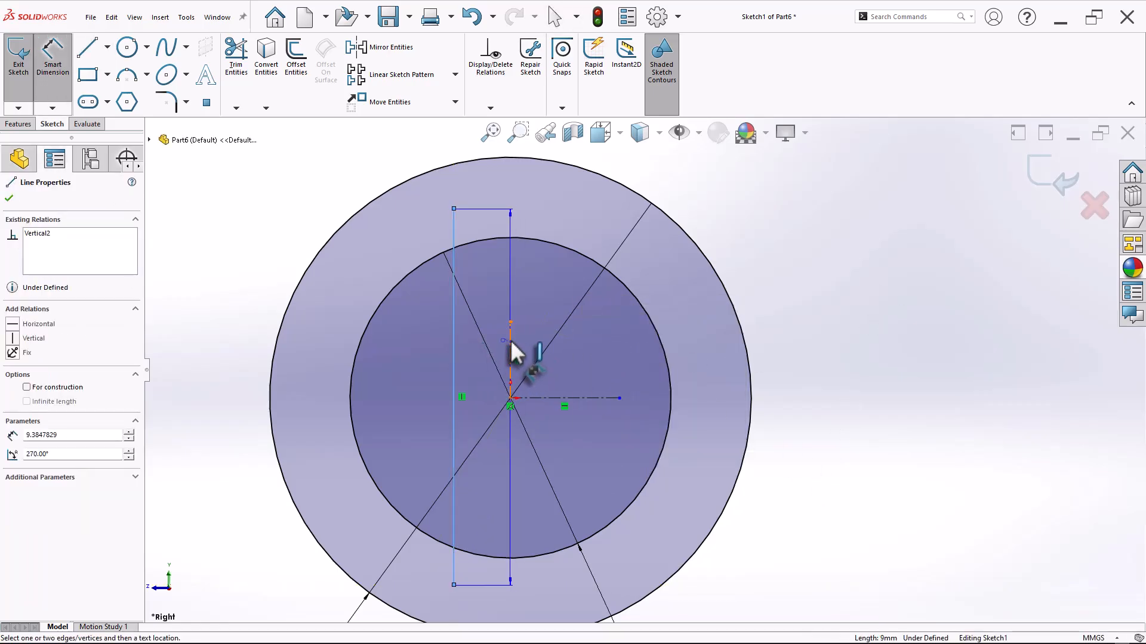
pyautogui.click(511, 343)
pyautogui.click(588, 339)
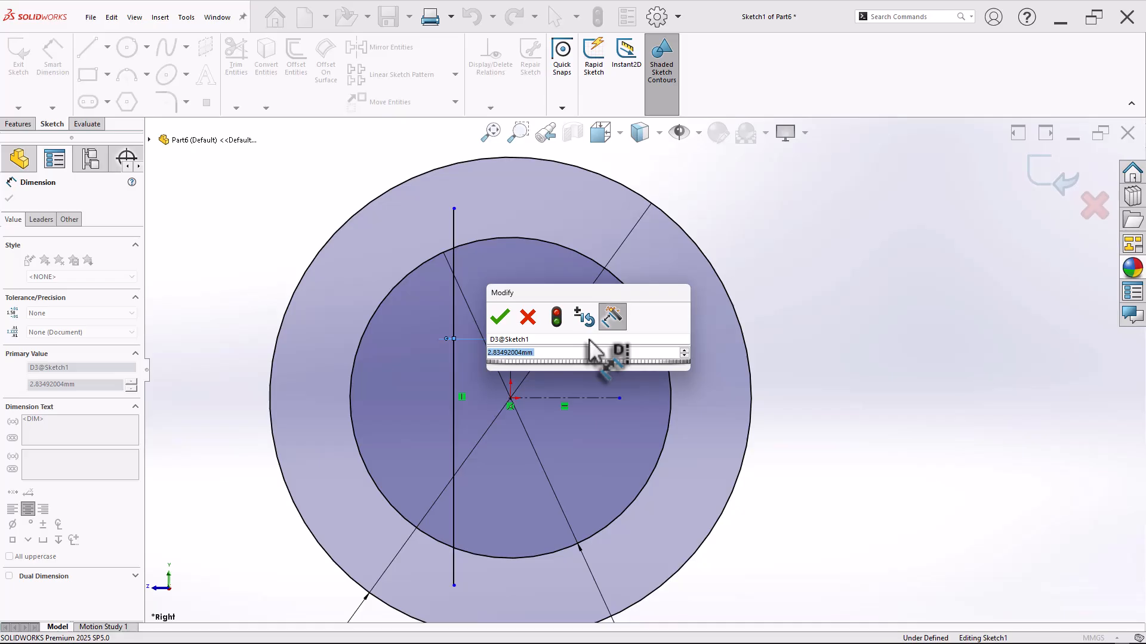
pyautogui.write('3')
pyautogui.press('Return')
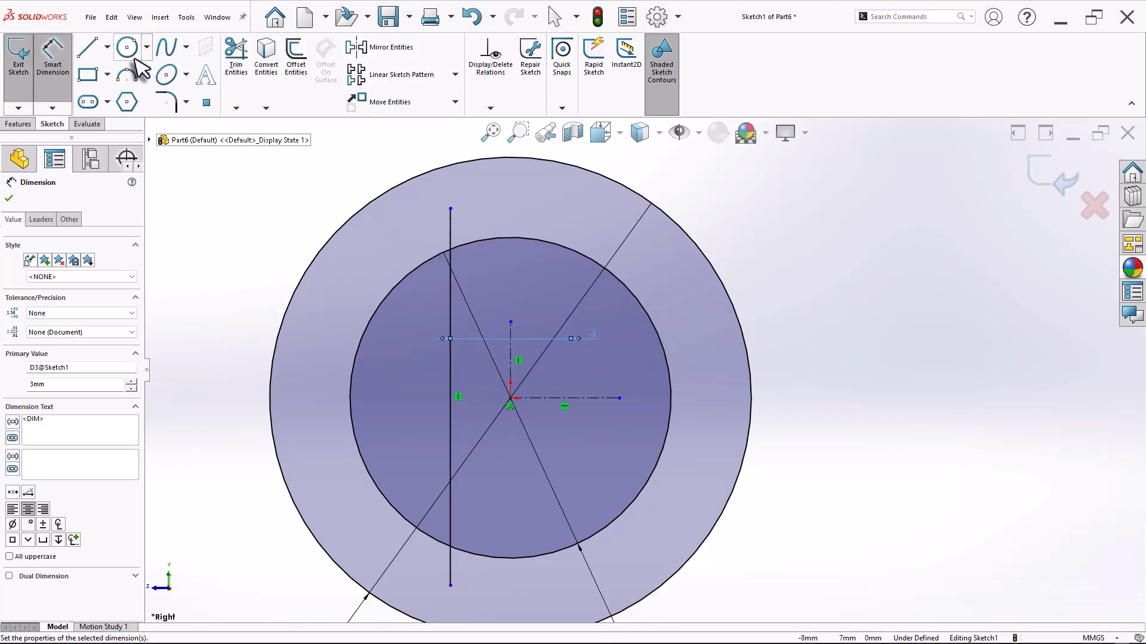
# Trim both ends of the vertical line back to the 8 mm circle
pyautogui.click(235, 57)
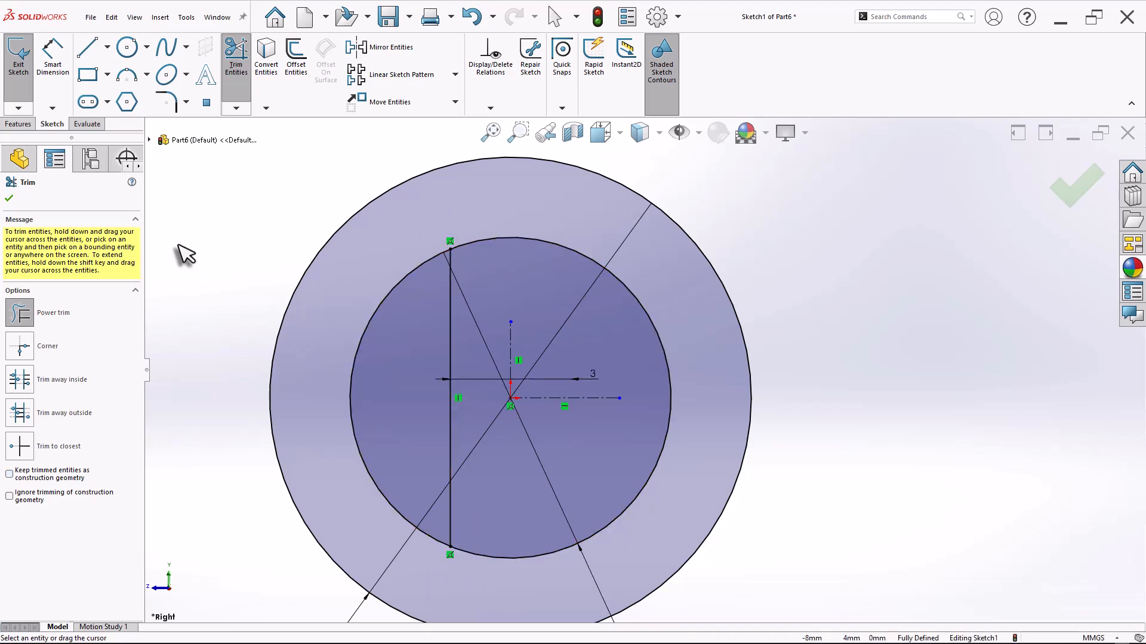
pyautogui.click(9, 199)
# Mirror the vertical line inside the 8 mm circle about the vertical centerline
pyautogui.click(361, 47)
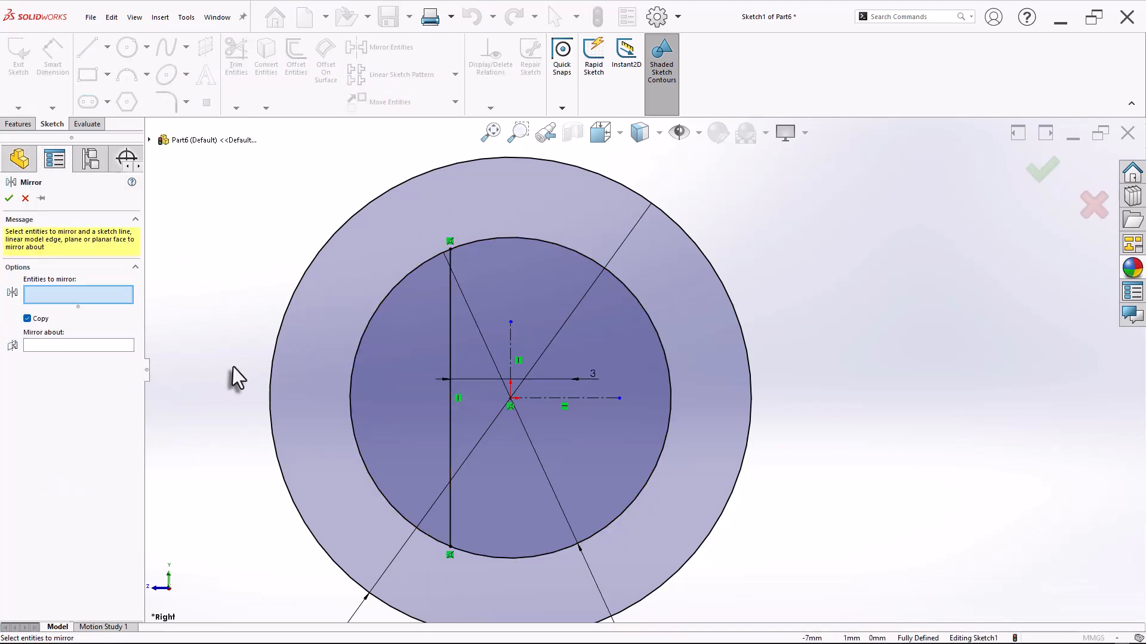
pyautogui.click(451, 346)
pyautogui.click(510, 357)
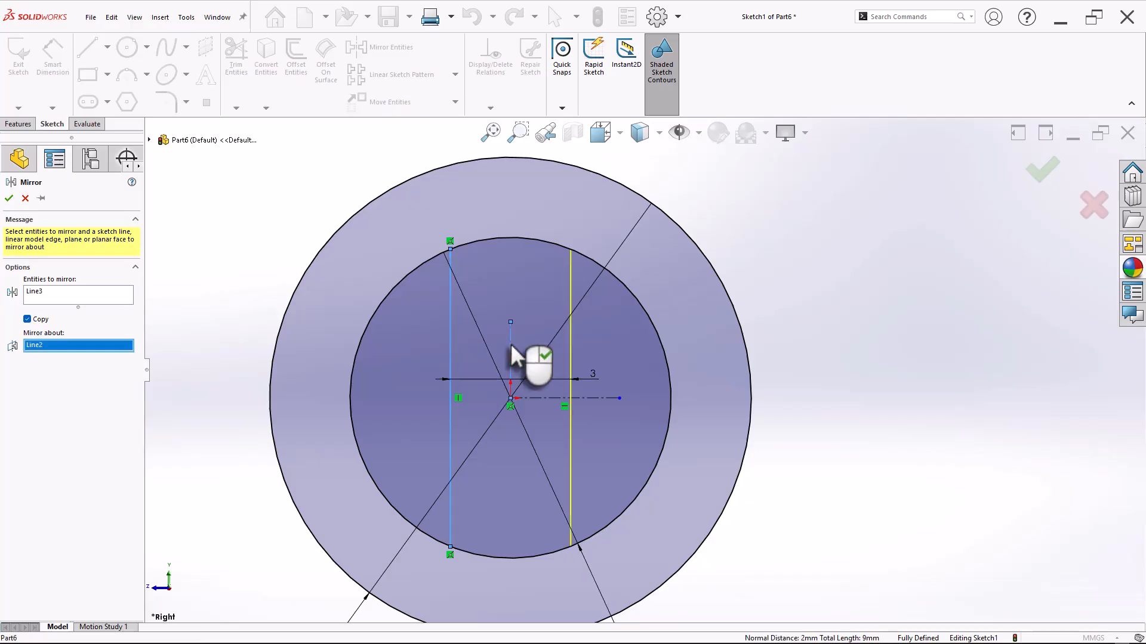
pyautogui.rightClick(514, 355)
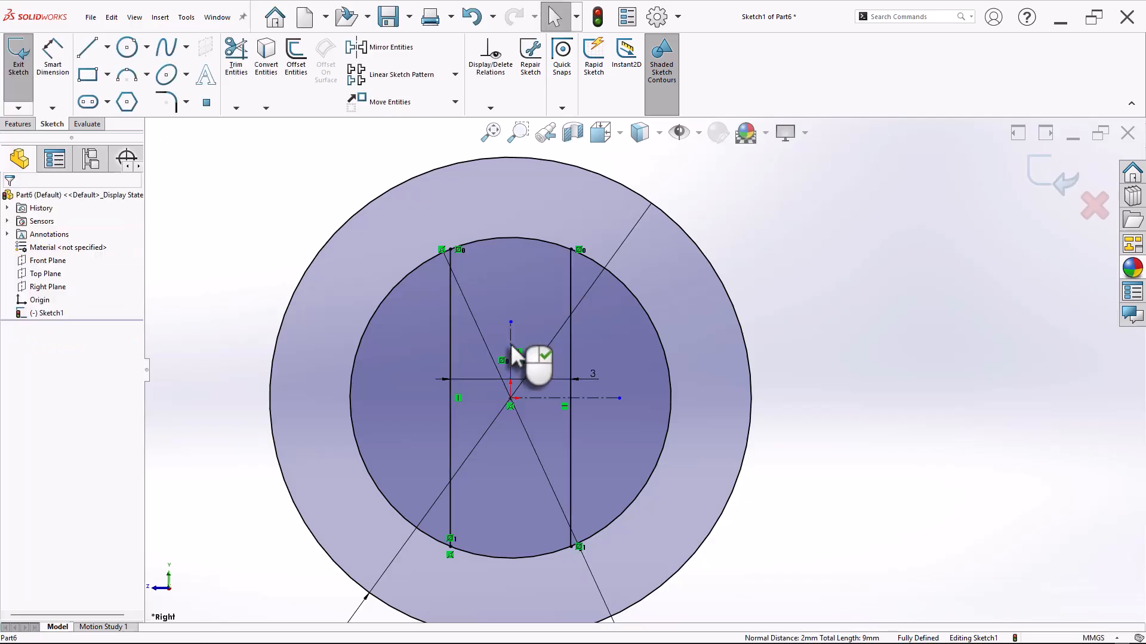
# Sketch a horizontal line about 7.2 mm long above the origin, with both ends on the 8 mm circle
pyautogui.click(83, 48)
pyautogui.click(365, 331)
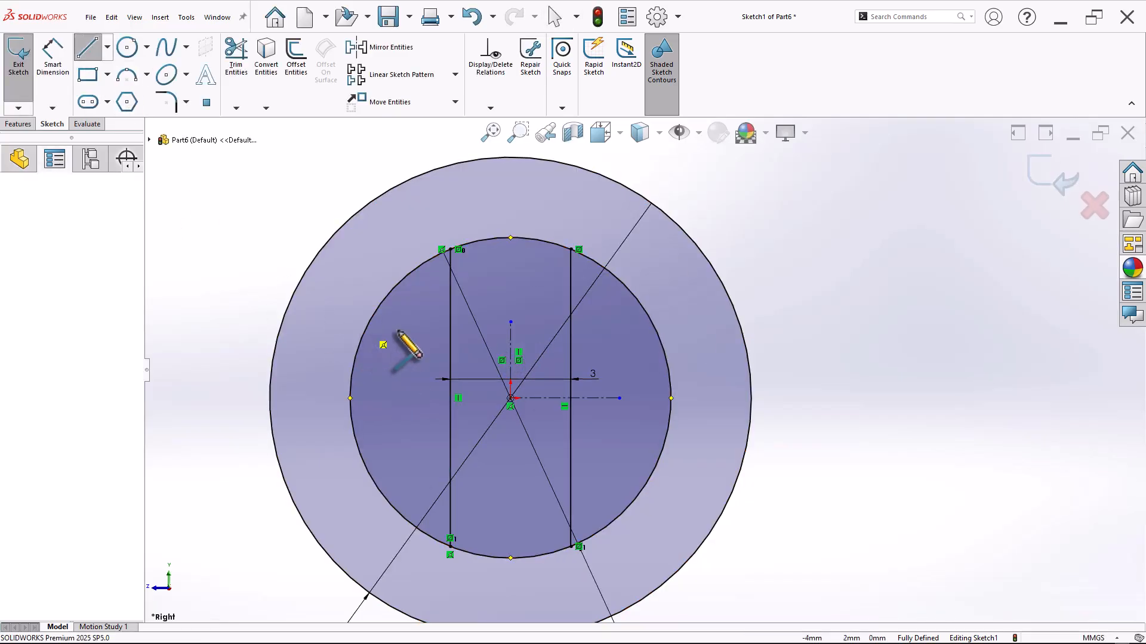
pyautogui.click(656, 333)
pyautogui.rightClick(676, 306)
pyautogui.click(698, 317)
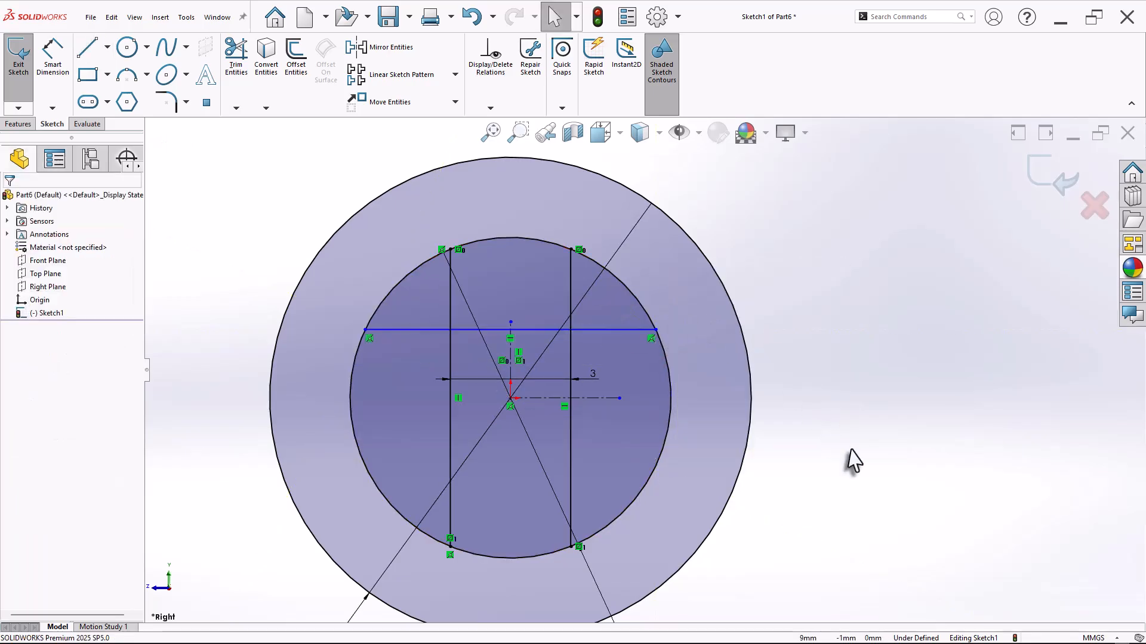
# Add a 3 mm doubled-distance dimension between the horizontal line and the horizontal centerline
pyautogui.moveTo(850, 451); pyautogui.dragTo(785, 385, button='right')
pyautogui.click(604, 330)
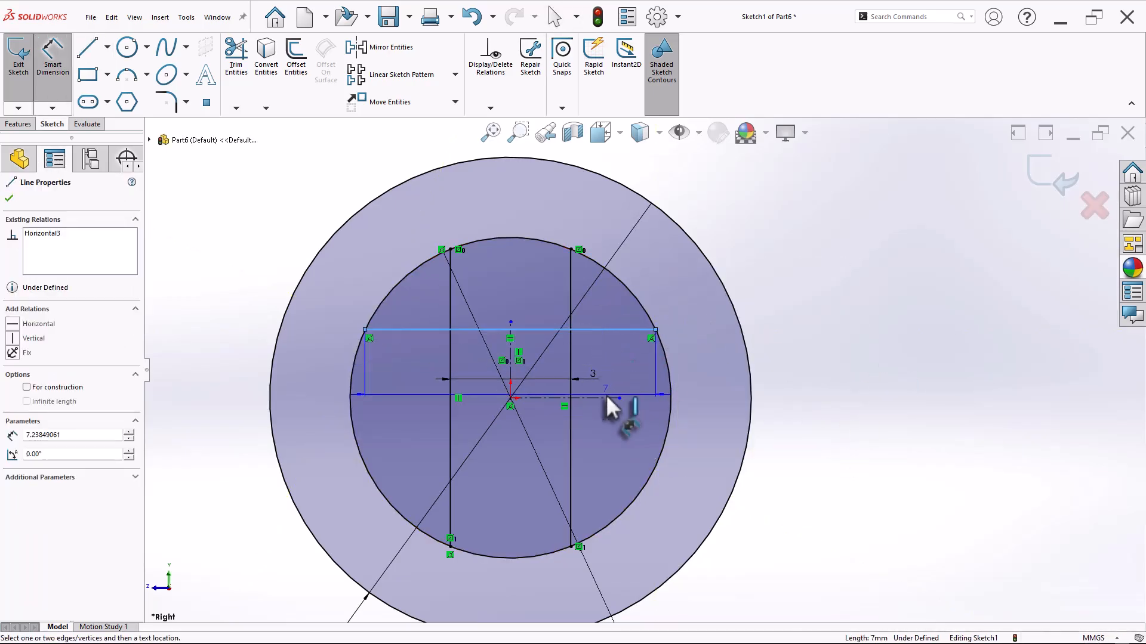
pyautogui.click(703, 411)
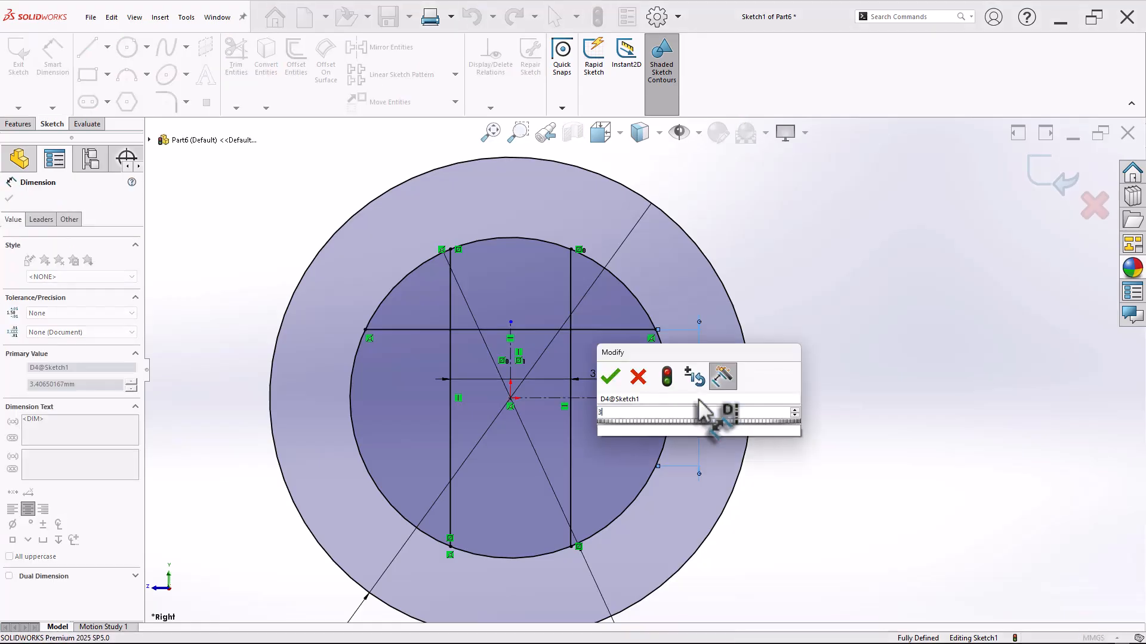
pyautogui.press('Return')
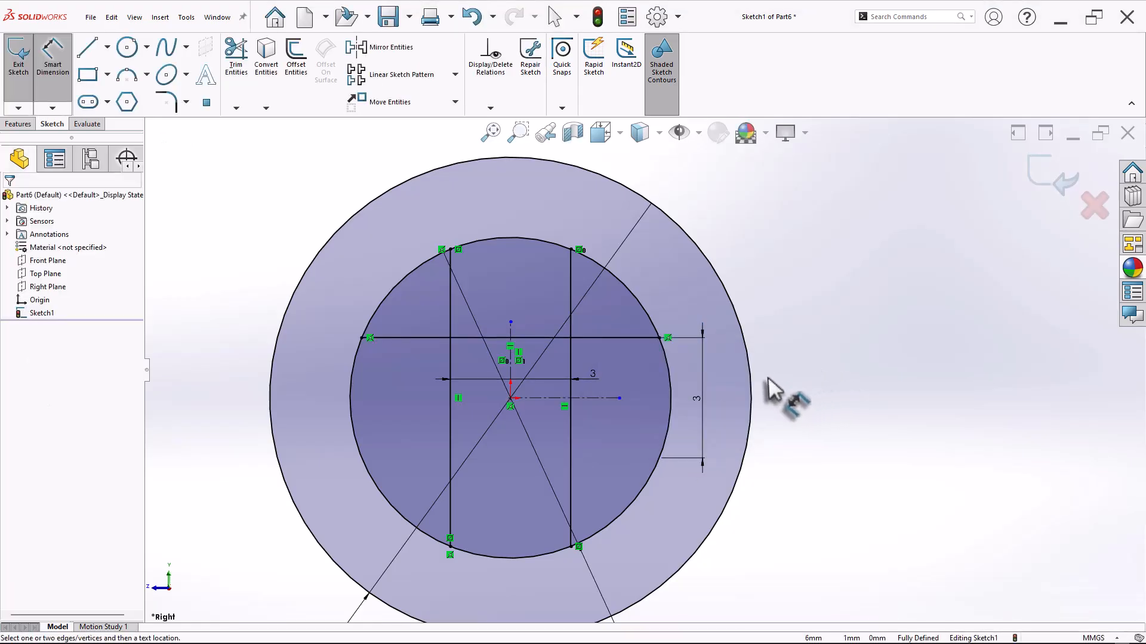
# Mirror the horizontal line inside the 8 mm circle about the horizontal centerline
pyautogui.click(358, 47)
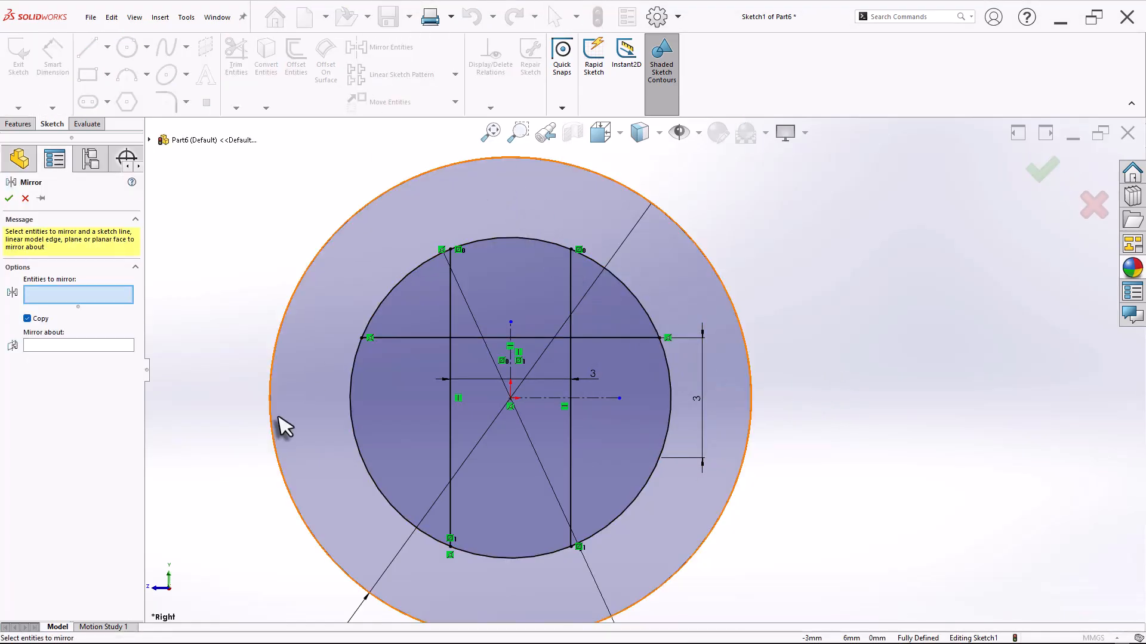
pyautogui.click(599, 338)
pyautogui.rightClick(599, 338)
pyautogui.click(604, 404)
pyautogui.rightClick(614, 411)
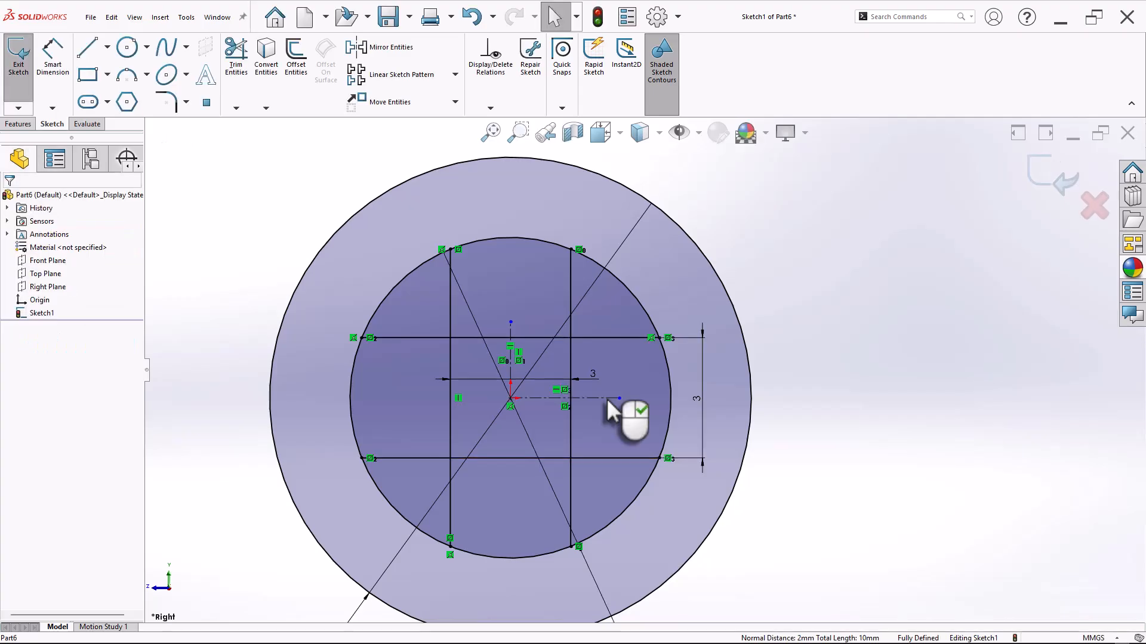
# Extrude the 12 mm circle contour 3 mm in the reversed direction to form the pin head
pyautogui.scroll(2, 614, 412)
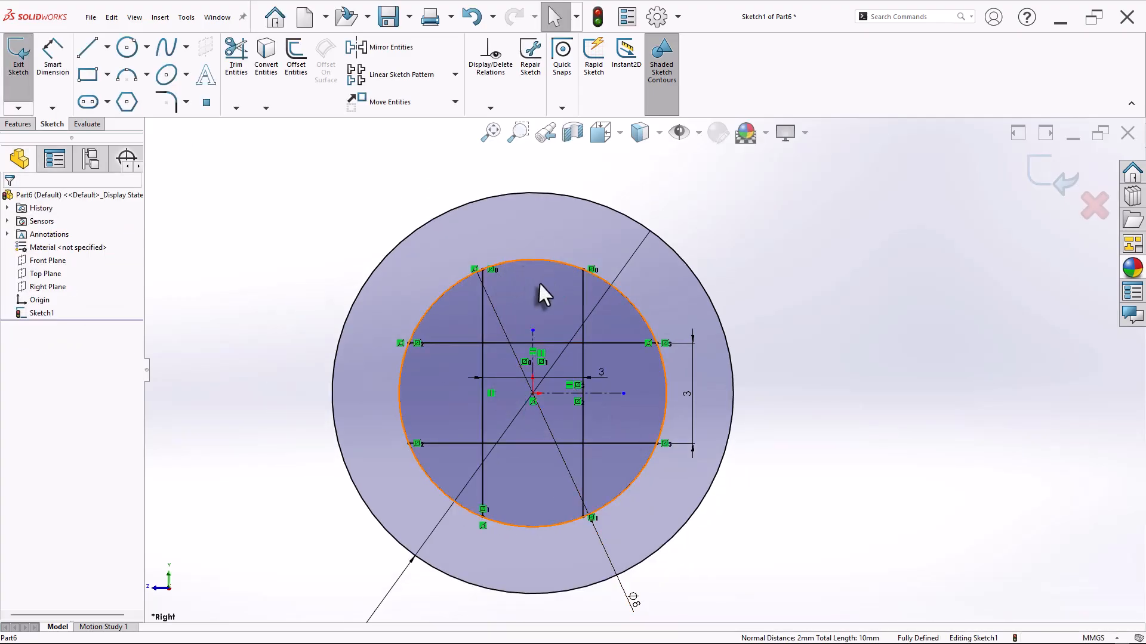
pyautogui.scroll(4, 797, 406)
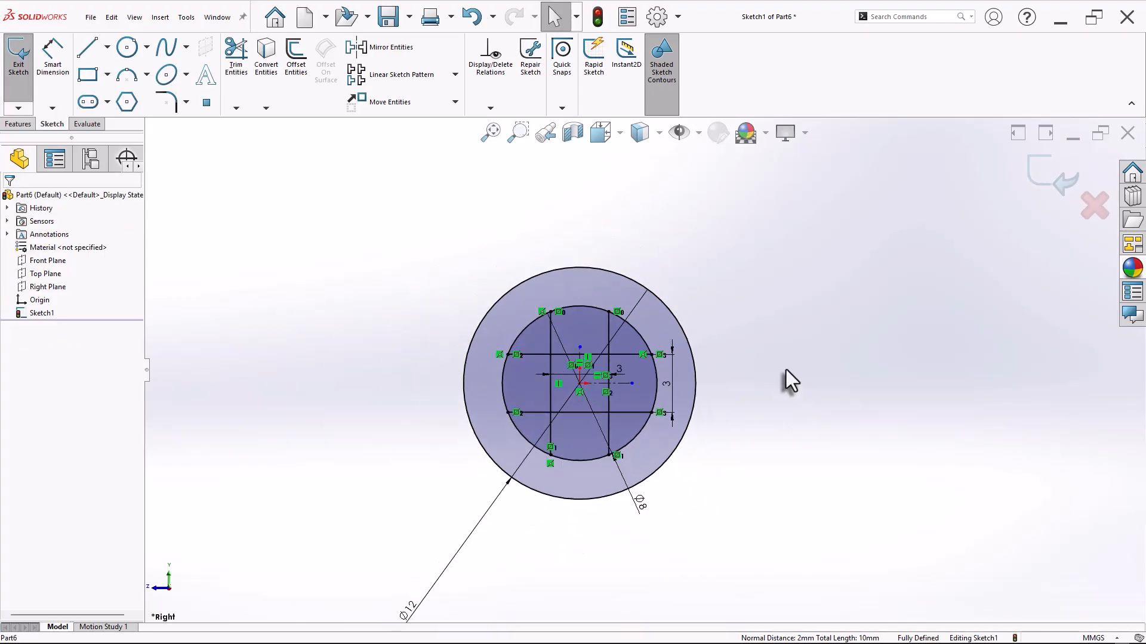
pyautogui.press('s')
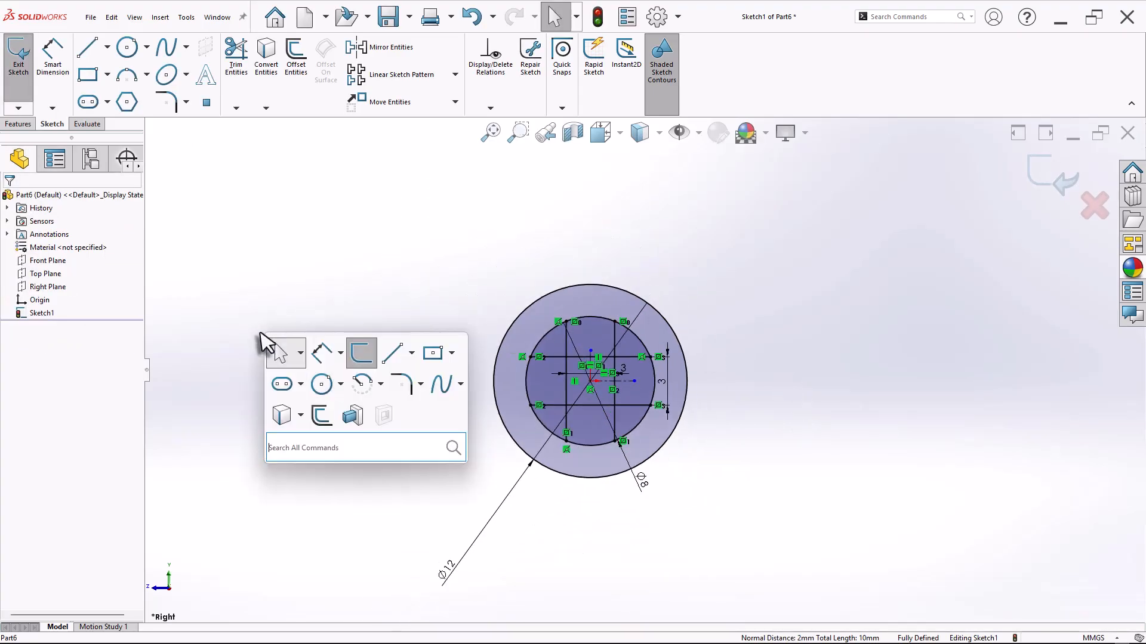
pyautogui.click(353, 417)
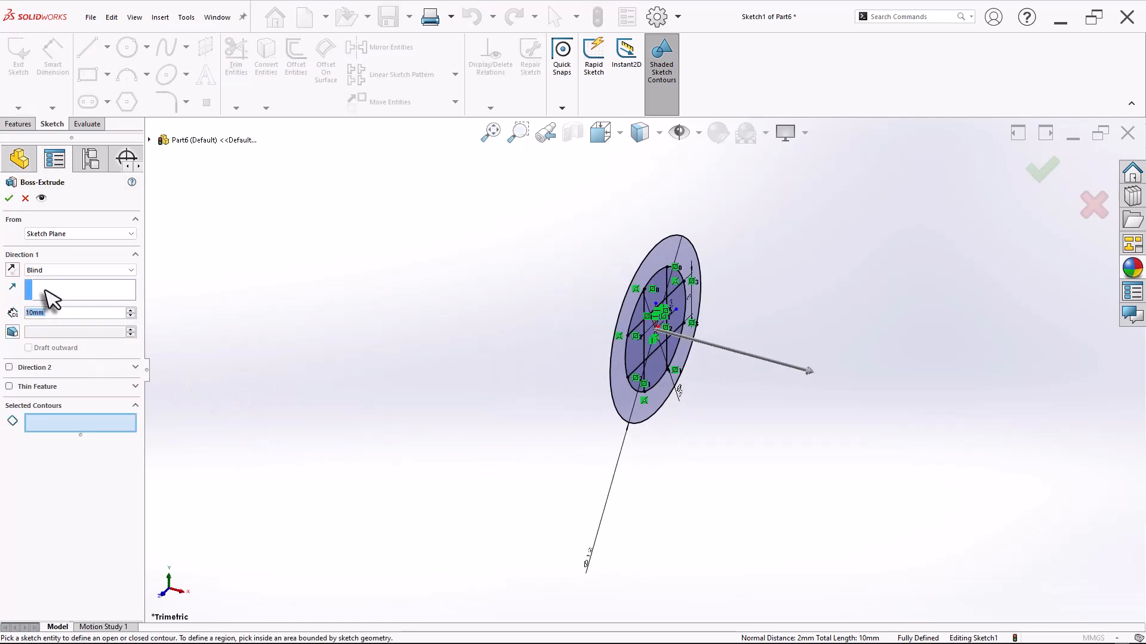
pyautogui.click(11, 270)
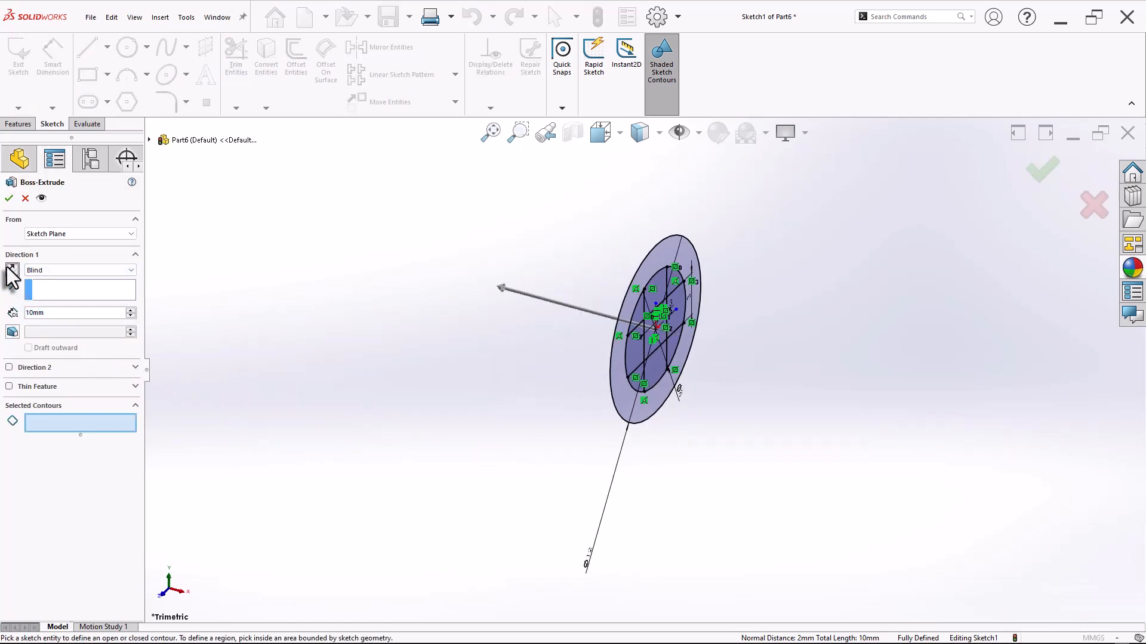
pyautogui.click(619, 419)
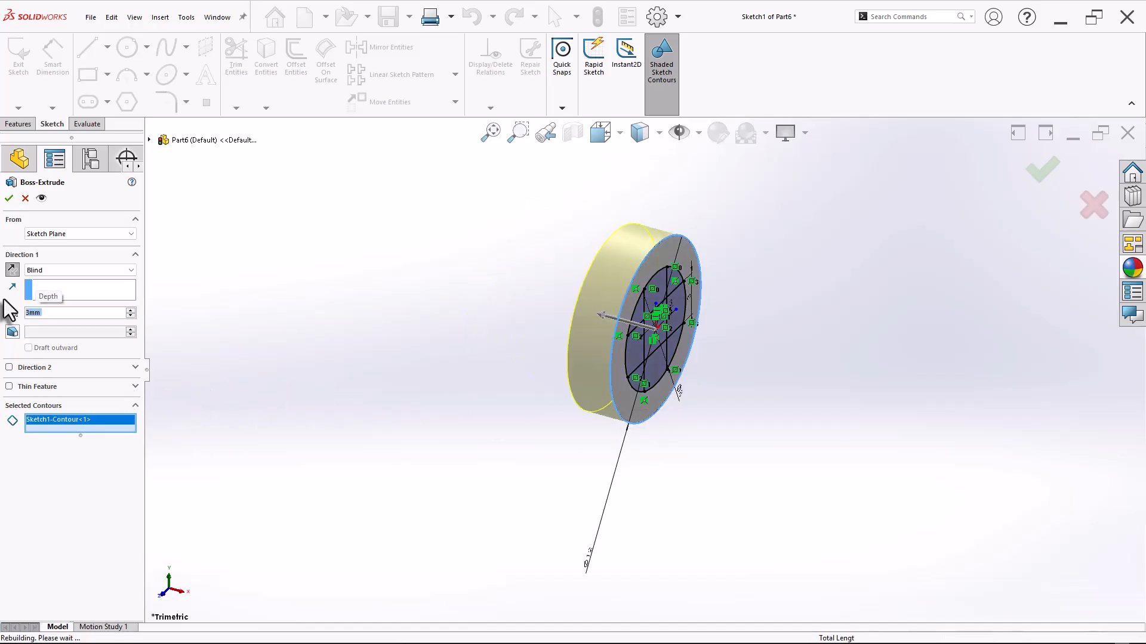
pyautogui.press('Return')
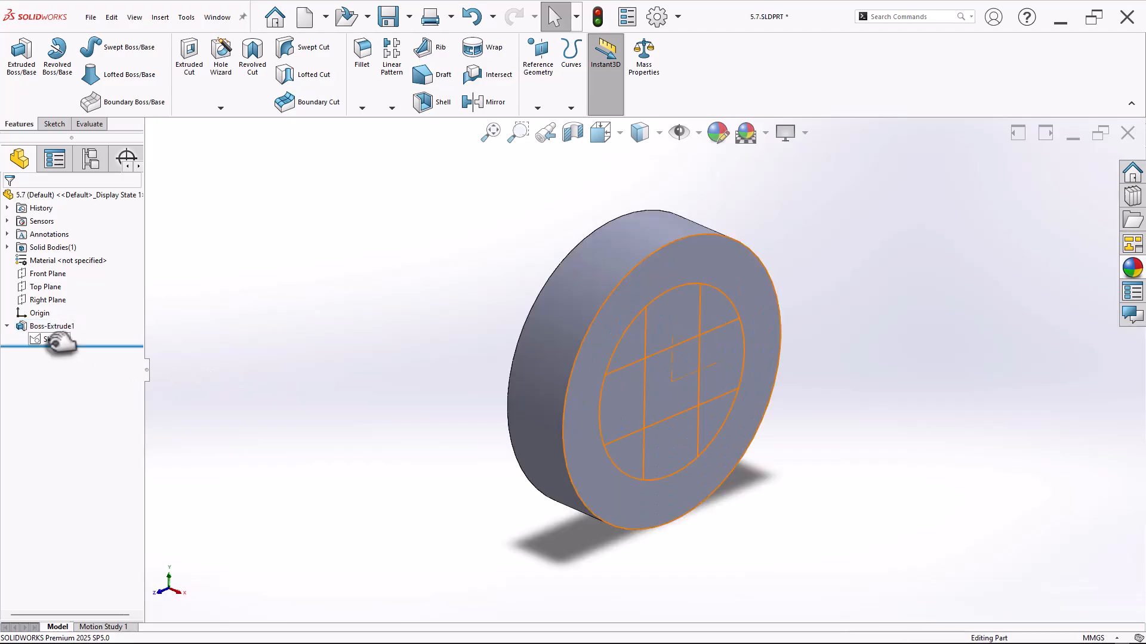
# Set up a reversed boss extrusion of Sketch1's 8 mm circle contour, starting from the head's back face
pyautogui.click(53, 340)
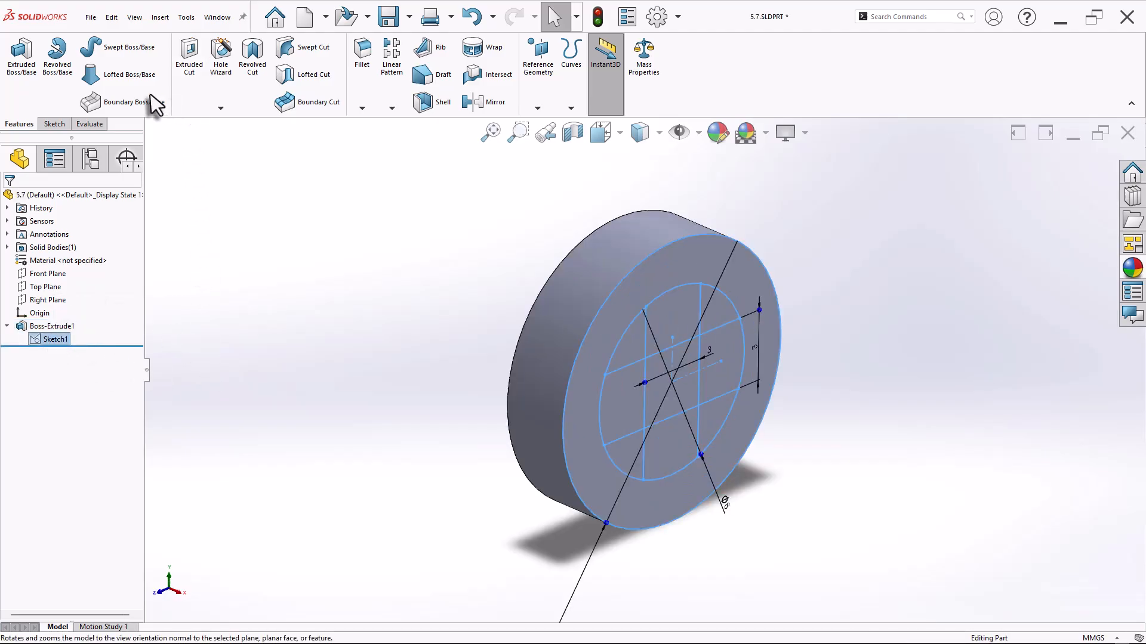
pyautogui.click(19, 76)
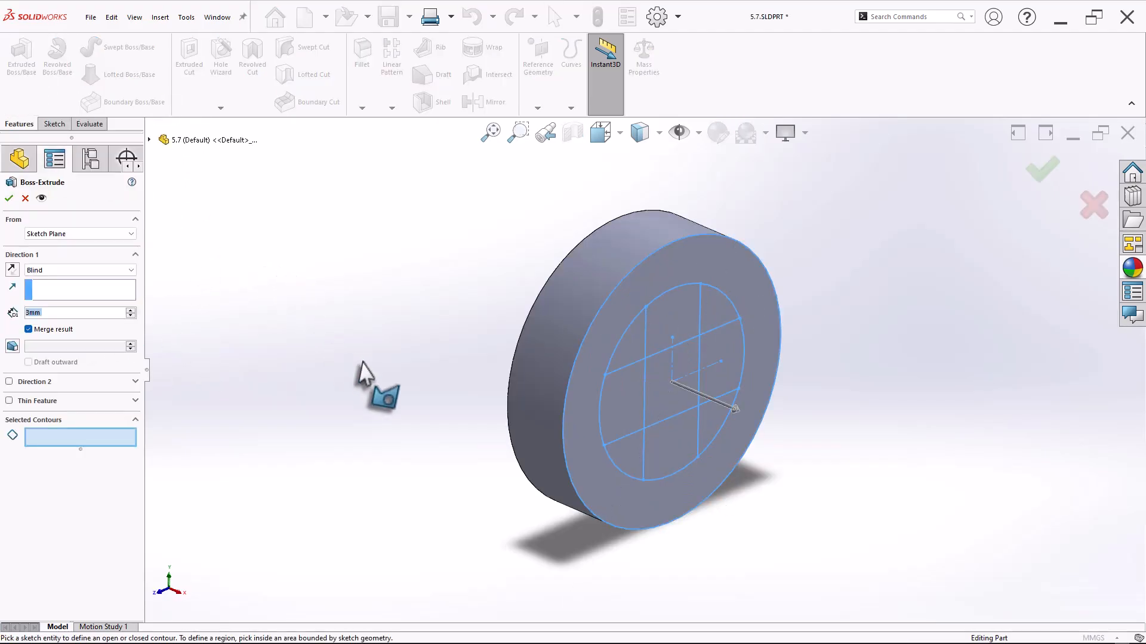
pyautogui.click(621, 349)
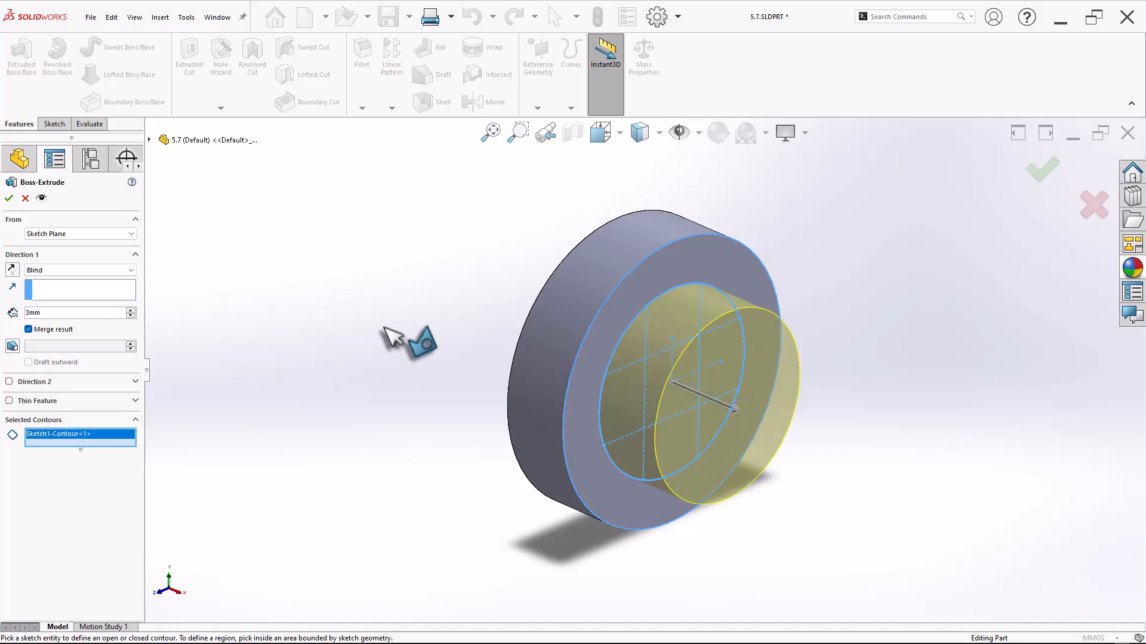
pyautogui.moveTo(397, 332)
pyautogui.mouseDown(button='middle')
pyautogui.moveTo(430, 323)
pyautogui.moveTo(397, 351)
pyautogui.mouseUp(button='middle')
pyautogui.click(12, 270)
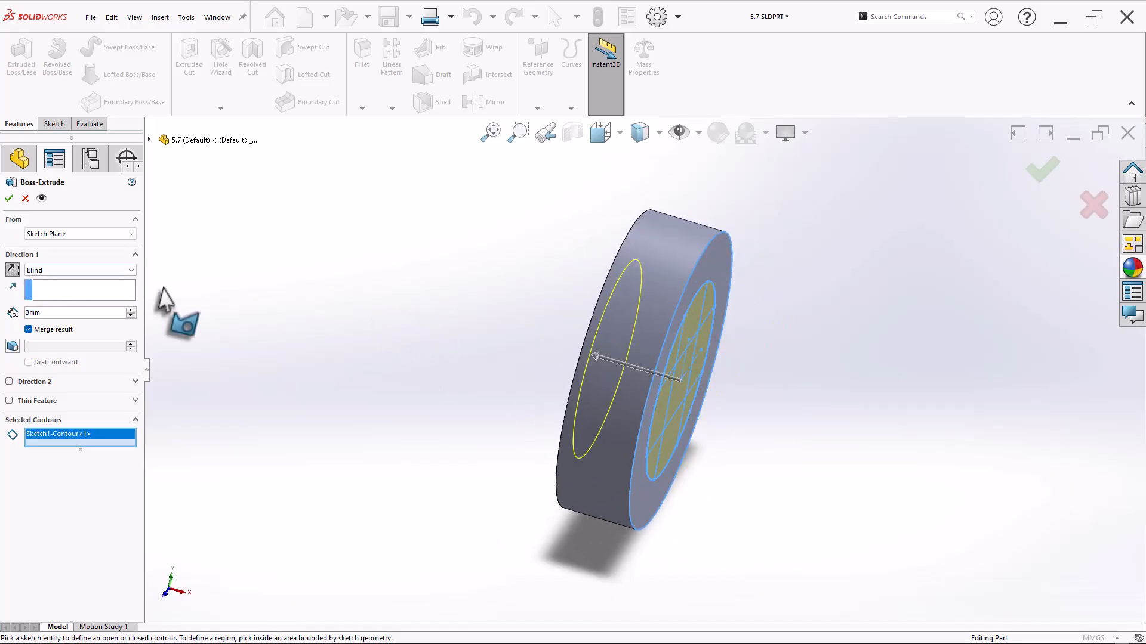
pyautogui.moveTo(320, 340); pyautogui.dragTo(331, 328, button='middle')
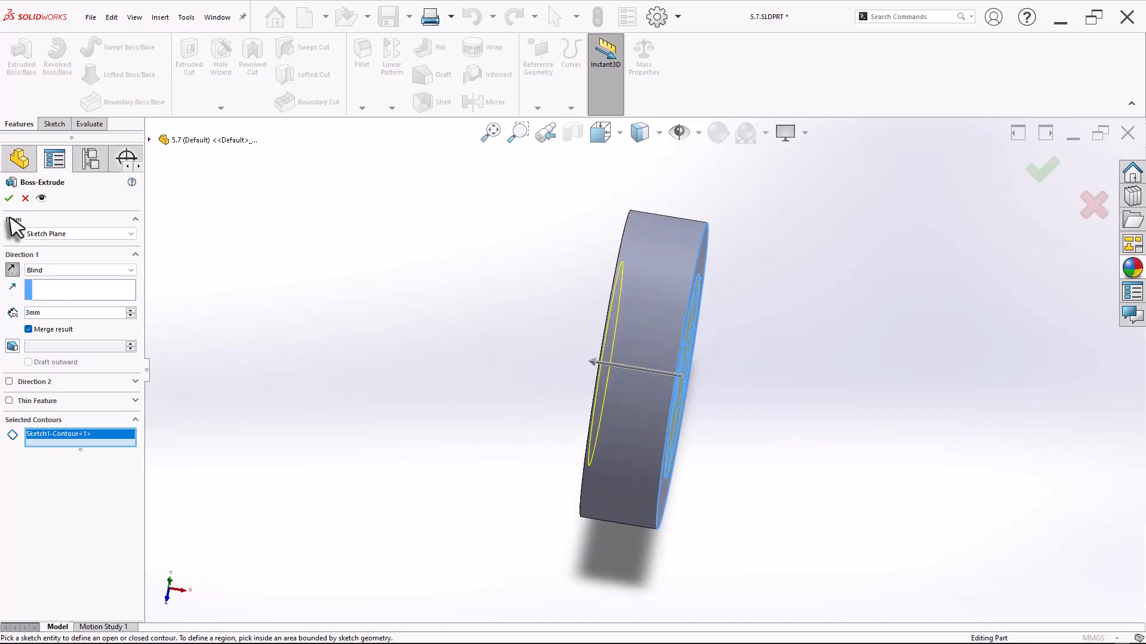
pyautogui.click(54, 233)
pyautogui.click(63, 250)
pyautogui.moveTo(401, 241); pyautogui.dragTo(427, 286, button='middle')
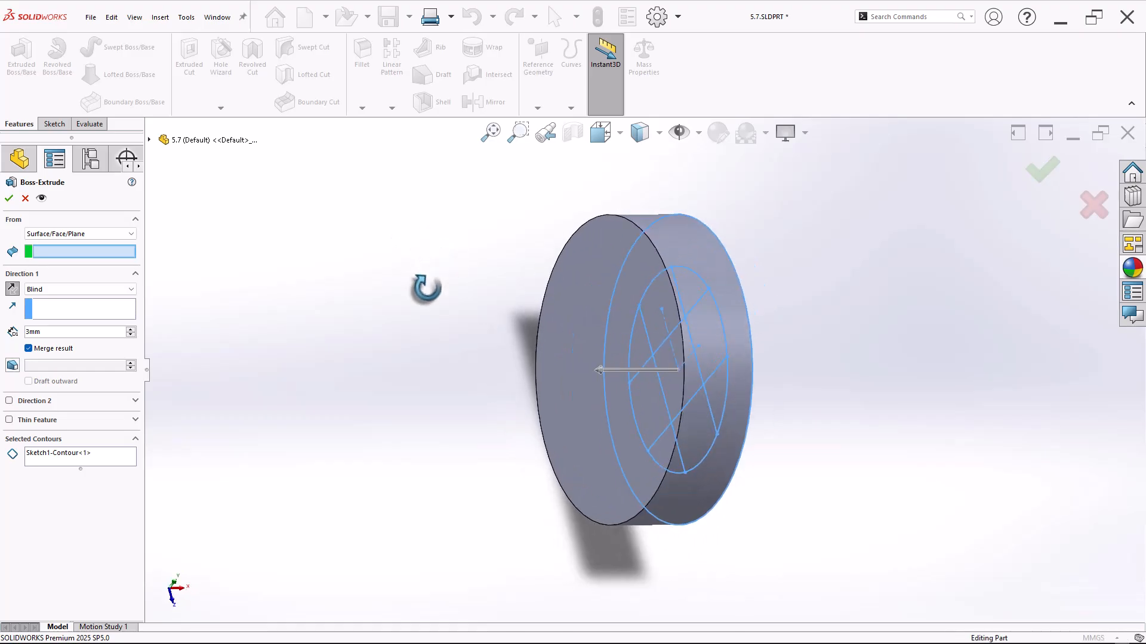
pyautogui.click(596, 256)
# Complete the shaft extrusion with a depth of 80 mm, show the isometric view and save the part
pyautogui.doubleClick(69, 332)
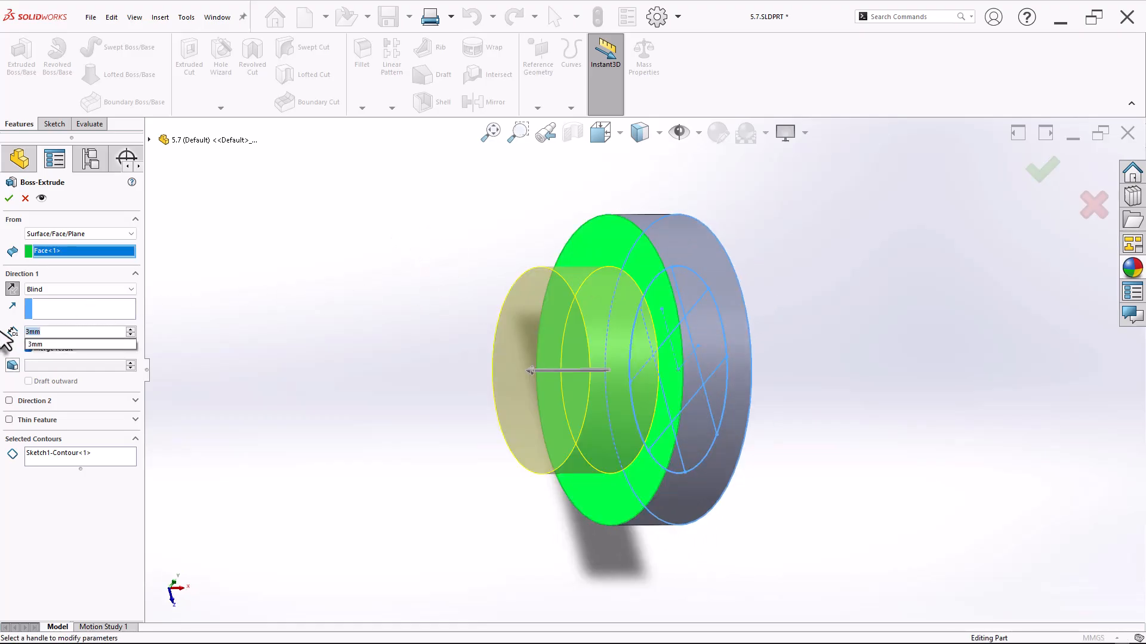
pyautogui.write('30')
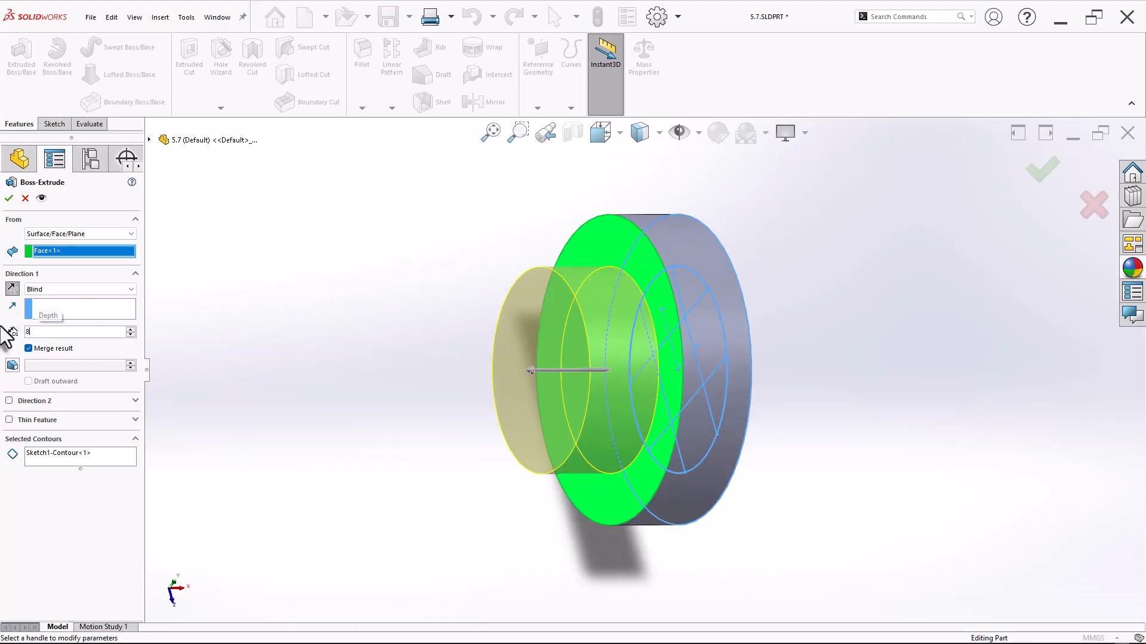
pyautogui.press('Return')
pyautogui.press('Return')
pyautogui.hotkey('ctrl', '7')
pyautogui.hotkey('ctrl', 's')
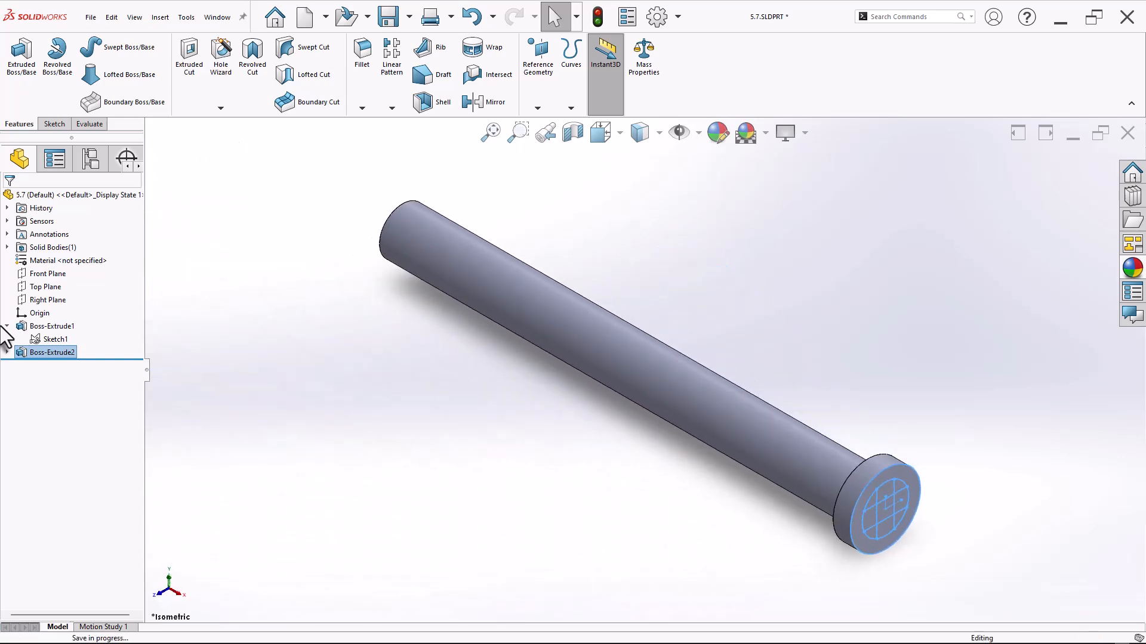
pyautogui.click(337, 407)
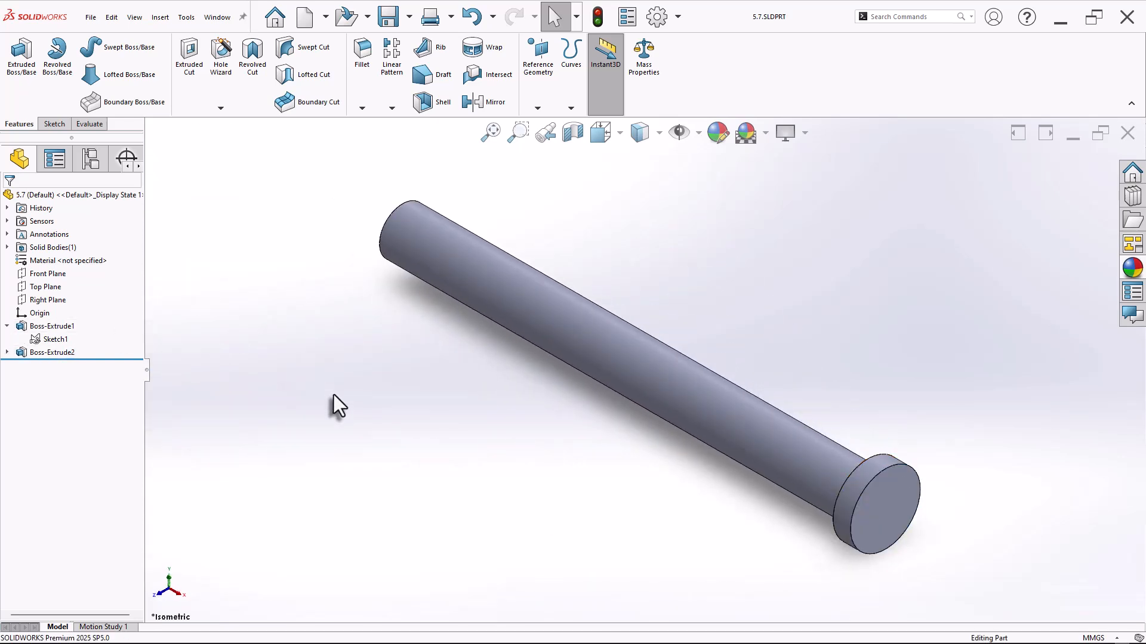
# Start an extruded cut from Sketch1 using the four corner regions around the cross inside the 8 mm circle
pyautogui.scroll(-5, 831, 532)
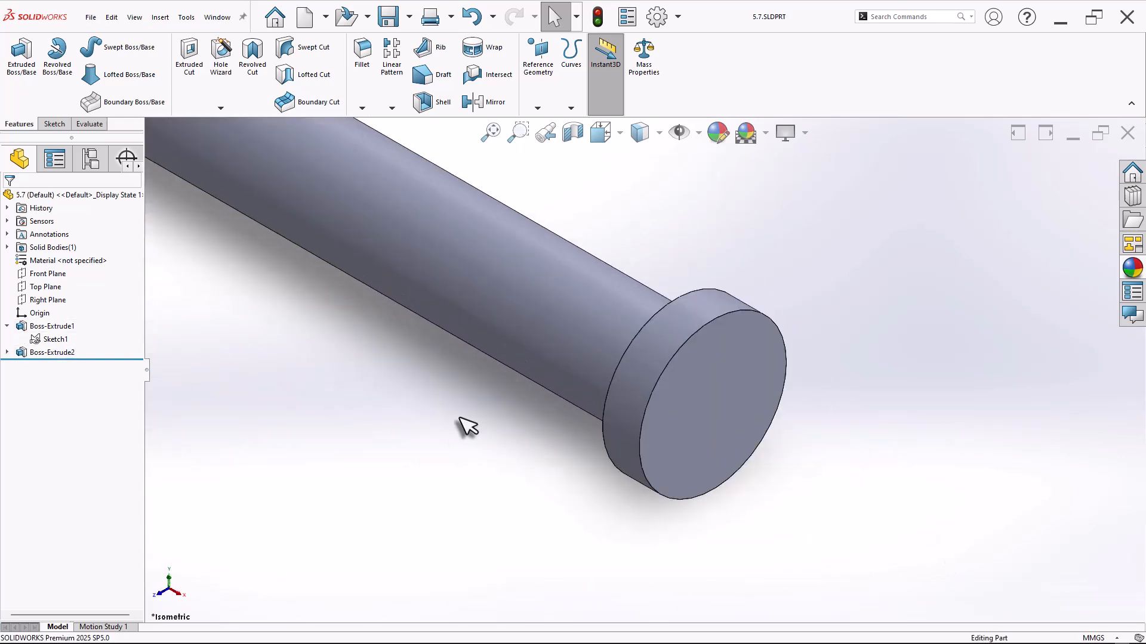
pyautogui.click(45, 340)
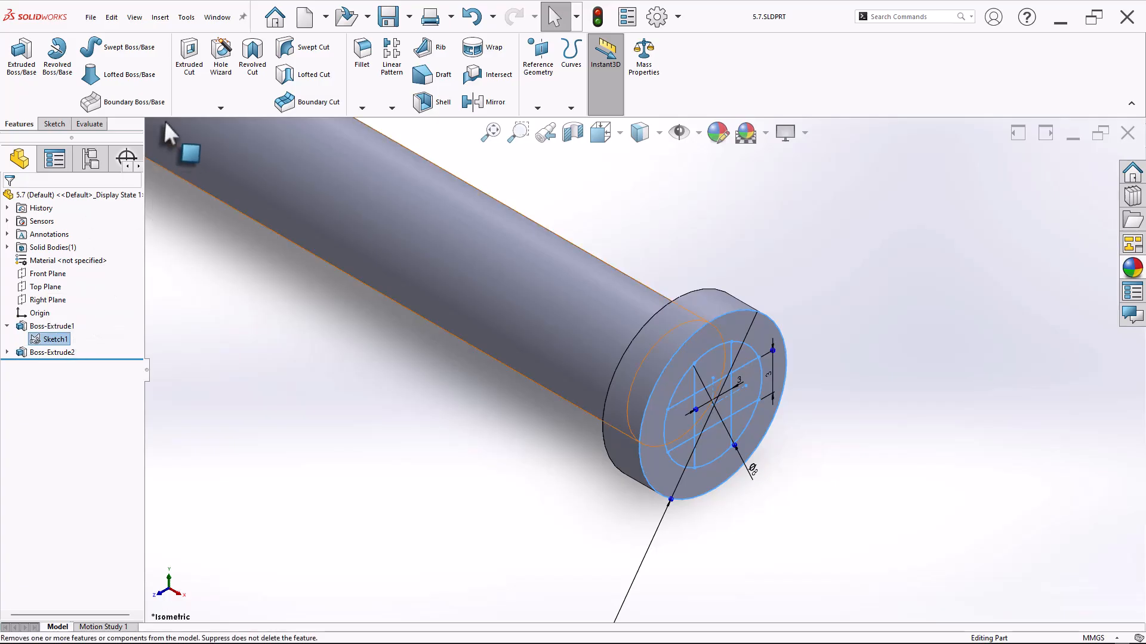
pyautogui.click(189, 56)
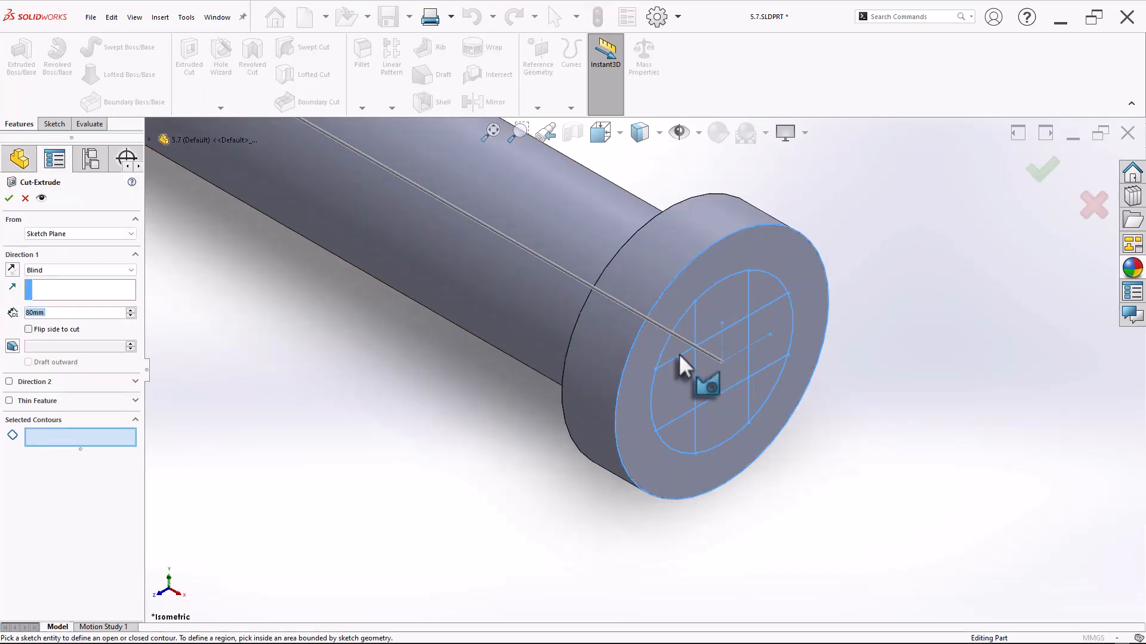
pyautogui.click(678, 346)
pyautogui.click(762, 299)
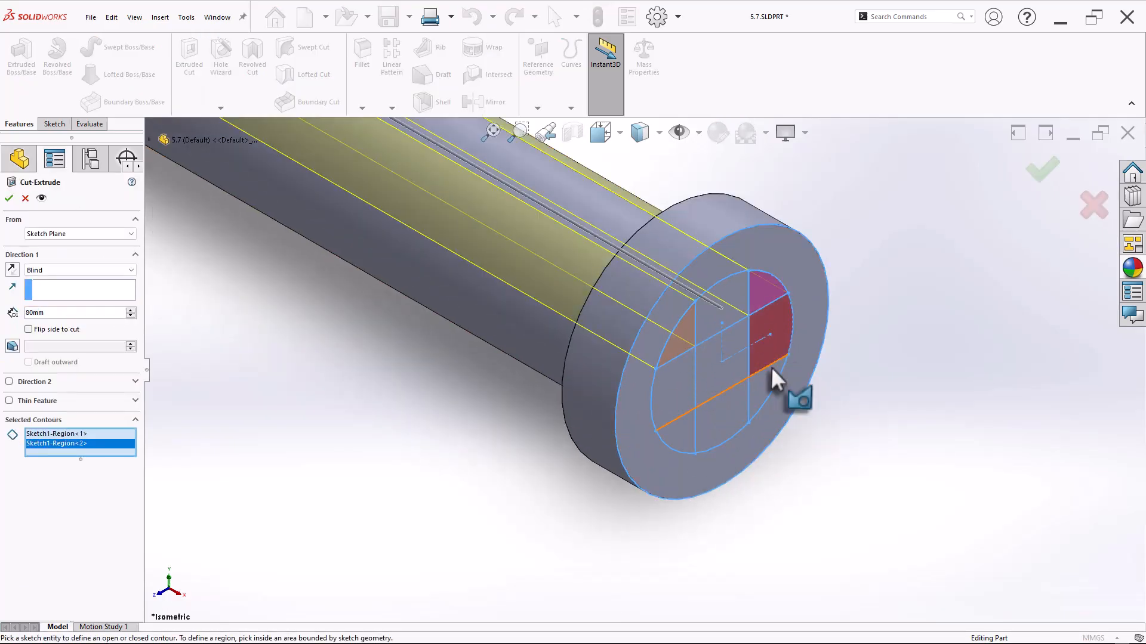
pyautogui.click(770, 369)
pyautogui.click(716, 427)
pyautogui.scroll(5, 325, 209)
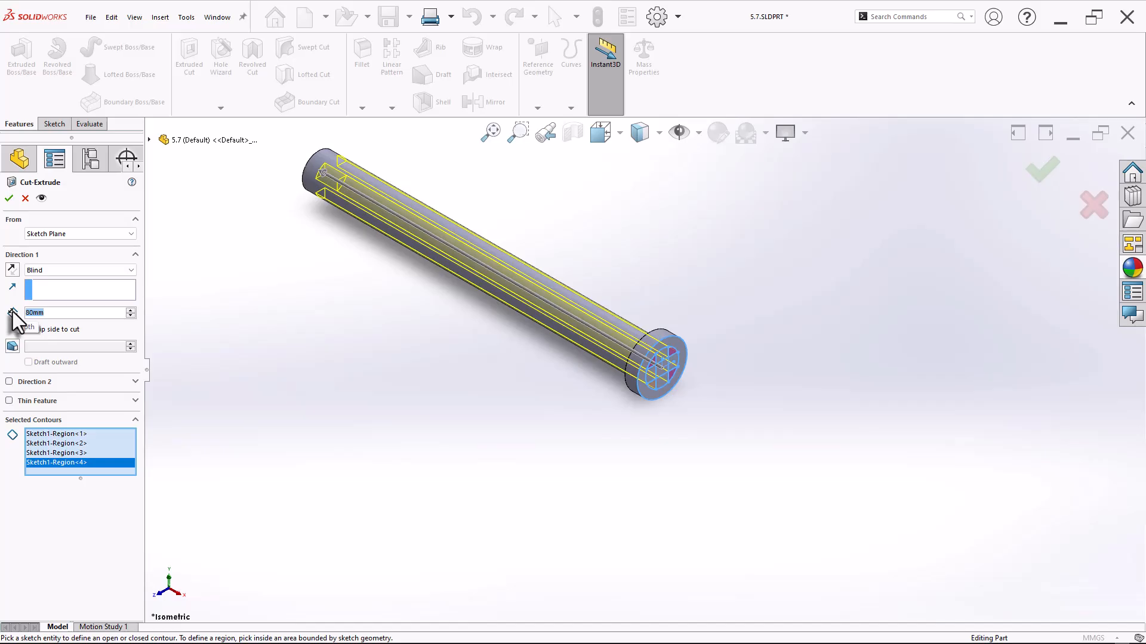
# Cut the four corner regions along the shaft, ending 13 mm offset from its free end face, and save the part
pyautogui.click(55, 271)
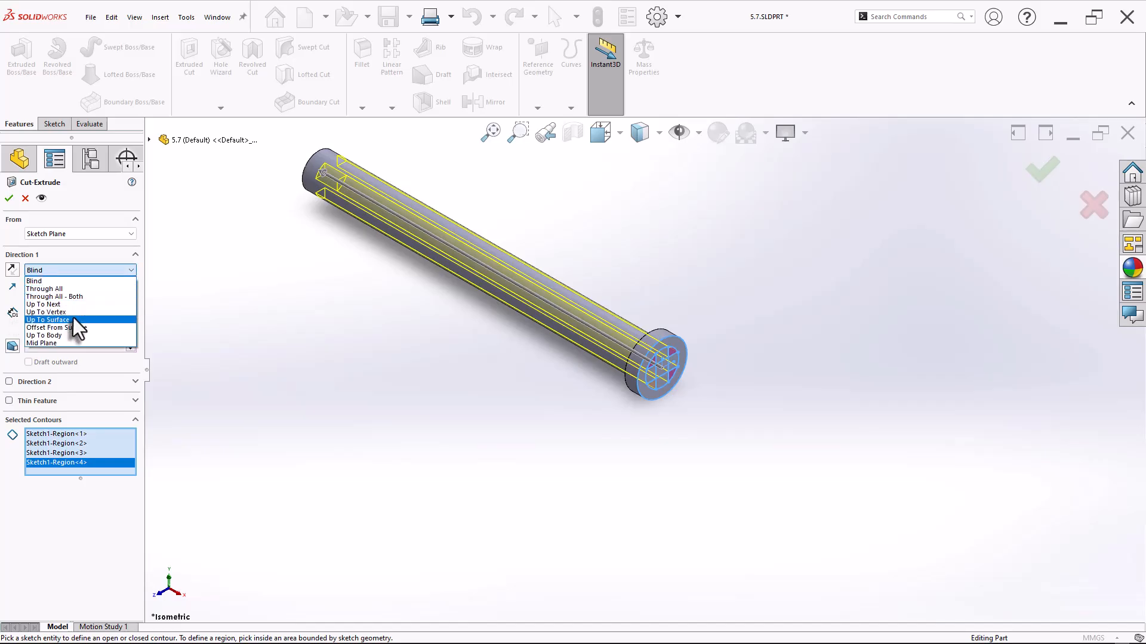
pyautogui.click(83, 327)
pyautogui.moveTo(177, 296); pyautogui.dragTo(281, 181, button='middle')
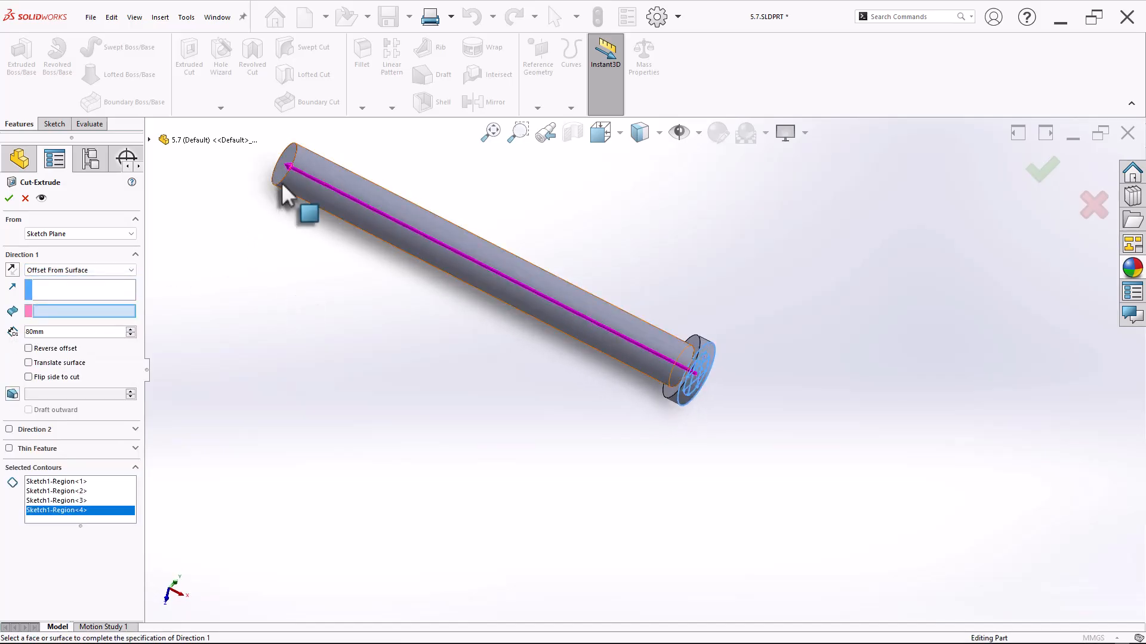
pyautogui.click(282, 172)
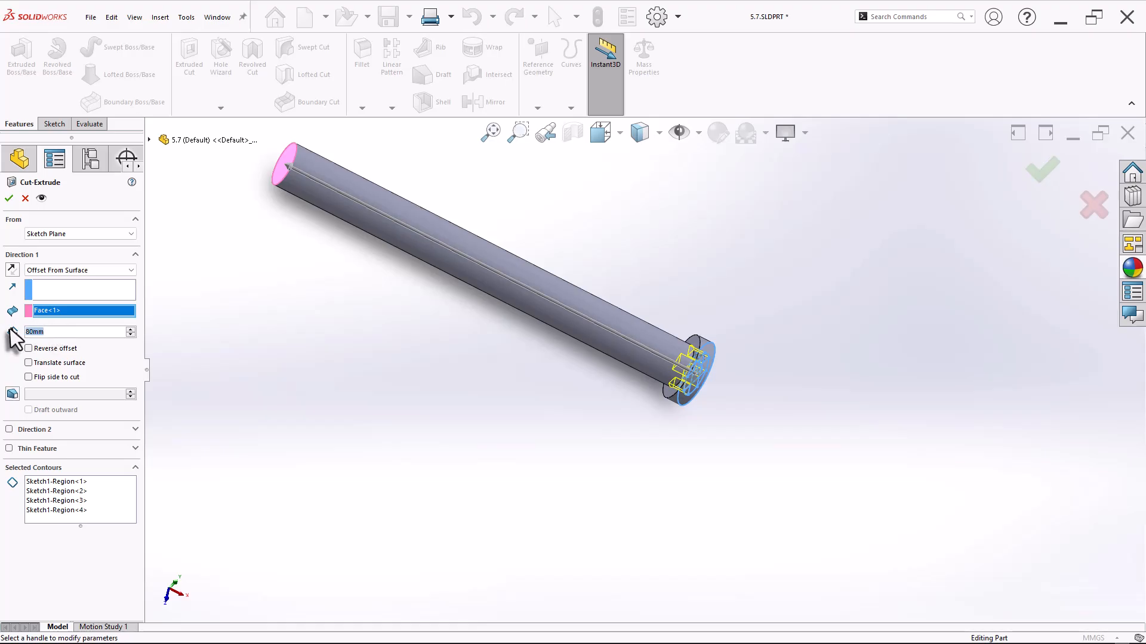
pyautogui.write('13')
pyautogui.press('Return')
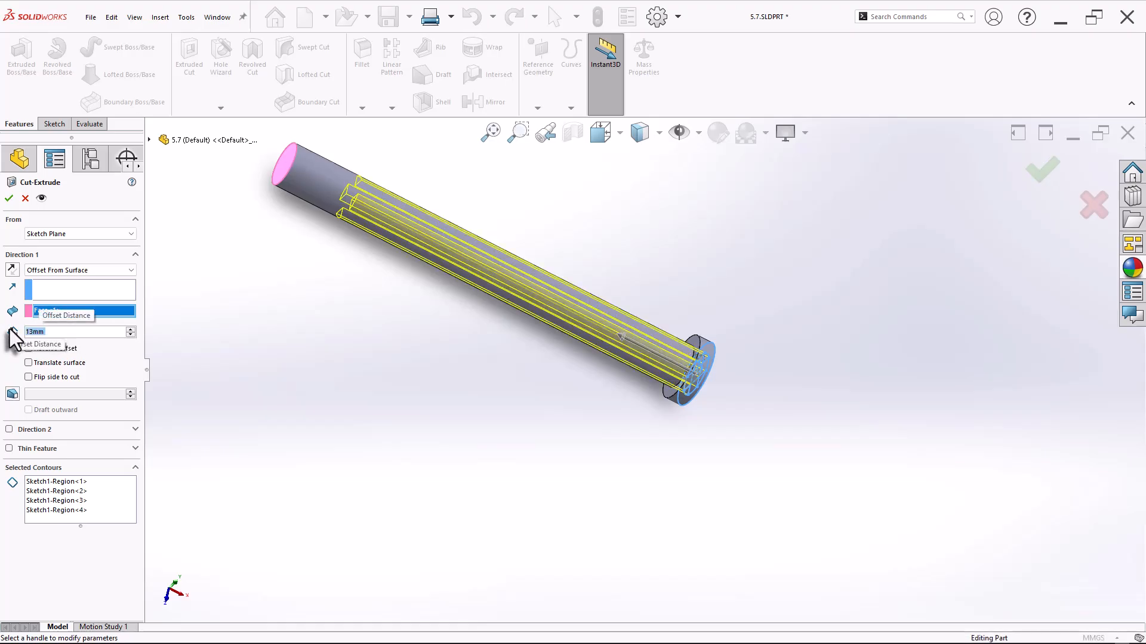
pyautogui.click(8, 201)
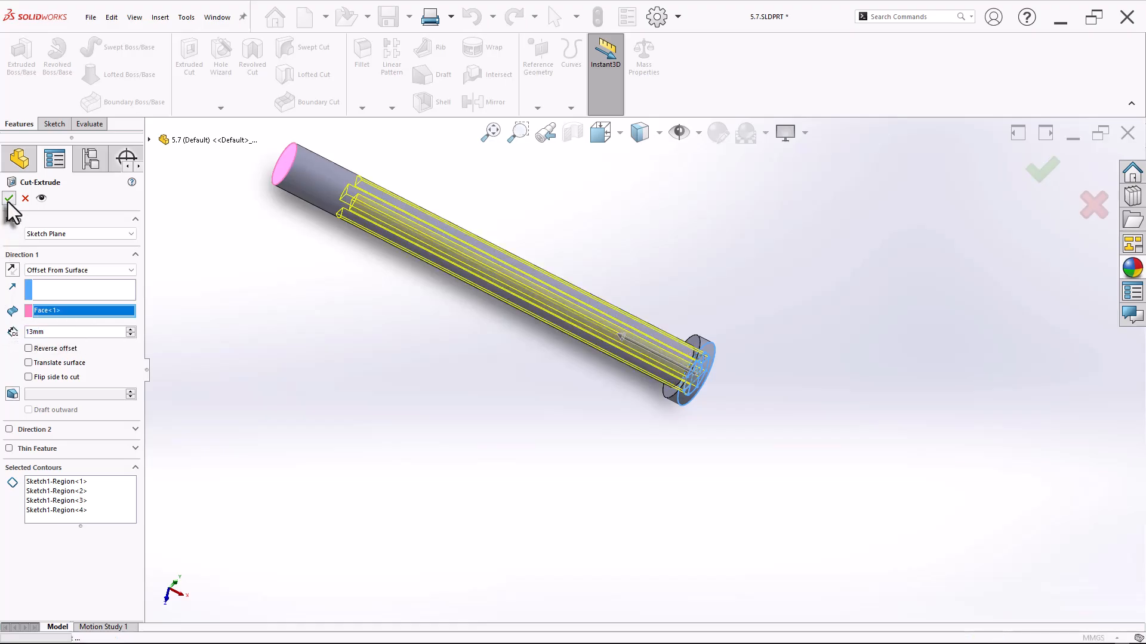
pyautogui.hotkey('ctrl', 's')
# Start a sketch on the shaft's free end face and convert its circular edge into sketch geometry
pyautogui.moveTo(302, 377); pyautogui.dragTo(583, 446, button='middle')
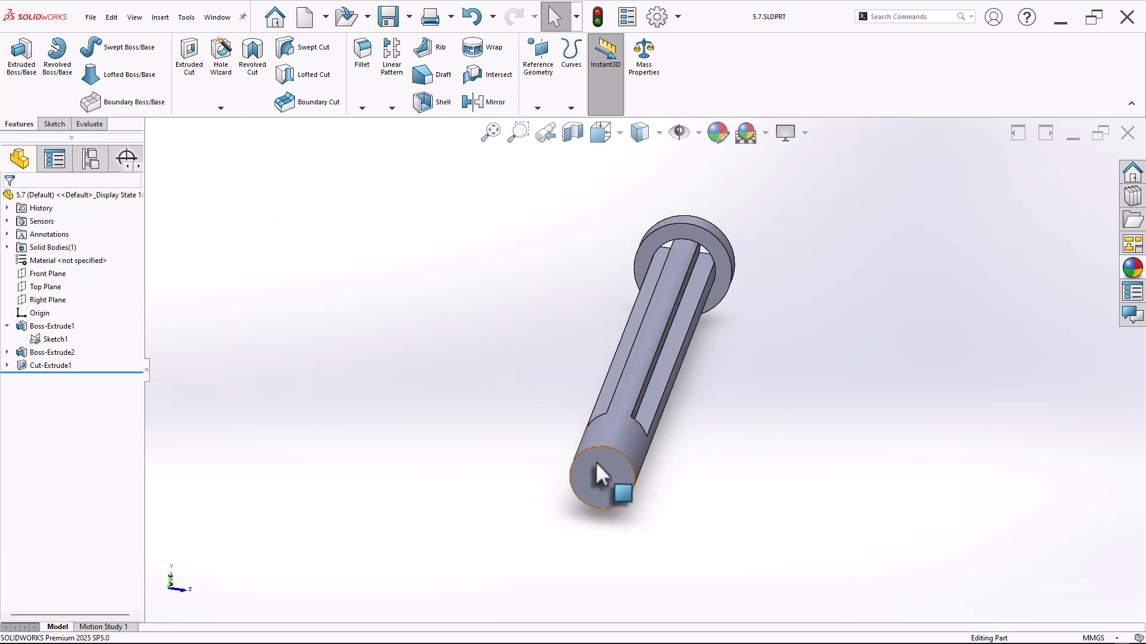
pyautogui.click(596, 461)
pyautogui.click(651, 428)
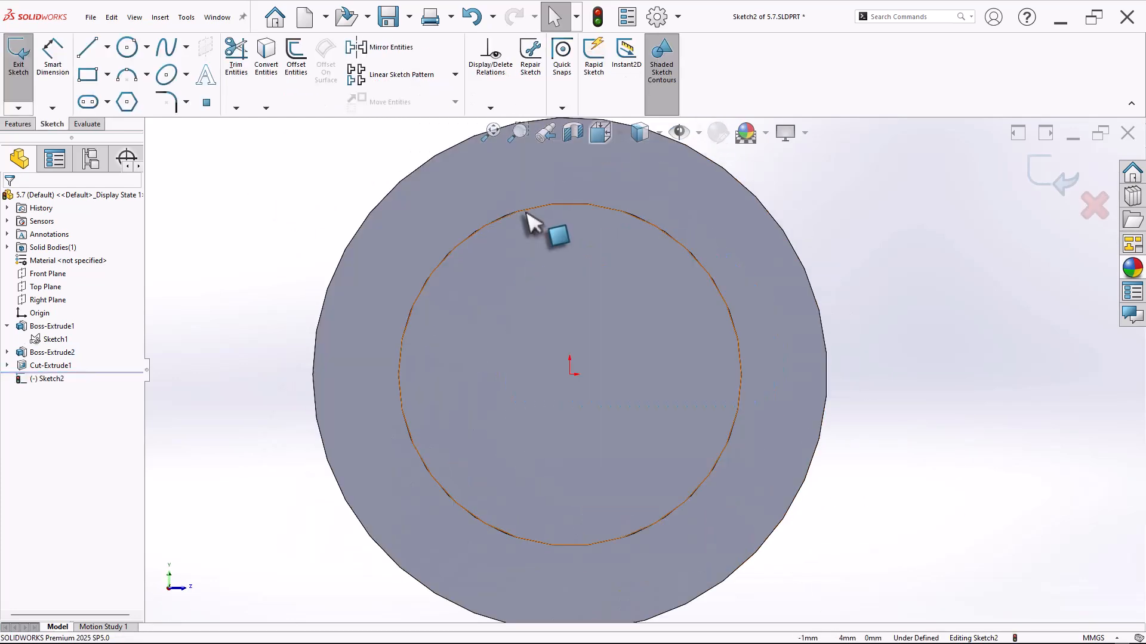
pyautogui.click(525, 216)
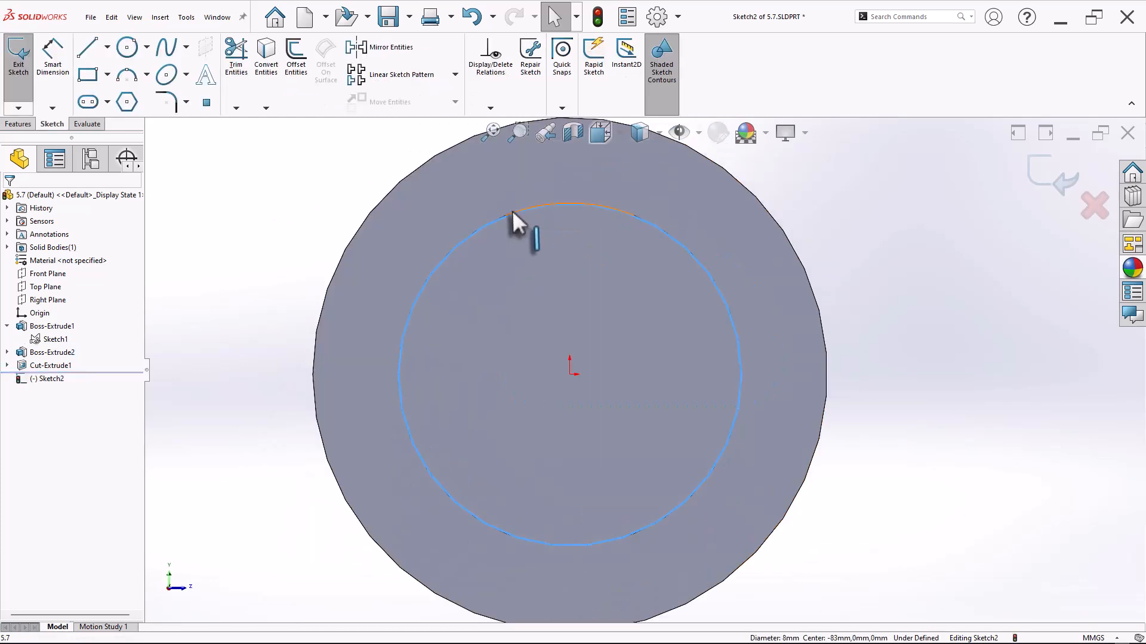
pyautogui.click(265, 71)
# Sketch a vertical midpoint line about 2.9 mm long inside the circle, near its edge and level with the origin
pyautogui.click(108, 49)
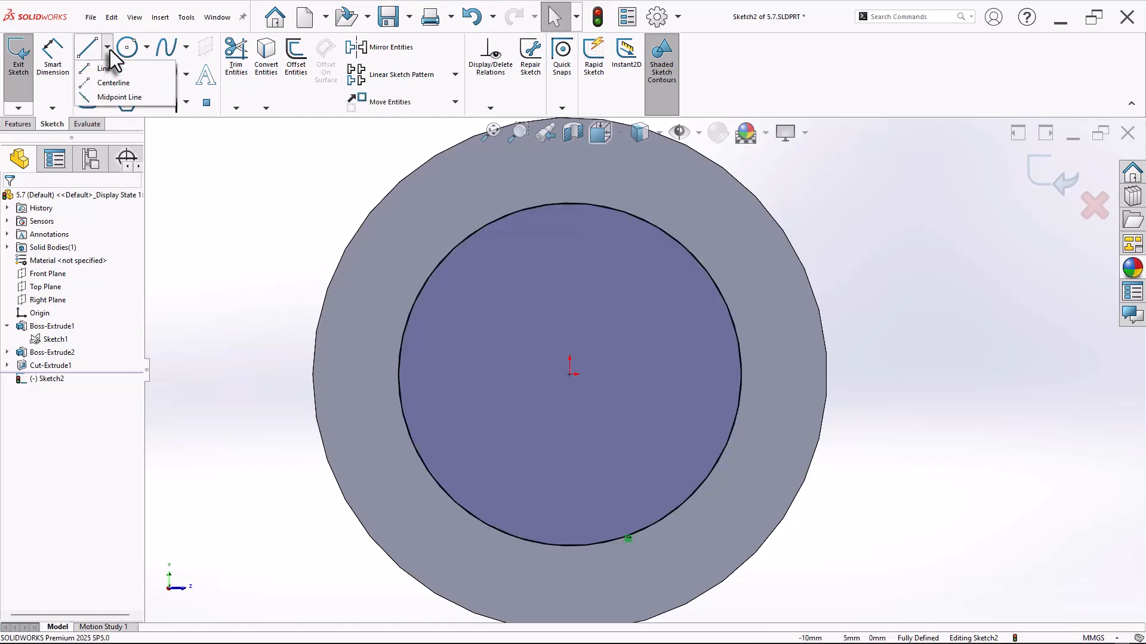
pyautogui.click(113, 97)
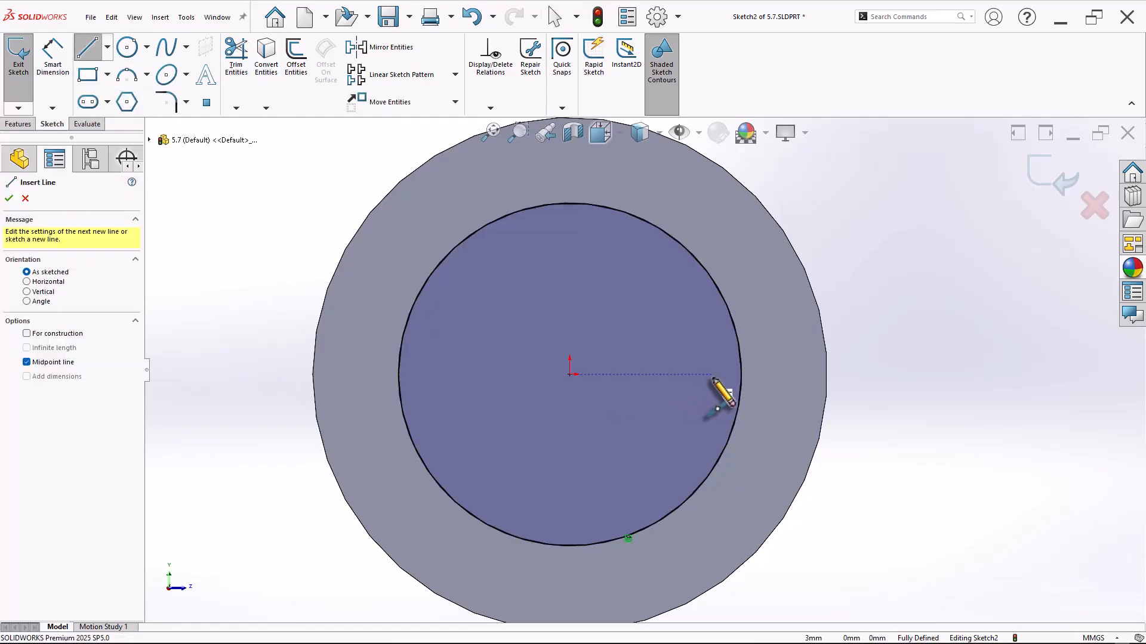
pyautogui.click(714, 375)
pyautogui.click(713, 313)
pyautogui.rightClick(756, 280)
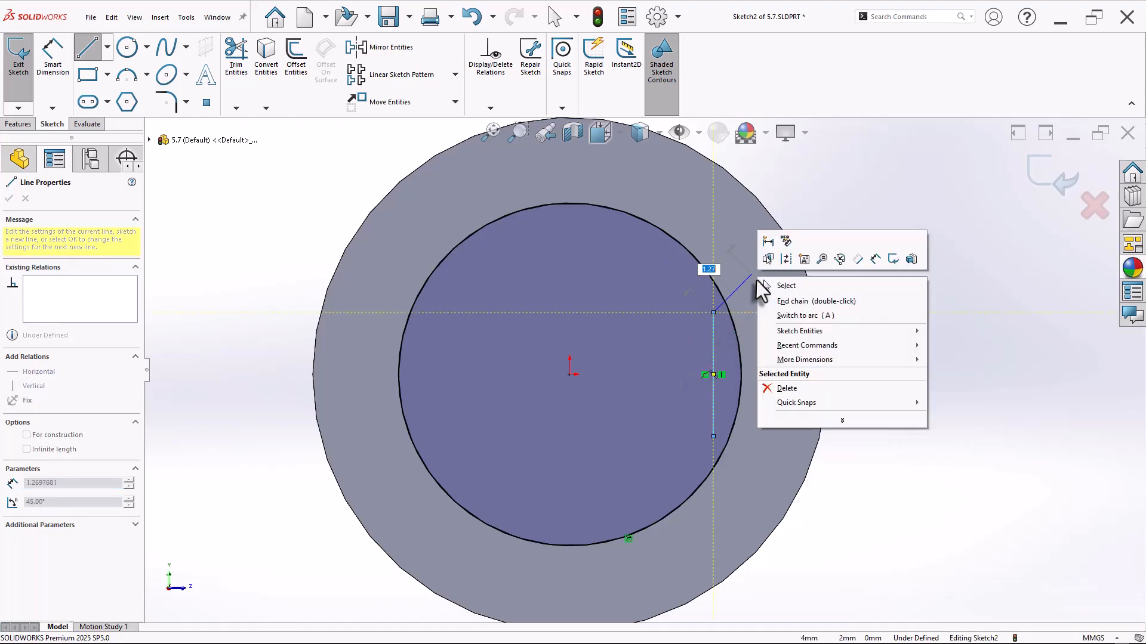
pyautogui.click(773, 285)
# Dimension the vertical line's length as 3 mm
pyautogui.press('d')
pyautogui.click(715, 362)
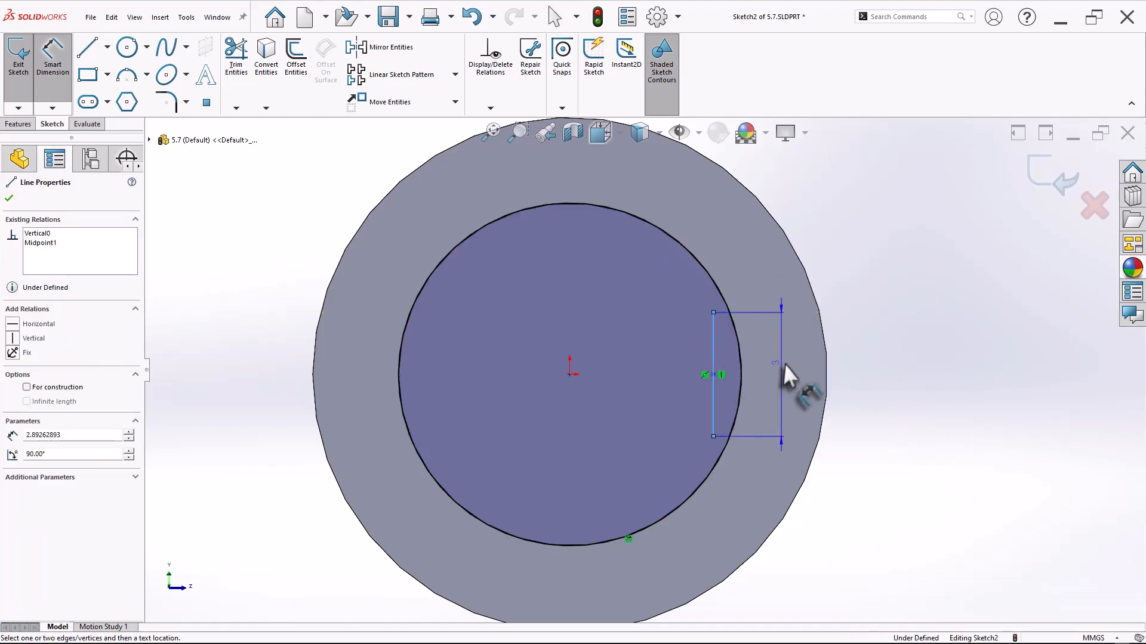
pyautogui.click(786, 362)
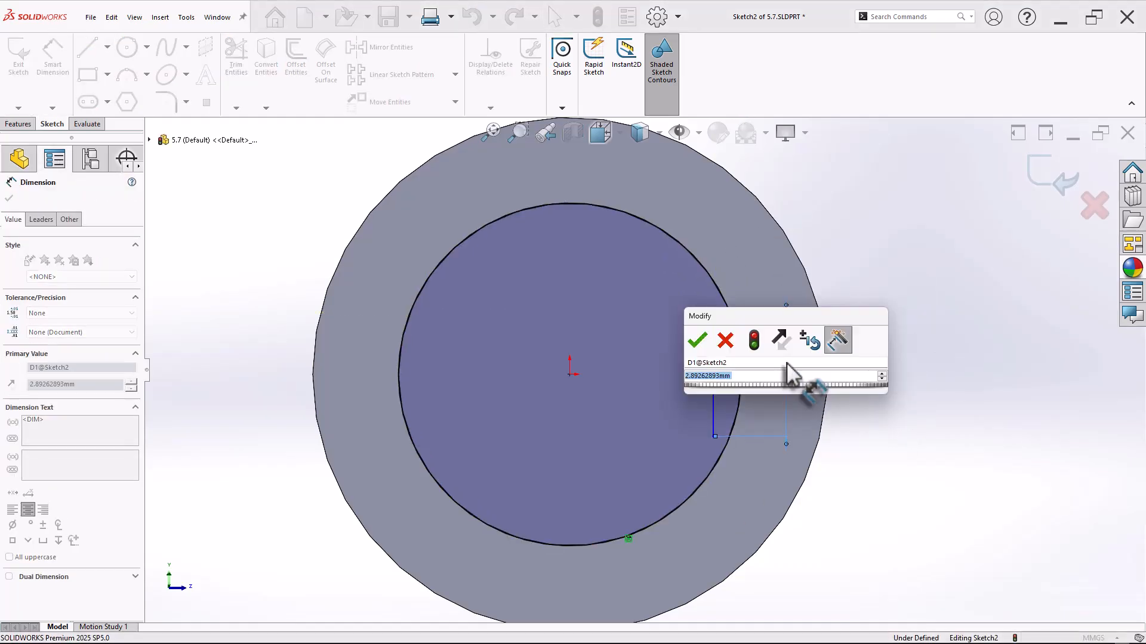
pyautogui.write('3')
pyautogui.press('Return')
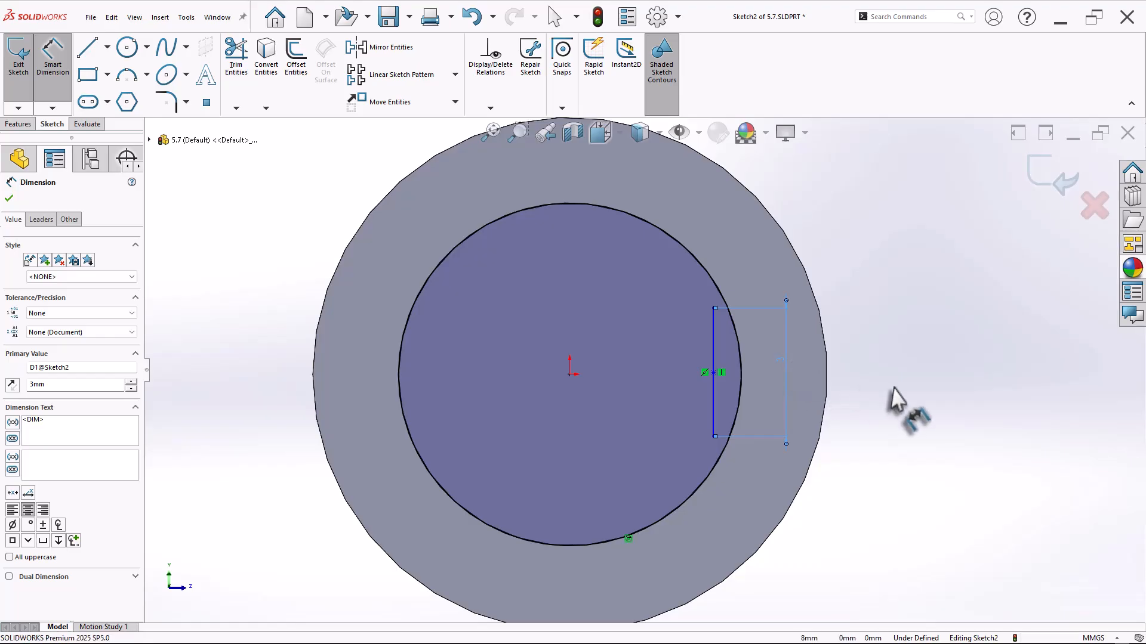
pyautogui.press('Escape')
# Make the line's midpoint horizontal with the origin and its upper endpoint coincident with the circle
pyautogui.scroll(-2, 895, 397)
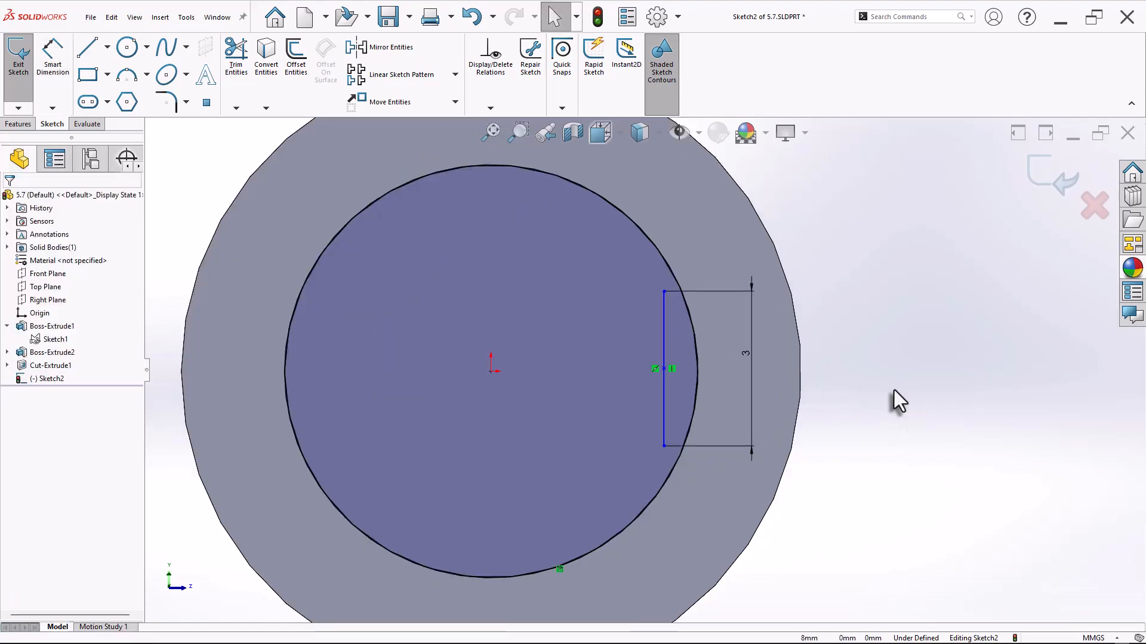
pyautogui.click(491, 372)
pyautogui.keyDown('ctrl'); pyautogui.click(662, 371); pyautogui.keyUp('ctrl')
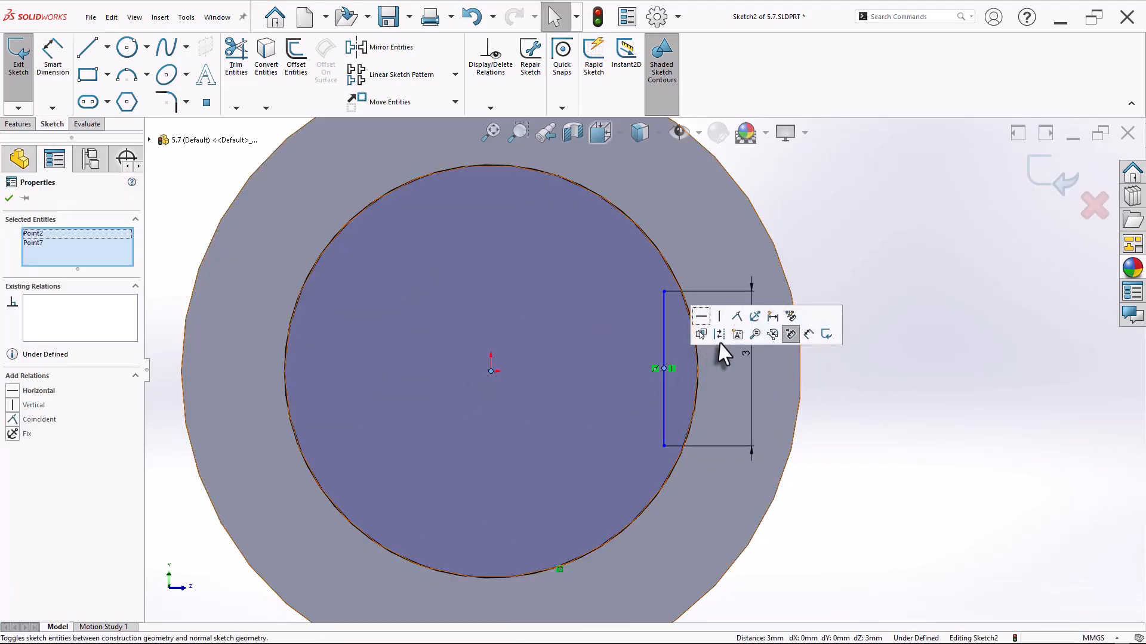
pyautogui.click(705, 316)
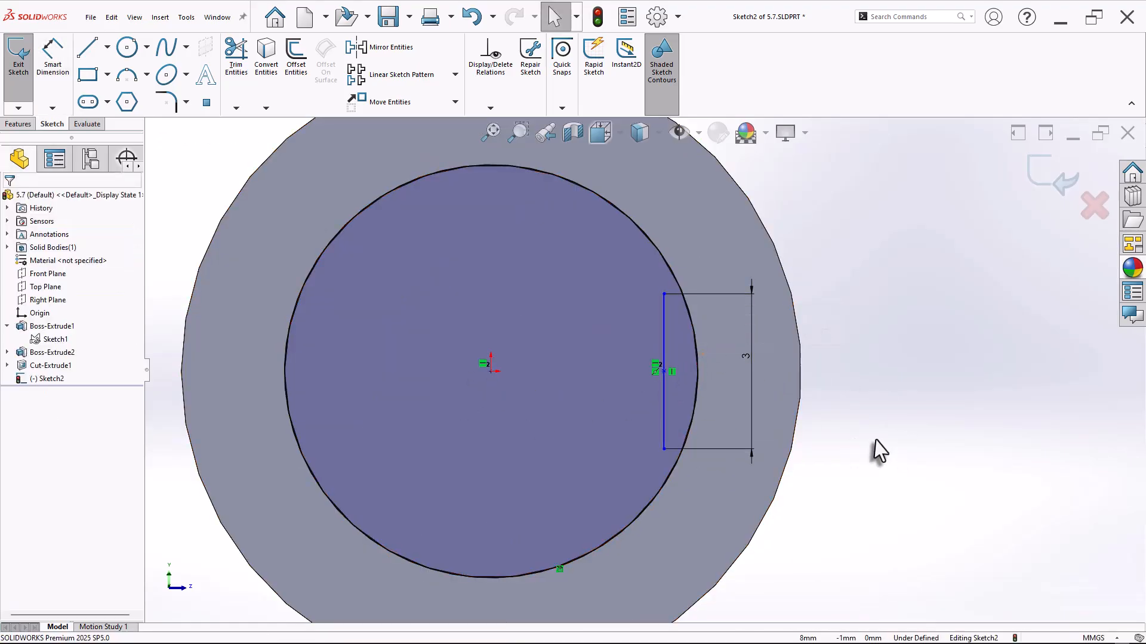
pyautogui.click(677, 284)
pyautogui.keyDown('ctrl'); pyautogui.click(666, 293); pyautogui.keyUp('ctrl')
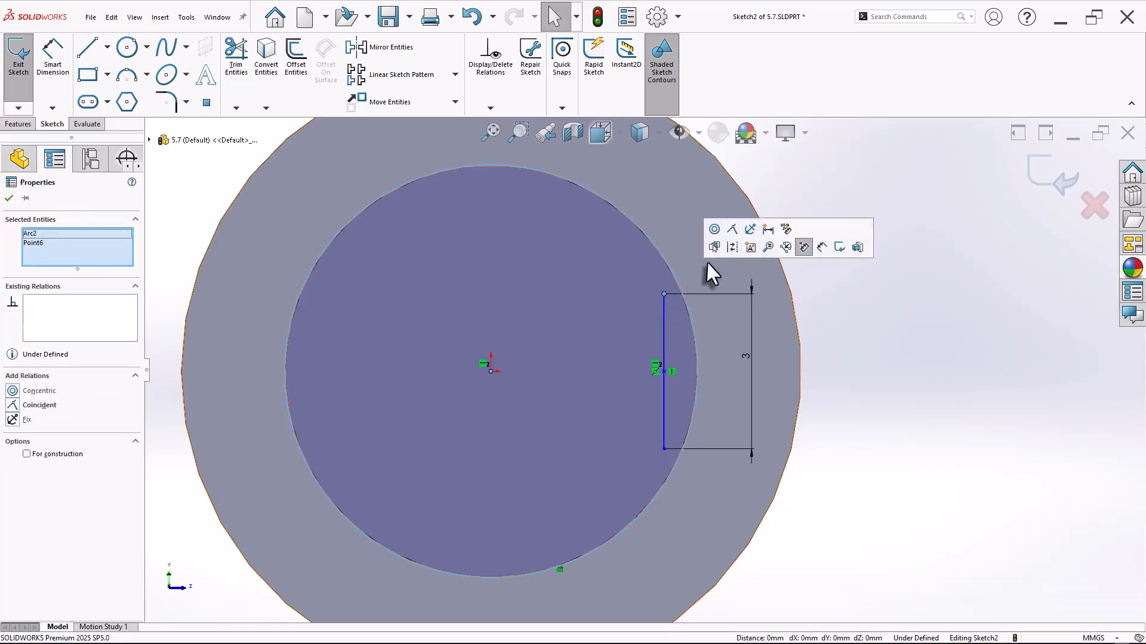
pyautogui.click(732, 234)
pyautogui.click(924, 406)
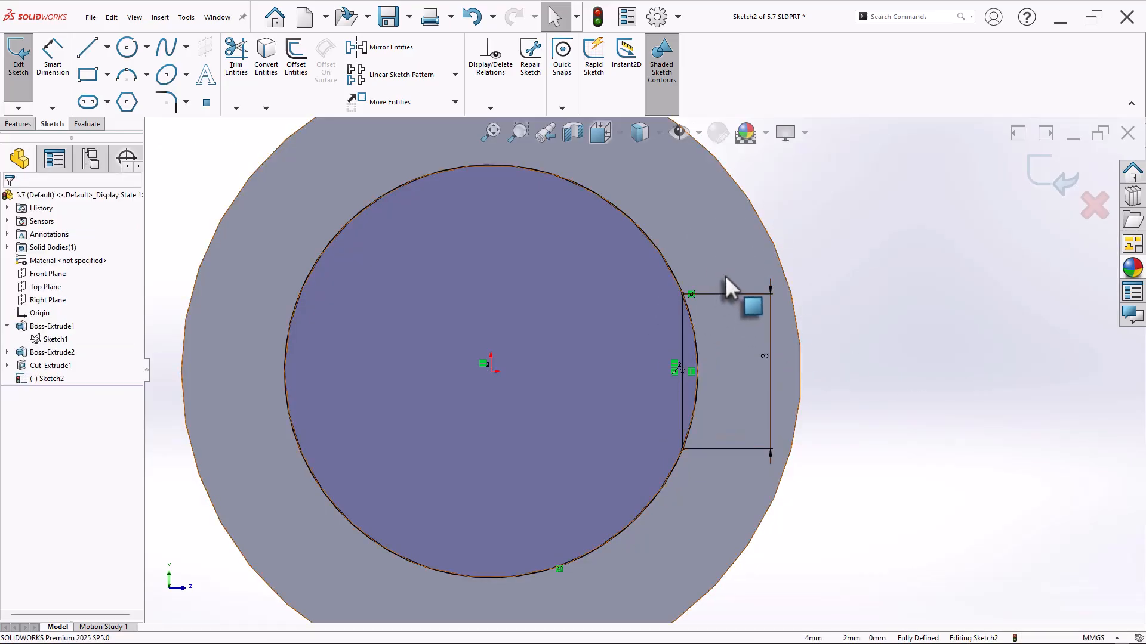
# Trim away the large arc of the circle, keeping only the small segment closed by the 3 mm line
pyautogui.press('z')
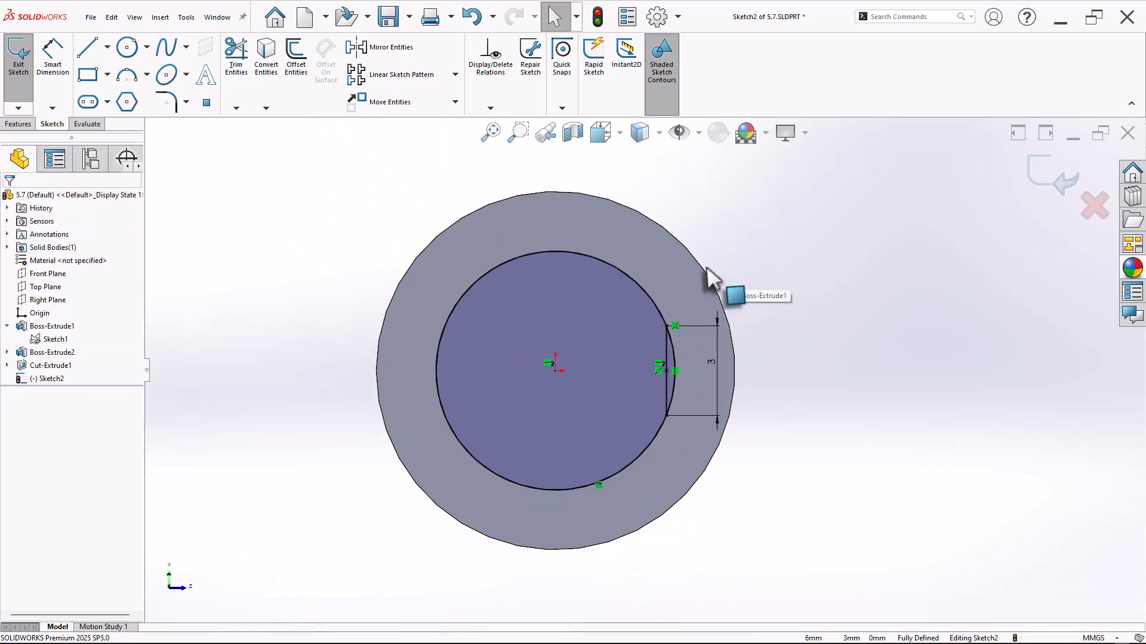
pyautogui.click(236, 59)
pyautogui.moveTo(432, 254); pyautogui.dragTo(506, 358)
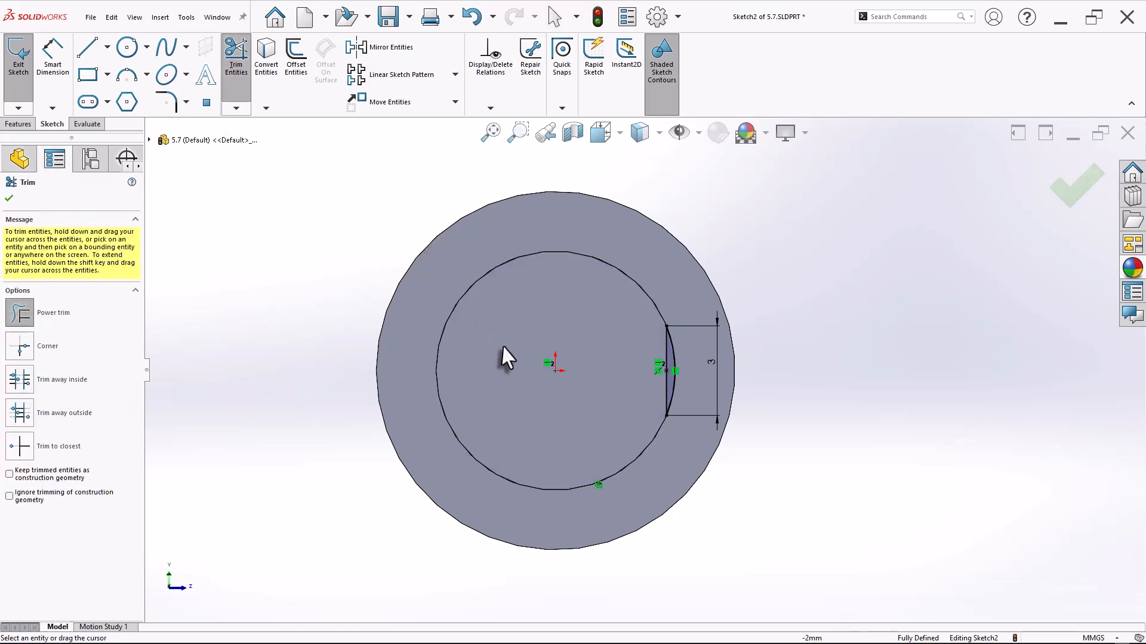
# Cut the small circular segment into the shaft end with a blind depth of 11 mm to form a flat
pyautogui.click(18, 124)
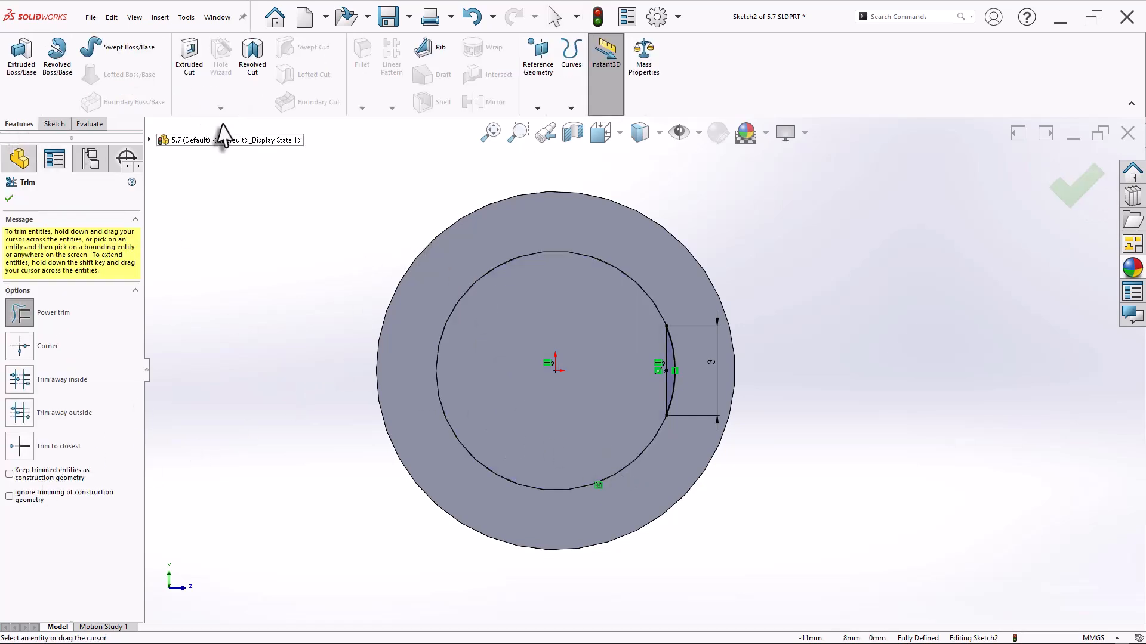
pyautogui.click(190, 59)
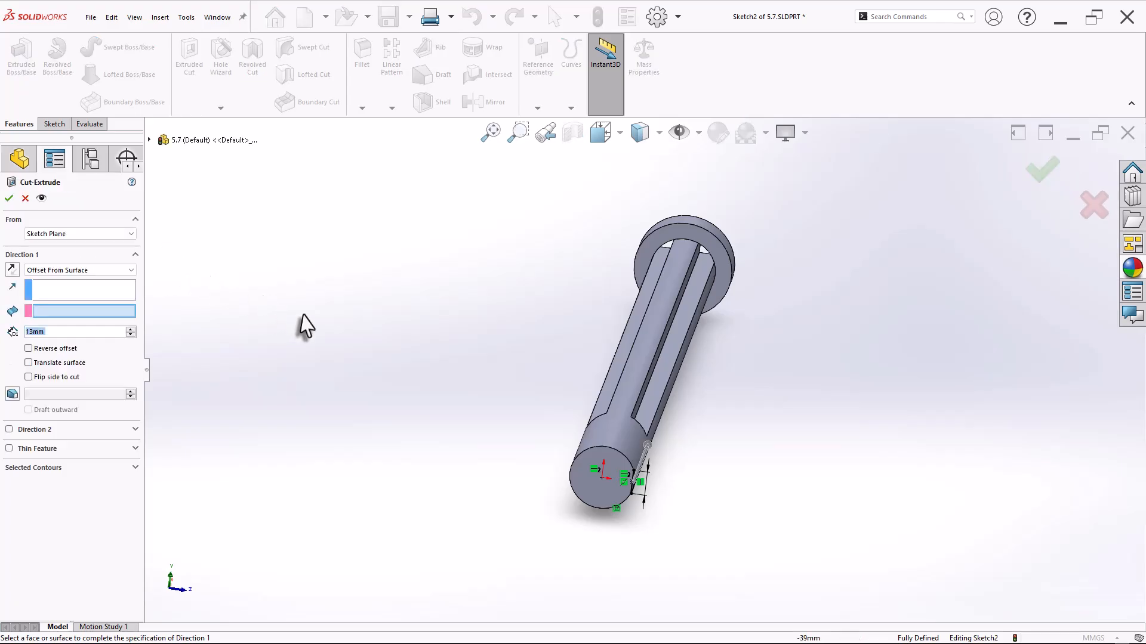
pyautogui.click(50, 270)
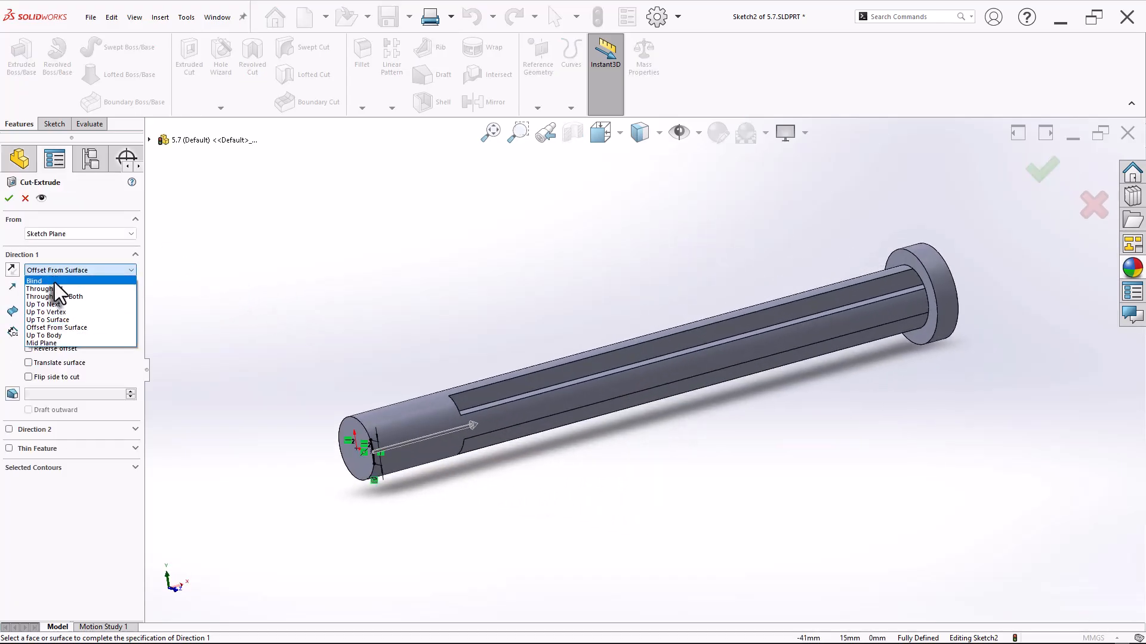
pyautogui.click(48, 280)
pyautogui.scroll(-3, 333, 396)
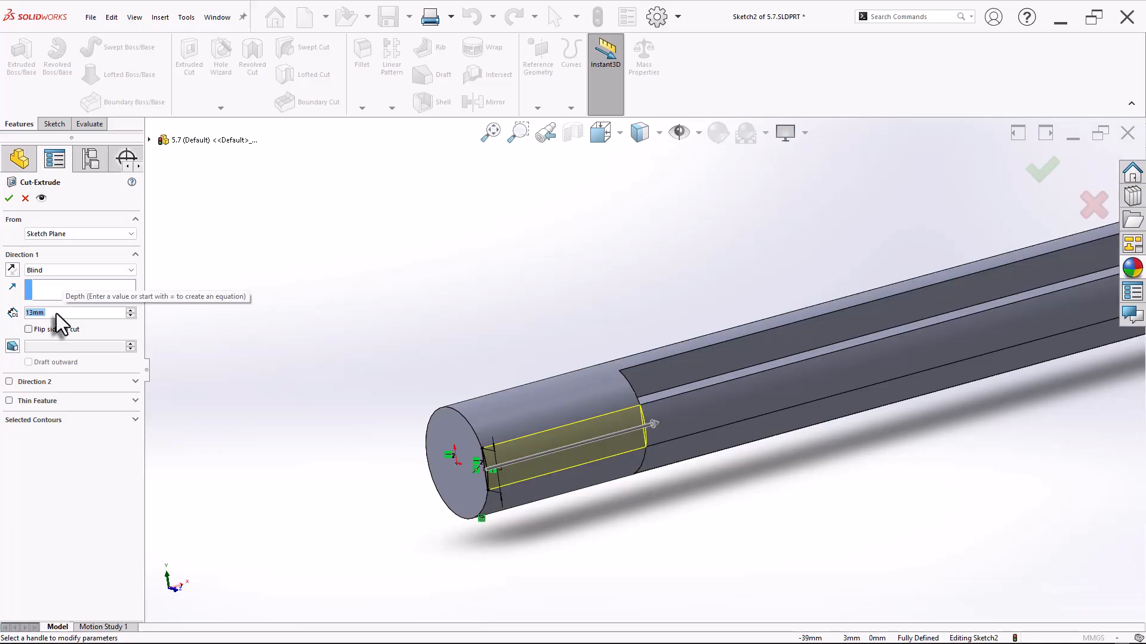
pyautogui.scroll(-2, 59, 311)
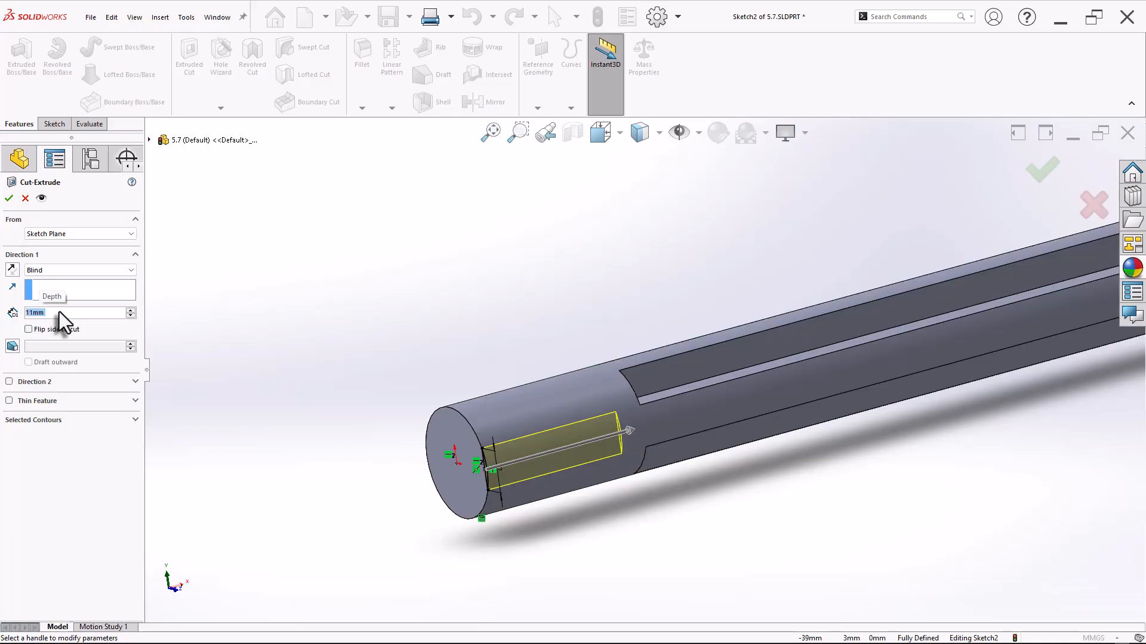
pyautogui.click(9, 198)
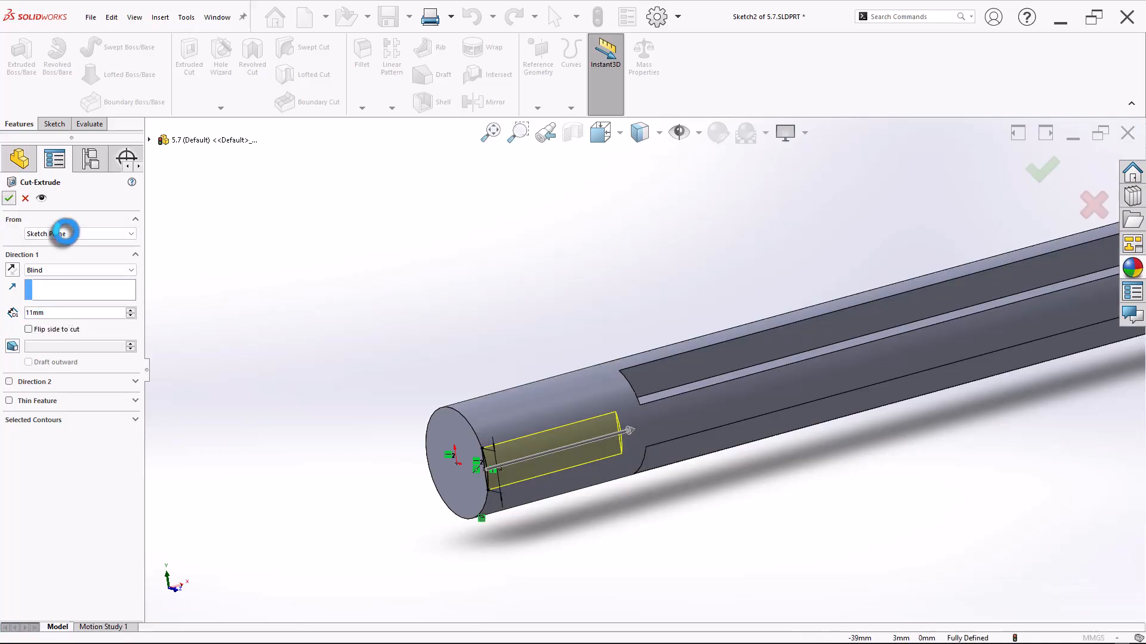
# Start a sketch on the flat at the shaft end and draw a 3 mm diameter circle on the shaft's centreline
pyautogui.scroll(-2, 685, 504)
pyautogui.scroll(-3, 474, 392)
pyautogui.click(473, 388)
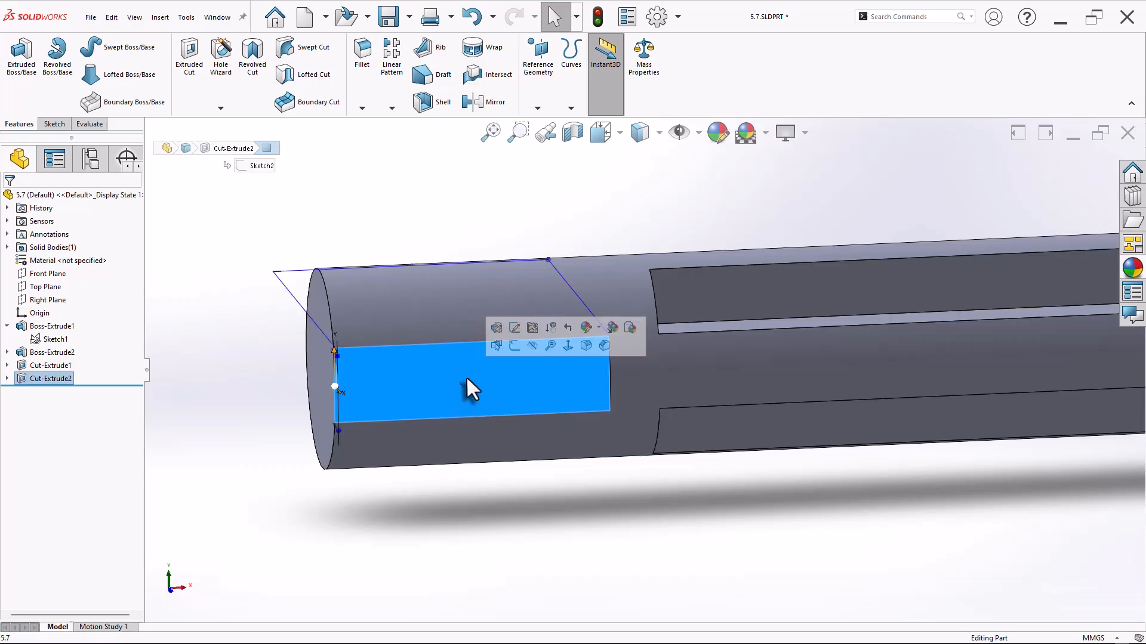
pyautogui.click(515, 346)
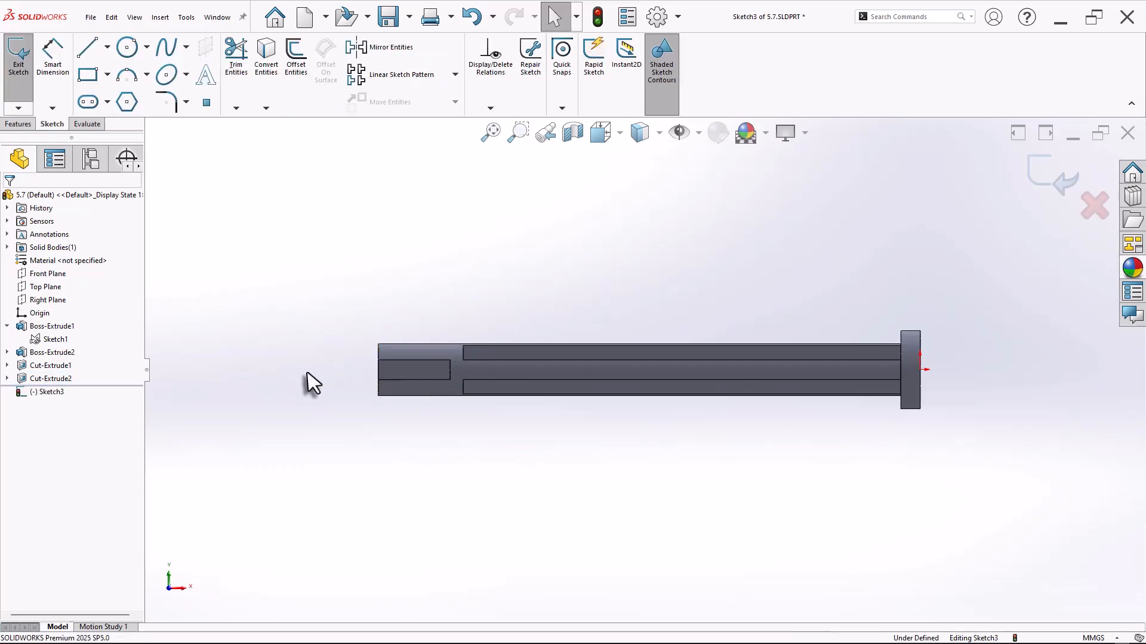
pyautogui.press('s')
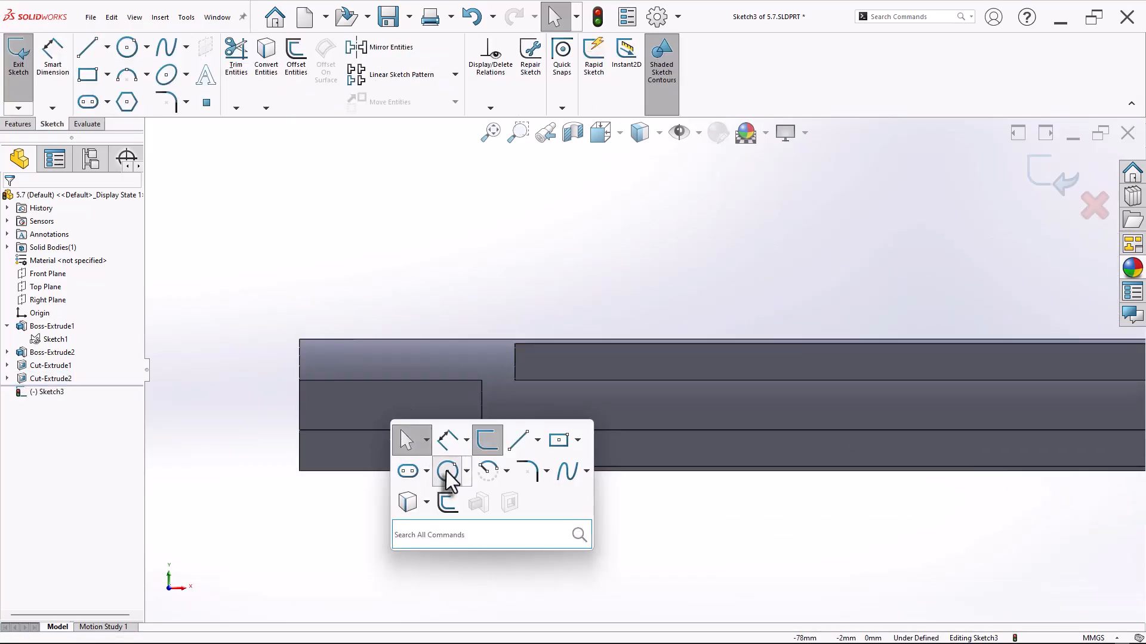
pyautogui.click(446, 471)
pyautogui.scroll(-2, 388, 416)
pyautogui.click(431, 396)
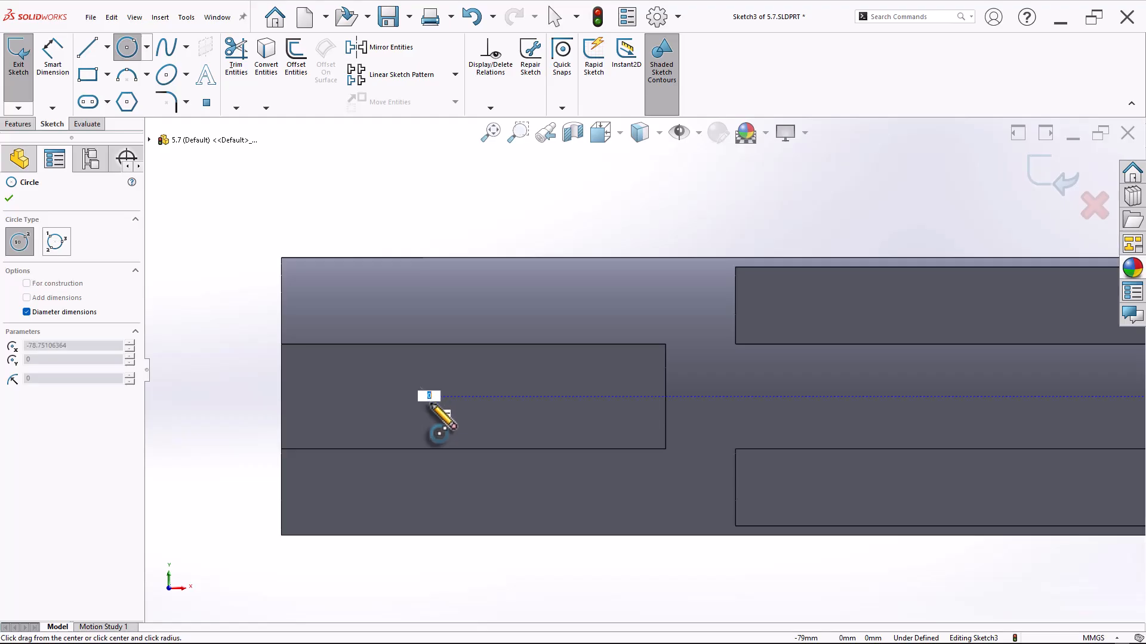
pyautogui.write('3')
pyautogui.press('Return')
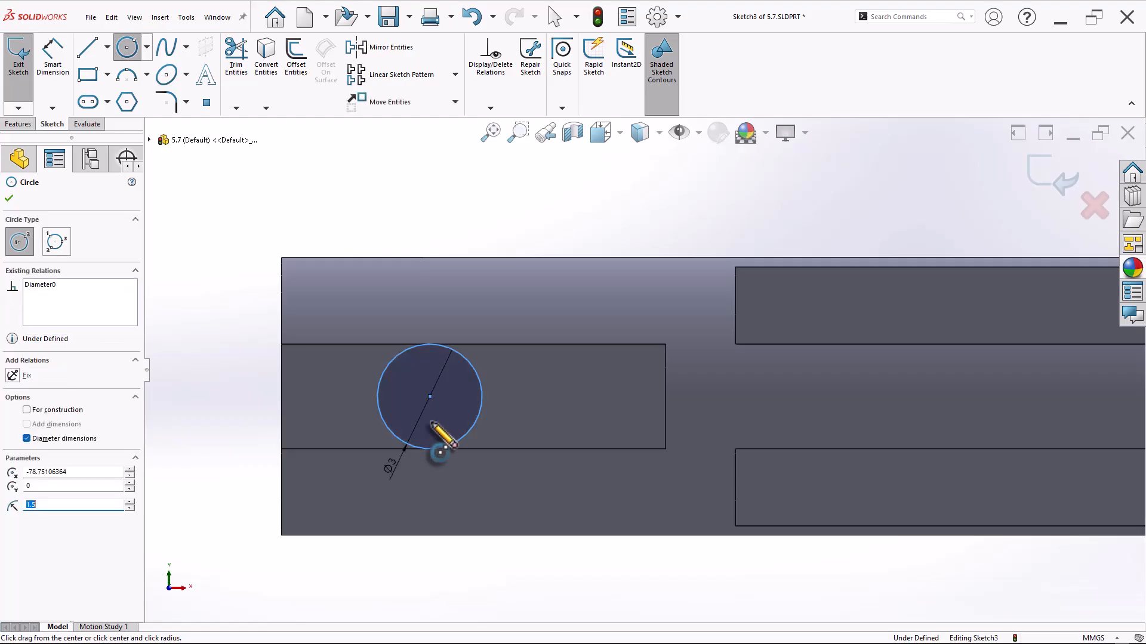
pyautogui.press('Escape')
pyautogui.click(188, 482)
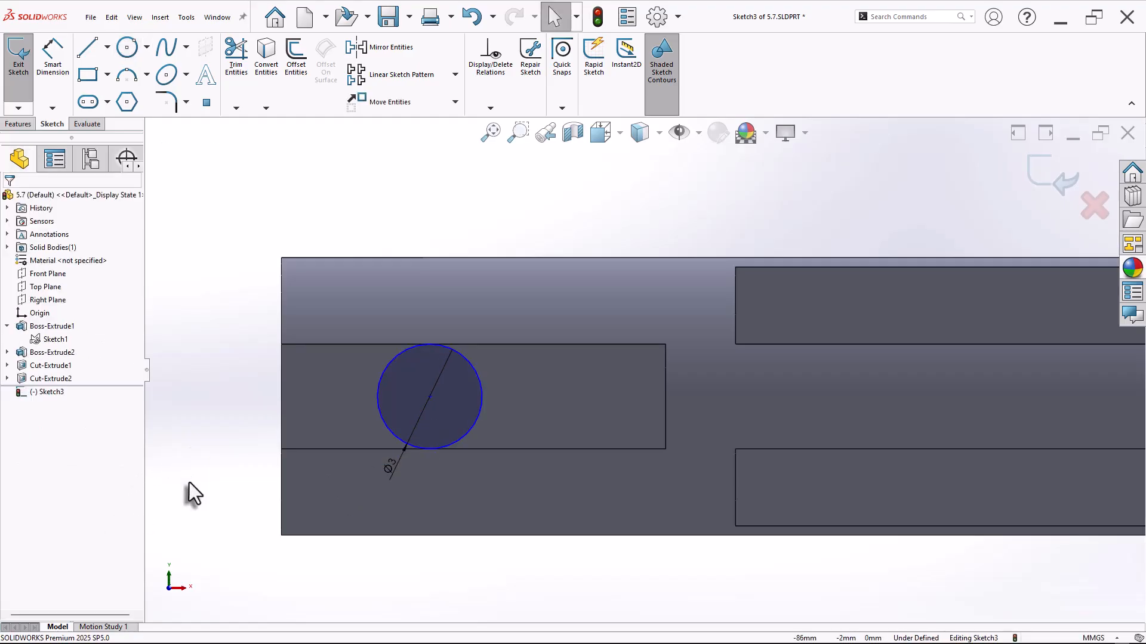
# Dimension the 3 mm circle's centre 5 mm from the shaft's end edge
pyautogui.moveTo(189, 482); pyautogui.dragTo(194, 441, button='right')
pyautogui.click(282, 411)
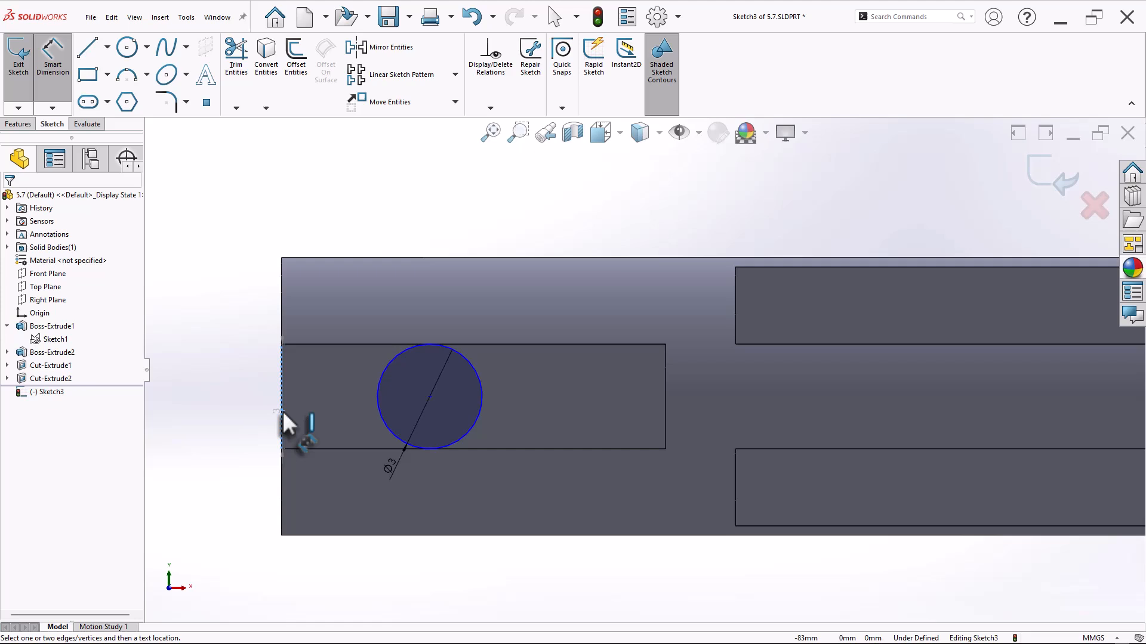
pyautogui.click(429, 395)
pyautogui.click(365, 312)
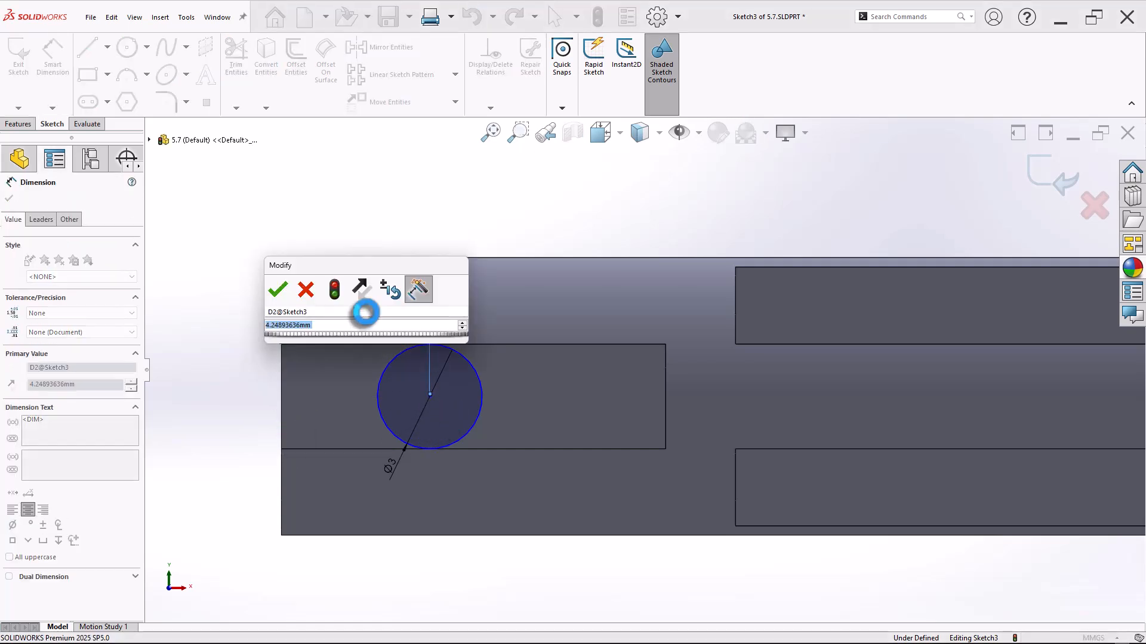
pyautogui.write('5')
pyautogui.press('Return')
pyautogui.press('Escape')
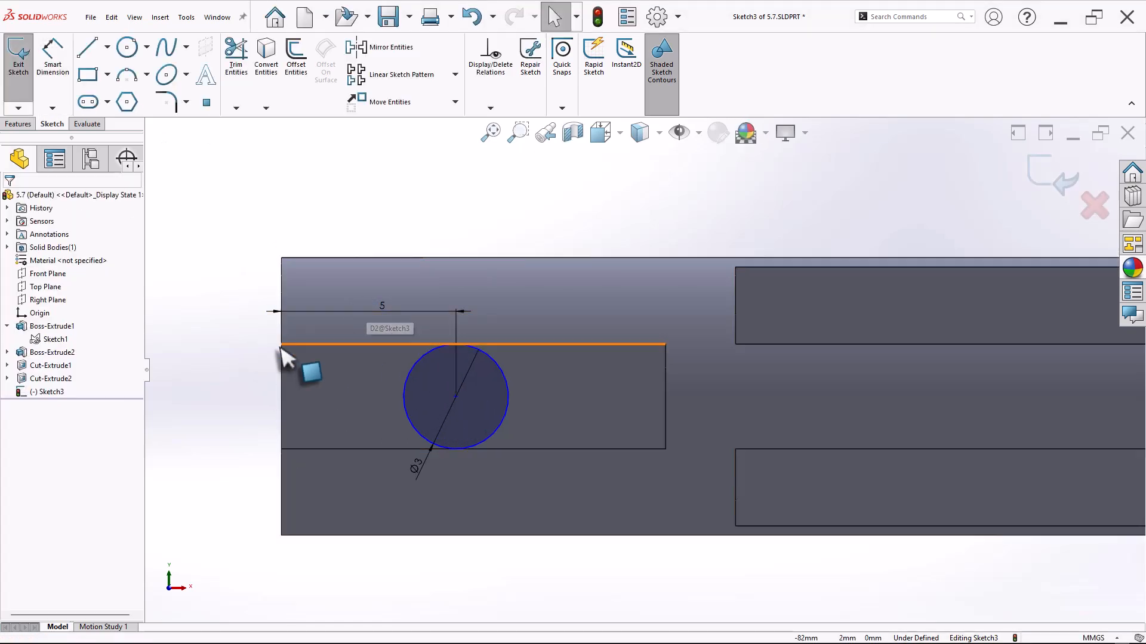
# Make the 3 mm circle tangent to the flat's upper long edge
pyautogui.scroll(-2, 233, 407)
pyautogui.click(640, 356)
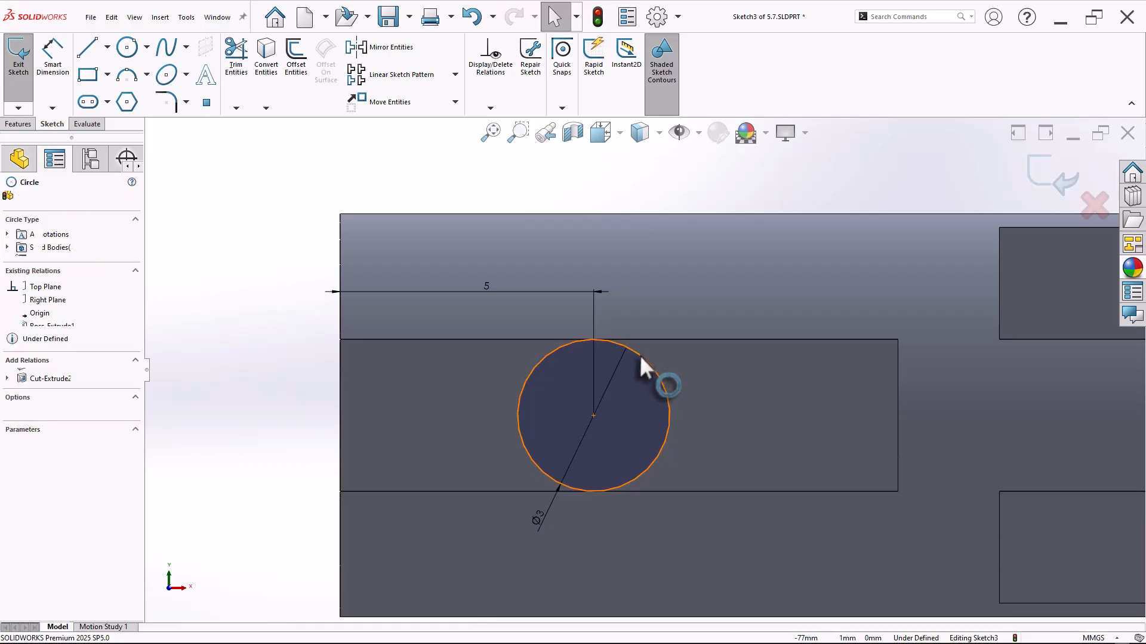
pyautogui.keyDown('ctrl'); pyautogui.click(660, 340); pyautogui.keyUp('ctrl')
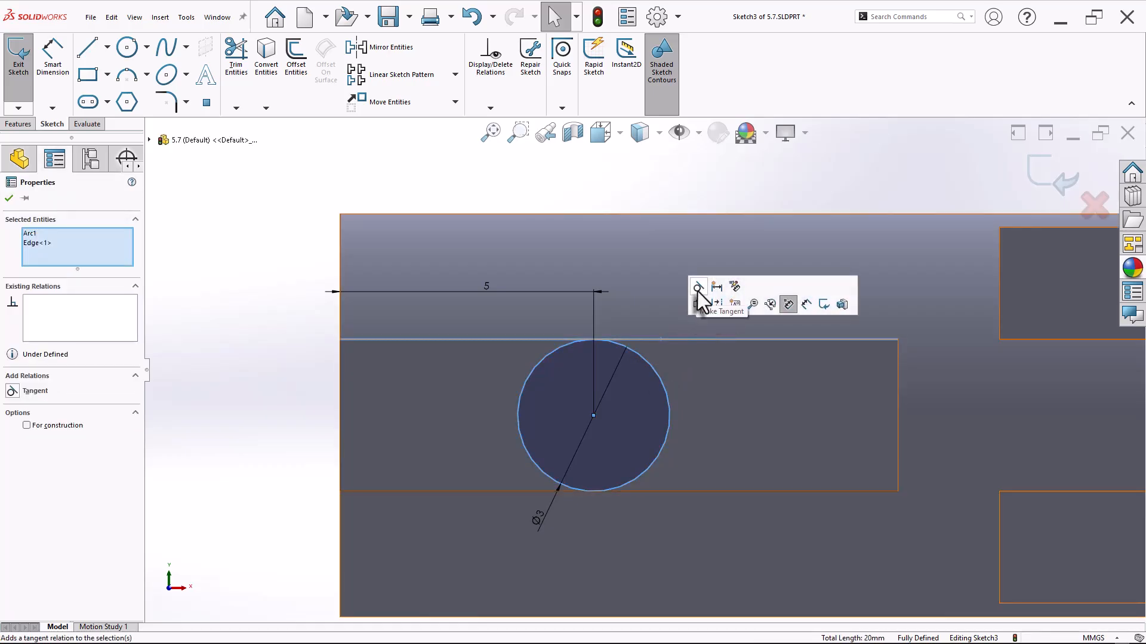
pyautogui.click(698, 303)
pyautogui.click(284, 414)
# Cut the 3 mm circle through the shaft end with a blind depth of 11 mm
pyautogui.scroll(4, 367, 411)
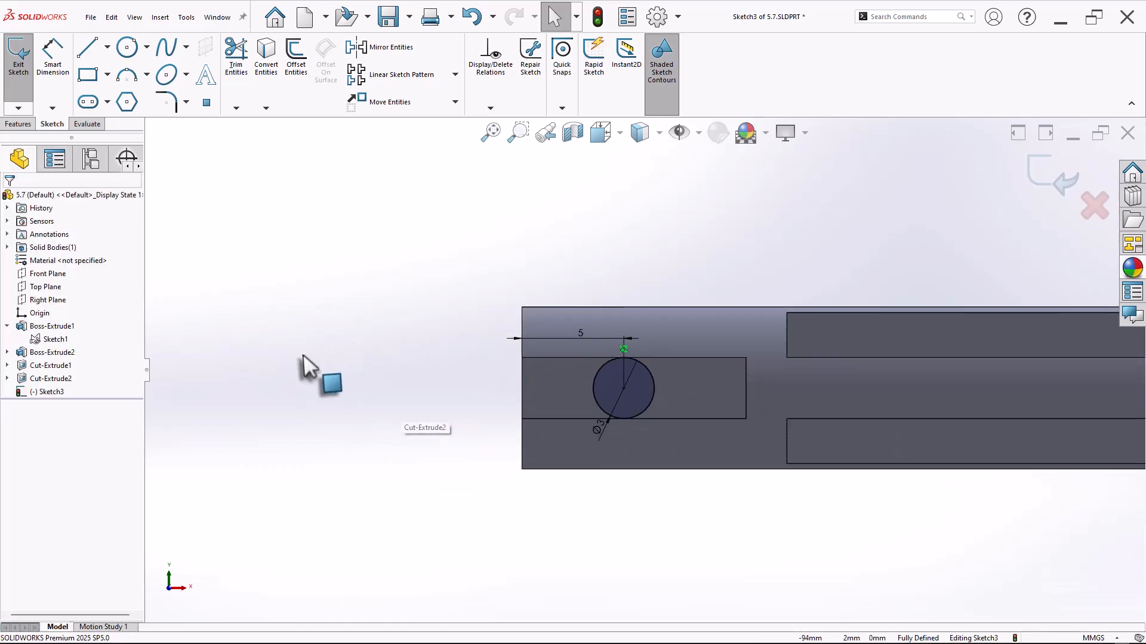
pyautogui.press('s')
pyautogui.click(427, 440)
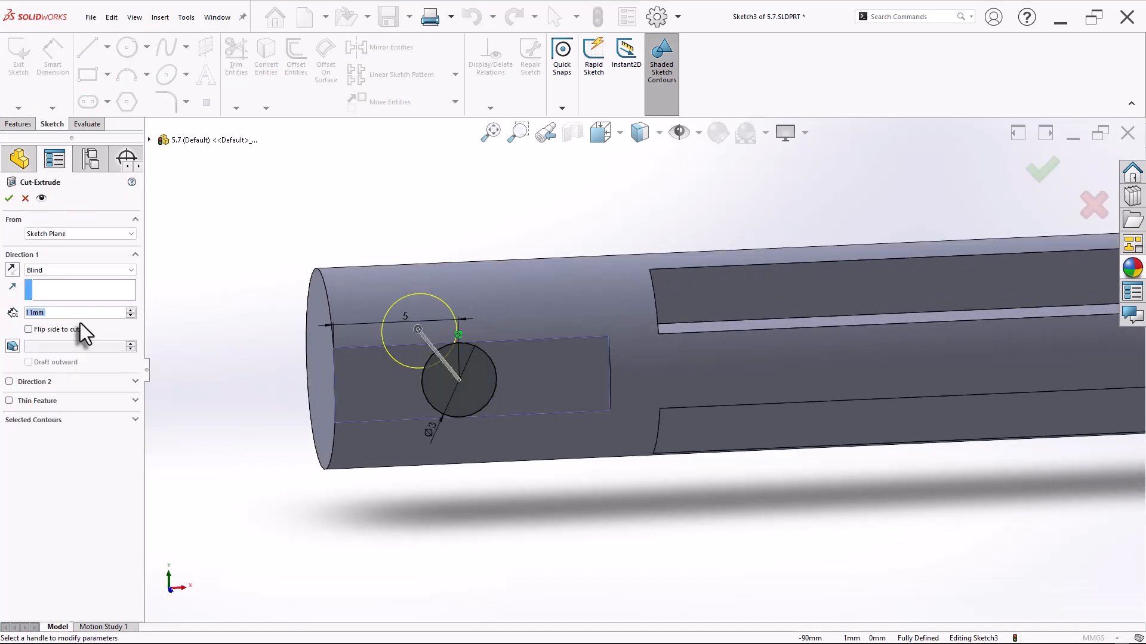
pyautogui.press('Return')
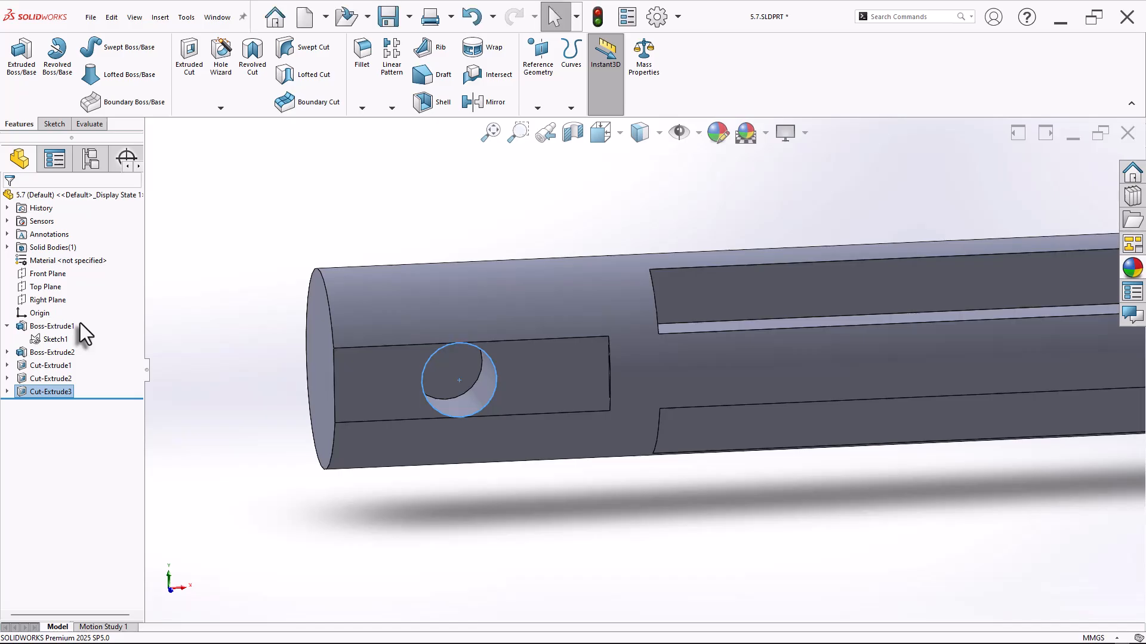
# Edit the four-groove shaft cut so it starts from a Surface/Face/Plane, using the head's inner face
pyautogui.press('f')
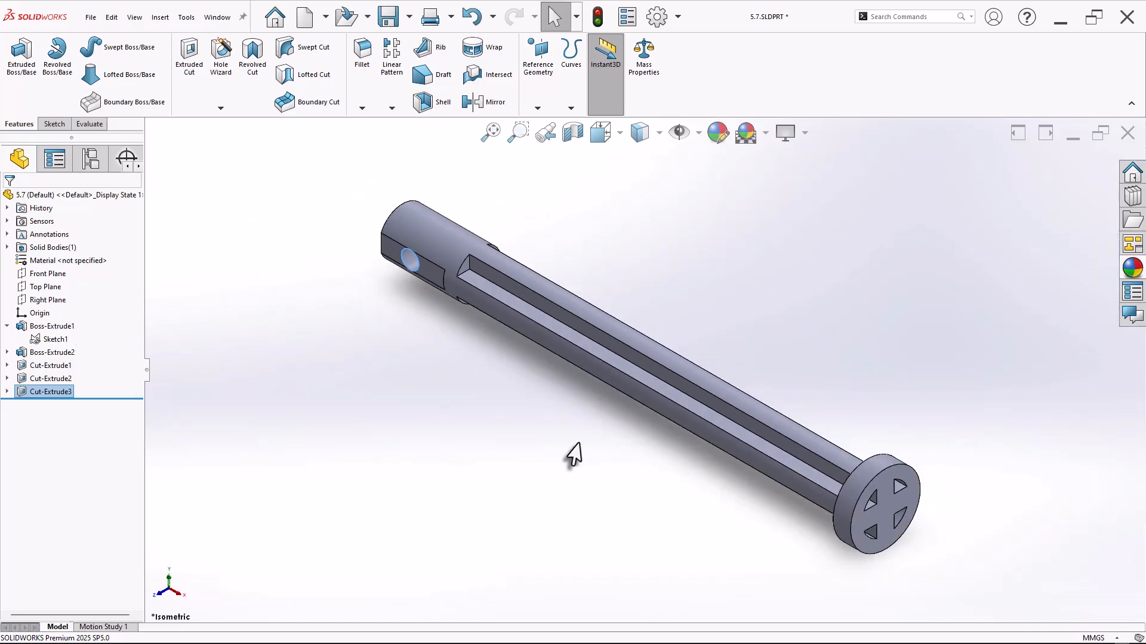
pyautogui.moveTo(563, 456); pyautogui.dragTo(937, 471, button='middle')
pyautogui.click(51, 366)
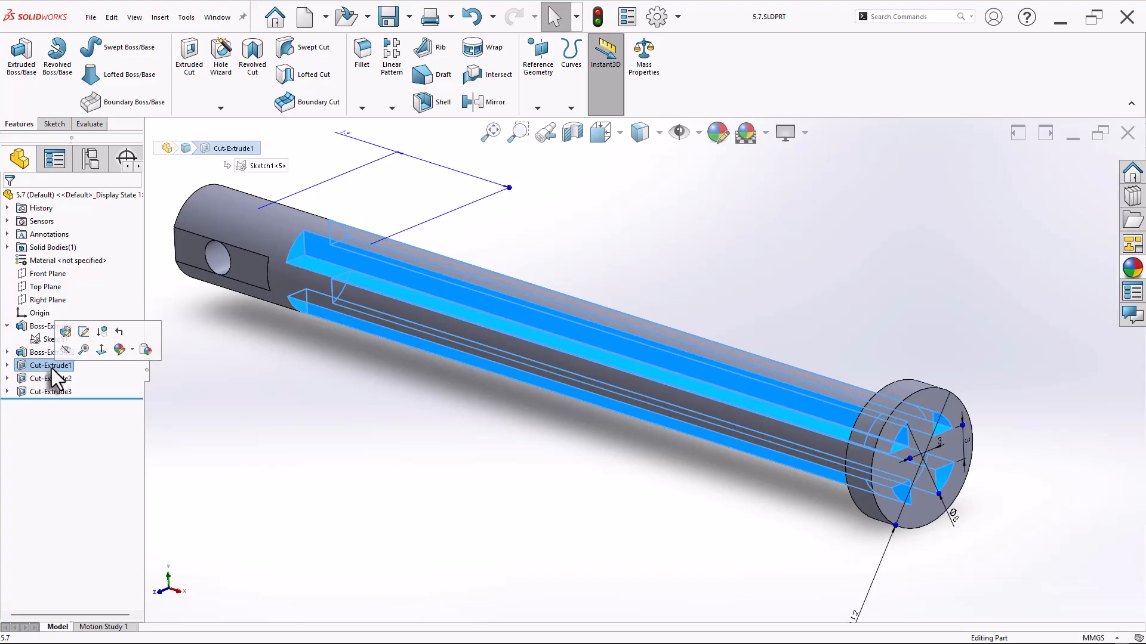
pyautogui.click(66, 332)
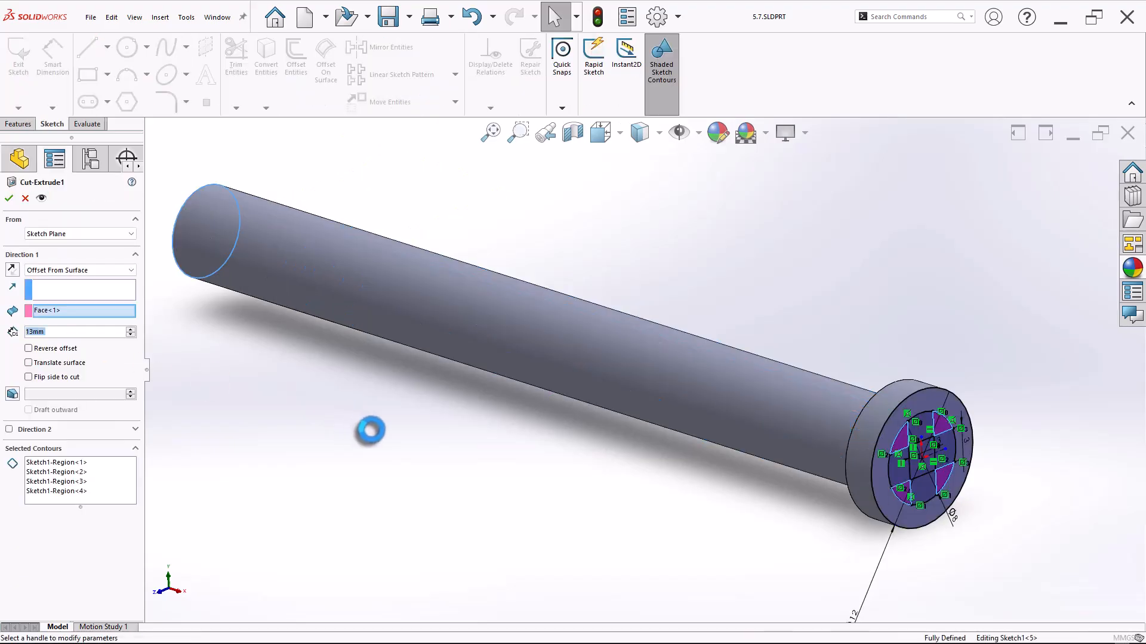
pyautogui.click(64, 233)
pyautogui.click(65, 245)
pyautogui.scroll(-5, 695, 506)
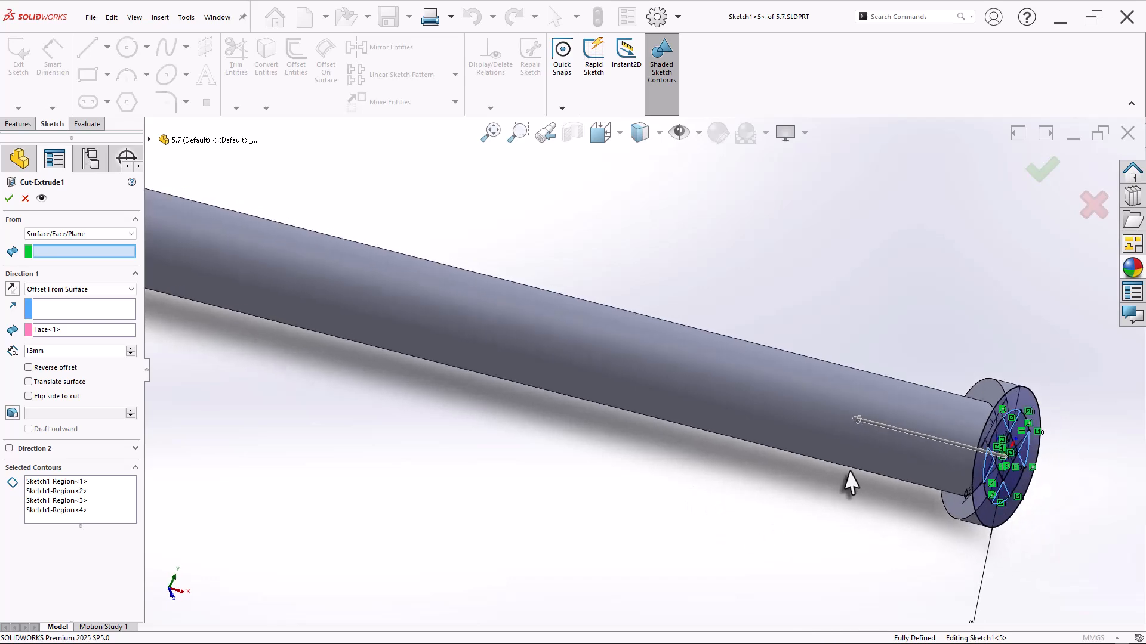
pyautogui.click(1001, 402)
pyautogui.press('Return')
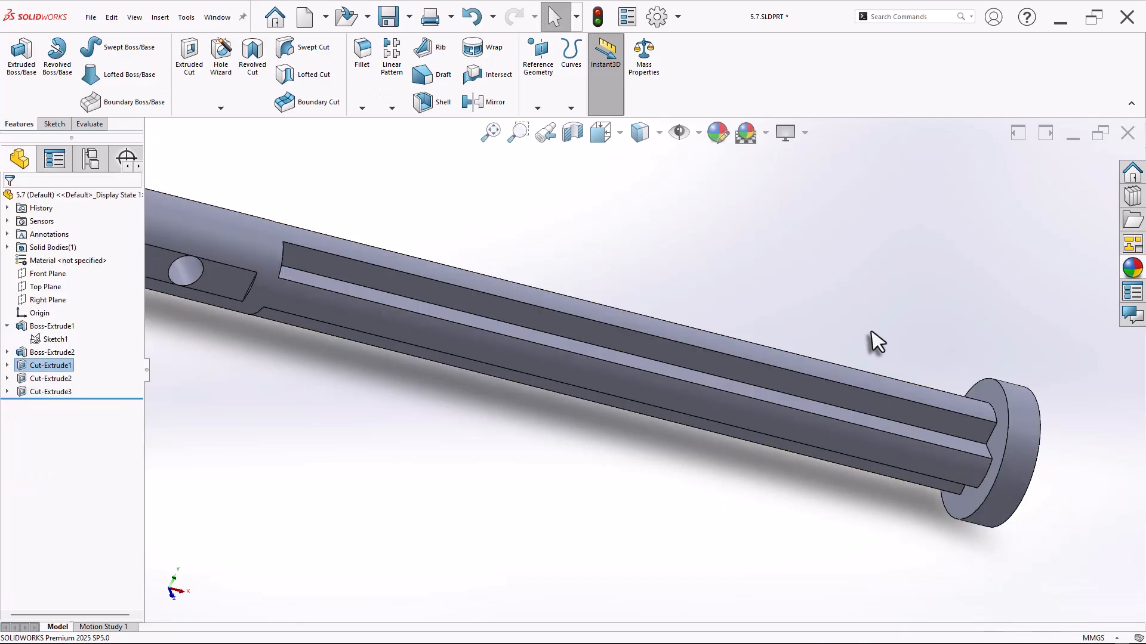
# Check the finished pin's mass properties and review the Practice Problem 5.8 drawing in the Acrobat PDF
pyautogui.moveTo(878, 341); pyautogui.dragTo(755, 299, button='middle')
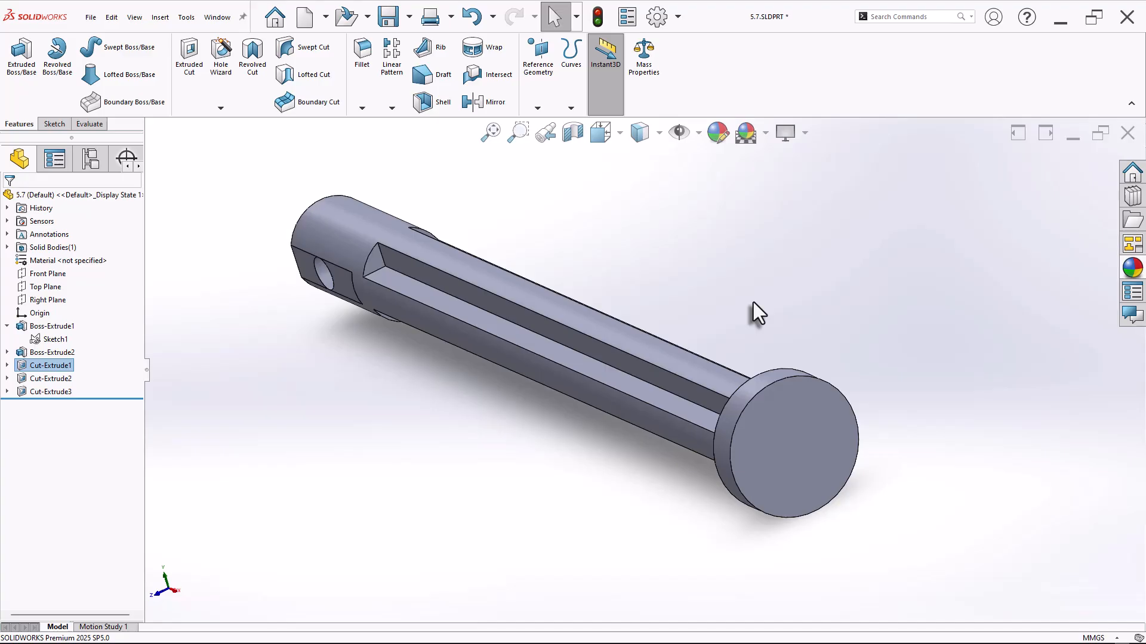
pyautogui.hotkey('ctrl', '7')
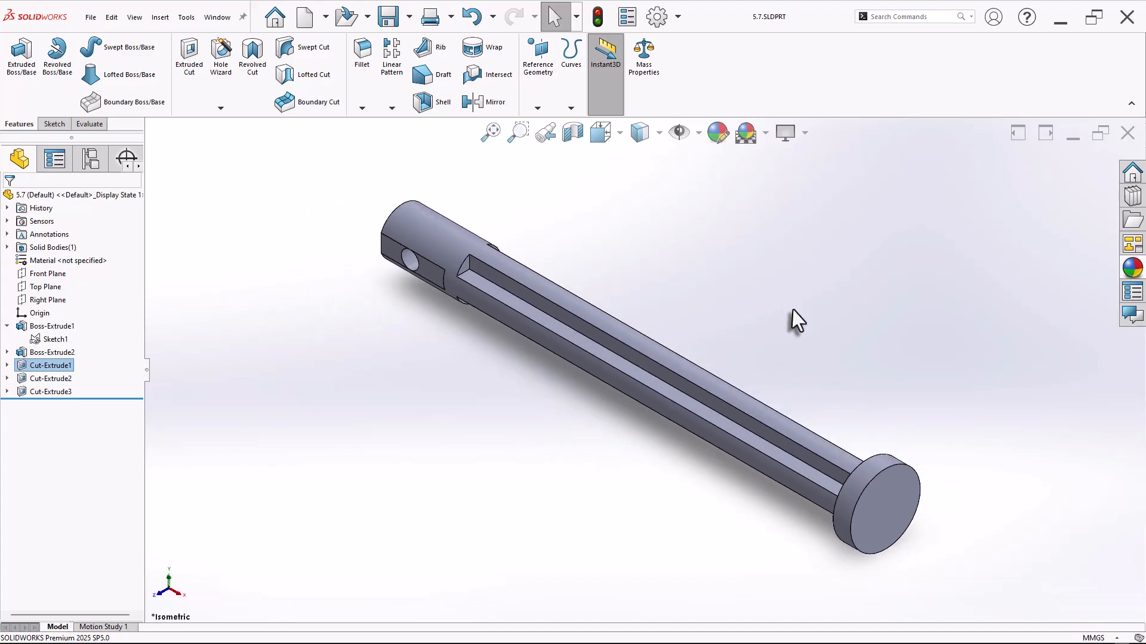
pyautogui.click(644, 60)
pyautogui.doubleClick(231, 329)
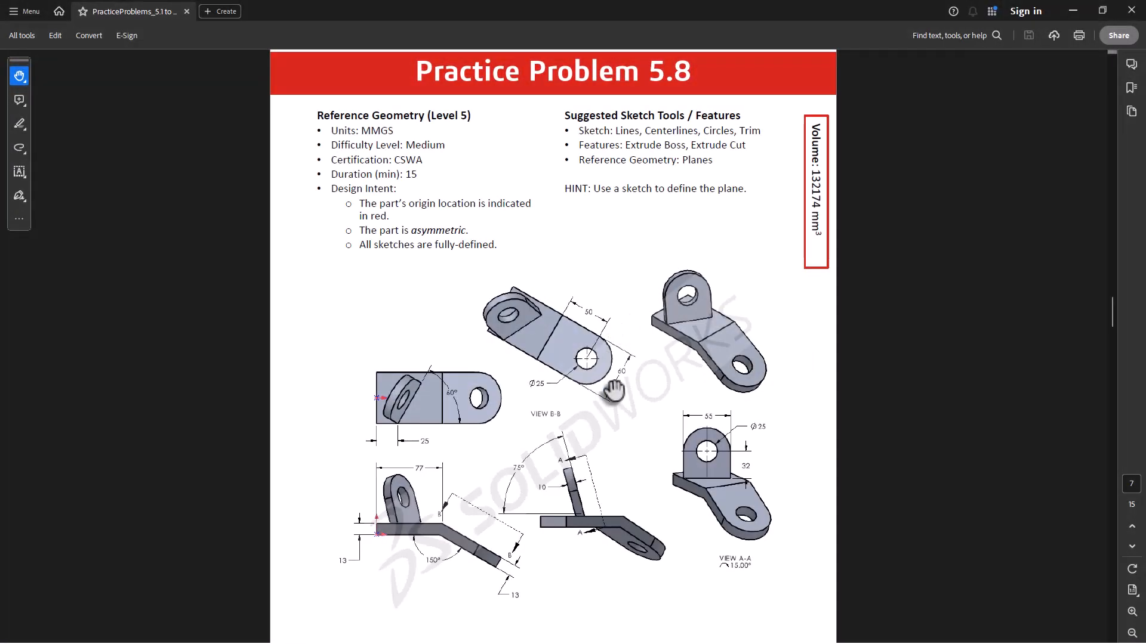
pyautogui.scroll(-1, 631, 457)
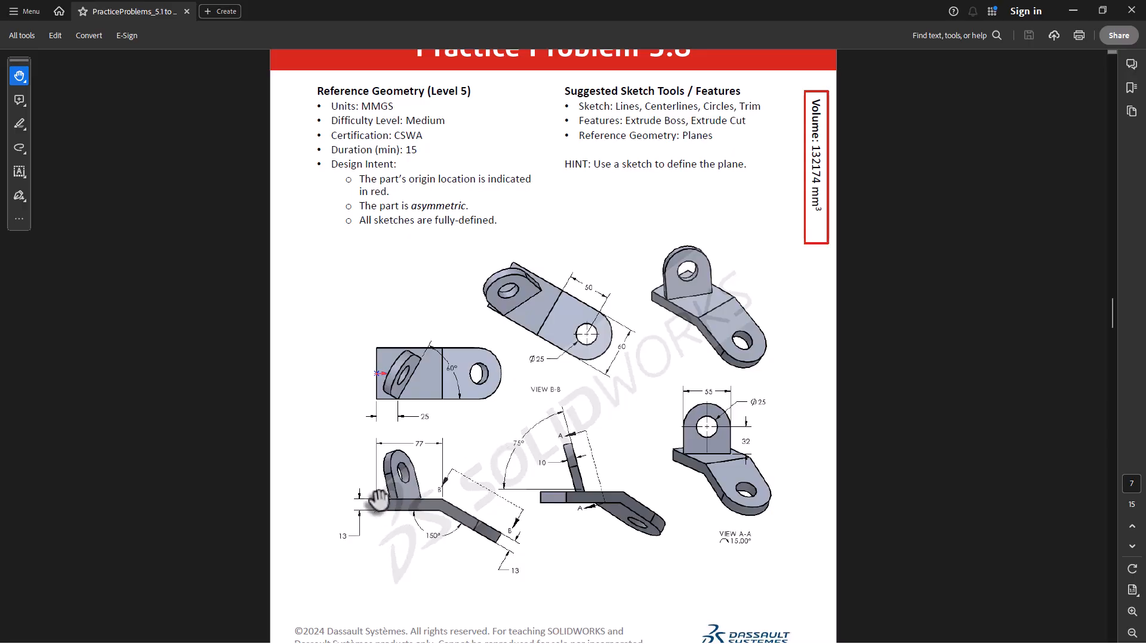
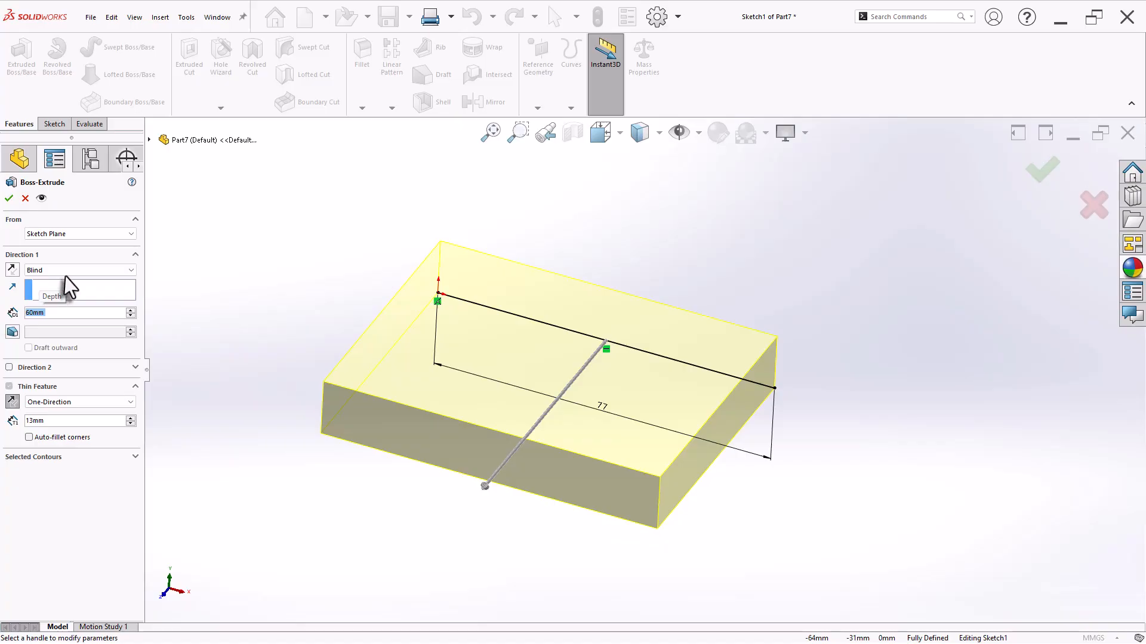
# Extrude the 77 mm line as a Mid Plane thin feature 60 mm deep and 13 mm thick
pyautogui.click(69, 270)
pyautogui.click(62, 312)
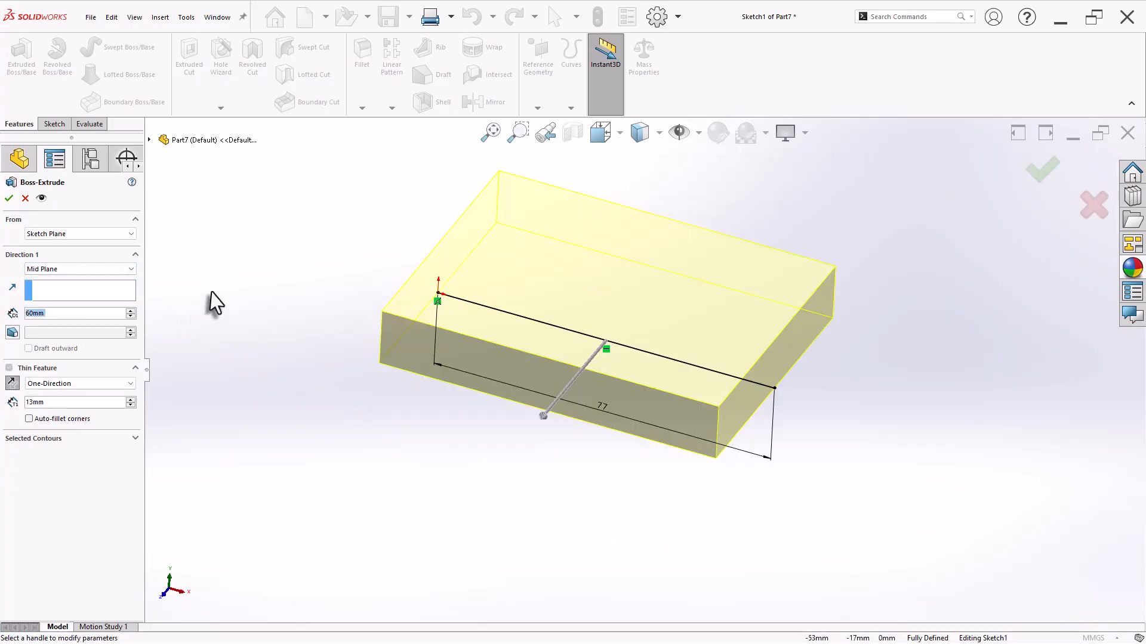
pyautogui.moveTo(216, 304); pyautogui.dragTo(221, 333, button='middle')
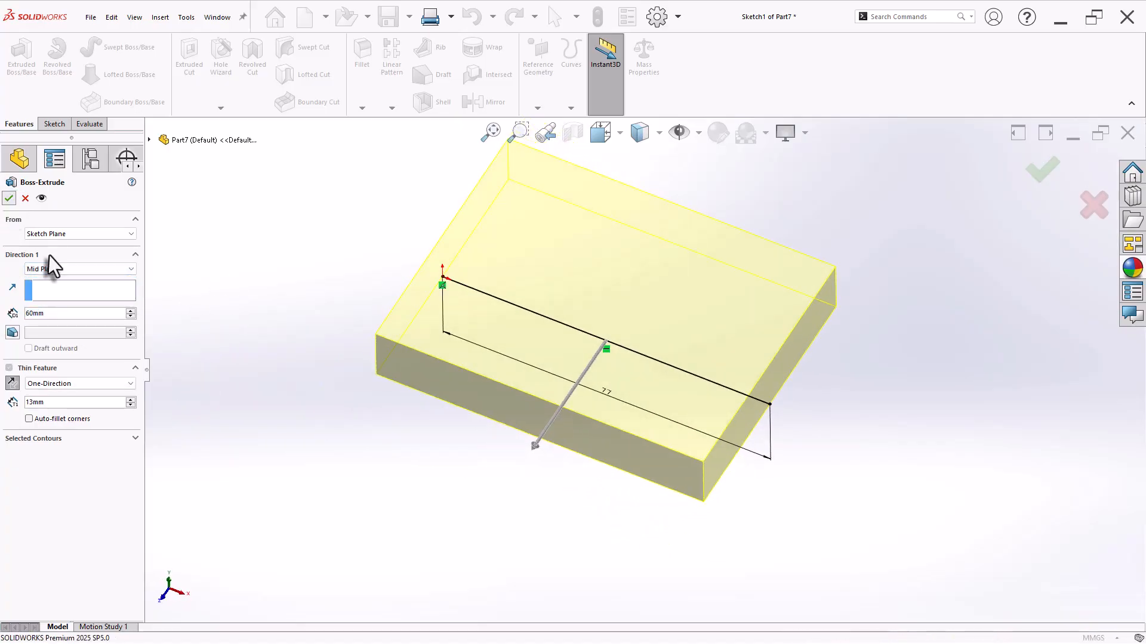
pyautogui.press('Return')
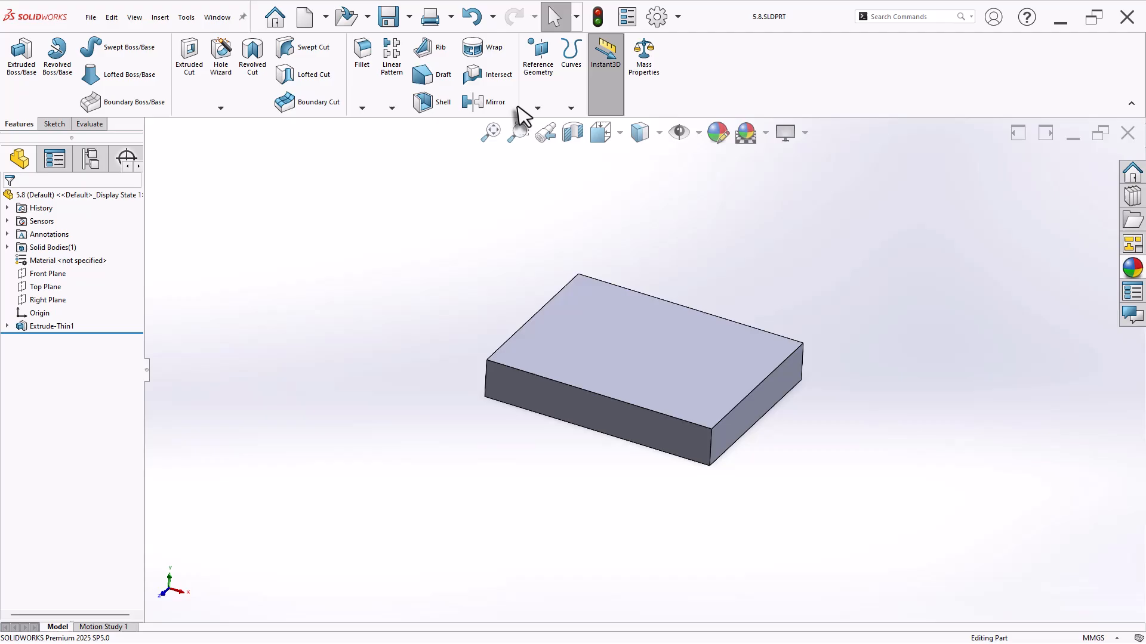
# Start a reference plane using the upper edge of the plate's far end and the plate's bottom face as references
pyautogui.click(538, 108)
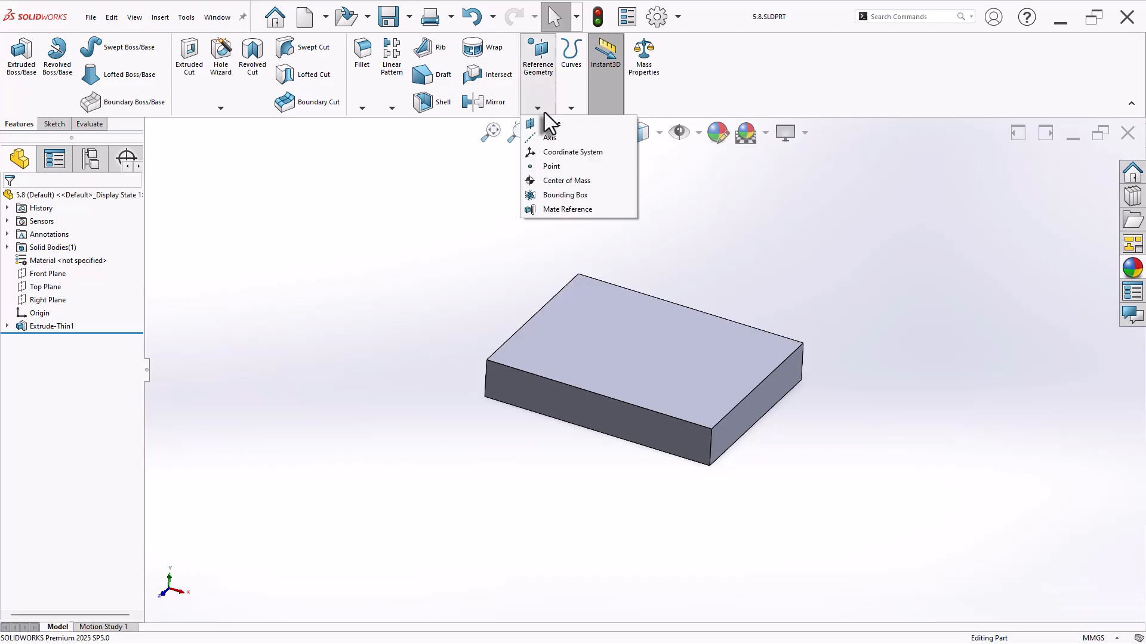
pyautogui.click(553, 127)
pyautogui.moveTo(786, 435); pyautogui.dragTo(776, 385, button='middle')
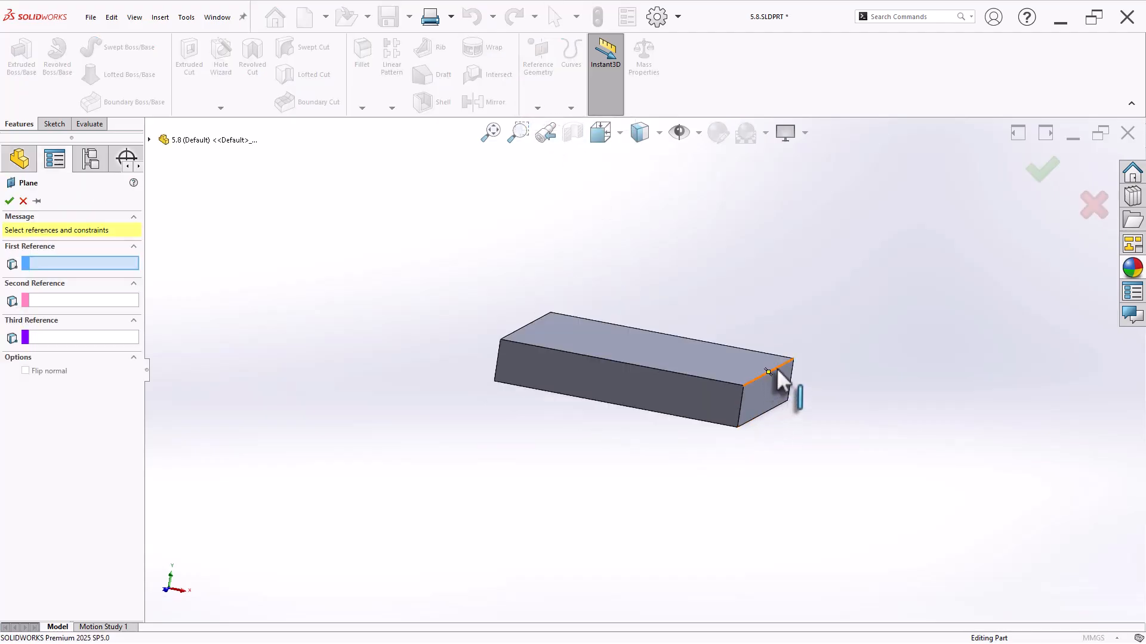
pyautogui.click(789, 380)
pyautogui.moveTo(762, 455); pyautogui.dragTo(743, 412, button='middle')
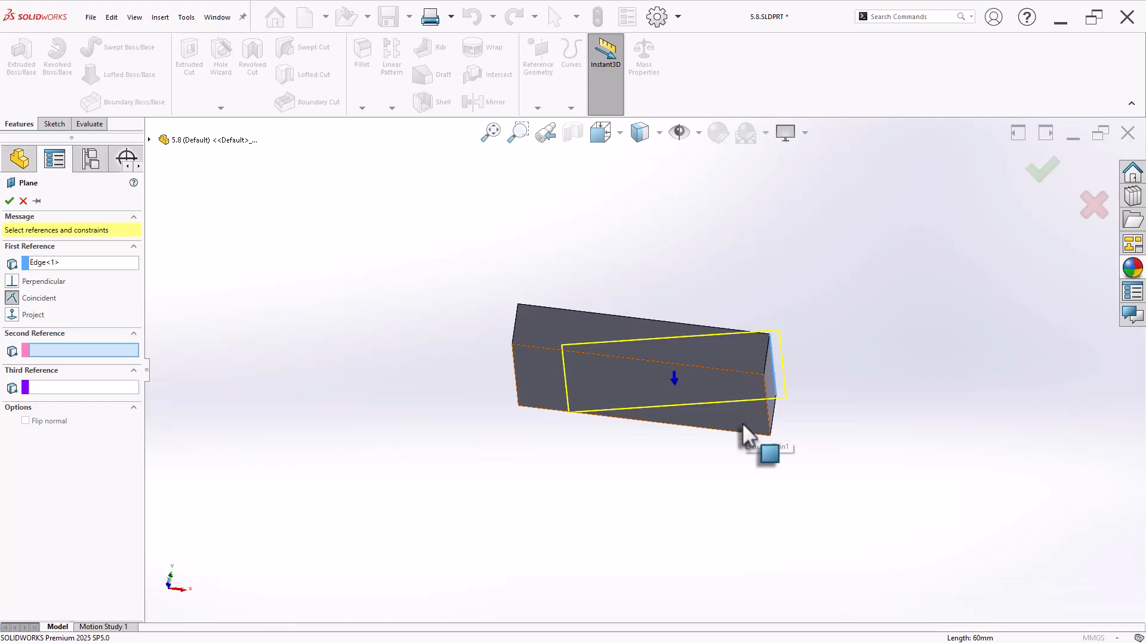
pyautogui.click(744, 421)
pyautogui.moveTo(702, 339); pyautogui.dragTo(656, 406, button='middle')
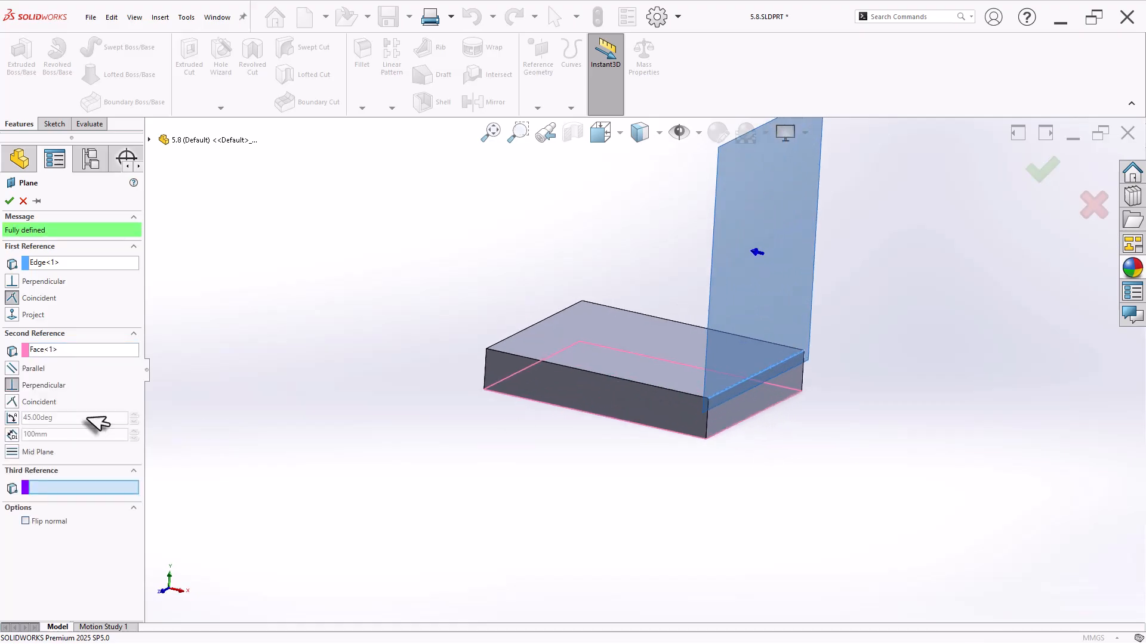
# Set the reference plane at 150 degrees to the bottom face with the offset flipped so it slopes downward
pyautogui.click(12, 418)
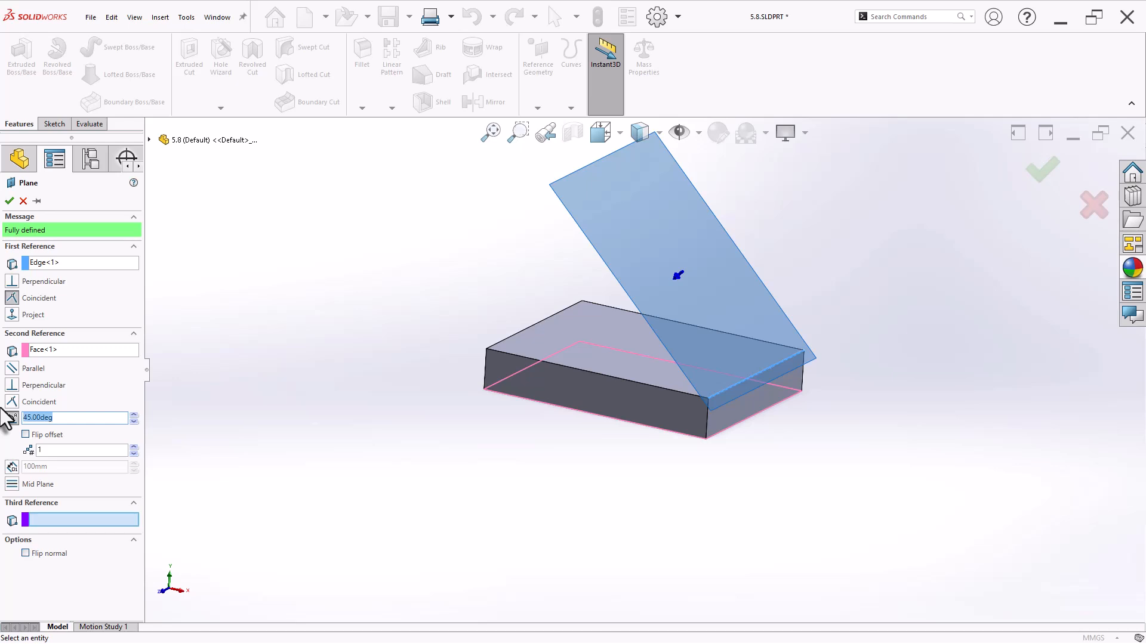
pyautogui.write('150')
pyautogui.press('Return')
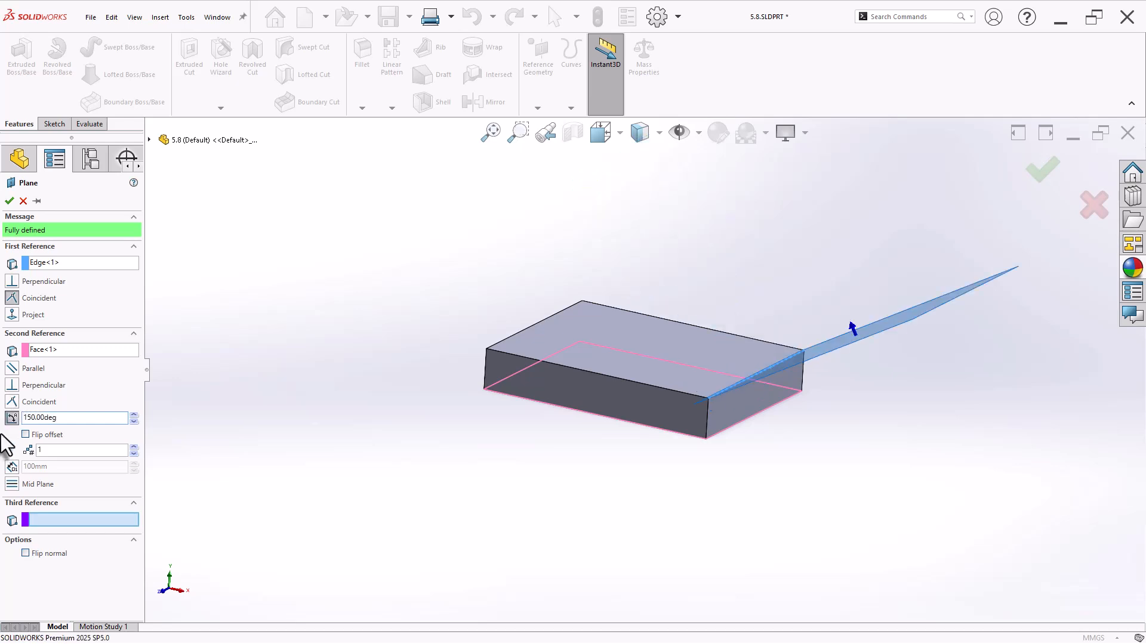
pyautogui.click(39, 439)
pyautogui.moveTo(499, 498); pyautogui.dragTo(578, 481, button='middle')
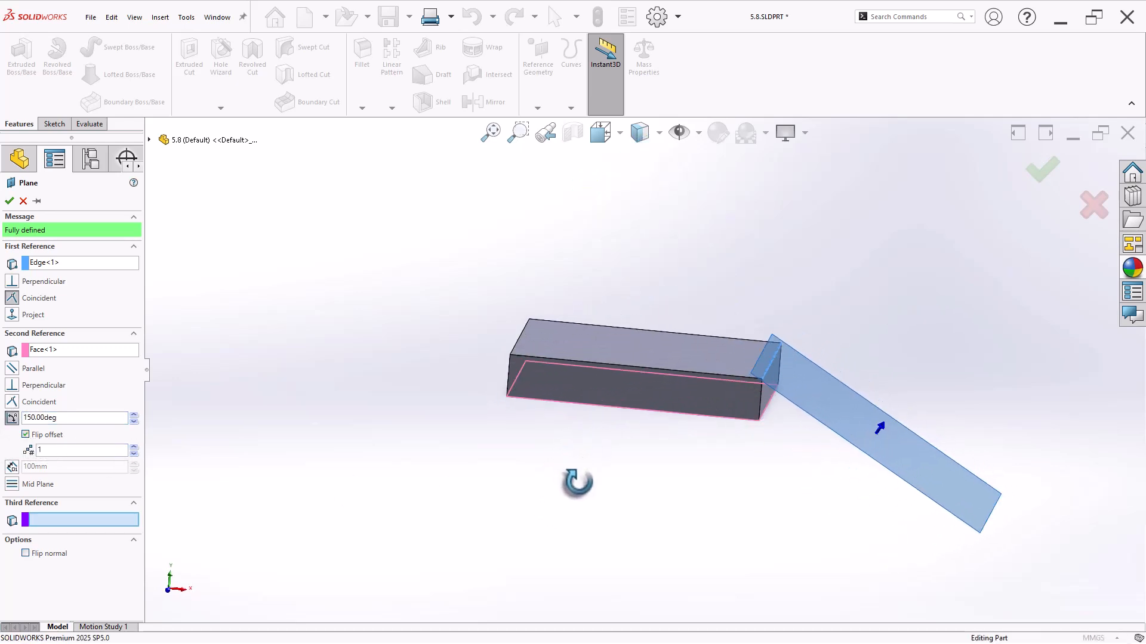
pyautogui.click(9, 202)
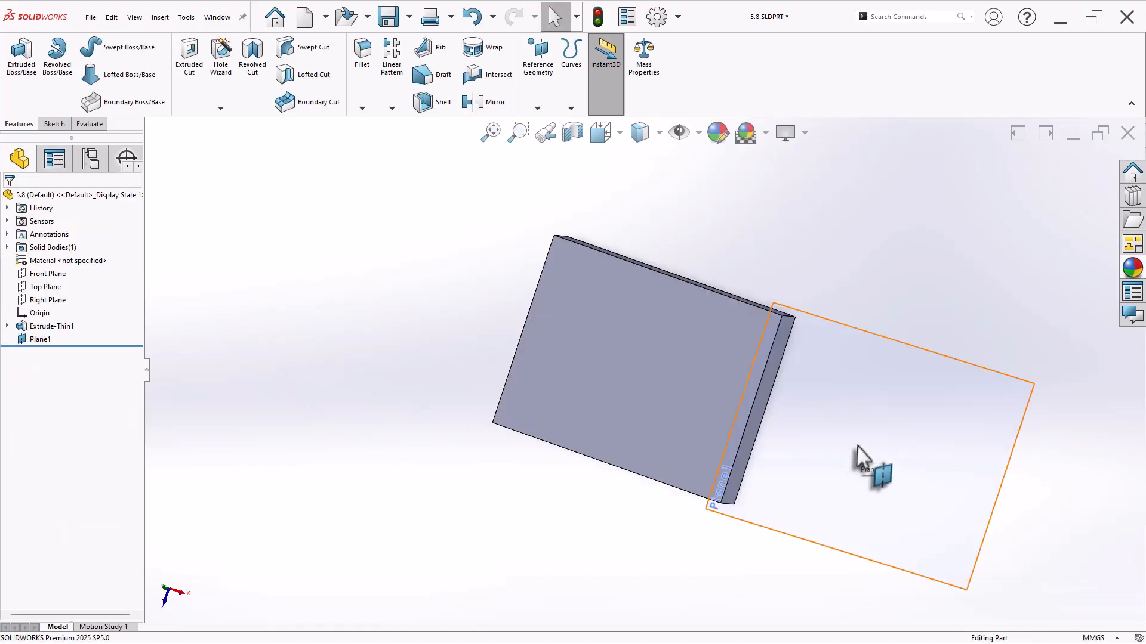
# Start a sketch on the angled plane and draw a line along the full plate edge plus a perpendicular 50 mm side line
pyautogui.click(855, 449)
pyautogui.click(909, 410)
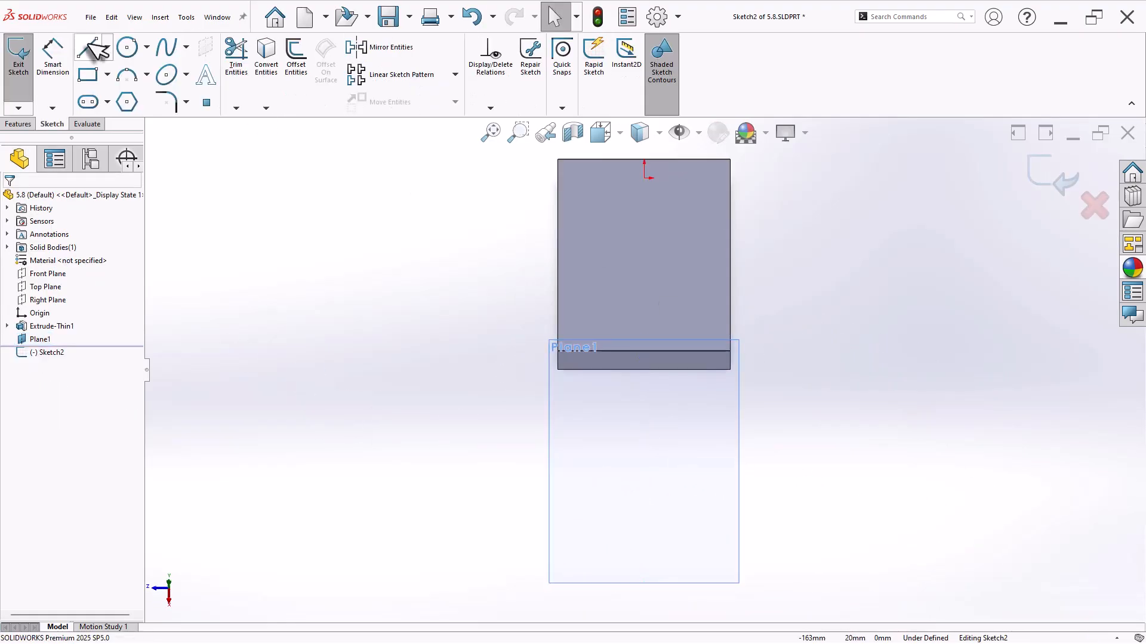
pyautogui.click(89, 48)
pyautogui.click(558, 351)
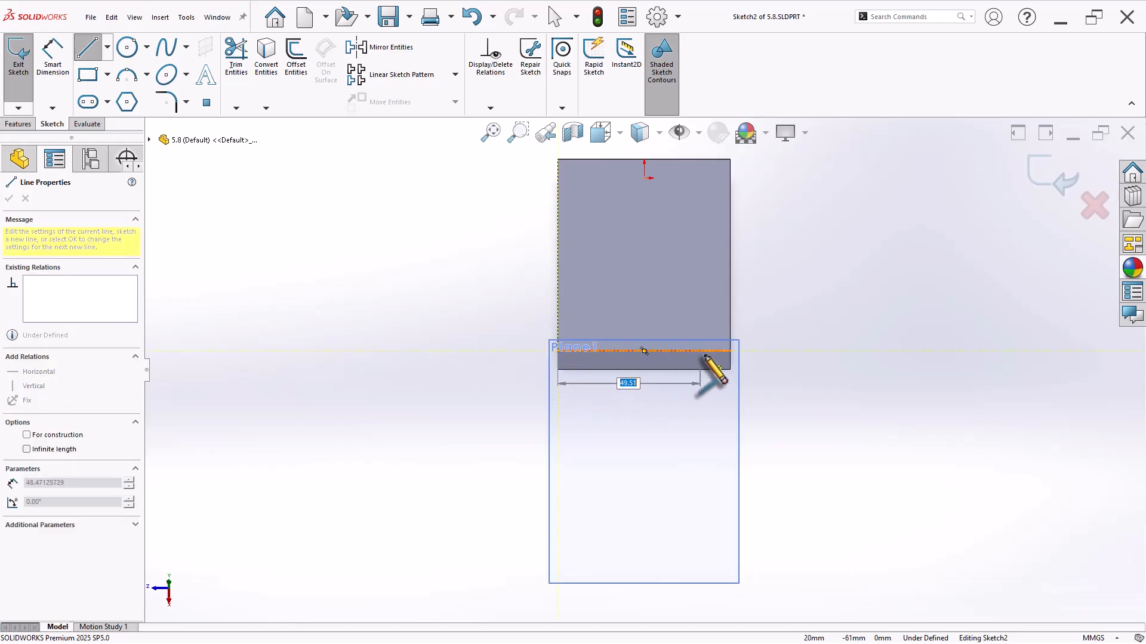
pyautogui.click(730, 351)
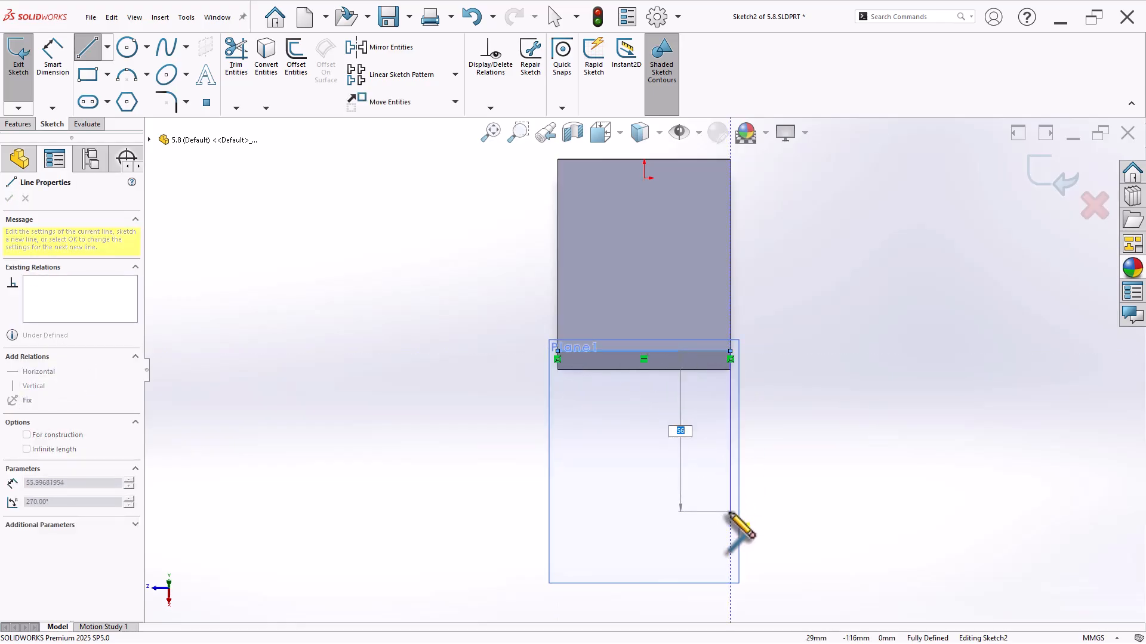
pyautogui.write('50')
pyautogui.press('Return')
# Round the profile's free end with a tangent semicircular arc across the plate width and close it with the opposite side line
pyautogui.press('a')
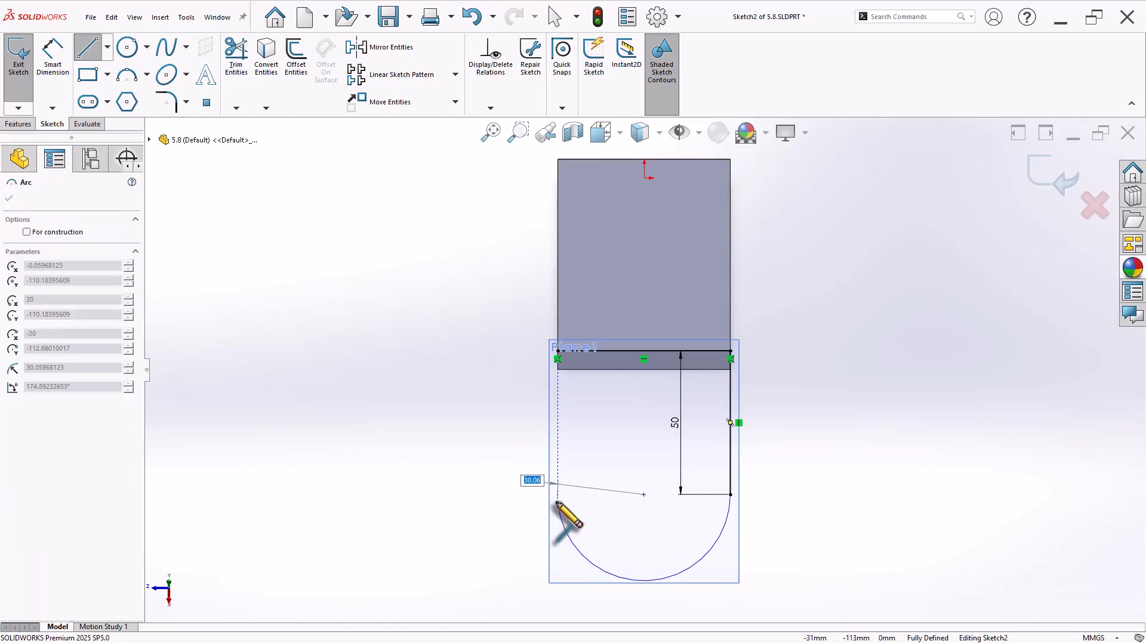
pyautogui.click(557, 495)
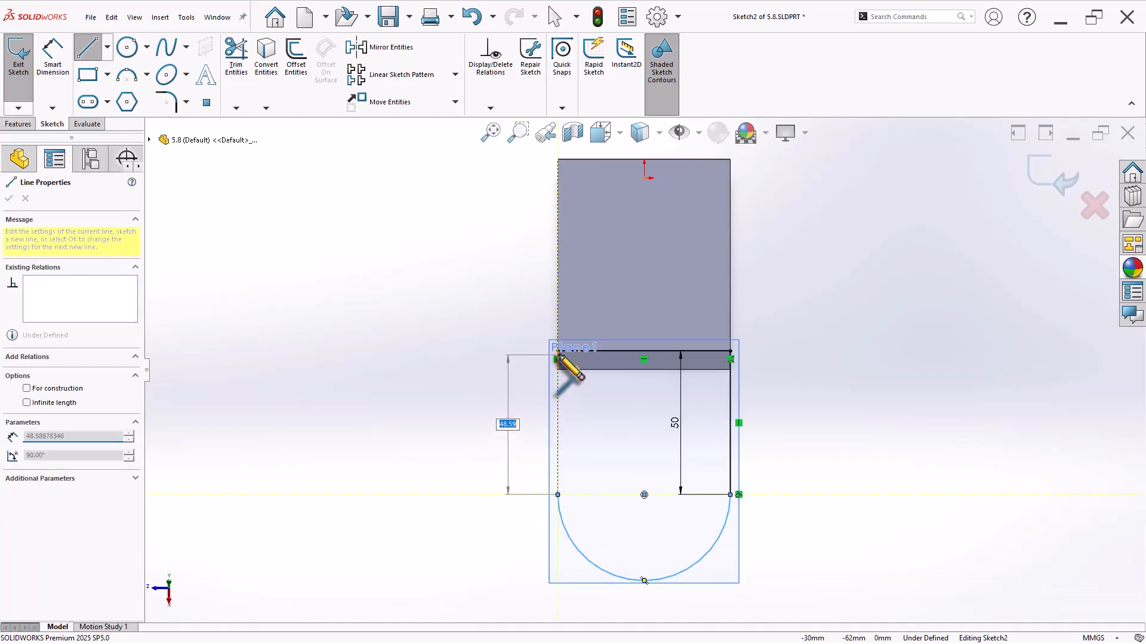
pyautogui.click(557, 359)
pyautogui.press('Escape')
pyautogui.moveTo(446, 438); pyautogui.dragTo(381, 374, button='right')
pyautogui.scroll(1, 358, 358)
pyautogui.press('s')
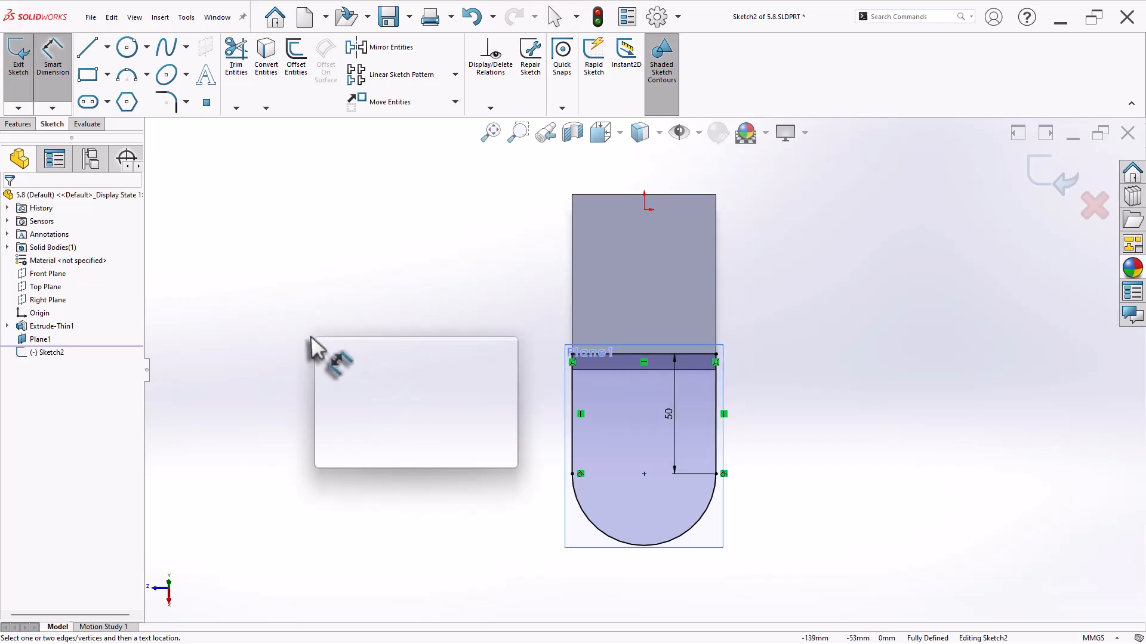
# Draw a 25 mm diameter circle centred on the rounded end of the arm profile
pyautogui.click(371, 389)
pyautogui.click(643, 474)
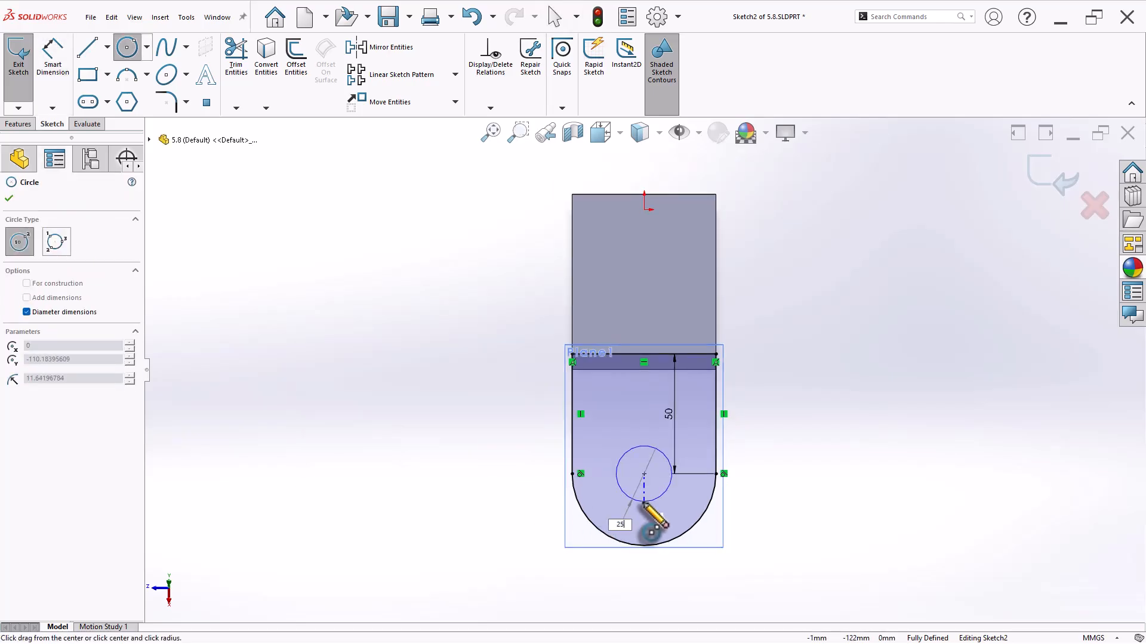
pyautogui.press('Return')
# Extrude the arm profile with its hole 13 mm, reversed to the underside of the angled plane and merged with the plate
pyautogui.moveTo(378, 401); pyautogui.dragTo(490, 412, button='middle')
pyautogui.press('s')
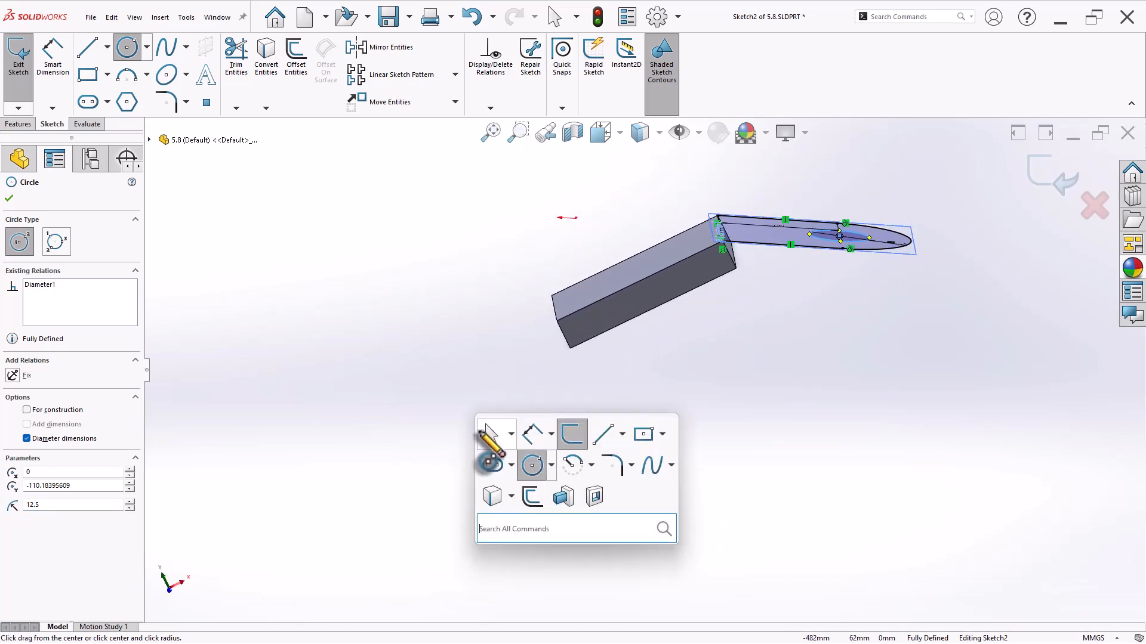
pyautogui.click(558, 497)
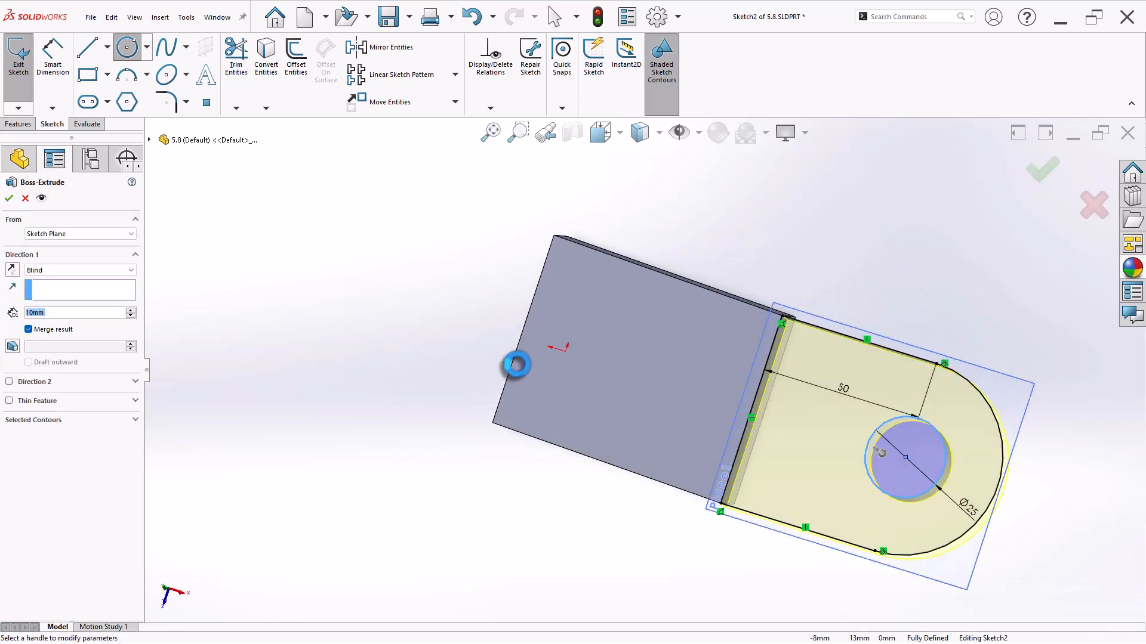
pyautogui.moveTo(516, 364)
pyautogui.mouseDown(button='middle')
pyautogui.moveTo(435, 450)
pyautogui.moveTo(460, 240)
pyautogui.moveTo(470, 267)
pyautogui.mouseUp(button='middle')
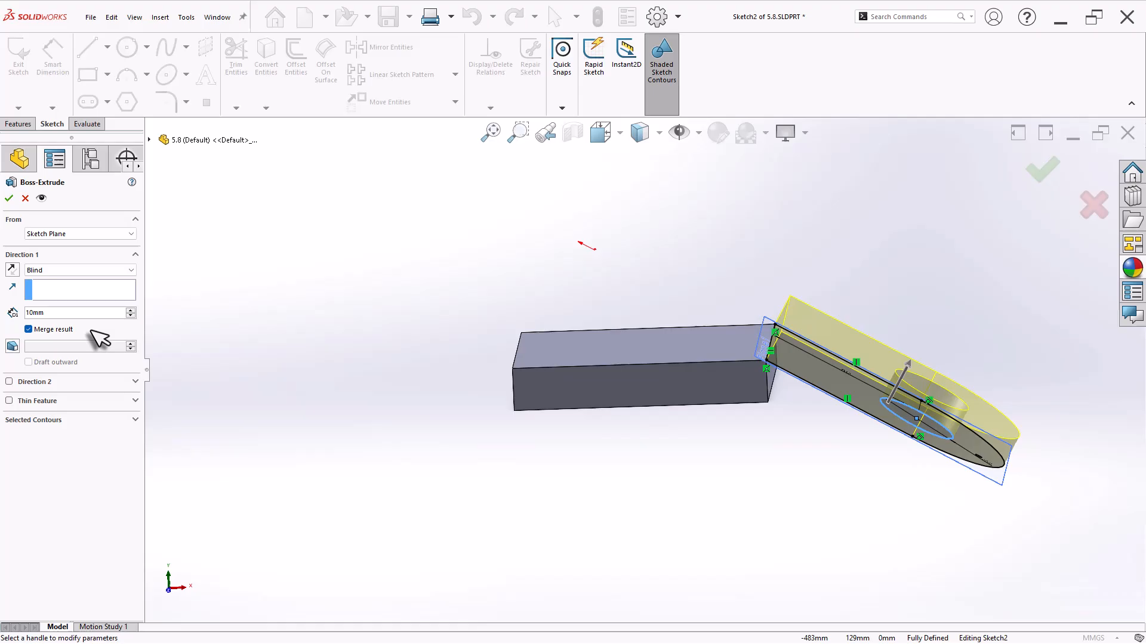
pyautogui.click(12, 269)
pyautogui.moveTo(412, 461); pyautogui.dragTo(391, 418, button='middle')
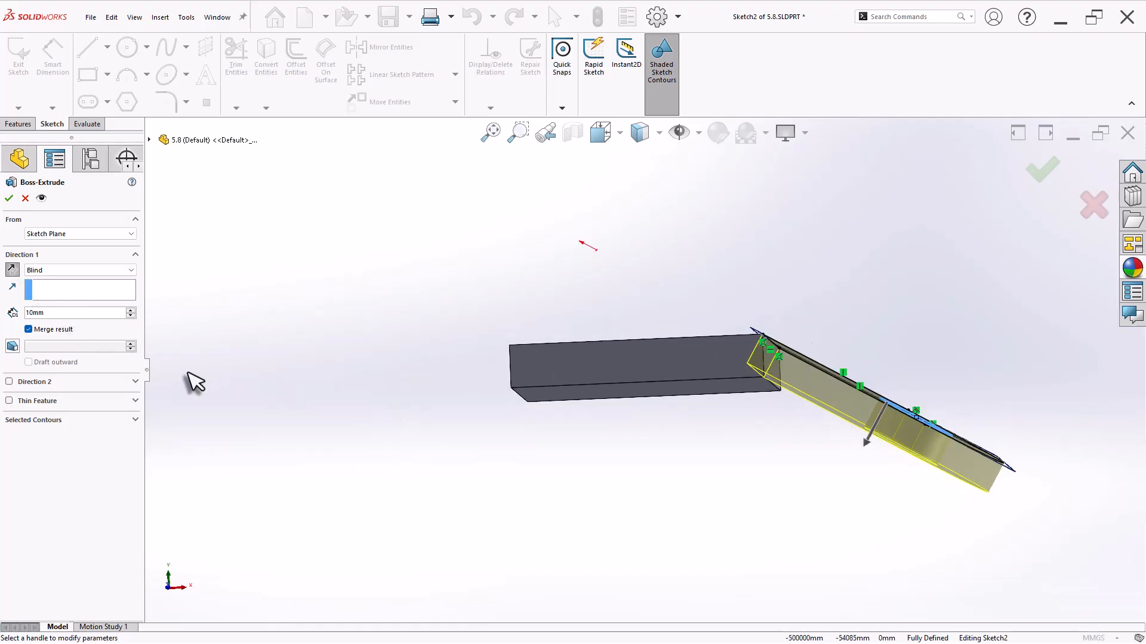
pyautogui.write('13')
pyautogui.press('Return')
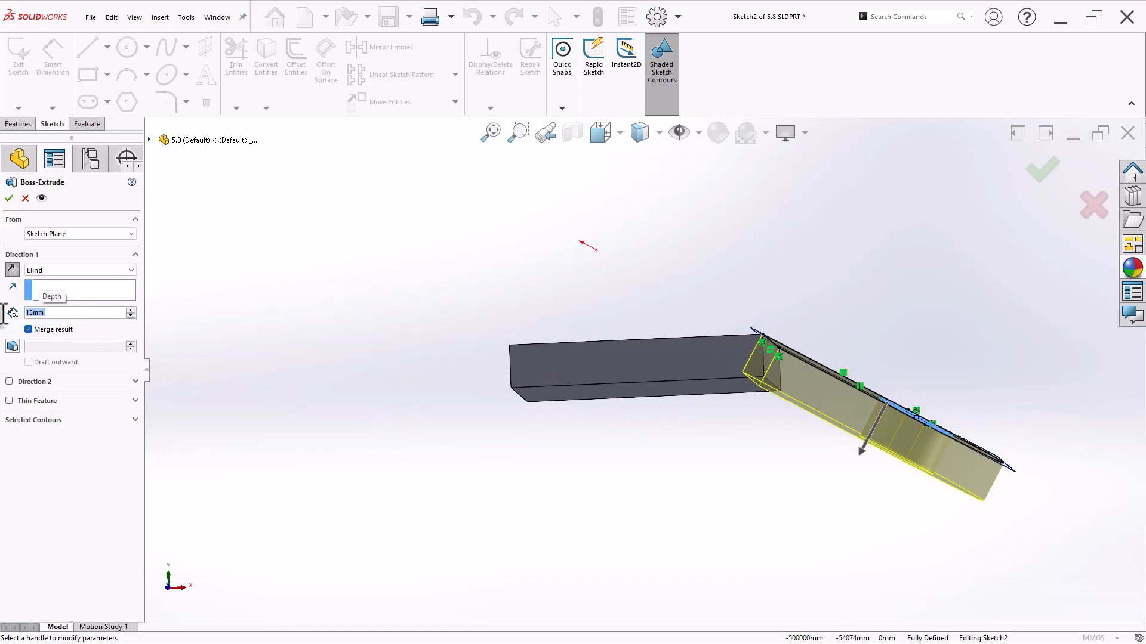
pyautogui.press('Return')
# Save the part in isometric view and hide the angled reference plane
pyautogui.hotkey('ctrl', '7')
pyautogui.hotkey('ctrl', 's')
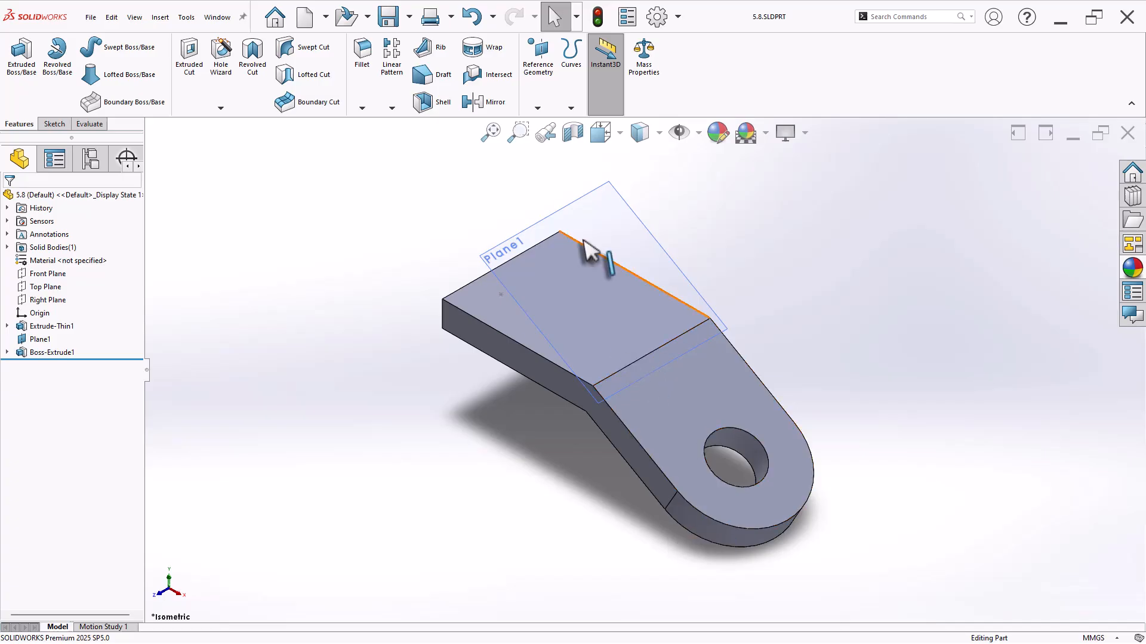
pyautogui.rightClick(592, 208)
pyautogui.click(640, 187)
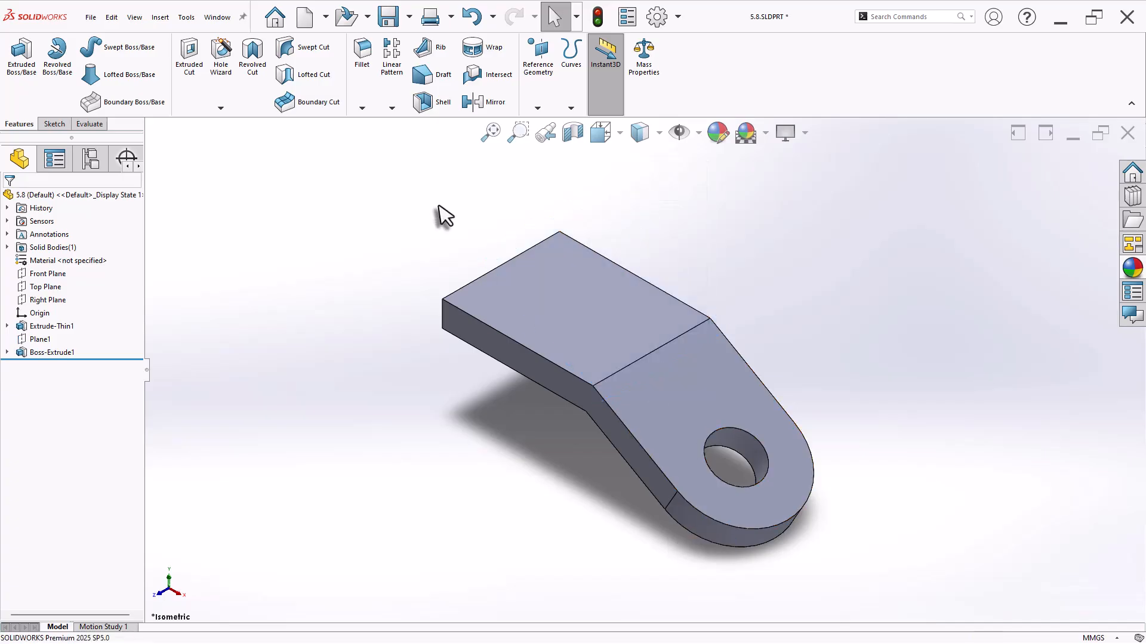
# Start a sketch on the plate's top face and draw a slanted centerline between the plate's two long edges
pyautogui.click(548, 323)
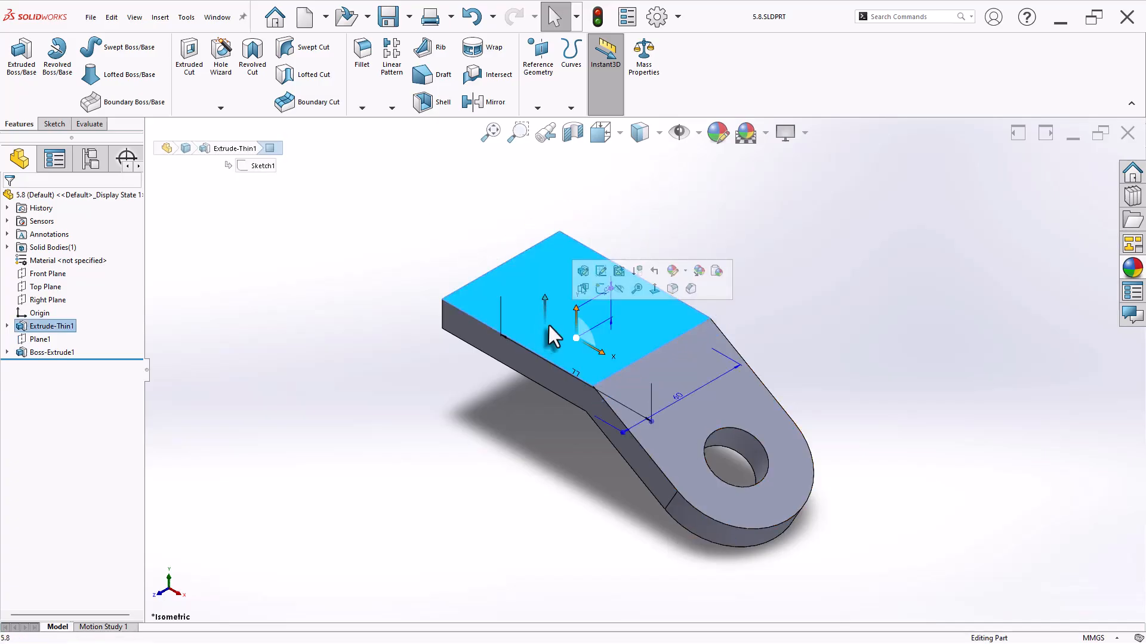
pyautogui.click(597, 296)
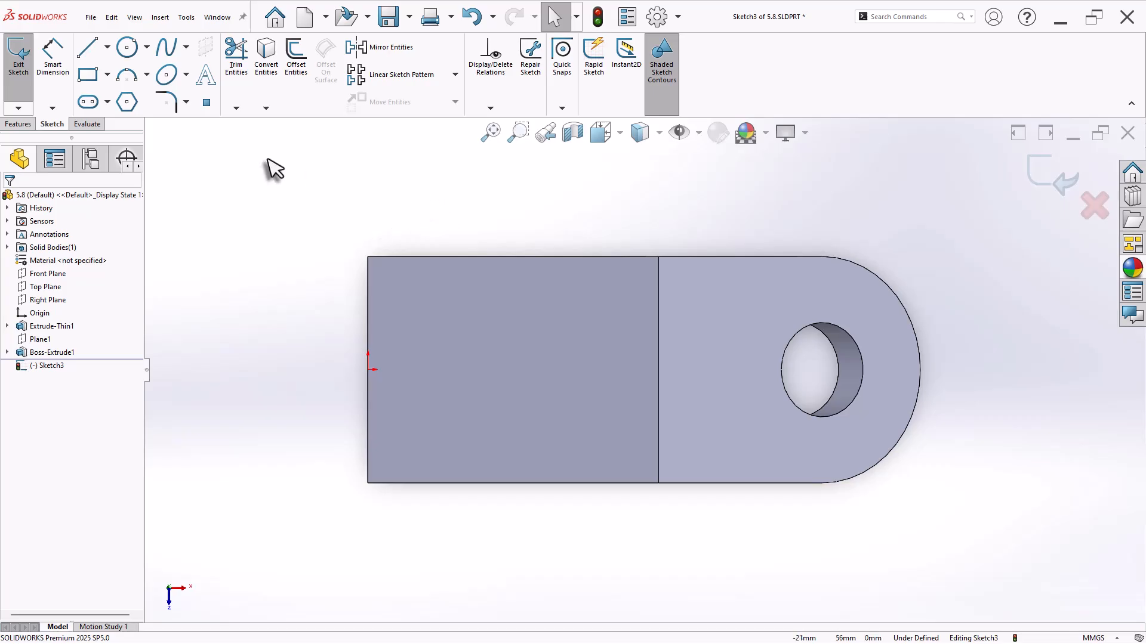
pyautogui.click(107, 47)
pyautogui.click(107, 83)
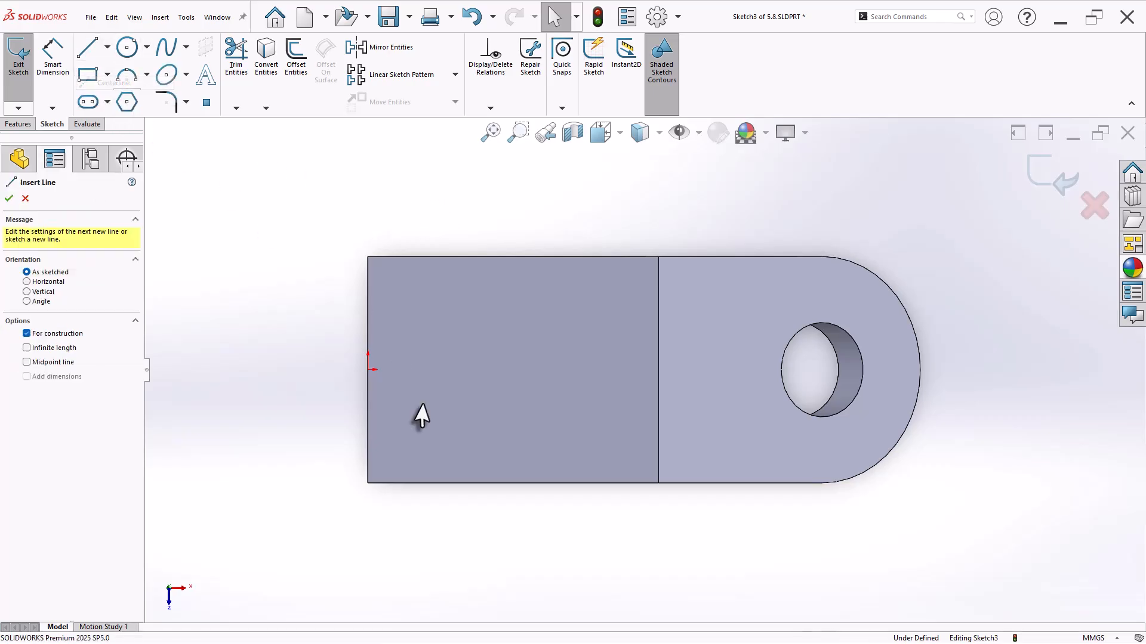
pyautogui.click(442, 482)
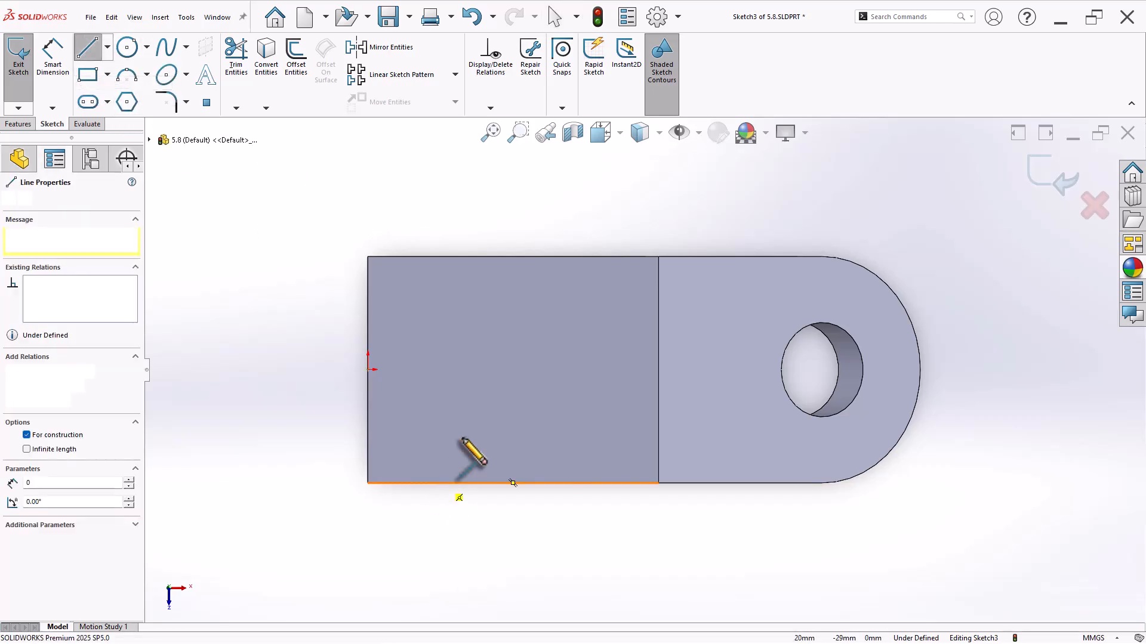
pyautogui.click(529, 257)
pyautogui.rightClick(518, 218)
pyautogui.click(520, 231)
# Dimension the centerline's lower endpoint 25 mm from the plate's straight short end
pyautogui.click(53, 59)
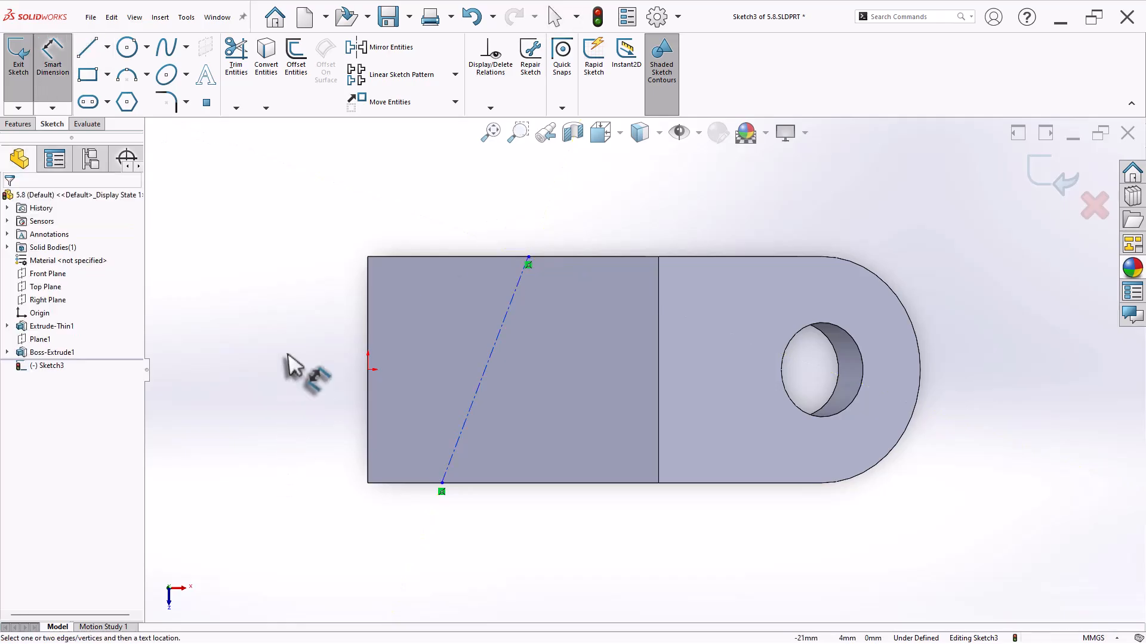
pyautogui.click(367, 475)
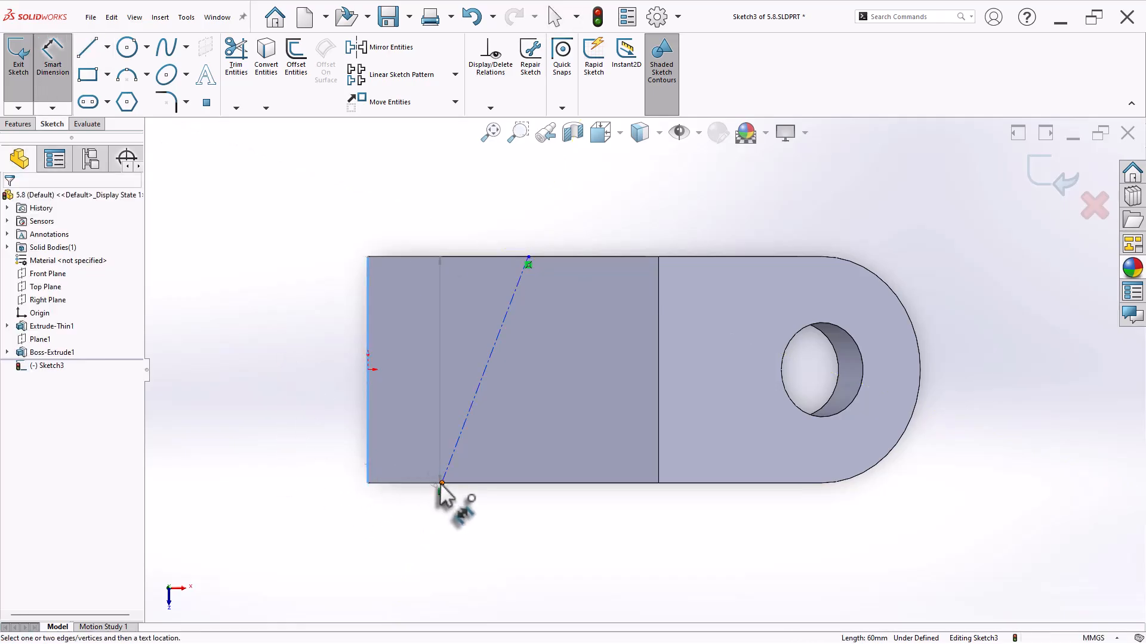
pyautogui.click(441, 484)
pyautogui.click(406, 506)
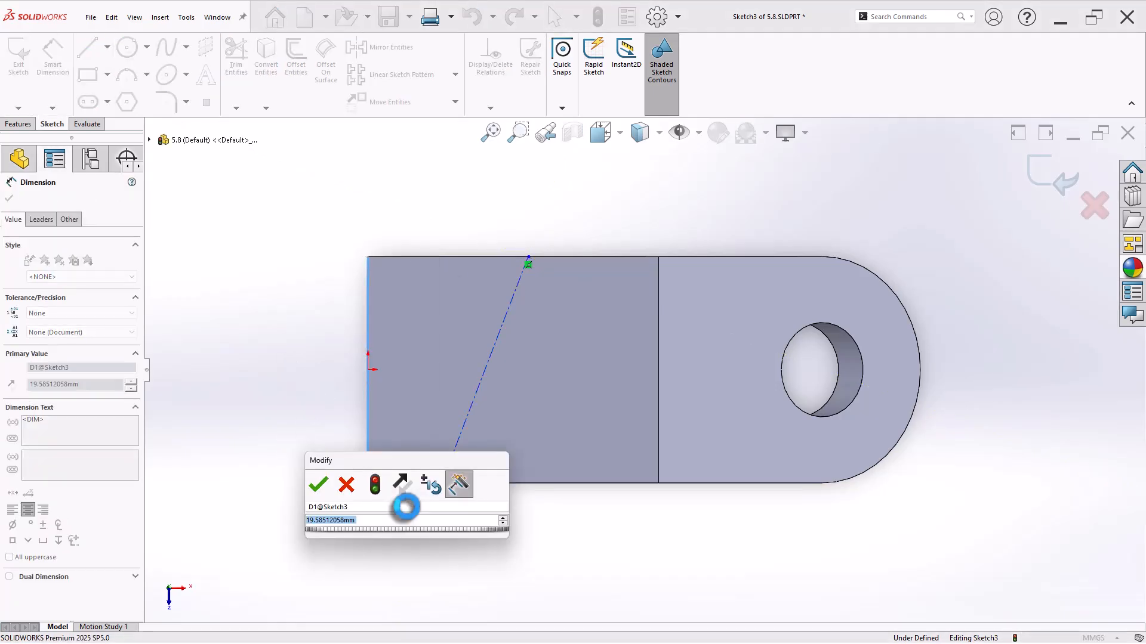
pyautogui.write('25')
pyautogui.press('Return')
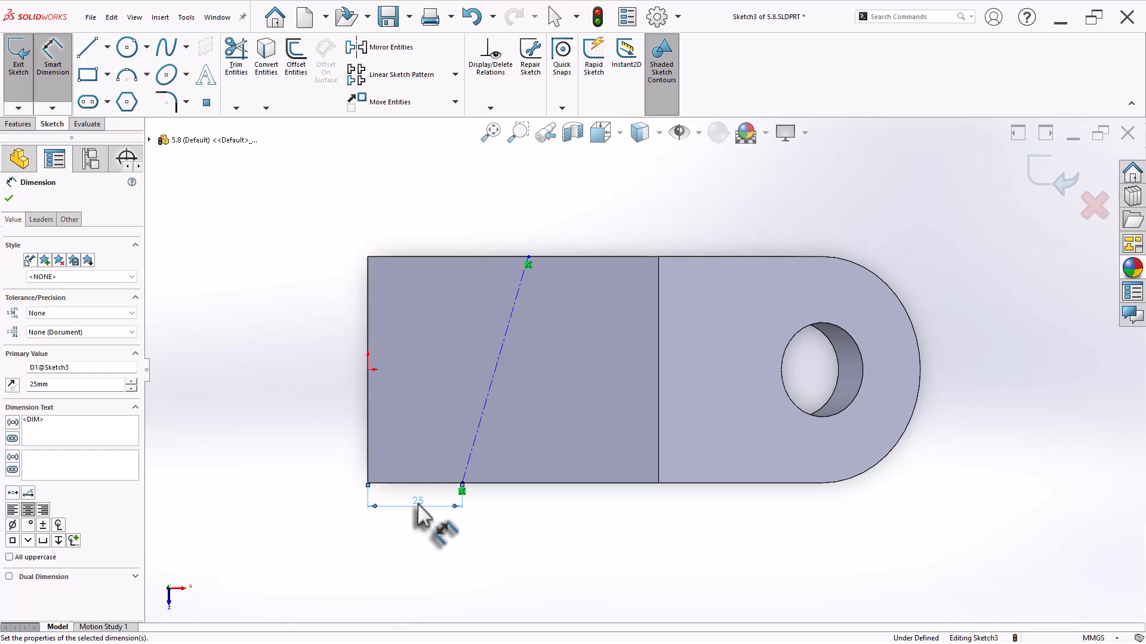
# Add an angle dimension between the slanted centerline and the plate's lower long edge and begin entering its value
pyautogui.click(492, 381)
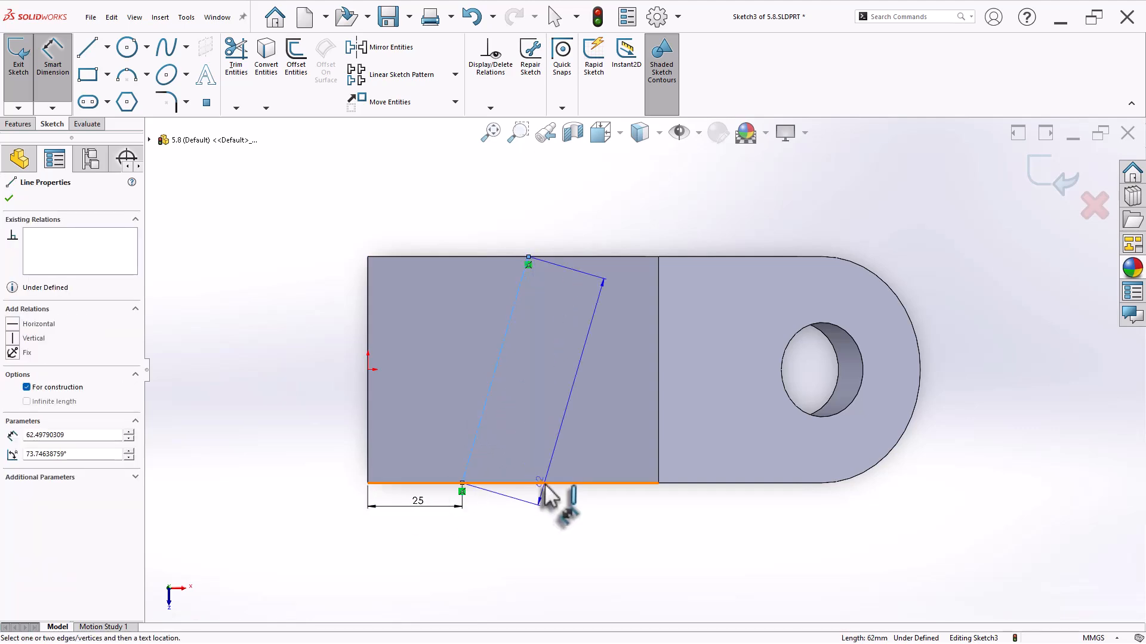
pyautogui.click(544, 483)
pyautogui.click(533, 451)
pyautogui.write('6')
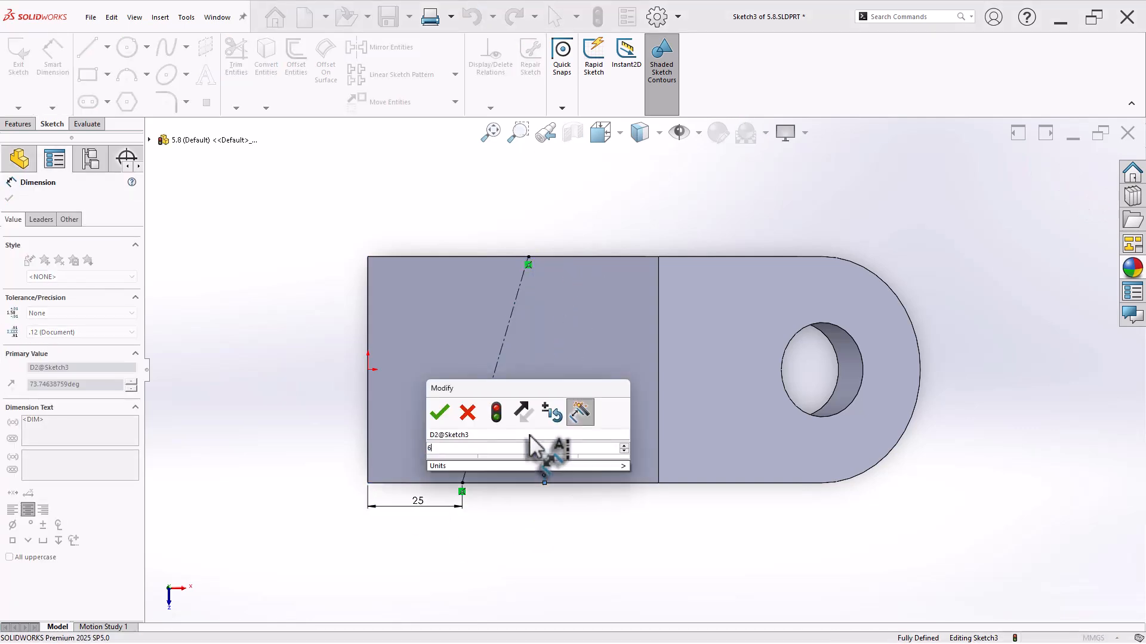
# Set the angle between the construction line and the plate's long front edge to 60 degrees and exit the sketch
pyautogui.write('0')
pyautogui.press('Return')
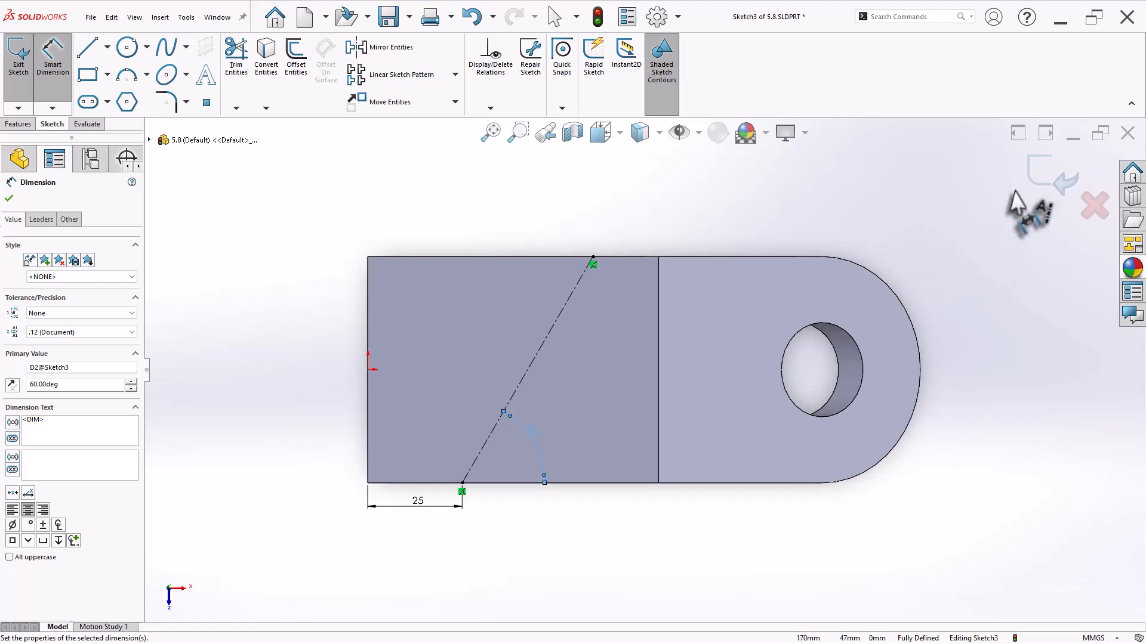
pyautogui.click(1049, 173)
# Create a reference plane through the sketched construction line at 75 degrees to the plate's flat upper face
pyautogui.click(540, 63)
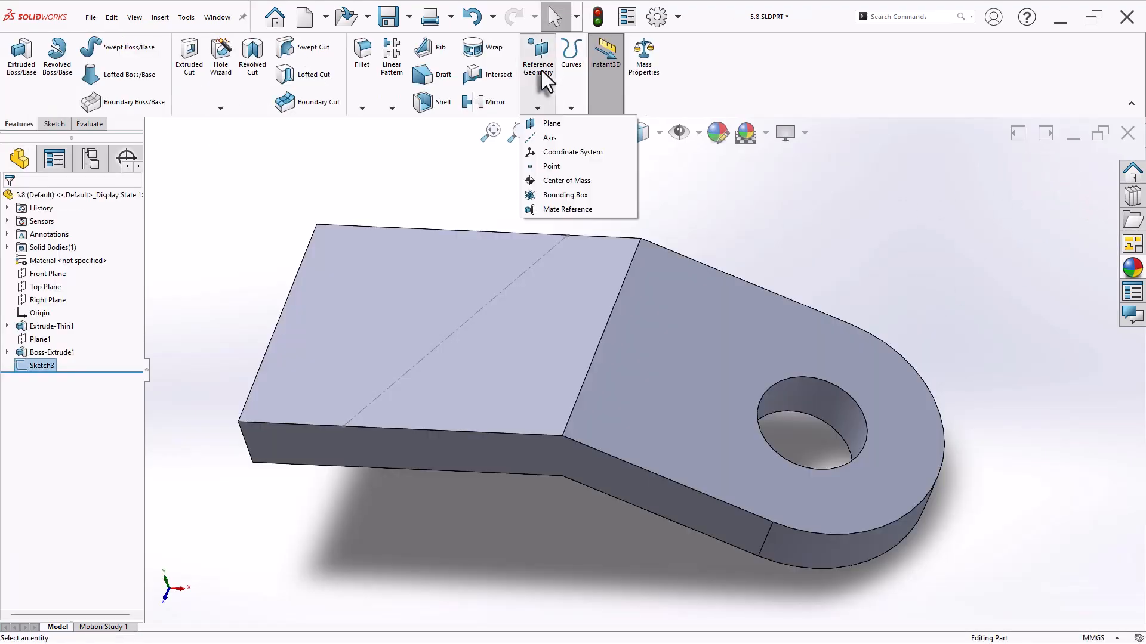
pyautogui.click(553, 123)
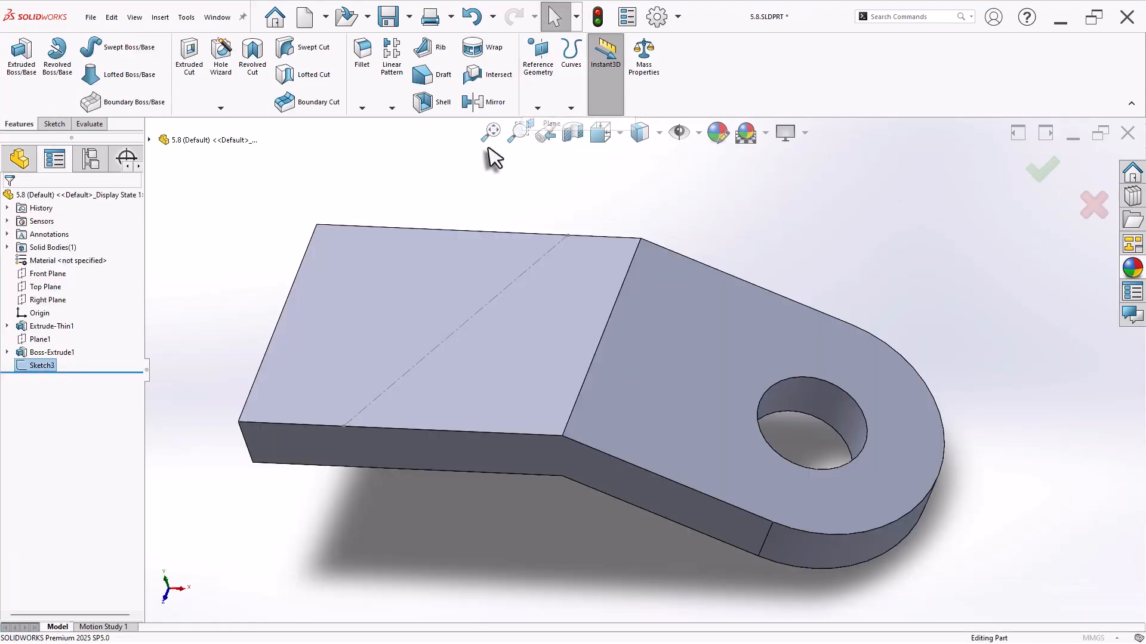
pyautogui.click(436, 346)
pyautogui.moveTo(365, 332)
pyautogui.mouseDown(button='middle')
pyautogui.moveTo(217, 306)
pyautogui.moveTo(266, 281)
pyautogui.moveTo(250, 287)
pyautogui.mouseUp(button='middle')
pyautogui.click(382, 322)
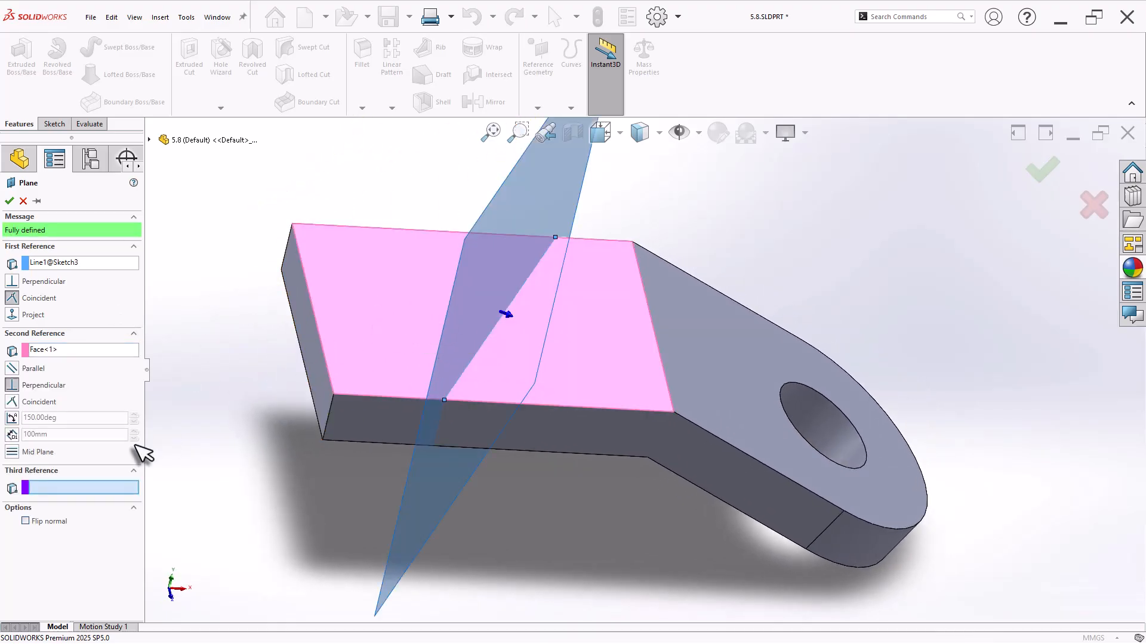
pyautogui.click(11, 418)
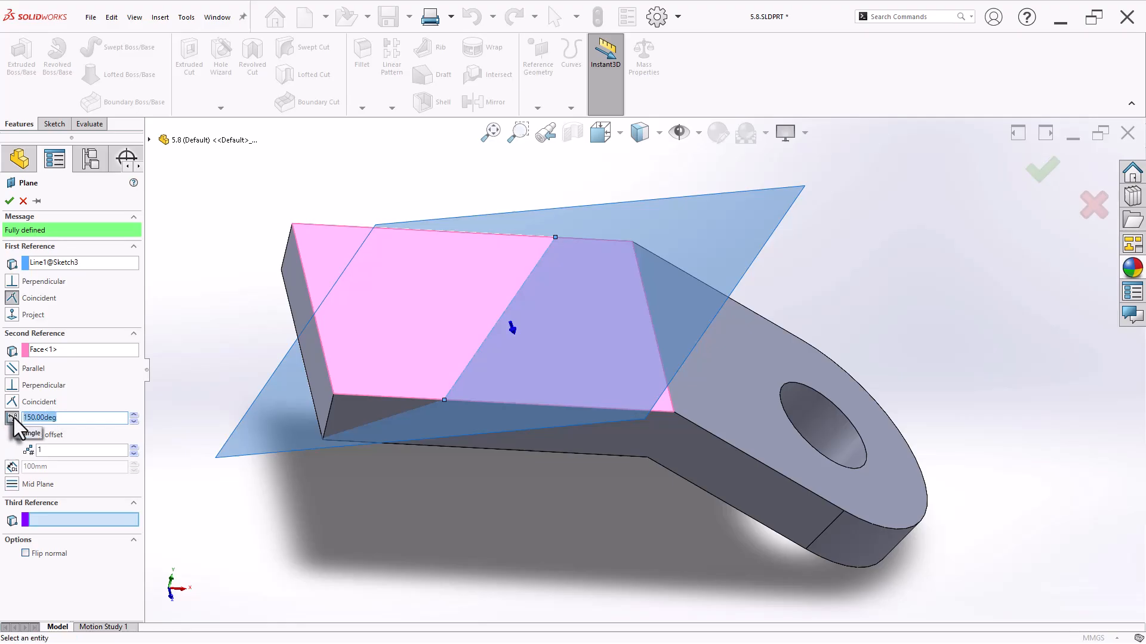
pyautogui.write('75')
pyautogui.press('Return')
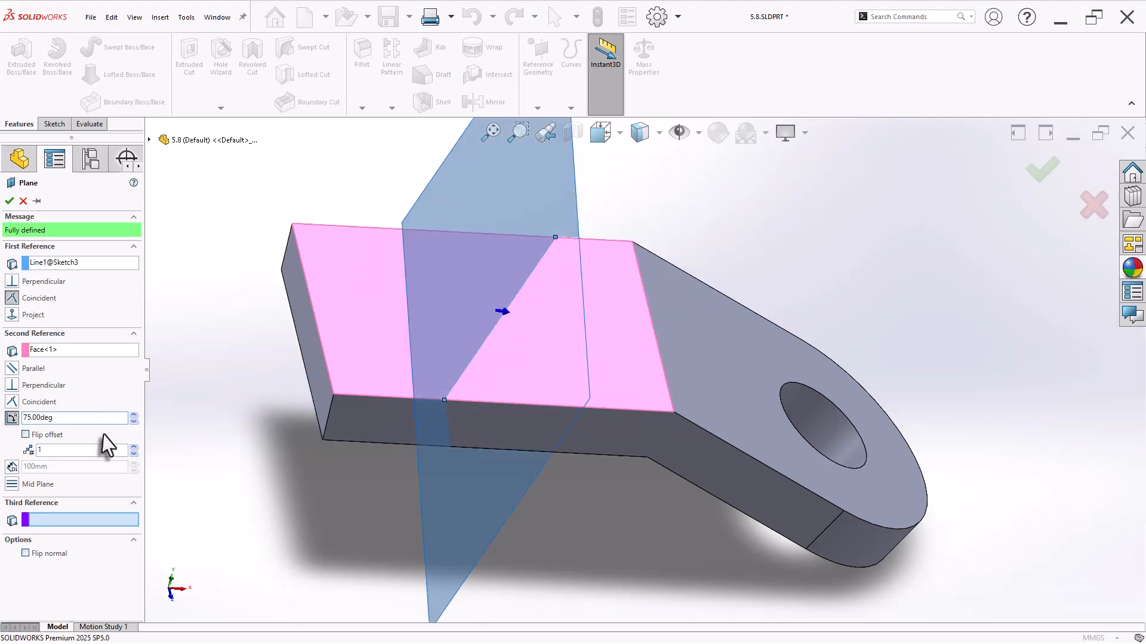
pyautogui.moveTo(742, 491); pyautogui.dragTo(703, 468, button='middle')
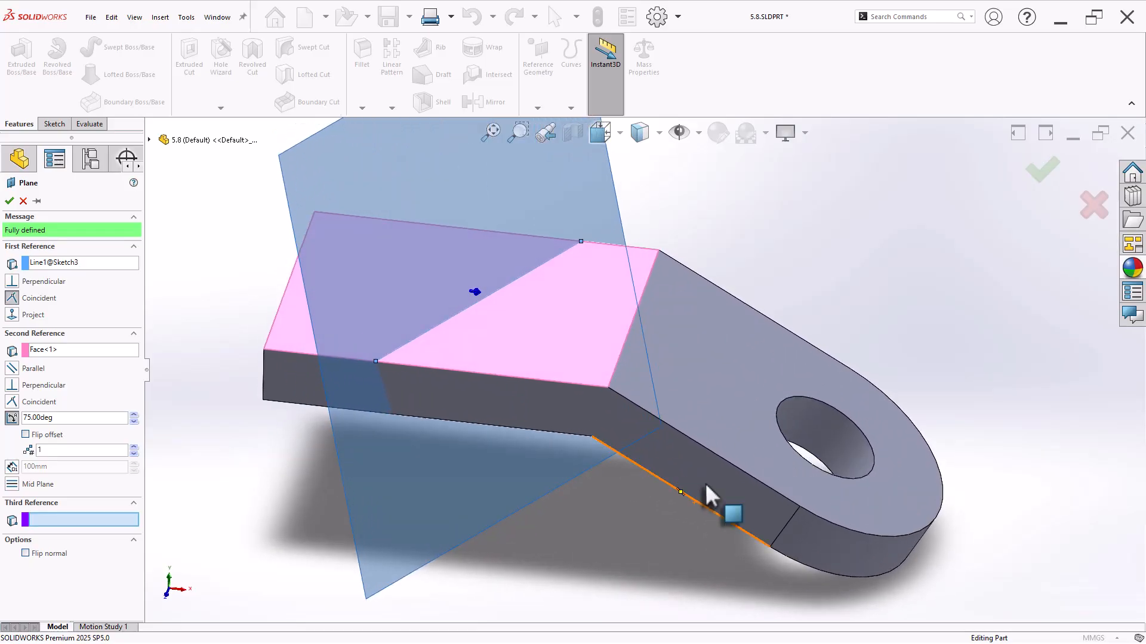
pyautogui.click(9, 201)
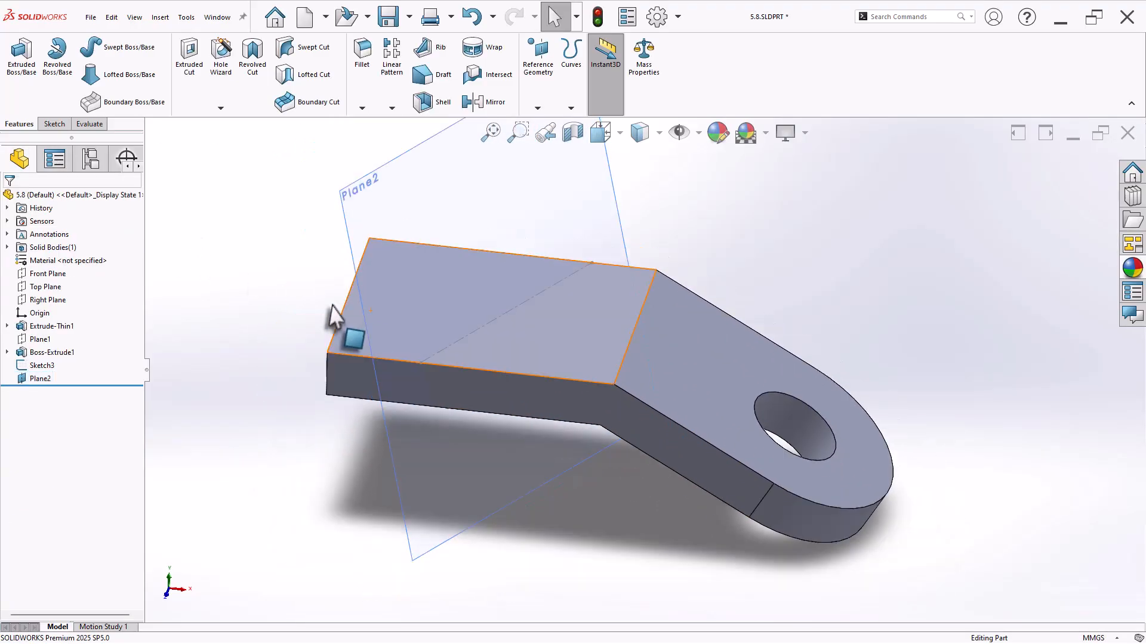
# On the angled plane, sketch a closed arch about 39 mm wide with straight sides about 31 mm high, its base starting at the construction line's endpoint
pyautogui.click(569, 262)
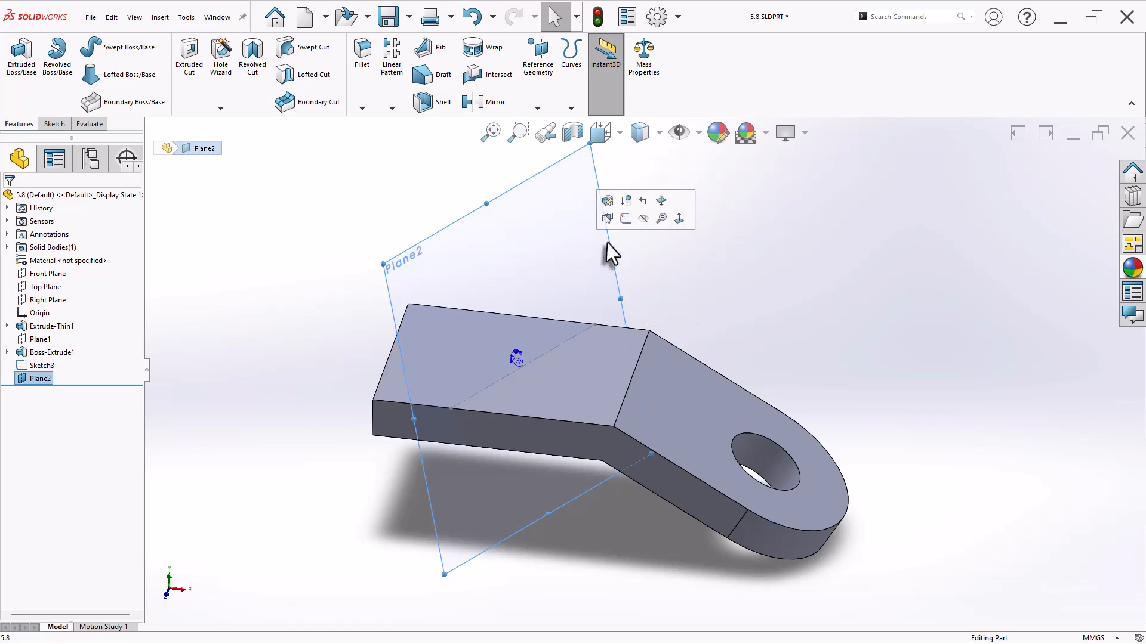
pyautogui.click(623, 221)
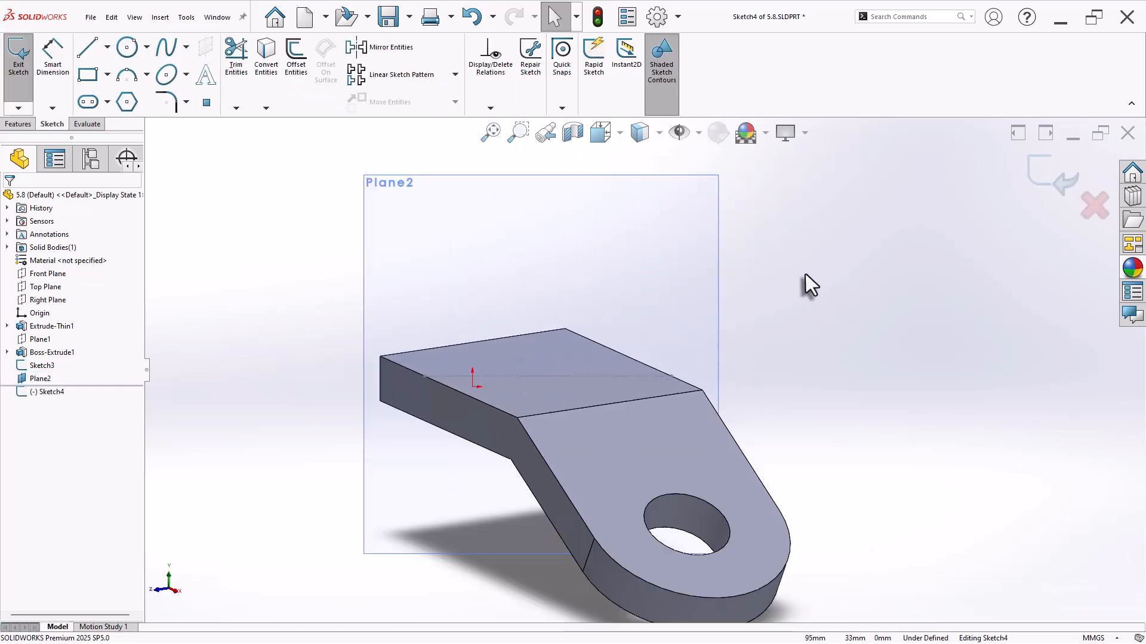
pyautogui.click(87, 47)
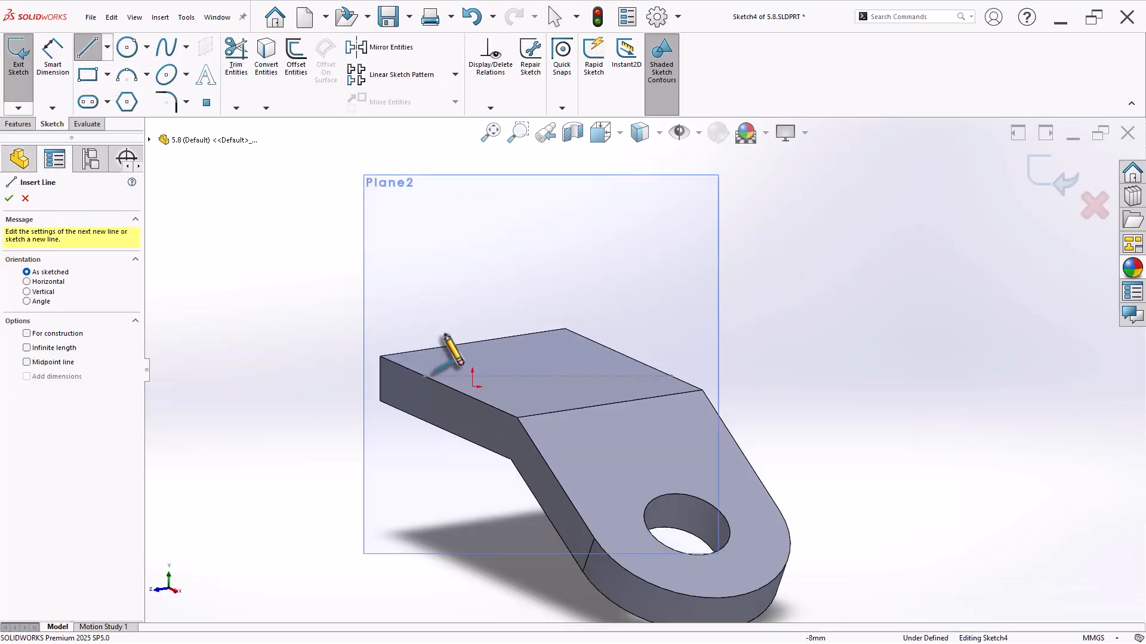
pyautogui.click(425, 376)
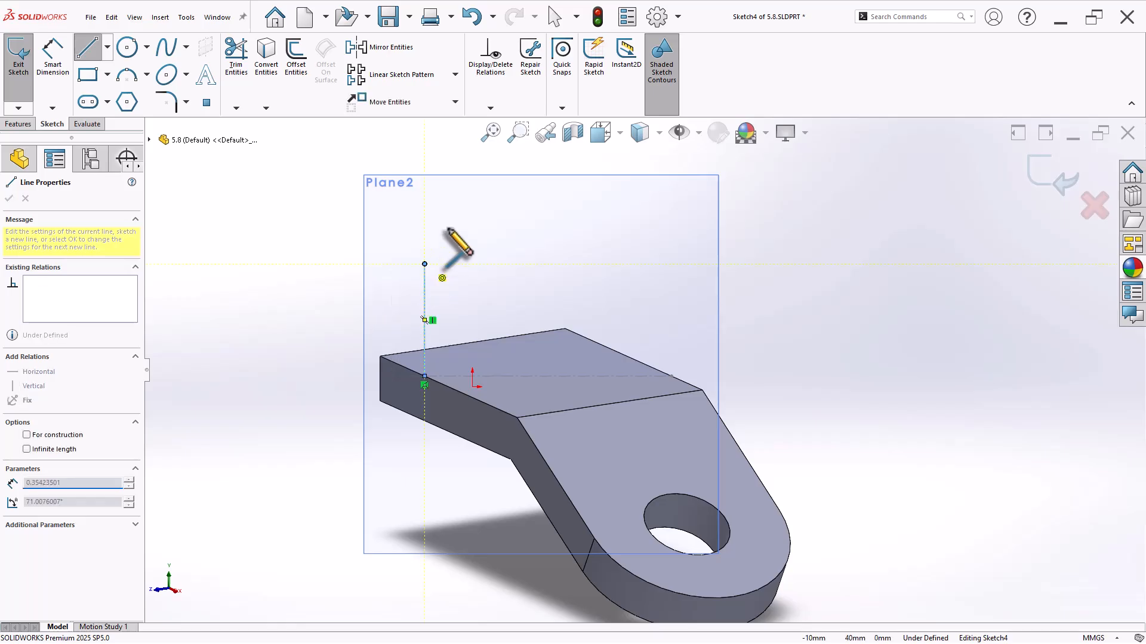
pyautogui.click(424, 264)
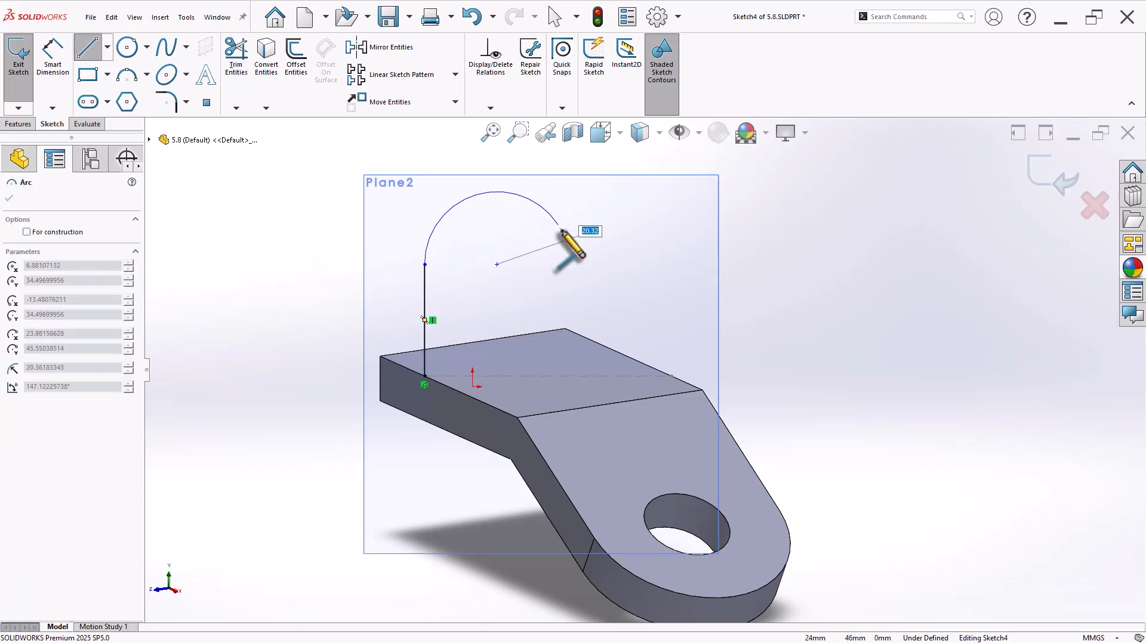
pyautogui.click(563, 264)
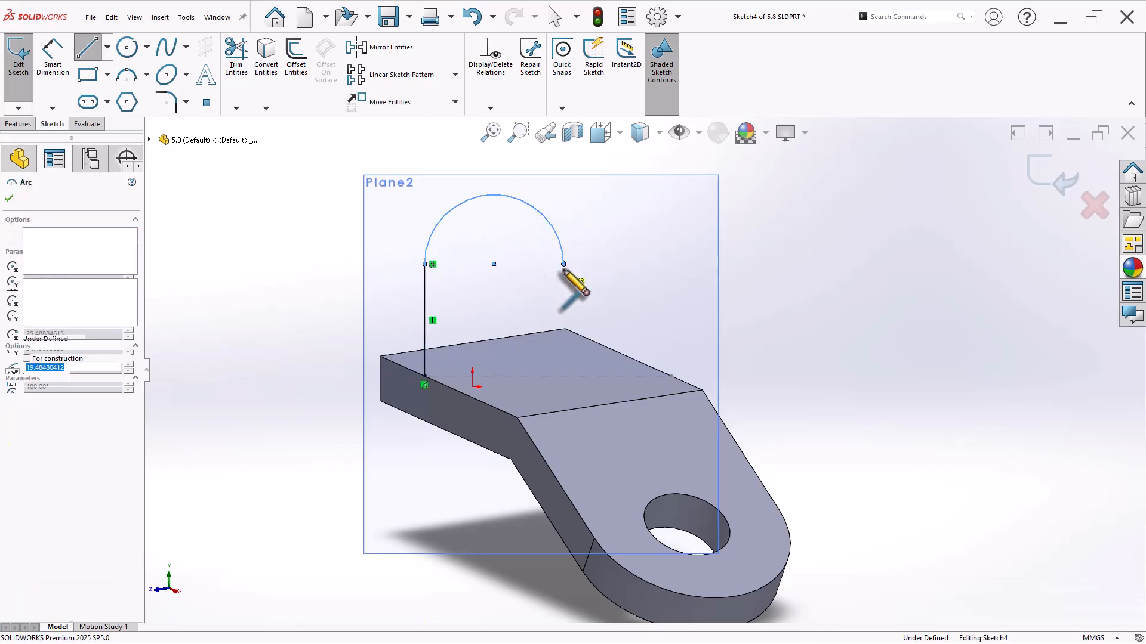
pyautogui.click(563, 376)
pyautogui.click(424, 376)
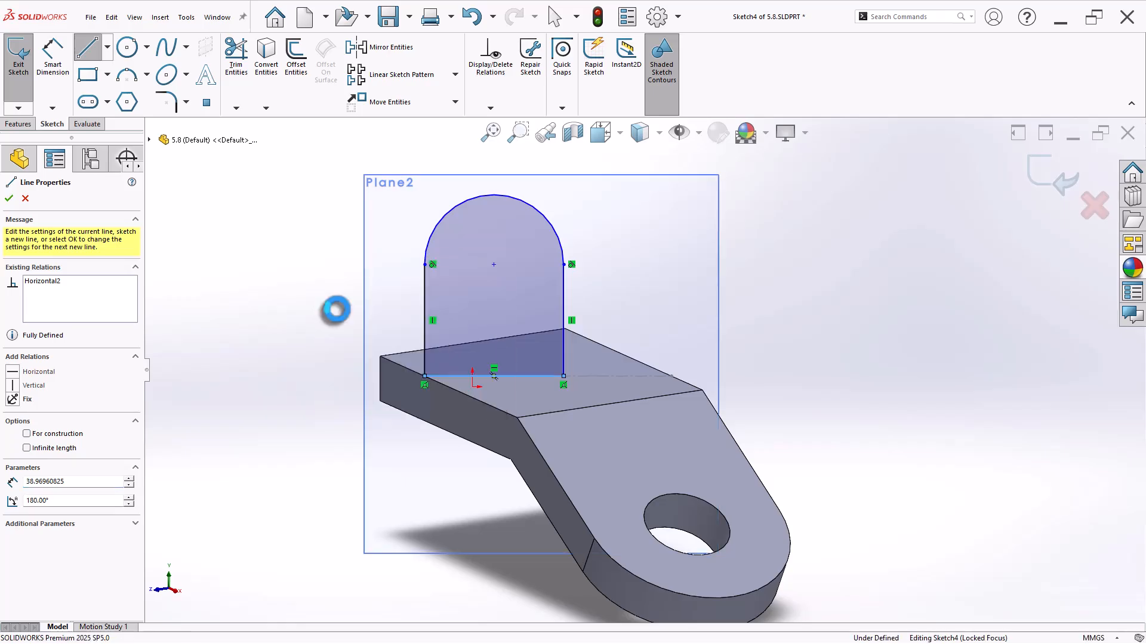
# Dimension the arch profile's base line to 55 mm
pyautogui.press('Escape')
pyautogui.press('d')
pyautogui.click(503, 379)
pyautogui.click(503, 314)
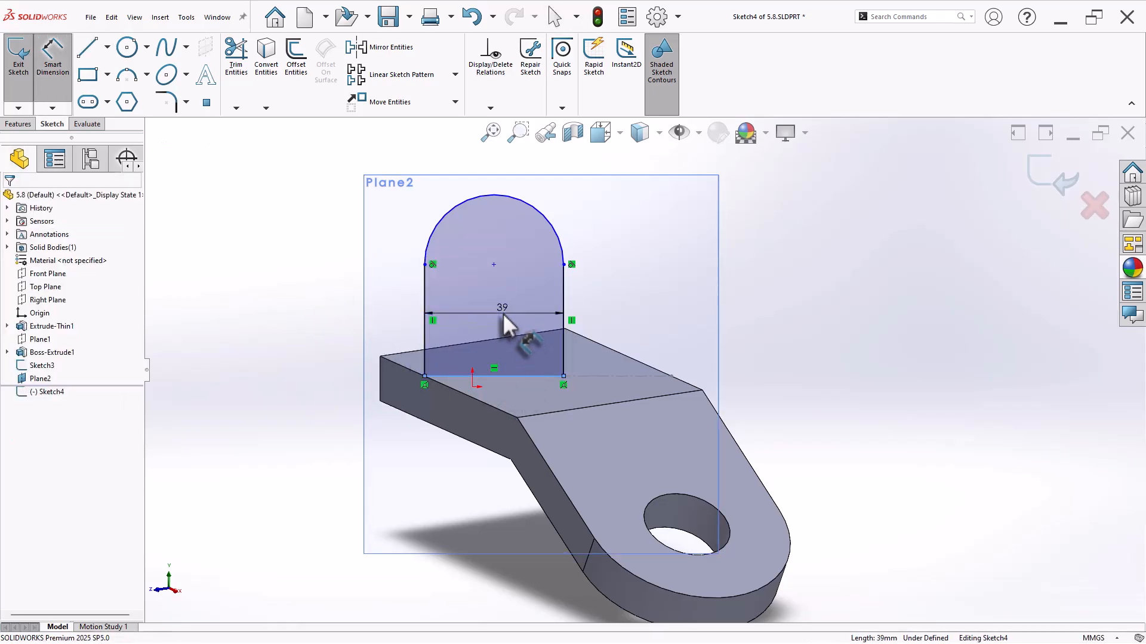
pyautogui.write('55')
pyautogui.press('Return')
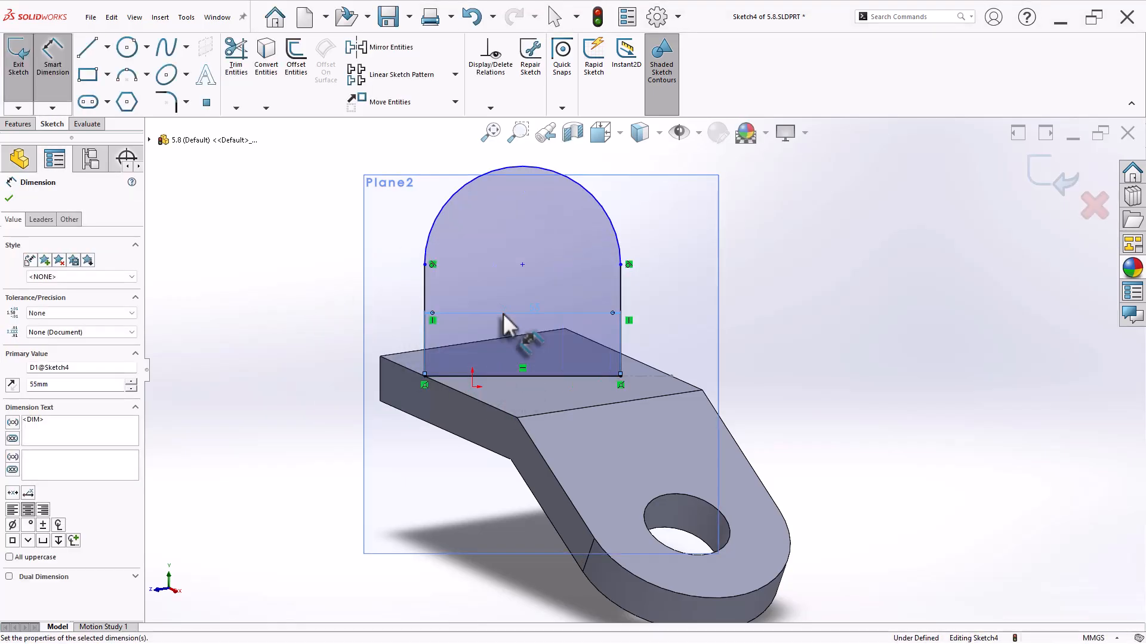
# Dimension the distance from the arc's centre to the base line as 32 mm
pyautogui.click(523, 264)
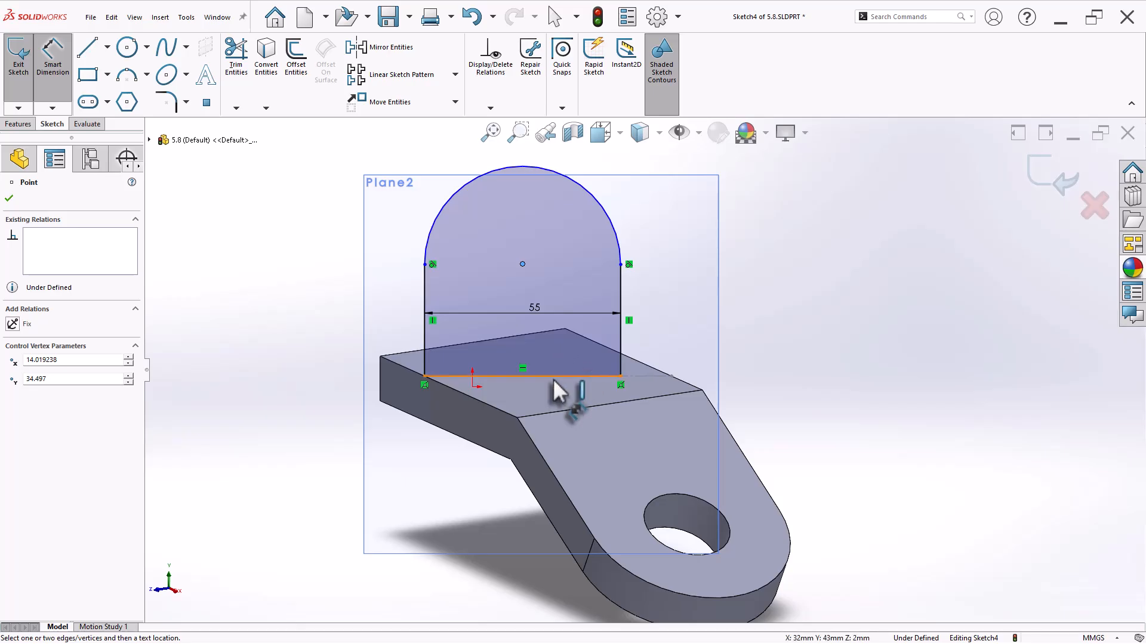
pyautogui.click(553, 377)
pyautogui.click(689, 326)
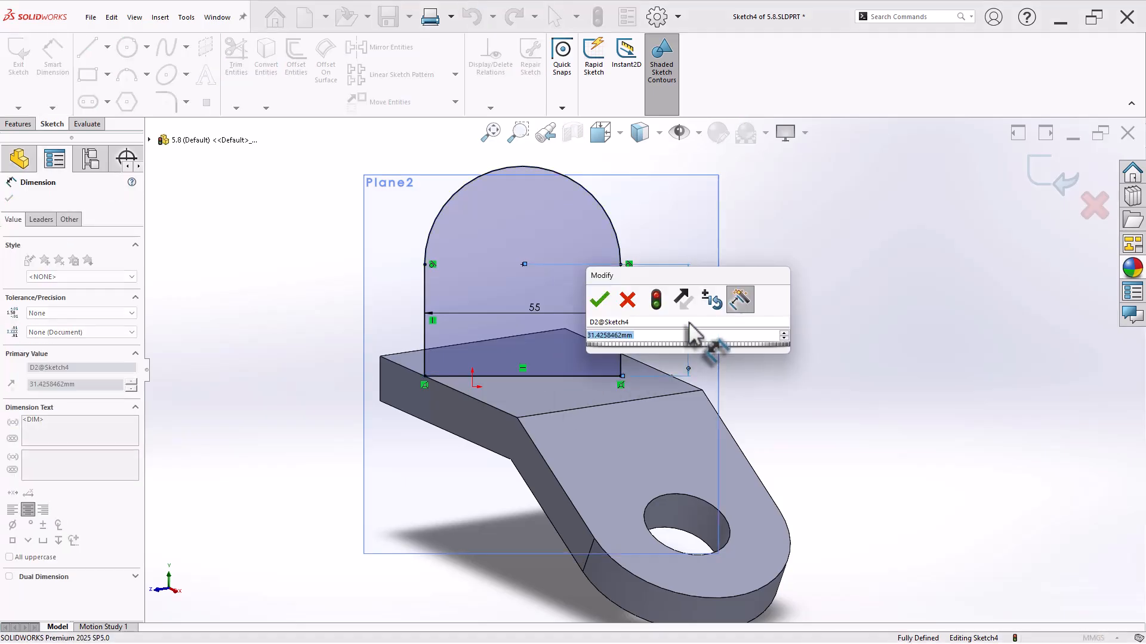
pyautogui.write('32')
pyautogui.press('Return')
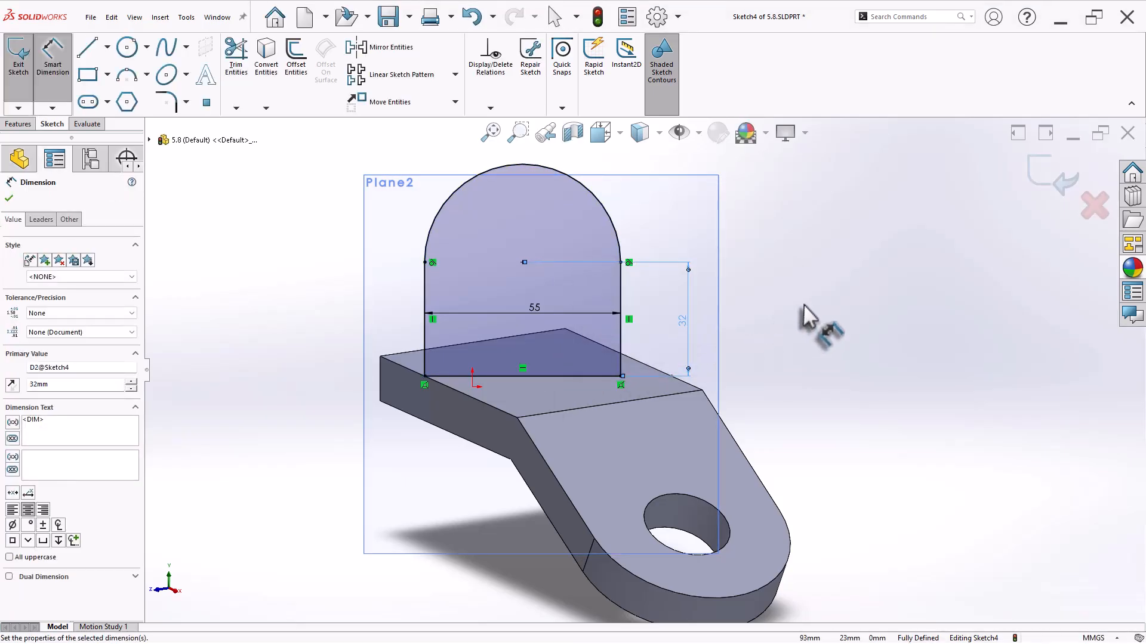
# Sketch a 25 mm diameter circle centred on the arch's arc centre
pyautogui.press('s')
pyautogui.click(863, 369)
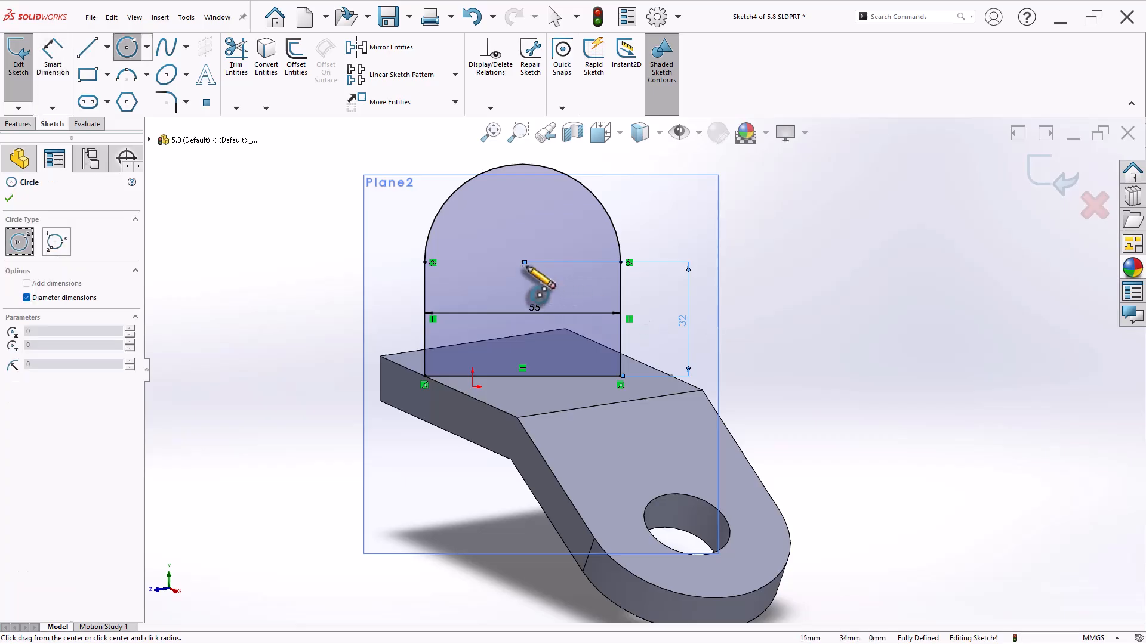
pyautogui.click(523, 262)
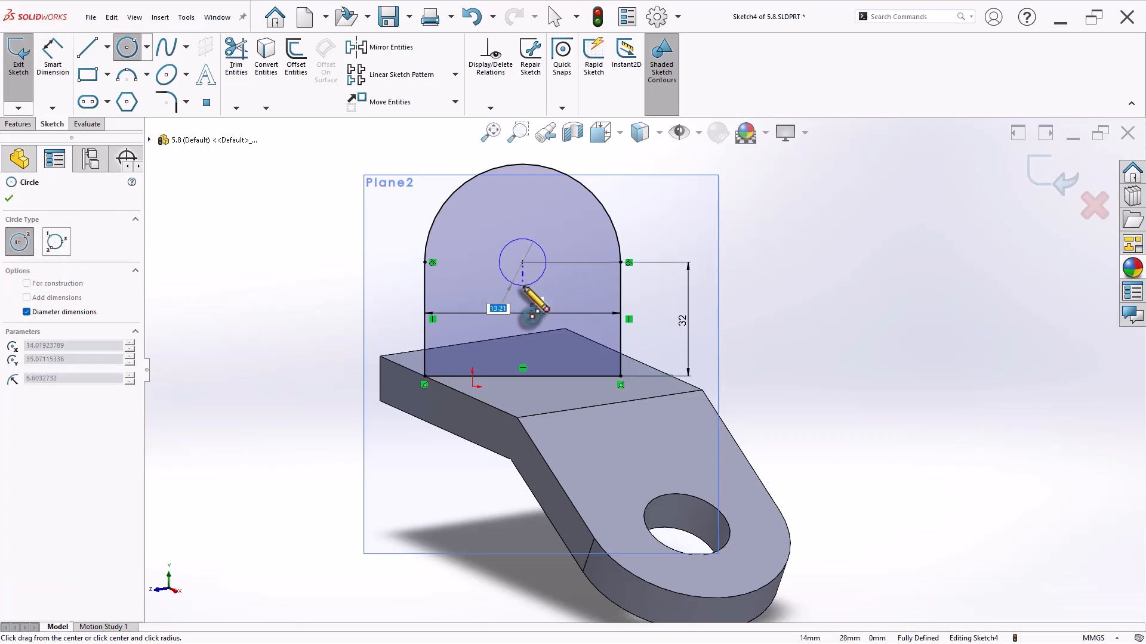
pyautogui.write('25')
pyautogui.press('Return')
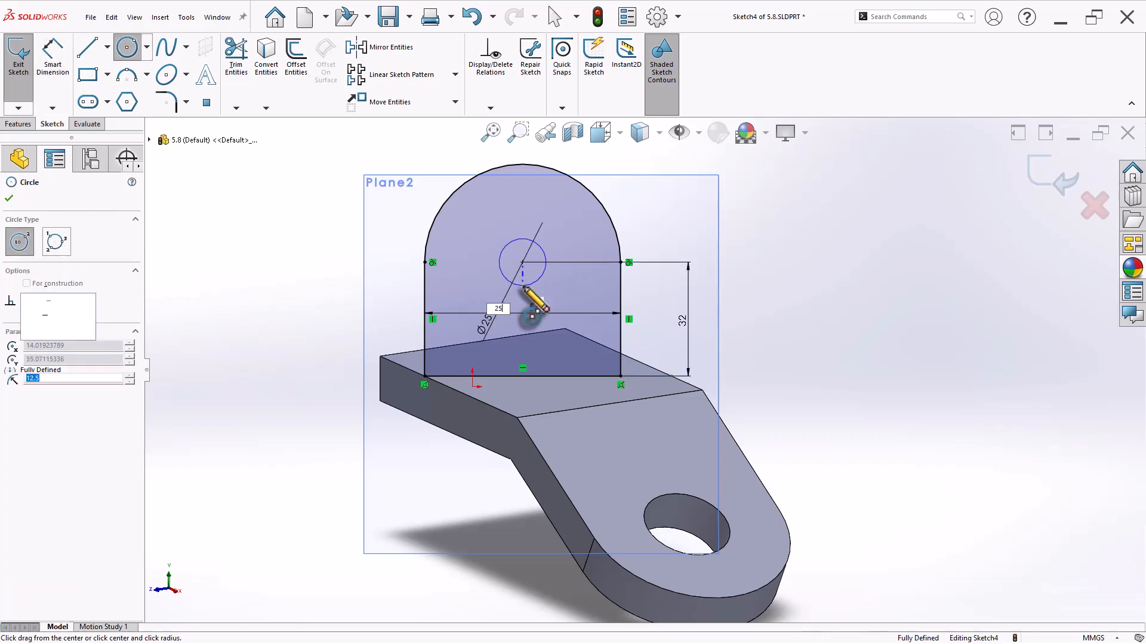
# Extrude the arch profile with its hole 10 mm in the reversed direction, away from the bent lug
pyautogui.press('s')
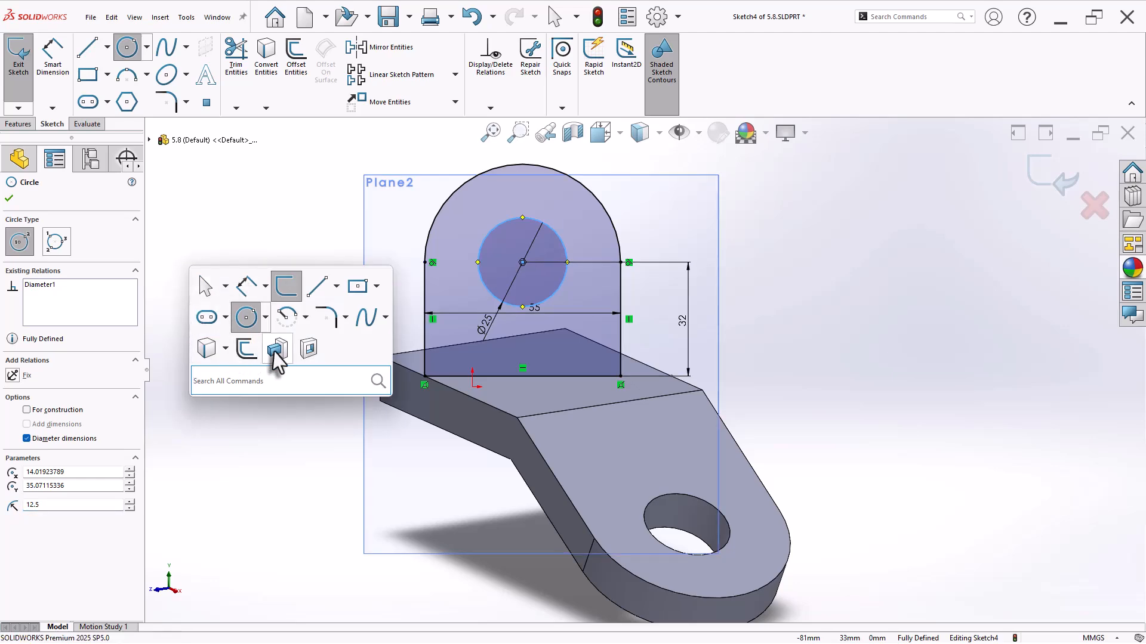
pyautogui.click(274, 358)
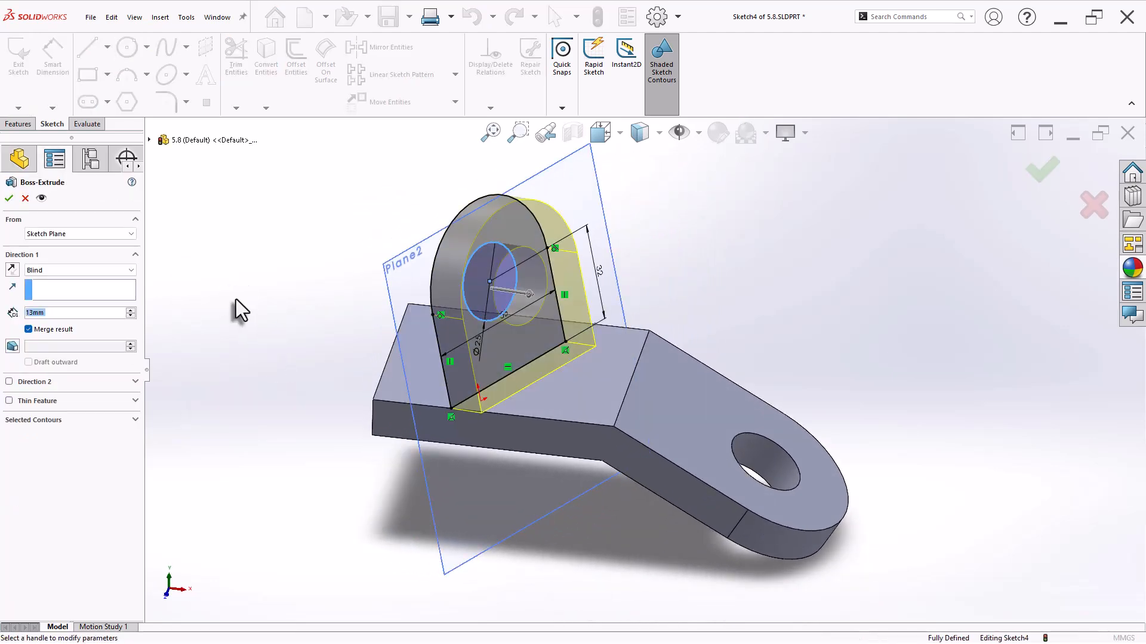
pyautogui.click(12, 269)
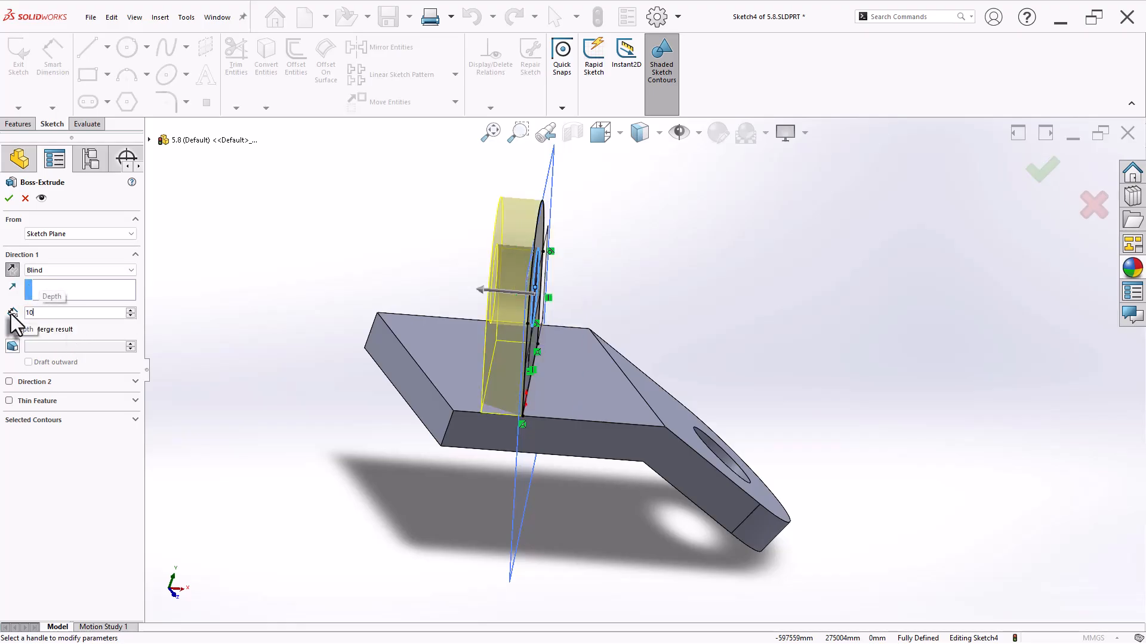
pyautogui.write('10')
pyautogui.press('Return')
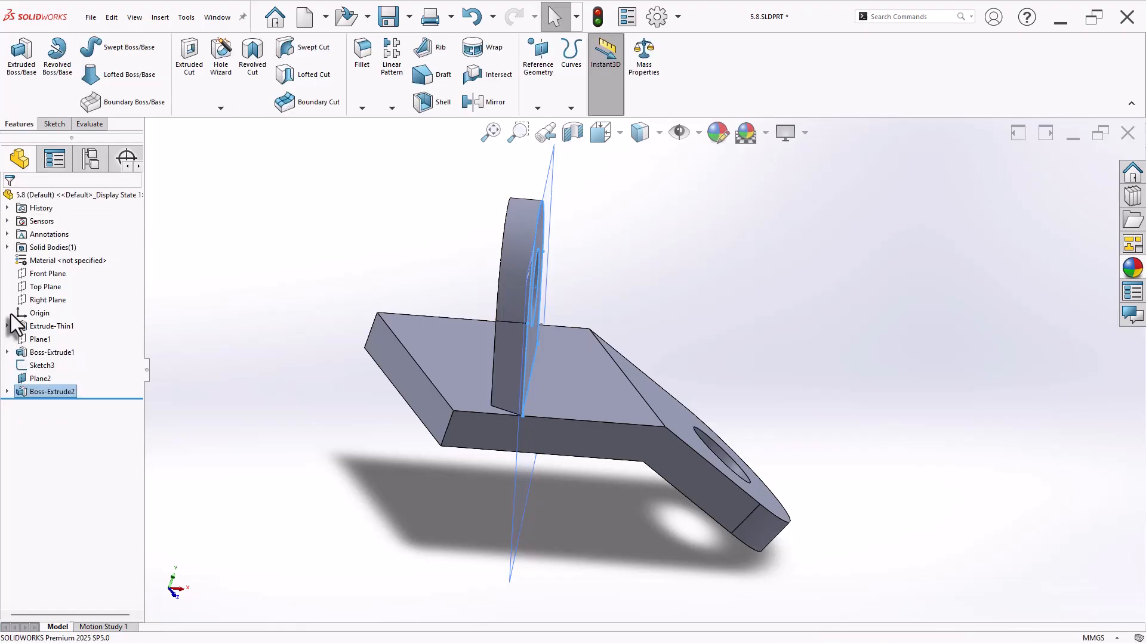
# Save the part in isometric view and hide the construction line sketch and the angled reference plane
pyautogui.hotkey('ctrl', '7')
pyautogui.hotkey('ctrl', 's')
pyautogui.click(34, 380)
pyautogui.keyDown('ctrl'); pyautogui.click(35, 367); pyautogui.keyUp('ctrl')
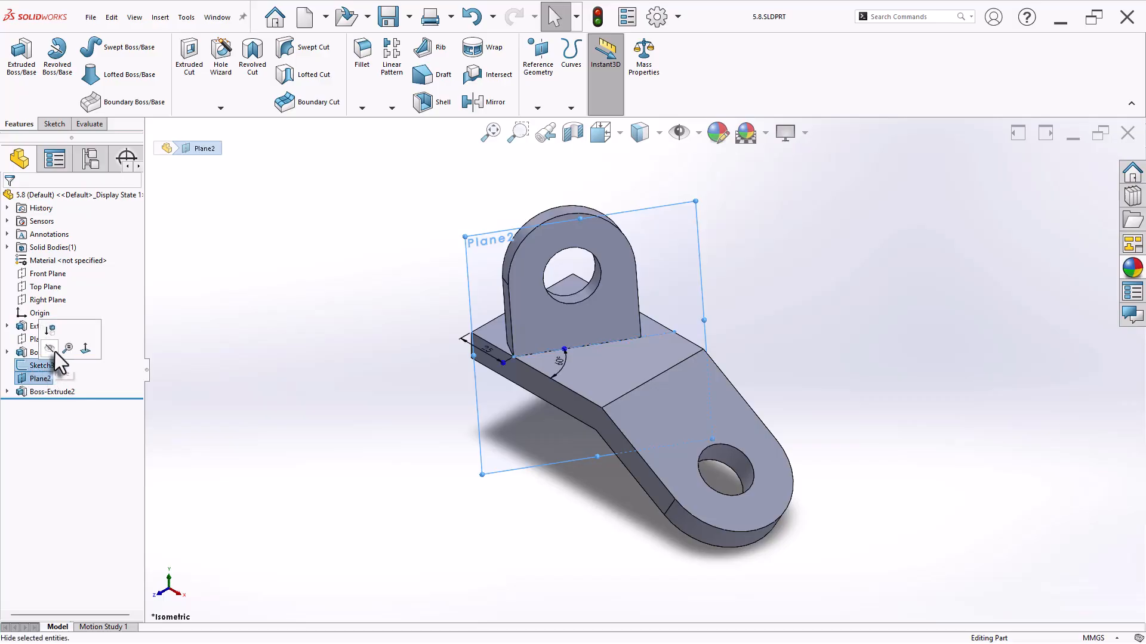
pyautogui.click(52, 349)
# Evaluate the finished bracket's mass properties
pyautogui.moveTo(328, 381)
pyautogui.mouseDown(button='middle')
pyautogui.moveTo(333, 364)
pyautogui.moveTo(370, 381)
pyautogui.mouseUp(button='middle')
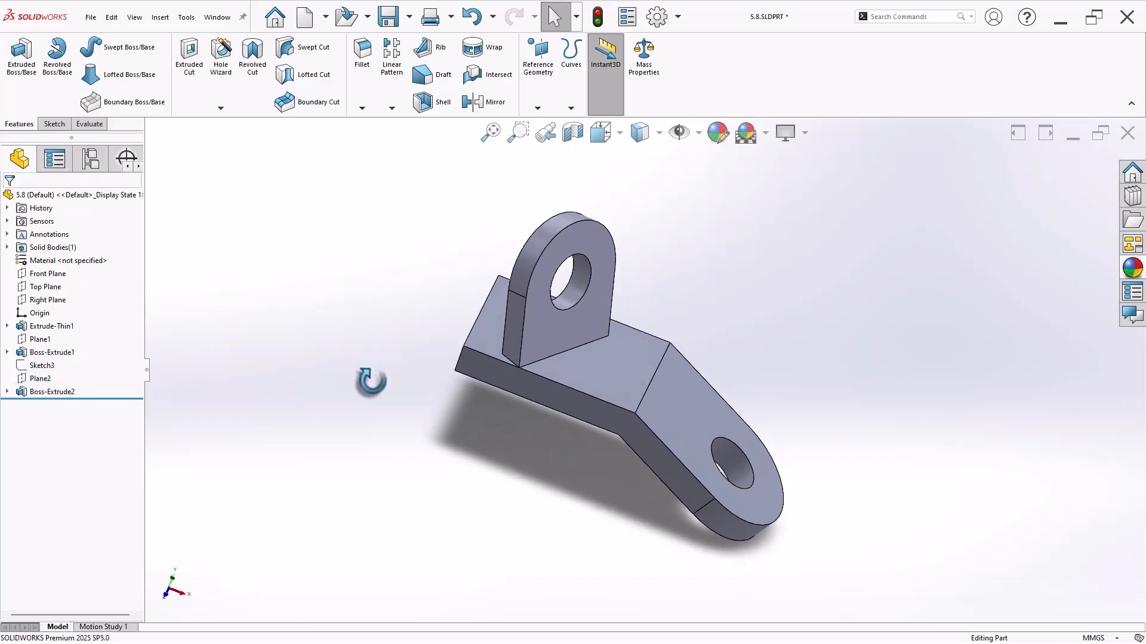
pyautogui.moveTo(370, 381); pyautogui.dragTo(353, 382, button='middle')
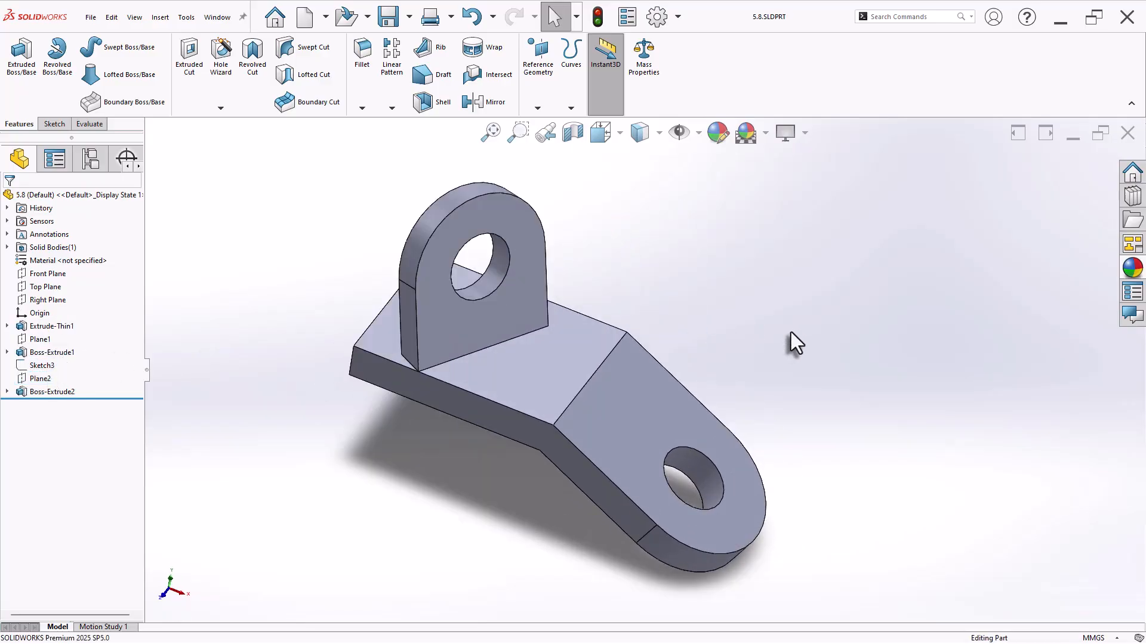
pyautogui.click(645, 67)
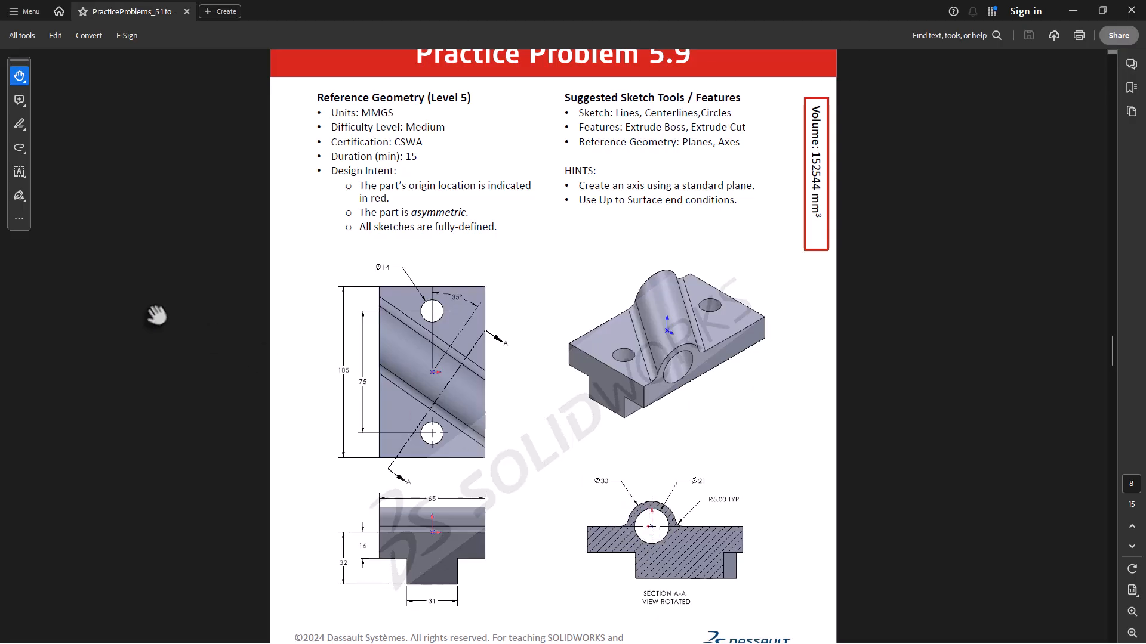
# Switch to SOLIDWORKS and start a Front Plane sketch with a horizontal midpoint line about 92 mm long centred on the origin
pyautogui.hotkey('alt', 'Tab')
pyautogui.click(55, 263)
pyautogui.click(67, 246)
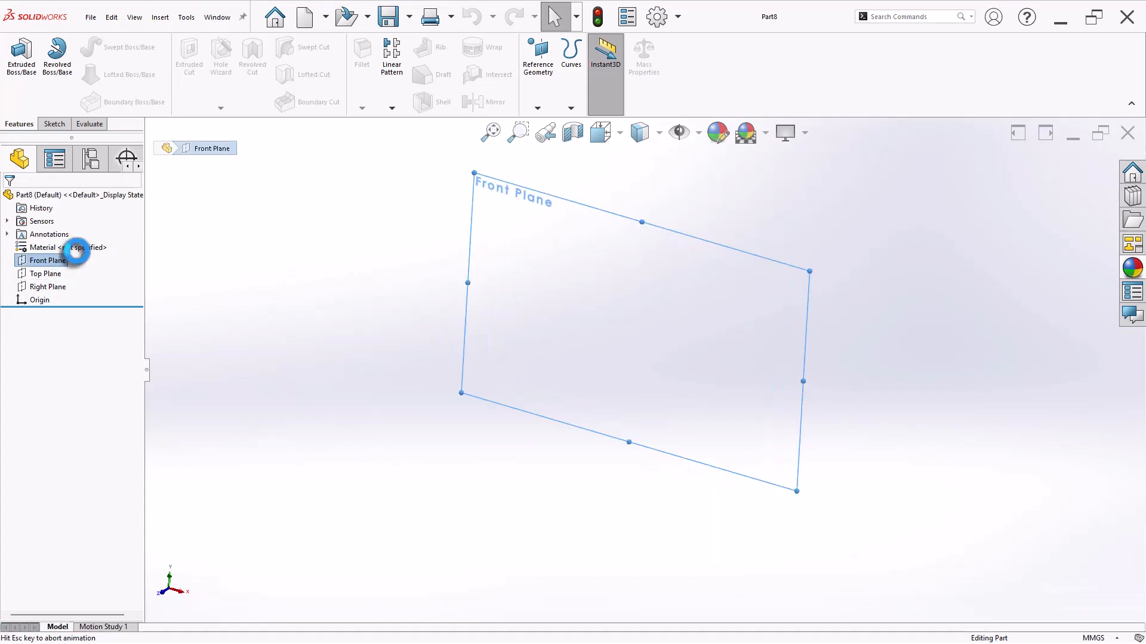
pyautogui.click(107, 47)
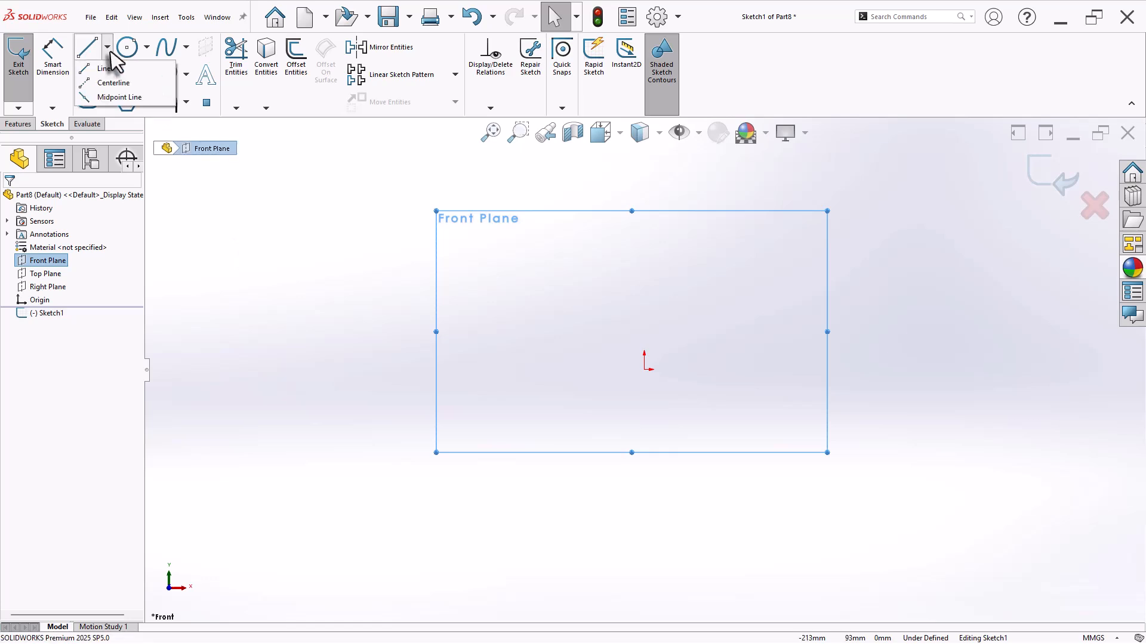
pyautogui.click(118, 98)
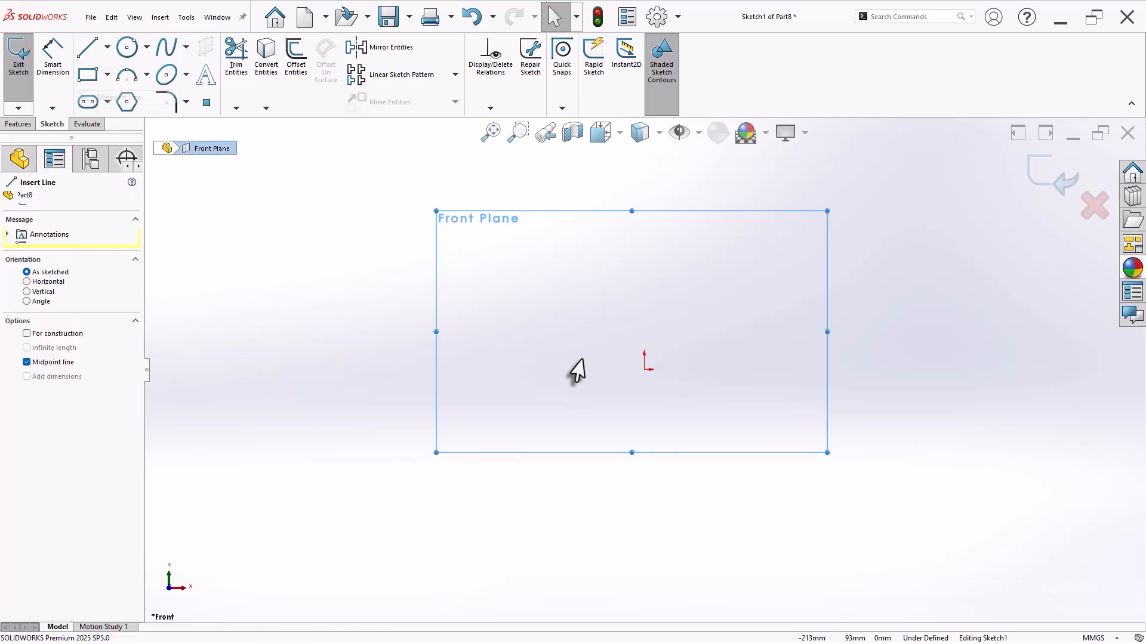
pyautogui.click(645, 370)
# Close the outline below the top line into a T-shaped profile about 56 mm tall, with flanges about 24 mm thick
pyautogui.click(745, 422)
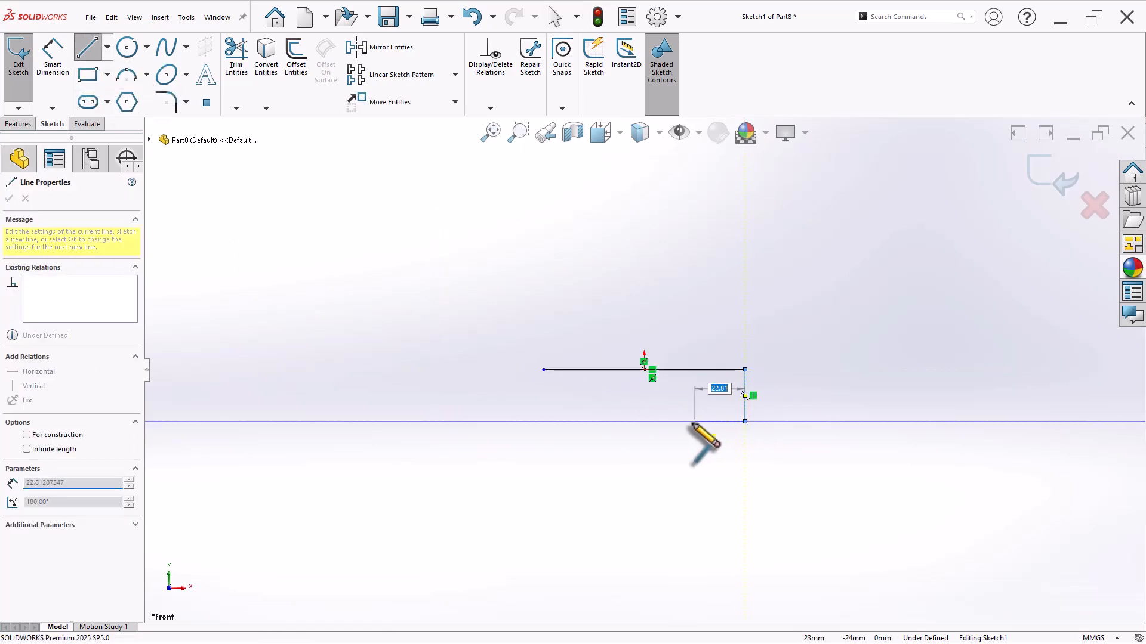
pyautogui.click(684, 421)
pyautogui.click(684, 492)
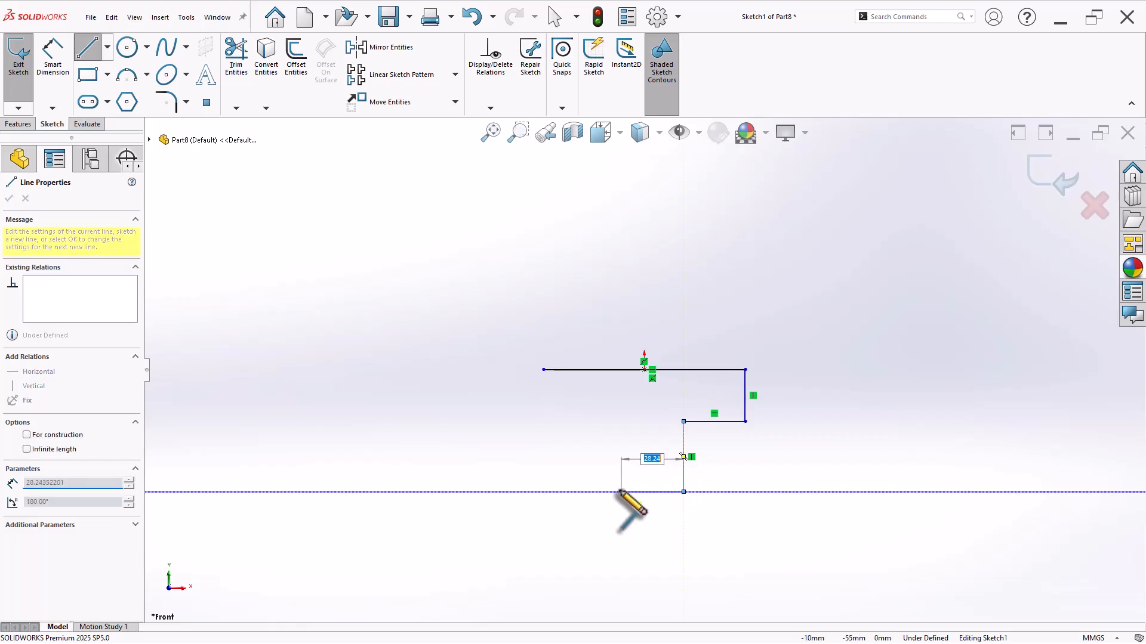
pyautogui.click(610, 493)
pyautogui.click(610, 421)
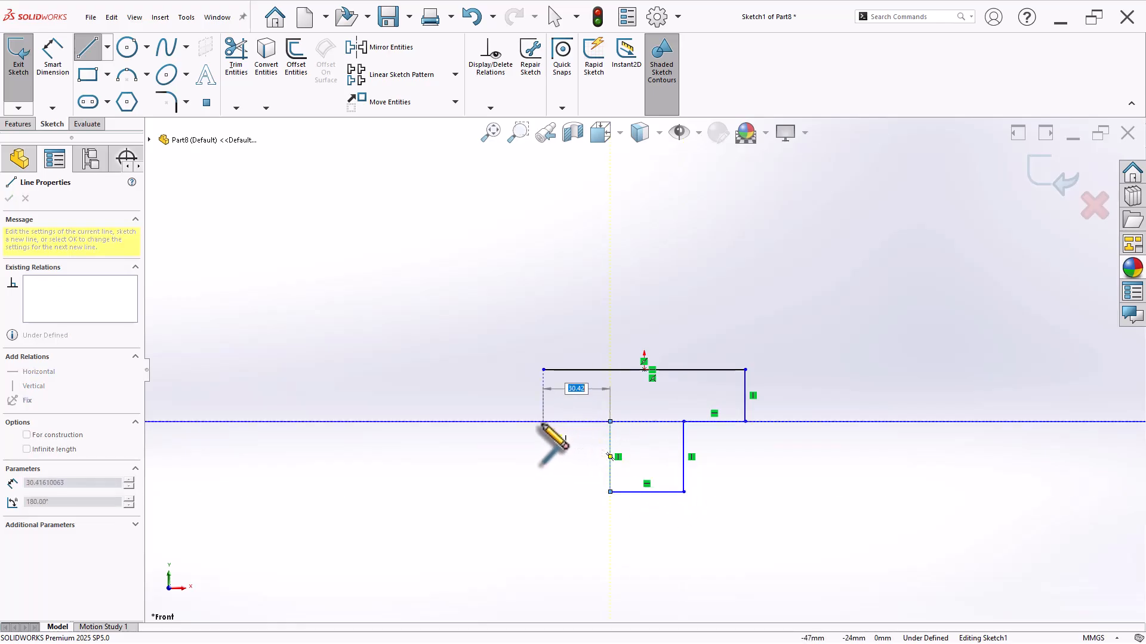
pyautogui.click(543, 421)
pyautogui.click(543, 370)
pyautogui.press('Escape')
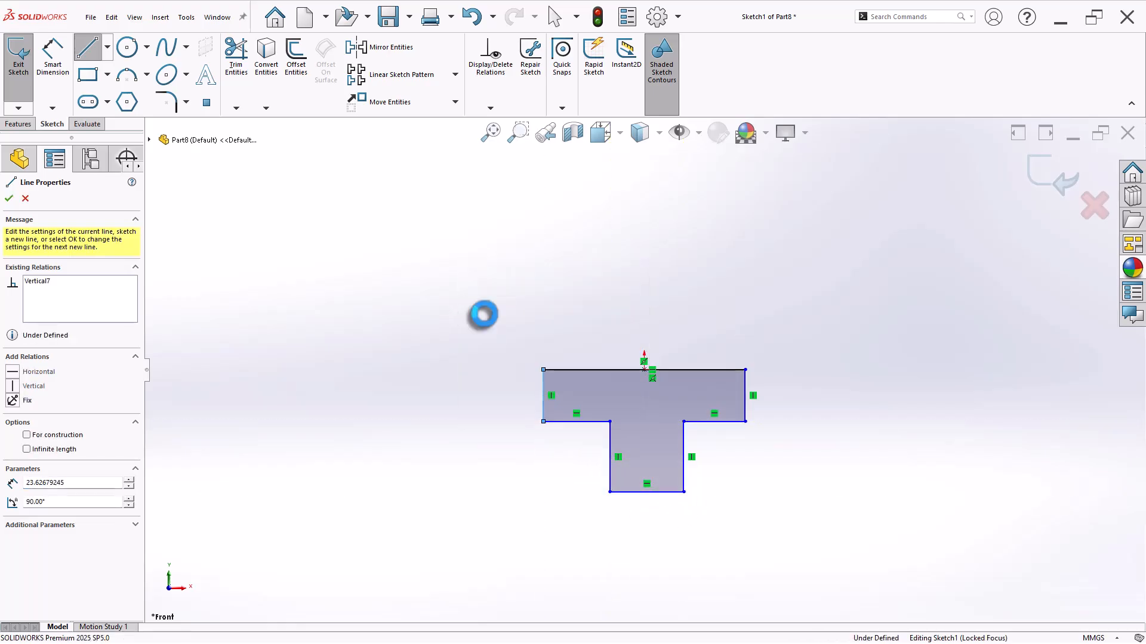
# Draw a vertical centerline about 31 mm long upward from the origin
pyautogui.click(108, 48)
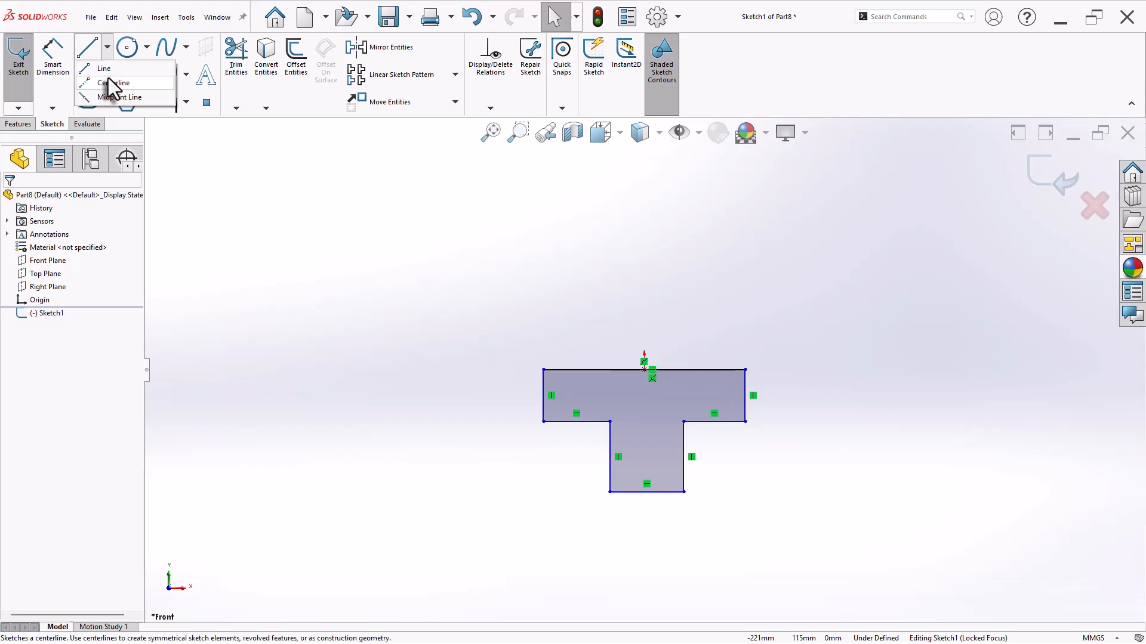
pyautogui.click(109, 89)
pyautogui.click(644, 369)
pyautogui.click(644, 302)
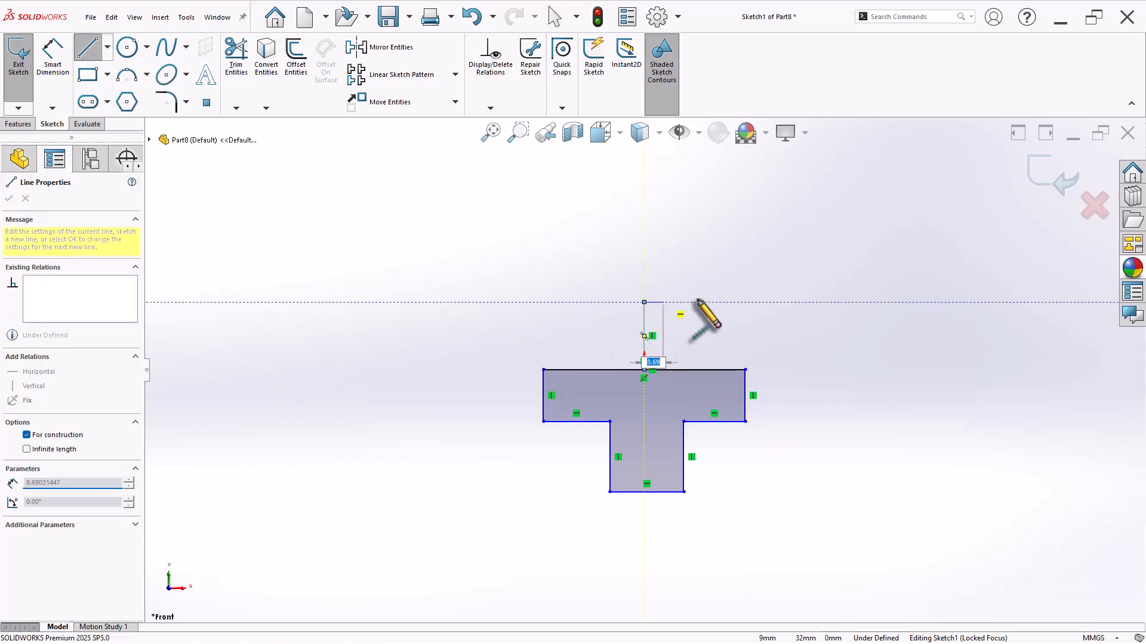
pyautogui.rightClick(723, 250)
pyautogui.click(740, 304)
# Make the two outer vertical sides of the T profile symmetric about the centerline
pyautogui.scroll(-3, 770, 483)
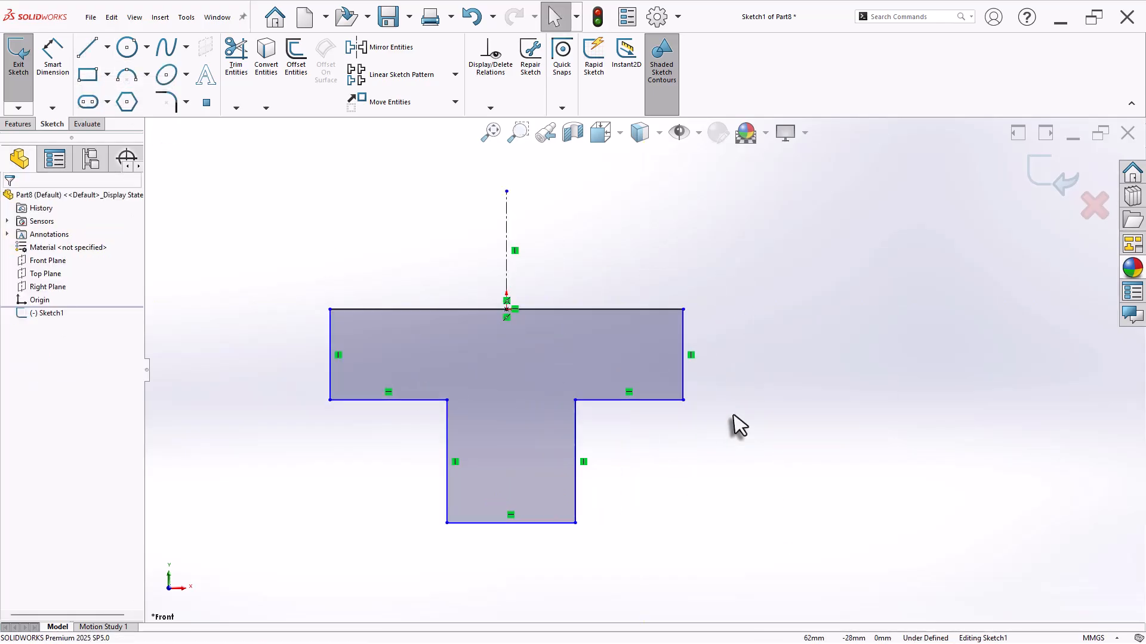
pyautogui.click(331, 373)
pyautogui.keyDown('ctrl'); pyautogui.click(506, 264); pyautogui.keyUp('ctrl')
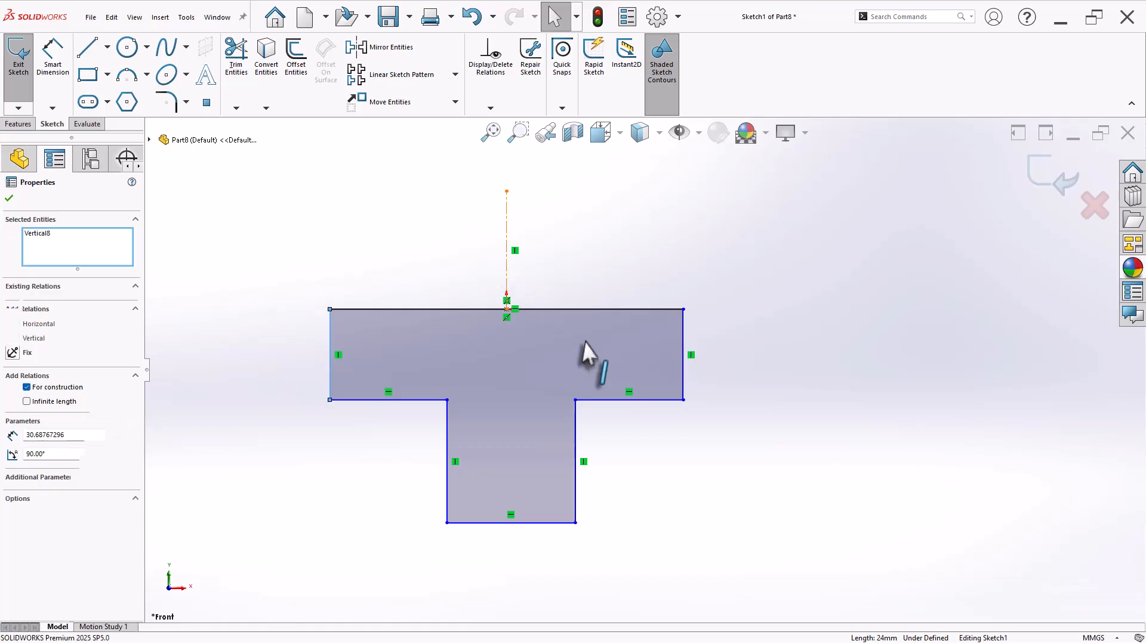
pyautogui.keyDown('ctrl'); pyautogui.click(683, 382); pyautogui.keyUp('ctrl')
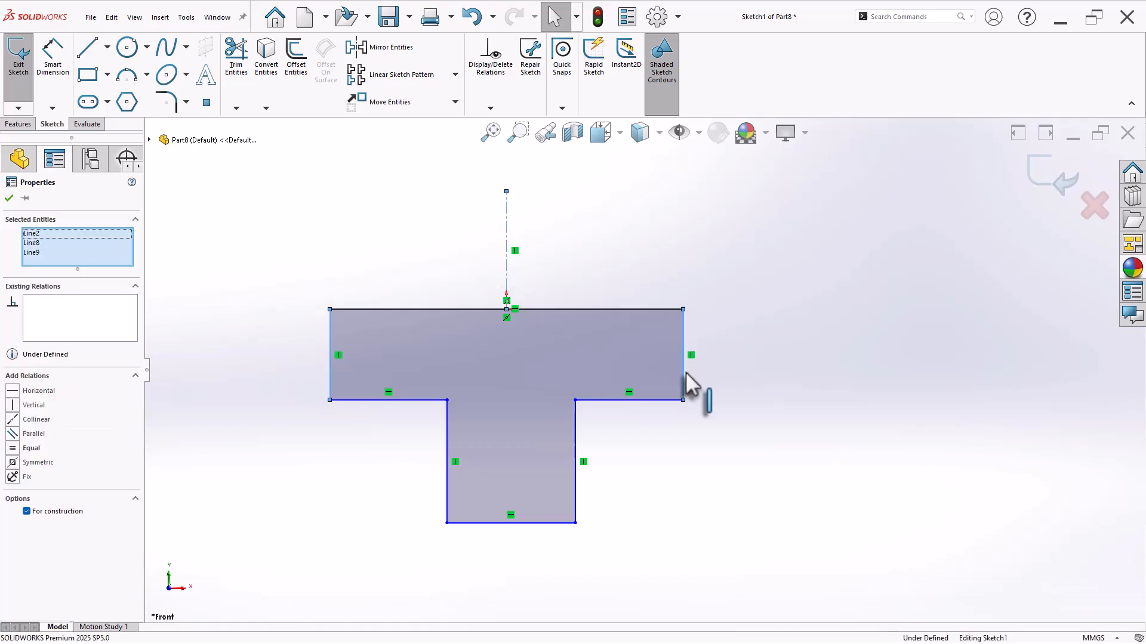
pyautogui.click(810, 334)
pyautogui.click(770, 435)
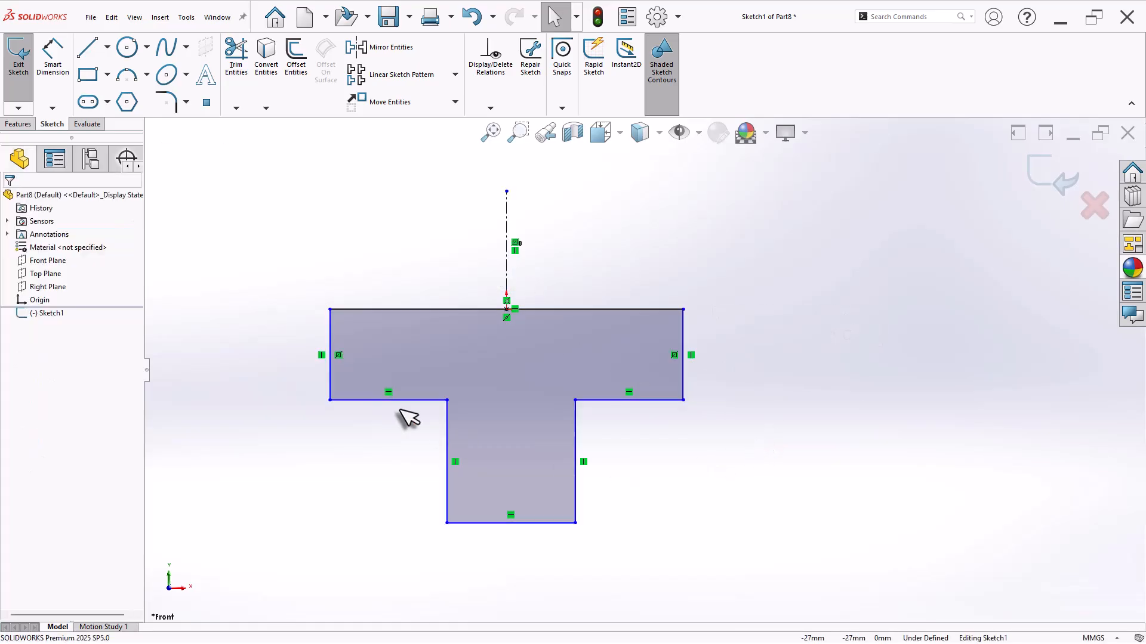
# Make the two vertical sides of the T's stem symmetric about the centerline
pyautogui.click(447, 454)
pyautogui.keyDown('ctrl'); pyautogui.click(507, 284); pyautogui.keyUp('ctrl')
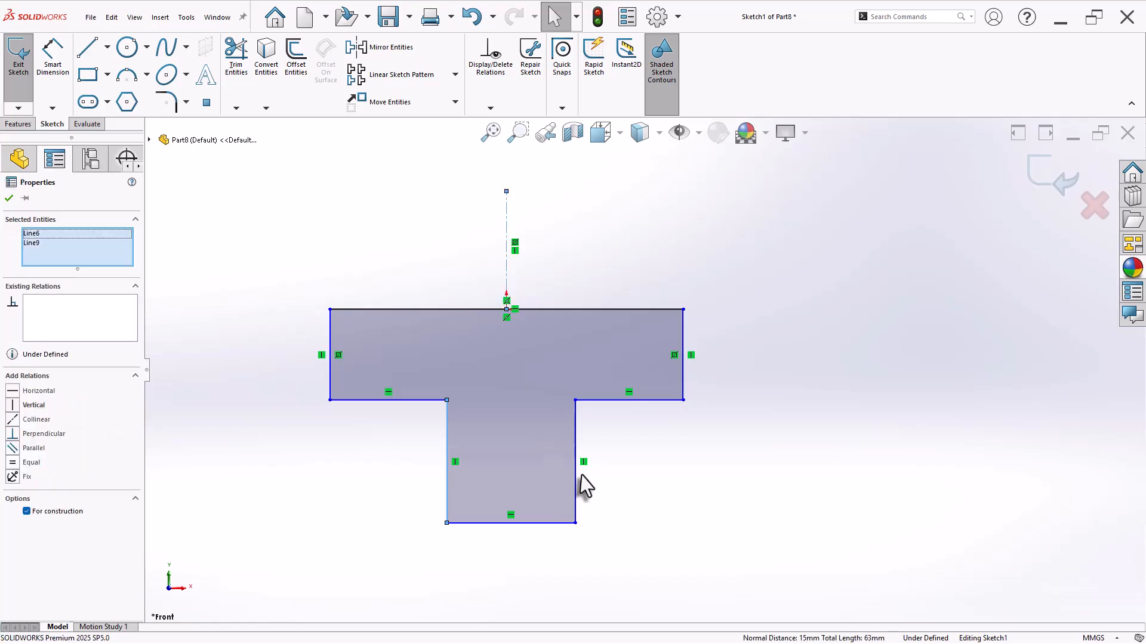
pyautogui.keyDown('ctrl'); pyautogui.click(577, 481); pyautogui.keyUp('ctrl')
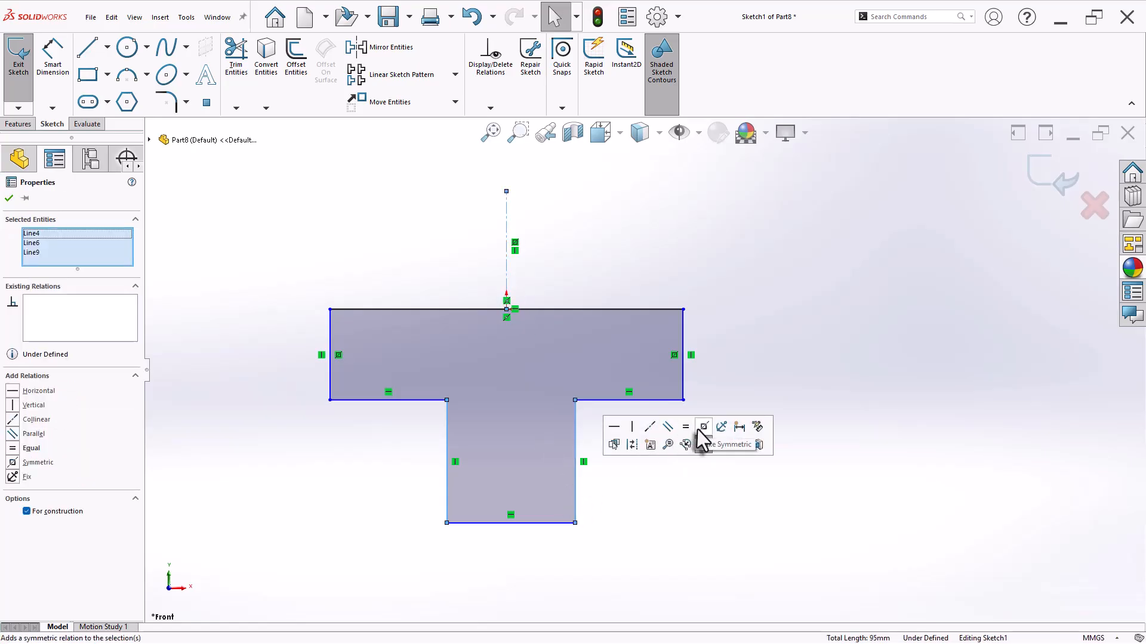
pyautogui.click(698, 431)
pyautogui.click(657, 507)
# Dimension the stem's bottom width as 31 mm and the profile's overall height as 32 mm
pyautogui.moveTo(735, 468); pyautogui.dragTo(772, 435, button='right')
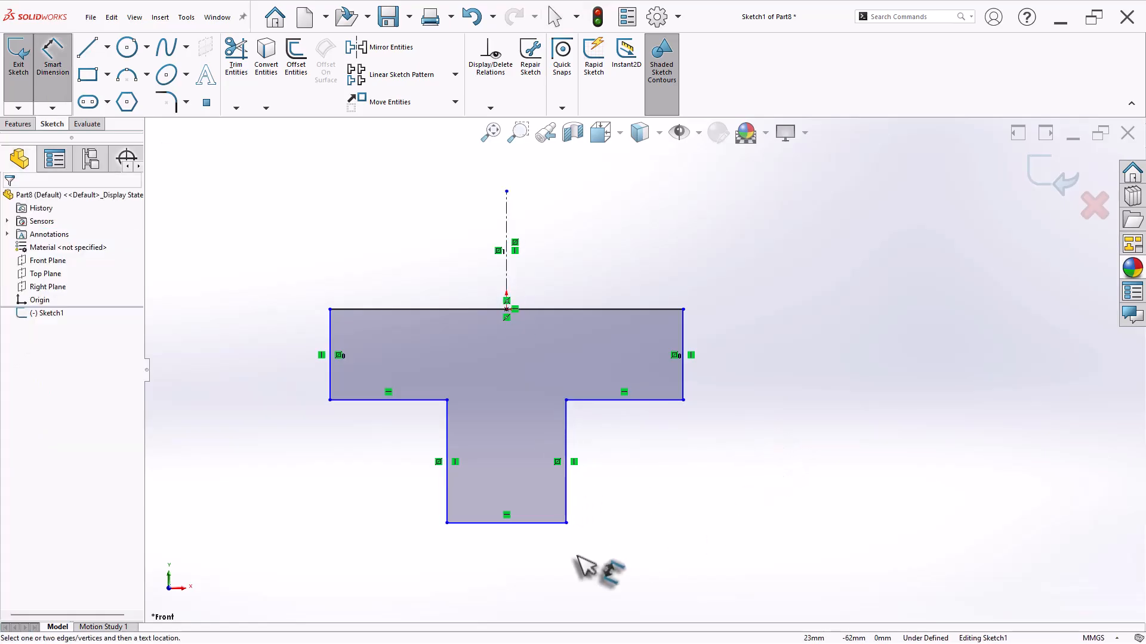
pyautogui.click(525, 523)
pyautogui.click(525, 551)
pyautogui.write('31')
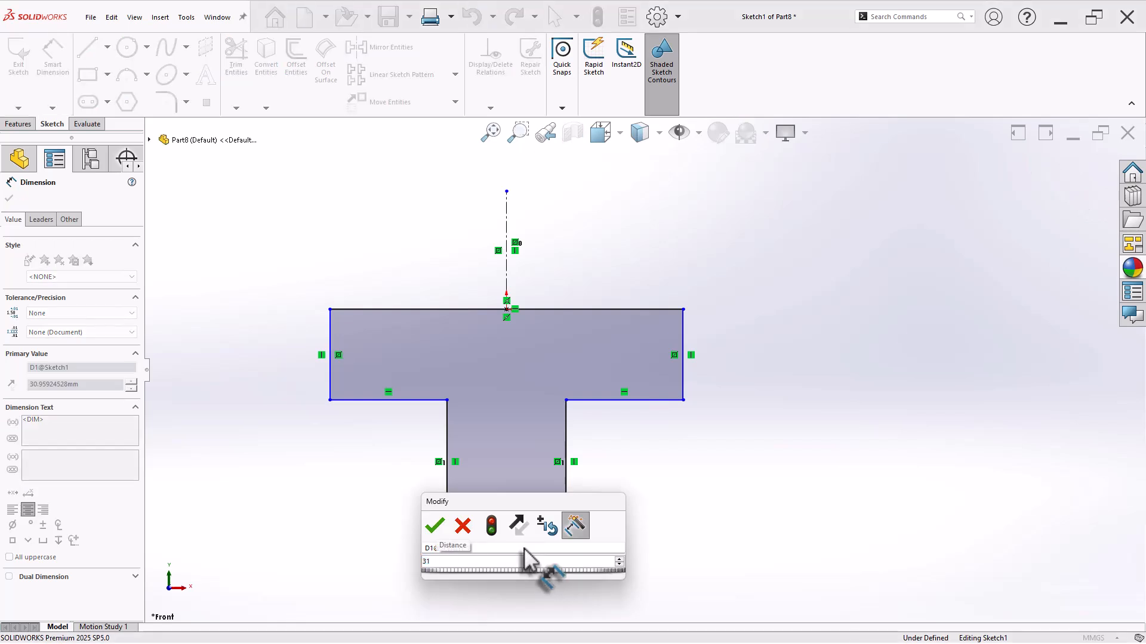
pyautogui.press('Return')
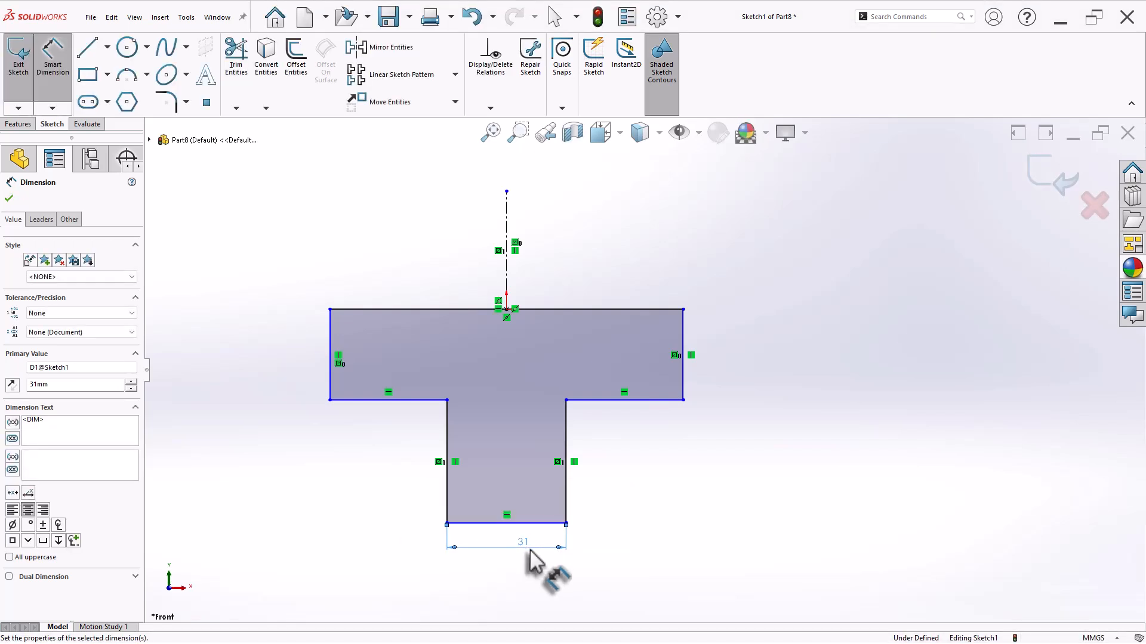
pyautogui.click(595, 310)
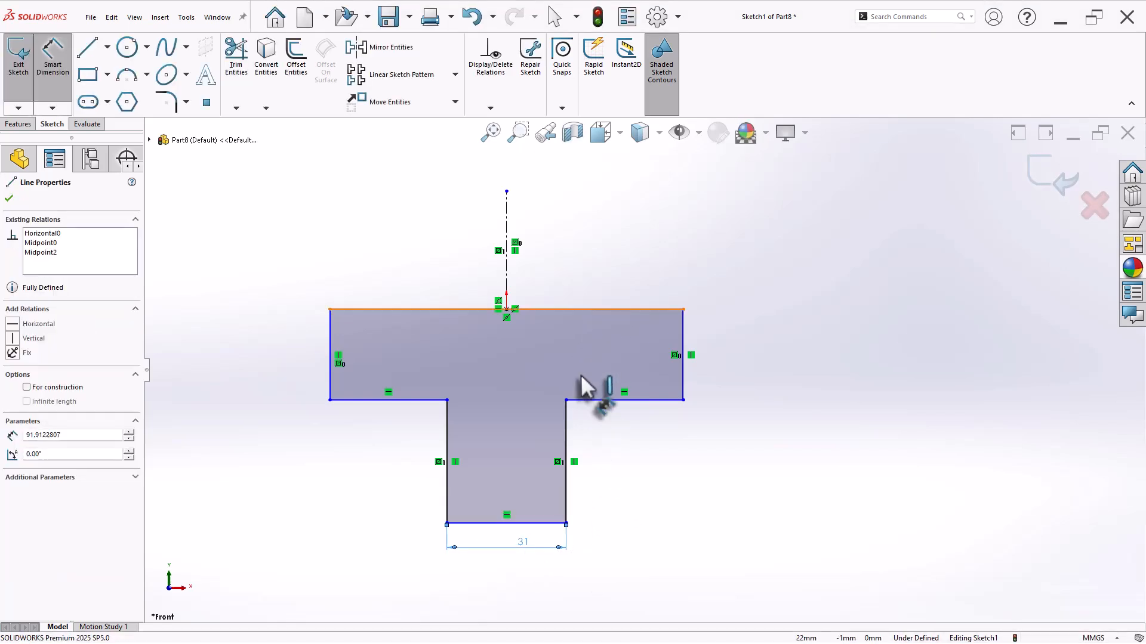
pyautogui.click(540, 523)
pyautogui.click(678, 486)
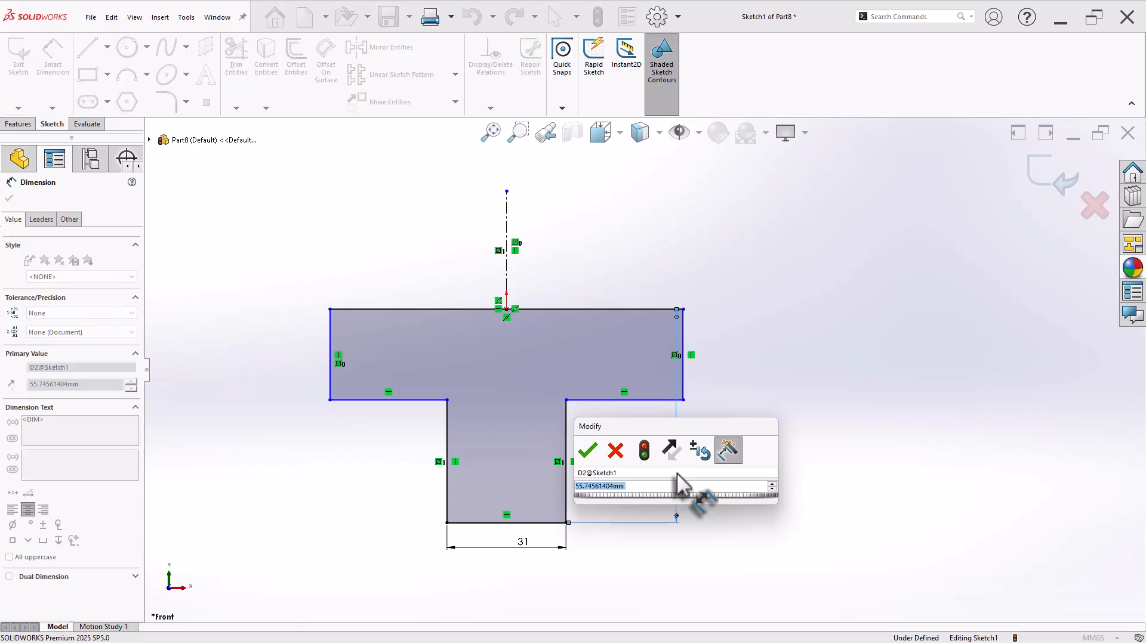
pyautogui.write('32')
pyautogui.press('Return')
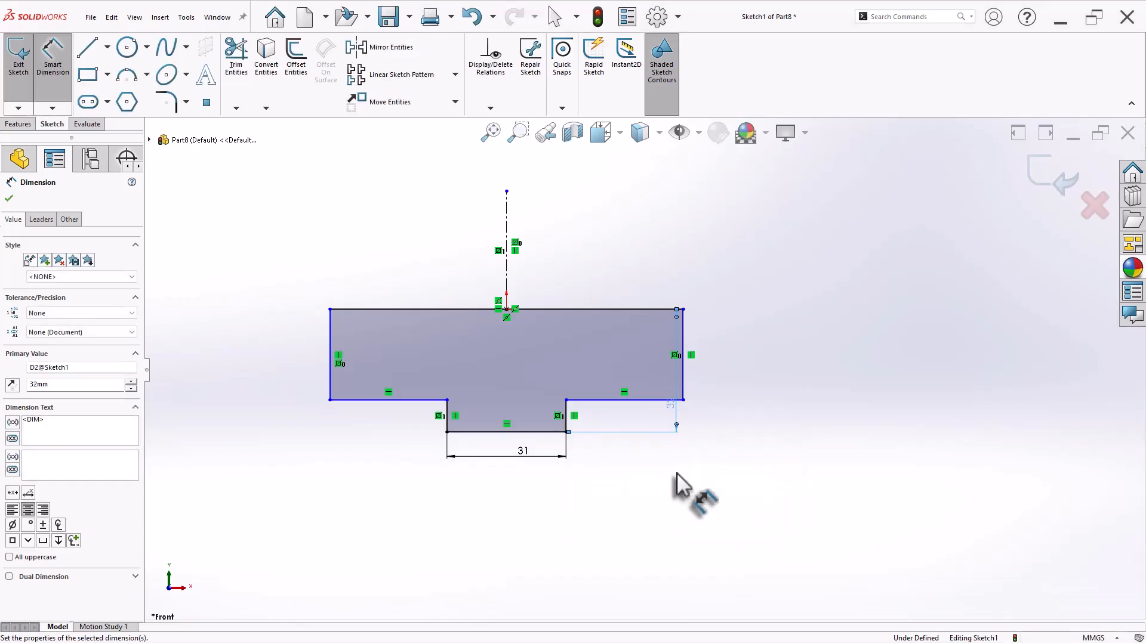
# Dimension the right flange's thickness as 16 mm and the profile's overall top width as 65 mm
pyautogui.click(683, 382)
pyautogui.click(740, 377)
pyautogui.write('16')
pyautogui.press('Return')
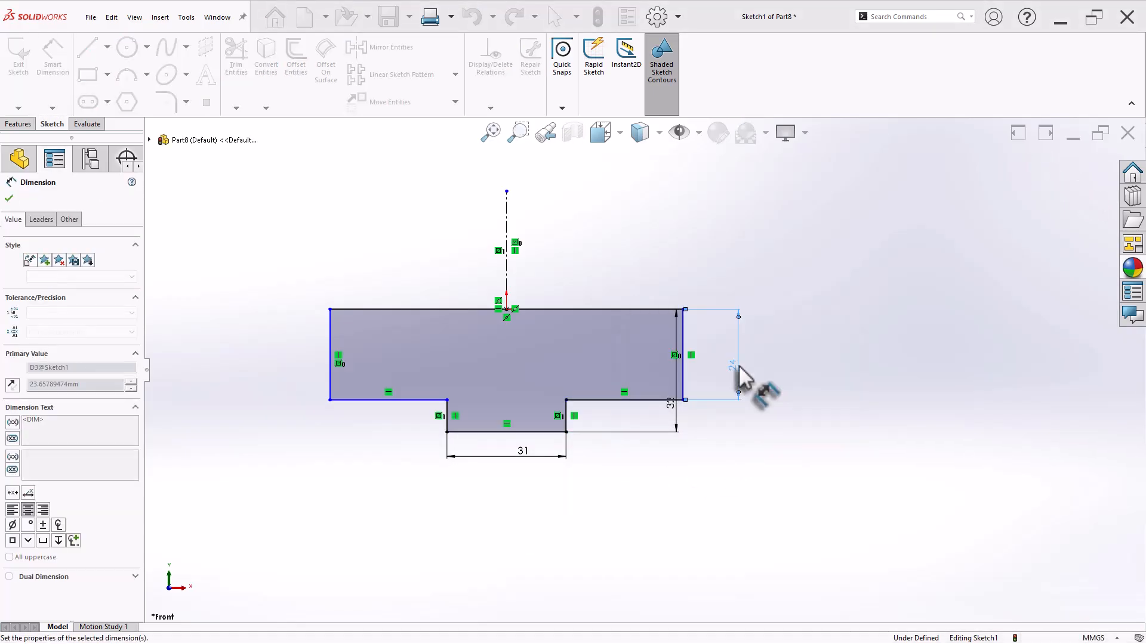
pyautogui.click(554, 310)
pyautogui.click(554, 284)
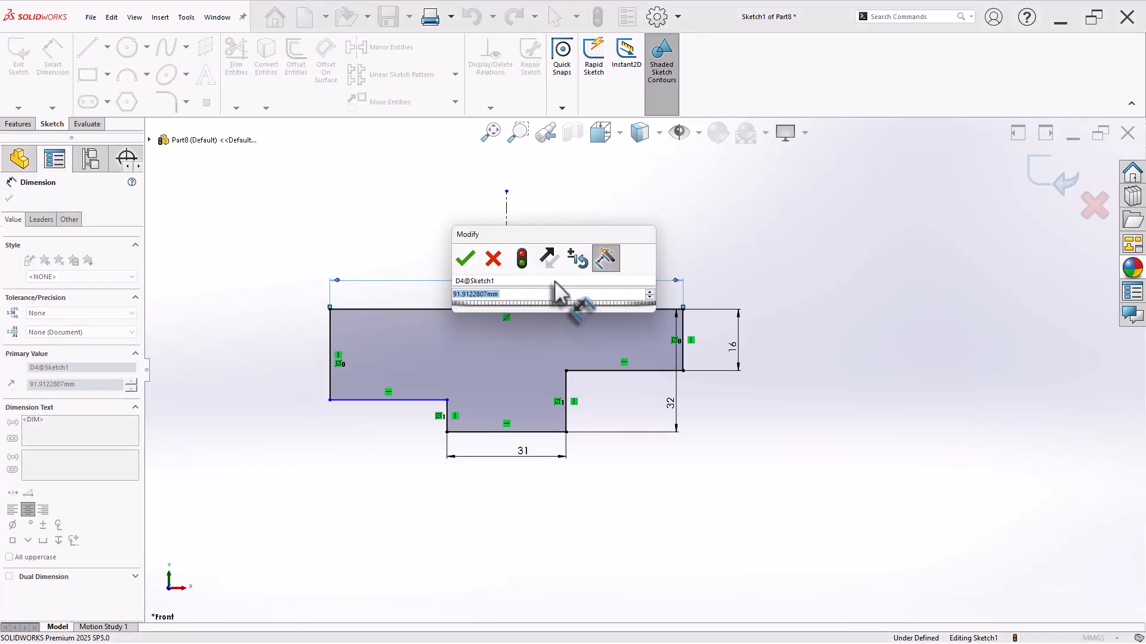
pyautogui.write('65')
pyautogui.press('Return')
pyautogui.press('Escape')
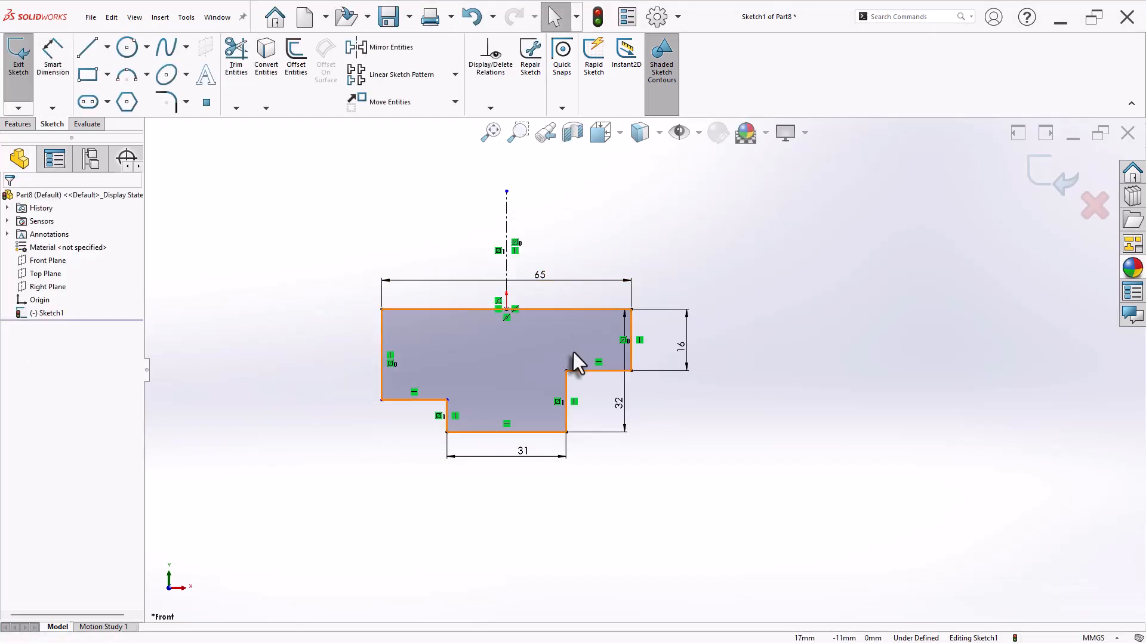
# Make the undersides of the left and right flanges collinear
pyautogui.scroll(-3, 573, 352)
pyautogui.click(360, 422)
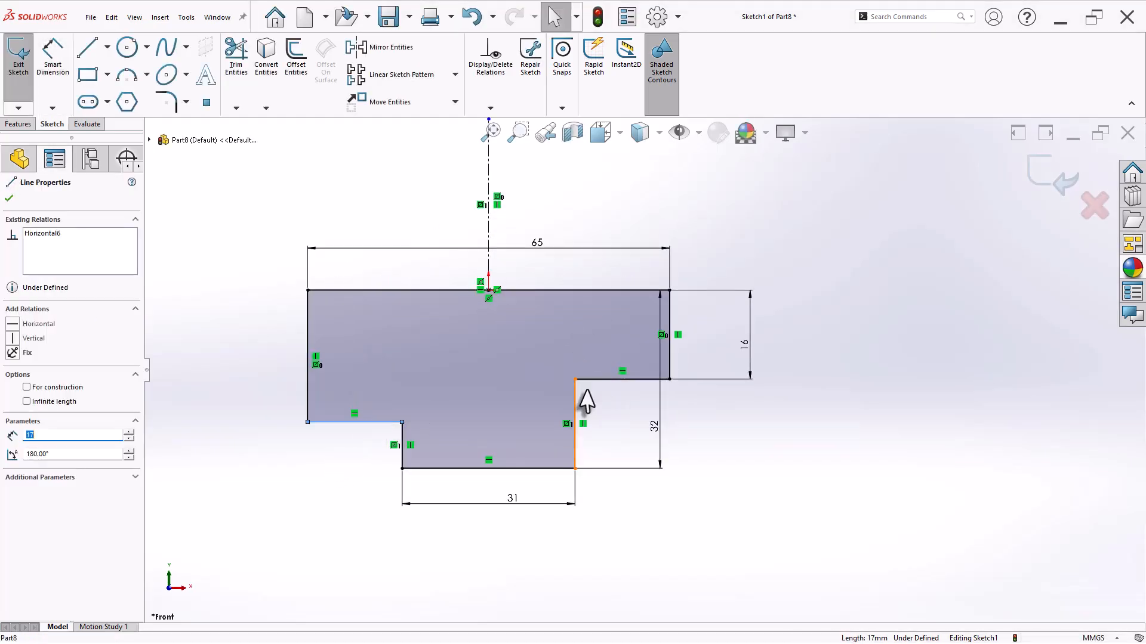
pyautogui.keyDown('ctrl'); pyautogui.click(622, 379); pyautogui.keyUp('ctrl')
pyautogui.click(688, 328)
pyautogui.click(743, 461)
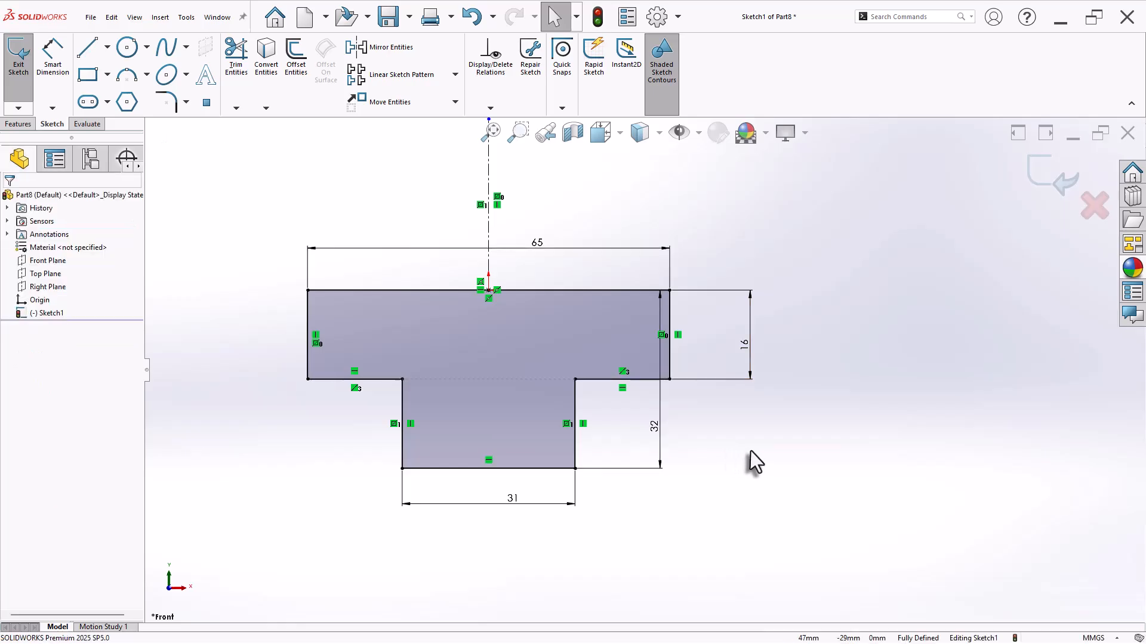
# Extrude the T profile 105 mm with the Mid Plane end condition
pyautogui.press('s')
pyautogui.click(837, 535)
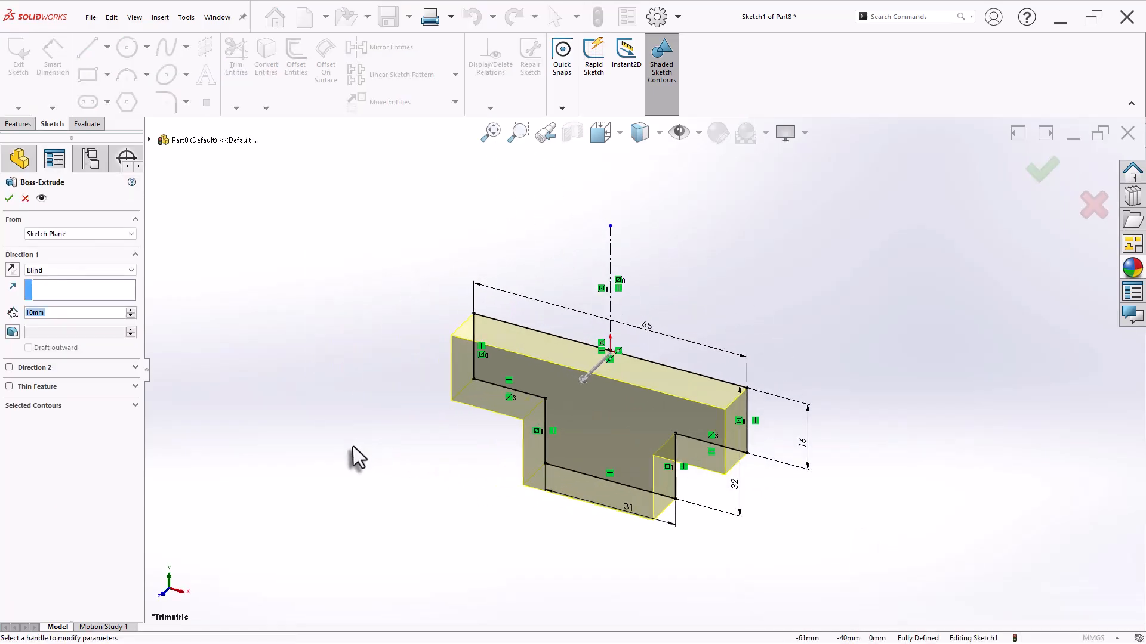
pyautogui.rightClick(260, 363)
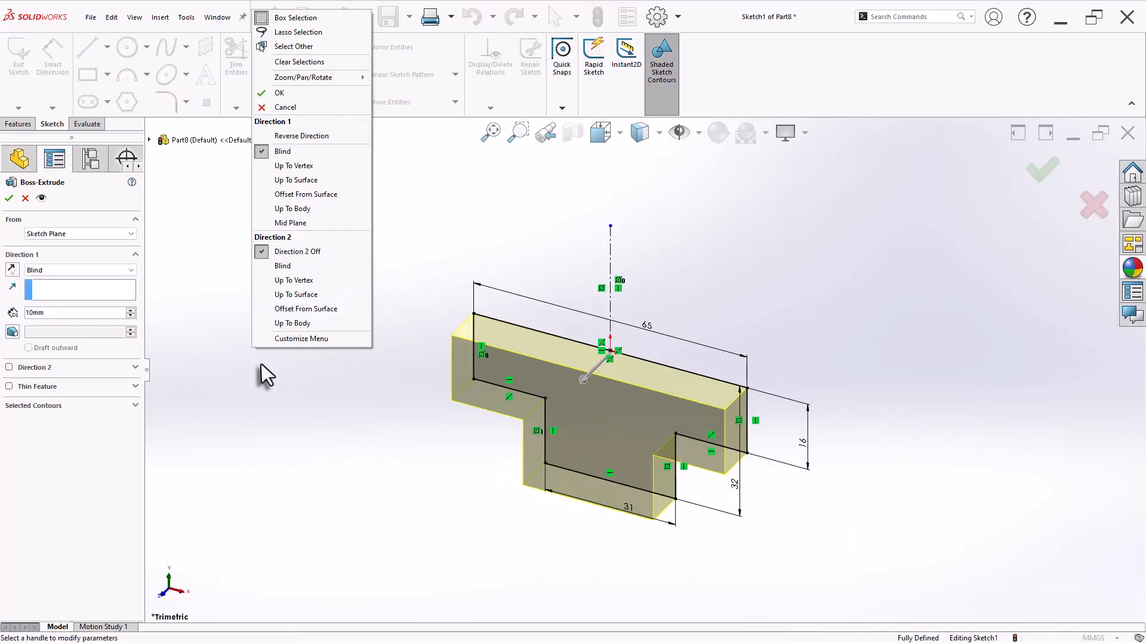
pyautogui.click(309, 223)
pyautogui.doubleClick(116, 314)
pyautogui.write('105')
pyautogui.press('Return')
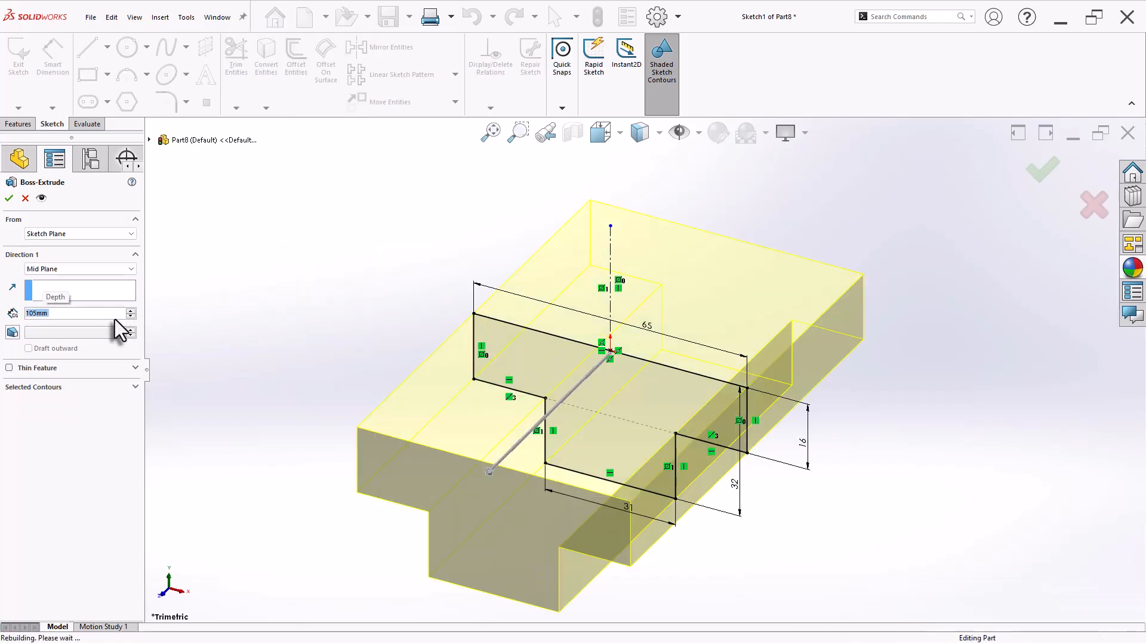
# Sketch a 14 mm diameter circle on the block's top face, vertically aligned with the origin and about 35 mm above it
pyautogui.click(685, 346)
pyautogui.click(695, 321)
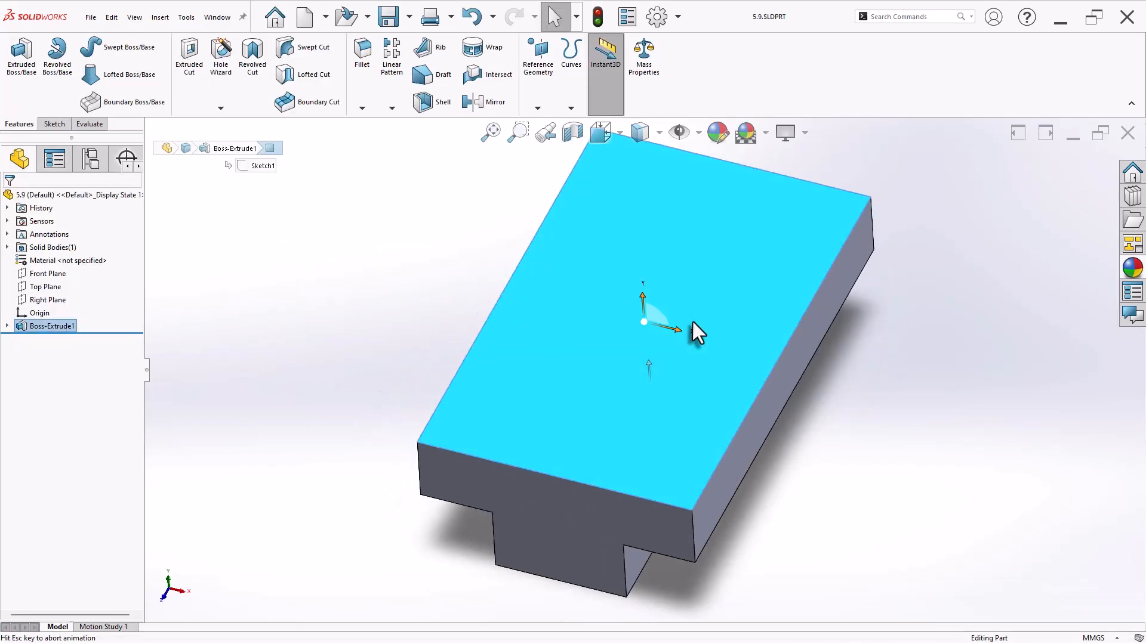
pyautogui.press('s')
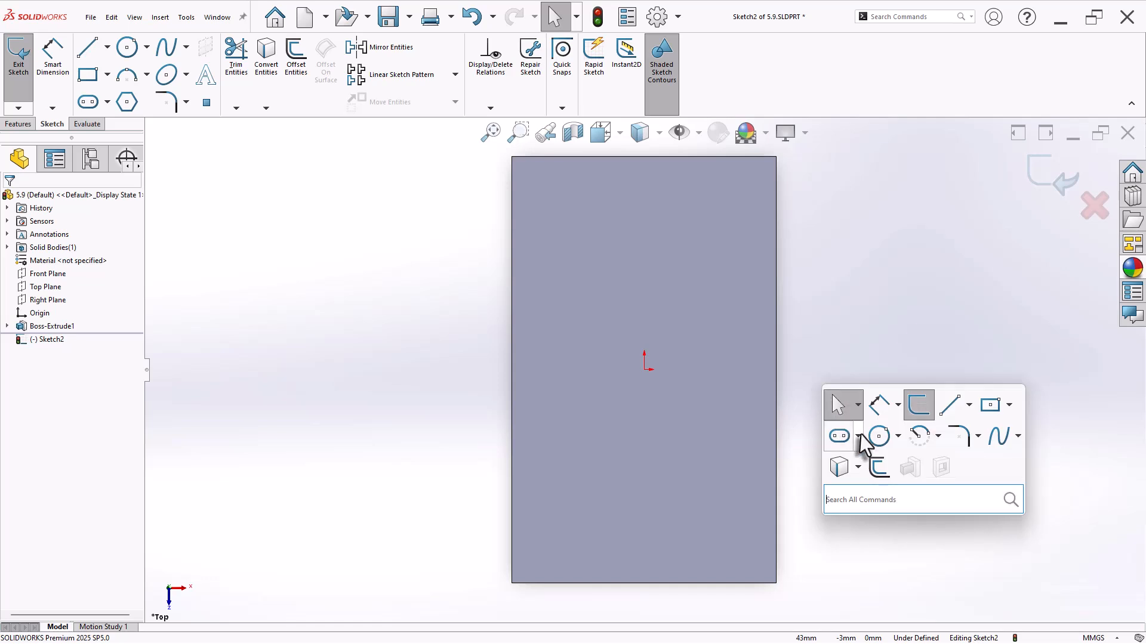
pyautogui.click(877, 437)
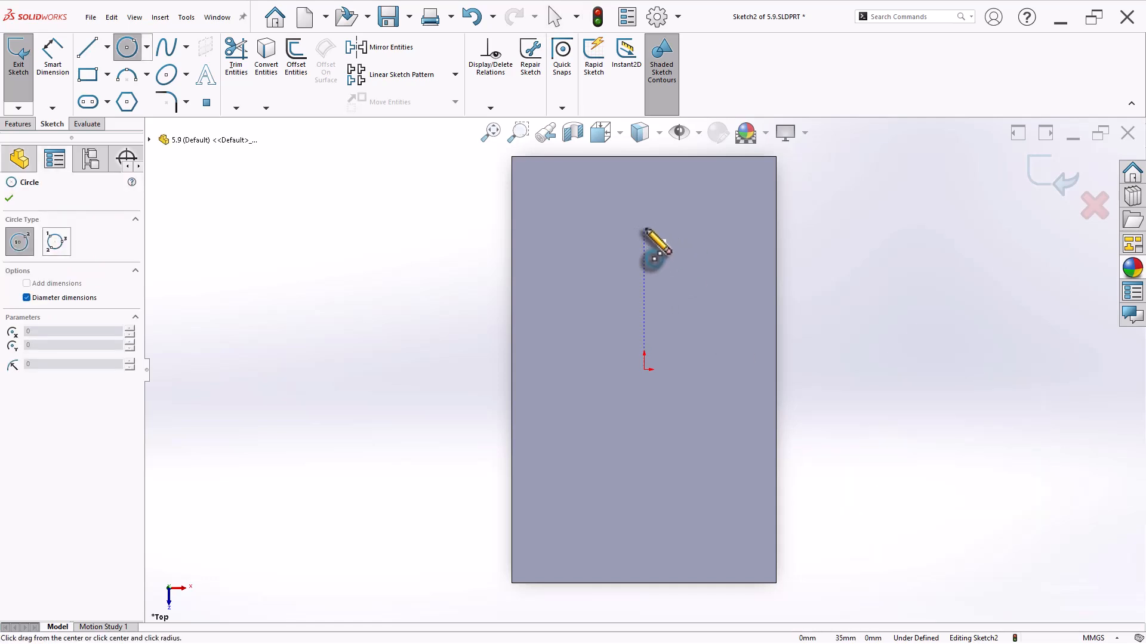
pyautogui.click(645, 229)
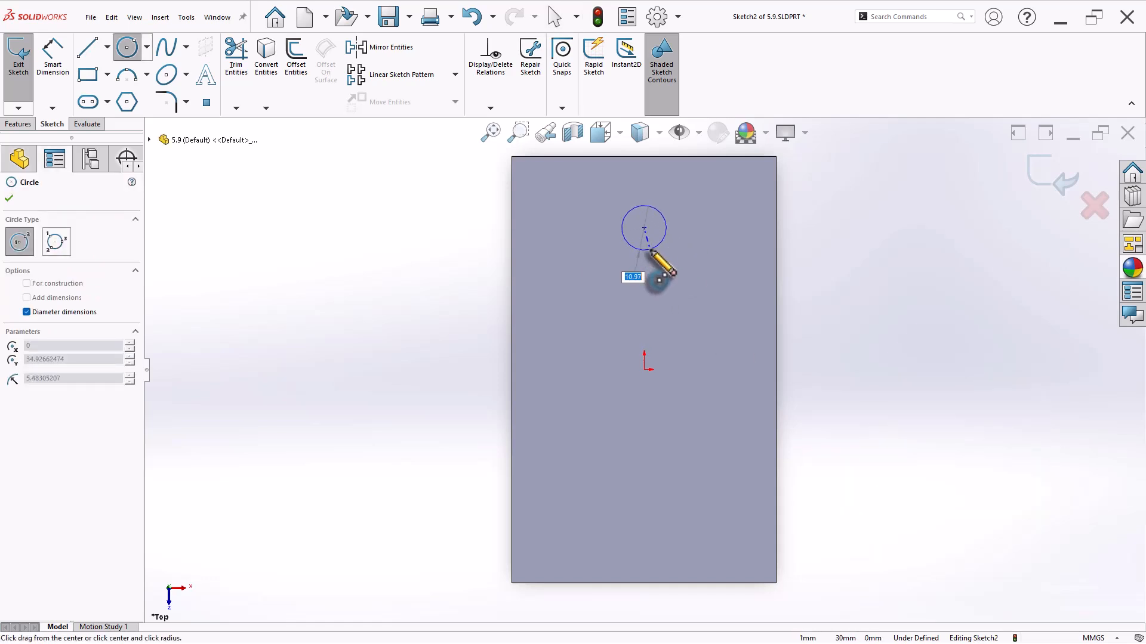
pyautogui.press('Return')
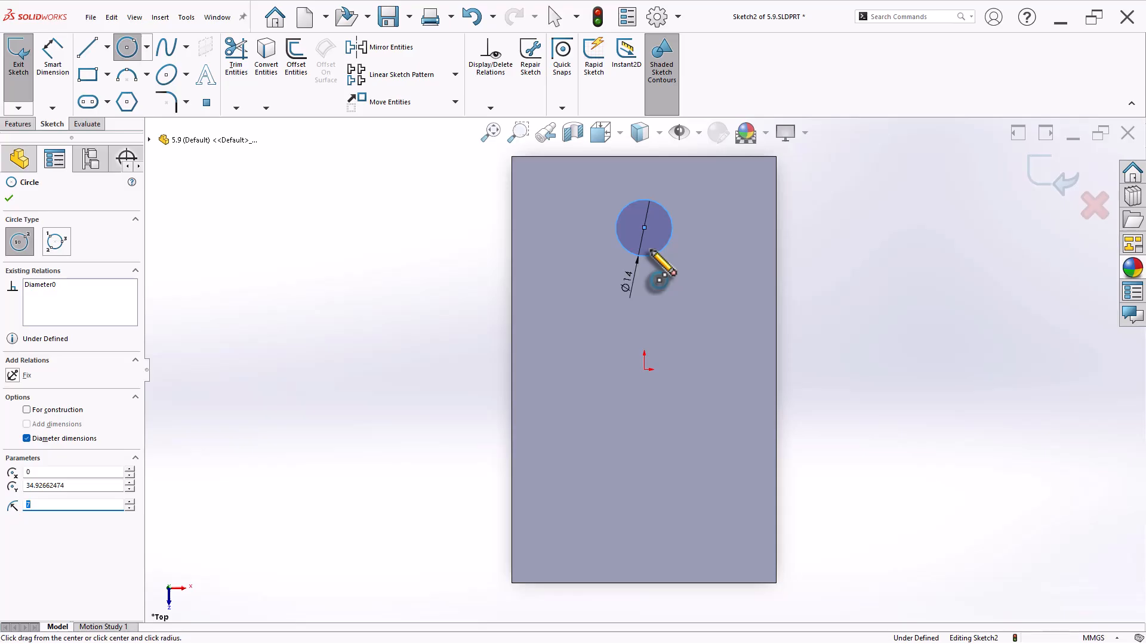
pyautogui.press('Escape')
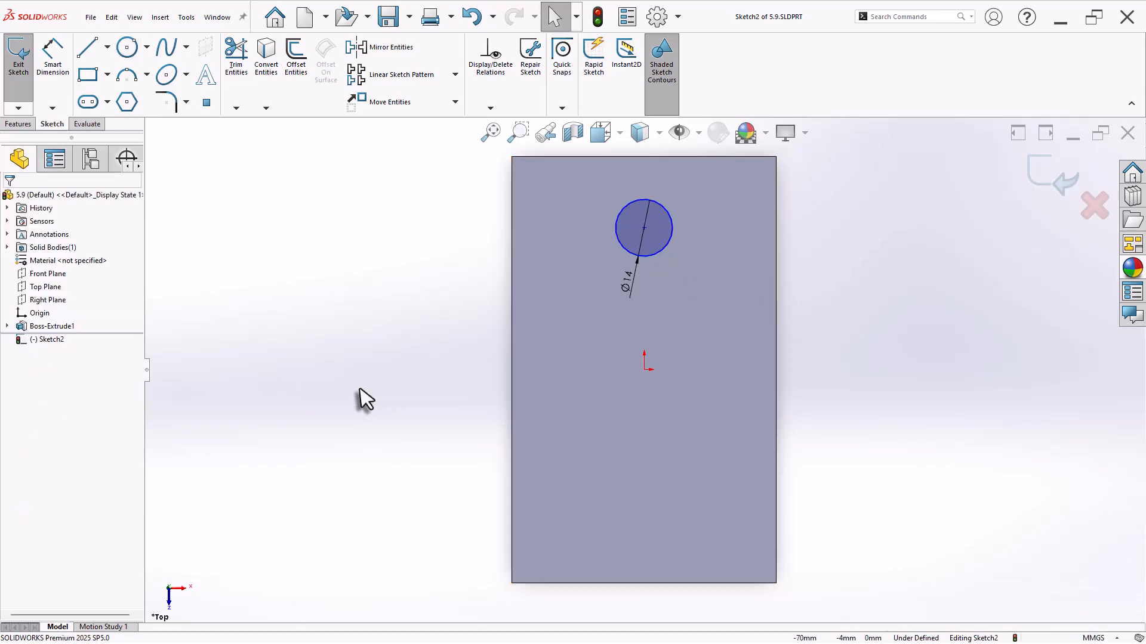
# Sketch a horizontal construction line about 23 mm long from the origin across the block's top face
pyautogui.press('l')
pyautogui.click(644, 369)
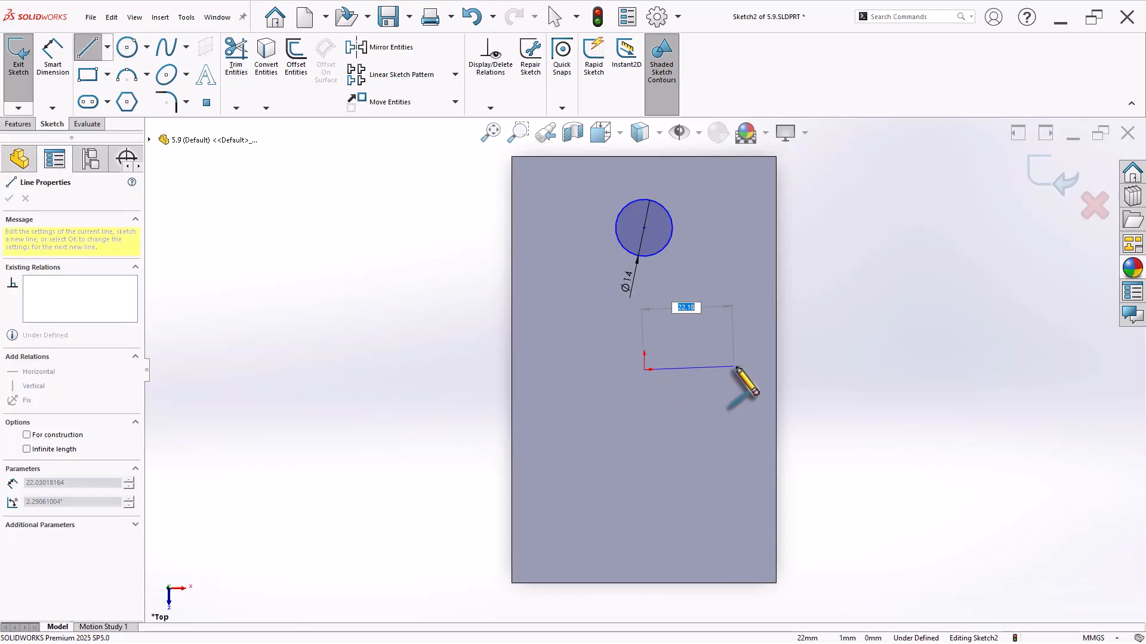
pyautogui.click(737, 367)
pyautogui.rightClick(750, 358)
pyautogui.click(767, 366)
pyautogui.click(714, 367)
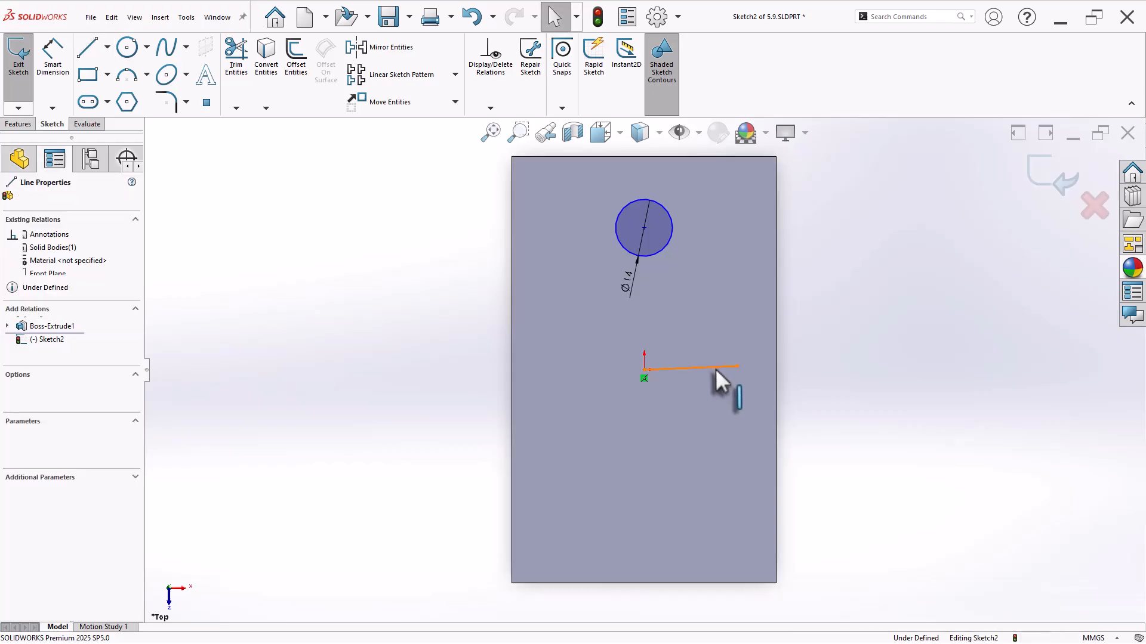
pyautogui.click(770, 332)
pyautogui.click(750, 346)
pyautogui.click(713, 366)
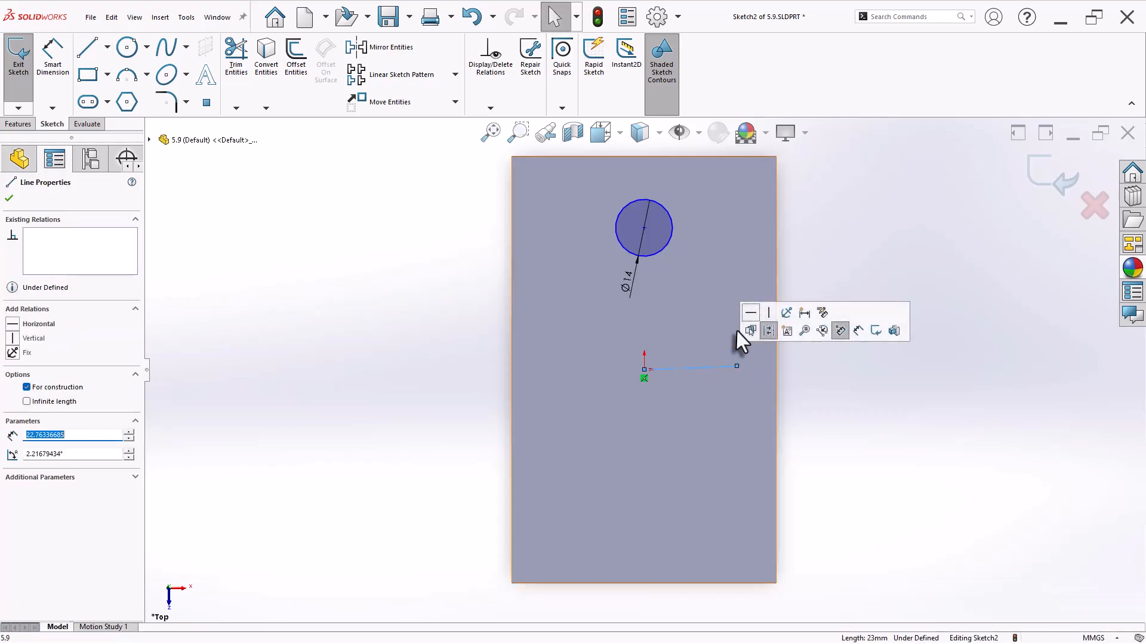
pyautogui.click(752, 314)
pyautogui.click(801, 410)
# Mirror the 14 mm circle about the horizontal construction line
pyautogui.moveTo(854, 455); pyautogui.dragTo(854, 263, button='right')
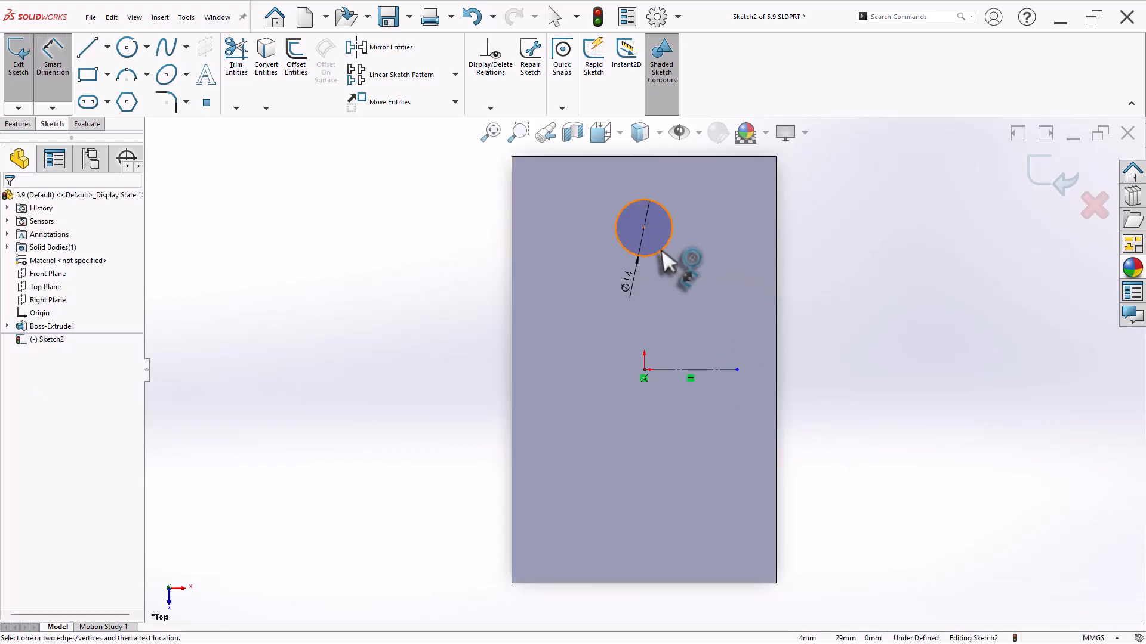
pyautogui.press('Escape')
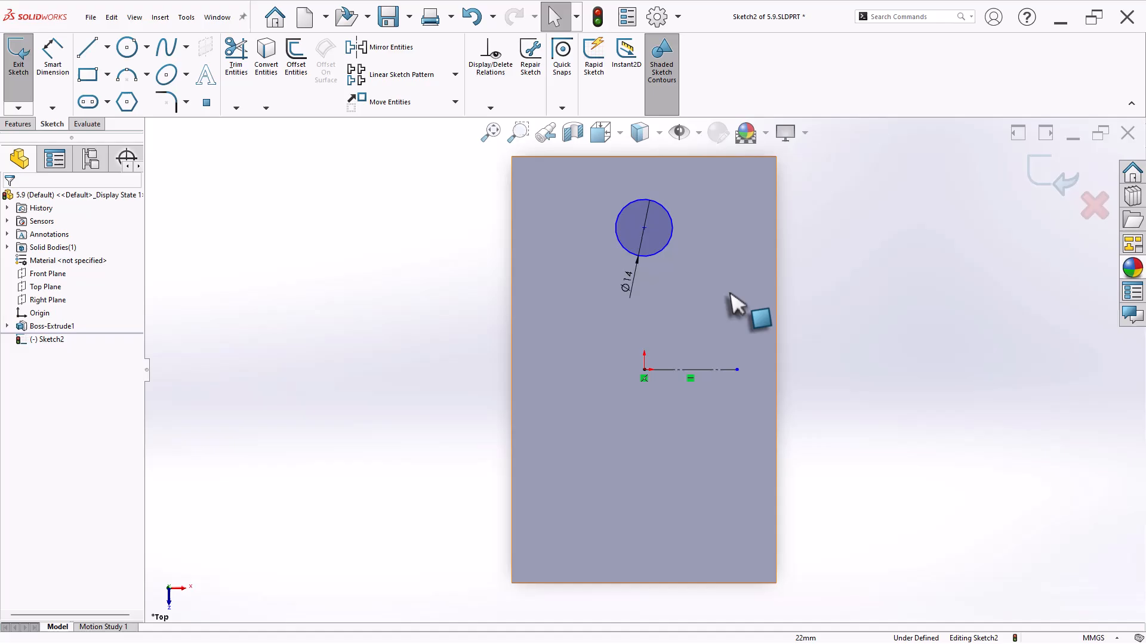
pyautogui.click(671, 258)
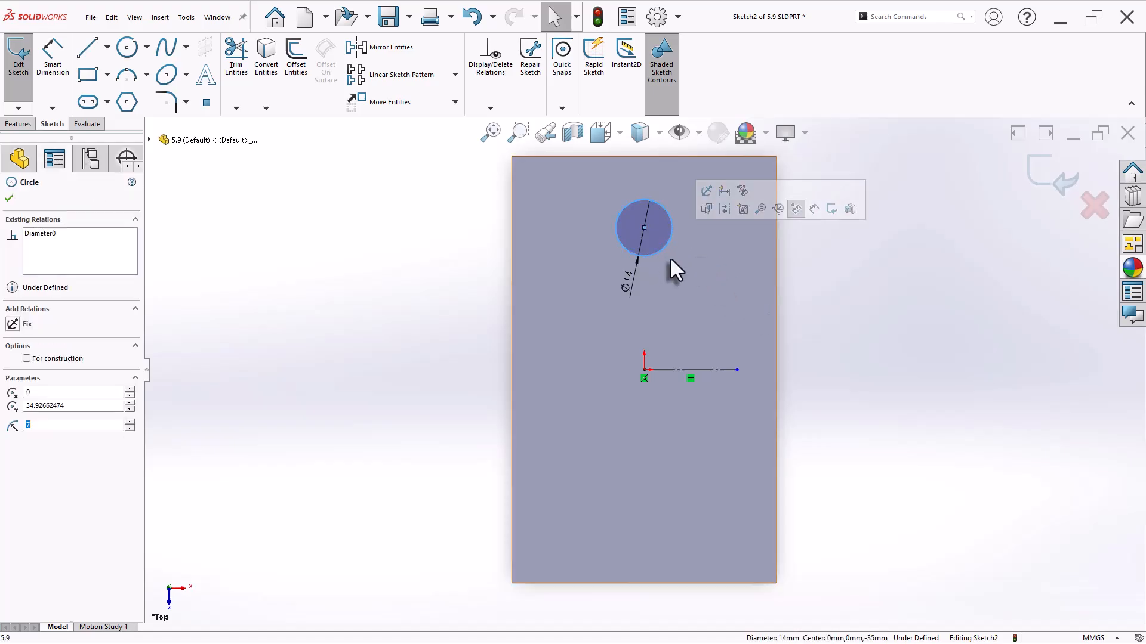
pyautogui.keyDown('ctrl'); pyautogui.click(705, 370); pyautogui.keyUp('ctrl')
pyautogui.click(394, 48)
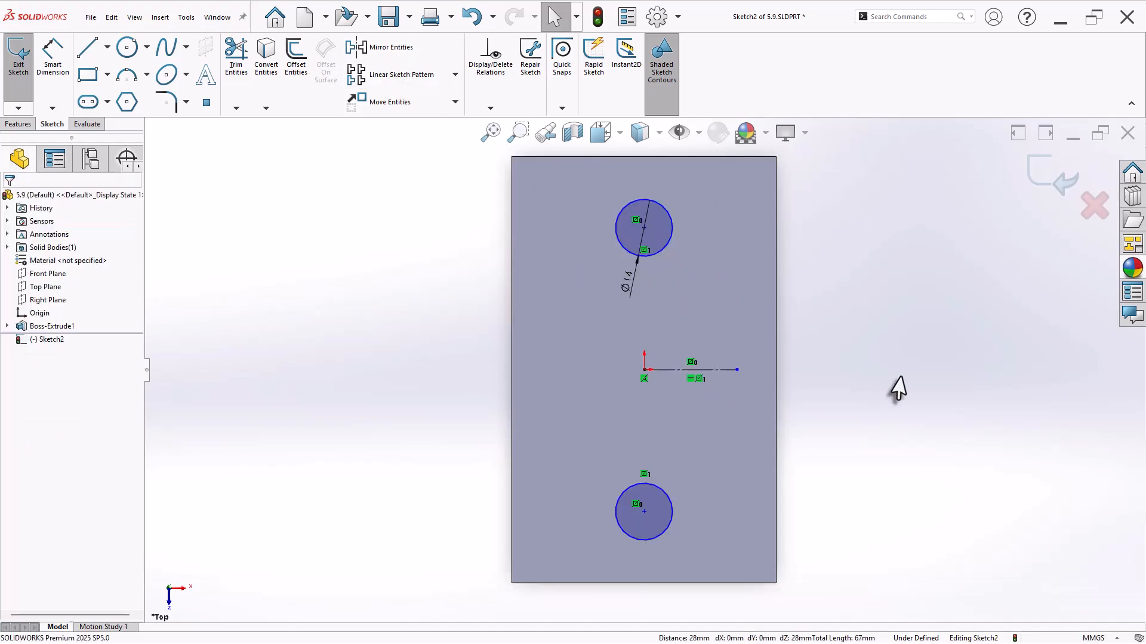
# Add a vertical relation between the two circle centers and the origin
pyautogui.click(643, 228)
pyautogui.keyDown('ctrl'); pyautogui.click(645, 370); pyautogui.keyUp('ctrl')
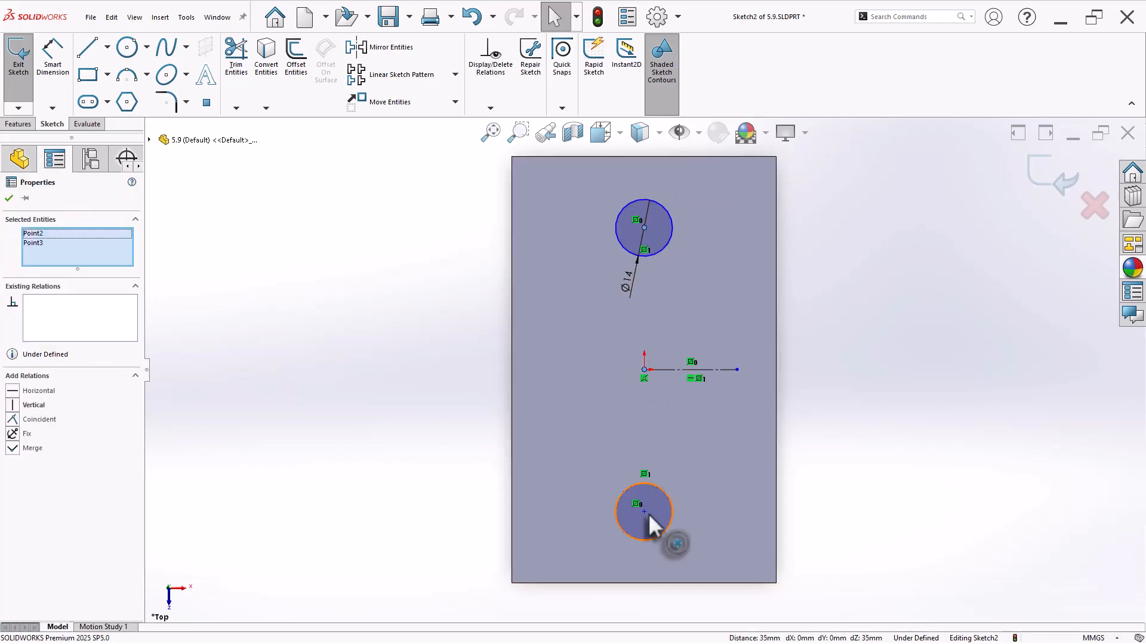
pyautogui.keyDown('ctrl'); pyautogui.click(643, 512); pyautogui.keyUp('ctrl')
pyautogui.click(703, 461)
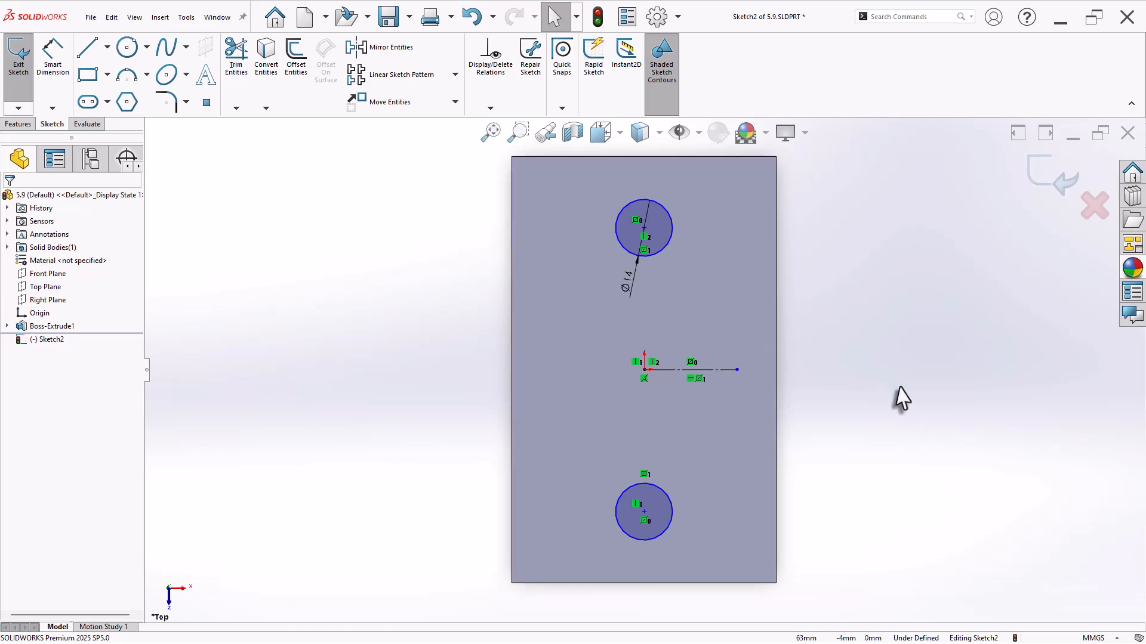
# Dimension the distance between the two circle centers as 75 mm
pyautogui.click(645, 226)
pyautogui.click(643, 511)
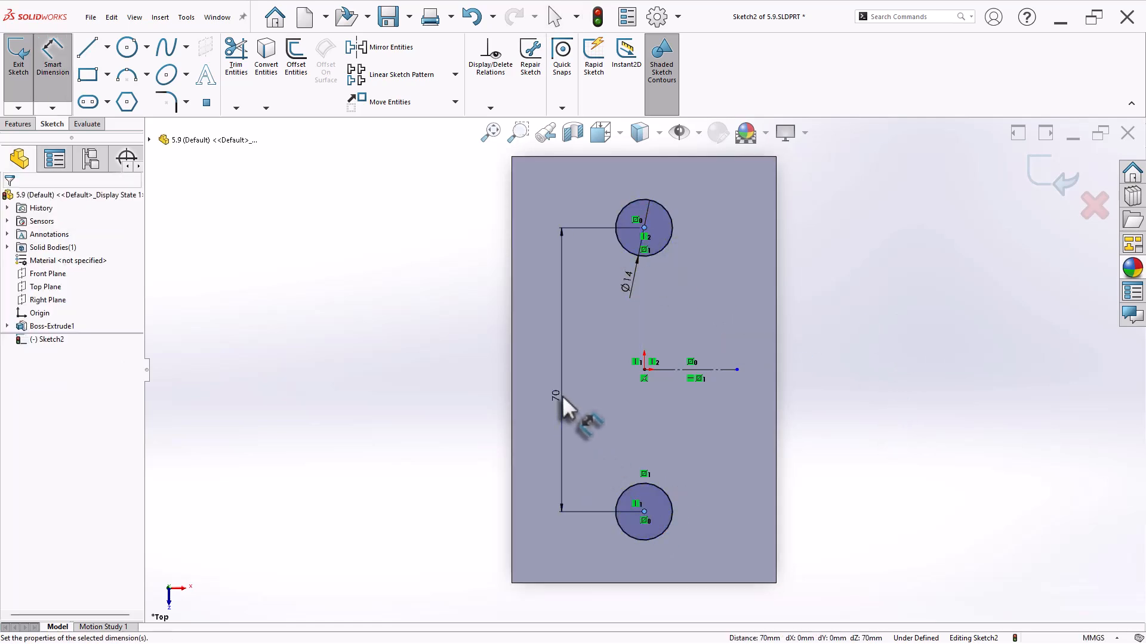
pyautogui.click(562, 396)
pyautogui.write('75')
pyautogui.press('Return')
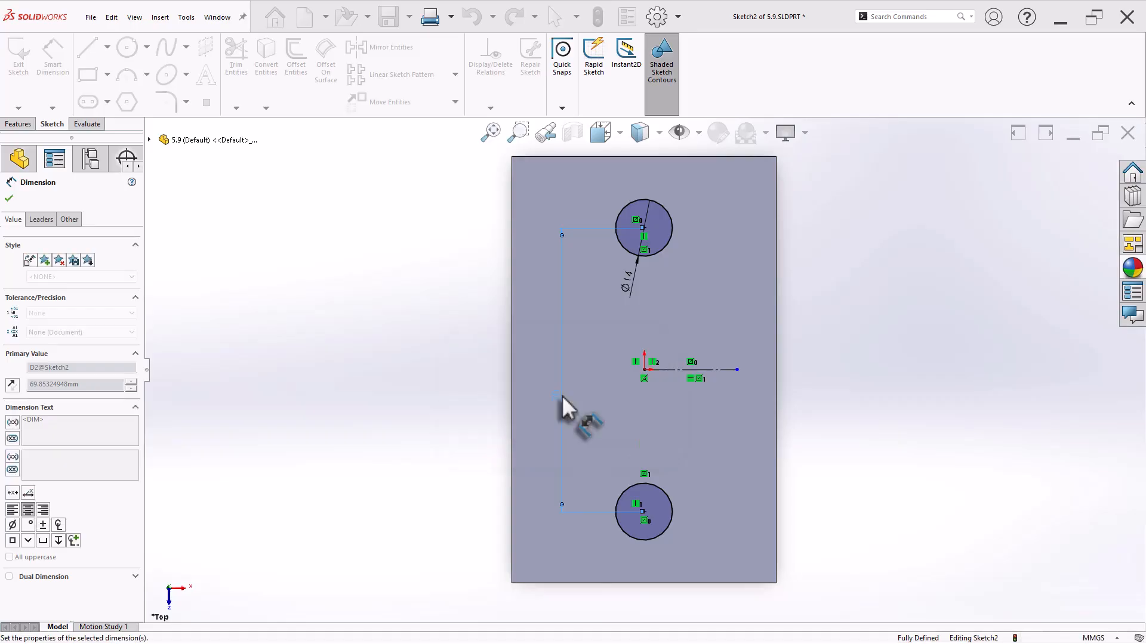
# Cut-extrude the two circles down through the block with a blind depth of 105 mm
pyautogui.press('s')
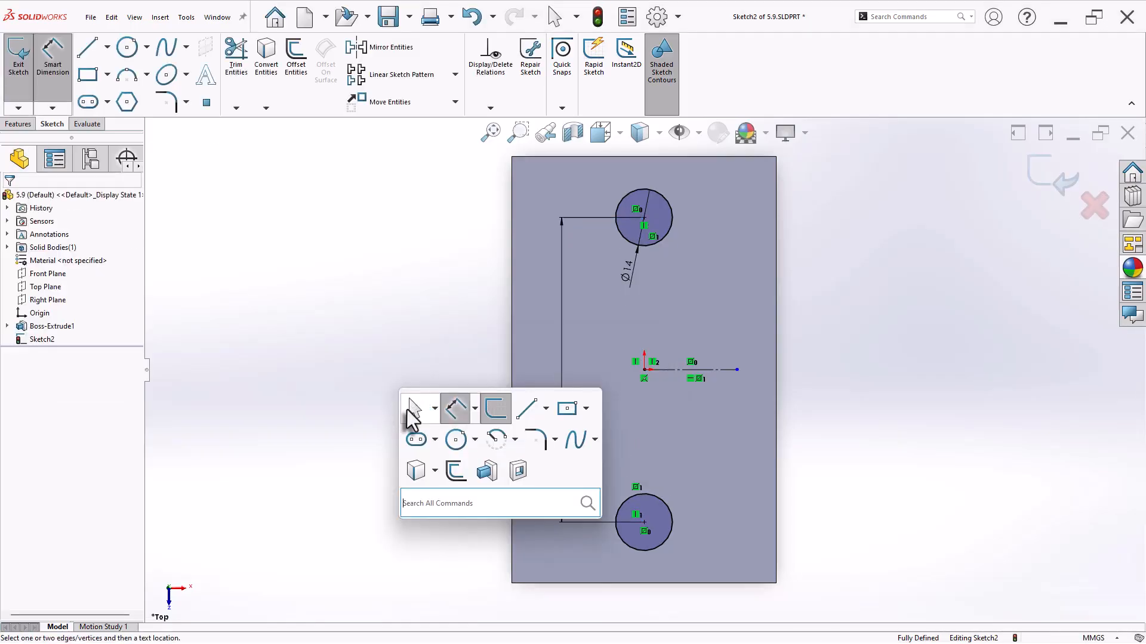
pyautogui.click(518, 473)
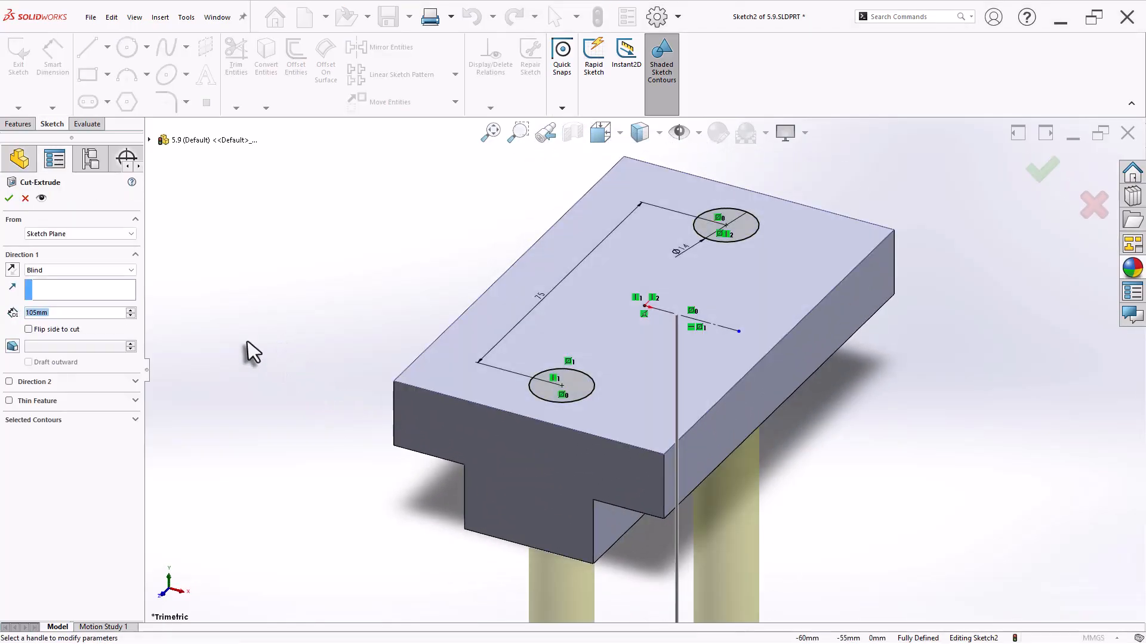
pyautogui.click(9, 199)
pyautogui.hotkey('ctrl', '7')
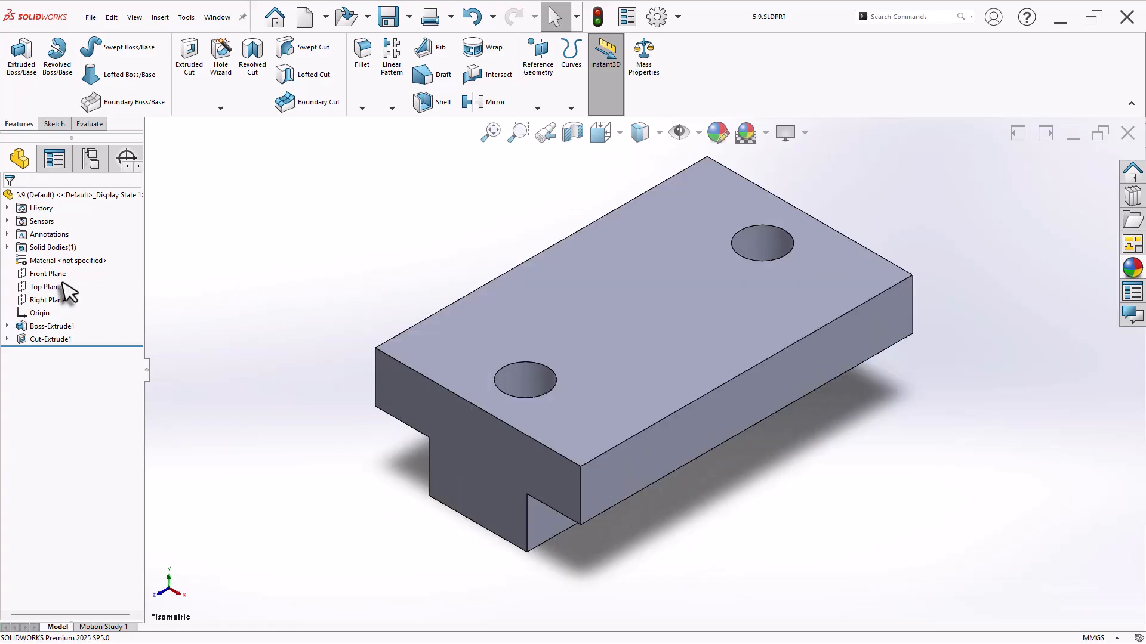
# Create a reference axis at the intersection of the Front Plane and the Right Plane
pyautogui.click(41, 274)
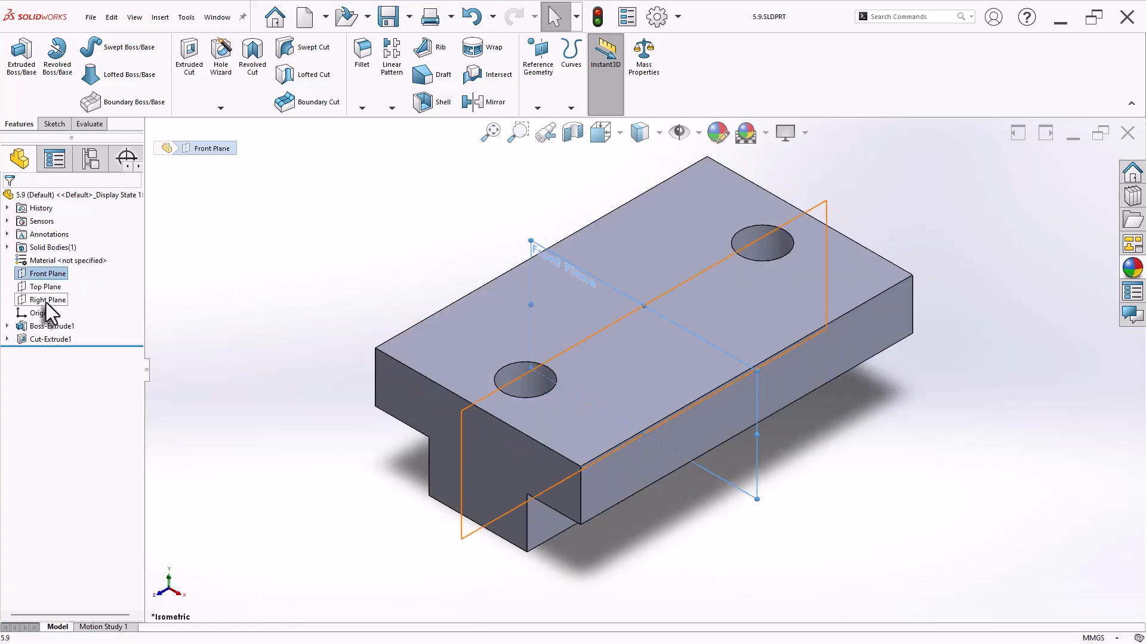
pyautogui.keyDown('ctrl'); pyautogui.click(45, 300); pyautogui.keyUp('ctrl')
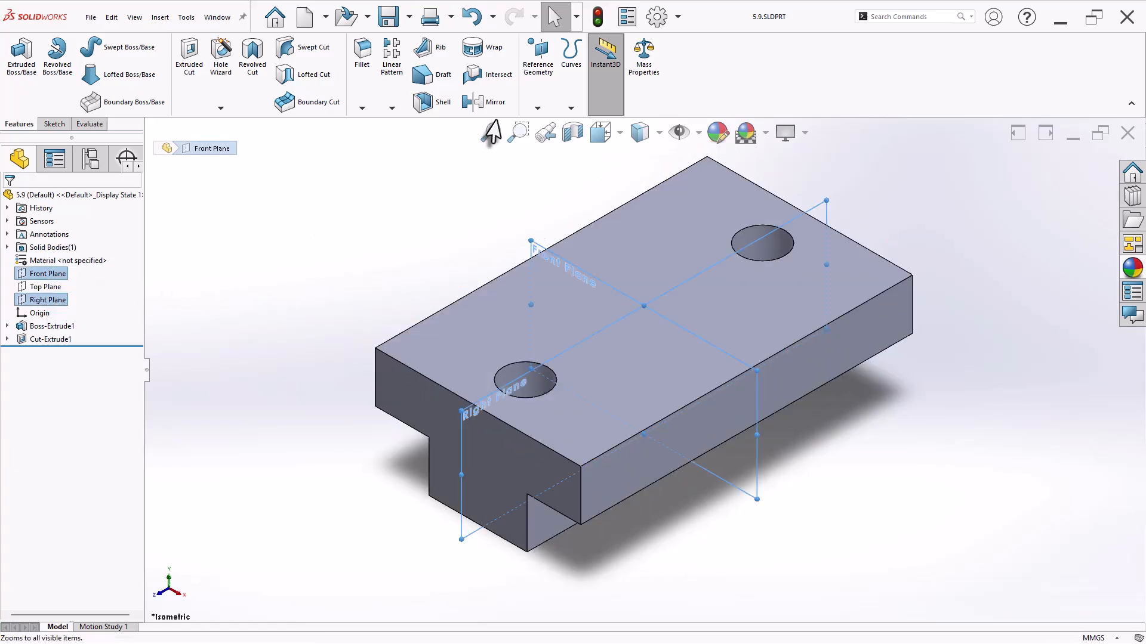
pyautogui.click(531, 73)
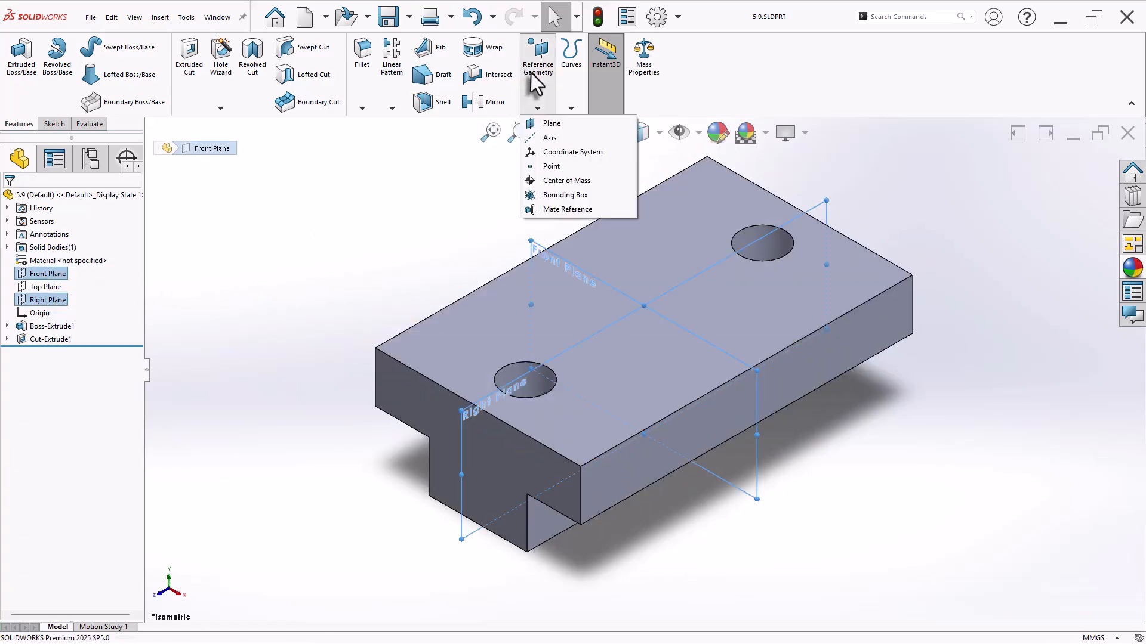
pyautogui.click(546, 137)
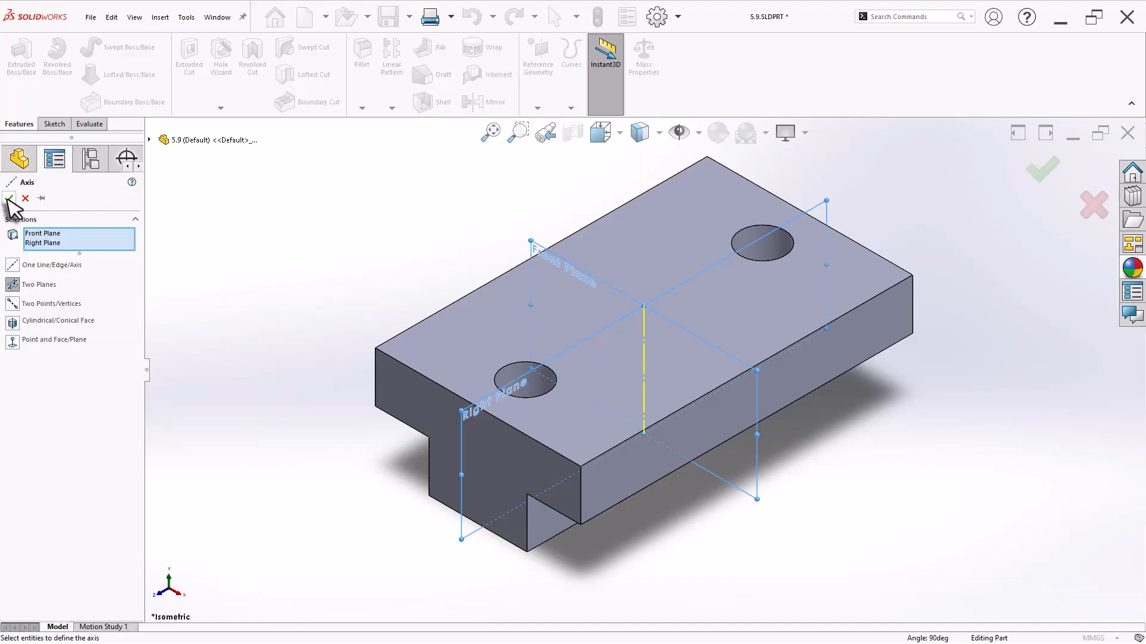
pyautogui.click(9, 198)
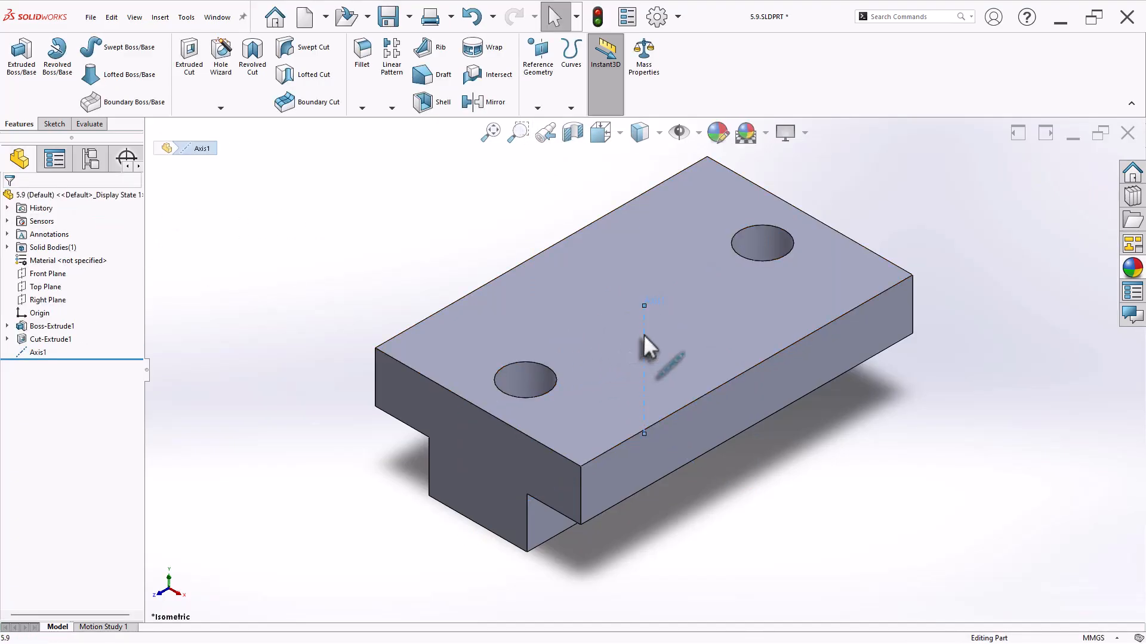
# Create a reference plane through the new axis at 35 degrees to the Right Plane
pyautogui.click(537, 67)
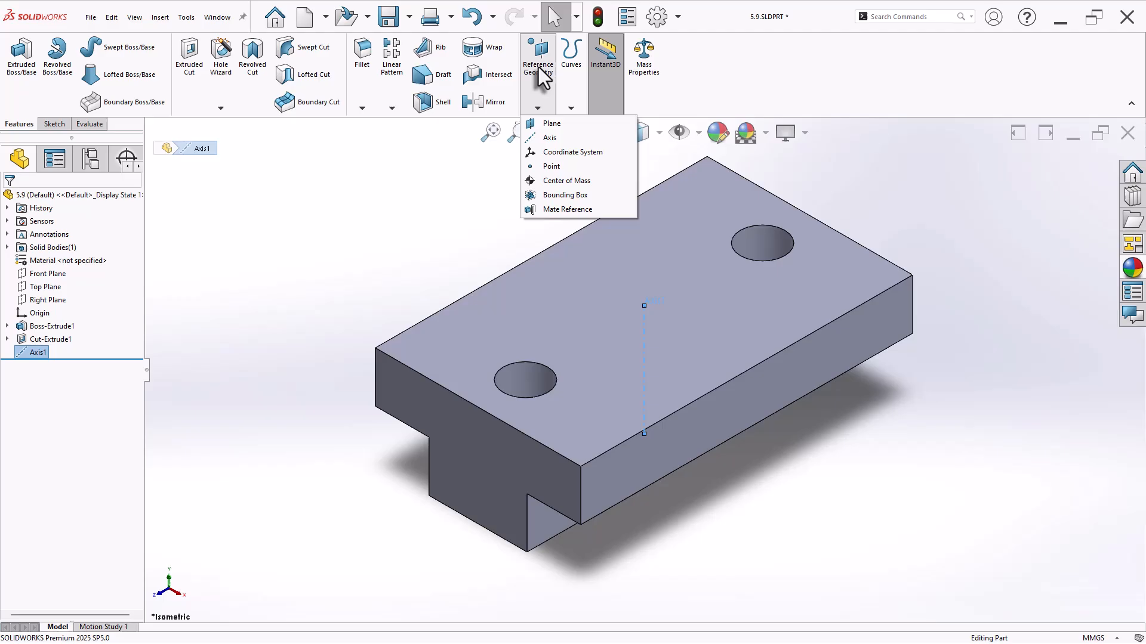
pyautogui.click(551, 125)
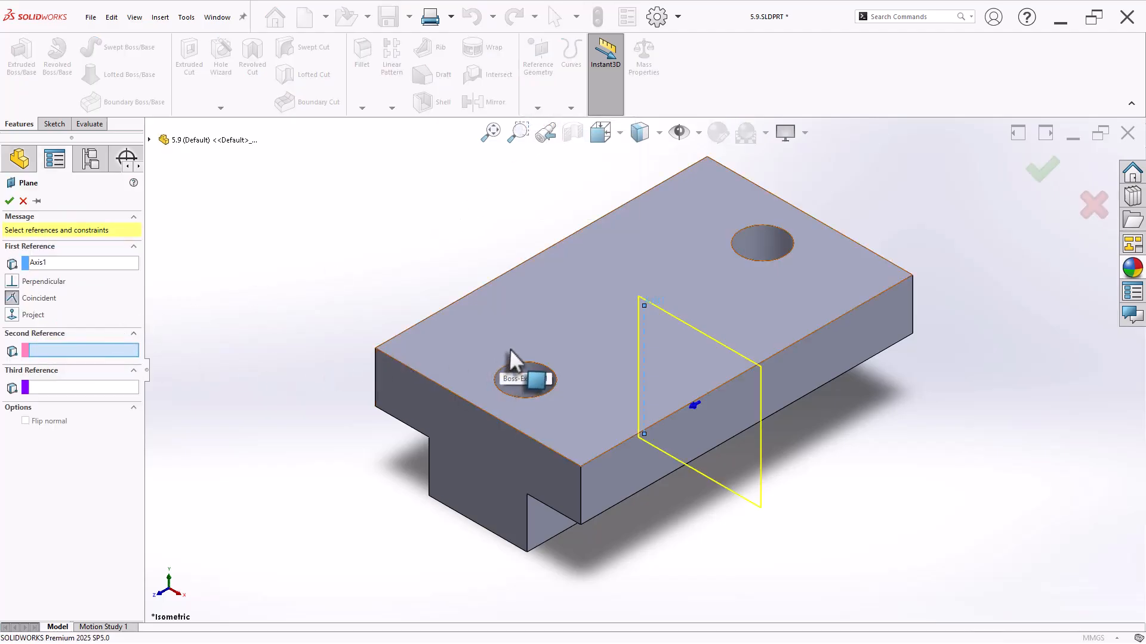
pyautogui.click(149, 139)
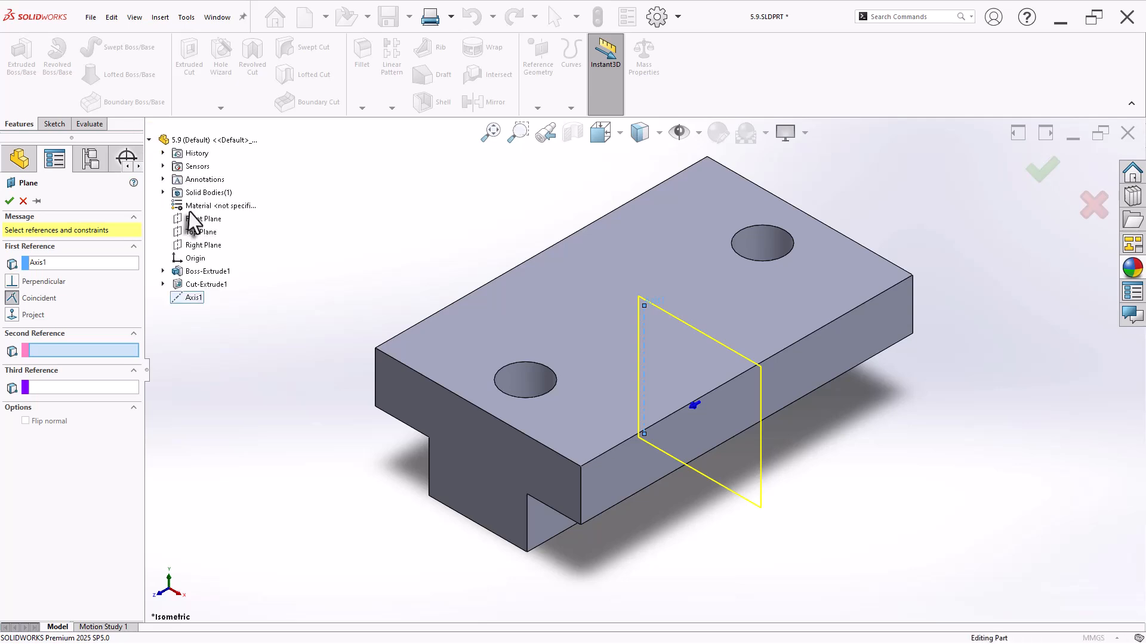
pyautogui.click(202, 246)
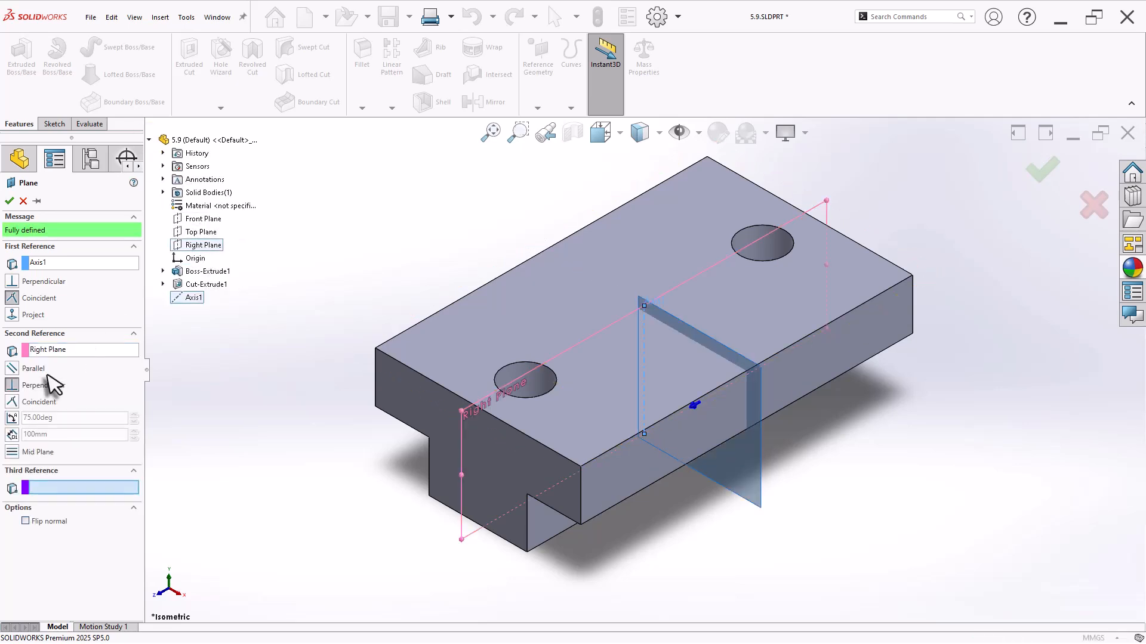
pyautogui.click(12, 418)
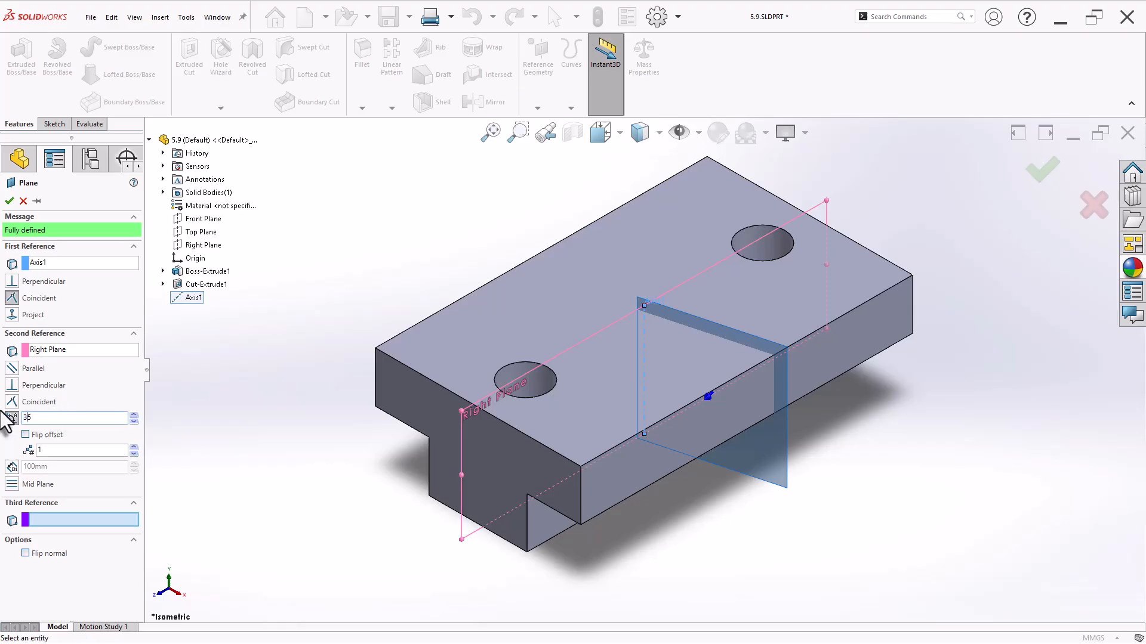
pyautogui.write('35')
pyautogui.moveTo(695, 465); pyautogui.dragTo(908, 289, button='middle')
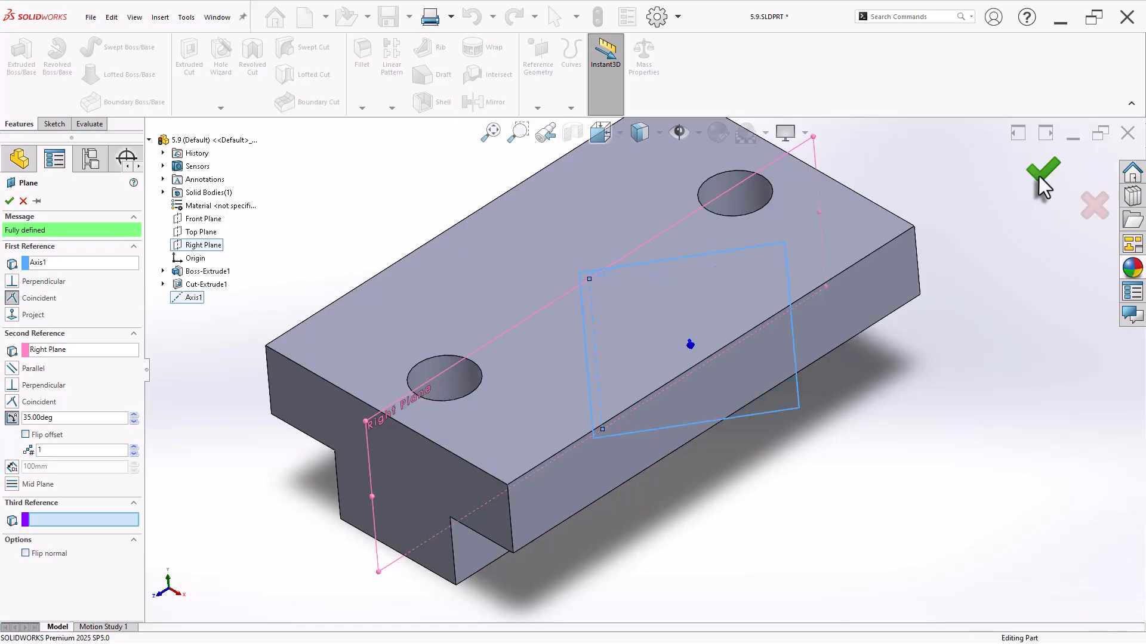
pyautogui.click(1040, 173)
# Start a sketch on the angled plane and draw a 21 mm diameter circle centered on the origin
pyautogui.click(978, 313)
pyautogui.moveTo(978, 313); pyautogui.dragTo(707, 320, button='middle')
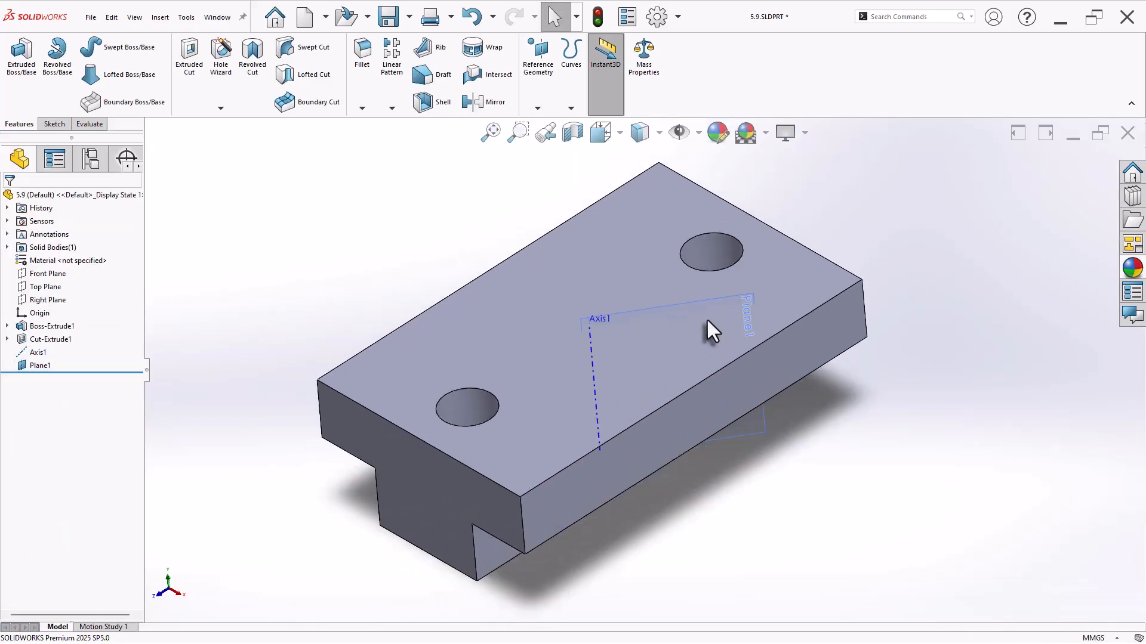
pyautogui.click(674, 305)
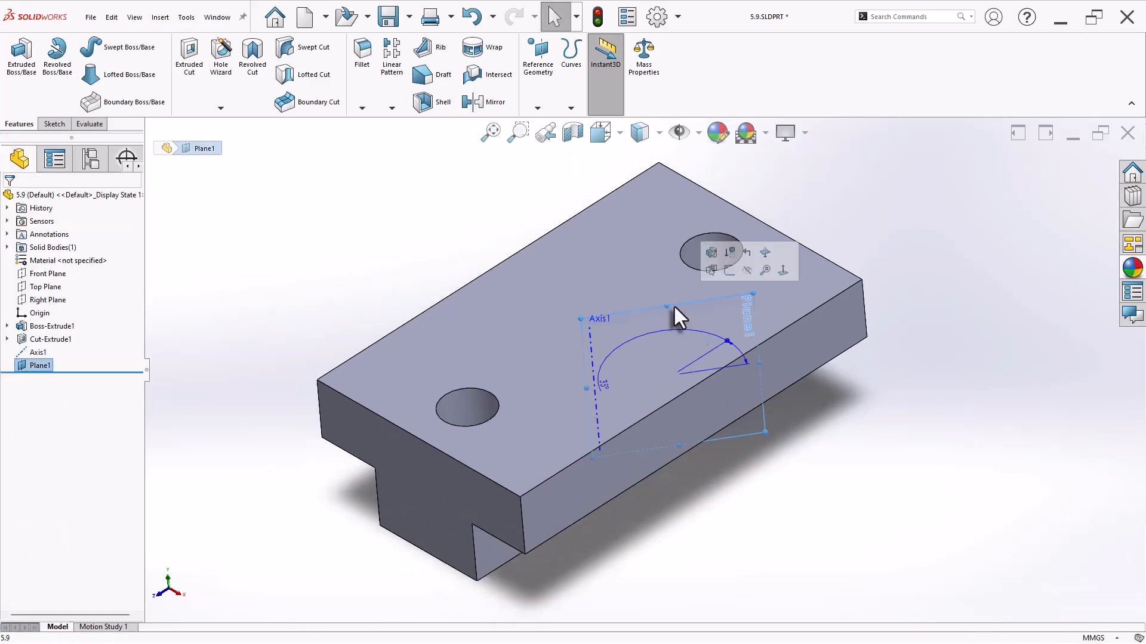
pyautogui.click(729, 271)
pyautogui.click(127, 47)
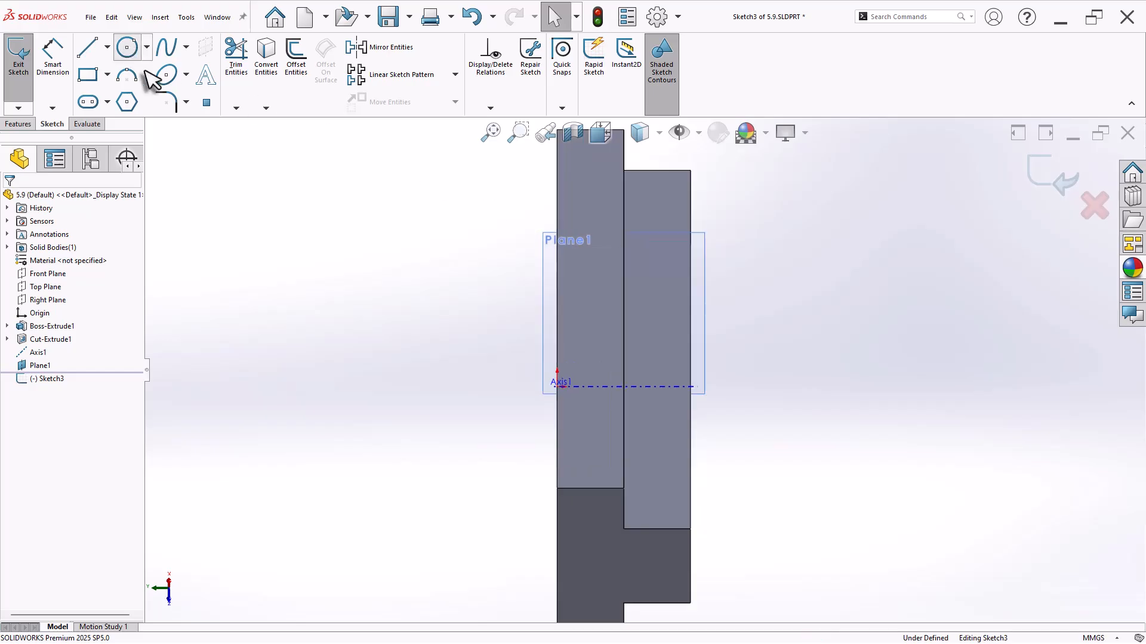
pyautogui.click(558, 387)
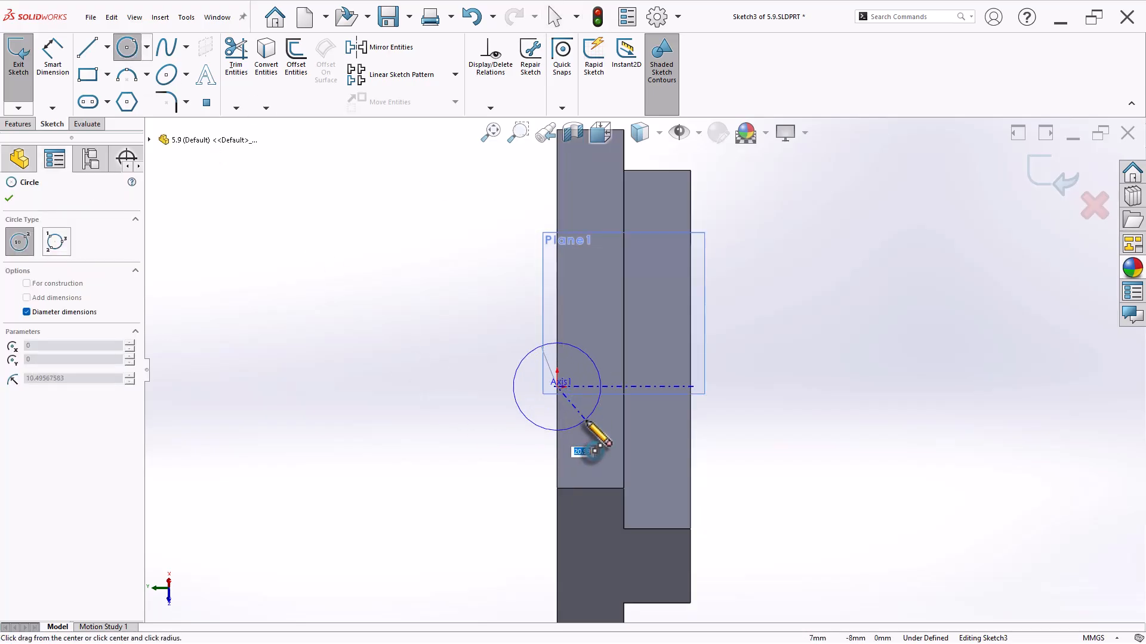
pyautogui.press('Return')
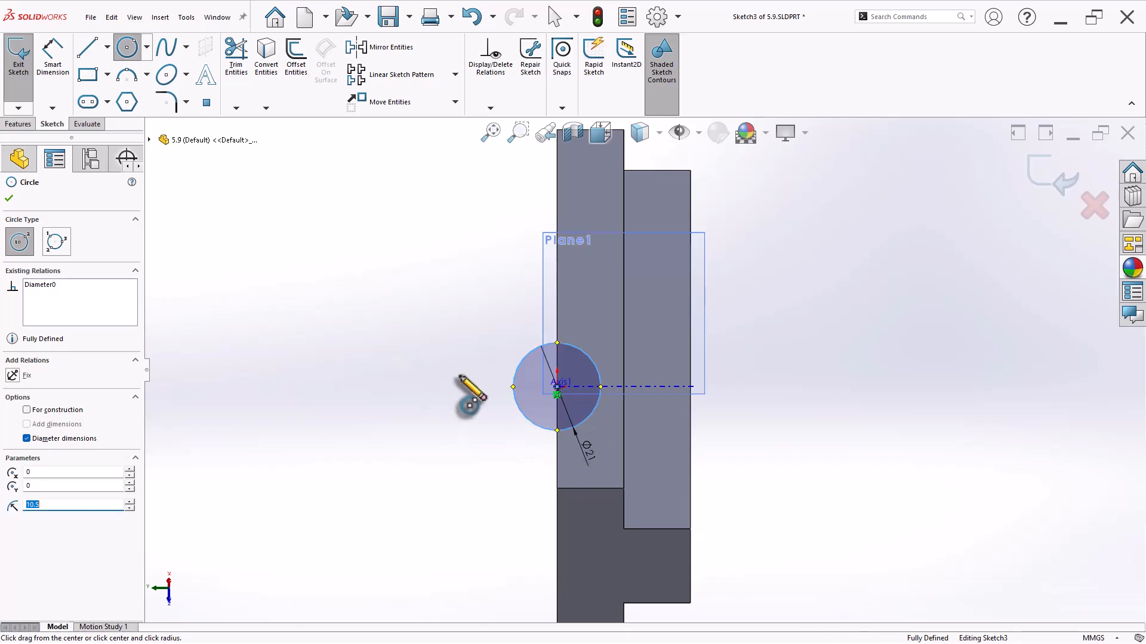
# Add a concentric 30 mm diameter circle around the 21 mm circle
pyautogui.click(557, 387)
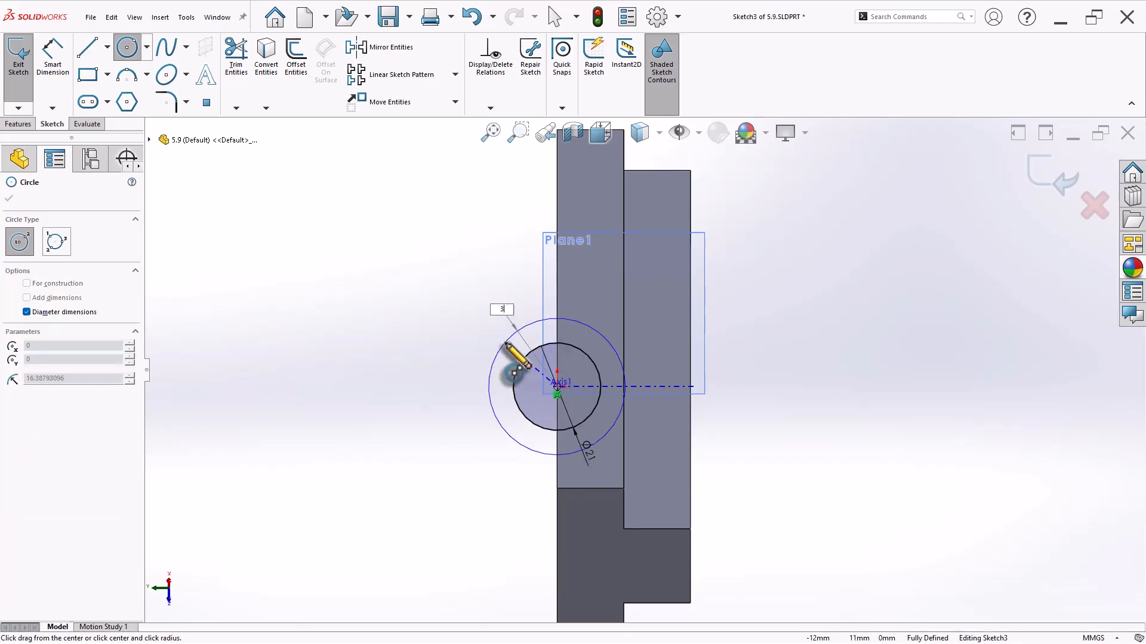
pyautogui.write('30')
pyautogui.press('Return')
pyautogui.press('Escape')
pyautogui.hotkey('ctrl', '7')
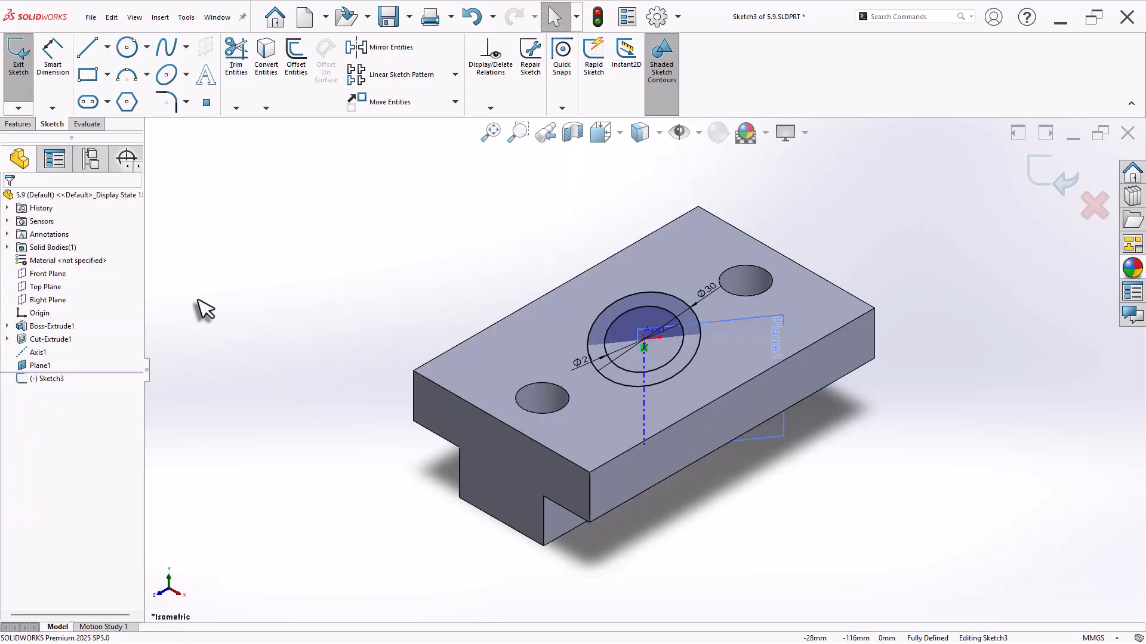
# Start a boss extrude of the full 30 mm circle contour, with Direction 1 set Up To Surface on the plate's long side face
pyautogui.click(18, 124)
pyautogui.click(21, 60)
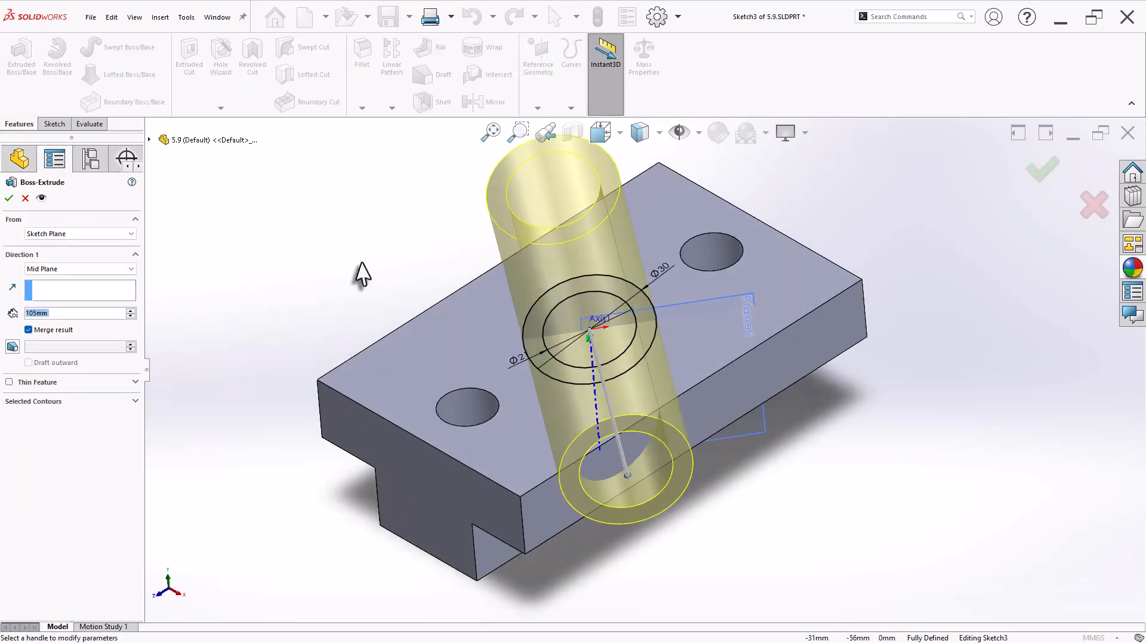
pyautogui.click(135, 402)
pyautogui.click(528, 323)
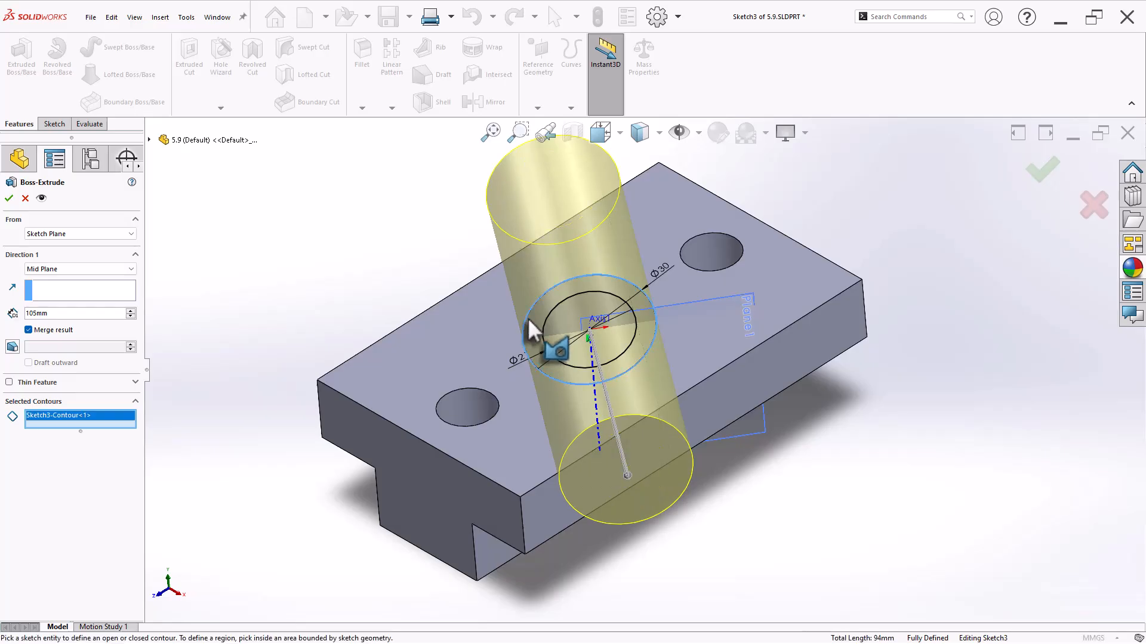
pyautogui.click(81, 269)
pyautogui.click(78, 303)
pyautogui.moveTo(393, 287); pyautogui.dragTo(321, 156, button='middle')
pyautogui.click(660, 430)
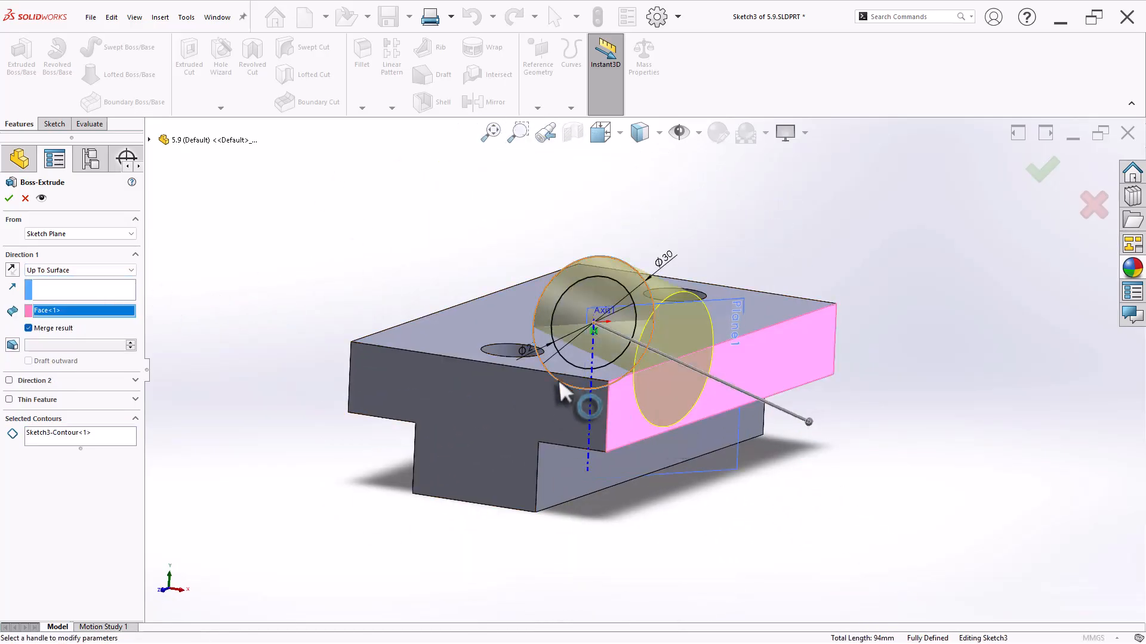
# Enable Direction 2, end it Up To Surface on the plate's opposite long side face, and complete the ridge extrusion
pyautogui.moveTo(568, 388); pyautogui.dragTo(90, 394, button='middle')
pyautogui.click(83, 385)
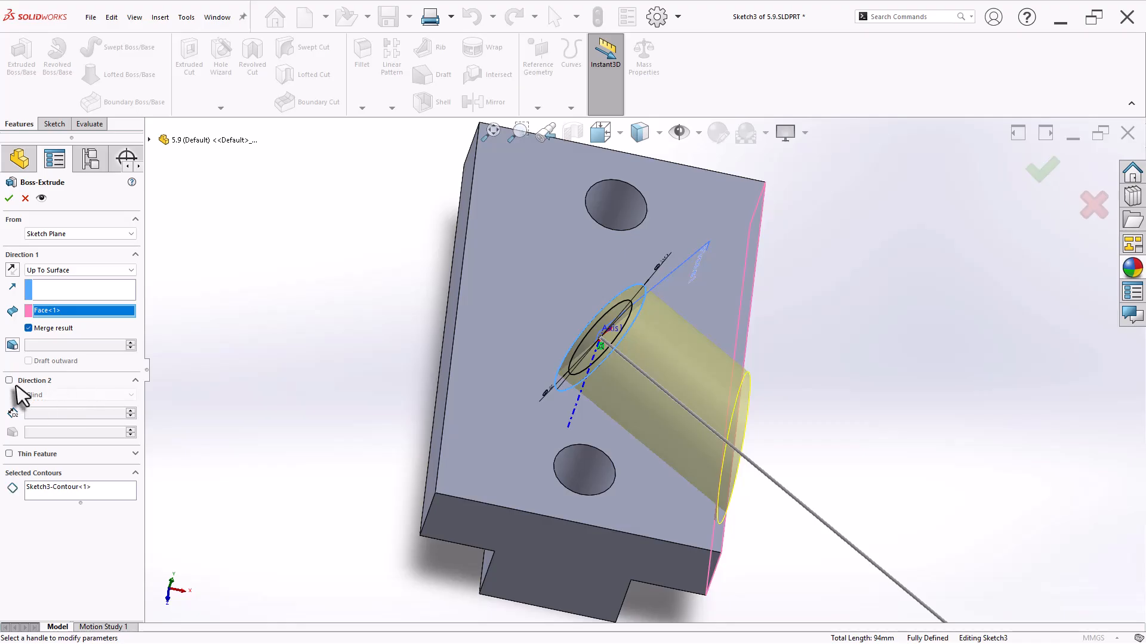
pyautogui.click(31, 384)
pyautogui.click(56, 396)
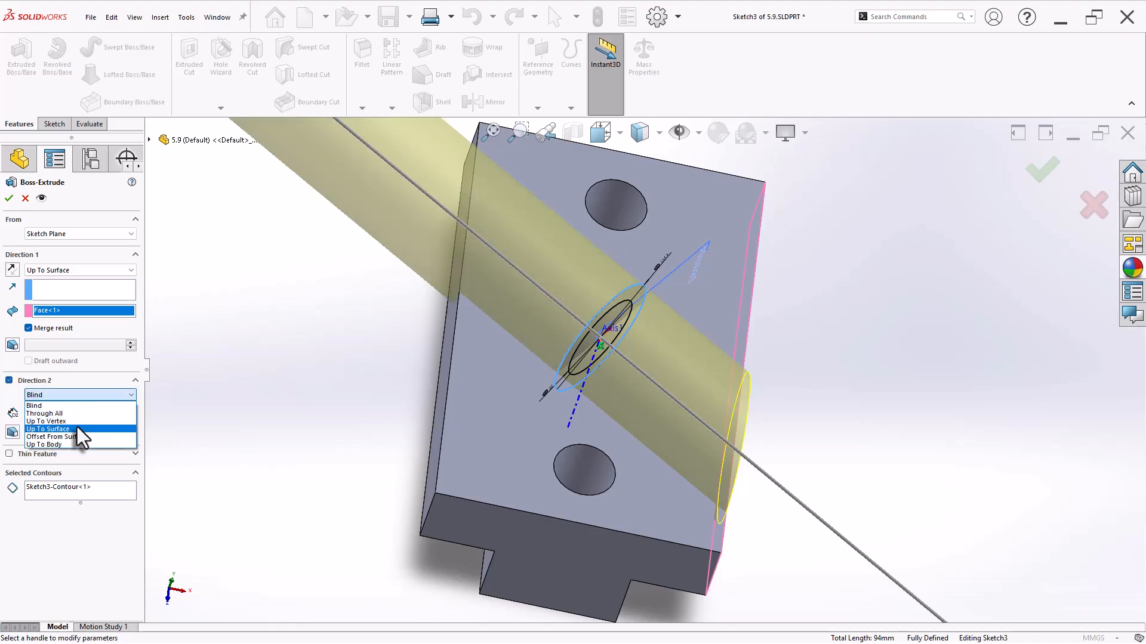
pyautogui.click(76, 428)
pyautogui.moveTo(269, 384); pyautogui.dragTo(353, 368, button='middle')
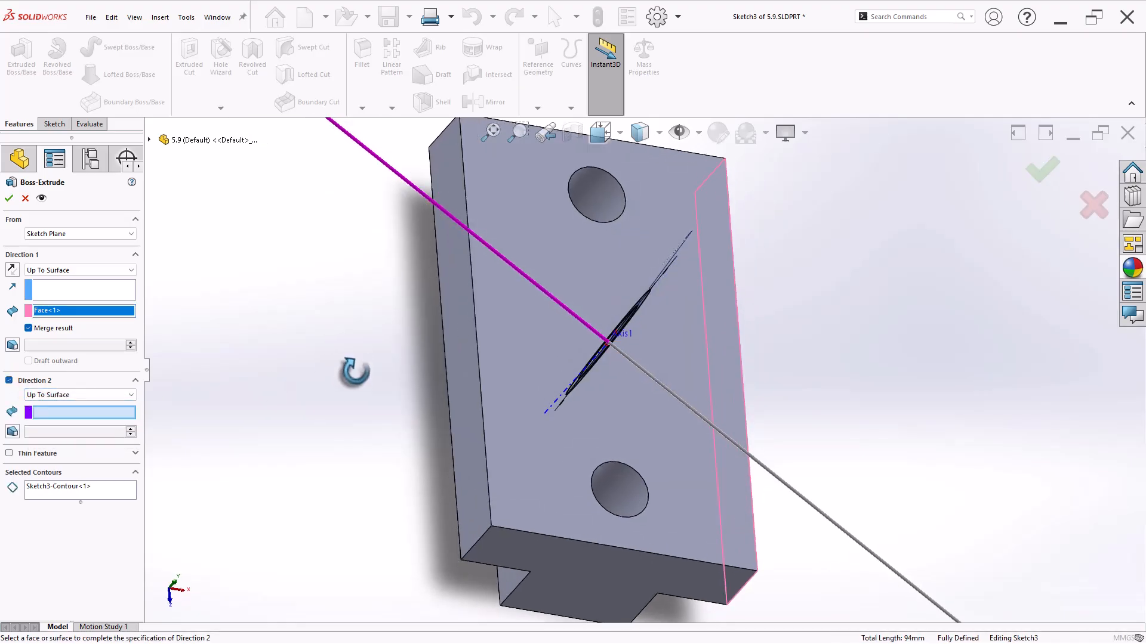
pyautogui.click(463, 277)
pyautogui.press('Return')
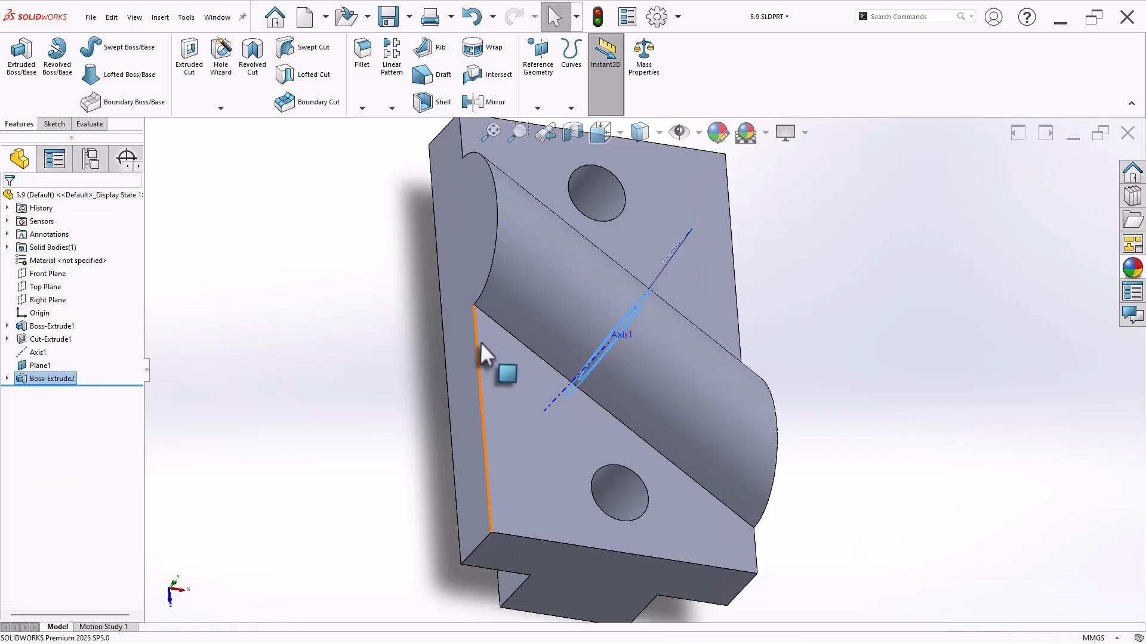
# Reuse the ridge's circle sketch for an extruded cut, with only the inner 21 mm circle as the selected contour
pyautogui.moveTo(555, 358); pyautogui.dragTo(218, 171, button='middle')
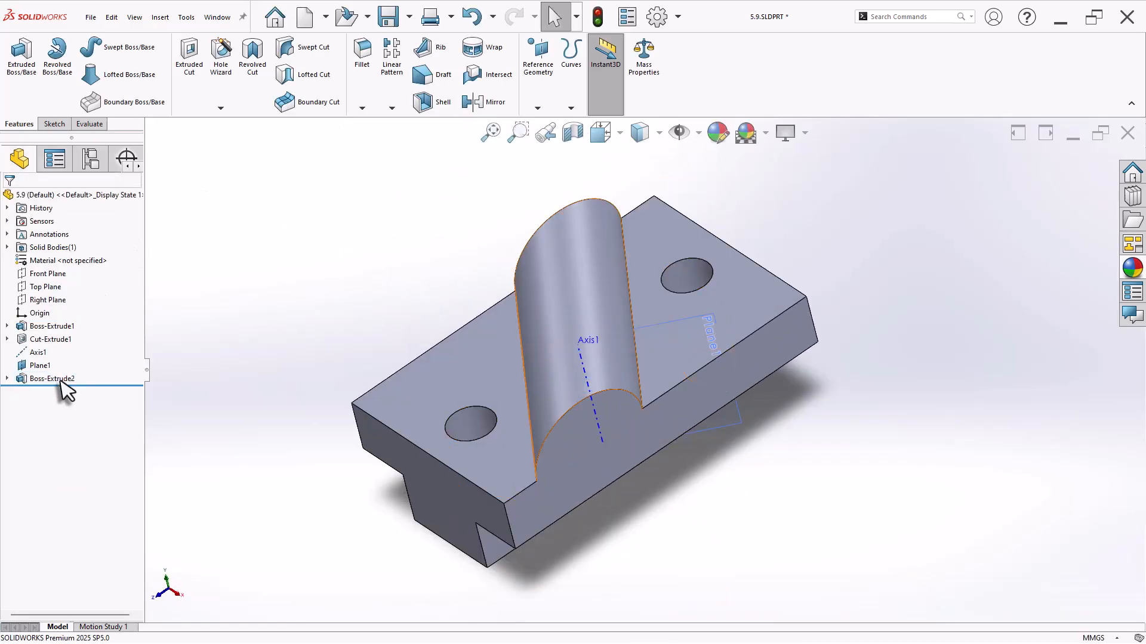
pyautogui.click(7, 378)
pyautogui.click(49, 391)
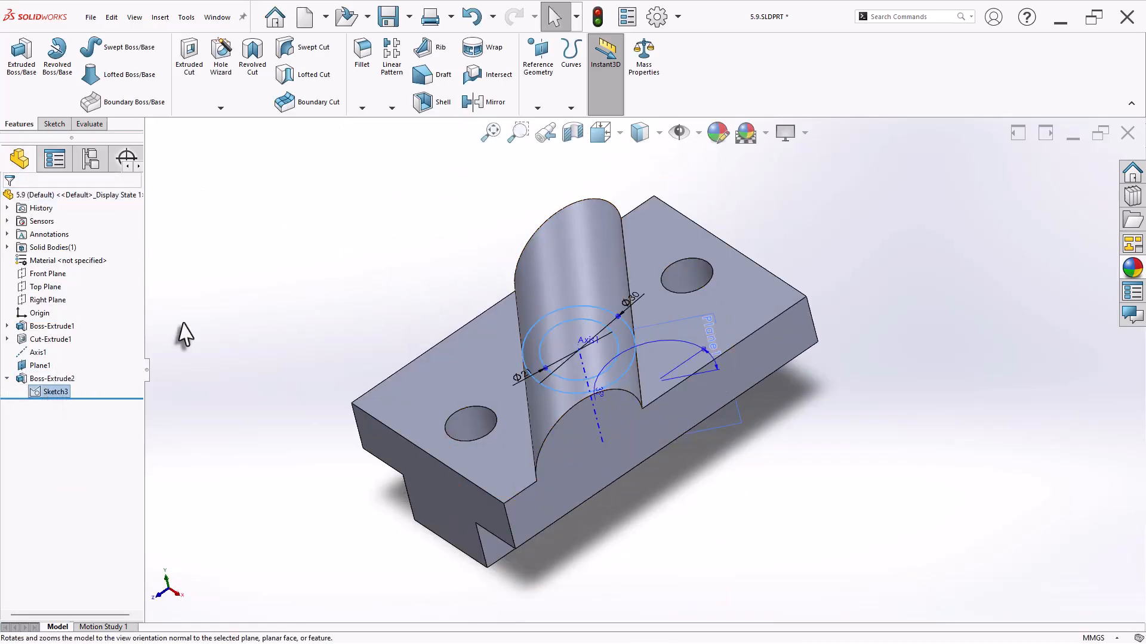
pyautogui.click(187, 84)
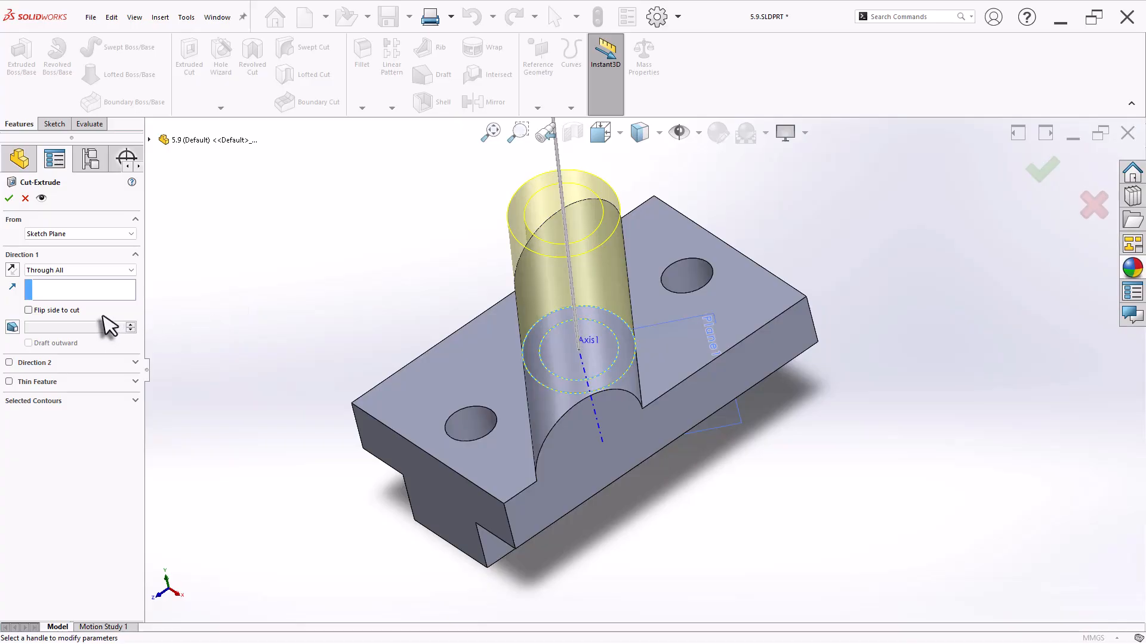
pyautogui.click(80, 401)
pyautogui.rightClick(75, 417)
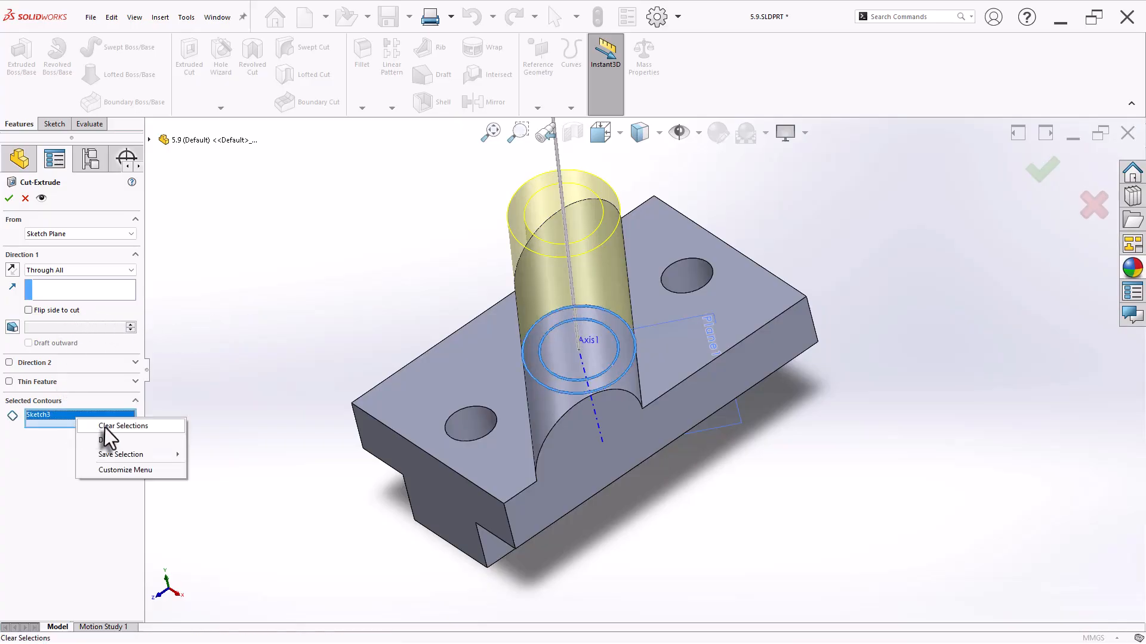
pyautogui.click(105, 428)
pyautogui.click(575, 376)
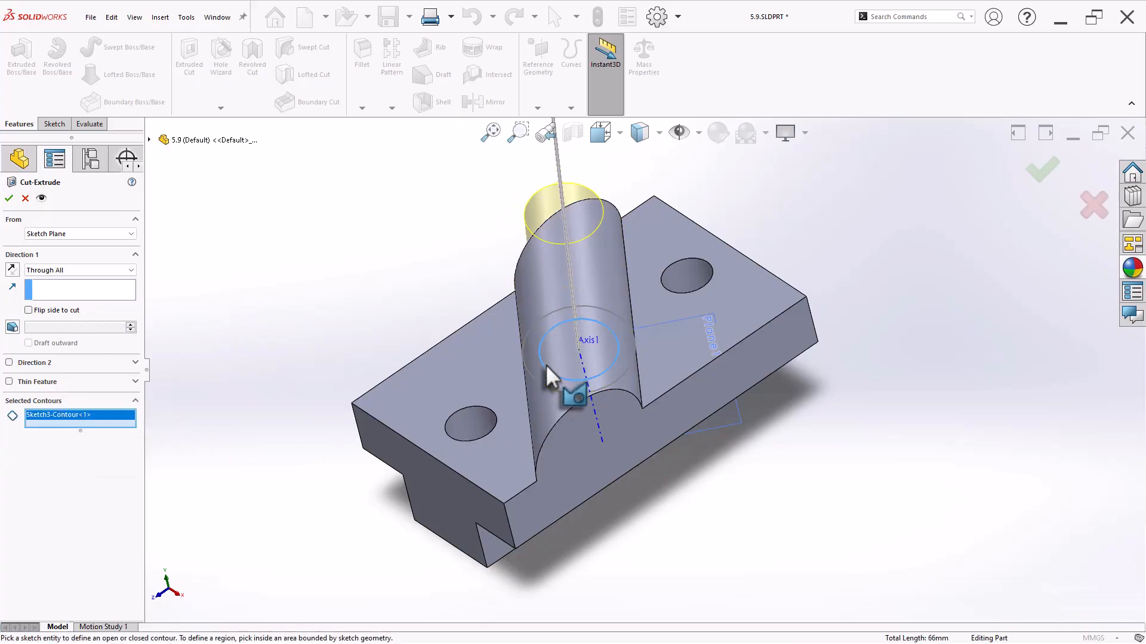
# Set the 21 mm bore cut to Through All - Both Directions and complete it
pyautogui.moveTo(322, 288); pyautogui.dragTo(239, 261, button='middle')
pyautogui.rightClick(239, 261)
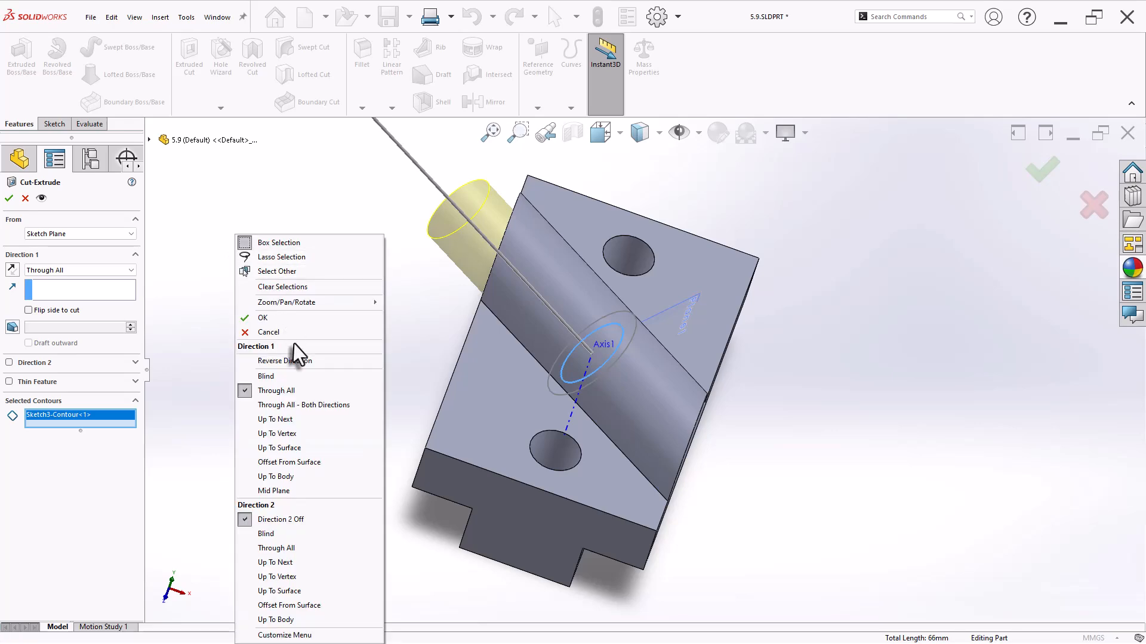
pyautogui.click(307, 405)
pyautogui.rightClick(307, 405)
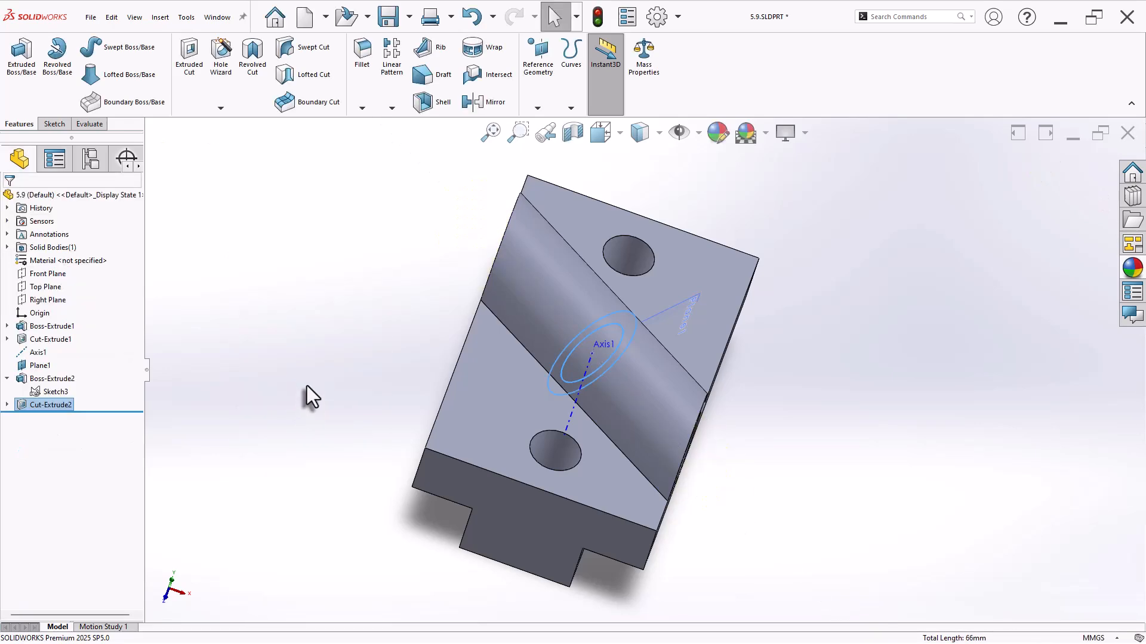
# Apply a 5 mm constant size fillet to both edges where the cylindrical ridge meets the plate's top face
pyautogui.moveTo(307, 385); pyautogui.dragTo(303, 303, button='middle')
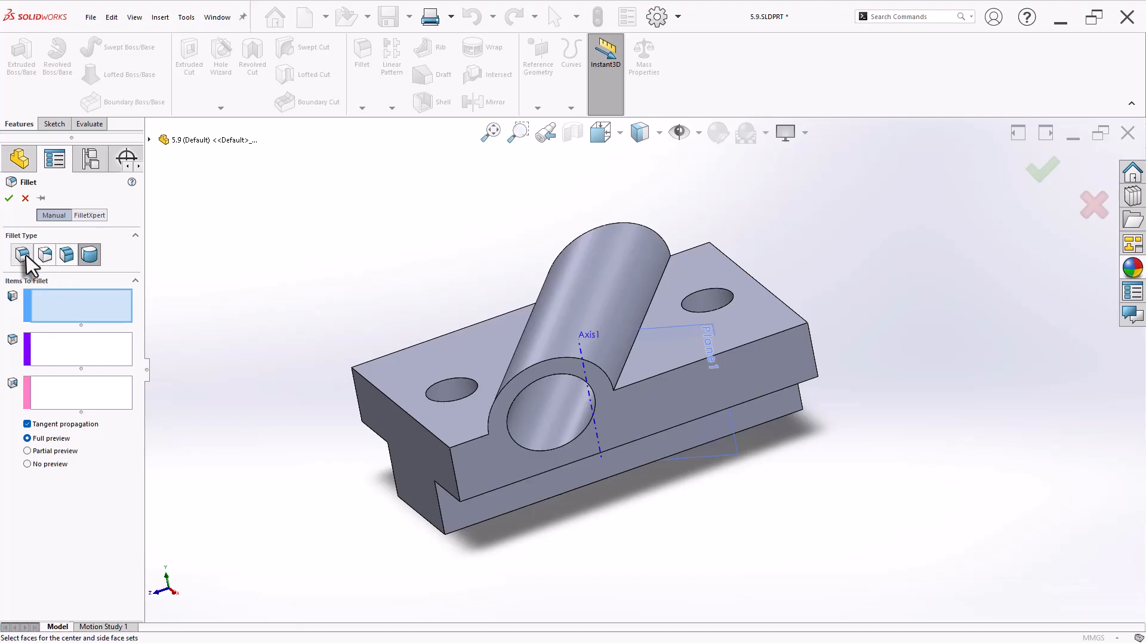
pyautogui.click(23, 255)
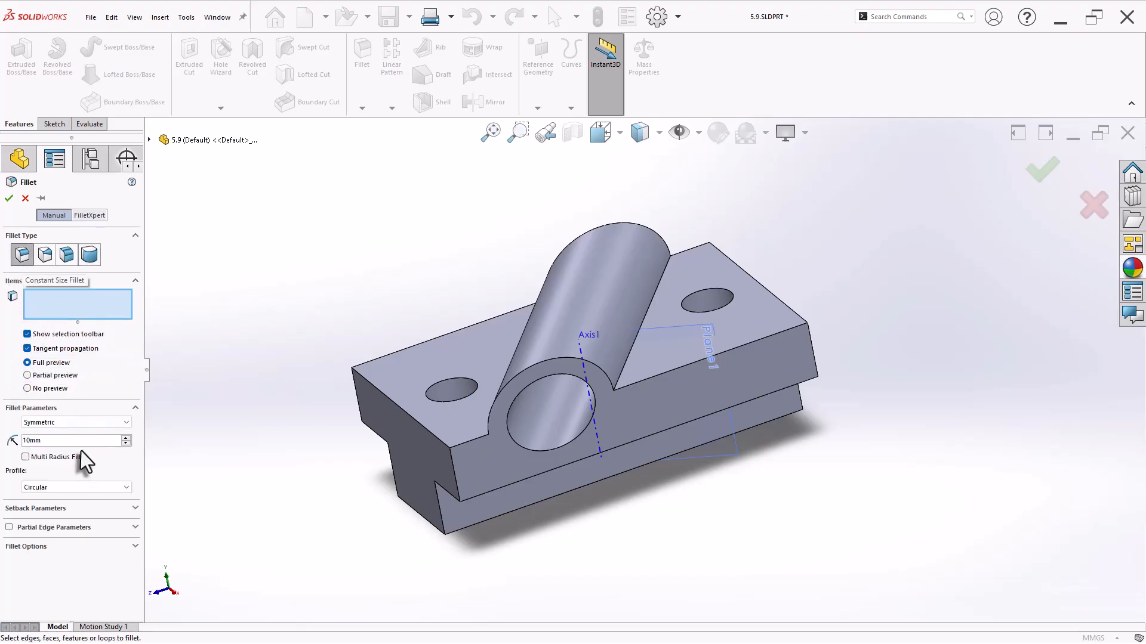
pyautogui.moveTo(45, 441); pyautogui.dragTo(5, 439)
pyautogui.write('5')
pyautogui.press('Return')
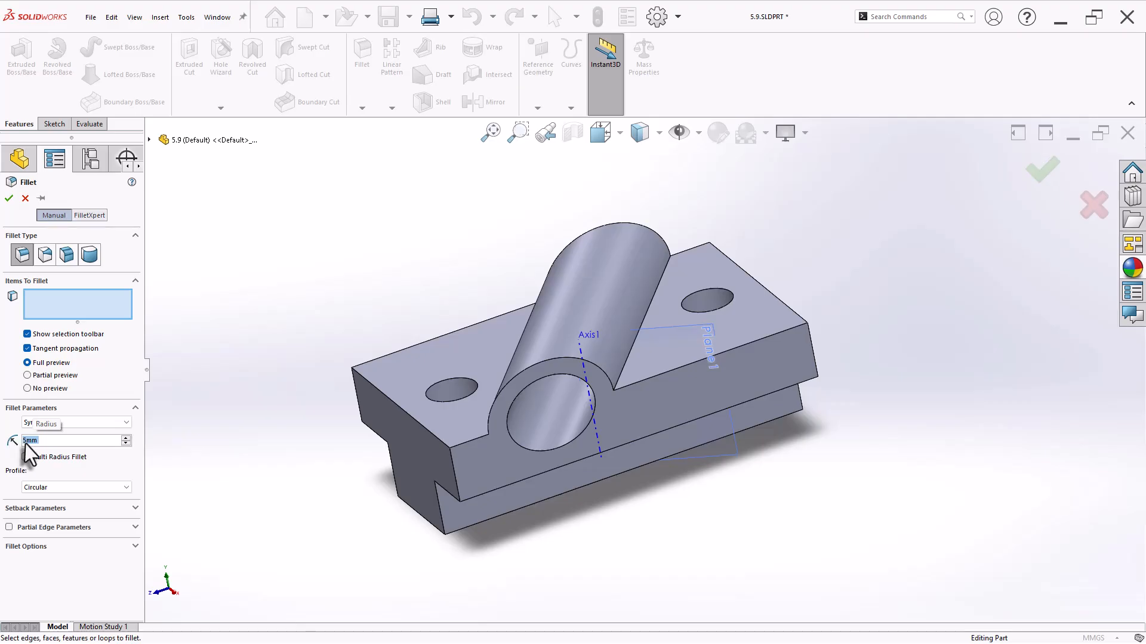
pyautogui.click(657, 291)
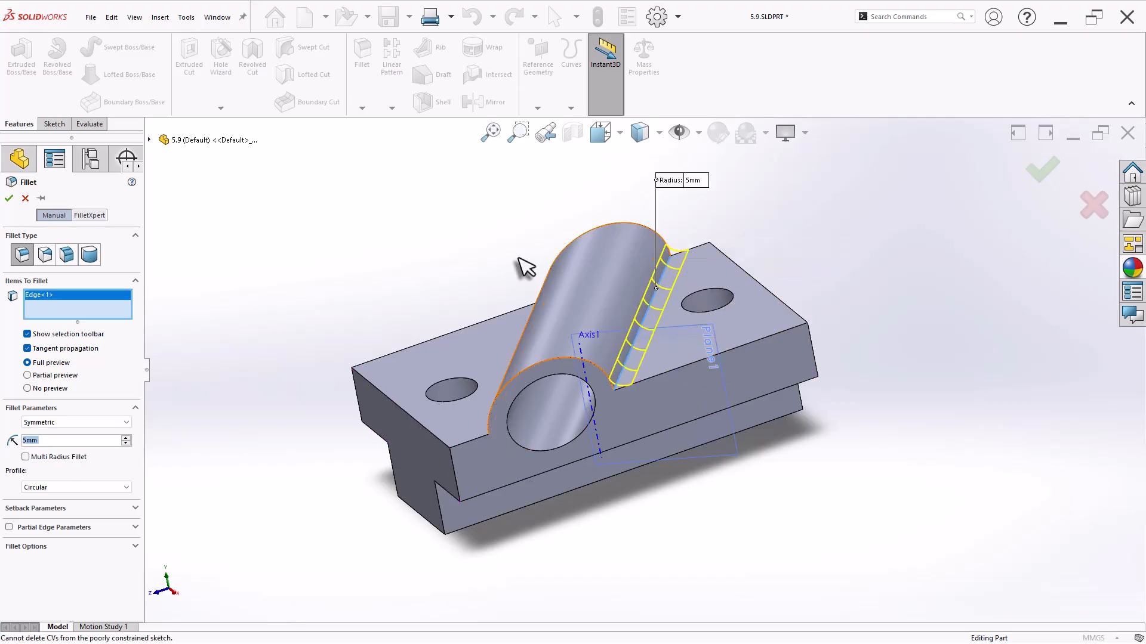
pyautogui.moveTo(517, 258); pyautogui.dragTo(555, 259, button='middle')
pyautogui.click(519, 327)
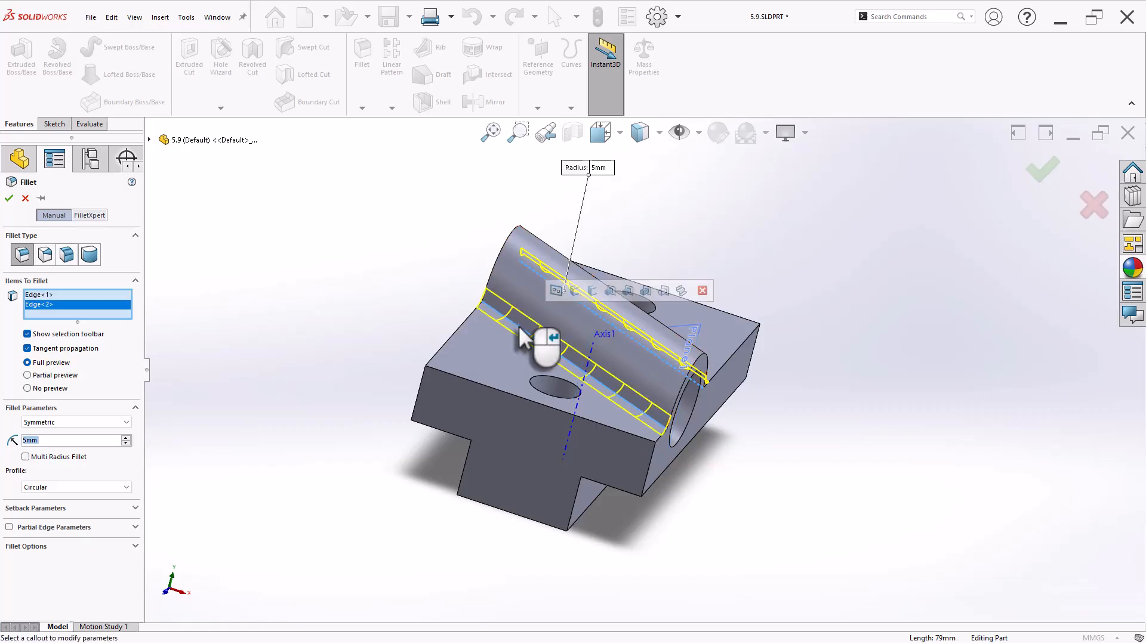
pyautogui.rightClick(435, 304)
pyautogui.hotkey('ctrl', '7')
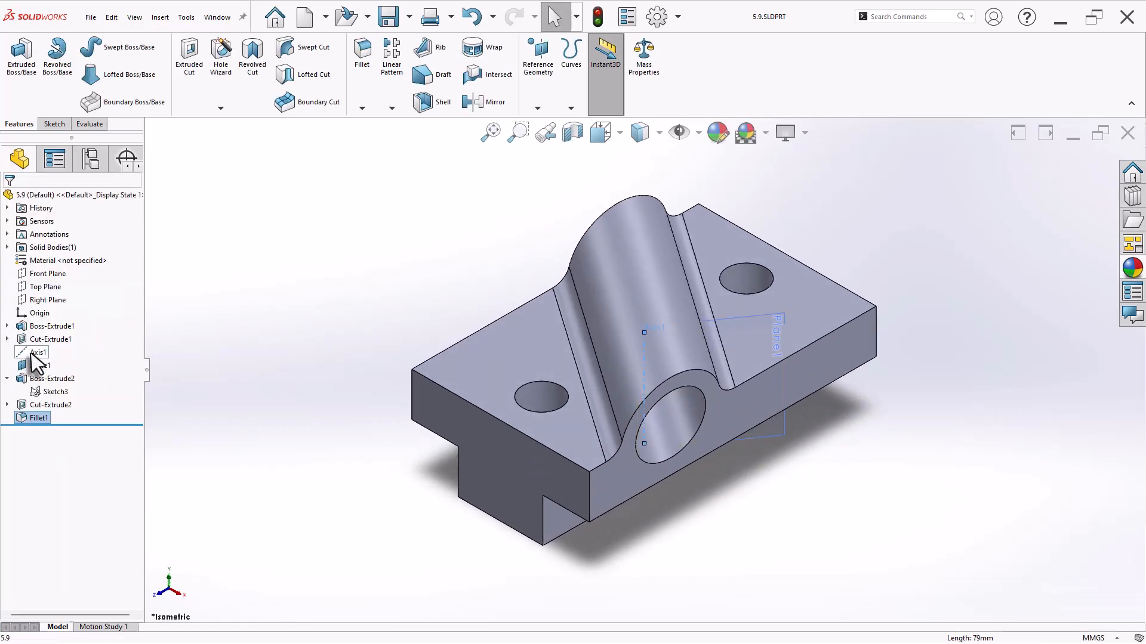
# Hide the reference axis and the angled reference plane
pyautogui.click(34, 353)
pyautogui.keyDown('ctrl'); pyautogui.click(45, 365); pyautogui.keyUp('ctrl')
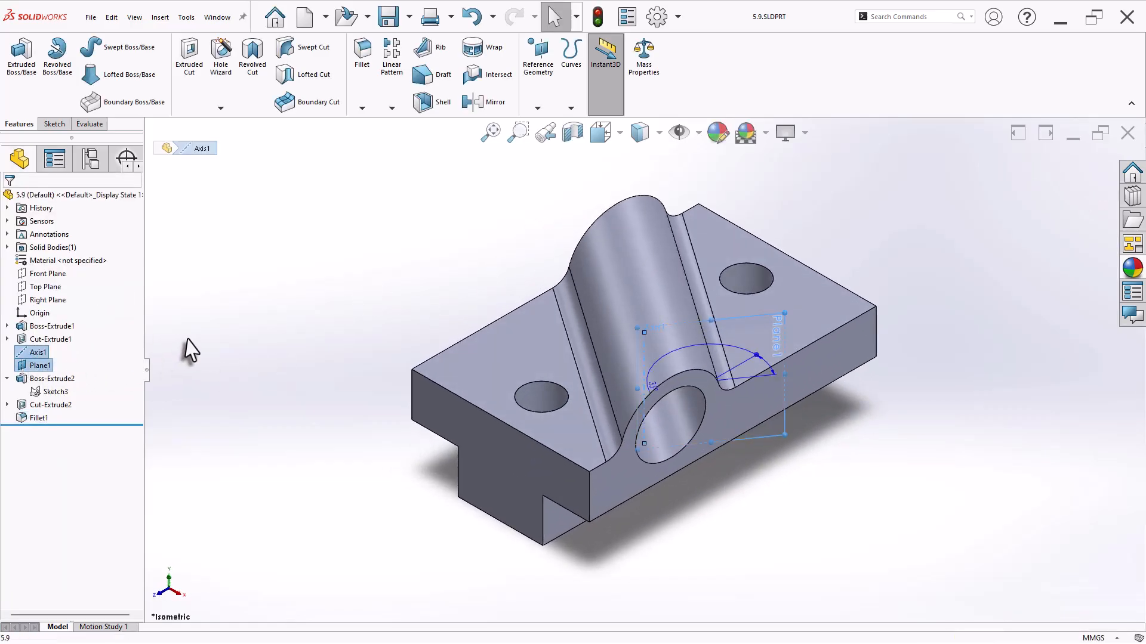
pyautogui.rightClick(44, 367)
pyautogui.click(63, 353)
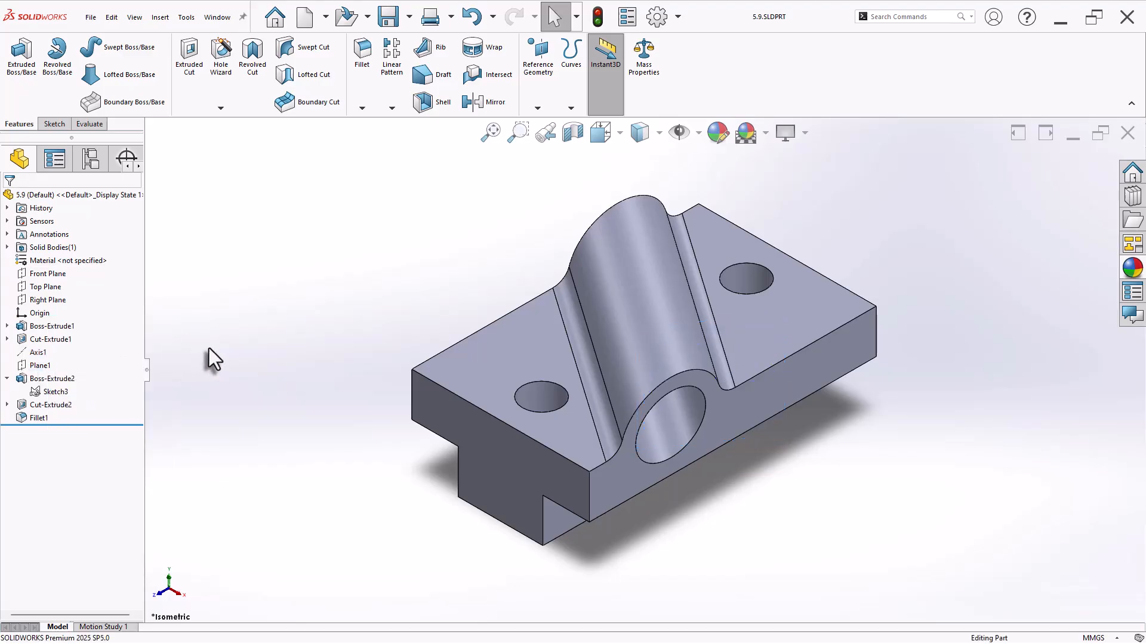
# Evaluate the finished part's mass properties and examine the Practice Problem 5.10 drawing in the PDF
pyautogui.click(645, 65)
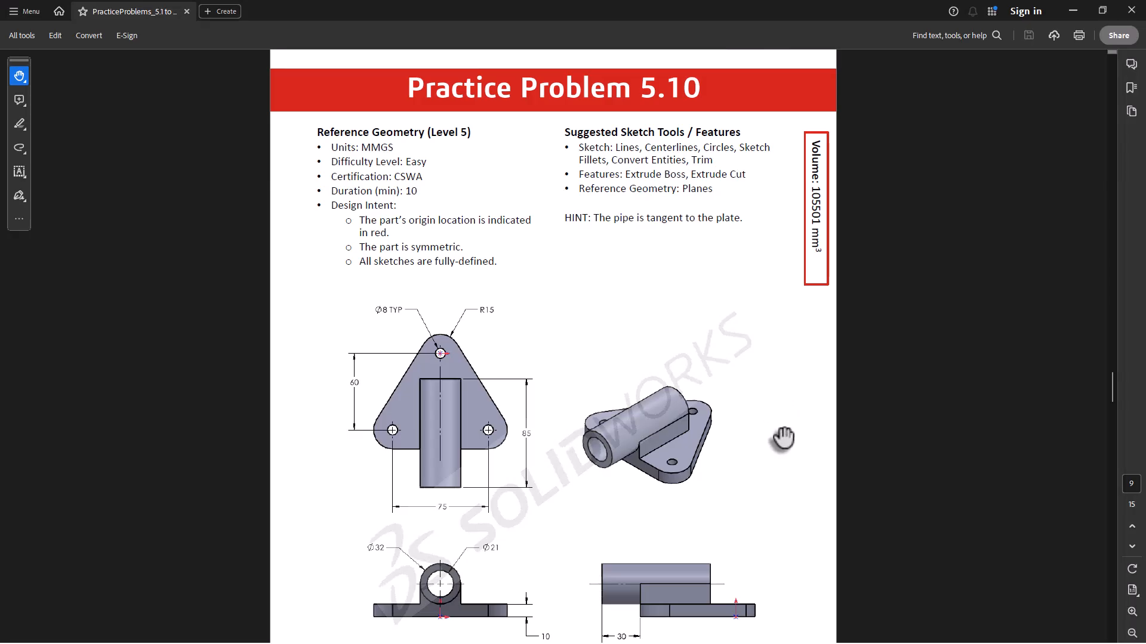
pyautogui.moveTo(782, 437); pyautogui.dragTo(783, 427)
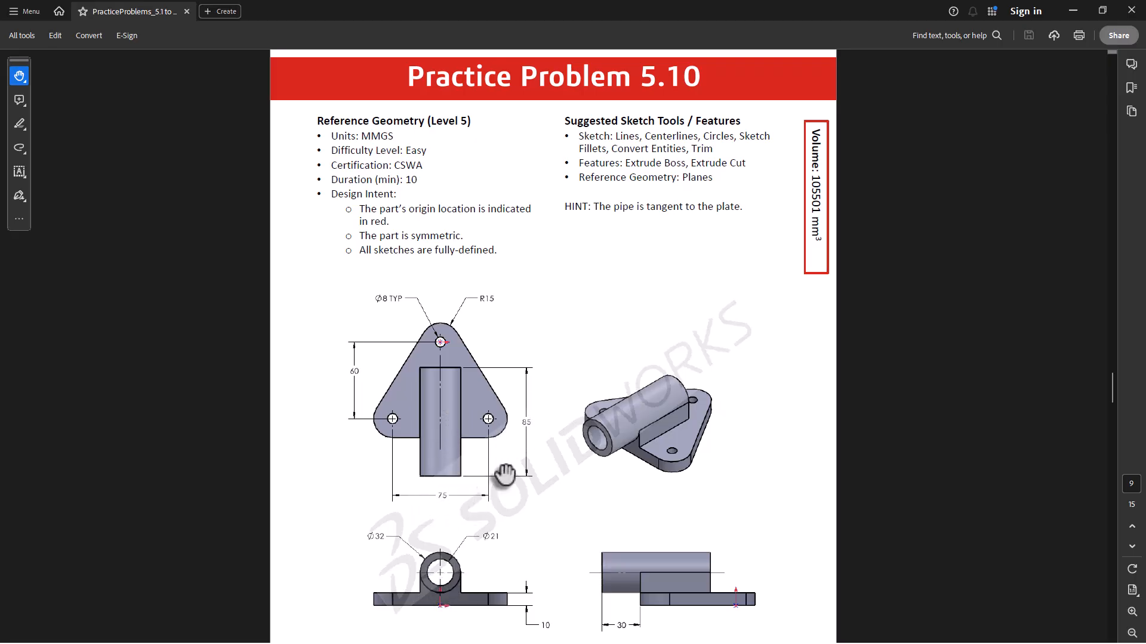
# In the new SOLIDWORKS part, sketch an 8 mm diameter circle centered on the origin on the Top Plane
pyautogui.click(45, 273)
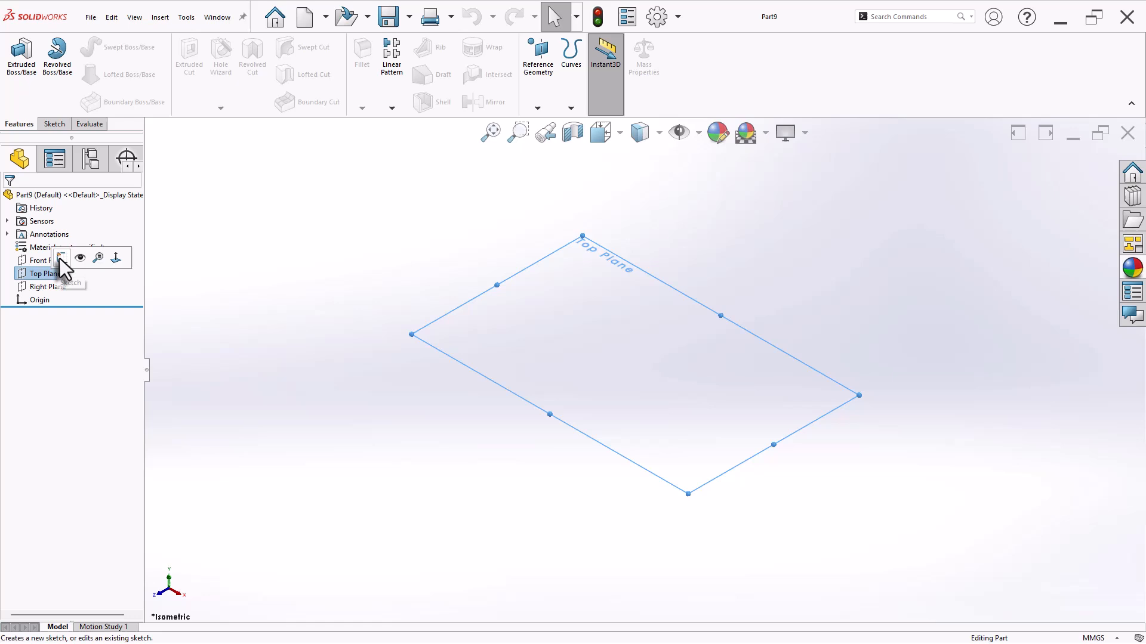
pyautogui.click(61, 256)
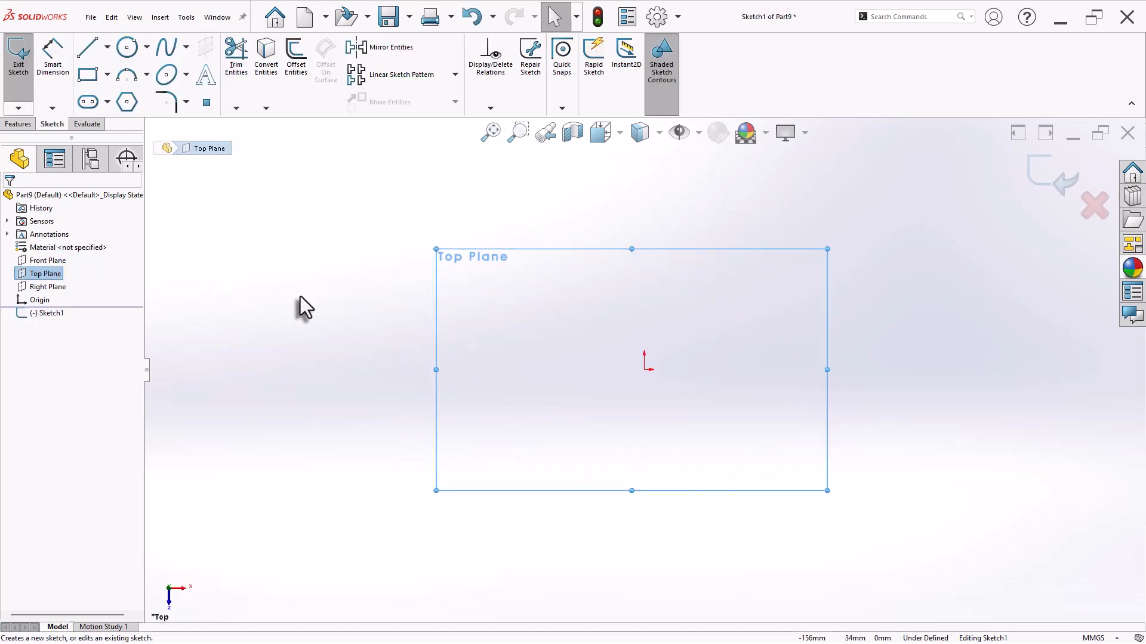
pyautogui.press('s')
pyautogui.click(361, 345)
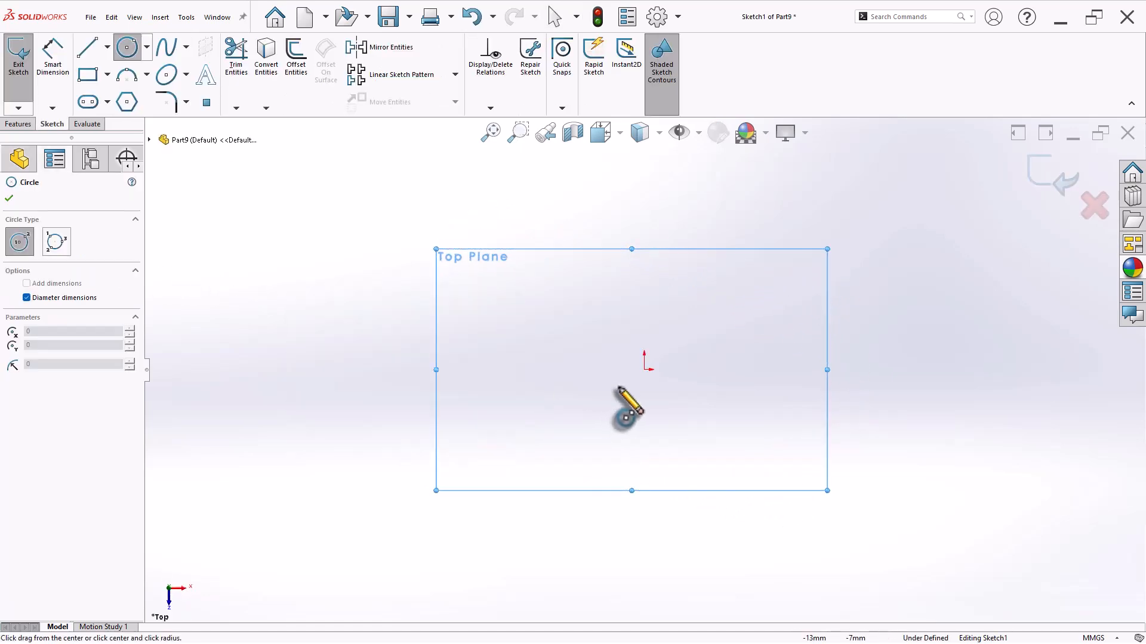
pyautogui.click(644, 370)
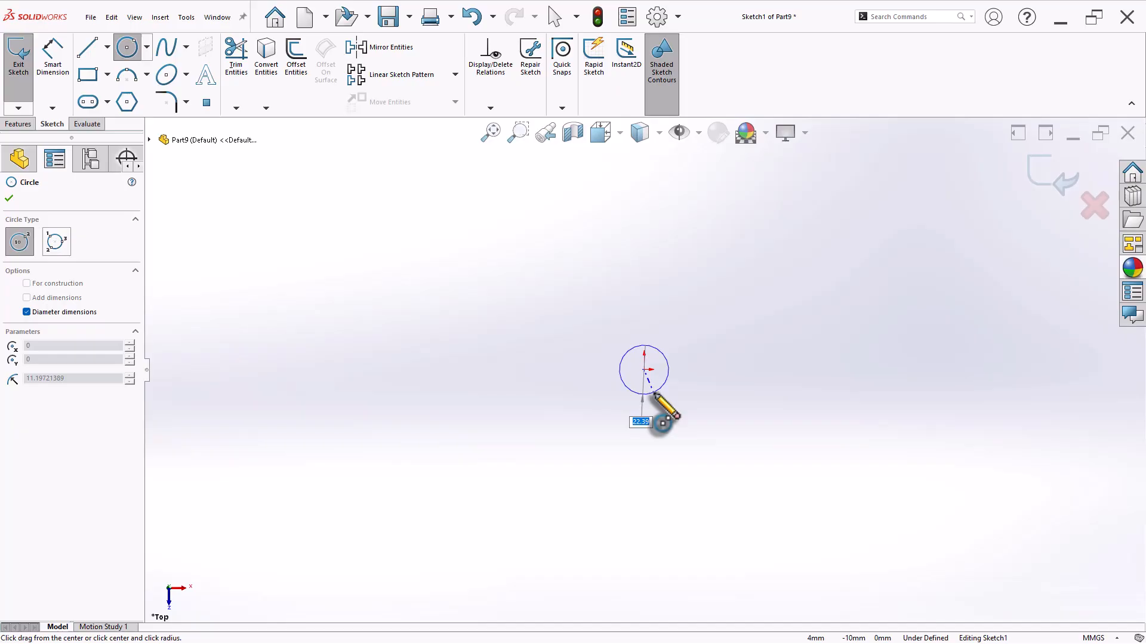
pyautogui.press('Return')
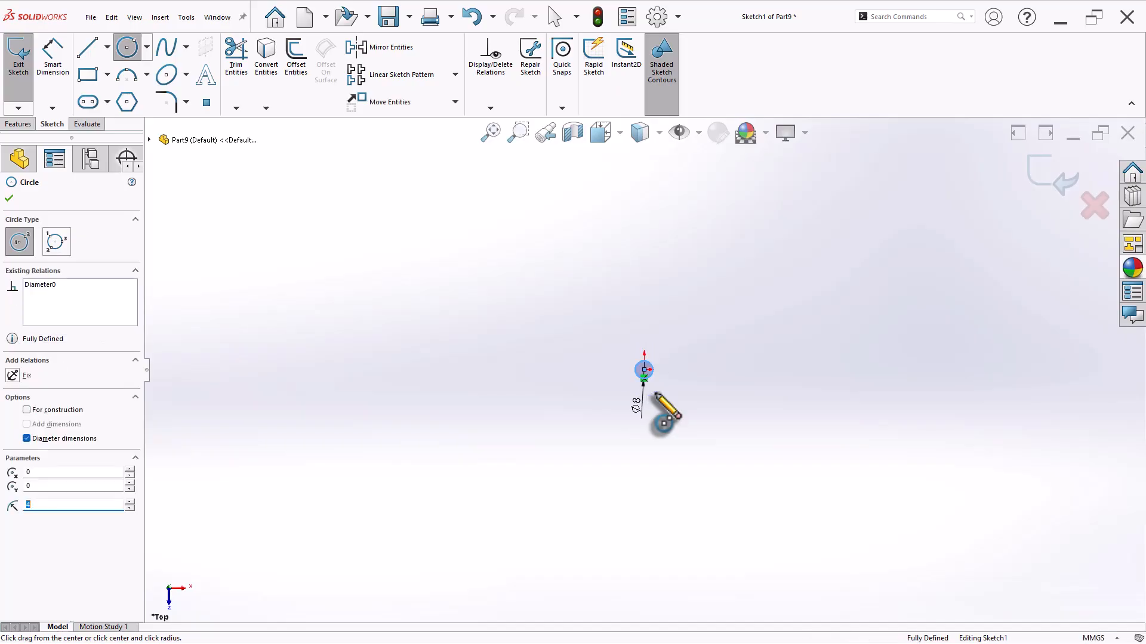
# Add a concentric 15 mm diameter circle around the 8 mm circle
pyautogui.click(644, 370)
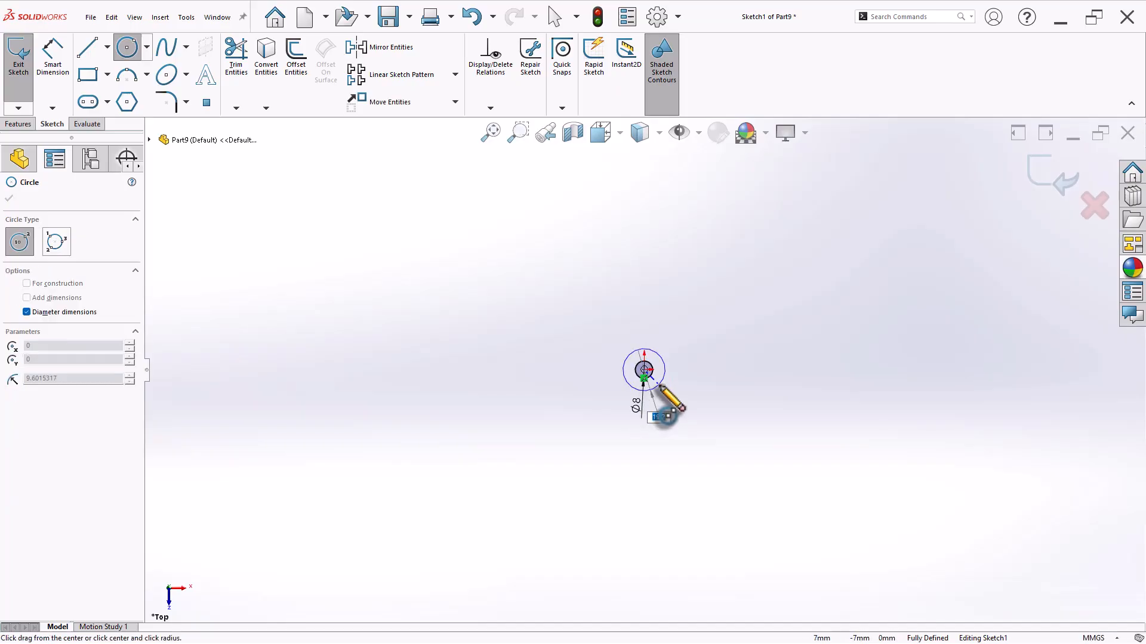
pyautogui.write('15')
pyautogui.press('Return')
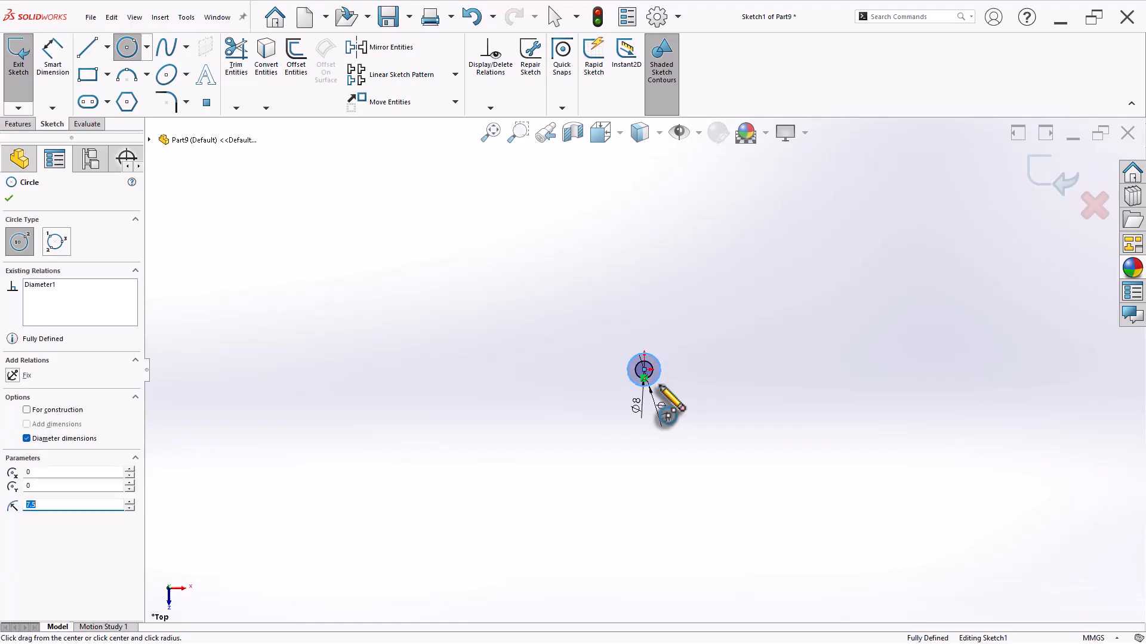
pyautogui.press('Escape')
pyautogui.scroll(-2, 728, 412)
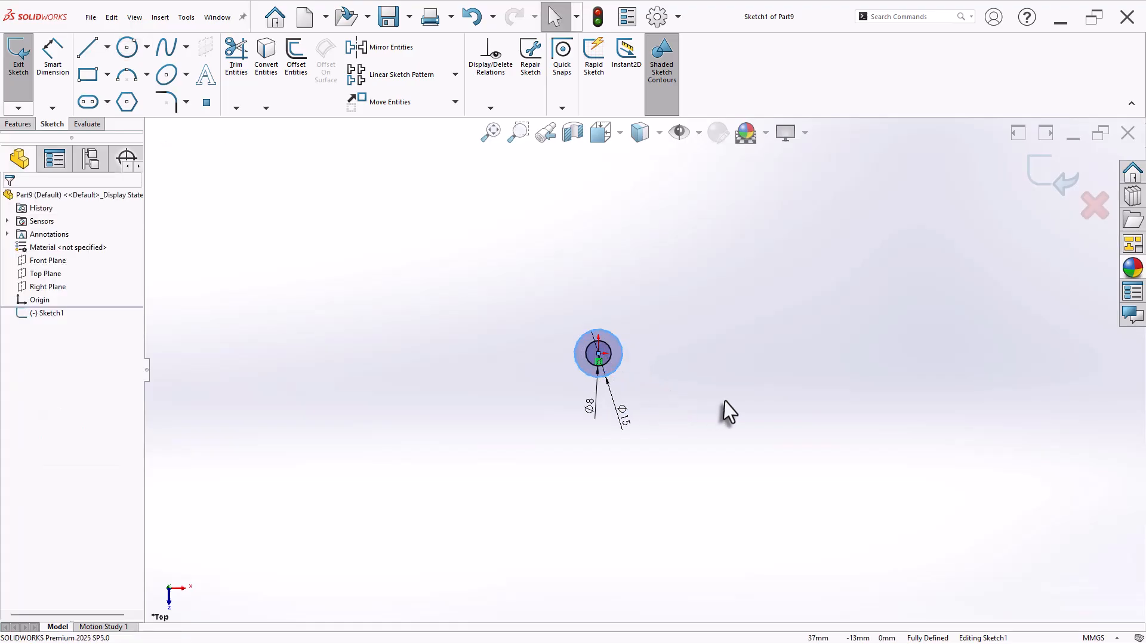
# Draw a vertical centerline from the origin downward past the two circles
pyautogui.click(107, 47)
pyautogui.click(111, 90)
pyautogui.click(598, 354)
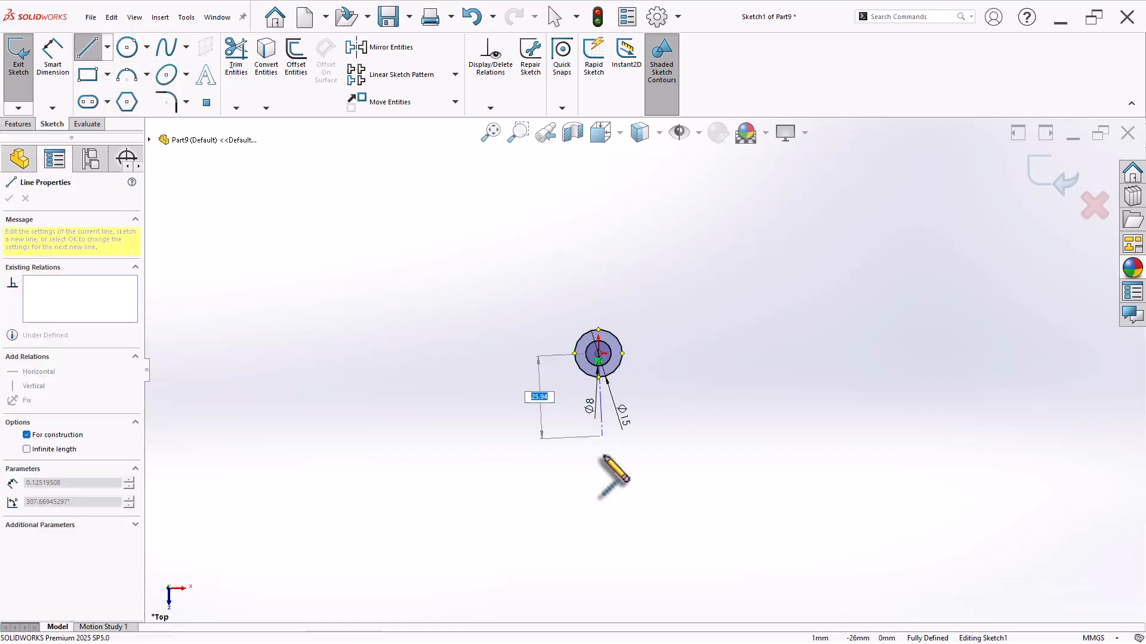
pyautogui.click(599, 568)
pyautogui.rightClick(673, 467)
pyautogui.click(689, 477)
pyautogui.scroll(-1, 703, 545)
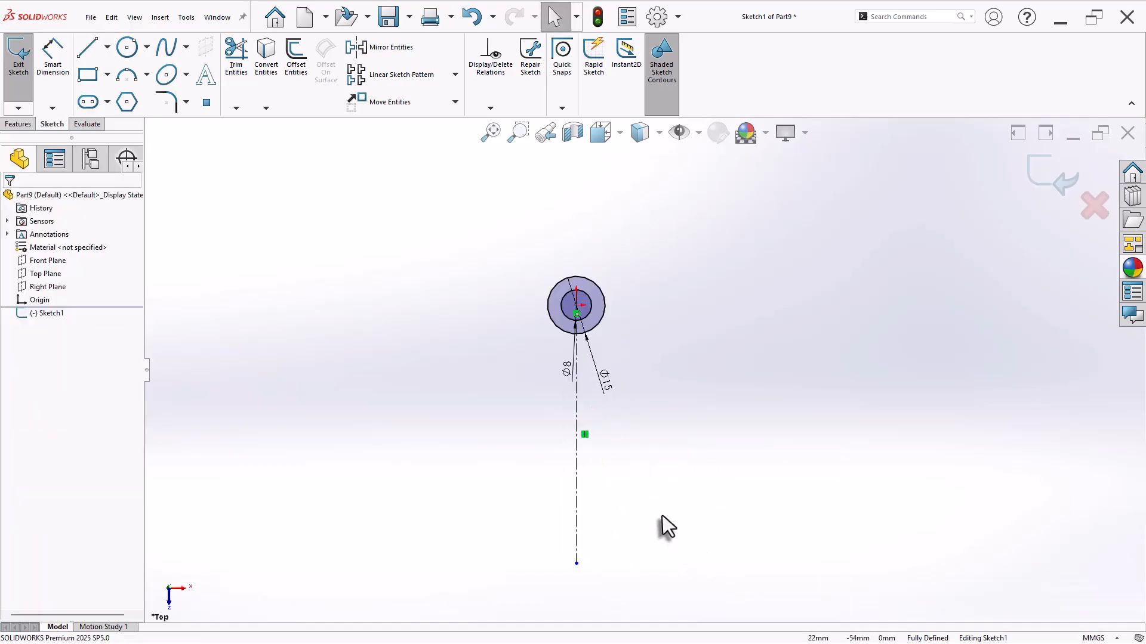
pyautogui.scroll(2, 663, 513)
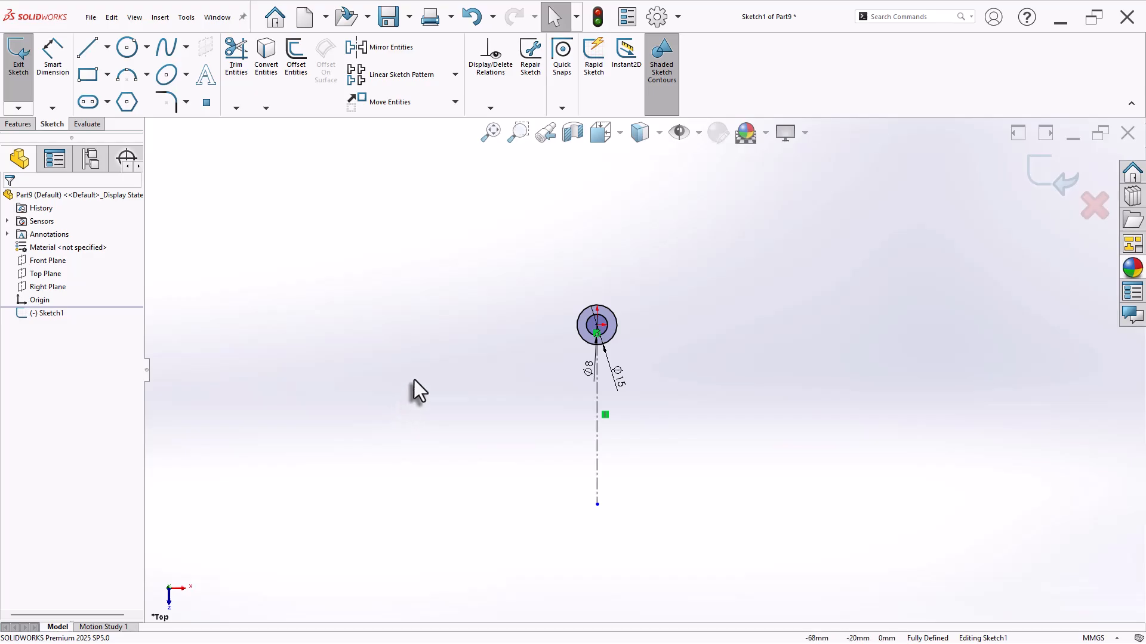
# Draw two small circles, each about 9 to 10 mm in diameter, on opposite sides of the centerline near its lower end
pyautogui.click(127, 47)
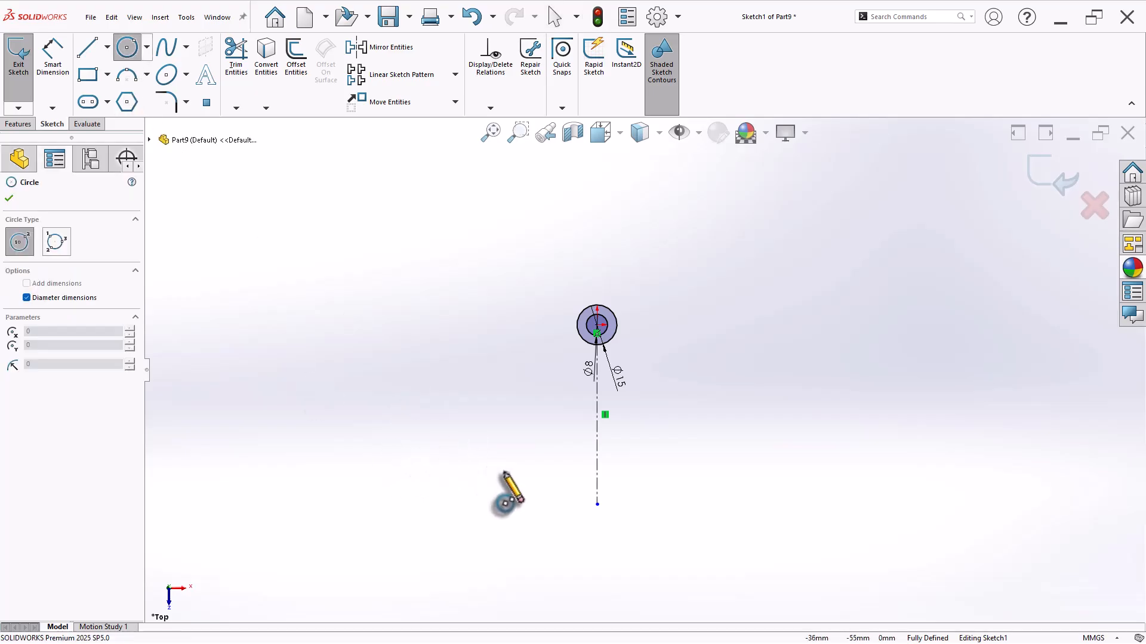
pyautogui.click(528, 475)
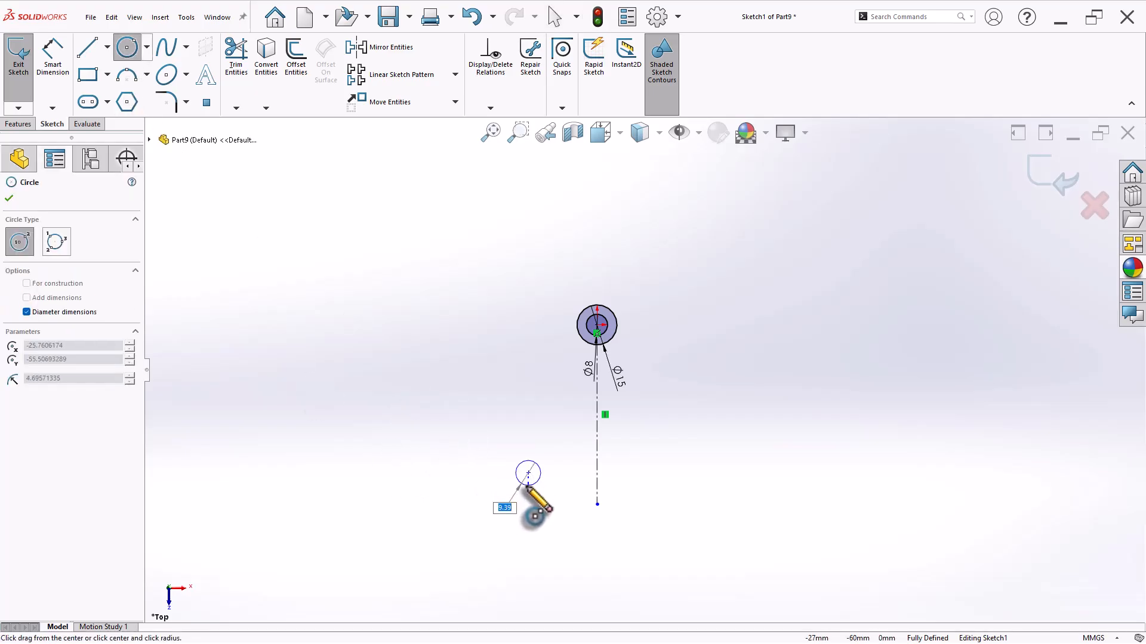
pyautogui.click(524, 485)
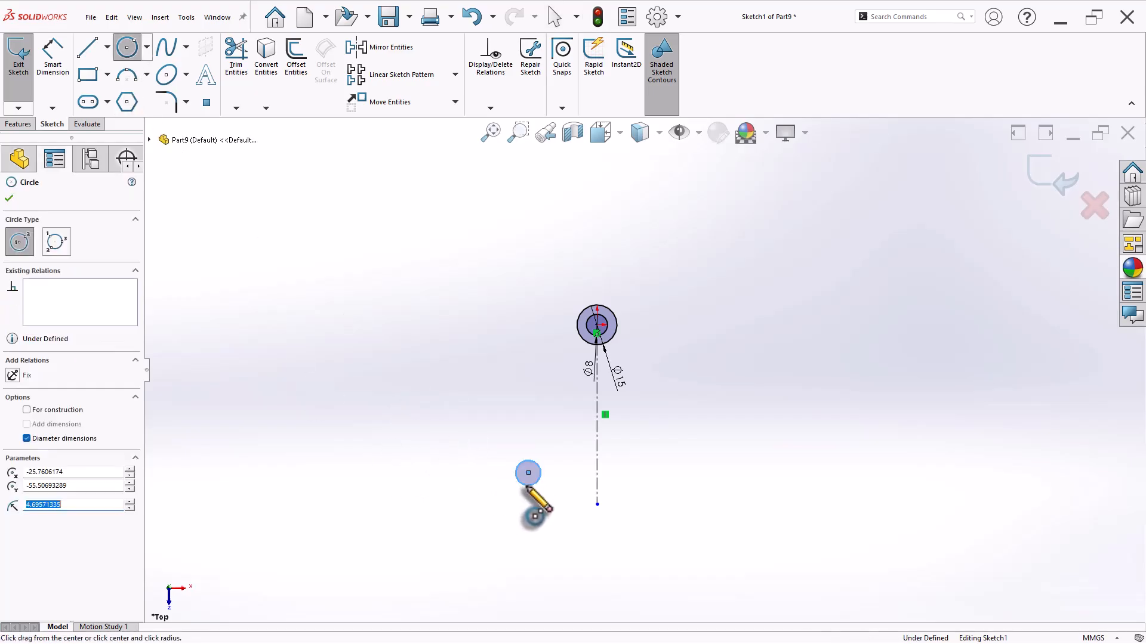
pyautogui.click(679, 474)
pyautogui.click(692, 475)
pyautogui.press('Escape')
pyautogui.scroll(-2, 688, 399)
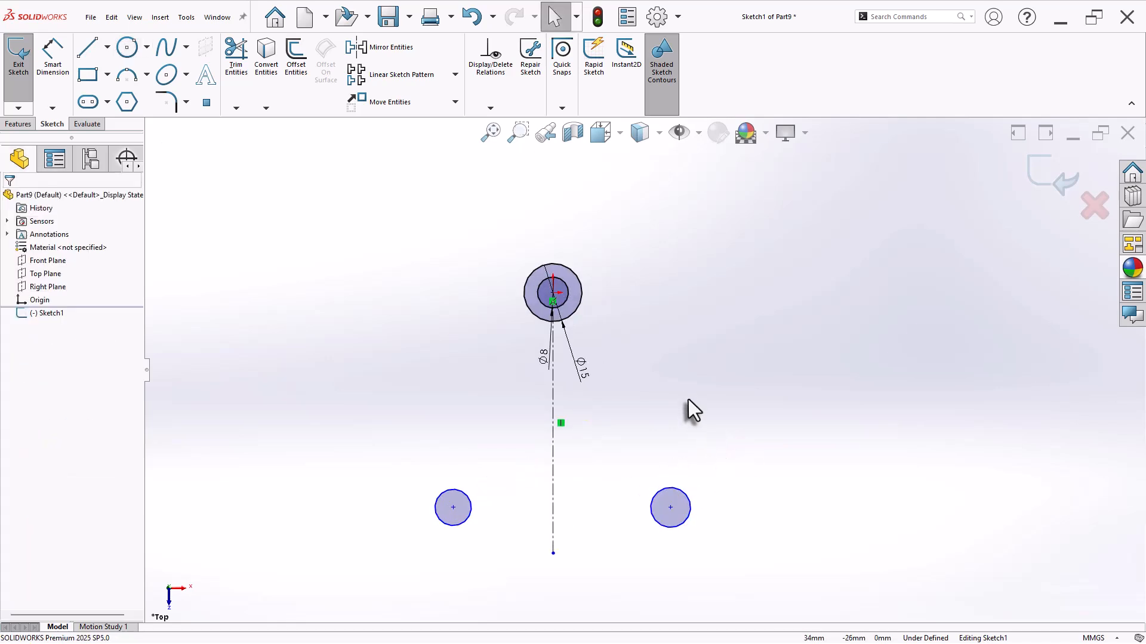
# Make both lower circles equal to the 8 mm circle at the origin
pyautogui.click(549, 307)
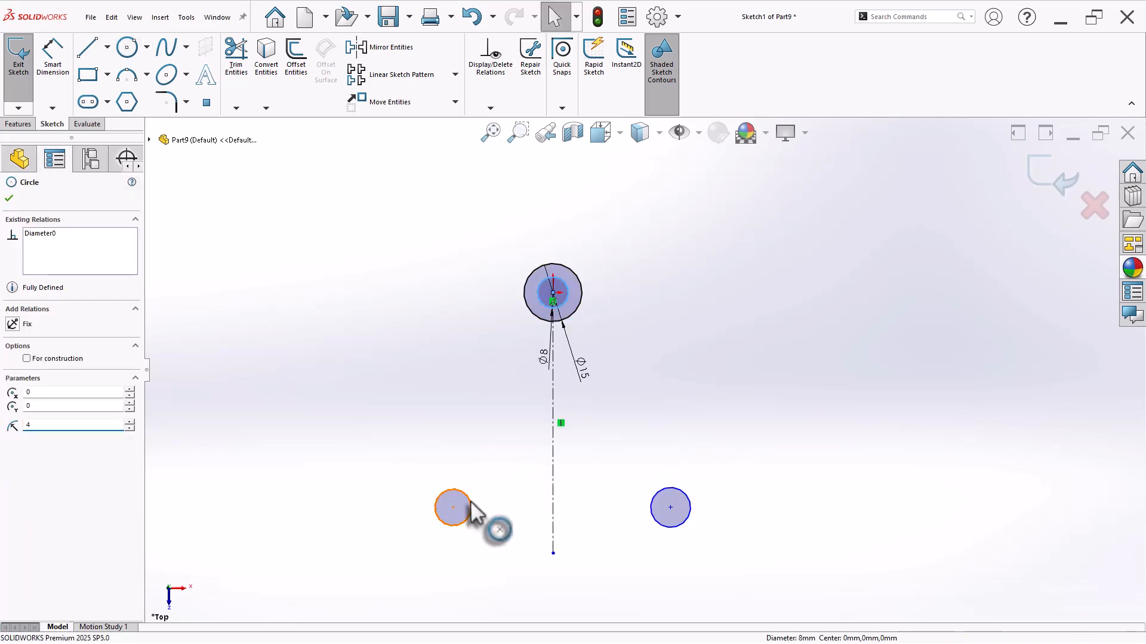
pyautogui.keyDown('ctrl'); pyautogui.click(673, 491); pyautogui.keyUp('ctrl')
pyautogui.keyDown('ctrl'); pyautogui.click(675, 505); pyautogui.keyUp('ctrl')
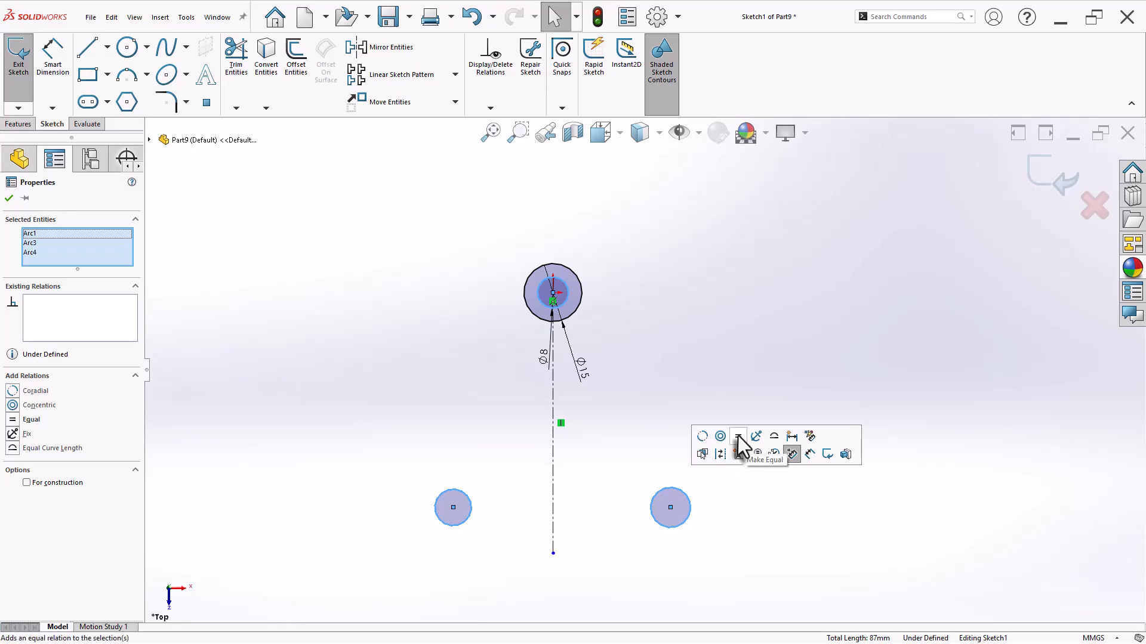
pyautogui.click(740, 442)
pyautogui.press('Escape')
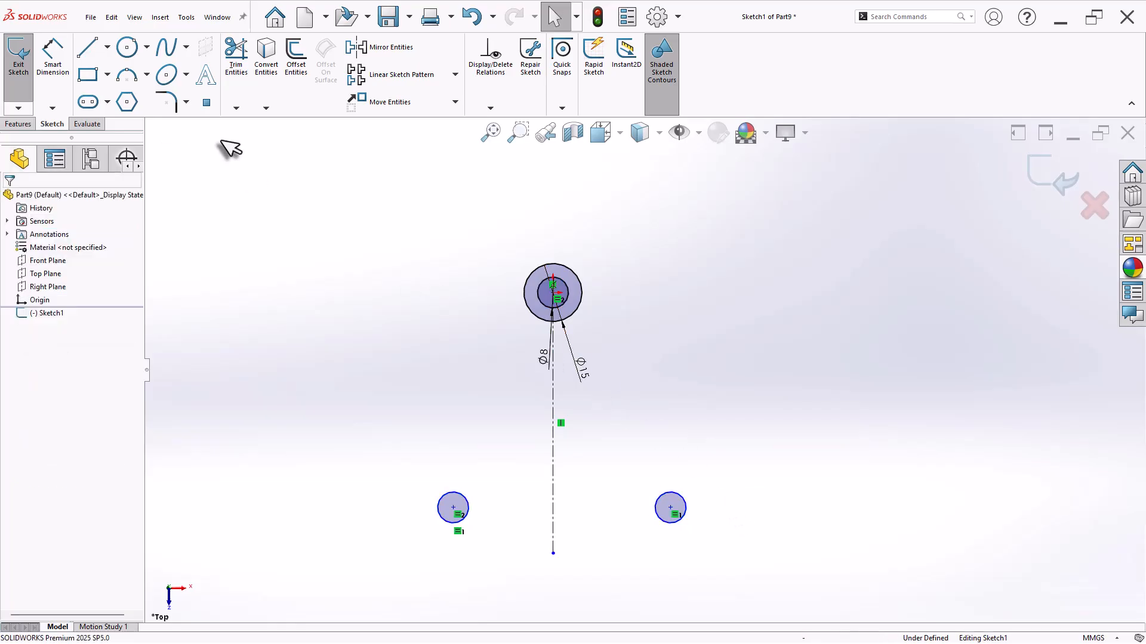
# Draw a concentric outer circle about 16 mm in diameter around each of the two lower circles
pyautogui.click(126, 48)
pyautogui.click(454, 508)
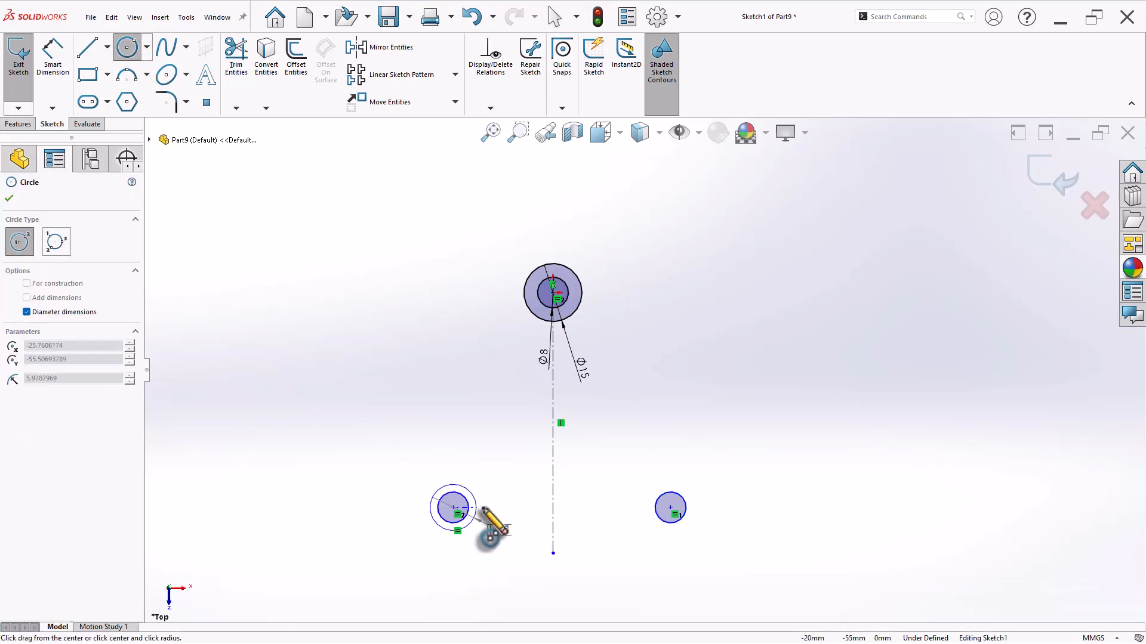
pyautogui.click(485, 508)
pyautogui.click(670, 508)
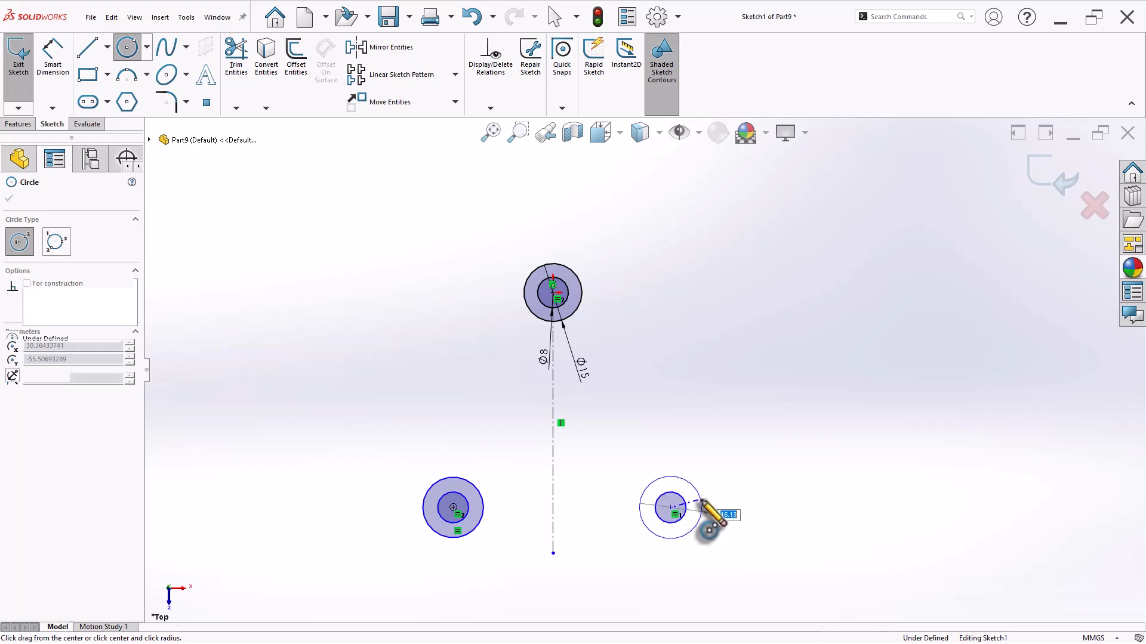
pyautogui.click(701, 508)
pyautogui.rightClick(739, 445)
pyautogui.click(753, 452)
# Make the two lower outer circles equal to the 15 mm circle at the origin
pyautogui.click(481, 499)
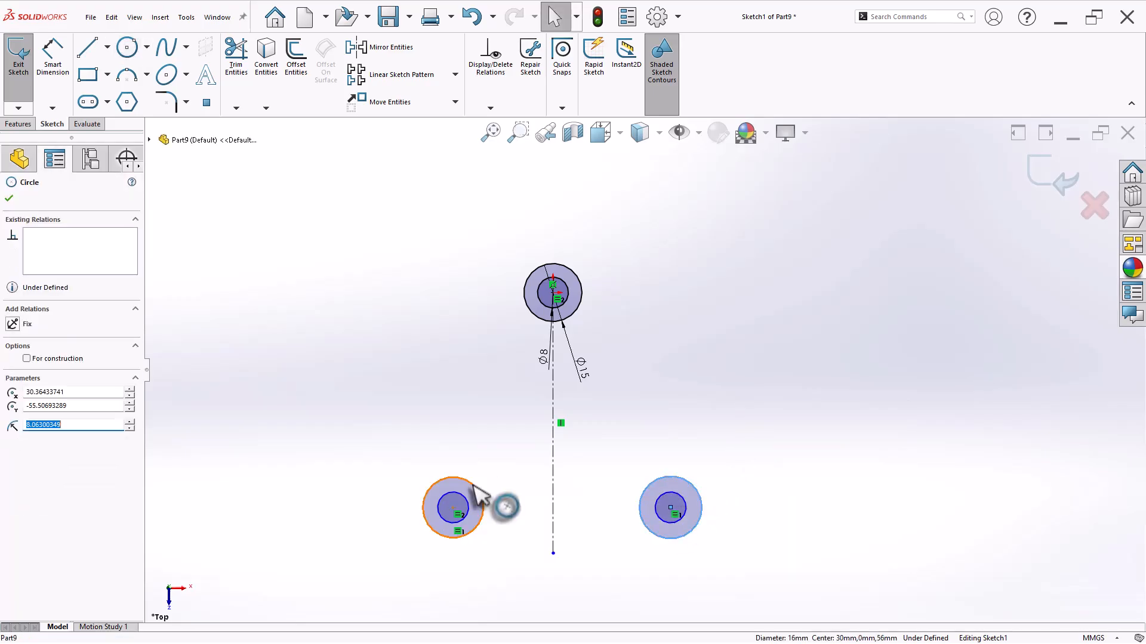
pyautogui.keyDown('ctrl'); pyautogui.click(571, 315); pyautogui.keyUp('ctrl')
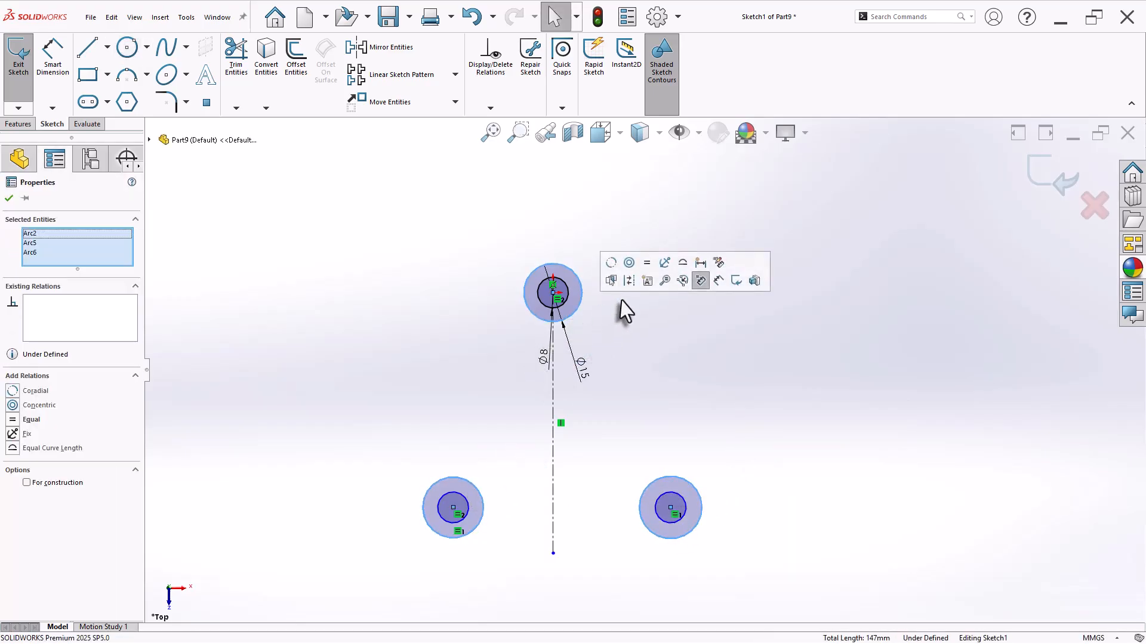
pyautogui.click(647, 264)
pyautogui.click(708, 406)
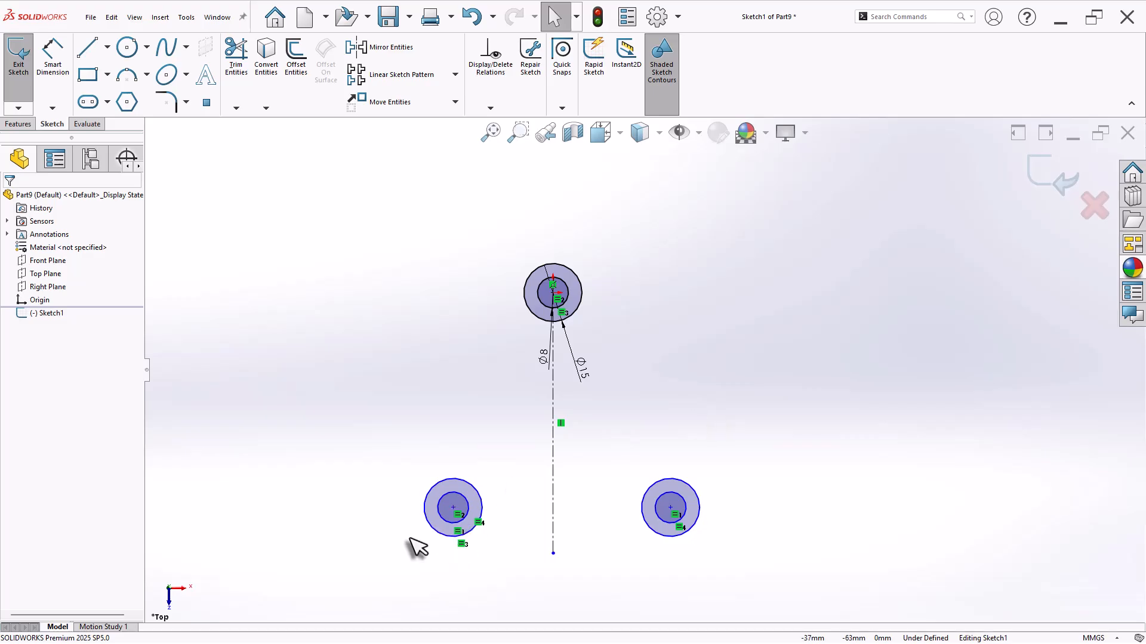
# Make the centers of the two lower circle pairs symmetric about the vertical centerline
pyautogui.click(453, 507)
pyautogui.keyDown('ctrl'); pyautogui.click(553, 503); pyautogui.keyUp('ctrl')
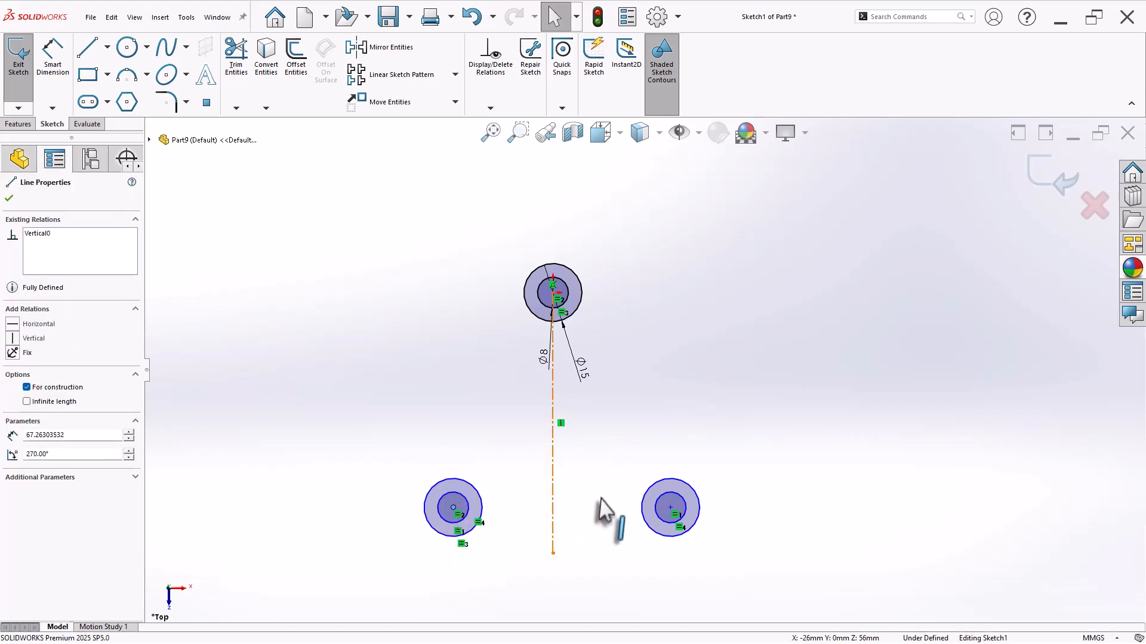
pyautogui.keyDown('ctrl'); pyautogui.click(670, 508); pyautogui.keyUp('ctrl')
pyautogui.click(708, 452)
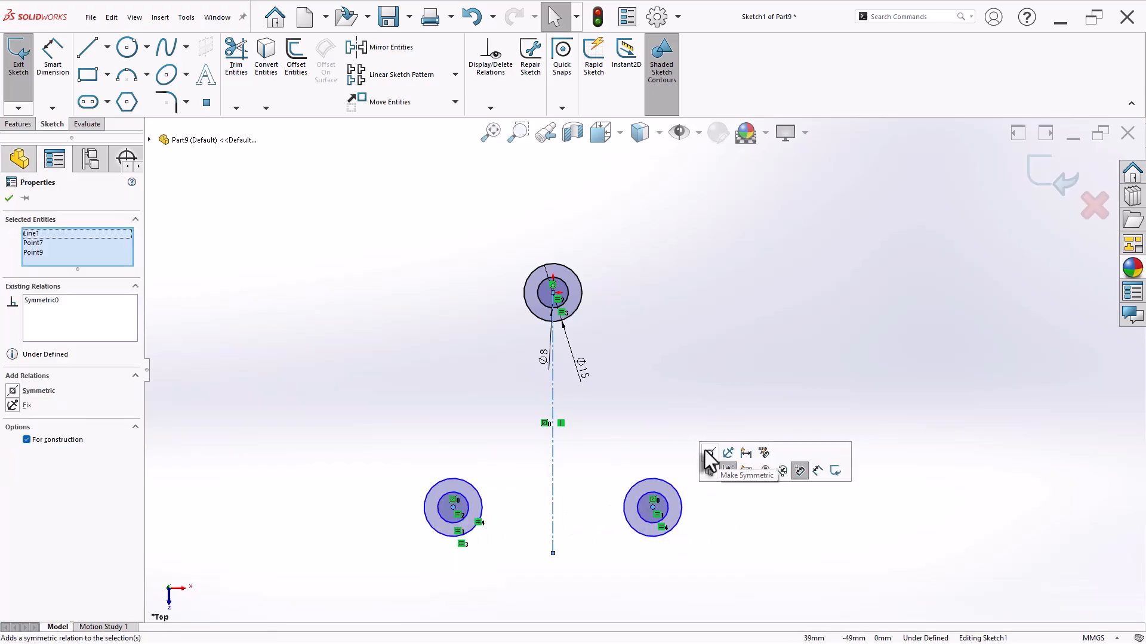
pyautogui.click(588, 437)
# Dimension the horizontal distance between the two lower circle centers as 75 mm
pyautogui.moveTo(741, 388); pyautogui.dragTo(753, 339, button='right')
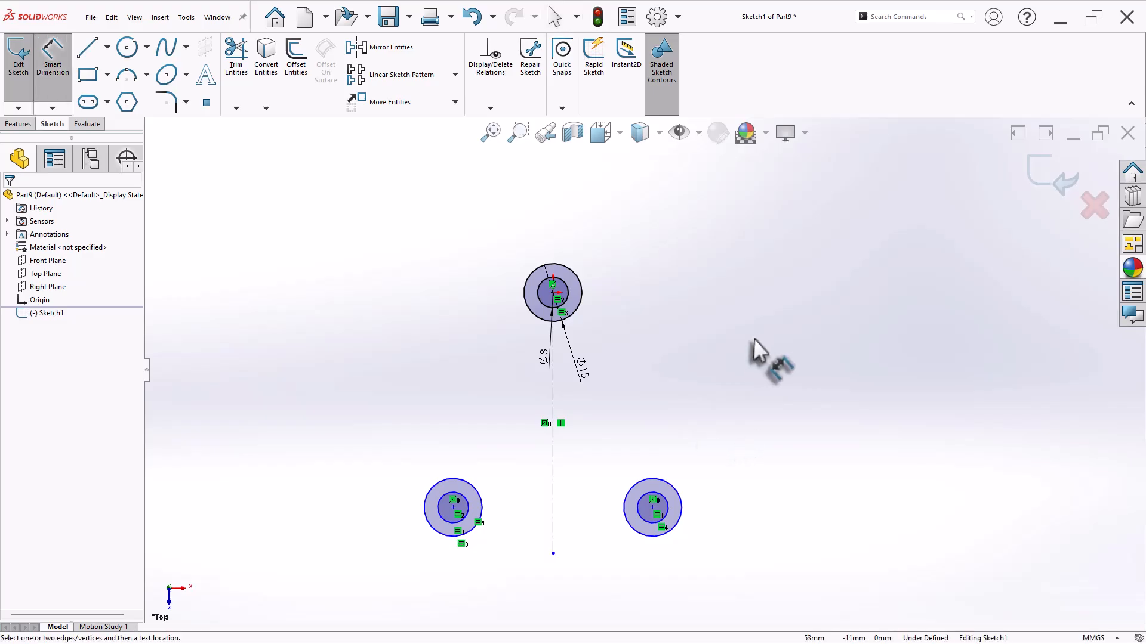
pyautogui.click(454, 508)
pyautogui.click(652, 508)
pyautogui.click(545, 604)
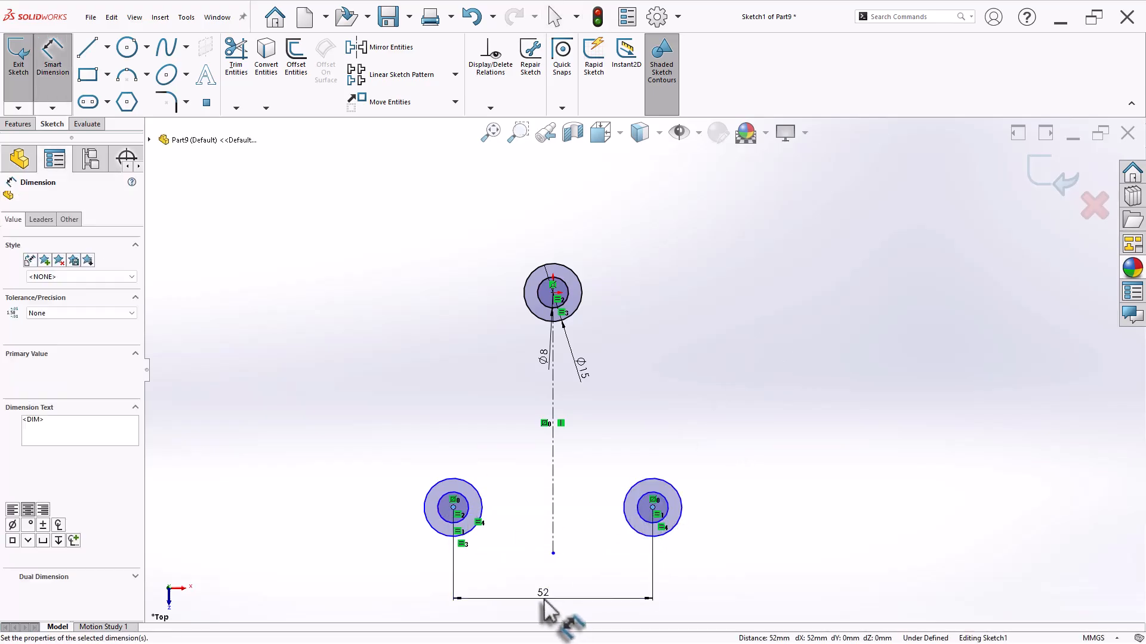
pyautogui.write('75')
pyautogui.press('Return')
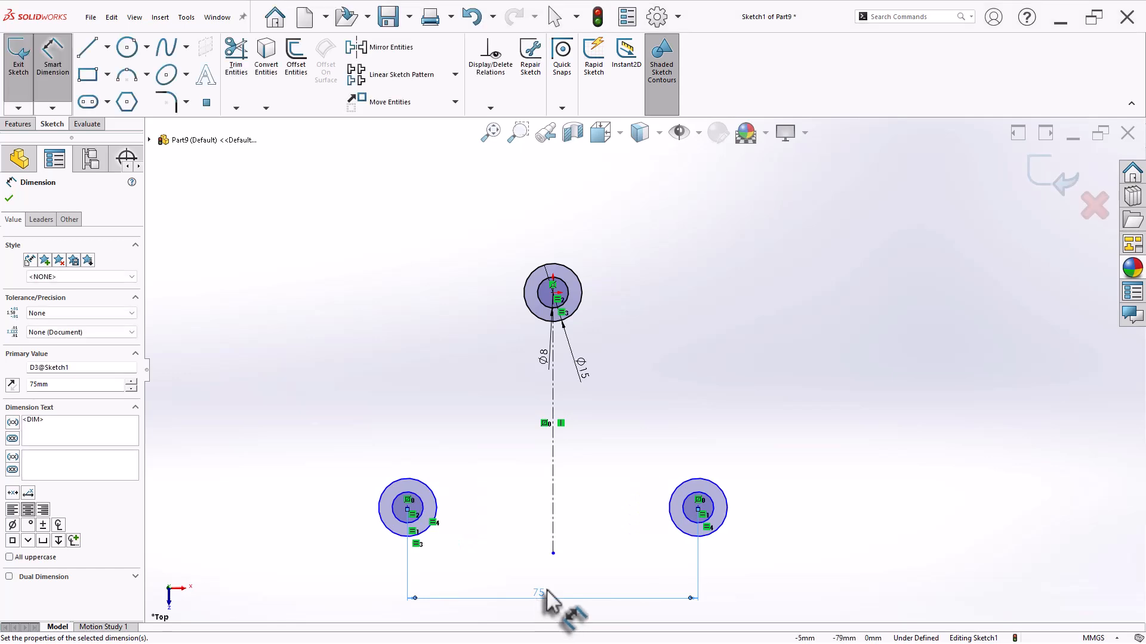
# Dimension the vertical distance from the lower left circle center to the origin as 60 mm
pyautogui.click(408, 508)
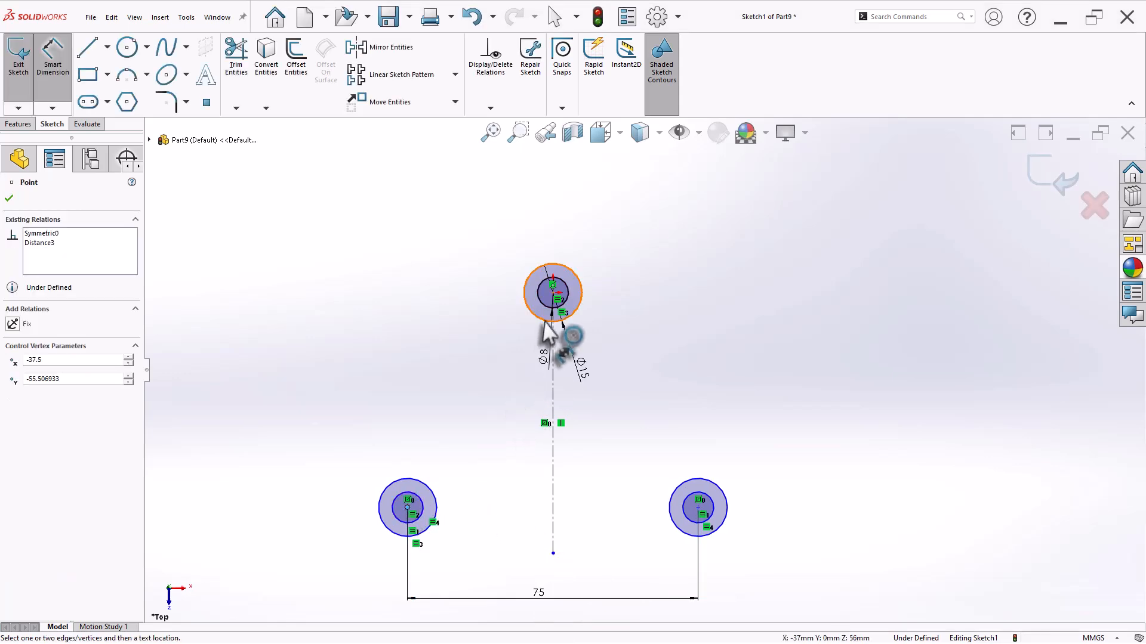
pyautogui.click(553, 292)
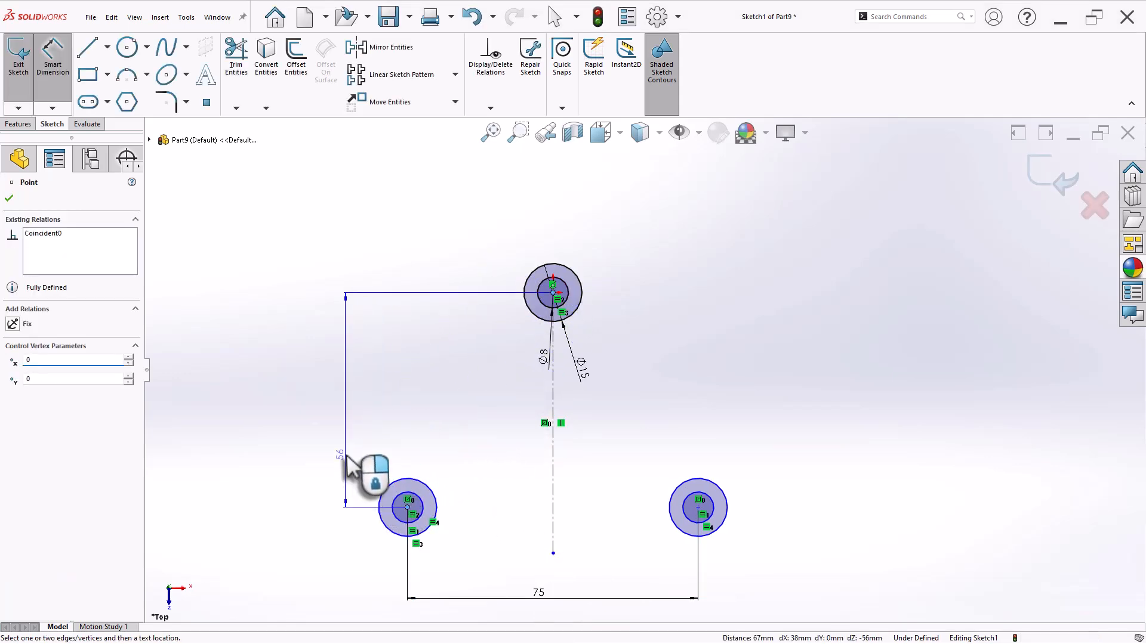
pyautogui.click(347, 462)
pyautogui.write('60')
pyautogui.press('Return')
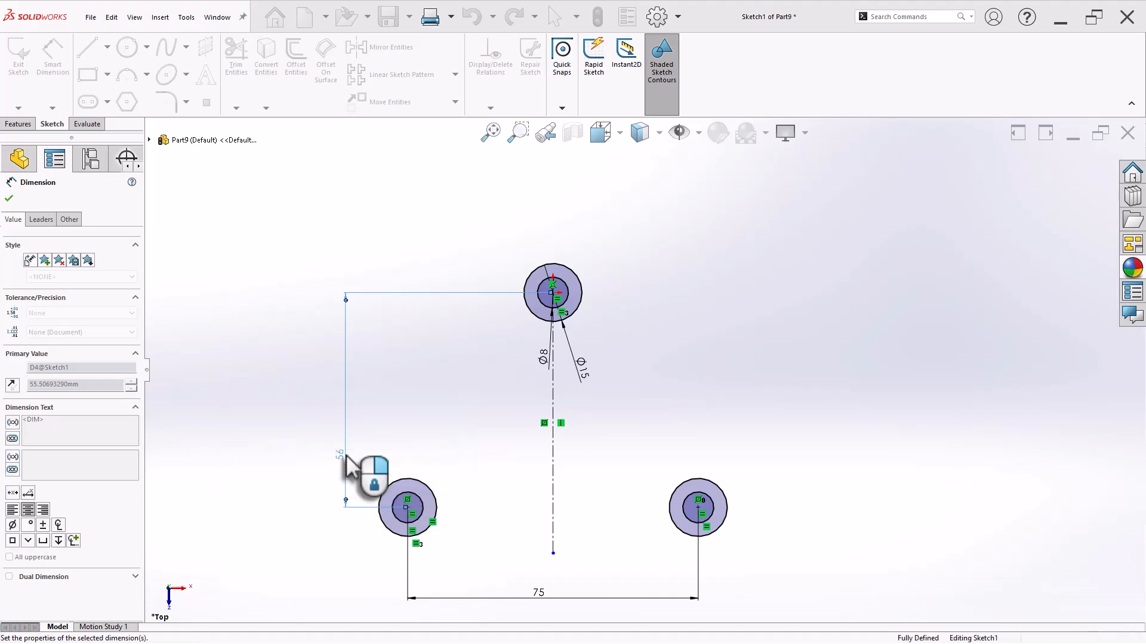
pyautogui.press('Escape')
# Draw a line tangent to the outer left sides of the upper and lower left 15 mm circles
pyautogui.click(94, 54)
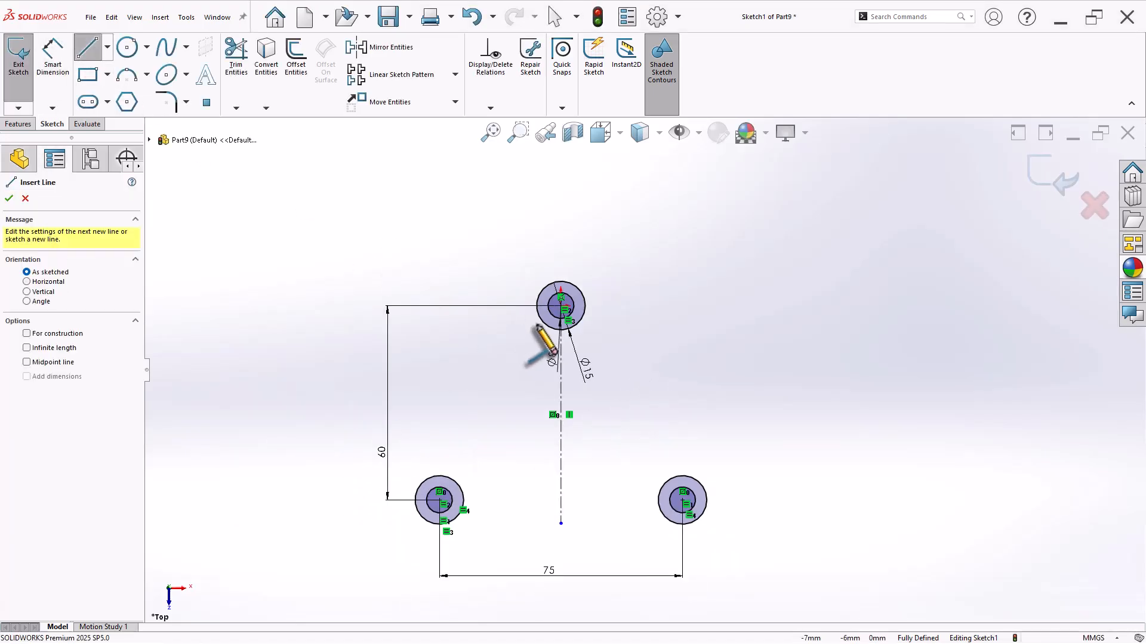
pyautogui.click(538, 305)
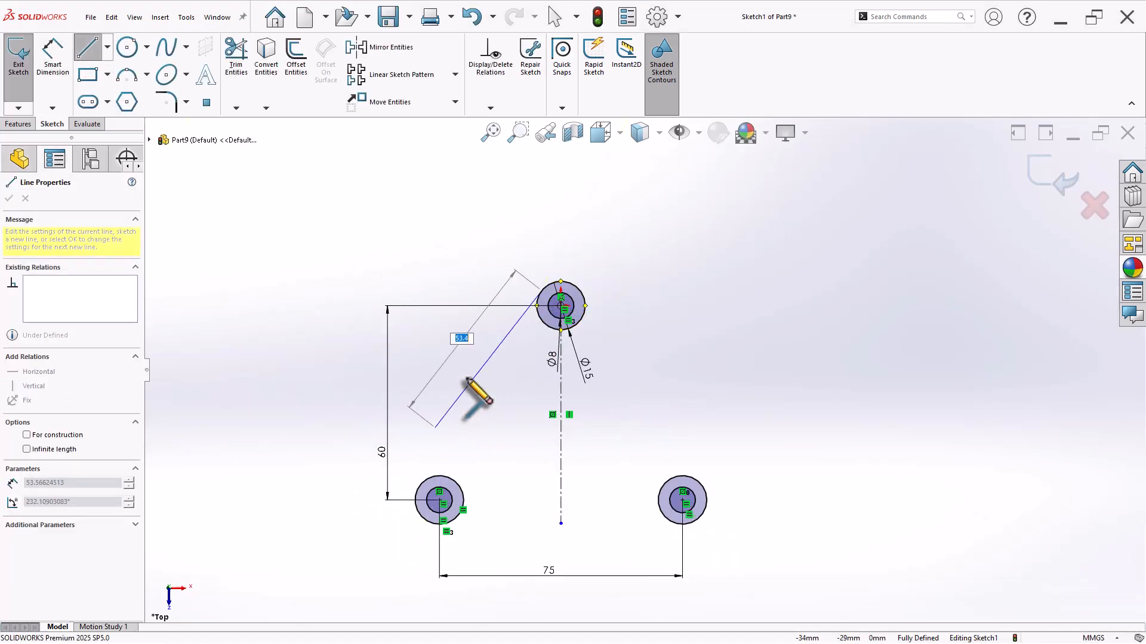
pyautogui.click(419, 487)
pyautogui.rightClick(504, 373)
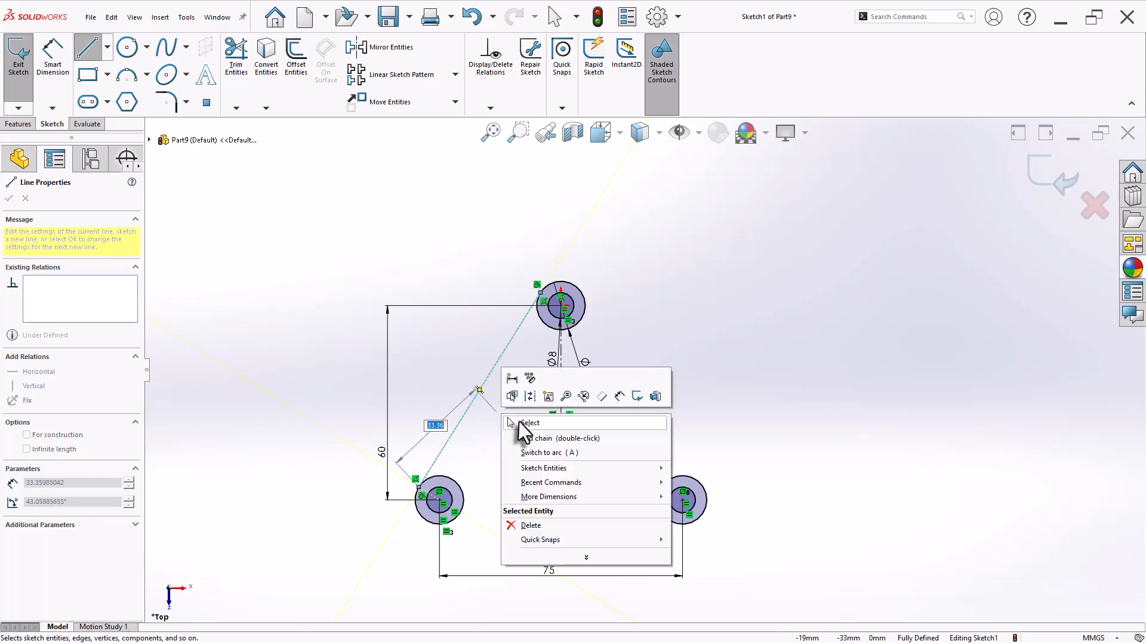
pyautogui.click(525, 426)
# Mirror the slanted tangent line about the vertical centerline
pyautogui.click(471, 401)
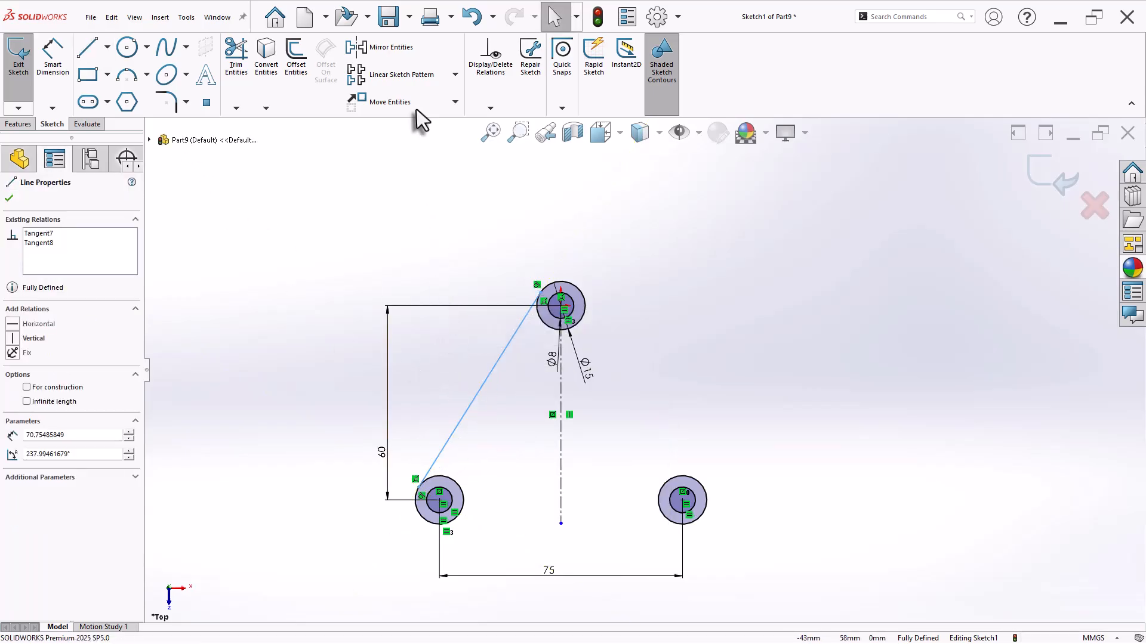
pyautogui.click(358, 47)
pyautogui.click(36, 346)
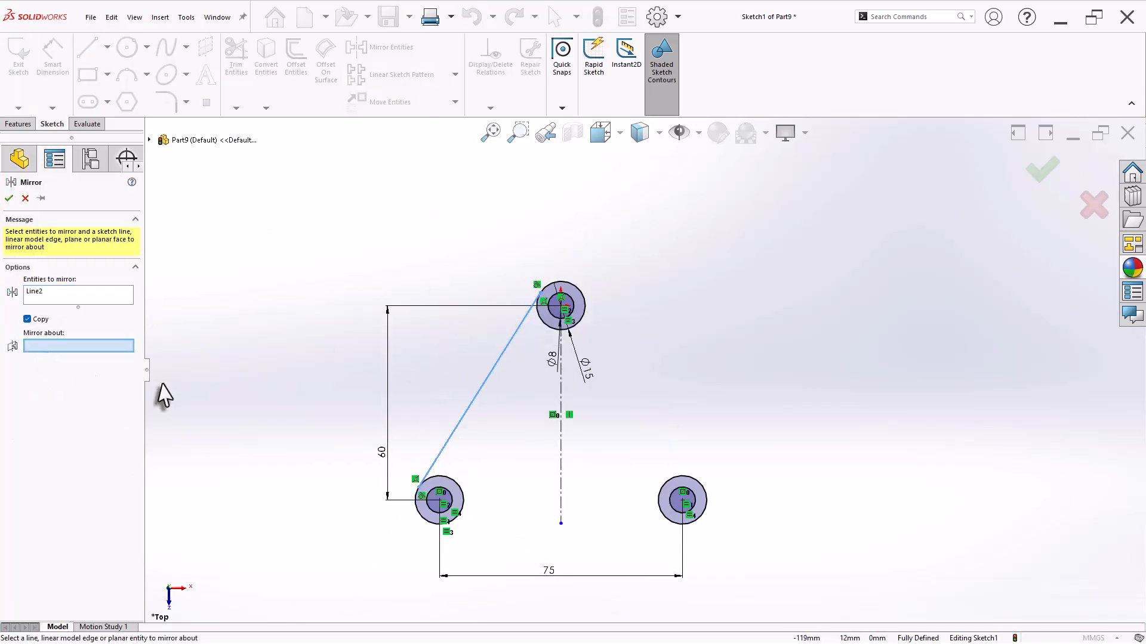
pyautogui.click(561, 464)
pyautogui.rightClick(566, 460)
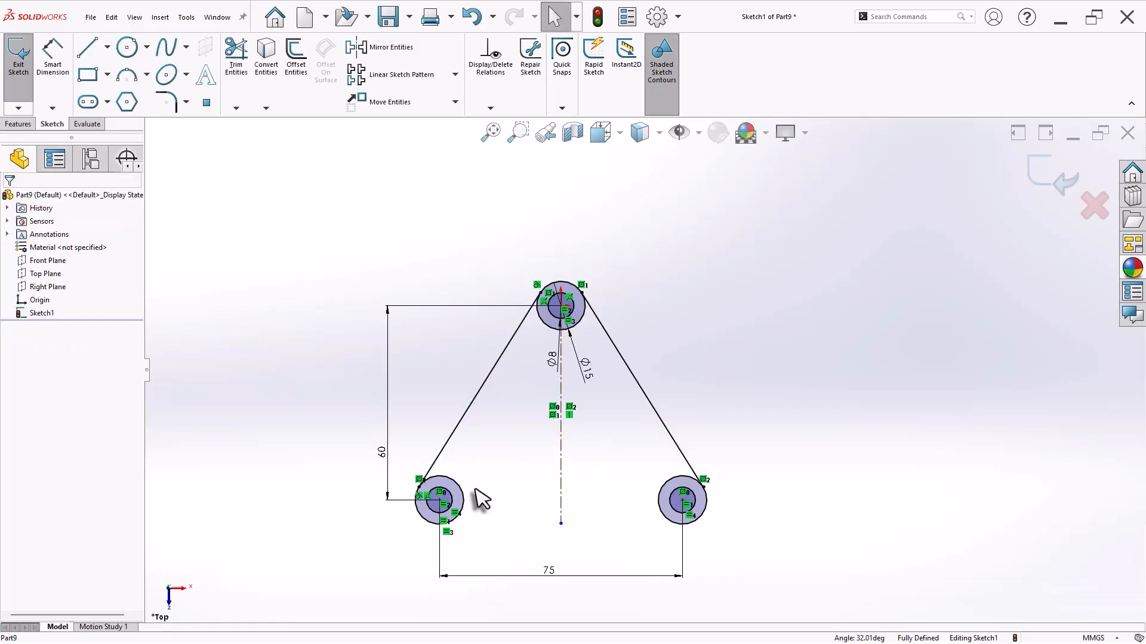
# Draw a horizontal line tangent to the undersides of the two lower 15 mm circles
pyautogui.click(88, 47)
pyautogui.scroll(-1, 422, 519)
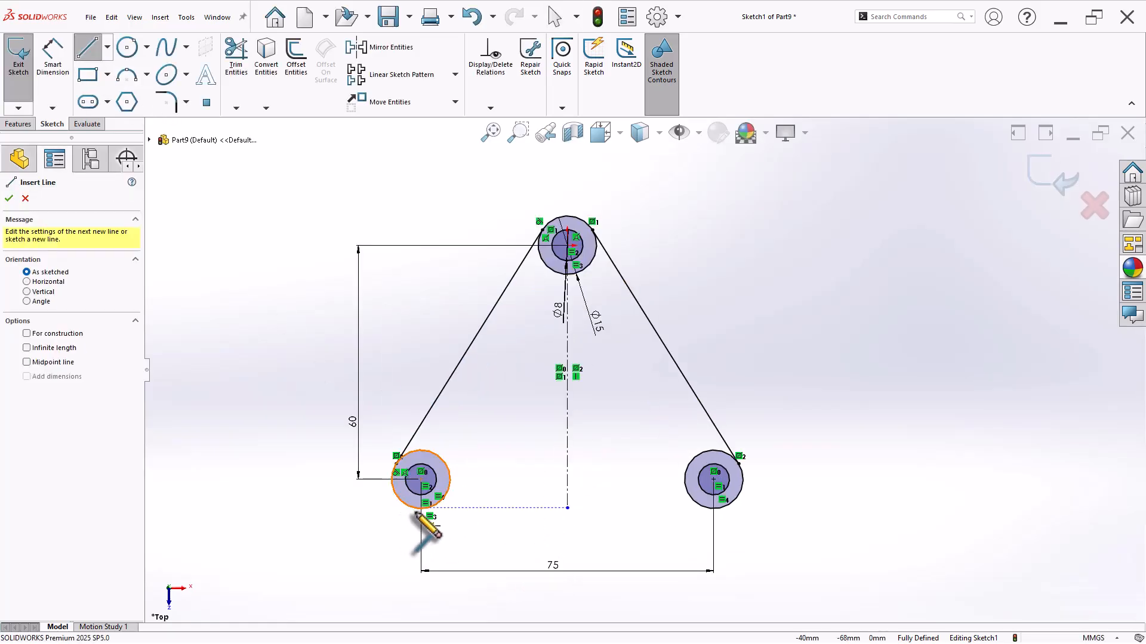
pyautogui.click(422, 510)
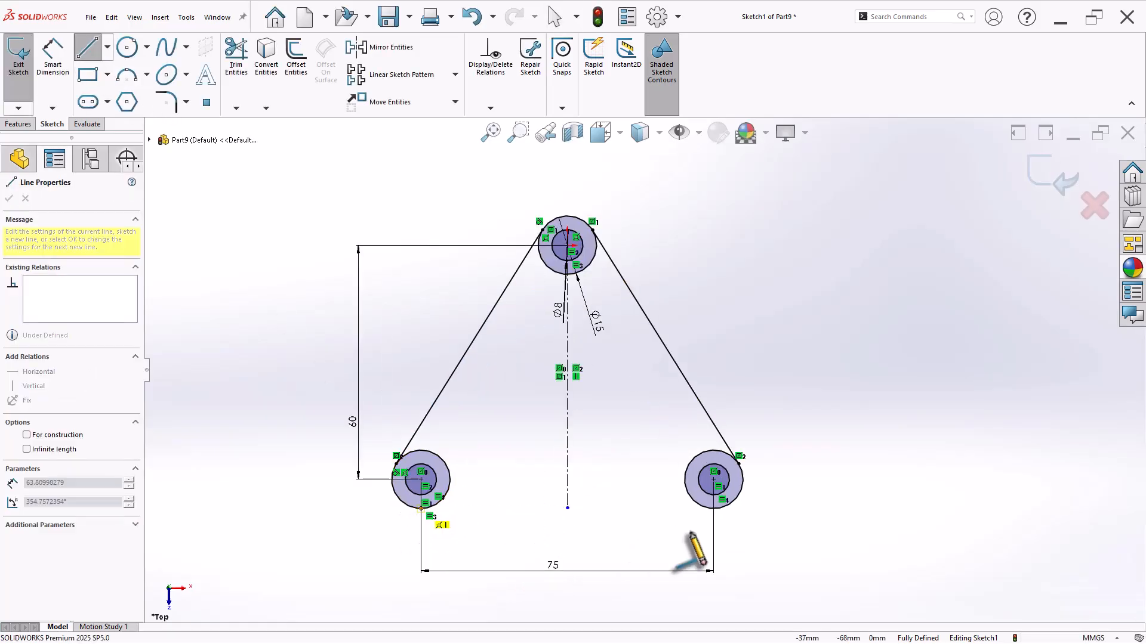
pyautogui.click(713, 510)
pyautogui.rightClick(798, 411)
pyautogui.click(818, 419)
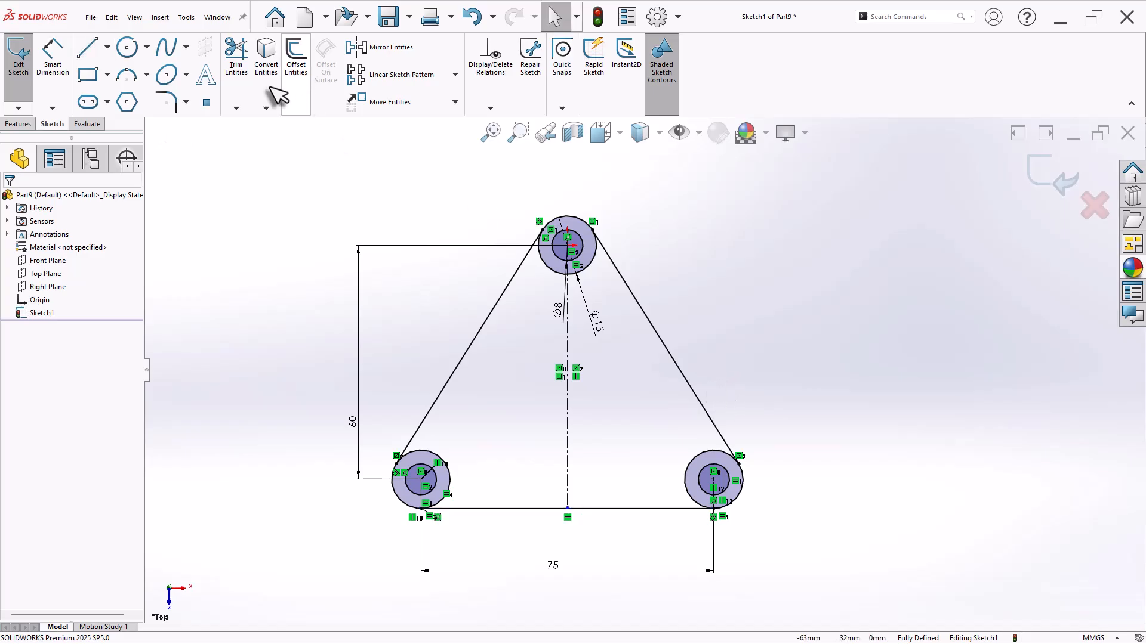
# Trim the inner arcs of the three 15 mm circles with Power Trim to leave a closed rounded triangular outline
pyautogui.click(236, 55)
pyautogui.scroll(-1, 544, 337)
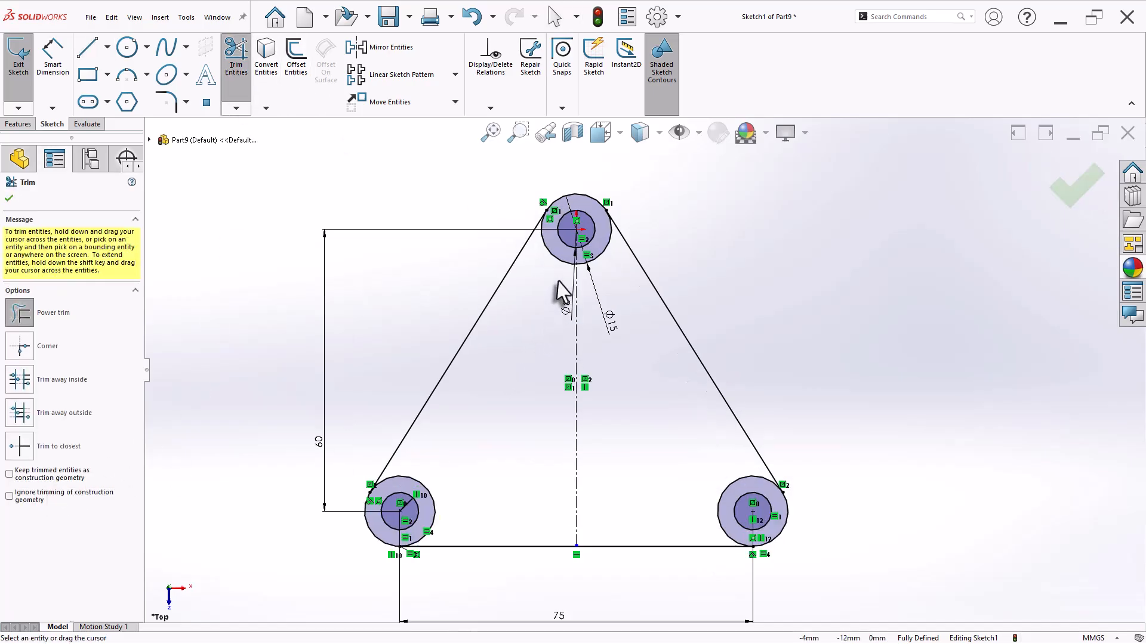
pyautogui.moveTo(558, 282); pyautogui.dragTo(555, 253)
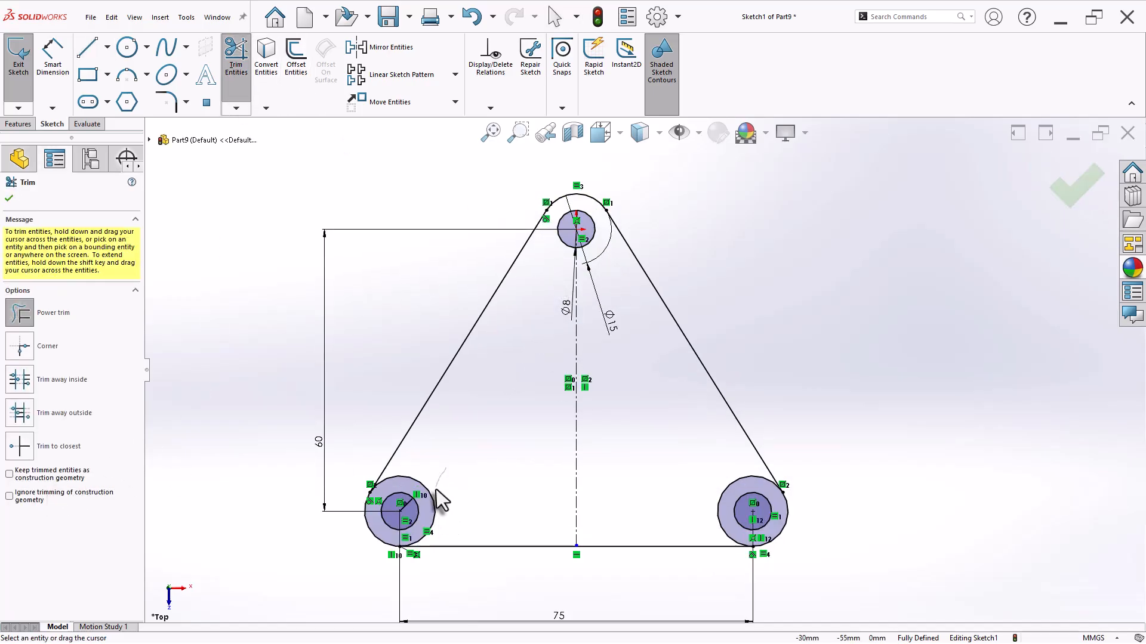
pyautogui.moveTo(440, 503); pyautogui.dragTo(561, 489)
pyautogui.moveTo(723, 477); pyautogui.dragTo(731, 487)
pyautogui.scroll(3, 657, 441)
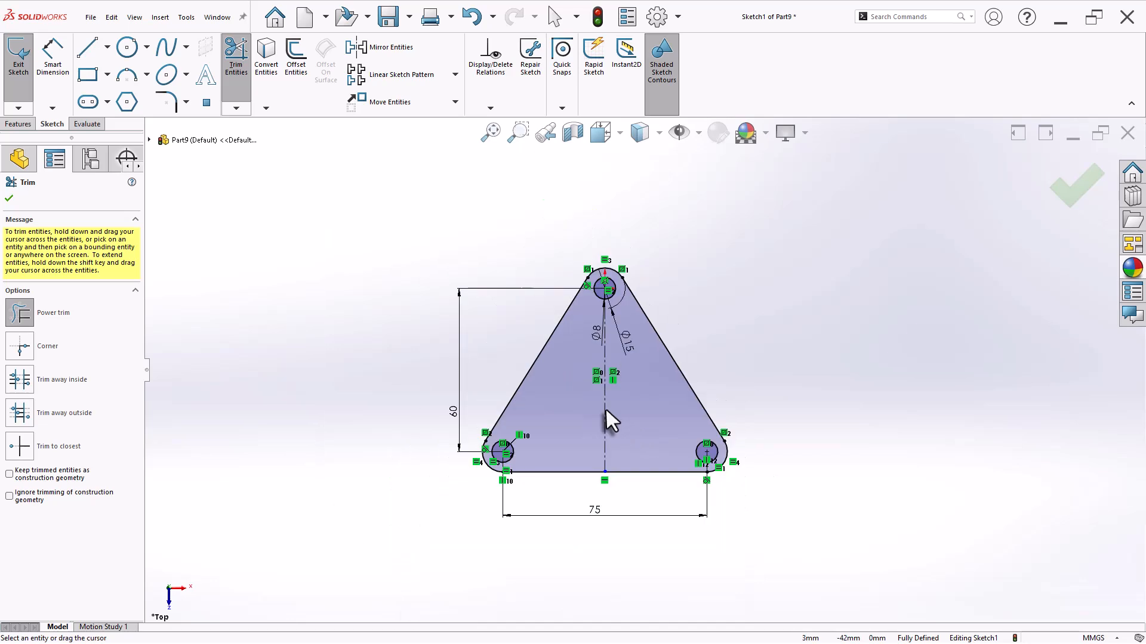
# Extrude the rounded triangular sketch as a 10 mm Blind boss
pyautogui.press('s')
pyautogui.click(697, 498)
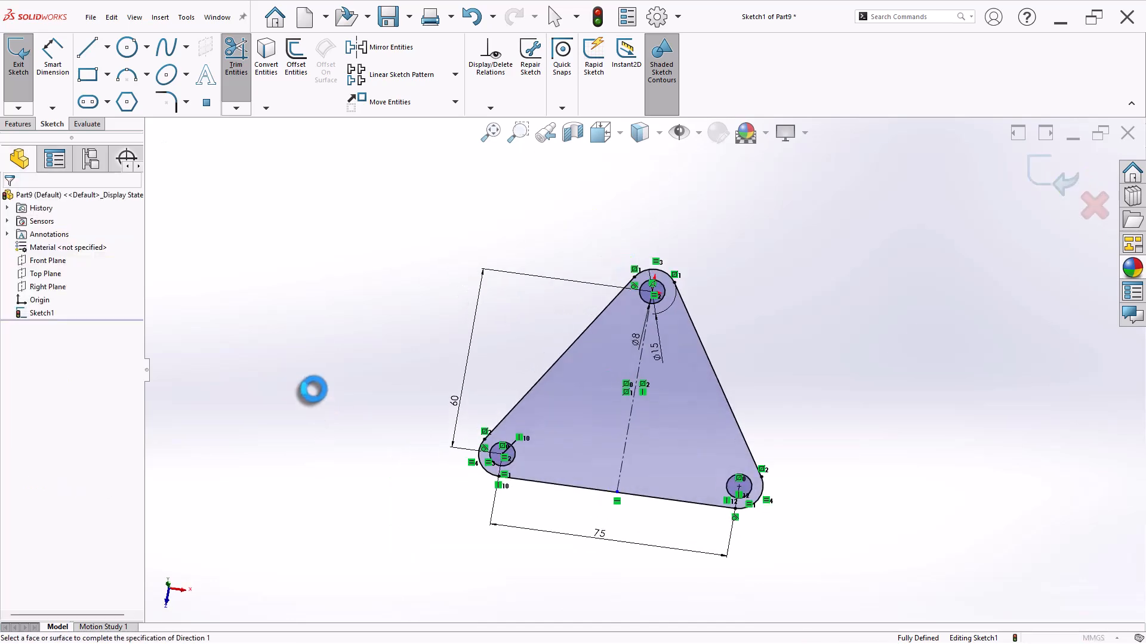
pyautogui.click(52, 271)
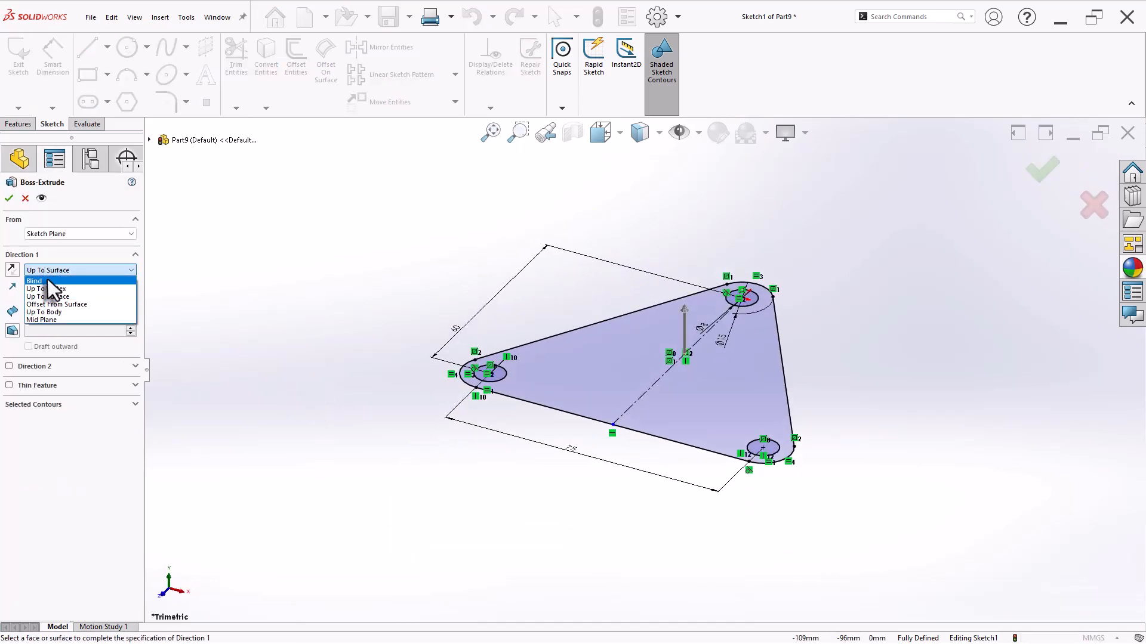
pyautogui.click(48, 280)
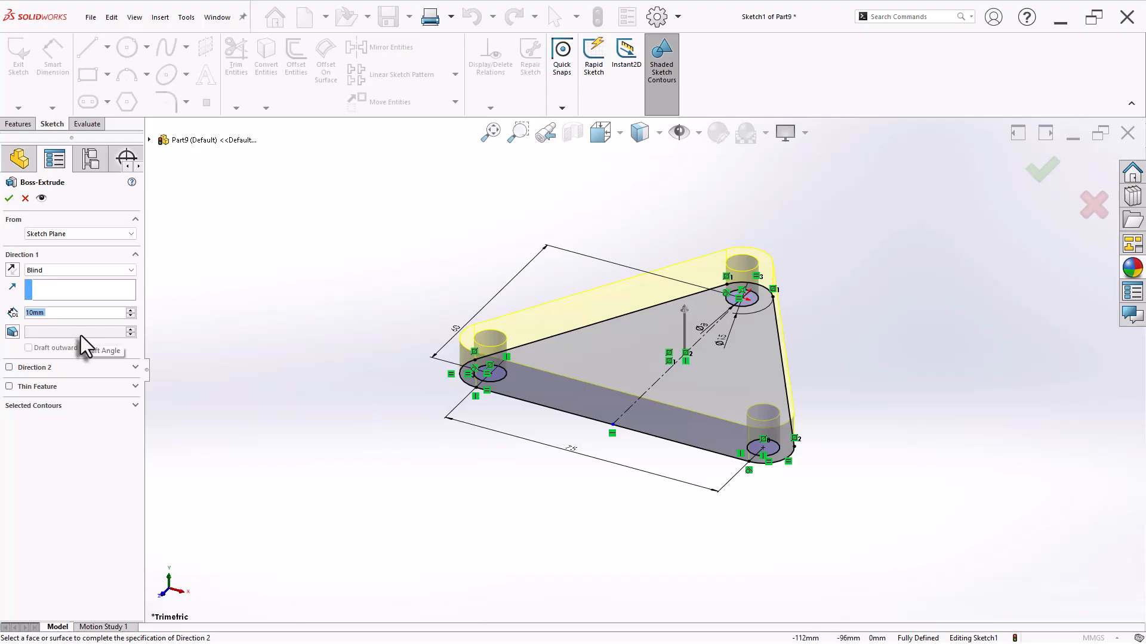
pyautogui.click(8, 198)
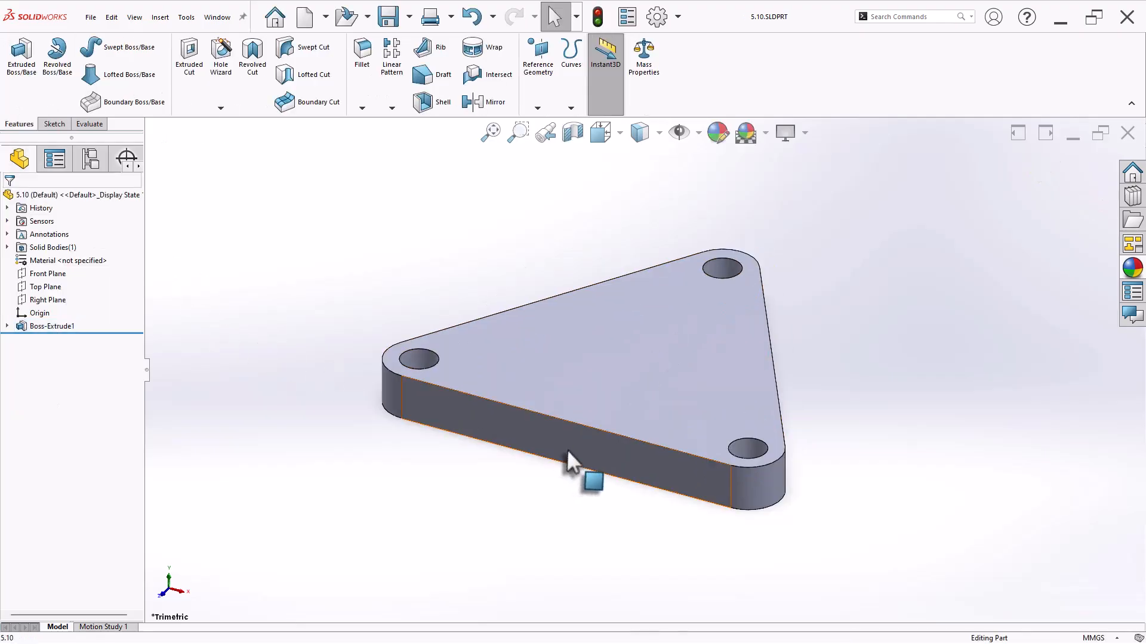
# Start a sketch on the plate's long straight side face and draw a 21 mm diameter circle above the plate, vertically over the origin
pyautogui.click(568, 454)
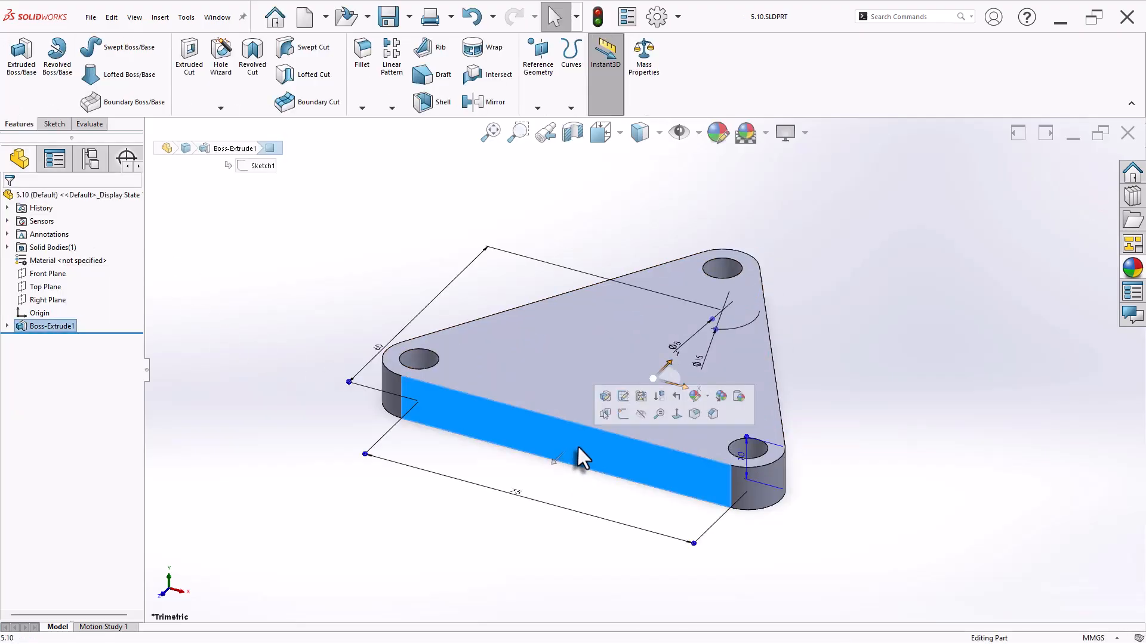
pyautogui.click(623, 414)
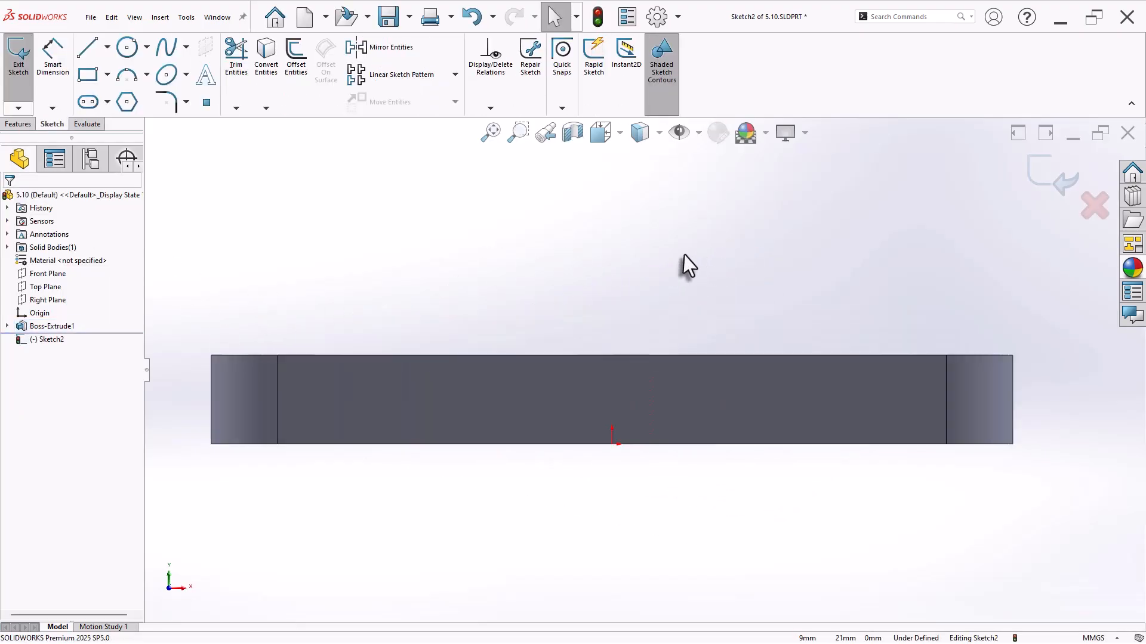
pyautogui.press('s')
pyautogui.click(744, 306)
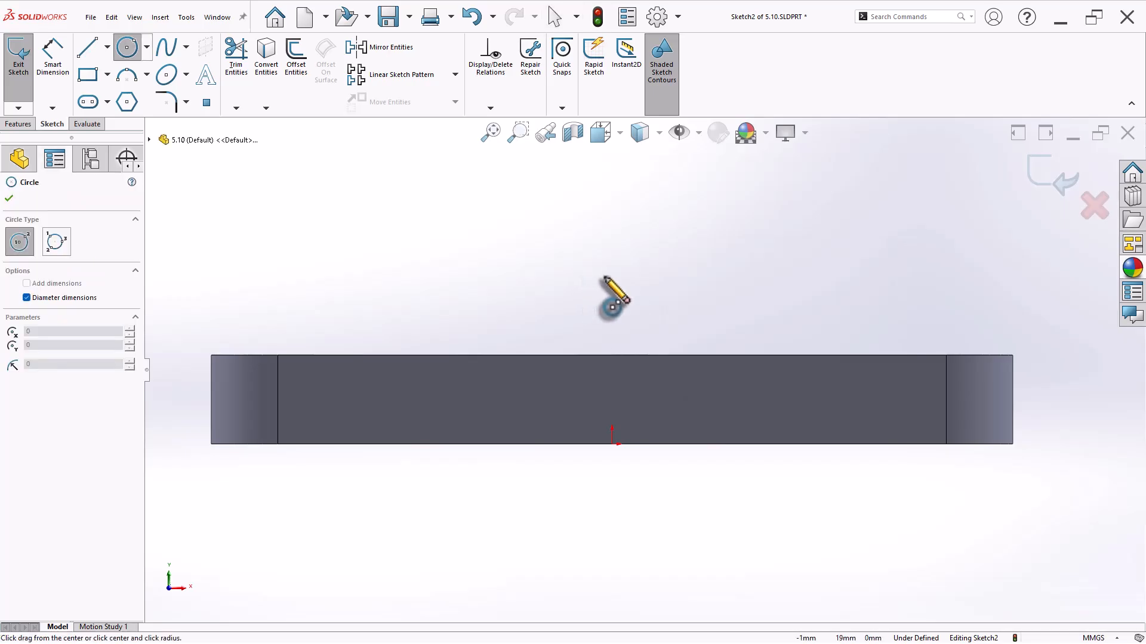
pyautogui.click(612, 276)
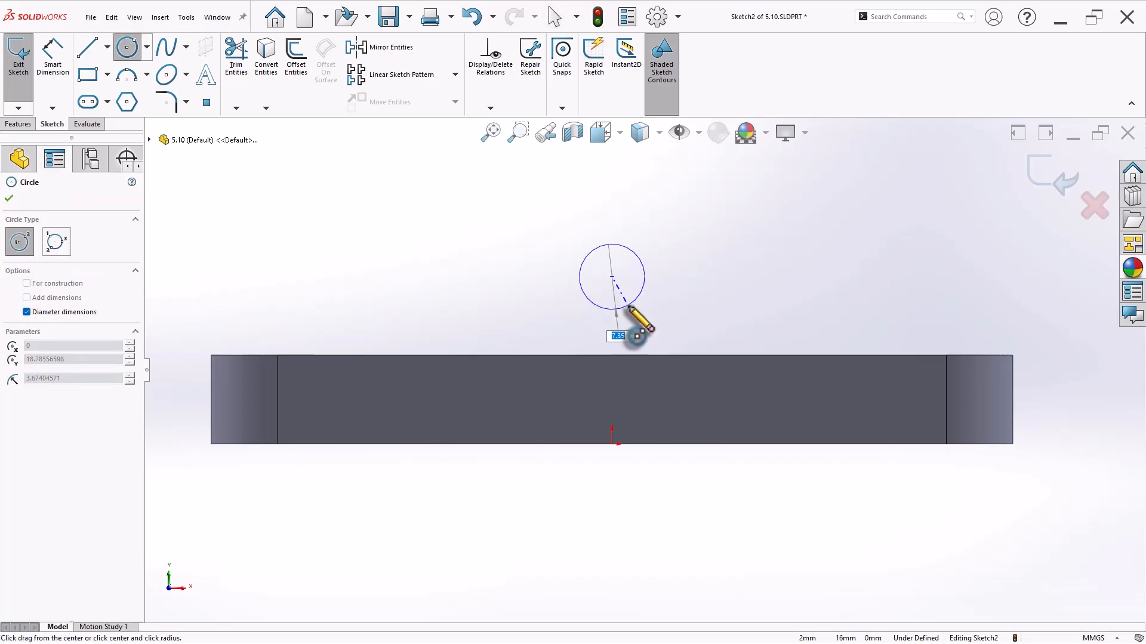
pyautogui.press('Return')
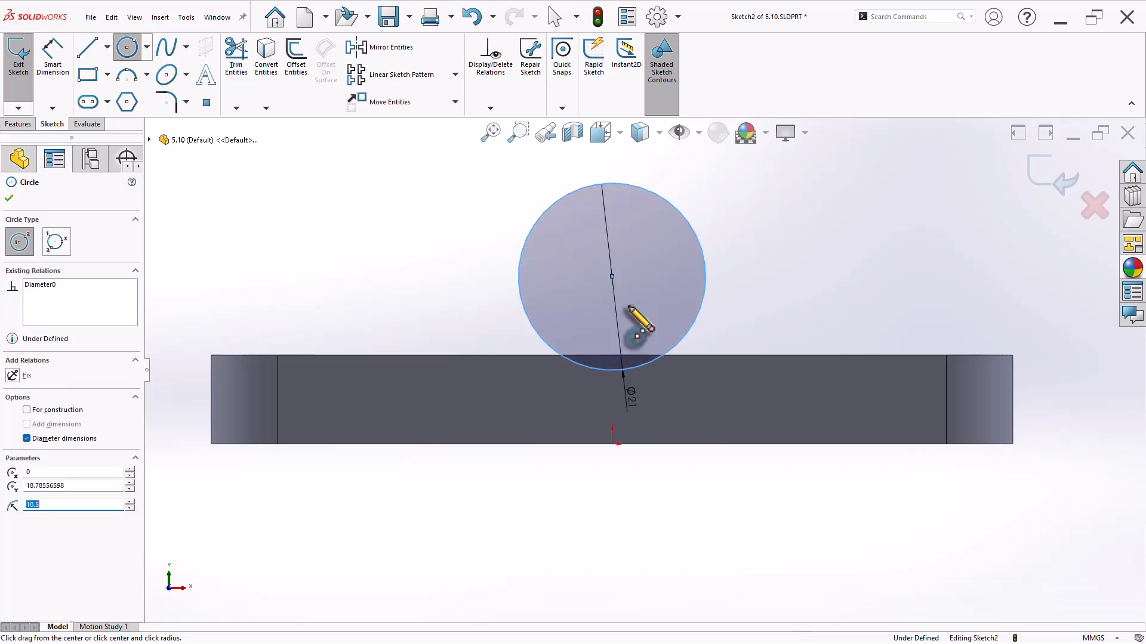
# Draw a 32 mm diameter circle concentric with the 21 mm circle
pyautogui.click(611, 277)
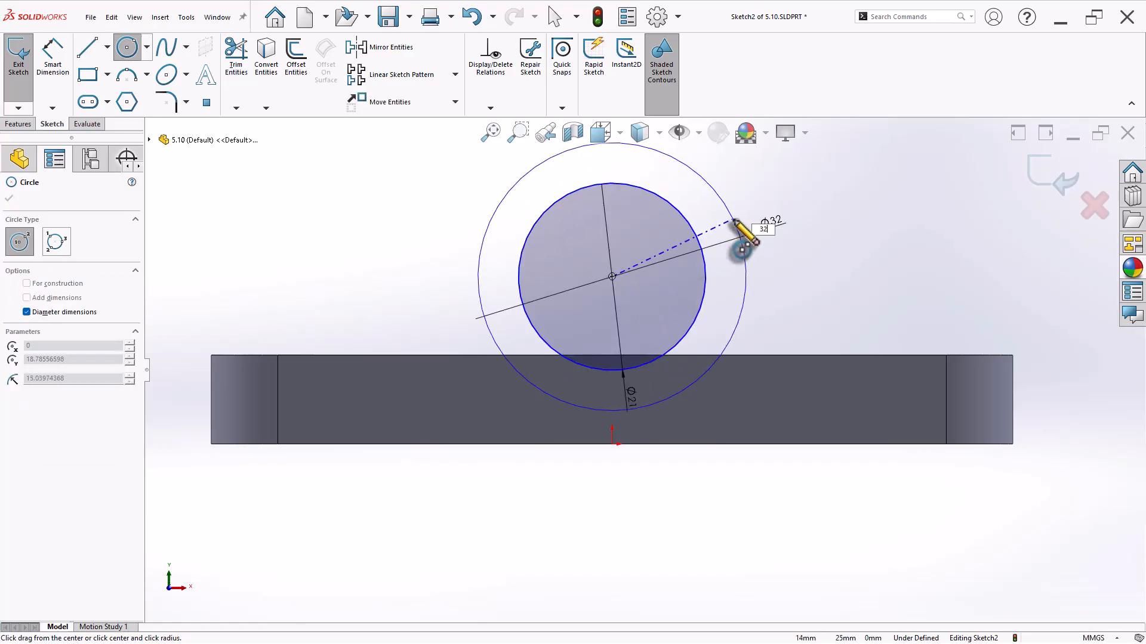
pyautogui.write('32')
pyautogui.press('Return')
pyautogui.press('Escape')
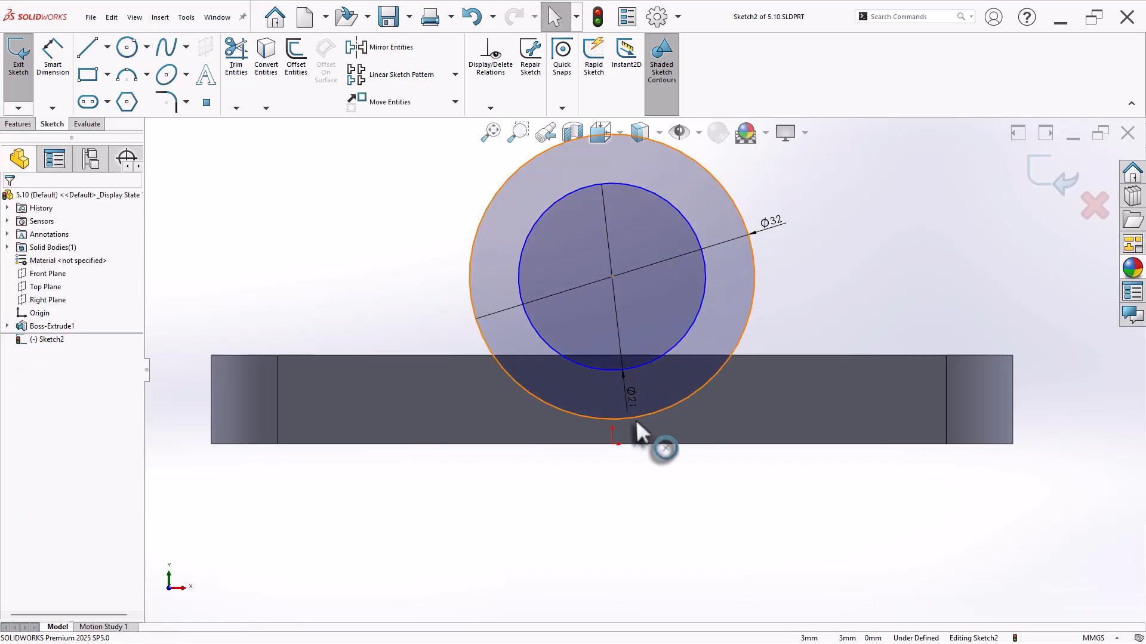
# Align the circles' center vertically with the origin and make the 32 mm circle tangent to the plate's upper edge
pyautogui.click(612, 276)
pyautogui.keyDown('ctrl'); pyautogui.click(612, 445); pyautogui.keyUp('ctrl')
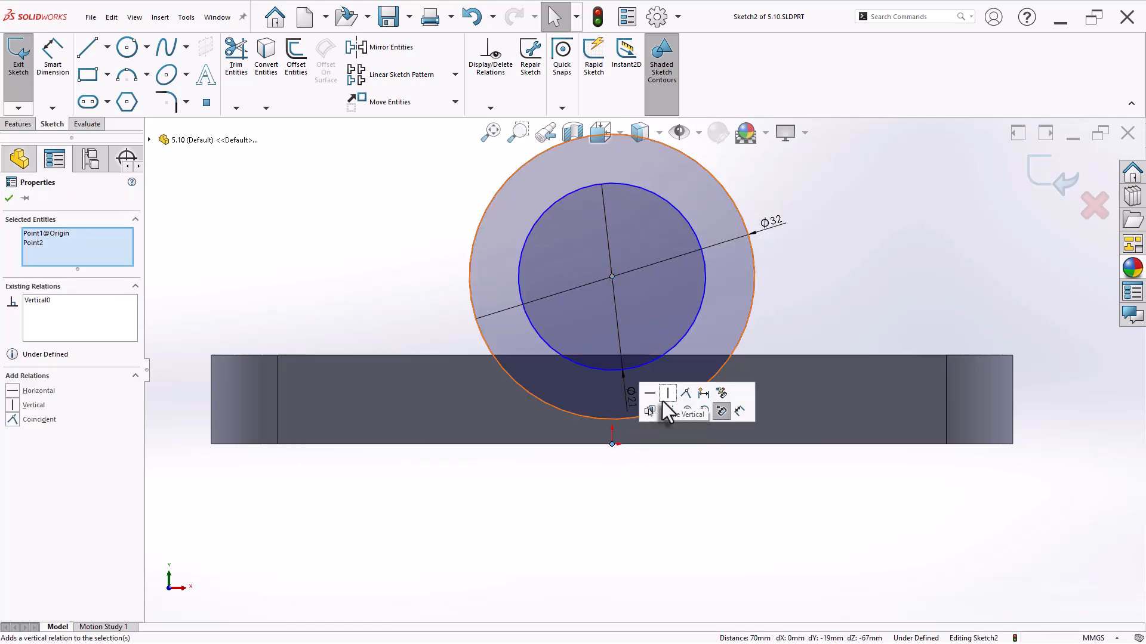
pyautogui.click(662, 400)
pyautogui.click(642, 418)
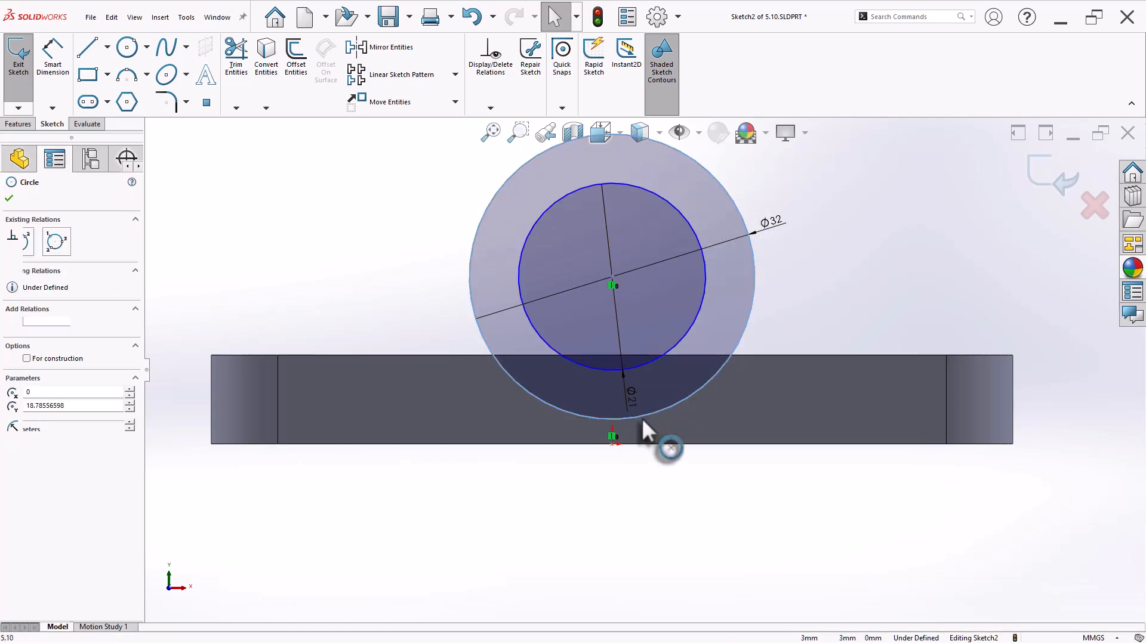
pyautogui.keyDown('ctrl'); pyautogui.click(765, 355); pyautogui.keyUp('ctrl')
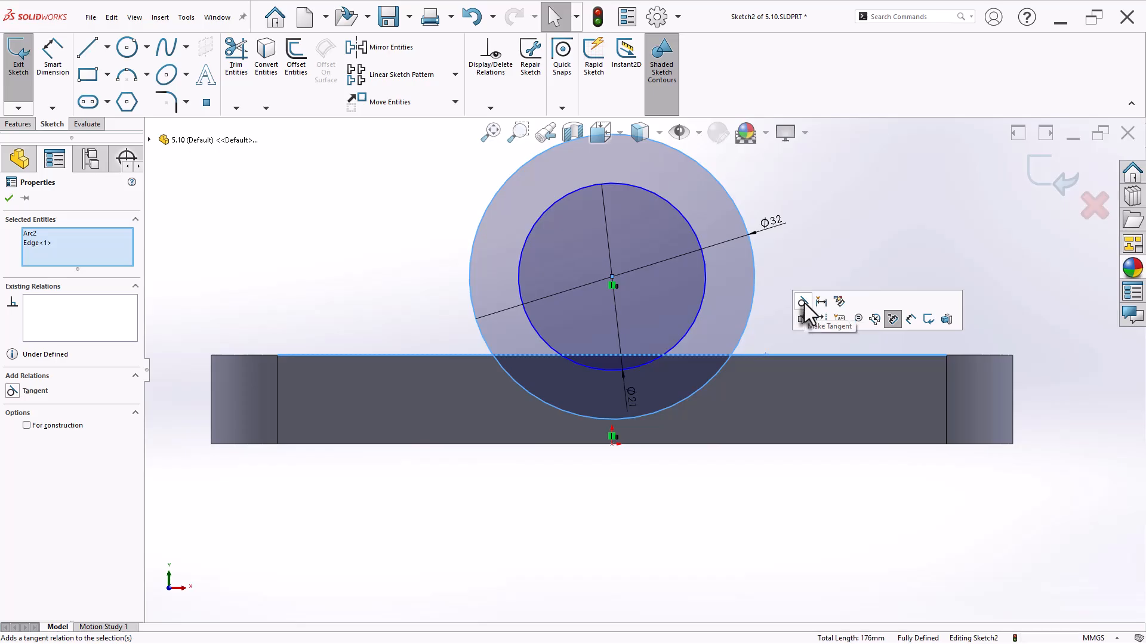
pyautogui.click(805, 303)
pyautogui.click(772, 323)
pyautogui.scroll(3, 776, 322)
pyautogui.scroll(-2, 794, 285)
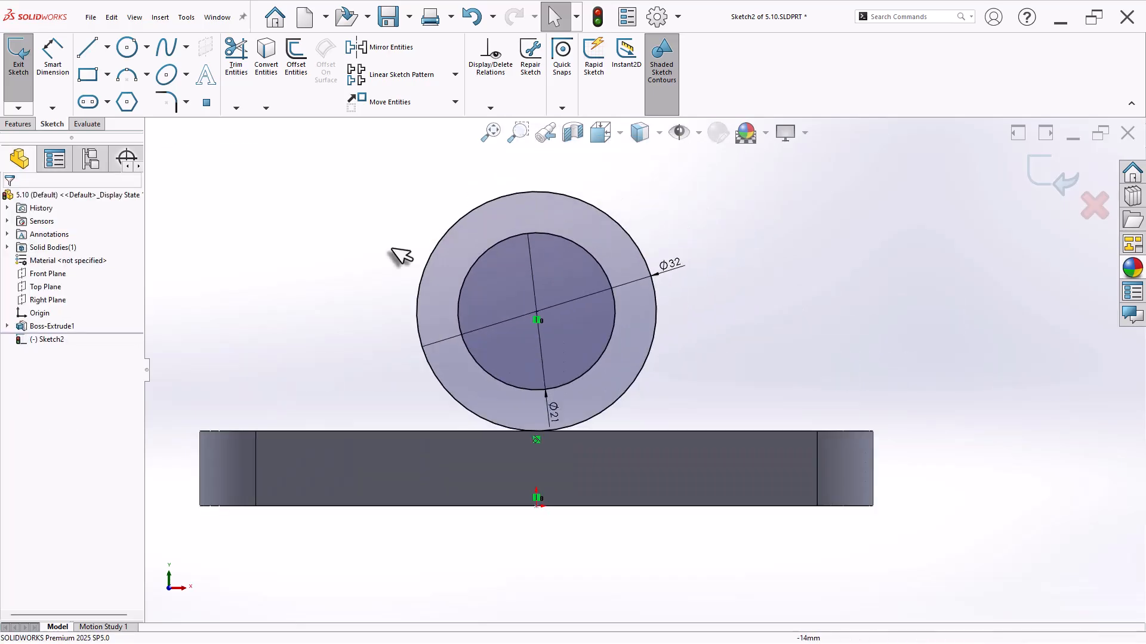
# Draw connected lines from the 32 mm circle's left quadrant down to the plate, along its upper edge, and up to the right quadrant
pyautogui.click(88, 47)
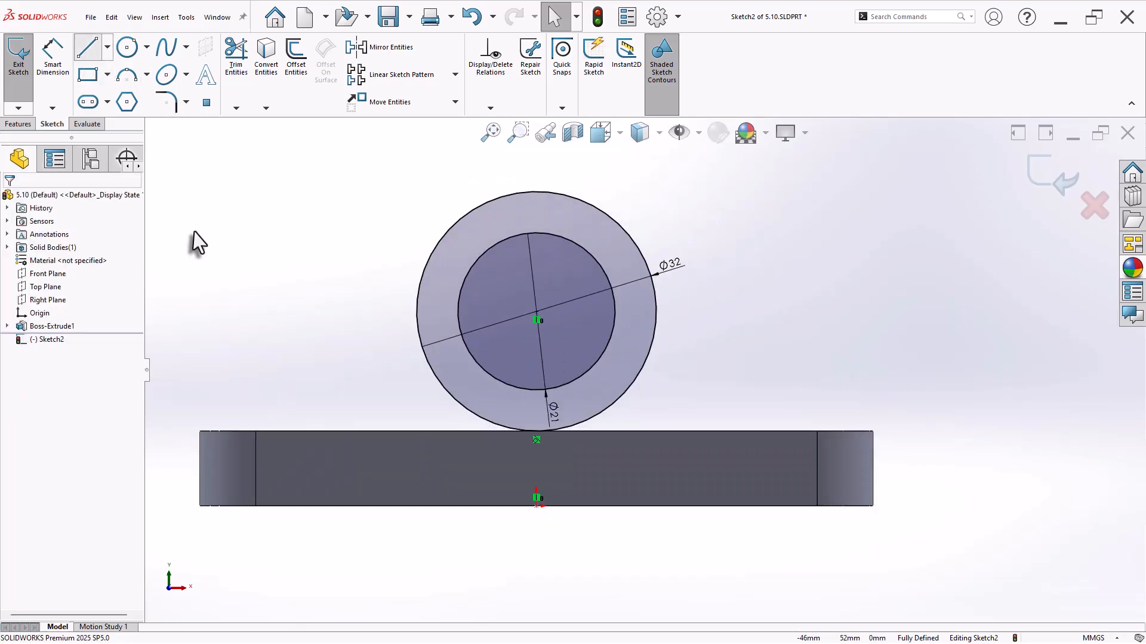
pyautogui.click(417, 311)
pyautogui.click(417, 431)
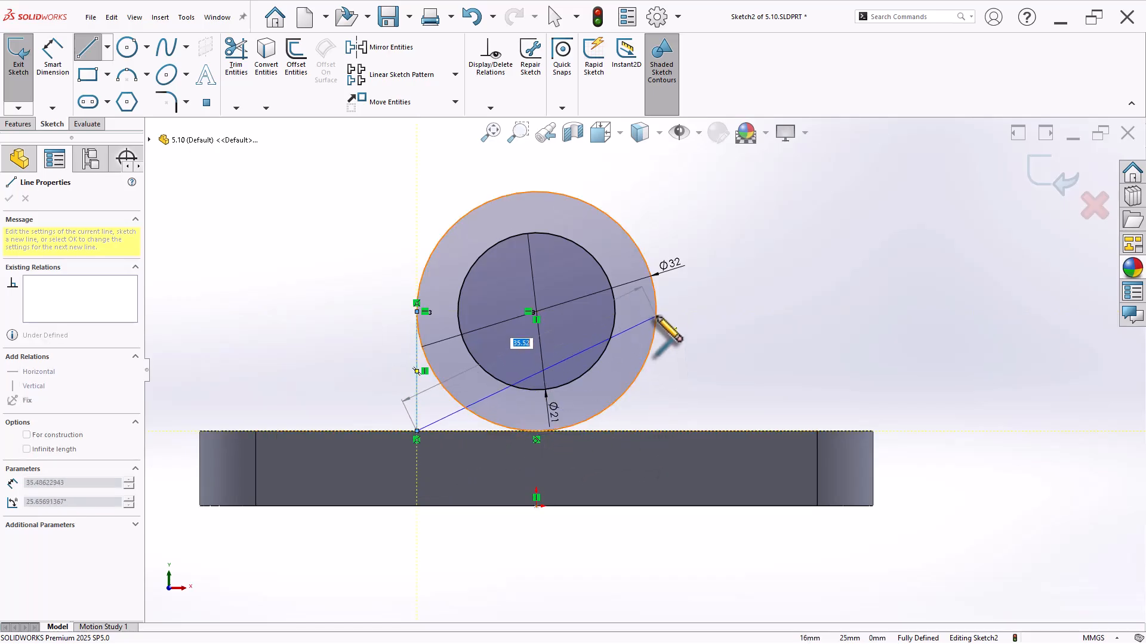
pyautogui.click(657, 430)
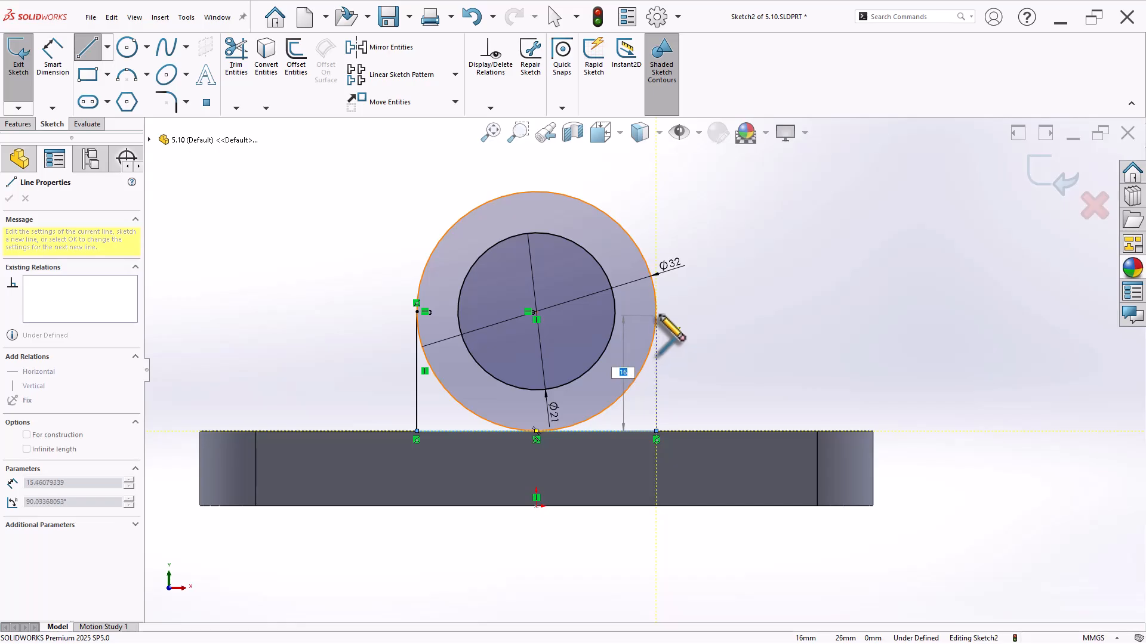
pyautogui.click(657, 314)
pyautogui.press('Escape')
# Start an Extruded Boss from the circle sketch with the ring between the 21 mm and 32 mm circles as the contour
pyautogui.scroll(1, 679, 380)
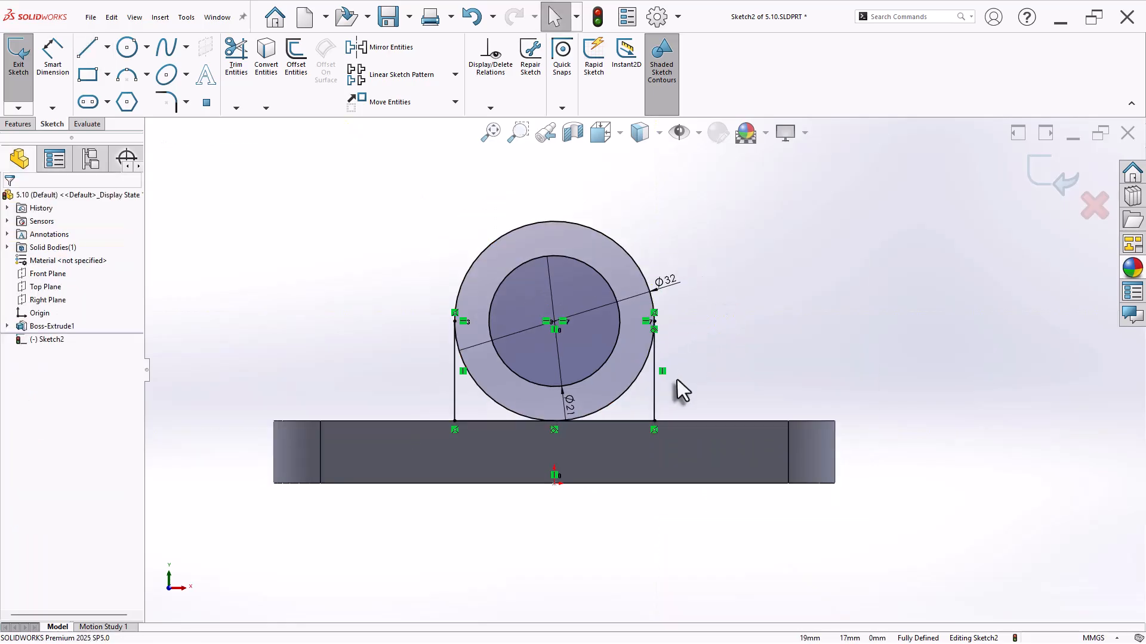
pyautogui.scroll(-1, 678, 379)
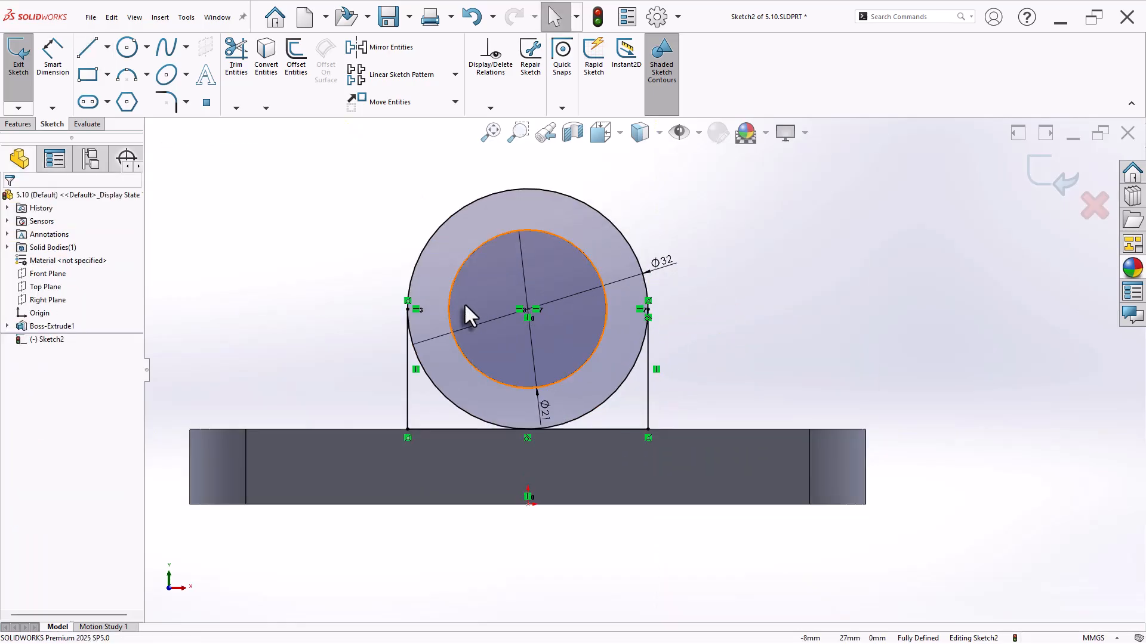
pyautogui.scroll(2, 463, 303)
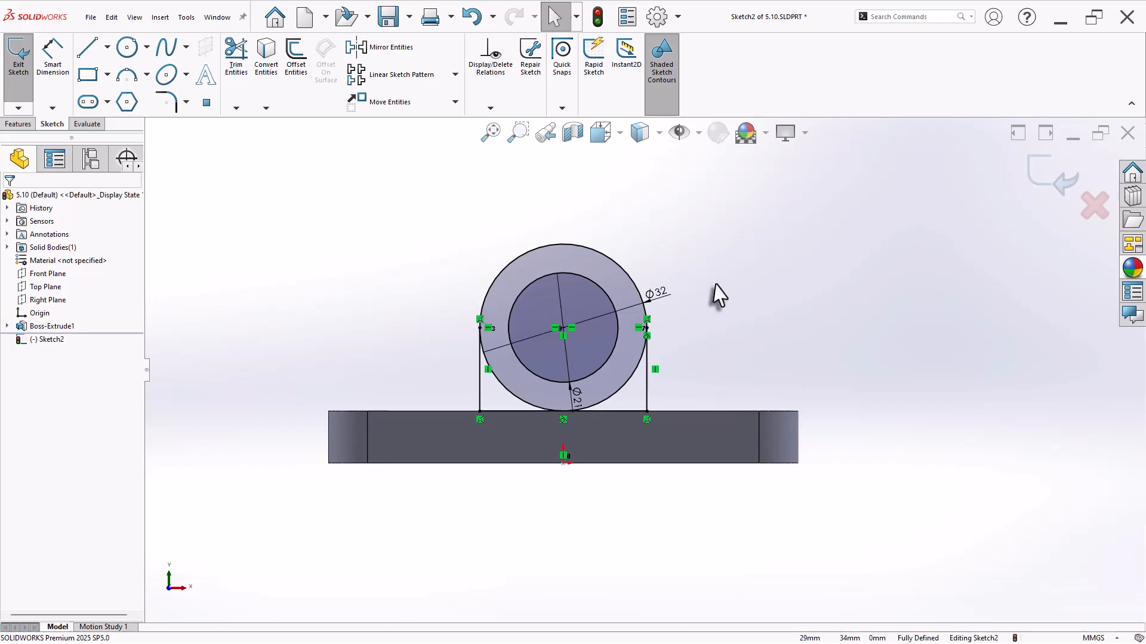
pyautogui.moveTo(715, 283); pyautogui.dragTo(657, 371, button='middle')
pyautogui.scroll(3, 646, 361)
pyautogui.moveTo(574, 328)
pyautogui.mouseDown(button='middle')
pyautogui.moveTo(544, 273)
pyautogui.moveTo(525, 345)
pyautogui.moveTo(548, 336)
pyautogui.mouseUp(button='middle')
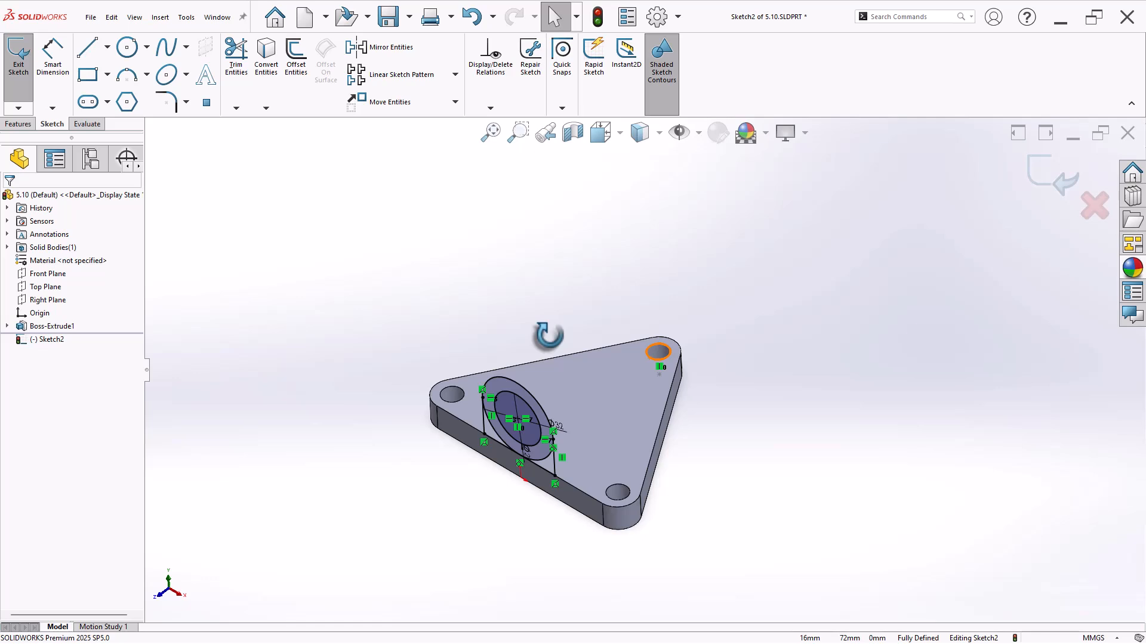
pyautogui.click(18, 123)
pyautogui.click(21, 55)
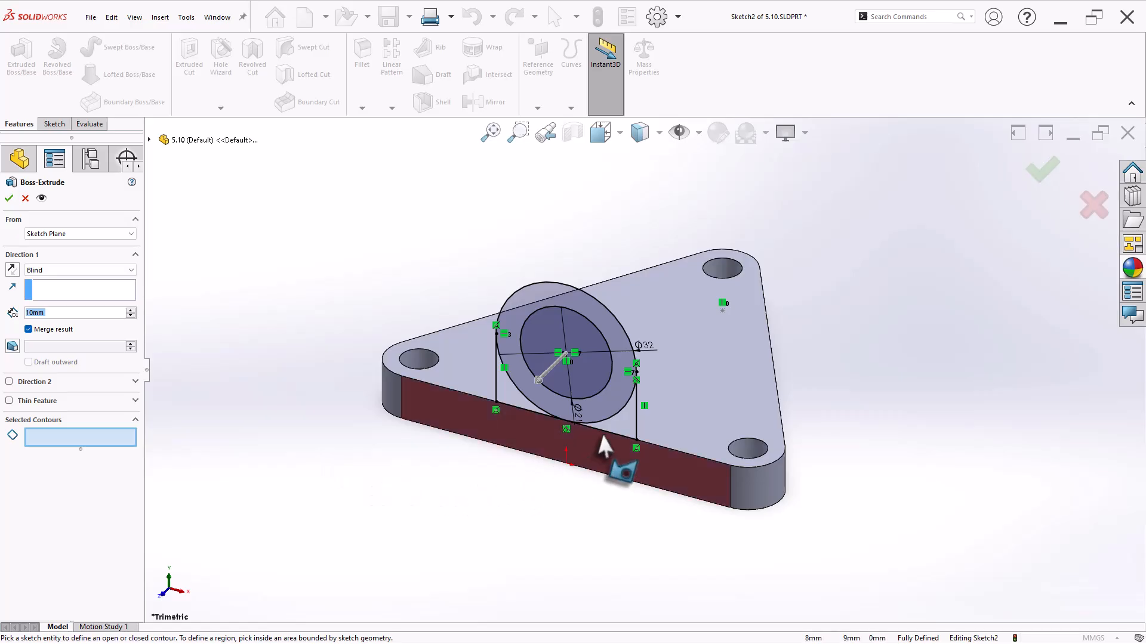
pyautogui.click(618, 412)
pyautogui.moveTo(297, 387); pyautogui.dragTo(225, 383, button='middle')
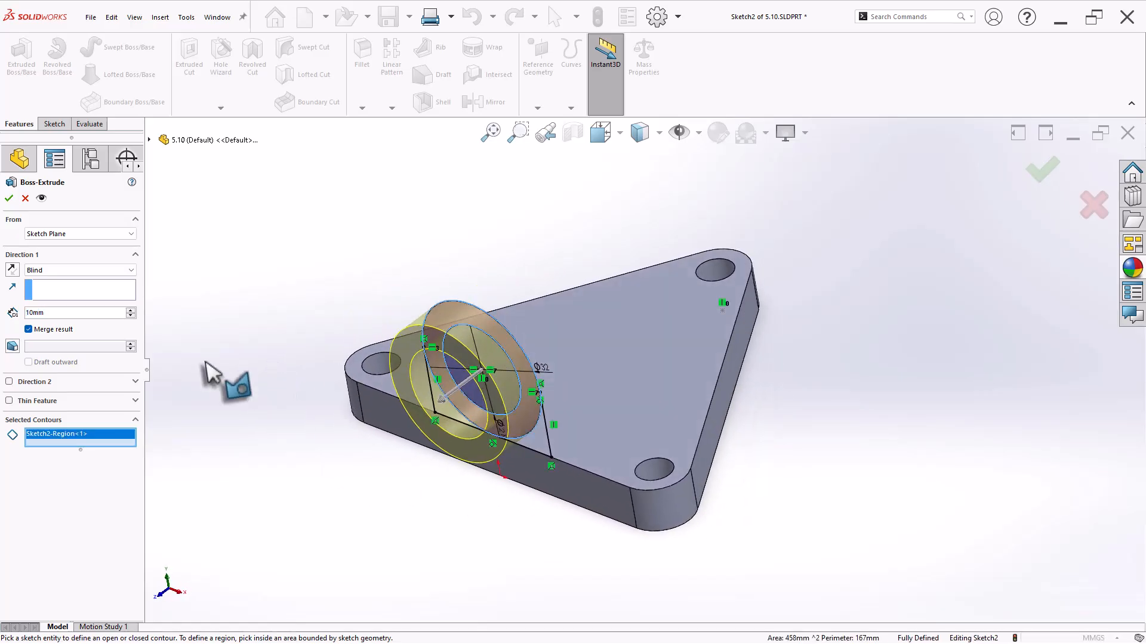
# Extrude the ring 85 mm Blind from a 30 mm start offset, with the direction reversed toward the plate
pyautogui.click(81, 235)
pyautogui.click(75, 268)
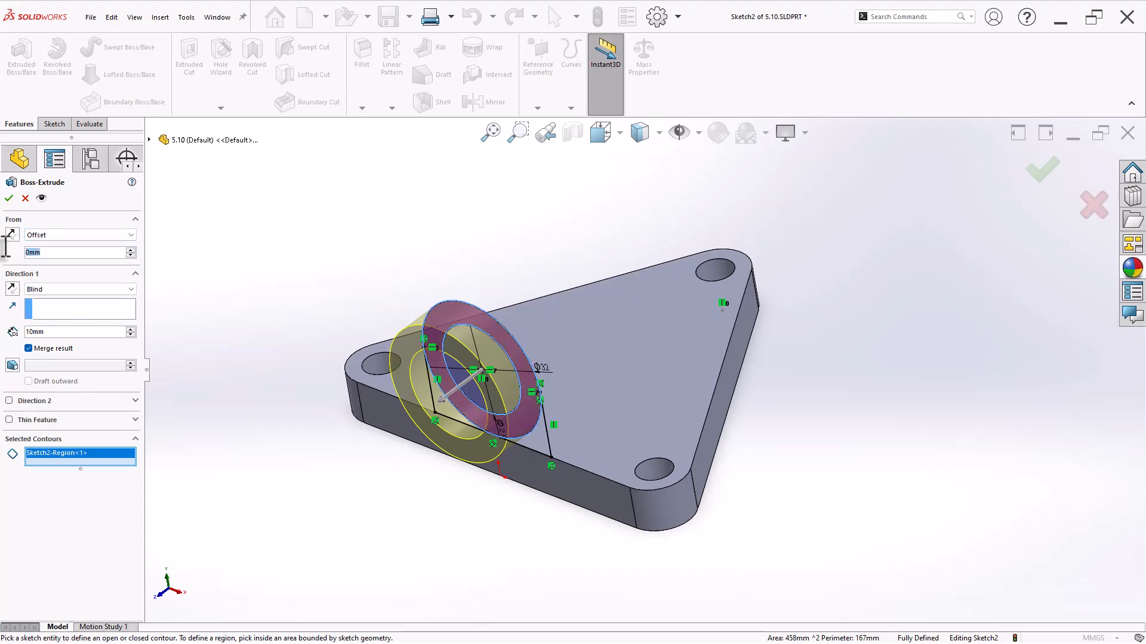
pyautogui.press('Return')
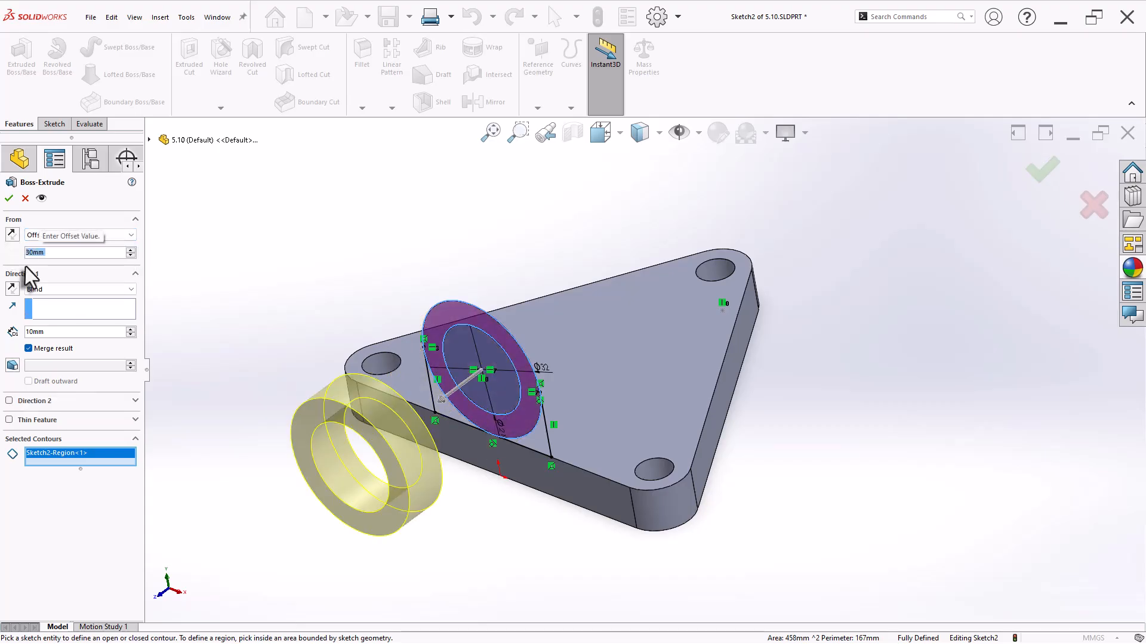
pyautogui.click(12, 288)
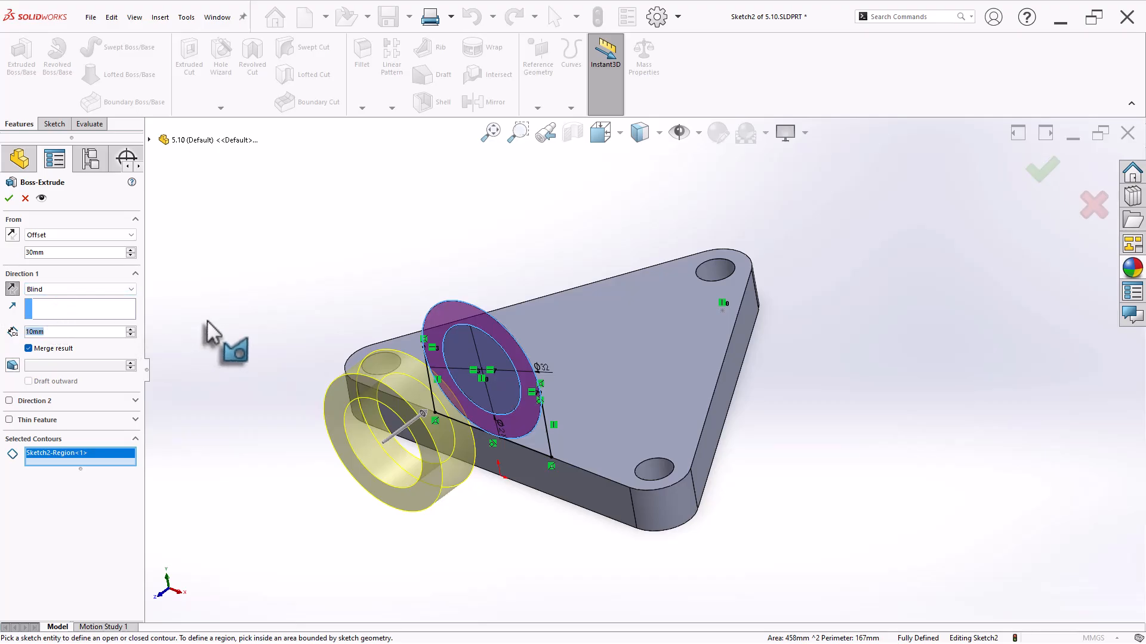
pyautogui.write('85')
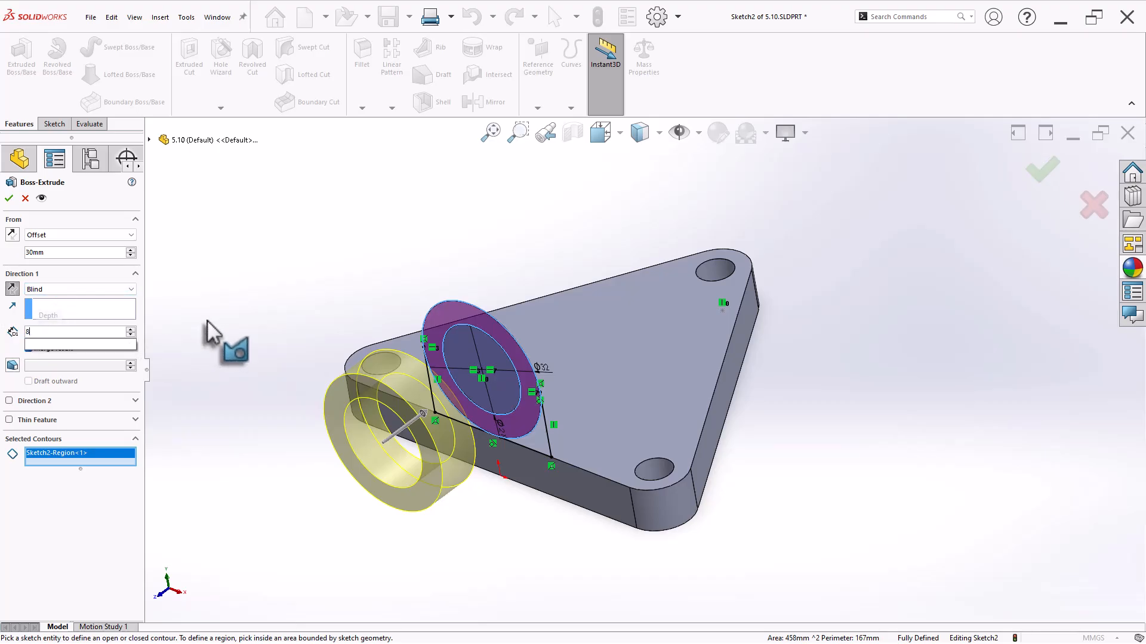
pyautogui.press('Return')
pyautogui.press('Return')
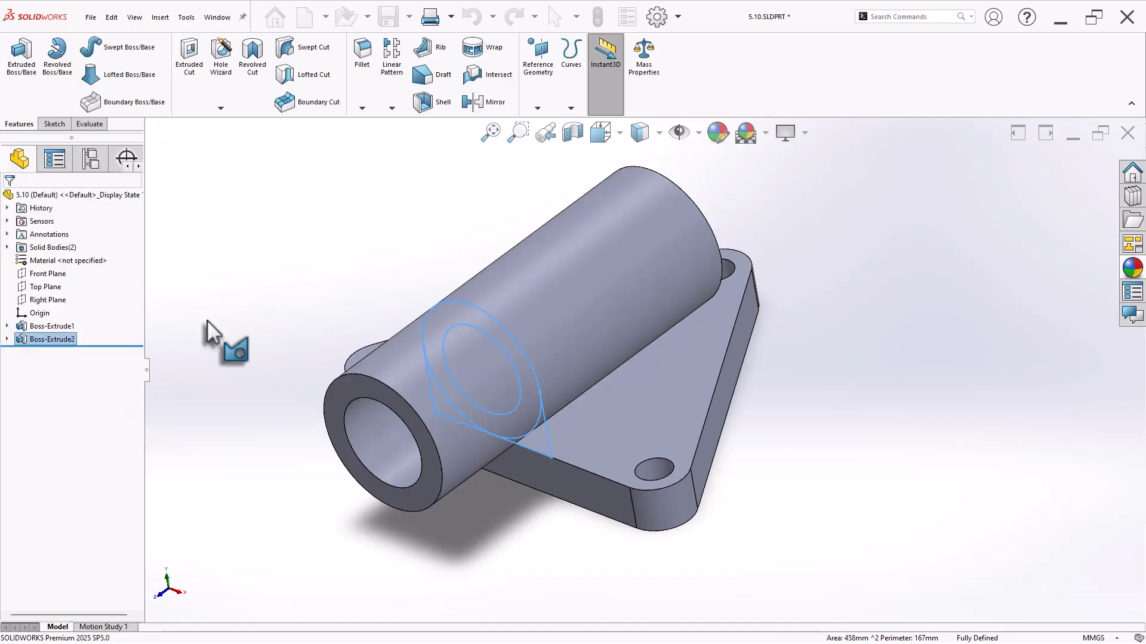
# Inspect the part's list of solid bodies
pyautogui.moveTo(284, 323); pyautogui.dragTo(445, 257, button='middle')
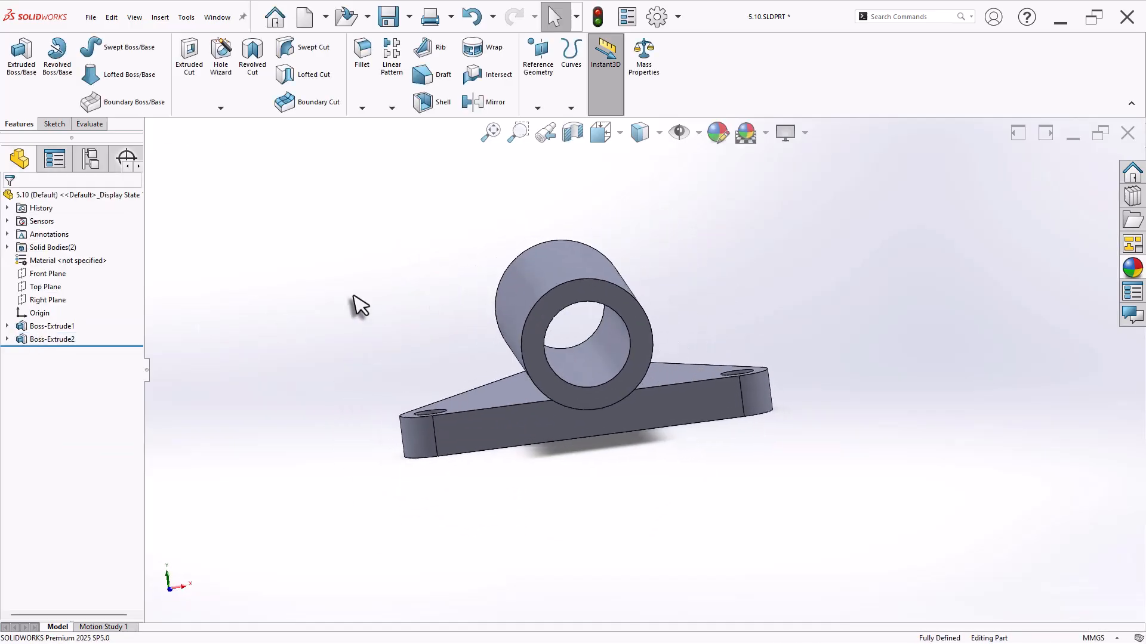
pyautogui.click(7, 247)
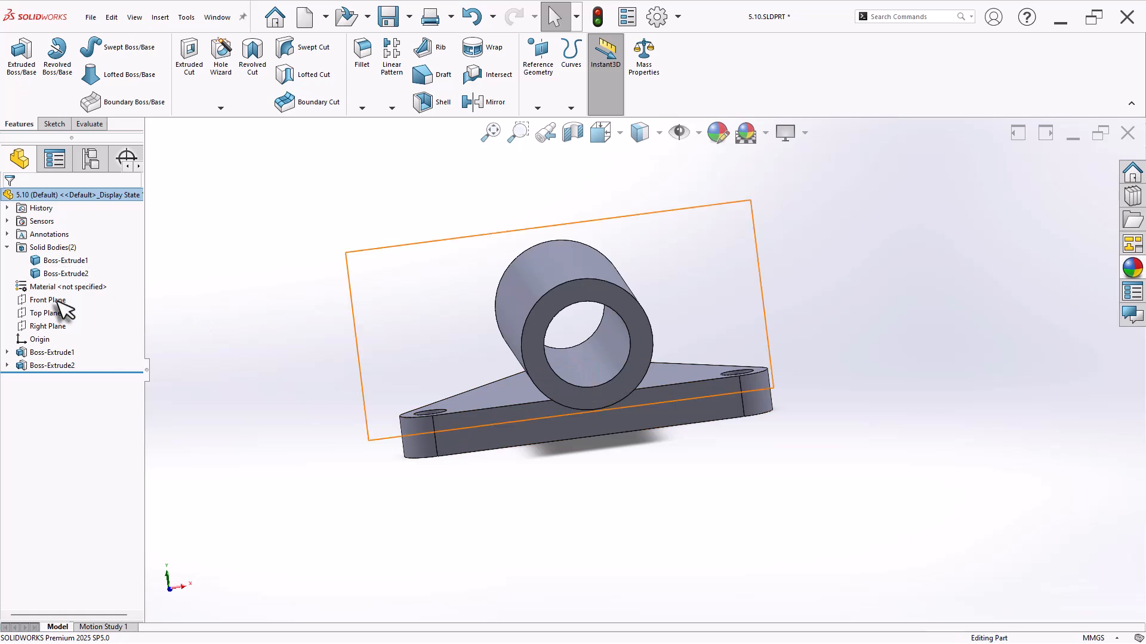
pyautogui.click(7, 247)
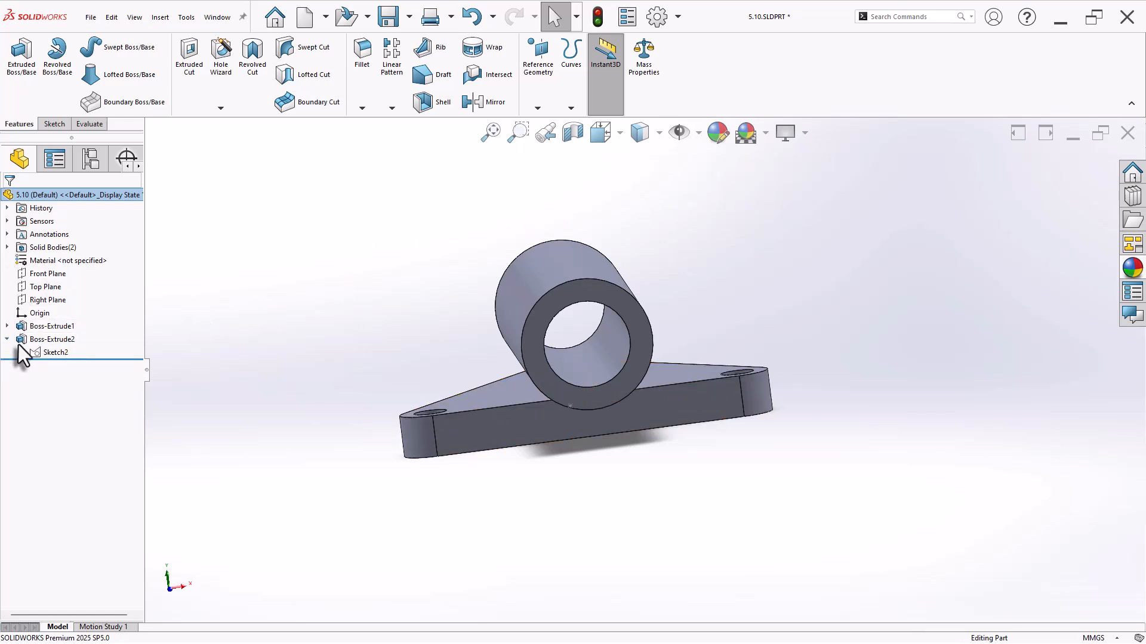
# Start an Extruded Boss from the pipe sketch with the two corner regions between the 32 mm circle and the plate as contours
pyautogui.click(57, 353)
pyautogui.moveTo(239, 373)
pyautogui.mouseDown(button='middle')
pyautogui.moveTo(192, 325)
pyautogui.moveTo(182, 422)
pyautogui.mouseUp(button='middle')
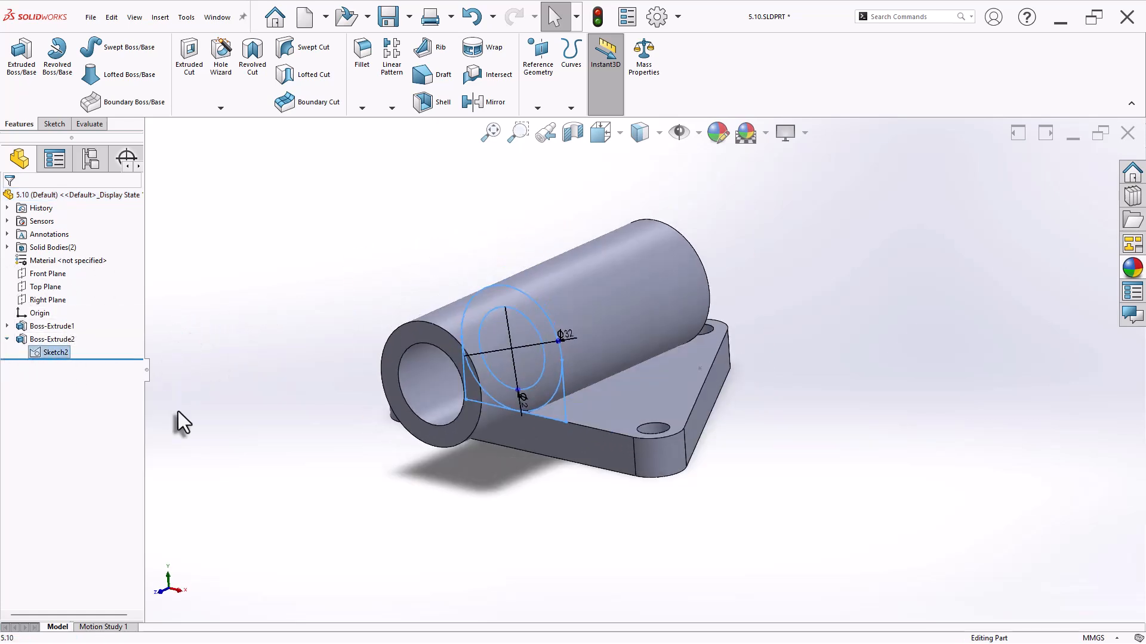
pyautogui.click(21, 54)
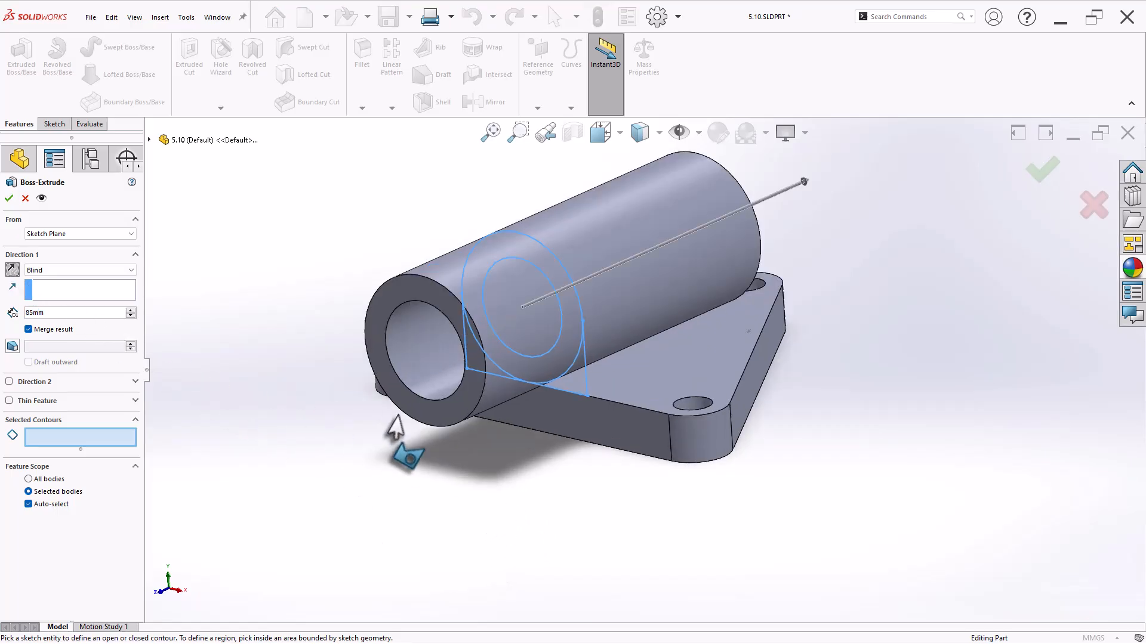
pyautogui.click(579, 393)
pyautogui.moveTo(543, 493); pyautogui.dragTo(634, 427, button='middle')
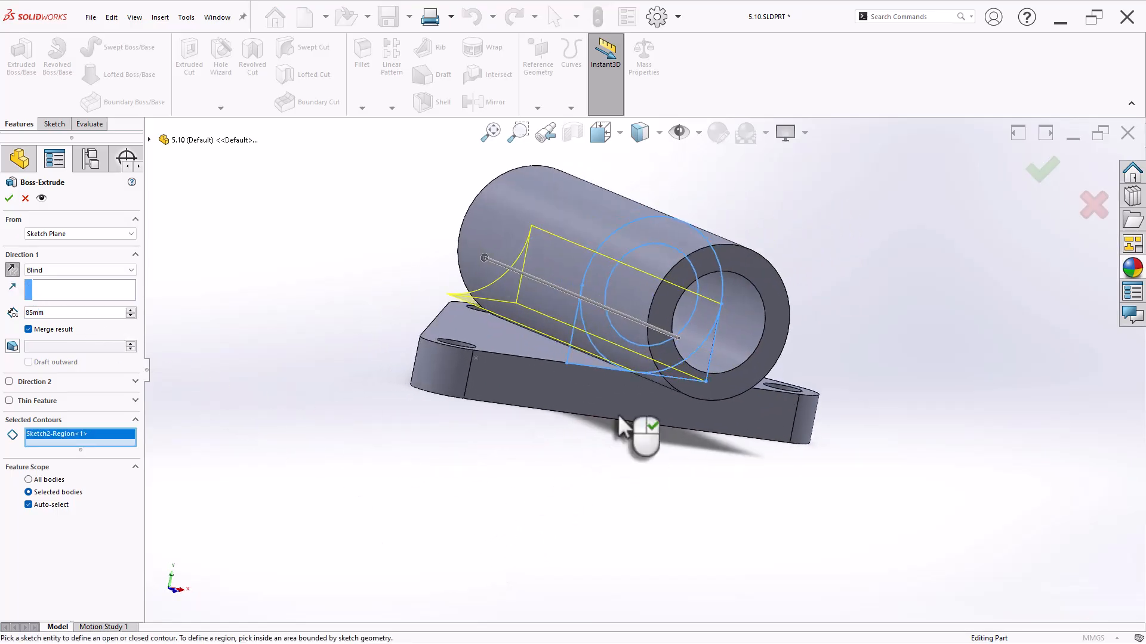
pyautogui.click(606, 370)
pyautogui.moveTo(606, 370)
pyautogui.mouseDown(button='middle')
pyautogui.moveTo(448, 468)
pyautogui.moveTo(342, 464)
pyautogui.moveTo(340, 481)
pyautogui.moveTo(302, 481)
pyautogui.moveTo(318, 537)
pyautogui.moveTo(345, 548)
pyautogui.moveTo(299, 503)
pyautogui.moveTo(330, 550)
pyautogui.mouseUp(button='middle')
# Extrude the two support regions Up To Surface, ending at the ring face at the pipe's far end
pyautogui.click(63, 270)
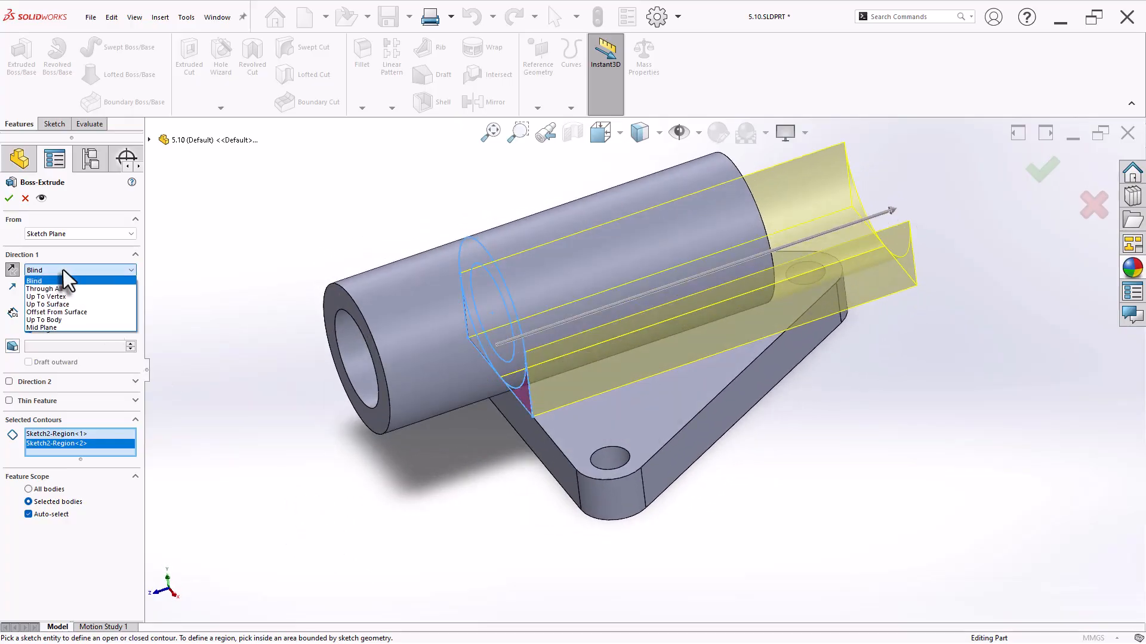
pyautogui.click(73, 304)
pyautogui.moveTo(263, 442); pyautogui.dragTo(378, 455, button='middle')
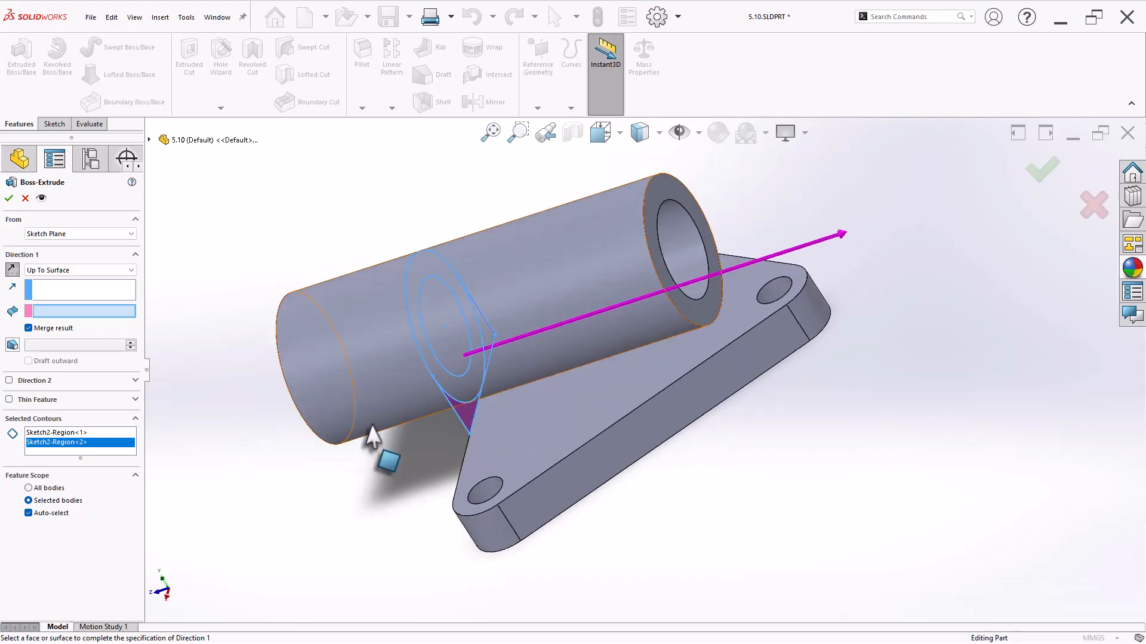
pyautogui.click(668, 194)
pyautogui.press('Return')
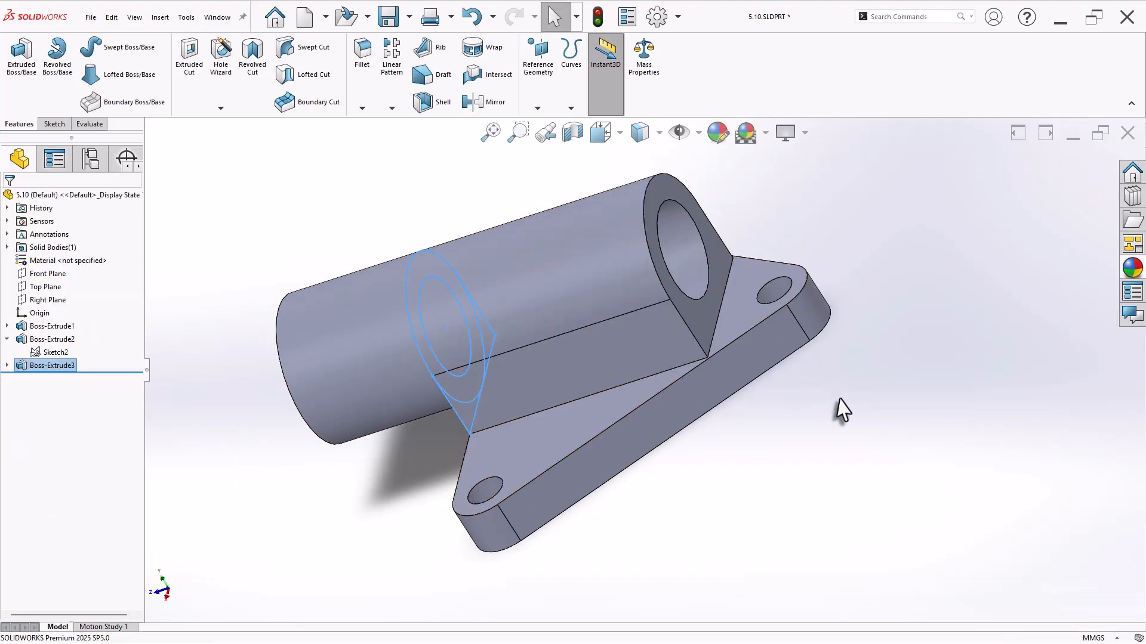
# Show the part in isometric view and check its volume in the mass properties
pyautogui.hotkey('ctrl', '7')
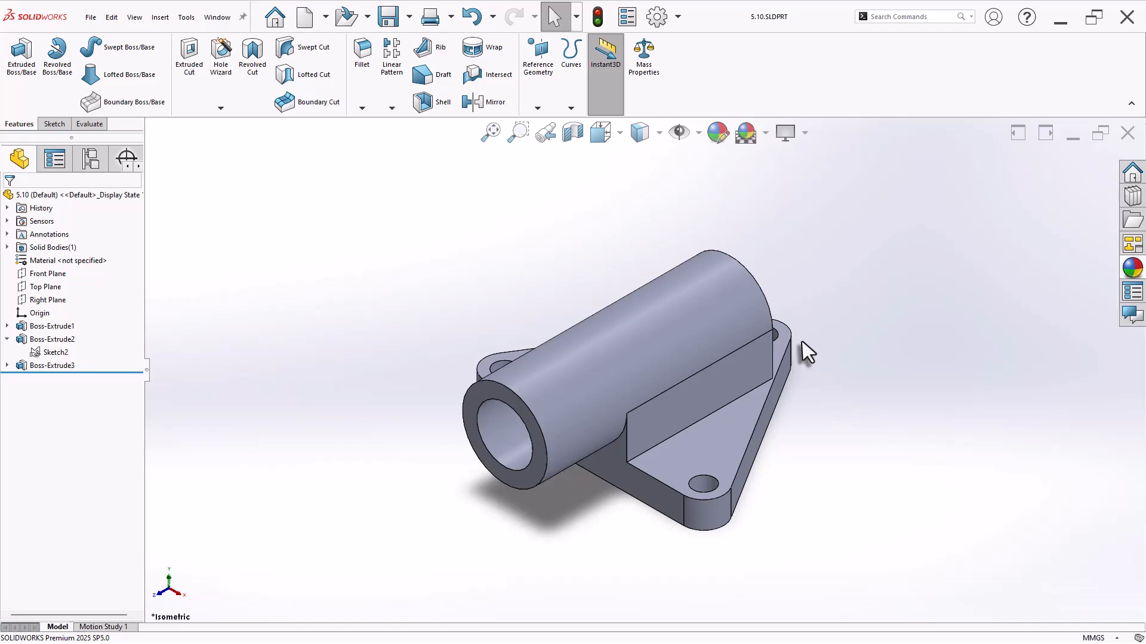
pyautogui.click(644, 60)
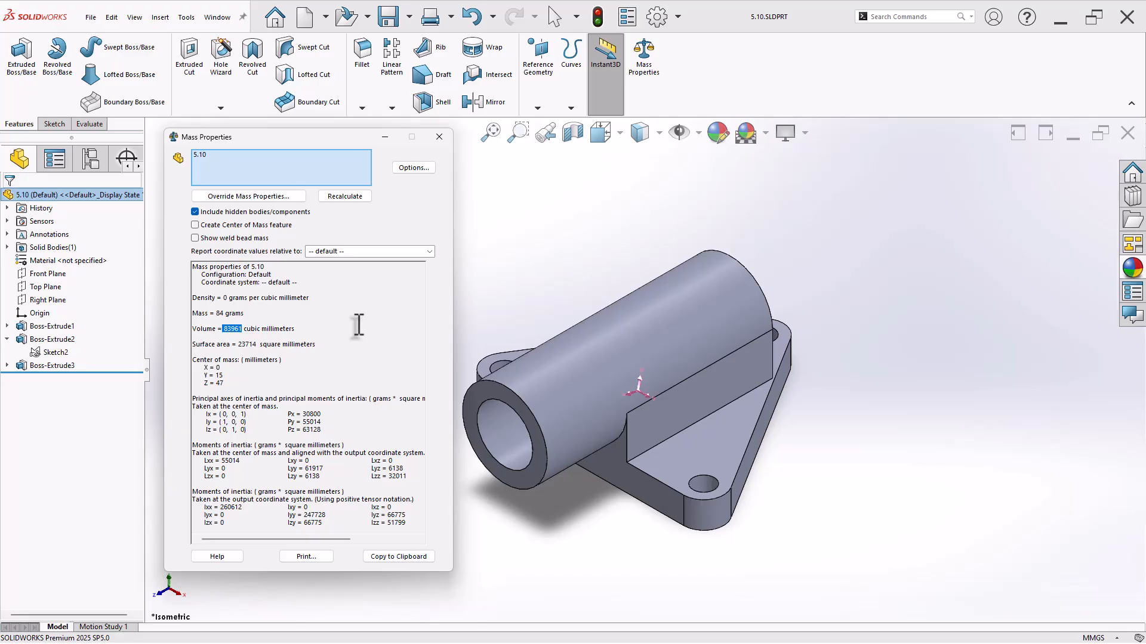
pyautogui.click(439, 137)
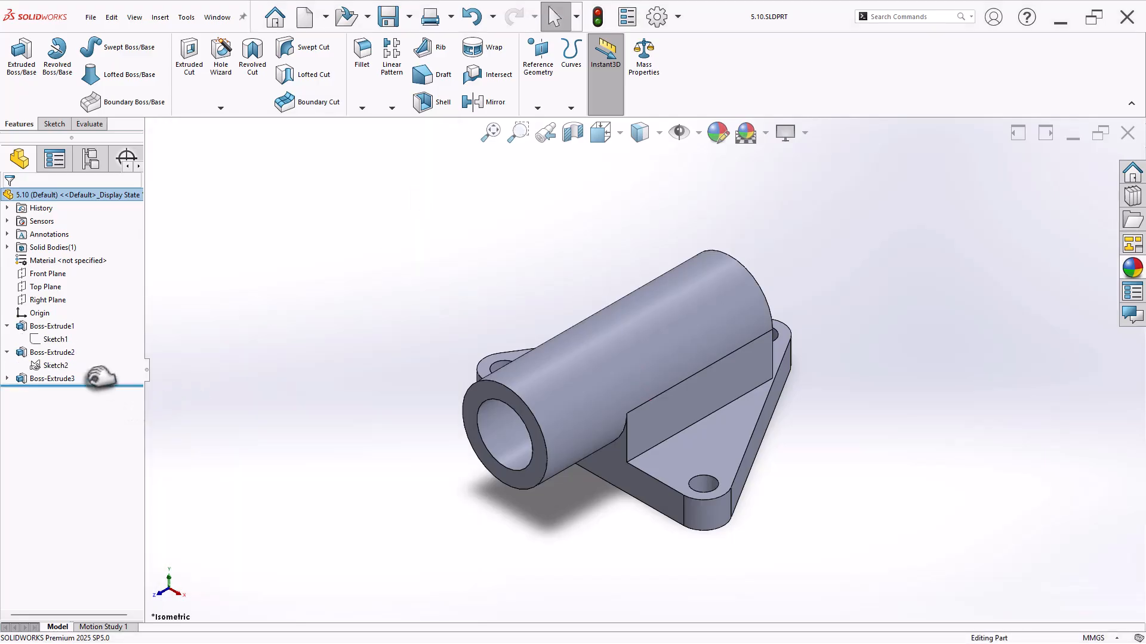
# Set the diameter of the plate's corner rounding circle to 30 mm in the base sketch and rebuild the part
pyautogui.click(7, 326)
pyautogui.click(56, 339)
pyautogui.moveTo(401, 268); pyautogui.dragTo(401, 406, button='middle')
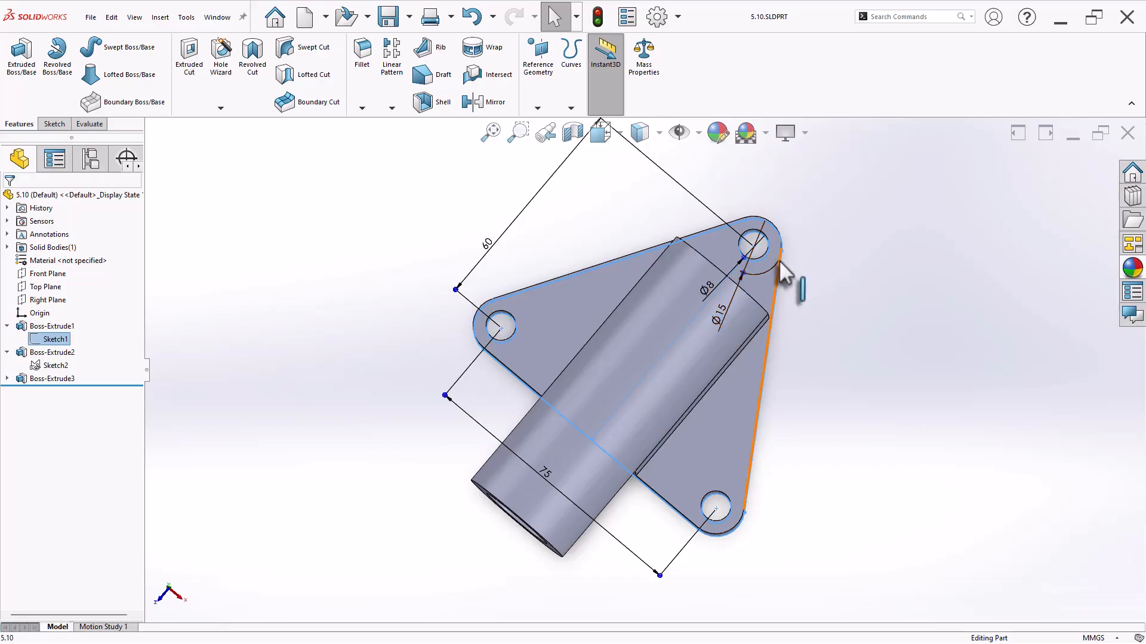
pyautogui.doubleClick(722, 313)
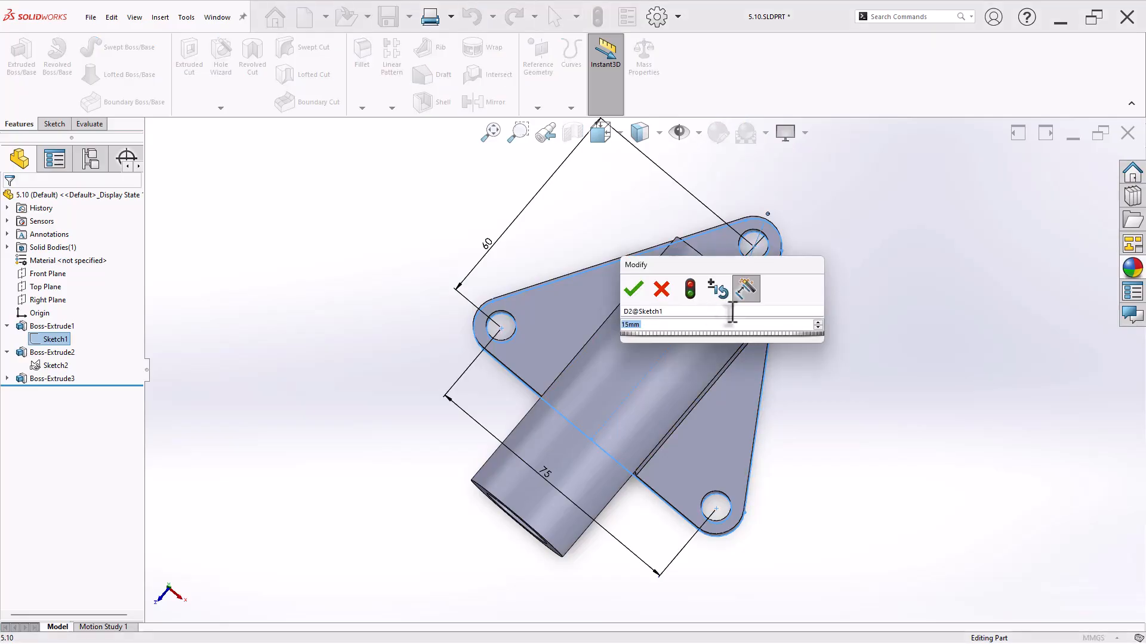
pyautogui.write('30')
pyautogui.press('Return')
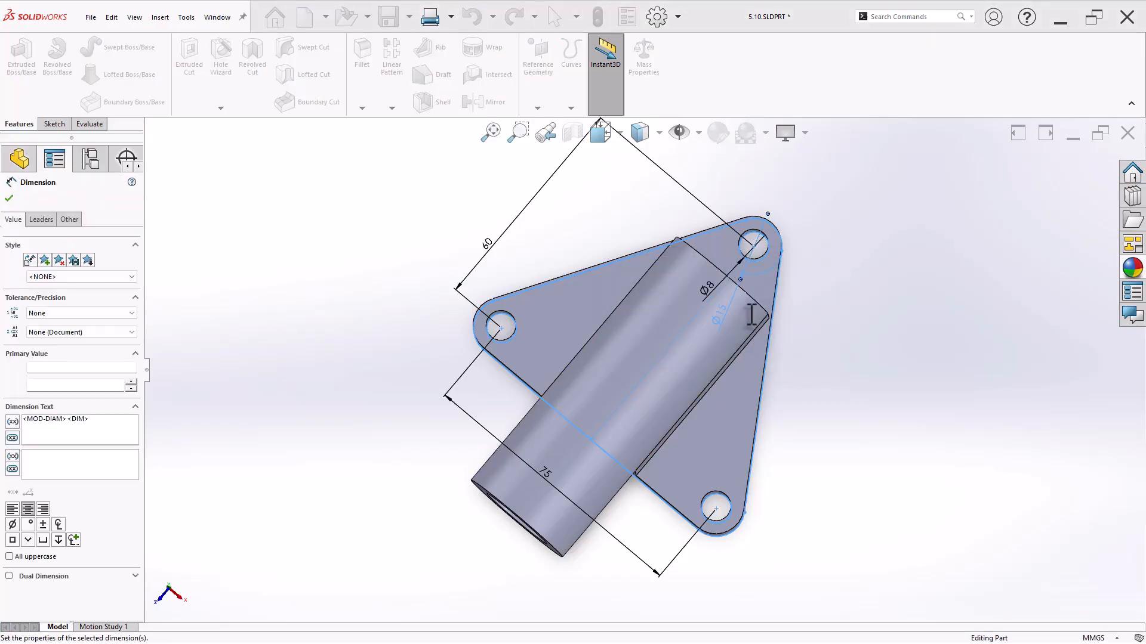
pyautogui.press('Escape')
pyautogui.click(597, 18)
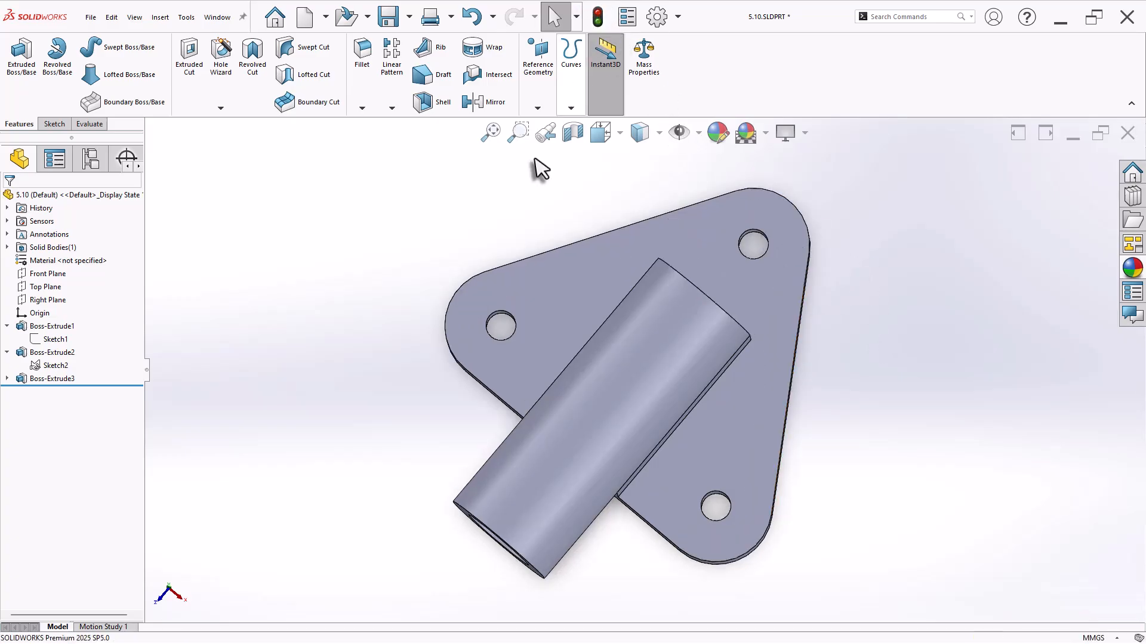
# Return to the isometric view and check the volume of the rebuilt part in the mass properties
pyautogui.hotkey('ctrl', '7')
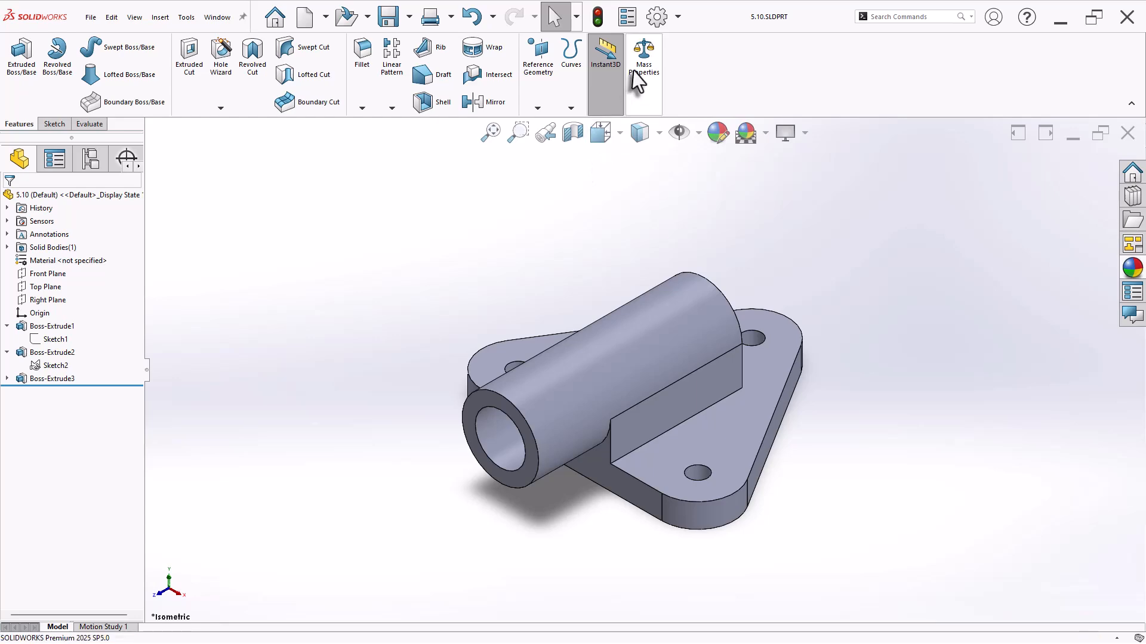
pyautogui.click(643, 54)
pyautogui.doubleClick(227, 329)
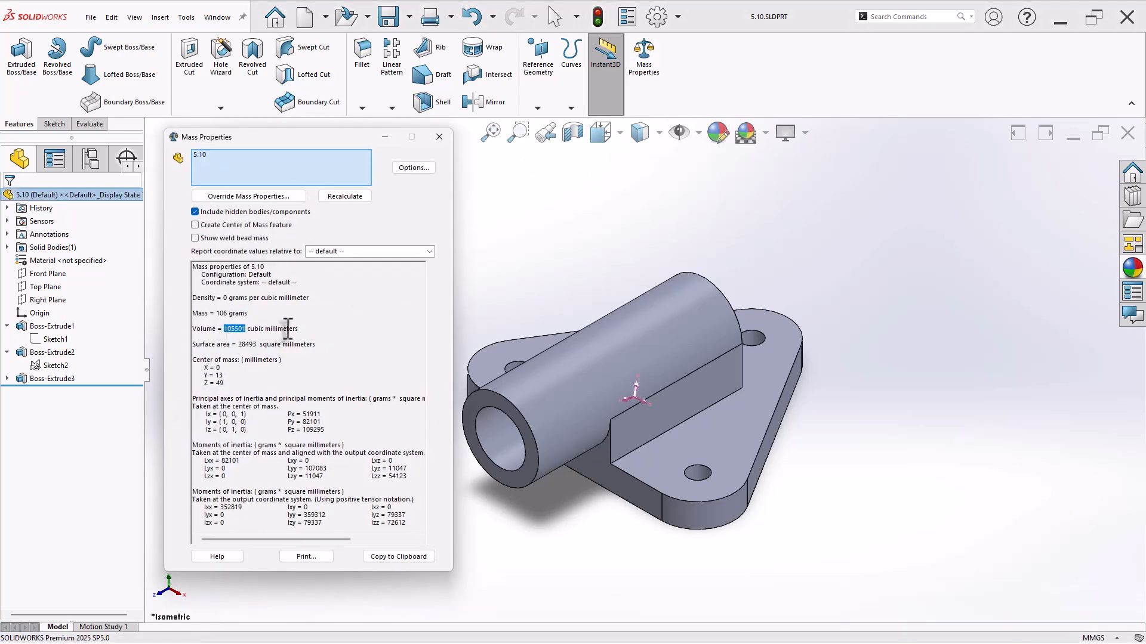
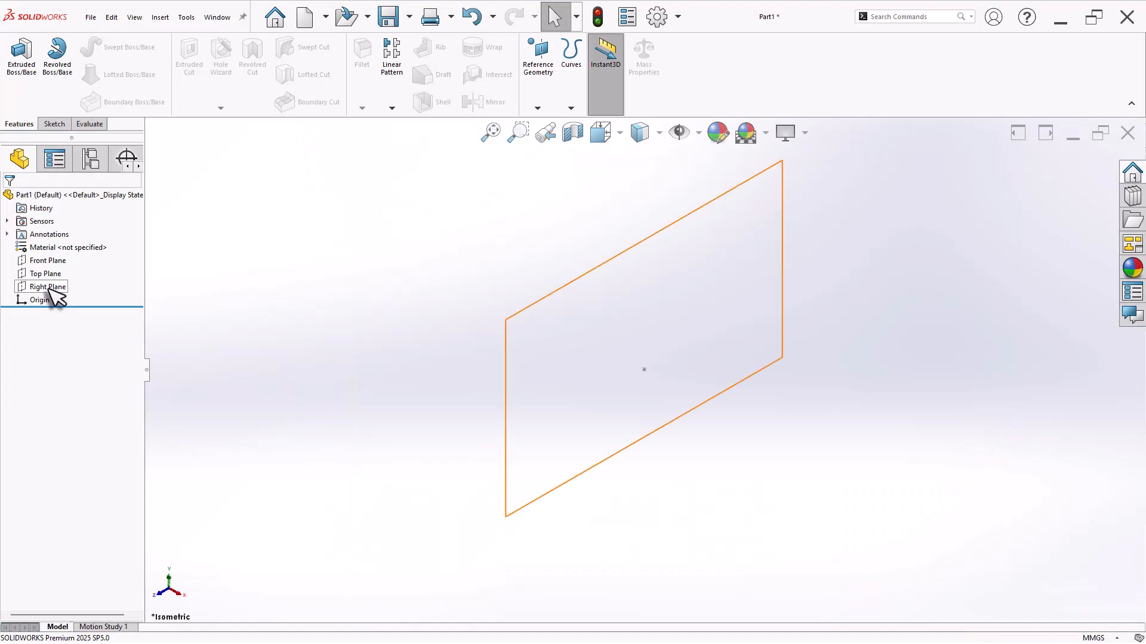
# On the Right Plane of the new part, sketch connected lines from the origin: about 34 mm up, 160 mm right and 24 mm down
pyautogui.click(48, 287)
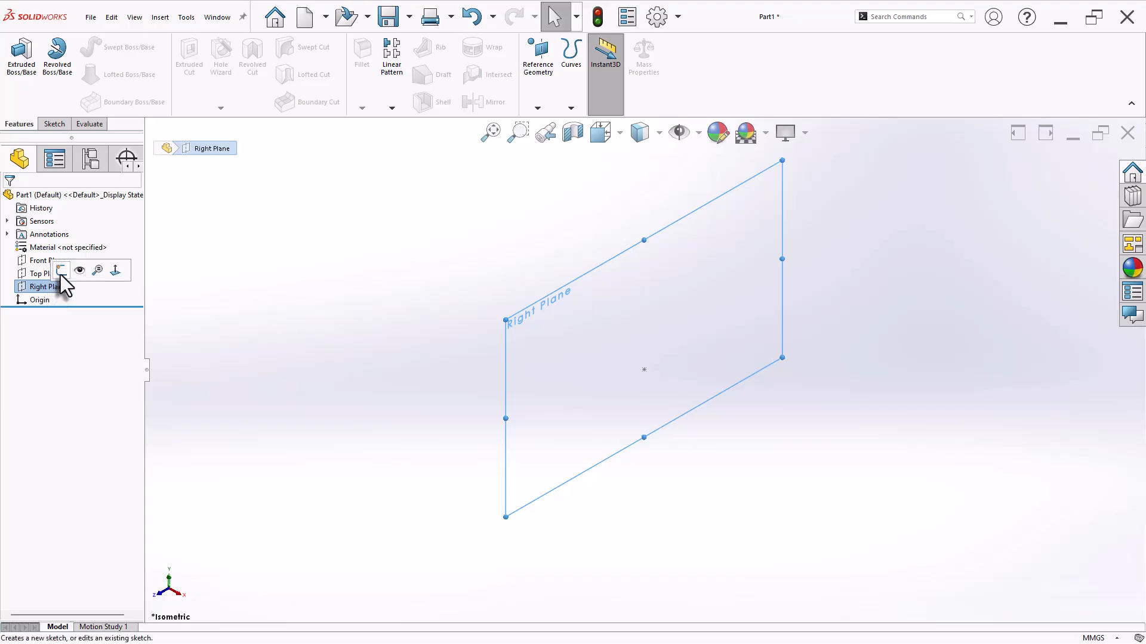
pyautogui.click(61, 270)
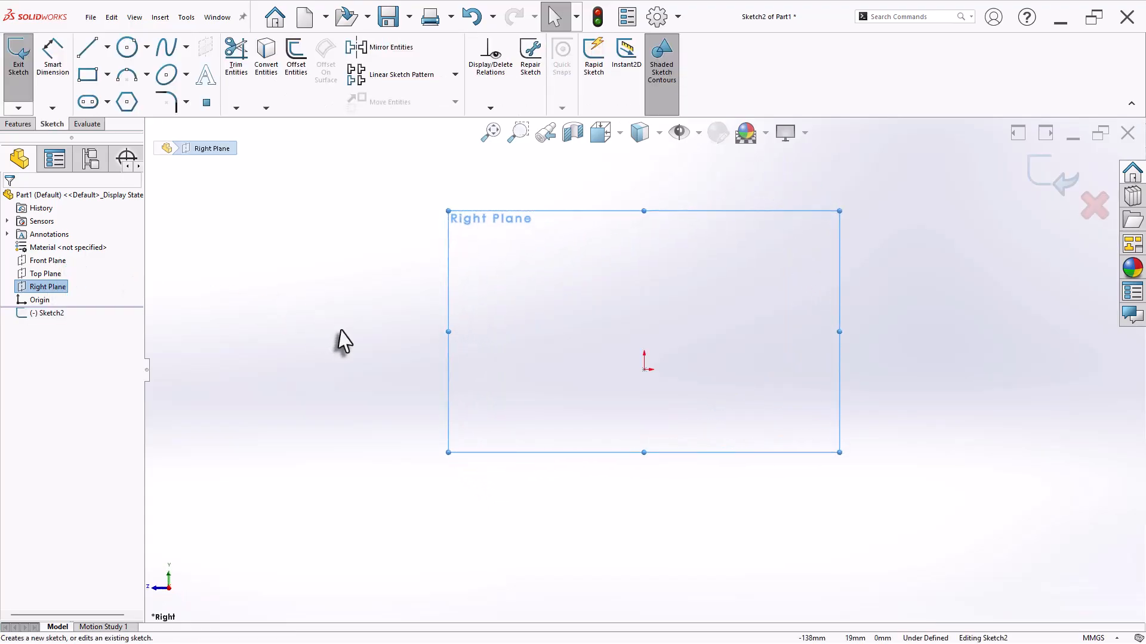
pyautogui.click(89, 51)
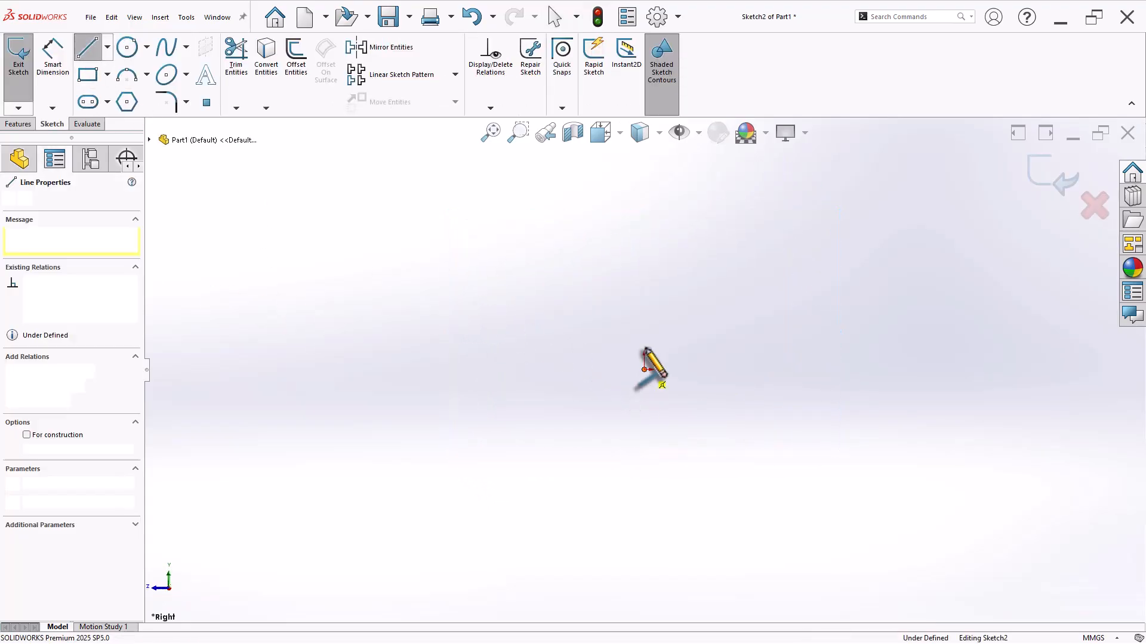
pyautogui.click(644, 370)
pyautogui.click(644, 294)
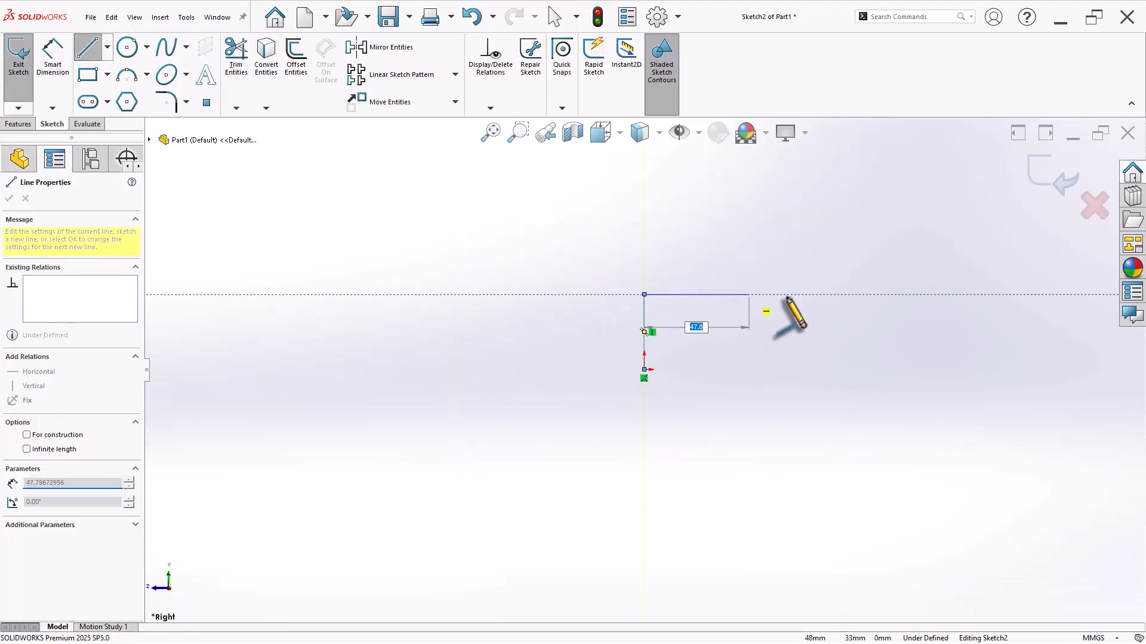
pyautogui.click(997, 294)
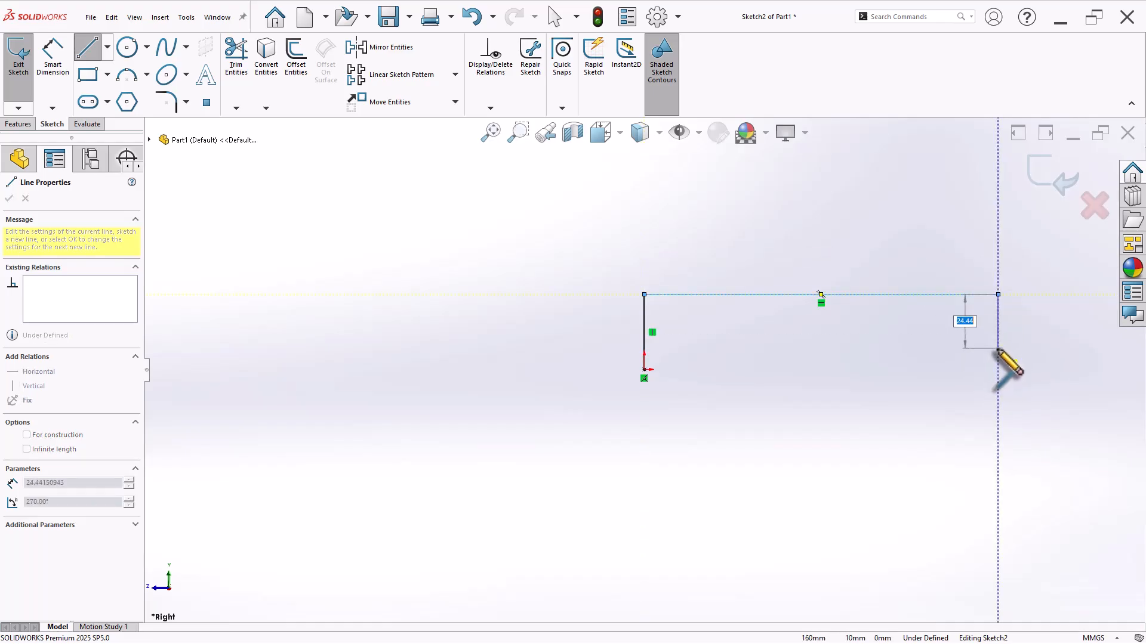
pyautogui.click(998, 348)
# Continue the profile with a line about 46 mm left, a tangent arc of about 10 mm radius down, and a closing line to the origin
pyautogui.click(897, 348)
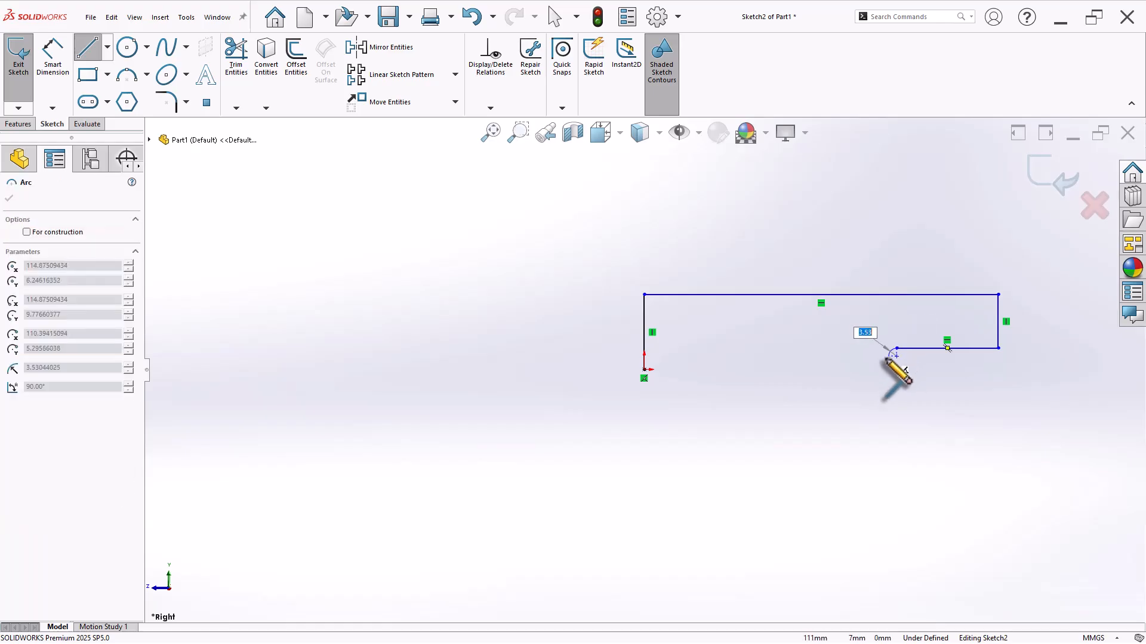
pyautogui.click(875, 369)
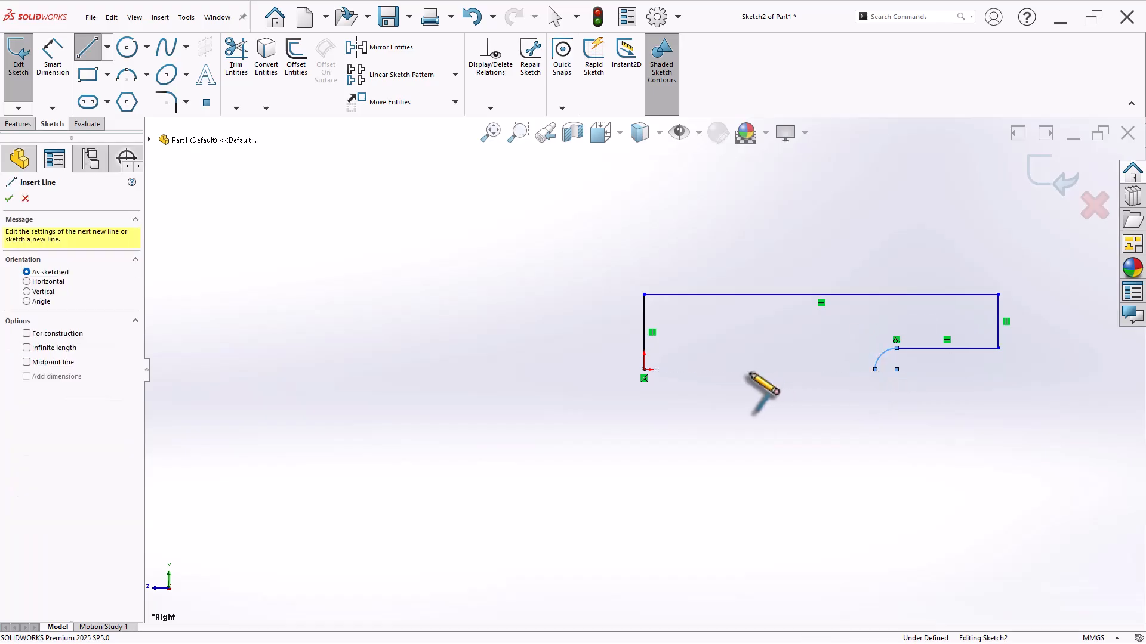
pyautogui.click(644, 369)
pyautogui.rightClick(692, 340)
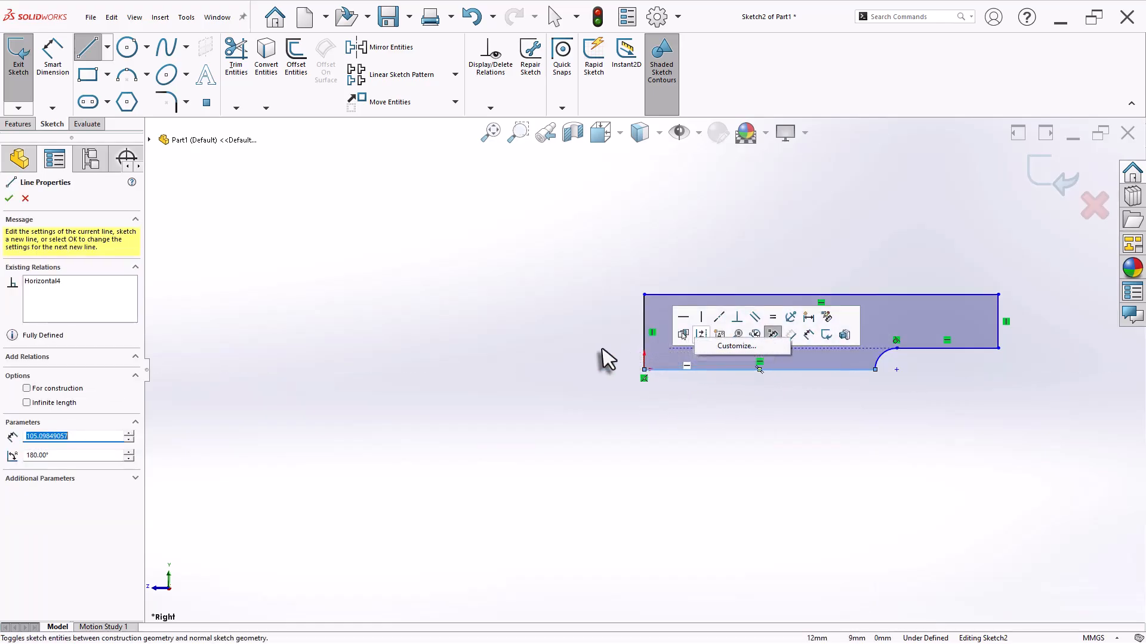
pyautogui.press('Escape')
pyautogui.press('Escape')
pyautogui.press('f')
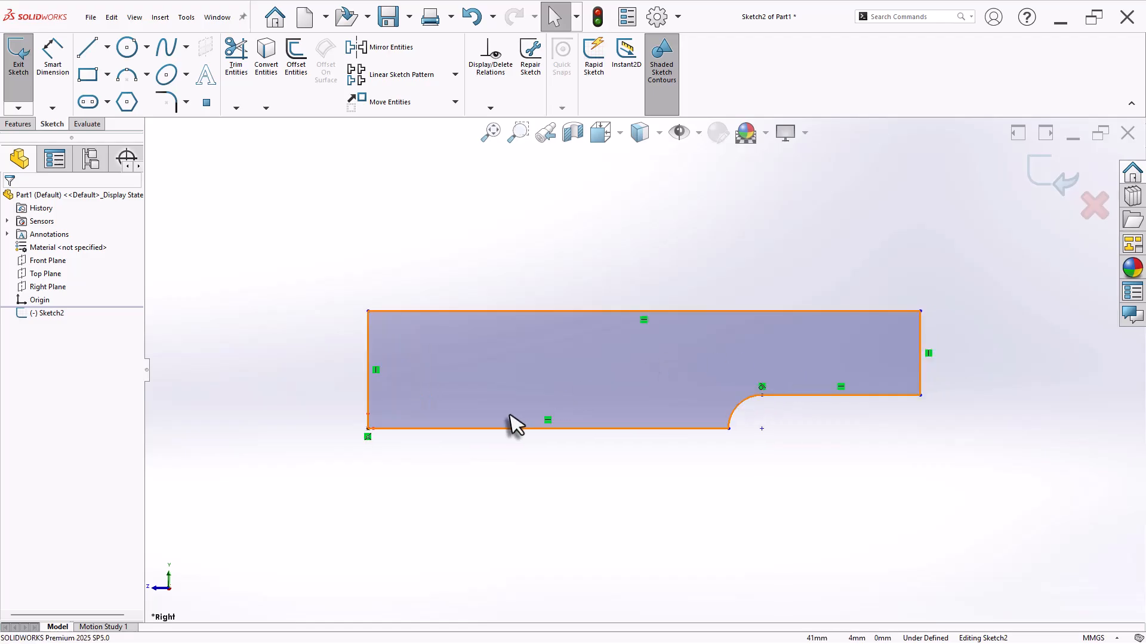
# Dimension the profile's left vertical edge as 24 mm
pyautogui.press('s')
pyautogui.click(565, 433)
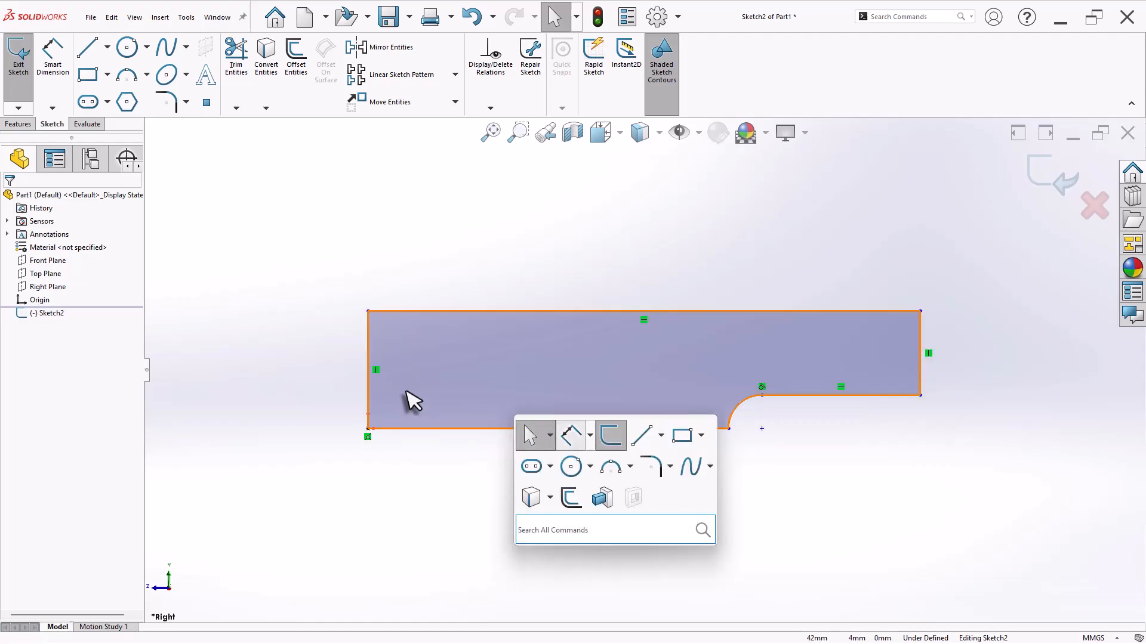
pyautogui.click(363, 391)
pyautogui.click(335, 378)
pyautogui.write('24')
pyautogui.press('Return')
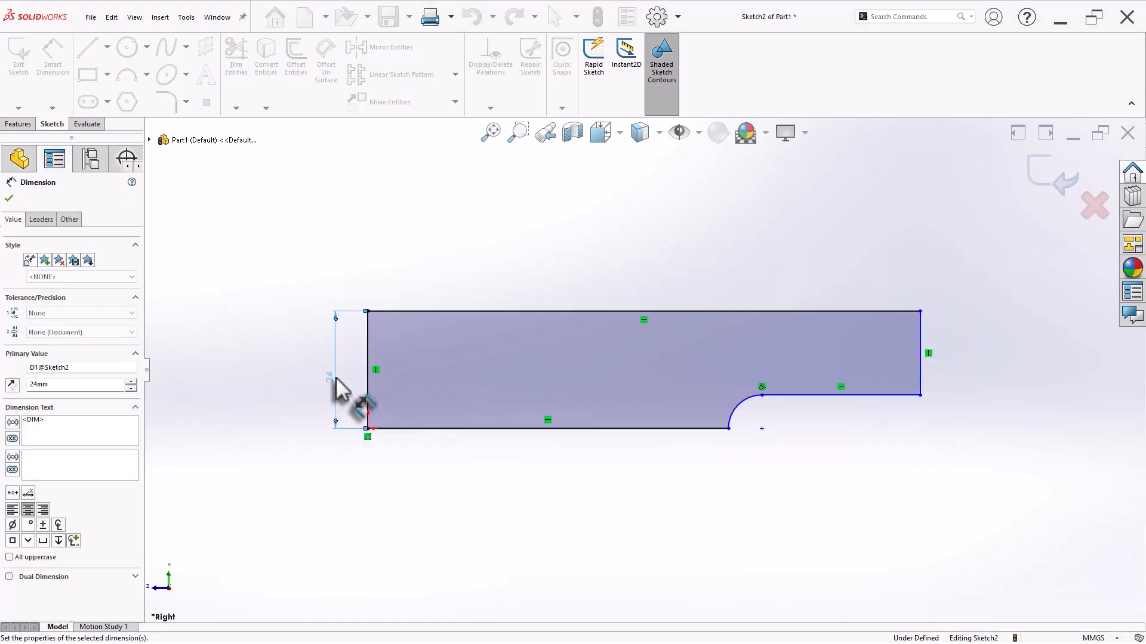
# Dimension the profile's upper horizontal edge as 110 mm
pyautogui.click(578, 311)
pyautogui.click(586, 285)
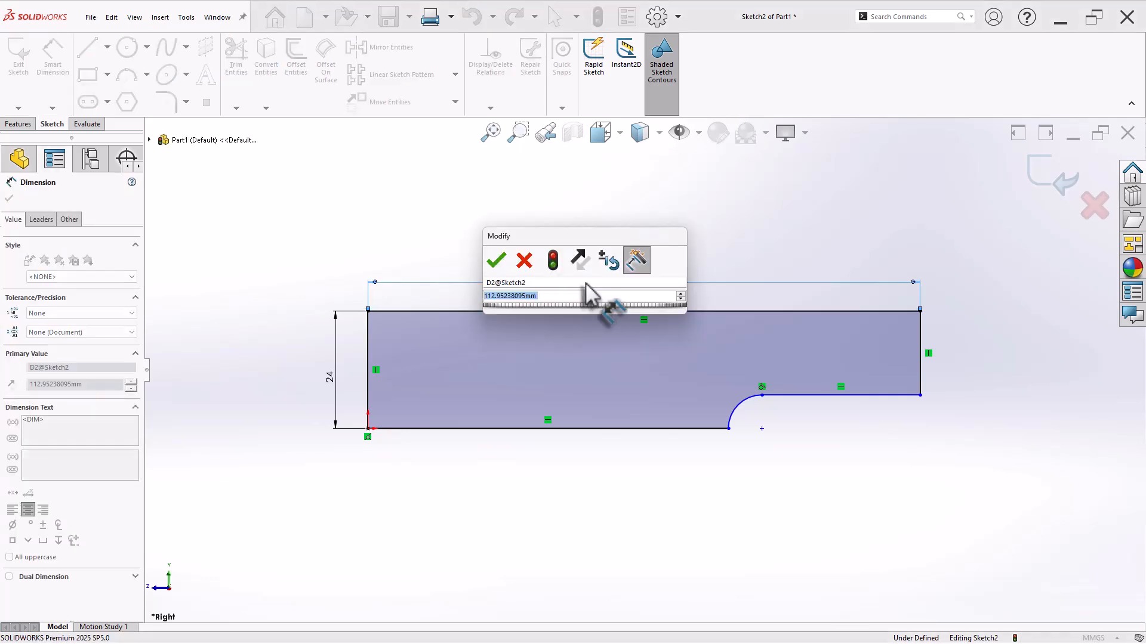
pyautogui.write('110')
pyautogui.press('Return')
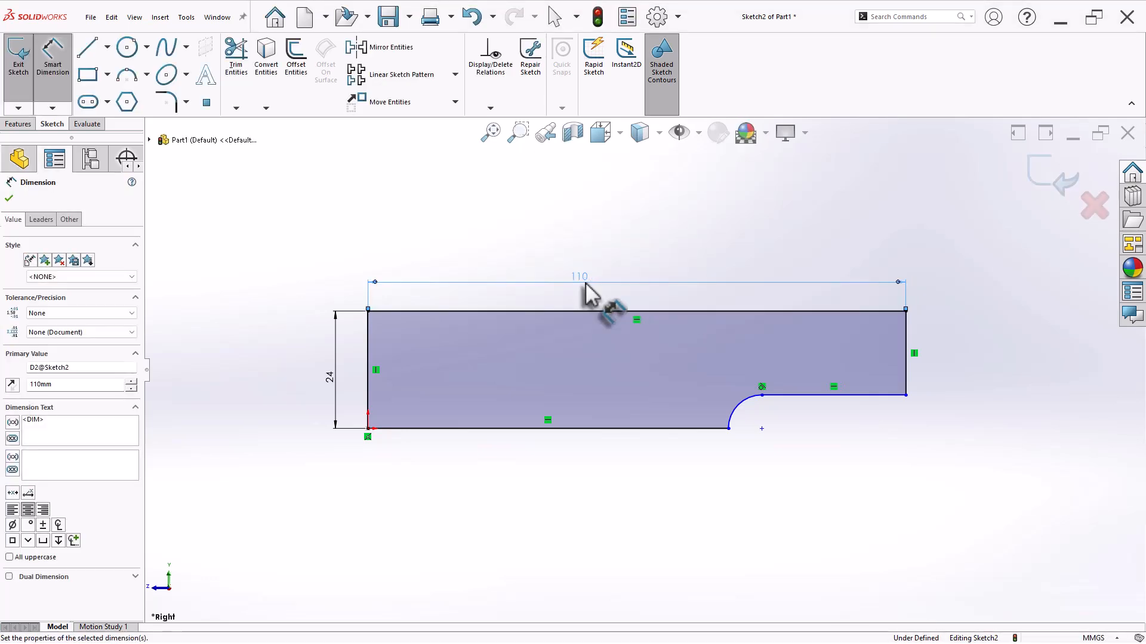
# Dimension the vertical distance between the profile's bottom line and the raised step line as 6 mm
pyautogui.click(710, 428)
pyautogui.click(789, 395)
pyautogui.click(802, 422)
pyautogui.write('6')
pyautogui.press('Return')
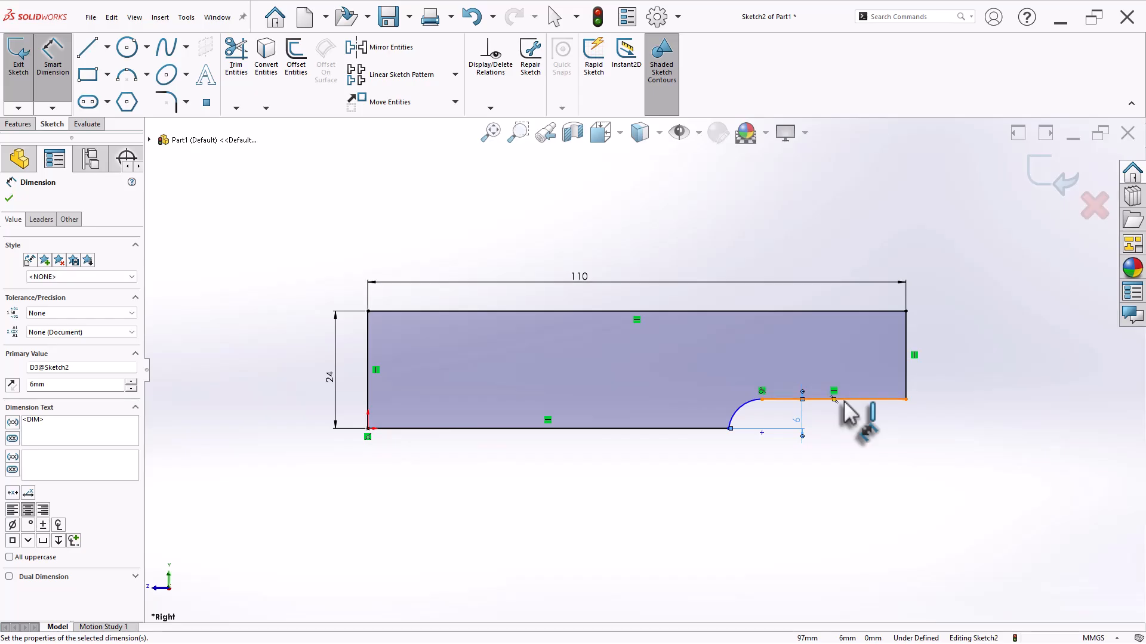
# Dimension the horizontal distance from the arc's lower endpoint to the profile's lower right corner as 35 mm
pyautogui.click(730, 429)
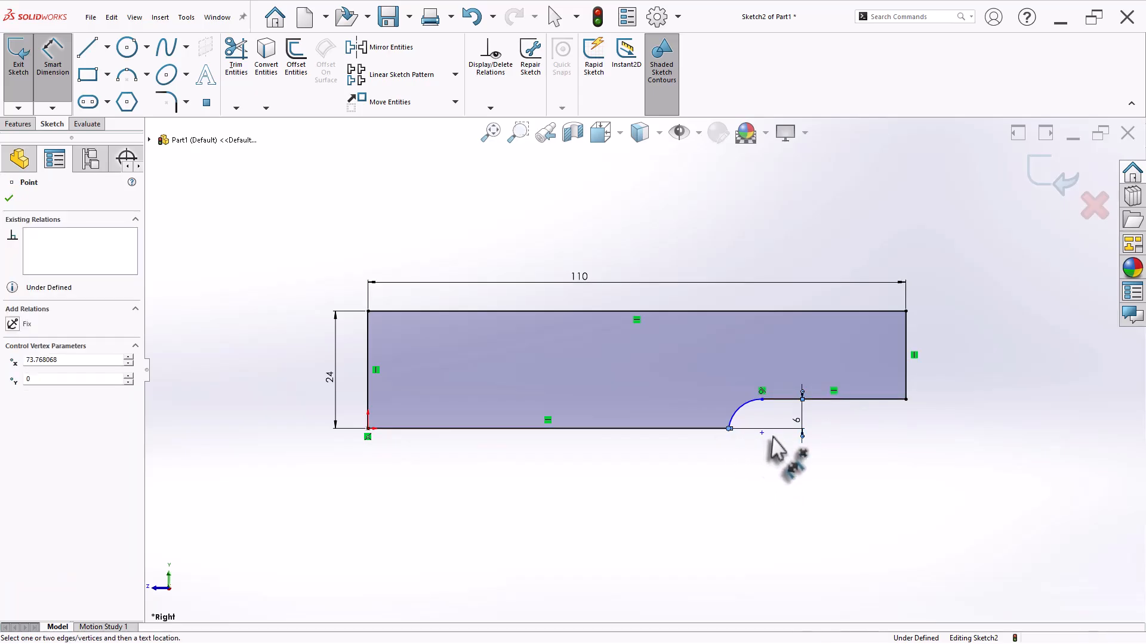
pyautogui.click(905, 399)
pyautogui.click(808, 496)
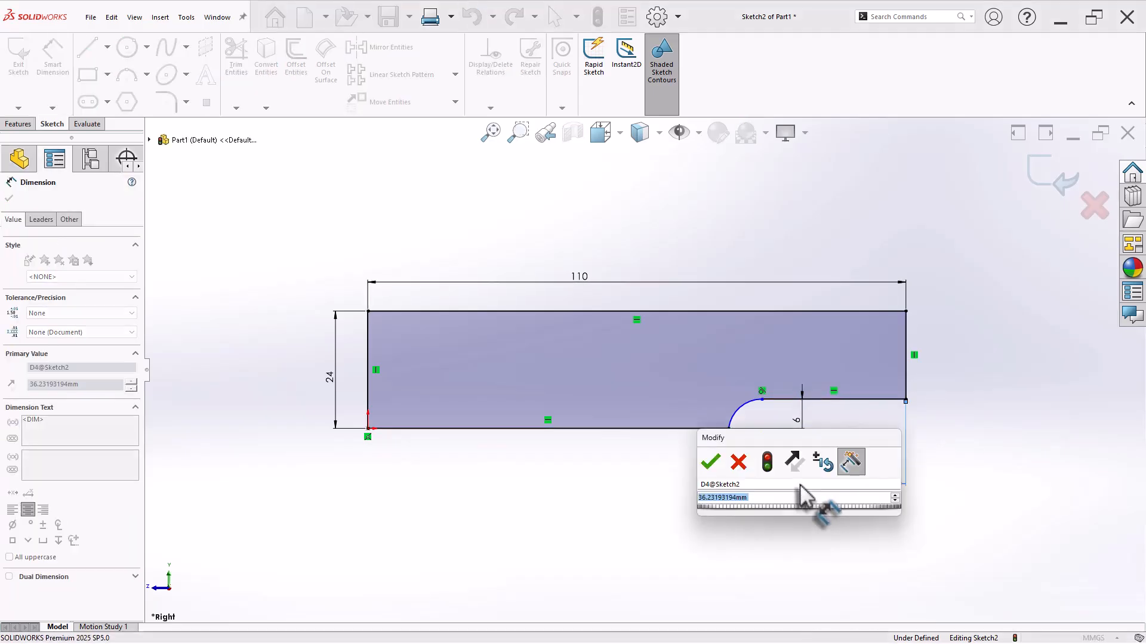
pyautogui.write('35')
pyautogui.press('Return')
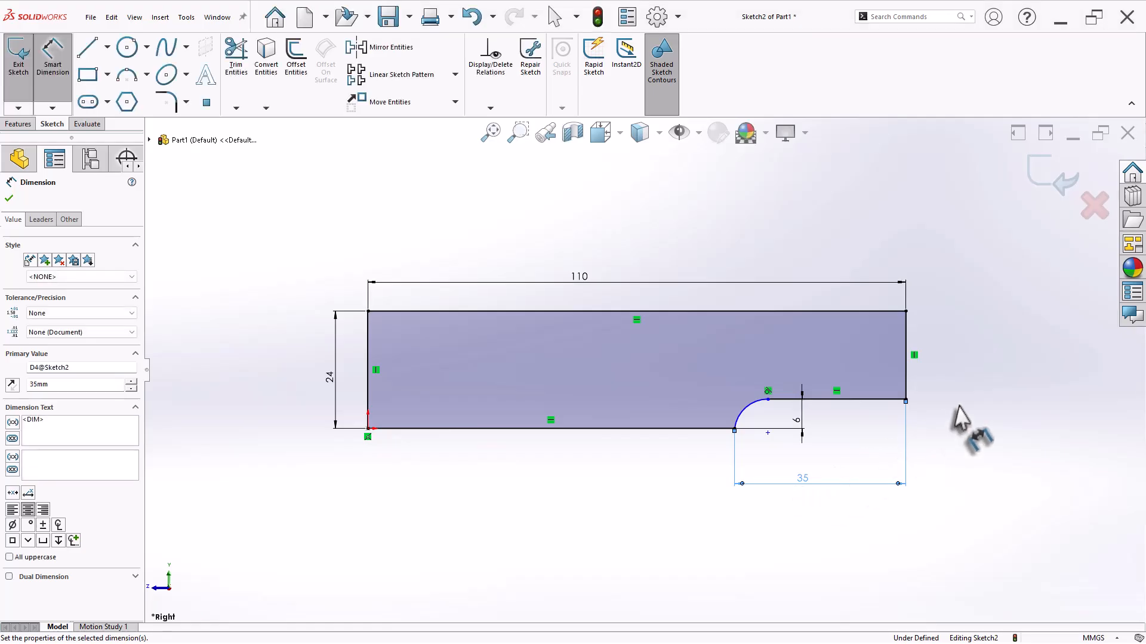
# Dimension the radius of the profile's step arc as 3 mm
pyautogui.scroll(-2, 954, 430)
pyautogui.click(706, 401)
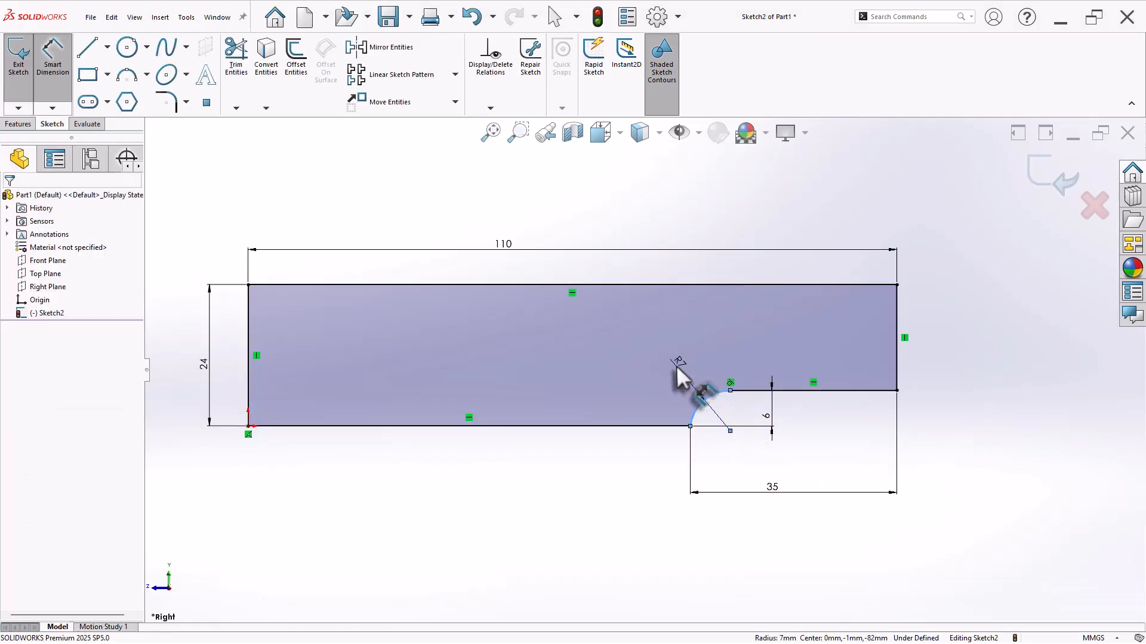
pyautogui.click(679, 373)
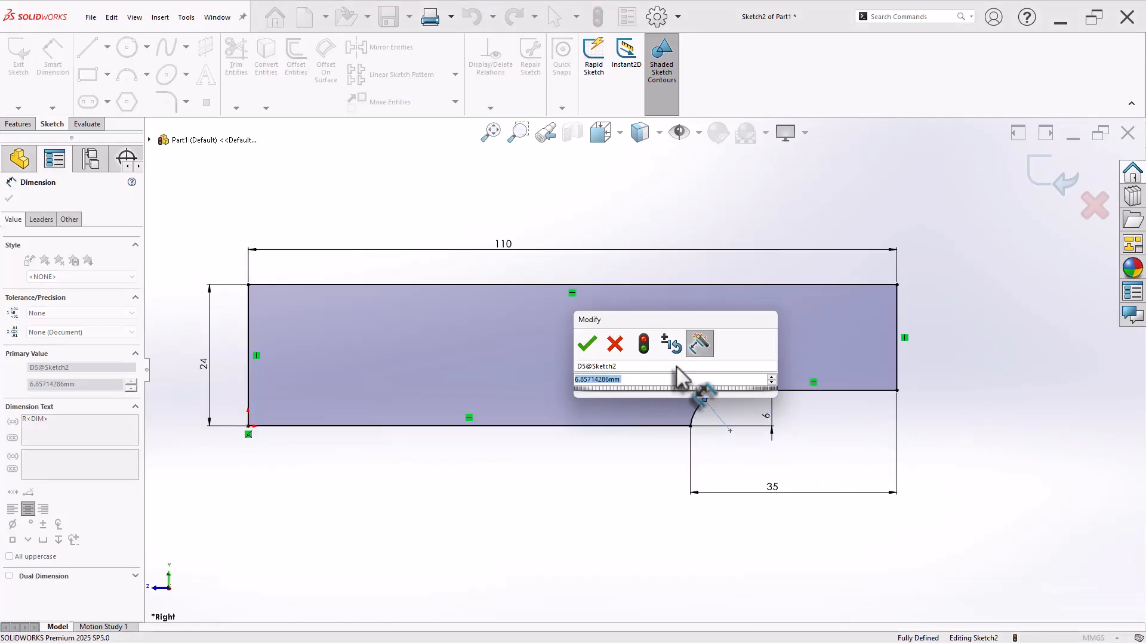
pyautogui.write('3')
pyautogui.press('Return')
# Delete the step arc together with its dimension and shorten the raised step line by about 5 mm at its free end
pyautogui.scroll(-2, 683, 393)
pyautogui.click(669, 425)
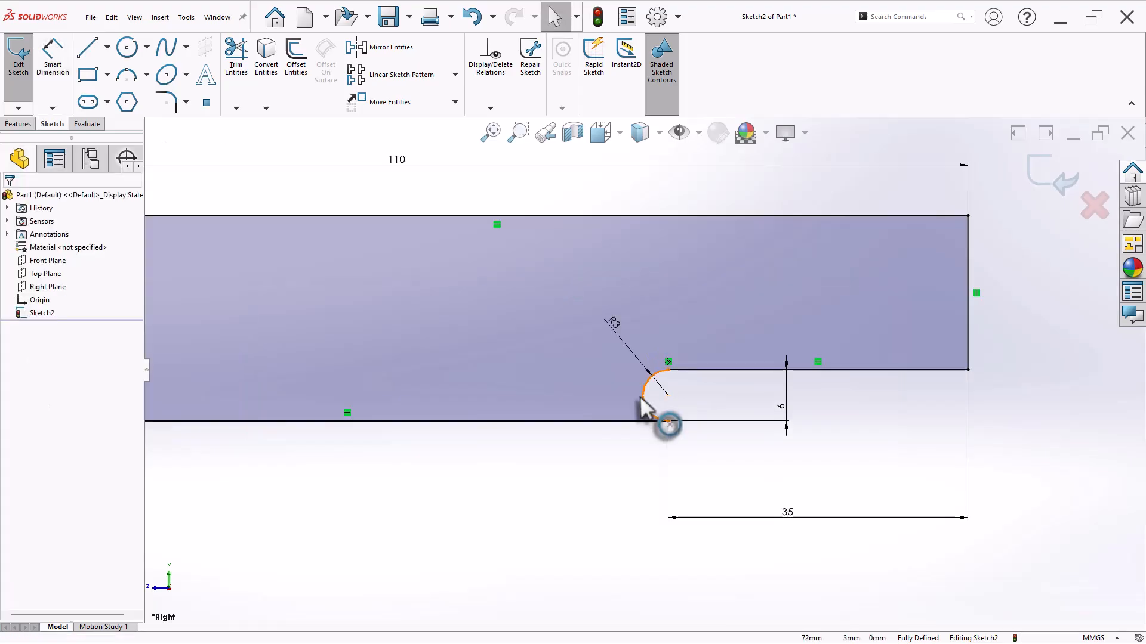
pyautogui.press('Delete')
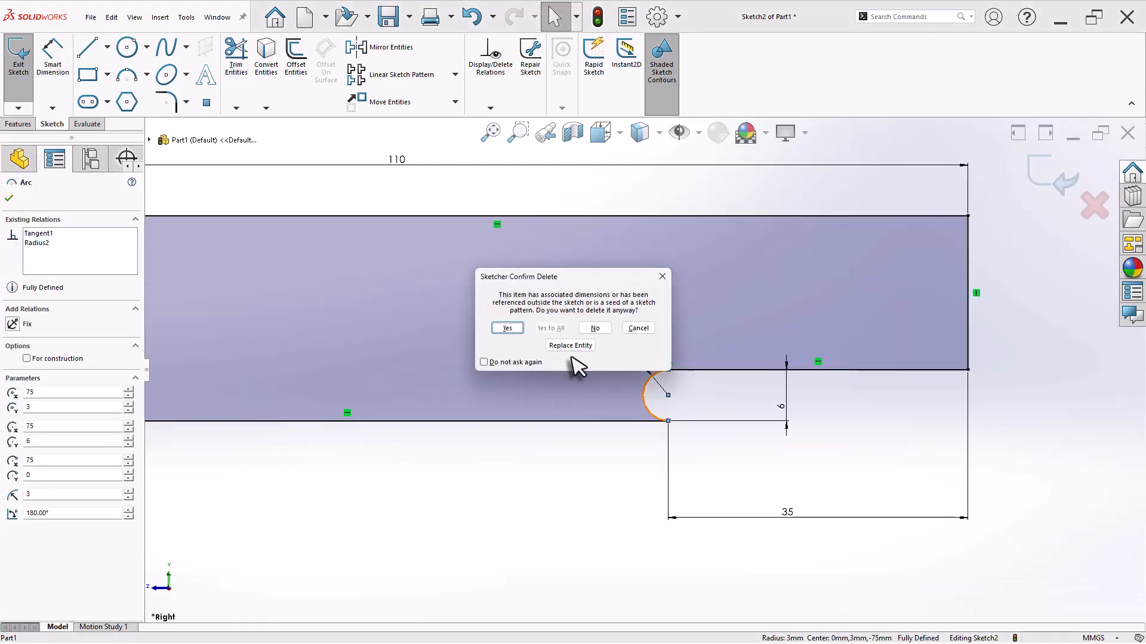
pyautogui.click(506, 329)
pyautogui.moveTo(668, 370); pyautogui.dragTo(711, 370)
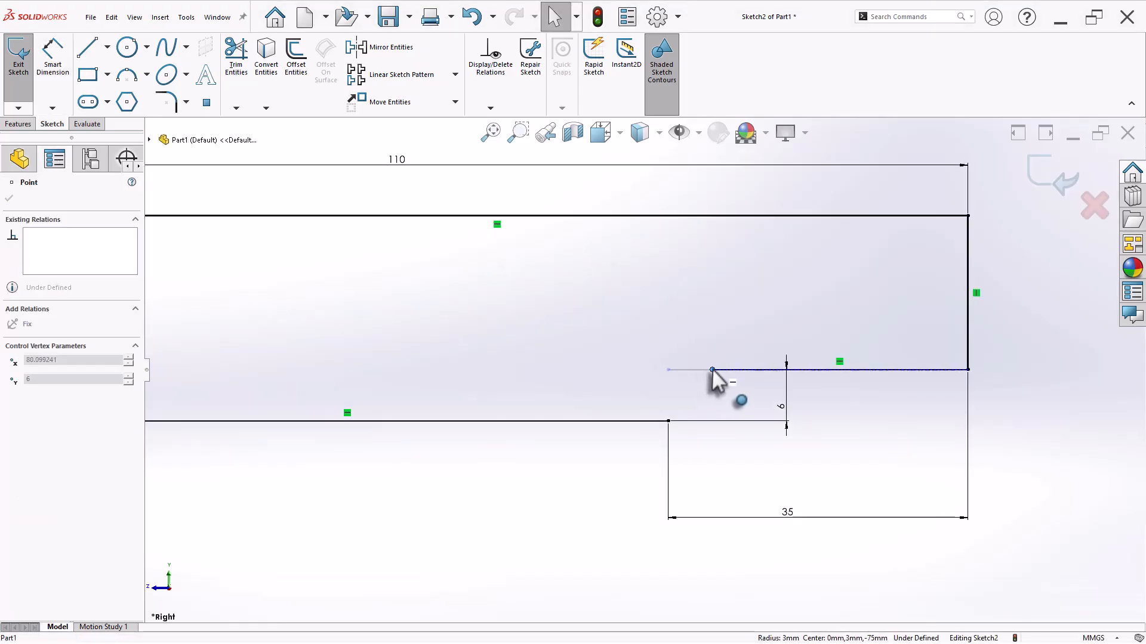
# Sketch a downward-curving tangent arc of about 2.5 mm radius from the free end of the raised step line
pyautogui.click(147, 74)
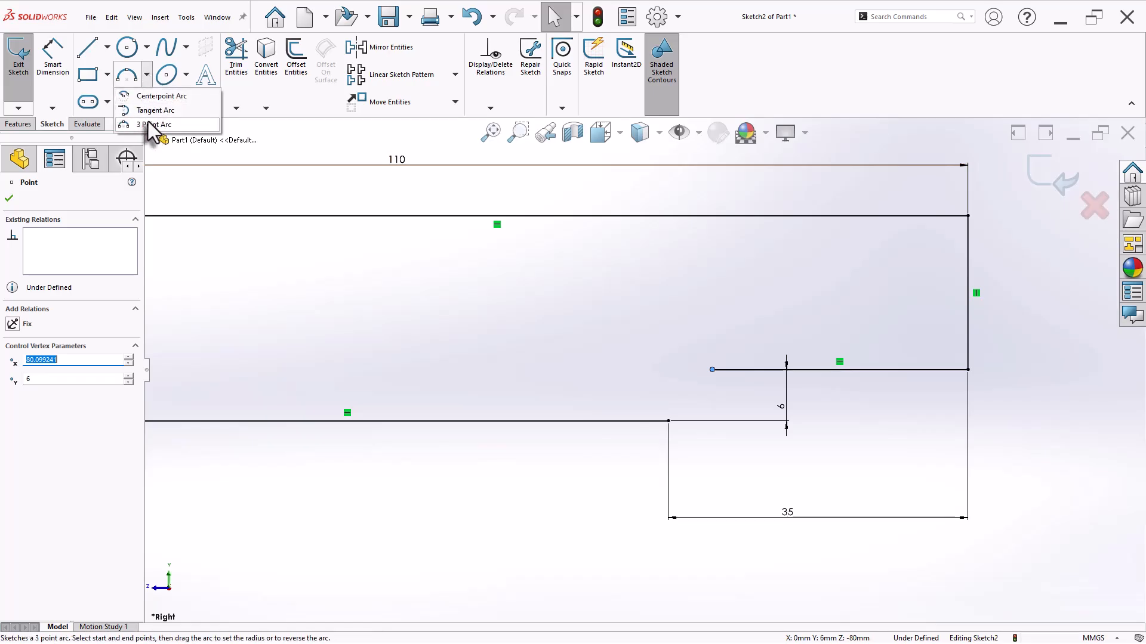
pyautogui.click(156, 110)
pyautogui.click(713, 371)
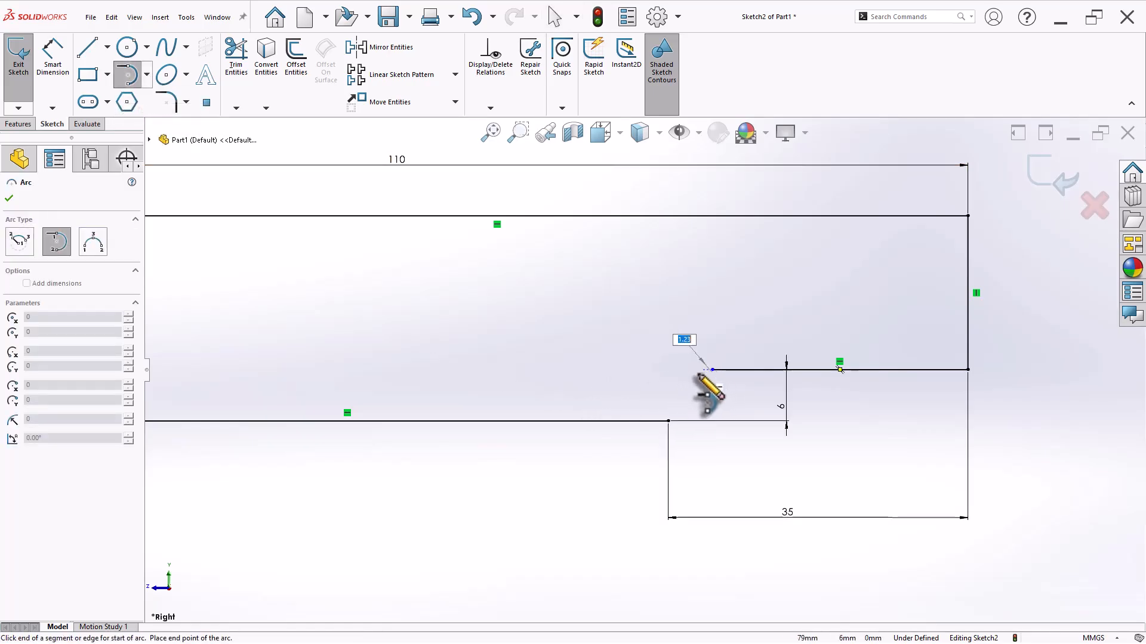
pyautogui.click(691, 392)
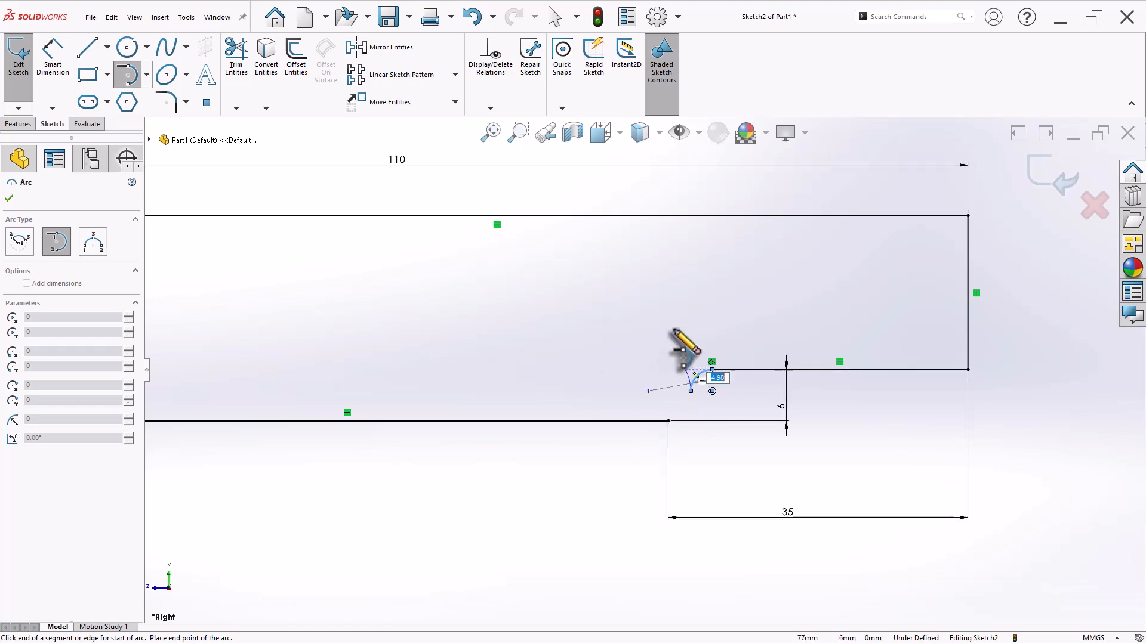
pyautogui.rightClick(672, 317)
pyautogui.click(685, 326)
# Dimension the tangent arc's radius as 3 mm
pyautogui.moveTo(614, 493); pyautogui.dragTo(616, 418, button='right')
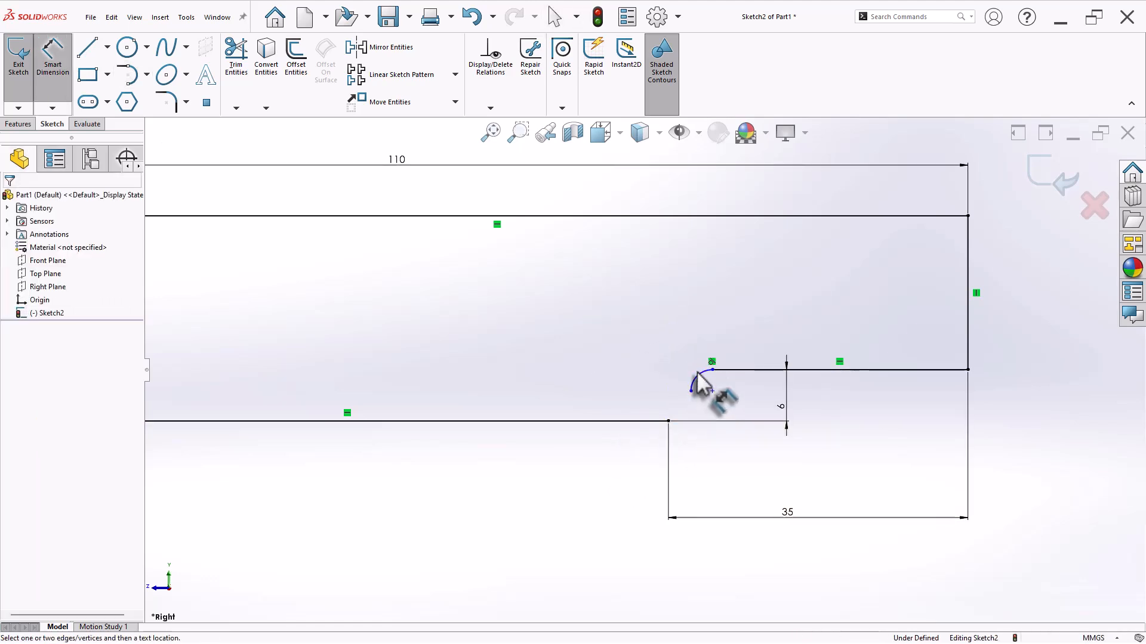
pyautogui.click(697, 378)
pyautogui.click(650, 341)
pyautogui.write('3')
pyautogui.press('Return')
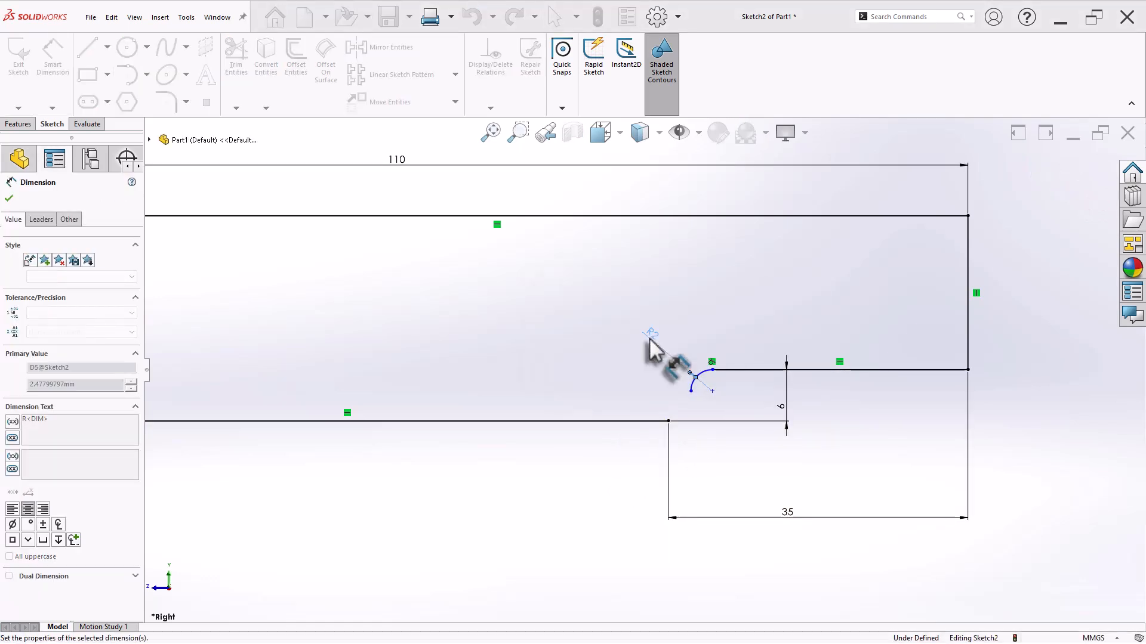
pyautogui.press('Escape')
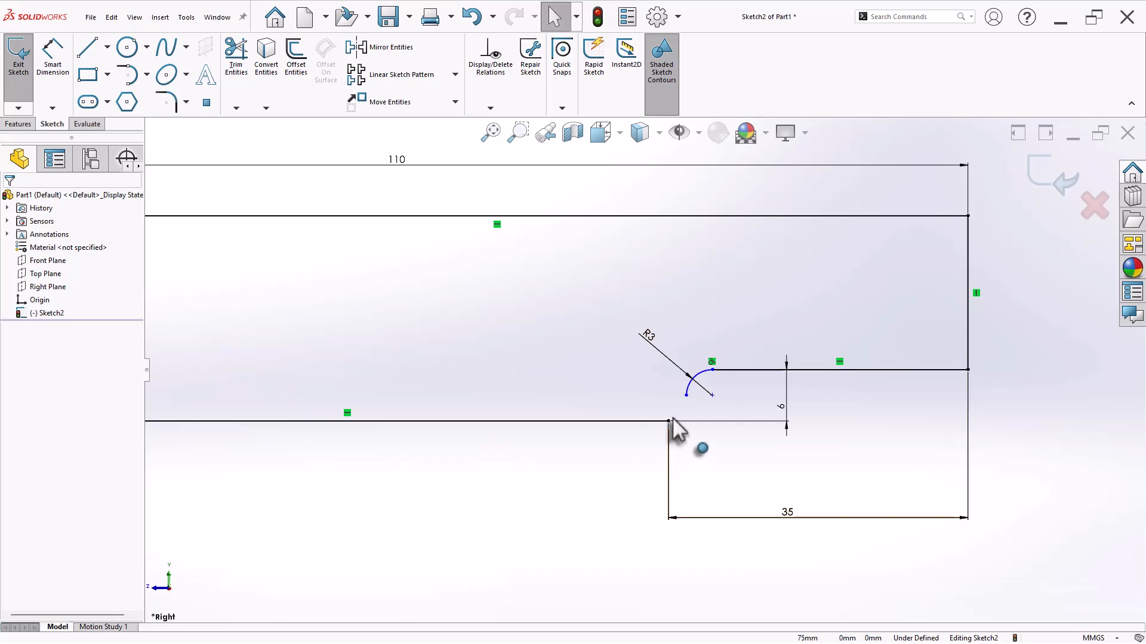
# Move the arc's lower end directly above the bottom line's end and close the profile with a vertical line between them
pyautogui.moveTo(686, 397)
pyautogui.mouseDown()
pyautogui.moveTo(668, 409)
pyautogui.moveTo(668, 398)
pyautogui.mouseUp()
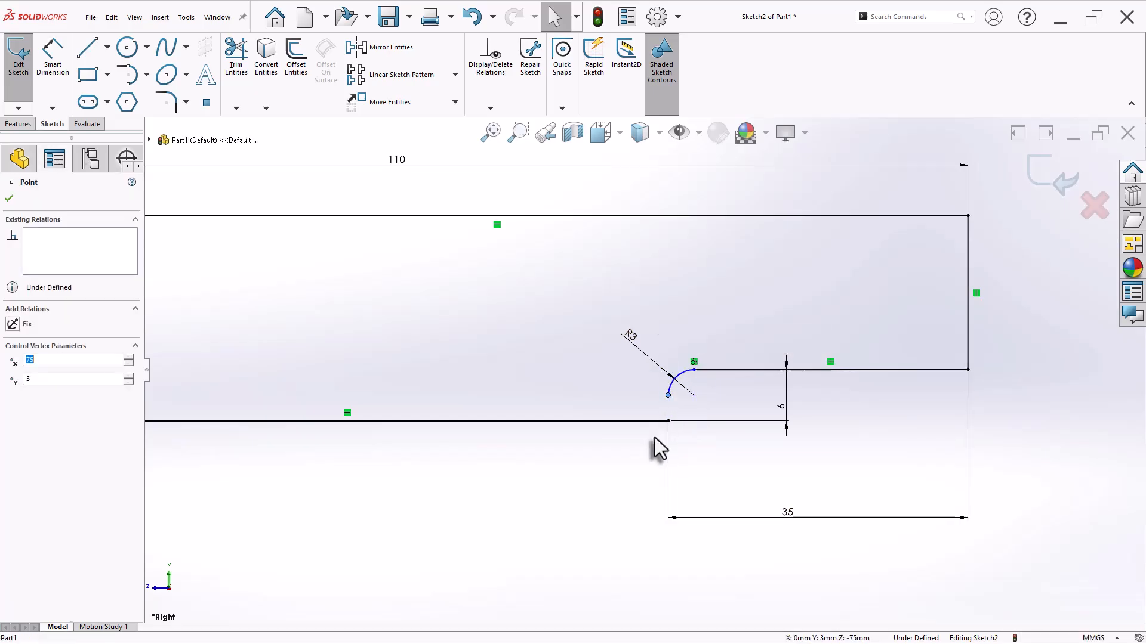
pyautogui.click(619, 475)
pyautogui.click(87, 52)
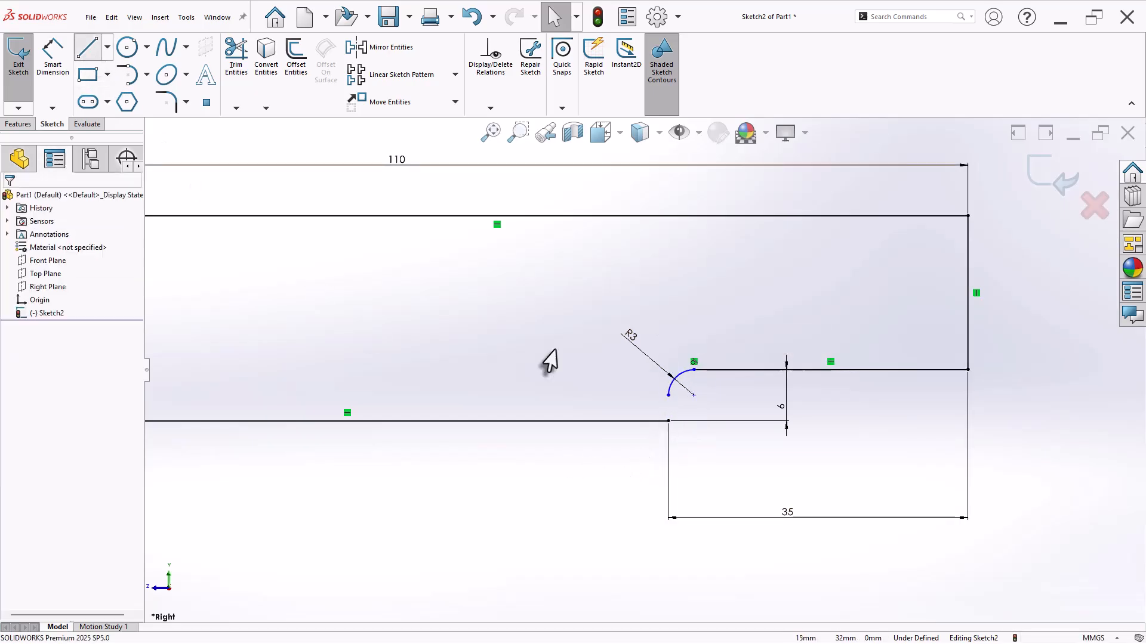
pyautogui.click(669, 395)
pyautogui.click(668, 421)
pyautogui.press('Escape')
pyautogui.scroll(5, 507, 413)
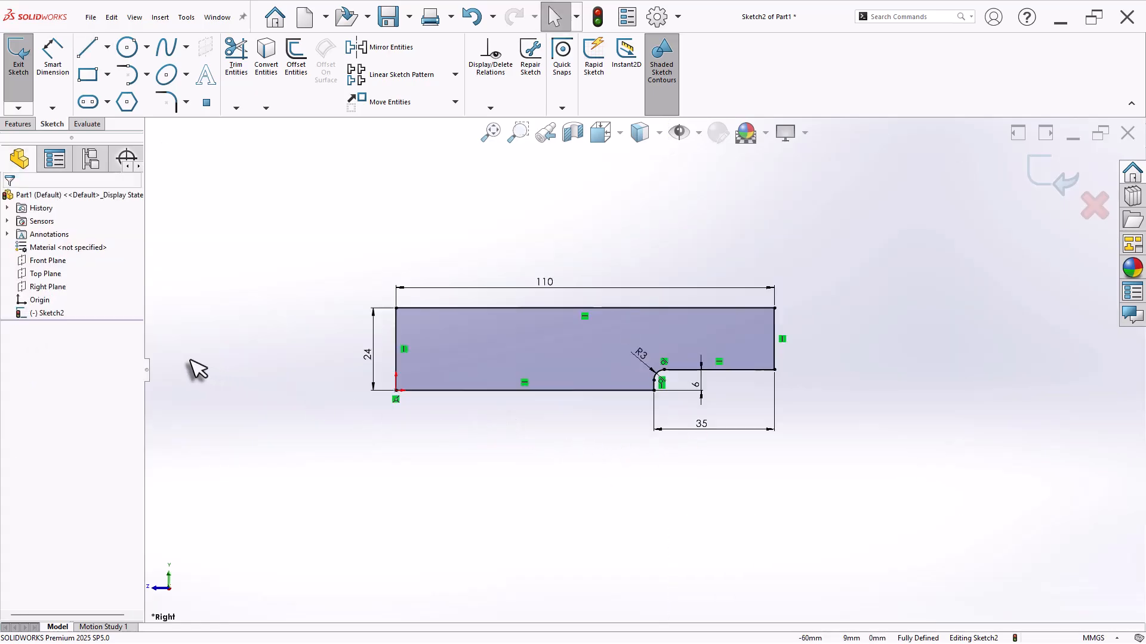
# Extrude the closed profile as a boss with the Mid Plane end condition and a depth of 88 mm
pyautogui.press('s')
pyautogui.click(249, 442)
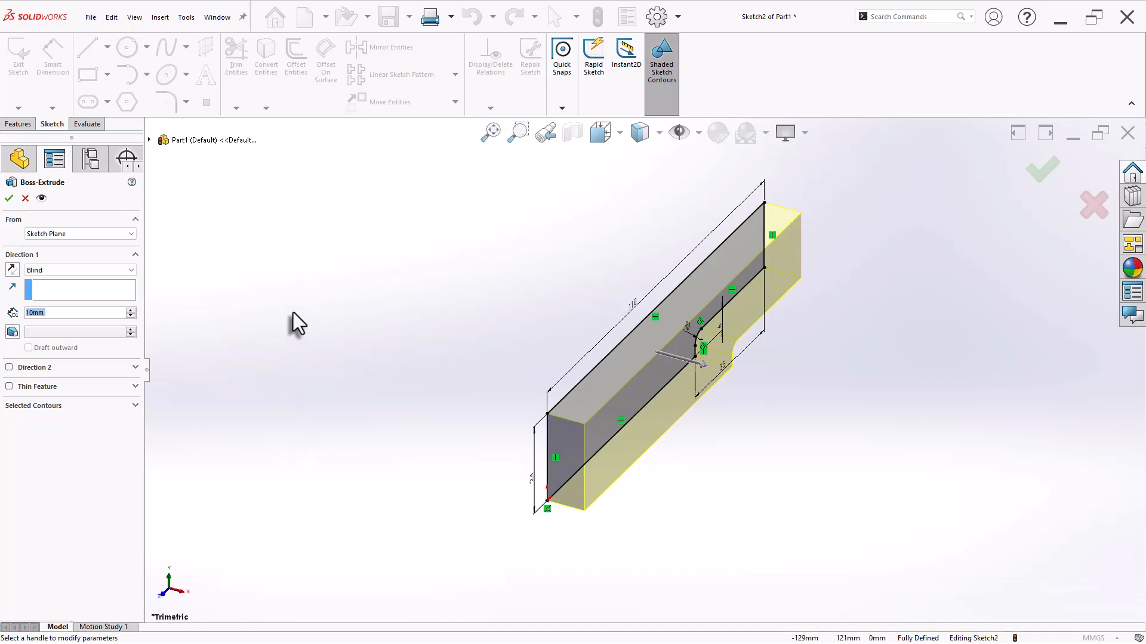
pyautogui.rightClick(290, 285)
pyautogui.click(352, 500)
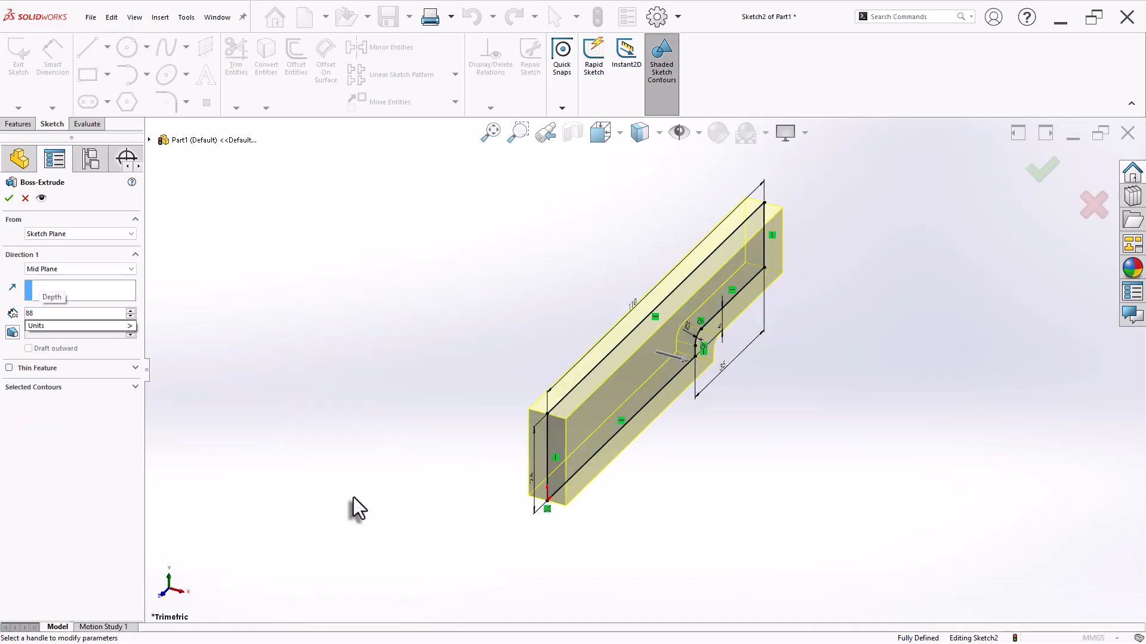
pyautogui.write('88')
pyautogui.press('Return')
pyautogui.press('Return')
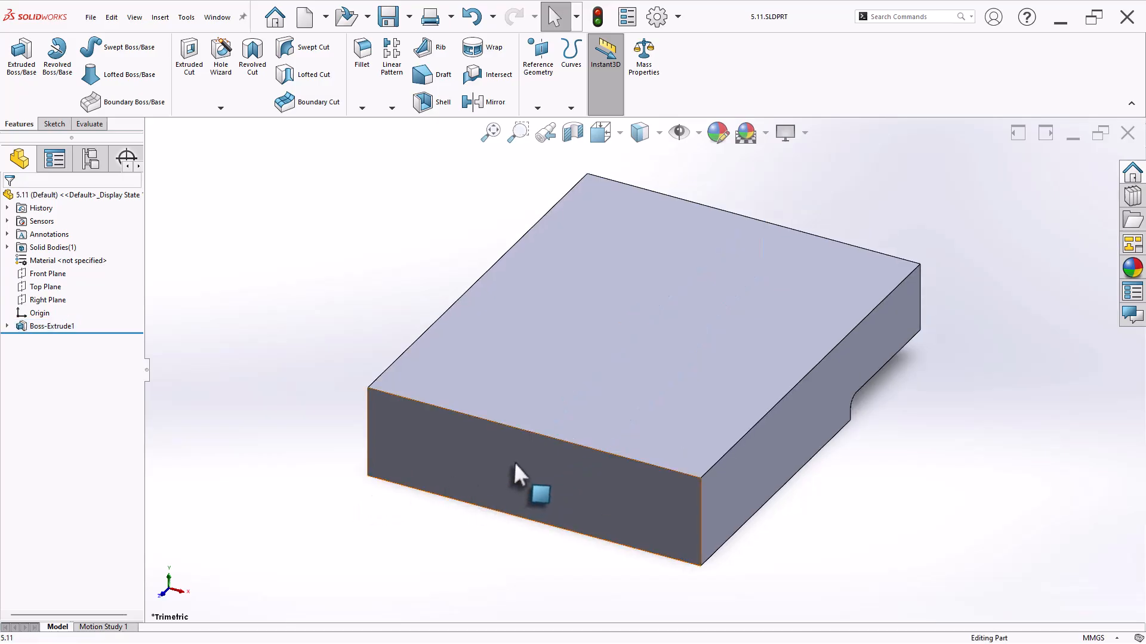
# Start a sketch on the block's full-height end face and convert the face's bottom edge into a sketch line
pyautogui.click(568, 446)
pyautogui.click(544, 421)
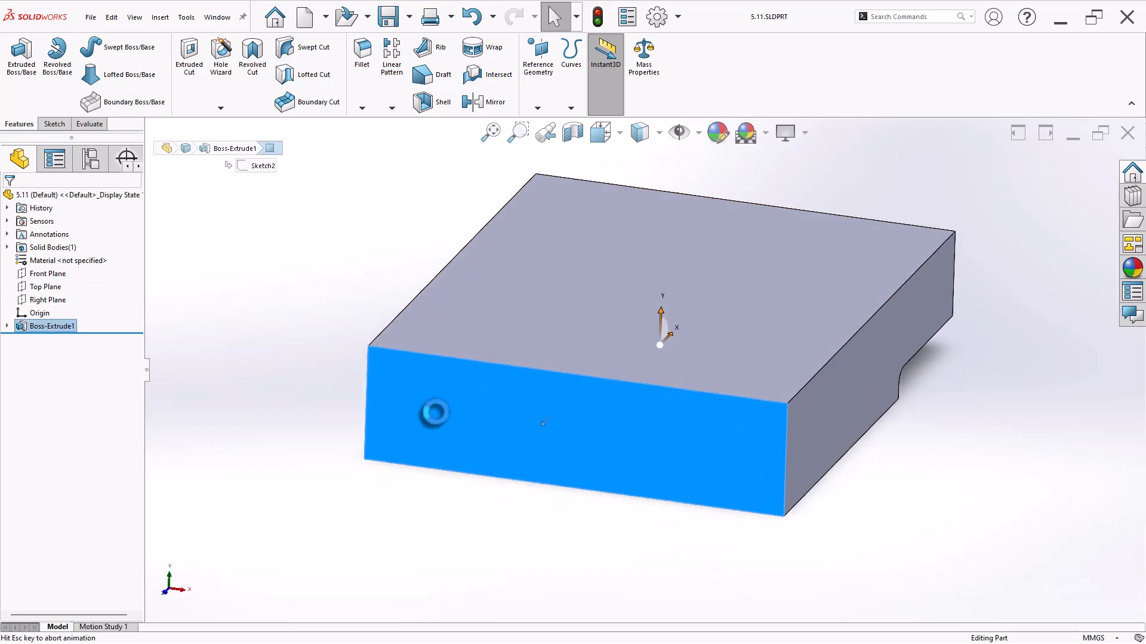
pyautogui.scroll(5, 574, 503)
pyautogui.scroll(-2, 808, 440)
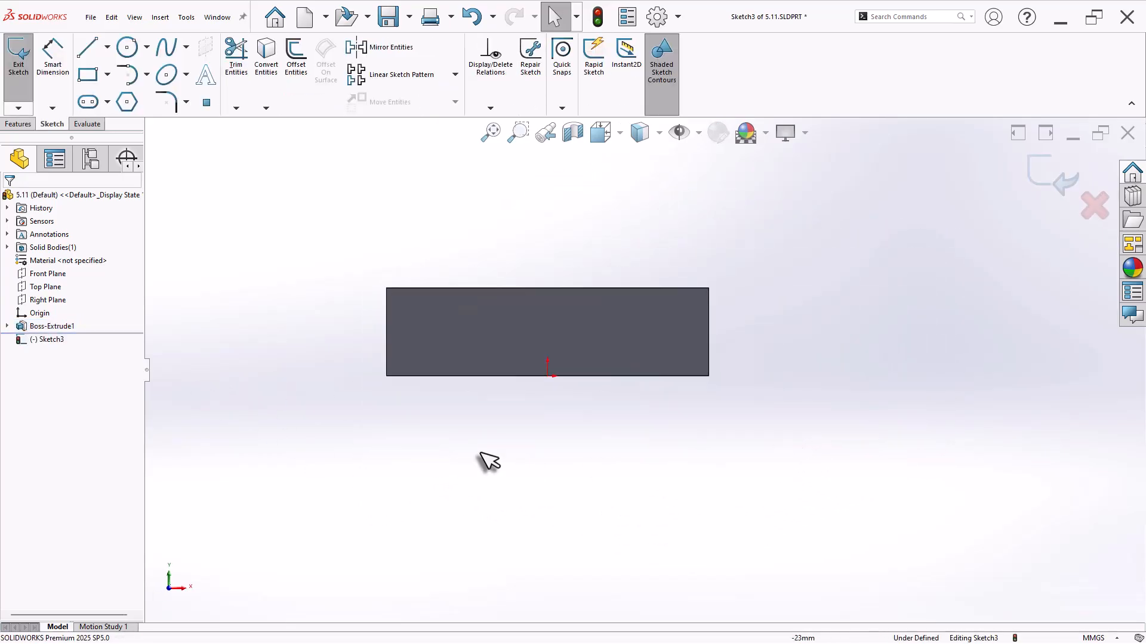
pyautogui.click(479, 376)
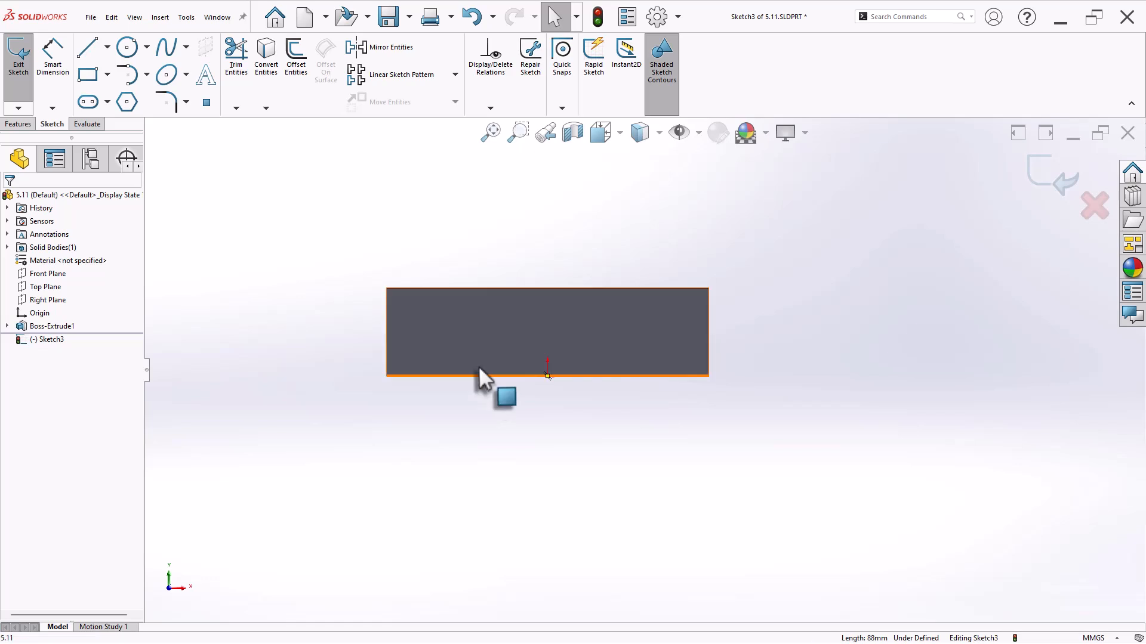
pyautogui.click(266, 56)
# Sketch a 19 mm diameter circle vertically below the origin, with its centre about 26 mm beneath the bottom edge
pyautogui.click(86, 50)
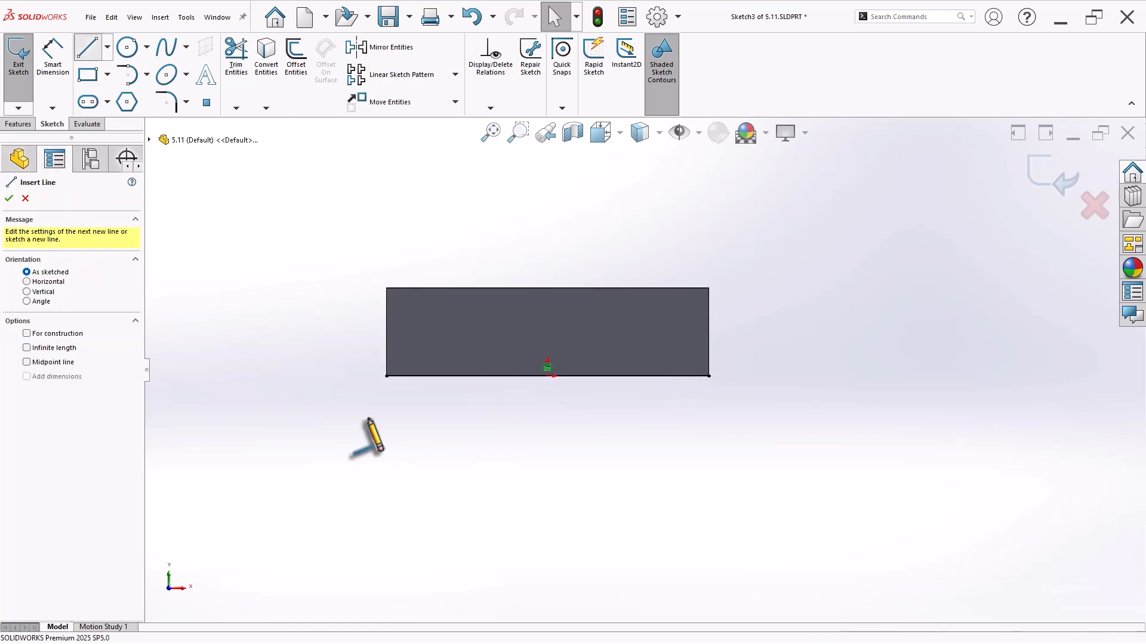
pyautogui.click(127, 48)
pyautogui.click(547, 472)
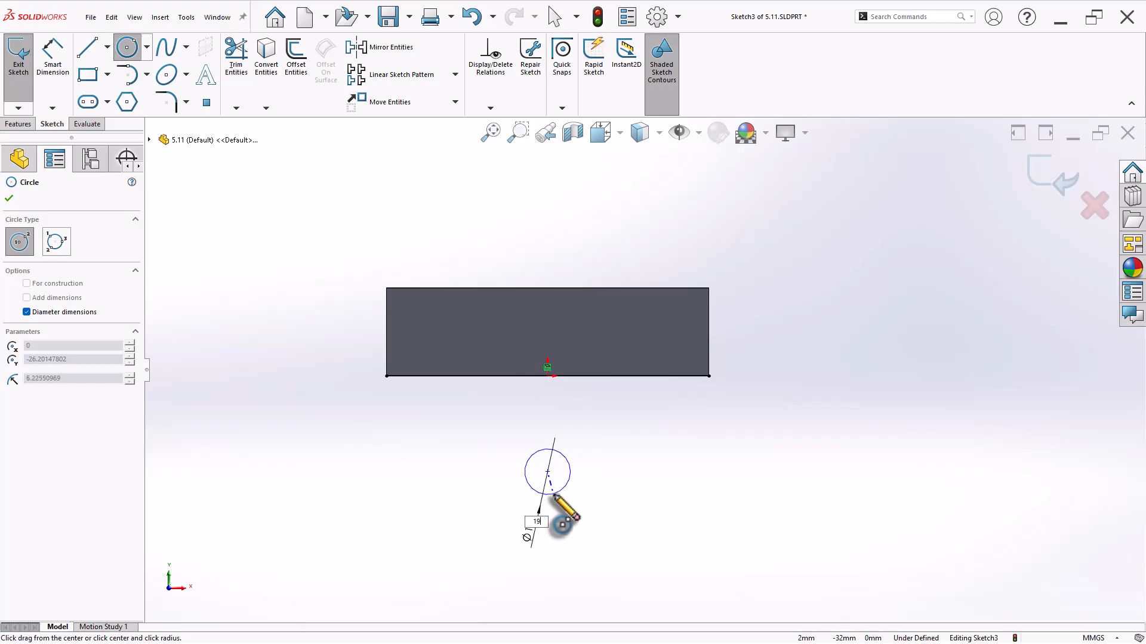
pyautogui.press('Return')
pyautogui.press('Escape')
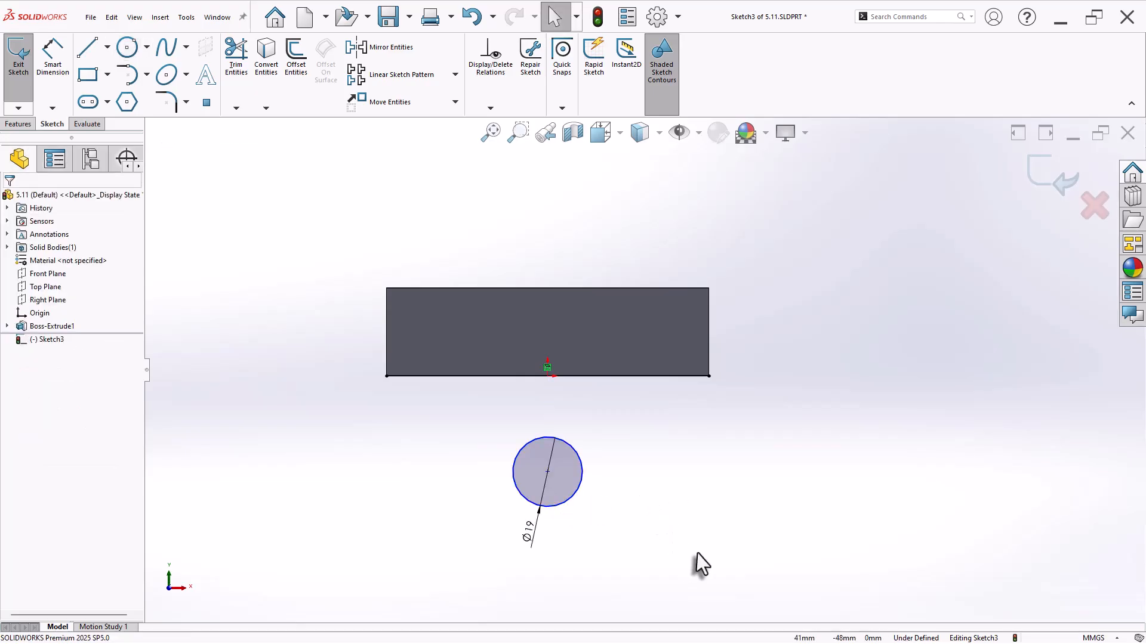
# Draw a vertical centerline from the origin to the circle's centre
pyautogui.click(107, 47)
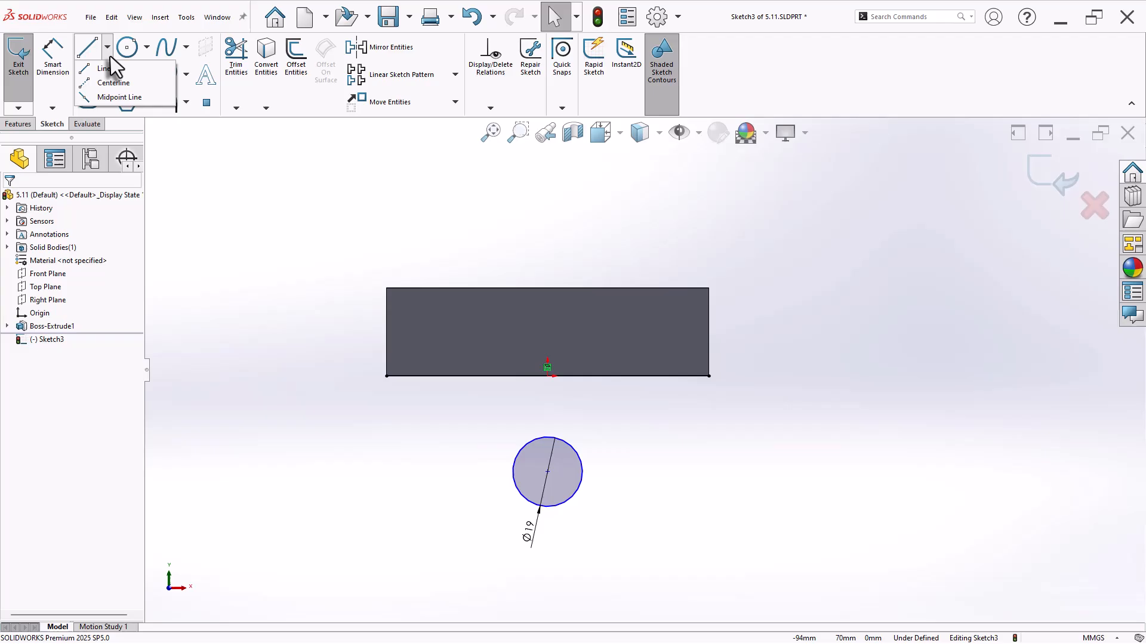
pyautogui.click(112, 90)
pyautogui.click(547, 376)
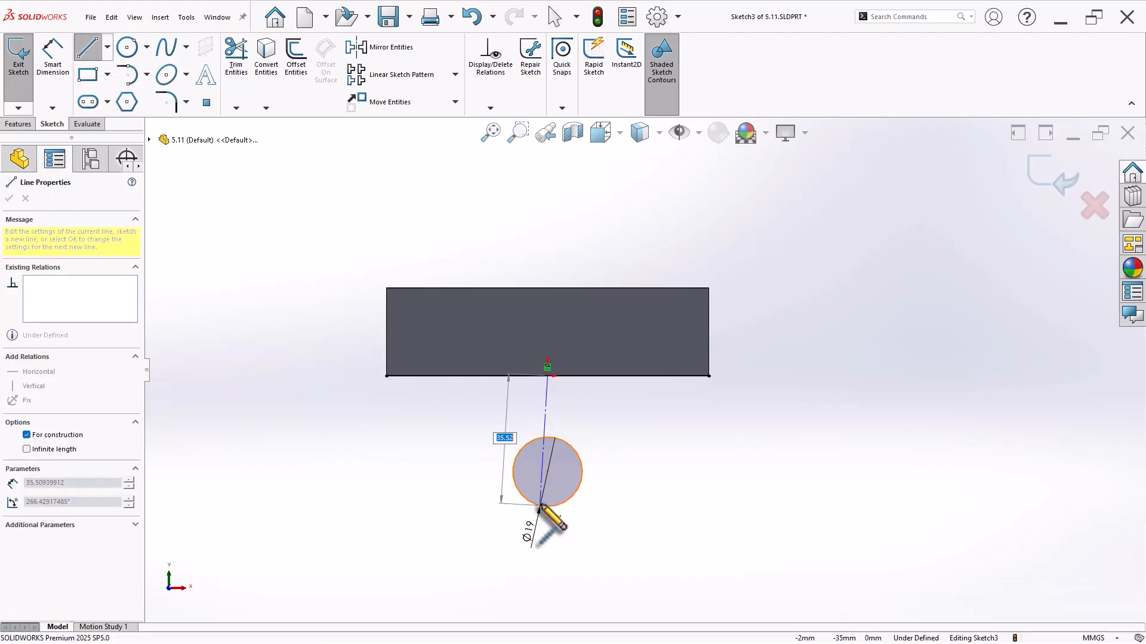
pyautogui.click(547, 472)
pyautogui.rightClick(608, 391)
pyautogui.click(624, 401)
# Dimension the vertical distance from the block's top edge to the circle's centre as 40 mm
pyautogui.moveTo(707, 487); pyautogui.dragTo(755, 473, button='right')
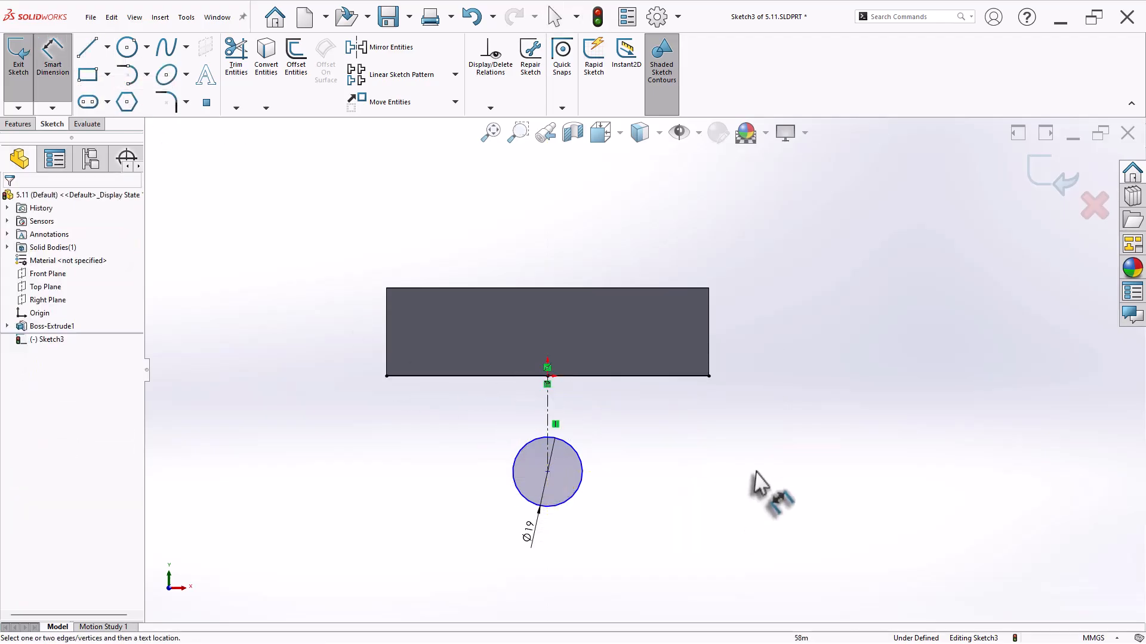
pyautogui.click(515, 288)
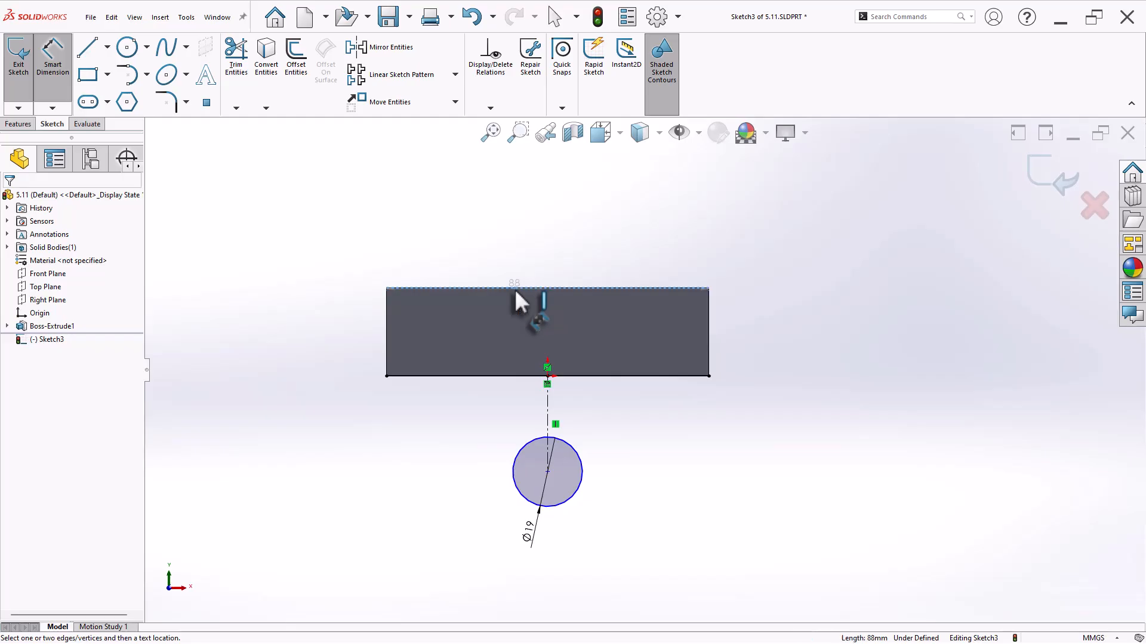
pyautogui.click(547, 471)
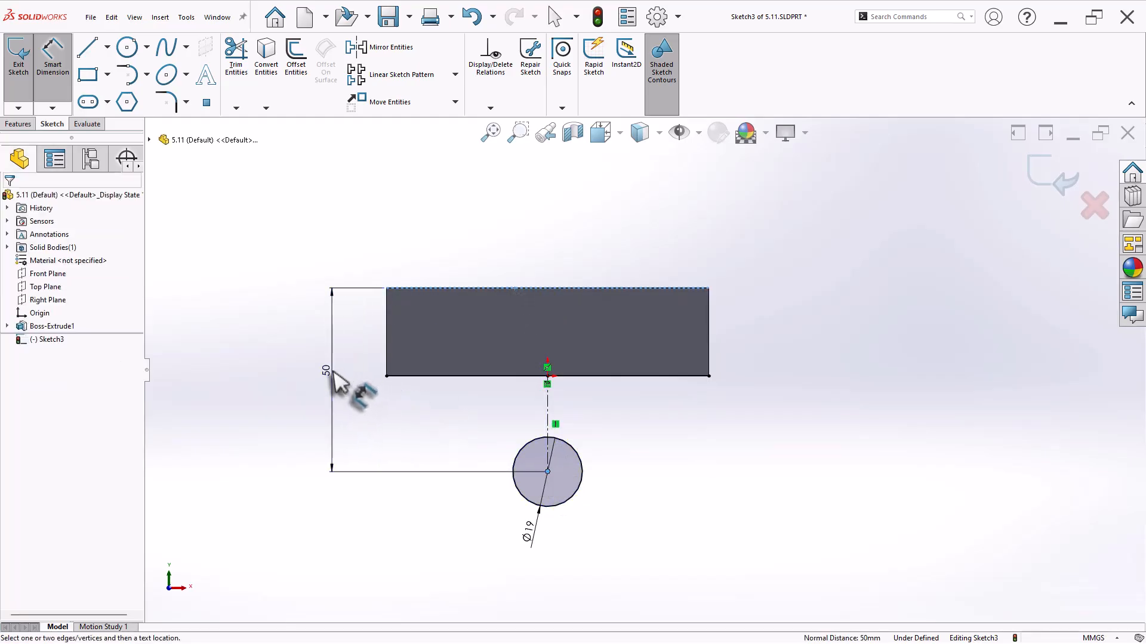
pyautogui.click(330, 369)
pyautogui.write('40')
pyautogui.press('Return')
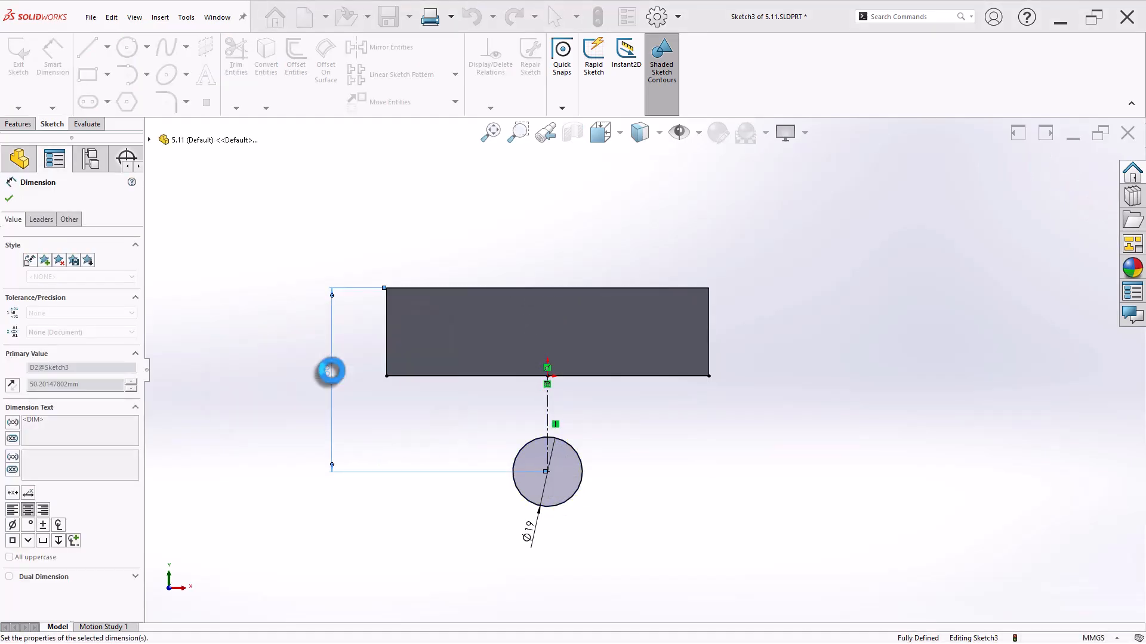
pyautogui.press('Escape')
# Sketch a centerpoint arc around the underside of the 19 mm circle, concentric with it and sweeping about 216 degrees
pyautogui.click(147, 73)
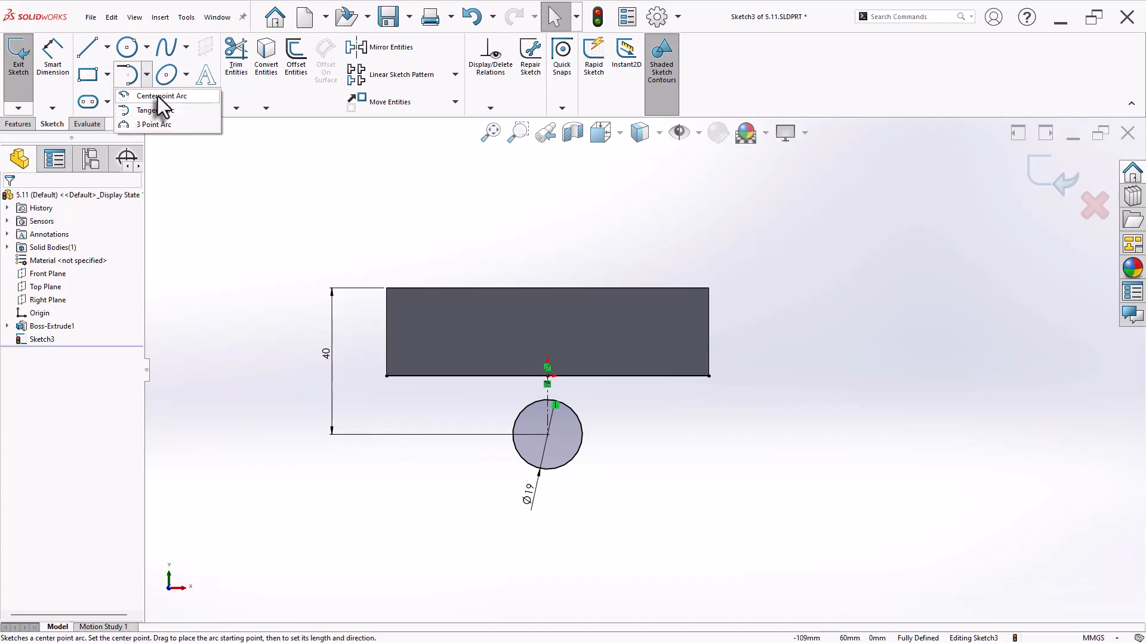
pyautogui.click(158, 96)
pyautogui.click(547, 435)
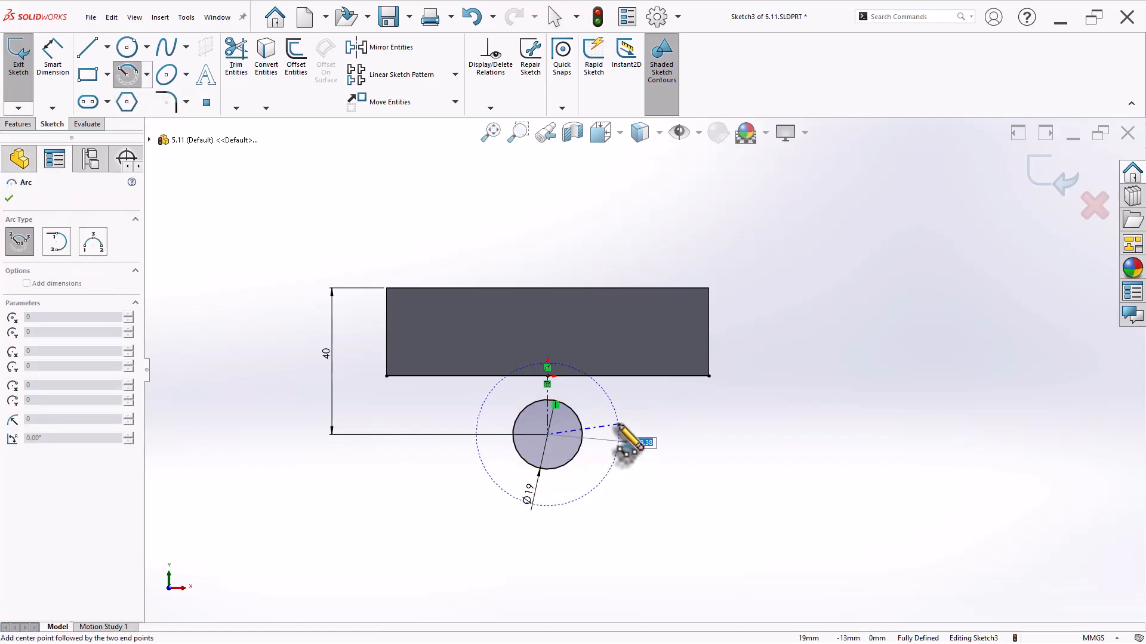
pyautogui.click(615, 419)
pyautogui.click(483, 406)
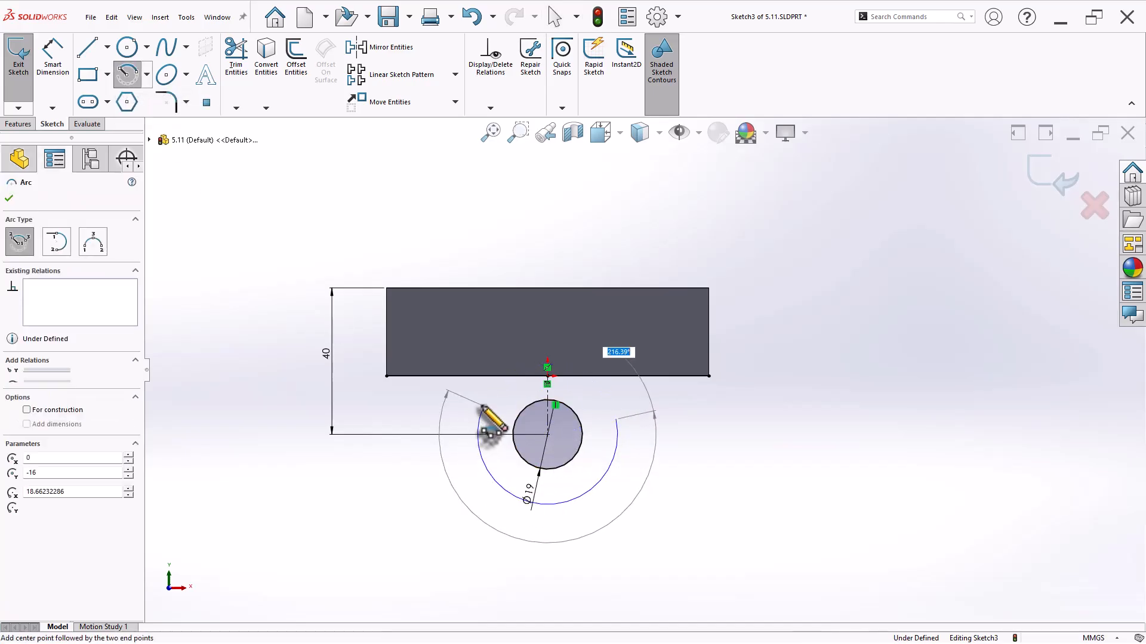
pyautogui.rightClick(530, 402)
pyautogui.click(531, 406)
# Draw two lines from the block's bottom corners, each ending tangent to the arc around the 19 mm circle
pyautogui.click(90, 49)
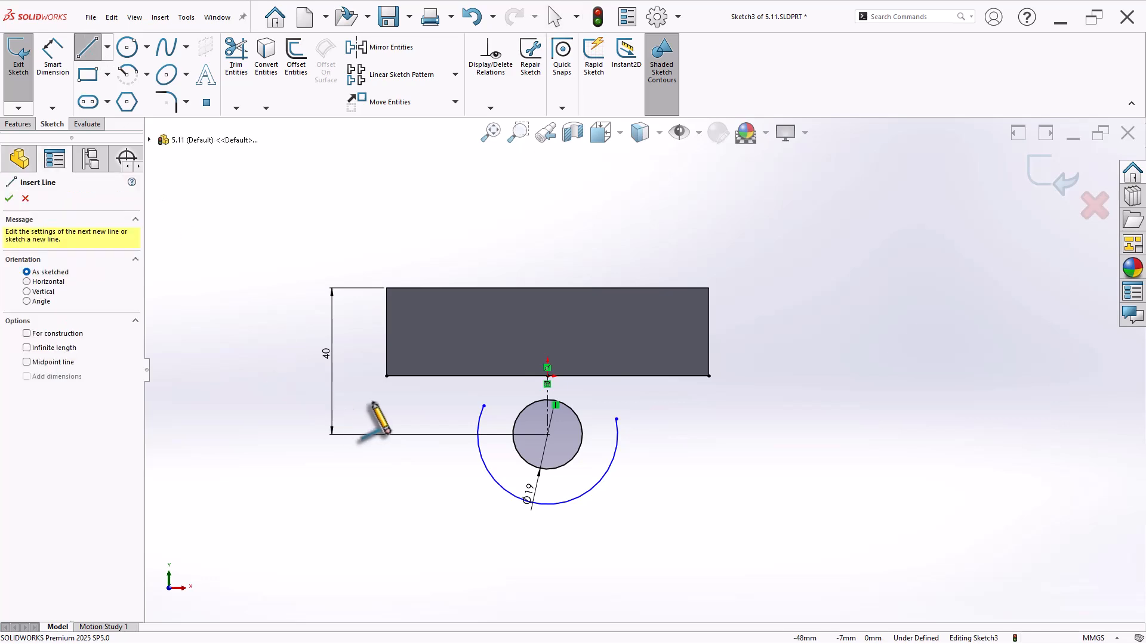
pyautogui.click(387, 376)
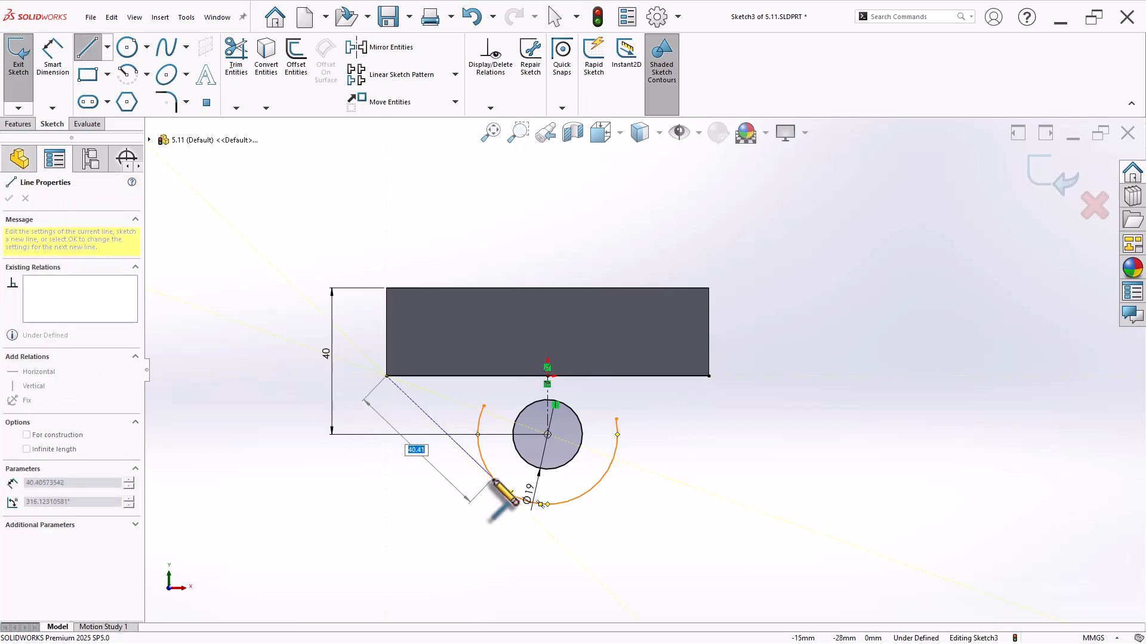
pyautogui.click(498, 484)
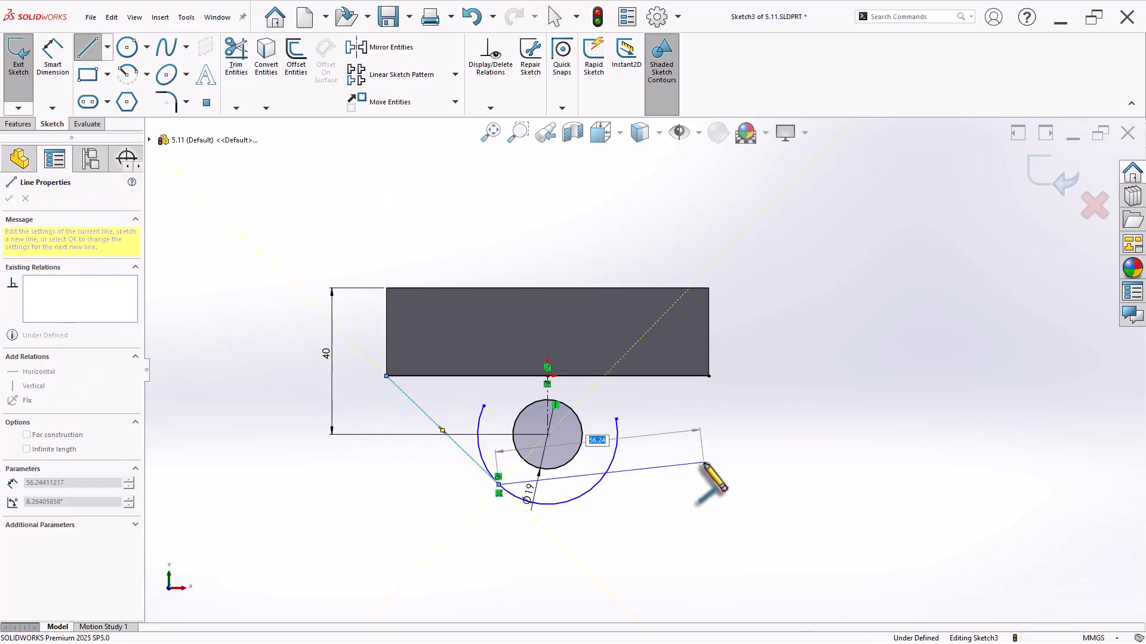
pyautogui.press('Escape')
pyautogui.click(709, 377)
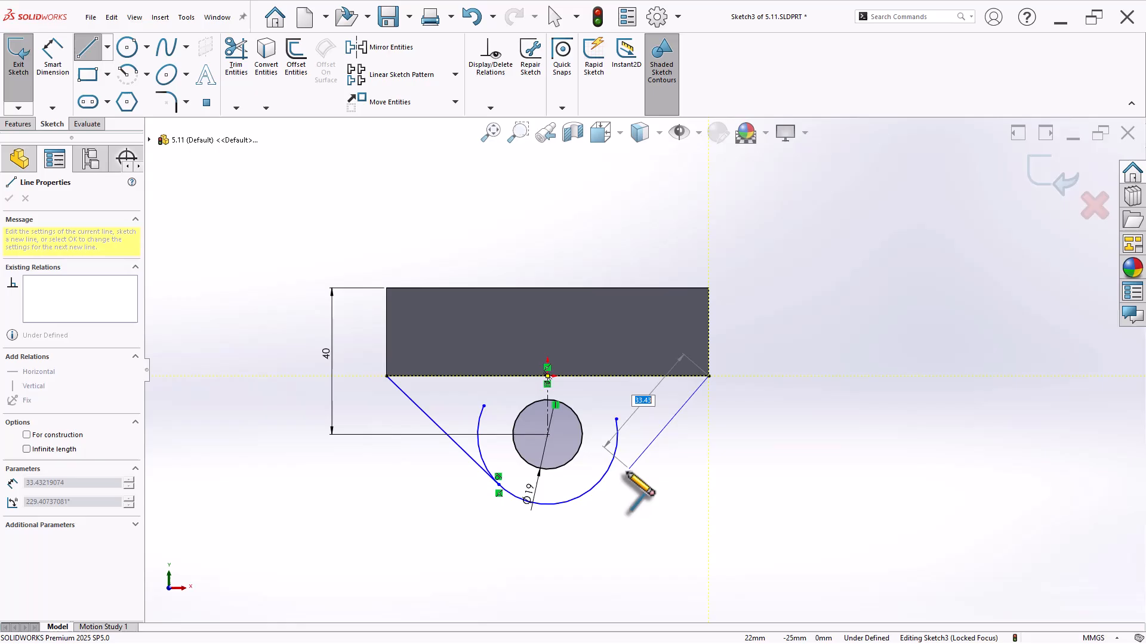
pyautogui.click(597, 486)
pyautogui.rightClick(667, 469)
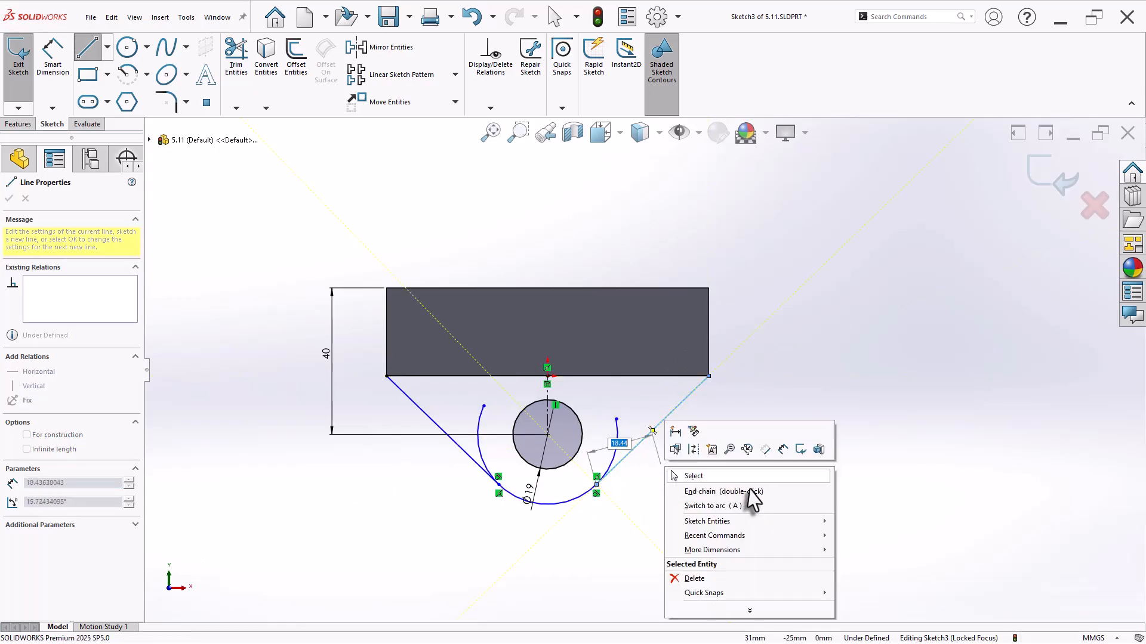
pyautogui.click(754, 501)
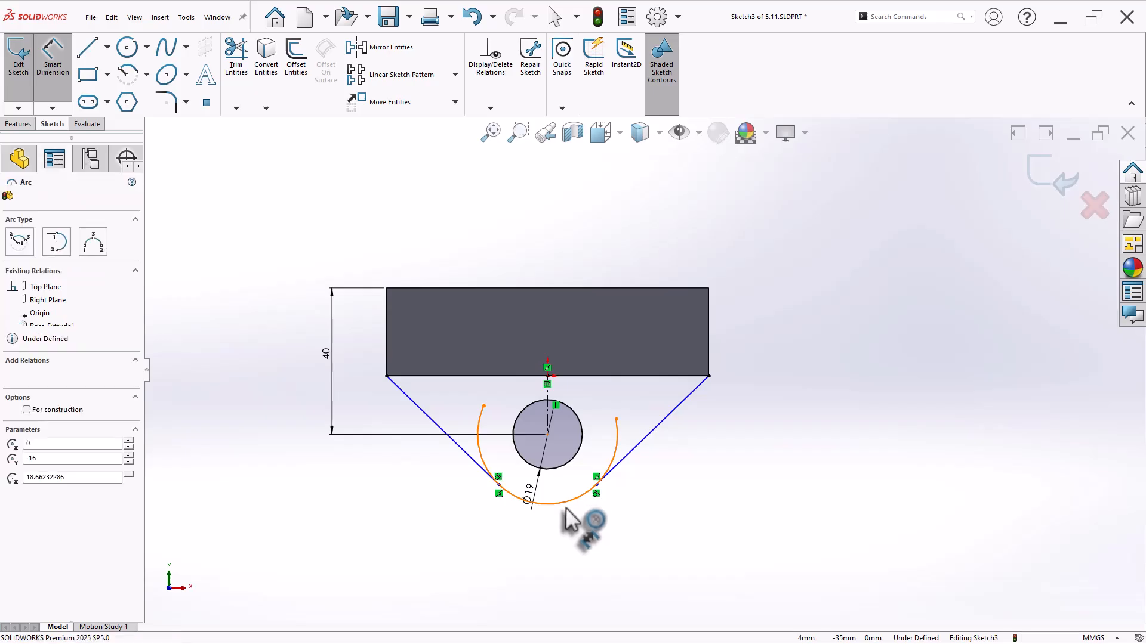
# Dimension the arc's radius as 25 mm and trim its two ends beyond the tangent lines
pyautogui.click(577, 540)
pyautogui.write('25')
pyautogui.press('Return')
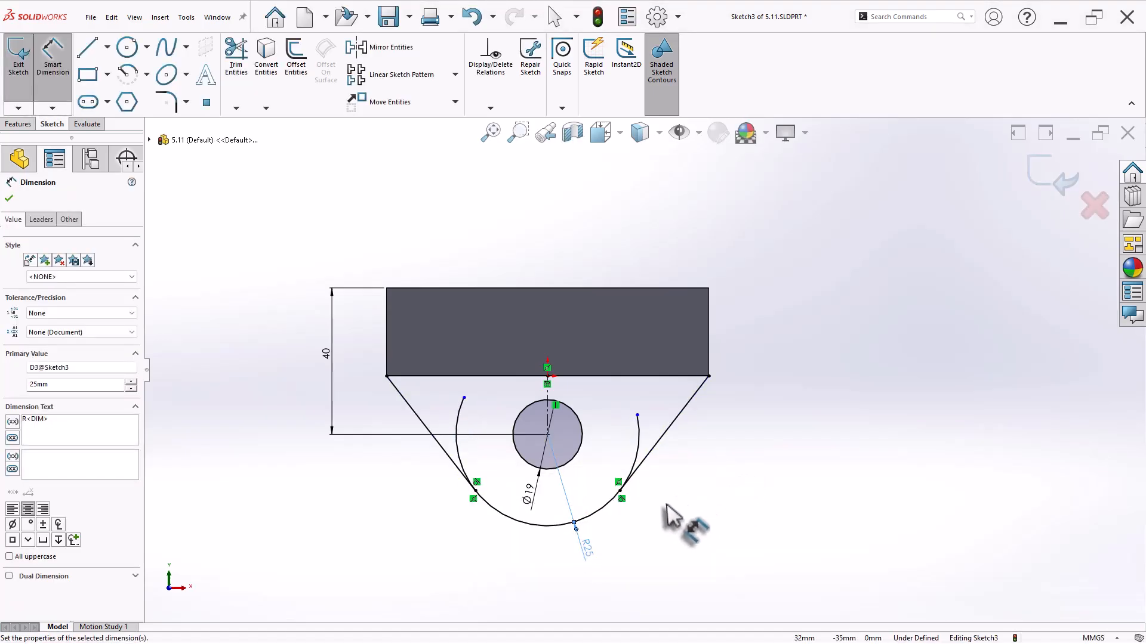
pyautogui.click(249, 77)
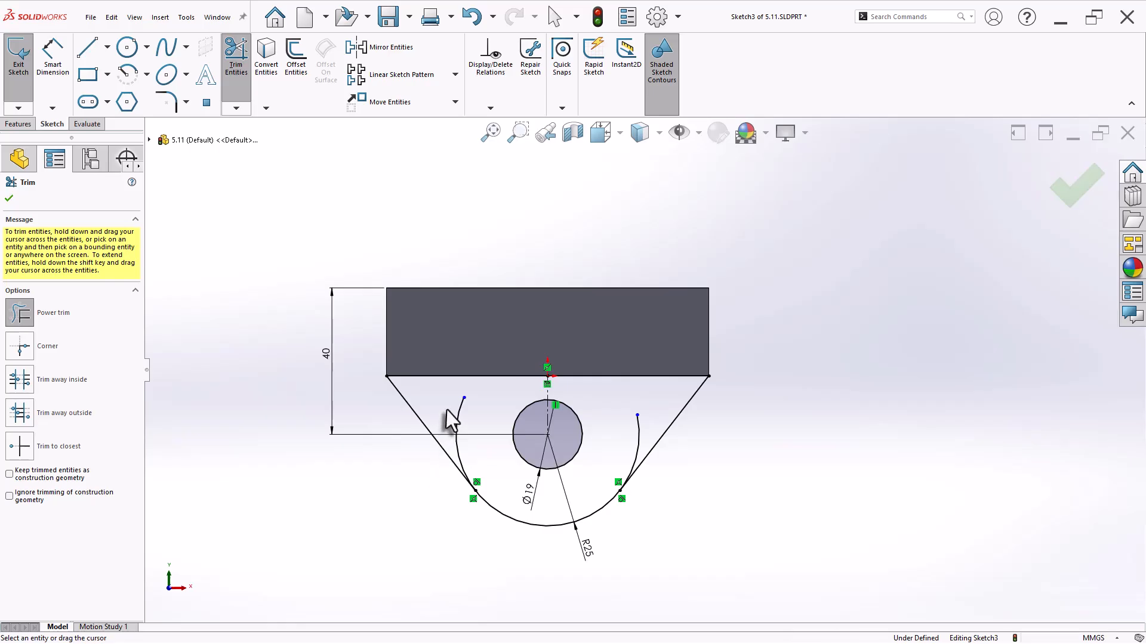
pyautogui.moveTo(633, 434); pyautogui.dragTo(633, 439)
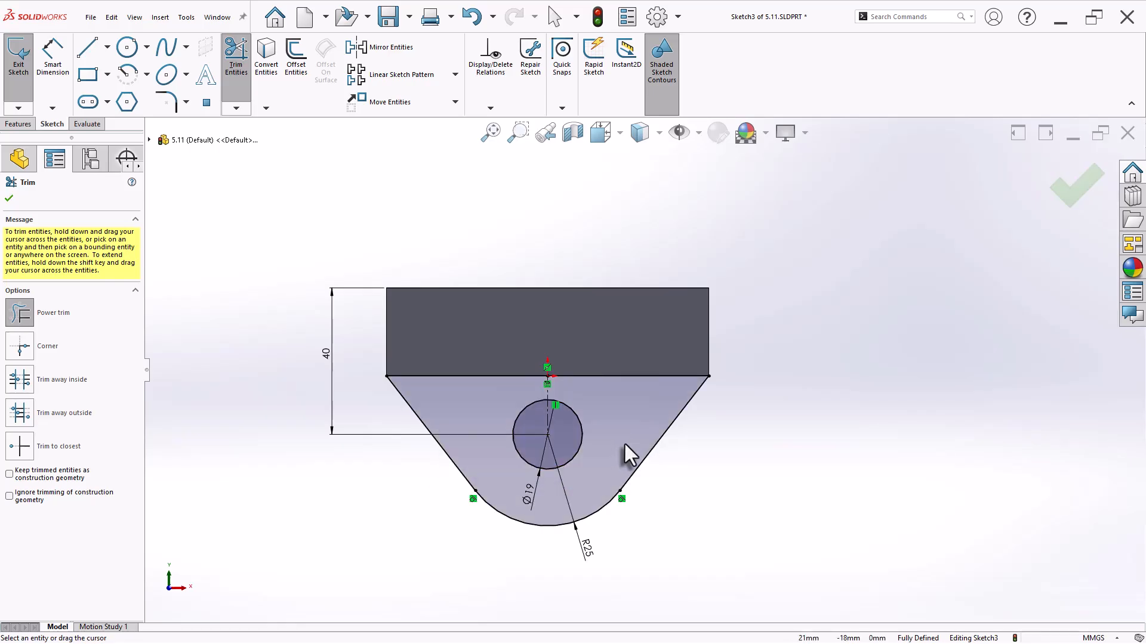
# Extrude the lug profile 12 mm Blind, reversed to run under the block, and save the part
pyautogui.moveTo(758, 445)
pyautogui.mouseDown(button='middle')
pyautogui.moveTo(742, 430)
pyautogui.moveTo(664, 454)
pyautogui.moveTo(614, 404)
pyautogui.moveTo(598, 434)
pyautogui.moveTo(680, 471)
pyautogui.moveTo(687, 489)
pyautogui.mouseUp(button='middle')
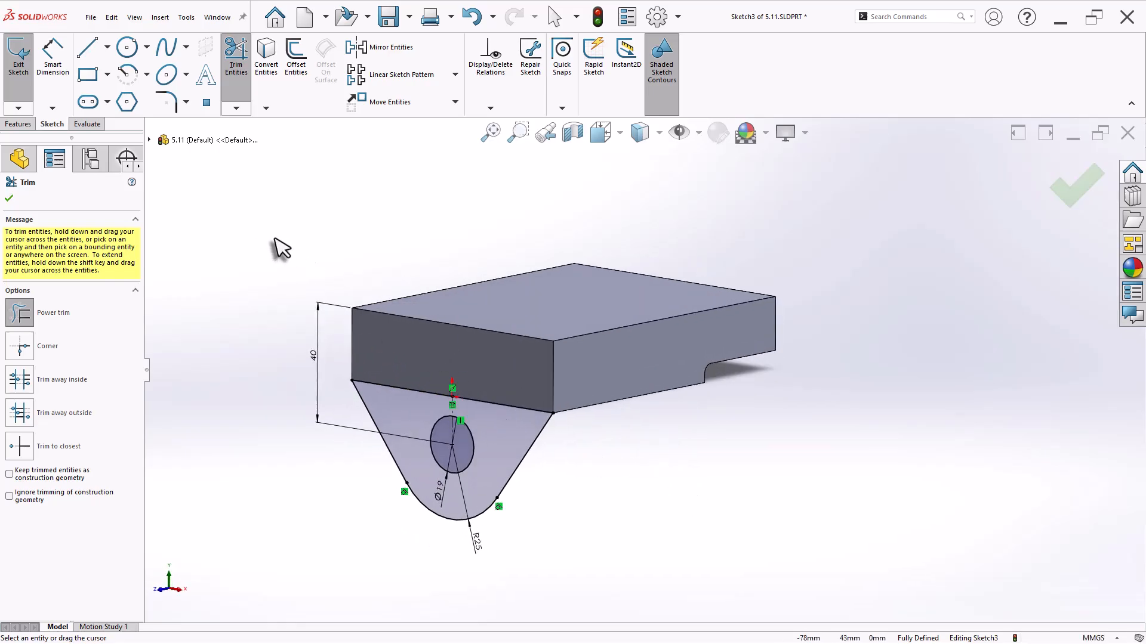
pyautogui.click(22, 122)
pyautogui.click(21, 55)
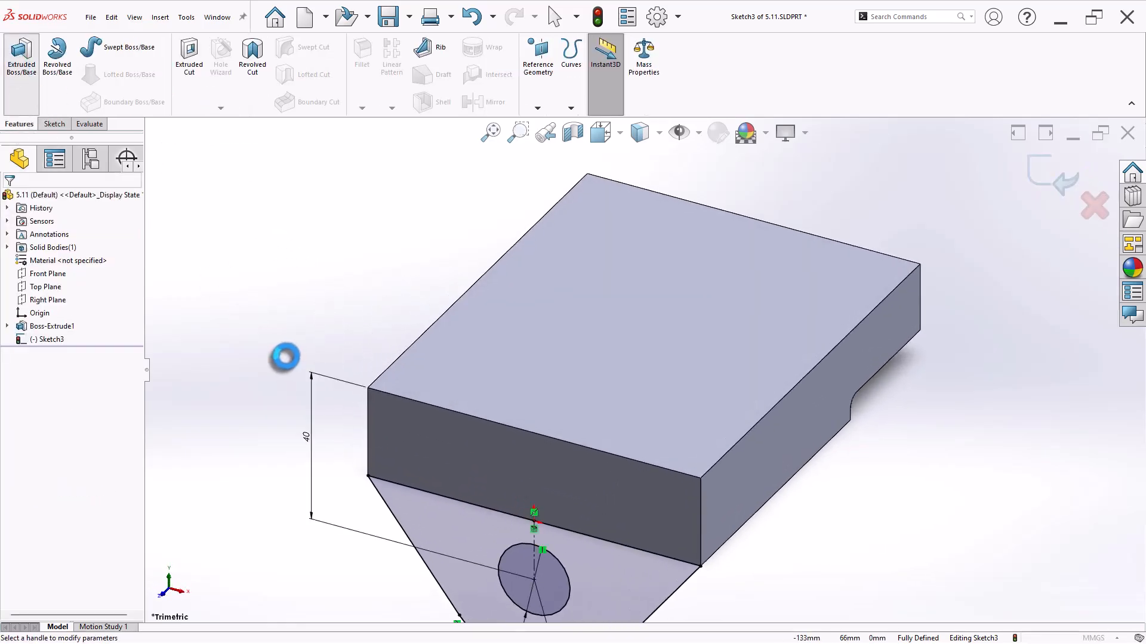
pyautogui.click(71, 270)
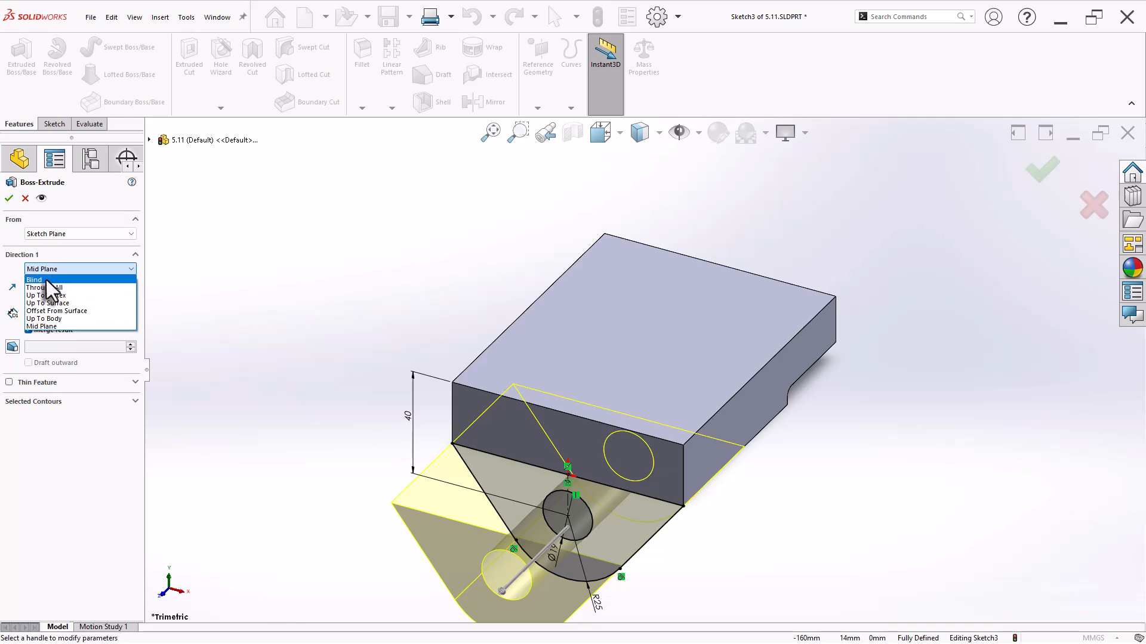
pyautogui.click(54, 280)
pyautogui.click(11, 270)
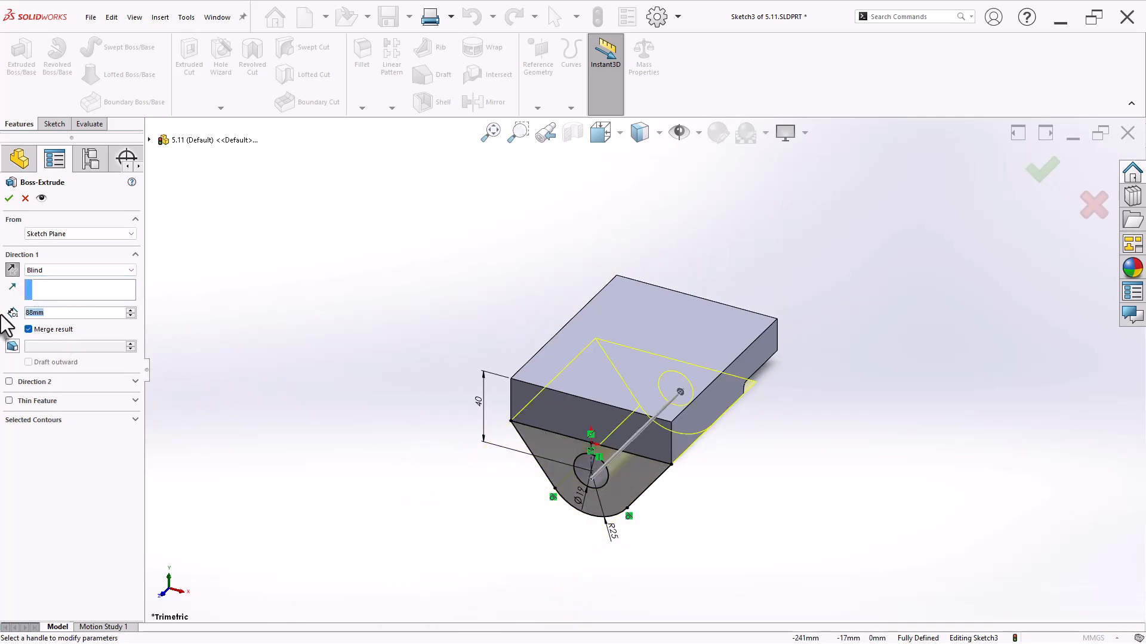
pyautogui.write('12')
pyautogui.press('Return')
pyautogui.press('Return')
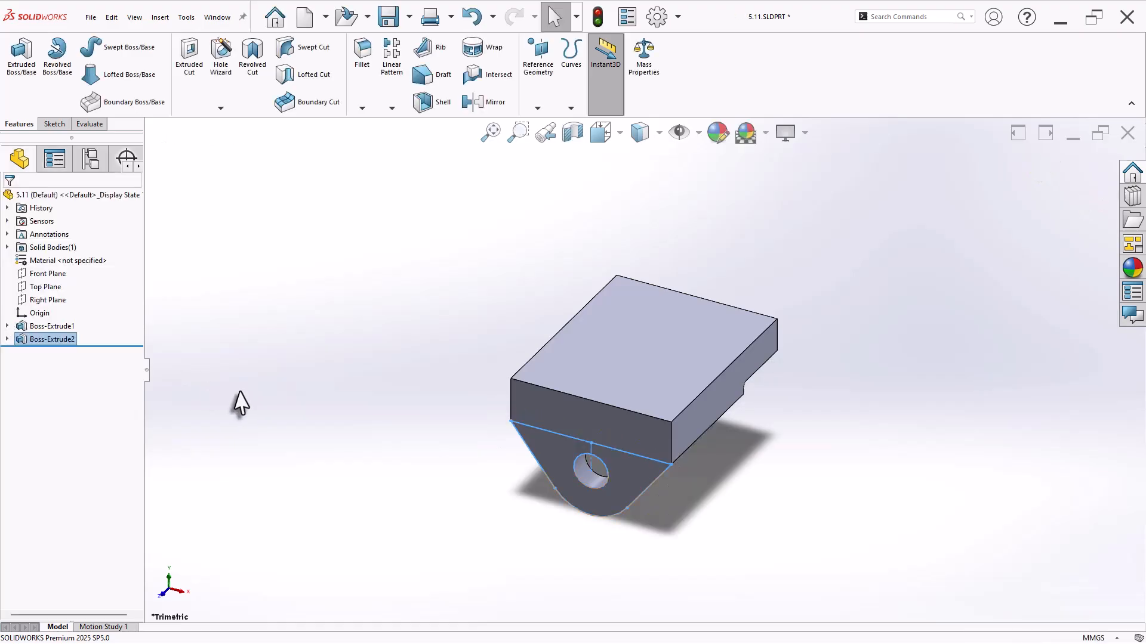
pyautogui.click(240, 391)
pyautogui.hotkey('ctrl', 's')
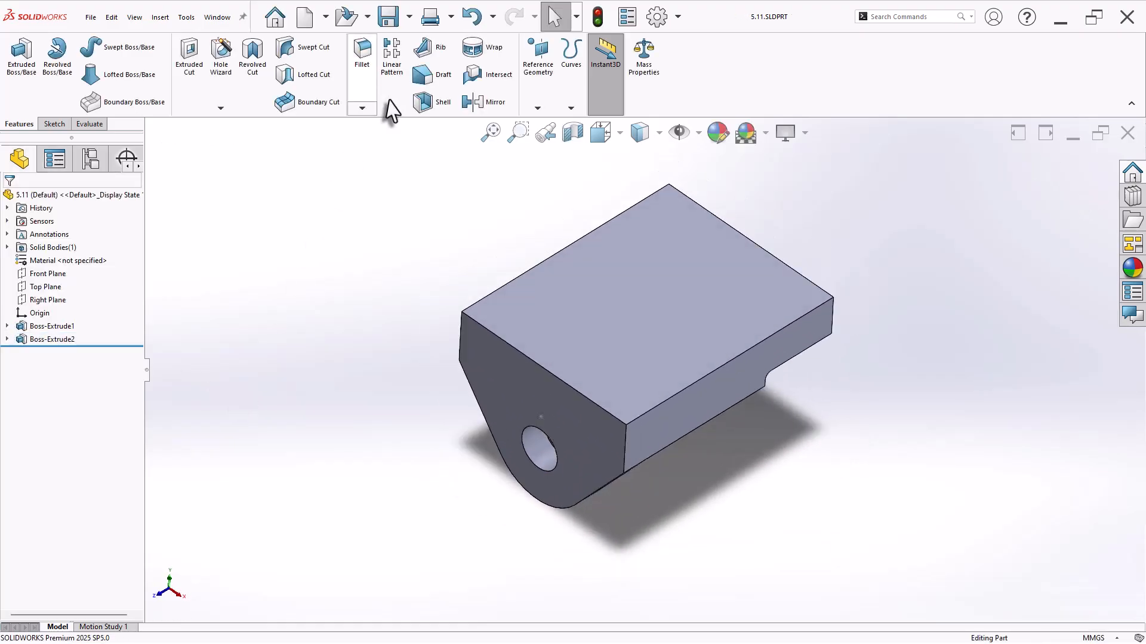
# Start a sketch on the block's top face and draw a vertical centerline from the origin to the opposite edge's midpoint
pyautogui.click(644, 325)
pyautogui.click(698, 279)
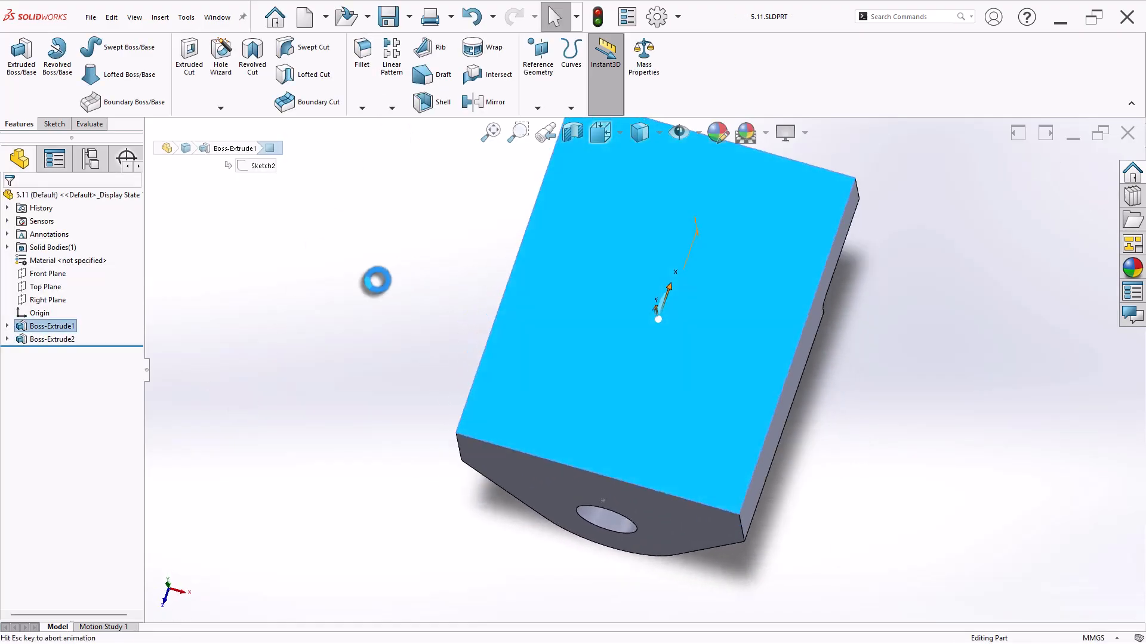
pyautogui.click(127, 48)
pyautogui.click(108, 49)
pyautogui.click(112, 83)
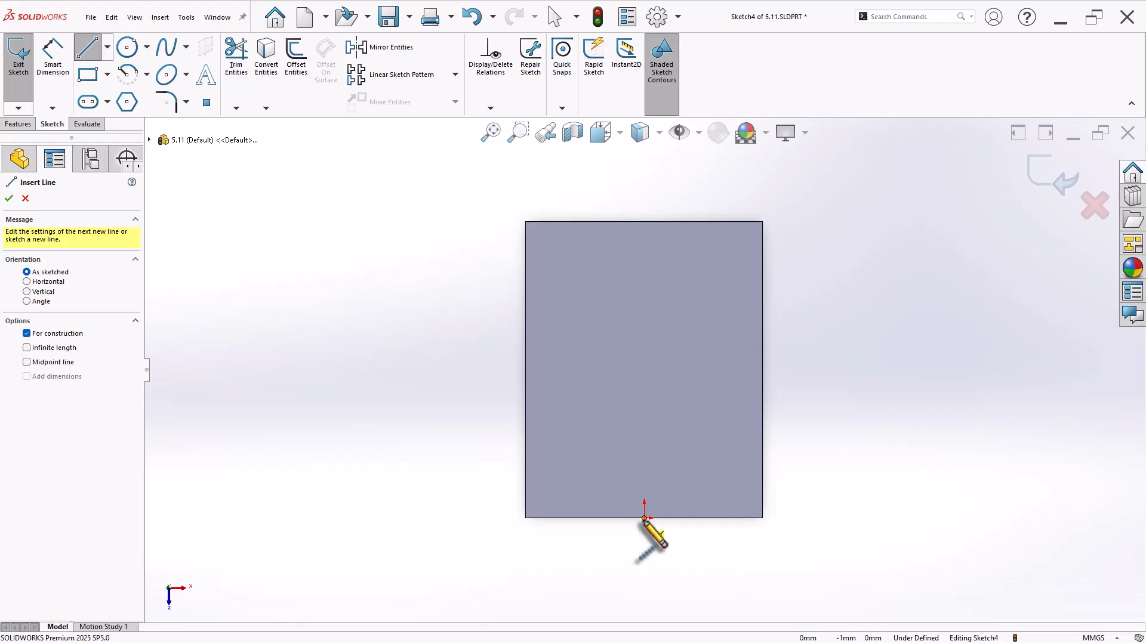
pyautogui.click(645, 518)
pyautogui.click(644, 223)
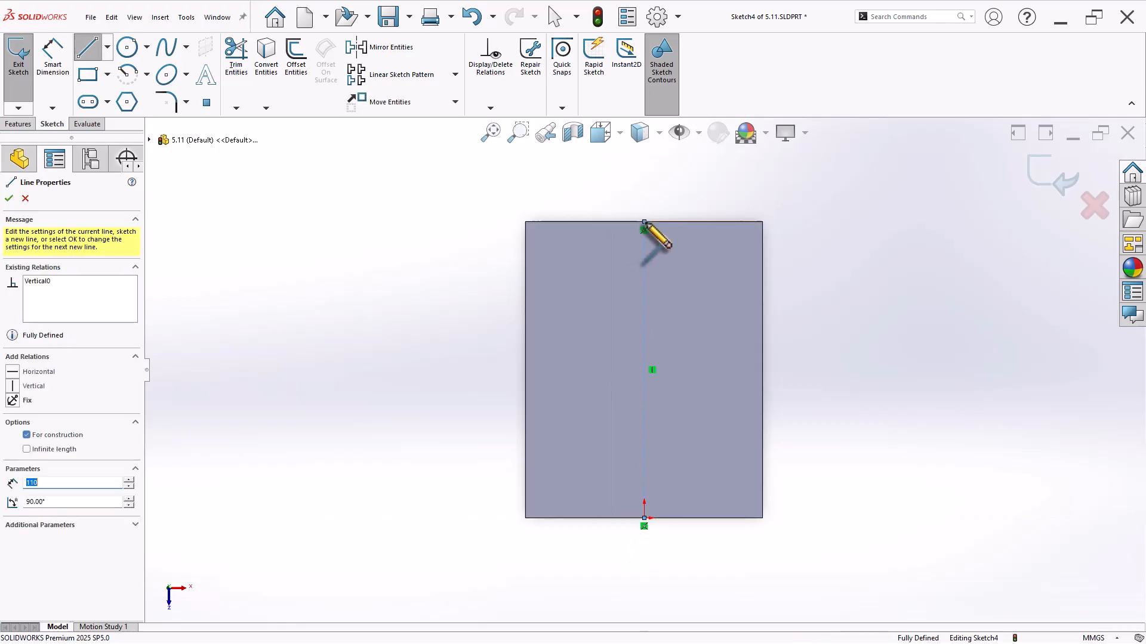
pyautogui.rightClick(624, 192)
pyautogui.click(643, 198)
# Sketch two circles, about 14 and 11 mm in diameter, one above the other about 24 mm left of the centerline
pyautogui.press('s')
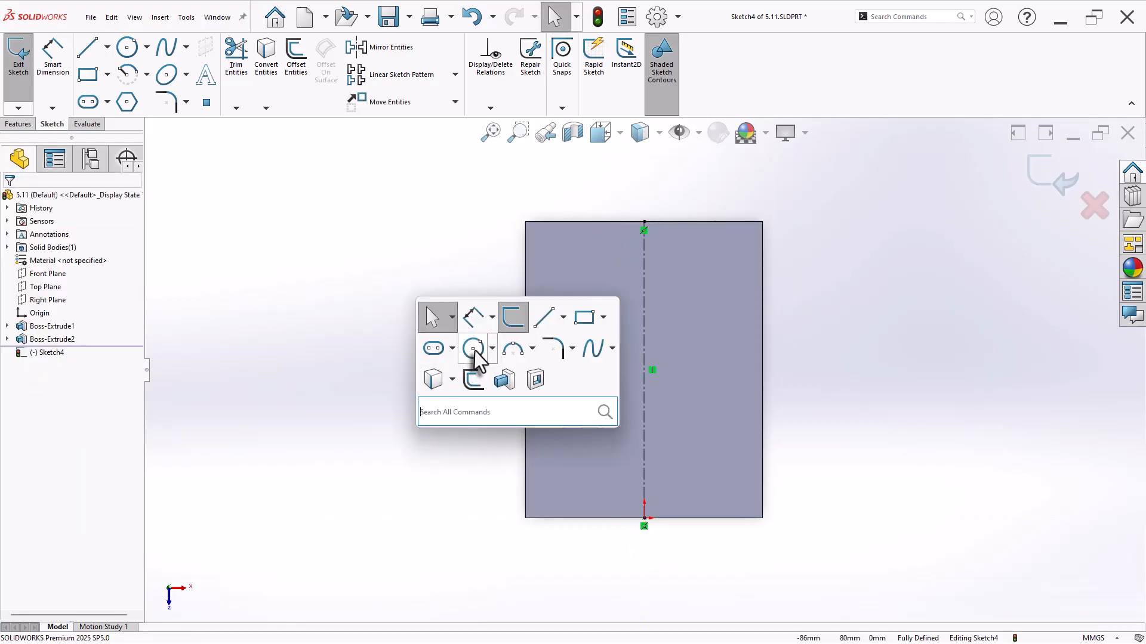
pyautogui.click(474, 350)
pyautogui.click(578, 271)
pyautogui.click(586, 292)
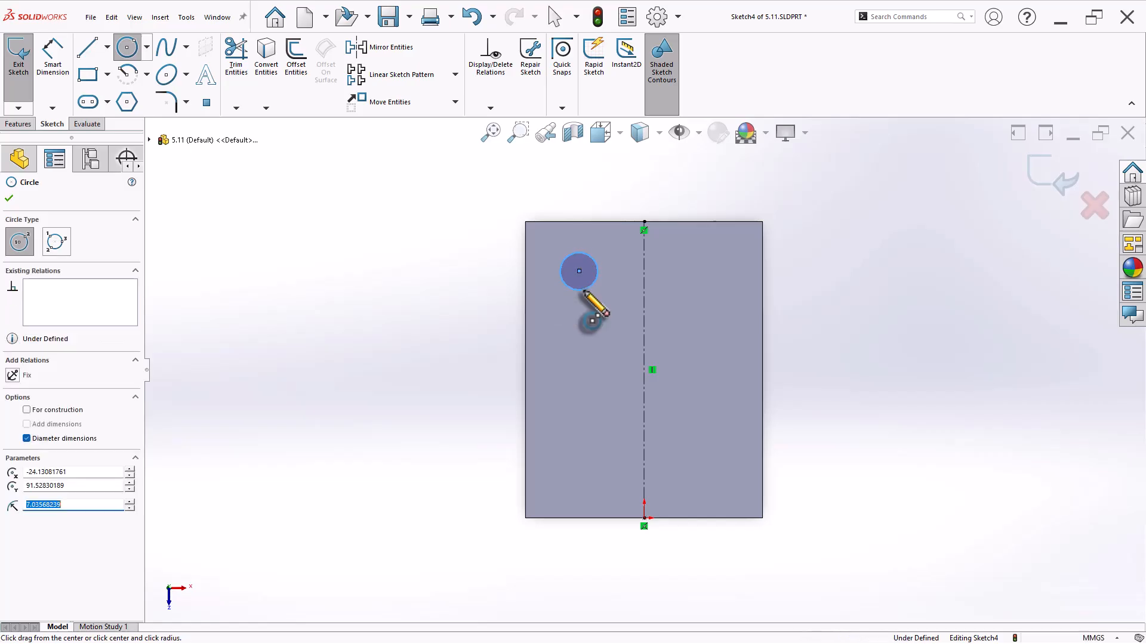
pyautogui.click(578, 386)
pyautogui.click(584, 404)
pyautogui.press('Escape')
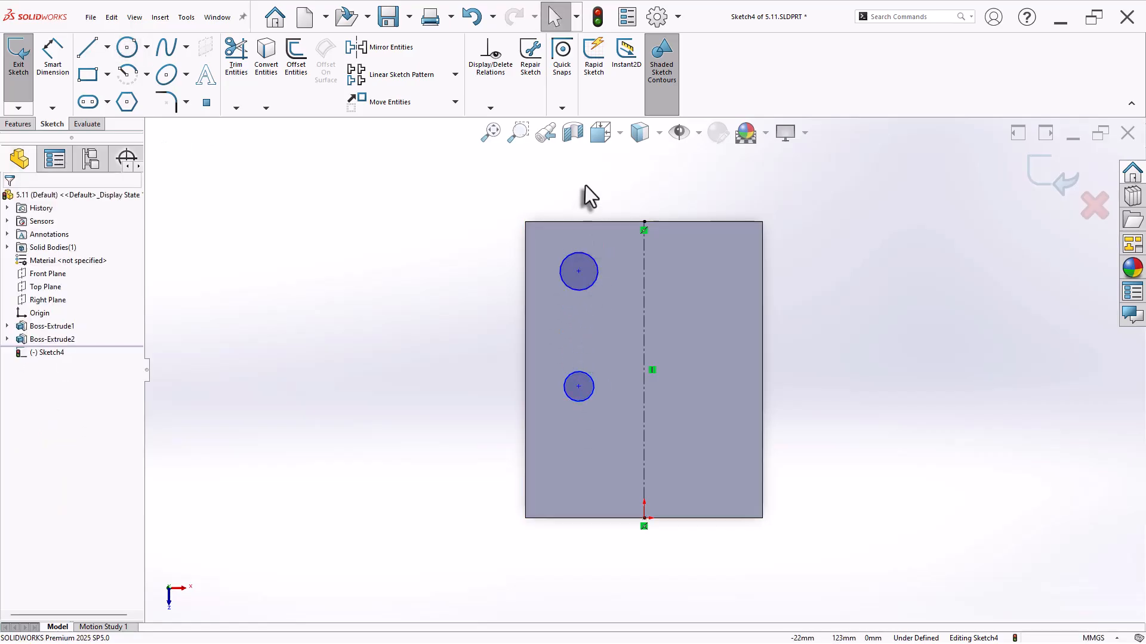
# Apply an Equal relation to the two circles left of the centerline
pyautogui.moveTo(562, 405); pyautogui.dragTo(544, 409)
pyautogui.click(639, 360)
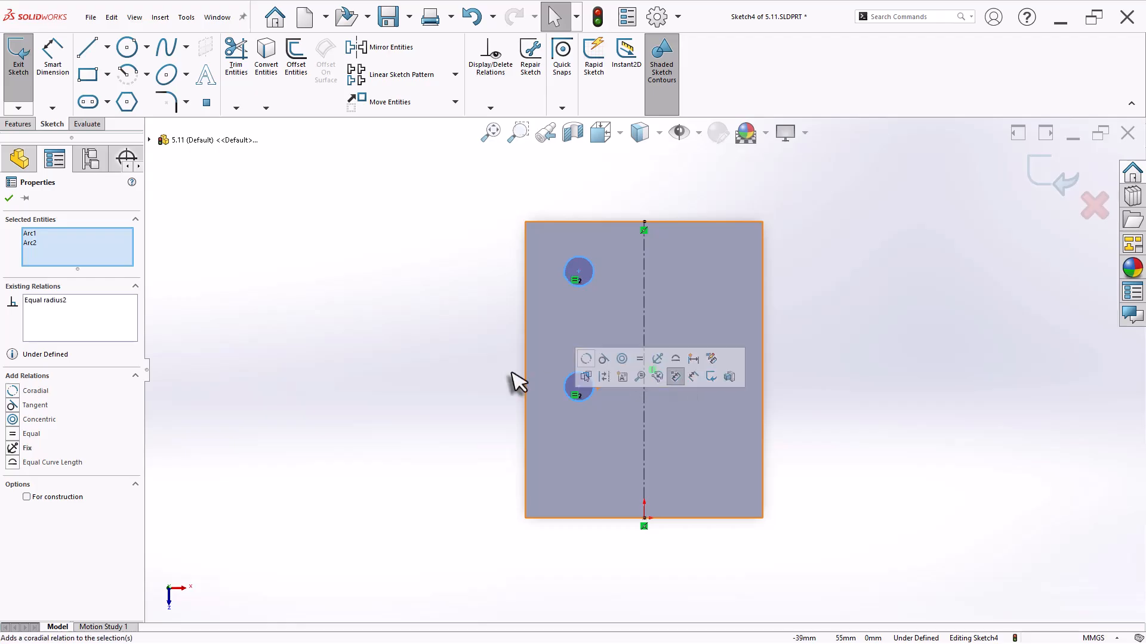
pyautogui.click(430, 377)
# Dimension the upper circle's diameter as 10 mm
pyautogui.moveTo(421, 415); pyautogui.dragTo(436, 314, button='right')
pyautogui.click(564, 266)
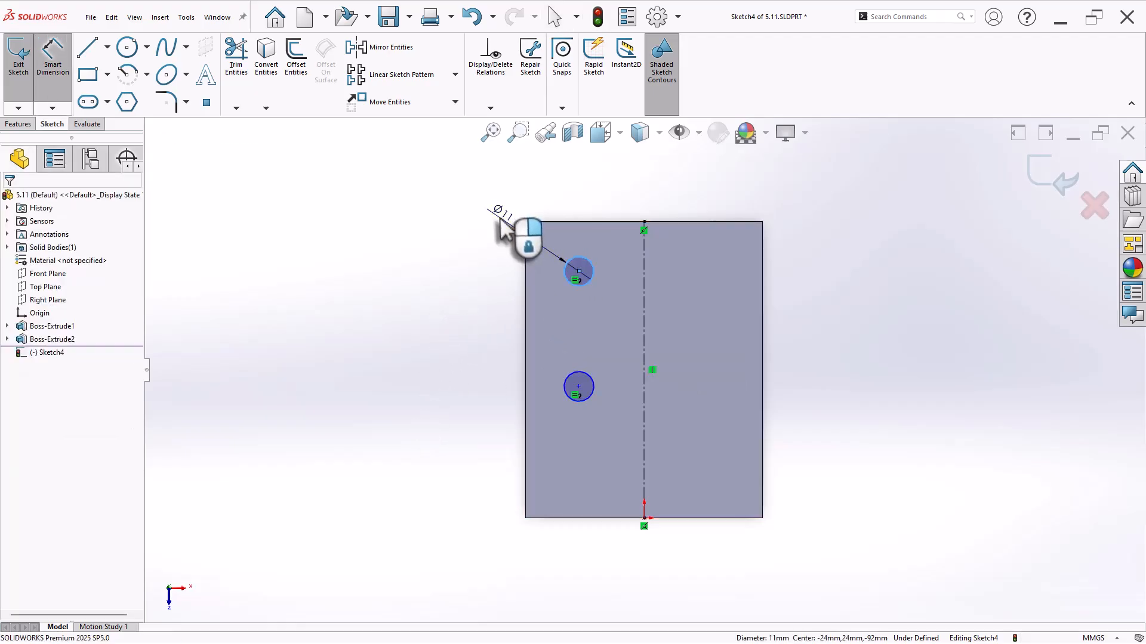
pyautogui.click(499, 219)
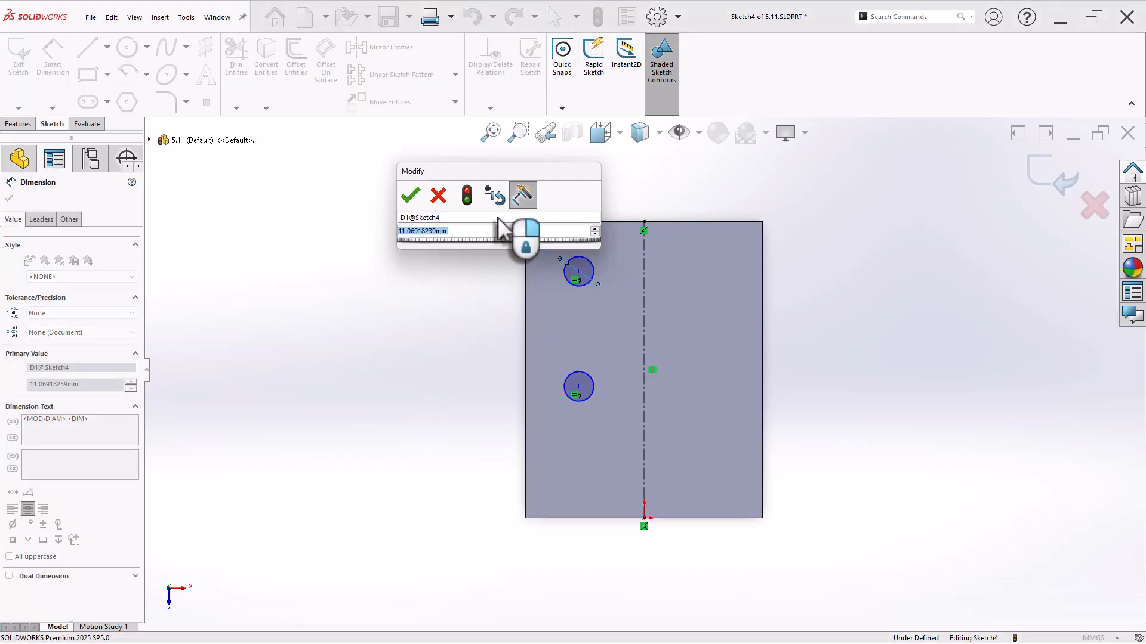
pyautogui.write('10')
pyautogui.press('Return')
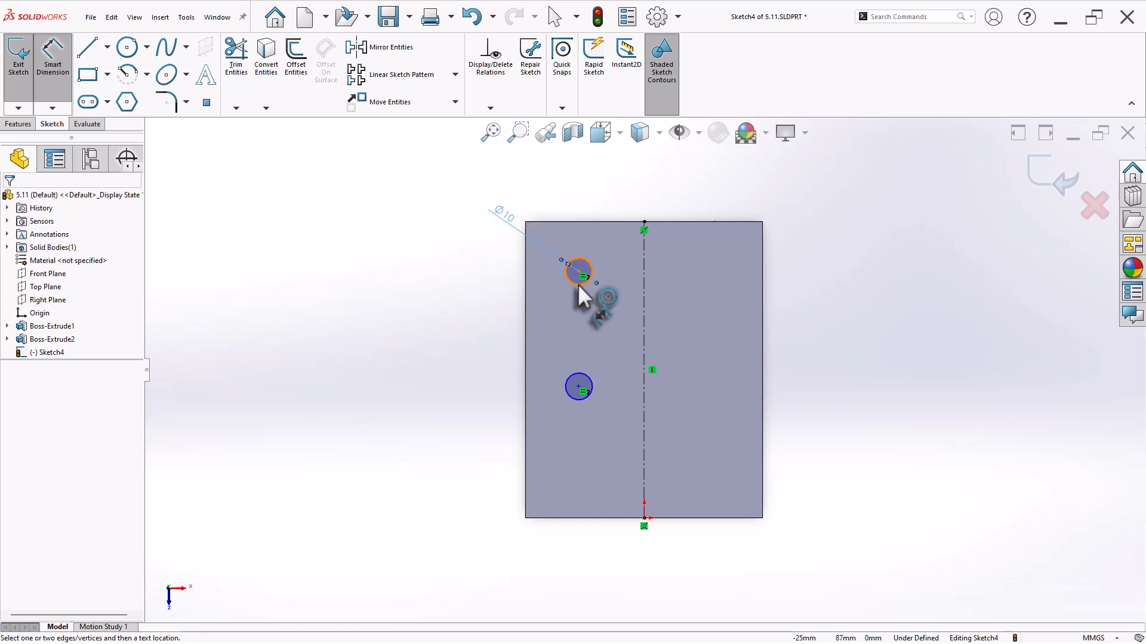
# Dimension the distance between the two circles' centres as 35 mm
pyautogui.click(578, 284)
pyautogui.click(577, 385)
pyautogui.click(482, 338)
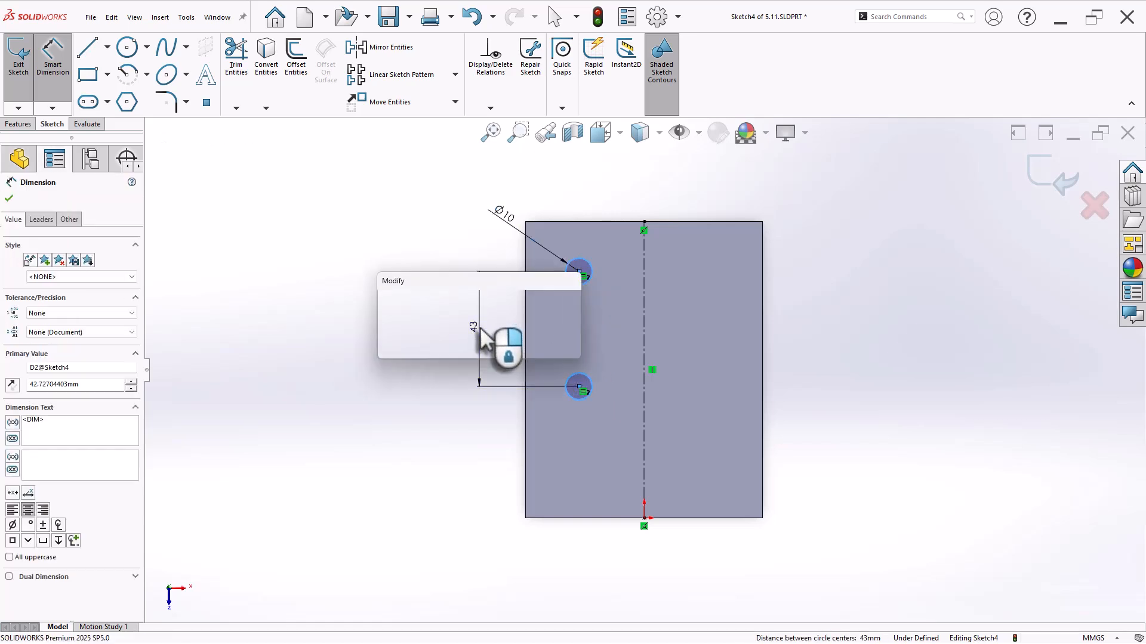
pyautogui.write('35')
pyautogui.press('Return')
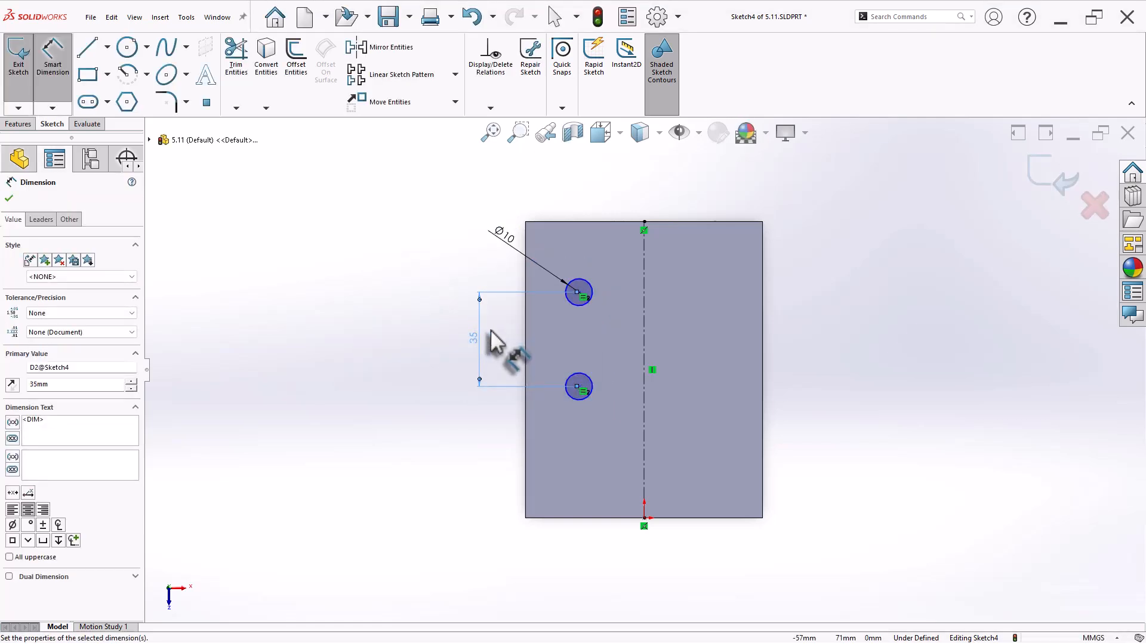
pyautogui.press('Escape')
# Apply a Vertical relation between the two circles' centre points
pyautogui.click(578, 293)
pyautogui.keyDown('ctrl'); pyautogui.click(578, 385); pyautogui.keyUp('ctrl')
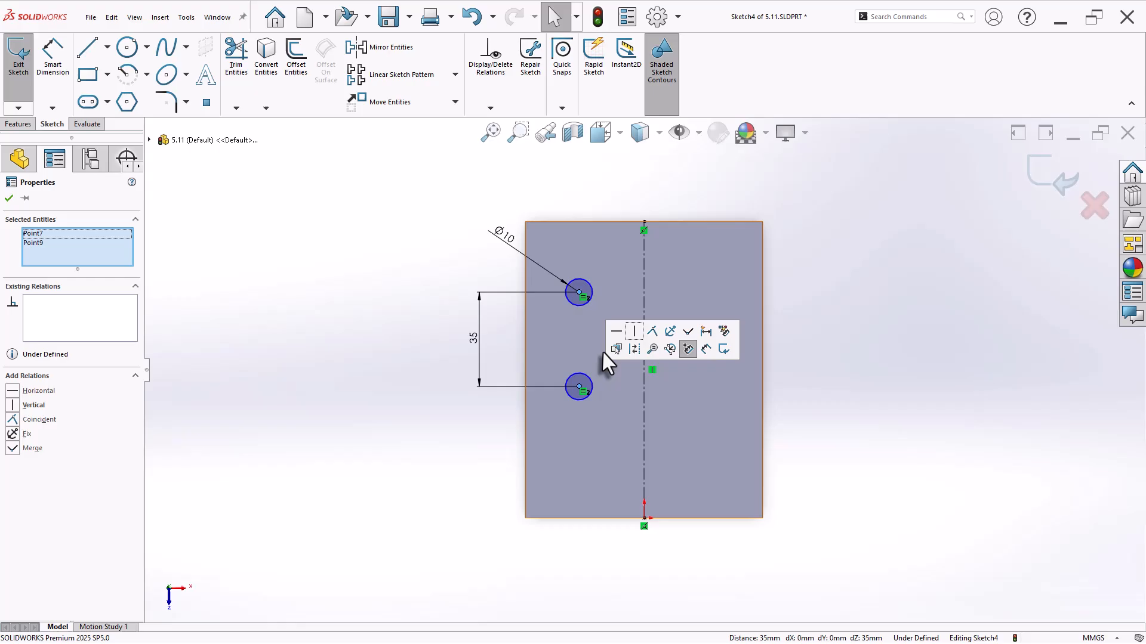
pyautogui.click(630, 333)
# Mirror both circles about the vertical centerline, keeping the originals
pyautogui.moveTo(538, 185); pyautogui.dragTo(600, 421)
pyautogui.click(394, 48)
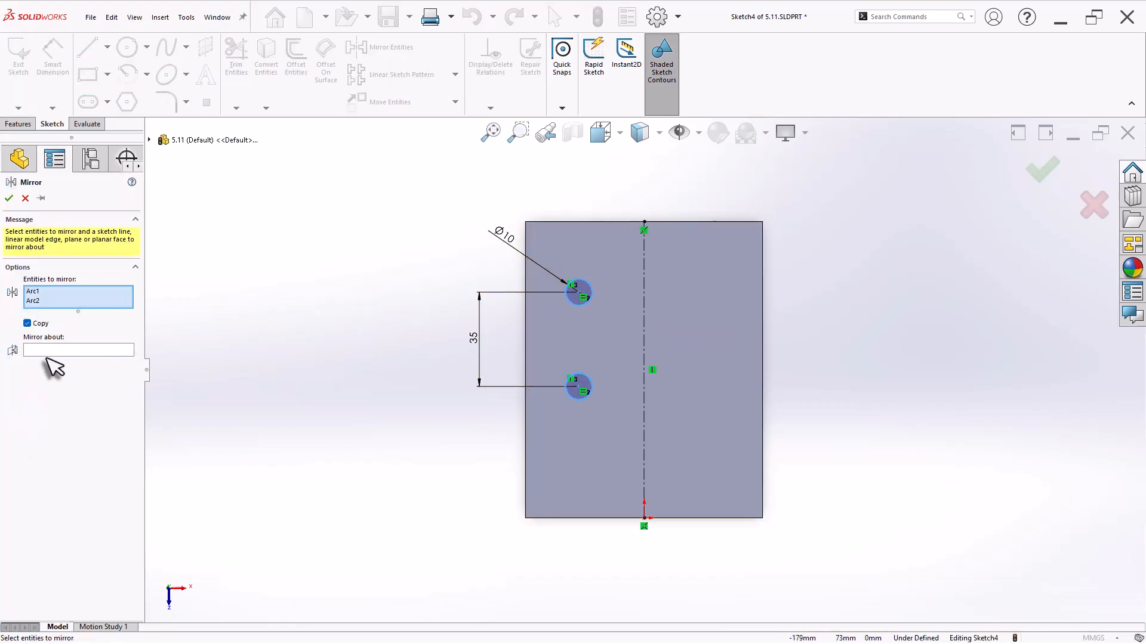
pyautogui.click(53, 352)
pyautogui.click(643, 315)
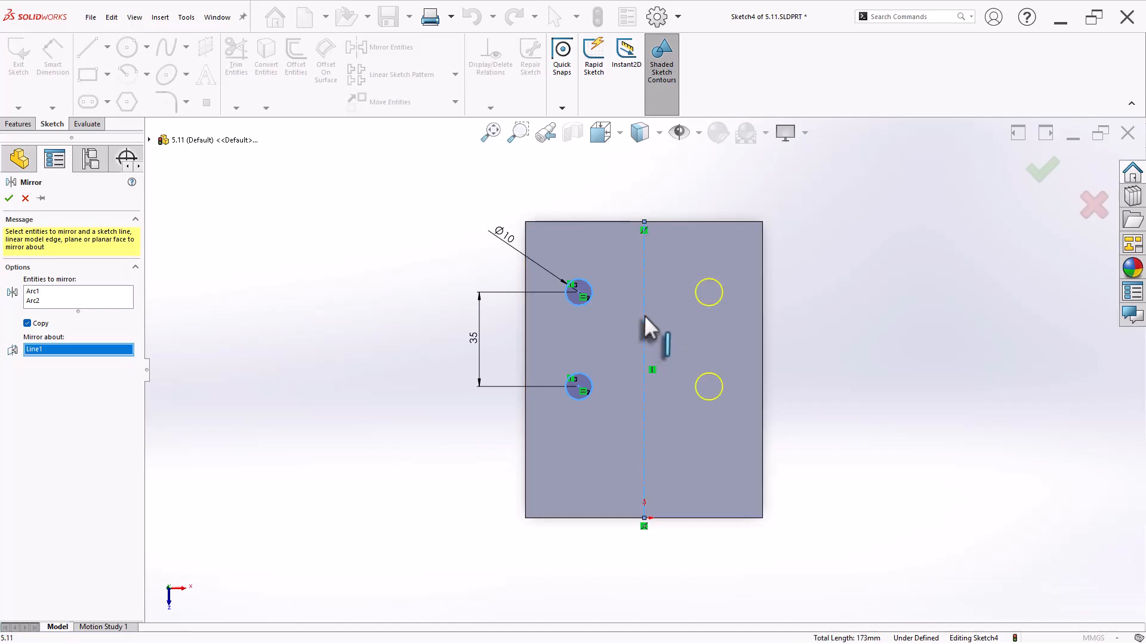
pyautogui.rightClick(643, 315)
# Dimension the horizontal distance between the upper circle and its mirrored copy as 55 mm
pyautogui.press('d')
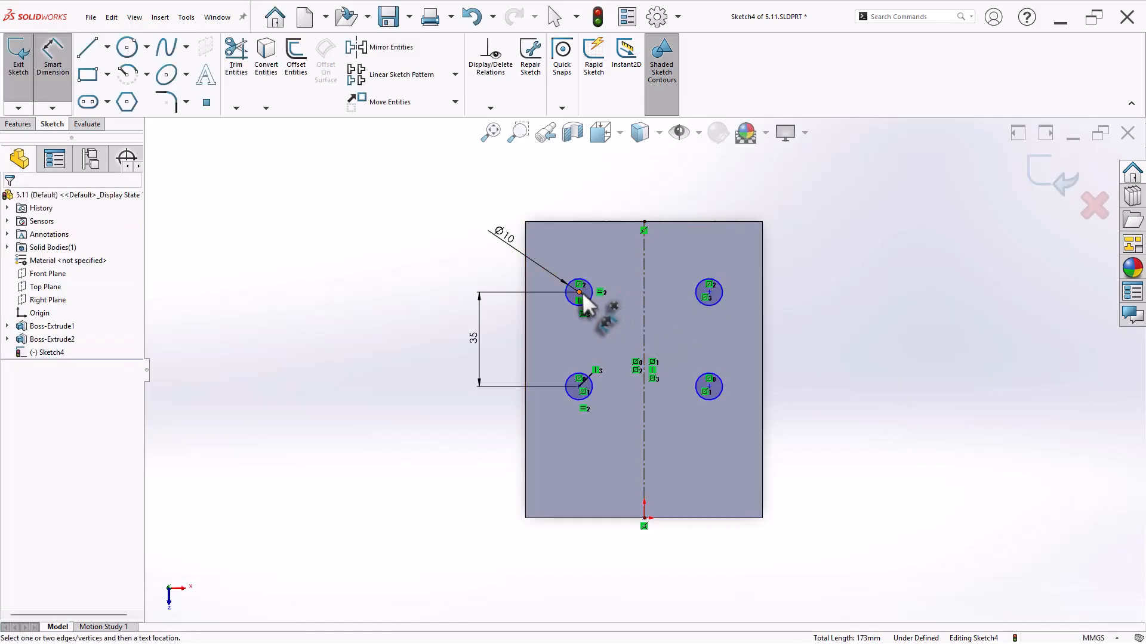
pyautogui.click(579, 293)
pyautogui.click(709, 292)
pyautogui.click(640, 192)
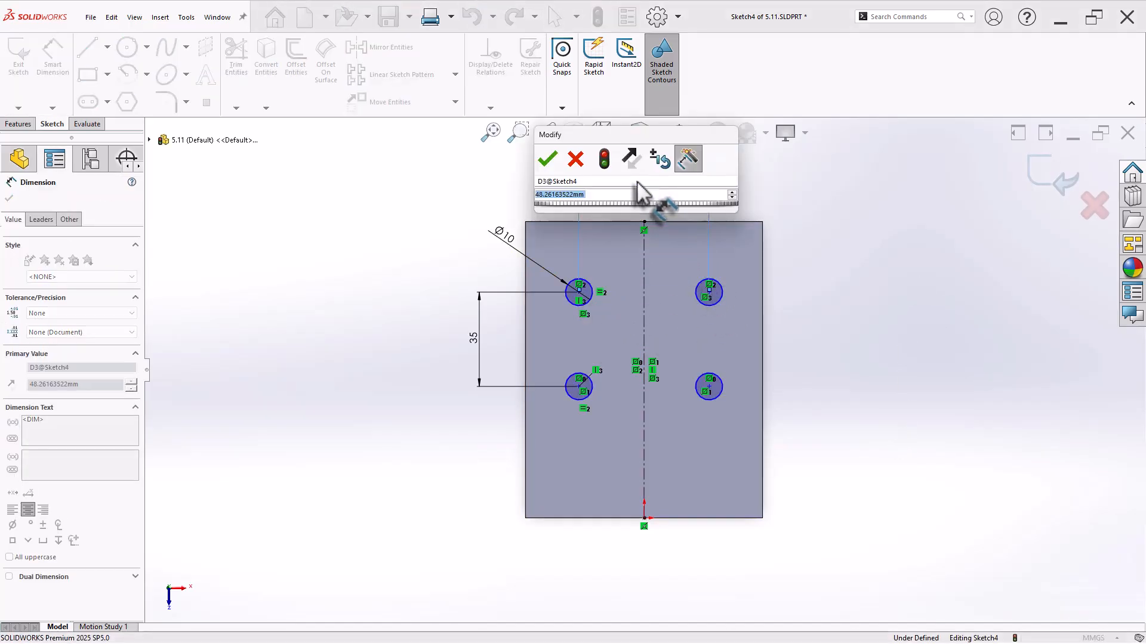
pyautogui.write('55')
pyautogui.press('Return')
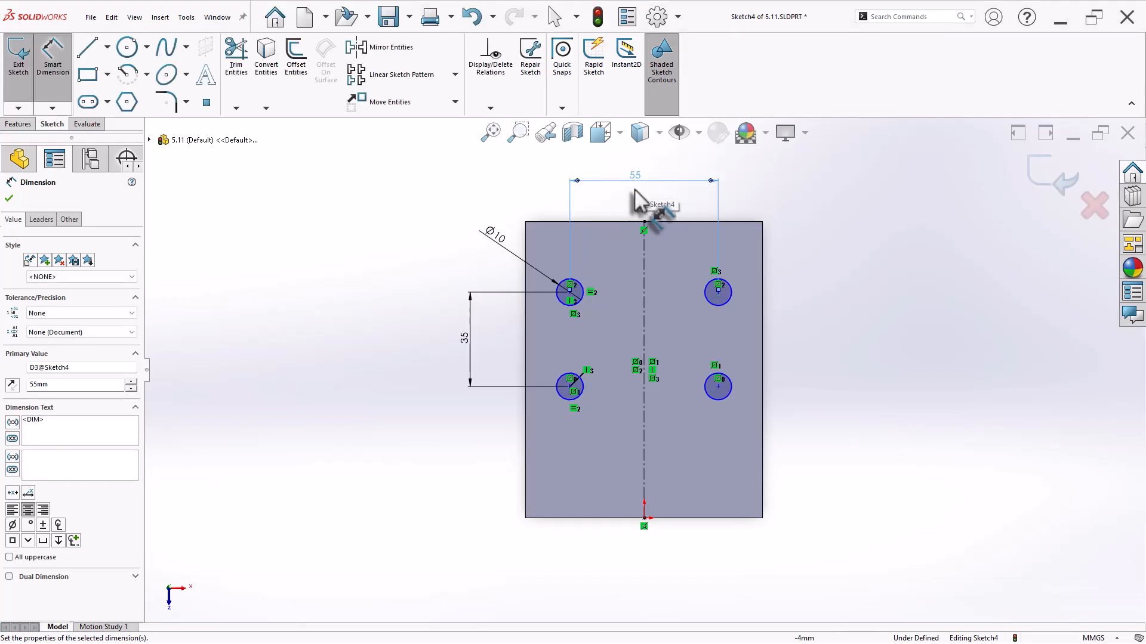
# Dimension the distance from the top face's upper edge to the upper circle's centre as 15 mm
pyautogui.click(594, 221)
pyautogui.click(570, 292)
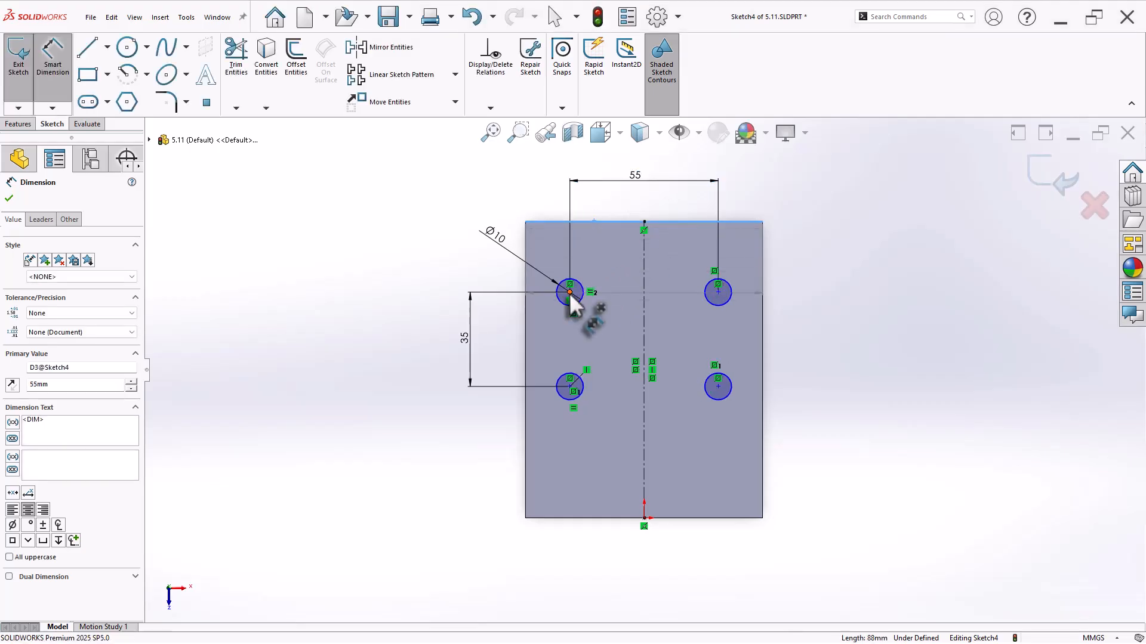
pyautogui.click(617, 265)
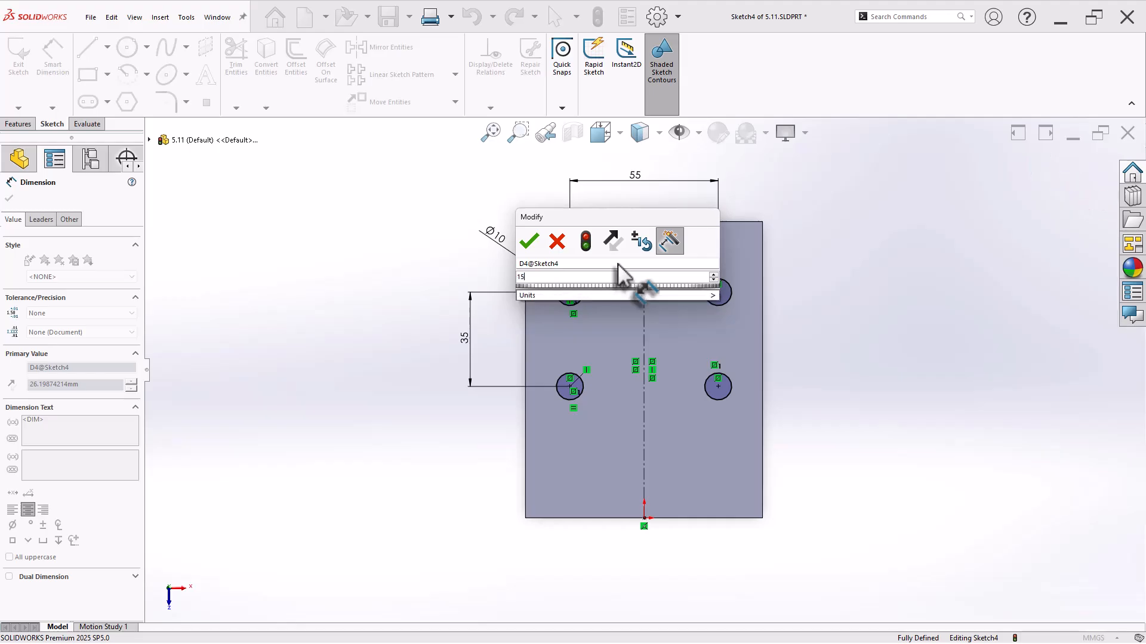
pyautogui.press('Return')
# Cut the four 10 mm circles through the block with an Extruded Cut set to Through All
pyautogui.moveTo(617, 262); pyautogui.dragTo(378, 415, button='right')
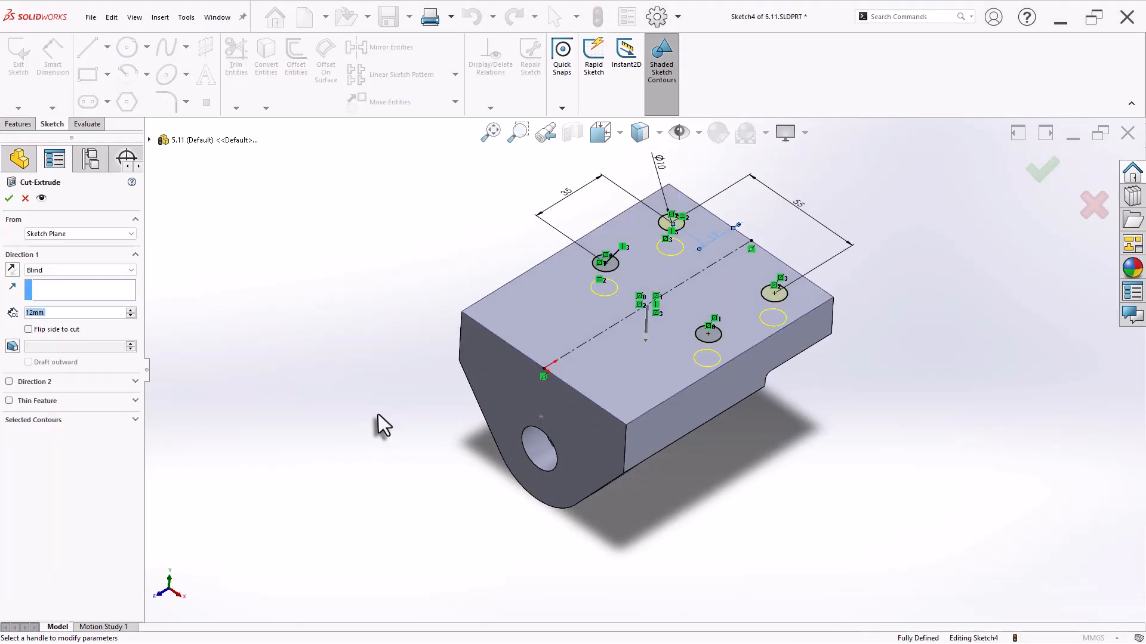
pyautogui.click(71, 270)
pyautogui.click(67, 285)
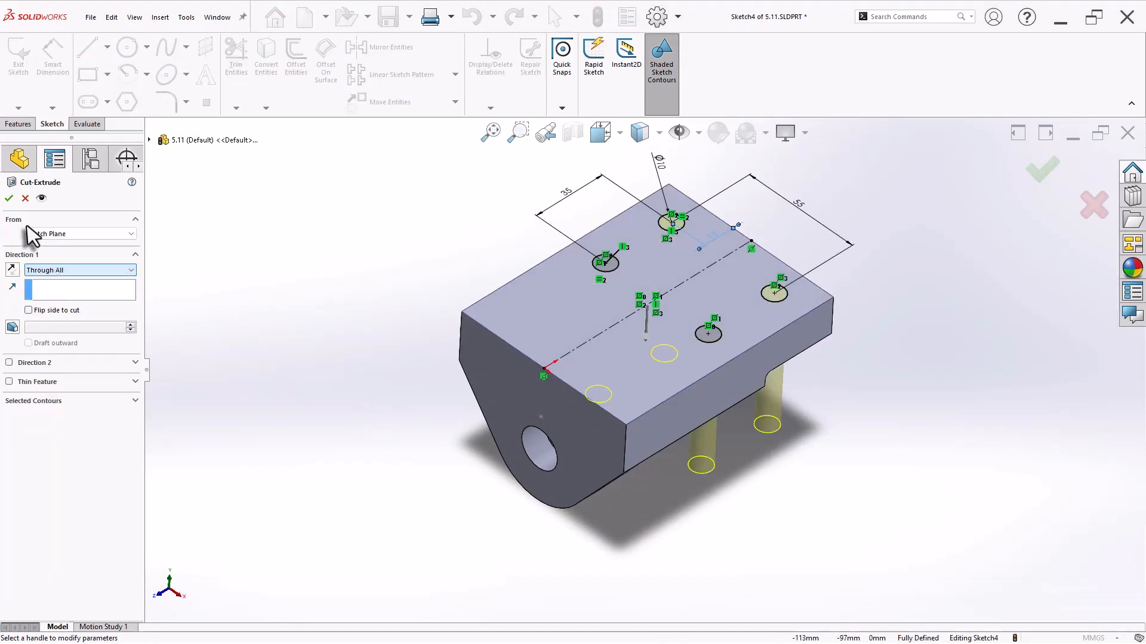
pyautogui.click(9, 198)
# Fillet the two long side edges of the top face with a 5 mm radius
pyautogui.click(362, 53)
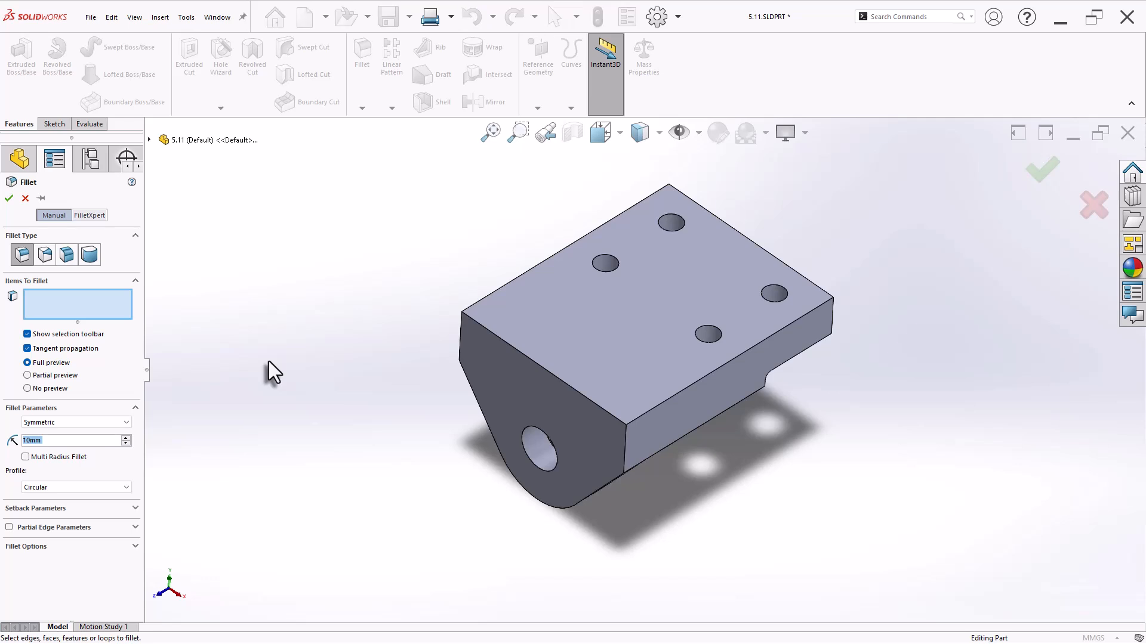
pyautogui.write('5')
pyautogui.press('Return')
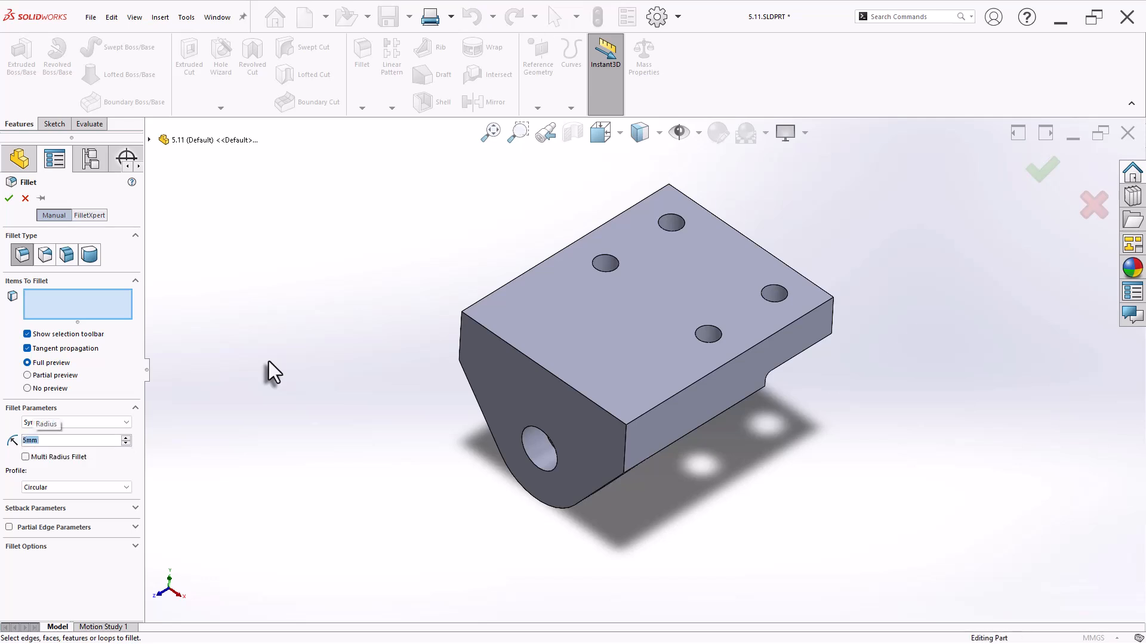
pyautogui.click(541, 263)
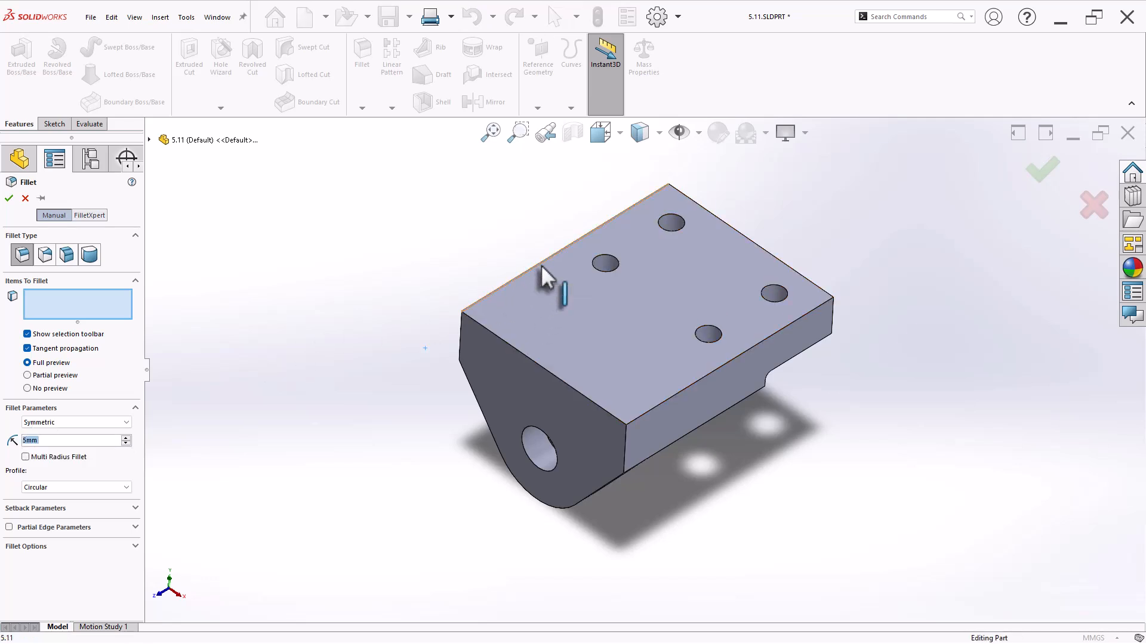
pyautogui.click(672, 400)
pyautogui.press('Return')
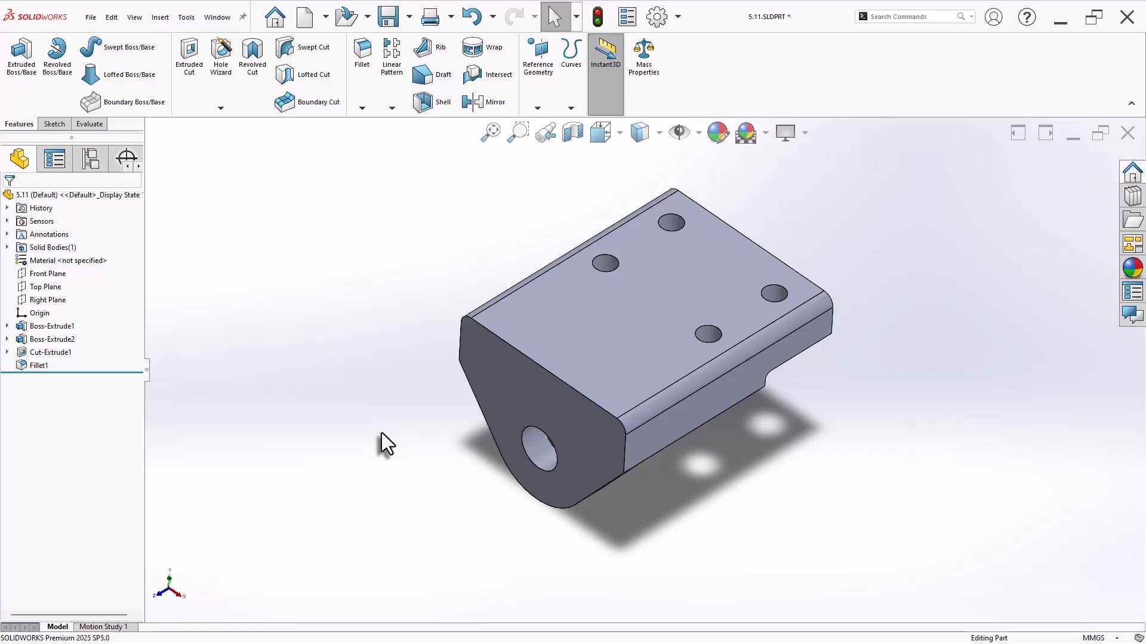
# Create a reference plane through the front face's top edge at 25° to the front face, with the offset flipped
pyautogui.moveTo(374, 440); pyautogui.dragTo(335, 404, button='middle')
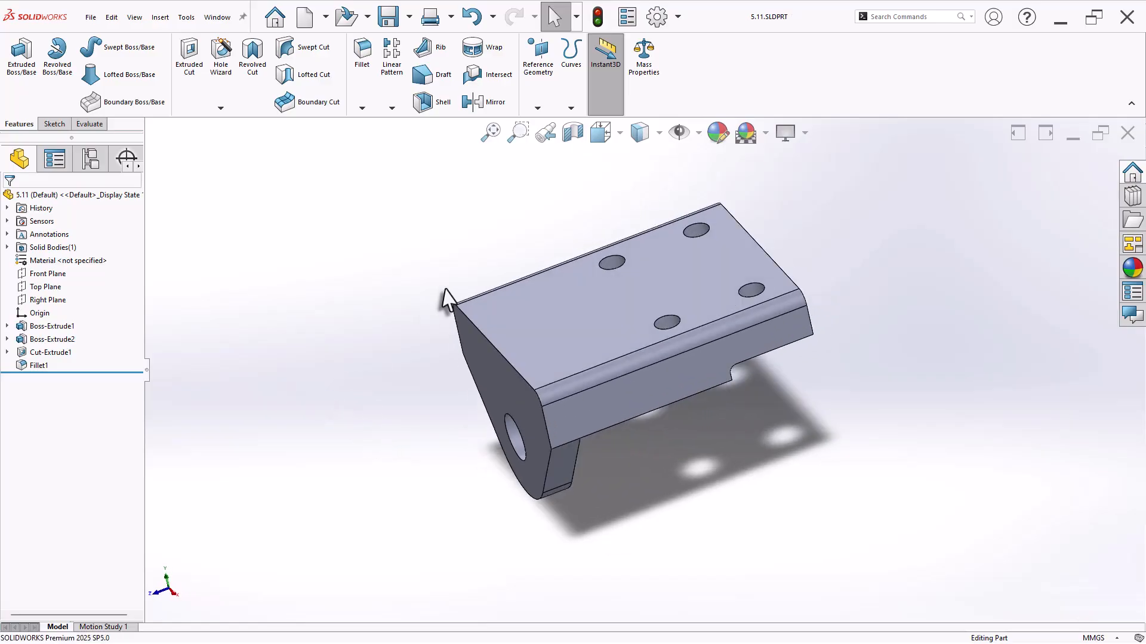
pyautogui.click(538, 108)
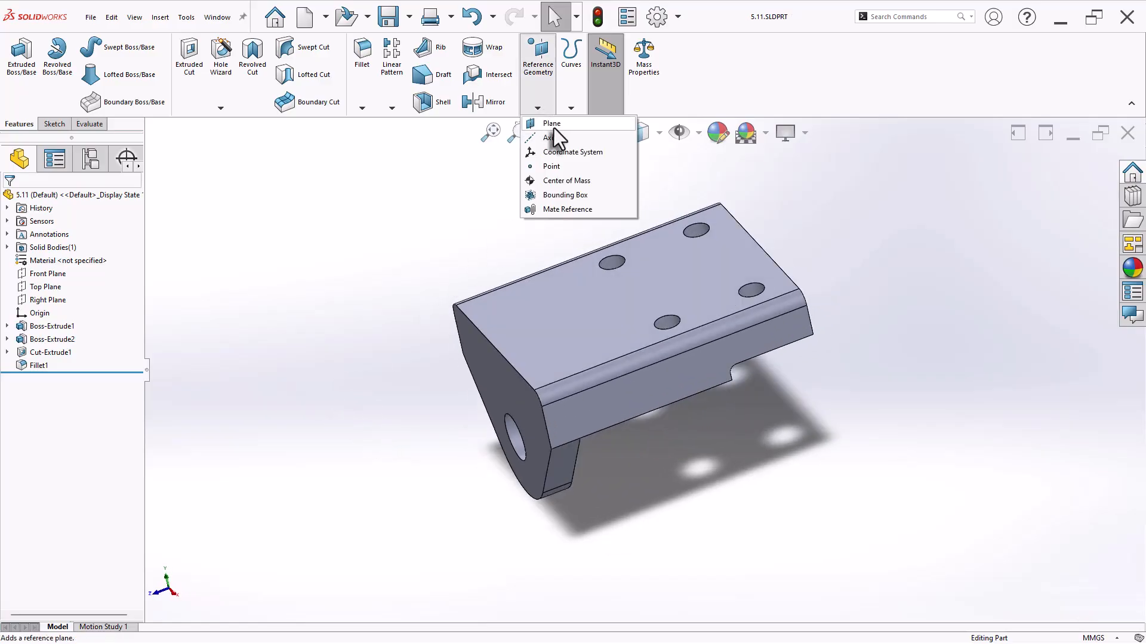
pyautogui.click(552, 126)
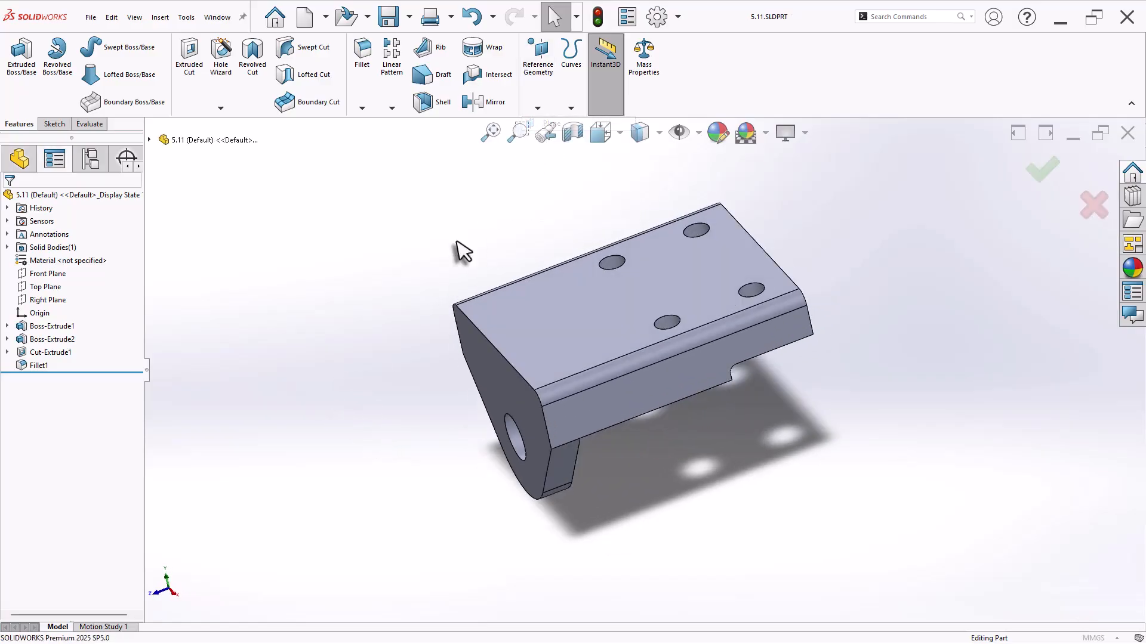
pyautogui.click(503, 357)
pyautogui.moveTo(430, 370); pyautogui.dragTo(399, 308, button='middle')
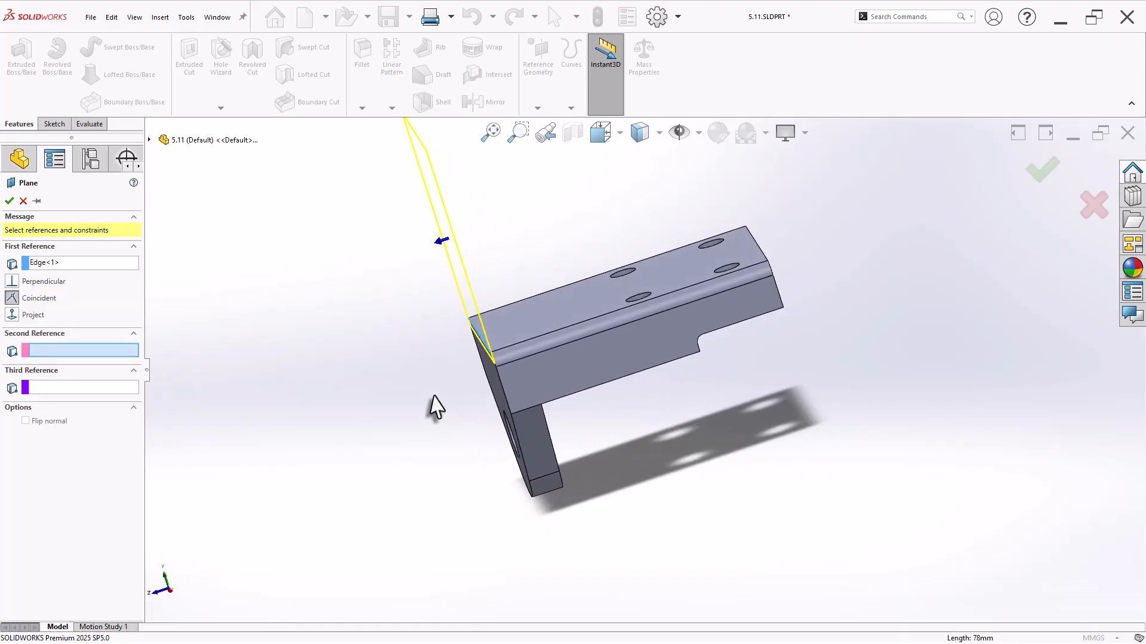
pyautogui.moveTo(436, 407); pyautogui.dragTo(510, 401, button='middle')
pyautogui.click(507, 400)
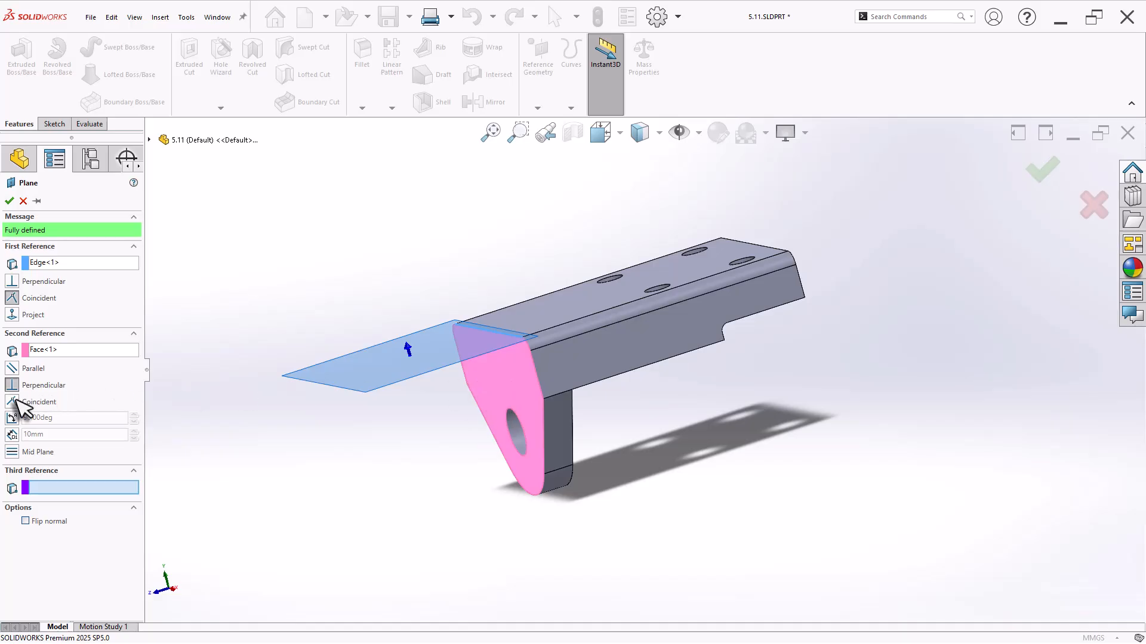
pyautogui.click(12, 418)
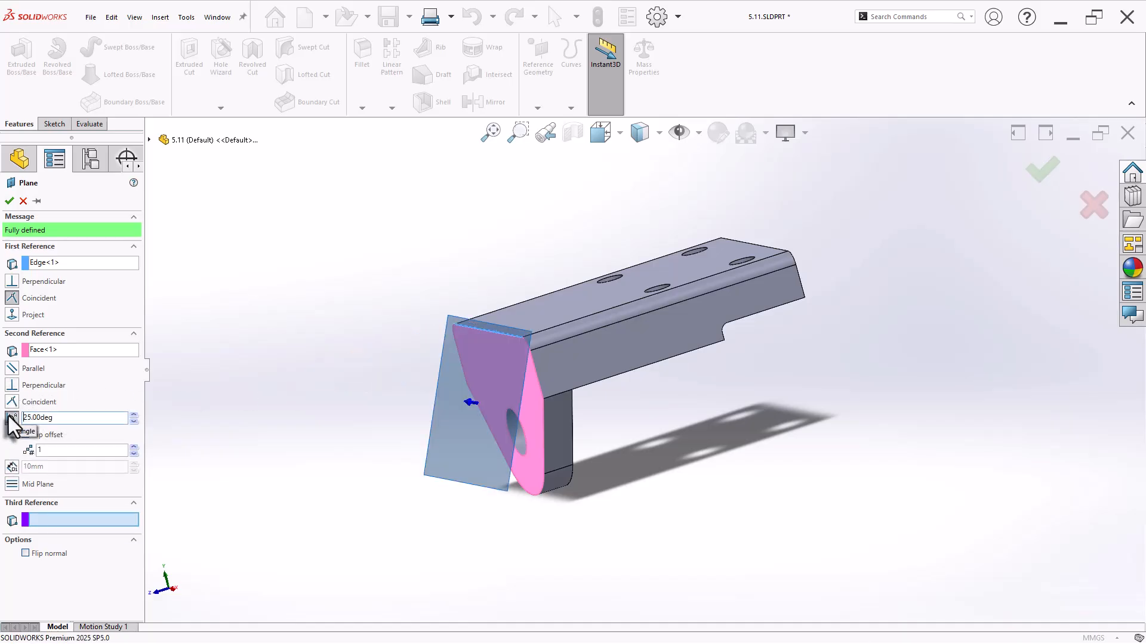
pyautogui.click(38, 437)
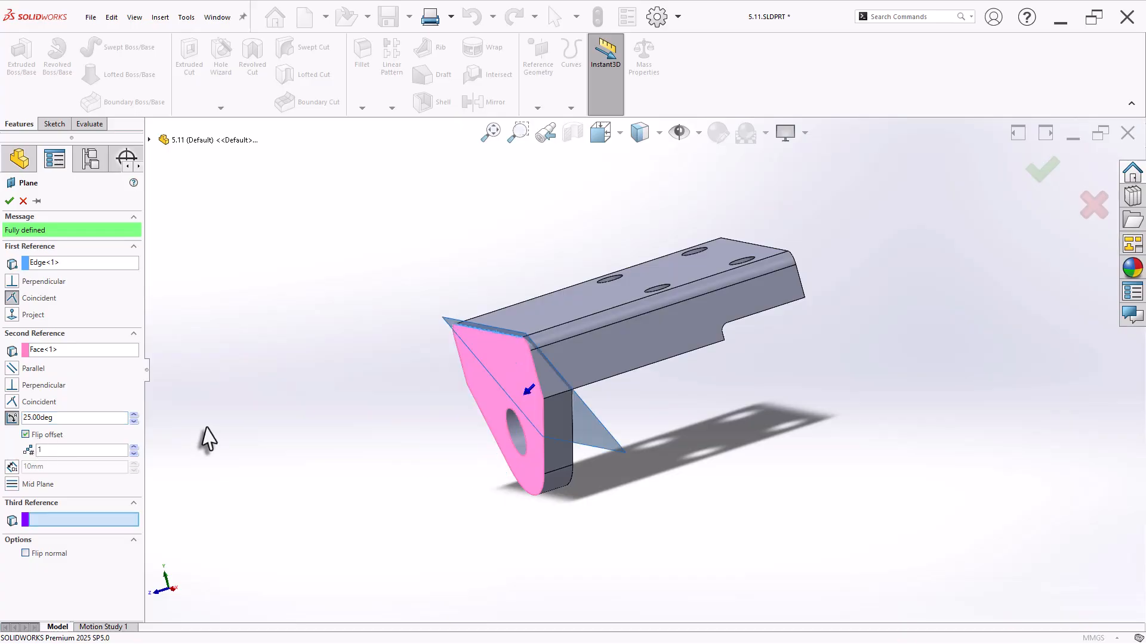
pyautogui.moveTo(206, 439)
pyautogui.mouseDown(button='middle')
pyautogui.moveTo(145, 378)
pyautogui.moveTo(174, 435)
pyautogui.moveTo(185, 434)
pyautogui.mouseUp(button='middle')
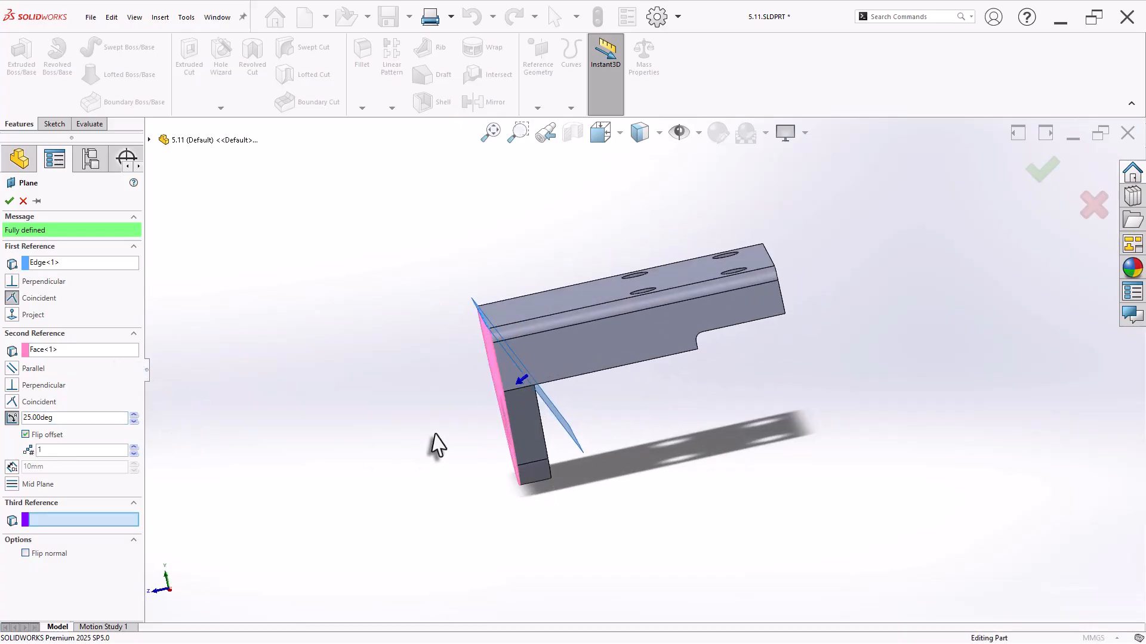
pyautogui.click(10, 201)
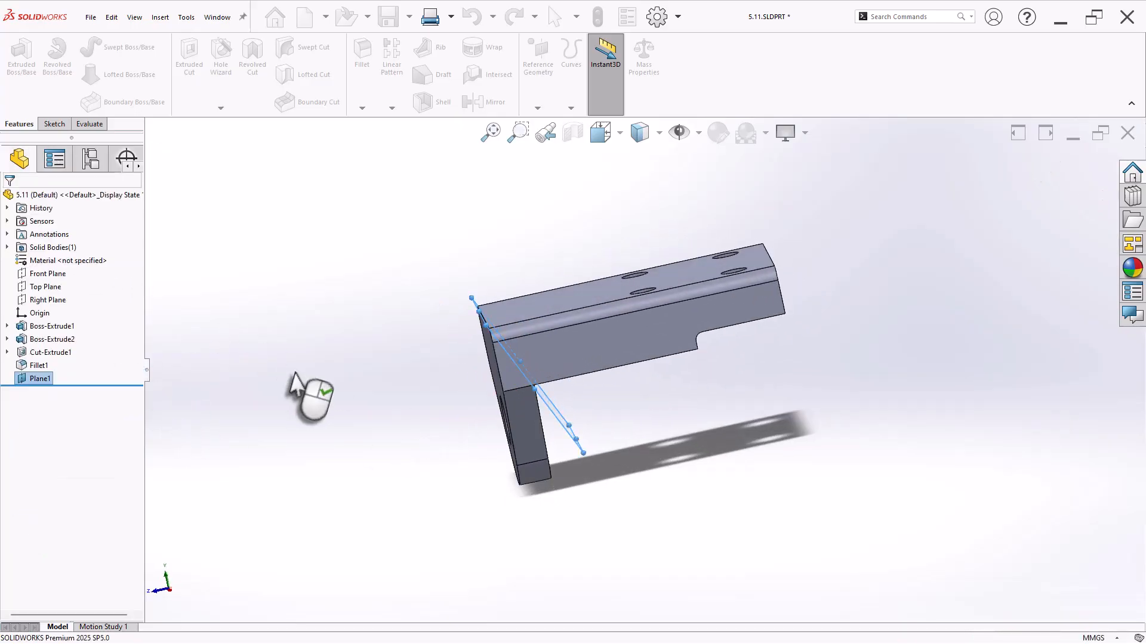
# Sketch a 46 mm diameter circle on the angled plane, centred on the midpoint of the front face's top edge
pyautogui.moveTo(302, 397); pyautogui.dragTo(728, 429, button='middle')
pyautogui.rightClick(727, 412)
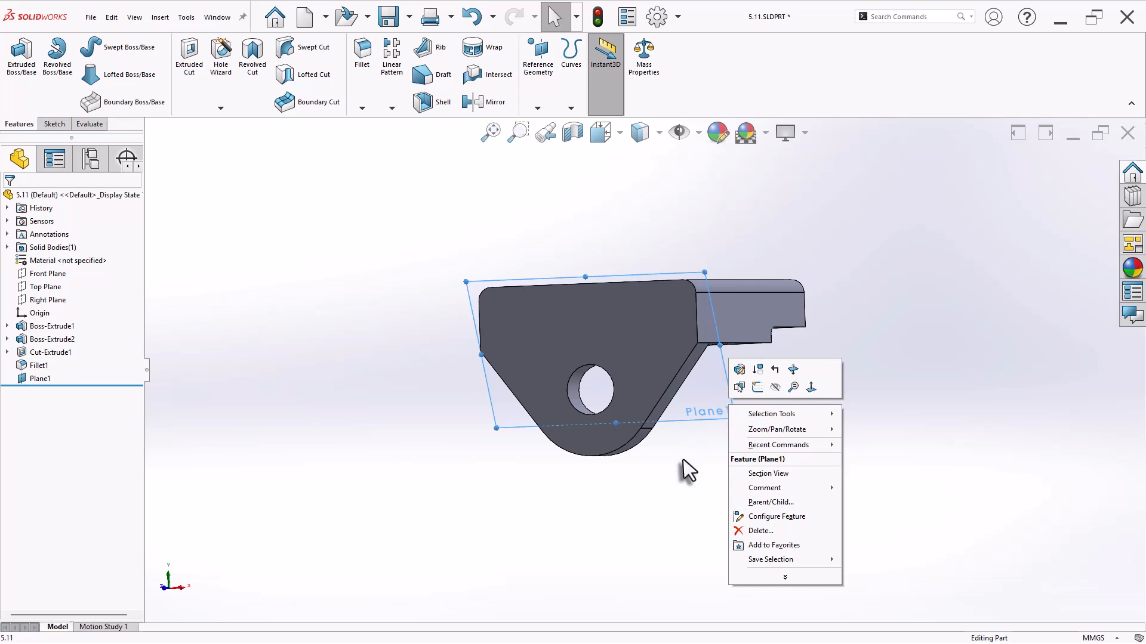
pyautogui.moveTo(683, 470); pyautogui.dragTo(758, 407, button='middle')
pyautogui.rightClick(758, 407)
pyautogui.click(790, 389)
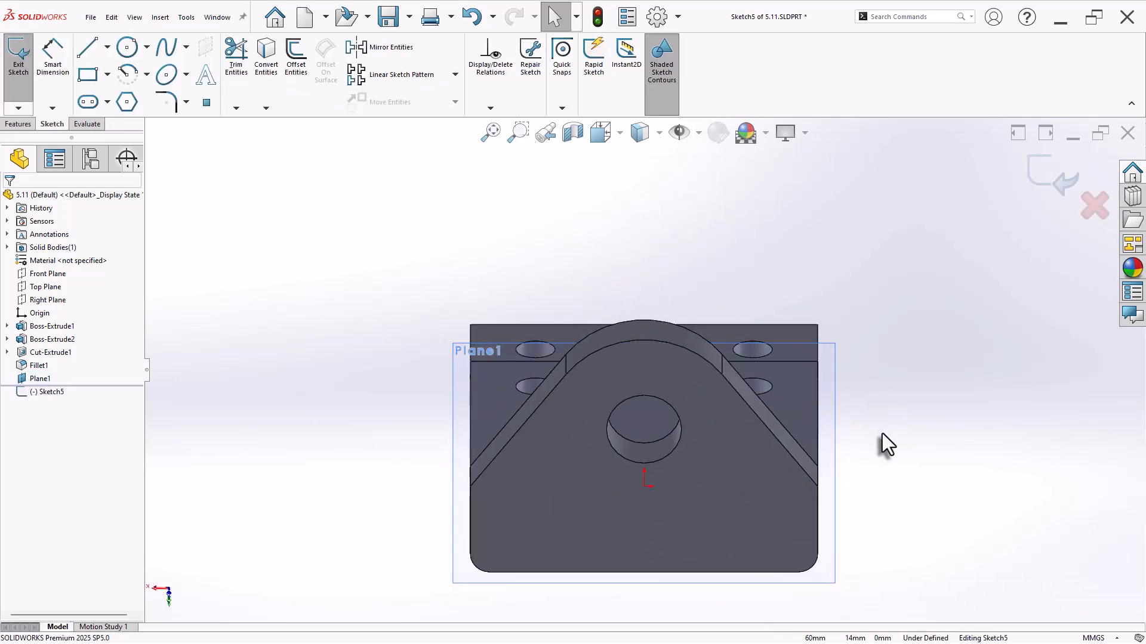
pyautogui.click(127, 47)
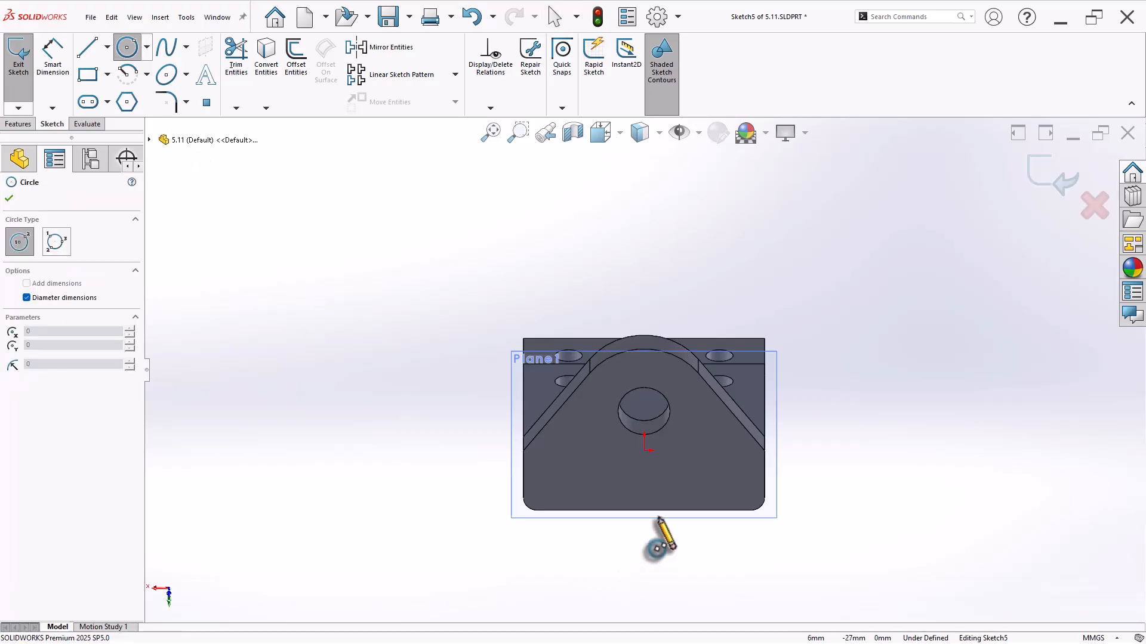
pyautogui.click(643, 511)
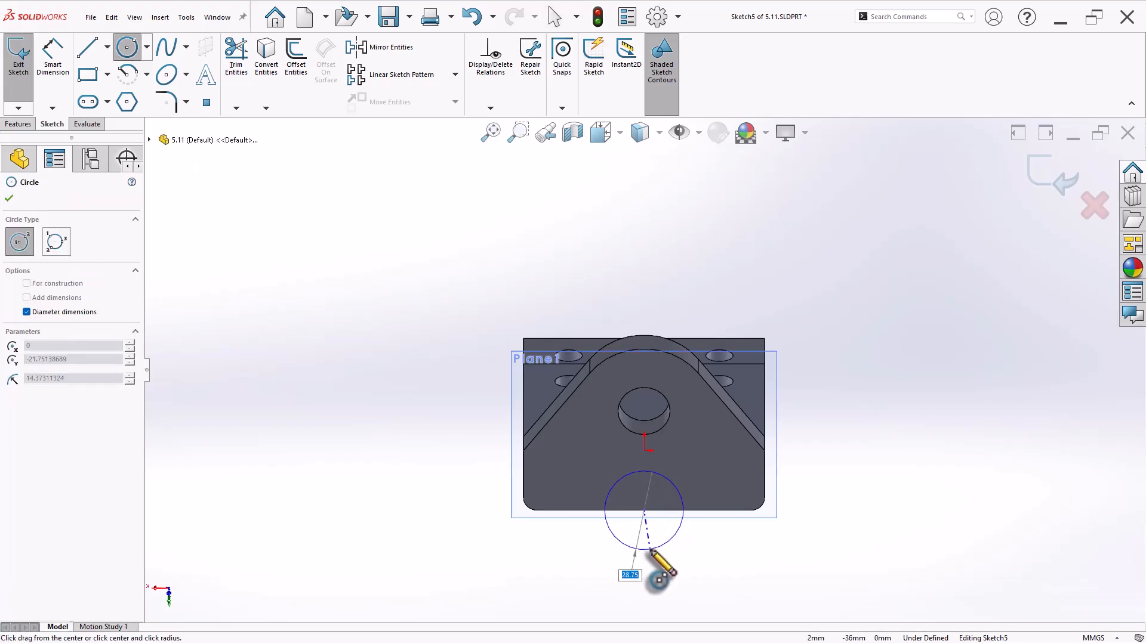
pyautogui.write('46')
pyautogui.press('Return')
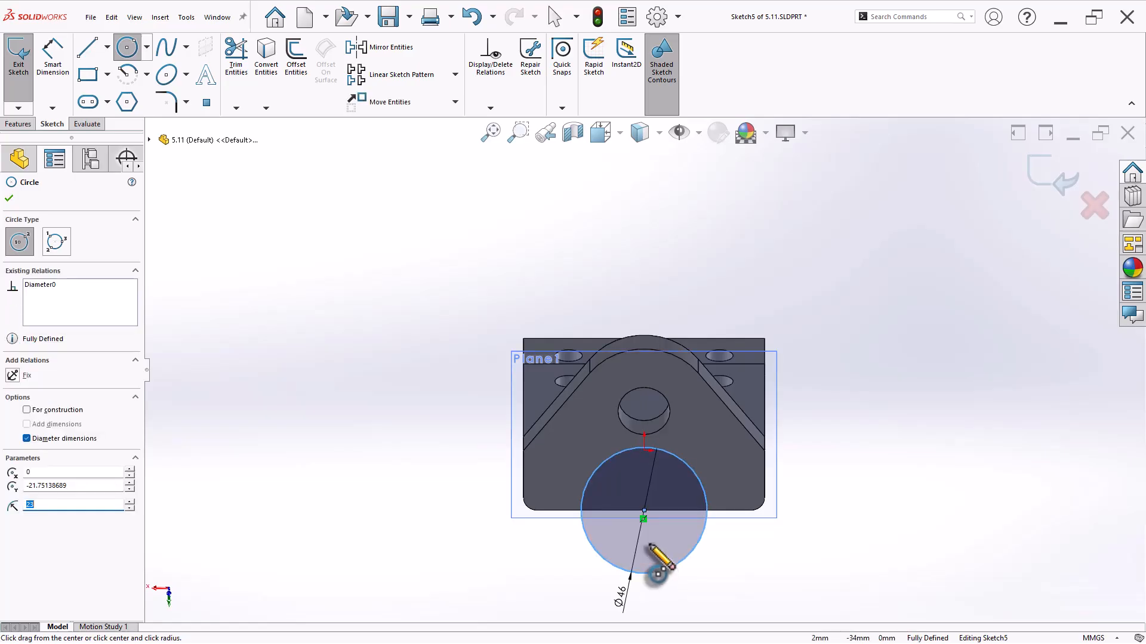
pyautogui.press('Escape')
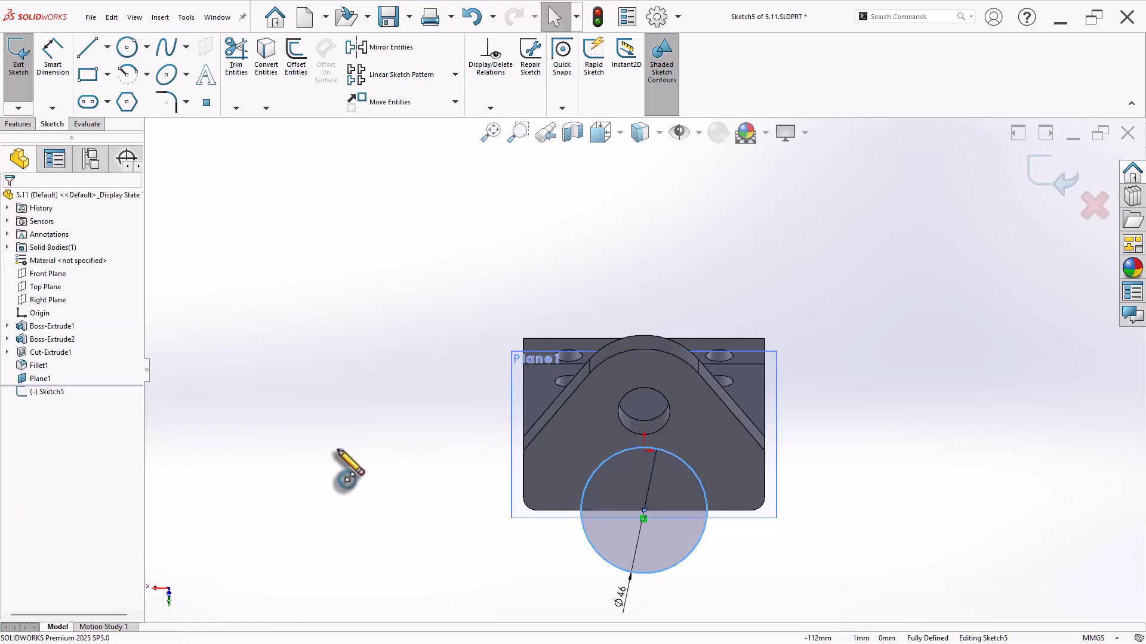
# Cut the 46 mm circle through the body with an Extruded Cut set to Through All - Both
pyautogui.click(362, 453)
pyautogui.press('s')
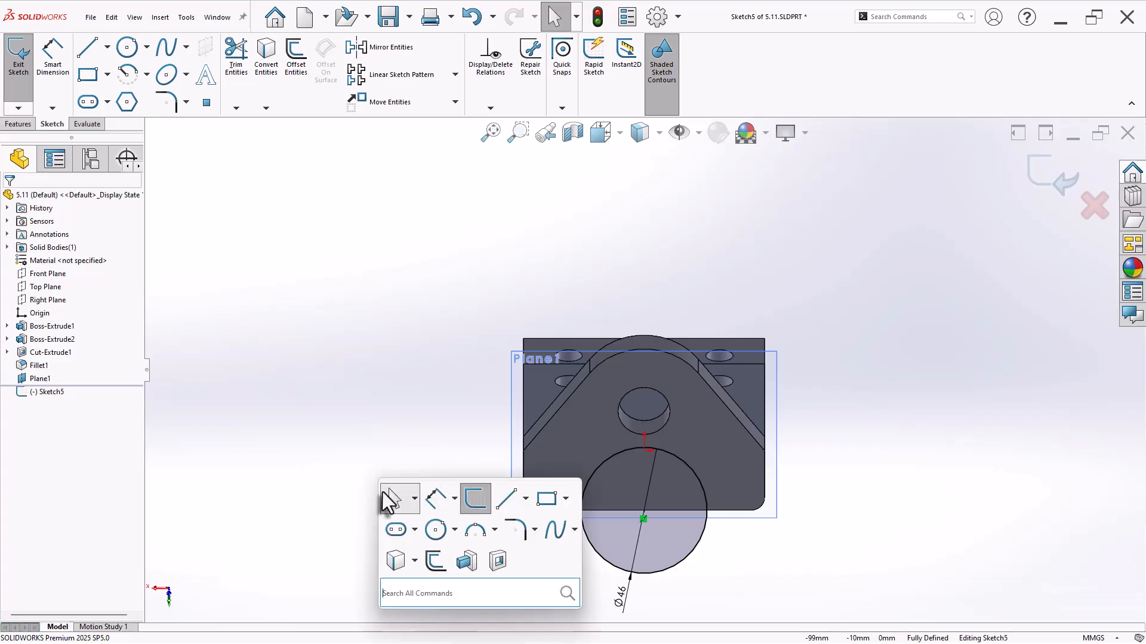
pyautogui.click(495, 564)
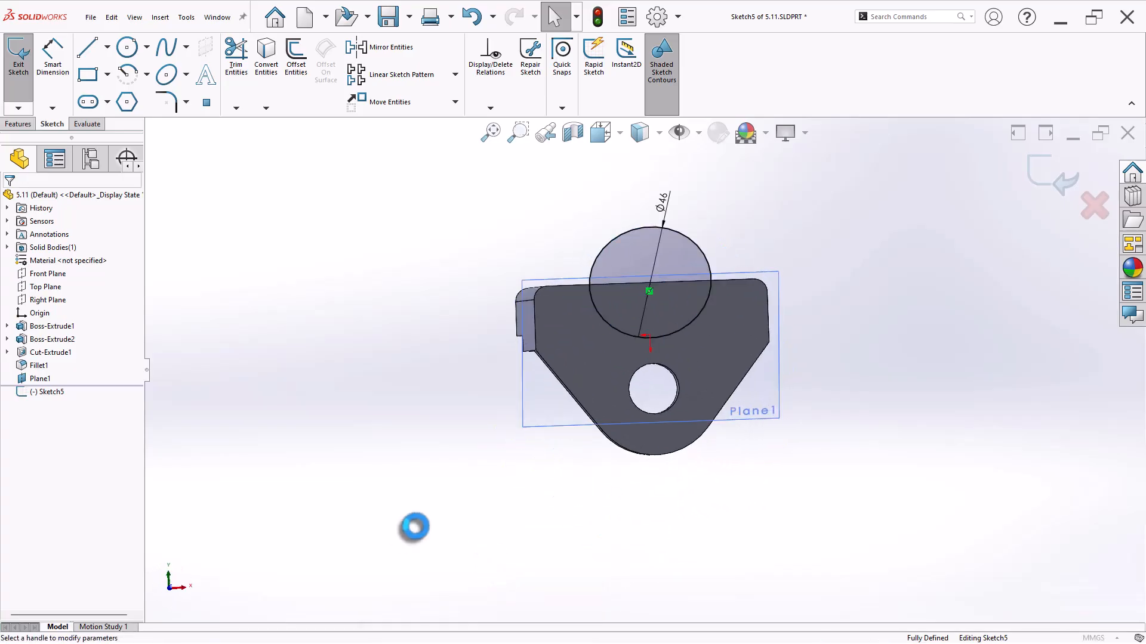
pyautogui.moveTo(454, 466); pyautogui.dragTo(287, 382, button='middle')
pyautogui.click(87, 270)
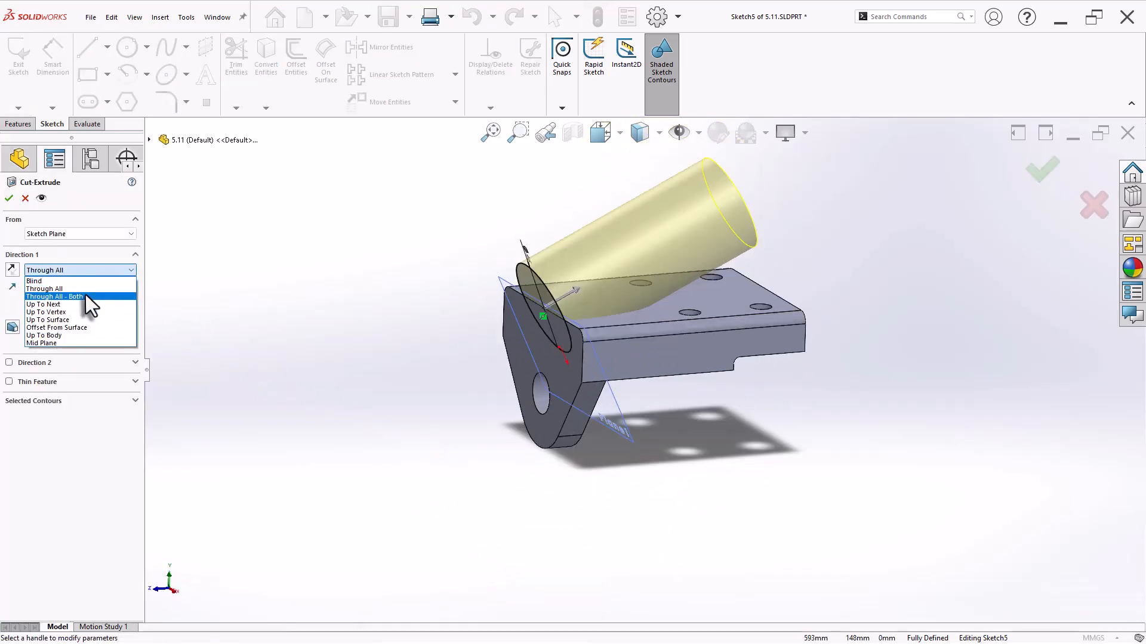
pyautogui.click(59, 292)
pyautogui.click(8, 198)
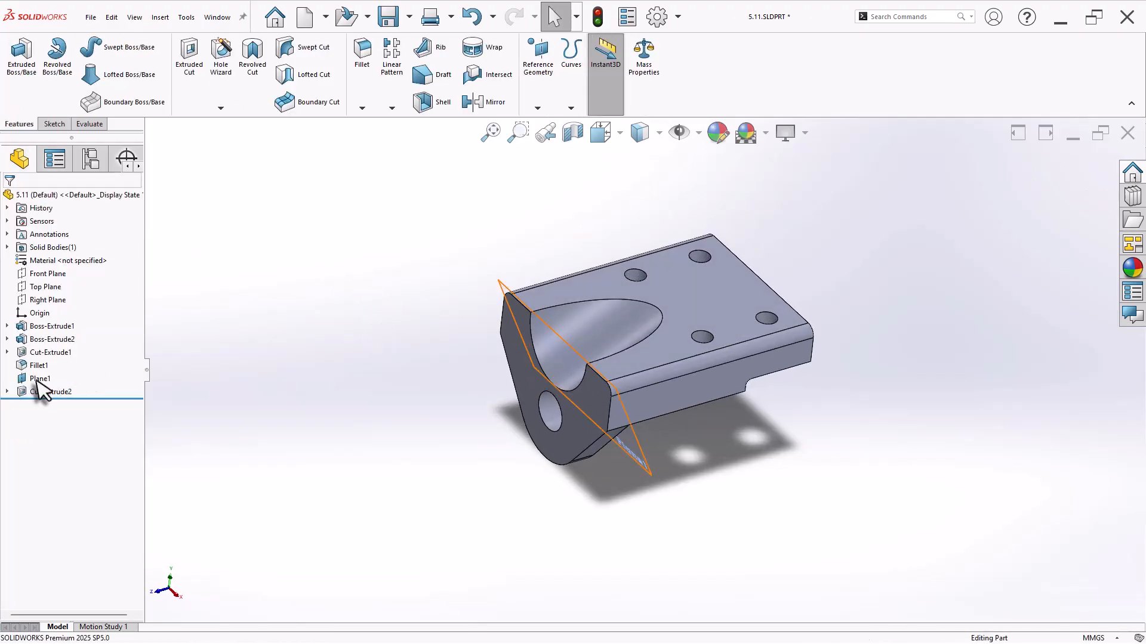
# Hide the angled reference plane and save the part in isometric view
pyautogui.click(40, 379)
pyautogui.click(258, 395)
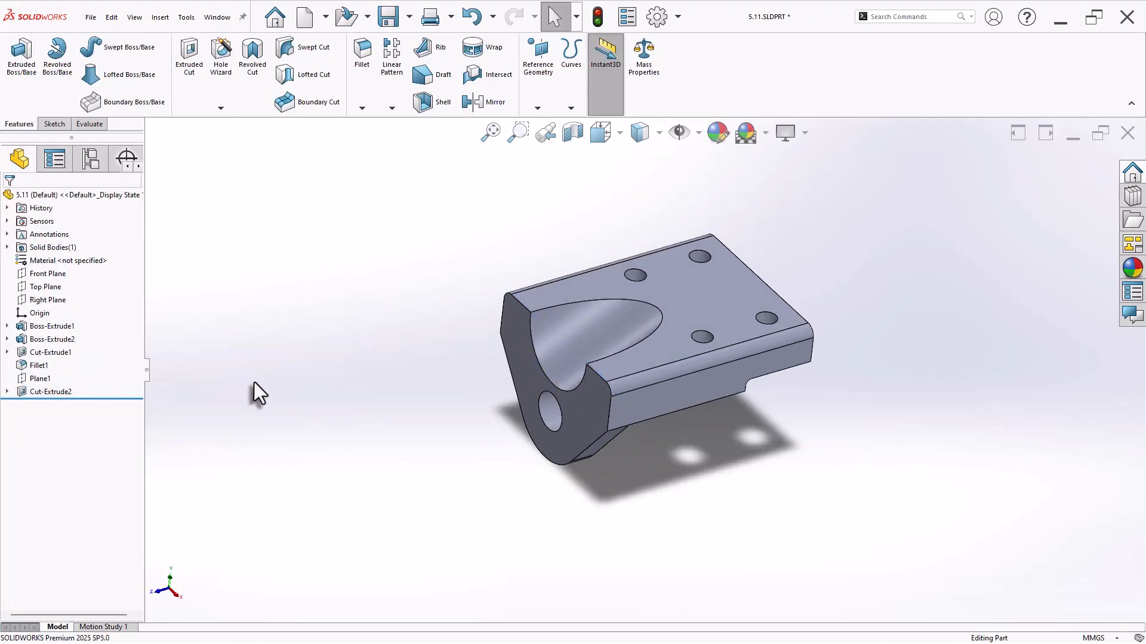
pyautogui.hotkey('ctrl', '7')
pyautogui.hotkey('ctrl', 's')
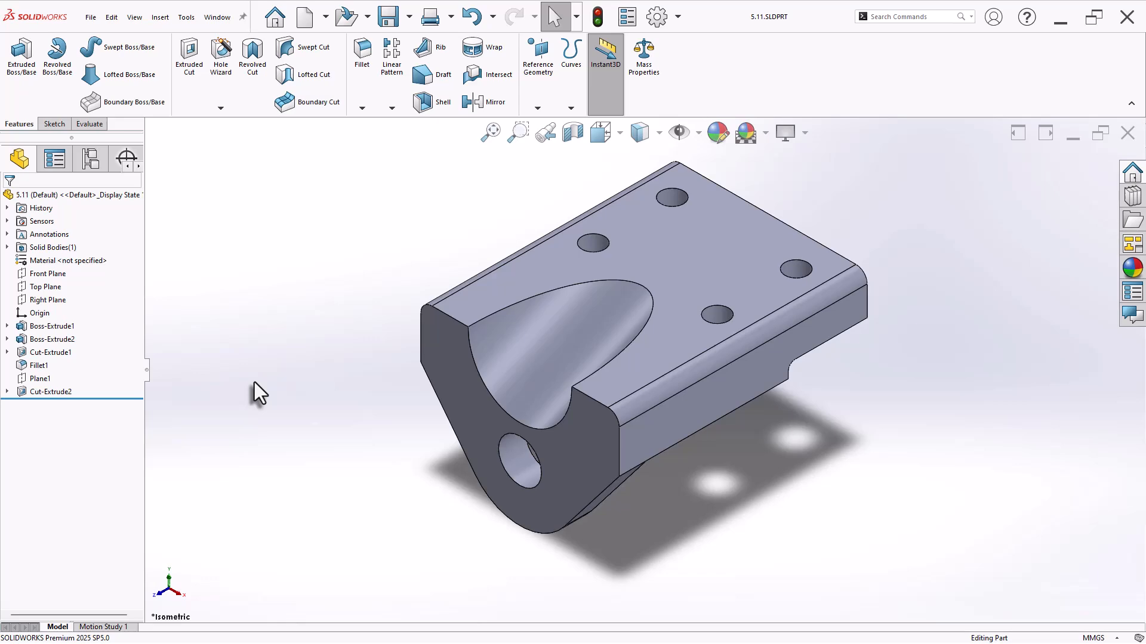
# Evaluate the part's mass properties and check its volume by dividing 208819 by 208814 in Calculator
pyautogui.click(645, 64)
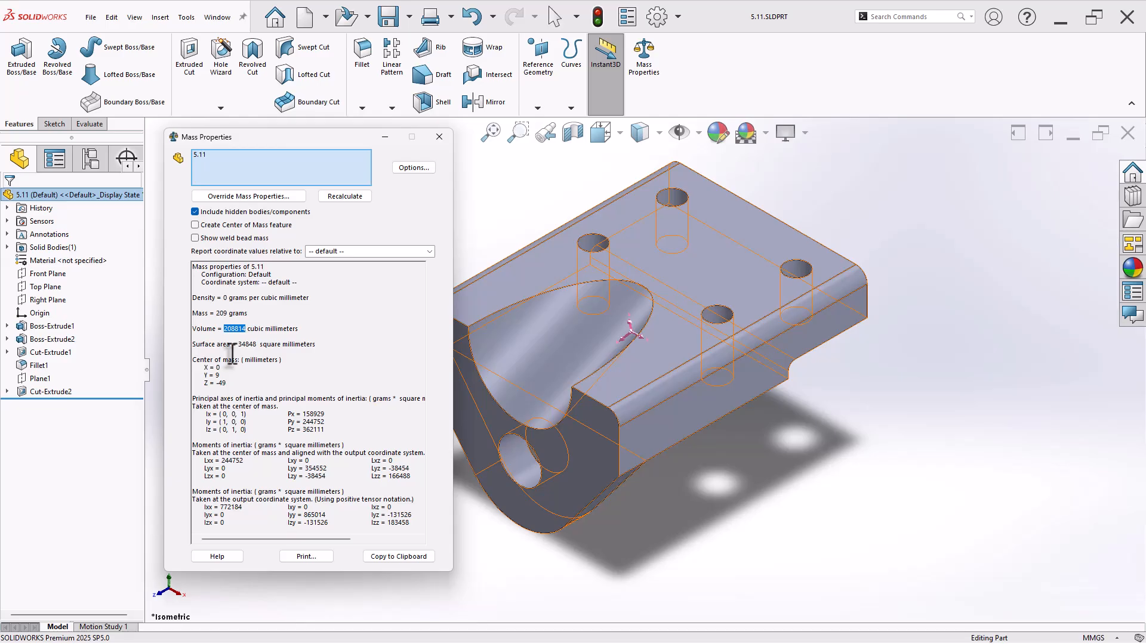
pyautogui.press('super+r')
pyautogui.press('Return')
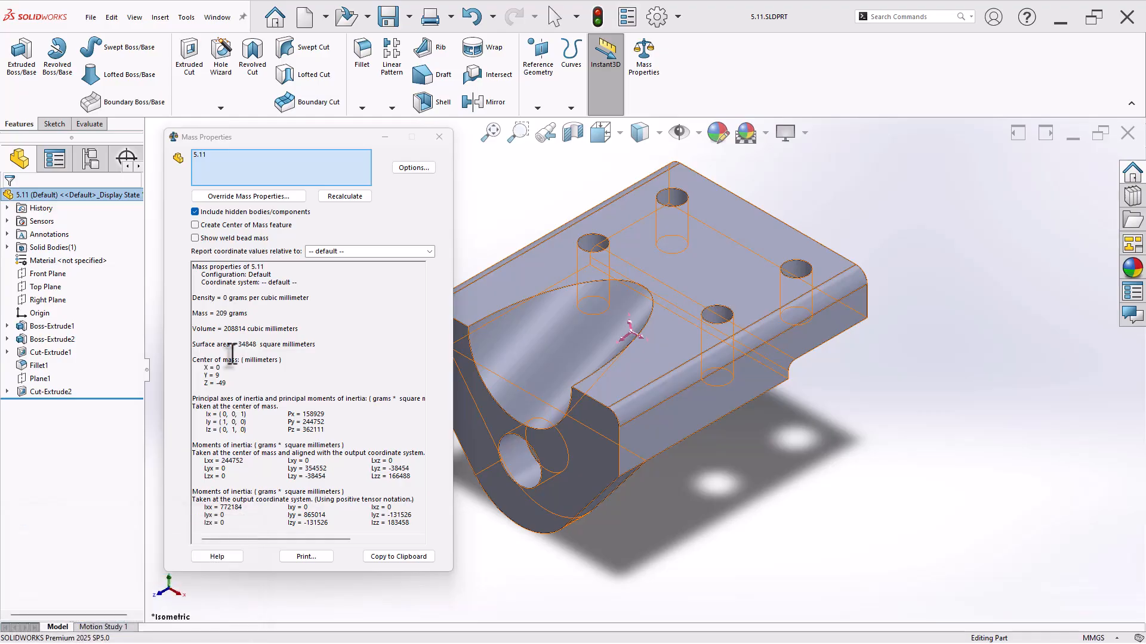
pyautogui.write('2088819/')
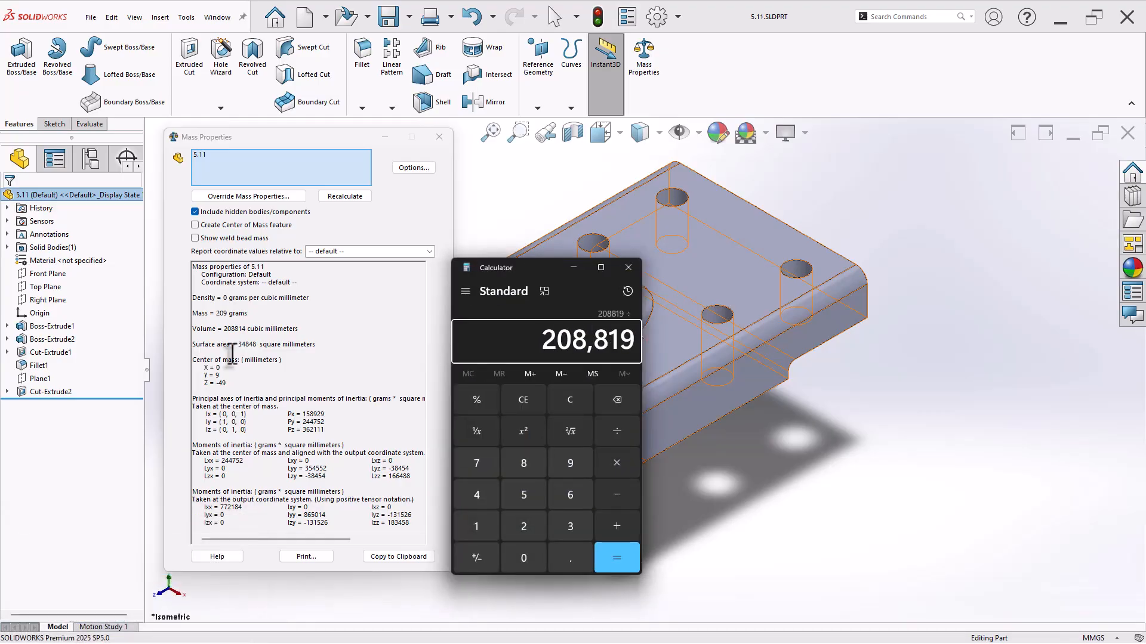
pyautogui.write('208814')
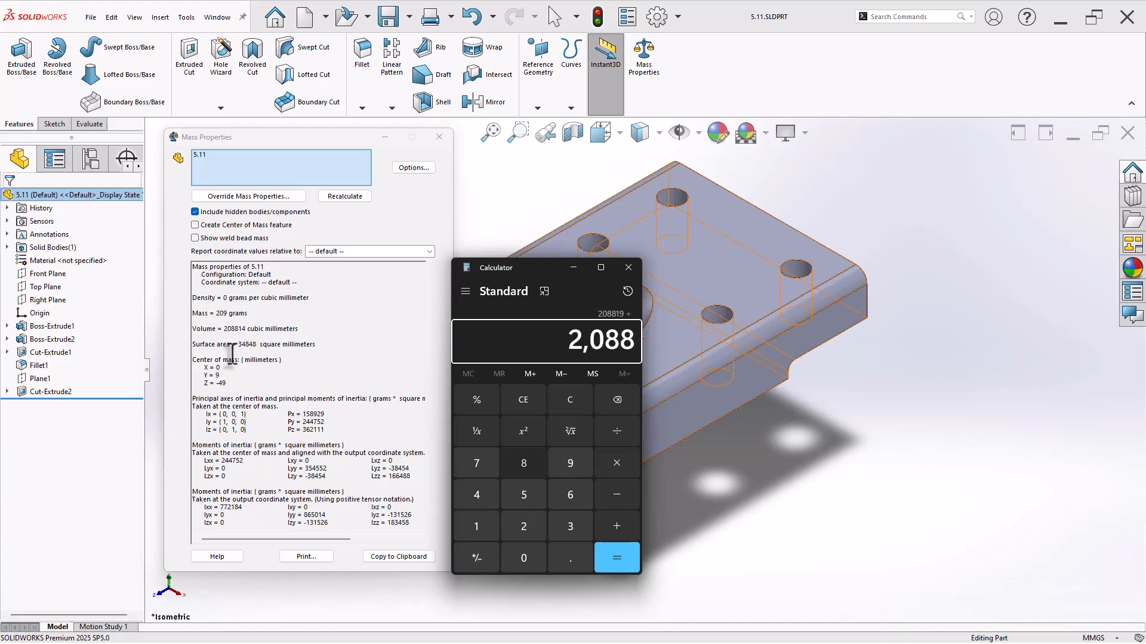
pyautogui.press('Return')
pyautogui.moveTo(517, 333); pyautogui.dragTo(476, 334)
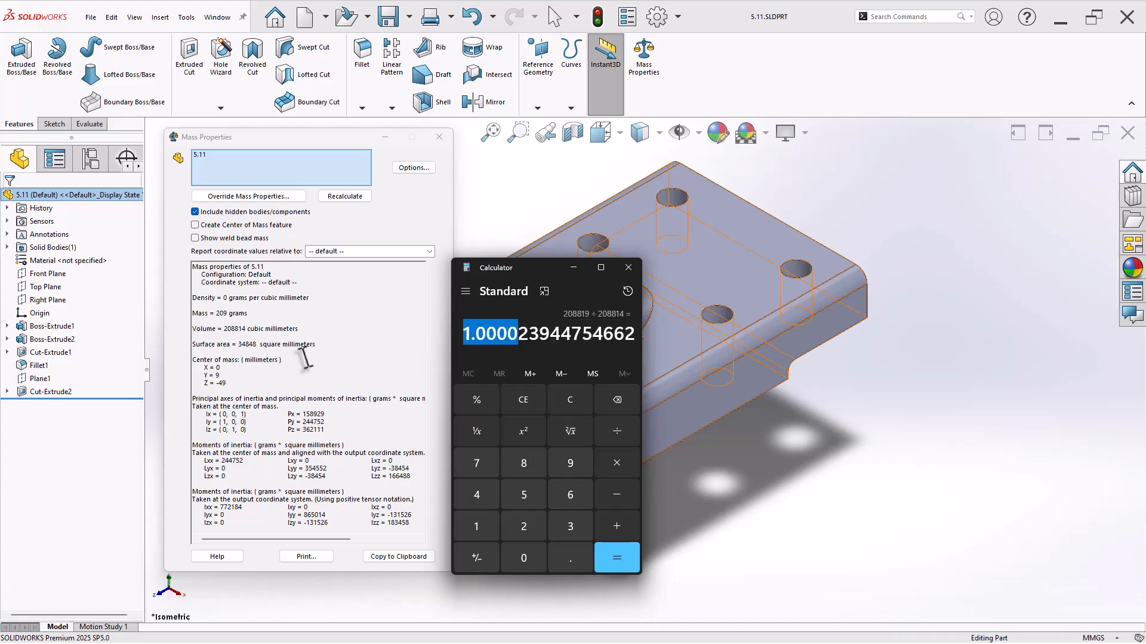
pyautogui.click(250, 331)
pyautogui.doubleClick(234, 329)
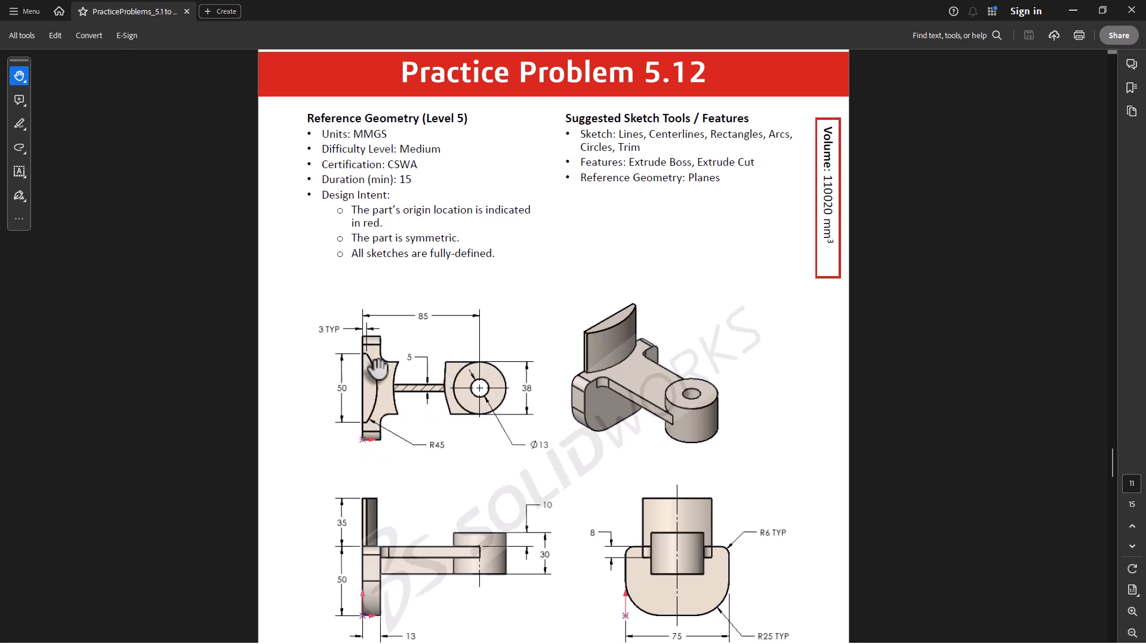
# Start a sketch on the Top Plane and draw a closed rectangle about 87 by 21 mm, its long side centred vertically on the origin
pyautogui.moveTo(434, 484); pyautogui.dragTo(437, 451)
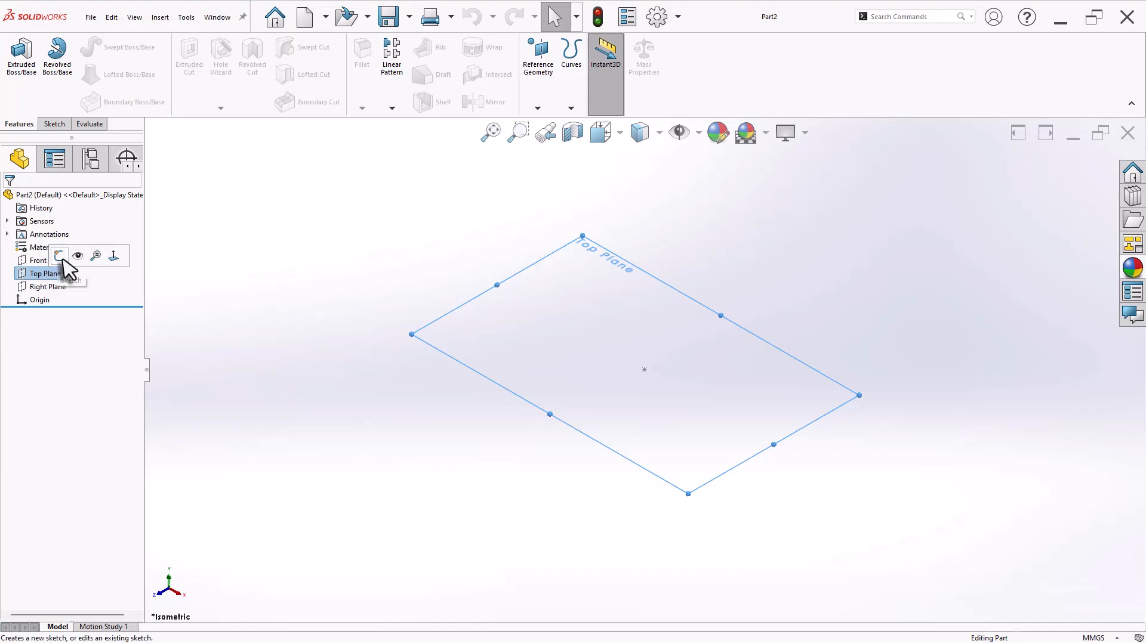
pyautogui.click(77, 255)
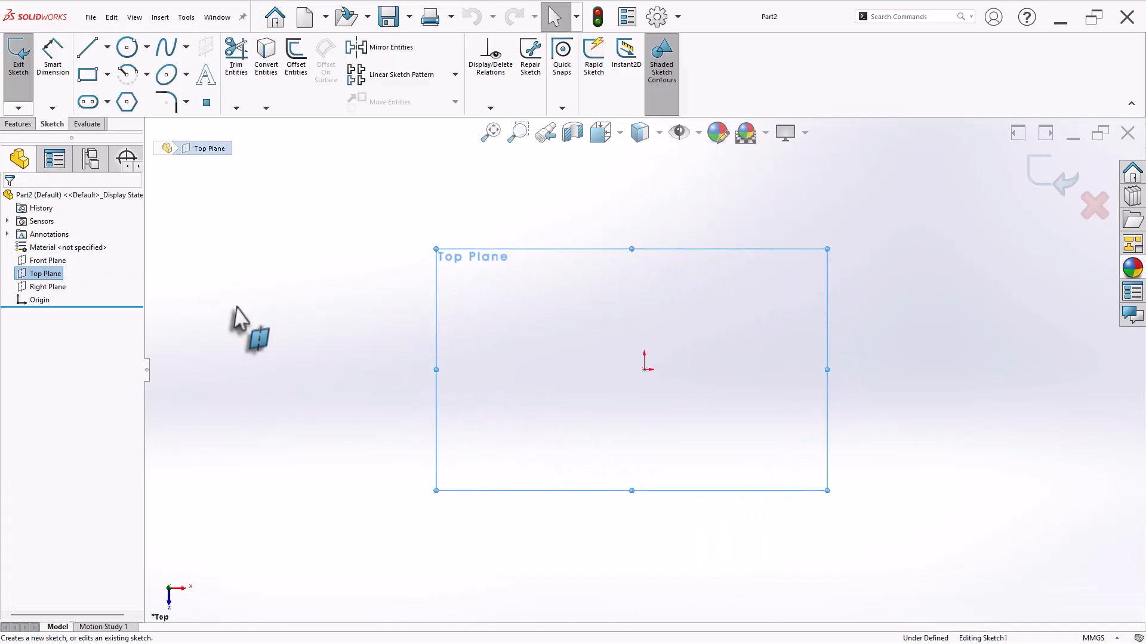
pyautogui.click(107, 46)
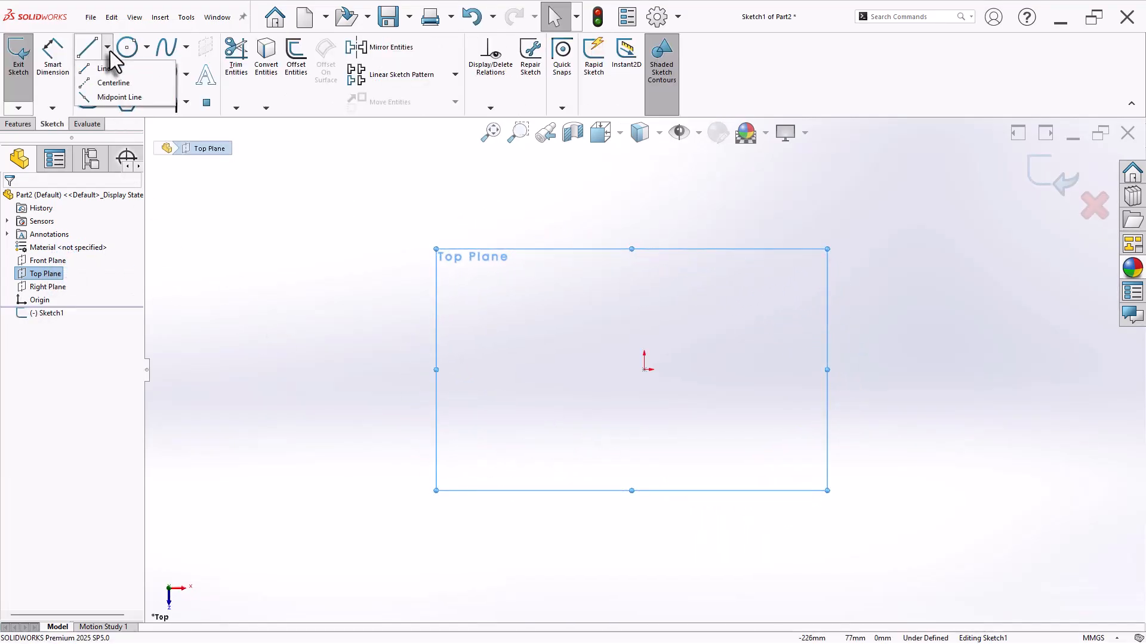
pyautogui.click(110, 97)
pyautogui.click(644, 370)
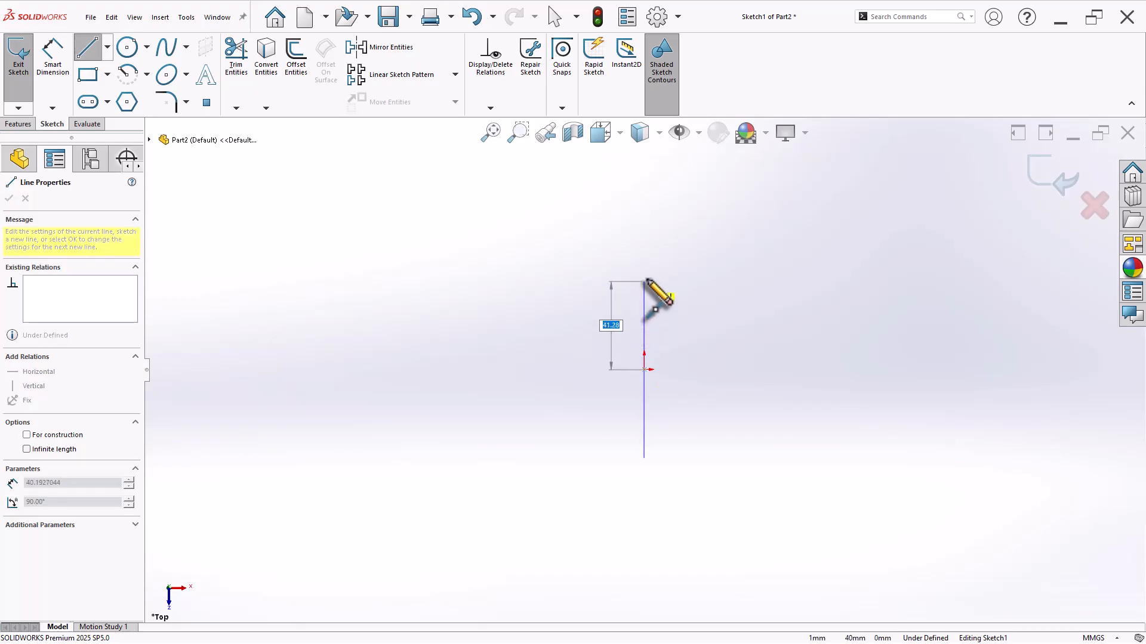
pyautogui.click(644, 273)
pyautogui.click(691, 273)
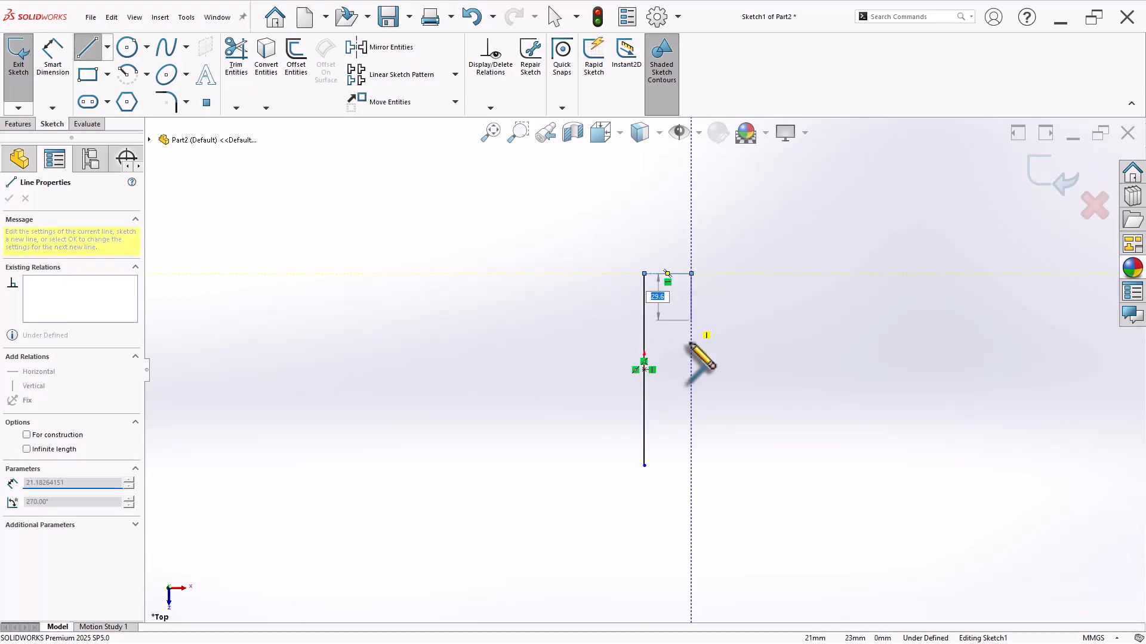
pyautogui.click(691, 465)
pyautogui.click(644, 466)
pyautogui.press('Escape')
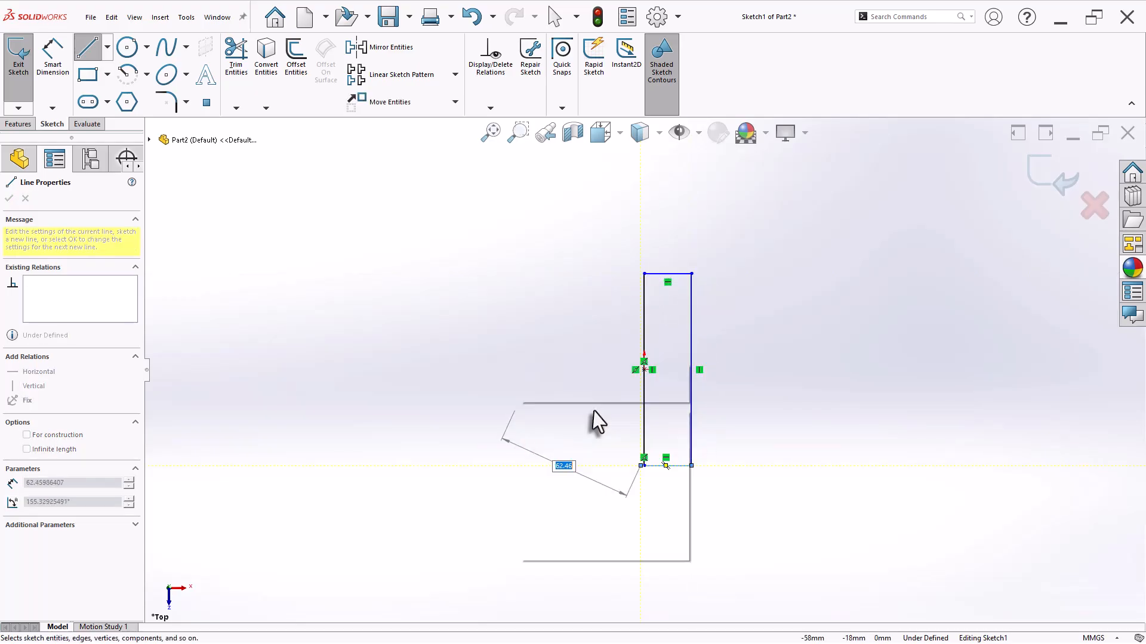
# Dimension the rectangle 75 mm long and 13 mm wide
pyautogui.press('f')
pyautogui.press('s')
pyautogui.click(759, 404)
pyautogui.click(591, 447)
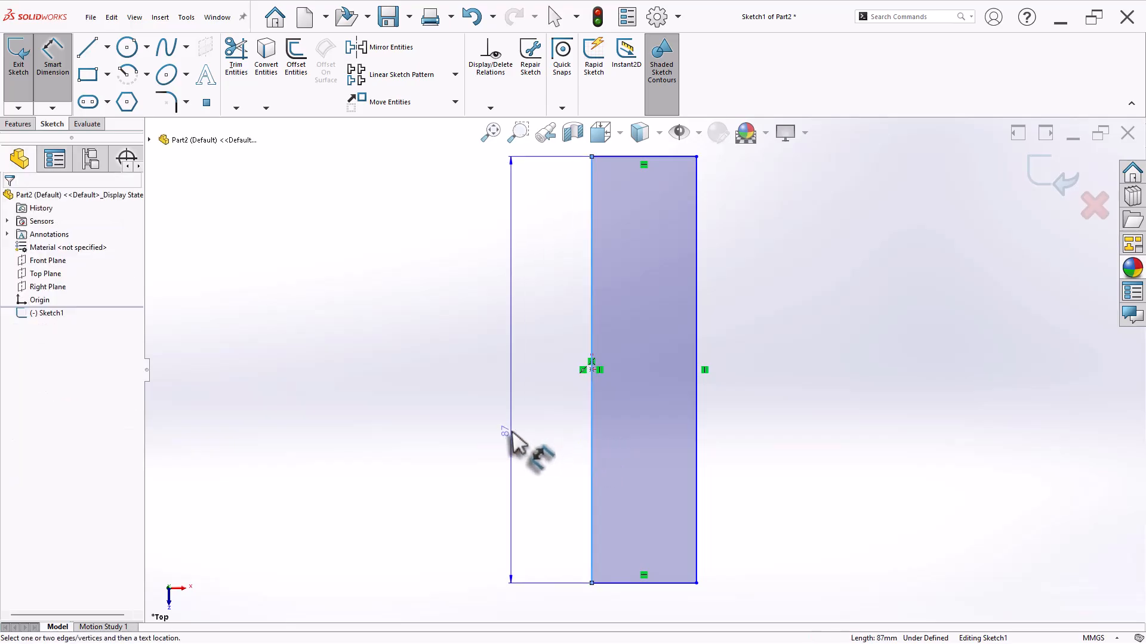
pyautogui.click(512, 440)
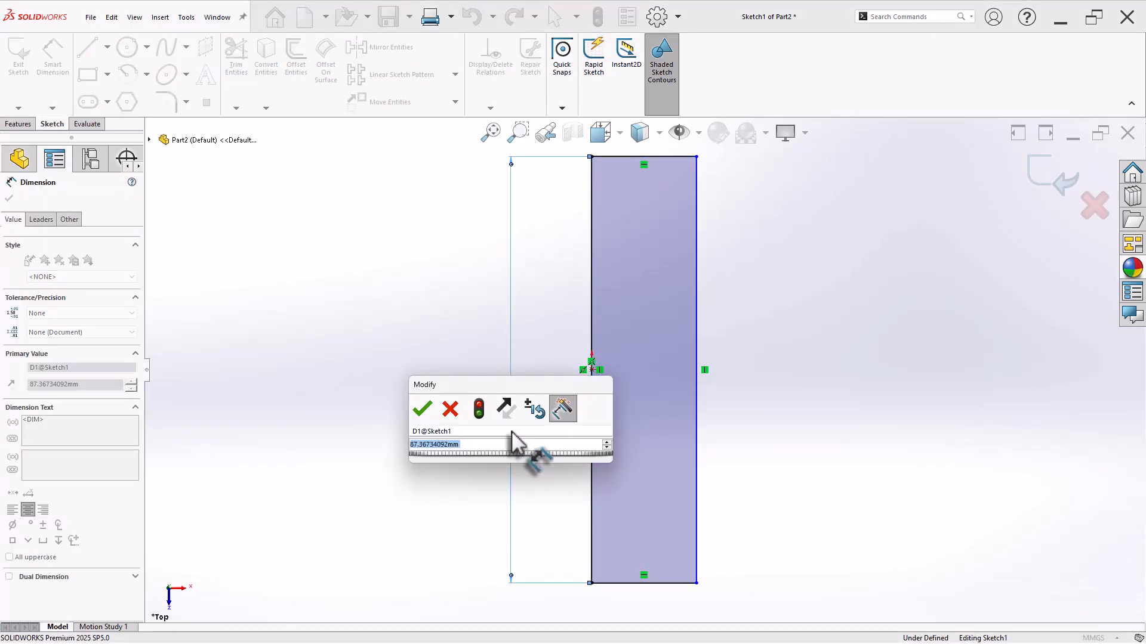
pyautogui.write('75')
pyautogui.press('Return')
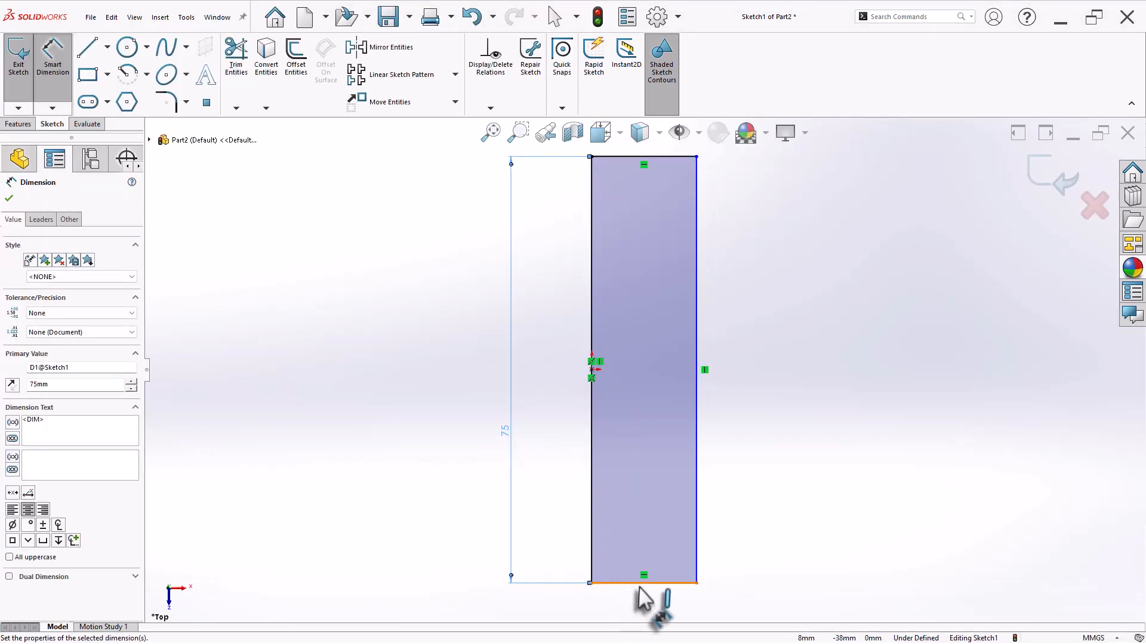
pyautogui.click(638, 587)
pyautogui.click(644, 601)
pyautogui.press('Return')
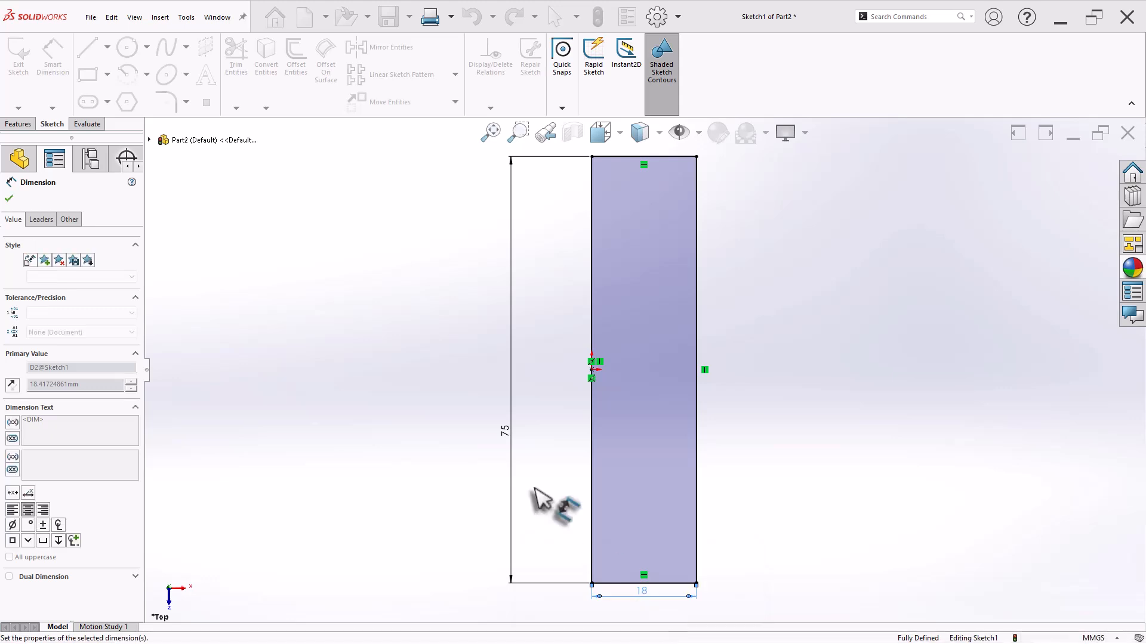
# Draw a horizontal centerline about 71 mm long from the origin through the rectangle
pyautogui.click(107, 47)
pyautogui.click(113, 85)
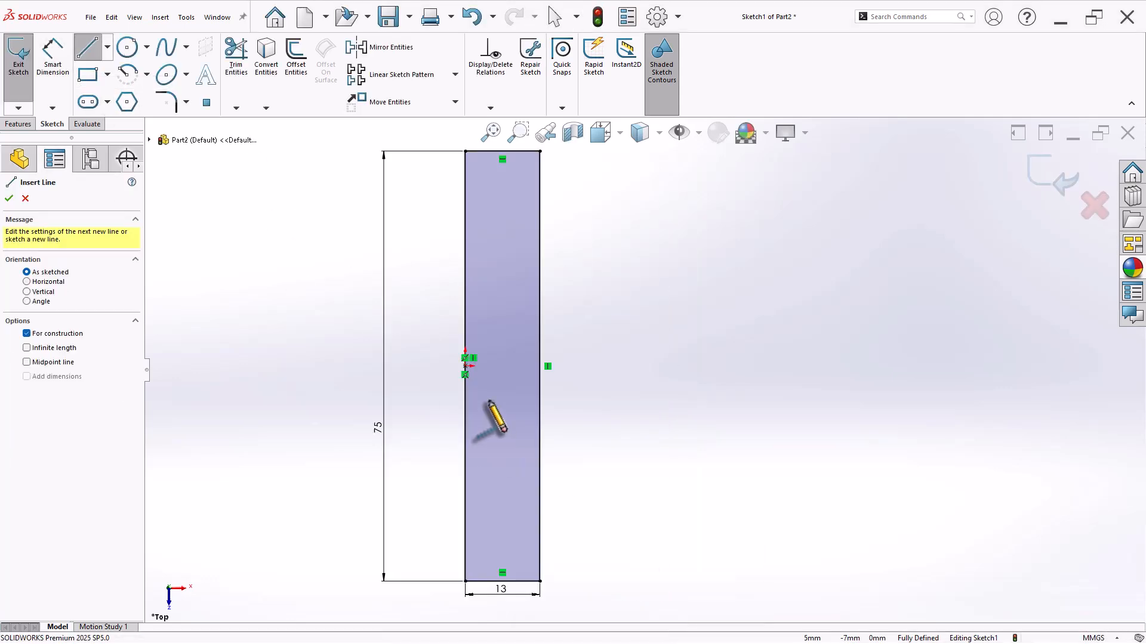
pyautogui.click(466, 366)
pyautogui.click(871, 365)
pyautogui.press('Escape')
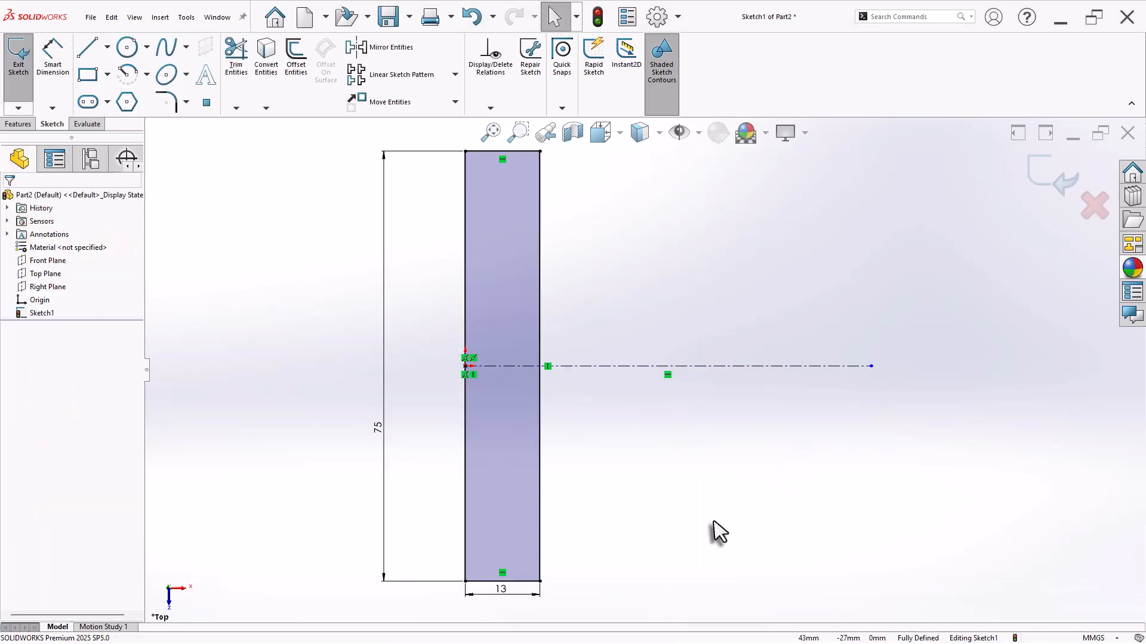
# Dimension the horizontal centerline's length as 85 mm
pyautogui.moveTo(742, 481); pyautogui.dragTo(740, 449, button='right')
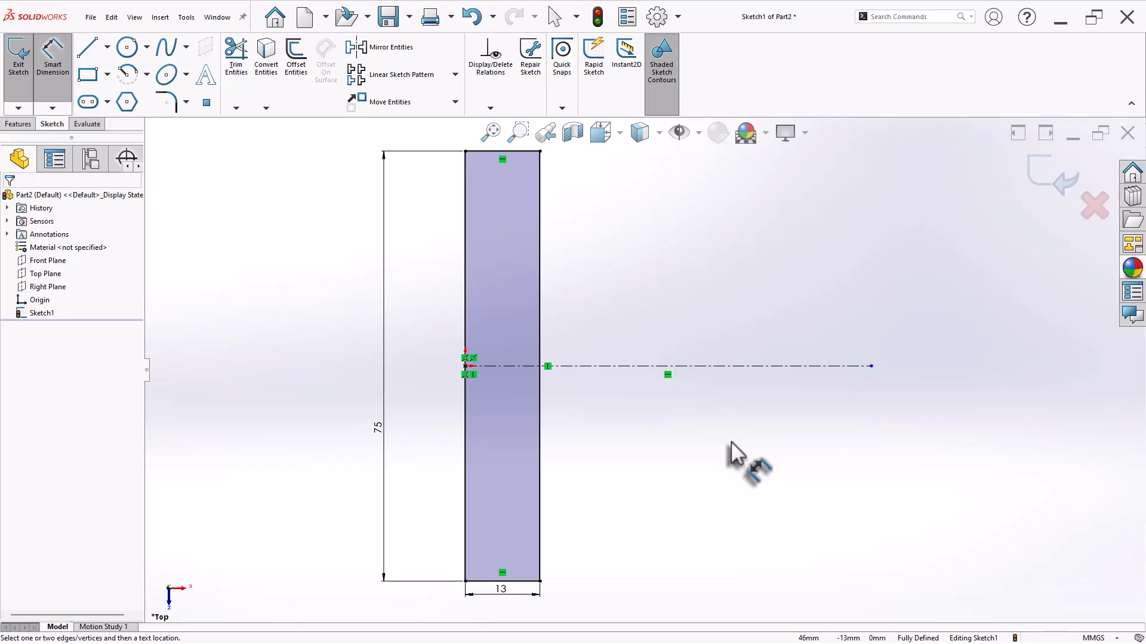
pyautogui.click(697, 366)
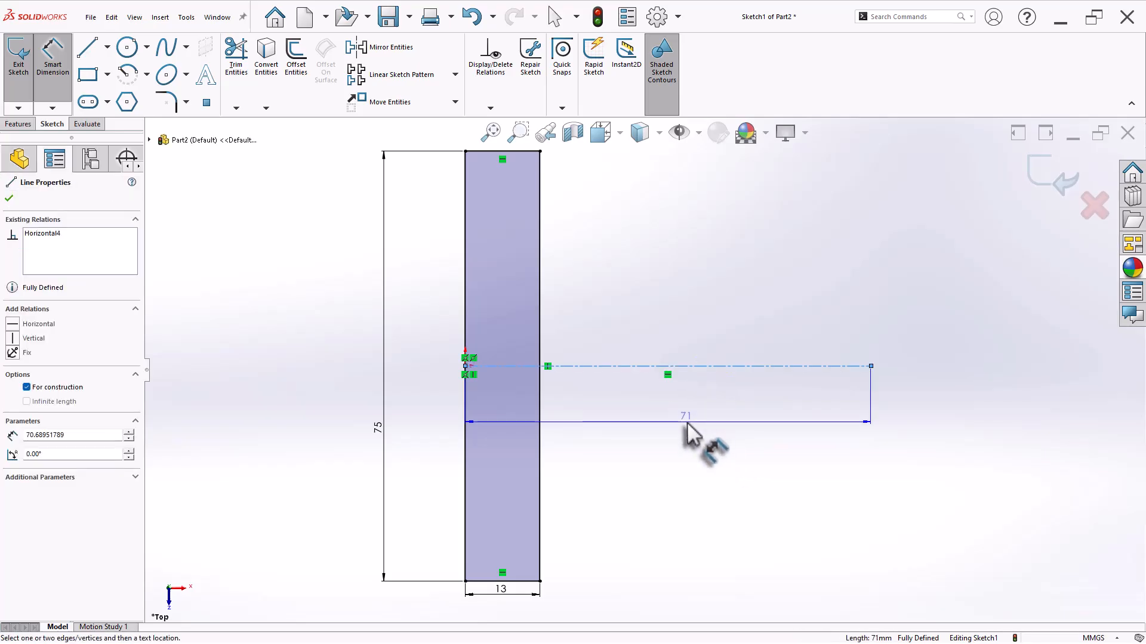
pyautogui.click(686, 424)
pyautogui.write('85')
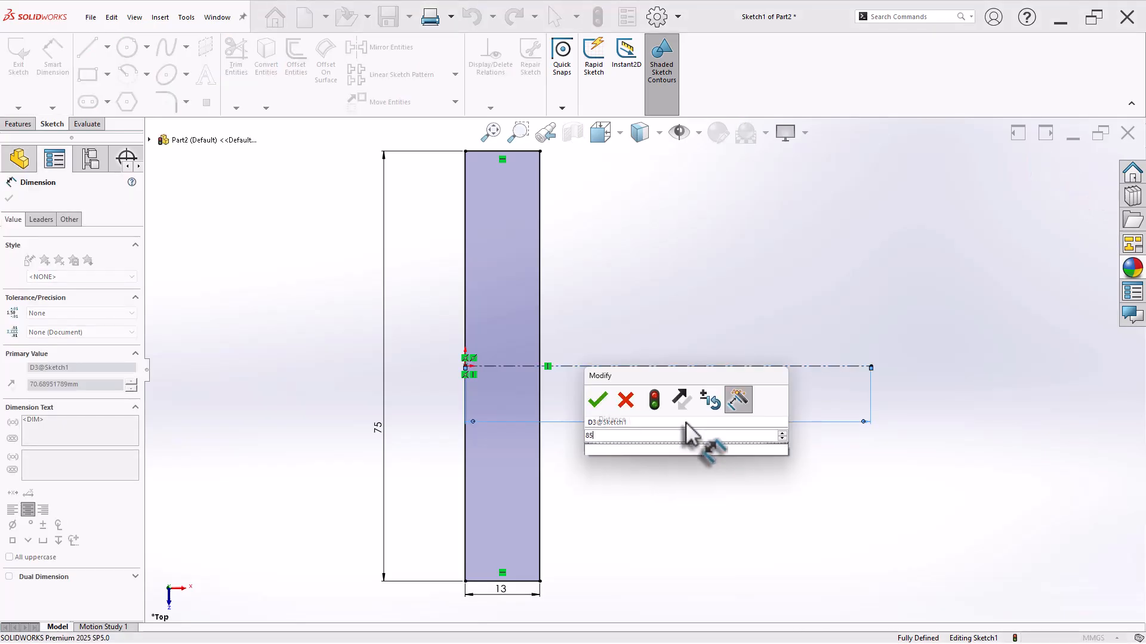
pyautogui.press('Return')
pyautogui.press('Escape')
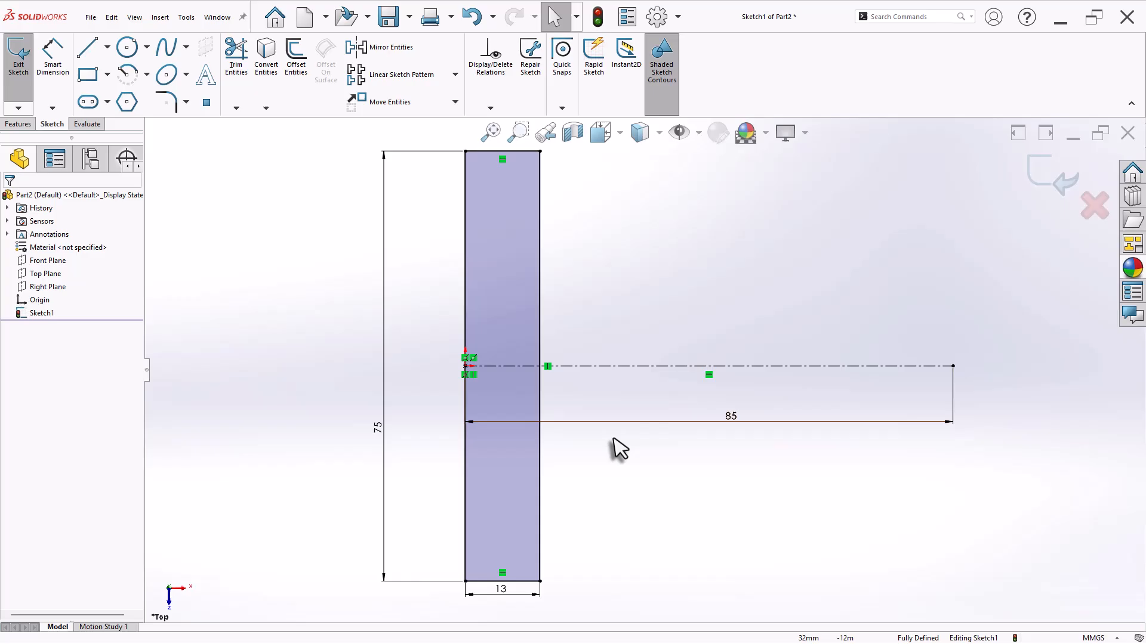
# Sketch a 38 mm diameter circle centred on the free end of the centerline
pyautogui.click(127, 47)
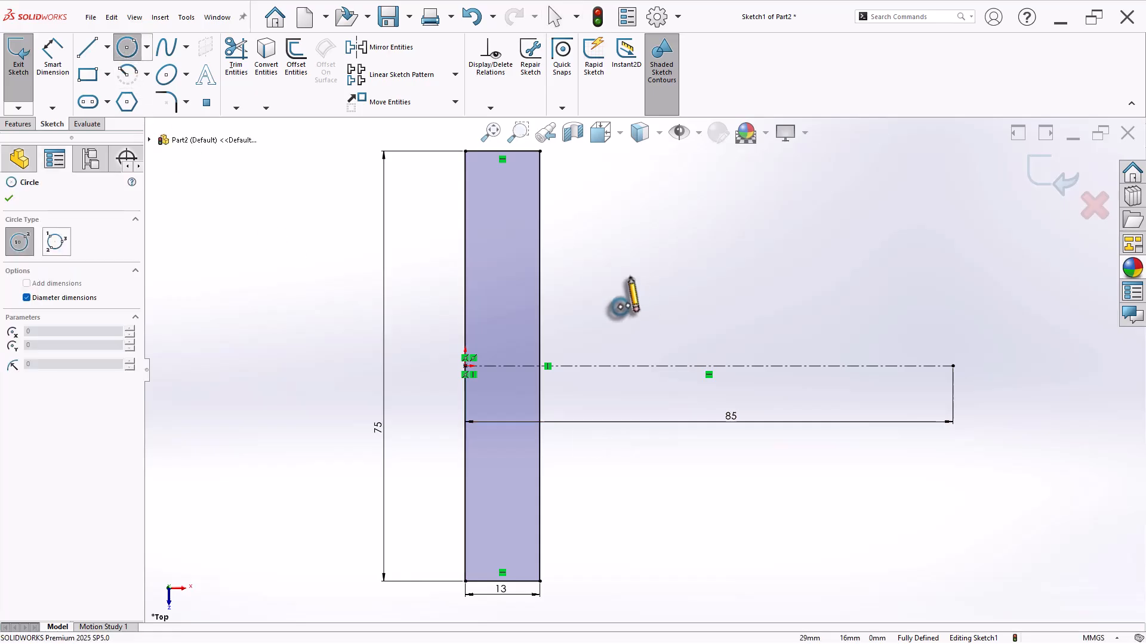
pyautogui.click(953, 366)
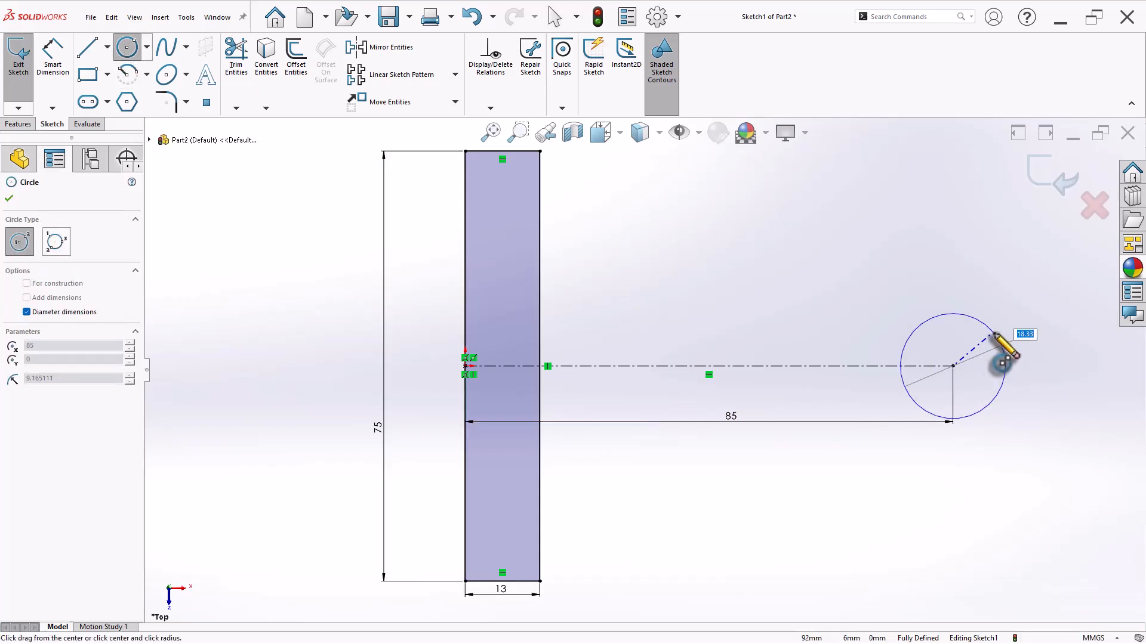
pyautogui.press('Return')
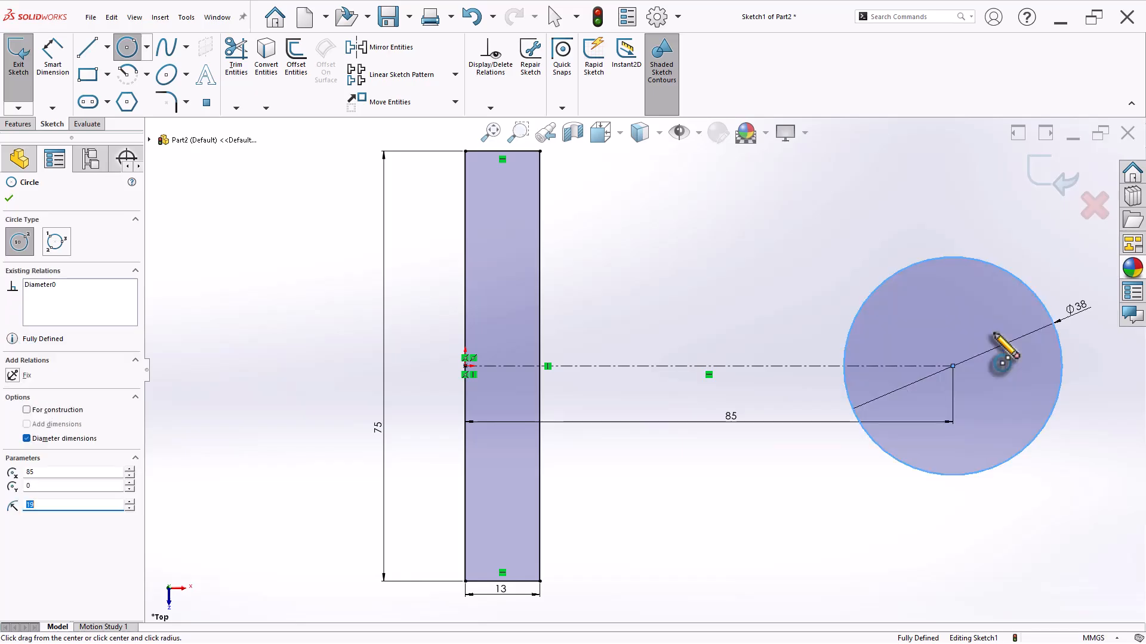
pyautogui.press('s')
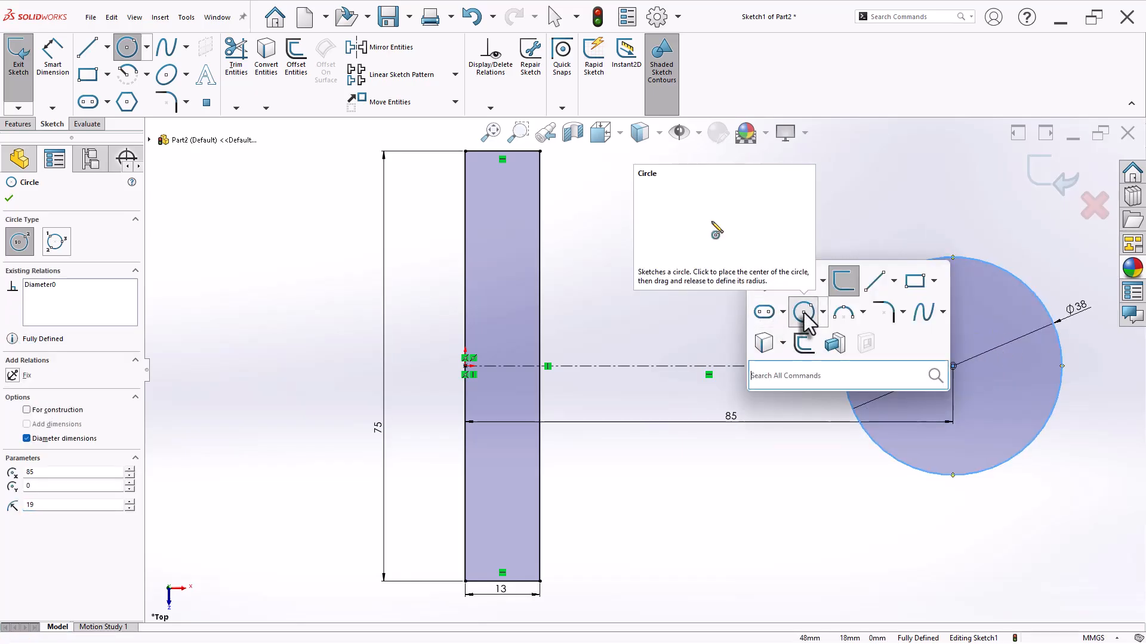
pyautogui.press('Escape')
# Sketch a concentric 13 mm diameter circle inside the 38 mm circle
pyautogui.press('s')
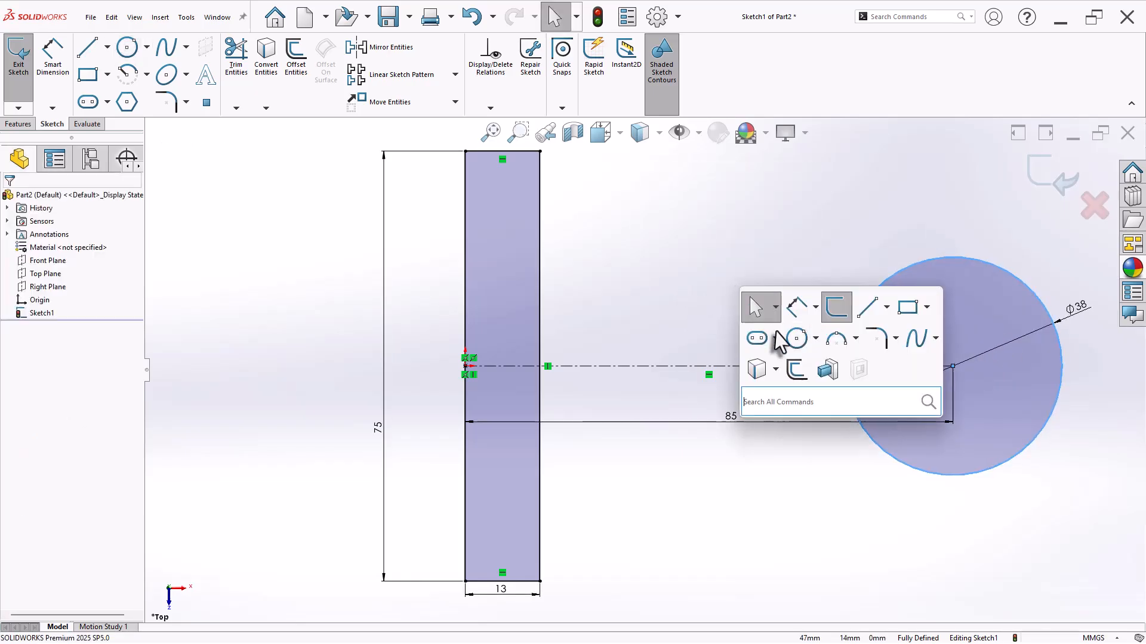
pyautogui.click(795, 334)
pyautogui.click(952, 365)
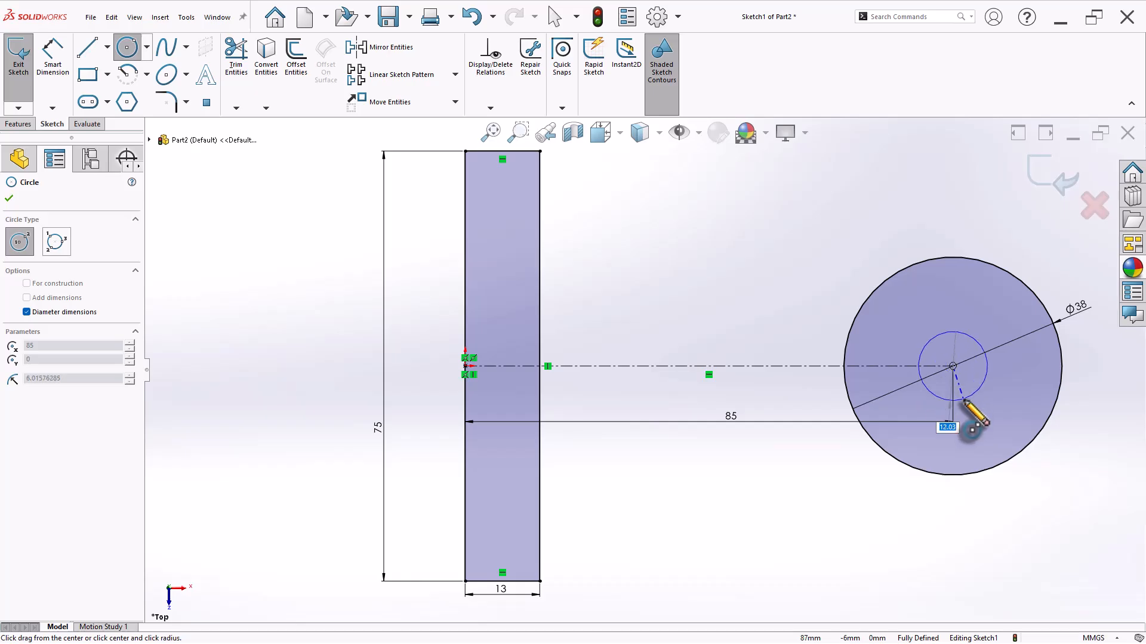
pyautogui.press('Return')
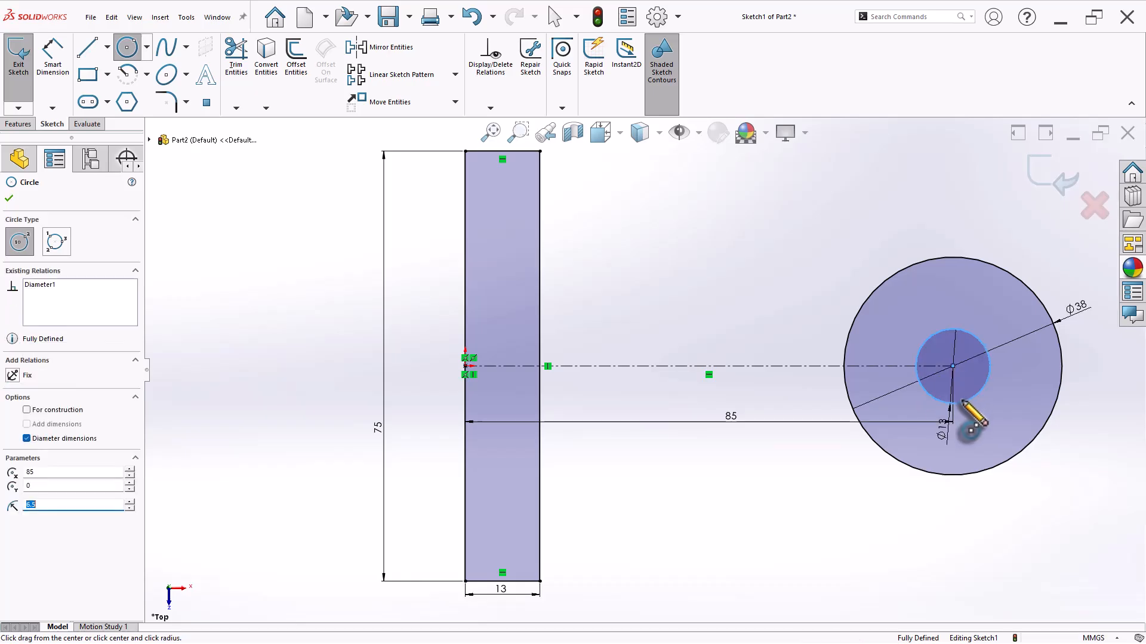
pyautogui.press('Escape')
# Draw a horizontal line above the centerline, from the rectangle's inner long edge into the 38 mm circle
pyautogui.press('l')
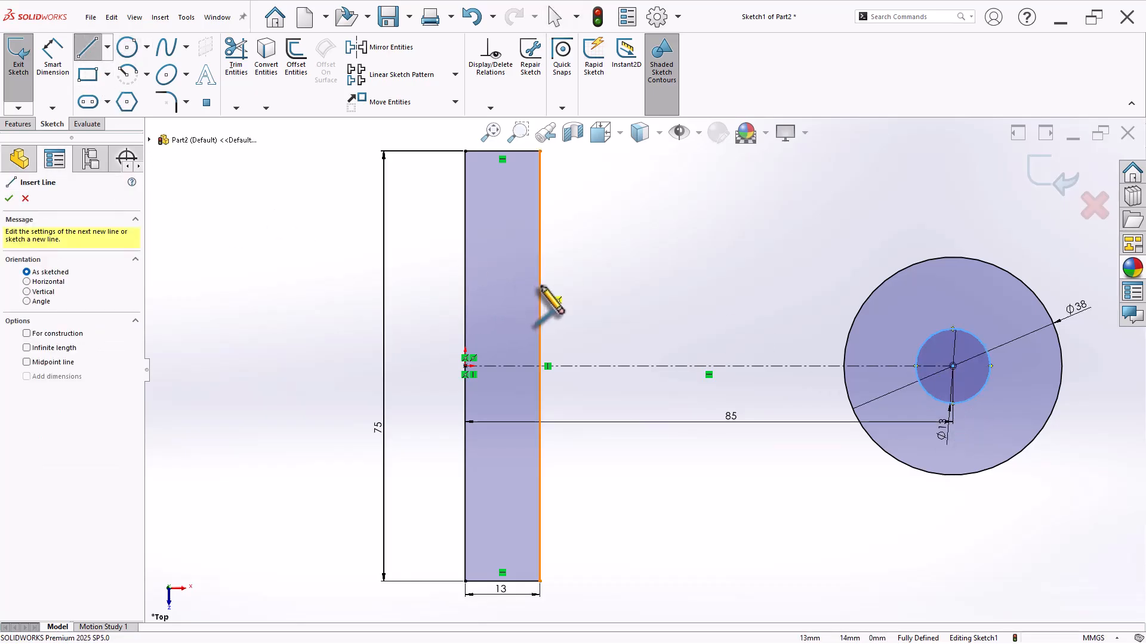
pyautogui.click(541, 284)
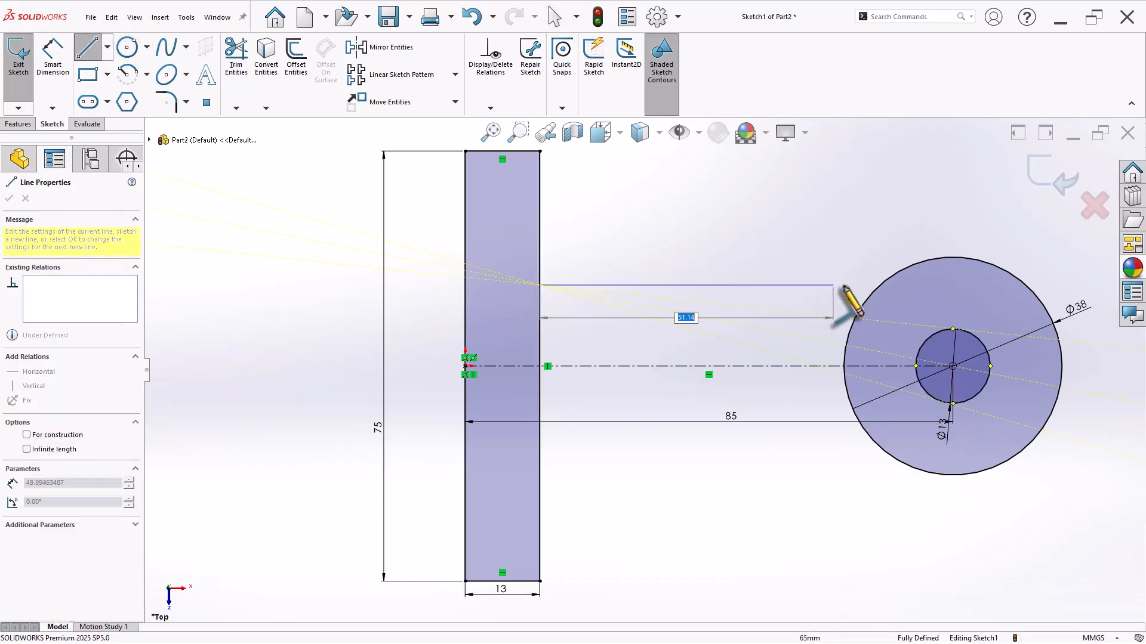
pyautogui.doubleClick(915, 284)
pyautogui.press('d')
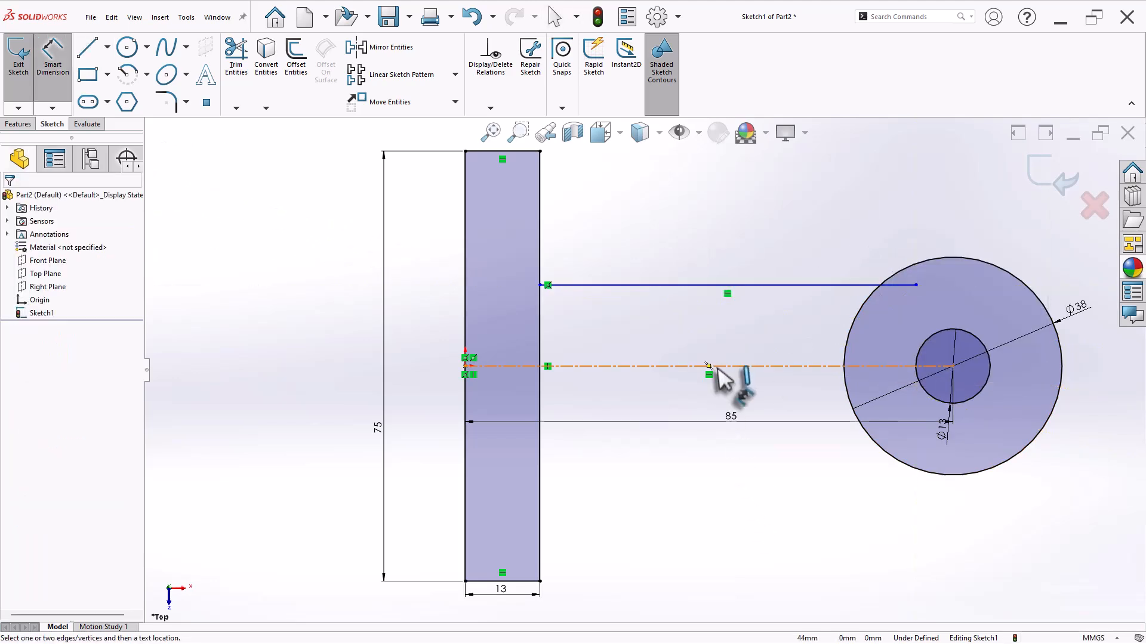
pyautogui.press('Escape')
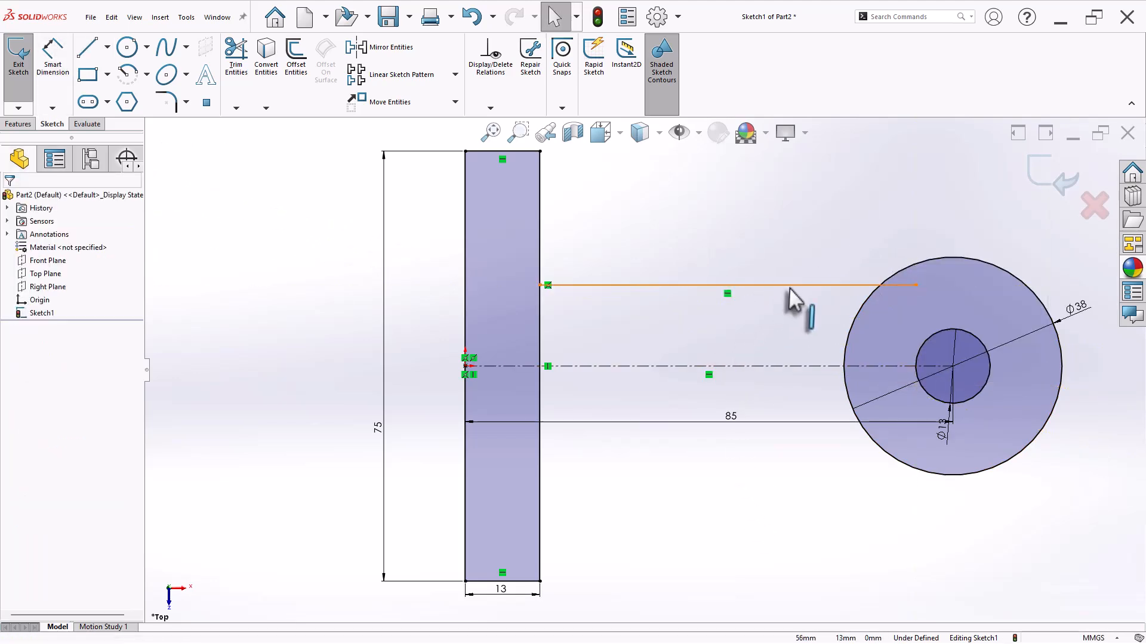
# Make the horizontal line tangent to the 38 mm circle and attach its free end to the circle's top quadrant point
pyautogui.click(796, 285)
pyautogui.keyDown('ctrl'); pyautogui.click(938, 258); pyautogui.keyUp('ctrl')
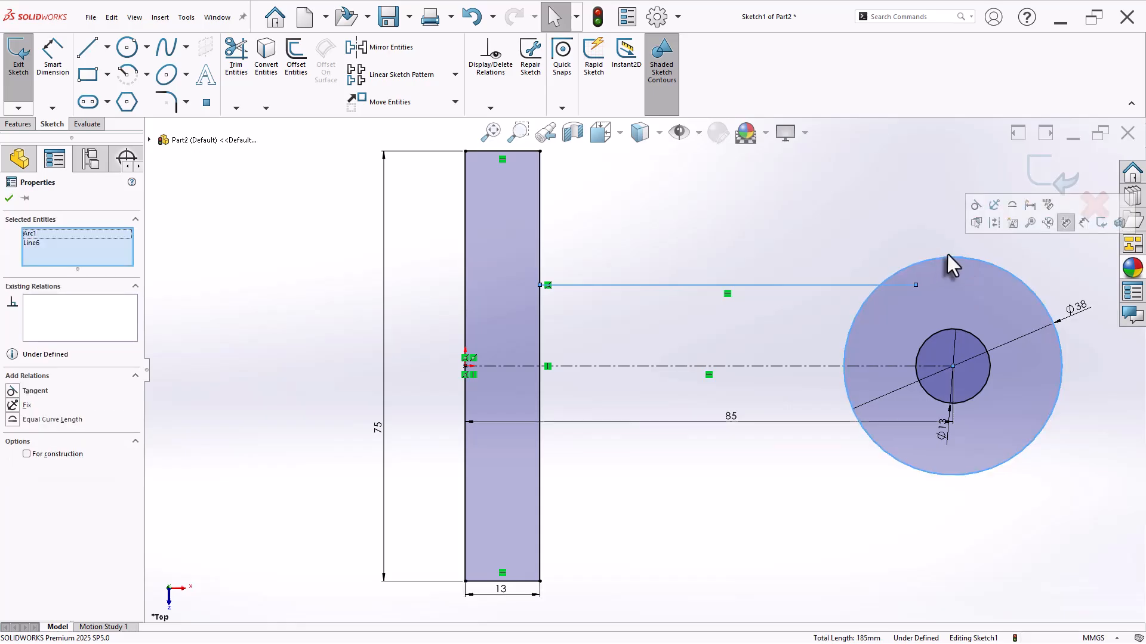
pyautogui.click(1017, 230)
pyautogui.press('Escape')
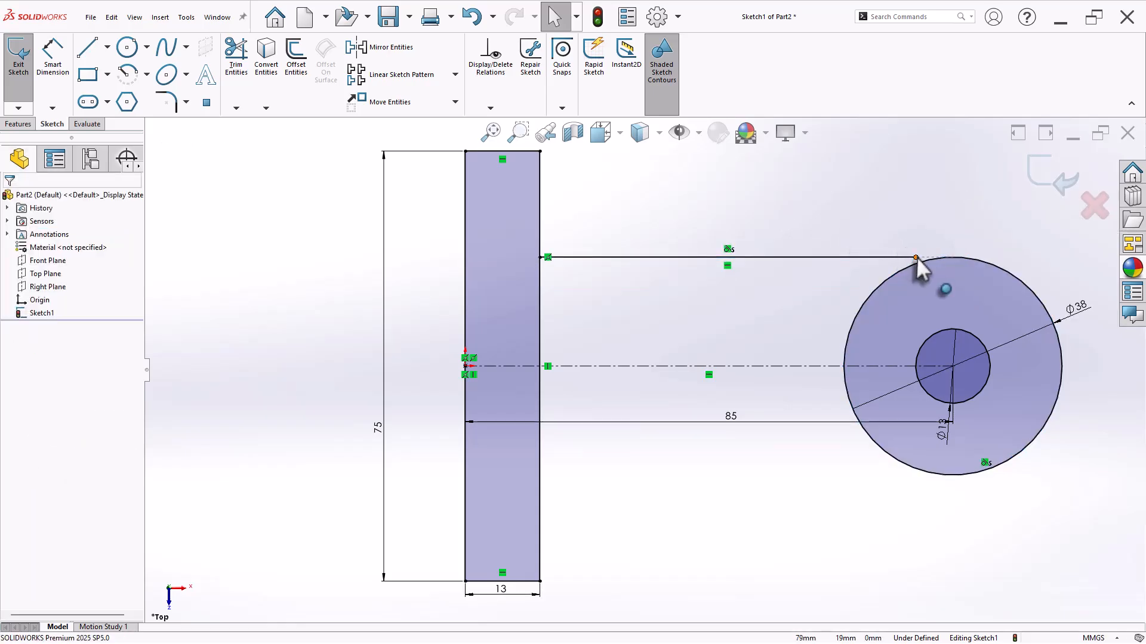
pyautogui.moveTo(916, 258); pyautogui.dragTo(953, 257)
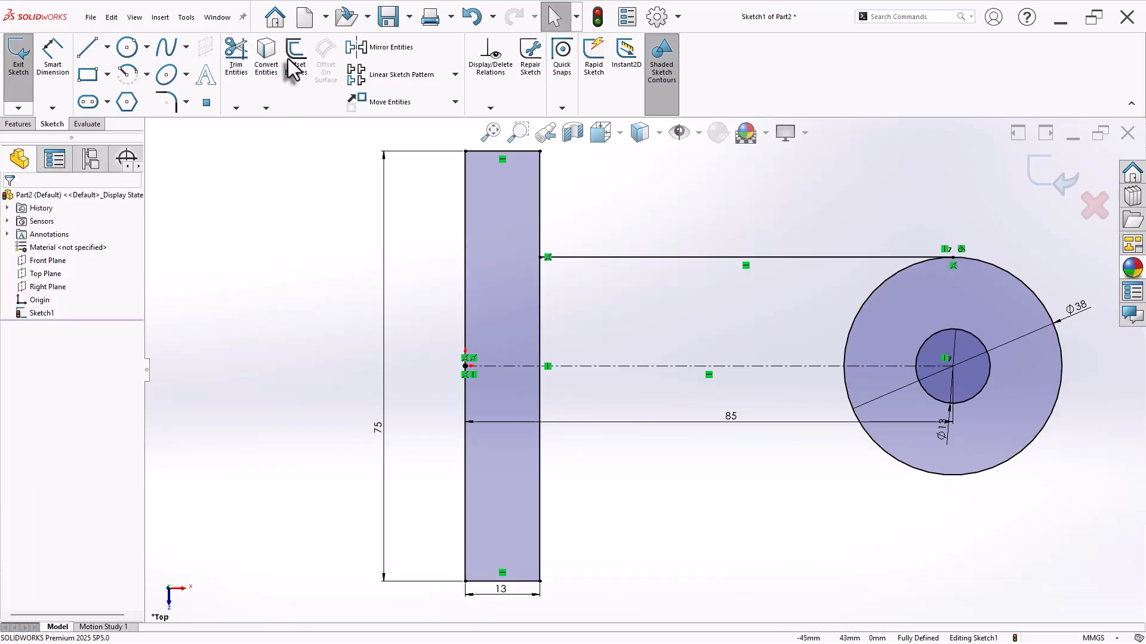
# Mirror the tangent line about the horizontal centerline
pyautogui.click(377, 60)
pyautogui.click(628, 257)
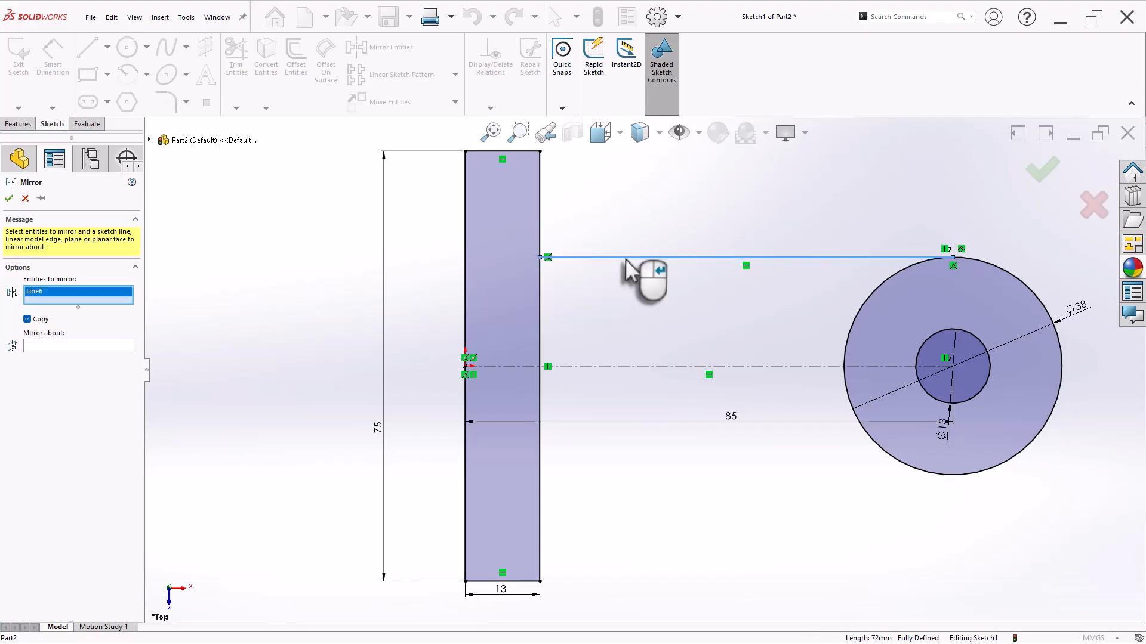
pyautogui.click(630, 367)
pyautogui.press('Return')
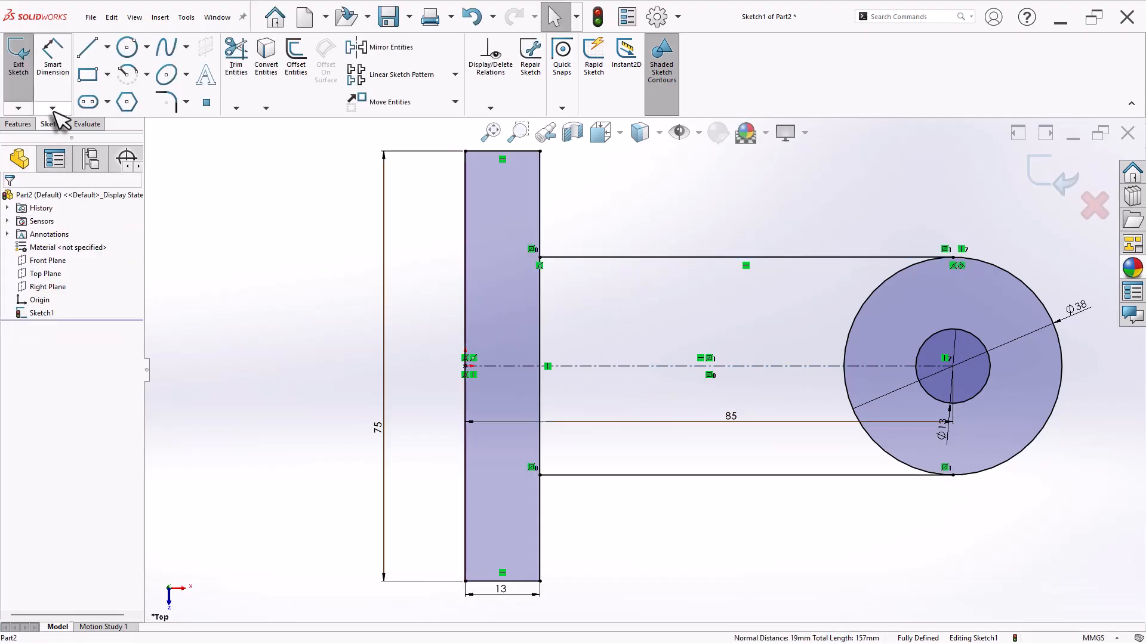
# Draw a corner rectangle about 53 by 6.5 mm across the centerline, from the plate's inner edge to the 38 mm circle
pyautogui.click(107, 74)
pyautogui.click(104, 96)
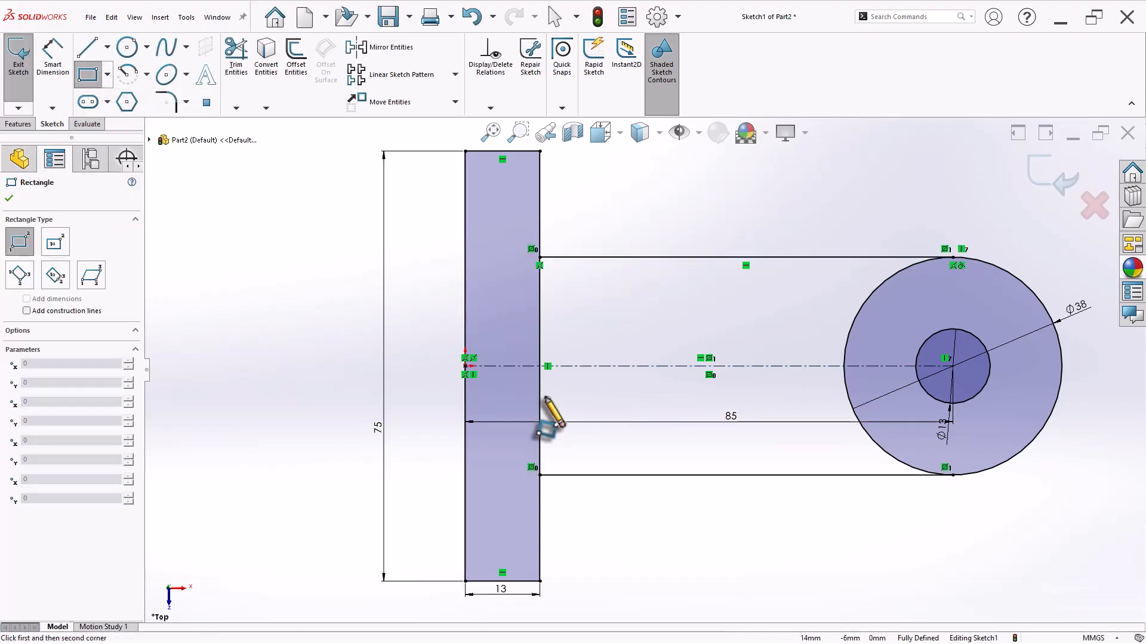
pyautogui.click(540, 382)
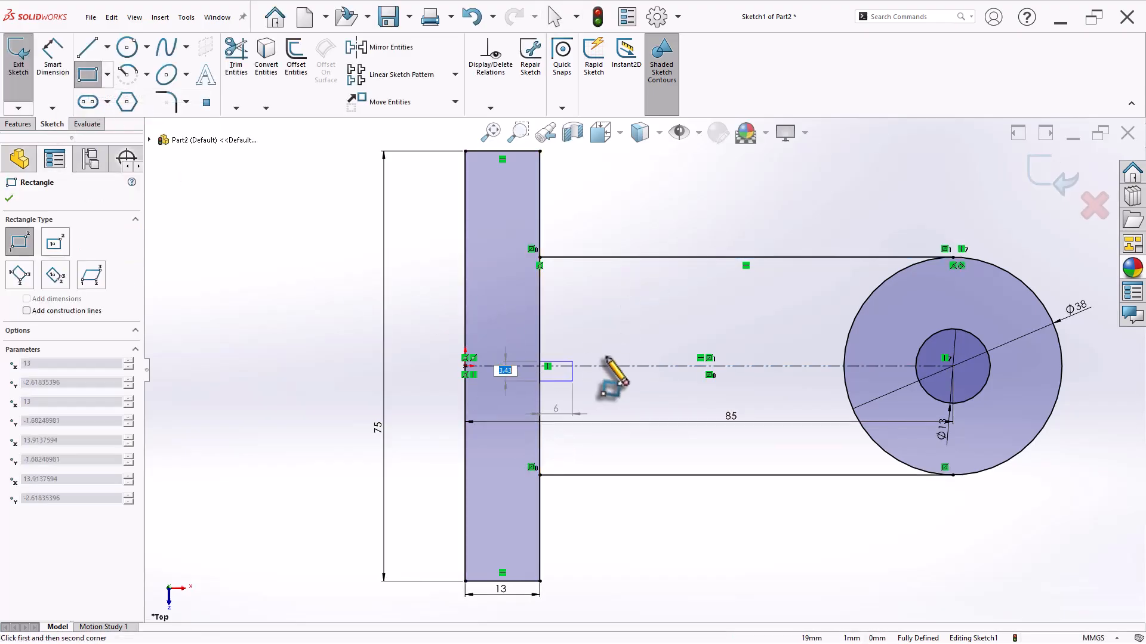
pyautogui.click(847, 345)
pyautogui.rightClick(865, 345)
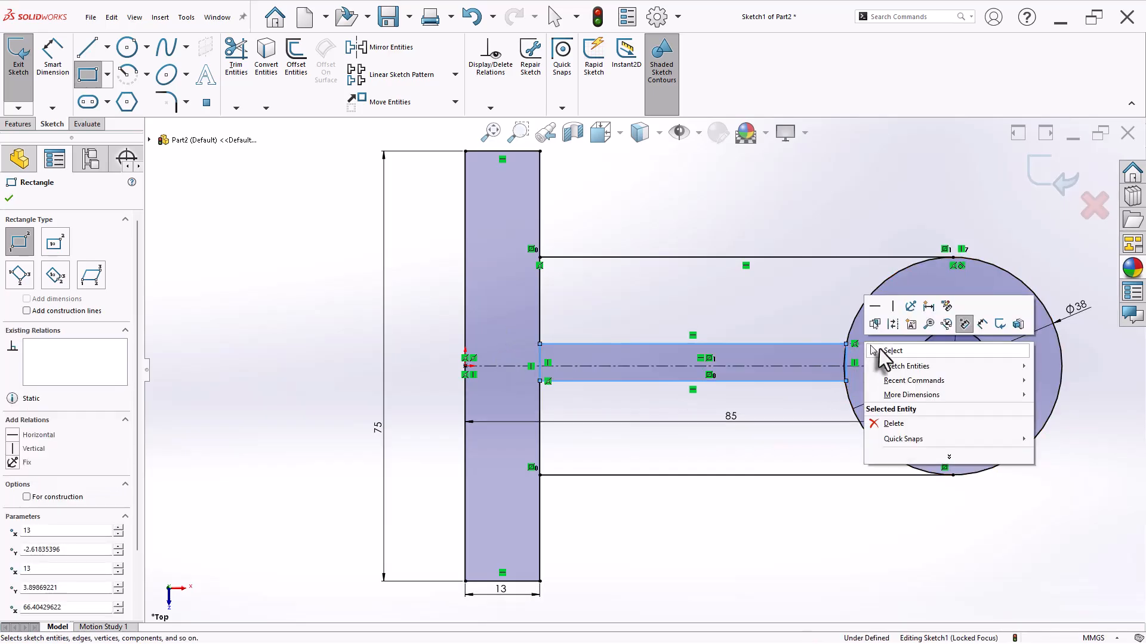
# Make the long edges of the web rectangle symmetric about the horizontal centerline
pyautogui.click(876, 352)
pyautogui.scroll(-2, 745, 421)
pyautogui.click(640, 308)
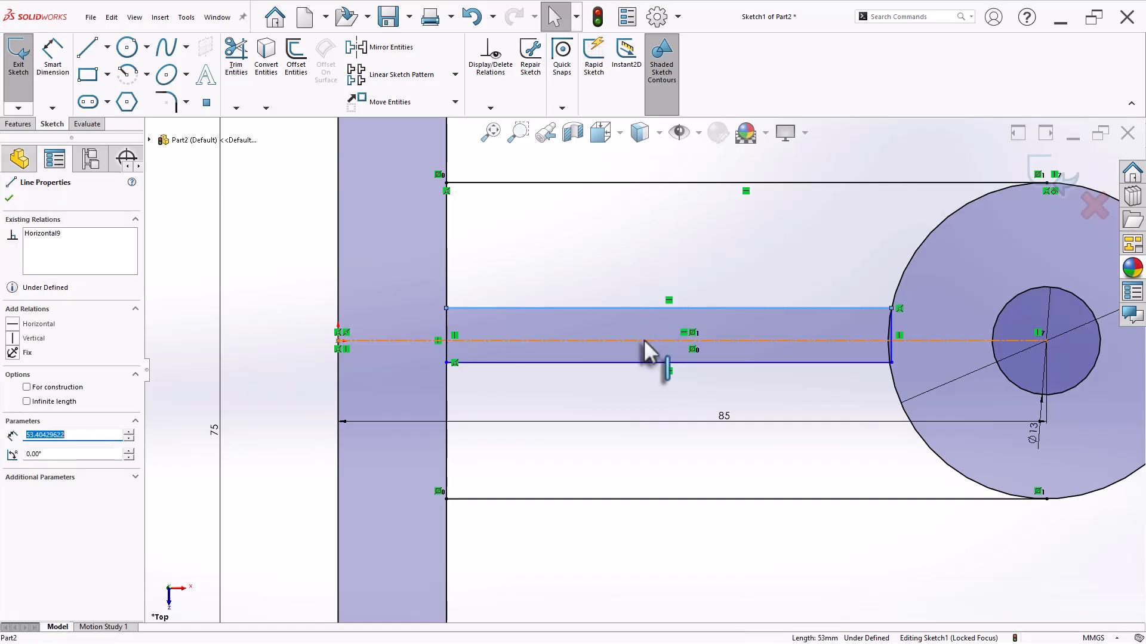
pyautogui.keyDown('ctrl'); pyautogui.click(644, 341); pyautogui.keyUp('ctrl')
pyautogui.keyDown('ctrl'); pyautogui.click(646, 363); pyautogui.keyUp('ctrl')
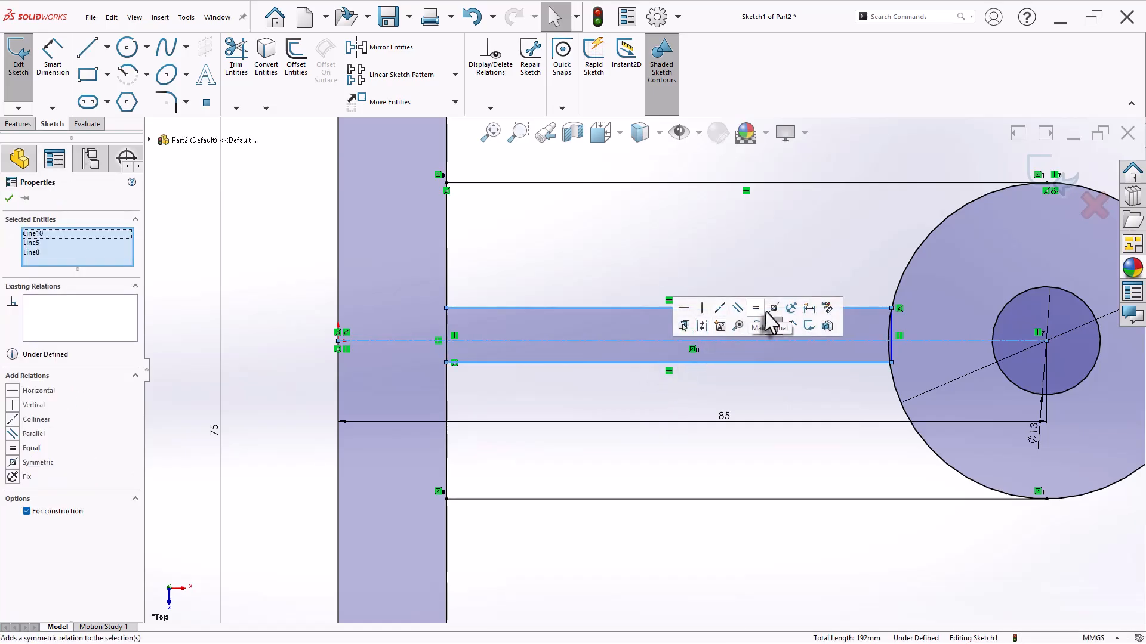
pyautogui.click(768, 324)
pyautogui.click(287, 387)
# Dimension the web rectangle's width between its long edges as 5 mm
pyautogui.moveTo(287, 386); pyautogui.dragTo(272, 331, button='right')
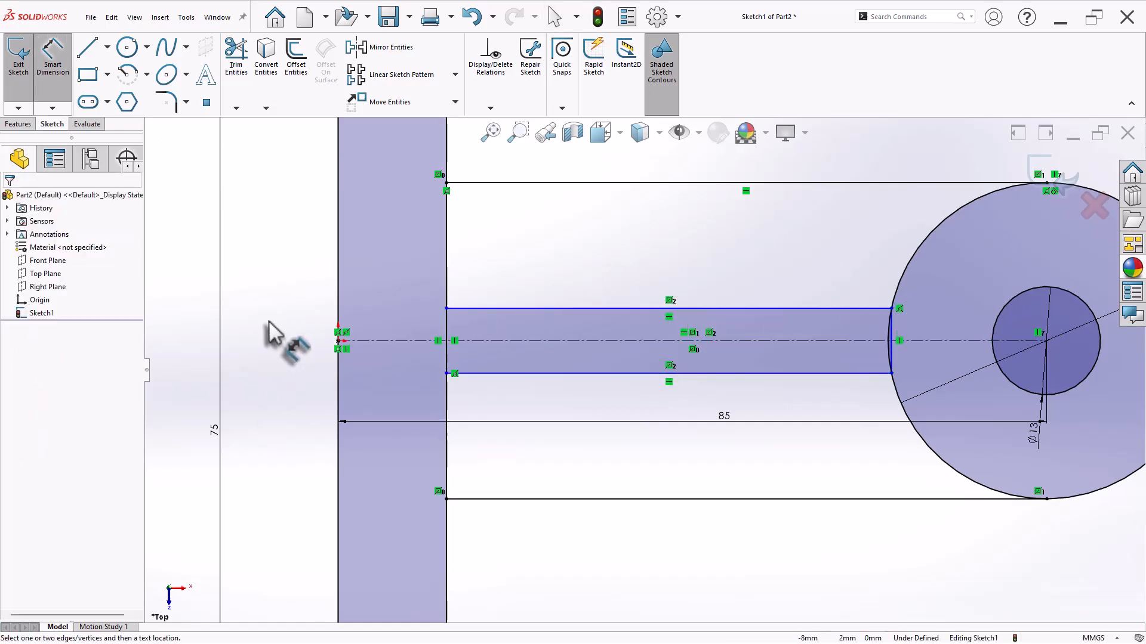
pyautogui.click(595, 309)
pyautogui.click(610, 374)
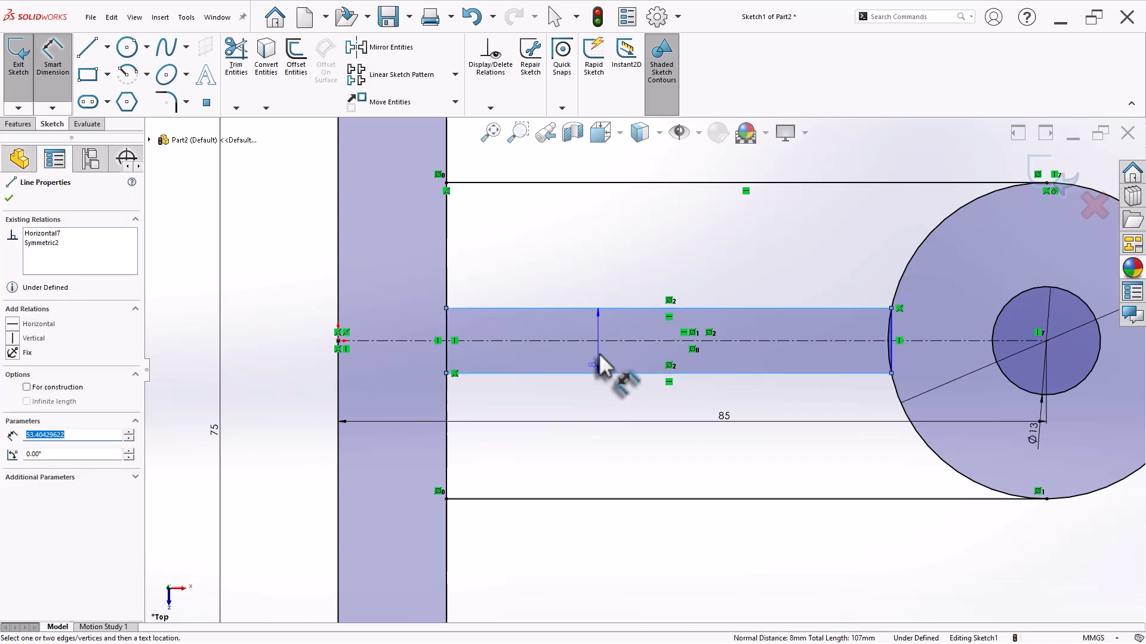
pyautogui.click(614, 276)
pyautogui.write('5')
pyautogui.press('Return')
pyautogui.press('Escape')
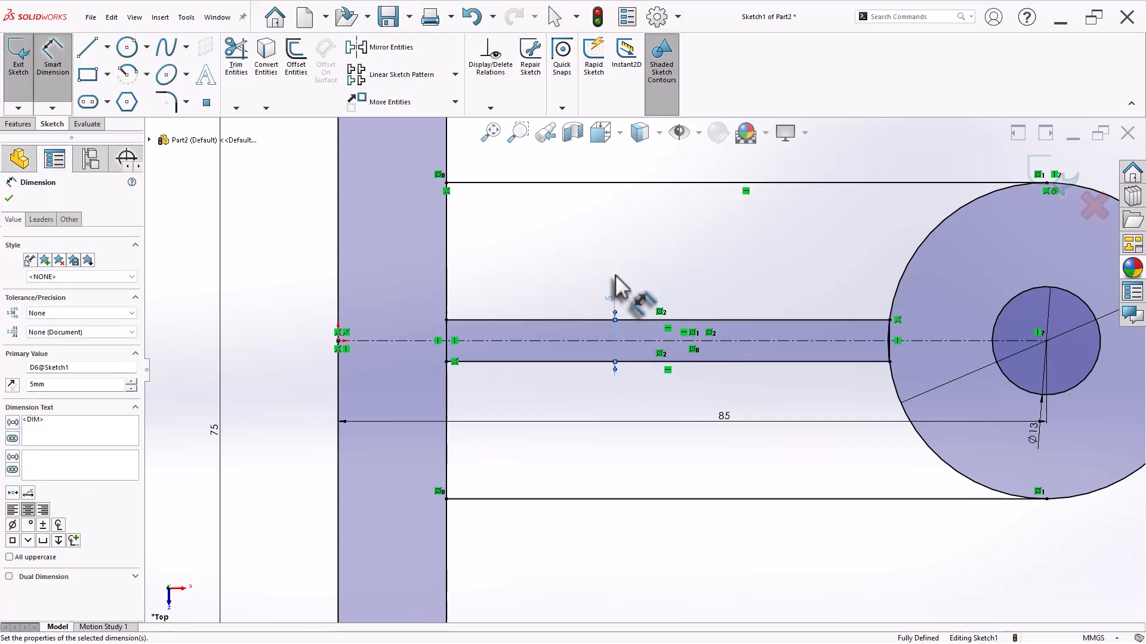
# Draw two short horizontal lines inward from the plate's outer long edge, one above and one below the centerline
pyautogui.scroll(3, 643, 370)
pyautogui.scroll(-2, 644, 370)
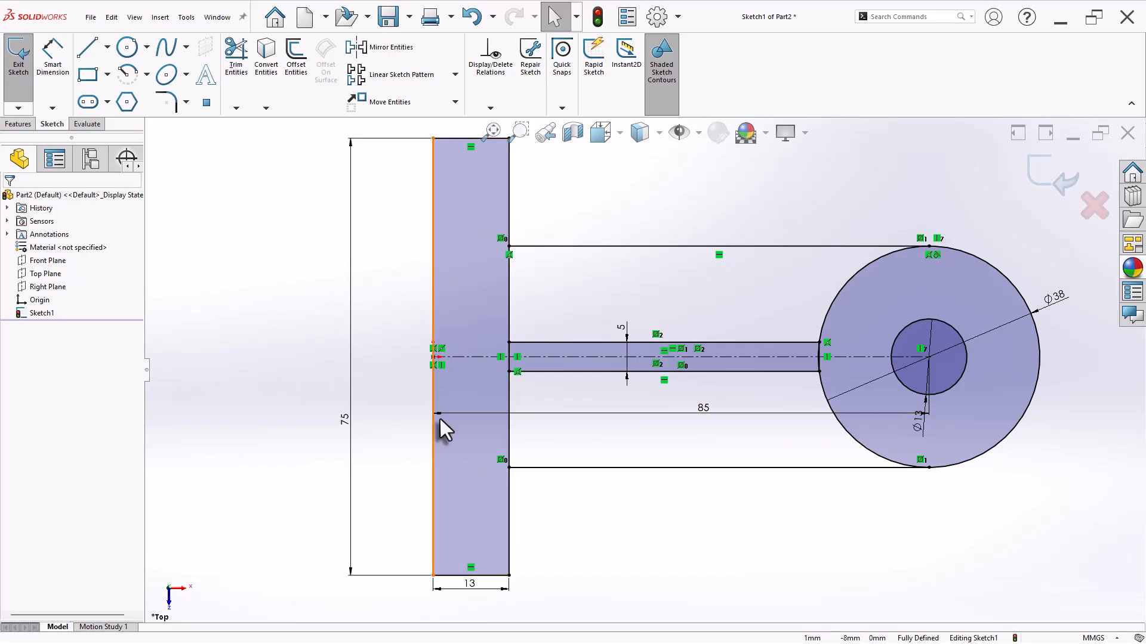
pyautogui.click(88, 47)
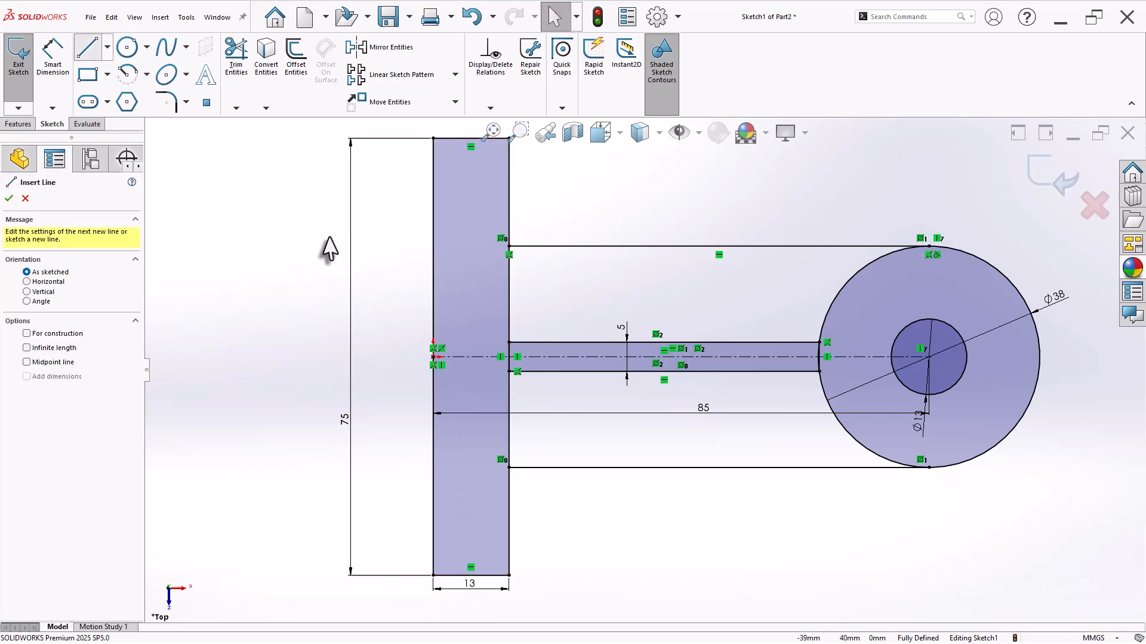
pyautogui.click(434, 270)
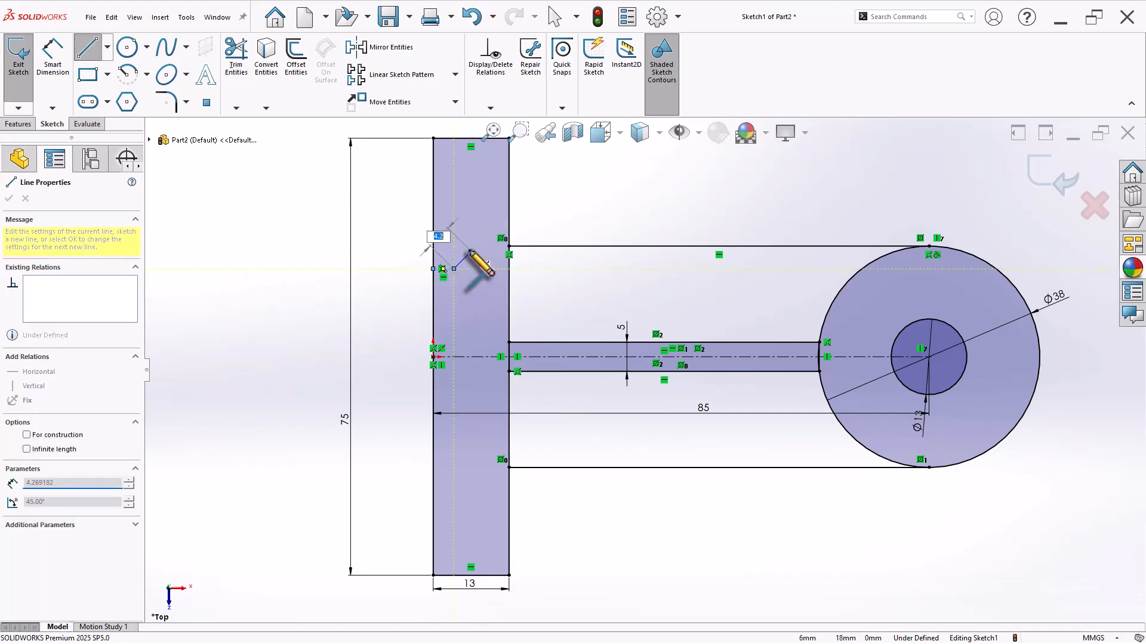
pyautogui.rightClick(455, 269)
pyautogui.click(489, 260)
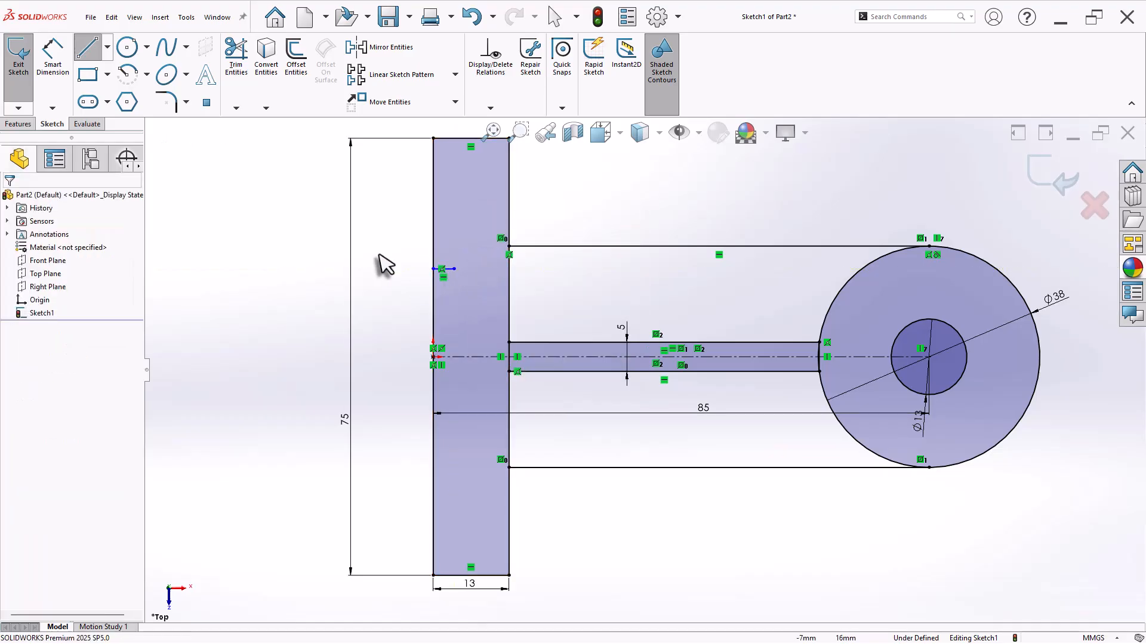
pyautogui.click(84, 50)
pyautogui.click(453, 453)
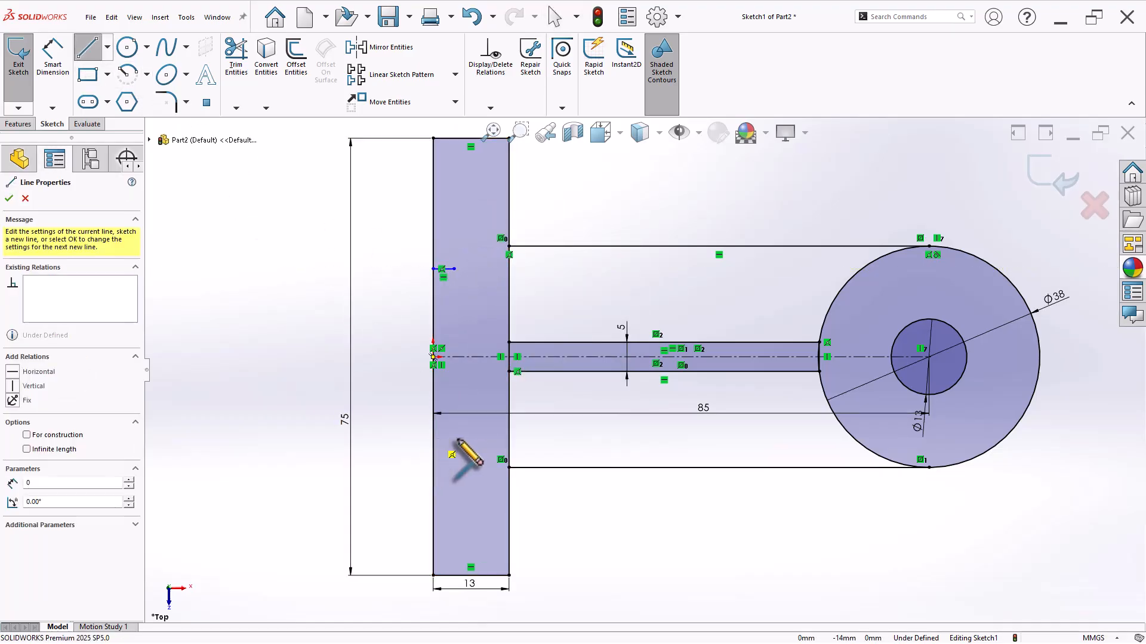
pyautogui.click(454, 440)
pyautogui.rightClick(442, 343)
pyautogui.click(460, 349)
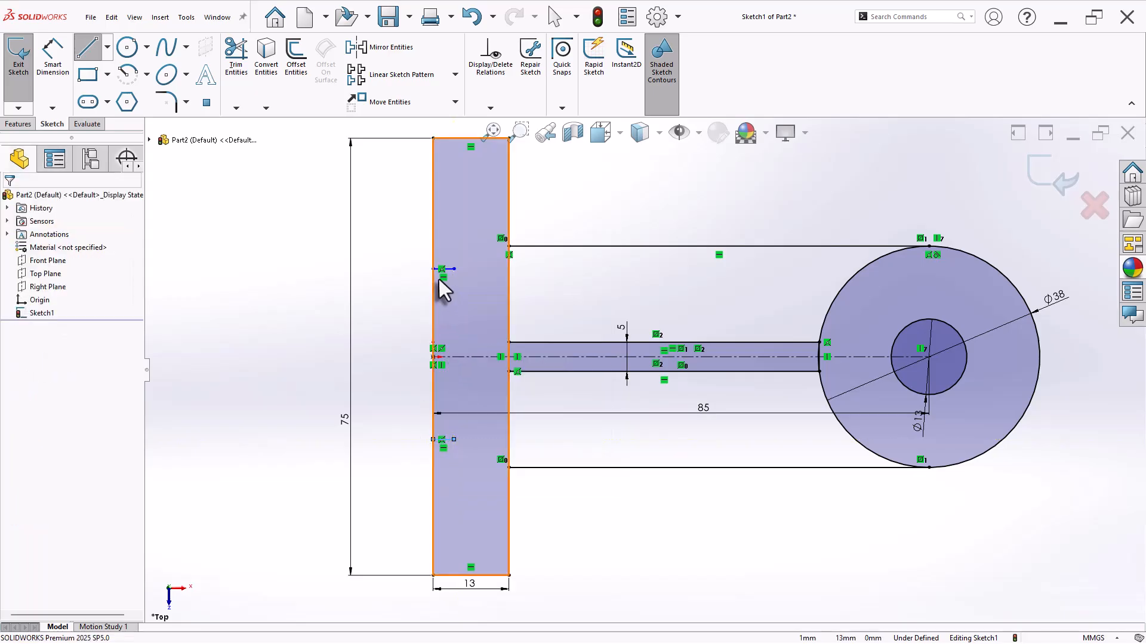
# Draw a 3-point arc of about 25 mm radius joining the inner ends of the two short lines, bulging toward the web
pyautogui.click(146, 74)
pyautogui.click(160, 127)
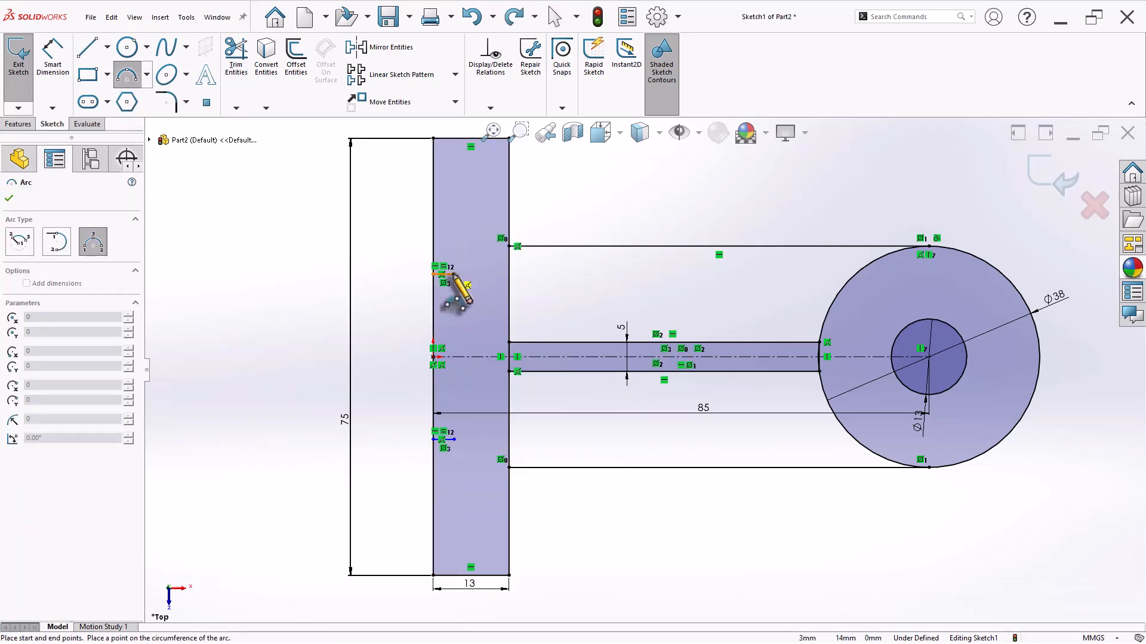
pyautogui.click(454, 274)
pyautogui.click(454, 440)
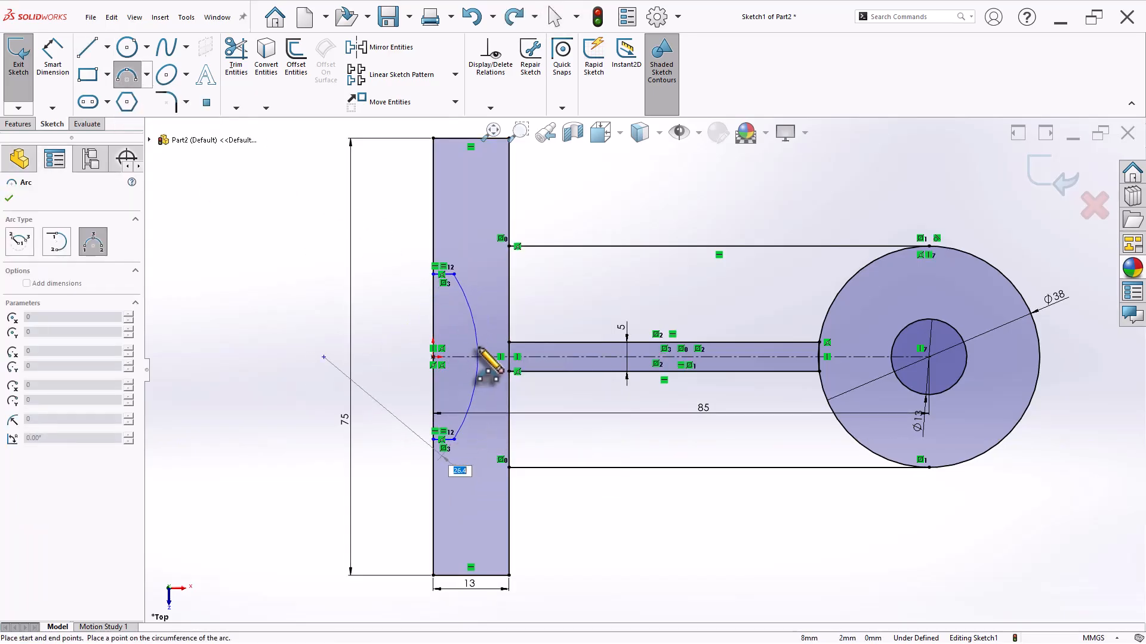
pyautogui.click(479, 357)
# Dimension the arc's radius as 45 mm
pyautogui.click(52, 58)
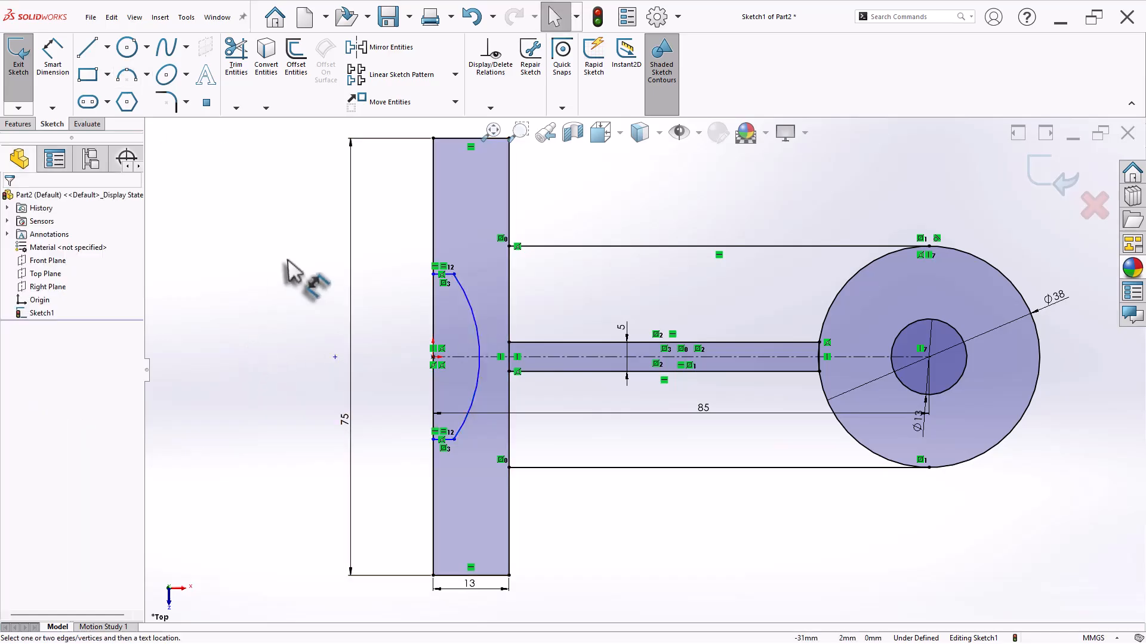
pyautogui.click(475, 308)
pyautogui.click(583, 288)
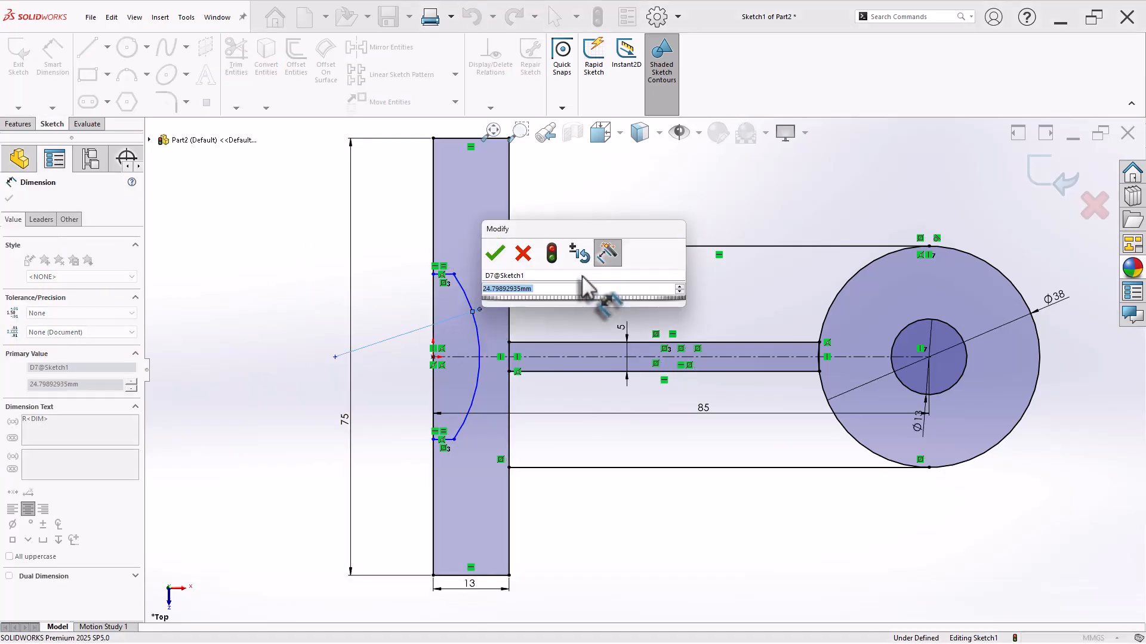
pyautogui.write('45')
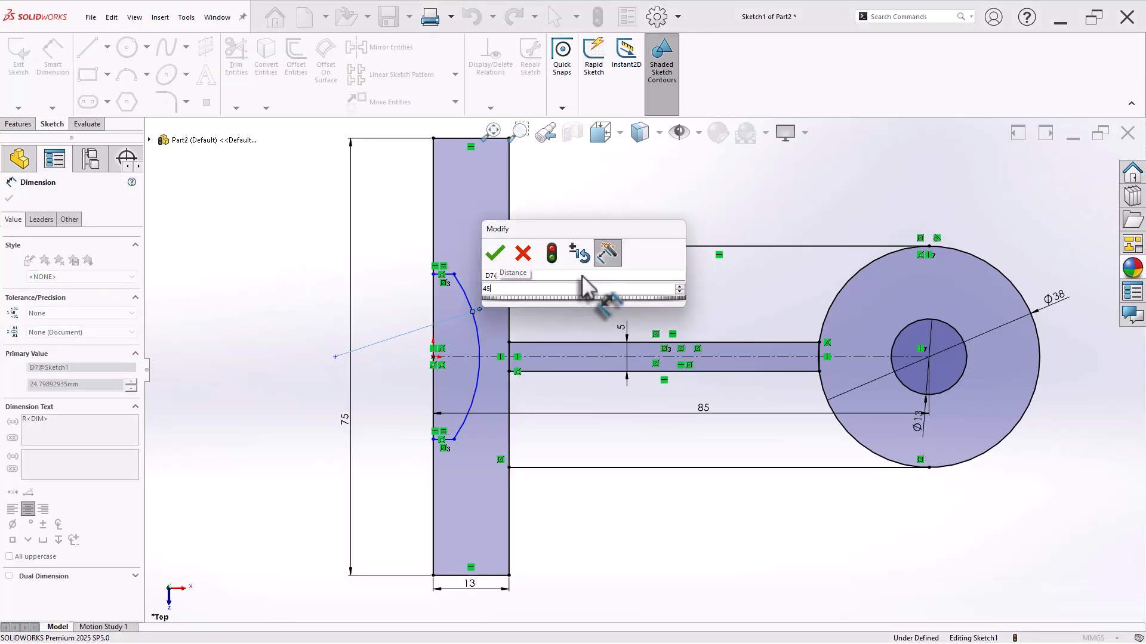
pyautogui.press('Return')
pyautogui.press('Escape')
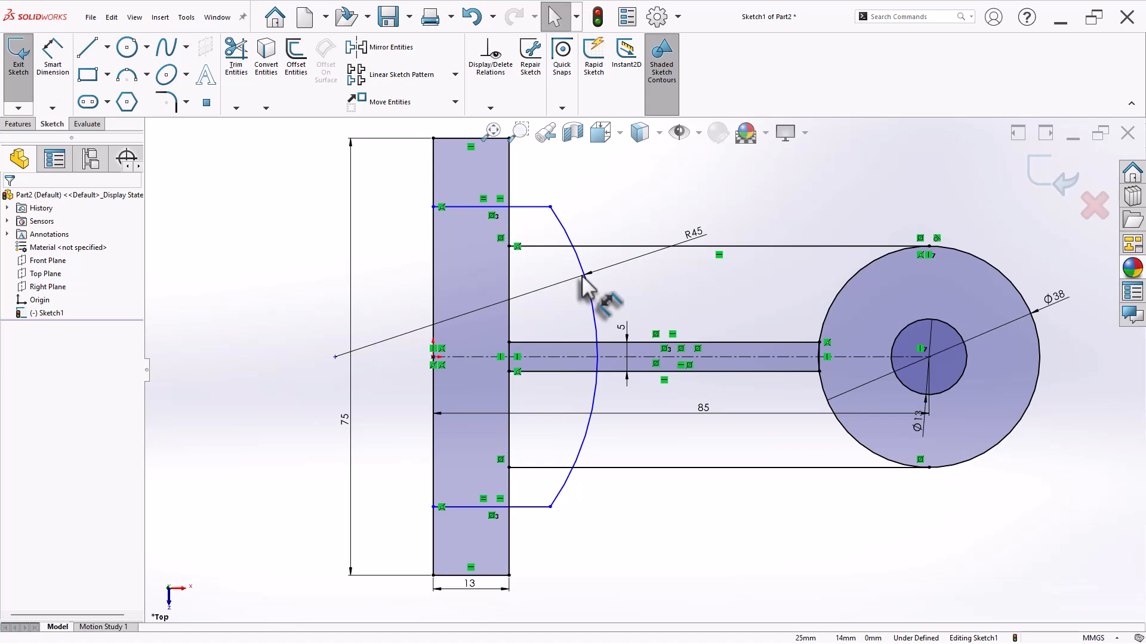
# Dimension the upper short horizontal line's length as 3 mm
pyautogui.moveTo(298, 329); pyautogui.dragTo(309, 213, button='right')
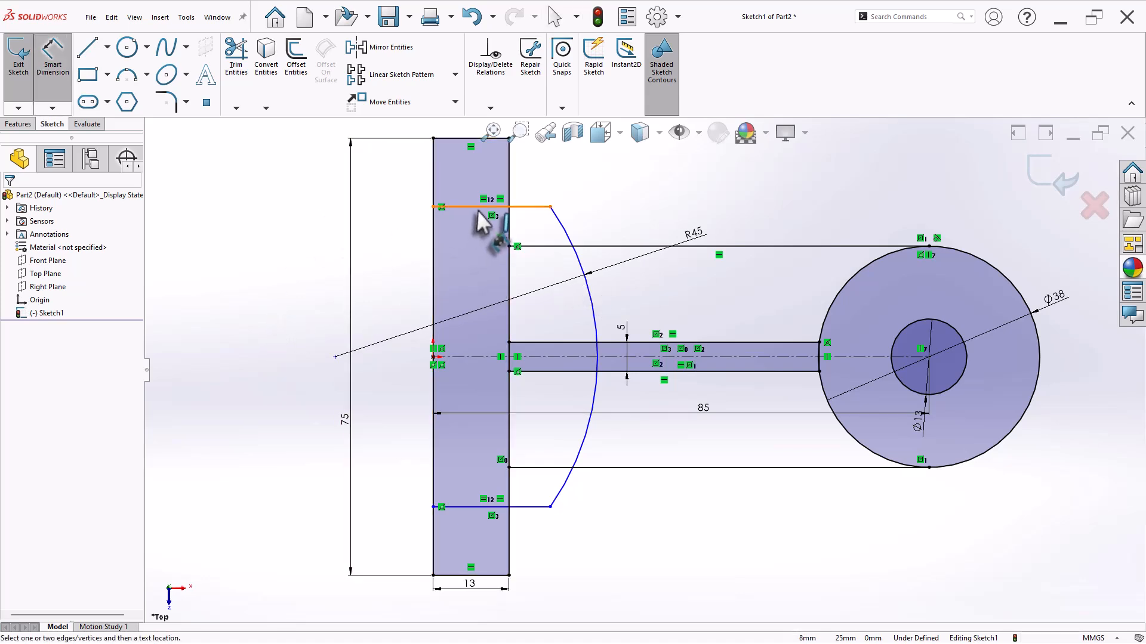
pyautogui.click(477, 209)
pyautogui.click(480, 194)
pyautogui.write('3')
pyautogui.press('Return')
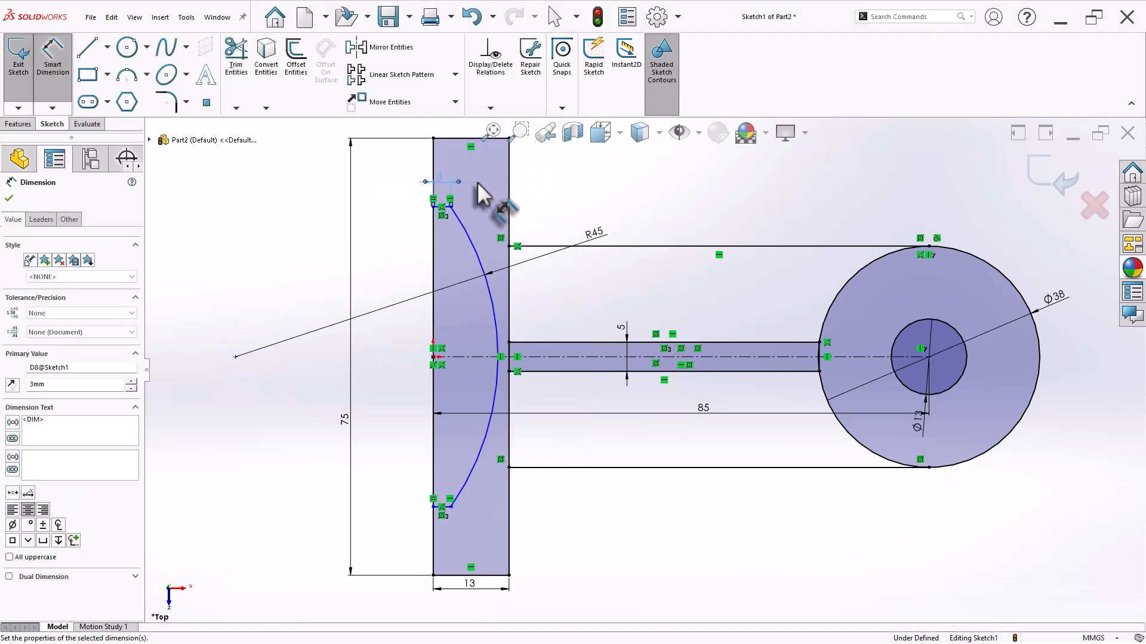
pyautogui.press('Escape')
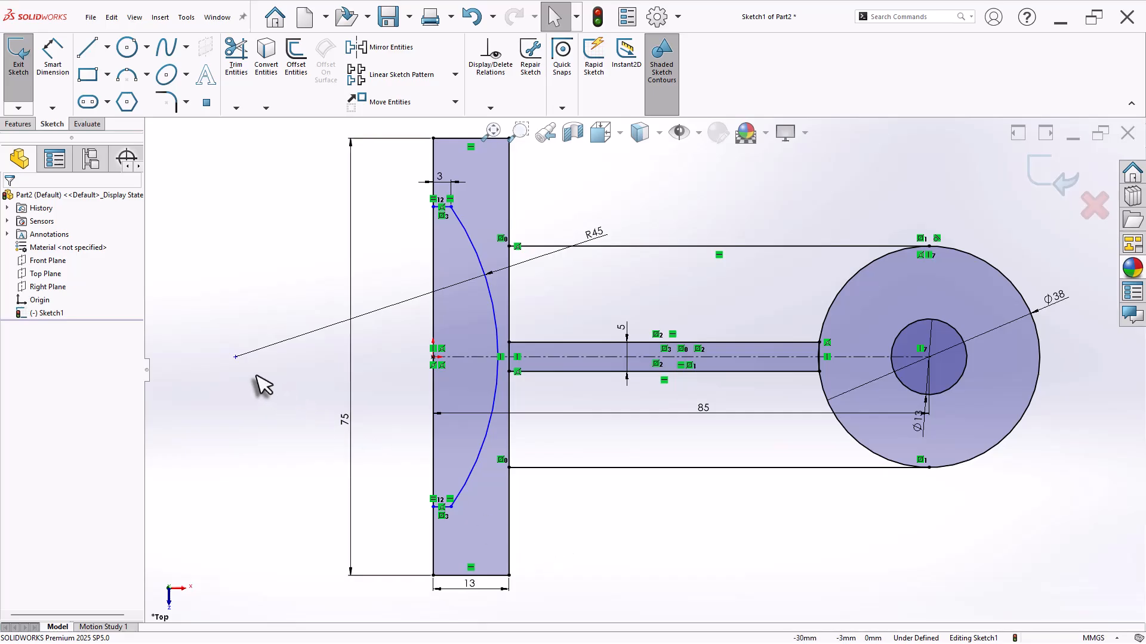
# Add a horizontal relation between the 45 mm arc's center point and the origin
pyautogui.click(236, 357)
pyautogui.keyDown('ctrl'); pyautogui.click(433, 356); pyautogui.keyUp('ctrl')
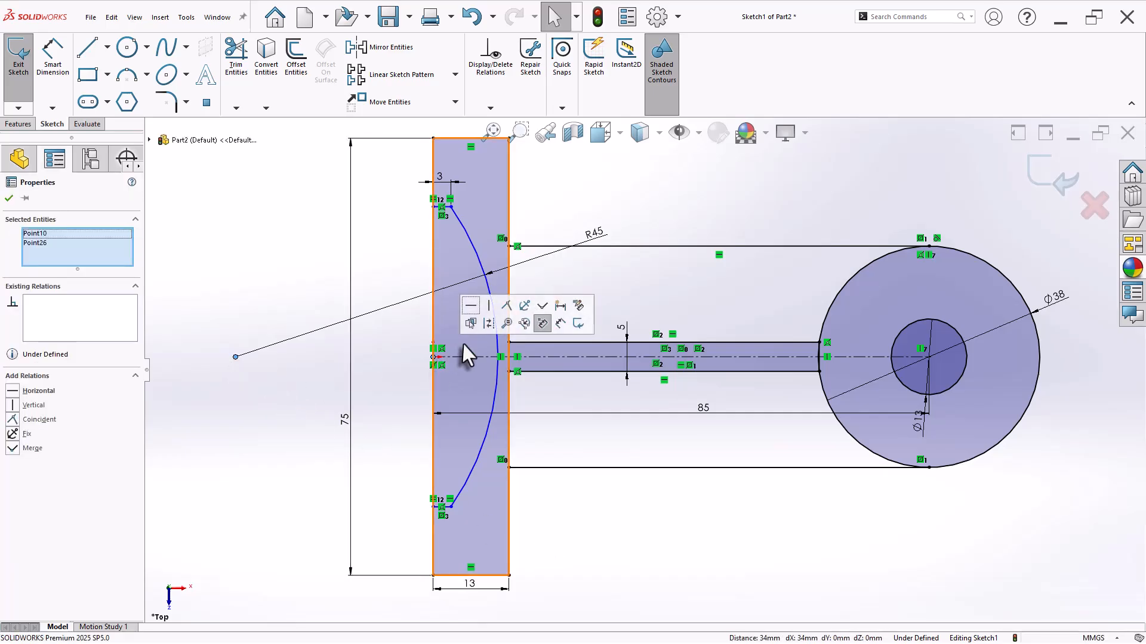
pyautogui.click(471, 306)
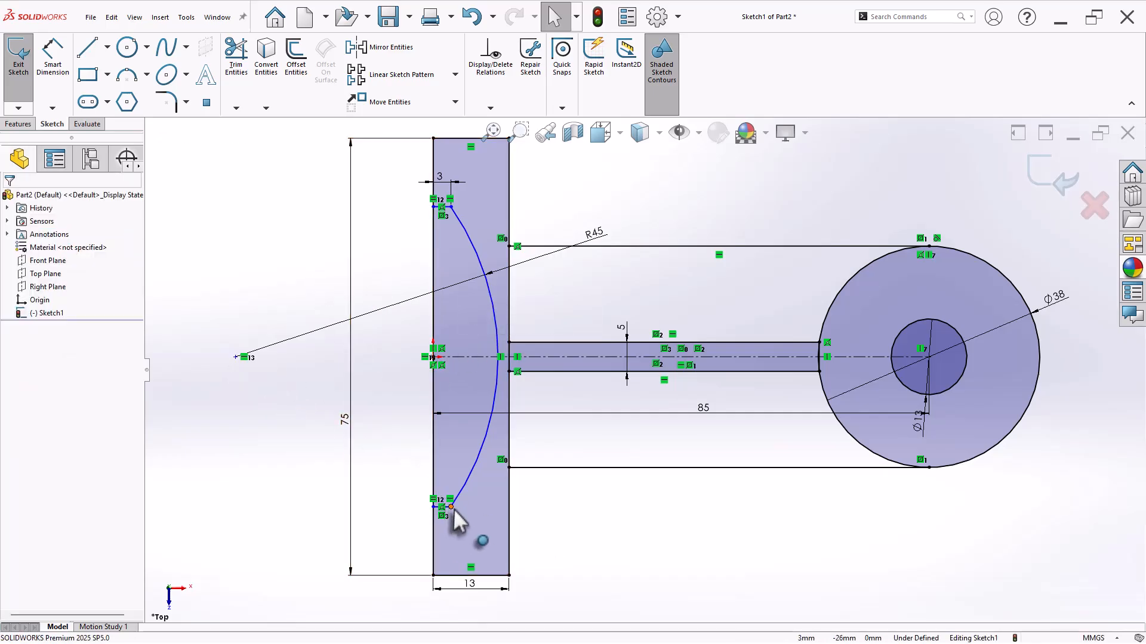
# Shift the R45 arc's lower endpoint, then dimension the vertical distance between the two short lines' outer endpoints as 50 mm
pyautogui.moveTo(451, 508); pyautogui.dragTo(459, 478)
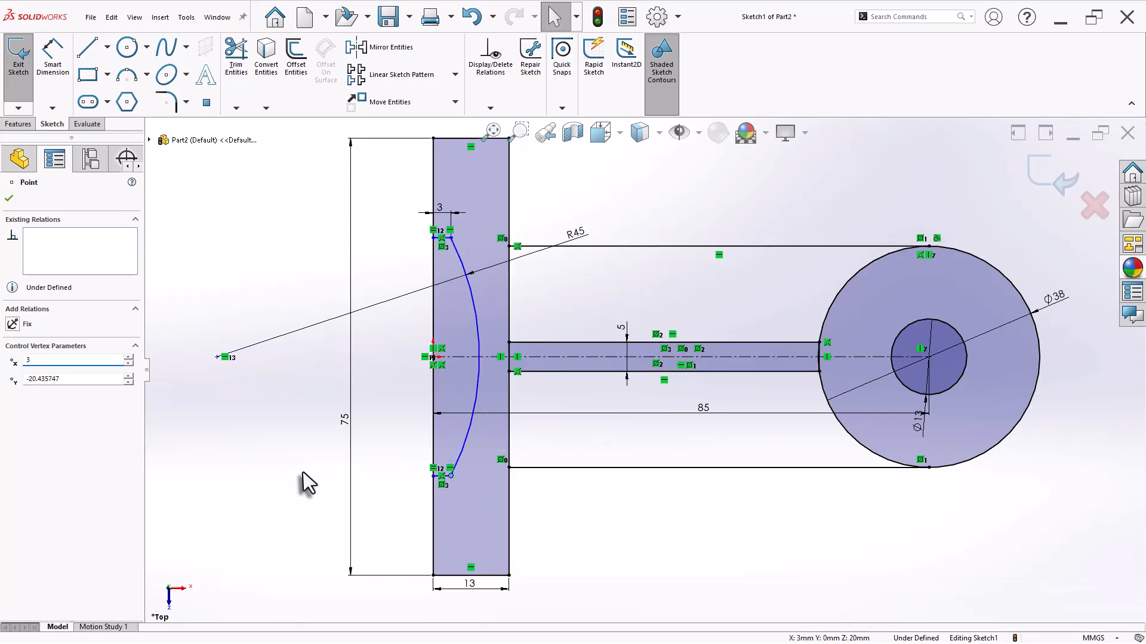
pyautogui.click(281, 471)
pyautogui.moveTo(281, 471); pyautogui.dragTo(295, 417, button='right')
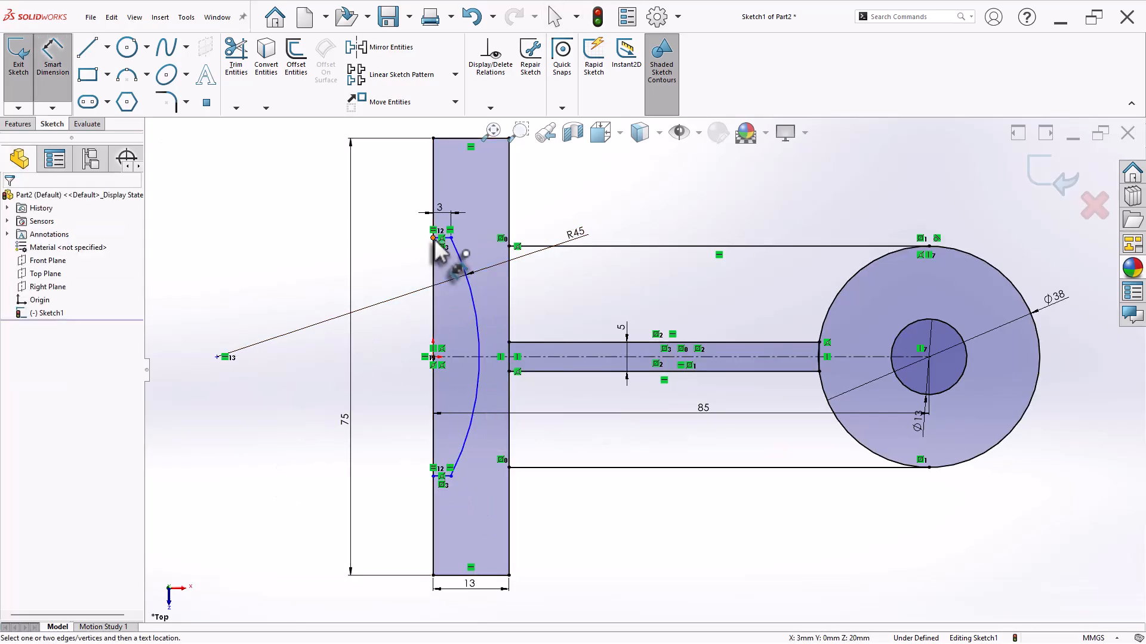
pyautogui.click(433, 238)
pyautogui.click(434, 476)
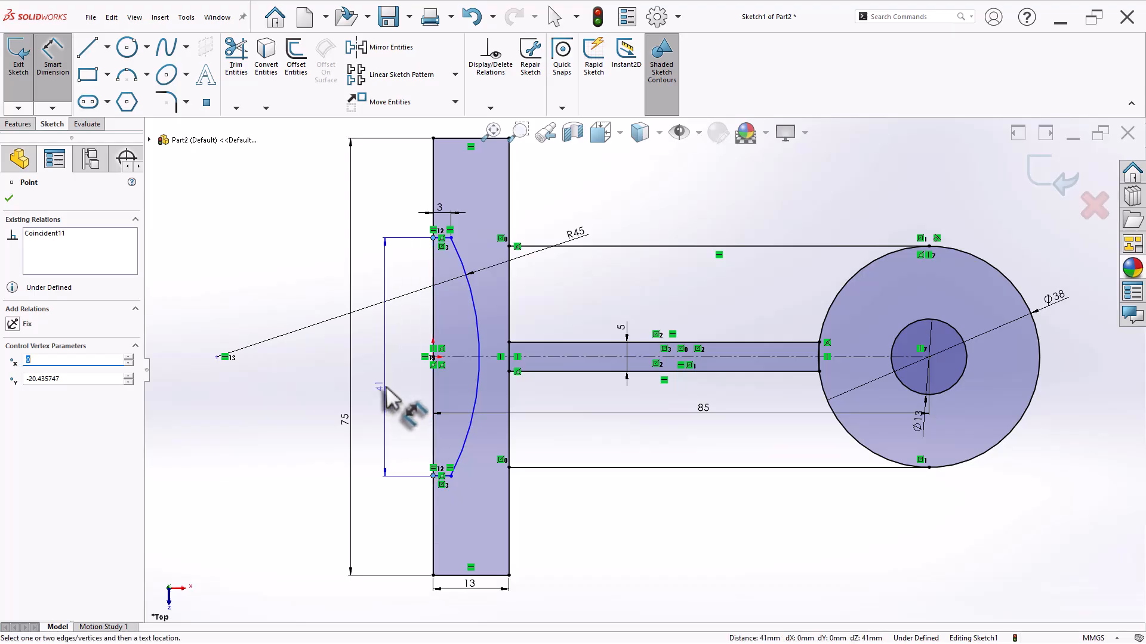
pyautogui.click(383, 396)
pyautogui.write('50')
pyautogui.press('Return')
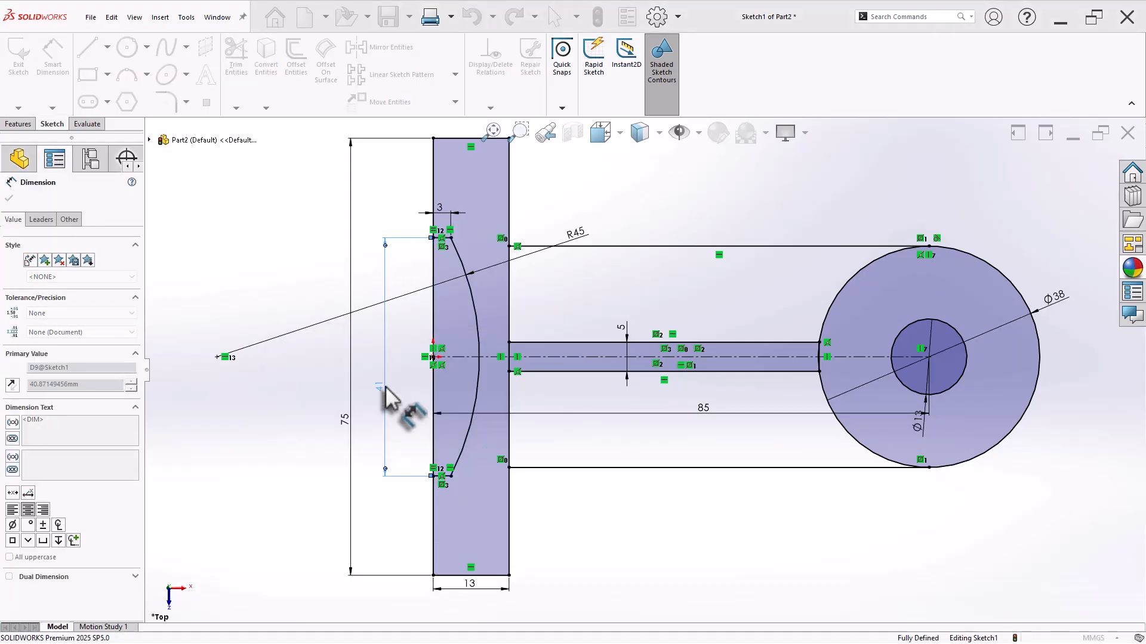
# Extrude the 13 by 75 mm rectangle contour 50 mm downward from the sketch plane
pyautogui.scroll(3, 656, 343)
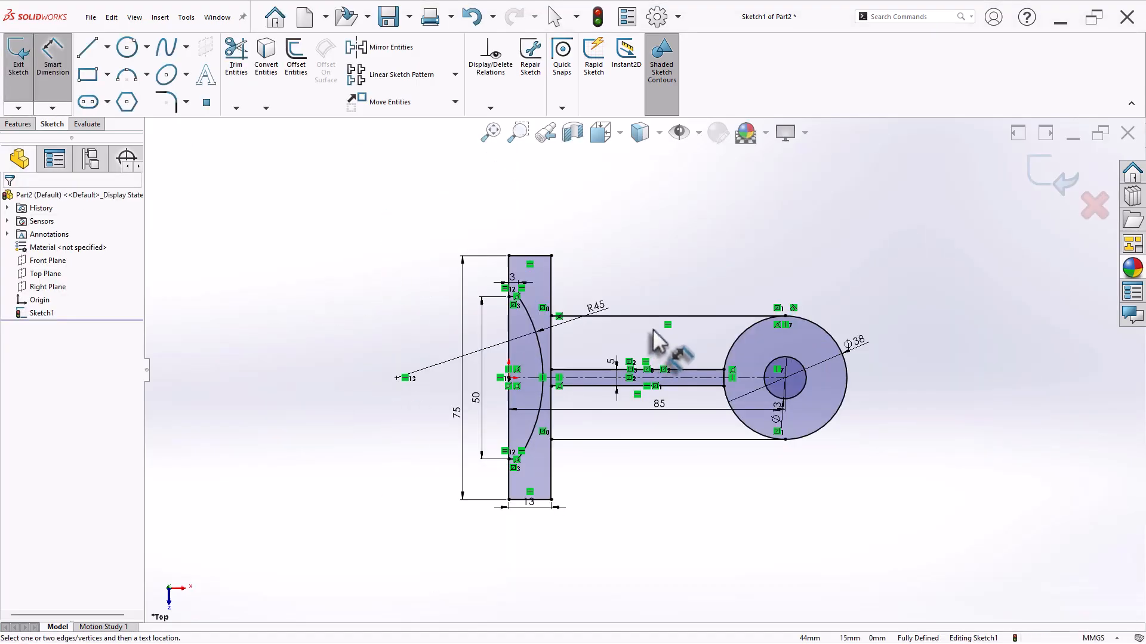
pyautogui.moveTo(378, 358)
pyautogui.mouseDown(button='middle')
pyautogui.moveTo(345, 335)
pyautogui.moveTo(315, 256)
pyautogui.moveTo(330, 281)
pyautogui.mouseUp(button='middle')
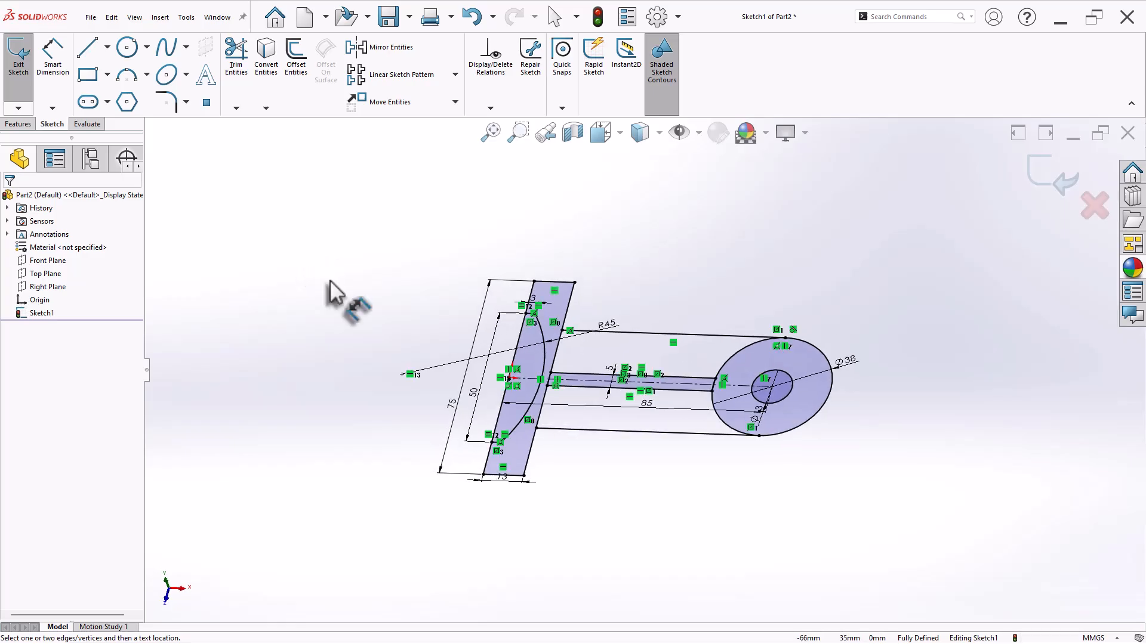
pyautogui.press('s')
pyautogui.click(400, 382)
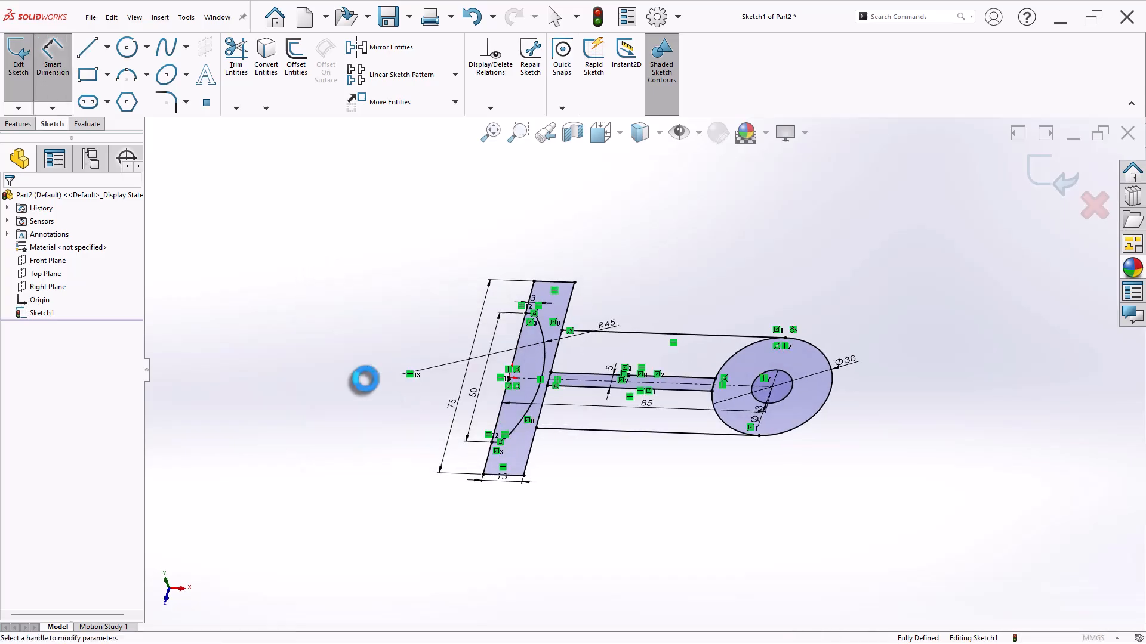
pyautogui.click(528, 466)
pyautogui.moveTo(429, 480)
pyautogui.mouseDown(button='middle')
pyautogui.moveTo(409, 306)
pyautogui.moveTo(382, 459)
pyautogui.mouseUp(button='middle')
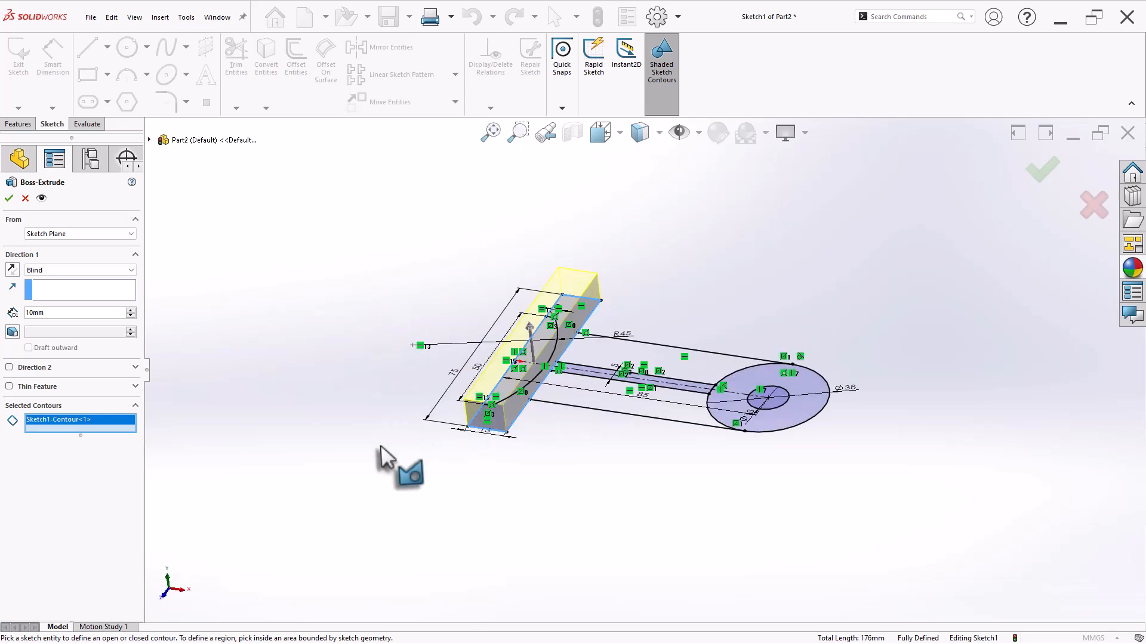
pyautogui.click(12, 271)
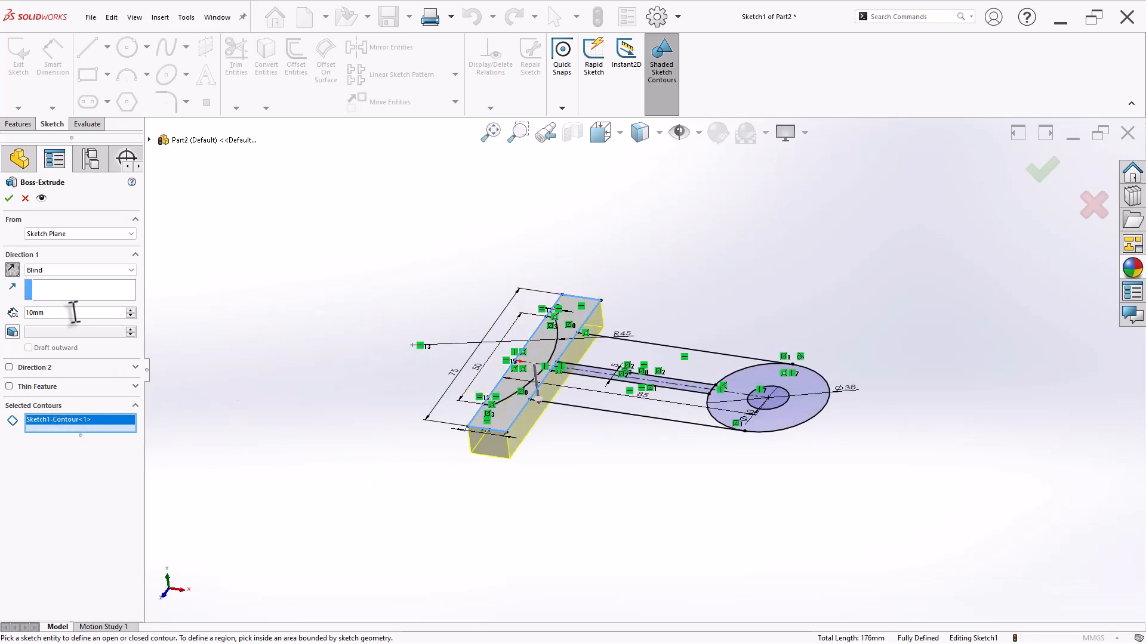
pyautogui.write('5')
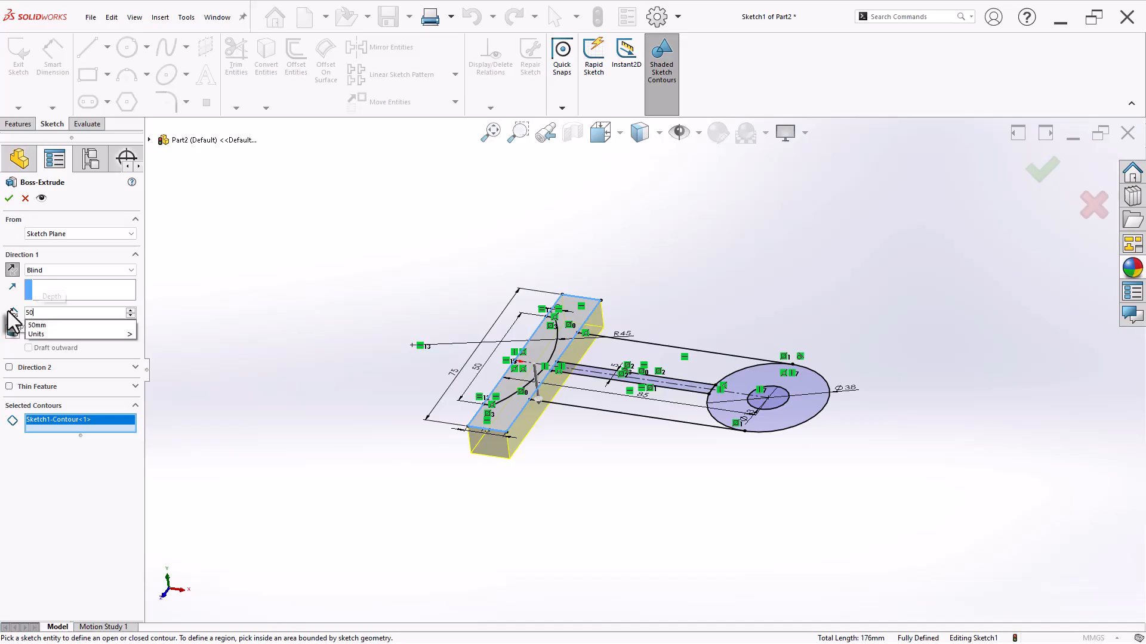
pyautogui.write('0')
pyautogui.press('Return')
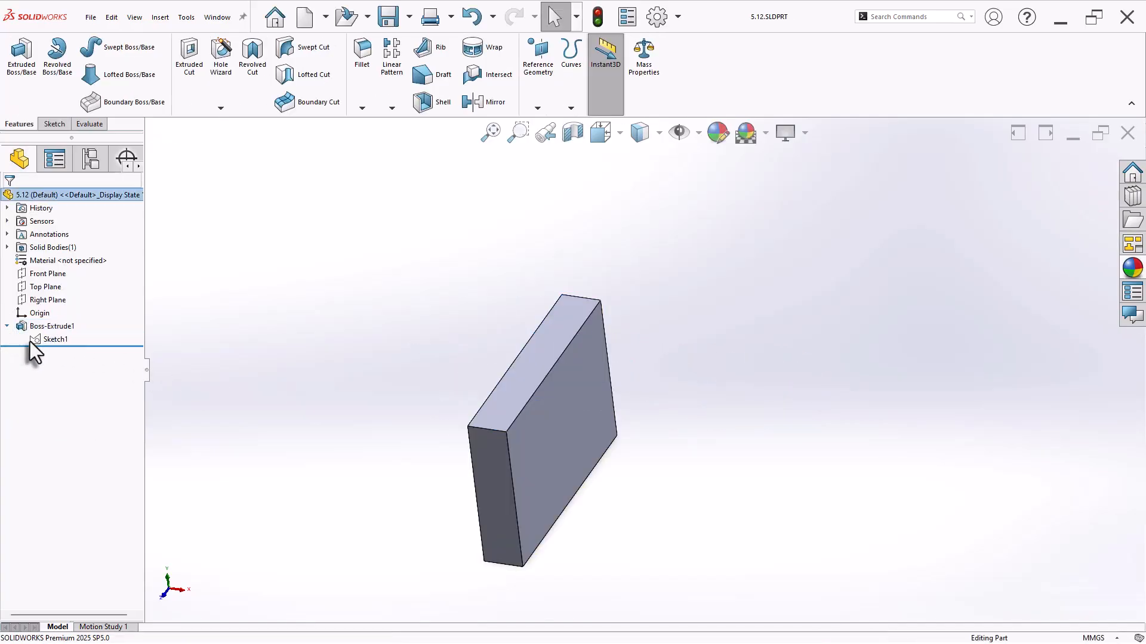
# Extrude Sketch1's arm regions, centre strip and ring around the hole 8 mm downward, merged with the base block
pyautogui.click(54, 342)
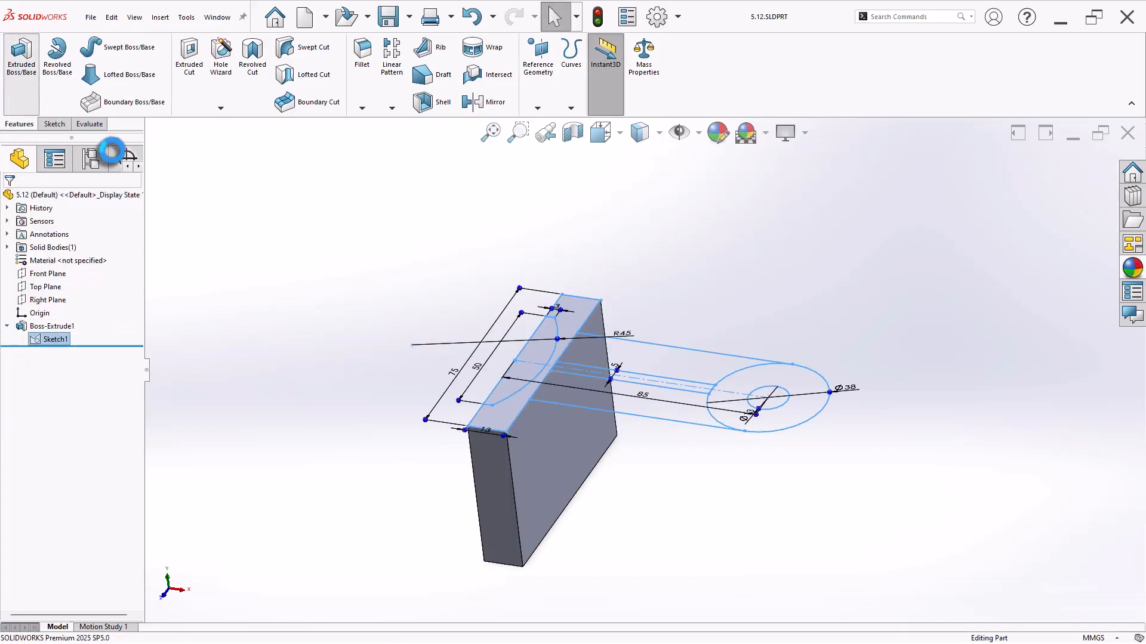
pyautogui.click(692, 425)
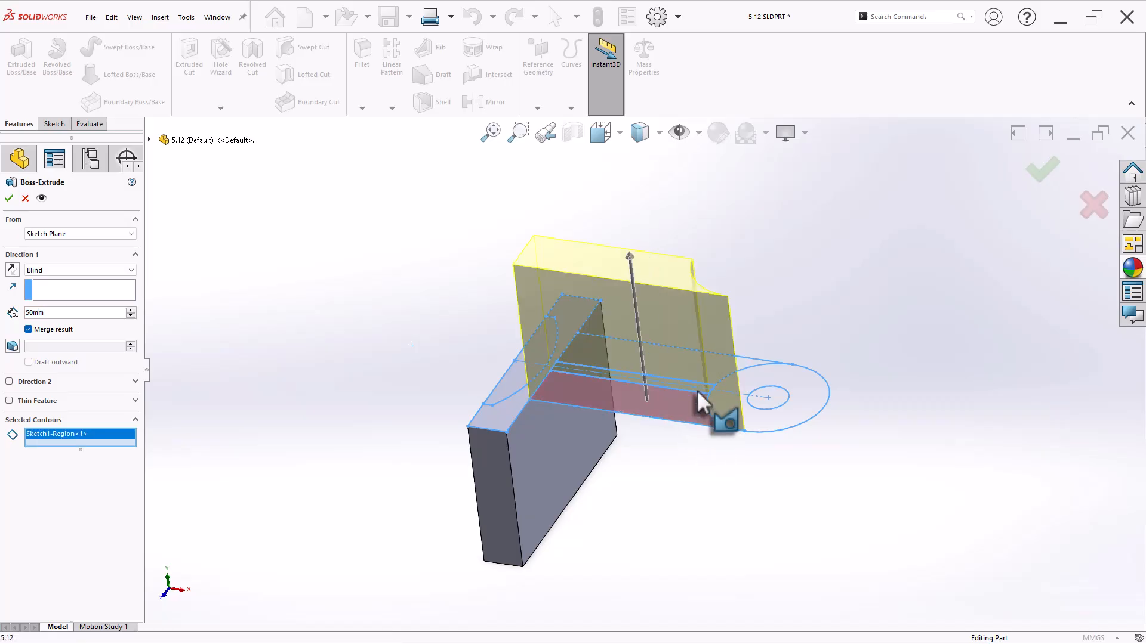
pyautogui.click(701, 398)
pyautogui.click(767, 384)
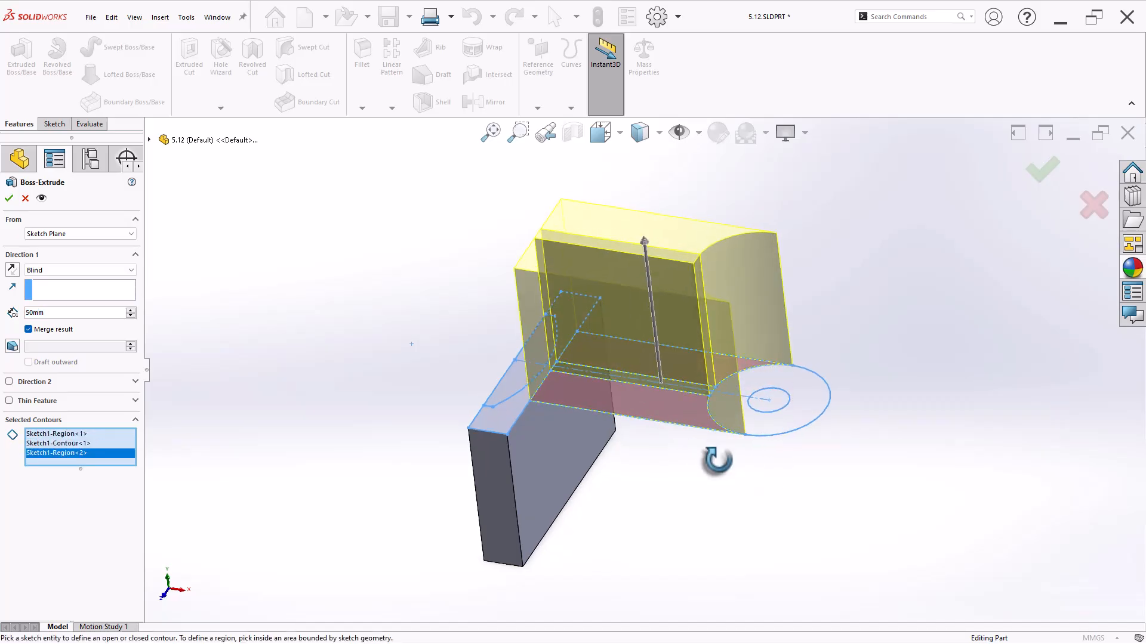
pyautogui.moveTo(716, 459)
pyautogui.mouseDown(button='middle')
pyautogui.moveTo(801, 461)
pyautogui.moveTo(678, 485)
pyautogui.moveTo(780, 498)
pyautogui.moveTo(772, 525)
pyautogui.moveTo(678, 404)
pyautogui.moveTo(649, 302)
pyautogui.moveTo(664, 435)
pyautogui.moveTo(633, 432)
pyautogui.mouseUp(button='middle')
pyautogui.click(801, 463)
pyautogui.click(788, 447)
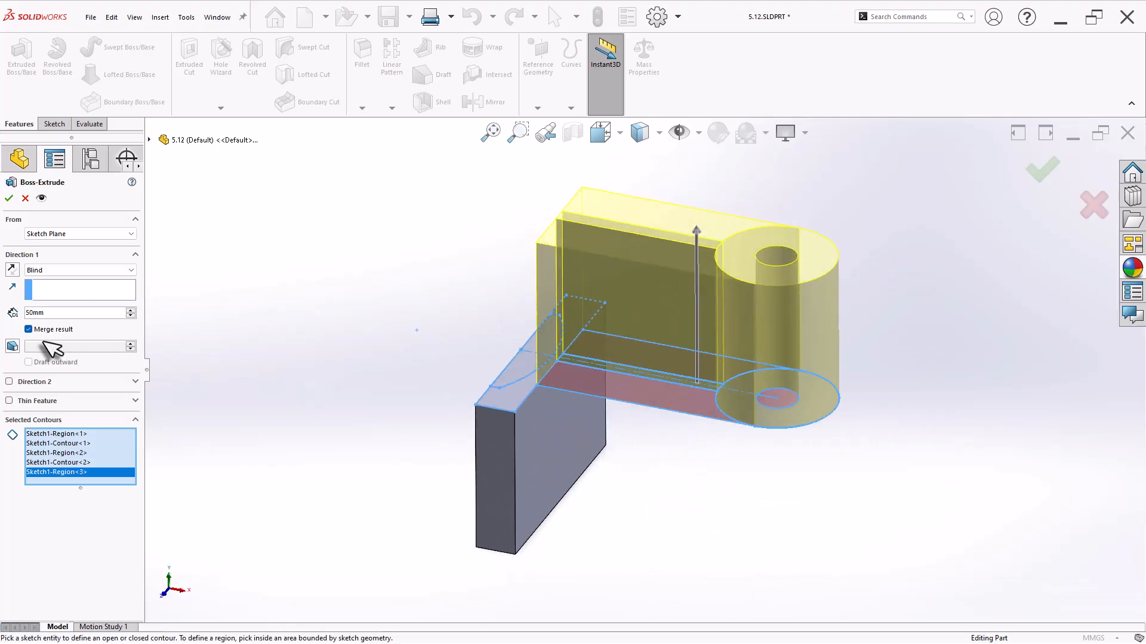
pyautogui.click(12, 270)
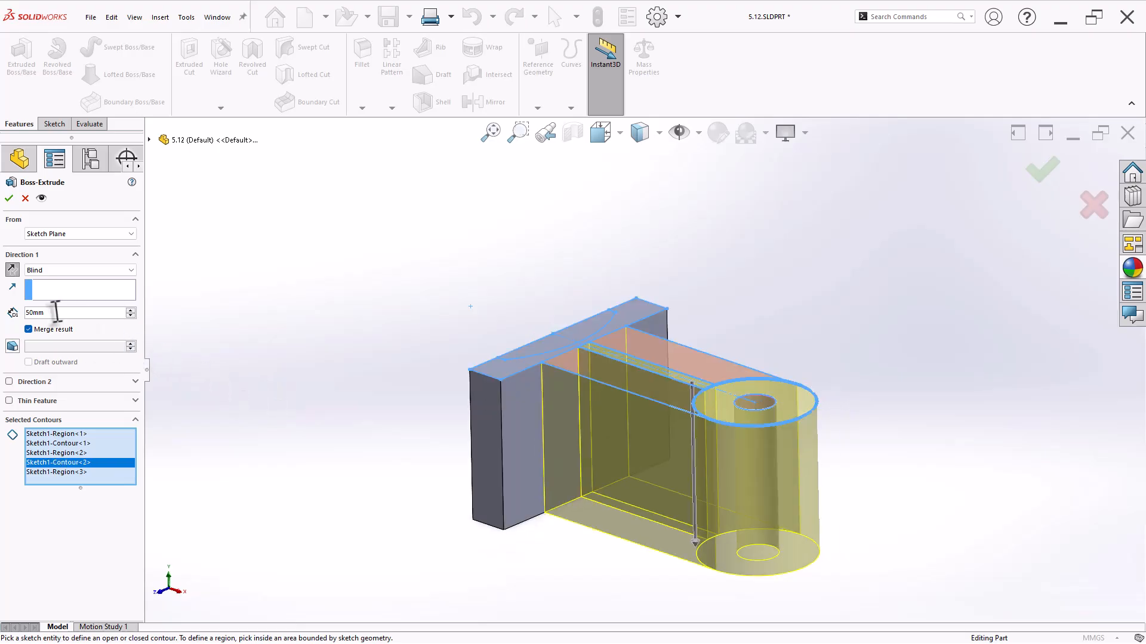
pyautogui.doubleClick(36, 312)
pyautogui.write('8')
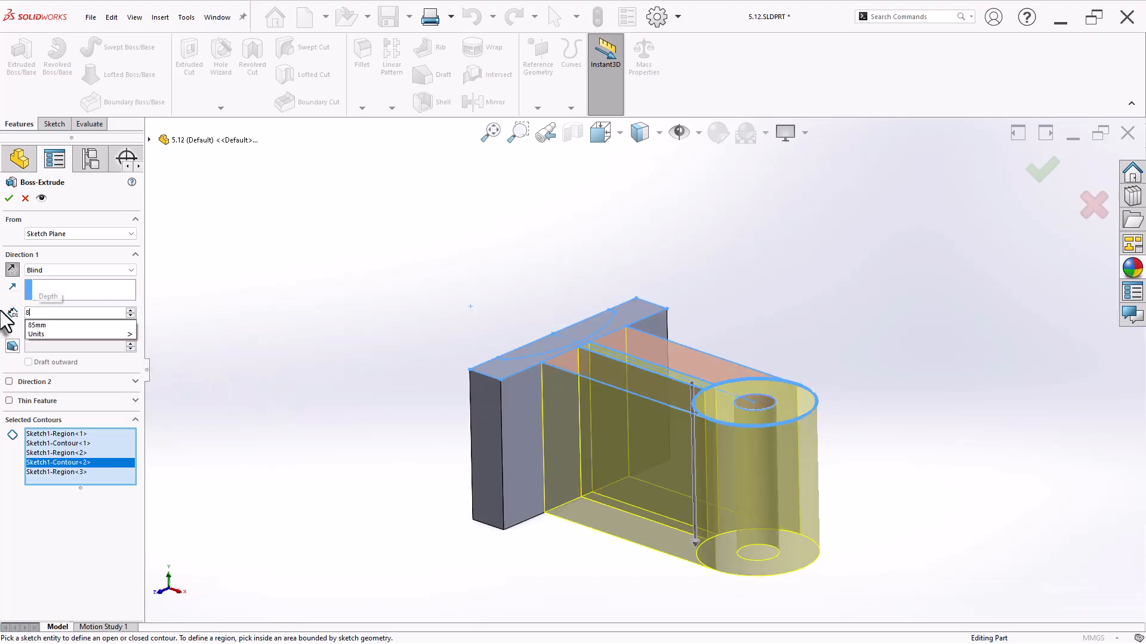
pyautogui.press('Return')
pyautogui.moveTo(674, 504); pyautogui.dragTo(695, 582, button='middle')
pyautogui.click(1043, 174)
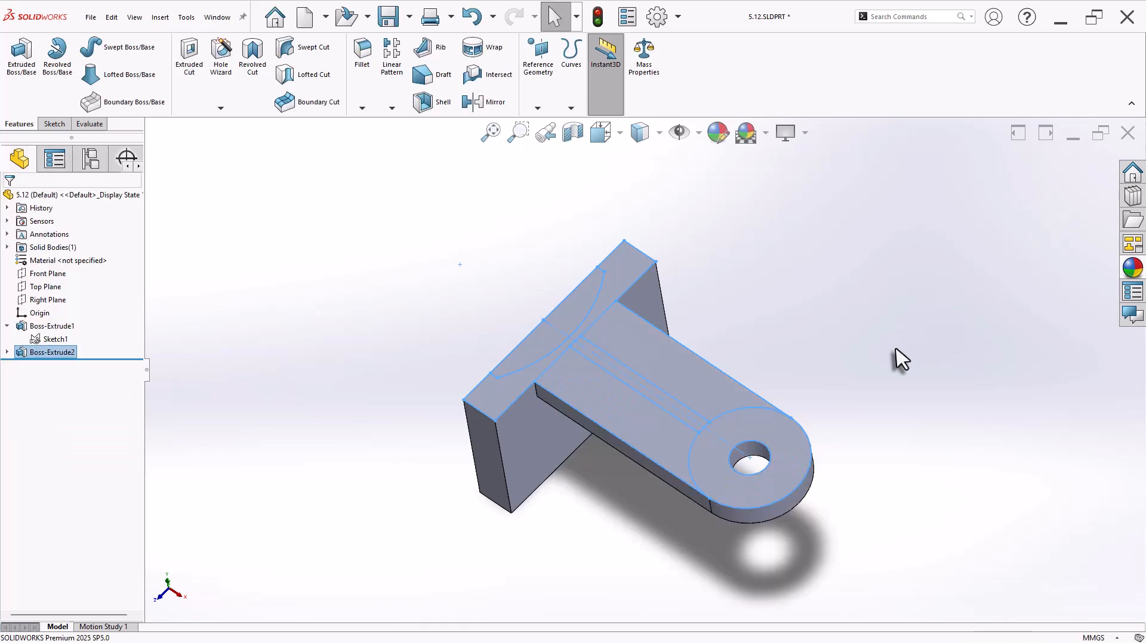
# Extrude both regions enclosed by Sketch1's R45 arc 35 mm upward from the sketch plane
pyautogui.moveTo(900, 358)
pyautogui.mouseDown(button='middle')
pyautogui.moveTo(865, 440)
pyautogui.moveTo(907, 205)
pyautogui.moveTo(881, 448)
pyautogui.moveTo(412, 379)
pyautogui.mouseUp(button='middle')
pyautogui.click(51, 340)
pyautogui.click(21, 79)
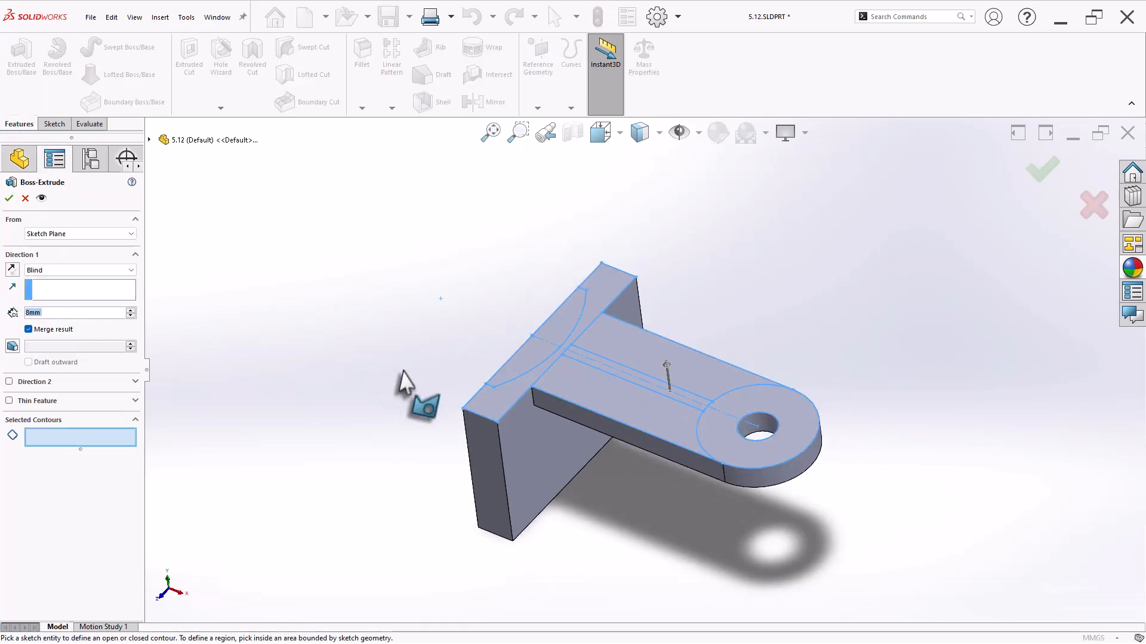
pyautogui.click(528, 382)
pyautogui.click(566, 322)
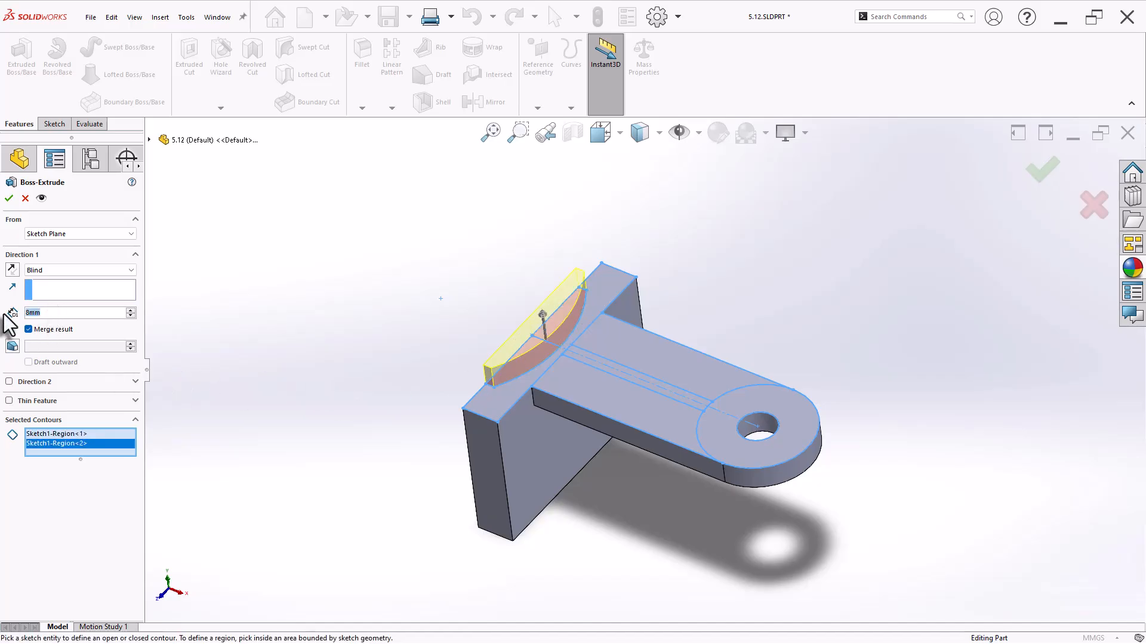
pyautogui.press('Return')
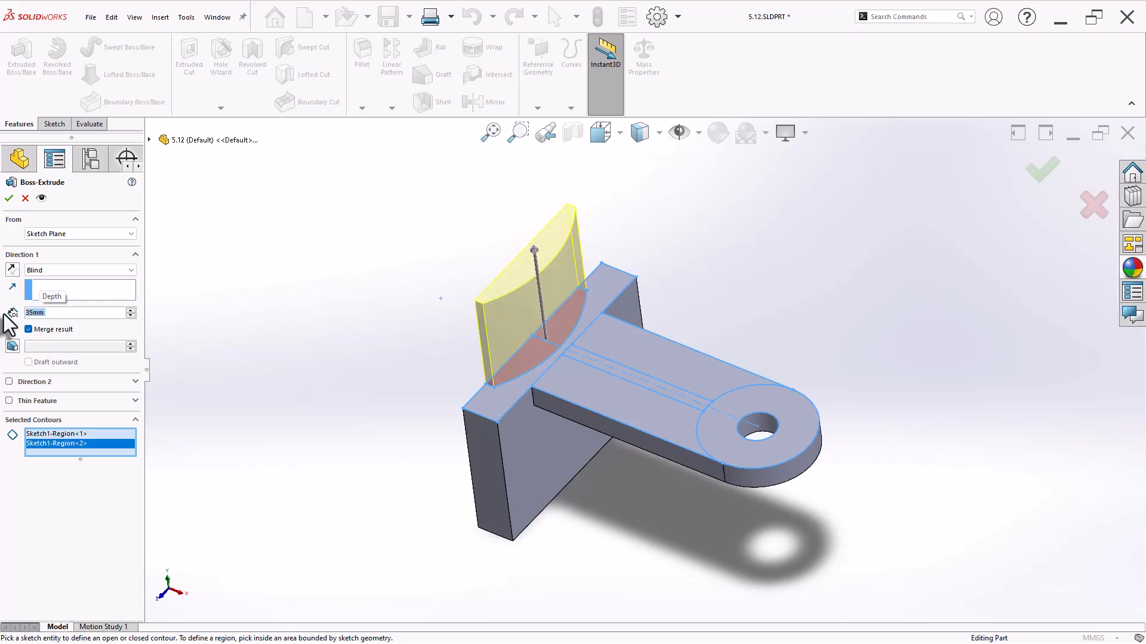
pyautogui.click(9, 198)
# Extrude Sketch1's ring region into a boss, starting 10 mm above the sketch plane and running 30 mm downward
pyautogui.click(50, 339)
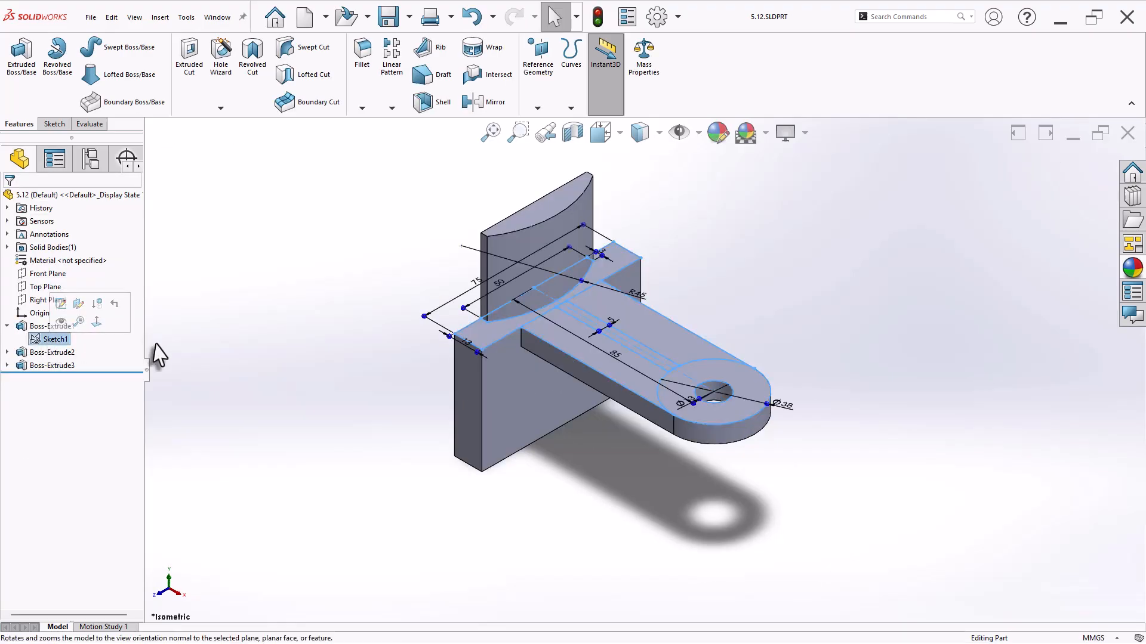
pyautogui.click(21, 56)
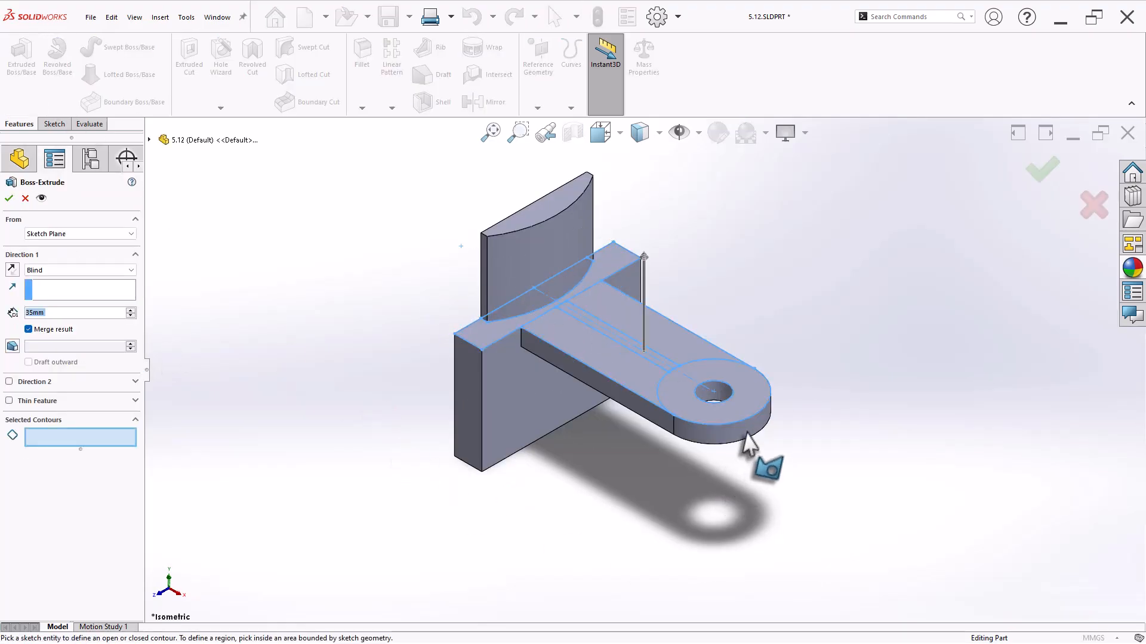
pyautogui.click(751, 412)
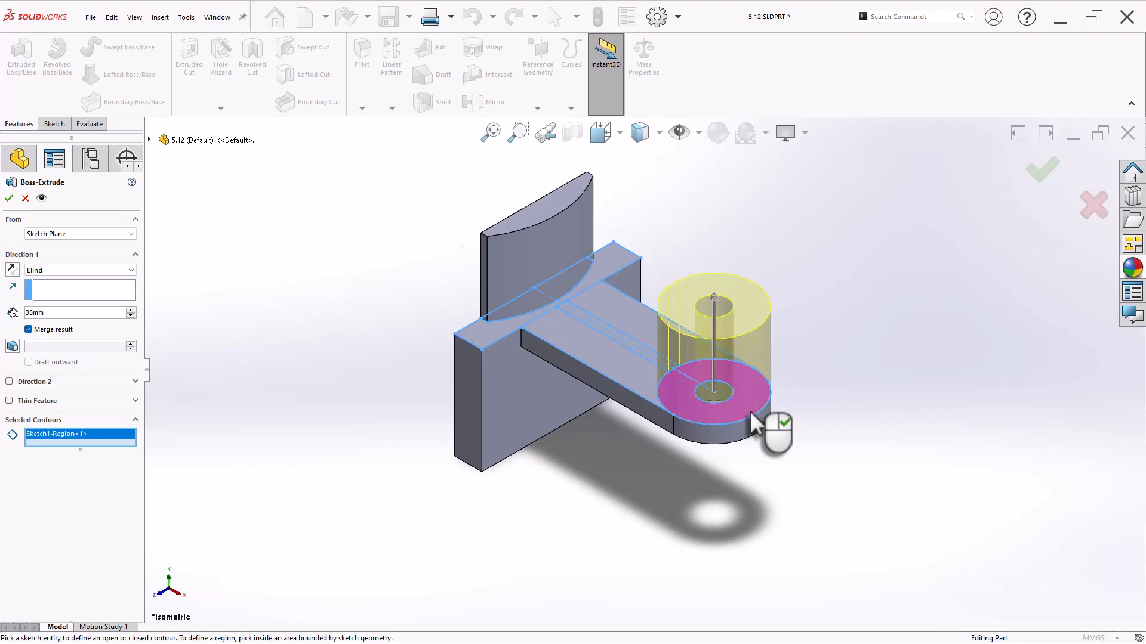
pyautogui.moveTo(768, 430)
pyautogui.mouseDown(button='middle')
pyautogui.moveTo(798, 458)
pyautogui.moveTo(858, 395)
pyautogui.moveTo(846, 422)
pyautogui.moveTo(836, 404)
pyautogui.moveTo(843, 421)
pyautogui.mouseUp(button='middle')
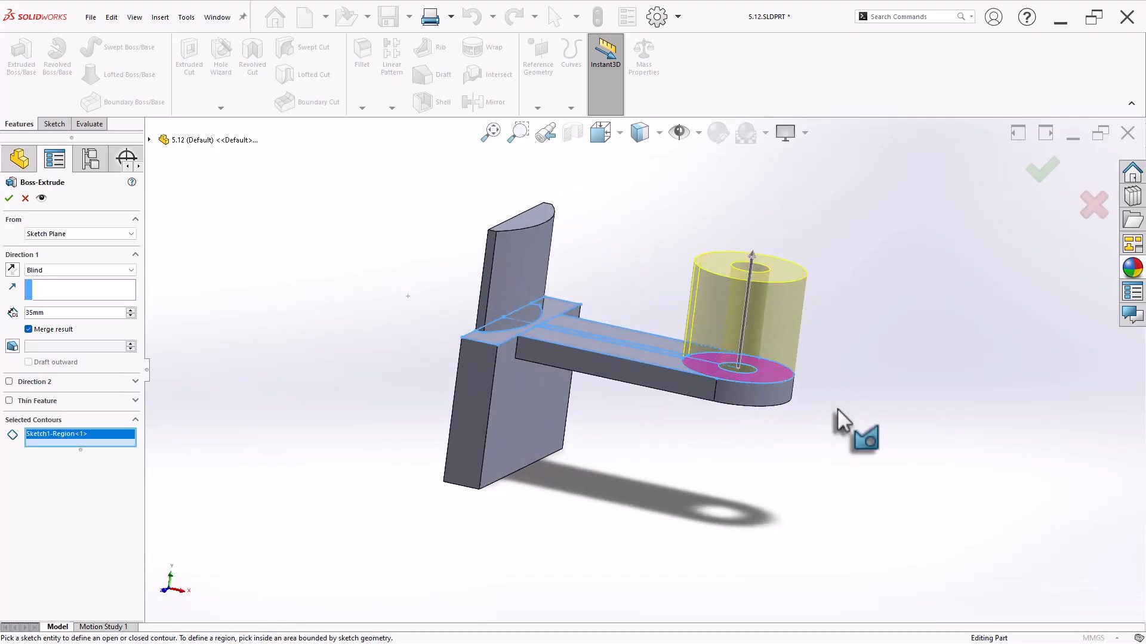
pyautogui.click(56, 234)
pyautogui.click(60, 266)
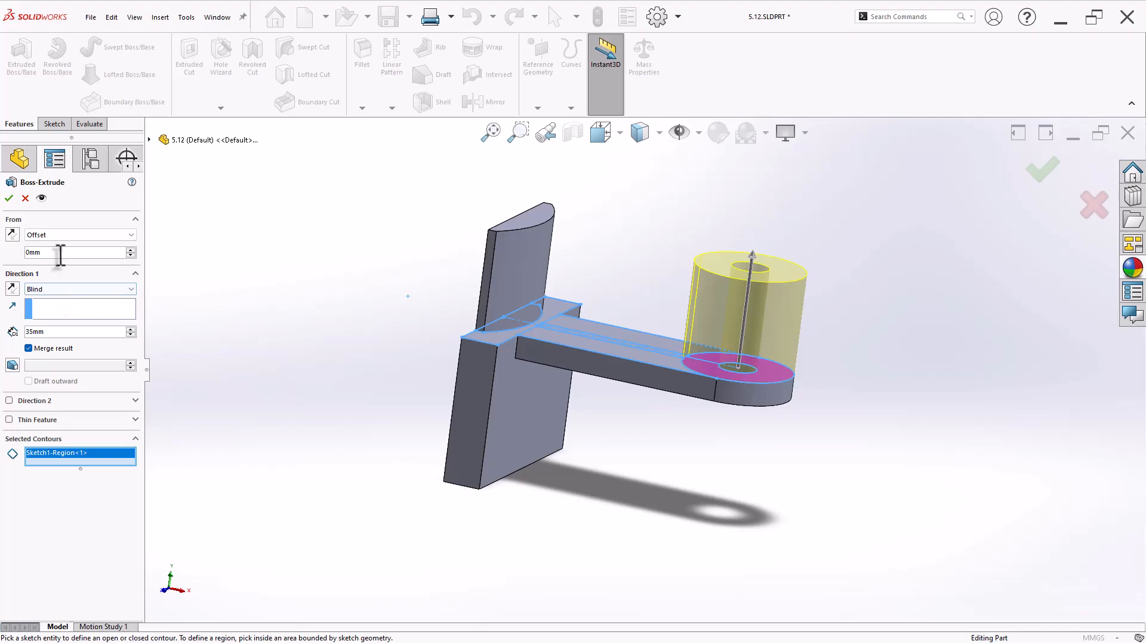
pyautogui.write('10')
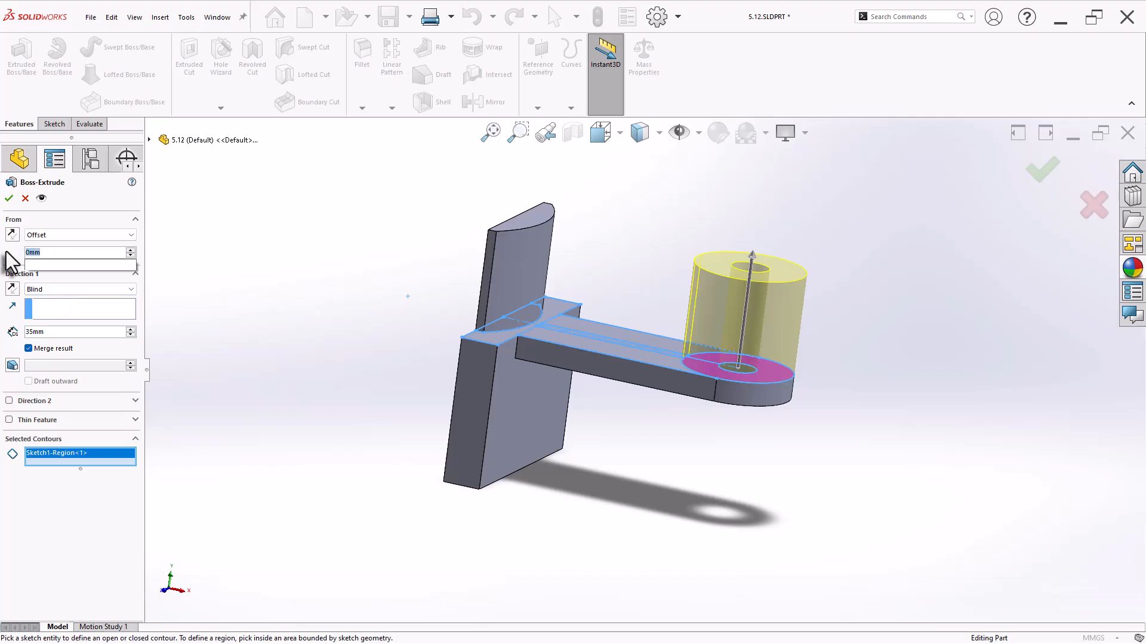
pyautogui.press('Return')
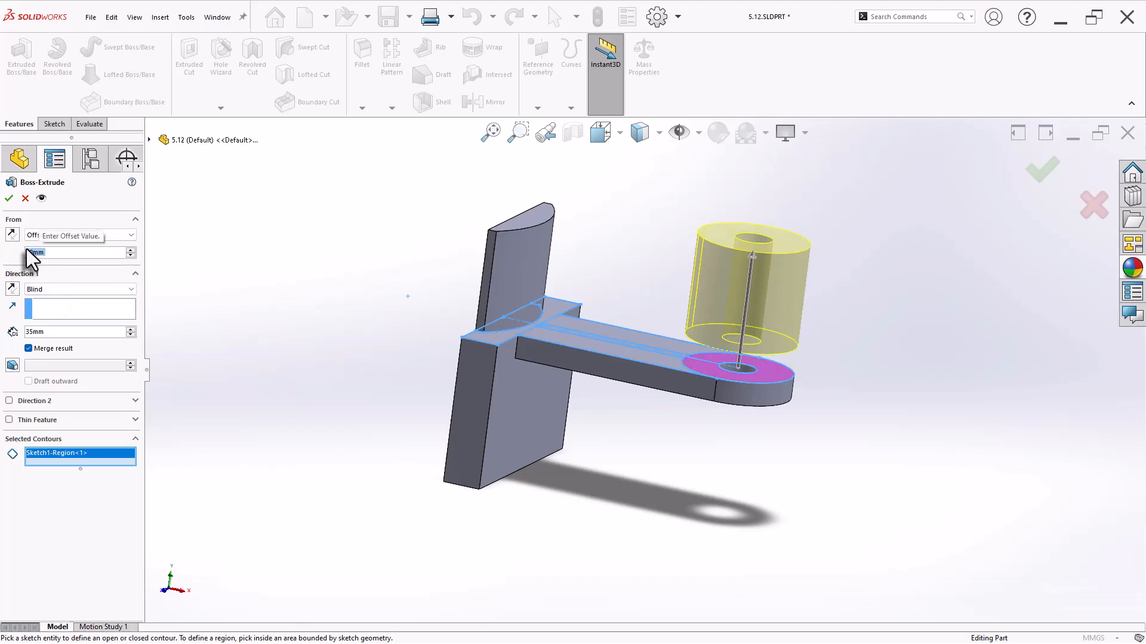
pyautogui.click(13, 292)
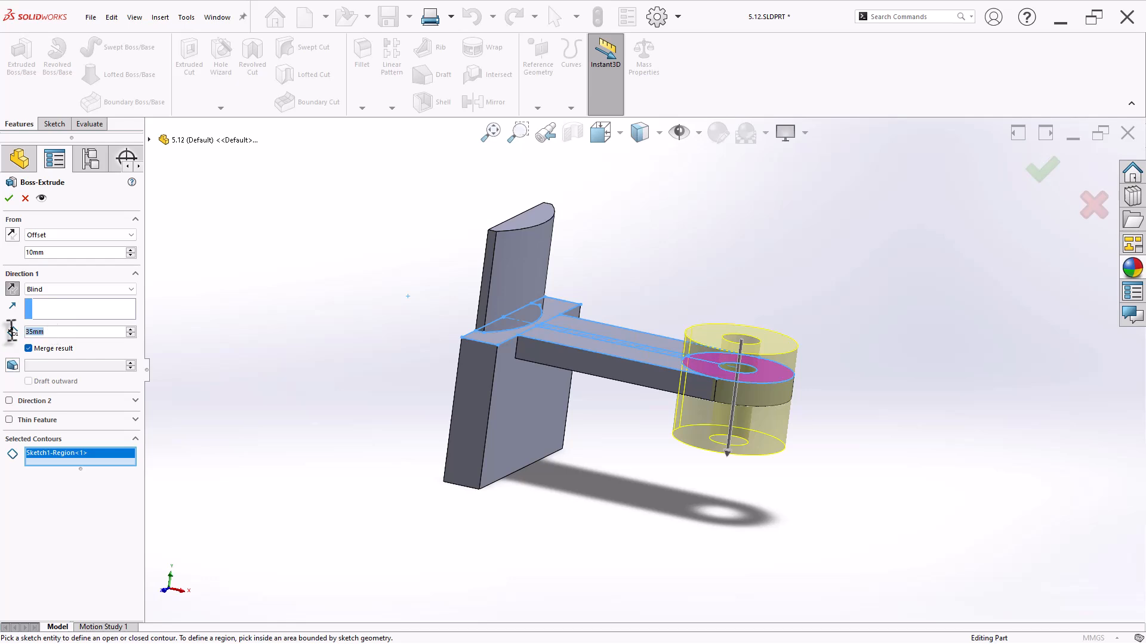
pyautogui.write('30')
pyautogui.press('Return')
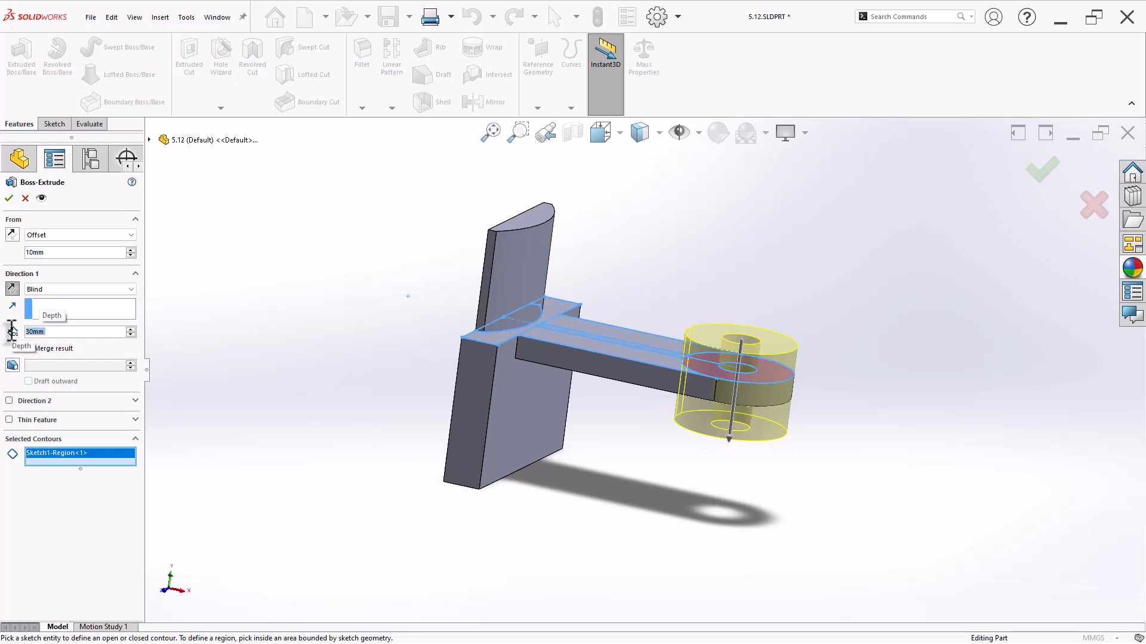
pyautogui.press('Return')
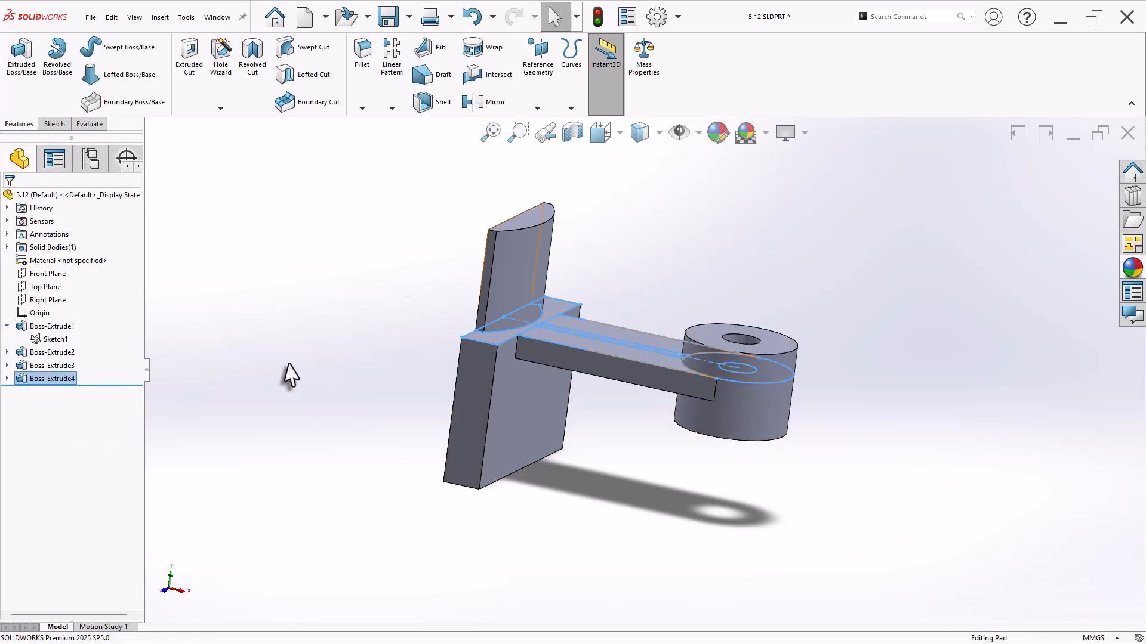
pyautogui.click(289, 364)
# Start an extrusion of Sketch1 using the two narrow strip regions along the arm's centreline as its contours
pyautogui.moveTo(280, 361); pyautogui.dragTo(179, 377, button='middle')
pyautogui.click(64, 340)
pyautogui.click(24, 72)
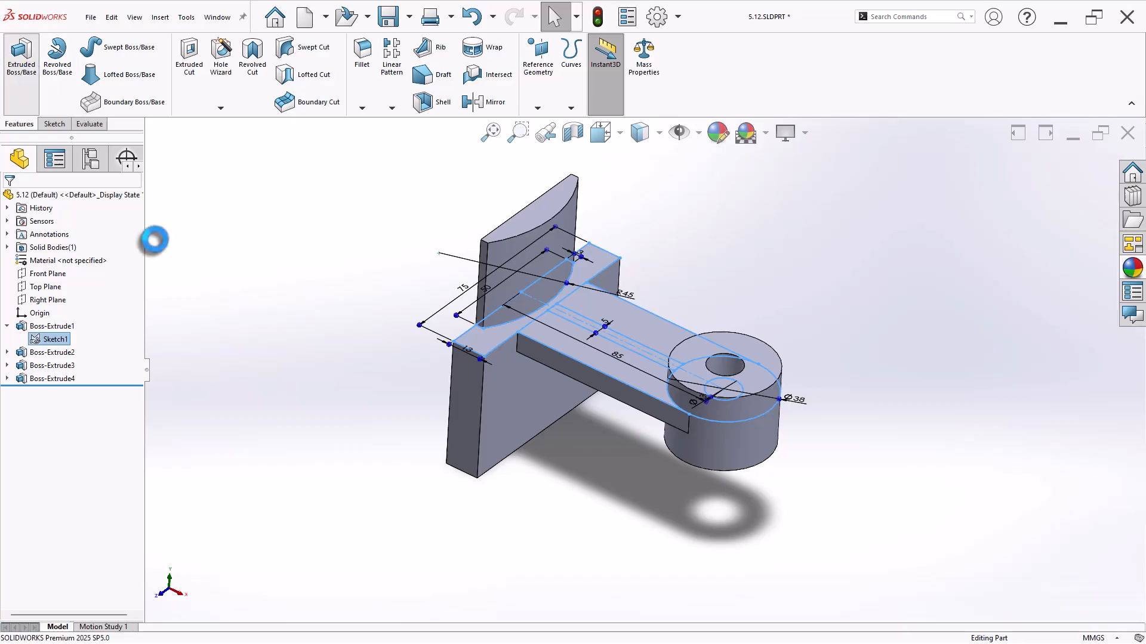
pyautogui.scroll(-5, 553, 352)
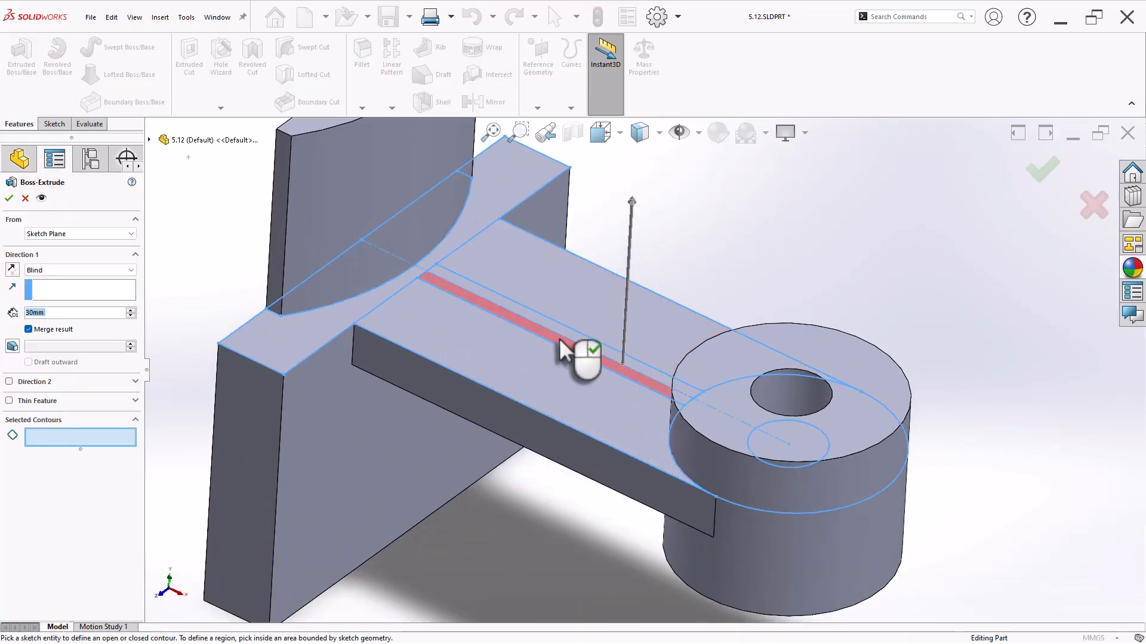
pyautogui.click(561, 352)
pyautogui.click(587, 353)
pyautogui.scroll(5, 525, 466)
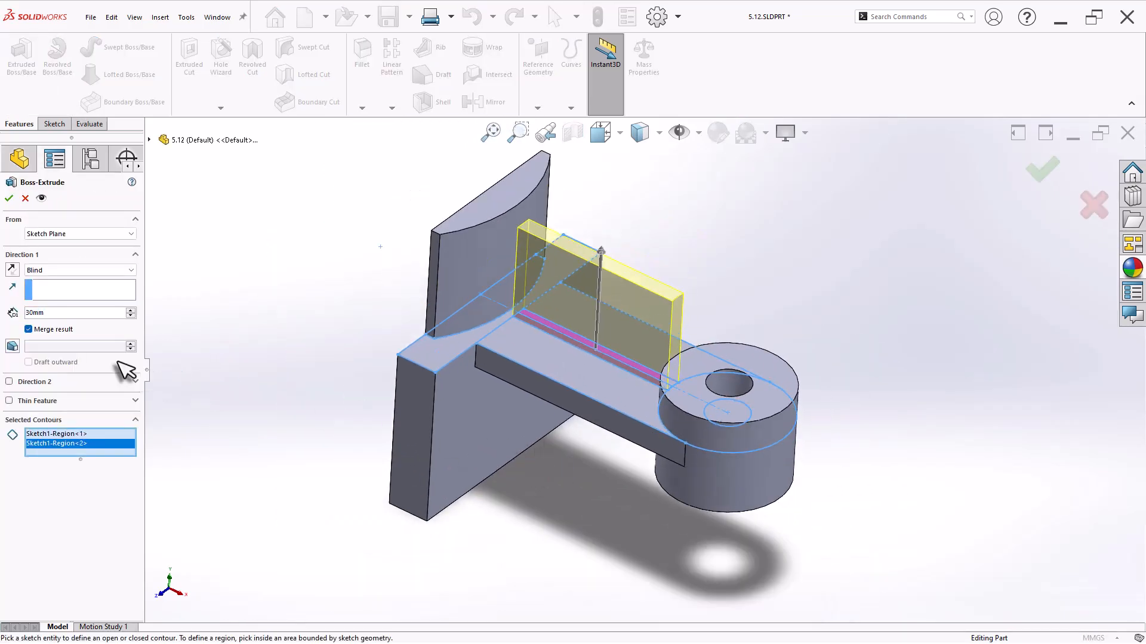
# Reverse the strip extrusion downward and end it Up To Surface at the cylindrical boss's bottom face
pyautogui.click(10, 271)
pyautogui.moveTo(250, 404); pyautogui.dragTo(197, 352, button='middle')
pyautogui.click(55, 271)
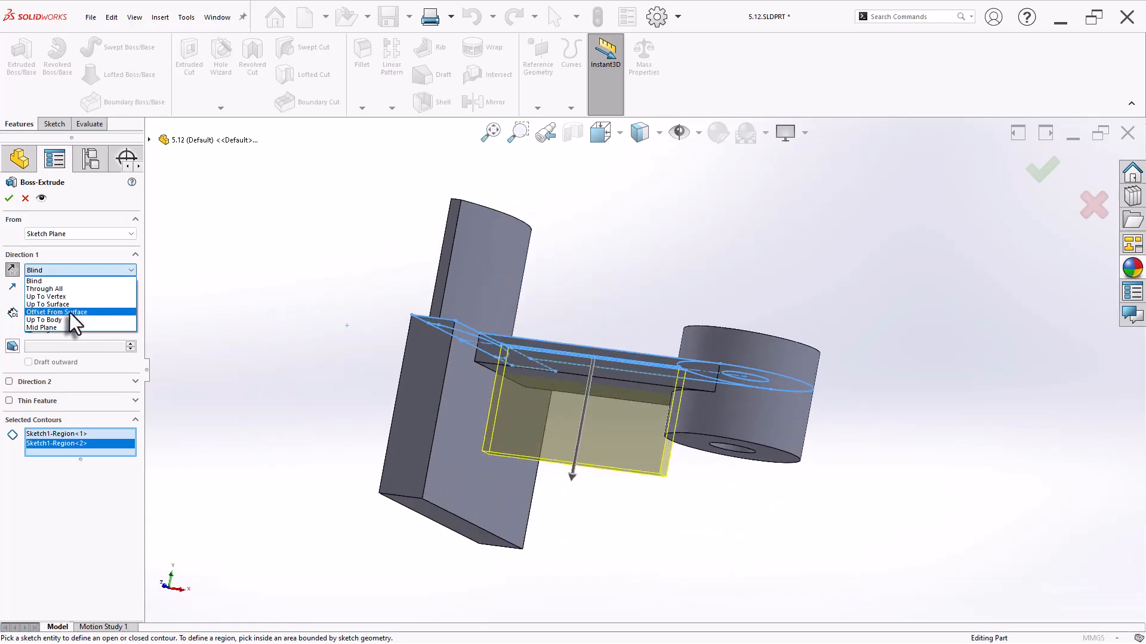
pyautogui.click(67, 304)
pyautogui.scroll(-3, 678, 384)
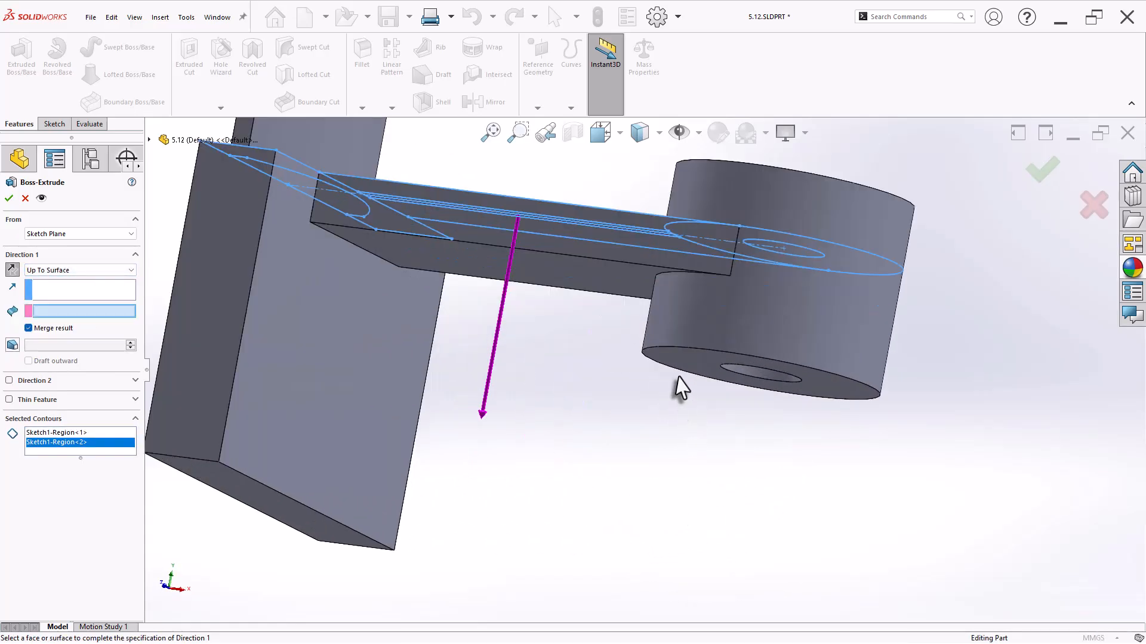
pyautogui.click(681, 360)
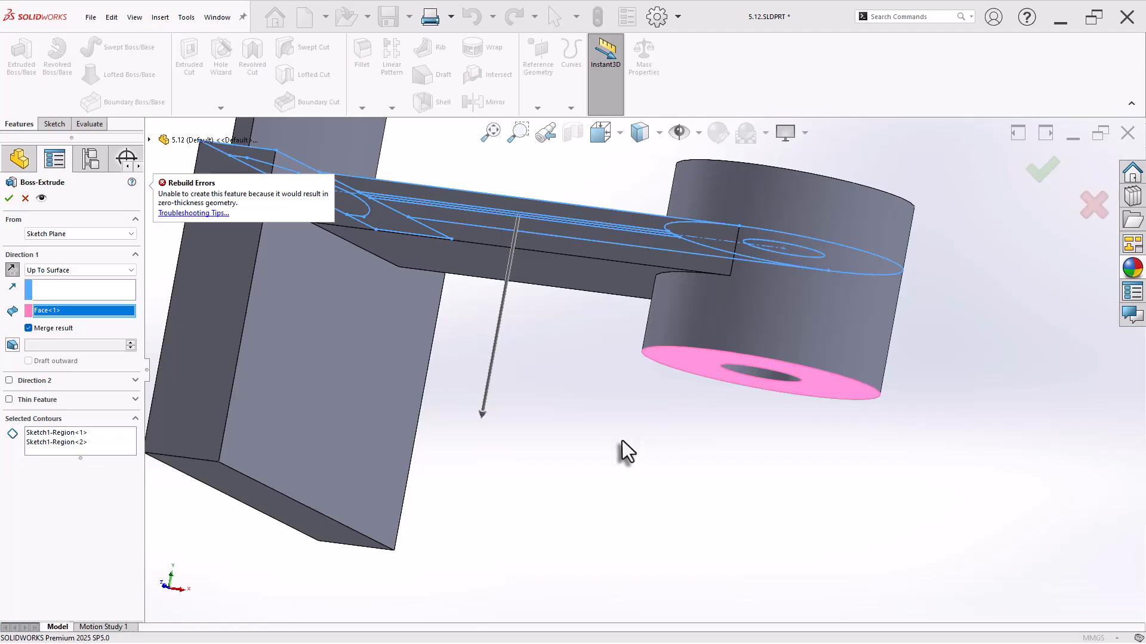
# Add the Sketch1 contour where the strips meet the boss to the selected contours, complete the rib extrusion, and save the part
pyautogui.moveTo(657, 396); pyautogui.dragTo(664, 569, button='middle')
pyautogui.scroll(-6, 721, 352)
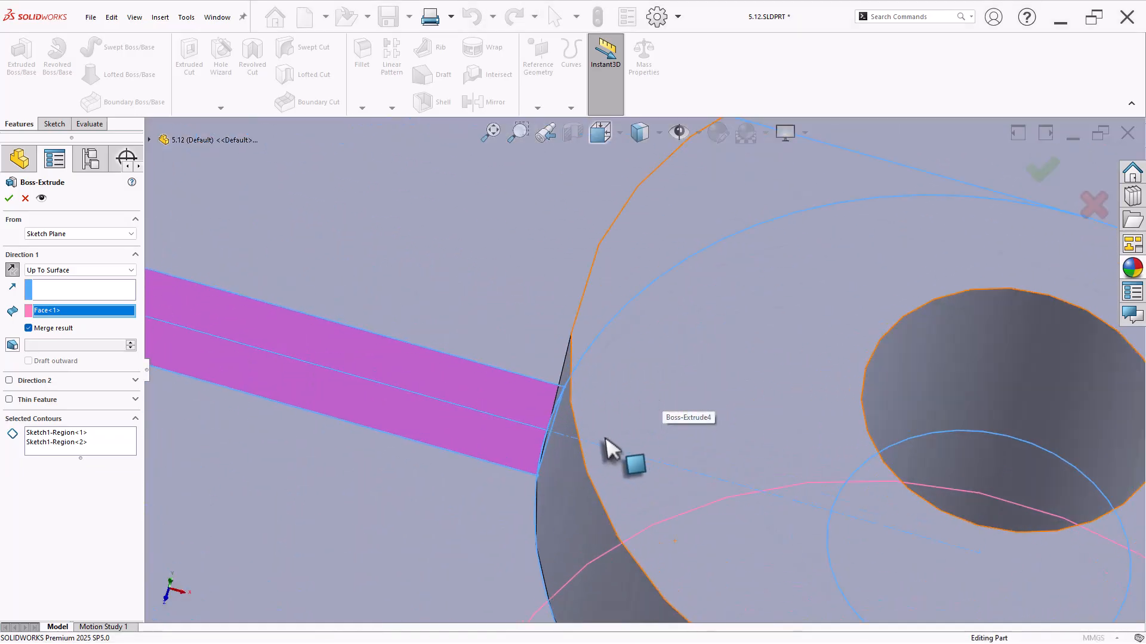
pyautogui.scroll(-2, 603, 448)
pyautogui.click(99, 453)
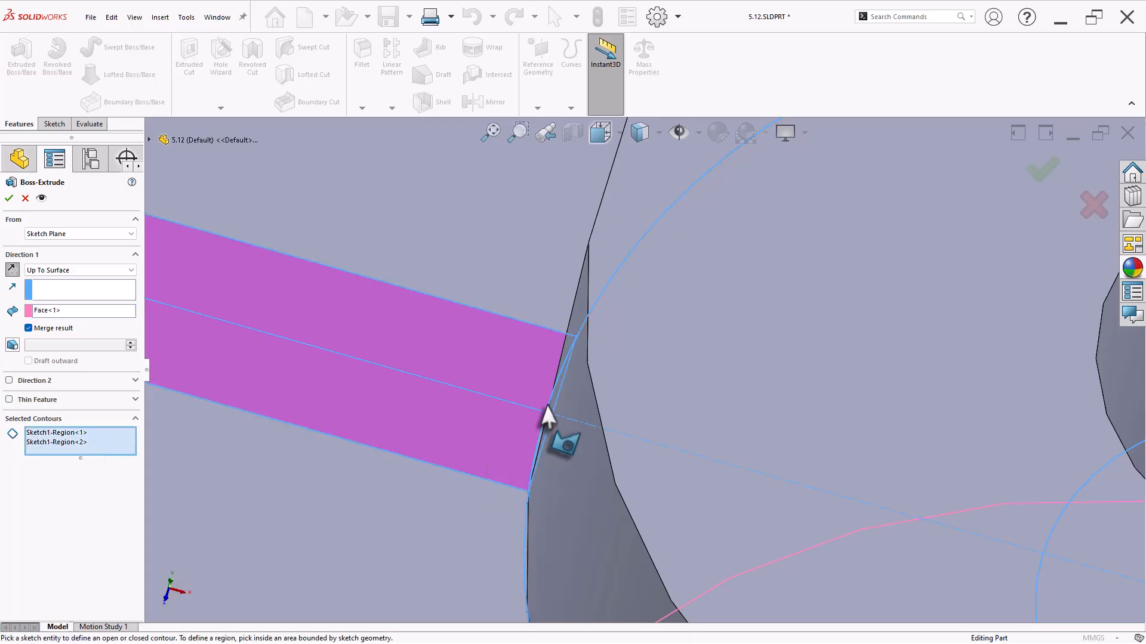
pyautogui.click(553, 403)
pyautogui.scroll(6, 609, 427)
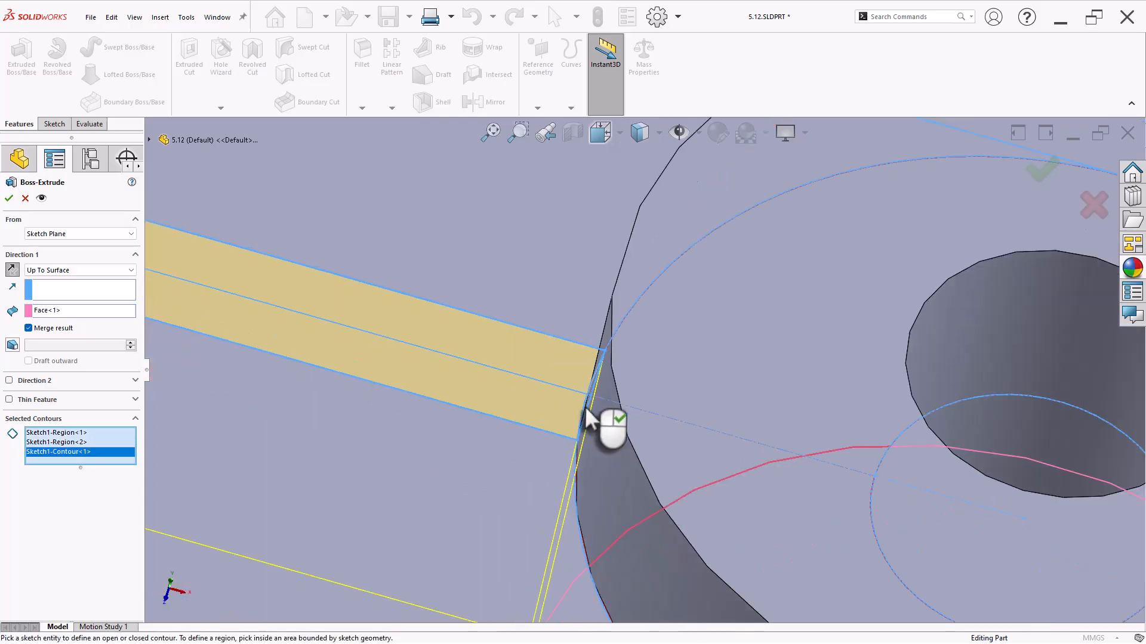
pyautogui.moveTo(628, 417); pyautogui.dragTo(561, 314, button='middle')
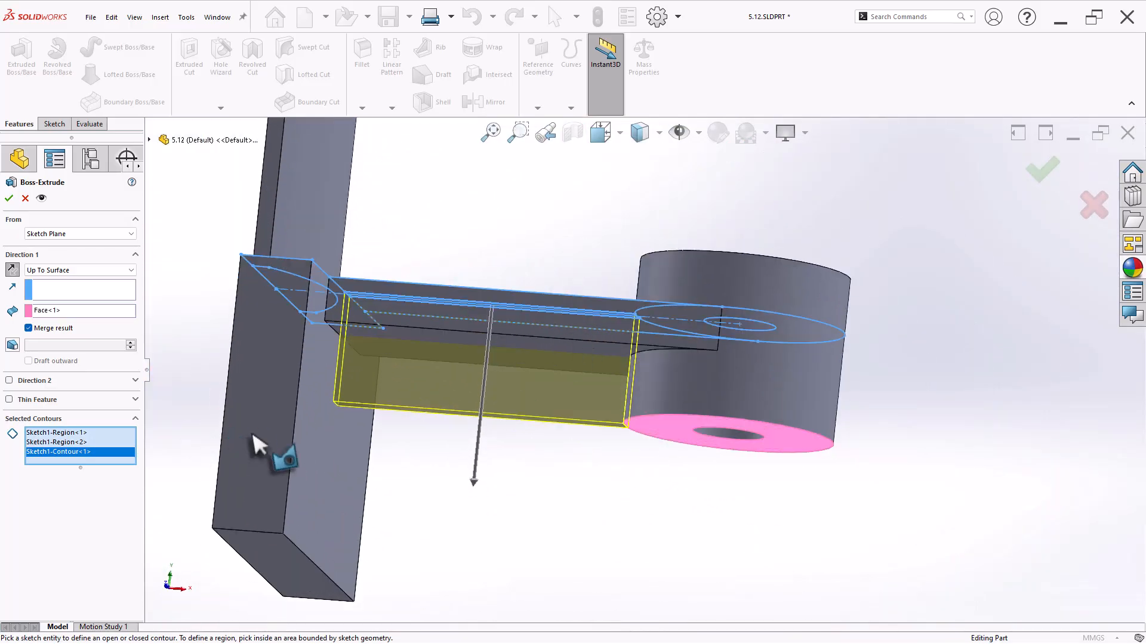
pyautogui.moveTo(599, 450); pyautogui.dragTo(588, 416, button='middle')
pyautogui.click(9, 198)
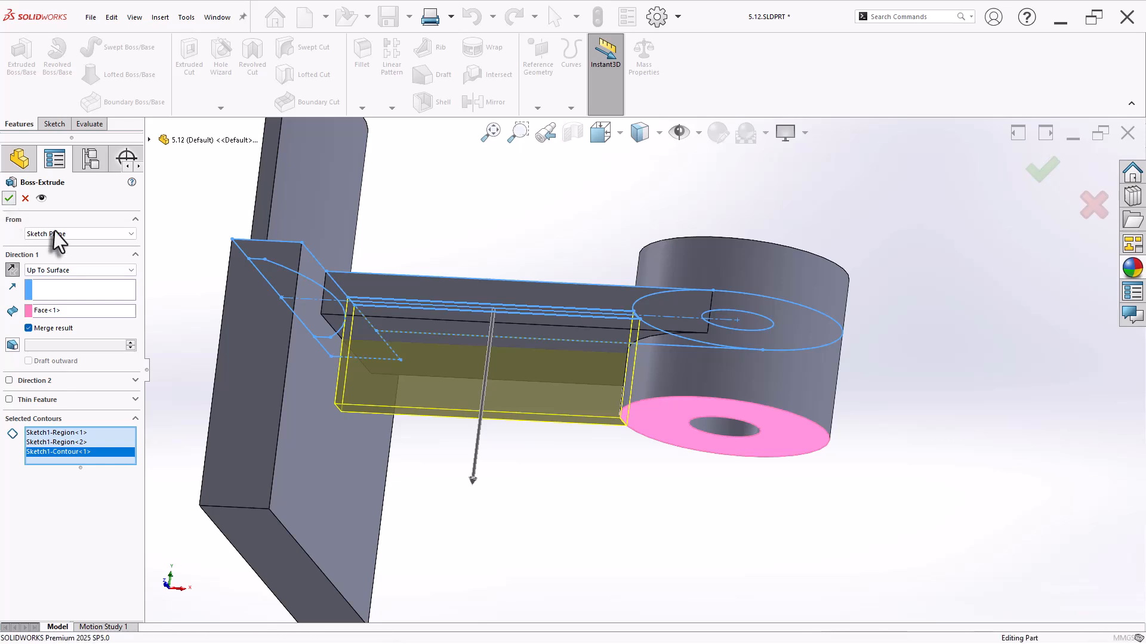
pyautogui.moveTo(621, 481); pyautogui.dragTo(613, 508, button='middle')
pyautogui.hotkey('ctrl', '7')
pyautogui.hotkey('ctrl', 's')
# Fillet the base block's two upper outer corner edges and the two inner corner edges beside the arm with a 6 mm radius
pyautogui.click(361, 53)
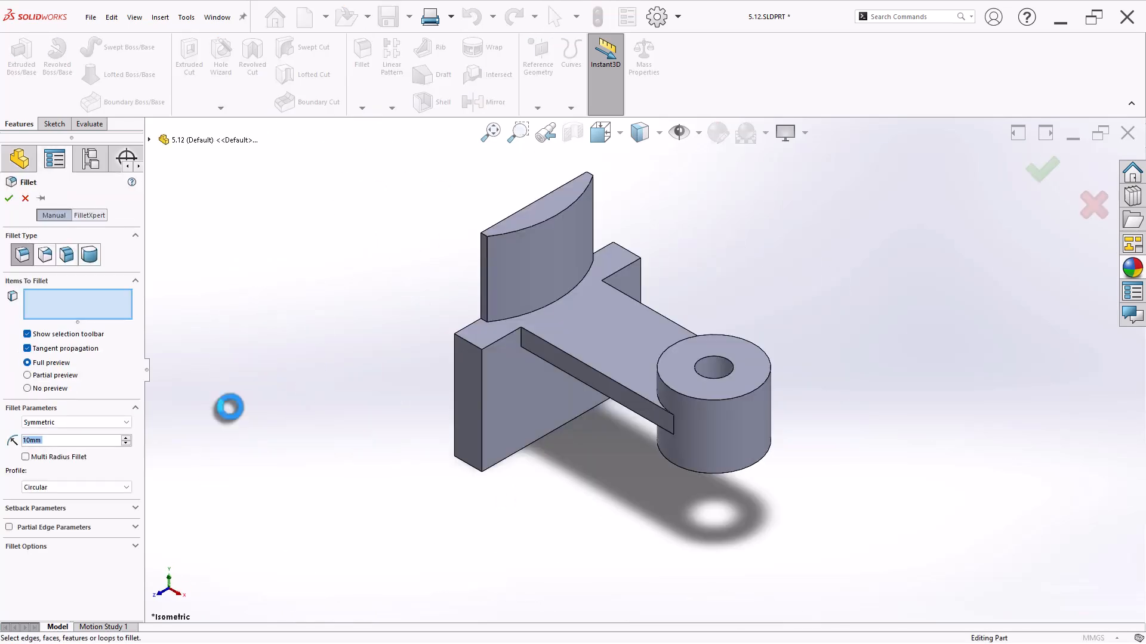
pyautogui.click(471, 346)
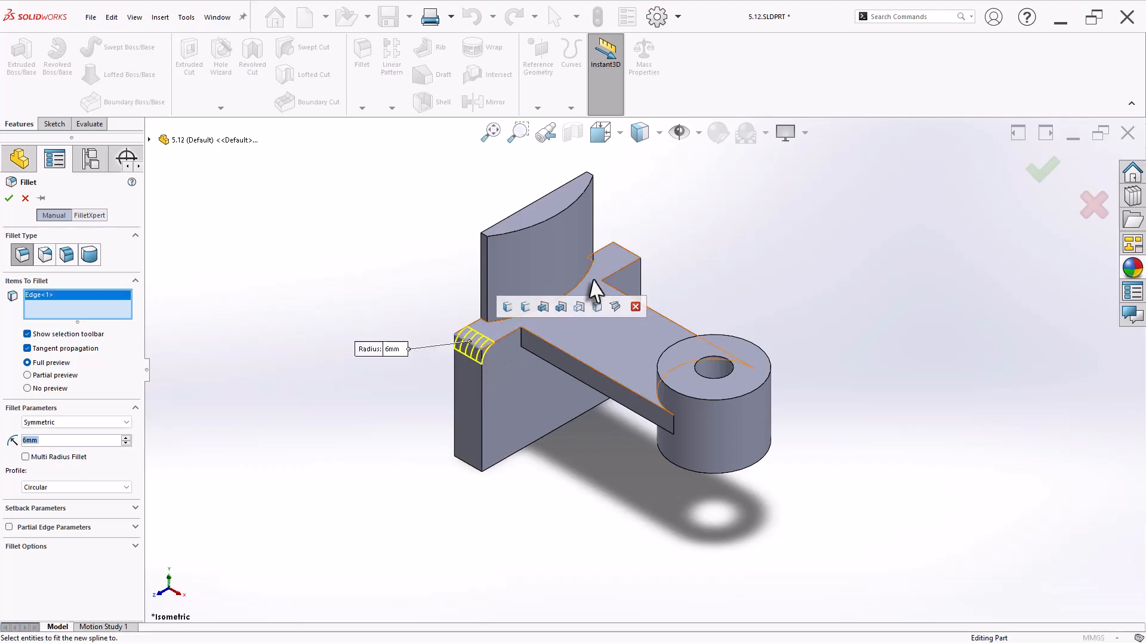
pyautogui.click(628, 252)
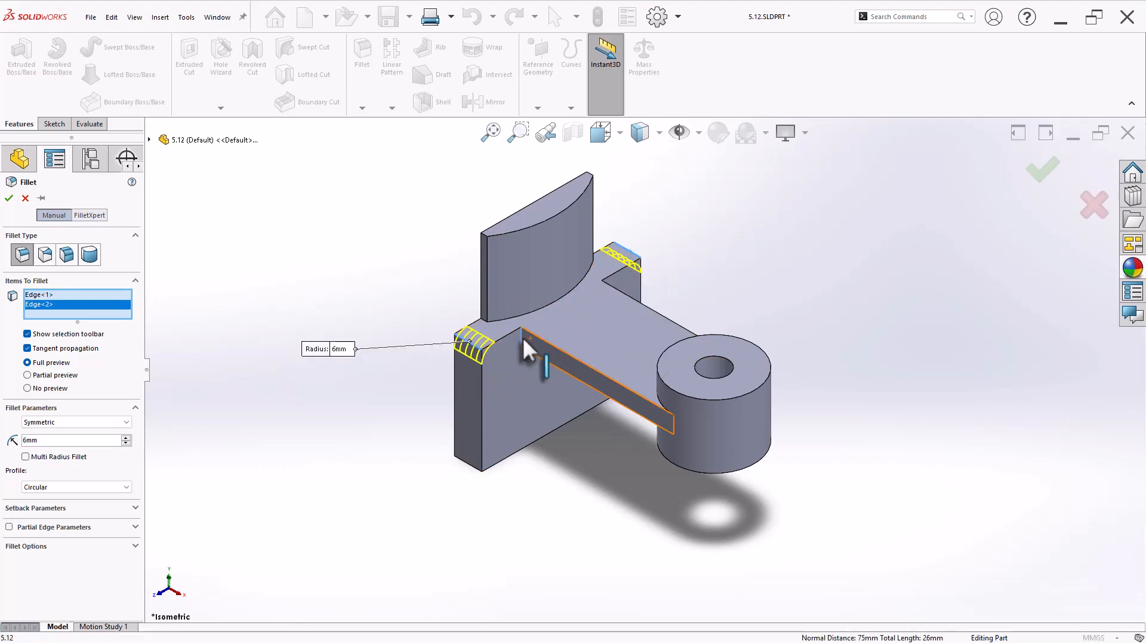
pyautogui.click(522, 338)
pyautogui.moveTo(676, 246); pyautogui.dragTo(667, 275, button='middle')
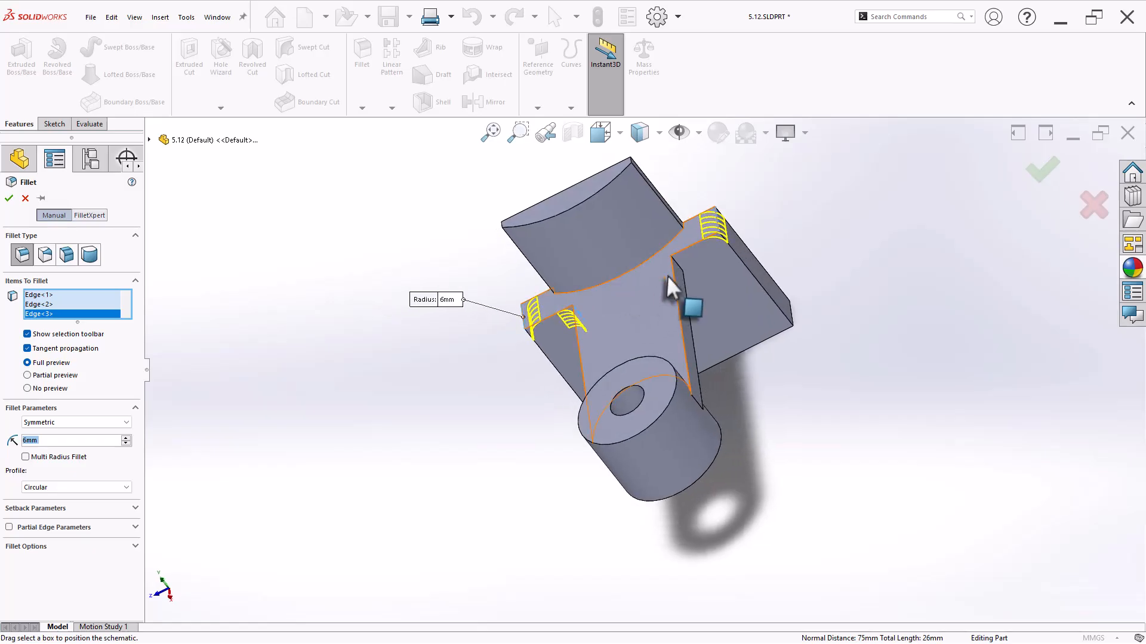
pyautogui.click(680, 266)
pyautogui.press('Return')
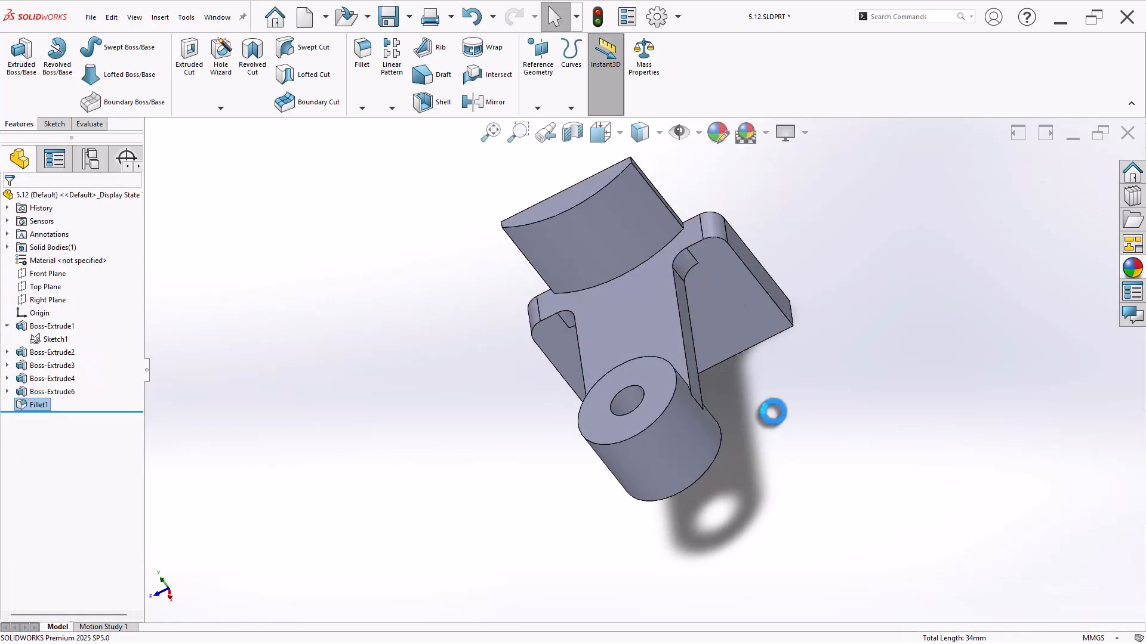
# Fillet the two lower corner edges of the base block with a 25 mm radius
pyautogui.moveTo(768, 409); pyautogui.dragTo(895, 445, button='middle')
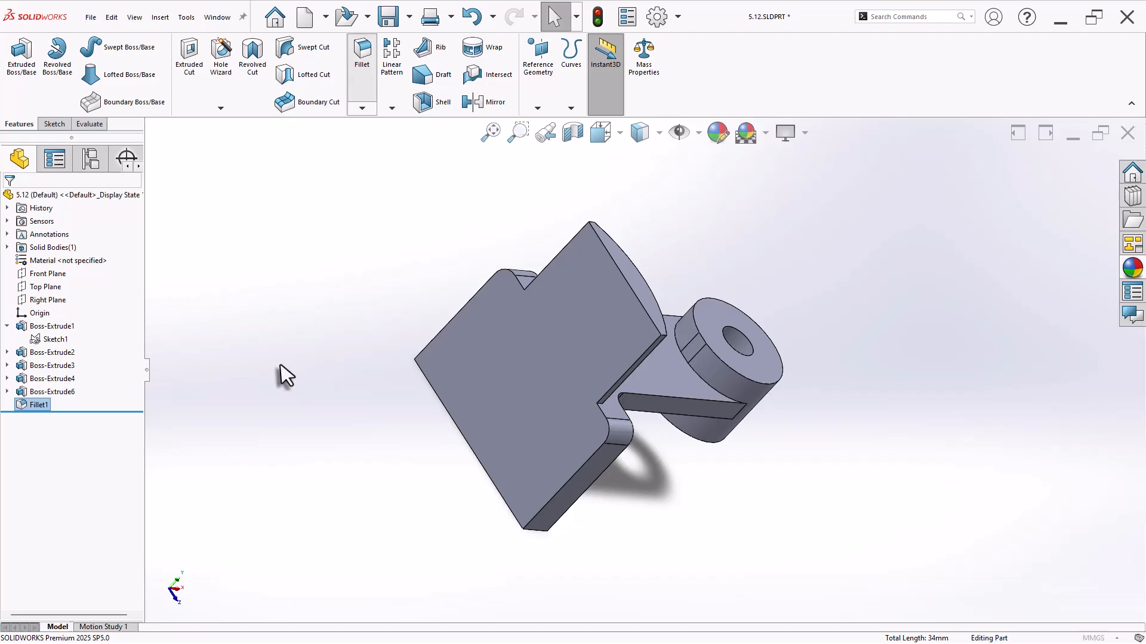
pyautogui.press('Return')
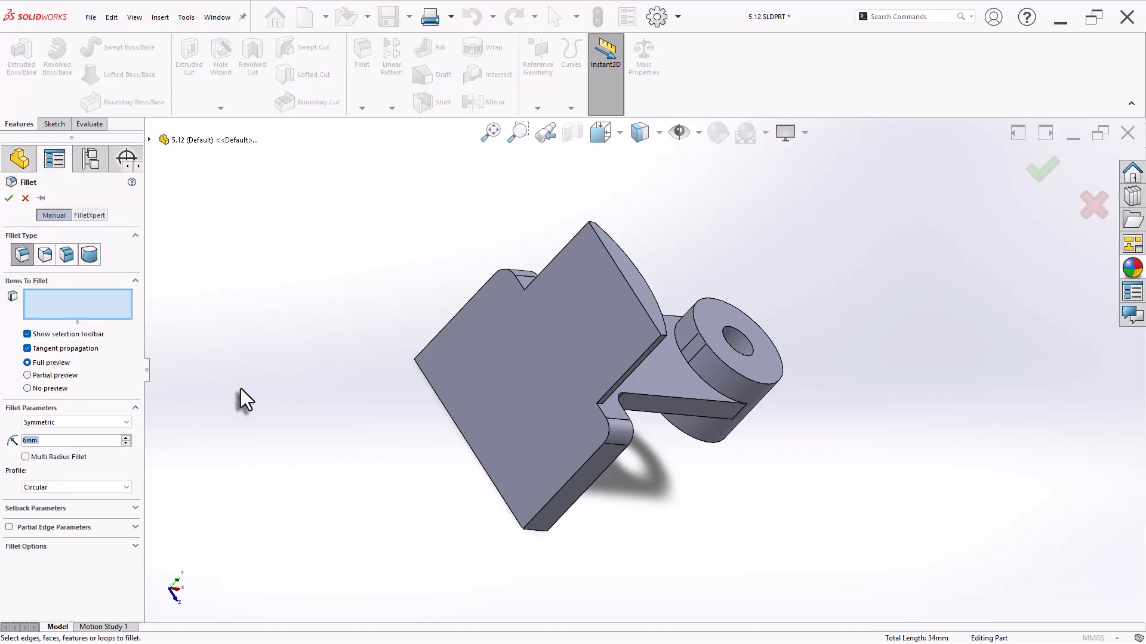
pyautogui.write('25')
pyautogui.press('Return')
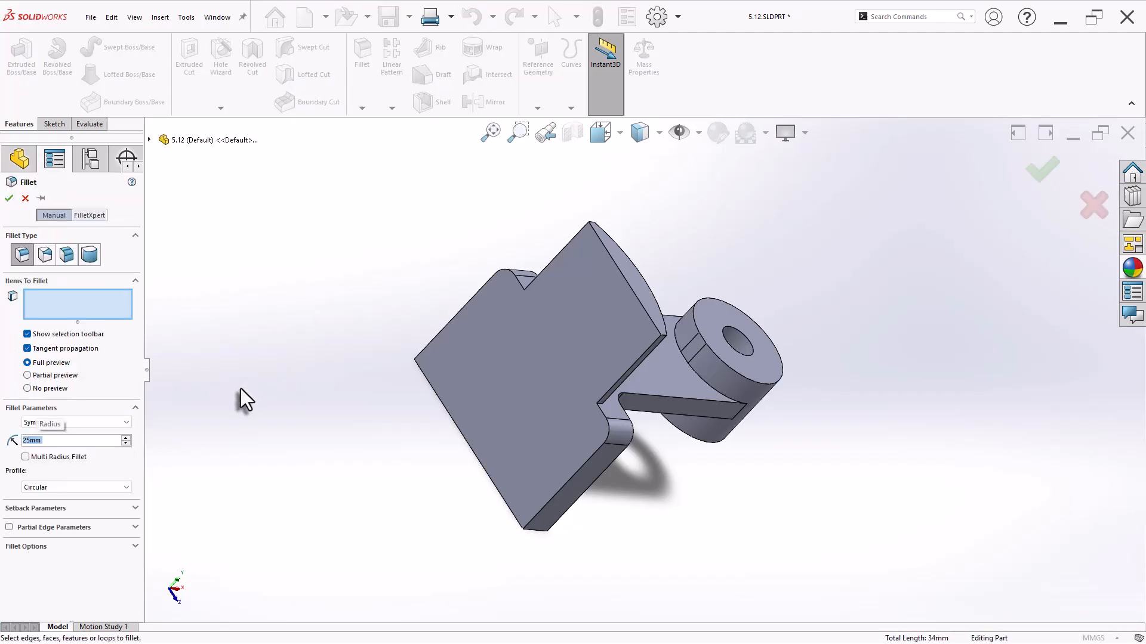
pyautogui.click(528, 531)
pyautogui.moveTo(528, 531); pyautogui.dragTo(448, 539, button='middle')
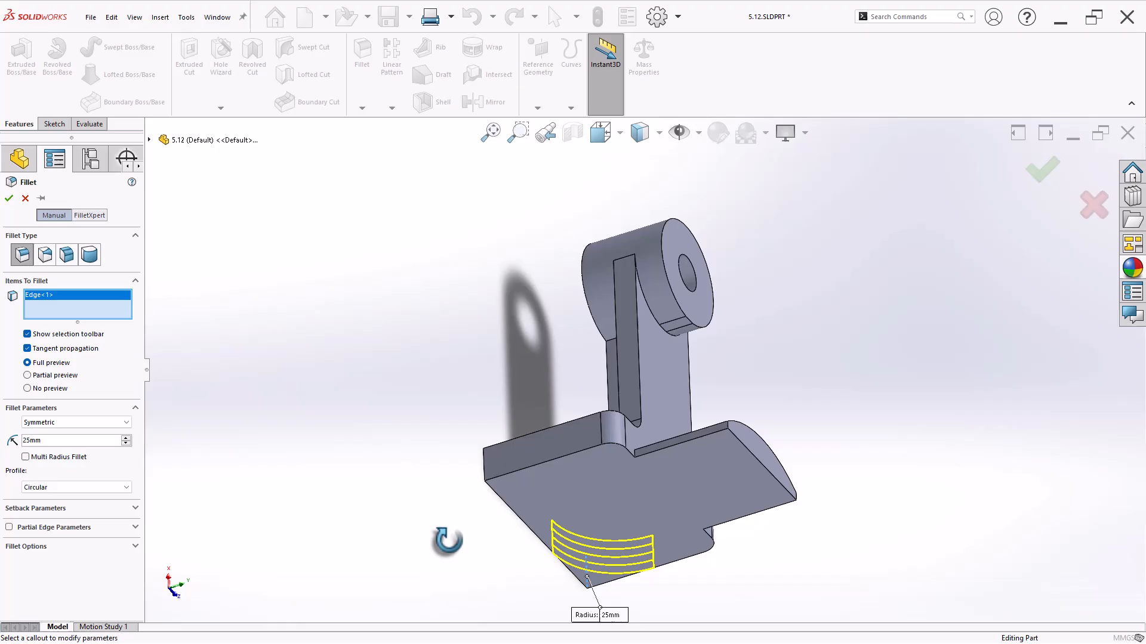
pyautogui.click(483, 471)
pyautogui.rightClick(484, 472)
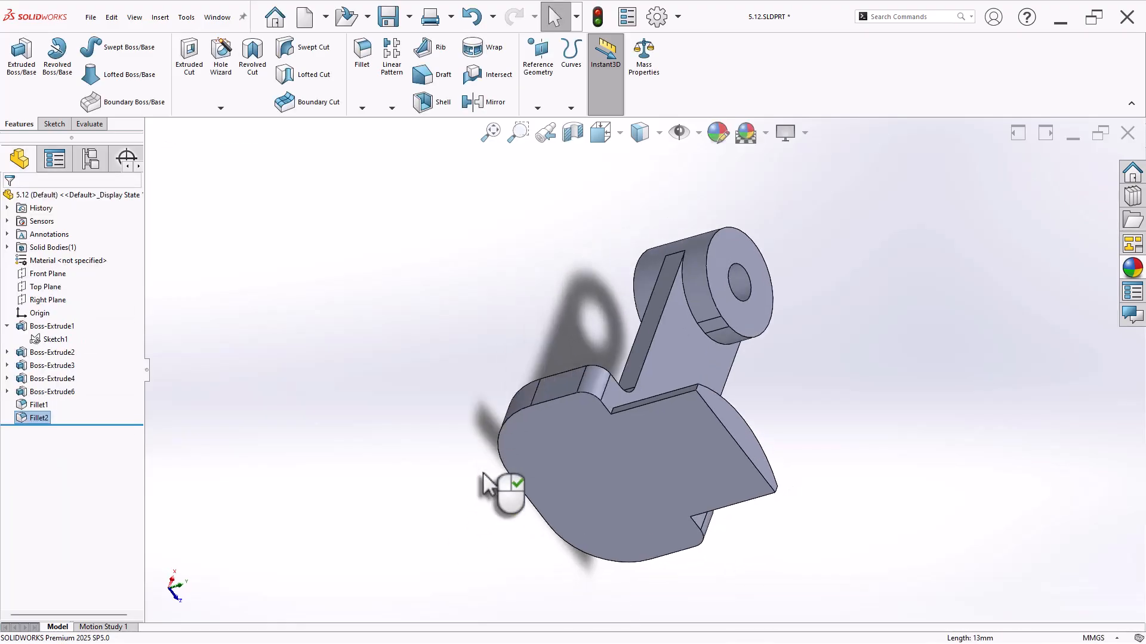
# Save the bracket in isometric view and evaluate its mass properties
pyautogui.hotkey('ctrl', '7')
pyautogui.hotkey('ctrl', 's')
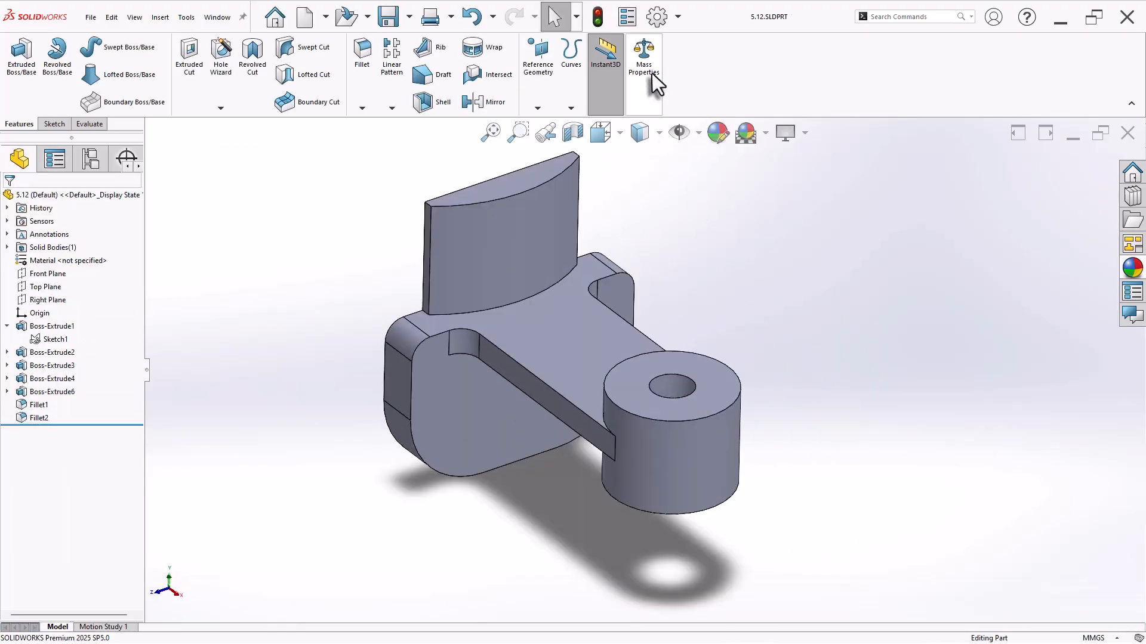
pyautogui.click(652, 74)
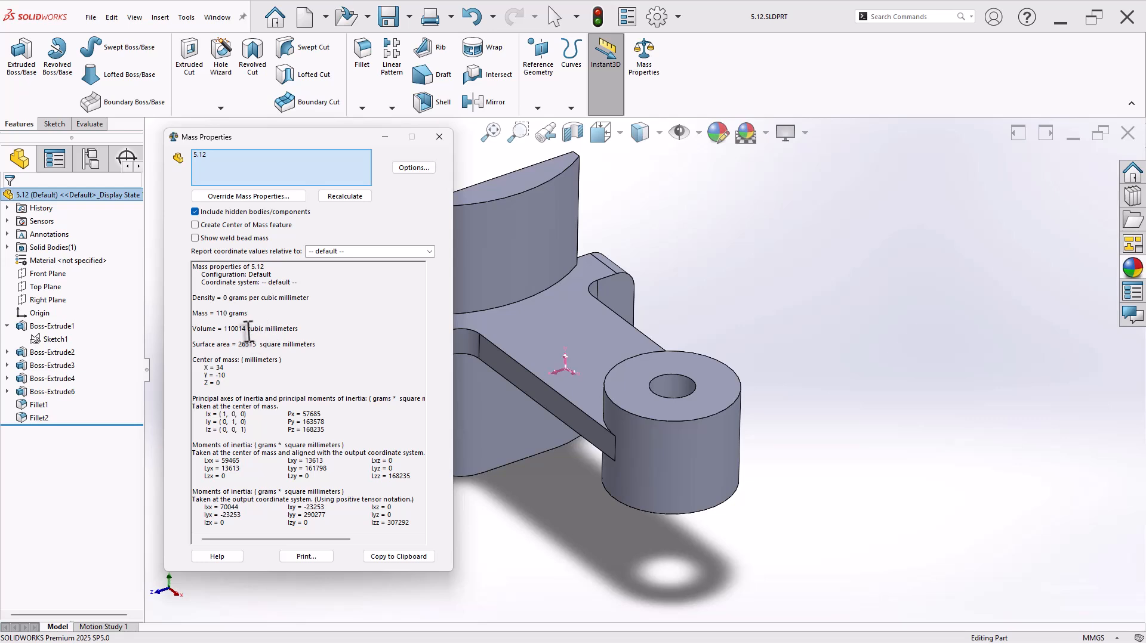
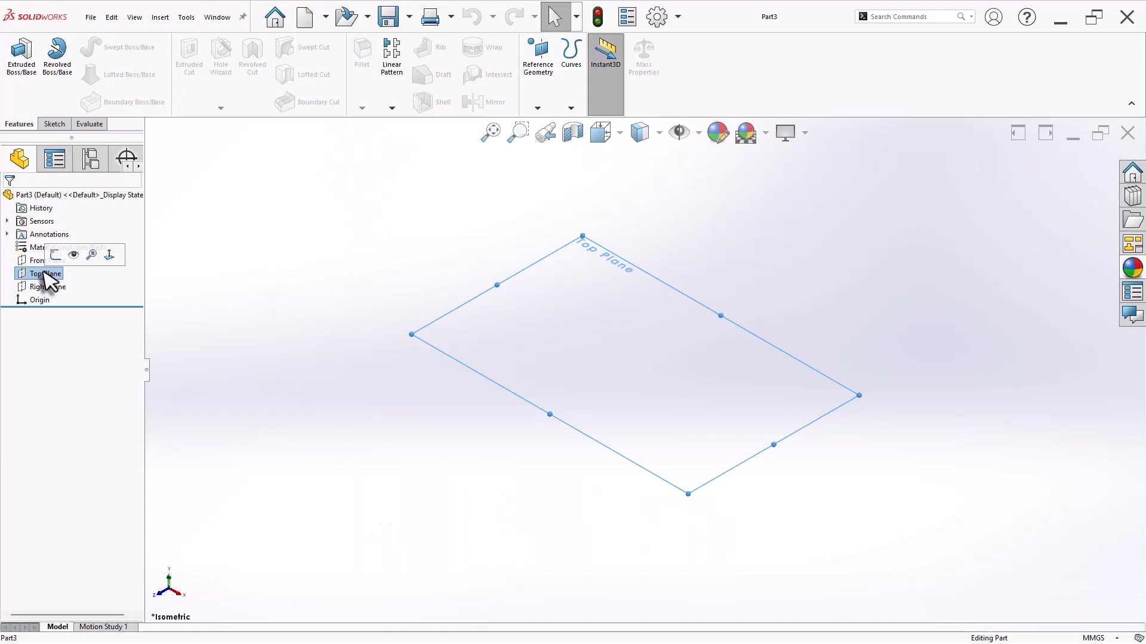
# Sketch two concentric circles of 75 mm and 60 mm diameter at the origin on the Top Plane of the new part
pyautogui.click(54, 258)
pyautogui.press('s')
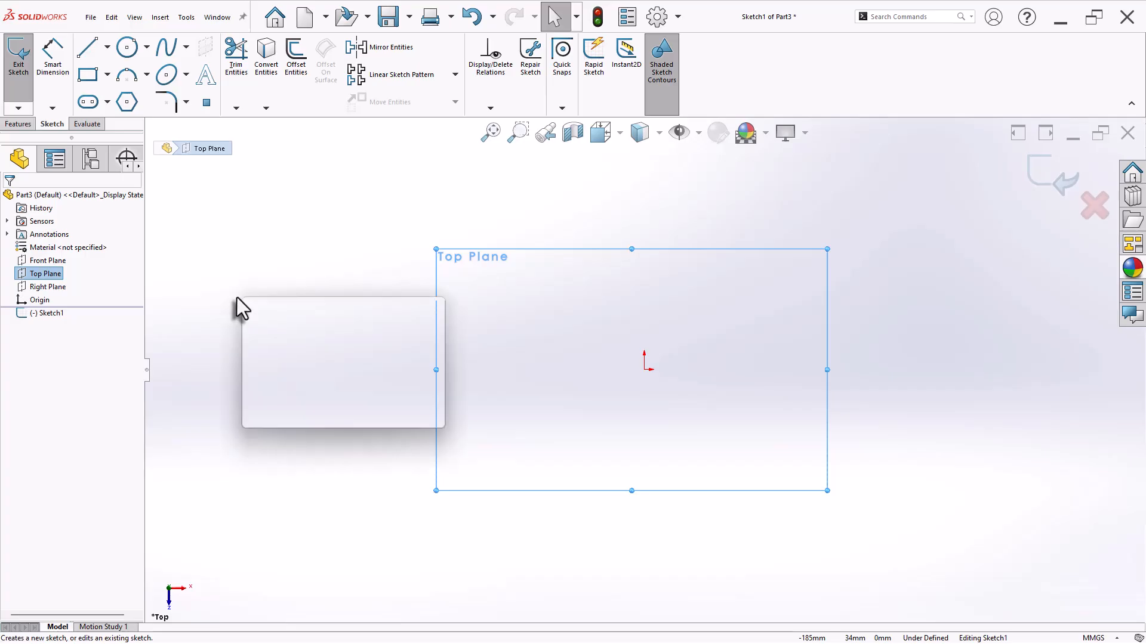
pyautogui.click(299, 348)
pyautogui.click(643, 374)
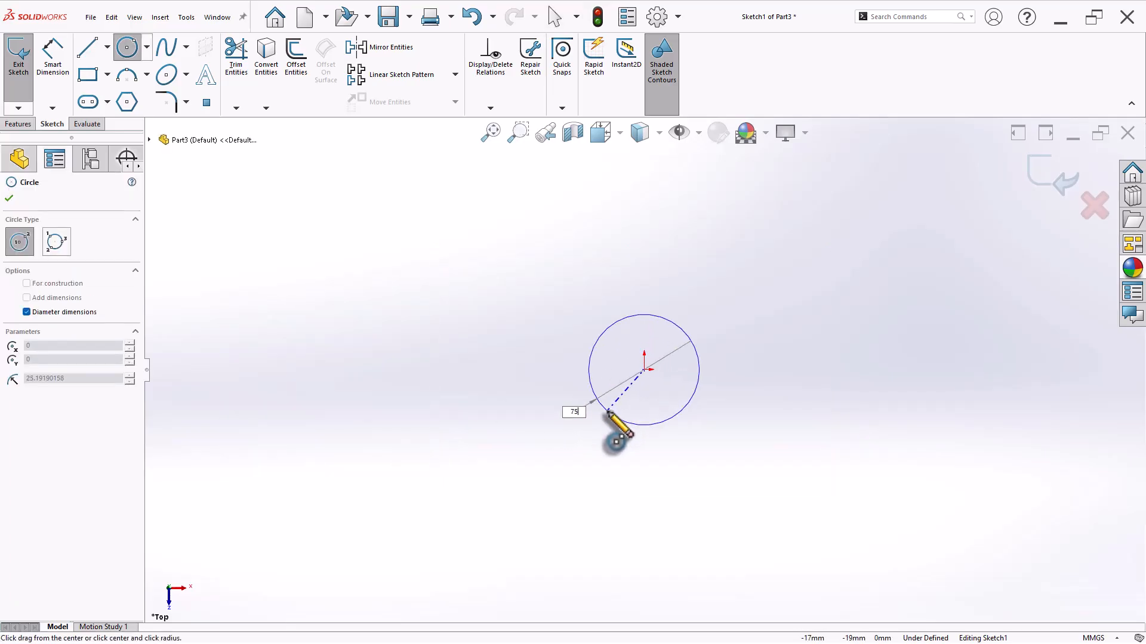
pyautogui.write('75')
pyautogui.press('Return')
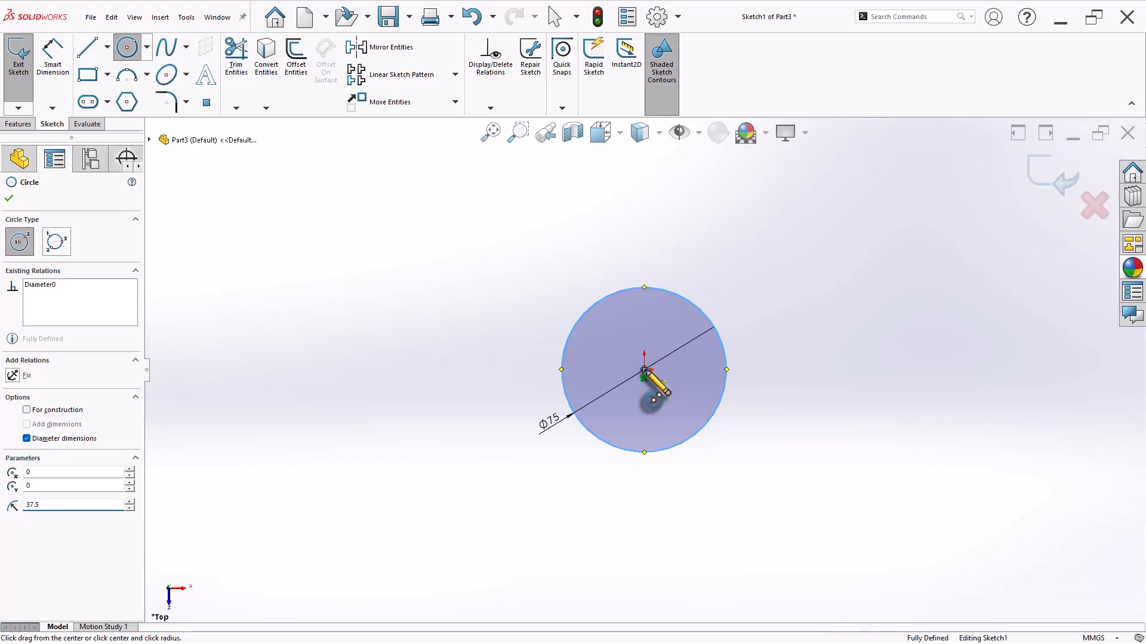
pyautogui.click(643, 374)
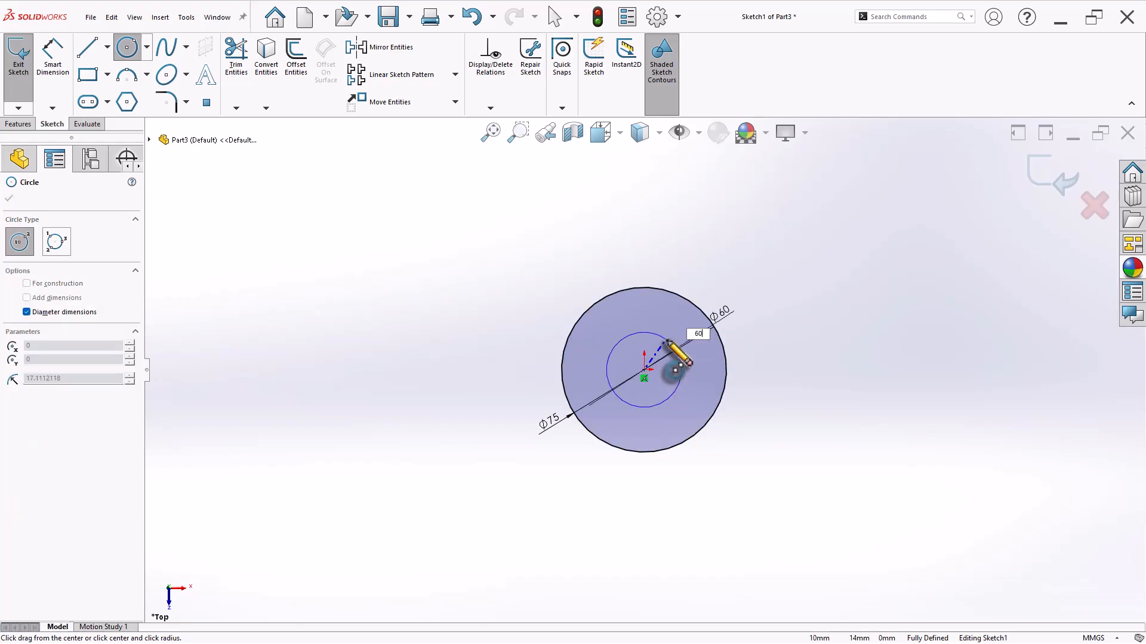
pyautogui.press('Return')
# Extrude the ring between the two circles 200 mm with a Mid Plane end condition to form a tube
pyautogui.press('s')
pyautogui.click(447, 412)
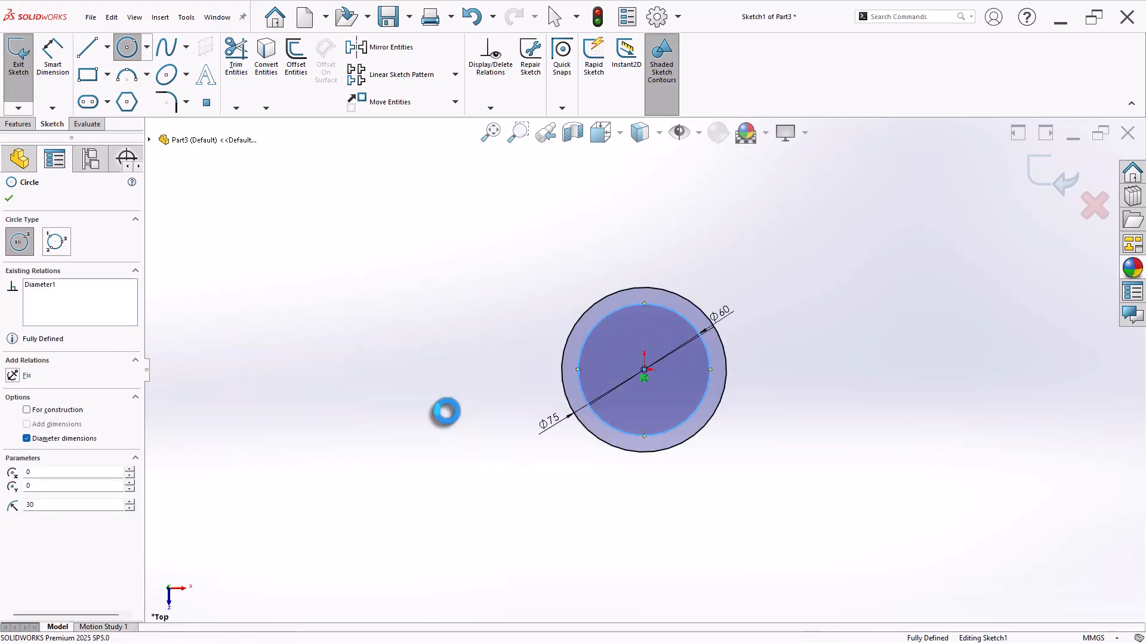
pyautogui.rightClick(260, 276)
pyautogui.click(298, 488)
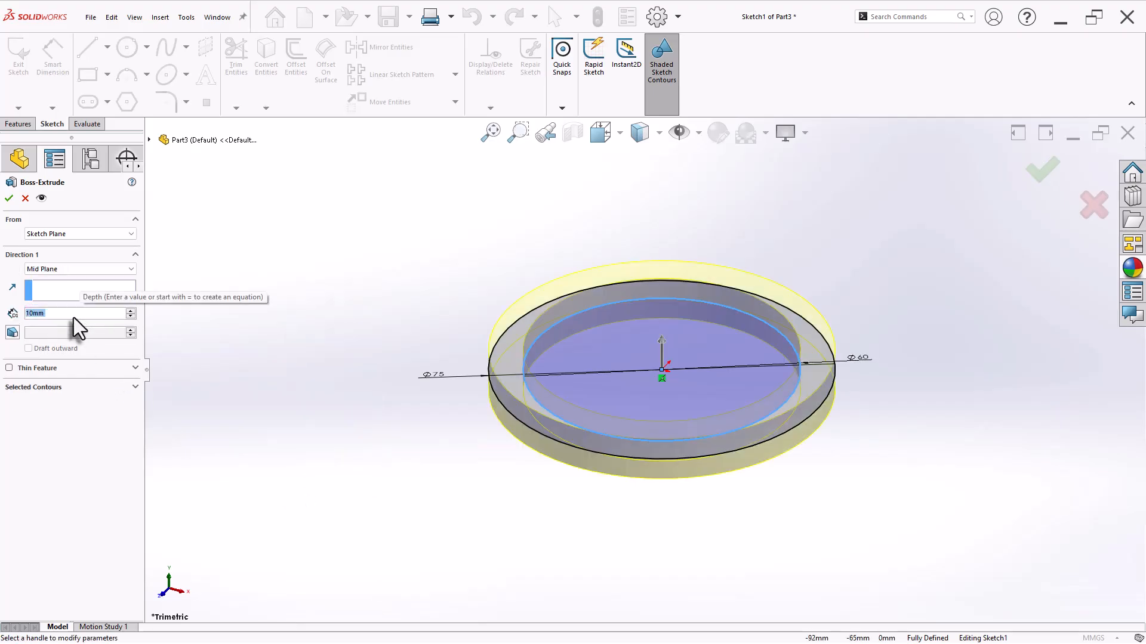
pyautogui.write('200')
pyautogui.press('Return')
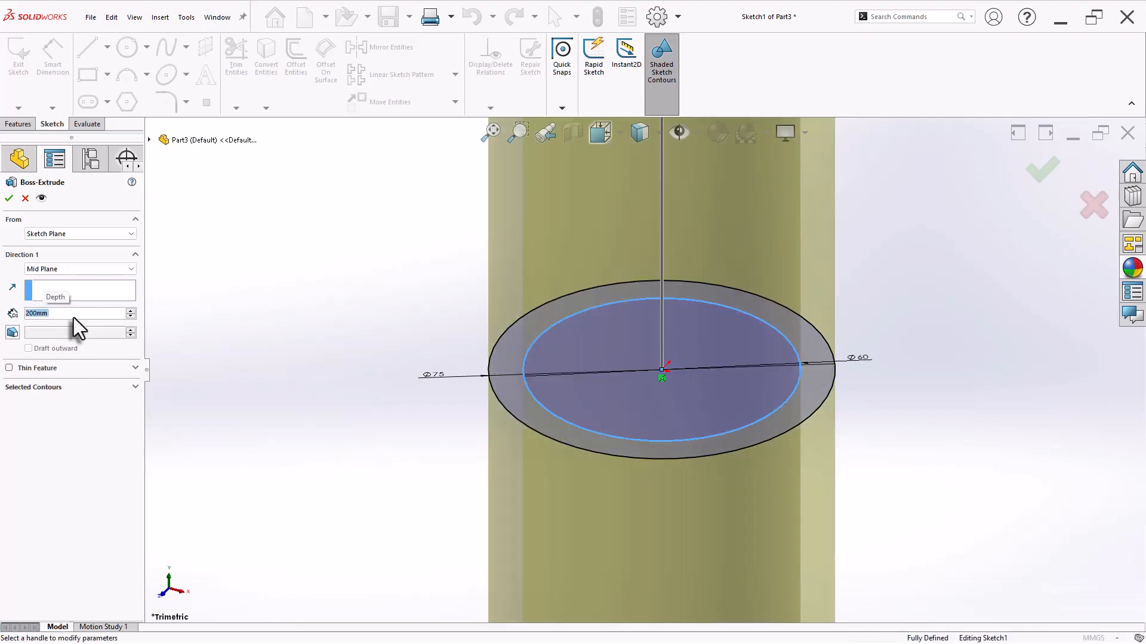
pyautogui.click(10, 199)
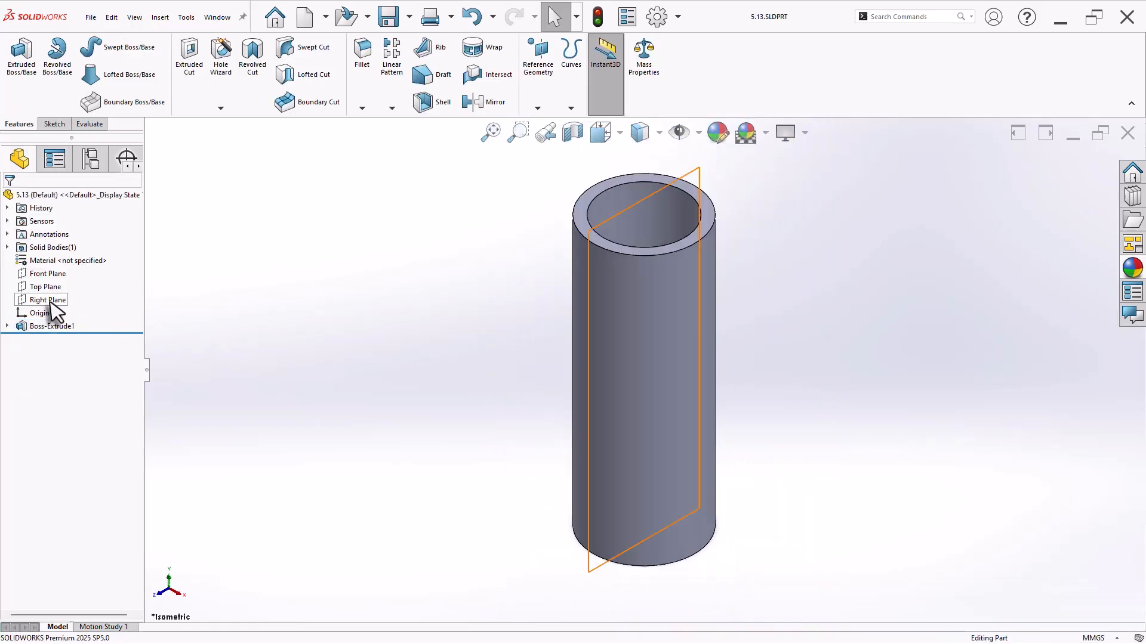
# Create a reference plane offset 75 mm from the Right Plane, in front of the tube's outer wall
pyautogui.click(49, 301)
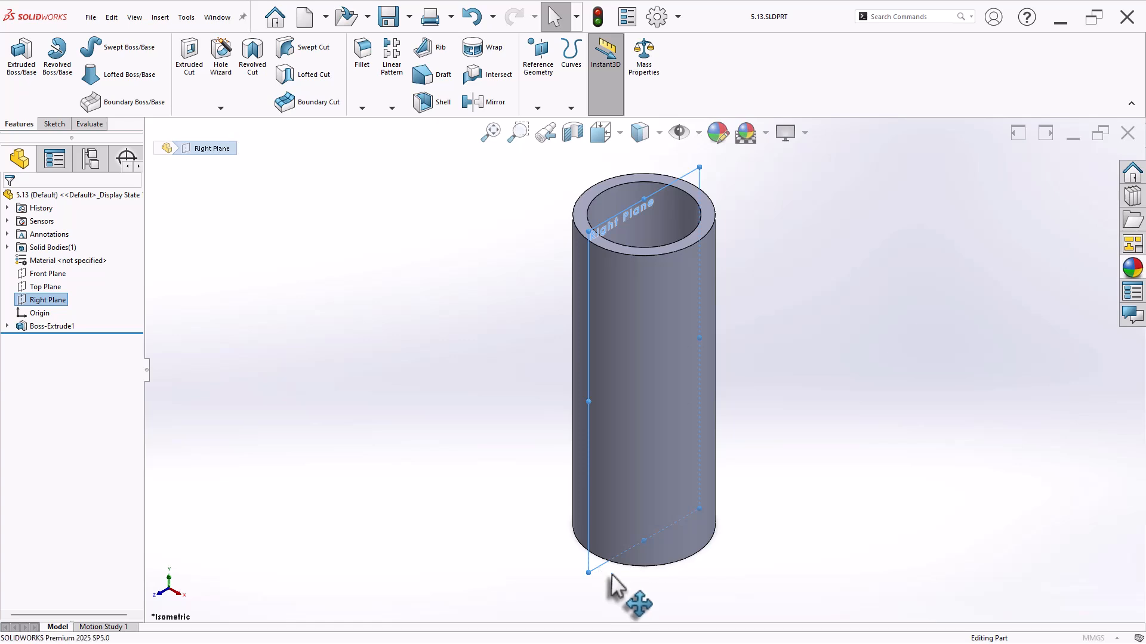
pyautogui.keyDown('ctrl'); pyautogui.moveTo(614, 588); pyautogui.dragTo(686, 601); pyautogui.keyUp('ctrl')
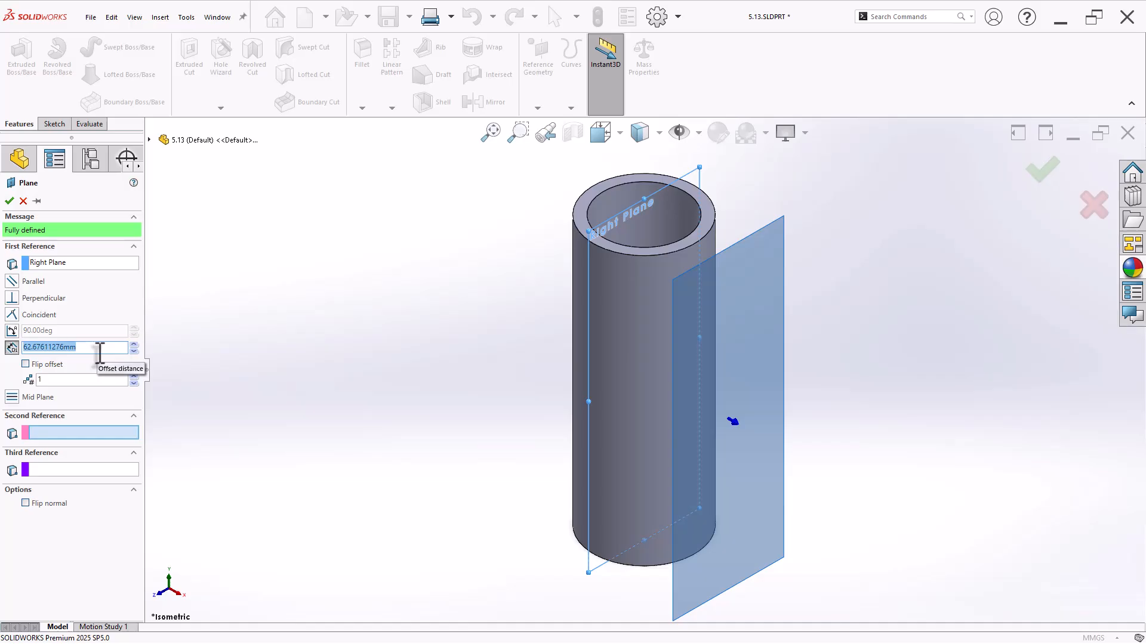
pyautogui.write('75')
pyautogui.press('Return')
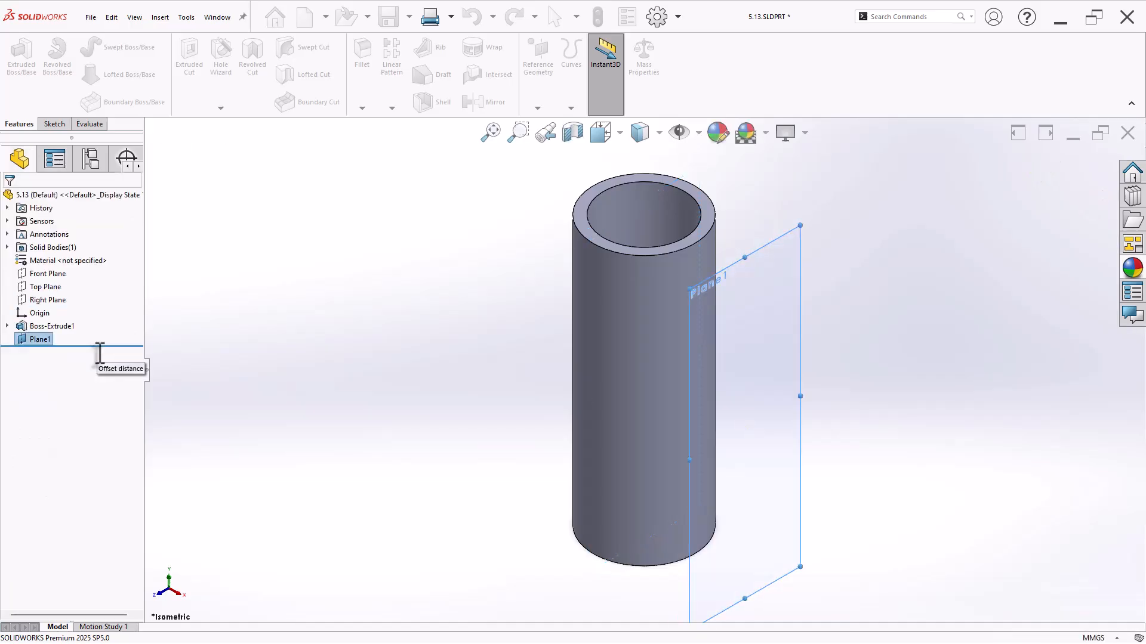
# Sketch a tilted 3 Point Corner Rectangle, about 97 mm long and 15 mm wide, on the offset plane in front of the tube
pyautogui.click(797, 409)
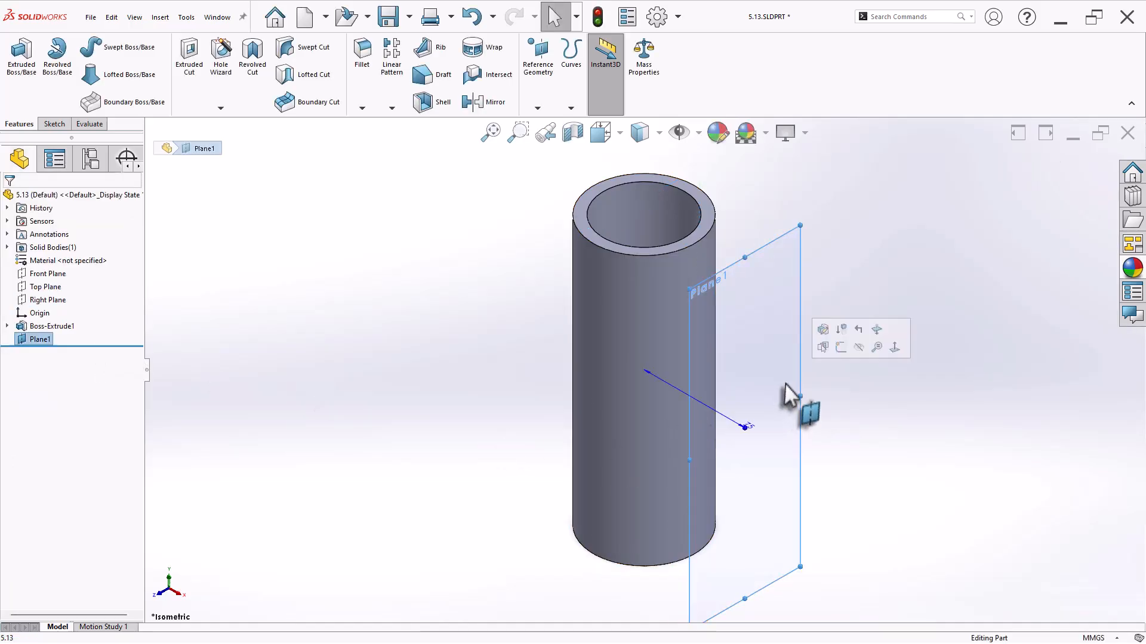
pyautogui.click(840, 347)
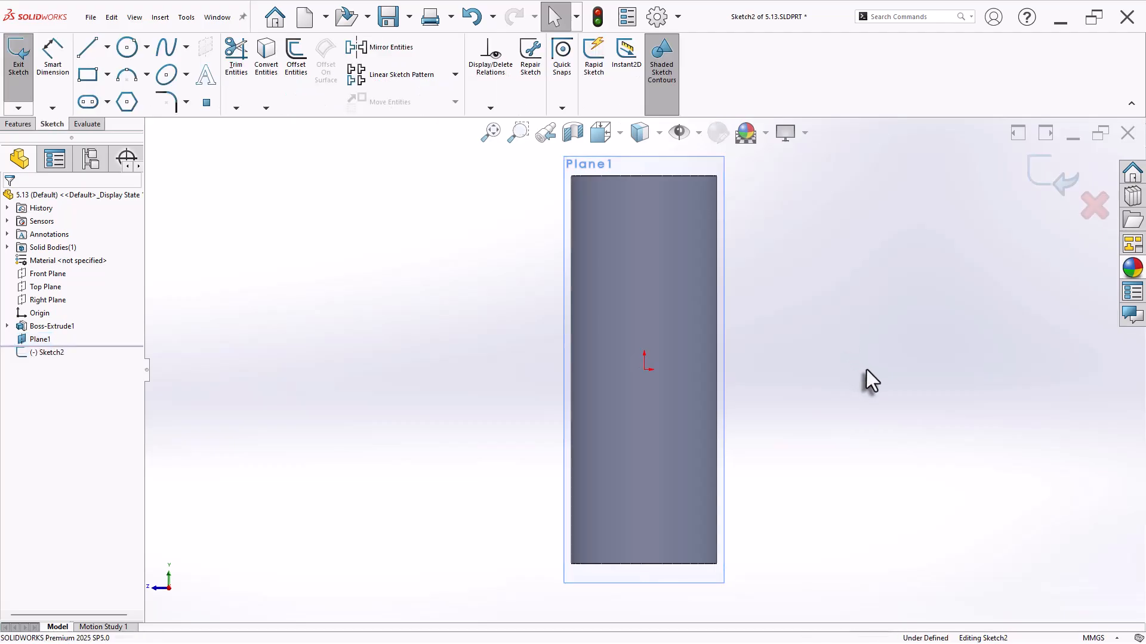
pyautogui.click(107, 74)
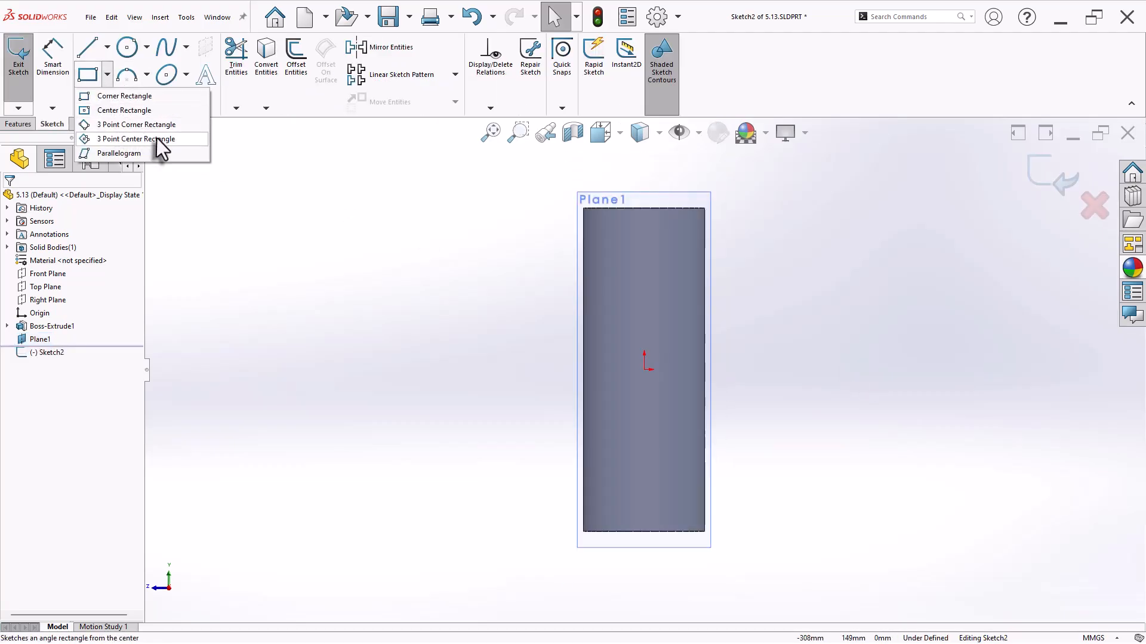
pyautogui.click(124, 124)
pyautogui.click(622, 439)
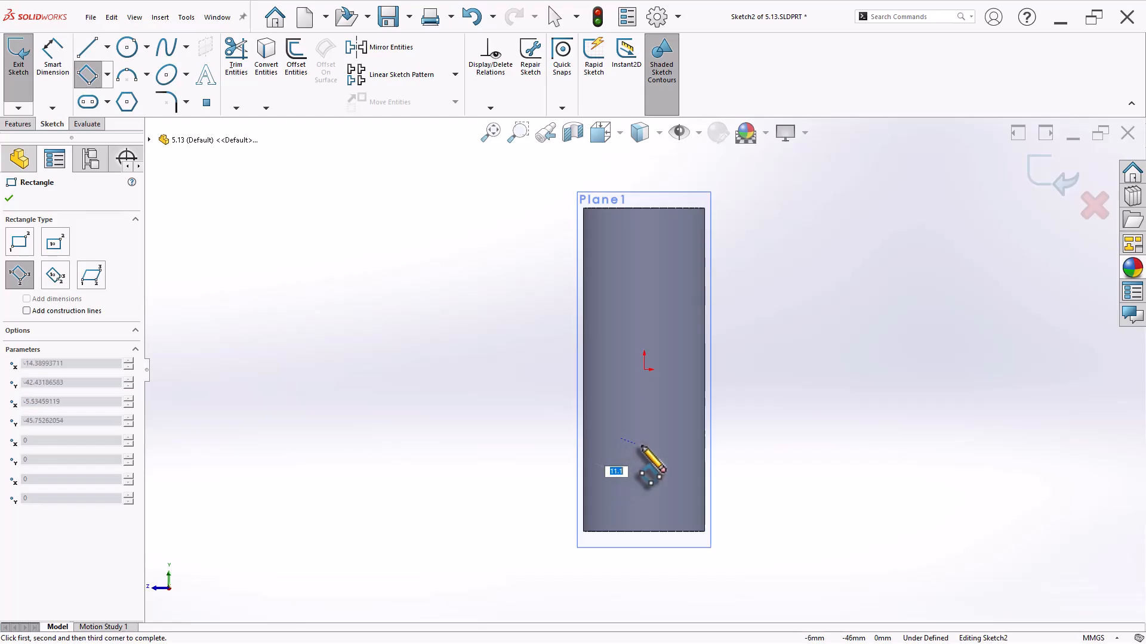
pyautogui.click(644, 447)
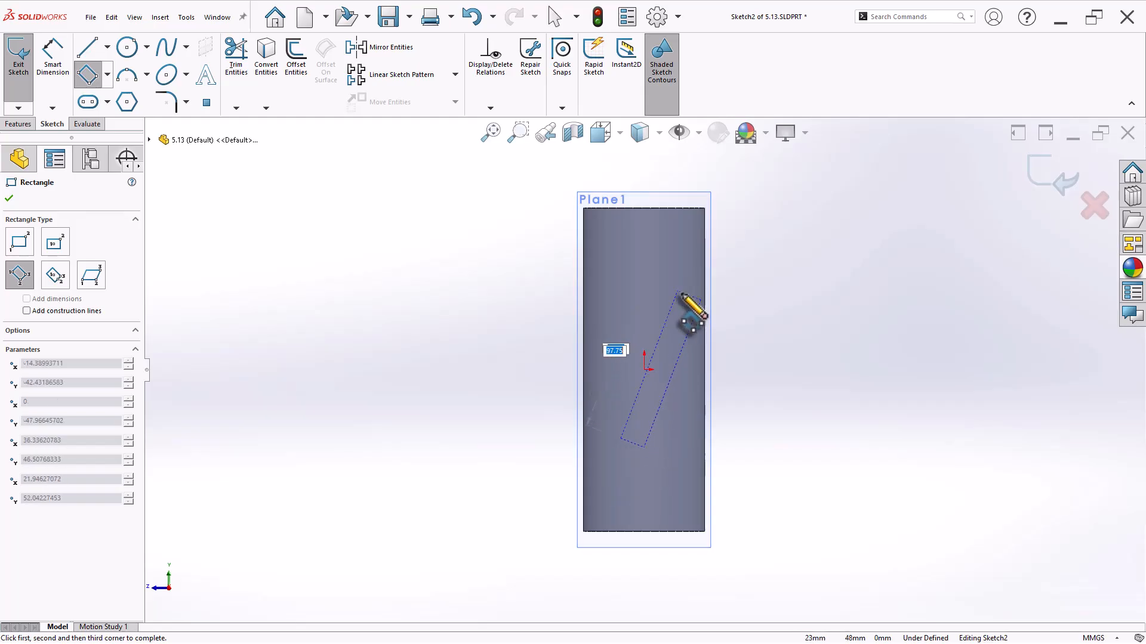
pyautogui.click(698, 301)
pyautogui.rightClick(751, 316)
pyautogui.click(777, 324)
# Draw a diagonal centerline between two opposite corners of the tilted rectangle
pyautogui.click(107, 47)
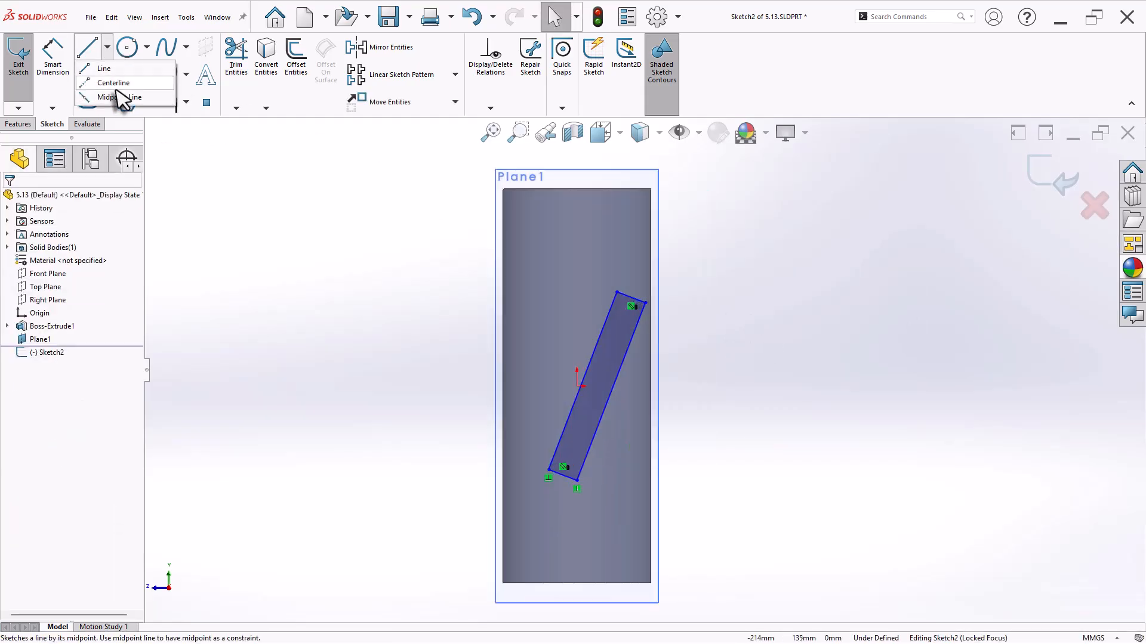
pyautogui.click(119, 82)
pyautogui.click(616, 292)
pyautogui.click(576, 480)
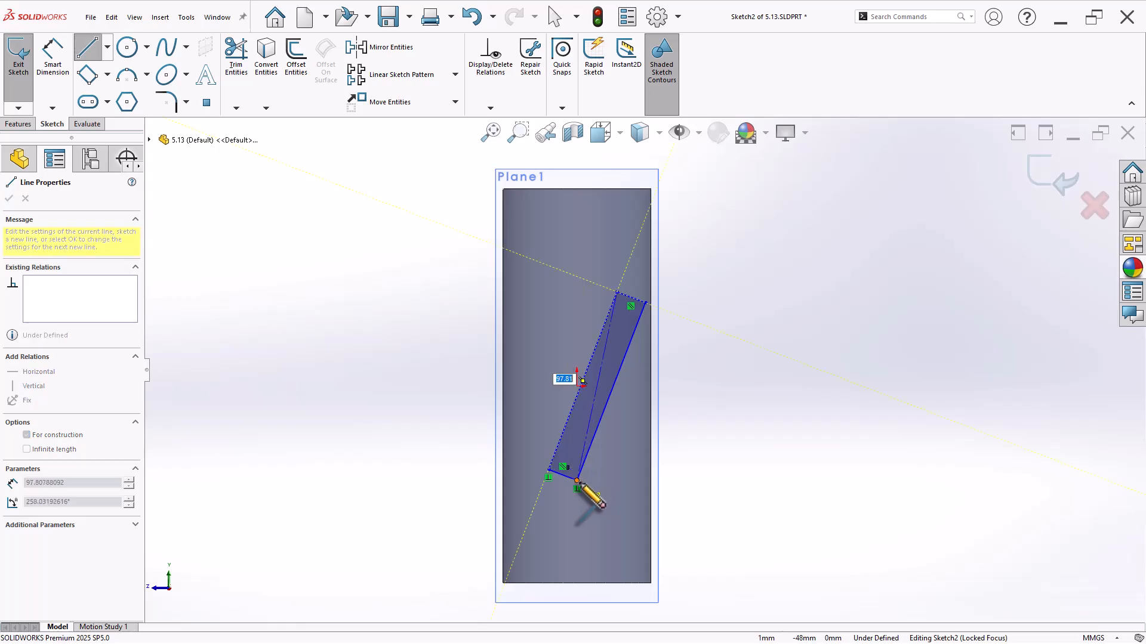
pyautogui.rightClick(725, 358)
pyautogui.click(752, 363)
# Make the midpoint of the diagonal centerline coincident with the origin to centre the rectangle
pyautogui.scroll(-3, 644, 411)
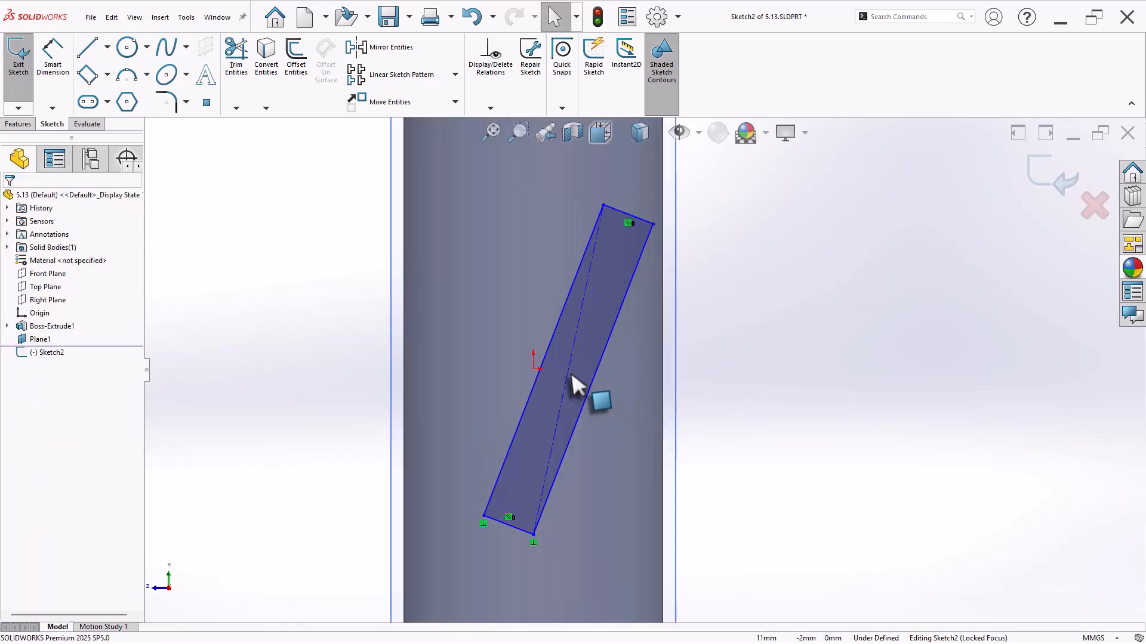
pyautogui.click(568, 370)
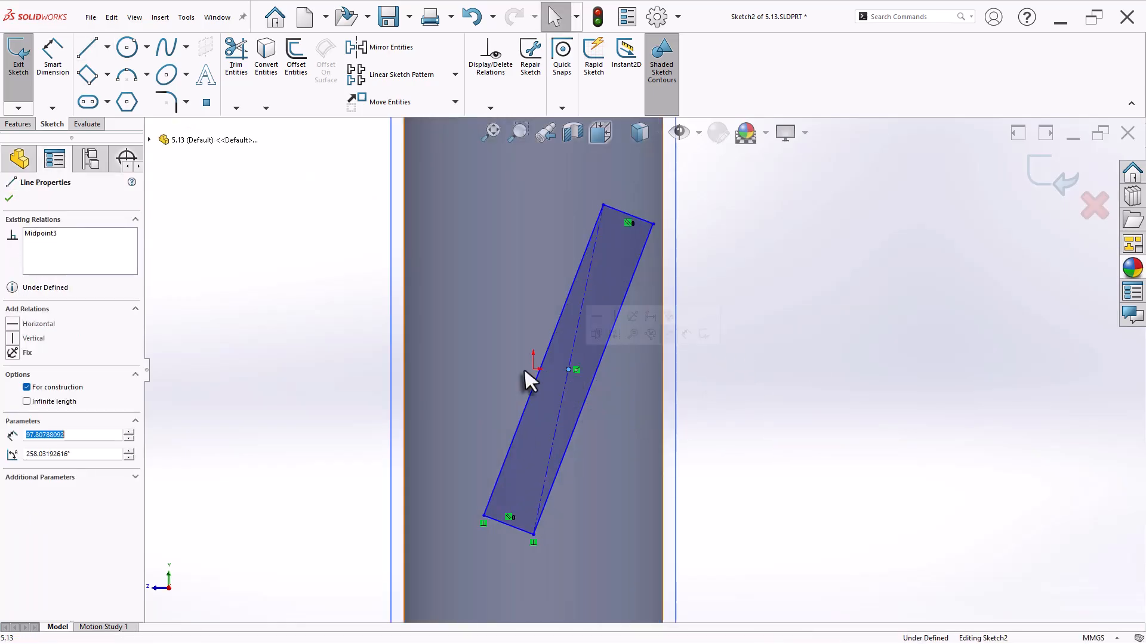
pyautogui.keyDown('ctrl'); pyautogui.click(533, 369); pyautogui.keyUp('ctrl')
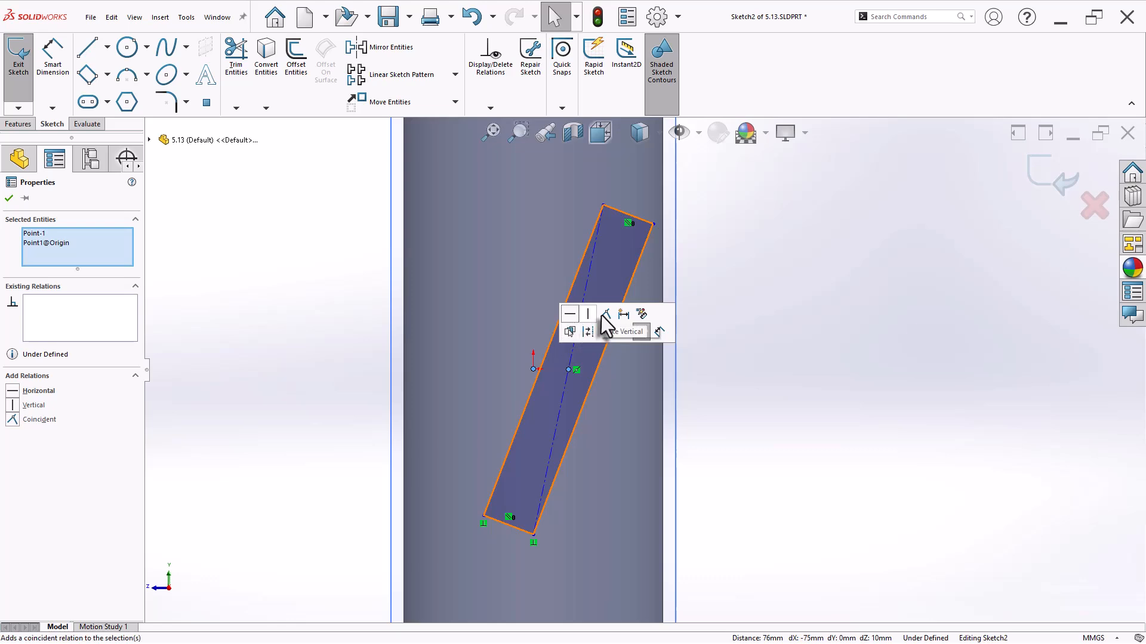
pyautogui.click(608, 314)
pyautogui.click(805, 436)
pyautogui.scroll(3, 780, 431)
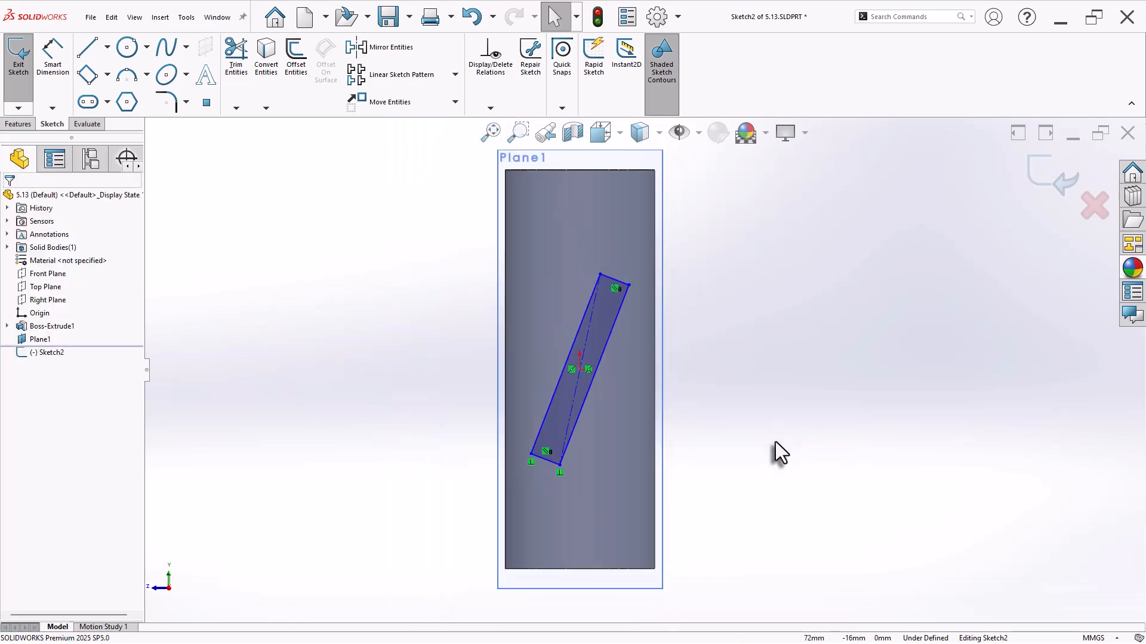
# Dimension the tilted rectangle's long side to 120 mm and its short side to 10 mm
pyautogui.press('d')
pyautogui.click(611, 335)
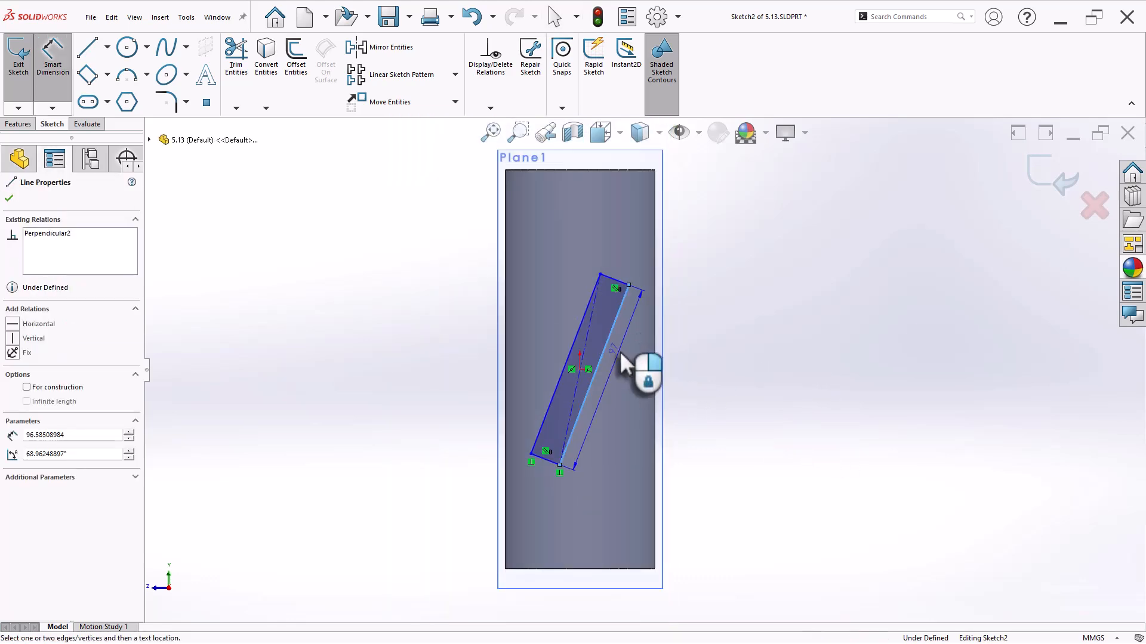
pyautogui.click(624, 360)
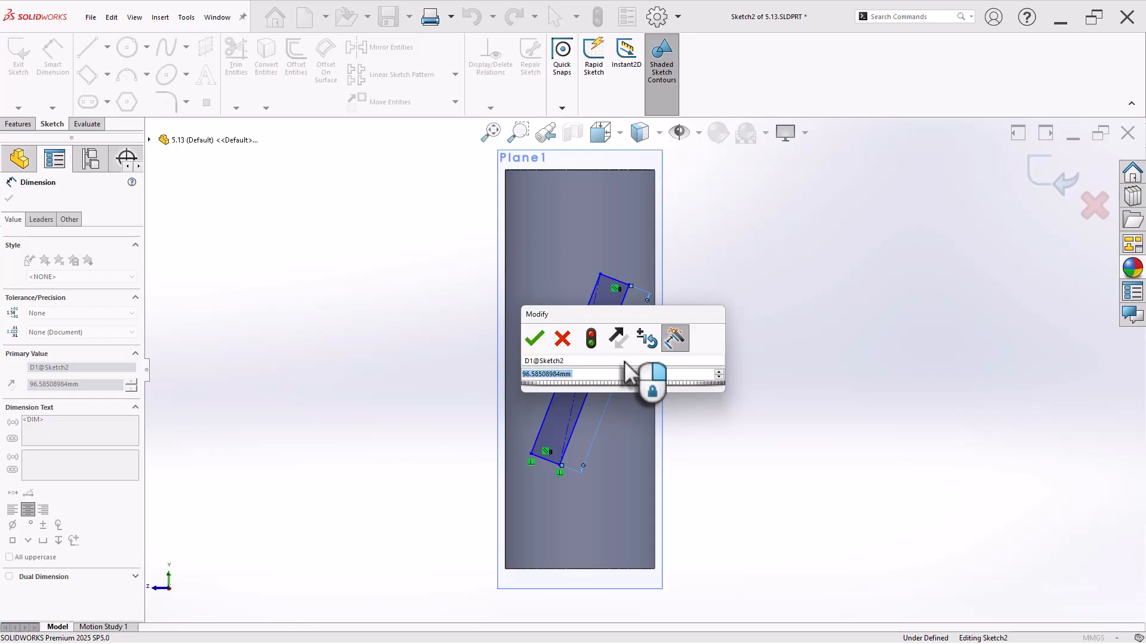
pyautogui.write('120')
pyautogui.press('Return')
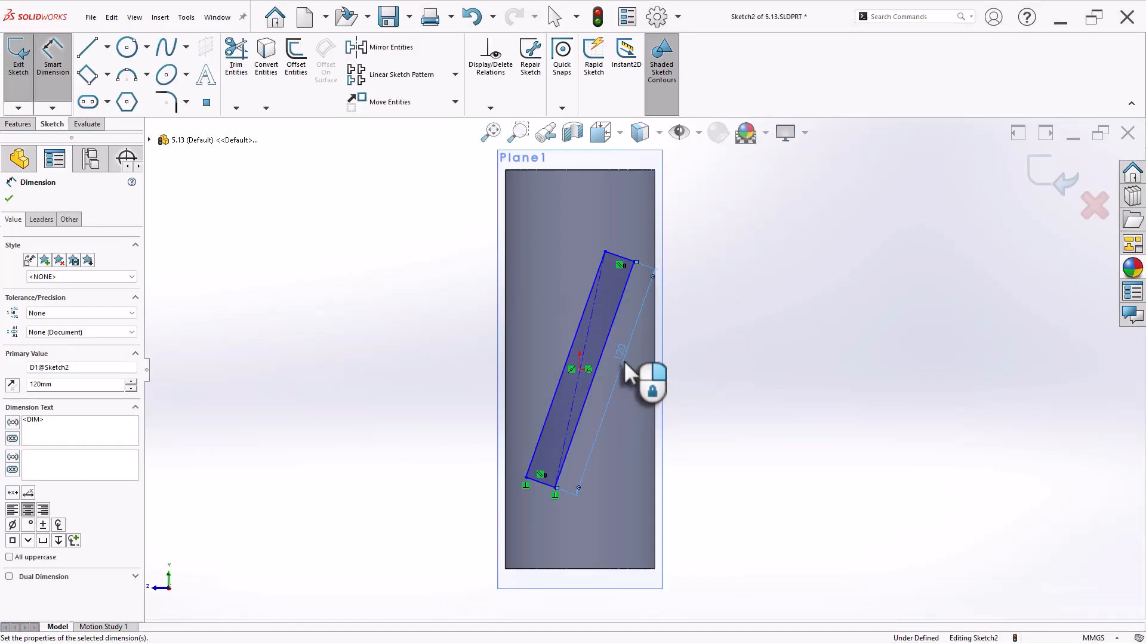
pyautogui.click(619, 263)
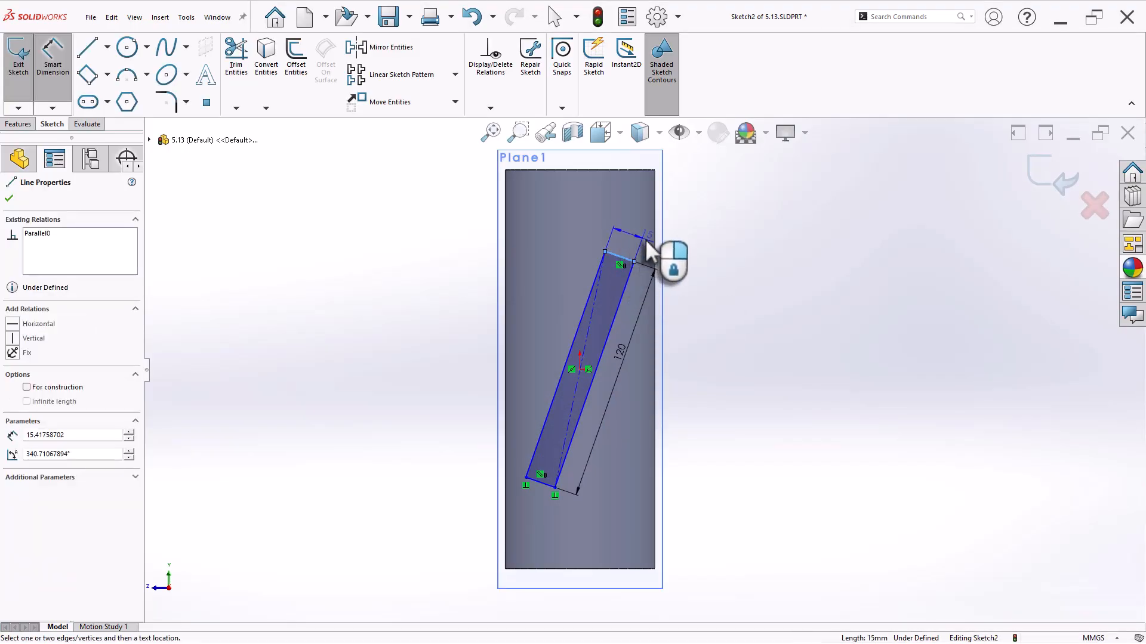
pyautogui.click(646, 243)
pyautogui.write('10')
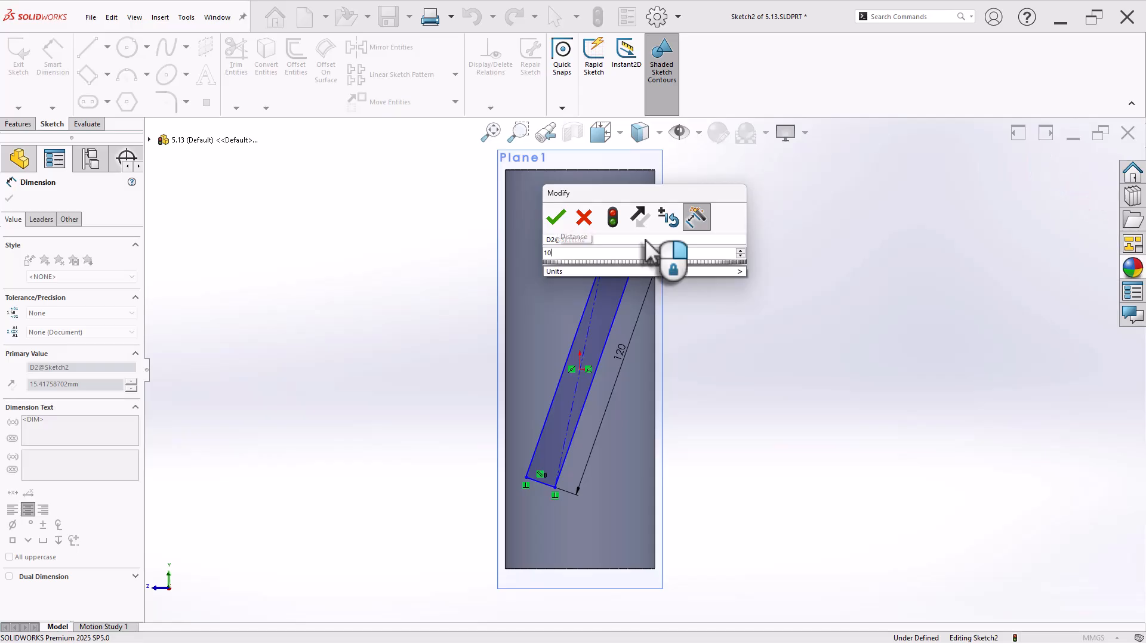
pyautogui.press('Return')
# Dimension the angle between the rectangle's long side and the vertical at its upper corner as 8°
pyautogui.scroll(3, 724, 365)
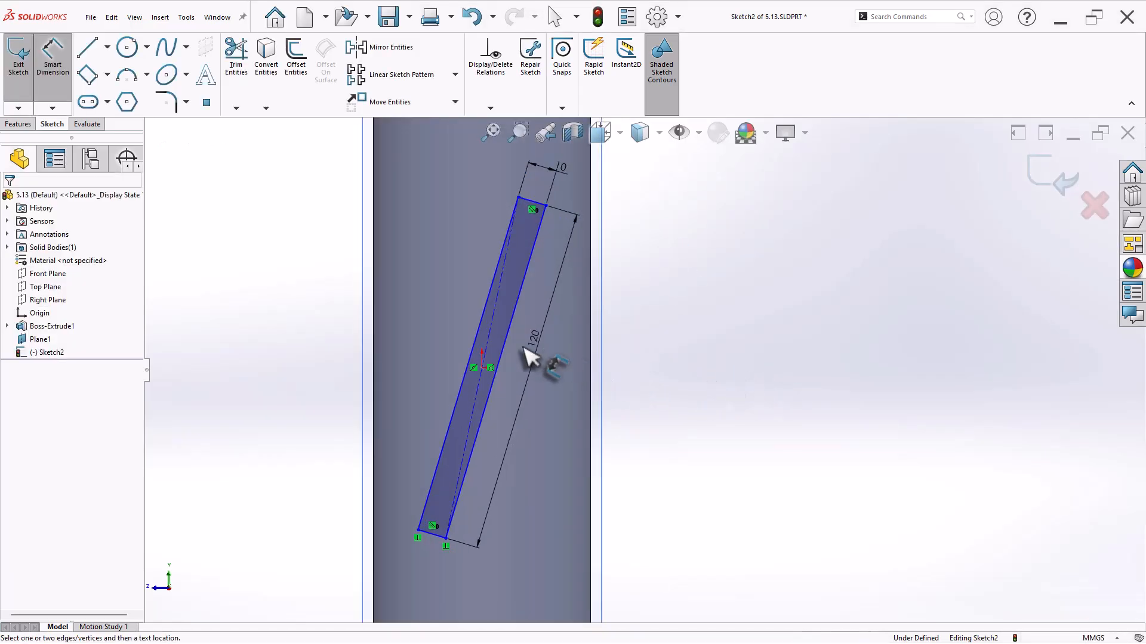
pyautogui.scroll(2, 525, 334)
pyautogui.scroll(-1, 539, 274)
pyautogui.scroll(3, 594, 225)
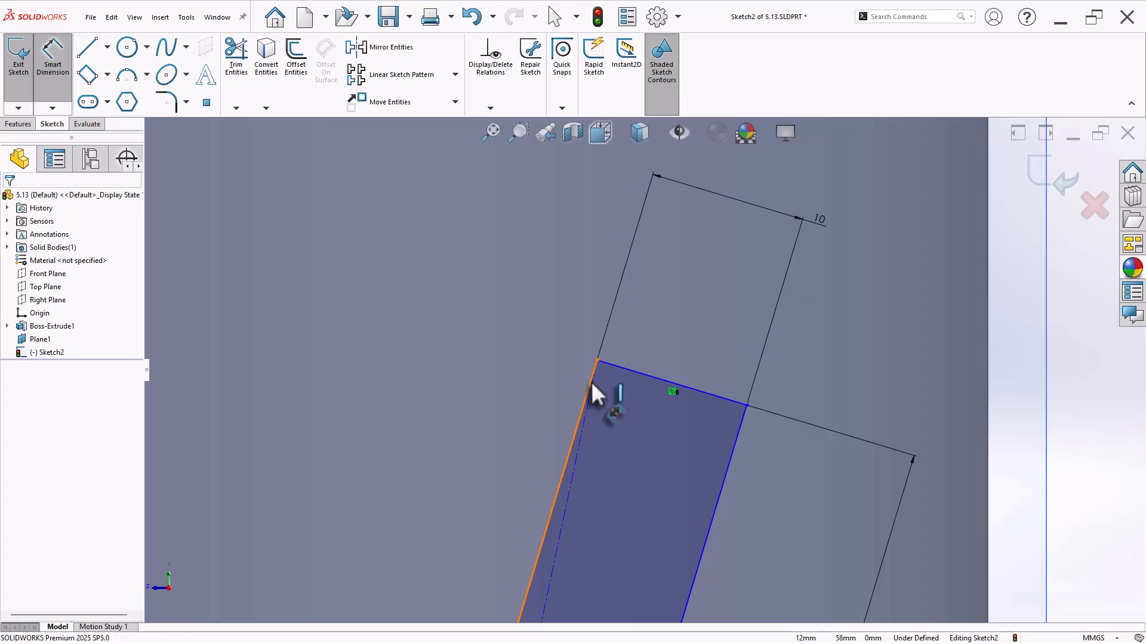
pyautogui.click(594, 394)
pyautogui.click(596, 361)
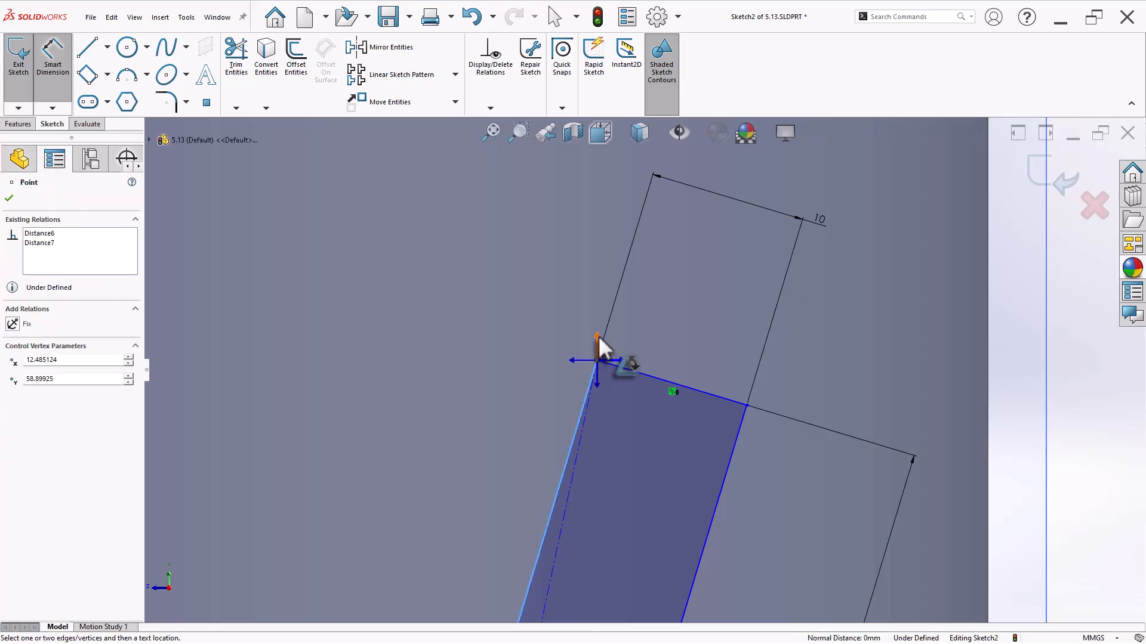
pyautogui.click(612, 304)
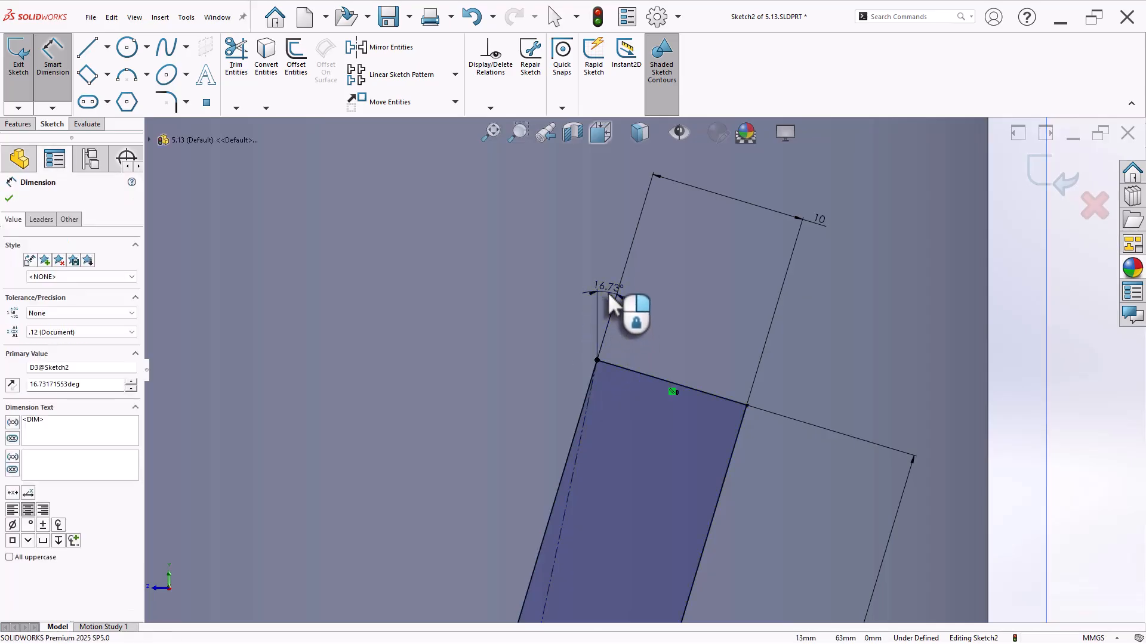
pyautogui.write('8')
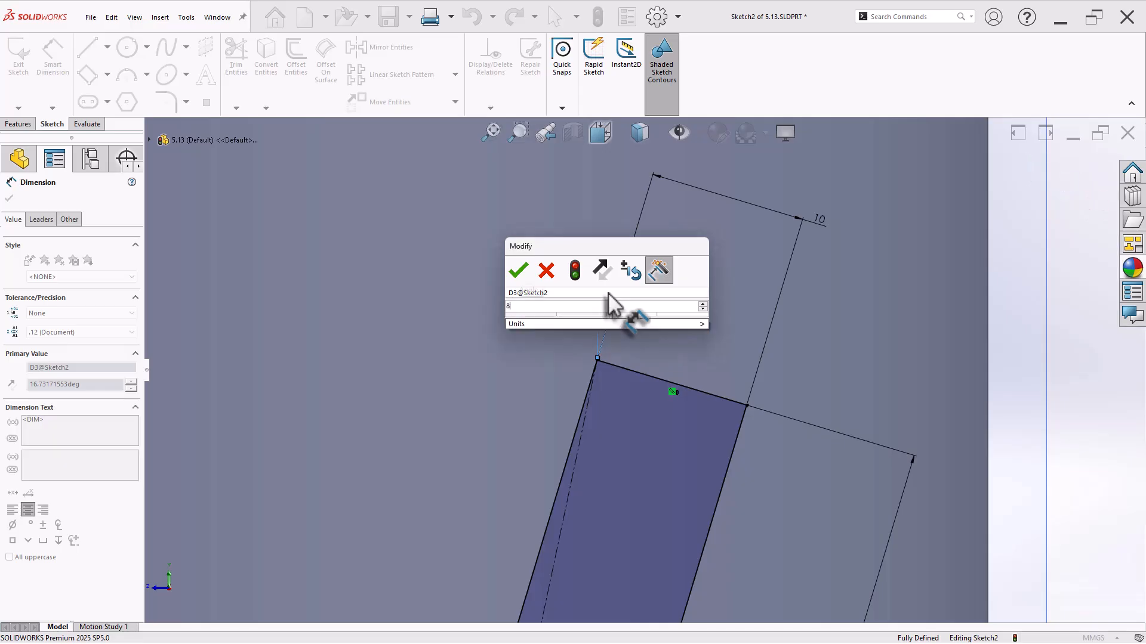
pyautogui.press('Return')
pyautogui.scroll(10, 305, 371)
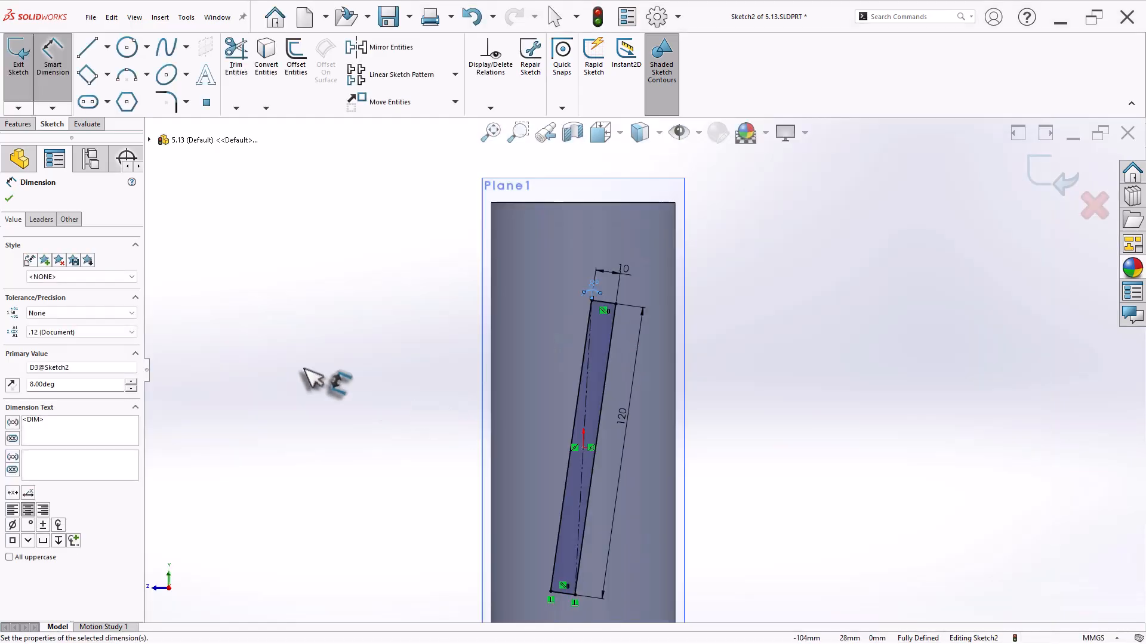
# Extrude the tilted rectangle towards the tube with an Up To Surface end condition ending on the tube's outer face
pyautogui.click(18, 124)
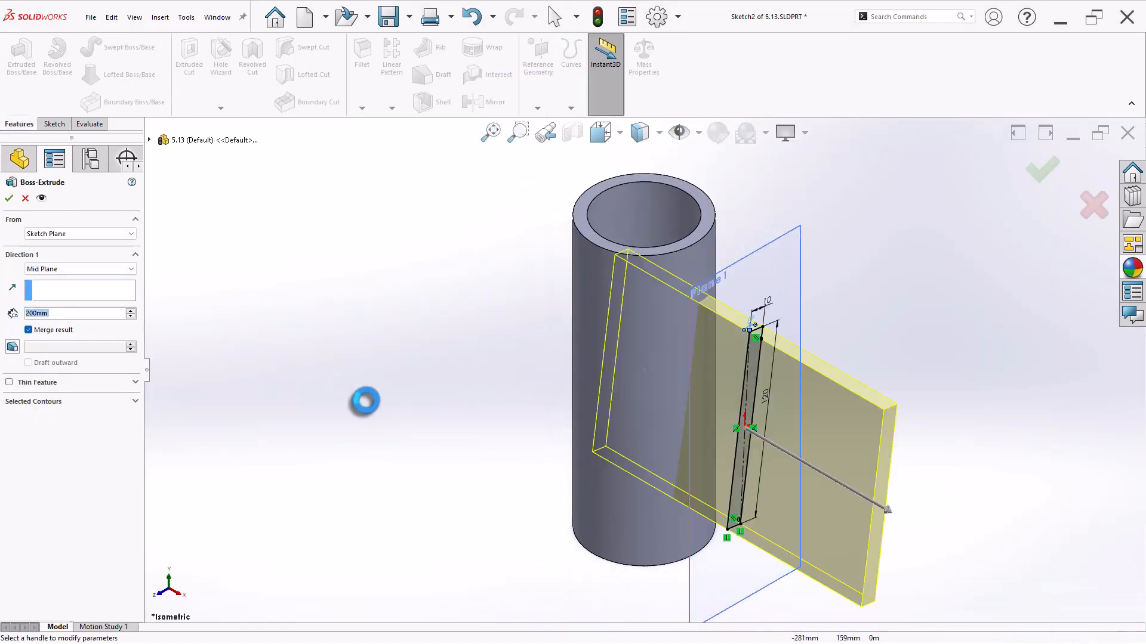
pyautogui.click(55, 272)
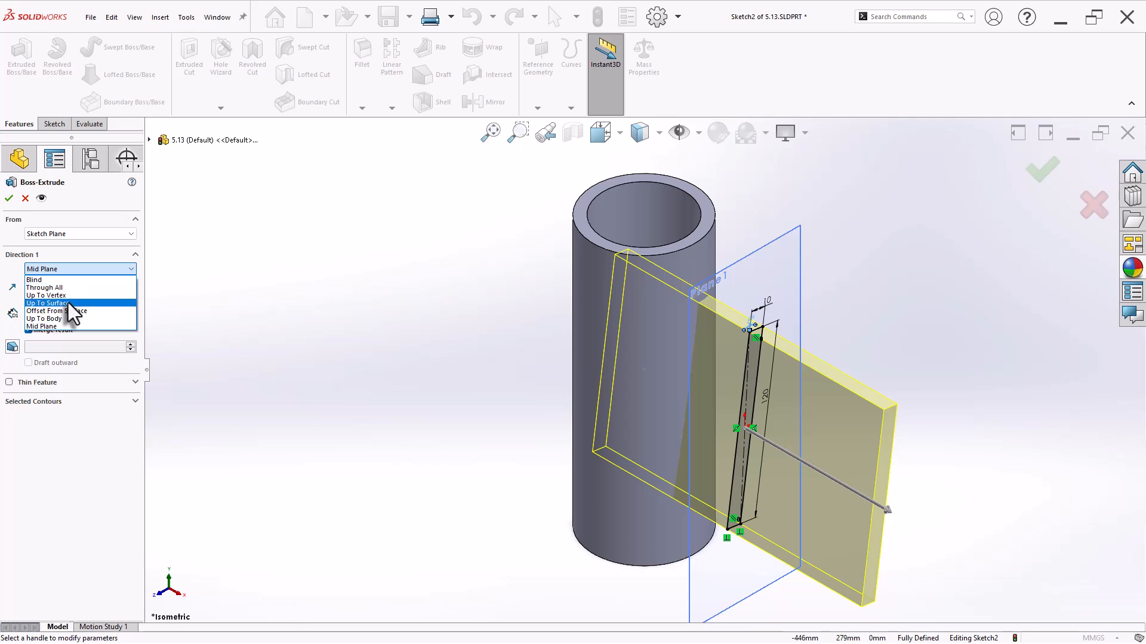
pyautogui.click(68, 303)
pyautogui.click(12, 269)
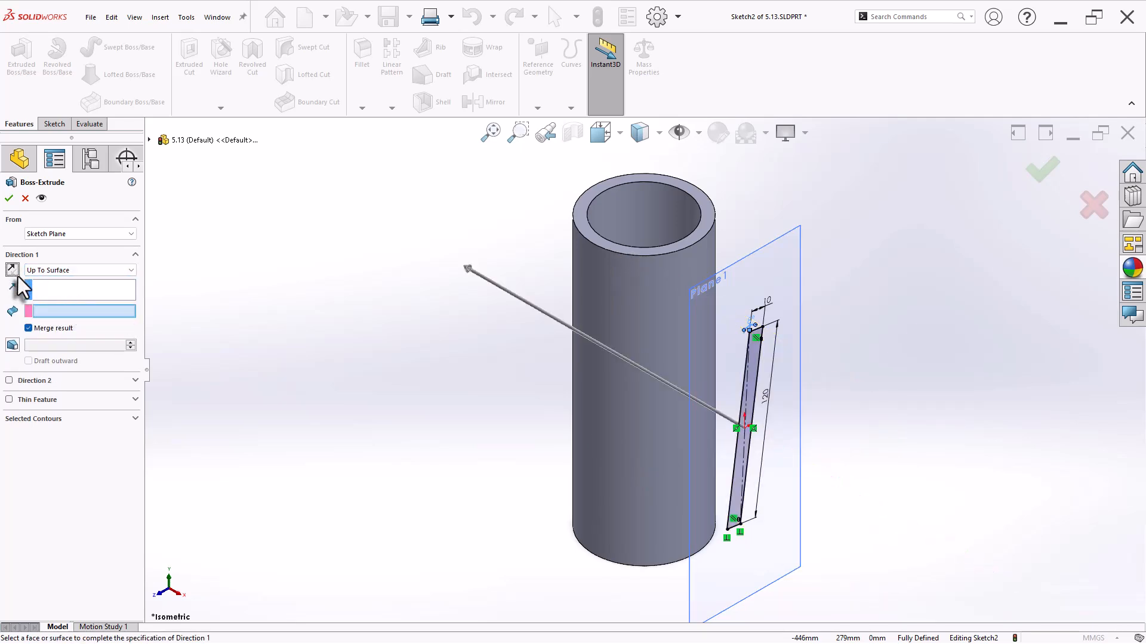
pyautogui.click(675, 326)
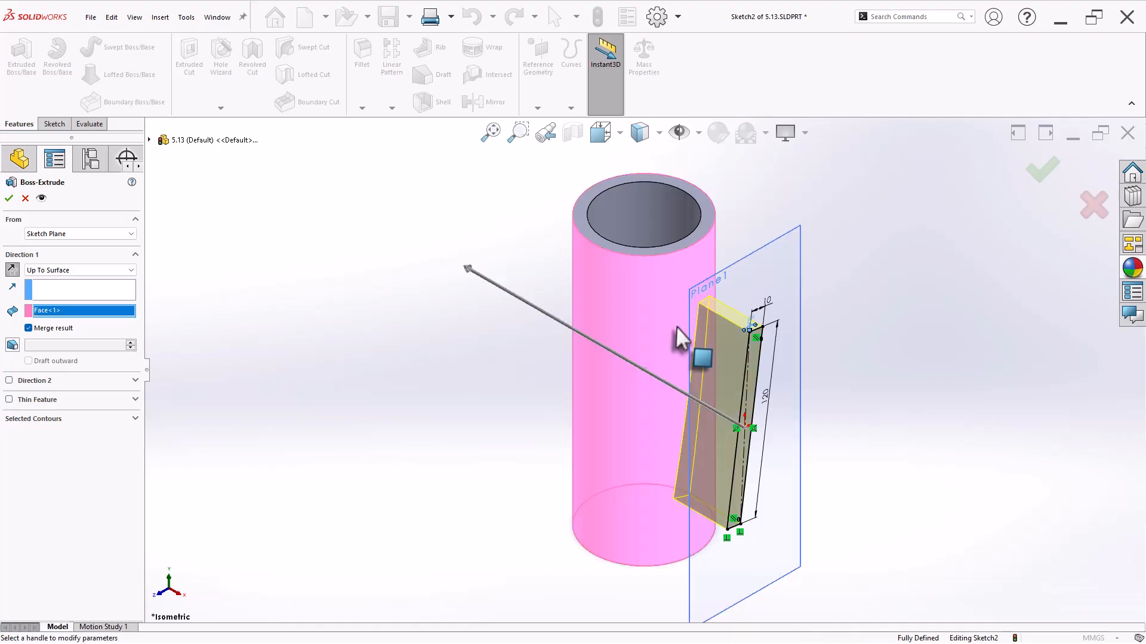
pyautogui.rightClick(676, 325)
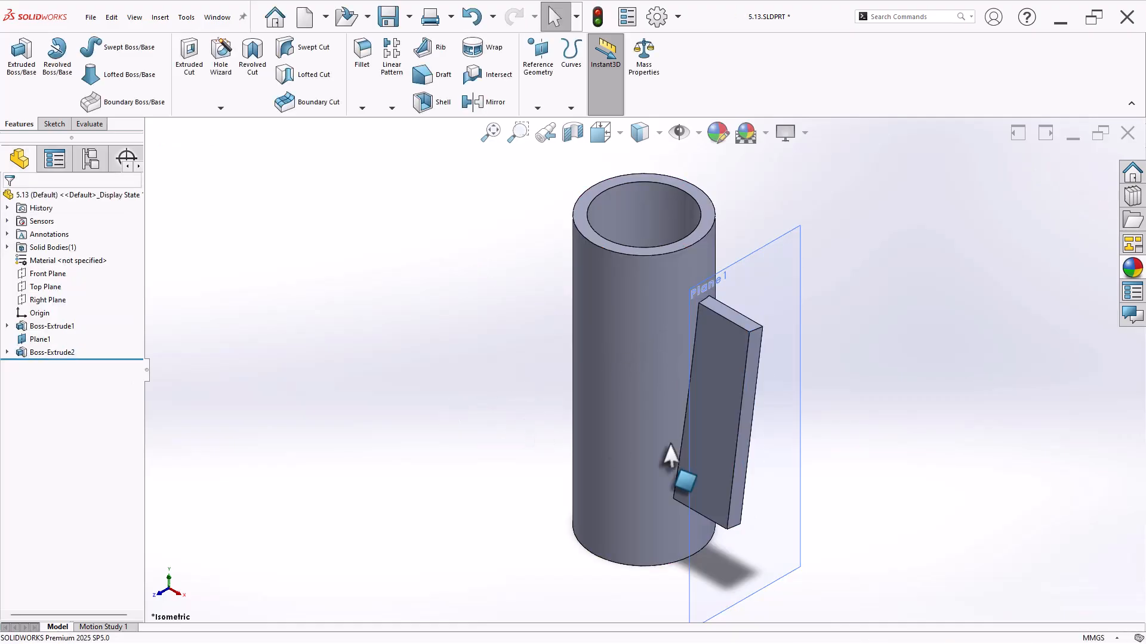
# Hide the offset reference plane at the plate's outer end
pyautogui.moveTo(809, 452); pyautogui.dragTo(794, 314, button='middle')
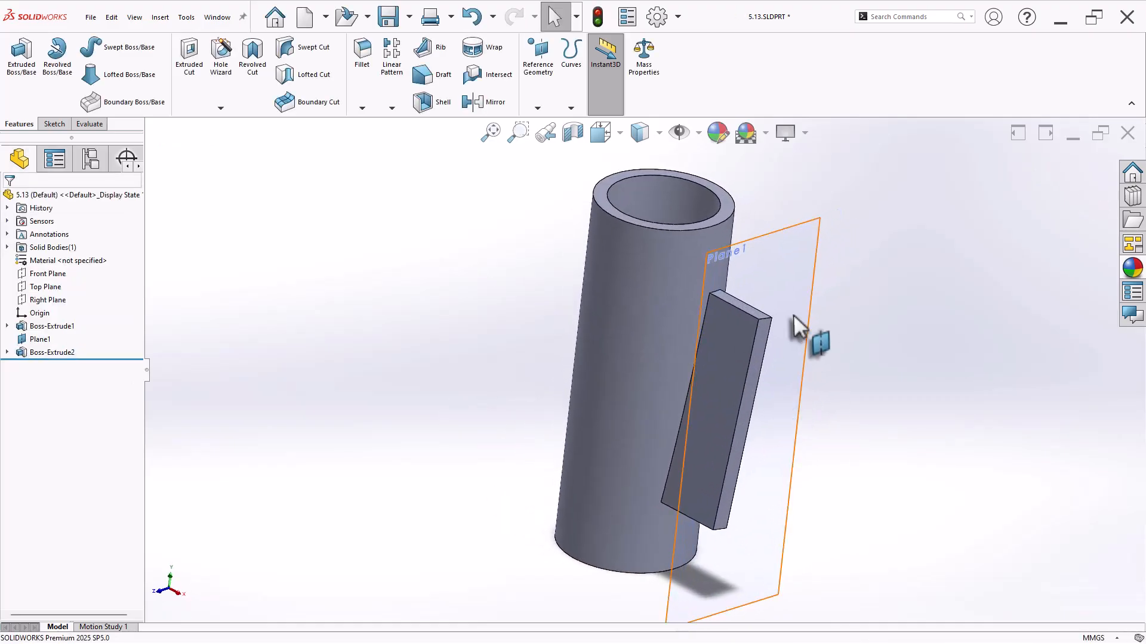
pyautogui.click(794, 299)
pyautogui.click(866, 263)
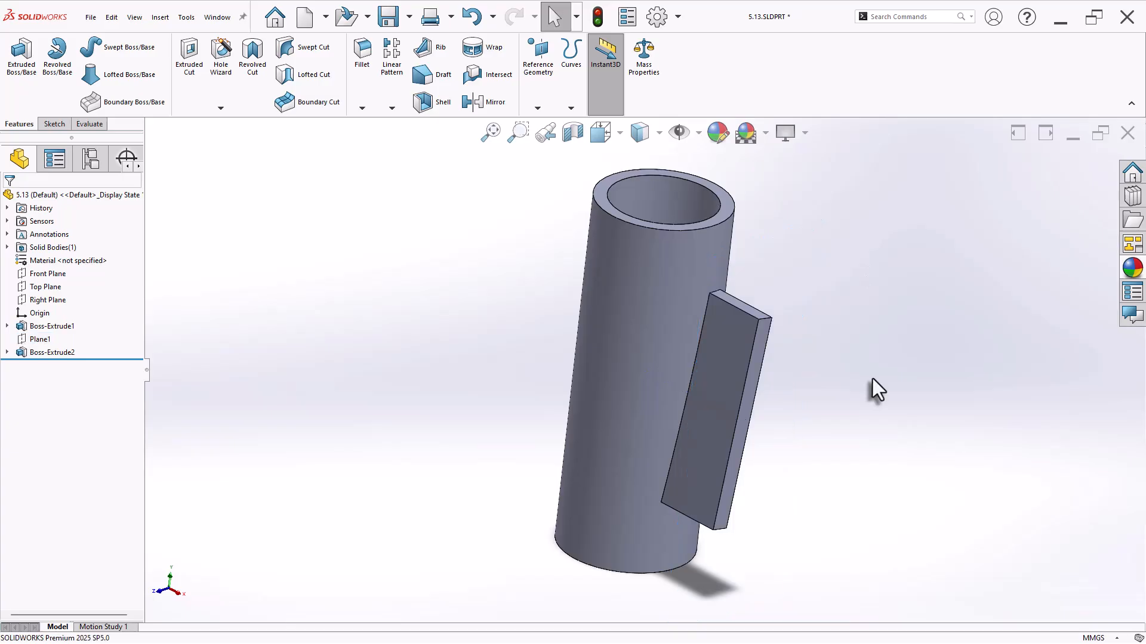
# Fillet the plate's upper and lower outer corner edges with a 10 mm radius
pyautogui.press('f')
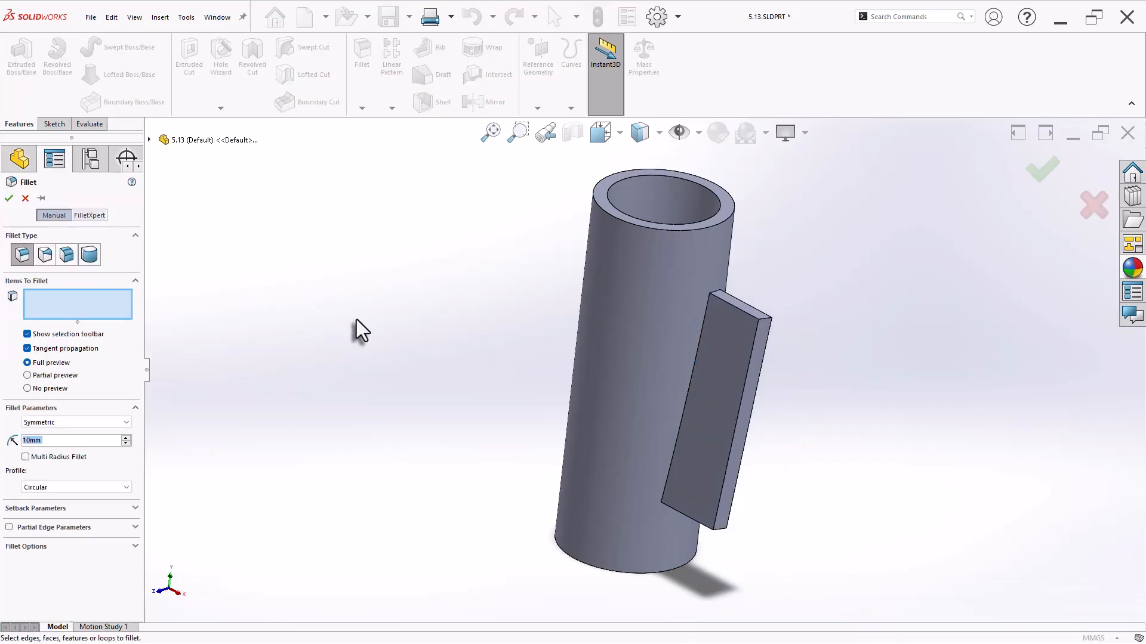
pyautogui.click(771, 330)
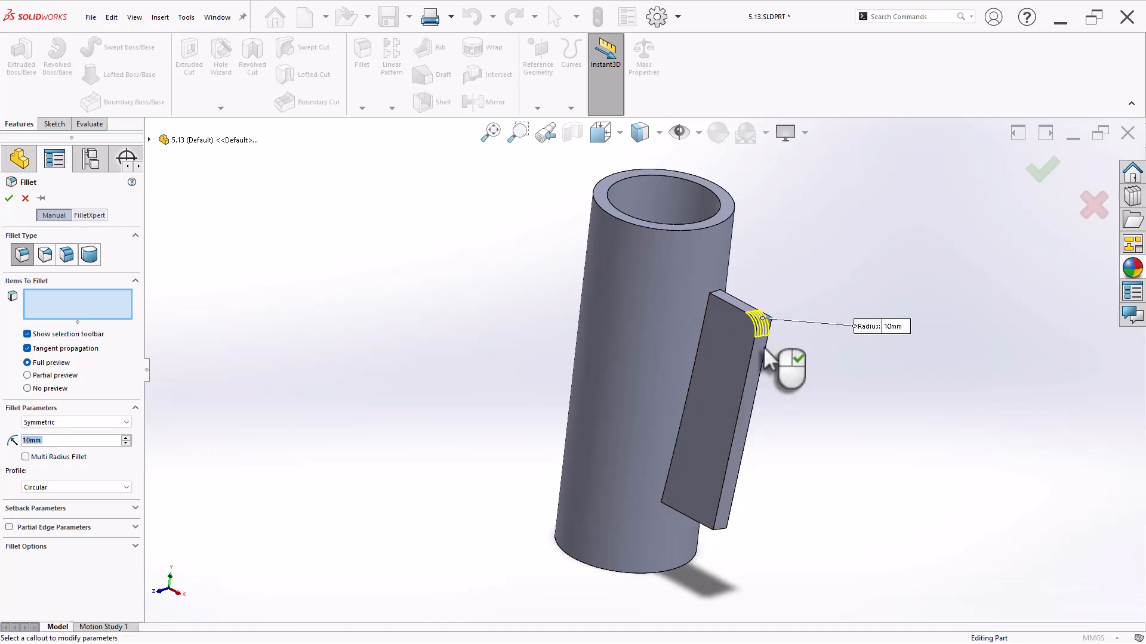
pyautogui.rightClick(725, 534)
# Sketch a 12 mm diameter circle on the plate's side face, concentric with the upper corner fillet
pyautogui.click(766, 379)
pyautogui.click(820, 352)
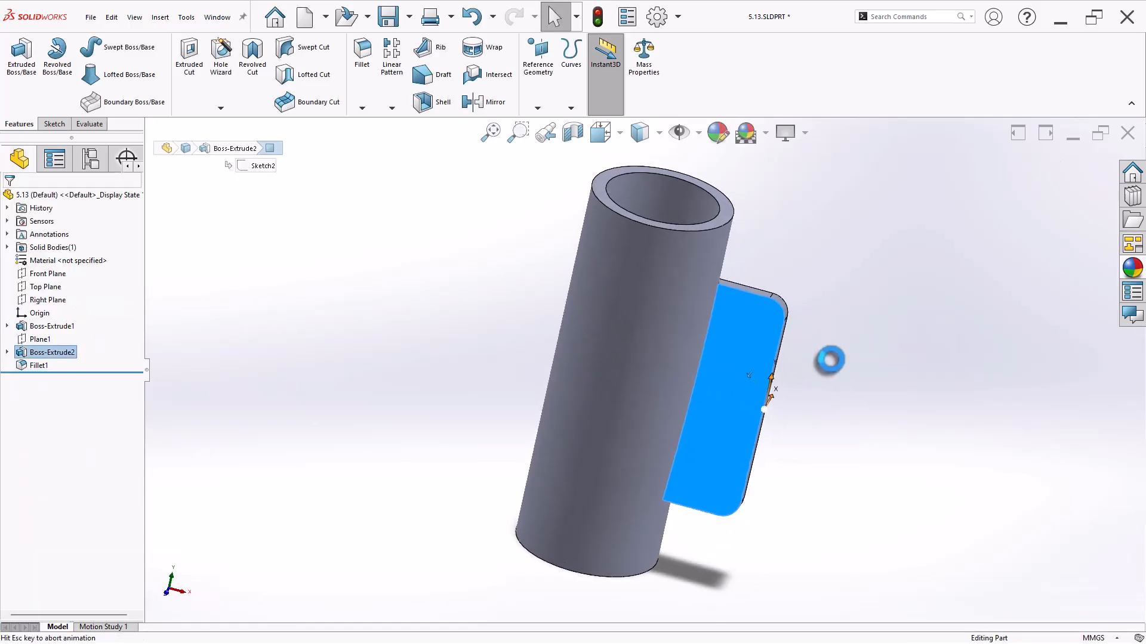
pyautogui.press('s')
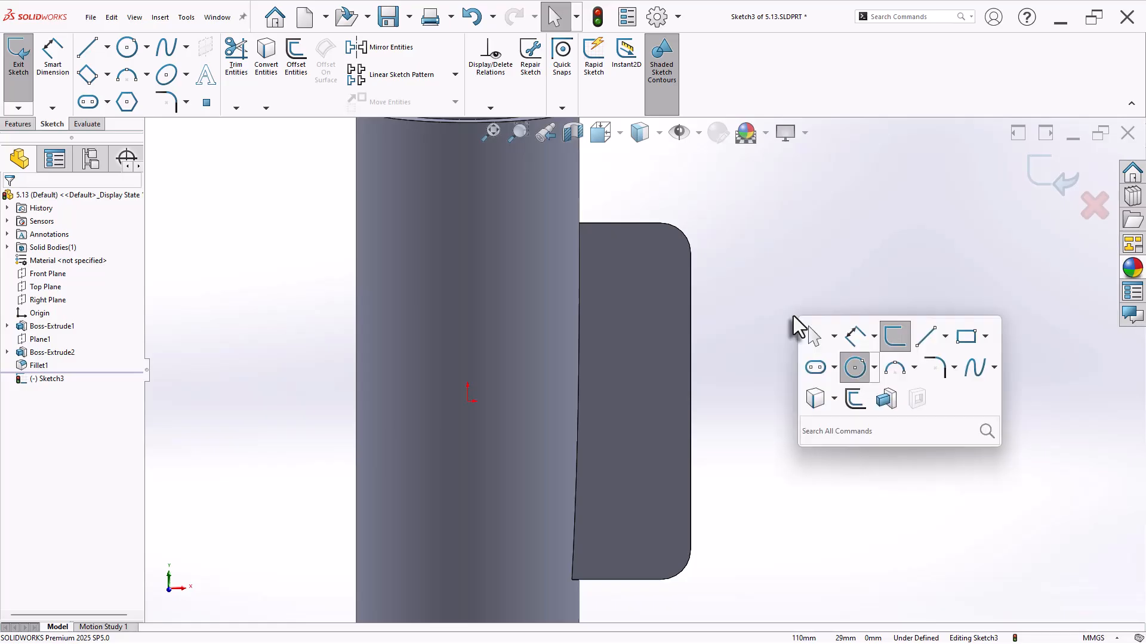
pyautogui.click(854, 367)
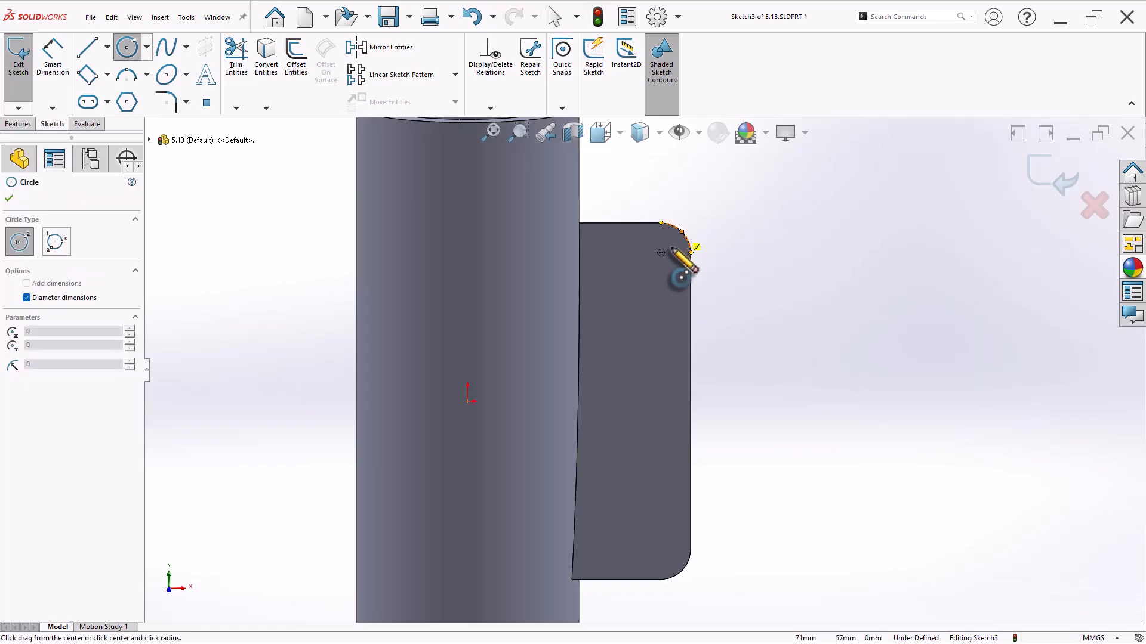
pyautogui.click(660, 252)
pyautogui.write('12')
pyautogui.press('Return')
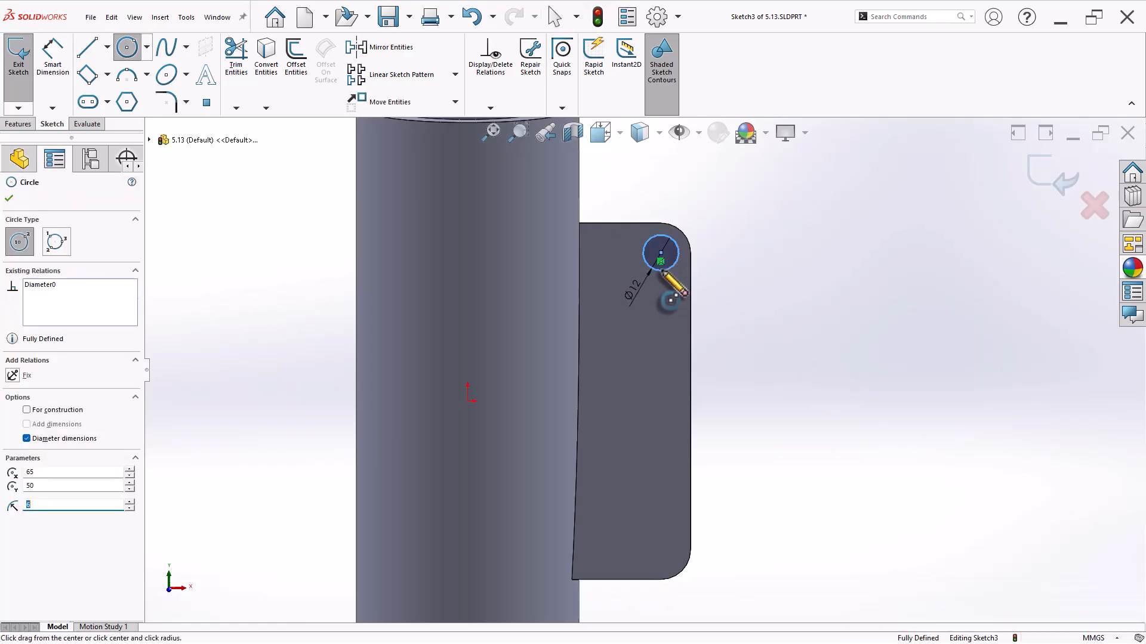
# Sketch a circle about 10 mm in diameter on the plate's side face, concentric with the lower corner fillet
pyautogui.press('Escape')
pyautogui.click(127, 47)
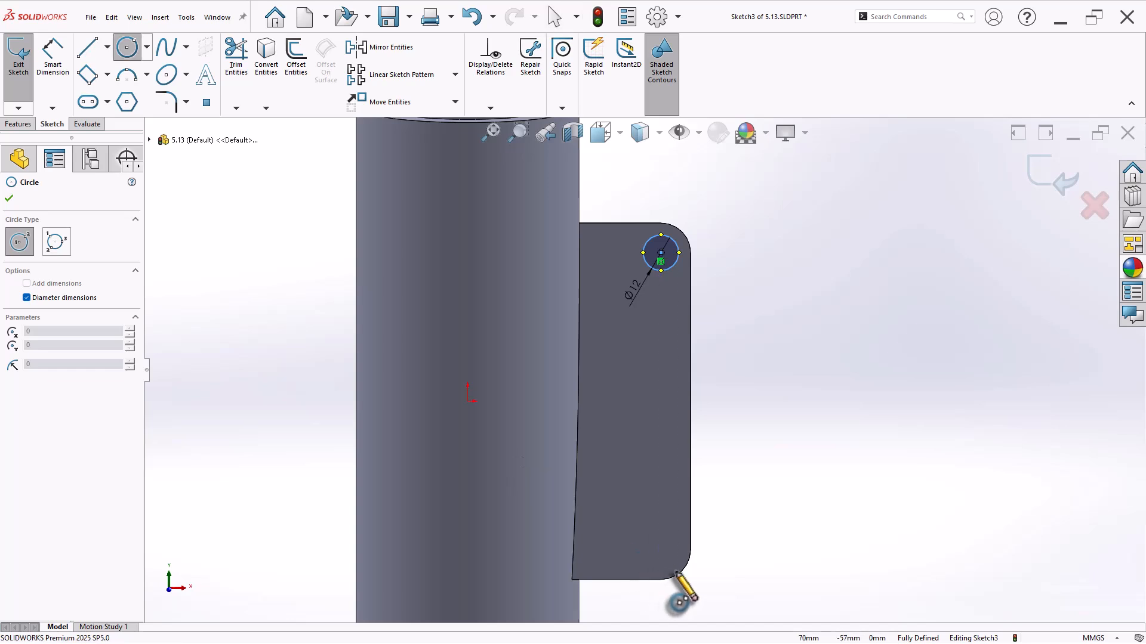
pyautogui.click(660, 550)
pyautogui.click(671, 559)
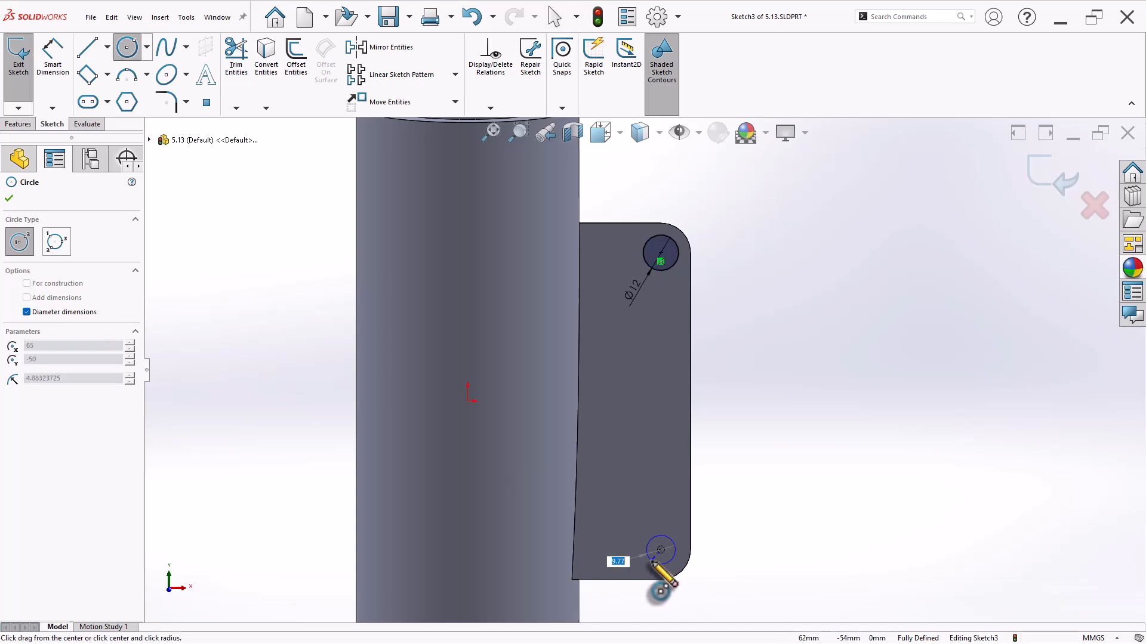
pyautogui.press('Escape')
# Add an Equal relation between the upper 12 mm circle and the lower corner circle
pyautogui.moveTo(704, 157); pyautogui.dragTo(643, 589)
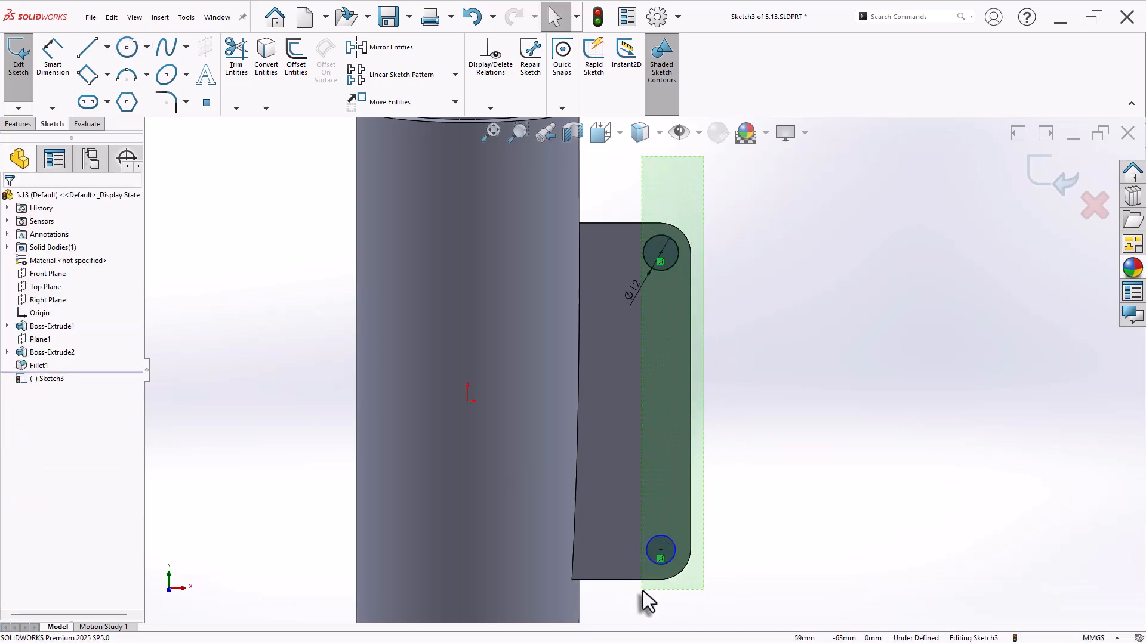
pyautogui.click(769, 457)
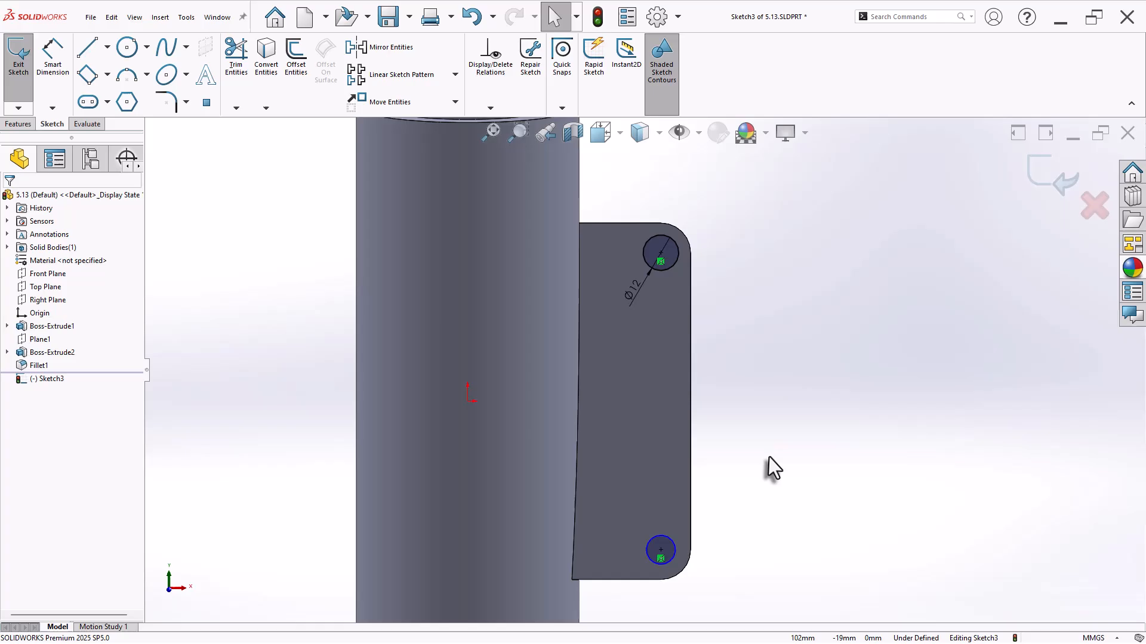
pyautogui.click(666, 270)
pyautogui.keyDown('ctrl'); pyautogui.click(665, 540); pyautogui.keyUp('ctrl')
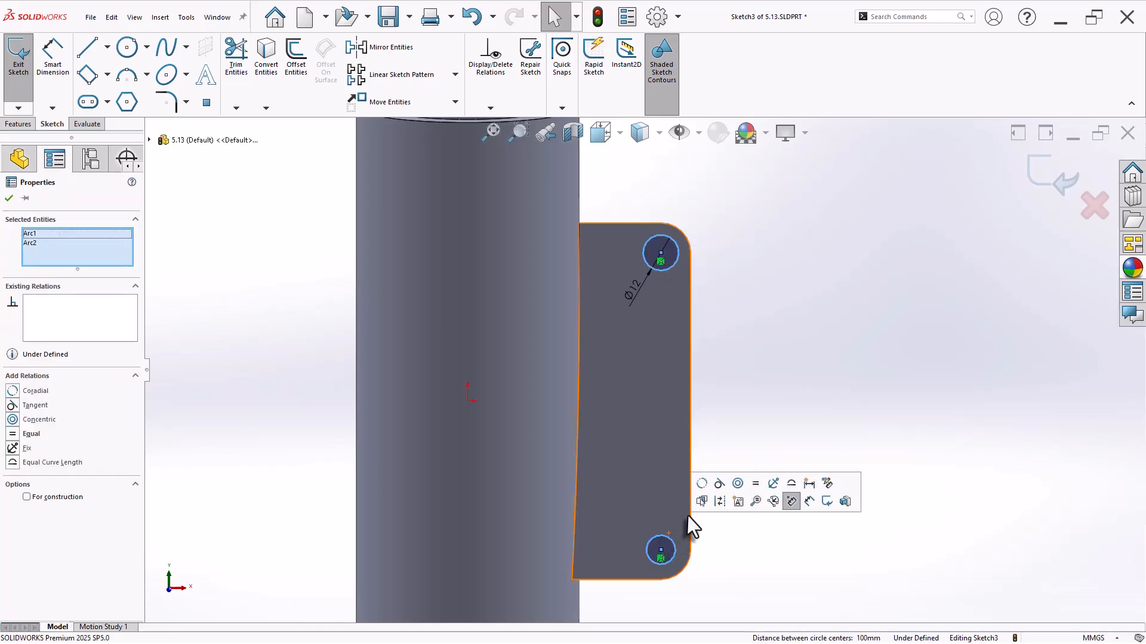
pyautogui.click(753, 499)
pyautogui.click(727, 395)
# Sketch two circles about 14 mm in diameter between the corner circles, with their centres vertically in line with them
pyautogui.click(127, 49)
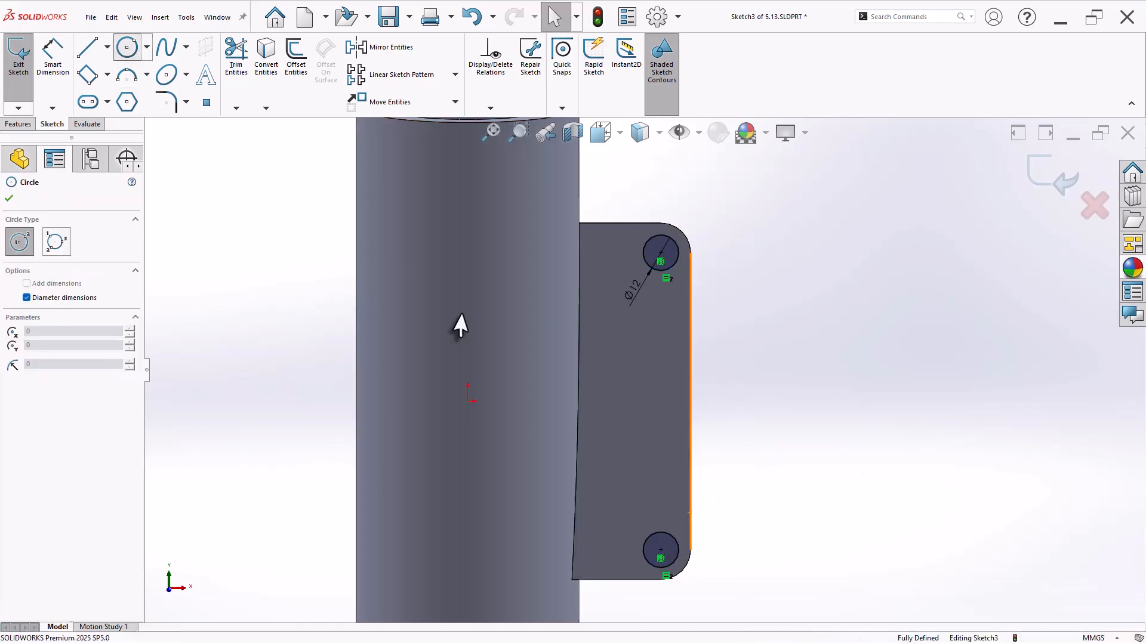
pyautogui.click(660, 357)
pyautogui.click(662, 377)
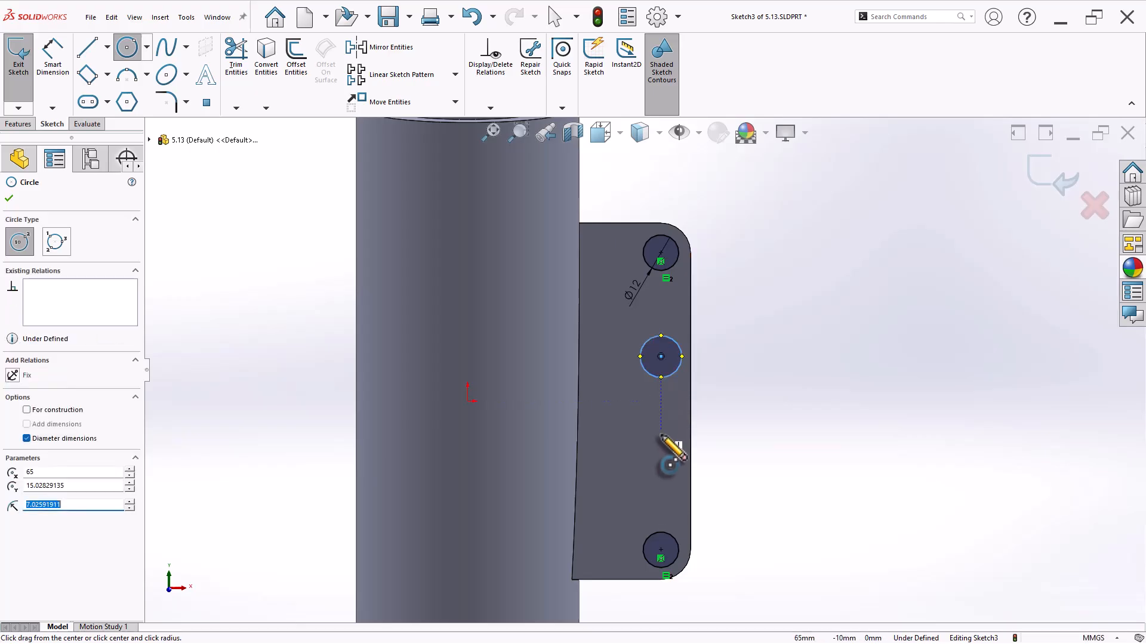
pyautogui.click(660, 460)
pyautogui.click(665, 481)
pyautogui.press('Escape')
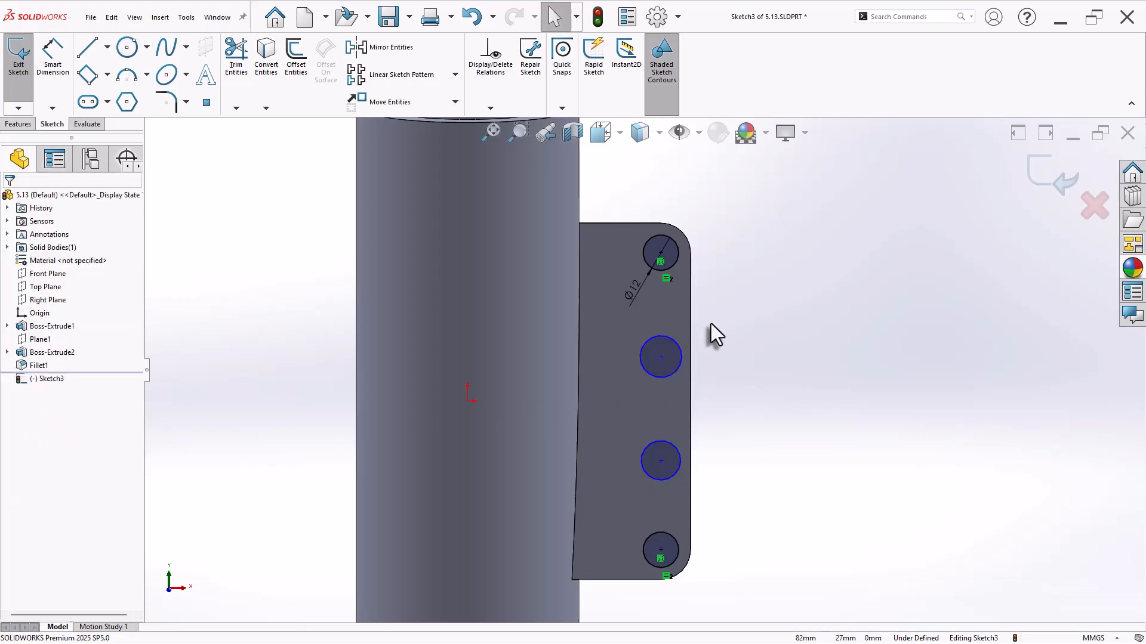
# Make the two middle circles equal to the upper 12 mm circle
pyautogui.click(675, 268)
pyautogui.keyDown('ctrl'); pyautogui.click(680, 354); pyautogui.keyUp('ctrl')
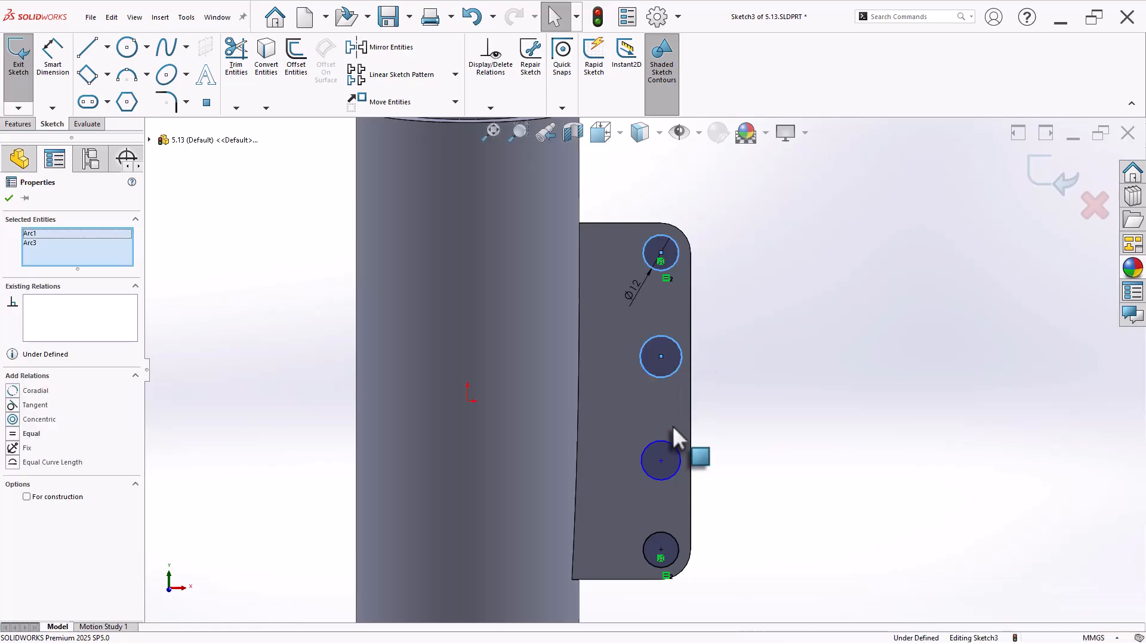
pyautogui.keyDown('ctrl'); pyautogui.click(681, 457); pyautogui.keyUp('ctrl')
pyautogui.click(747, 409)
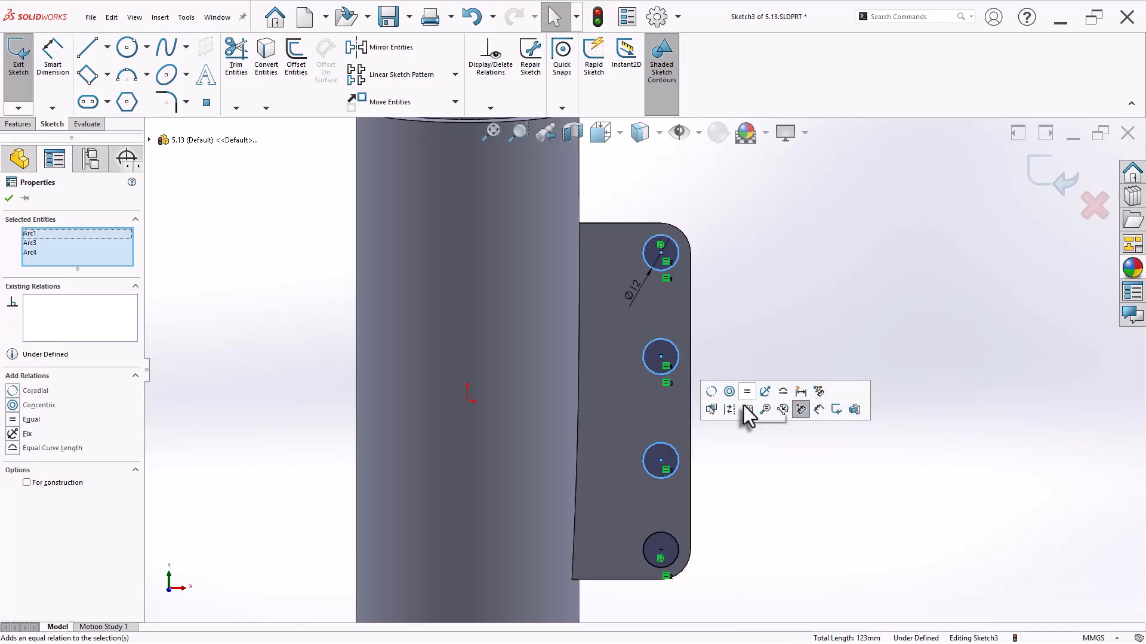
pyautogui.click(754, 494)
# Dimension the centre spacing at 30 mm between the upper two circles and between the lower two circles
pyautogui.press('d')
pyautogui.click(660, 253)
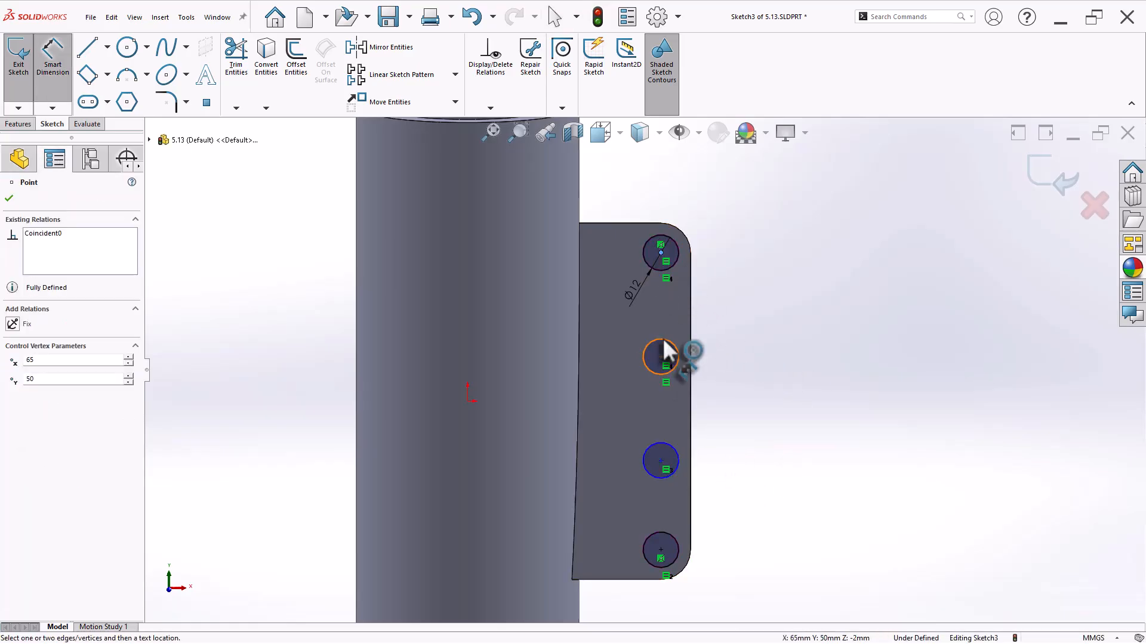
pyautogui.click(661, 356)
pyautogui.click(719, 311)
pyautogui.write('3')
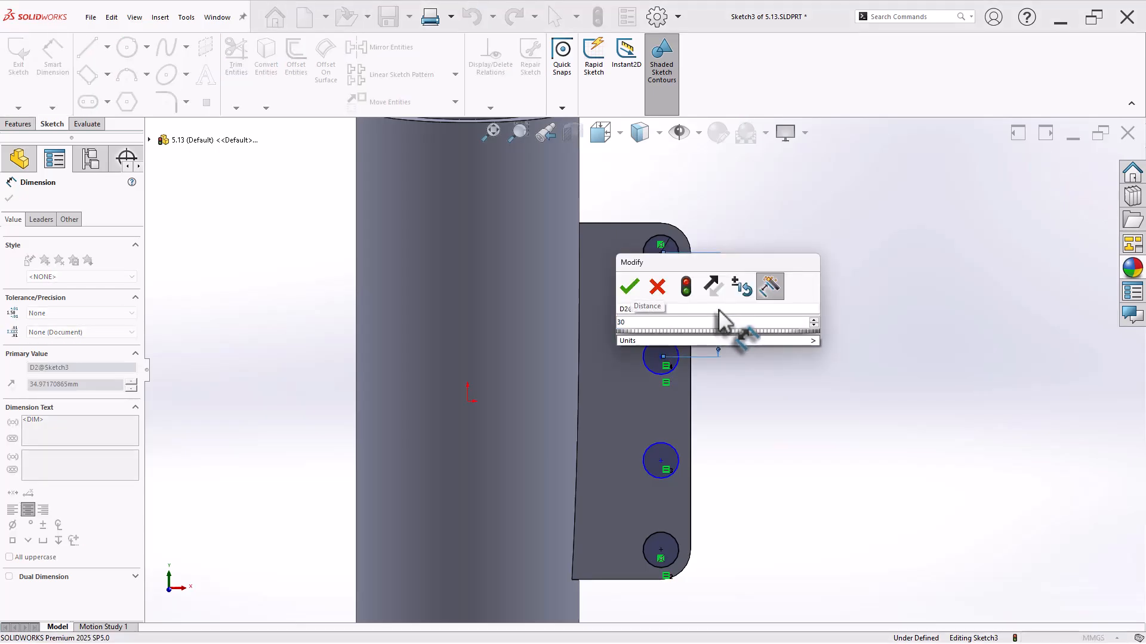
pyautogui.write('0')
pyautogui.press('Return')
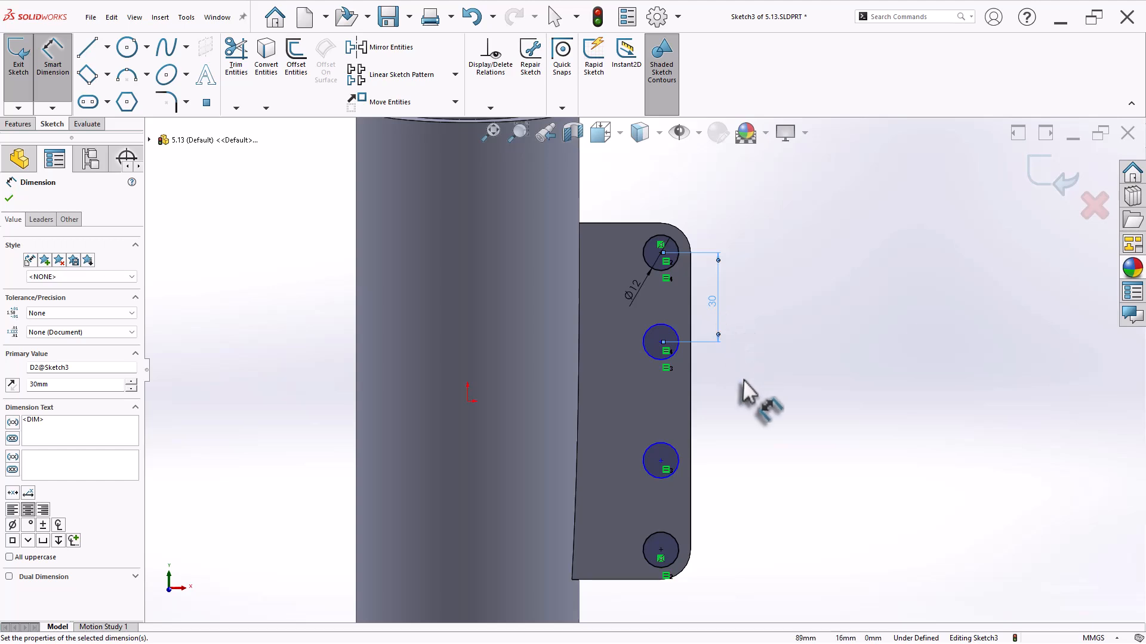
pyautogui.click(660, 549)
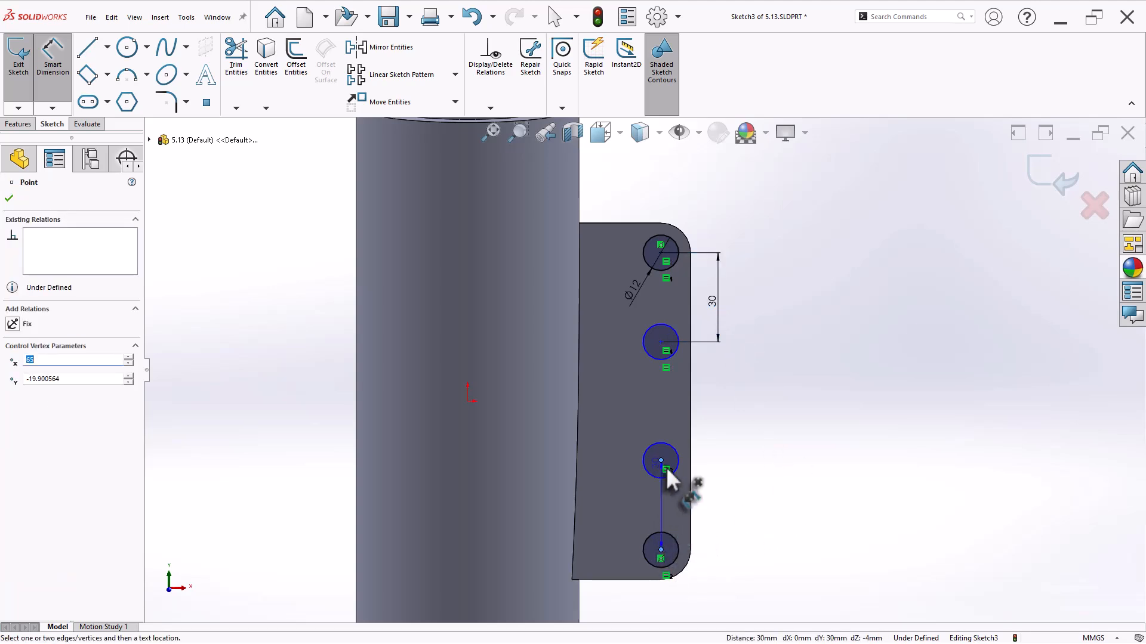
pyautogui.click(722, 493)
# Align the centres of all four circles with a Vertical relation
pyautogui.click(661, 252)
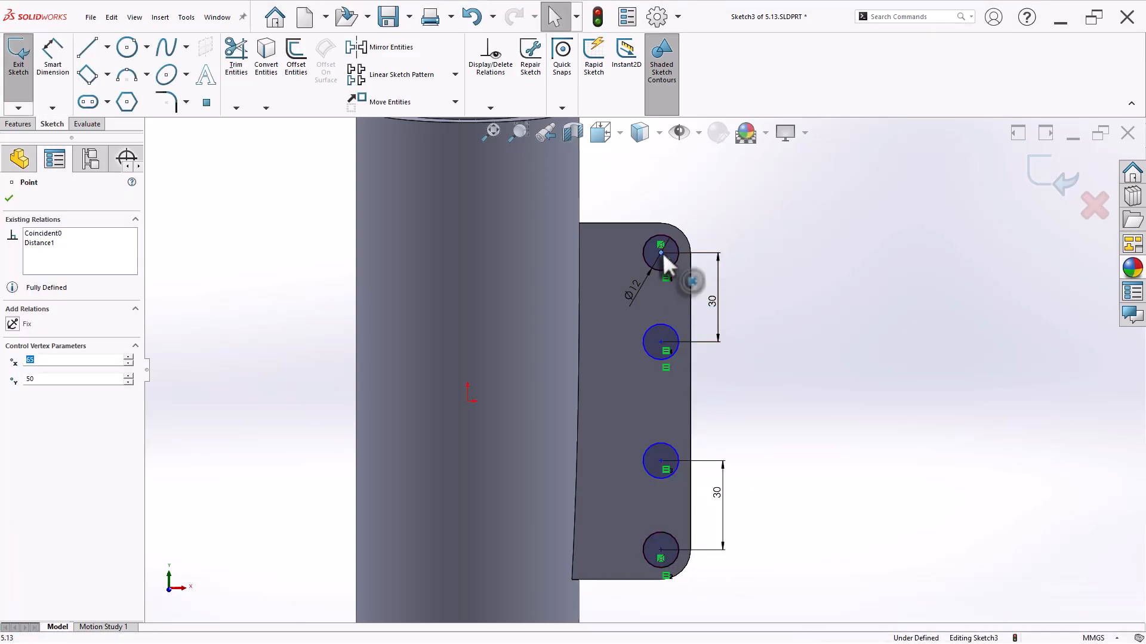
pyautogui.keyDown('ctrl'); pyautogui.click(660, 345); pyautogui.keyUp('ctrl')
pyautogui.keyDown('ctrl'); pyautogui.click(661, 462); pyautogui.keyUp('ctrl')
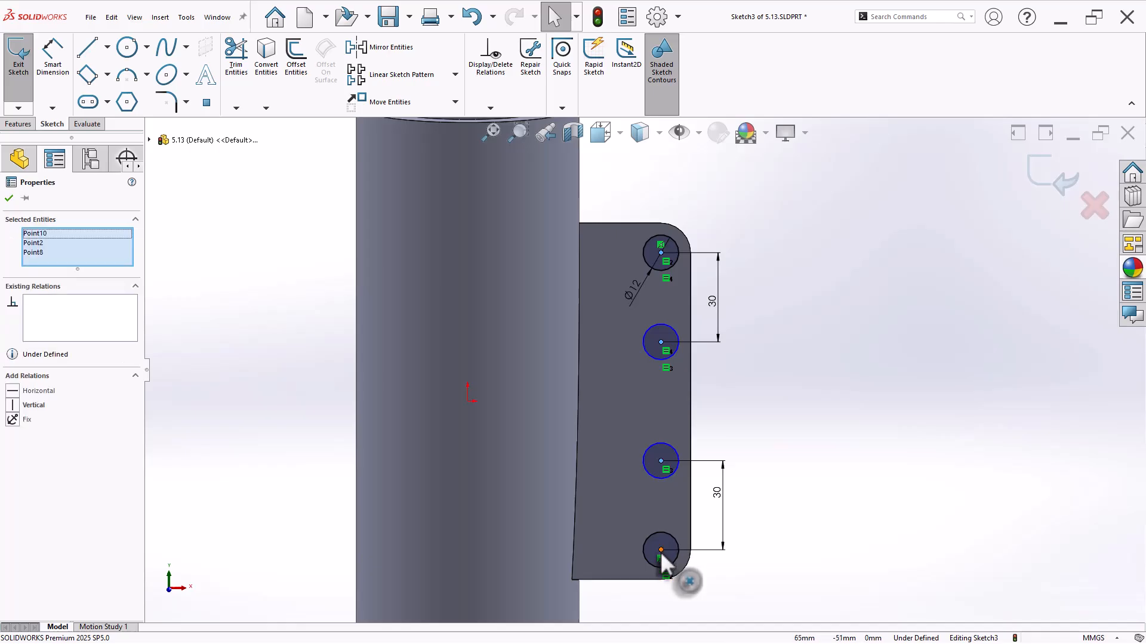
pyautogui.keyDown('ctrl'); pyautogui.click(661, 550); pyautogui.keyUp('ctrl')
pyautogui.click(726, 510)
pyautogui.click(771, 396)
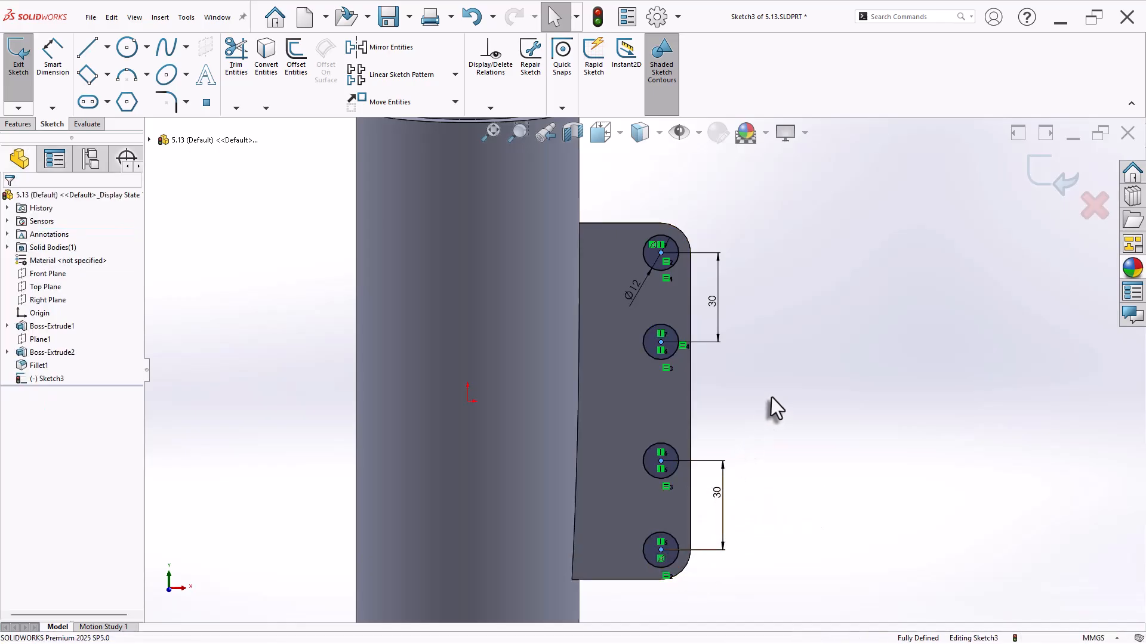
# Add a driven reference dimension between the top and bottom circles' centres
pyautogui.press('f')
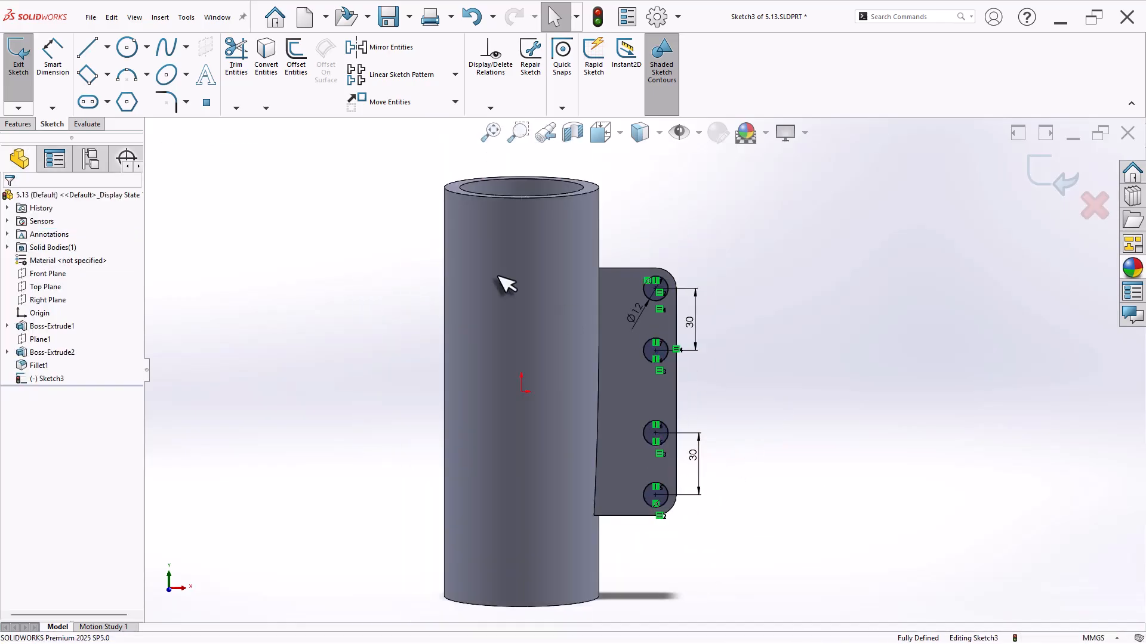
pyautogui.press('d')
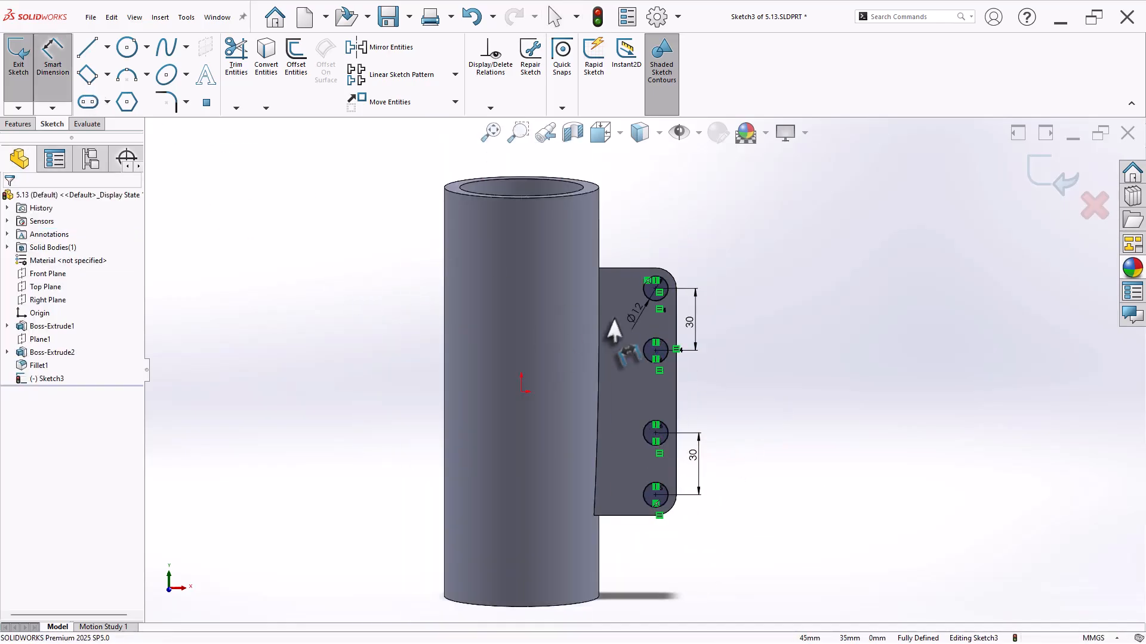
pyautogui.click(652, 304)
pyautogui.click(660, 483)
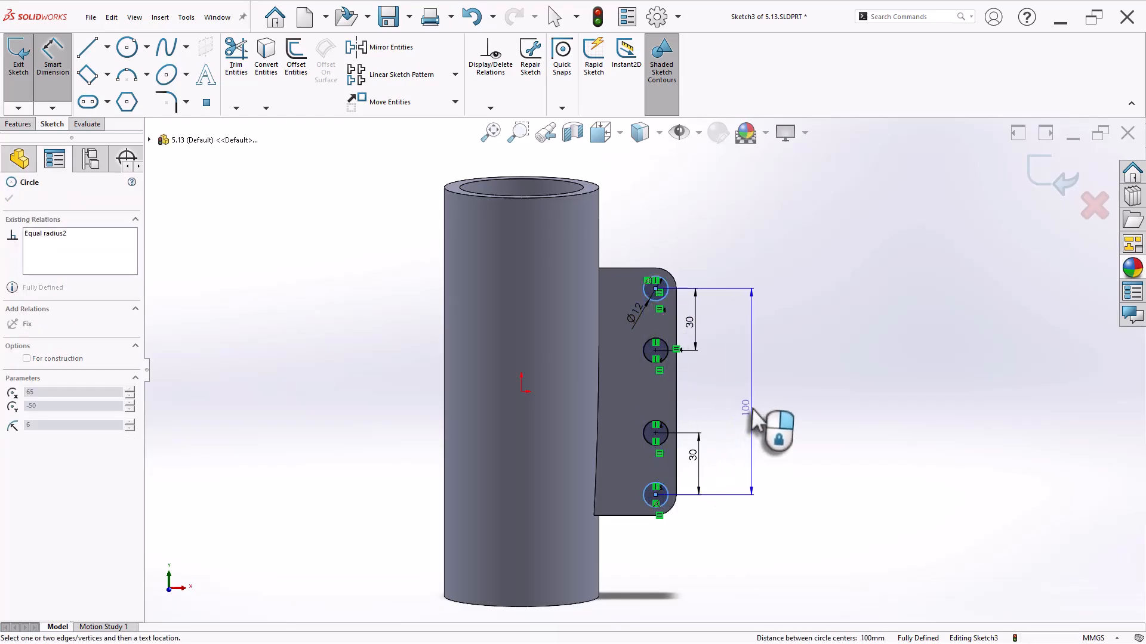
pyautogui.click(752, 416)
pyautogui.click(334, 267)
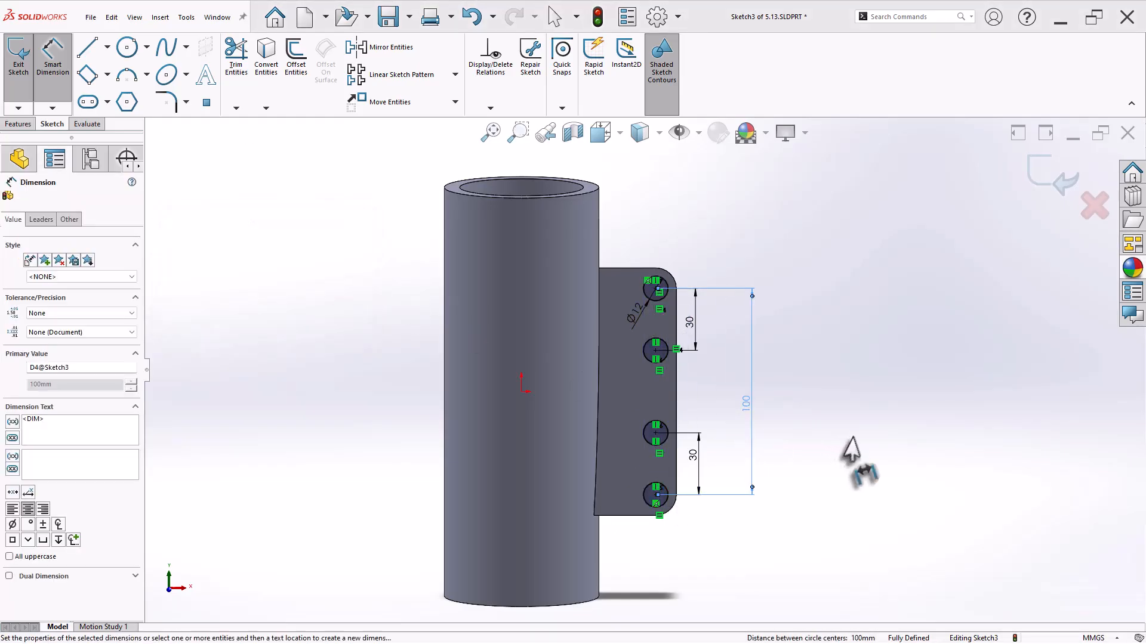
pyautogui.click(826, 452)
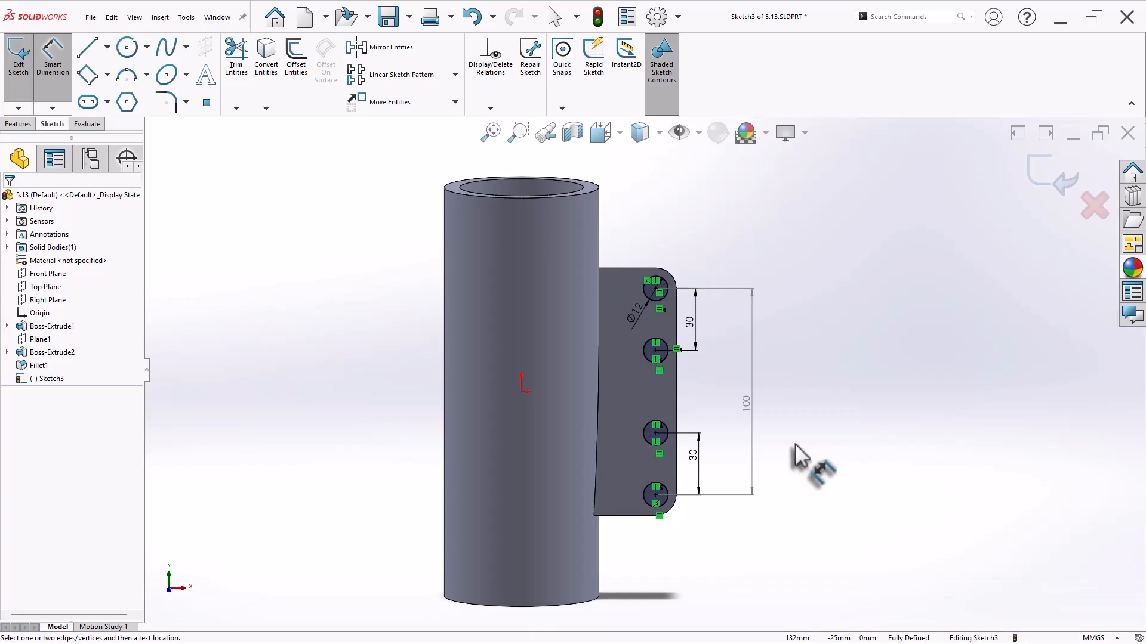
# Cut the four circles through the plate with an Extruded Cut set to Through All - Both
pyautogui.scroll(-2, 800, 457)
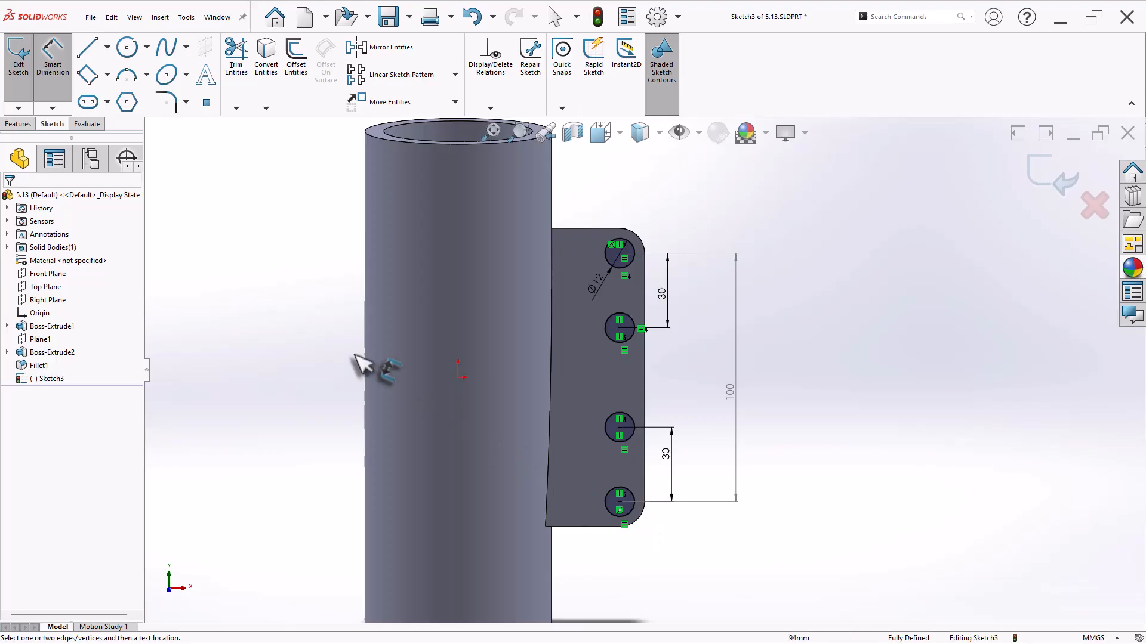
pyautogui.press('s')
pyautogui.click(388, 395)
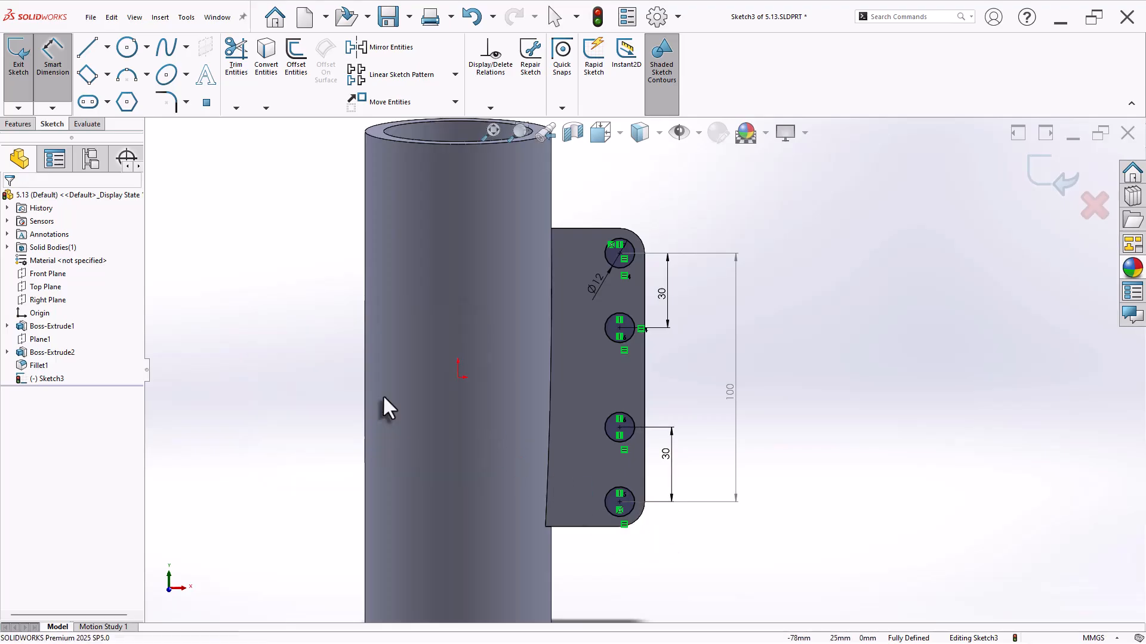
pyautogui.moveTo(411, 374); pyautogui.dragTo(323, 380, button='middle')
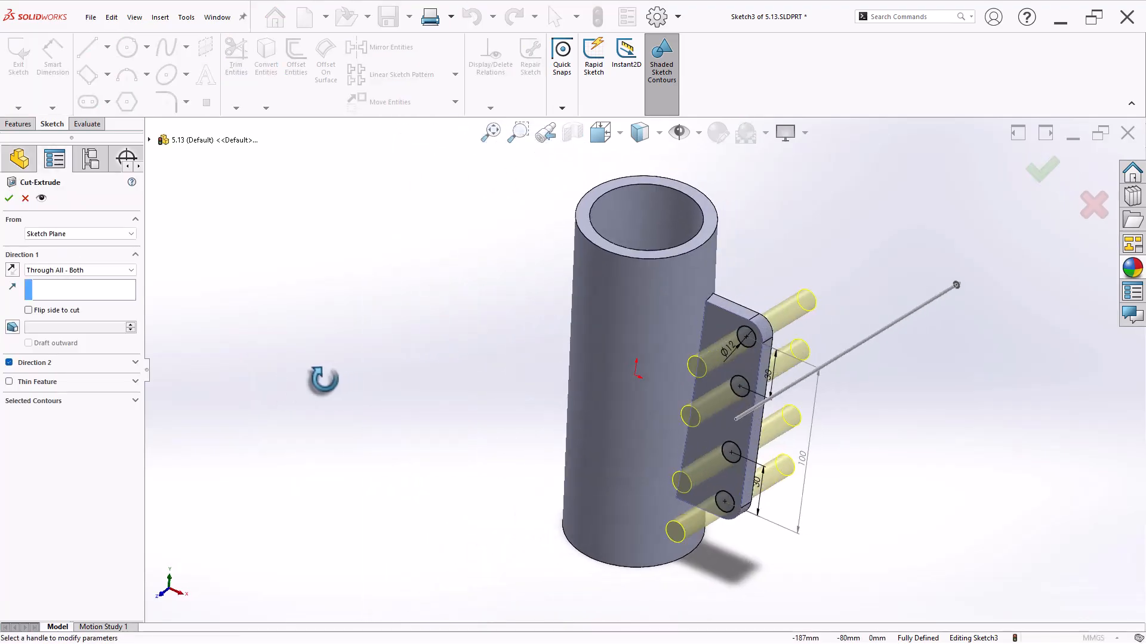
pyautogui.click(9, 198)
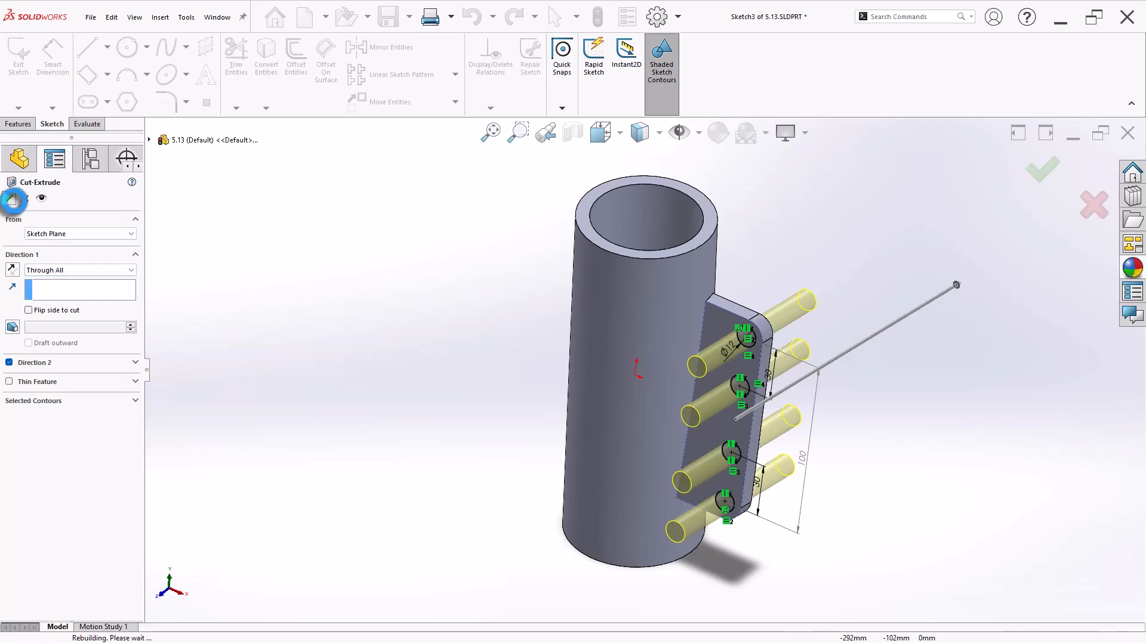
# Save the part in isometric view and open its mass properties
pyautogui.hotkey('ctrl', '7')
pyautogui.hotkey('ctrl', 's')
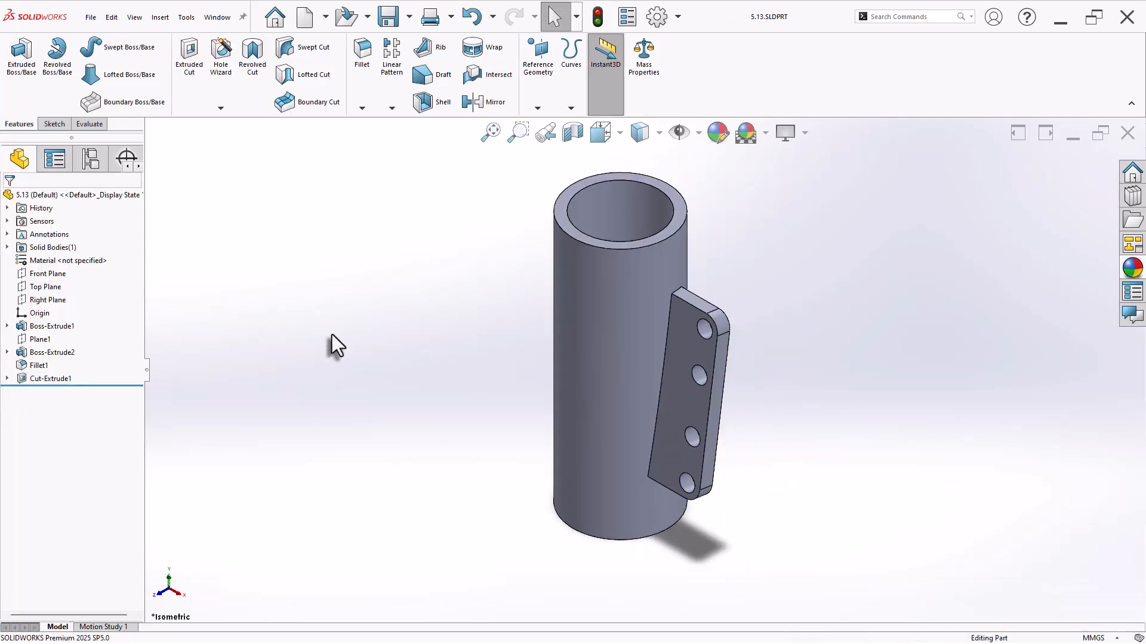
pyautogui.click(646, 60)
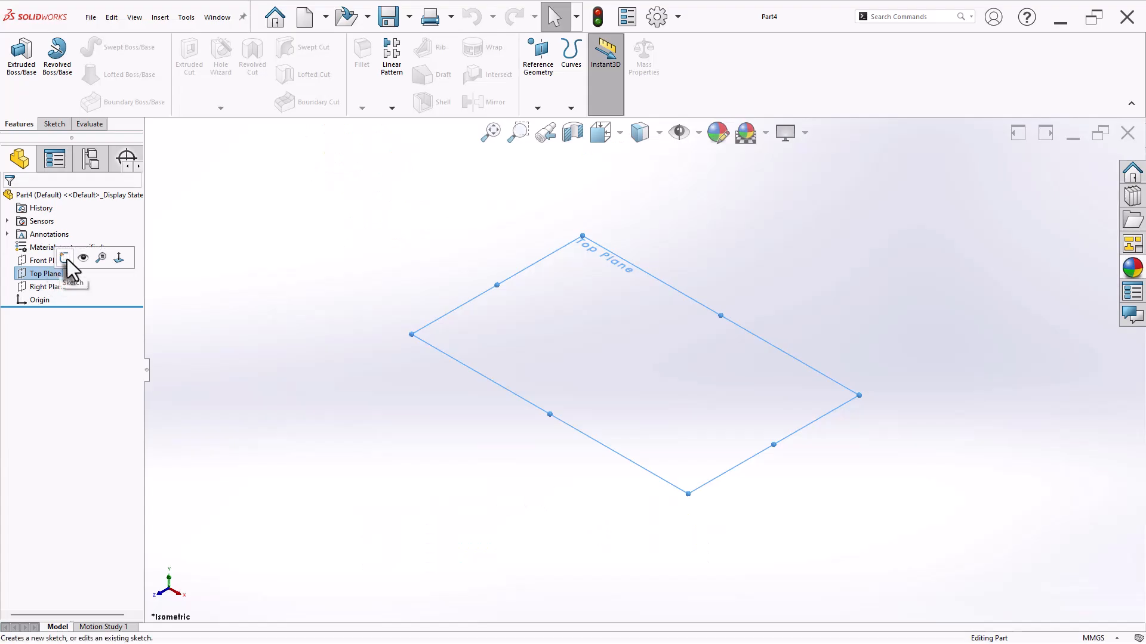
# Start a sketch on the Top Plane of the new part and draw a 19 mm diameter circle centred on the origin
pyautogui.click(73, 260)
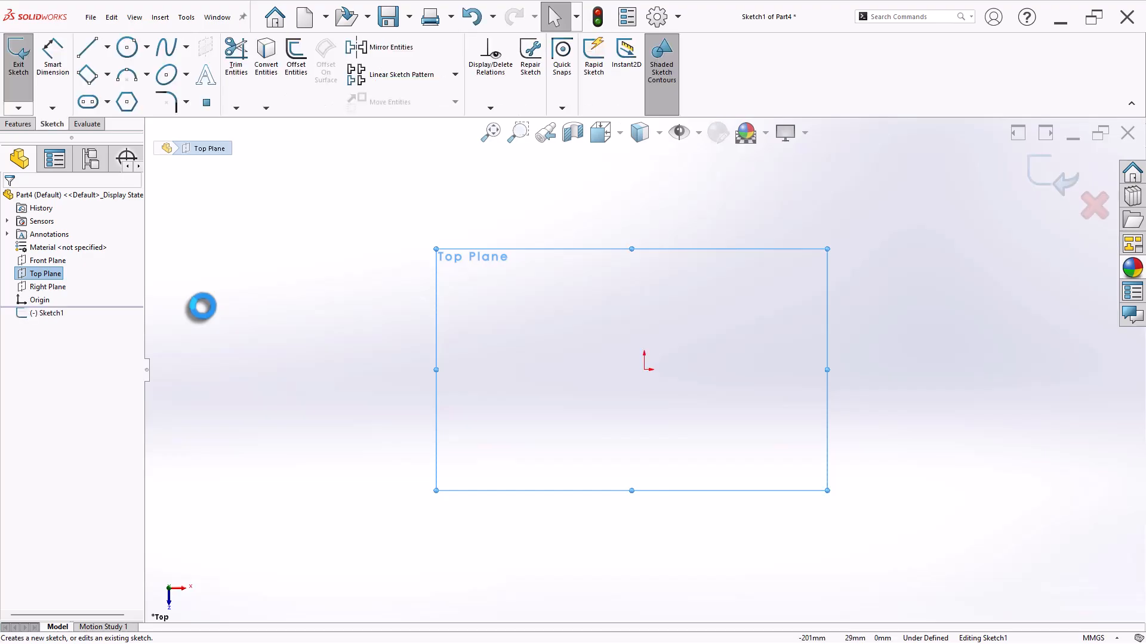
pyautogui.press('s')
pyautogui.click(265, 359)
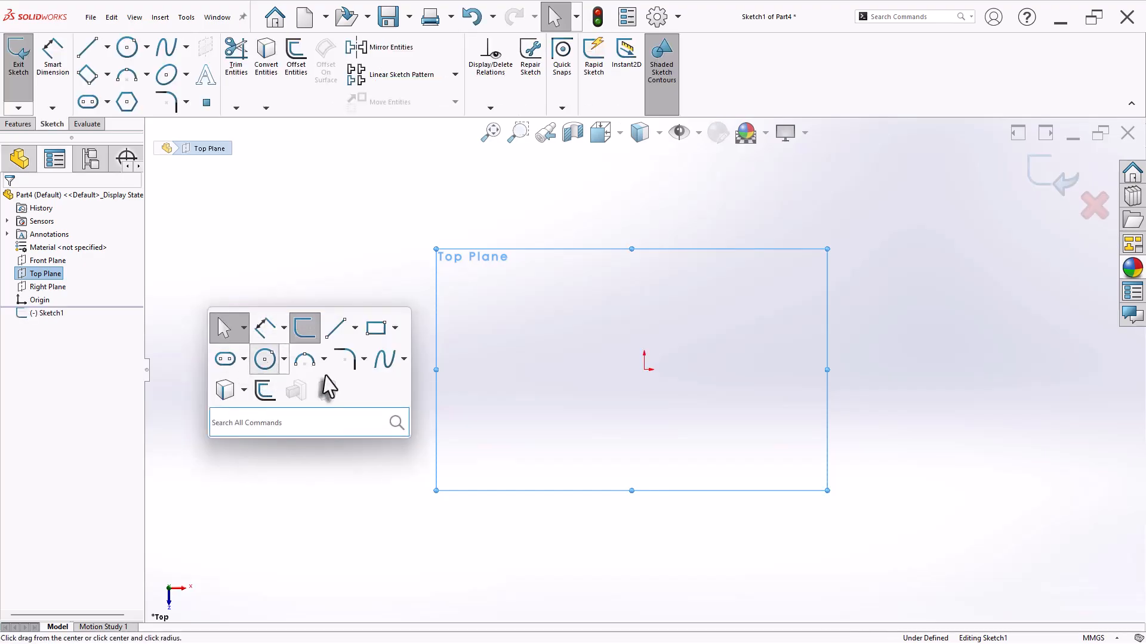
pyautogui.click(644, 369)
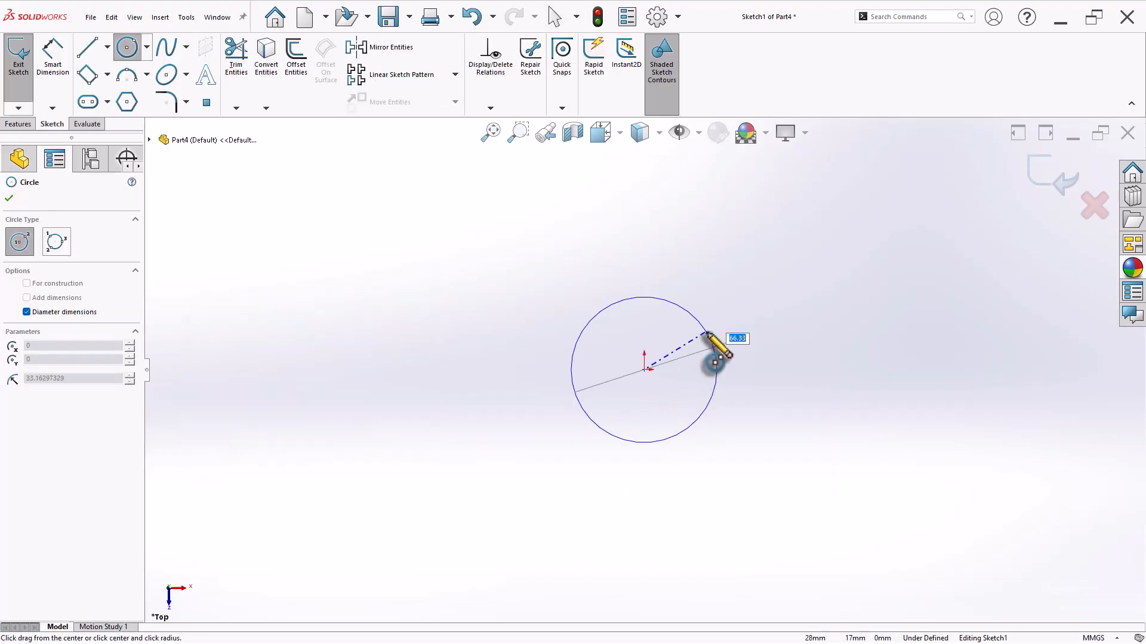
pyautogui.press('Return')
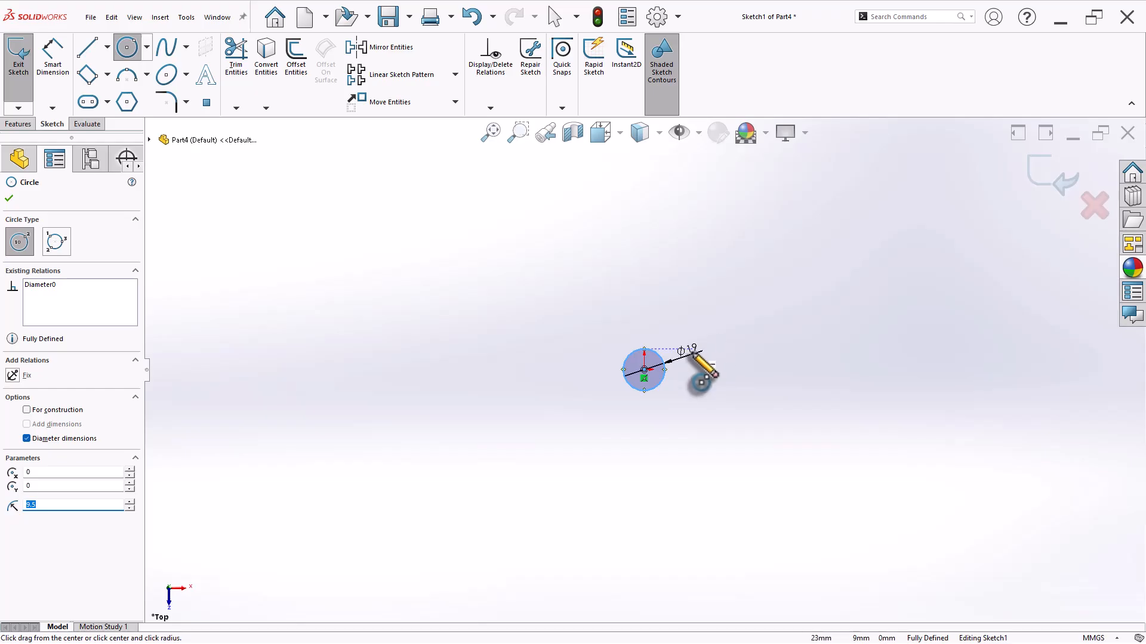
# Sketch a 6 mm diameter circle at the origin, concentric with the 19 mm circle
pyautogui.click(644, 369)
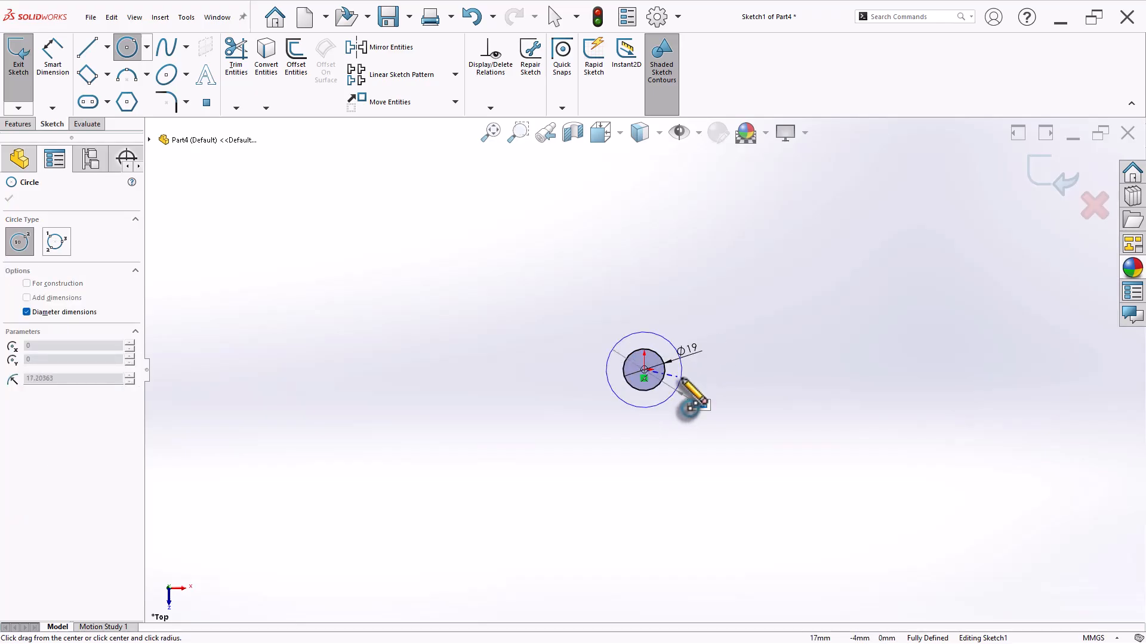
pyautogui.write('3')
pyautogui.press('Escape')
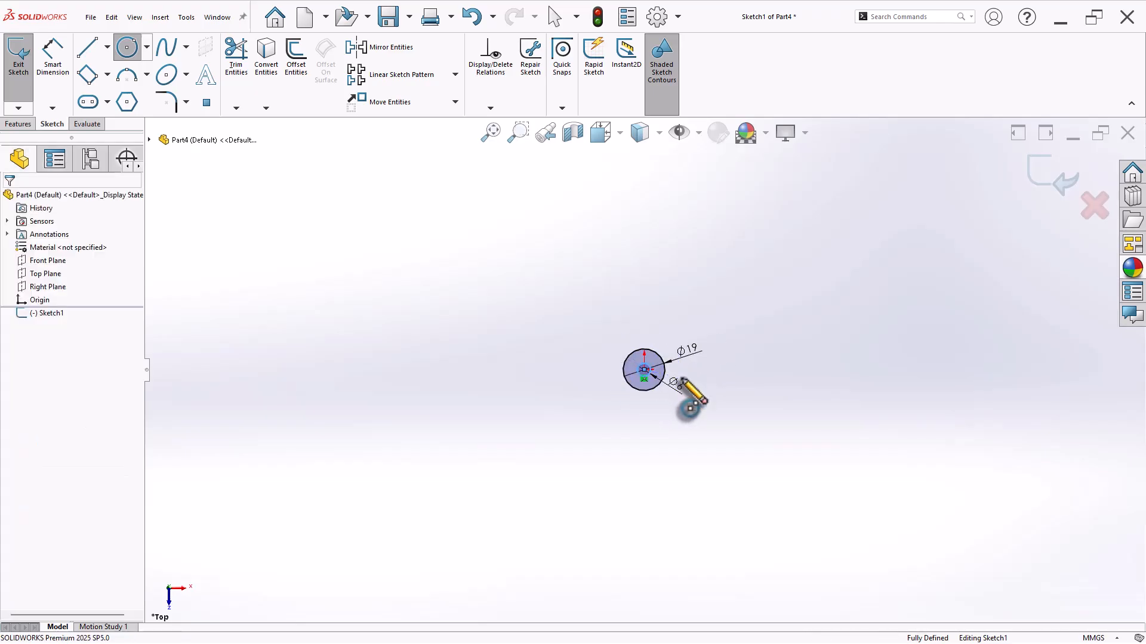
pyautogui.scroll(-8, 687, 391)
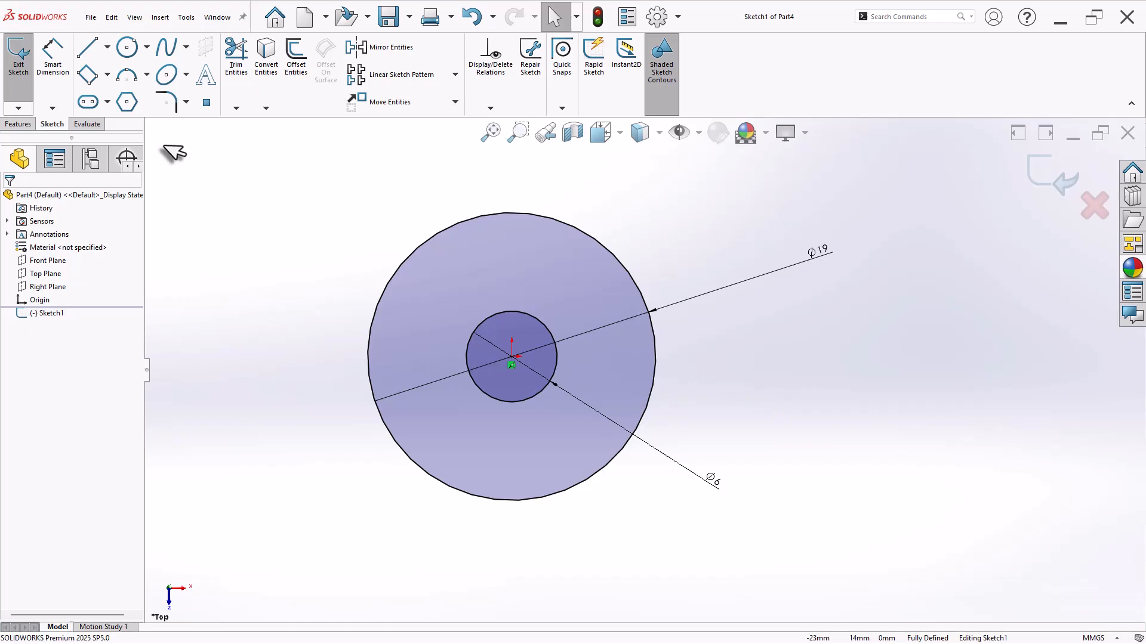
# Sketch a vertical line through the 19 mm circle, to the right of the 6 mm circle and extending past the outer circle at both ends
pyautogui.click(86, 46)
pyautogui.click(616, 211)
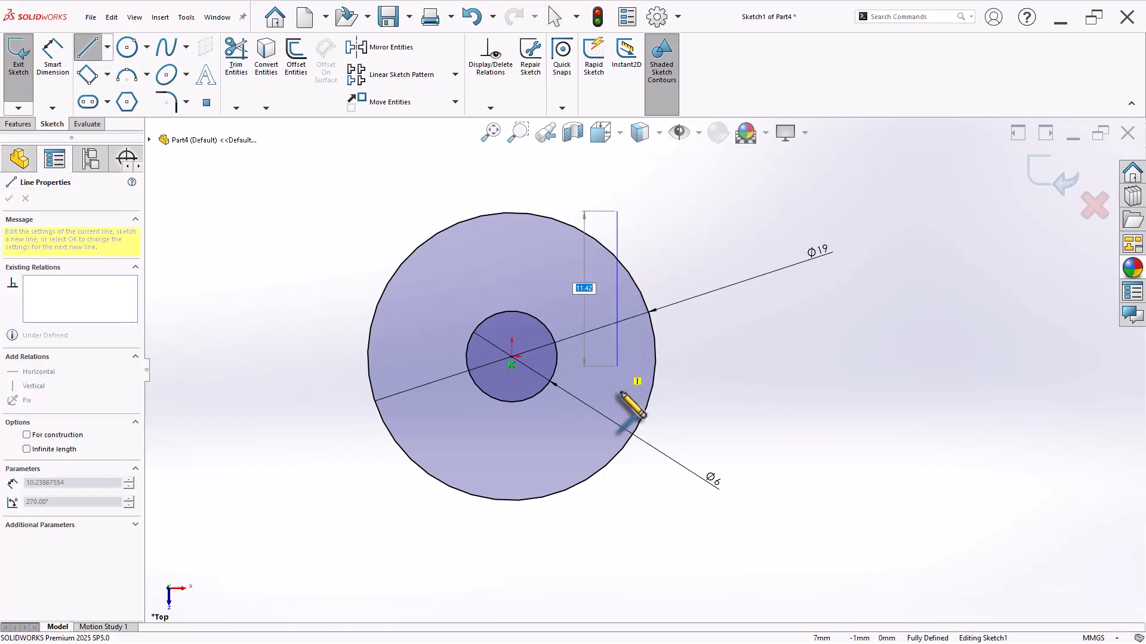
pyautogui.click(617, 505)
pyautogui.rightClick(713, 358)
pyautogui.click(725, 382)
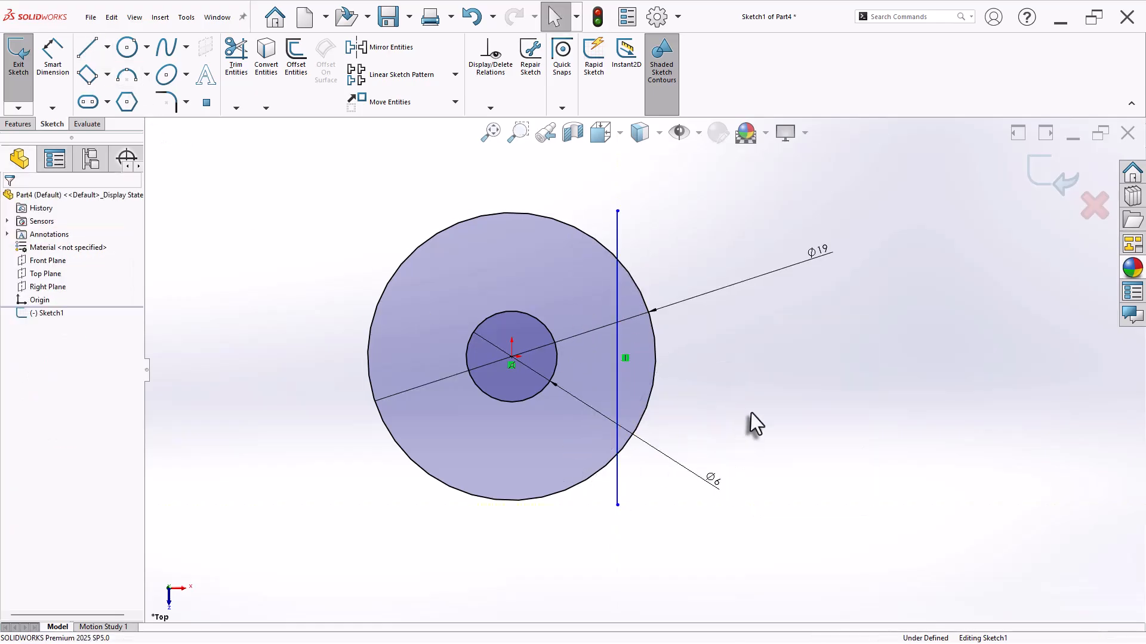
# Dimension the vertical line 8 mm from the origin
pyautogui.press('d')
pyautogui.click(512, 357)
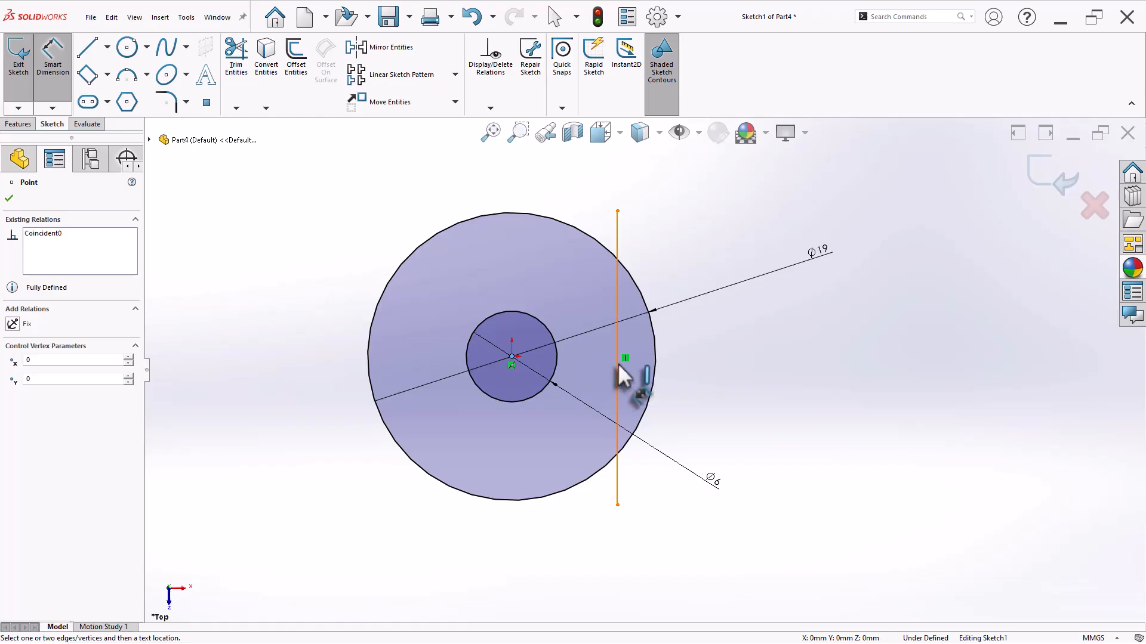
pyautogui.click(617, 363)
pyautogui.click(568, 275)
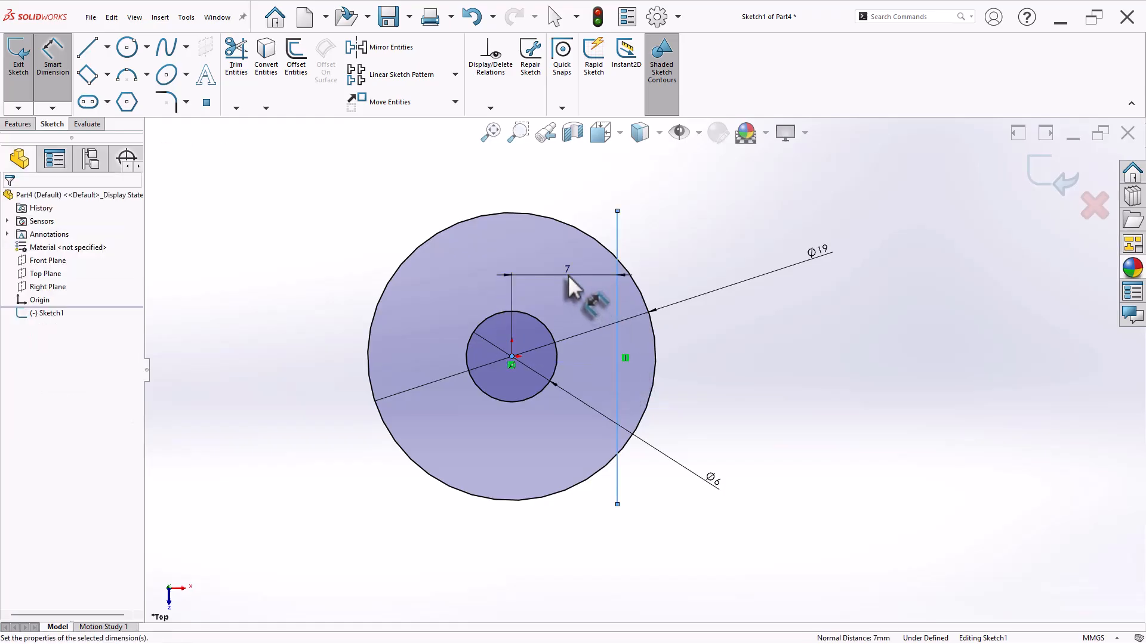
pyautogui.write('8')
pyautogui.press('Return')
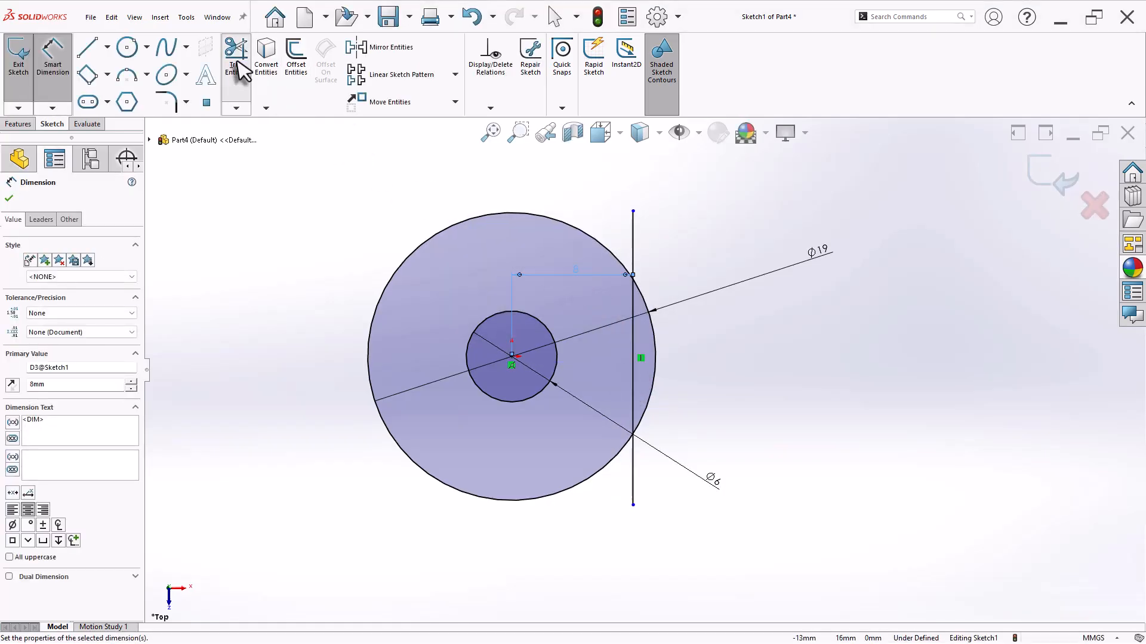
# Trim the line's overhanging ends and the outer circle's arc beyond it with Power trim, keeping trimmed entities as construction geometry
pyautogui.click(236, 66)
pyautogui.moveTo(571, 185); pyautogui.dragTo(662, 289)
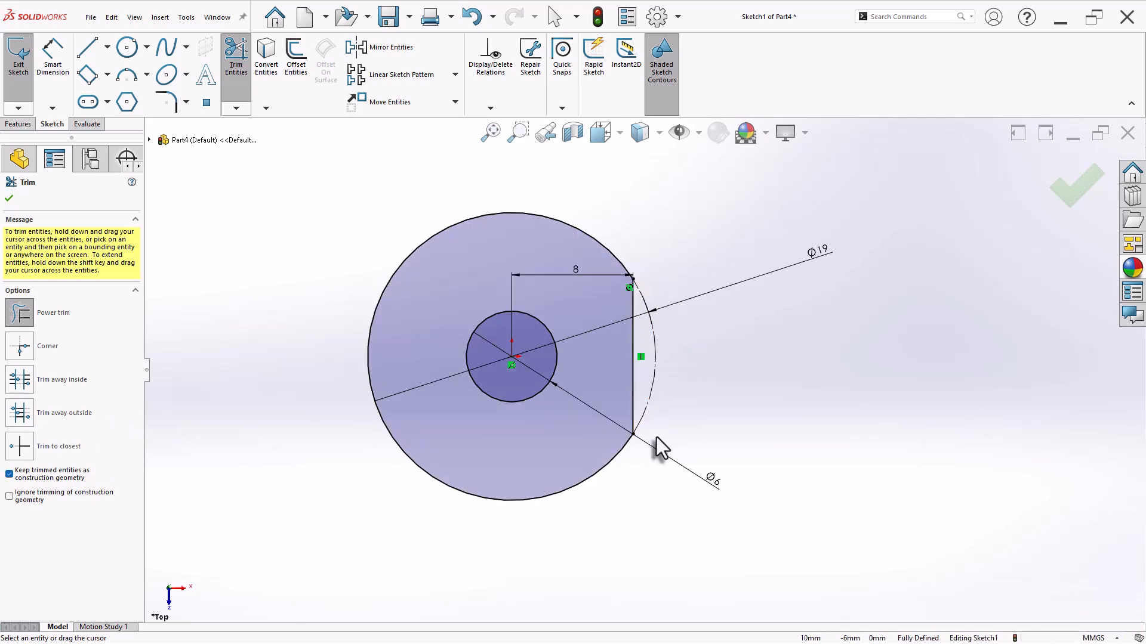
pyautogui.moveTo(660, 450)
pyautogui.mouseDown()
pyautogui.moveTo(660, 312)
pyautogui.moveTo(636, 454)
pyautogui.mouseUp()
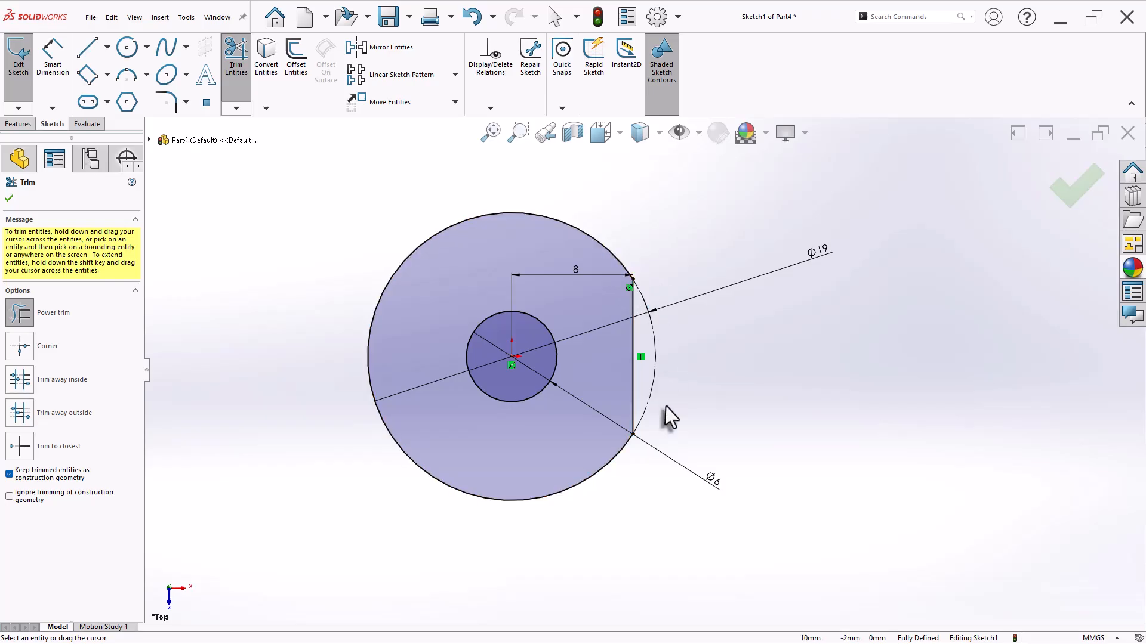
pyautogui.click(9, 198)
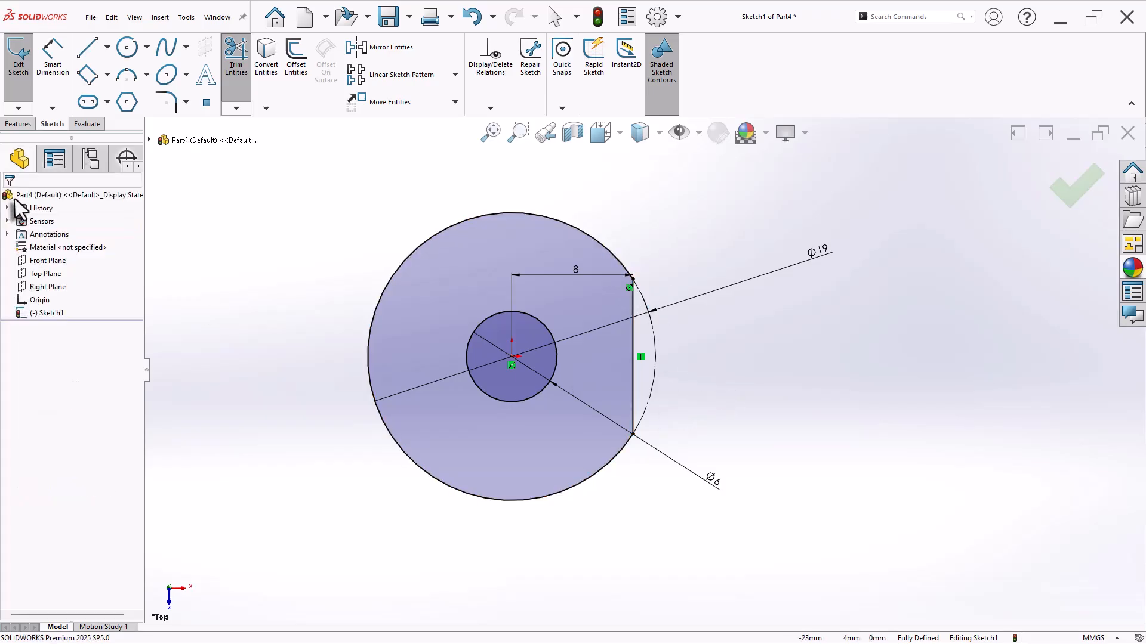
# Extrude only the 6 mm circle contour as a boss, Mid Plane, 19 mm deep
pyautogui.press('s')
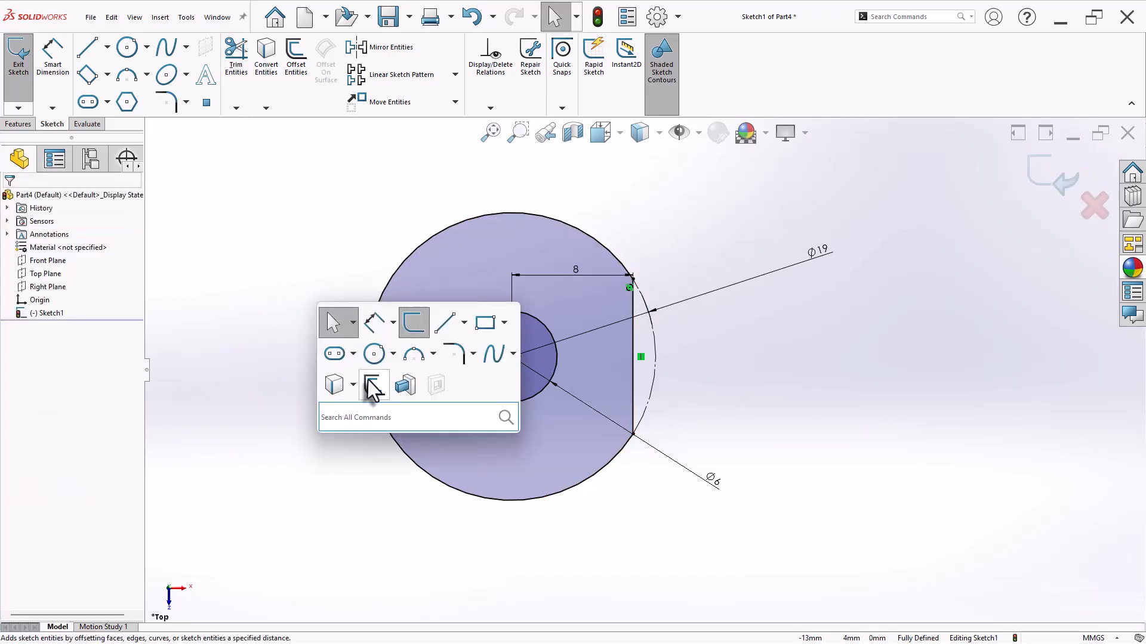
pyautogui.click(403, 385)
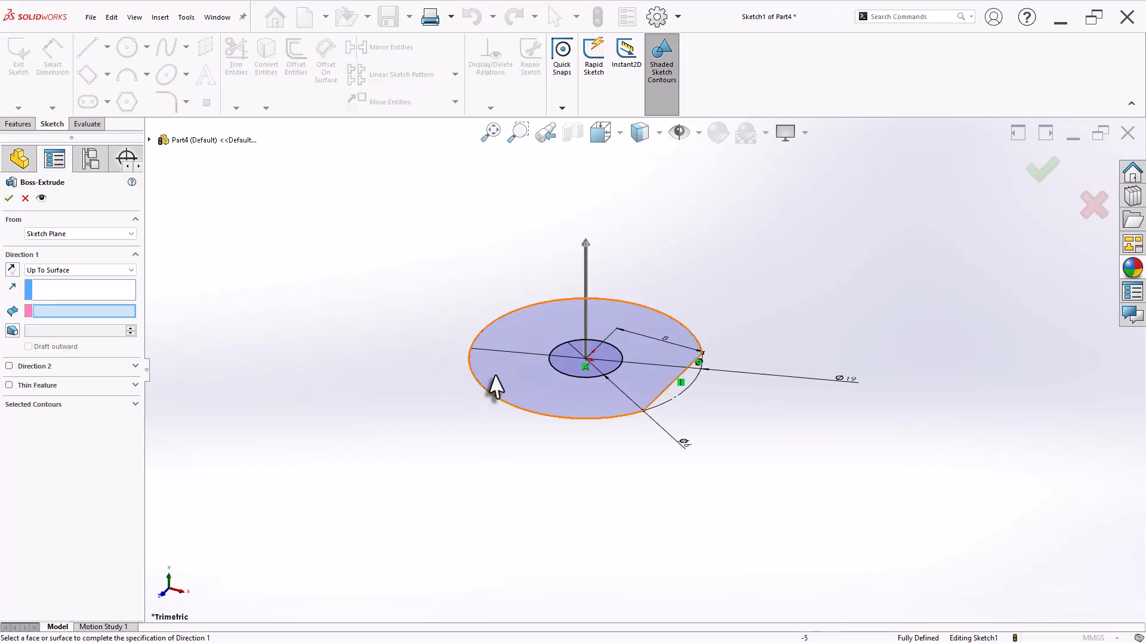
pyautogui.click(65, 270)
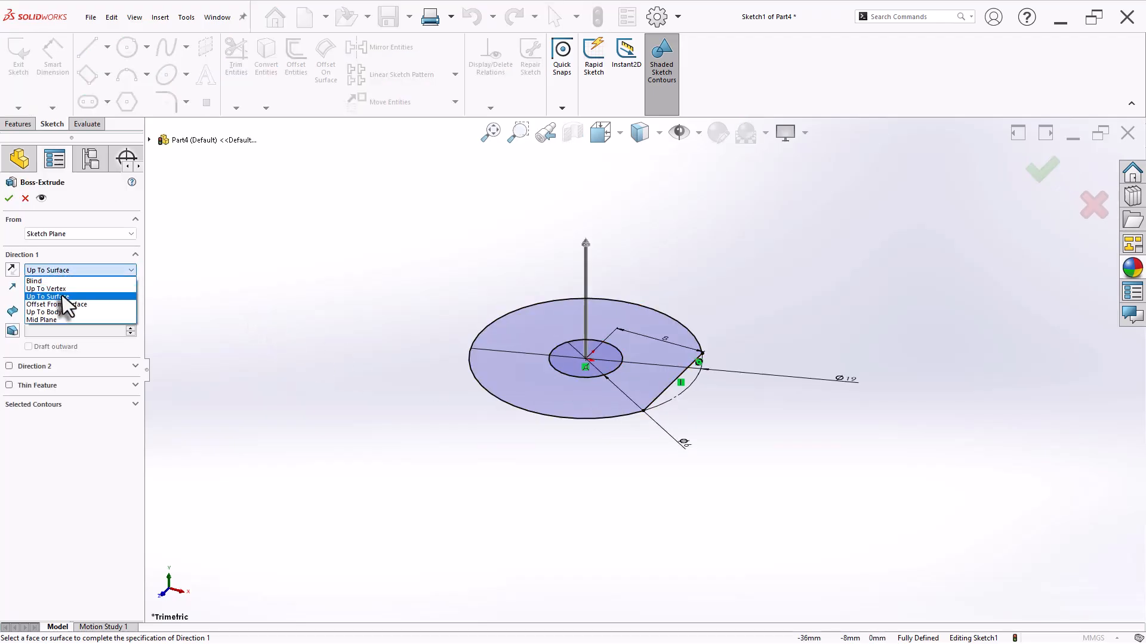
pyautogui.click(72, 329)
pyautogui.click(87, 389)
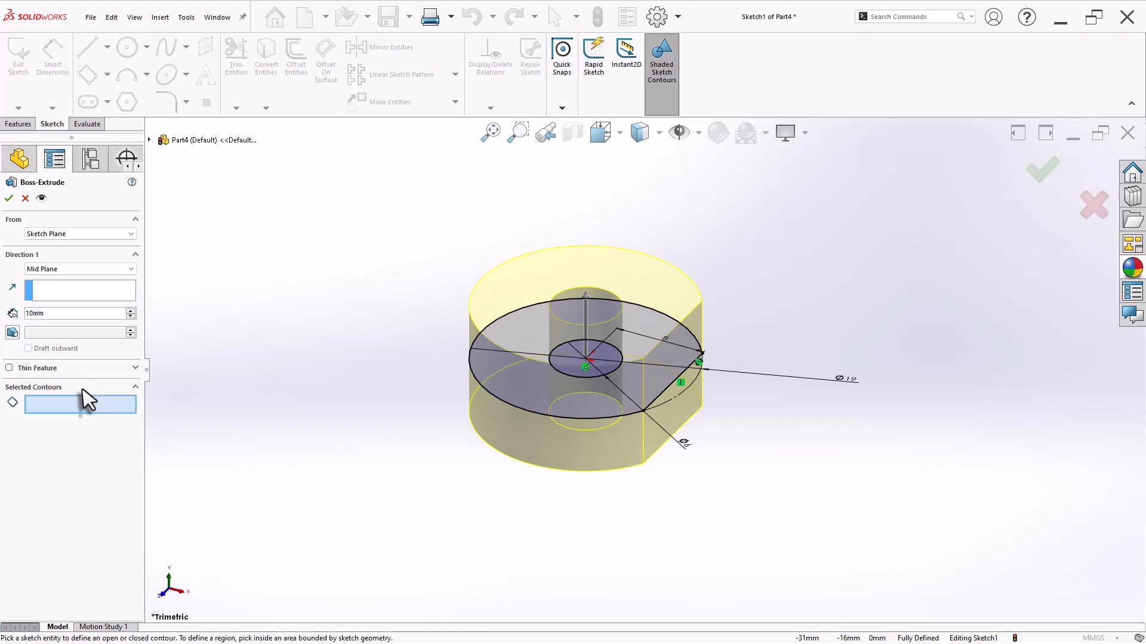
pyautogui.click(575, 391)
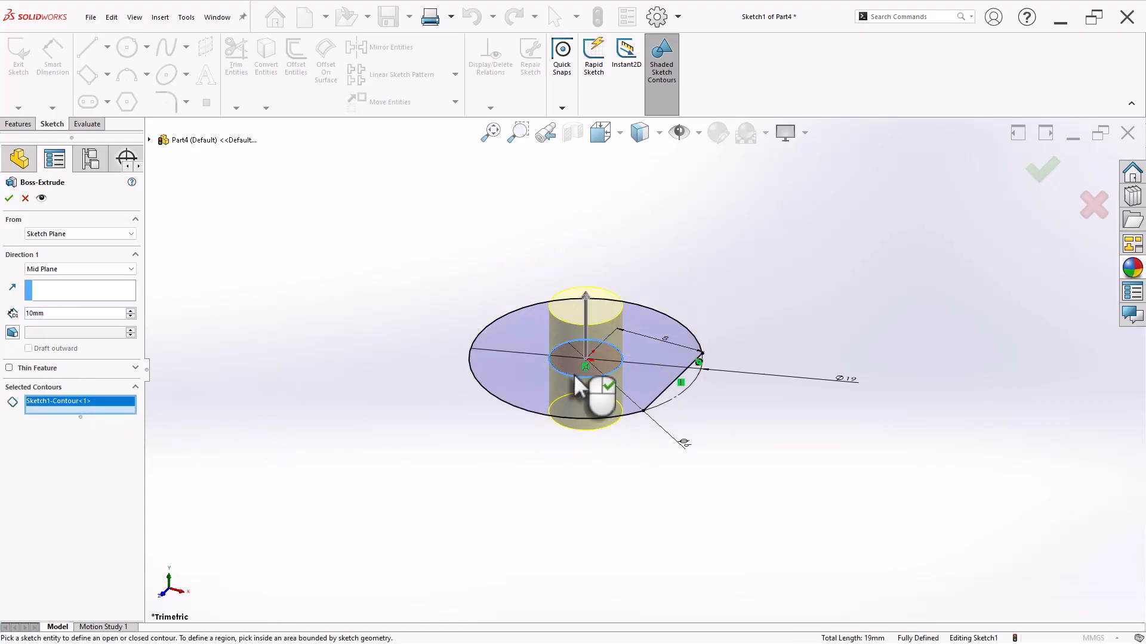
pyautogui.doubleClick(71, 313)
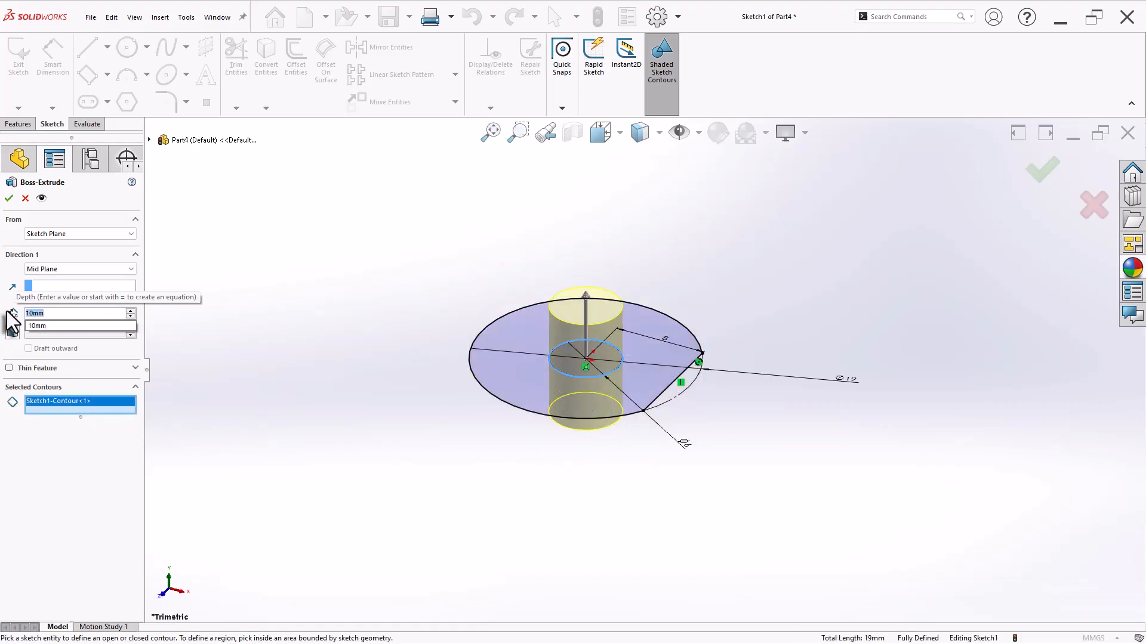
pyautogui.write('19')
pyautogui.press('Return')
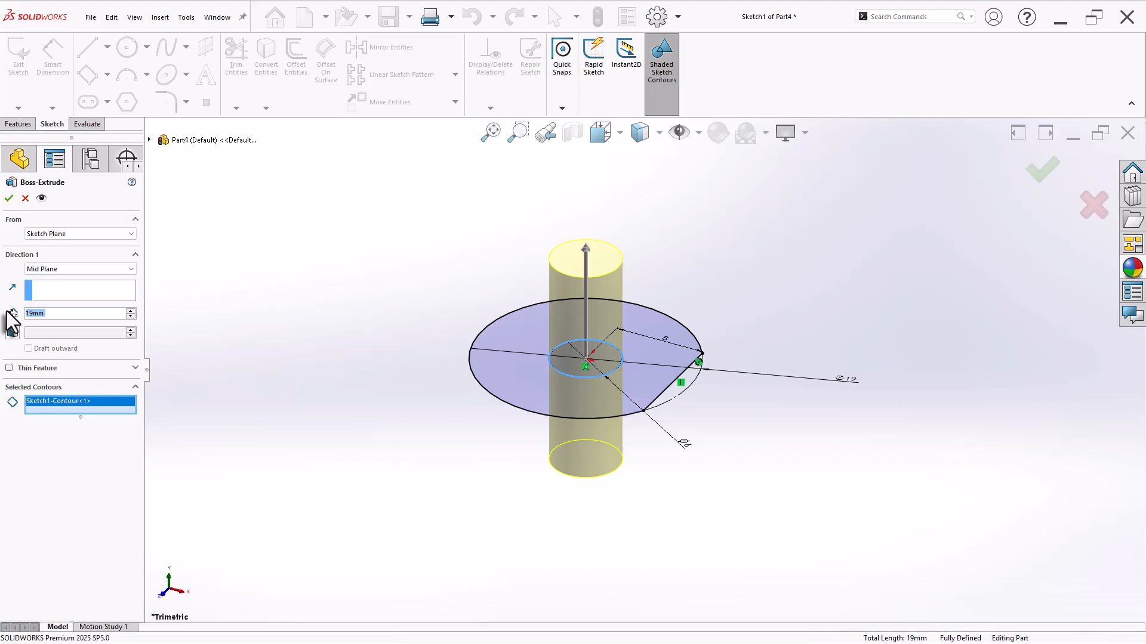
pyautogui.press('Return')
# Reuse the first sketch to extrude the flat-sided region around the 6 mm circle, Mid Plane, 14 mm deep with merged result
pyautogui.click(56, 339)
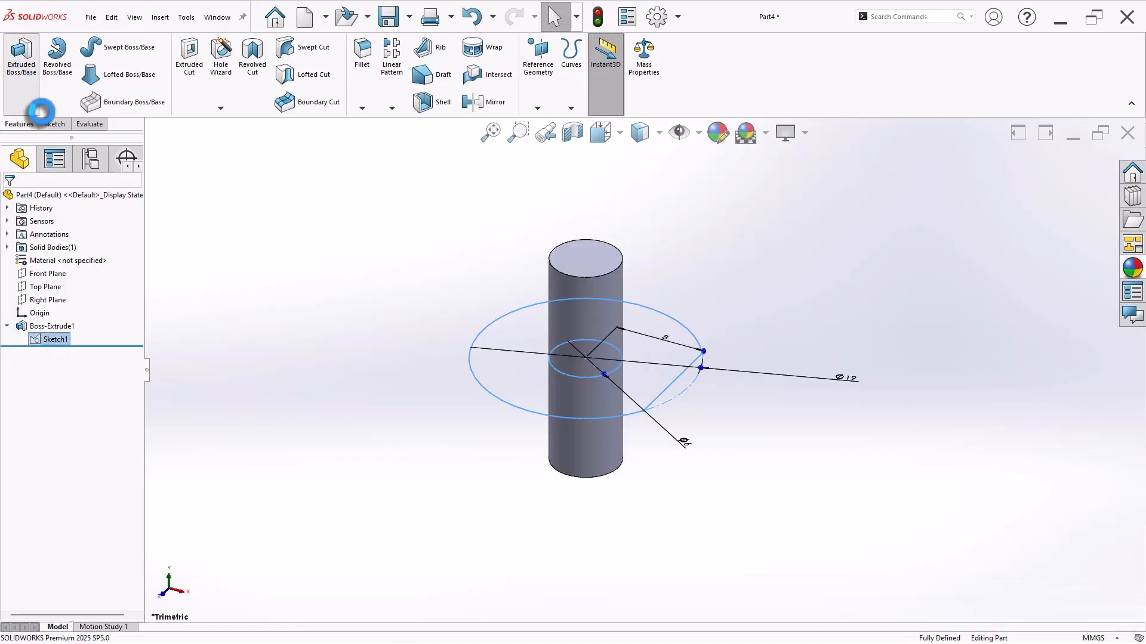
pyautogui.click(37, 110)
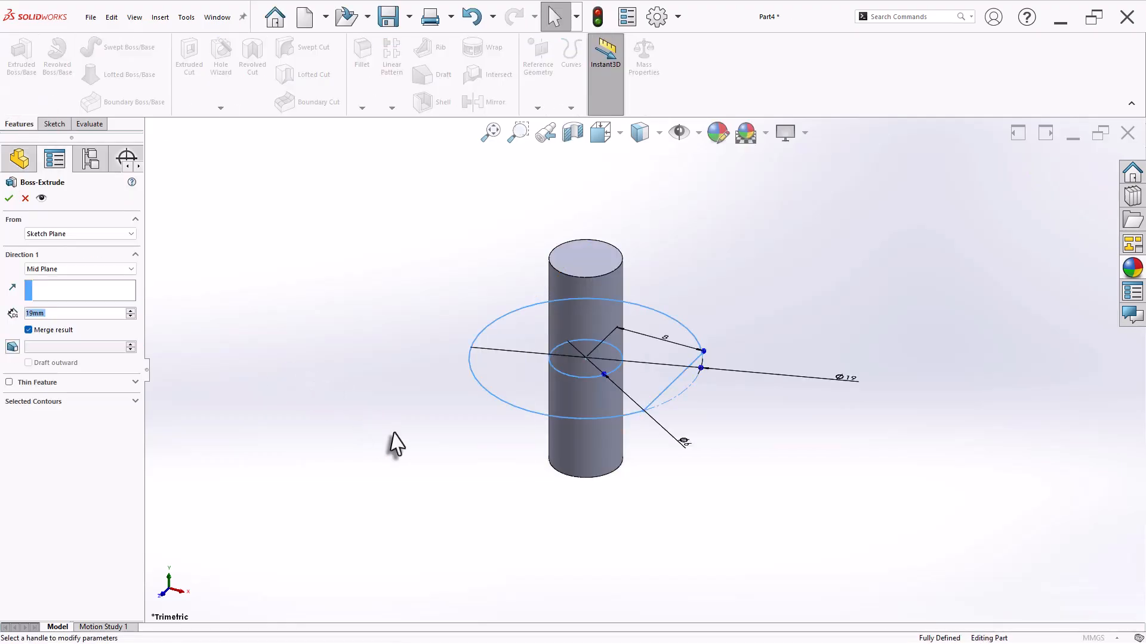
pyautogui.click(108, 403)
pyautogui.rightClick(110, 417)
pyautogui.click(126, 423)
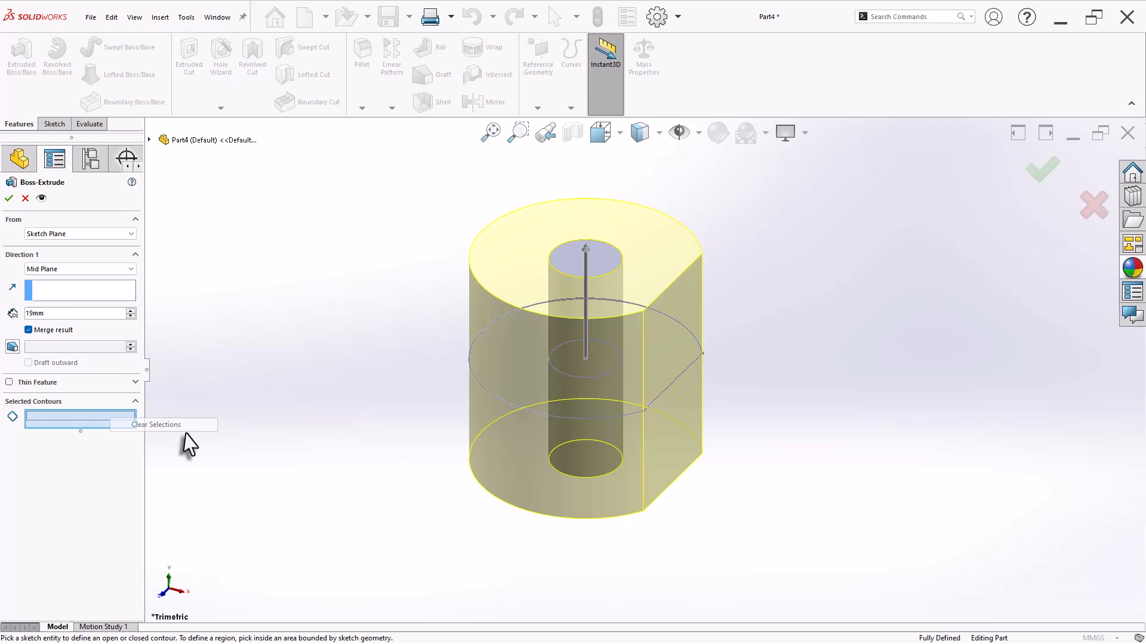
pyautogui.click(509, 395)
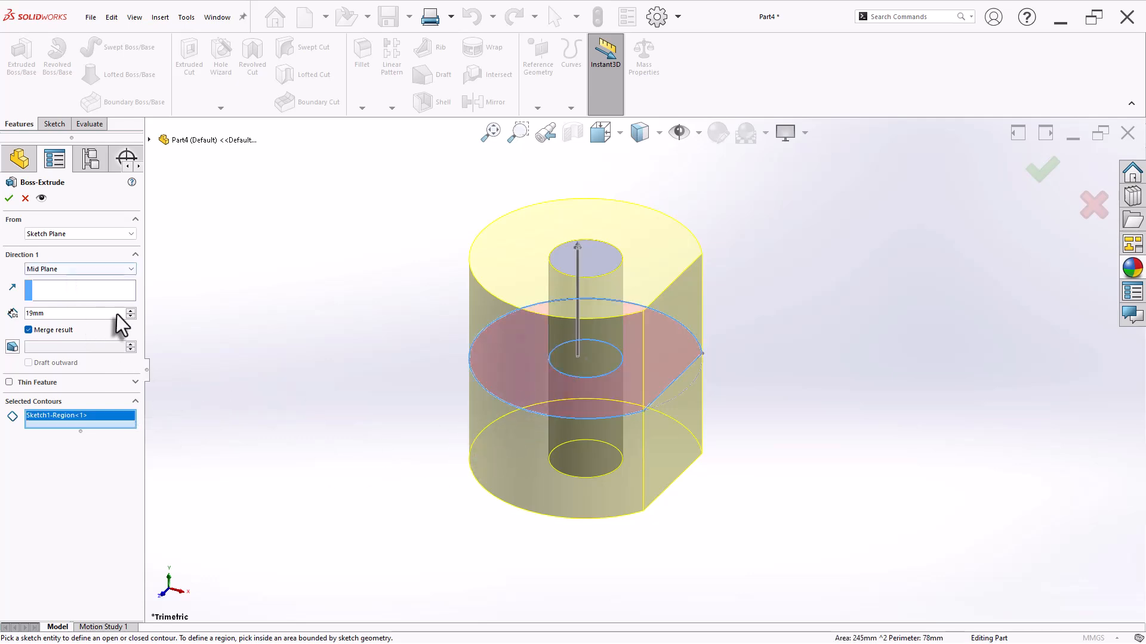
pyautogui.moveTo(274, 394); pyautogui.dragTo(256, 345, button='middle')
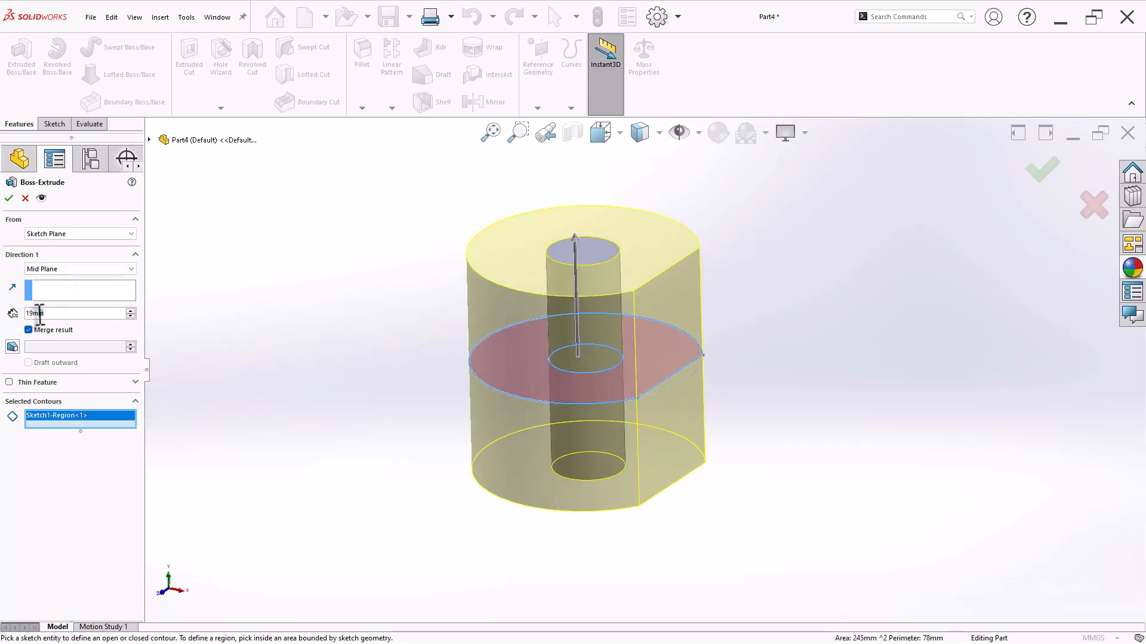
pyautogui.write('14')
pyautogui.press('Return')
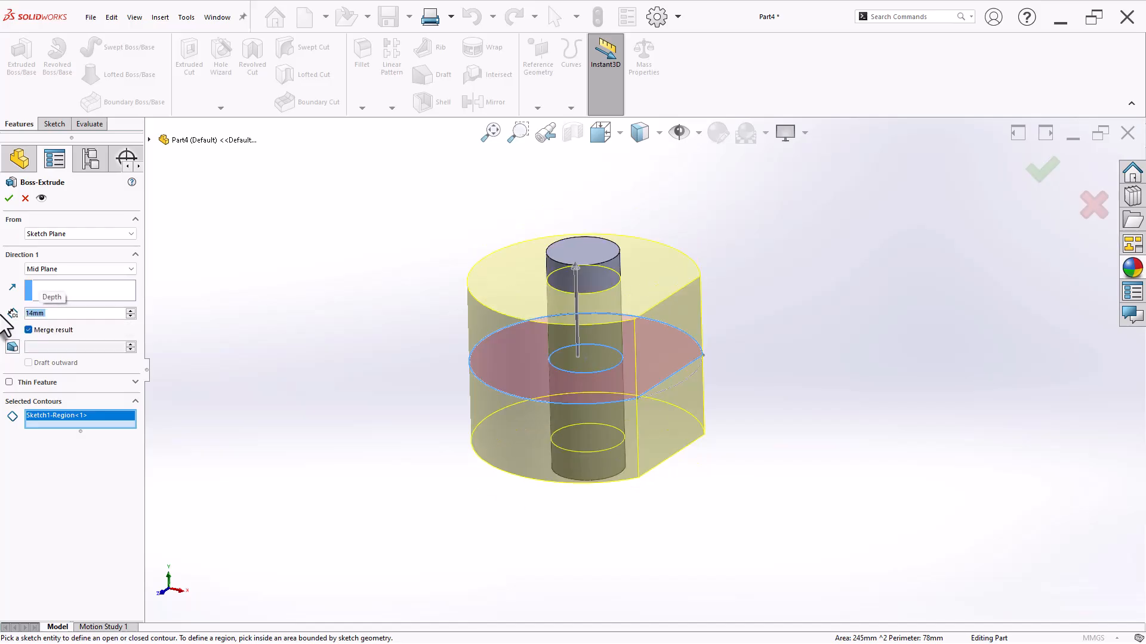
pyautogui.press('Return')
pyautogui.click(396, 391)
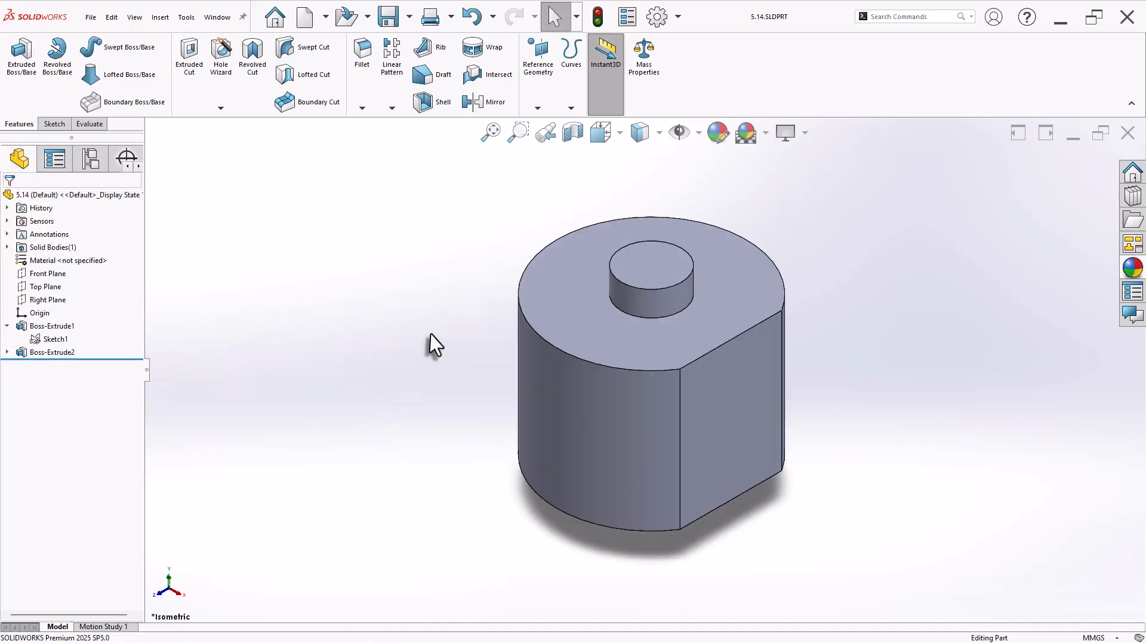
# Create a reference plane tangent to the large cylindrical face and parallel to the Front Plane
pyautogui.click(535, 76)
pyautogui.click(551, 123)
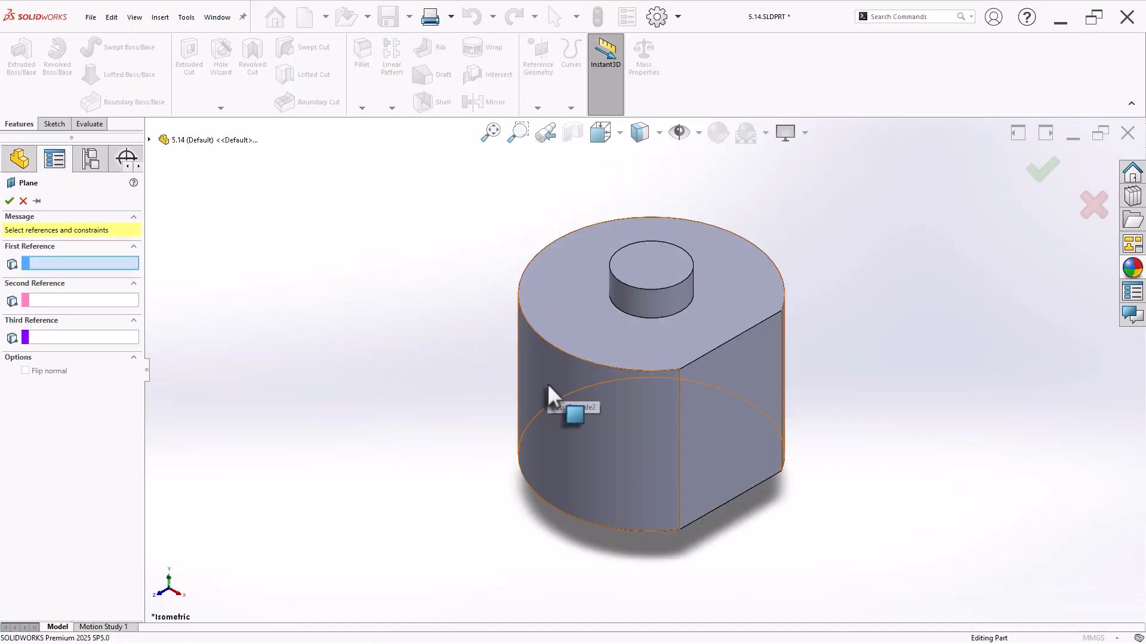
pyautogui.click(549, 396)
pyautogui.moveTo(316, 342); pyautogui.dragTo(266, 361, button='middle')
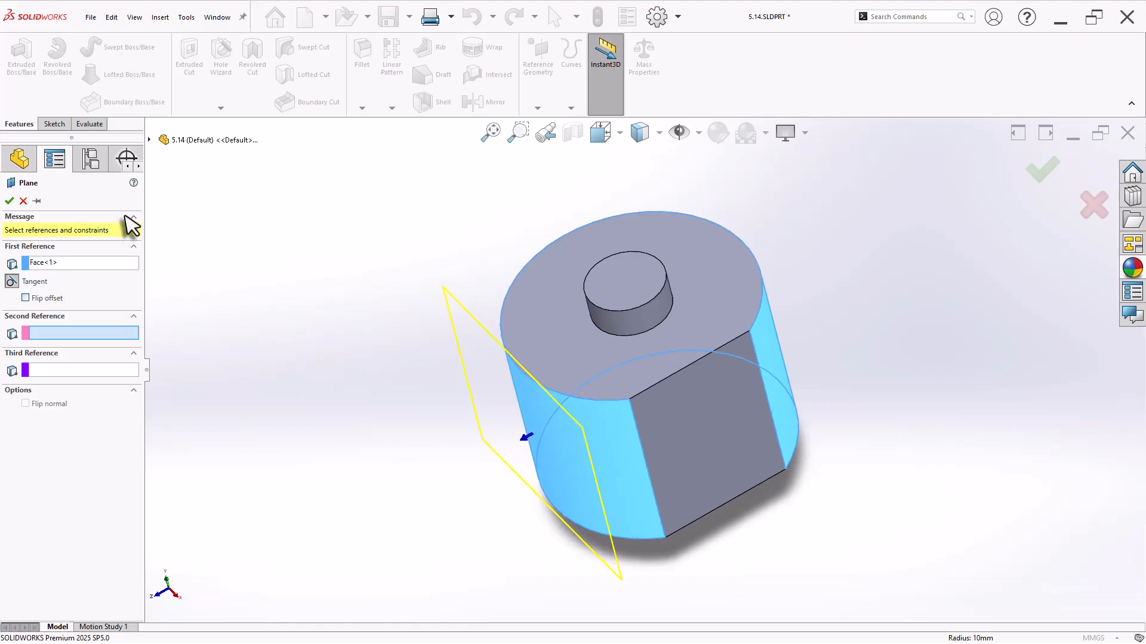
pyautogui.click(149, 140)
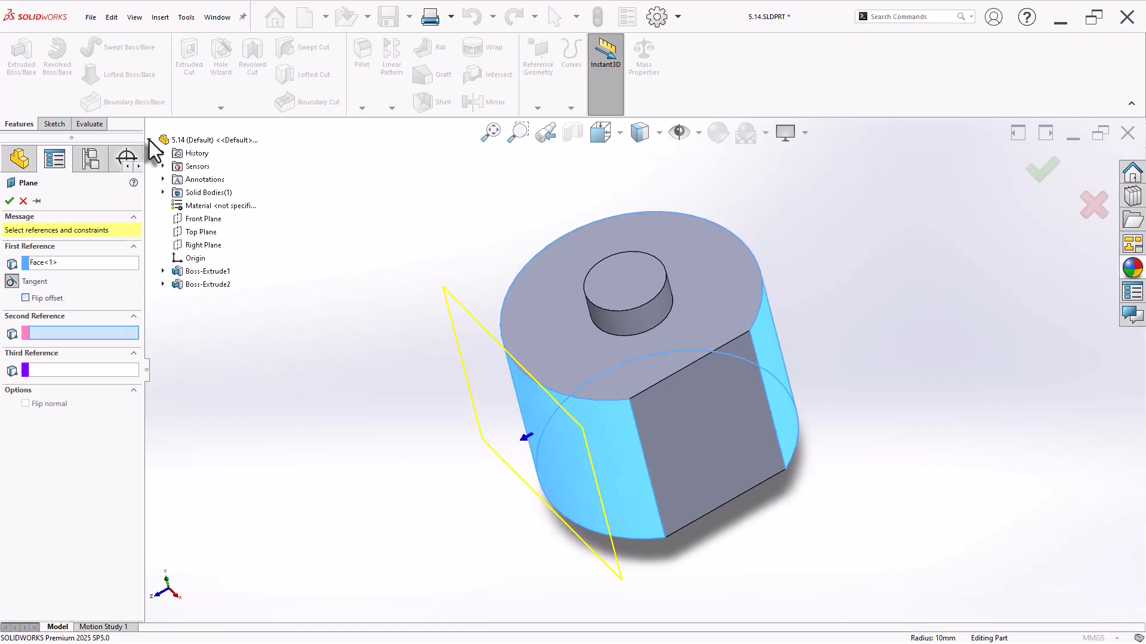
pyautogui.click(203, 219)
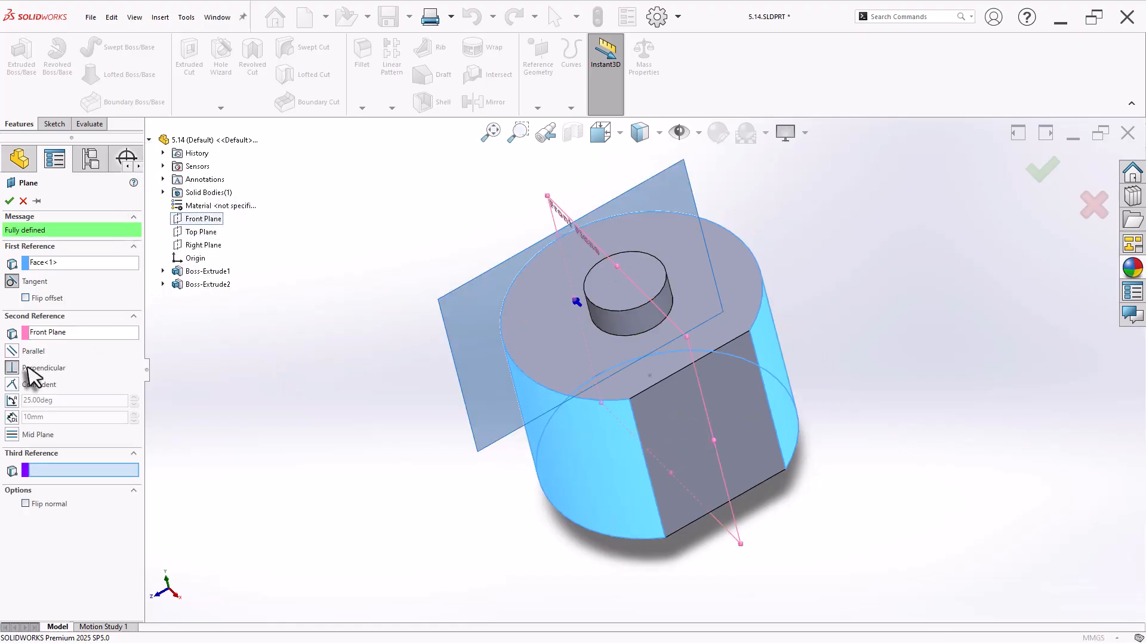
pyautogui.click(13, 352)
pyautogui.moveTo(269, 365); pyautogui.dragTo(297, 354, button='middle')
pyautogui.click(9, 200)
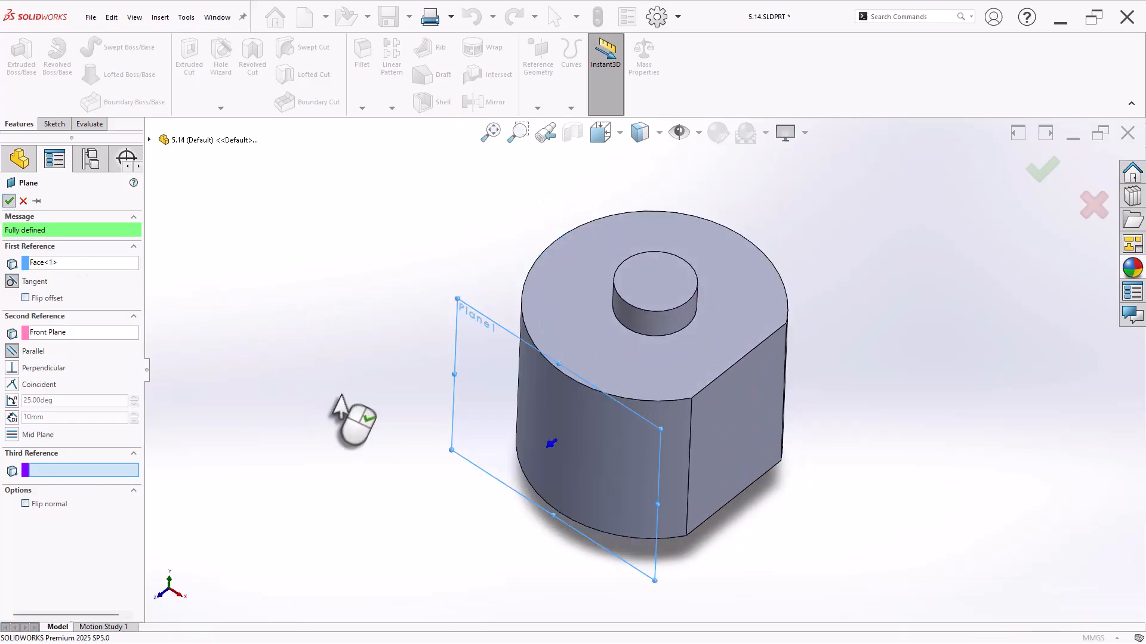
# Turn on the display of temporary axes in the model
pyautogui.moveTo(373, 429); pyautogui.dragTo(467, 363, button='middle')
pyautogui.moveTo(497, 237); pyautogui.dragTo(531, 249, button='middle')
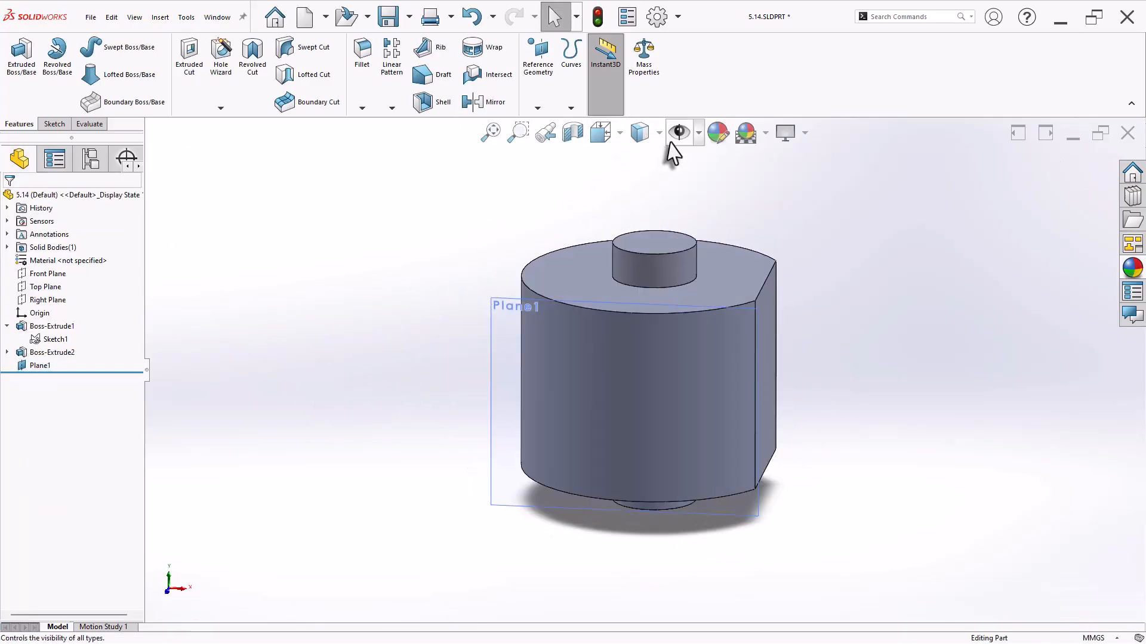
pyautogui.click(698, 132)
pyautogui.click(710, 191)
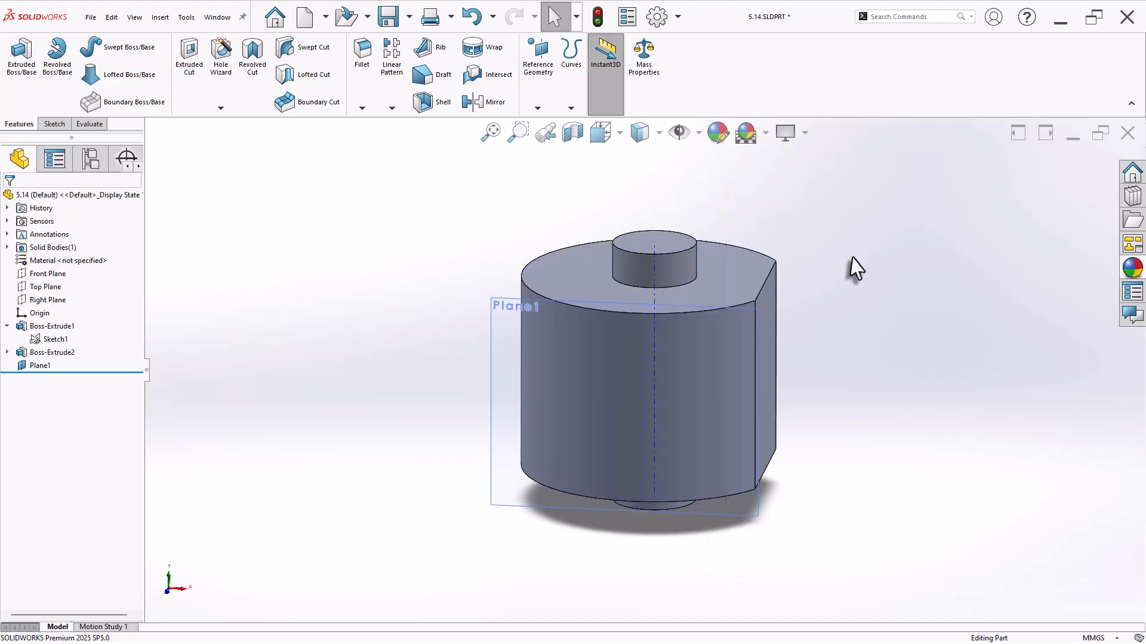
# Start a sketch on the tangent plane and draw a 10 mm diameter circle centred on the origin
pyautogui.click(506, 321)
pyautogui.click(555, 285)
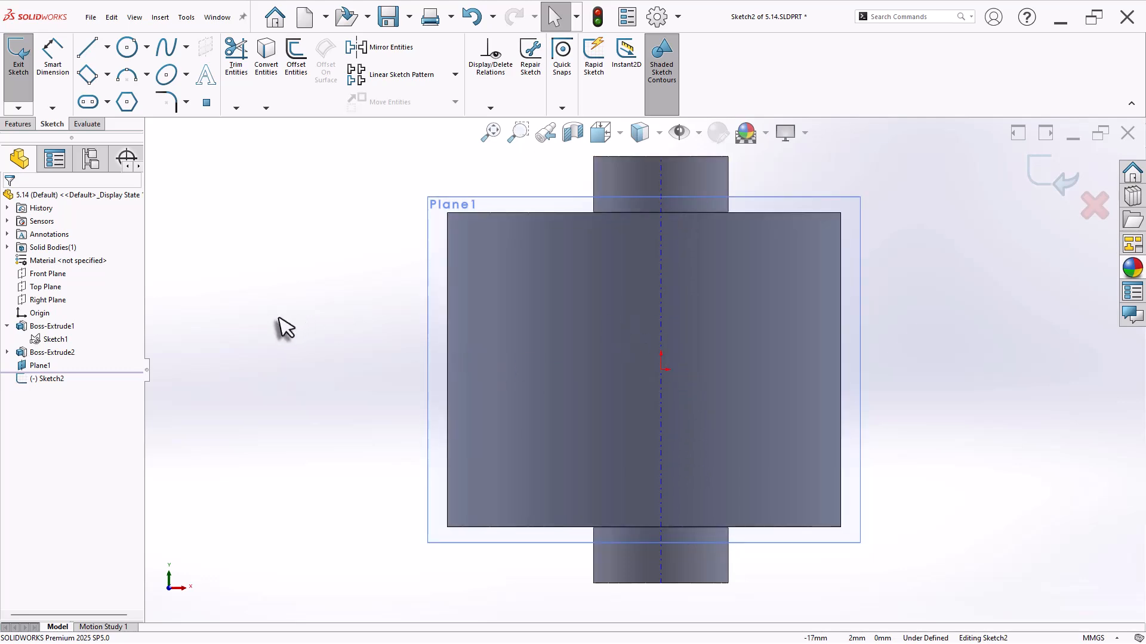
pyautogui.press('s')
pyautogui.click(340, 368)
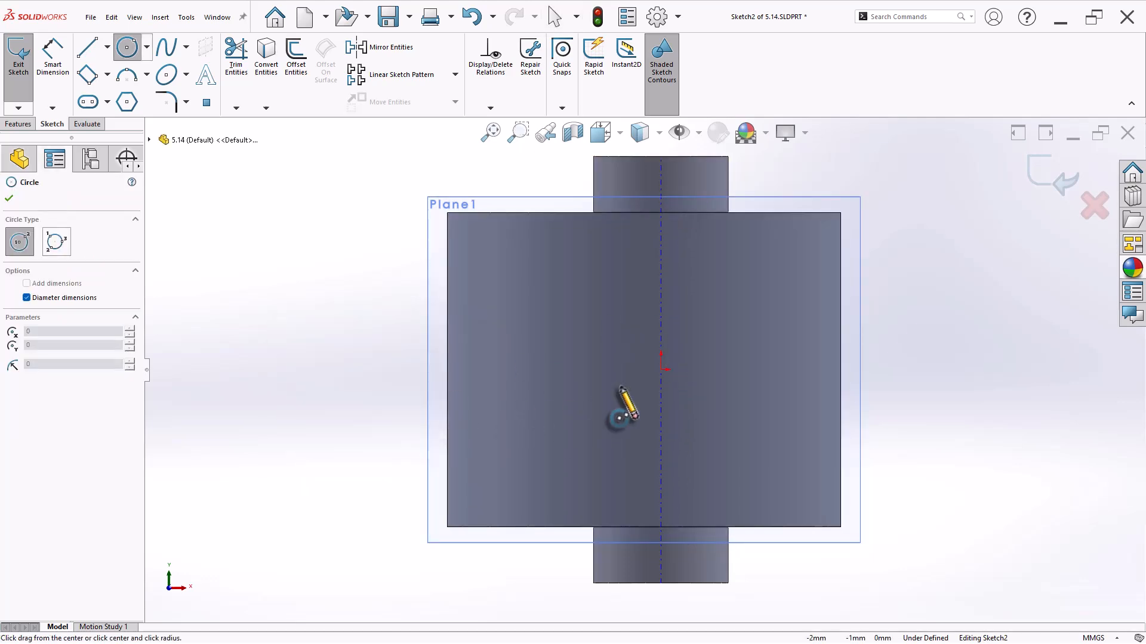
pyautogui.click(661, 369)
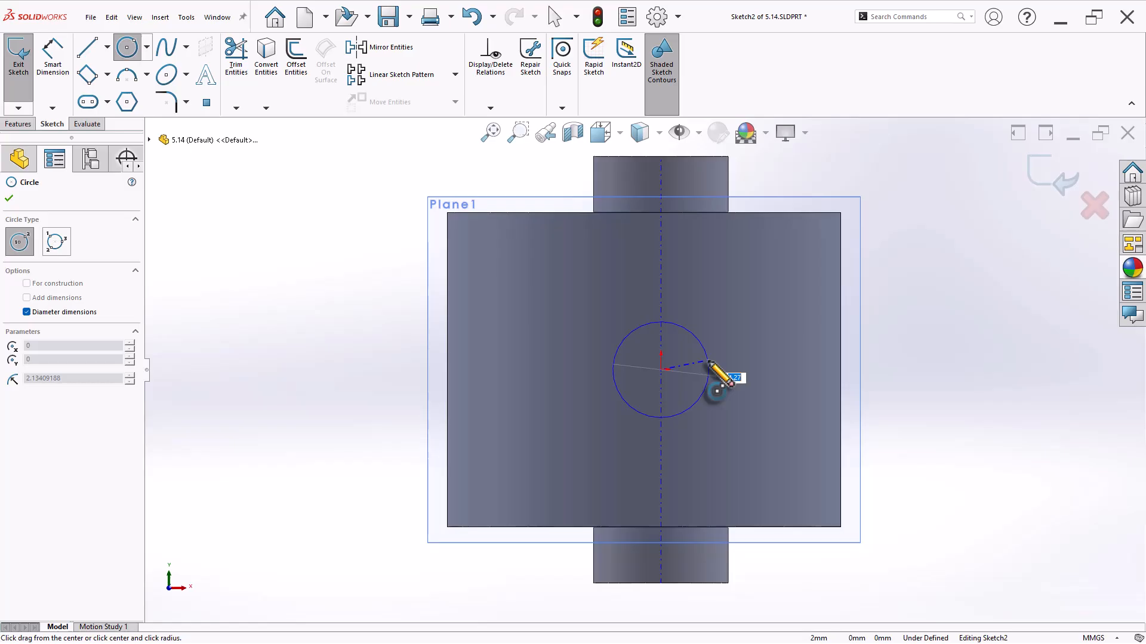
pyautogui.write('10')
pyautogui.press('Return')
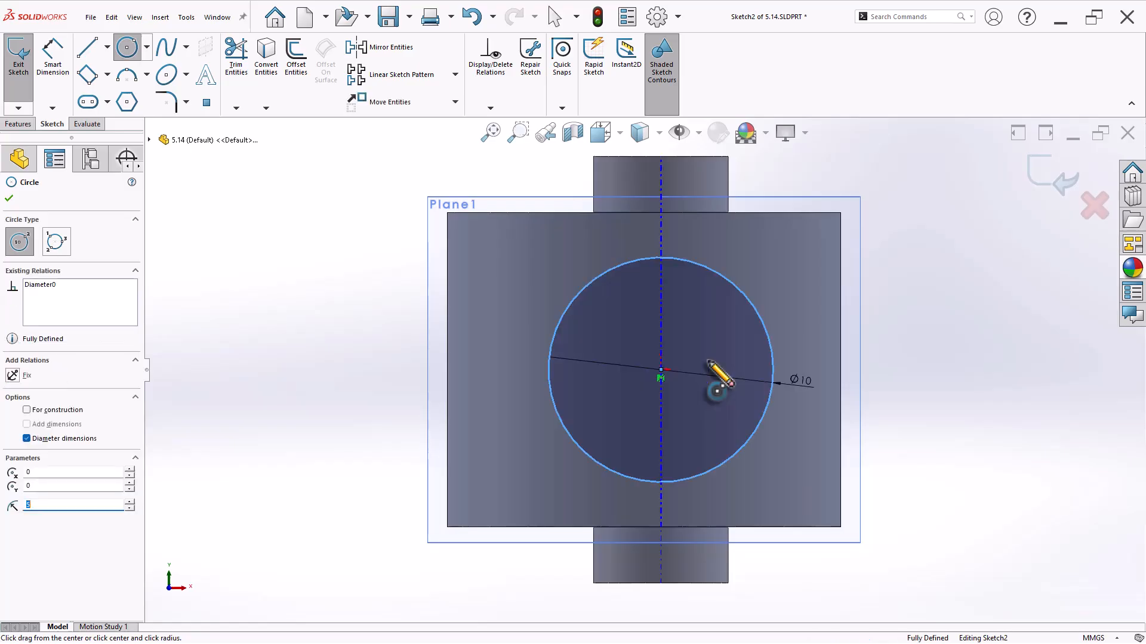
# Add a concentric 6 mm diameter circle at the origin inside the 10 mm circle
pyautogui.click(660, 370)
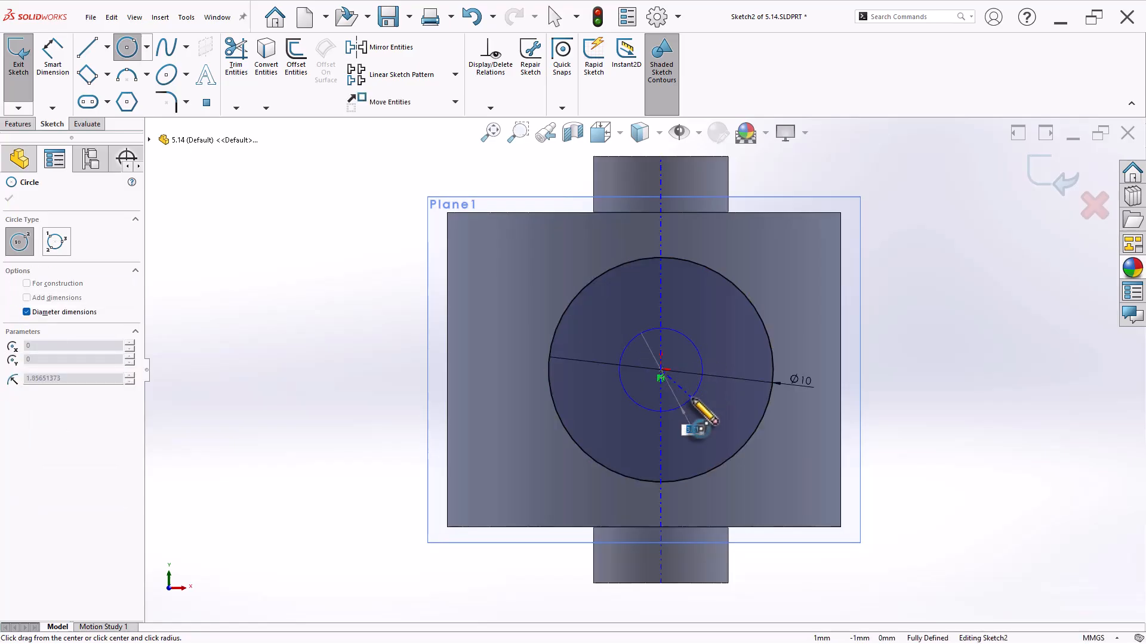
pyautogui.write('6')
pyautogui.press('Return')
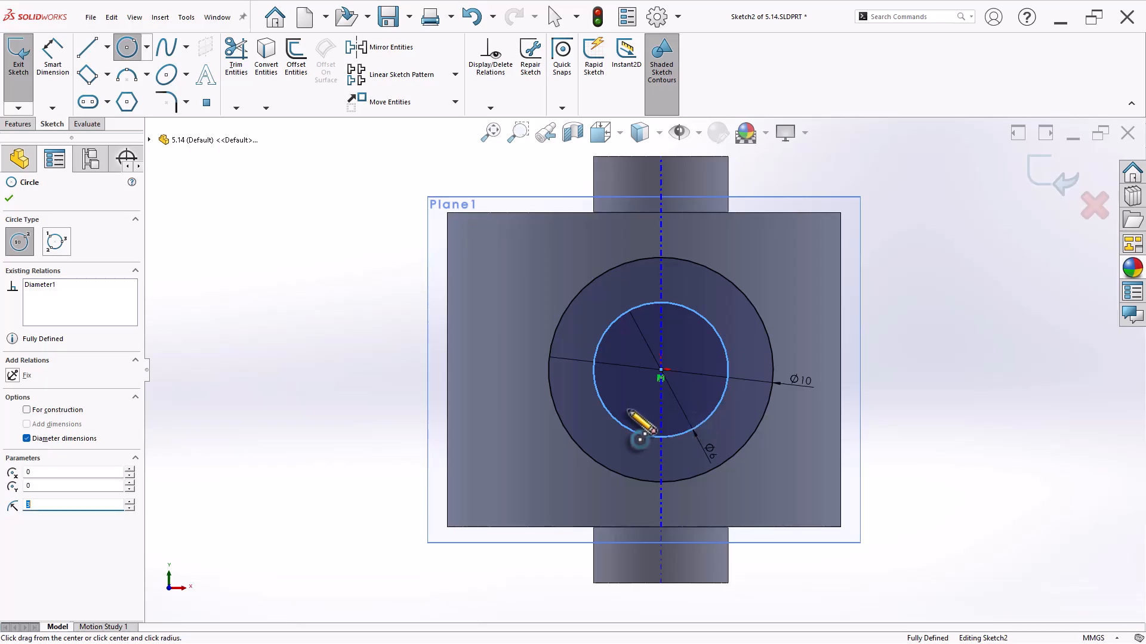
# Set up a Blind extruded cut from the concentric-circle sketch, limited to the contour enclosed by the 10 mm circle
pyautogui.rightClick(295, 292)
pyautogui.click(297, 290)
pyautogui.moveTo(389, 301); pyautogui.dragTo(296, 393, button='middle')
pyautogui.click(19, 124)
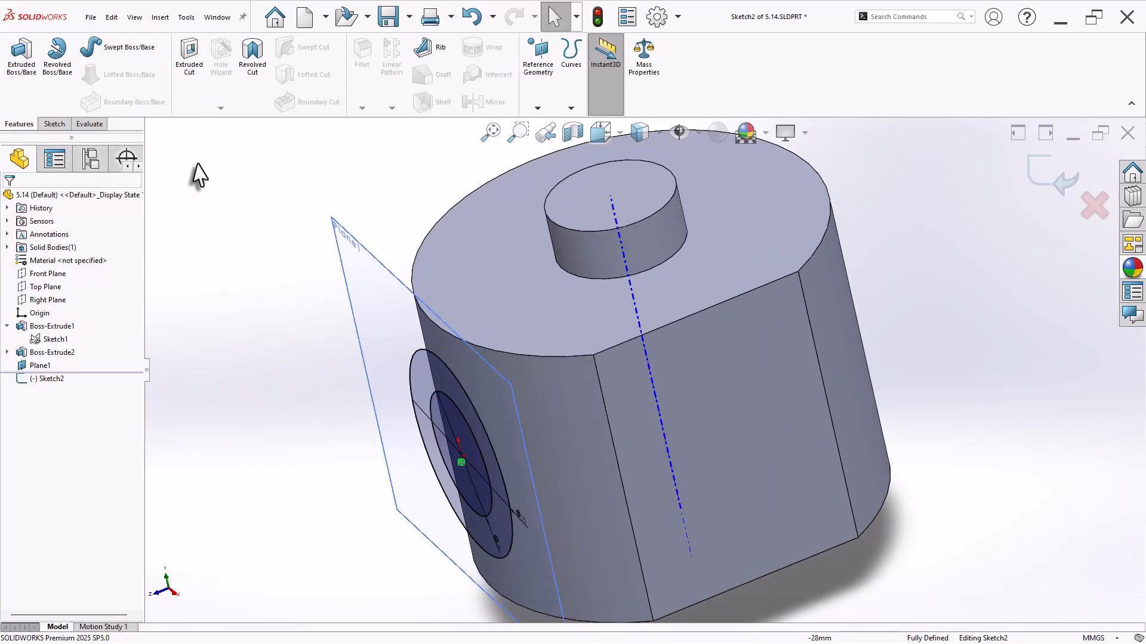
pyautogui.click(193, 66)
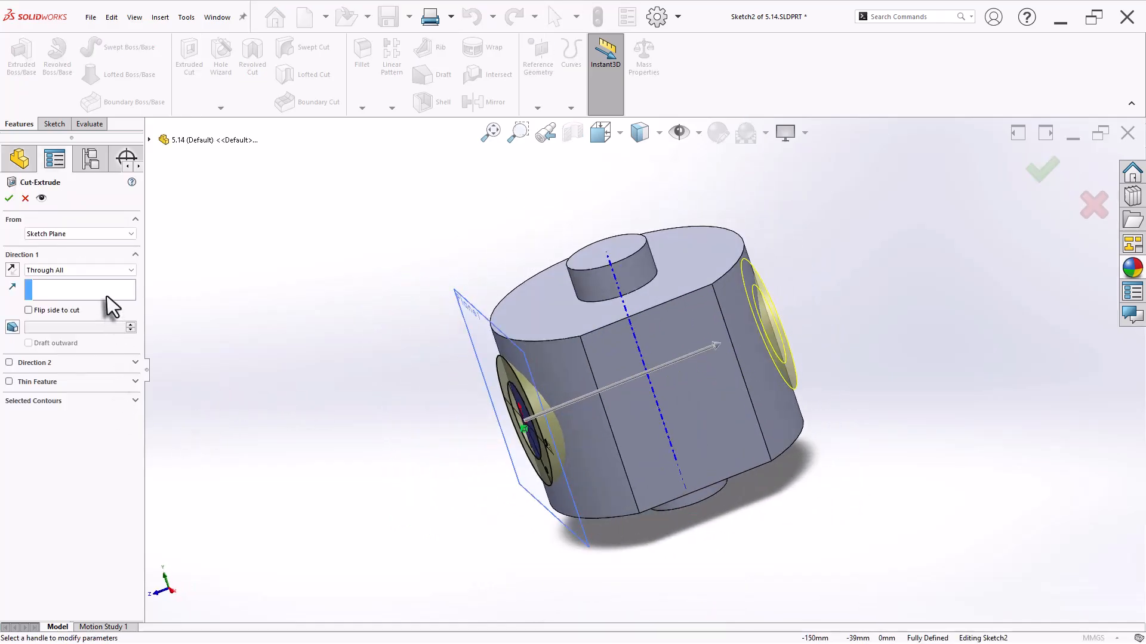
pyautogui.click(90, 270)
pyautogui.click(88, 278)
pyautogui.click(117, 421)
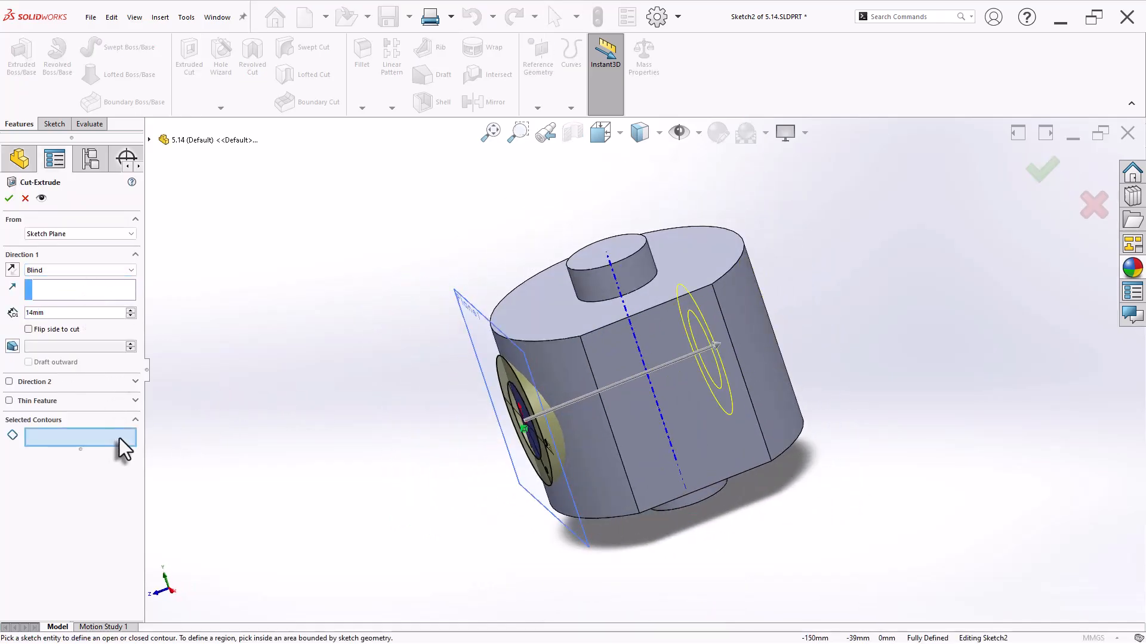
pyautogui.click(120, 438)
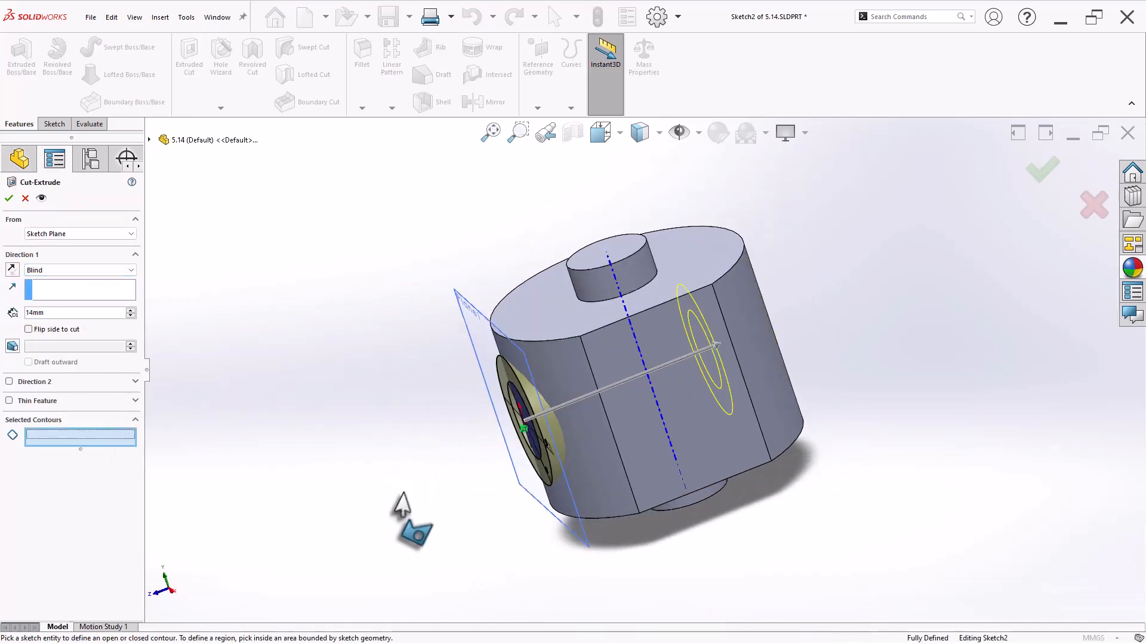
pyautogui.click(547, 486)
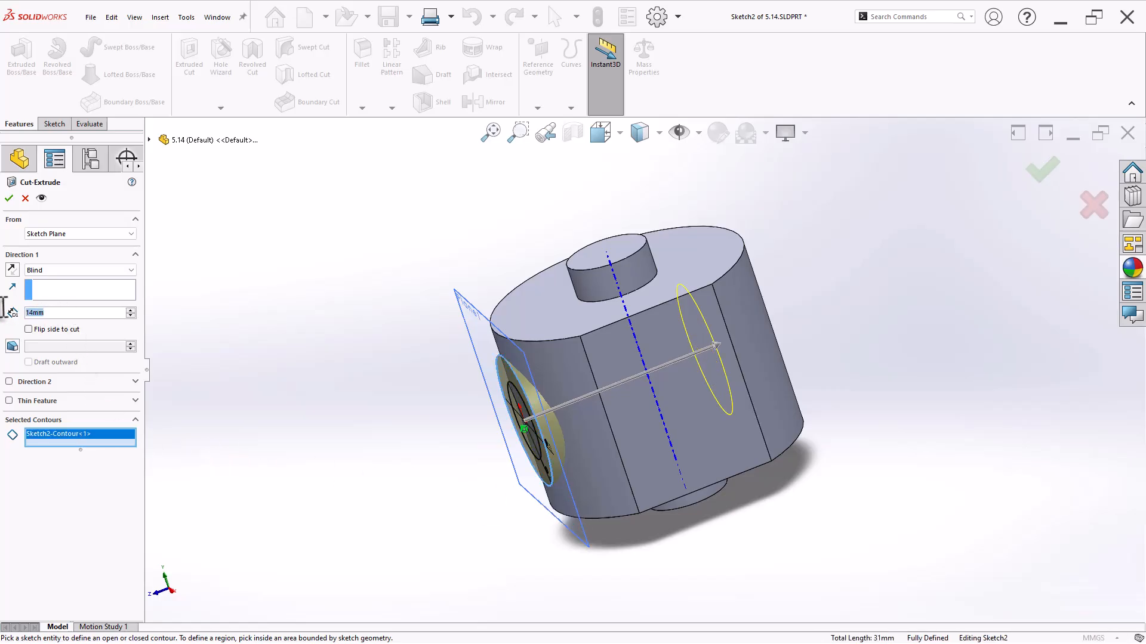
# Set the cut depth to 4 mm and complete the 10 mm diameter counterbore
pyautogui.write('6')
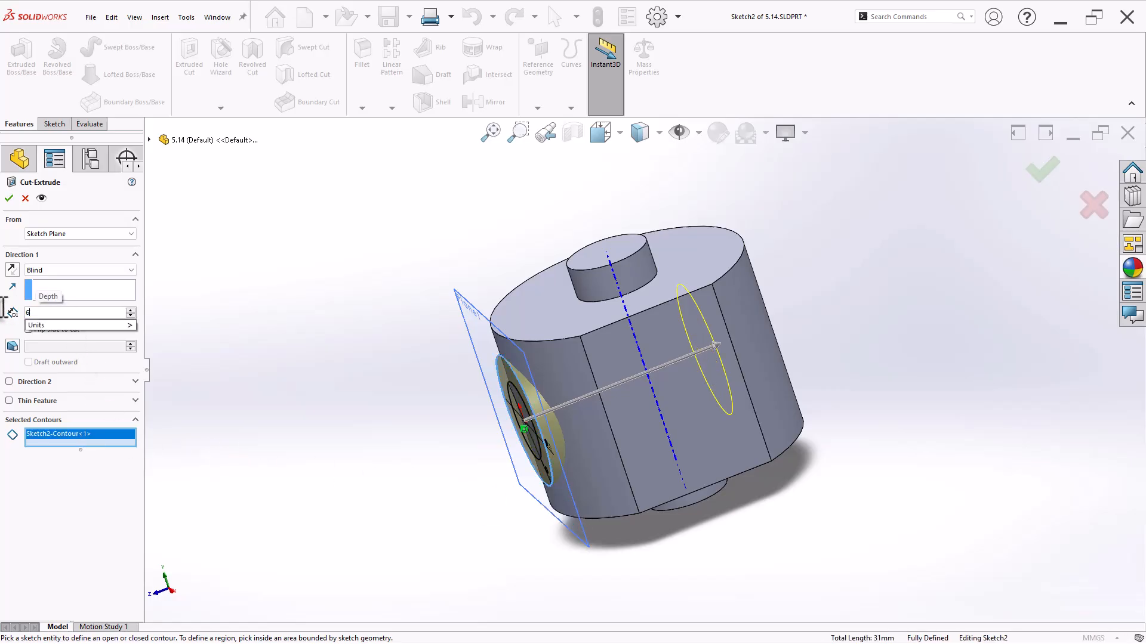
pyautogui.press('Return')
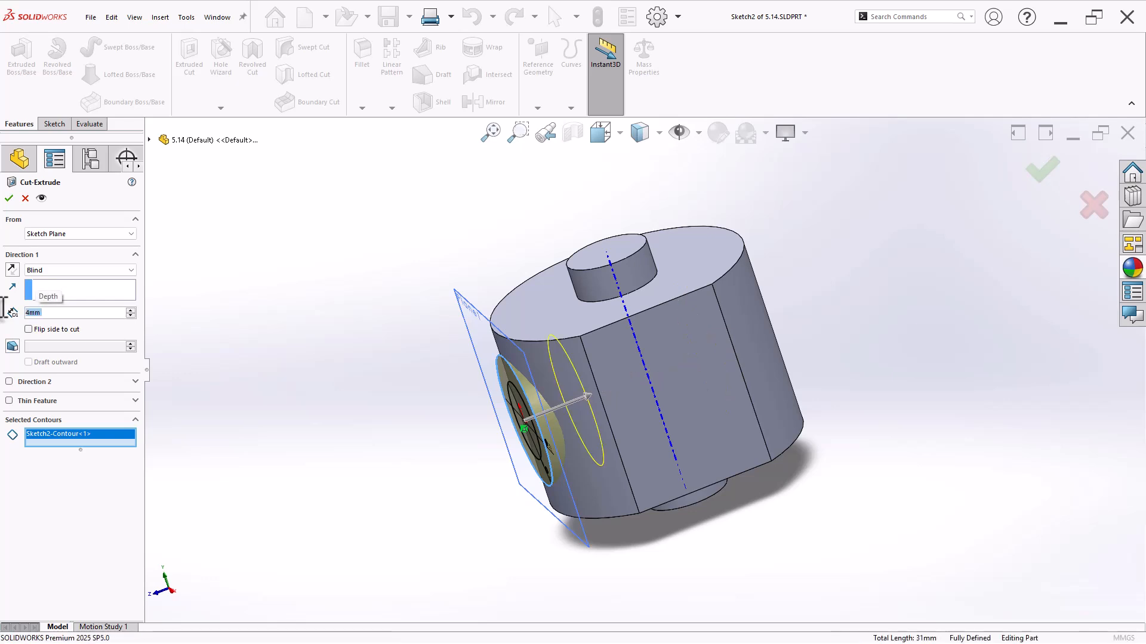
pyautogui.press('Return')
pyautogui.click(251, 351)
# Reuse the concentric-circle sketch to cut only the 6 mm circle contour Through All
pyautogui.moveTo(226, 353); pyautogui.dragTo(263, 330, button='middle')
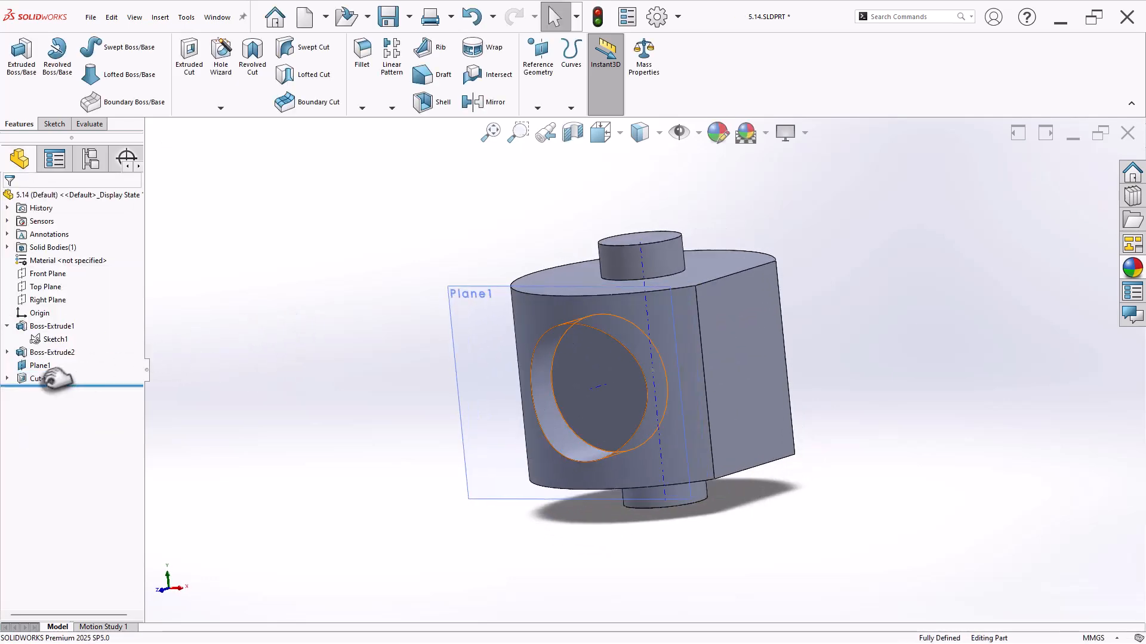
pyautogui.click(7, 378)
pyautogui.click(42, 391)
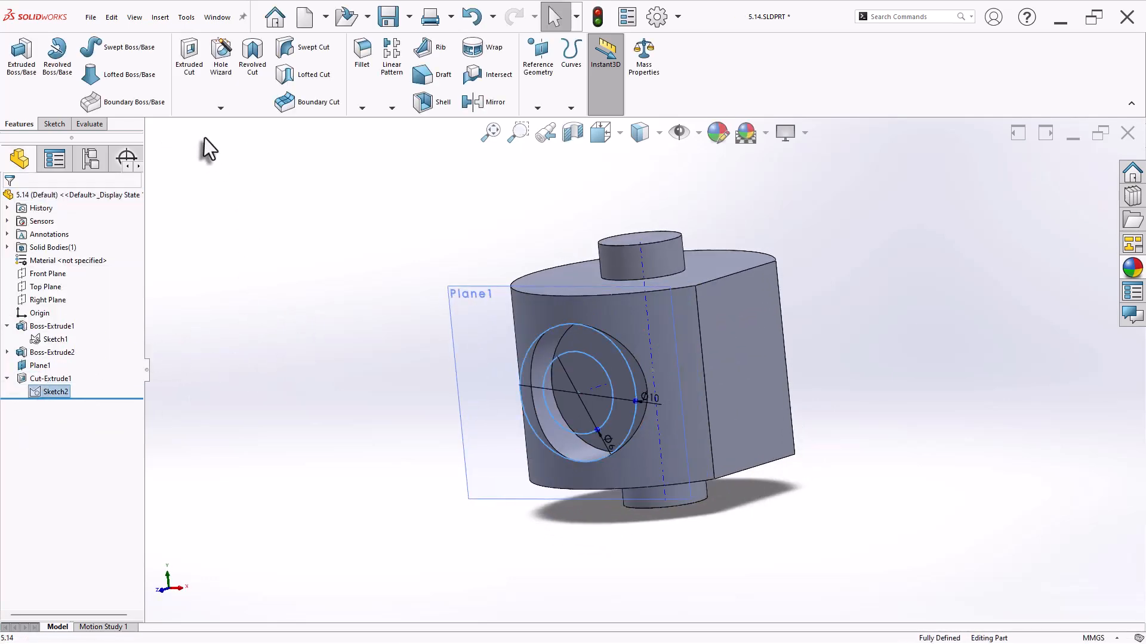
pyautogui.click(191, 111)
pyautogui.moveTo(333, 456); pyautogui.dragTo(143, 442, button='middle')
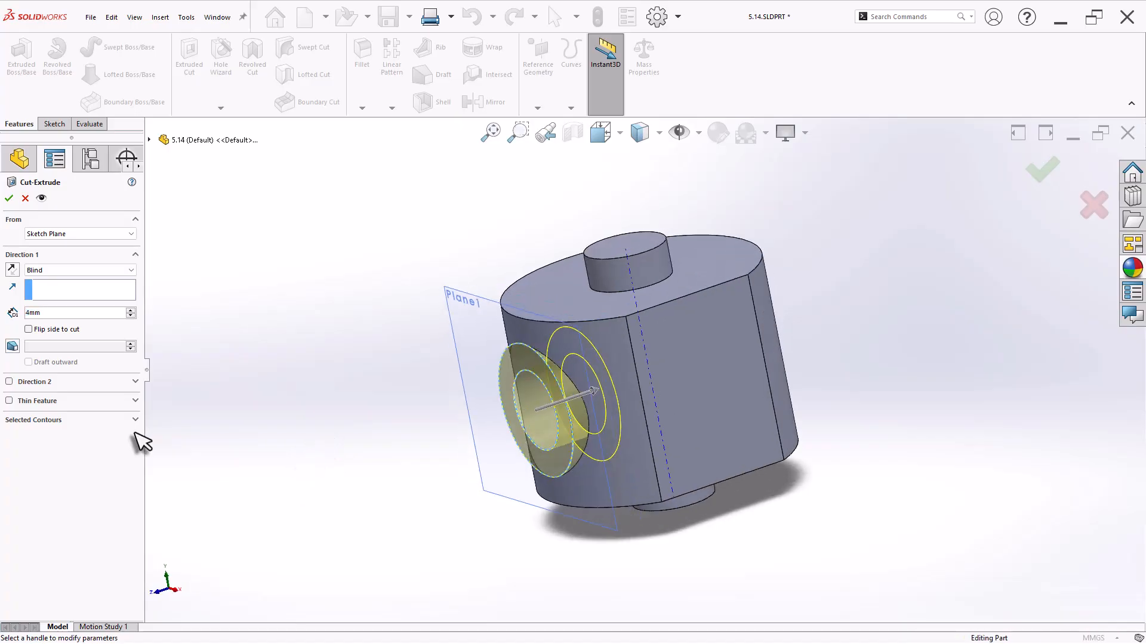
pyautogui.click(92, 419)
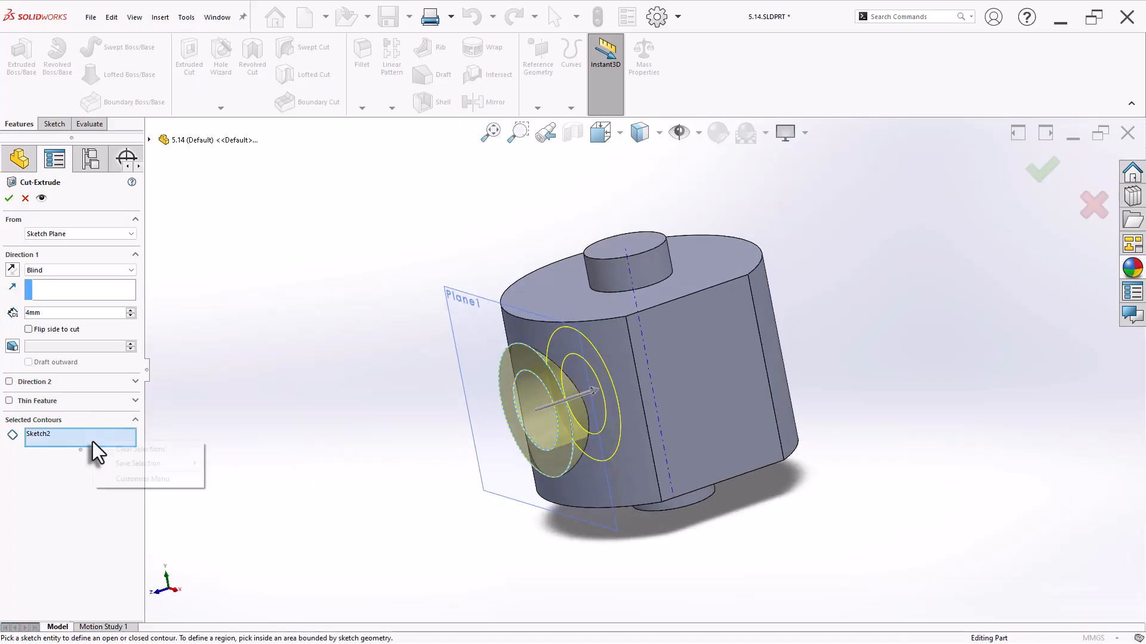
pyautogui.click(535, 457)
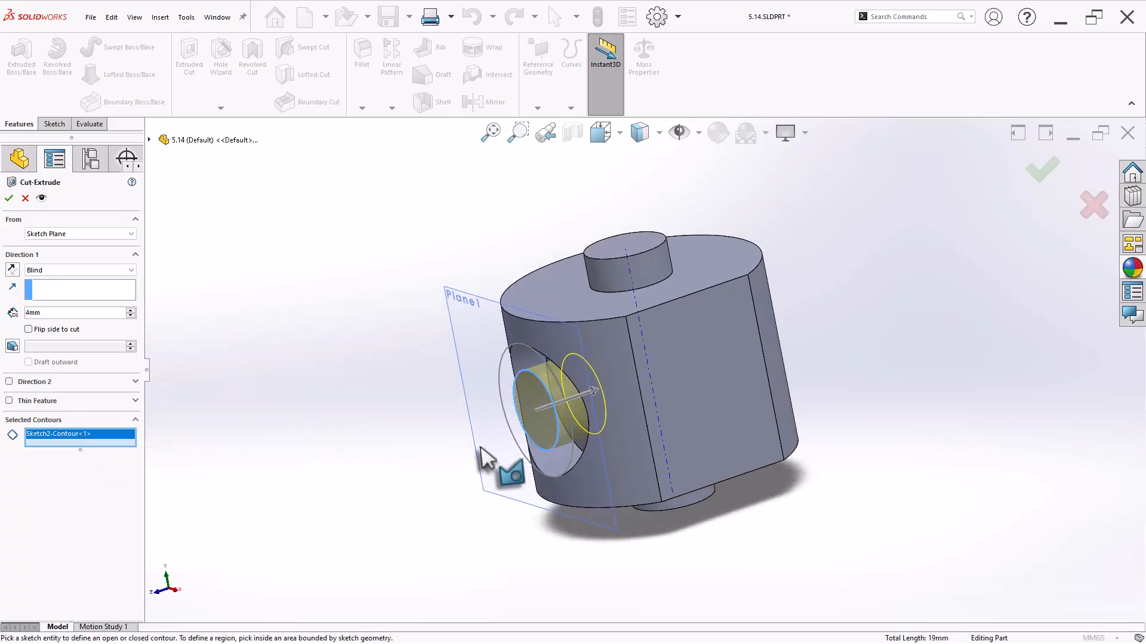
pyautogui.moveTo(485, 468)
pyautogui.mouseDown(button='middle')
pyautogui.moveTo(422, 394)
pyautogui.moveTo(440, 370)
pyautogui.moveTo(429, 377)
pyautogui.mouseUp(button='middle')
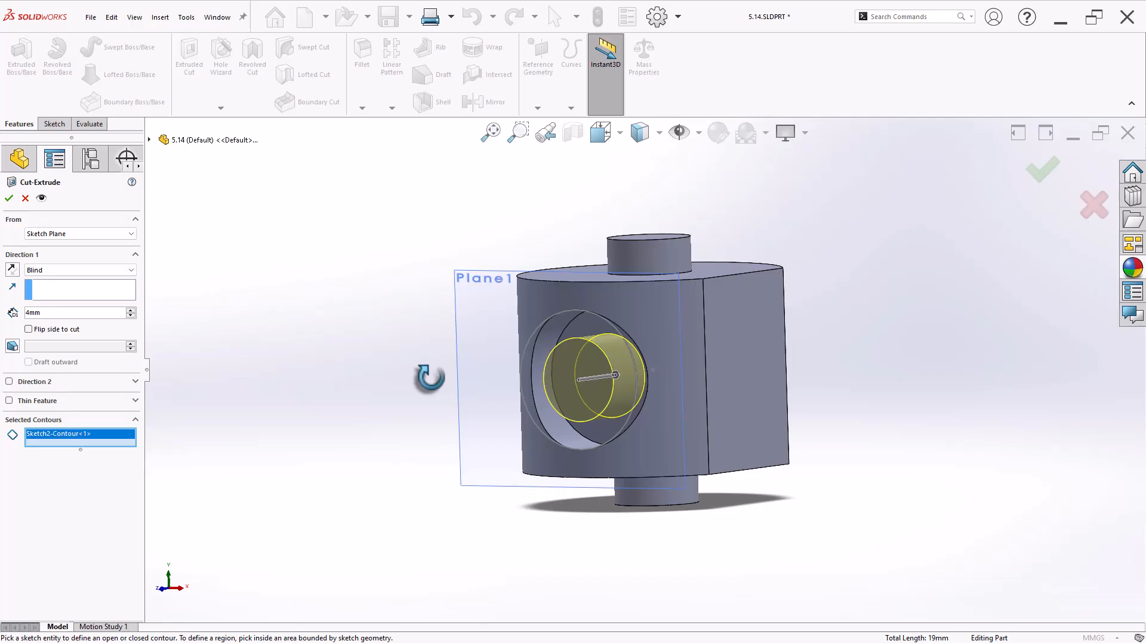
pyautogui.click(70, 270)
pyautogui.click(63, 288)
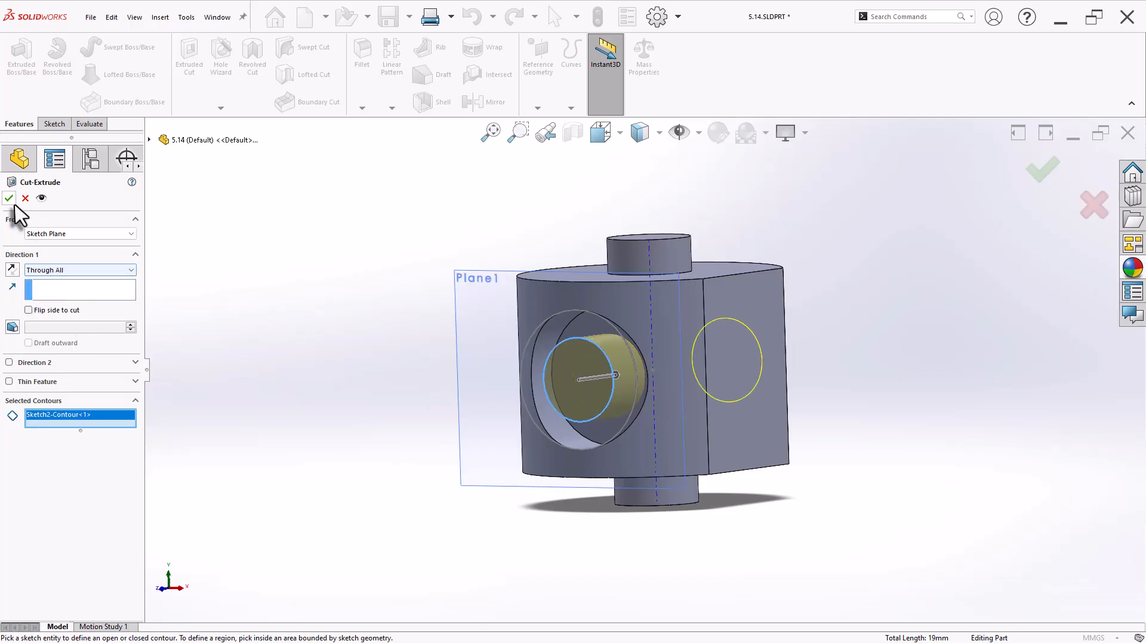
pyautogui.click(10, 199)
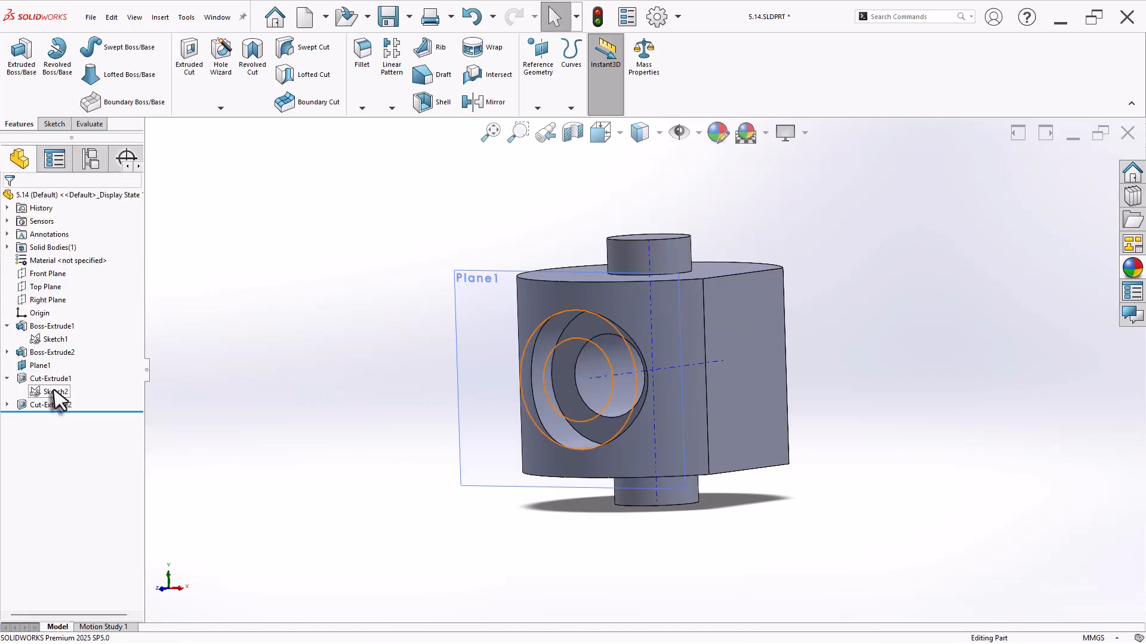
# Hide the tangent reference plane and the temporary axes, and show the part in isometric view
pyautogui.click(50, 367)
pyautogui.click(88, 351)
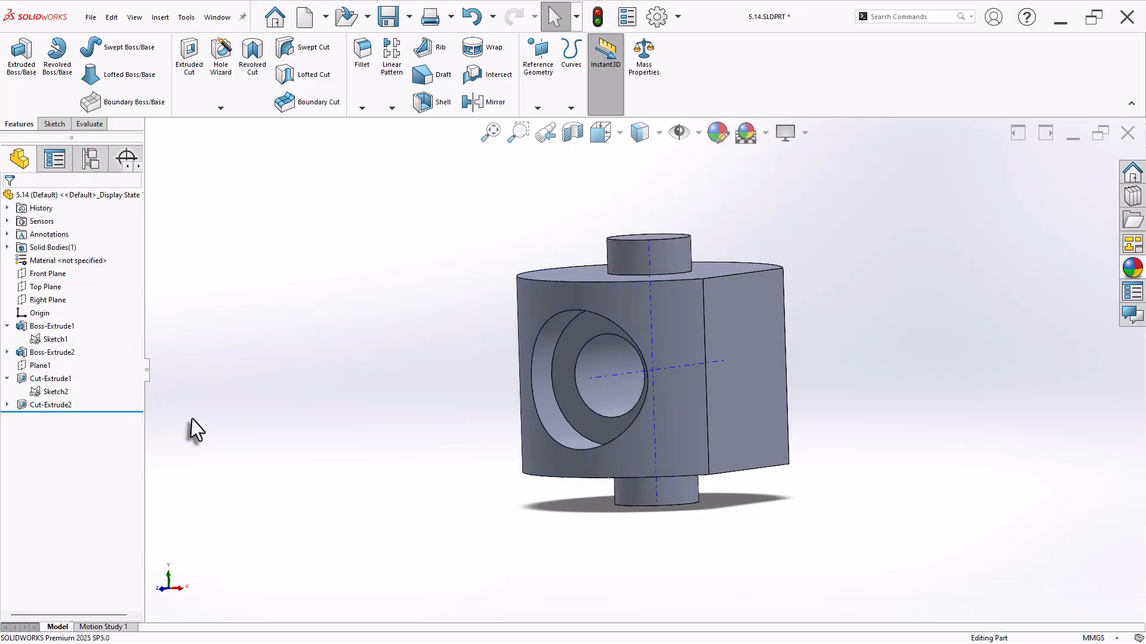
pyautogui.hotkey('ctrl', '7')
pyautogui.click(698, 133)
pyautogui.click(706, 191)
# Save part 5.14 and evaluate its mass properties
pyautogui.hotkey('ctrl', 's')
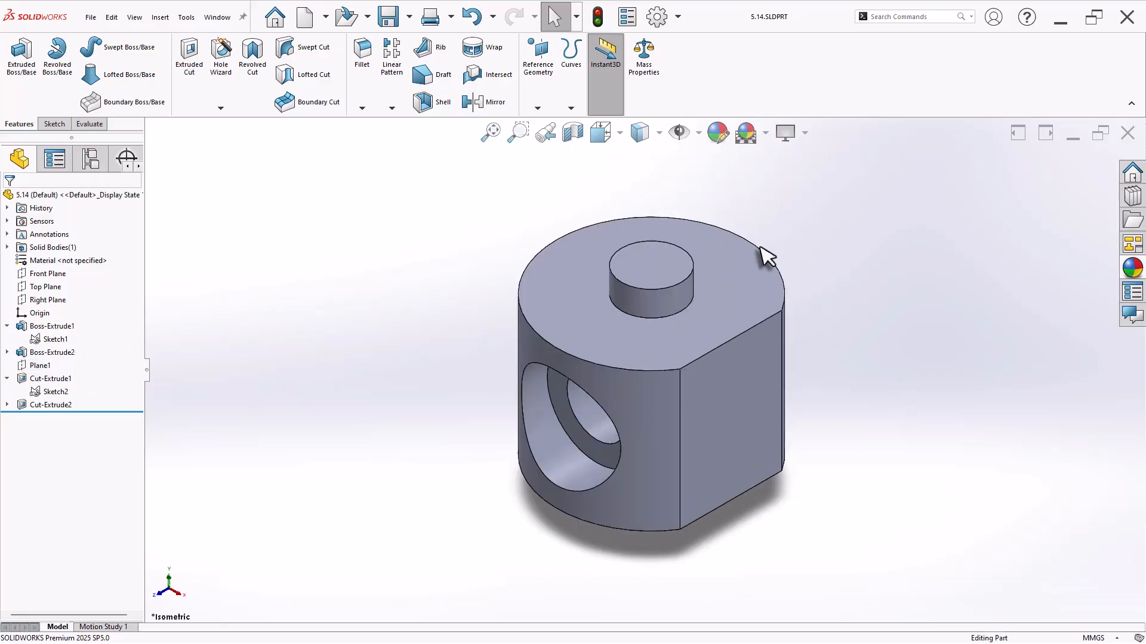
pyautogui.click(644, 66)
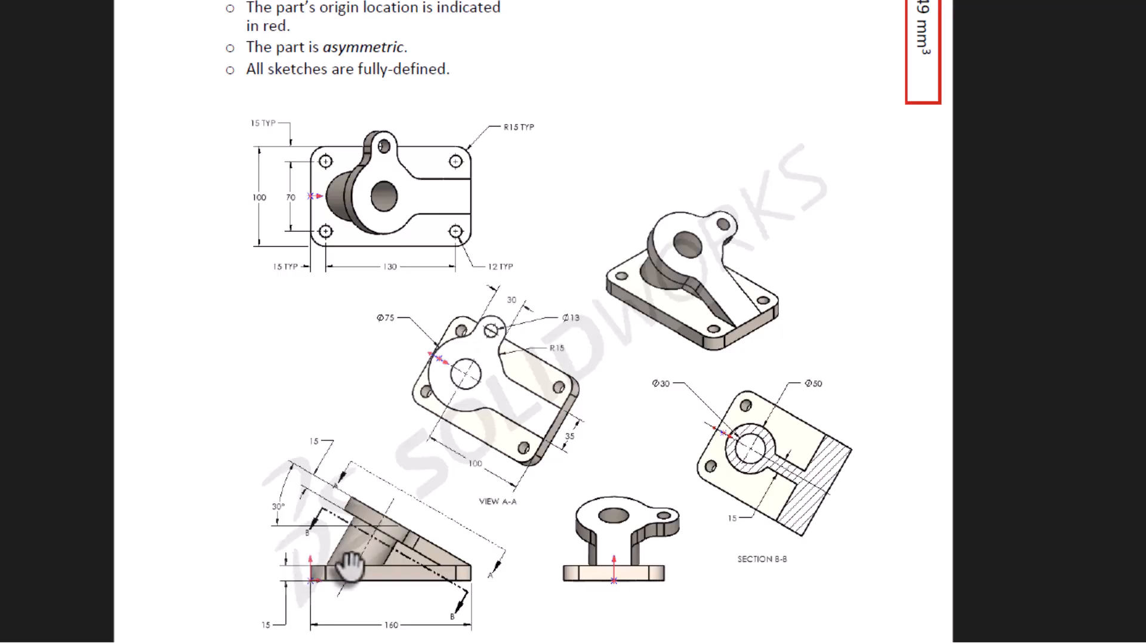
# Start a sketch on the Top Plane of the new part and draw an origin-centred rectangle 160 mm wide and 100 mm high
pyautogui.click(51, 274)
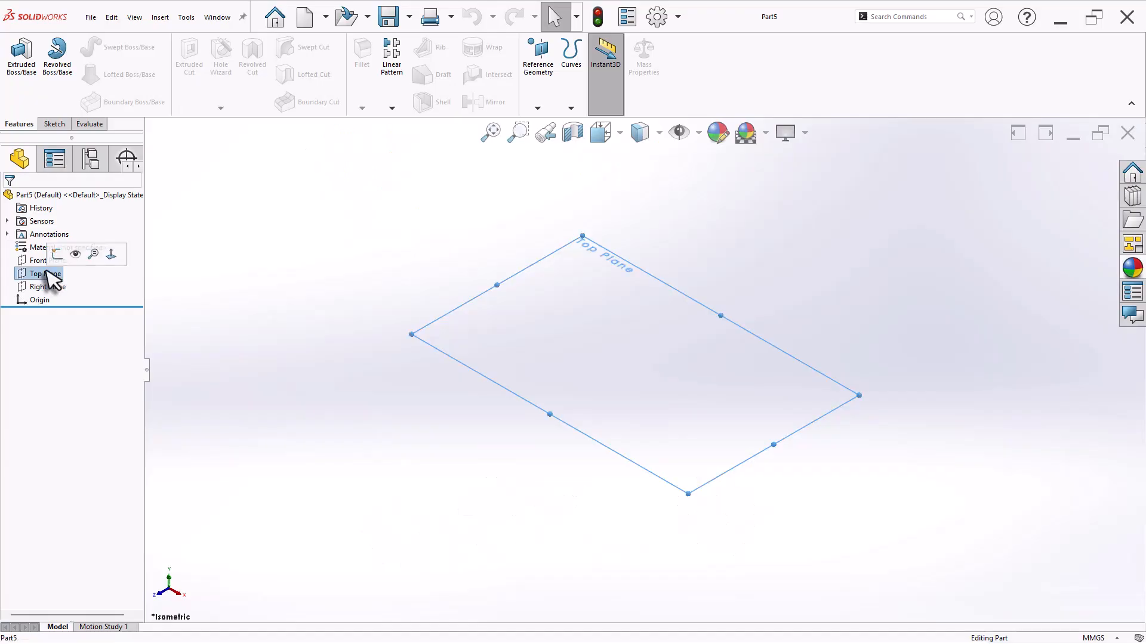
pyautogui.click(57, 254)
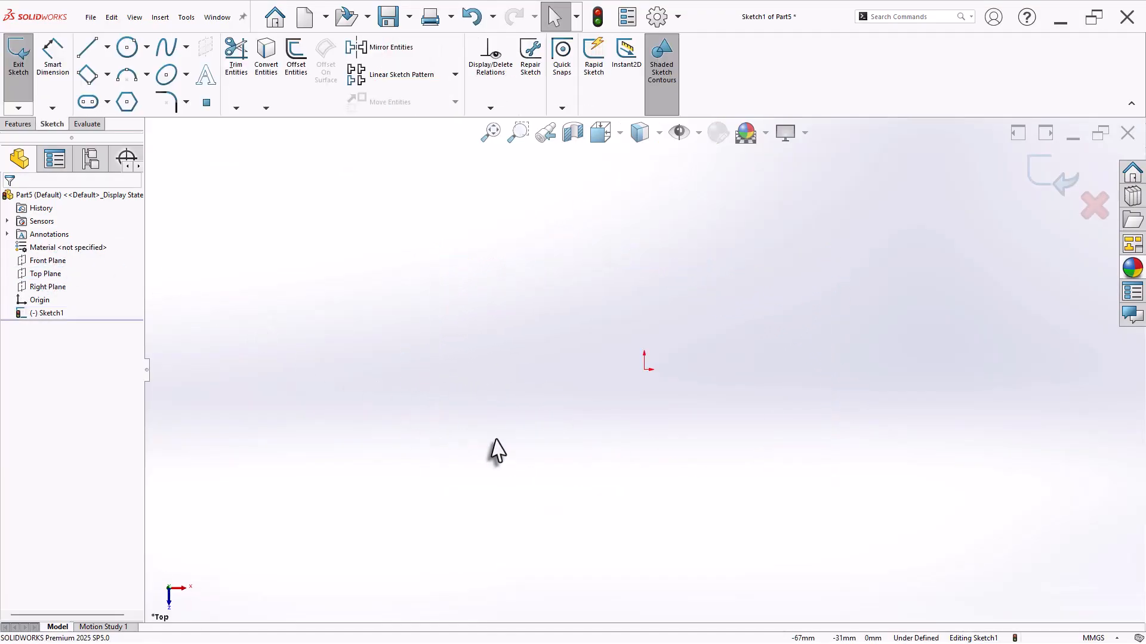
pyautogui.press('s')
pyautogui.click(687, 461)
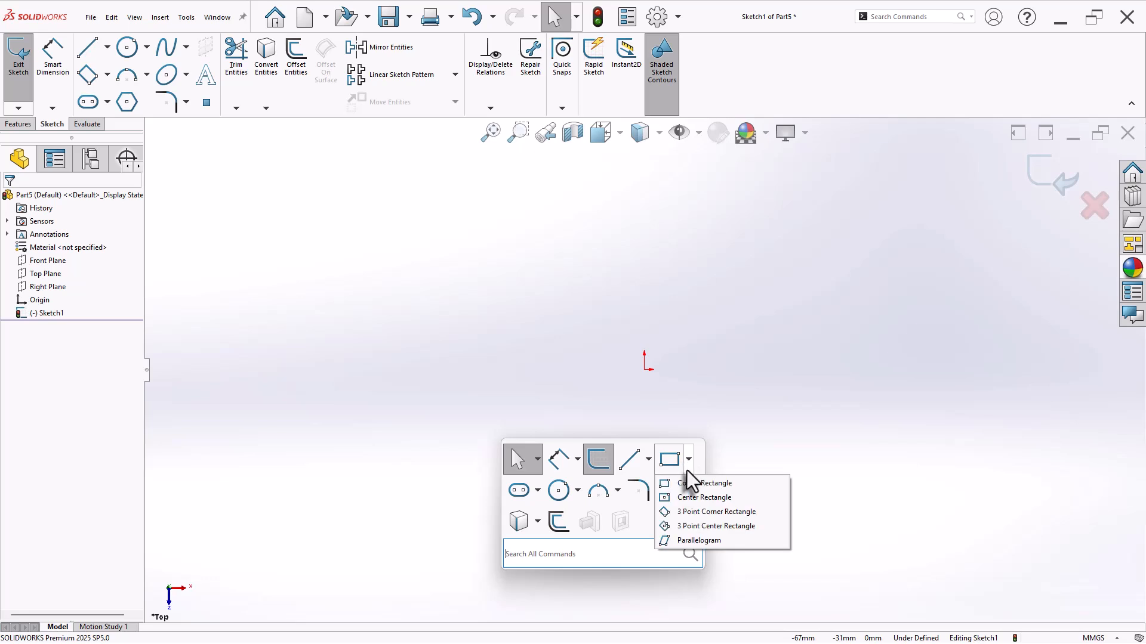
pyautogui.click(691, 497)
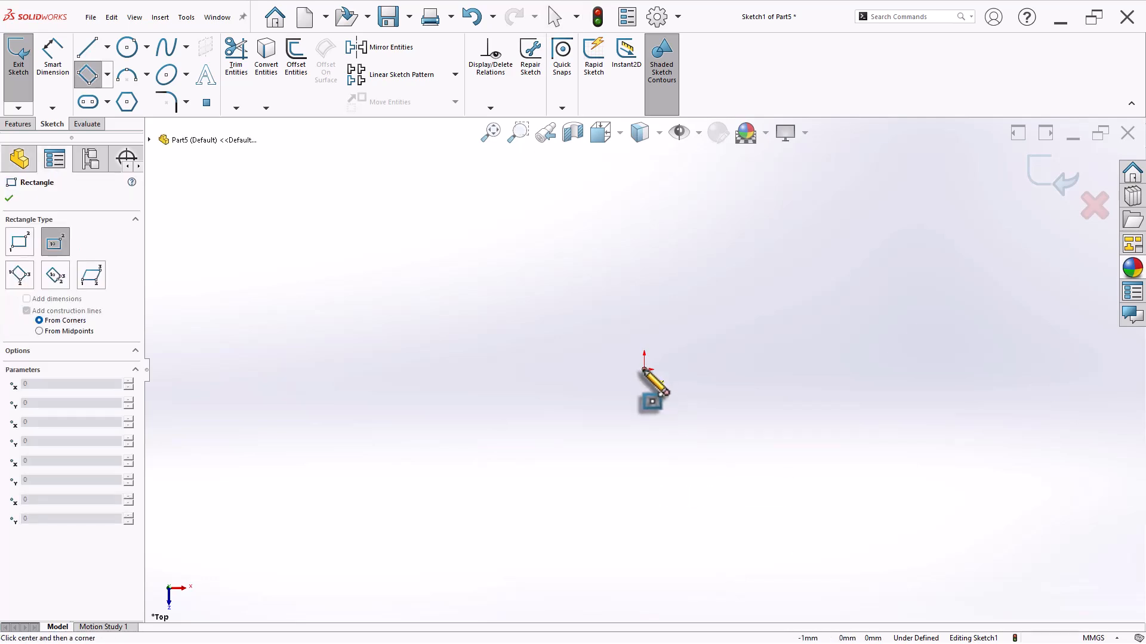
pyautogui.click(643, 369)
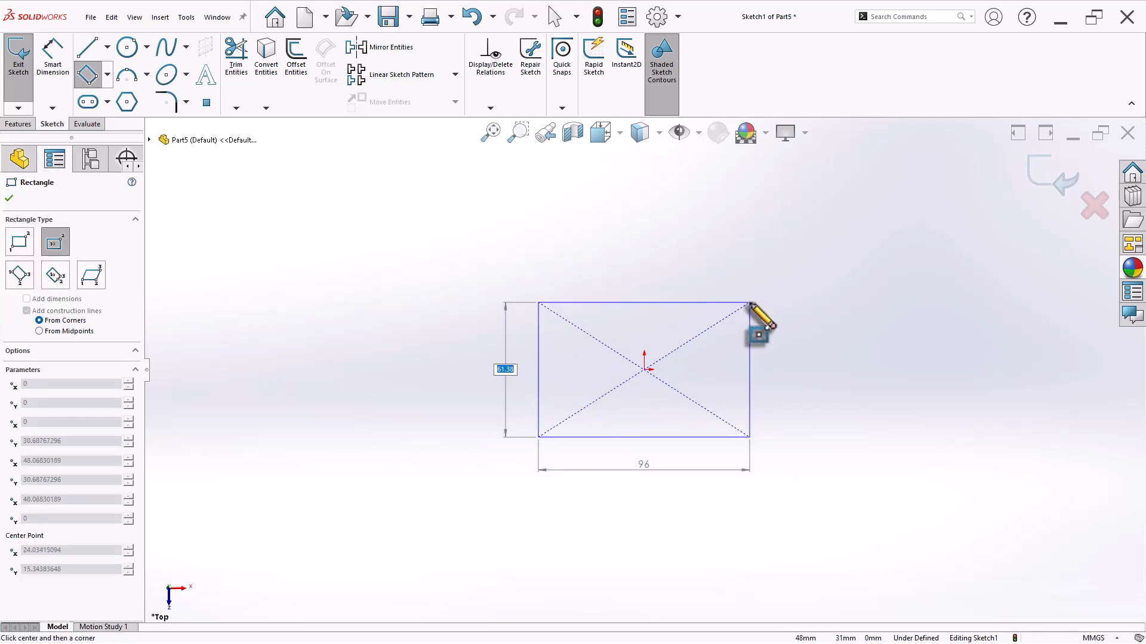
pyautogui.write('100')
pyautogui.press('Tab')
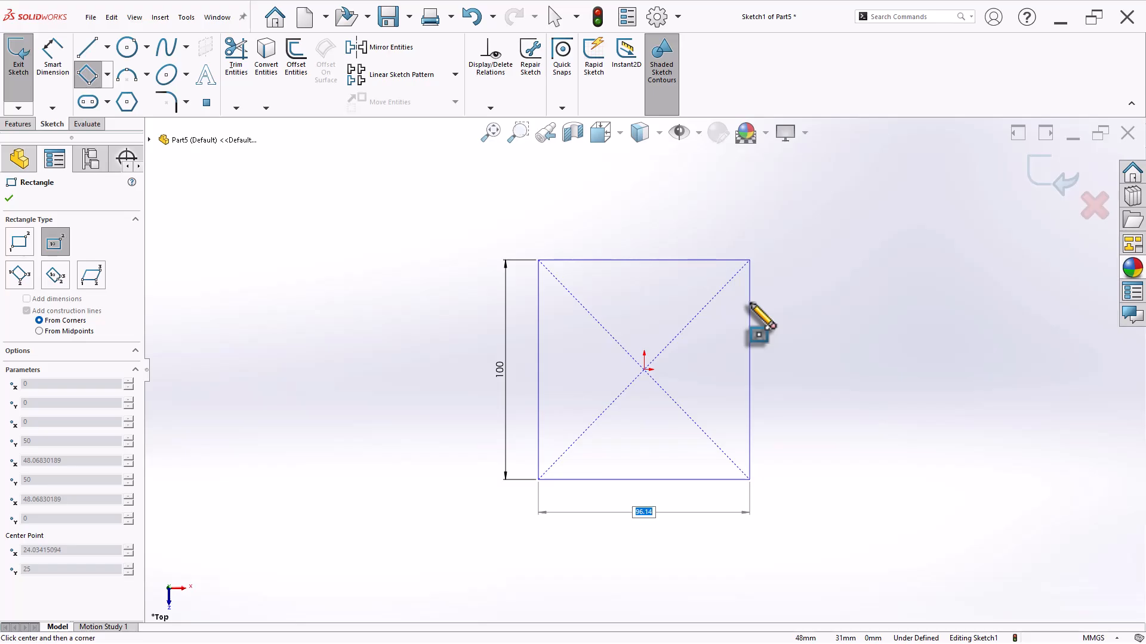
pyautogui.write('160')
pyautogui.press('Return')
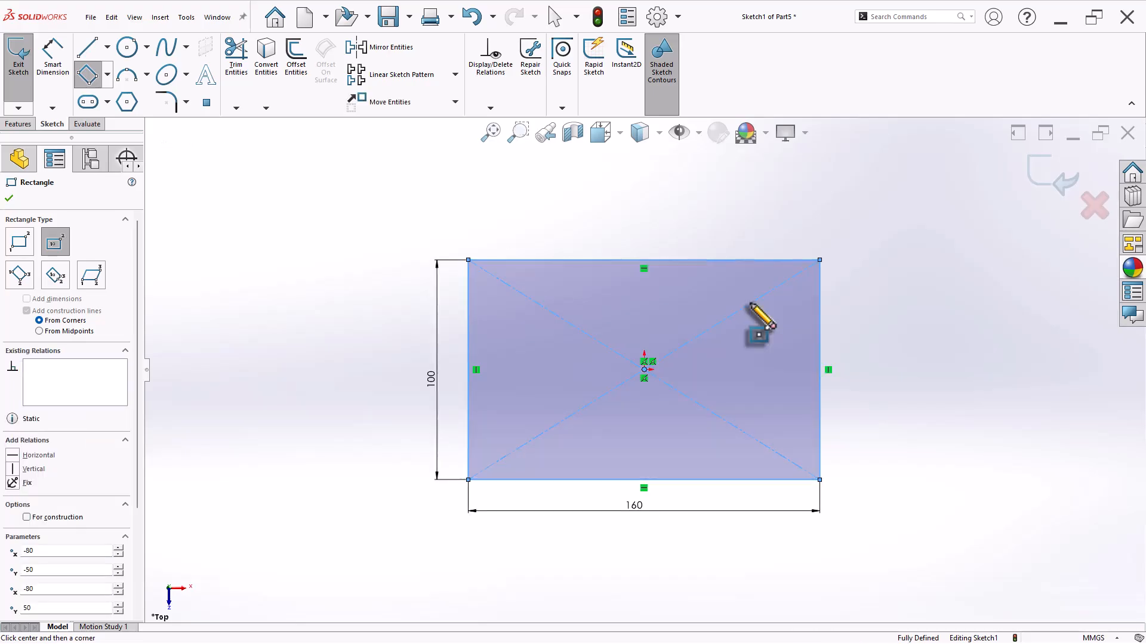
pyautogui.press('Escape')
# Round all four corners of the rectangle with 15 mm sketch fillets
pyautogui.press('s')
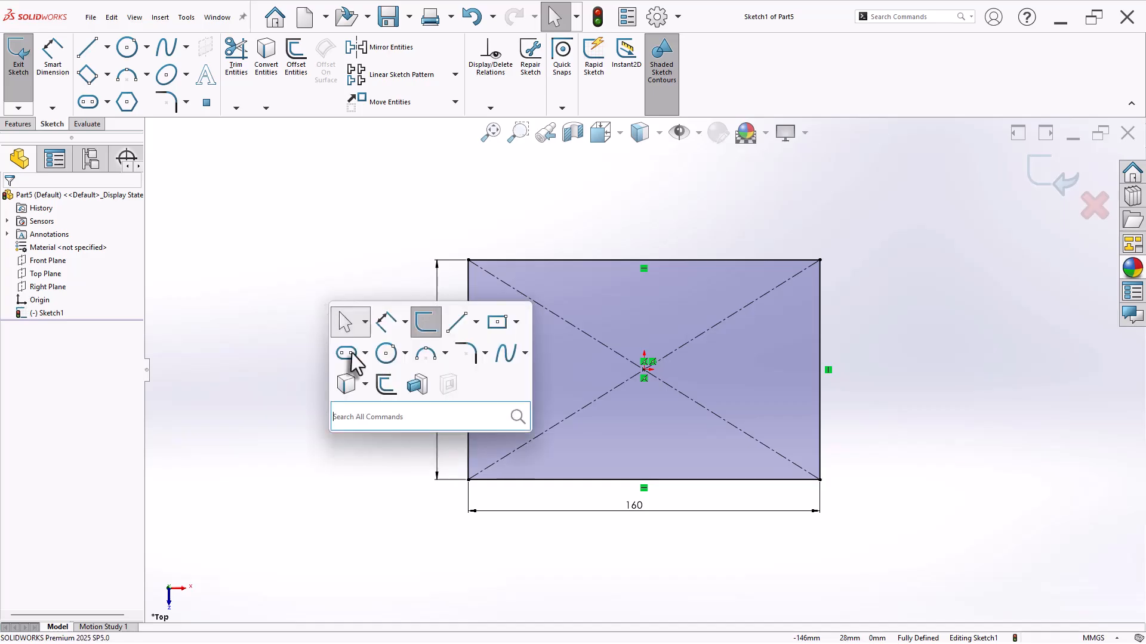
pyautogui.click(462, 356)
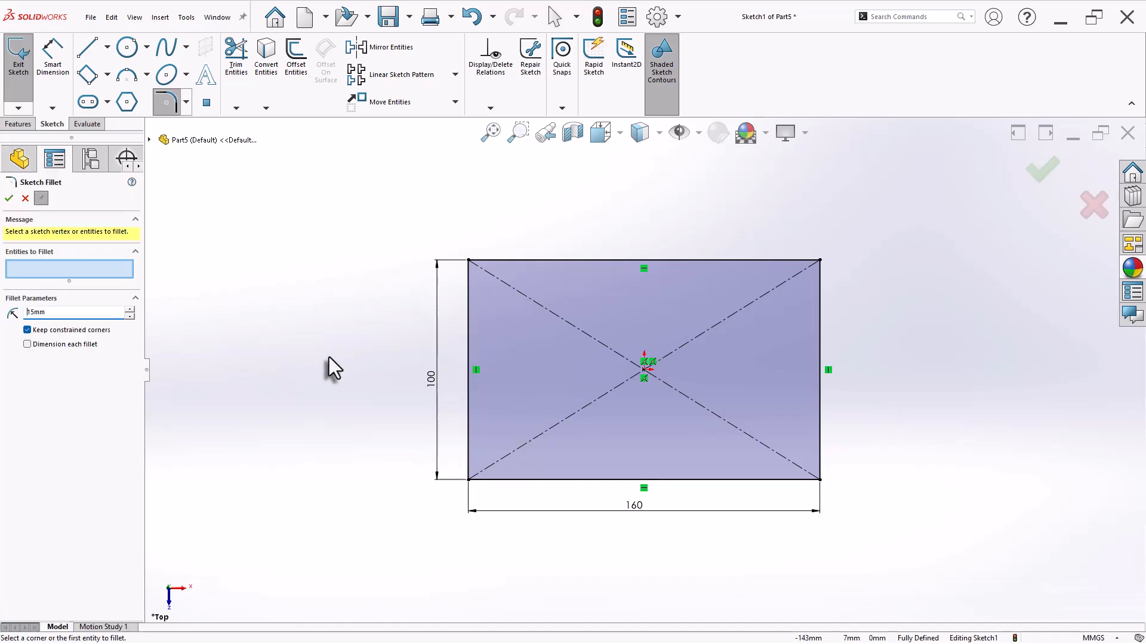
pyautogui.moveTo(453, 223); pyautogui.dragTo(834, 517)
pyautogui.rightClick(833, 515)
pyautogui.scroll(-1, 885, 455)
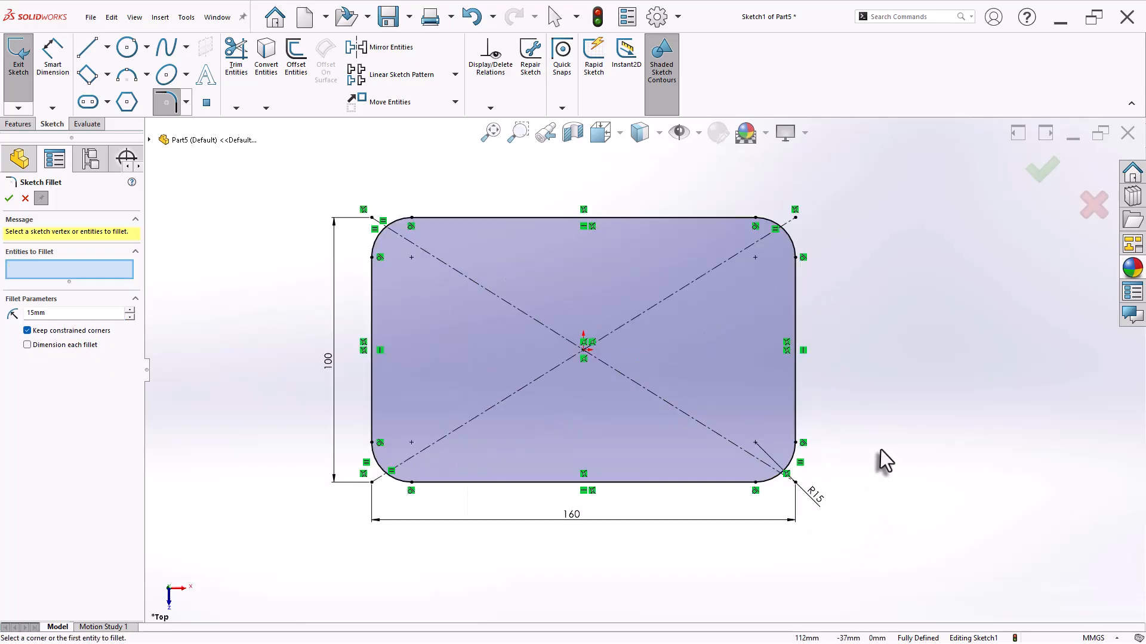
pyautogui.click(25, 200)
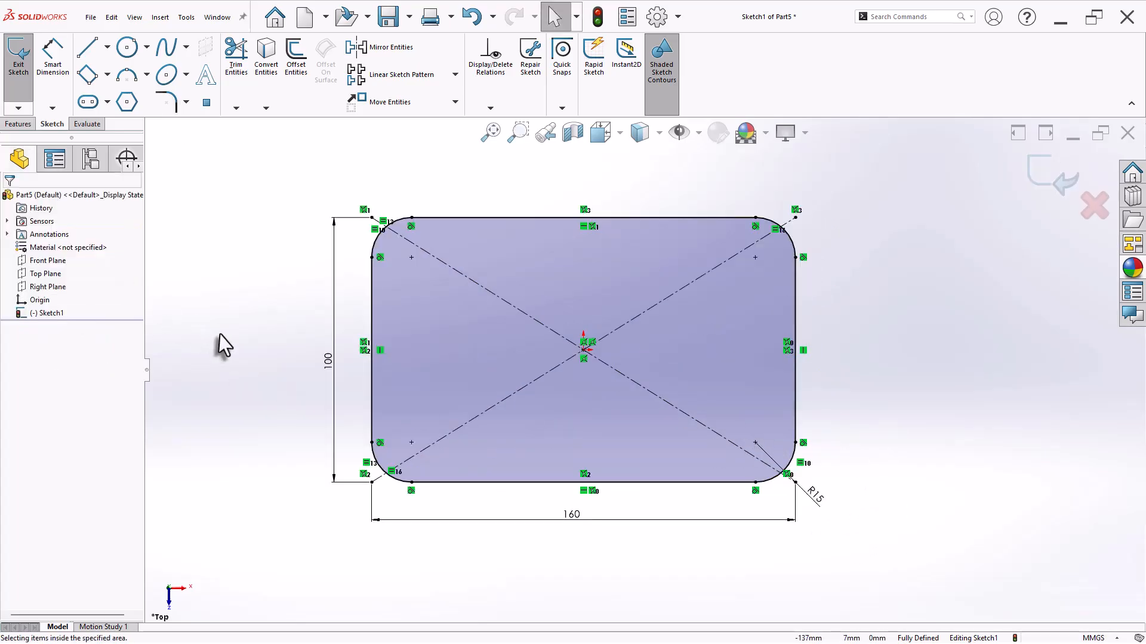
# Draw a 12 mm diameter circle centred on the upper-left corner fillet's centre point
pyautogui.press('s')
pyautogui.click(282, 384)
pyautogui.click(411, 257)
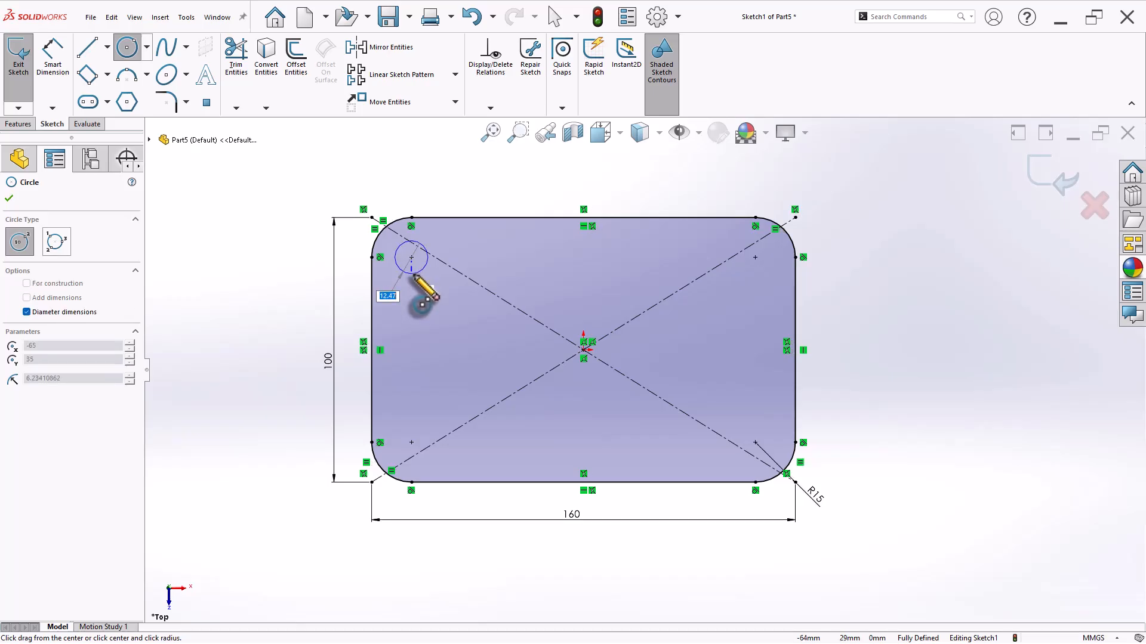
pyautogui.write('12')
pyautogui.press('Return')
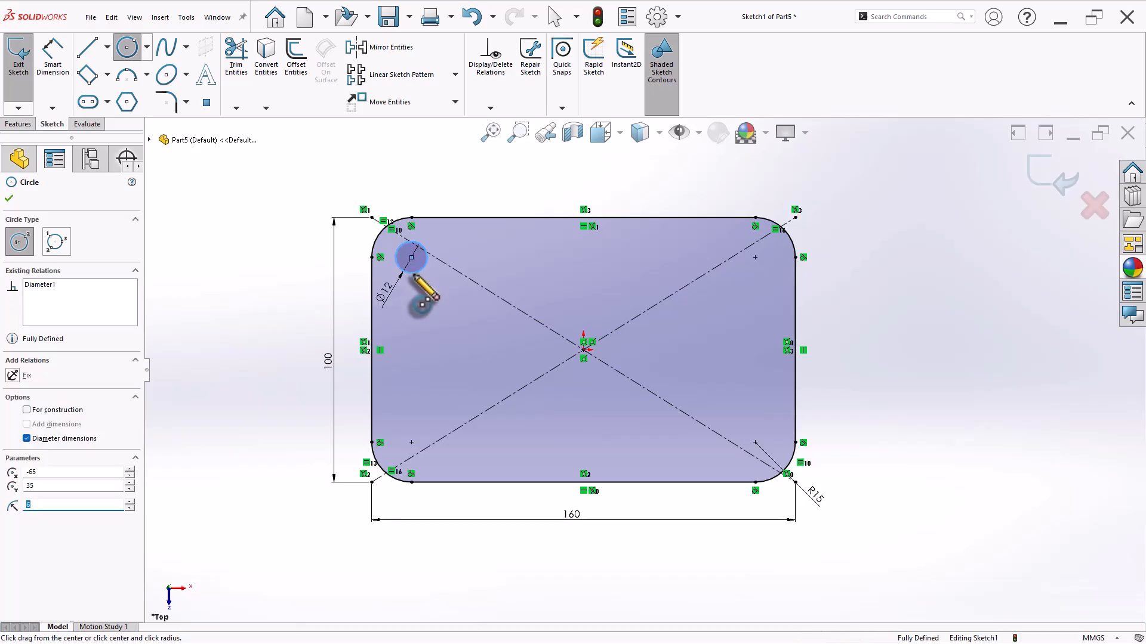
pyautogui.press('Escape')
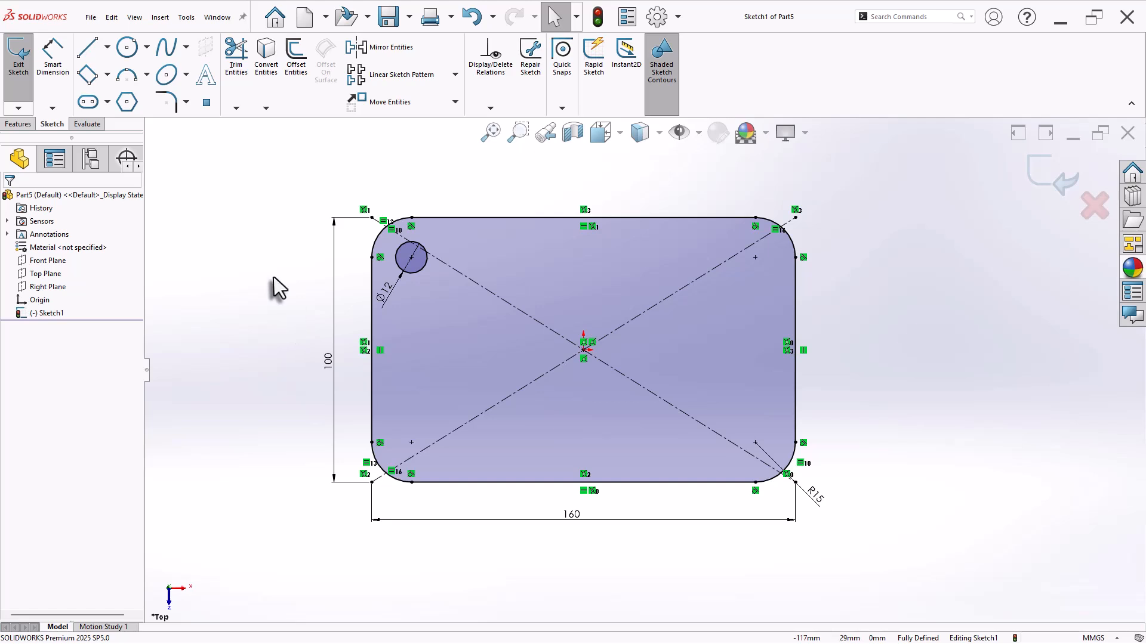
# Draw circles centred on the fillet centre points of the three remaining corners of the plate sketch
pyautogui.click(126, 47)
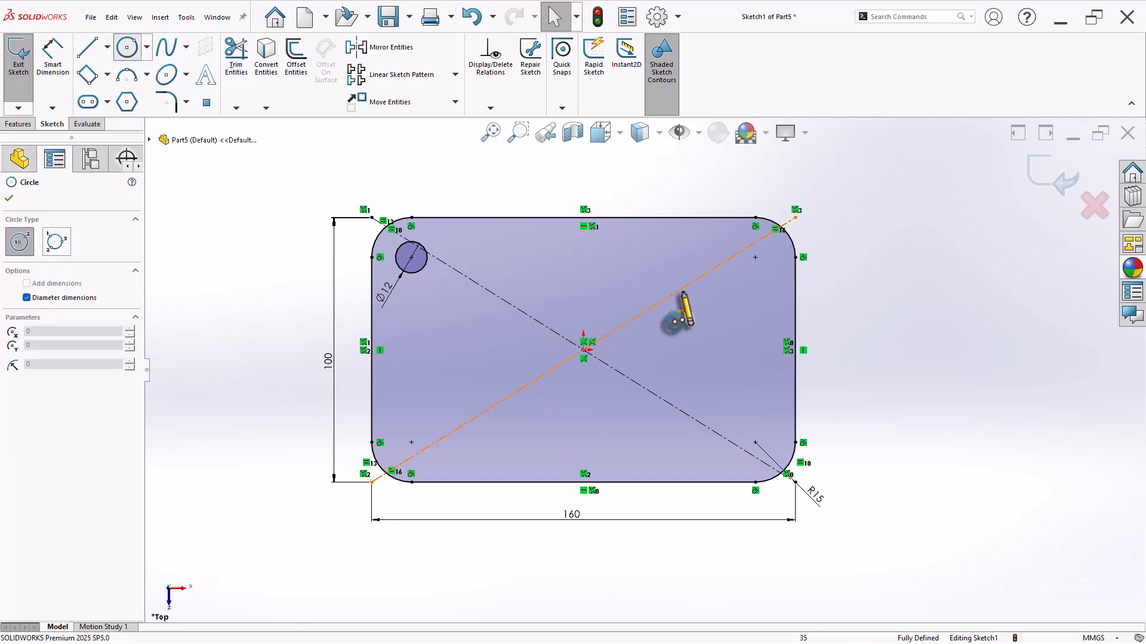
pyautogui.click(755, 257)
pyautogui.click(767, 267)
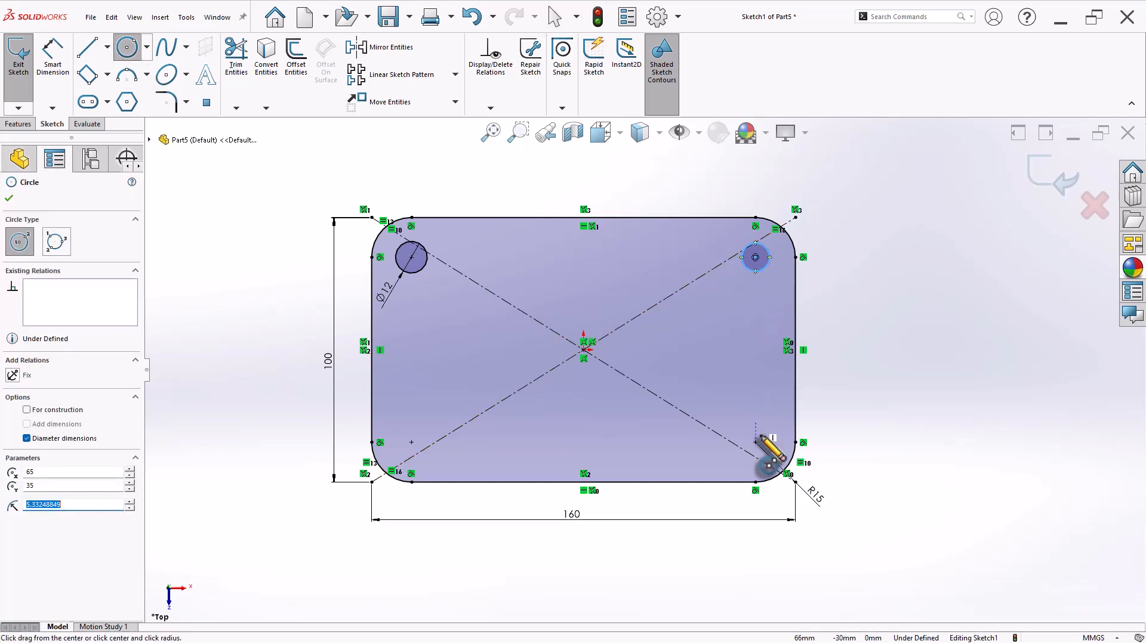
pyautogui.click(755, 442)
pyautogui.click(763, 419)
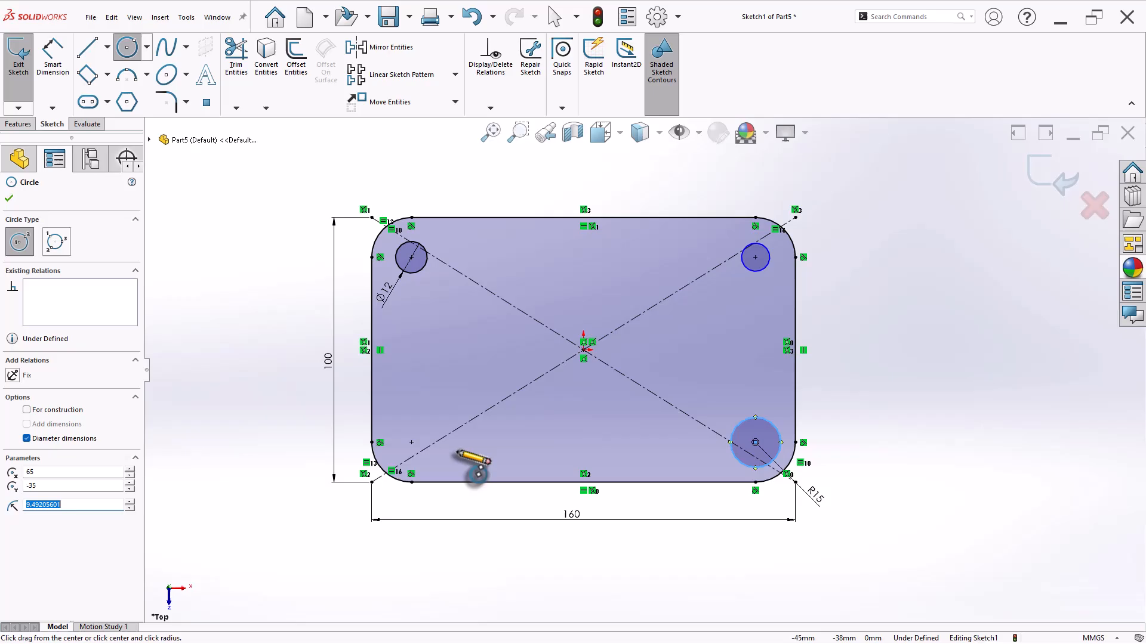
pyautogui.click(412, 442)
pyautogui.click(427, 426)
pyautogui.press('Escape')
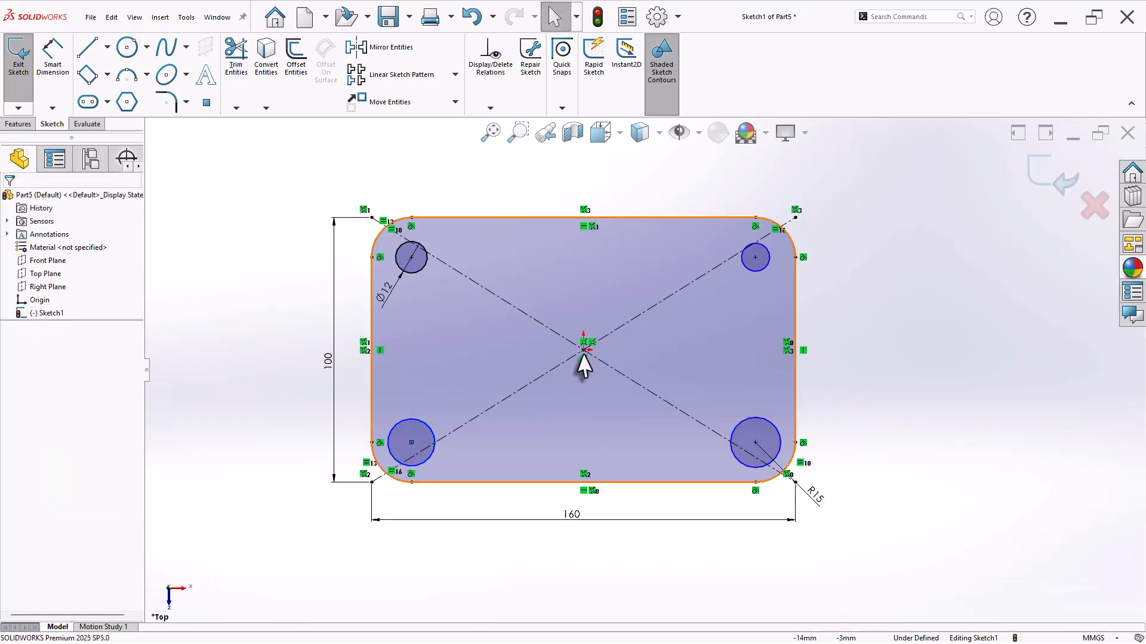
# Make the three new corner circles equal to the 12 mm circle with an Equal relation
pyautogui.click(764, 267)
pyautogui.keyDown('ctrl'); pyautogui.click(756, 431); pyautogui.keyUp('ctrl')
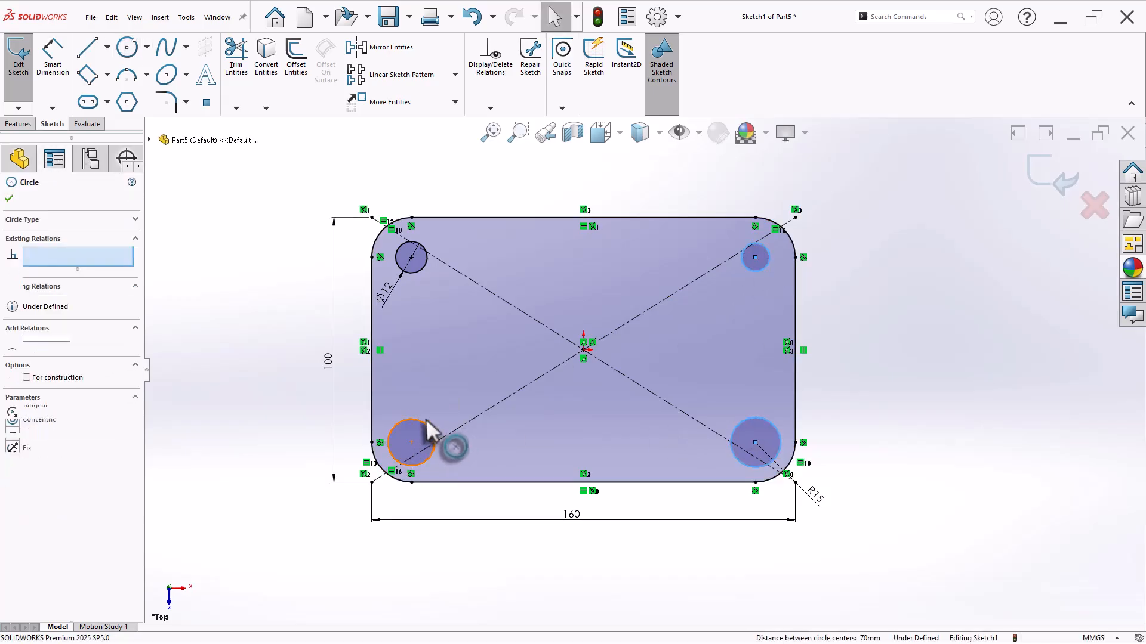
pyautogui.keyDown('ctrl'); pyautogui.click(428, 439); pyautogui.keyUp('ctrl')
pyautogui.keyDown('ctrl'); pyautogui.click(417, 275); pyautogui.keyUp('ctrl')
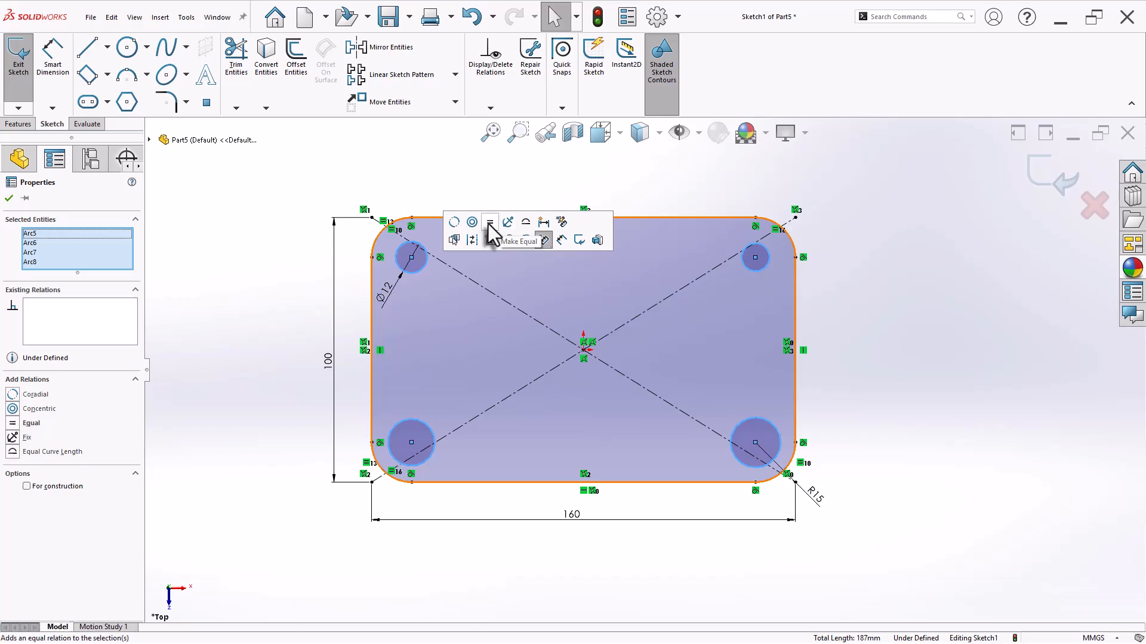
pyautogui.click(488, 226)
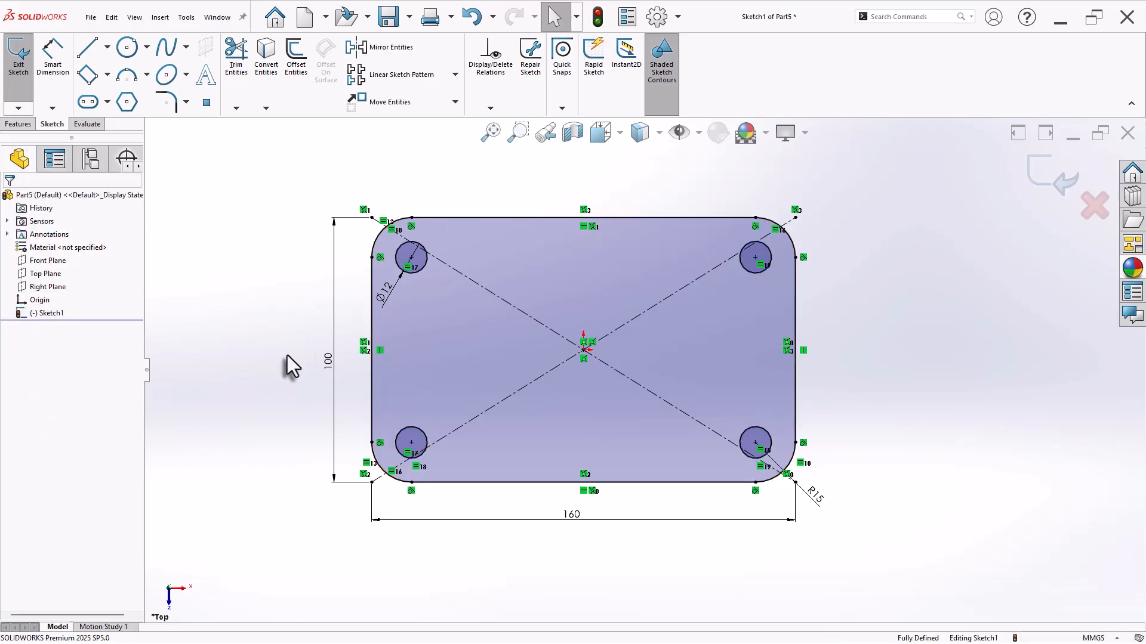
# Extrude the plate sketch to a Blind depth of 15 mm and save the part as 5.15
pyautogui.press('s')
pyautogui.click(378, 440)
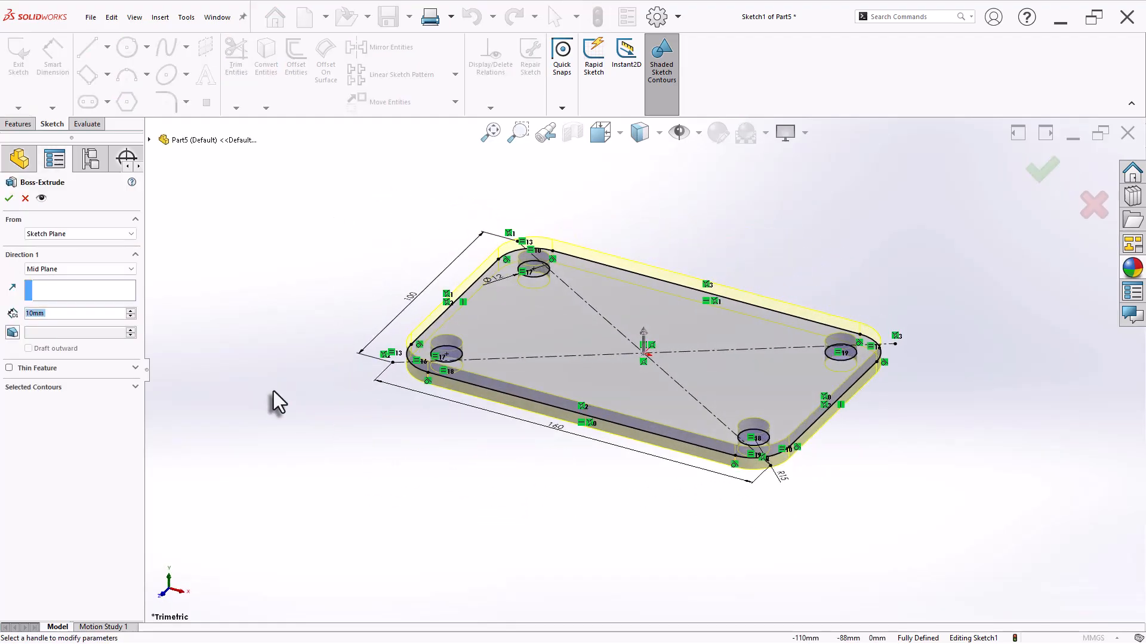
pyautogui.click(74, 269)
pyautogui.click(70, 278)
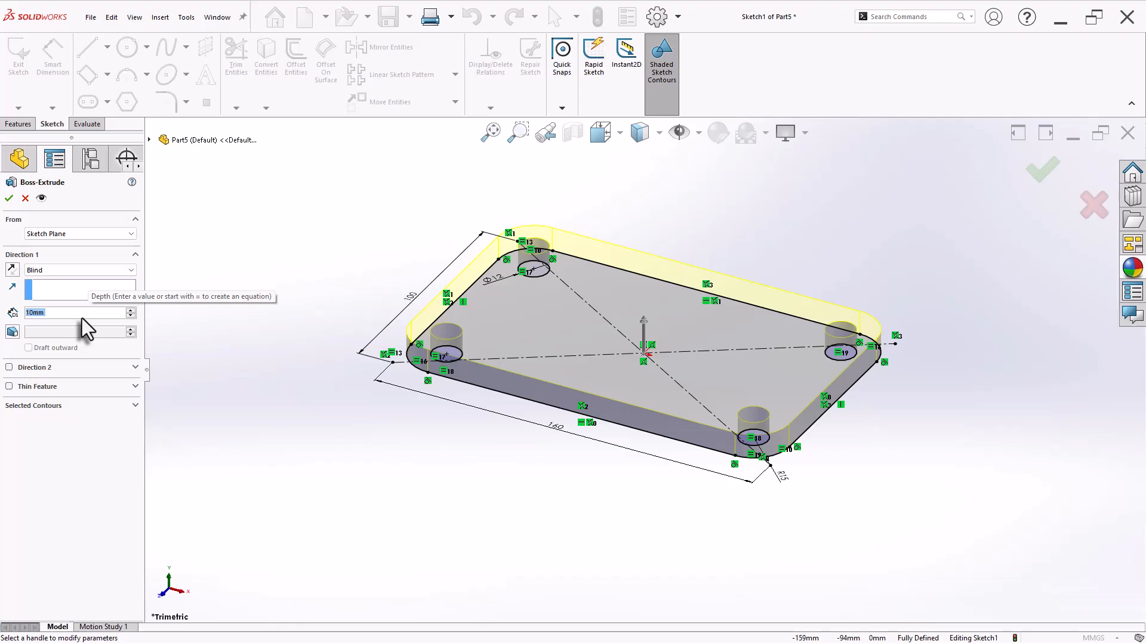
pyautogui.write('15')
pyautogui.press('Return')
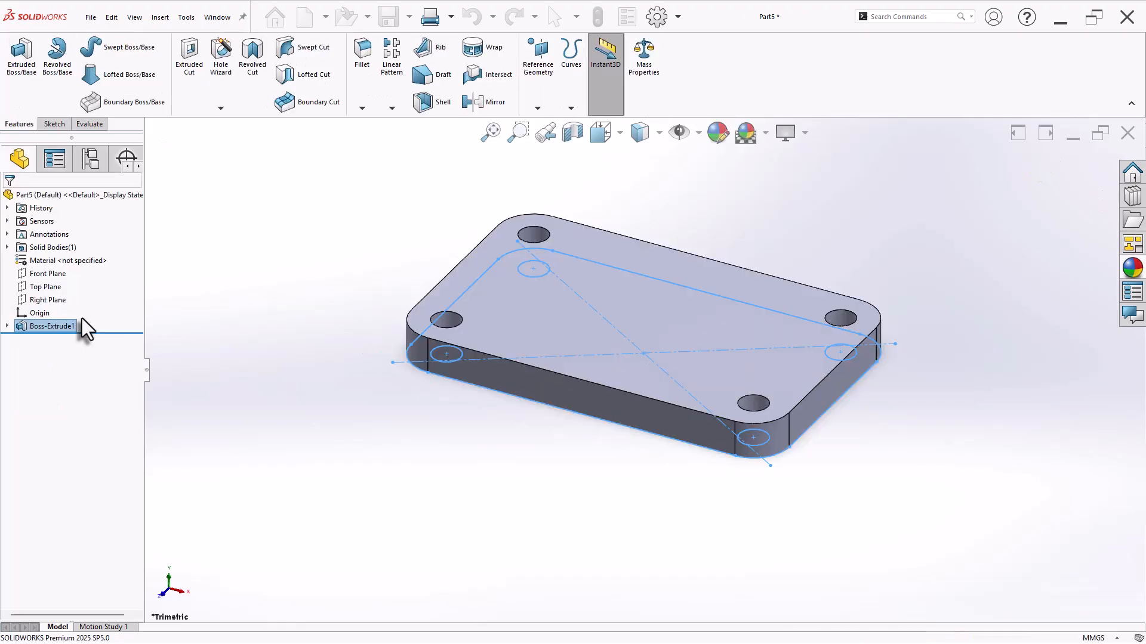
pyautogui.click(248, 416)
pyautogui.press('f')
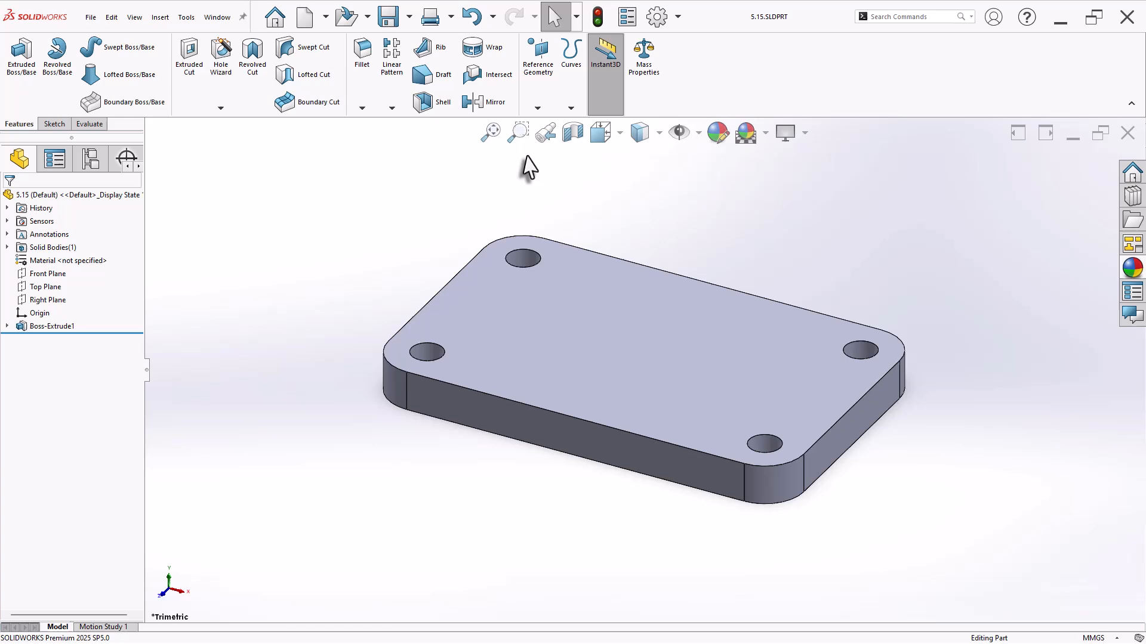
# Create a reference plane through the short right-hand edge of the plate's top face, angled 30° to that face
pyautogui.click(537, 108)
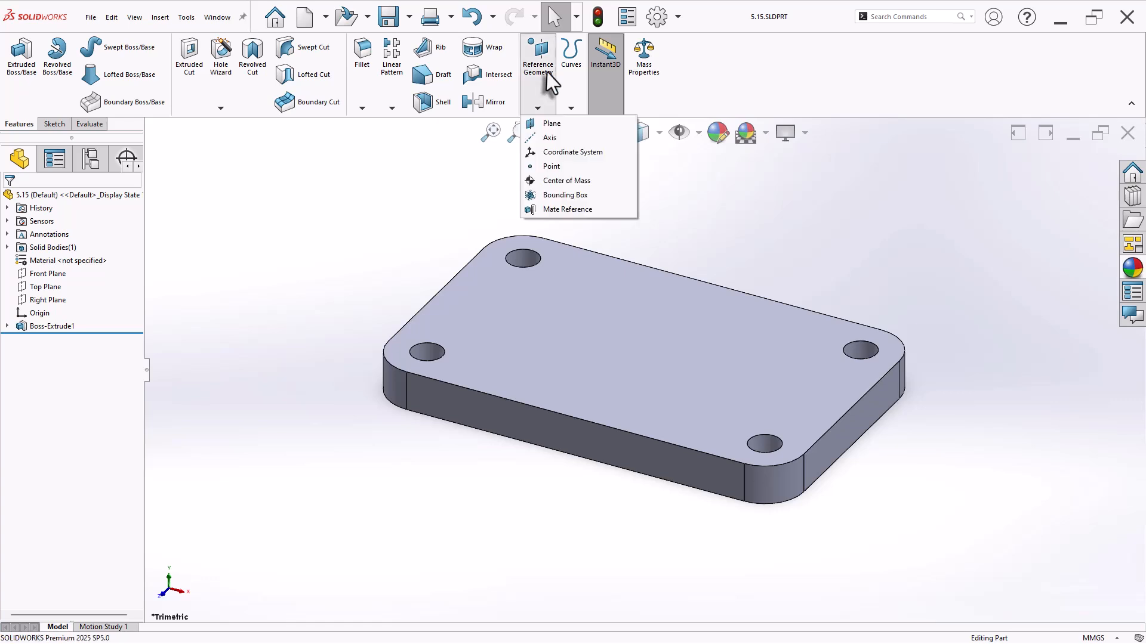
pyautogui.click(552, 119)
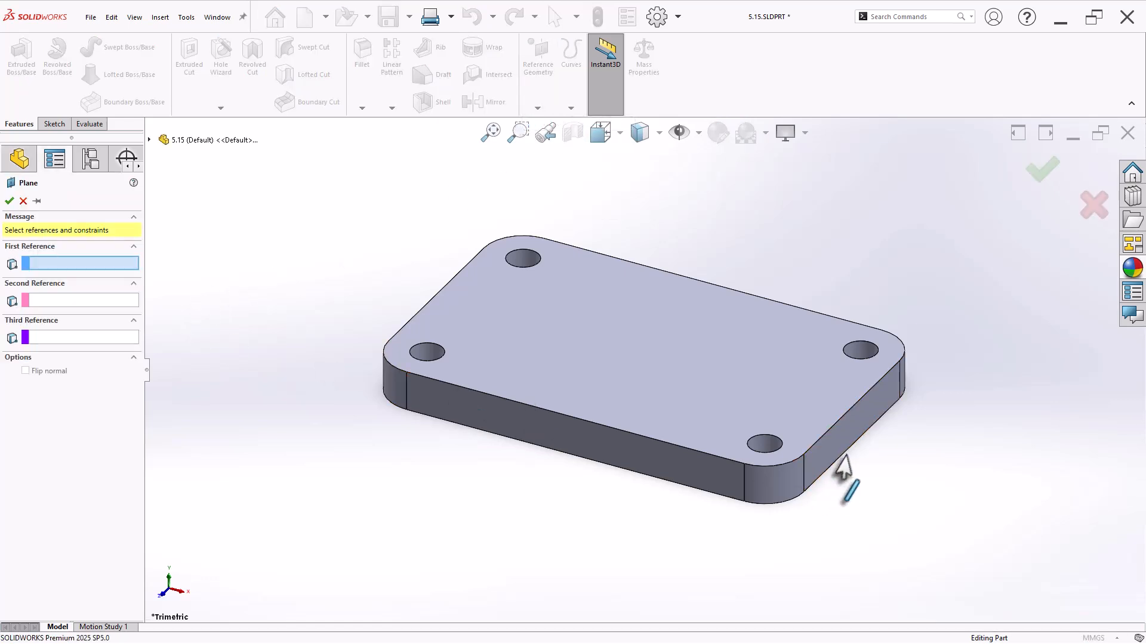
pyautogui.click(843, 426)
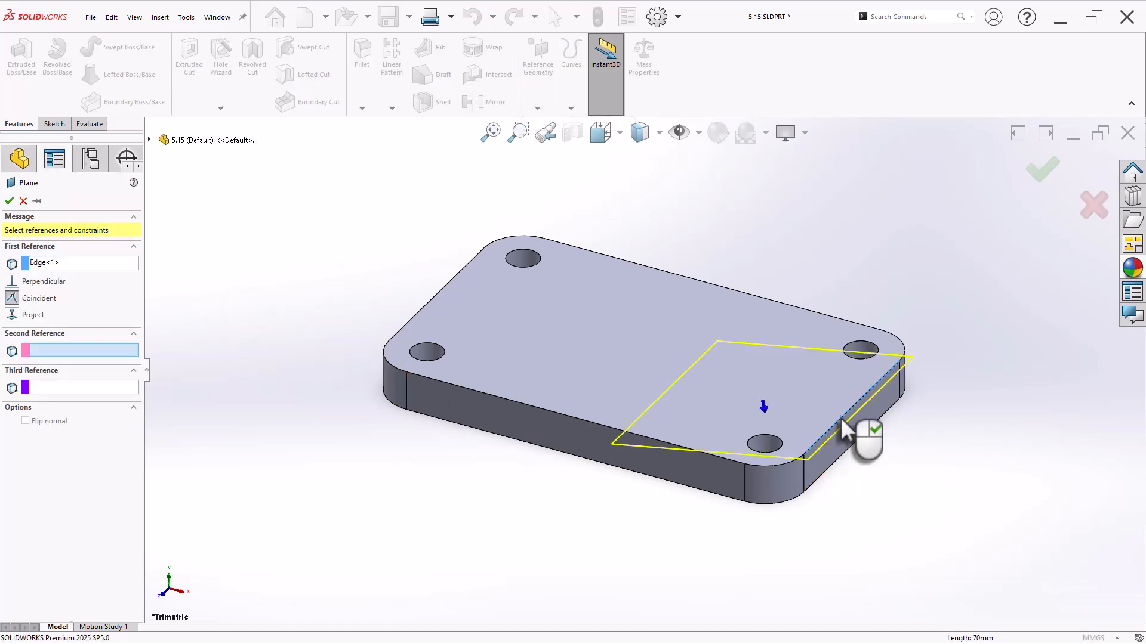
pyautogui.click(614, 350)
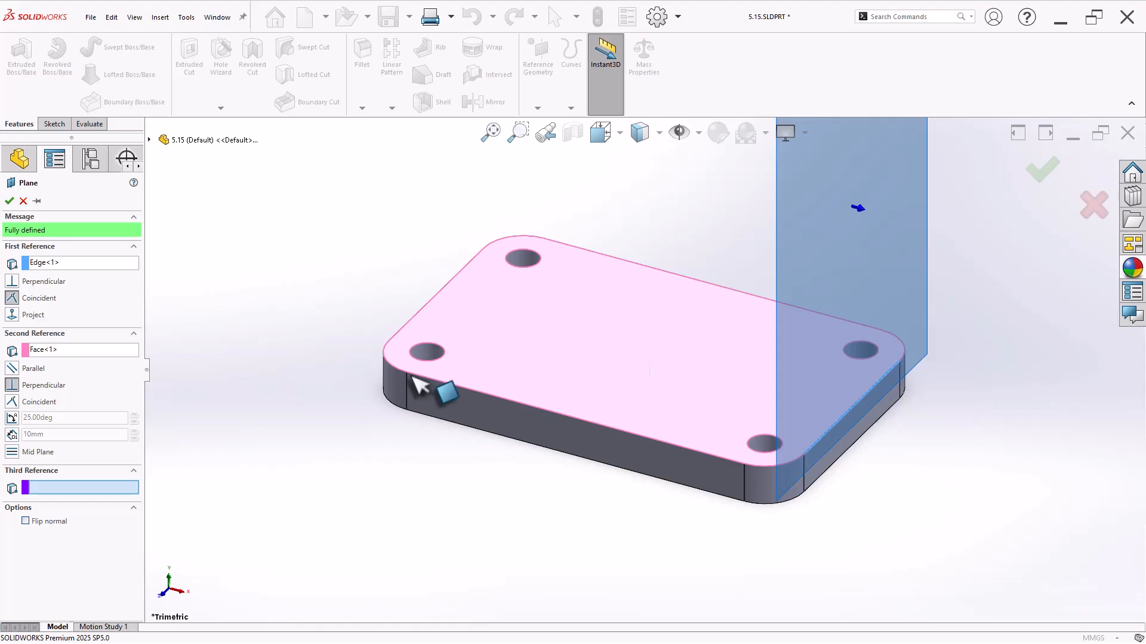
pyautogui.click(11, 418)
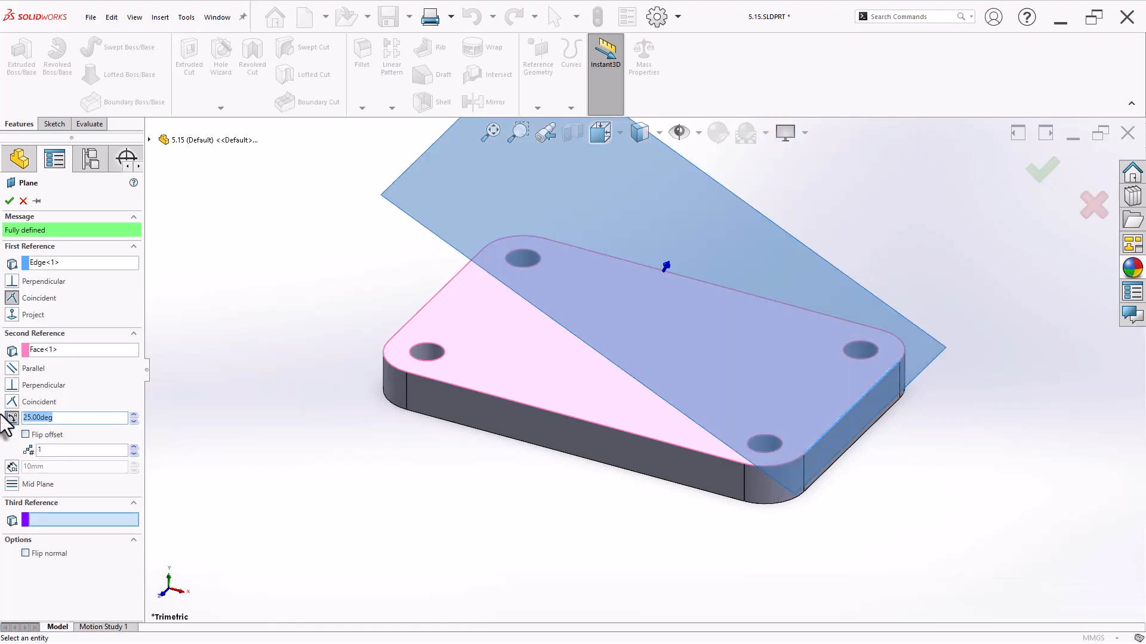
pyautogui.press('Return')
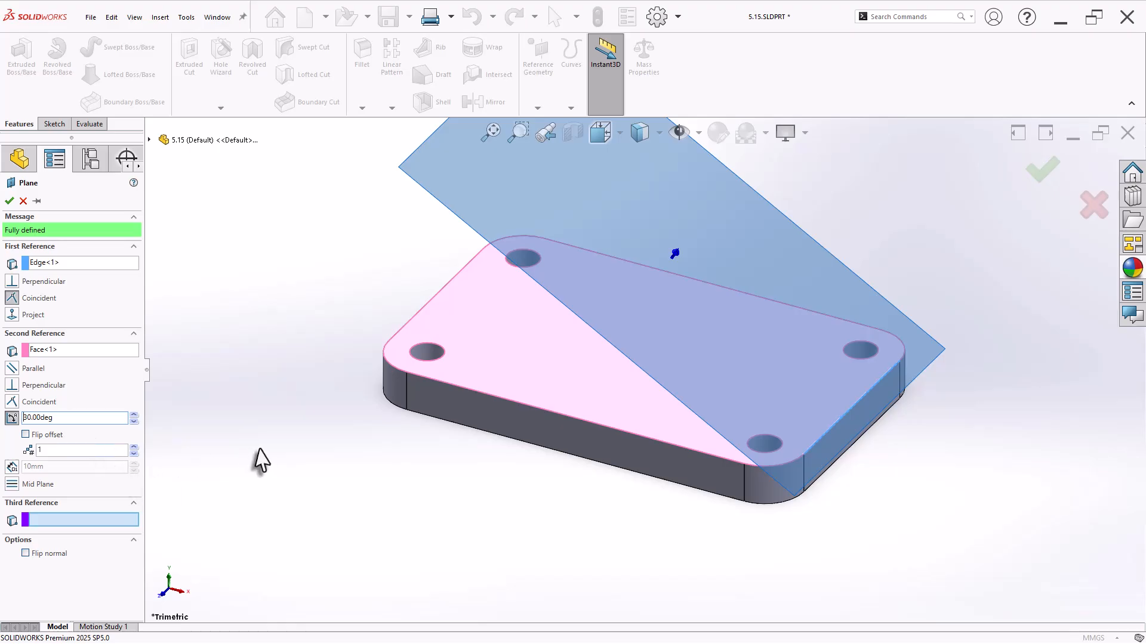
pyautogui.moveTo(259, 450); pyautogui.dragTo(307, 370, button='middle')
pyautogui.rightClick(216, 384)
pyautogui.scroll(4, 361, 359)
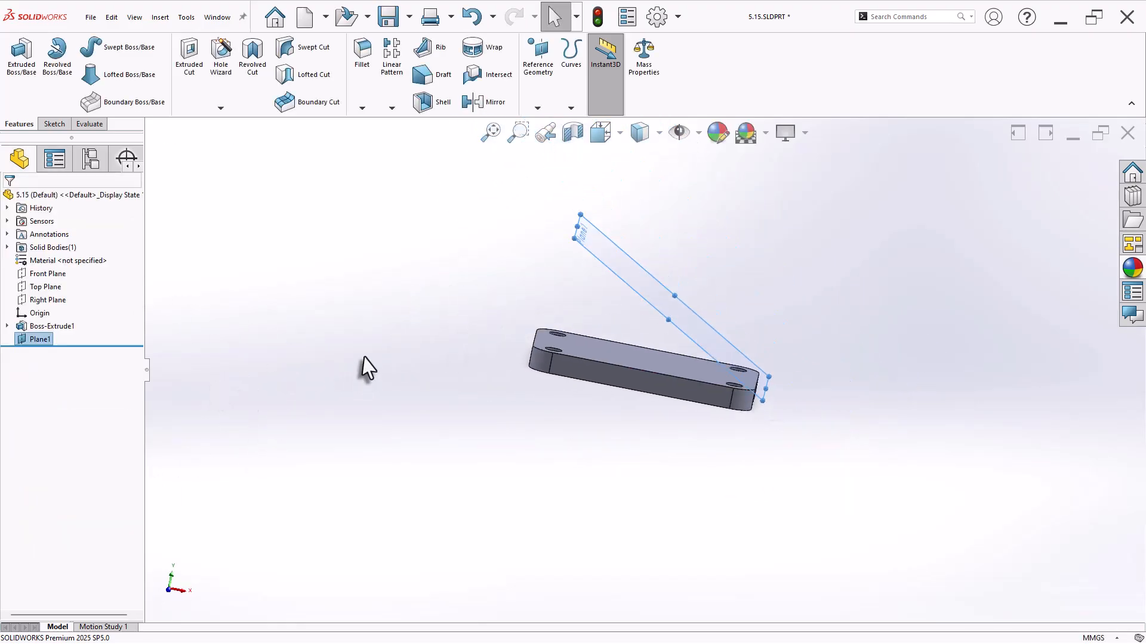
# Start a sketch on the new inclined plane
pyautogui.moveTo(346, 327); pyautogui.dragTo(220, 364, button='middle')
pyautogui.scroll(-4, 628, 272)
pyautogui.moveTo(671, 275); pyautogui.dragTo(695, 262, button='middle')
pyautogui.click(704, 198)
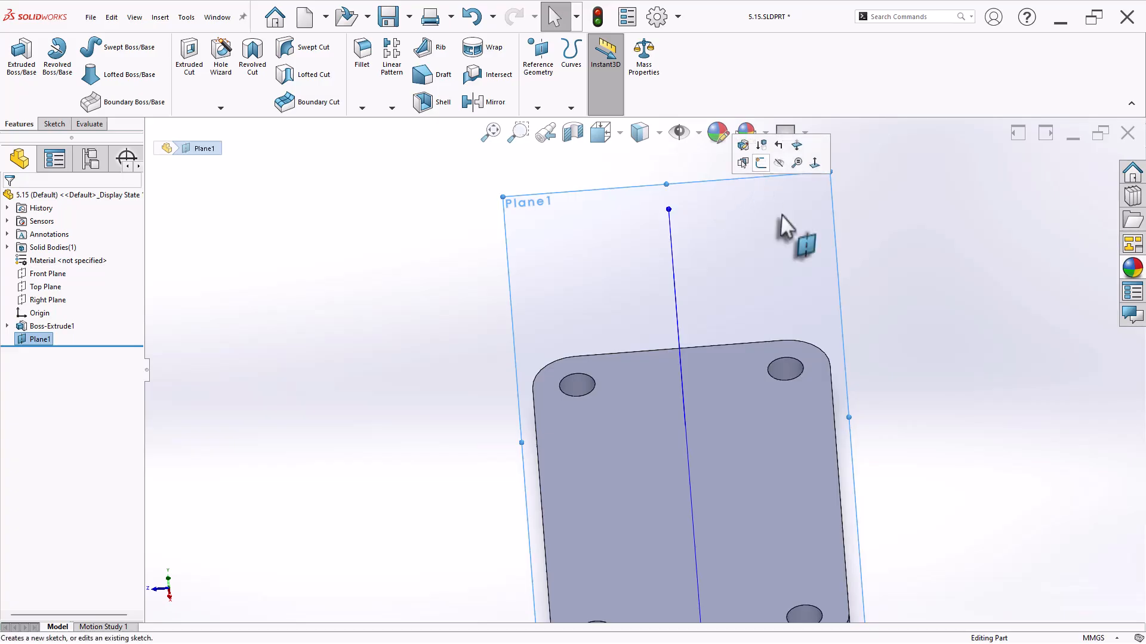
pyautogui.rightClick(827, 193)
pyautogui.click(857, 178)
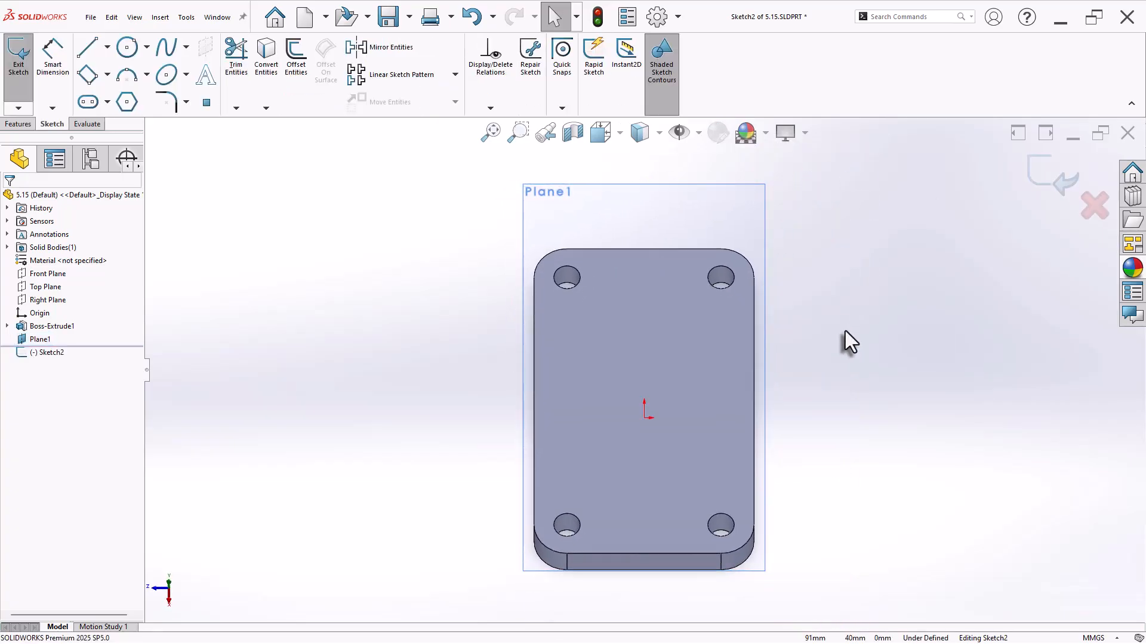
# Draw three concentric circles of 30, 50 and 75 mm diameter, centred above the origin
pyautogui.click(126, 47)
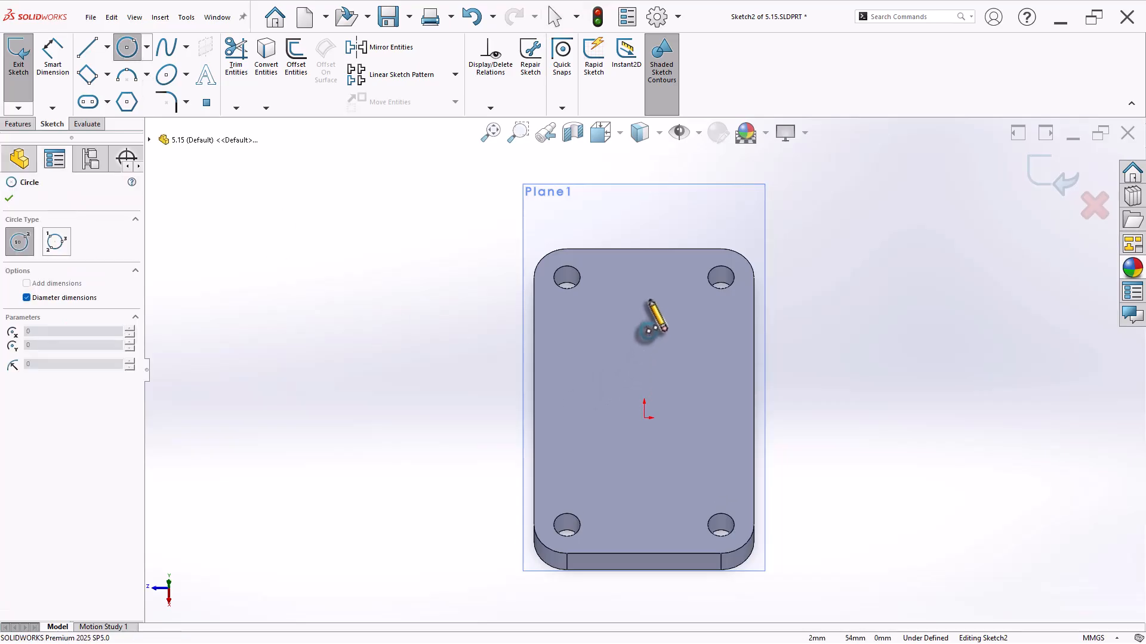
pyautogui.click(643, 308)
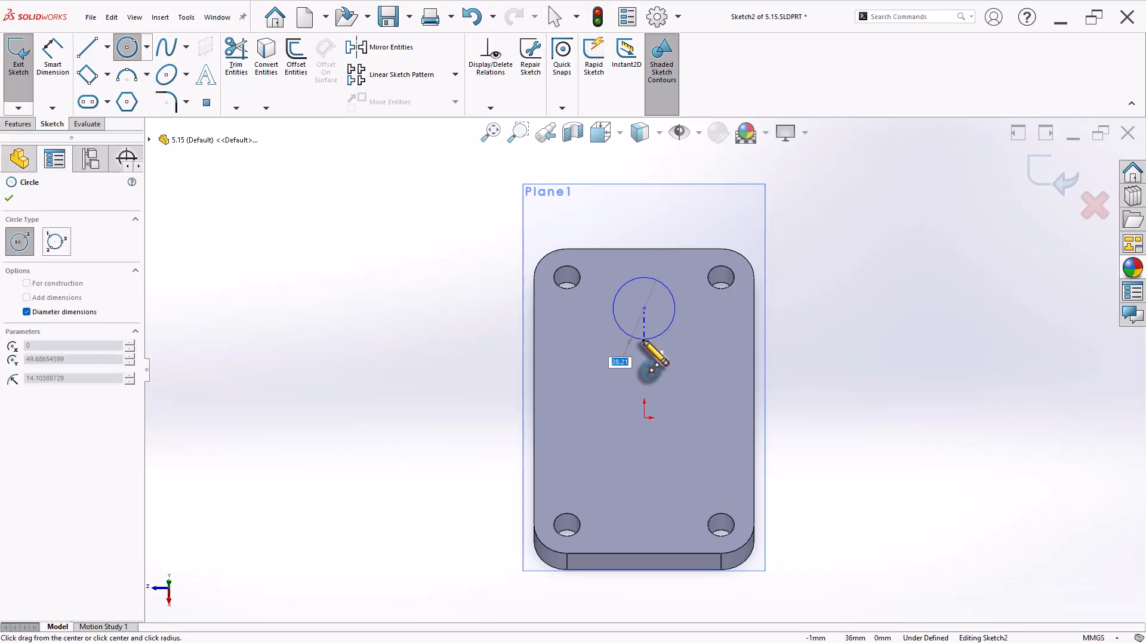
pyautogui.write('30')
pyautogui.press('Return')
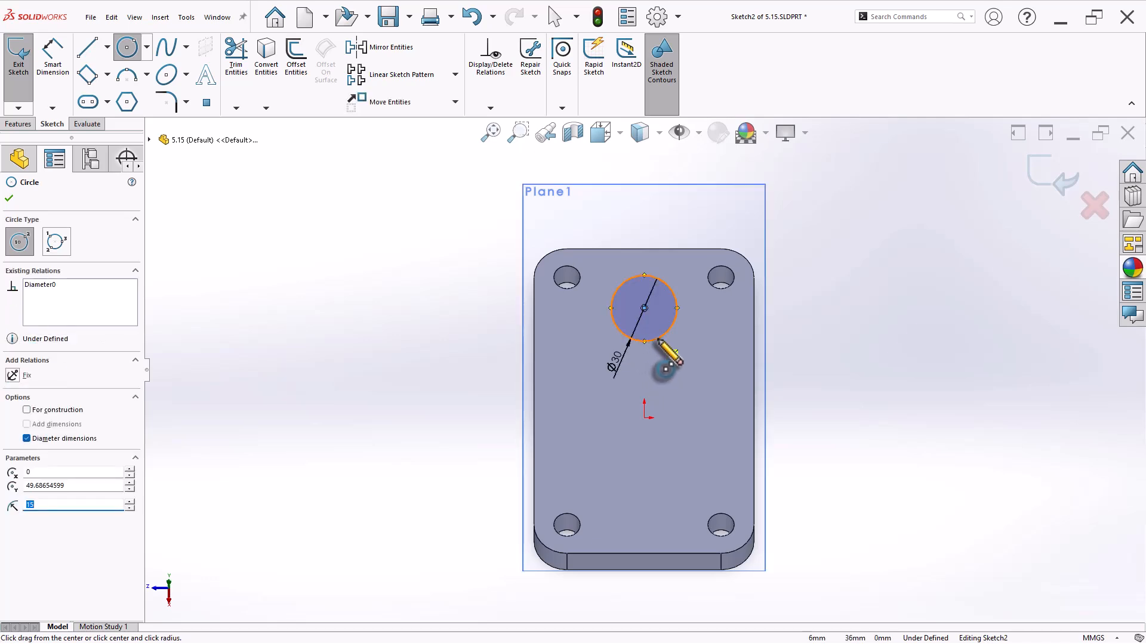
pyautogui.click(644, 308)
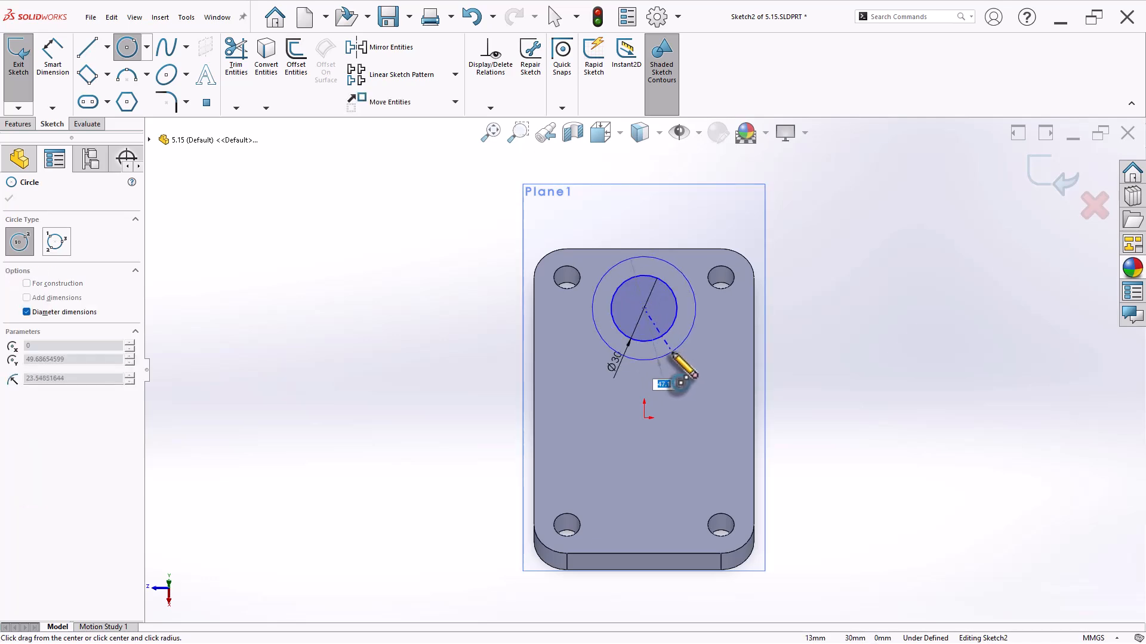
pyautogui.press('Return')
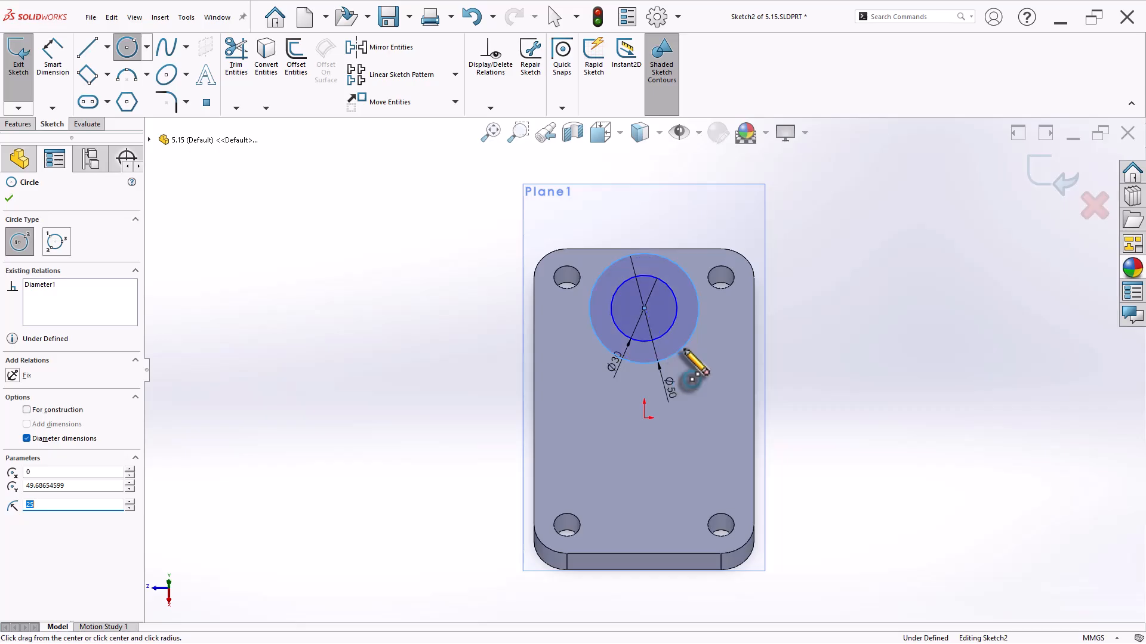
pyautogui.click(644, 309)
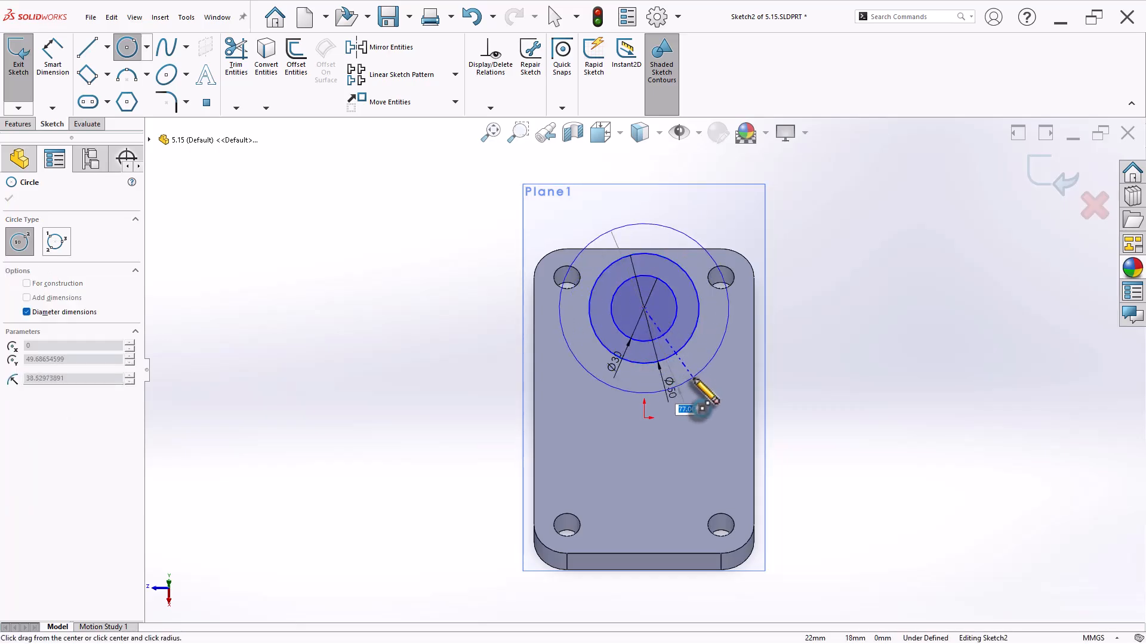
pyautogui.write('75')
pyautogui.press('Return')
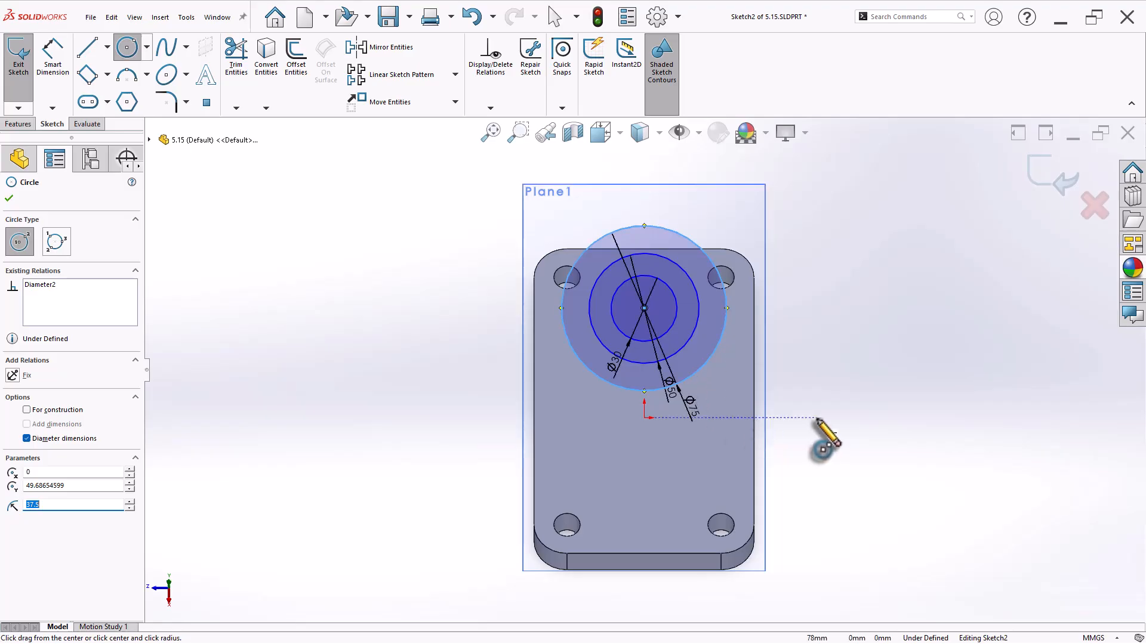
pyautogui.press('Escape')
# Dimension the circles' common centre 100 mm from the plate edge on which the inclined plane pivots
pyautogui.moveTo(847, 513); pyautogui.dragTo(815, 470, button='right')
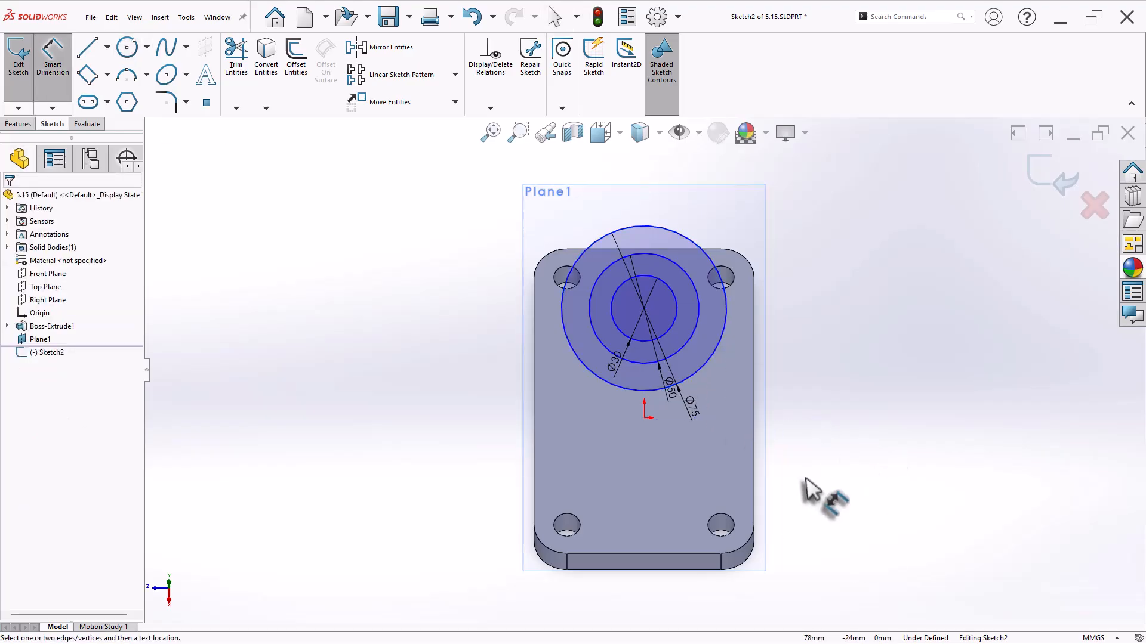
pyautogui.click(656, 555)
pyautogui.click(644, 309)
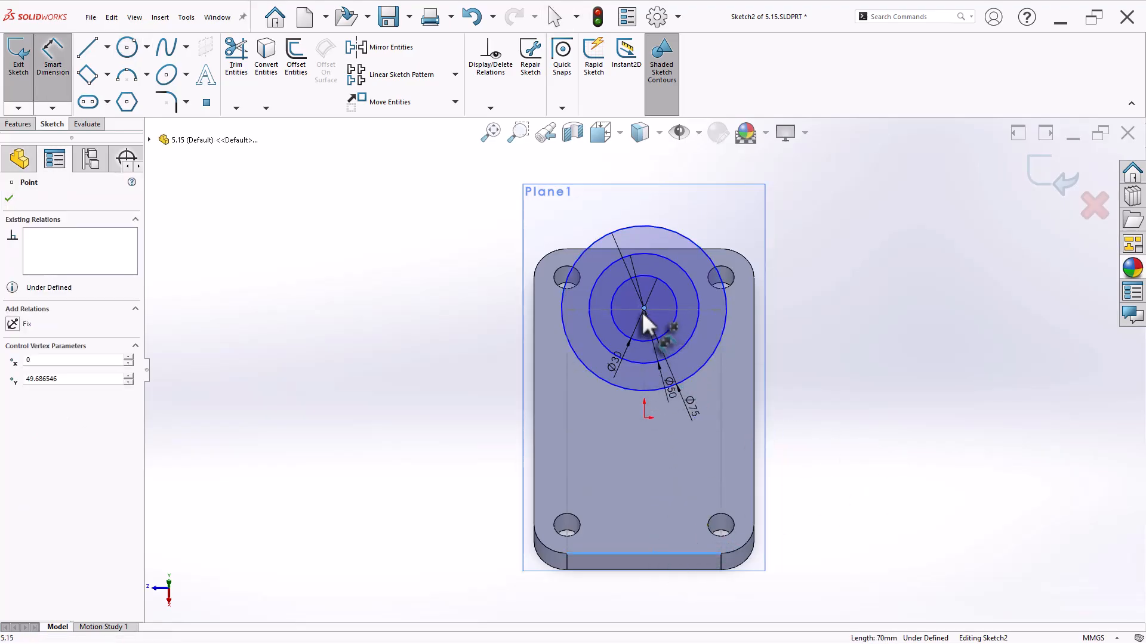
pyautogui.click(486, 406)
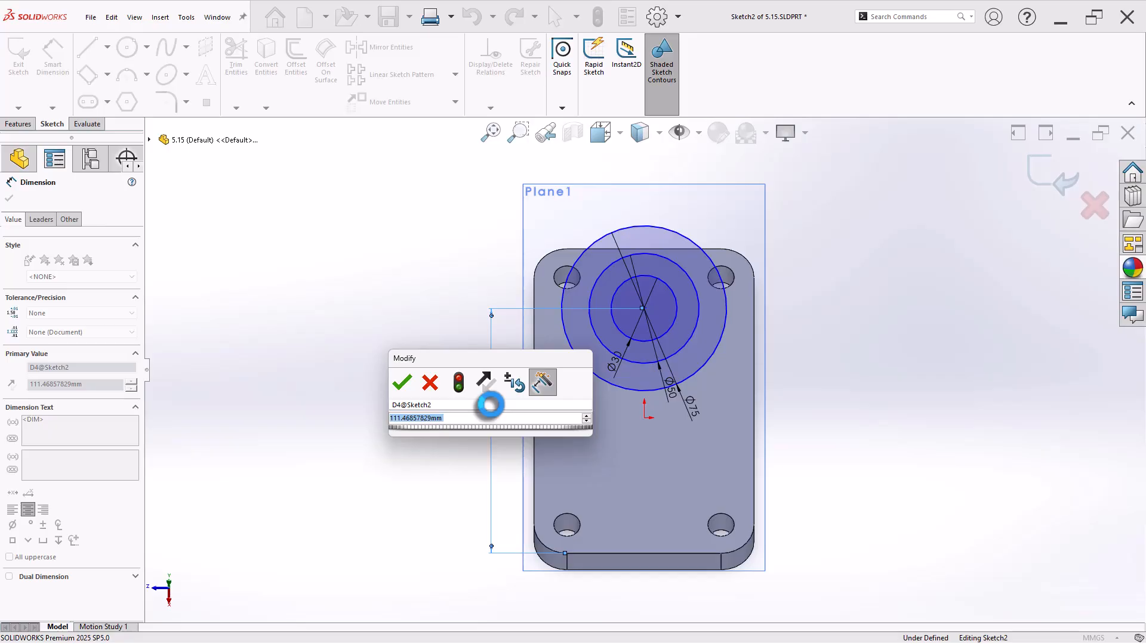
pyautogui.write('100')
pyautogui.press('Return')
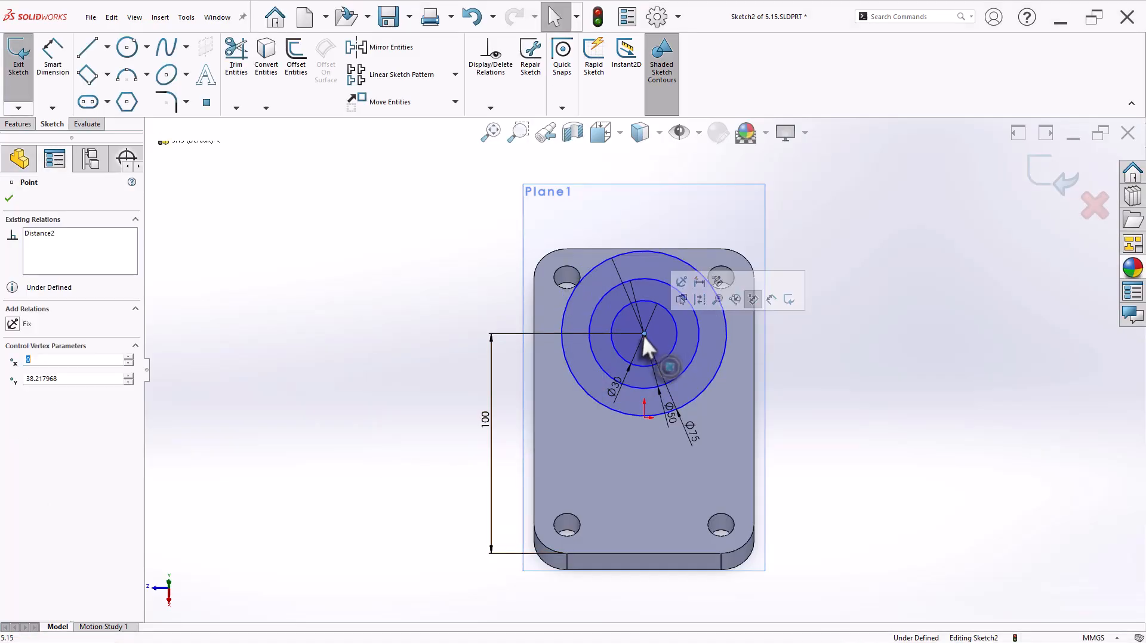
# Align the circles' common centre with the origin using a Vertical relation
pyautogui.press('Escape')
pyautogui.click(644, 417)
pyautogui.click(704, 368)
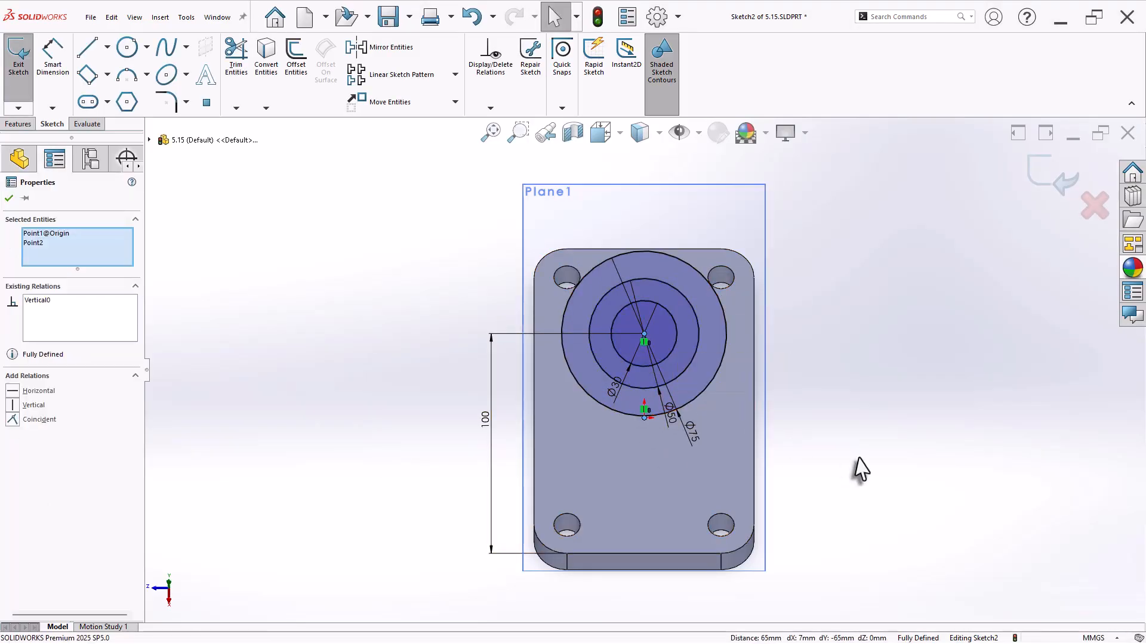
pyautogui.click(860, 458)
# Draw a 13 mm diameter circle to the right of the 75 mm circle, level with its centre
pyautogui.scroll(-2, 863, 381)
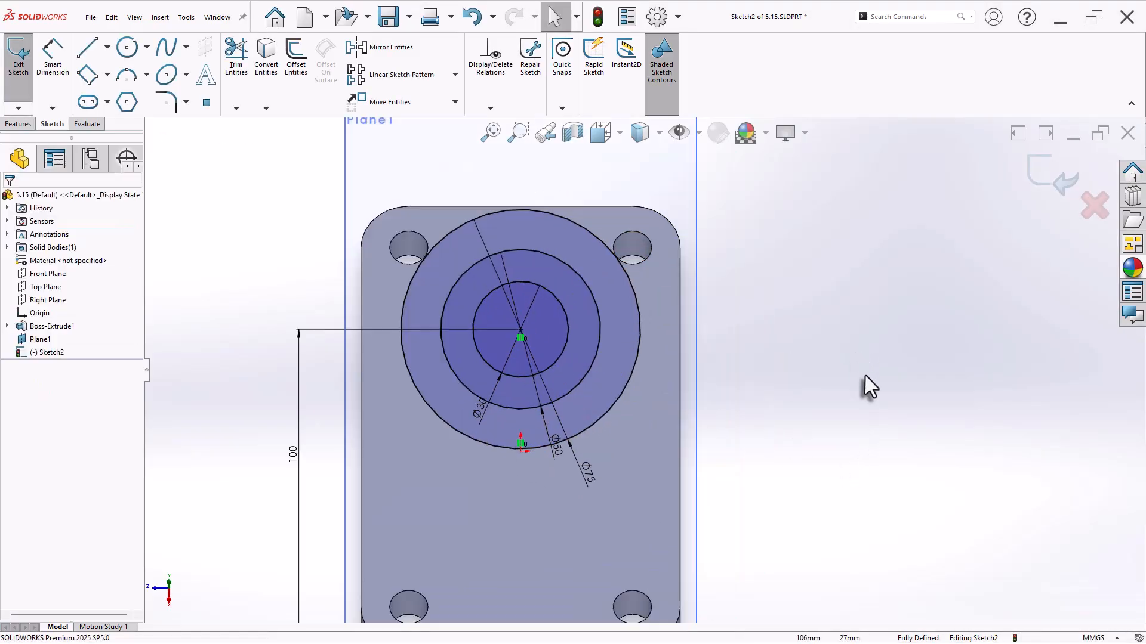
pyautogui.click(130, 48)
pyautogui.click(724, 330)
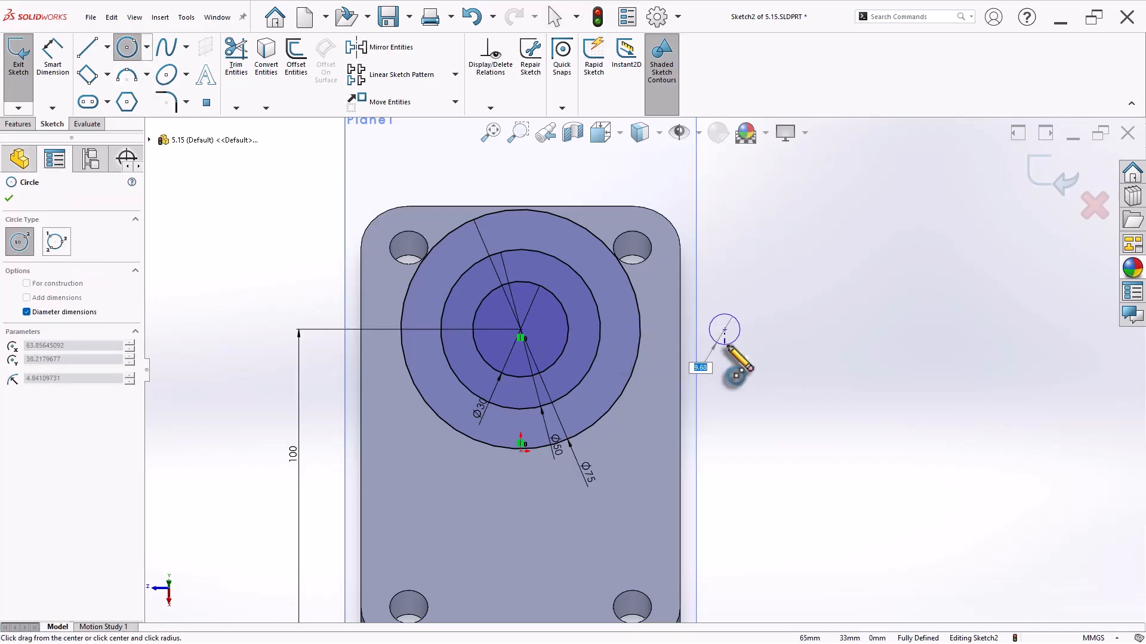
pyautogui.press('Return')
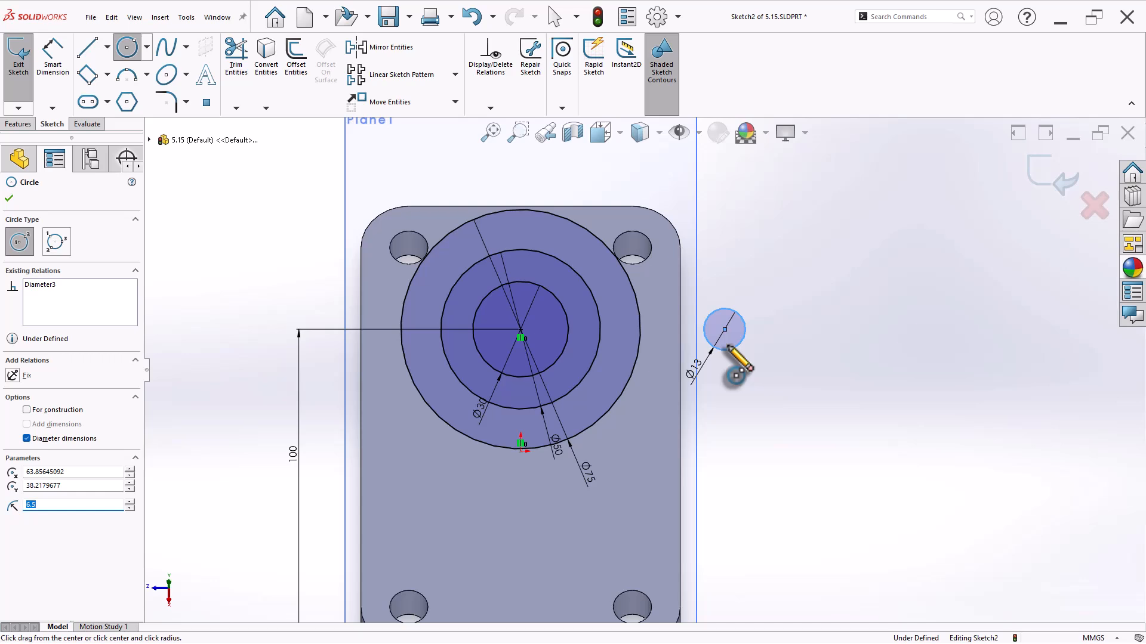
# Draw a 30 mm diameter circle concentric with the 13 mm circle and link its centre to the flange centre with a horizontal centerline
pyautogui.click(724, 329)
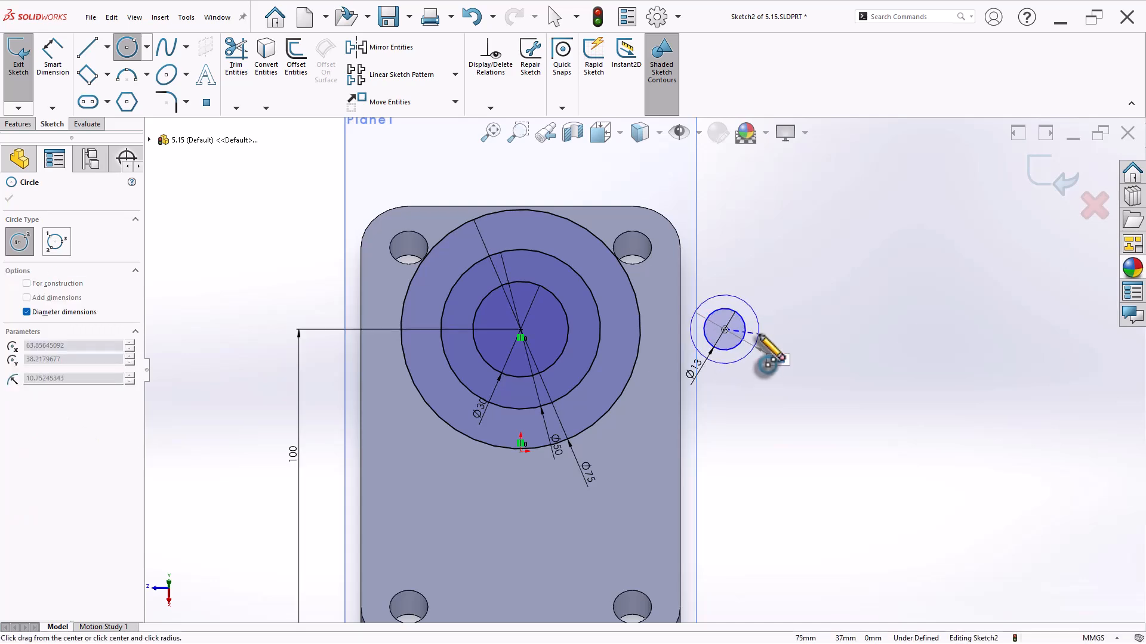
pyautogui.click(770, 356)
pyautogui.press('l')
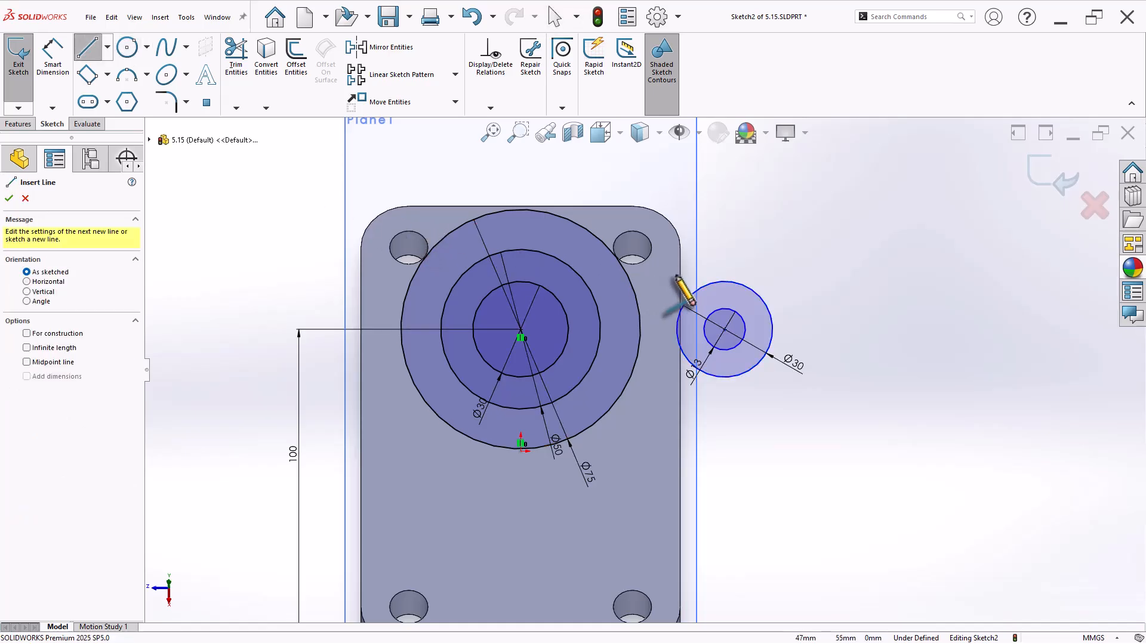
pyautogui.click(106, 47)
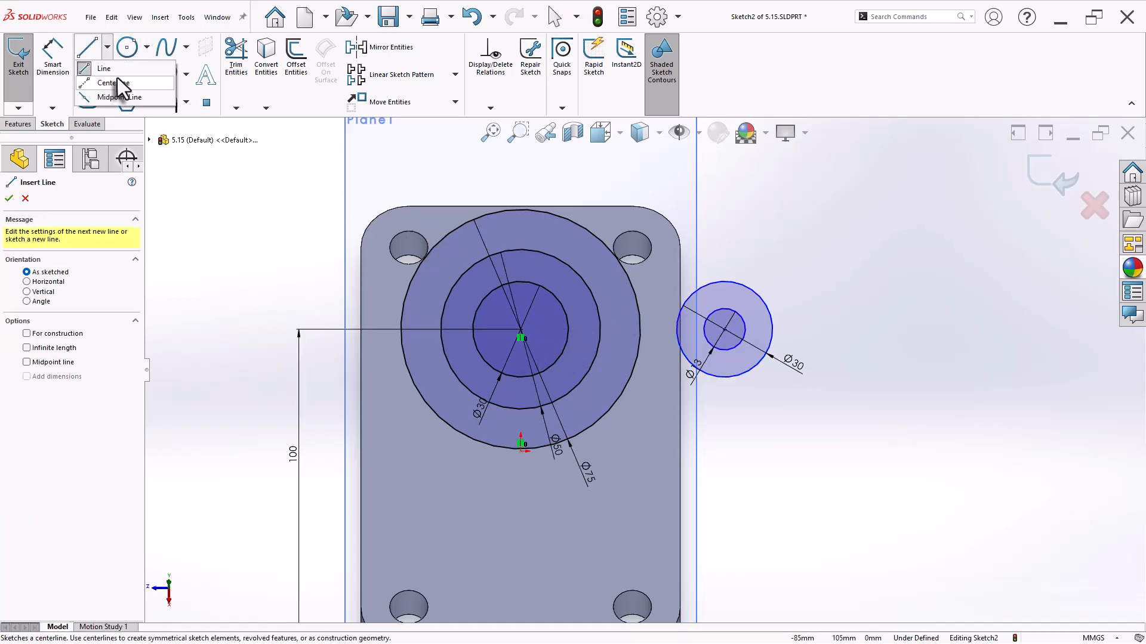
pyautogui.click(102, 85)
pyautogui.click(521, 329)
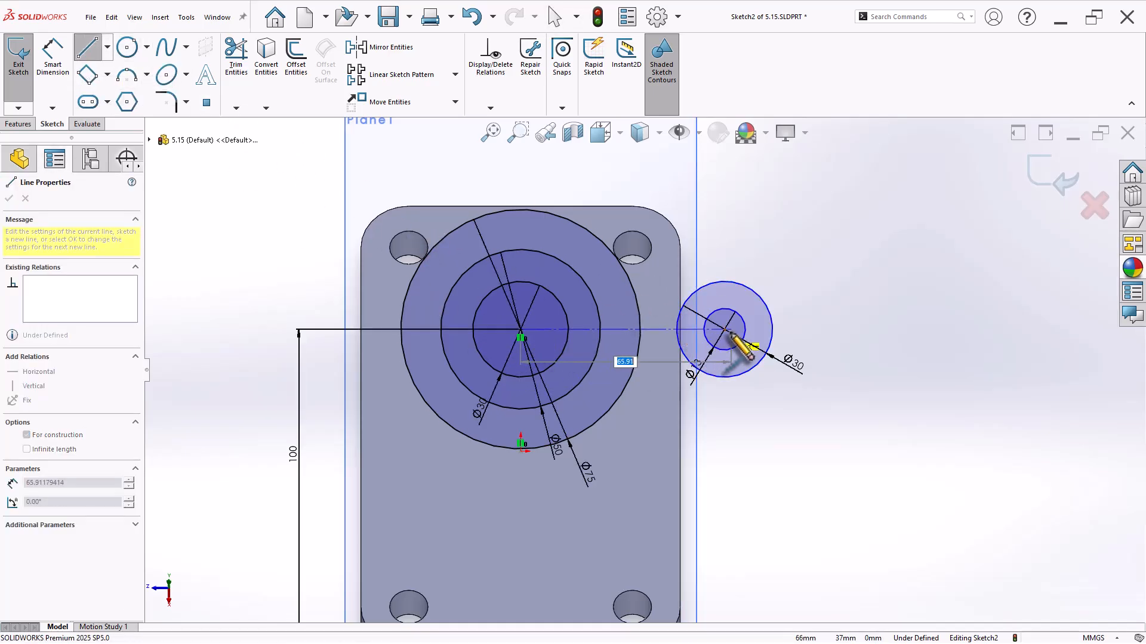
pyautogui.click(724, 330)
pyautogui.rightClick(792, 268)
pyautogui.click(818, 281)
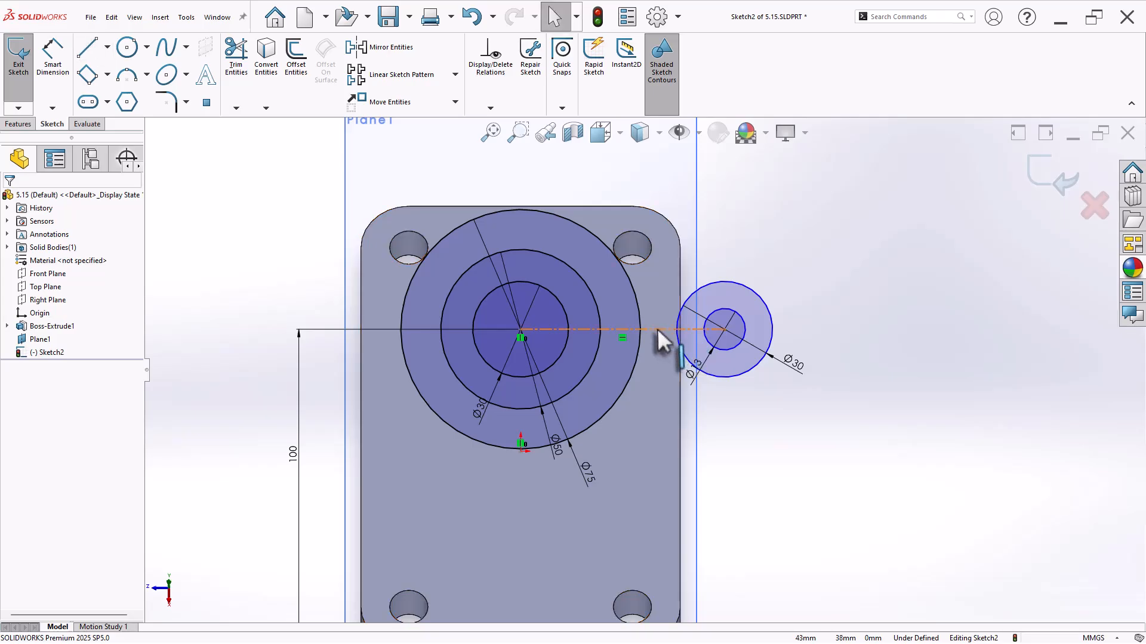
# Move the common centre of the 13 mm and outer 30 mm circles onto the plate's long right edge
pyautogui.click(657, 329)
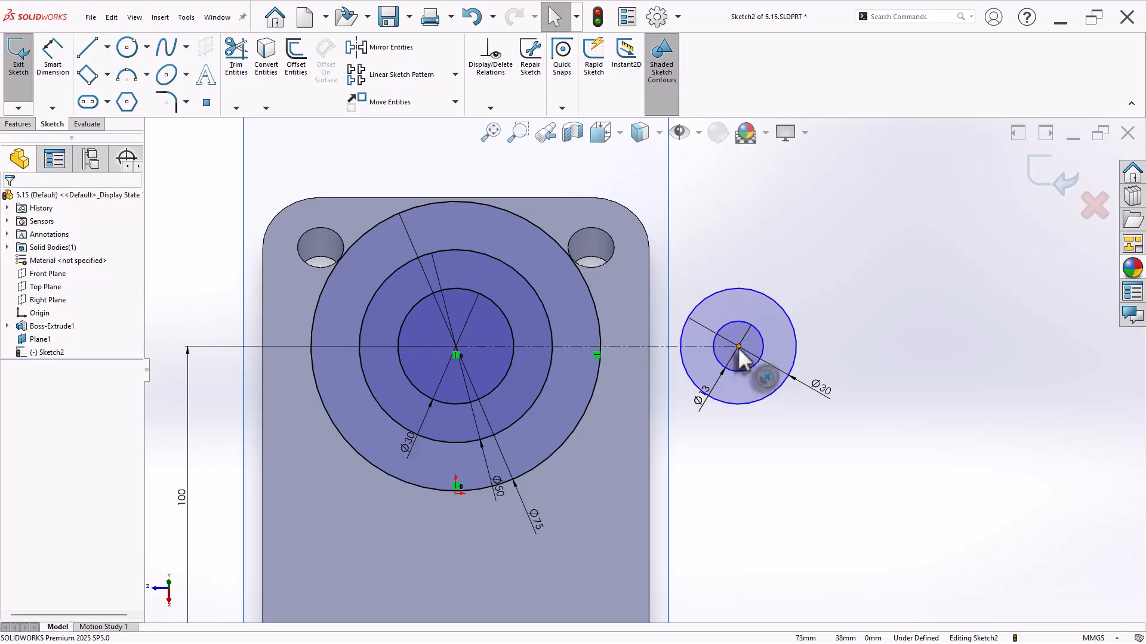
pyautogui.moveTo(739, 350); pyautogui.dragTo(649, 348)
pyautogui.click(741, 455)
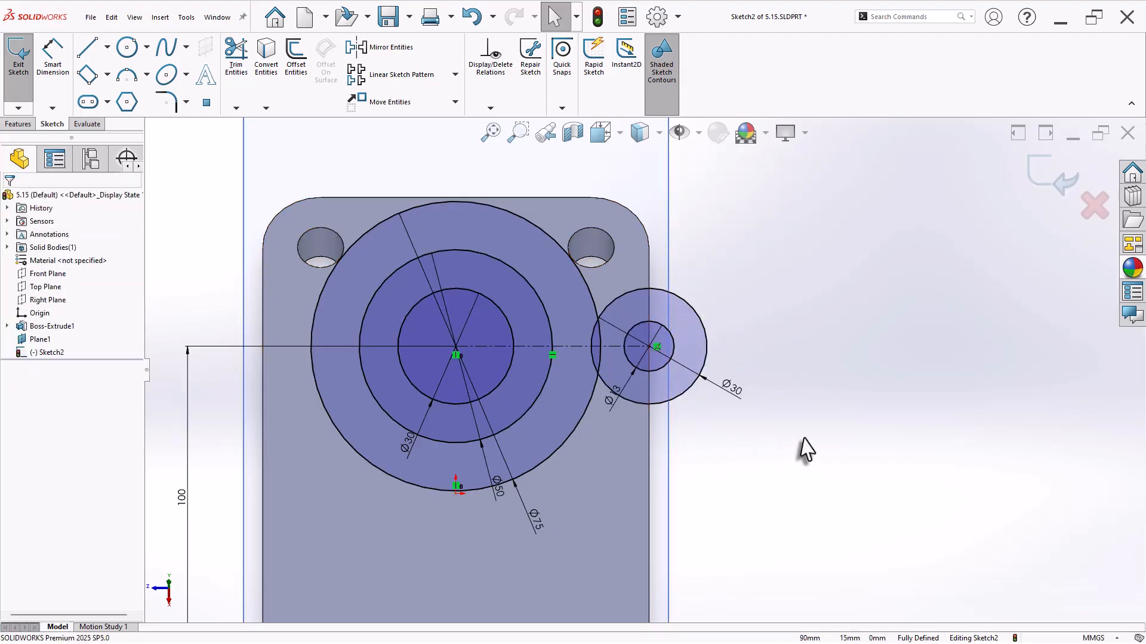
# Draw a horizontal line from the top quadrant of the outer 30 mm circle into the 75 mm circle
pyautogui.press('l')
pyautogui.scroll(-2, 624, 244)
pyautogui.click(661, 308)
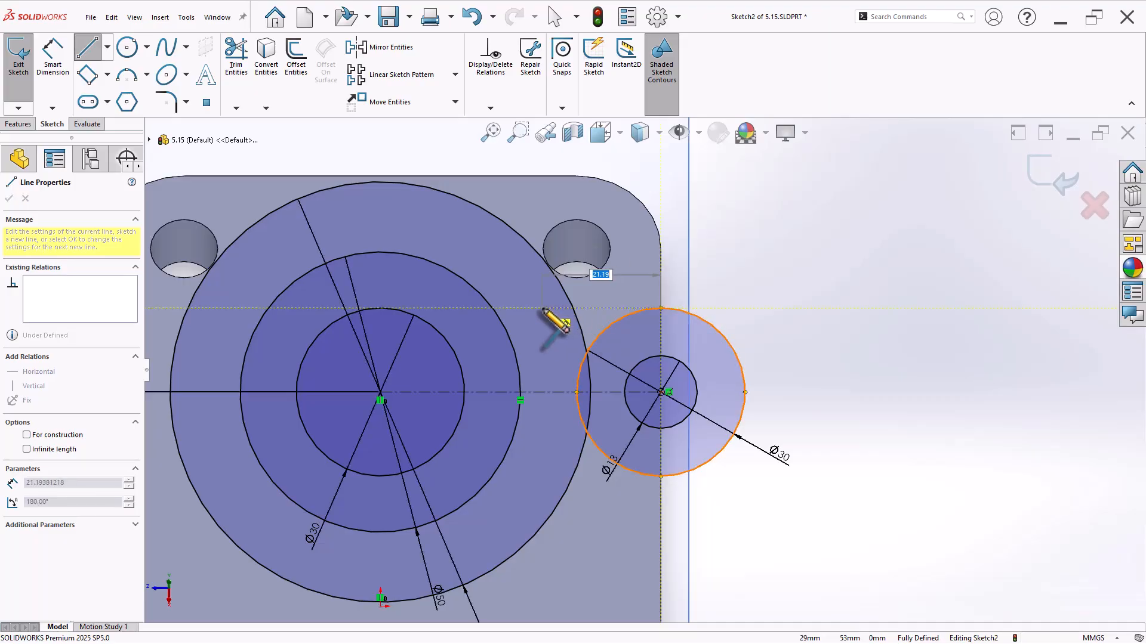
pyautogui.click(541, 308)
pyautogui.rightClick(743, 241)
pyautogui.click(775, 247)
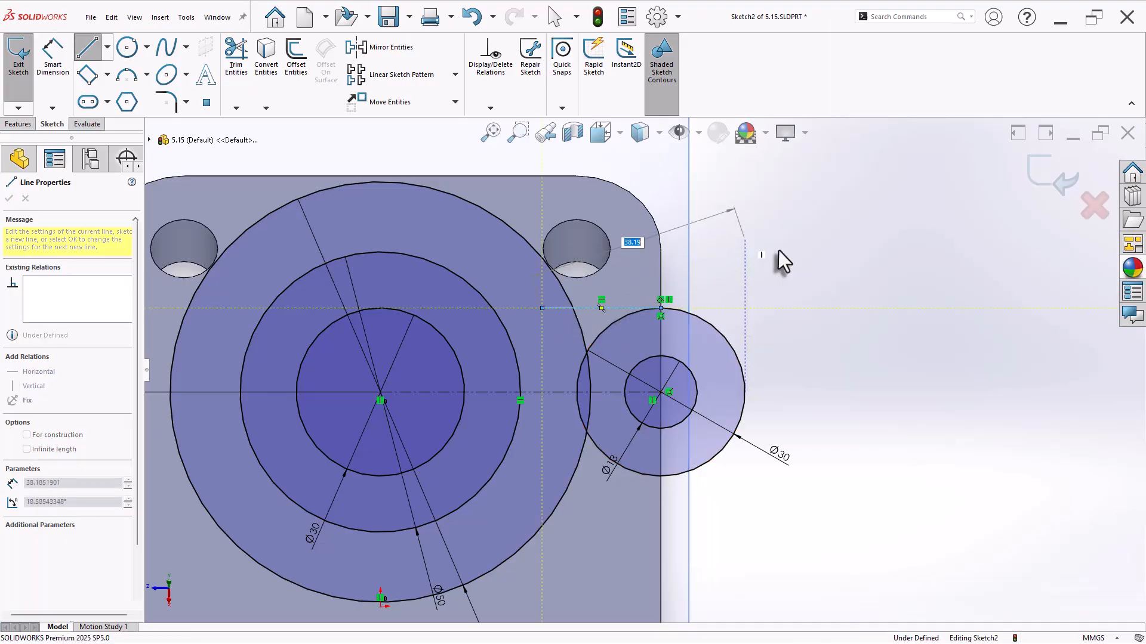
# Draw a horizontal line from the bottom quadrant of the outer 30 mm circle into the 75 mm circle
pyautogui.click(91, 50)
pyautogui.click(661, 476)
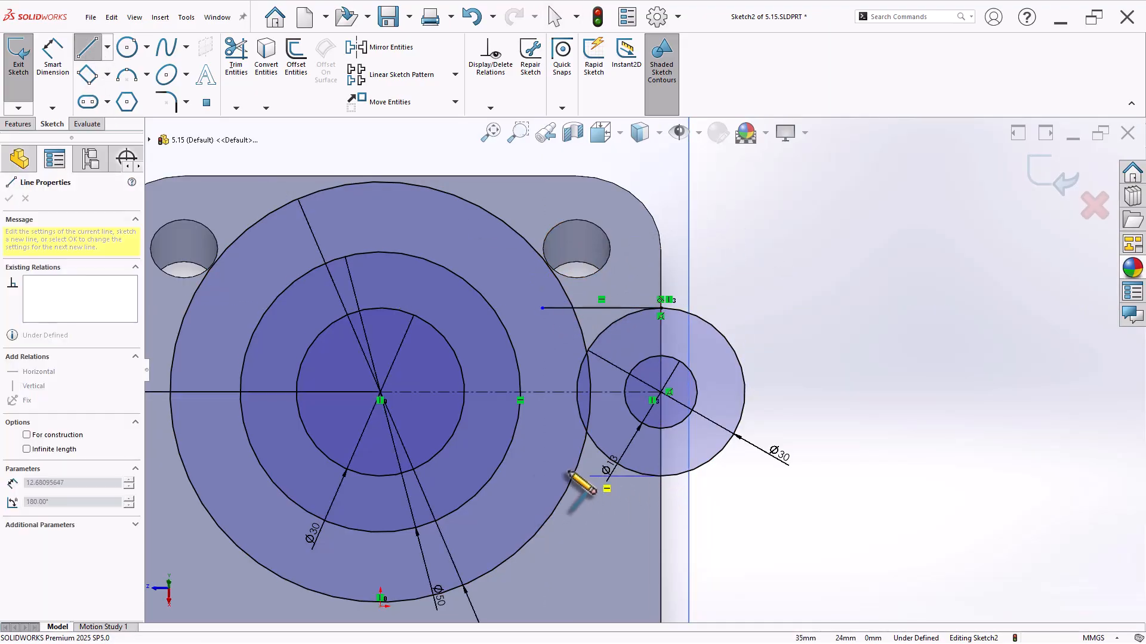
pyautogui.click(537, 477)
pyautogui.rightClick(561, 404)
pyautogui.click(568, 408)
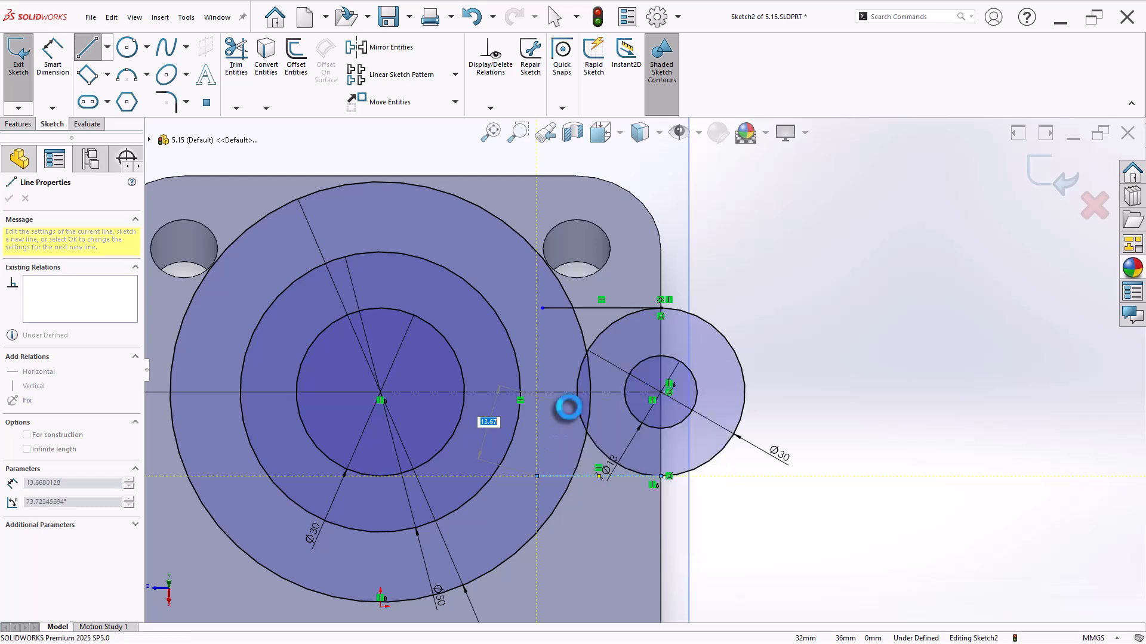
# Trim the overhanging line ends and the inner arcs of both circles to join the side lug with the flange outline
pyautogui.click(234, 62)
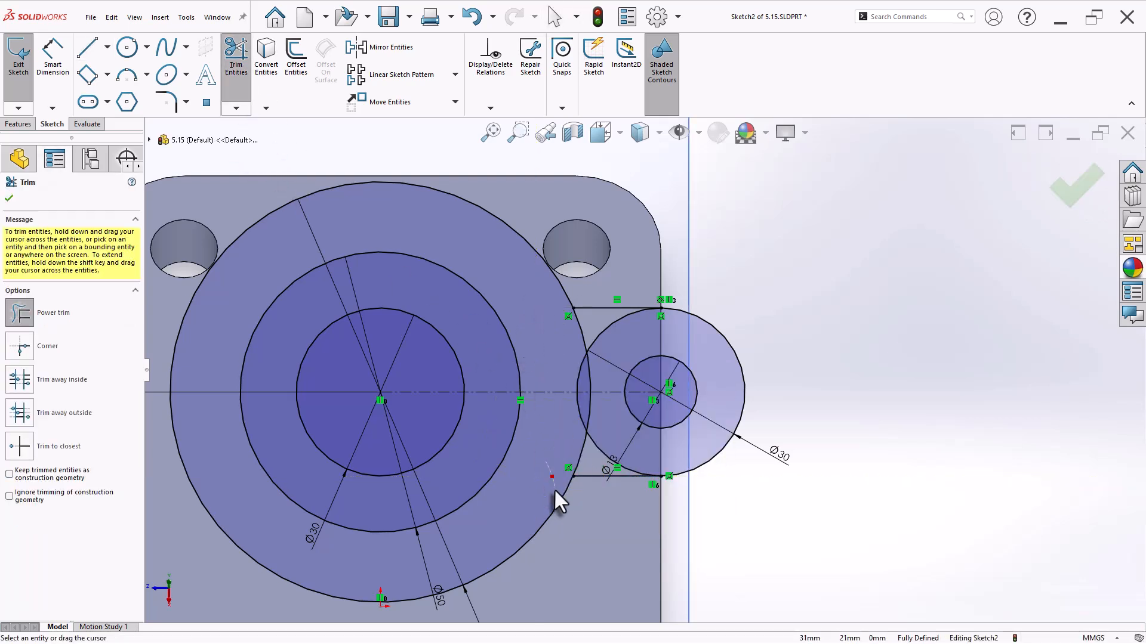
pyautogui.moveTo(554, 488); pyautogui.dragTo(554, 489)
pyautogui.moveTo(625, 339)
pyautogui.mouseDown()
pyautogui.moveTo(614, 317)
pyautogui.moveTo(578, 381)
pyautogui.moveTo(592, 445)
pyautogui.mouseUp()
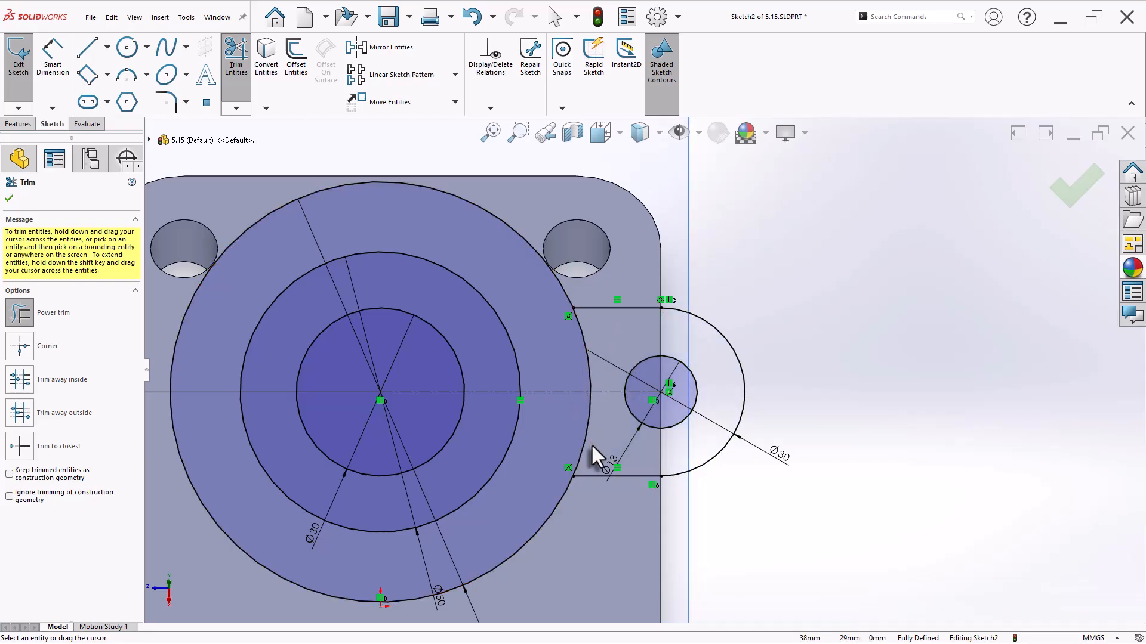
pyautogui.moveTo(600, 326); pyautogui.dragTo(581, 338)
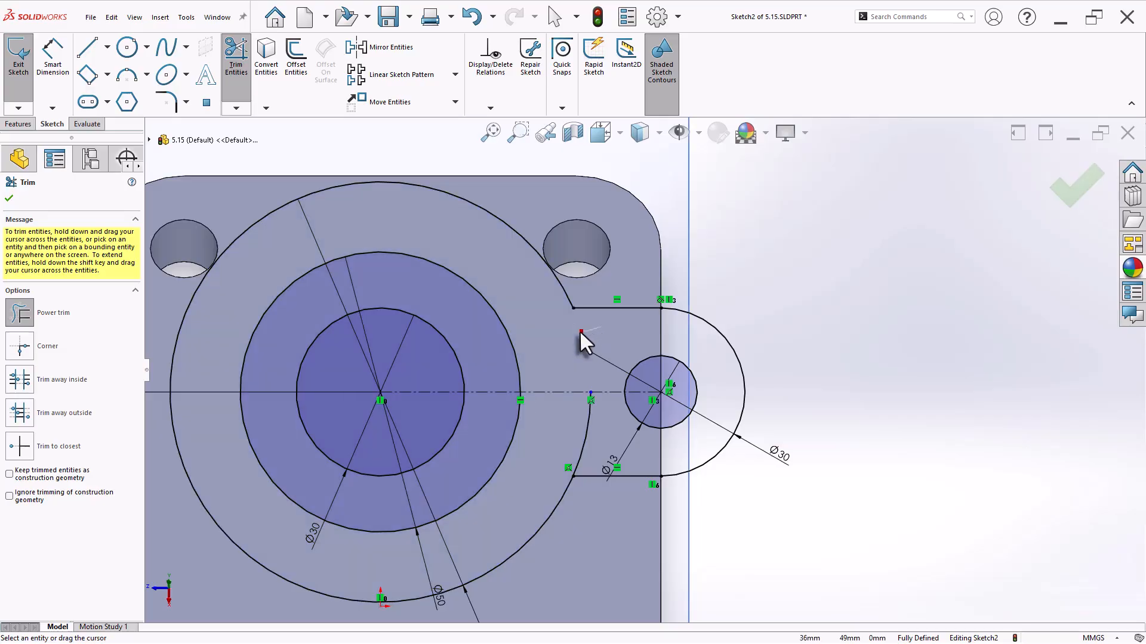
pyautogui.moveTo(598, 429); pyautogui.dragTo(582, 429)
# Apply 15 mm sketch fillets to both corners where the side lug's lines meet the 75 mm circle
pyautogui.scroll(3, 603, 397)
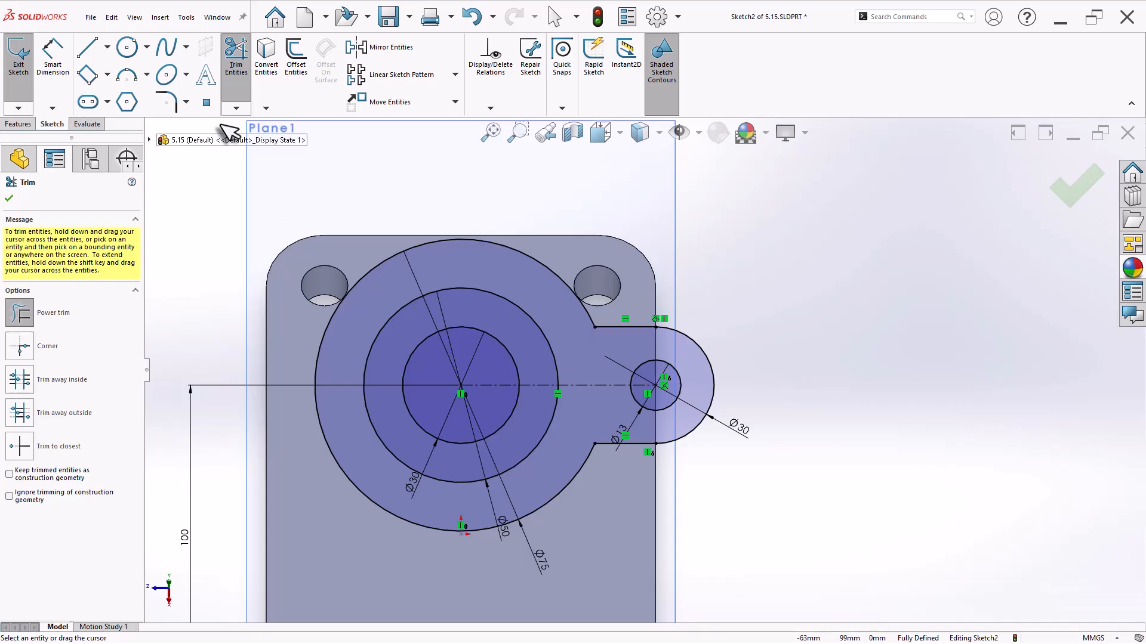
pyautogui.click(167, 102)
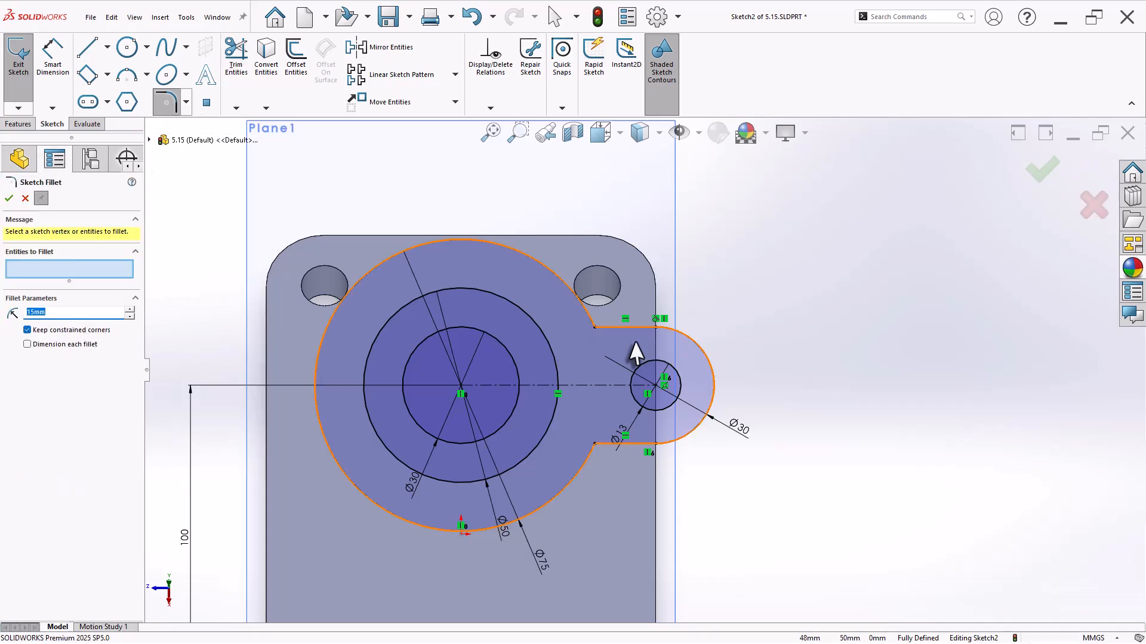
pyautogui.click(595, 327)
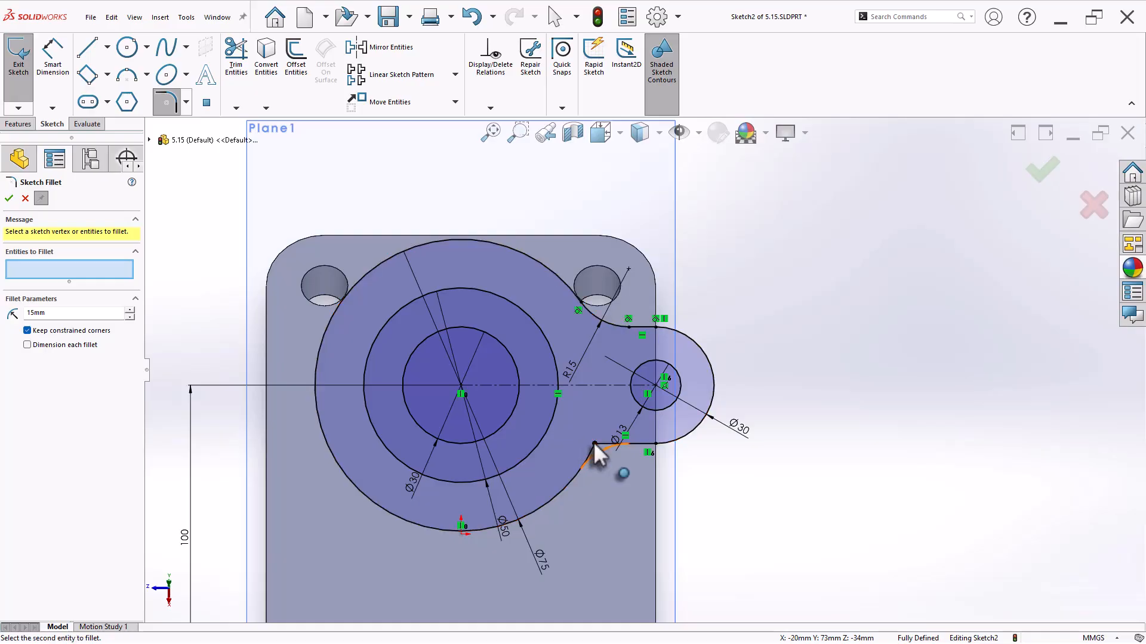
pyautogui.click(597, 446)
pyautogui.click(9, 198)
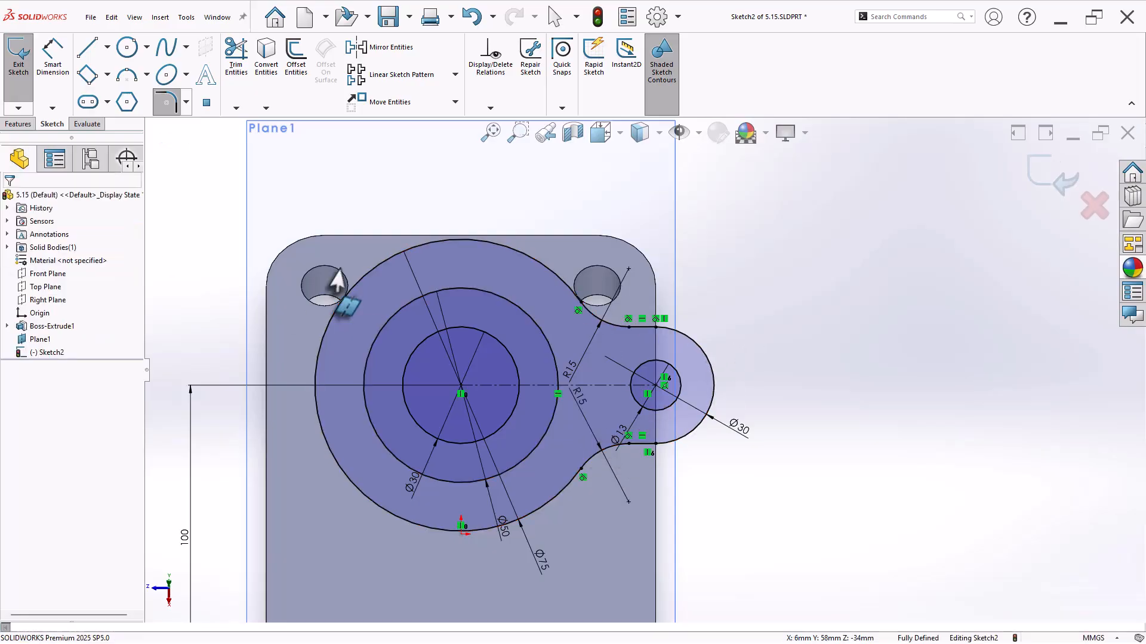
# Draw a vertical centerline from the flange centre down to the plate edge on which the inclined plane pivots
pyautogui.scroll(3, 811, 317)
pyautogui.scroll(-2, 811, 445)
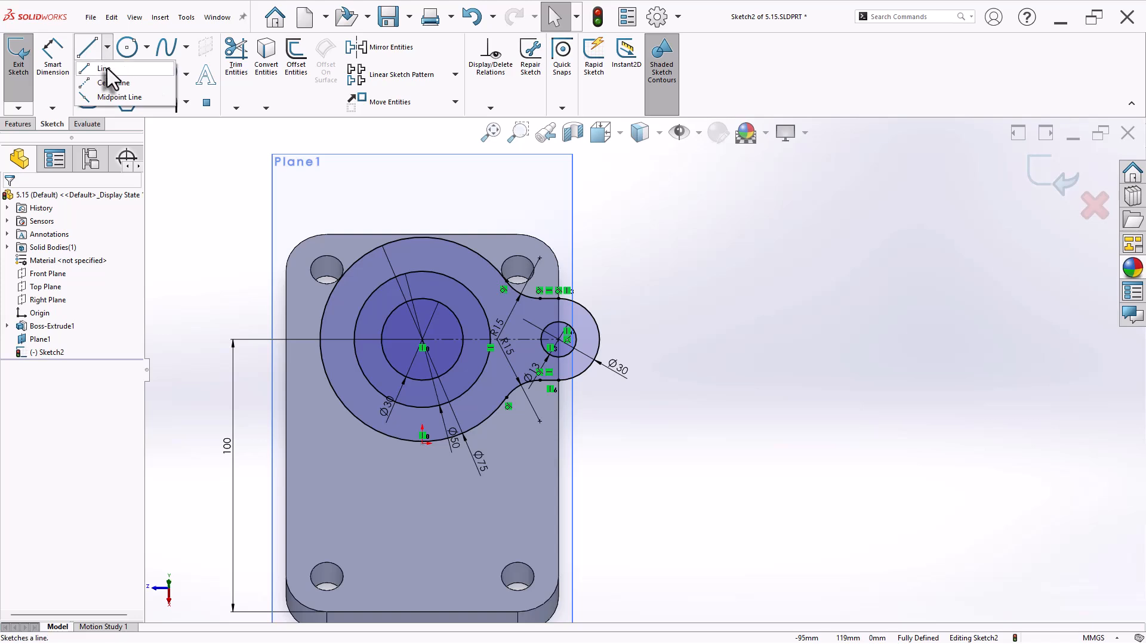
pyautogui.click(110, 56)
pyautogui.click(107, 47)
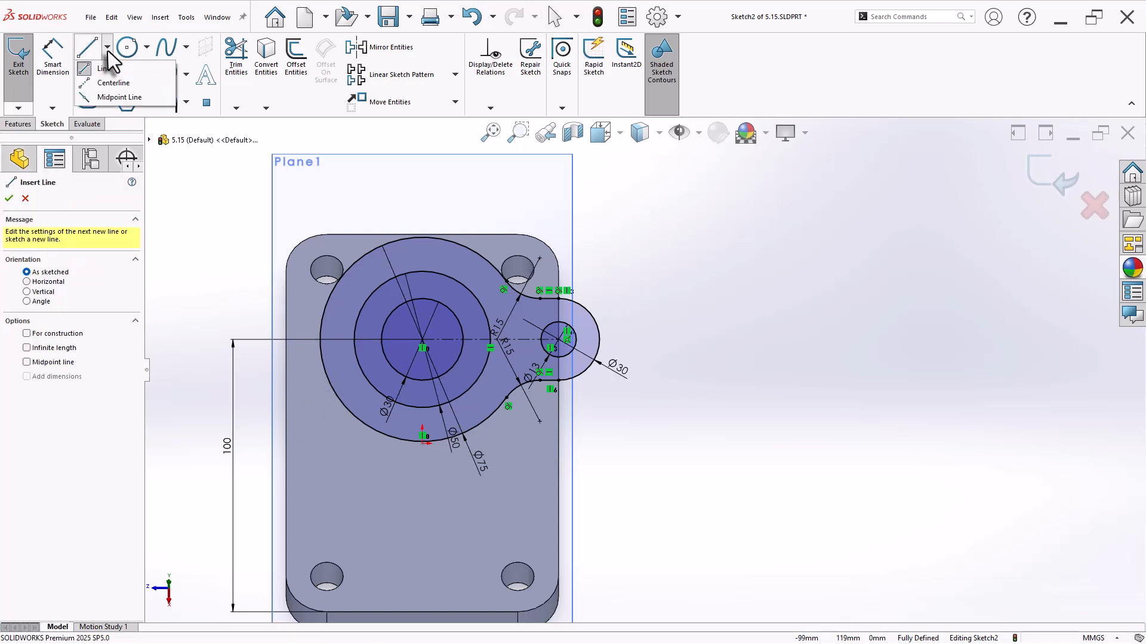
pyautogui.click(119, 82)
pyautogui.click(422, 341)
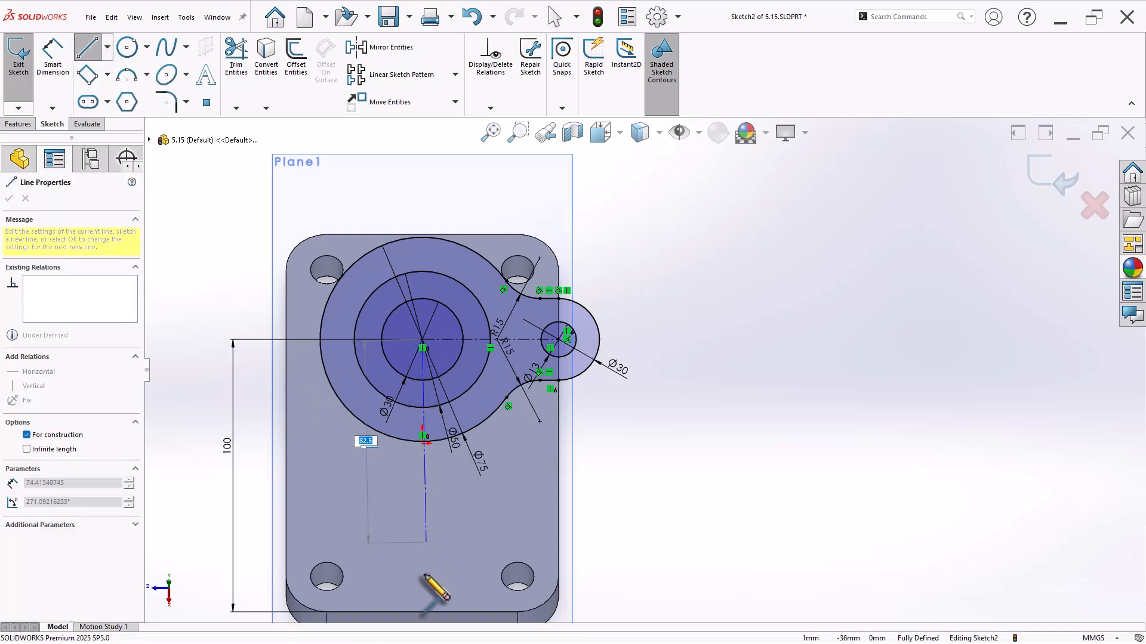
pyautogui.click(422, 612)
pyautogui.rightClick(424, 612)
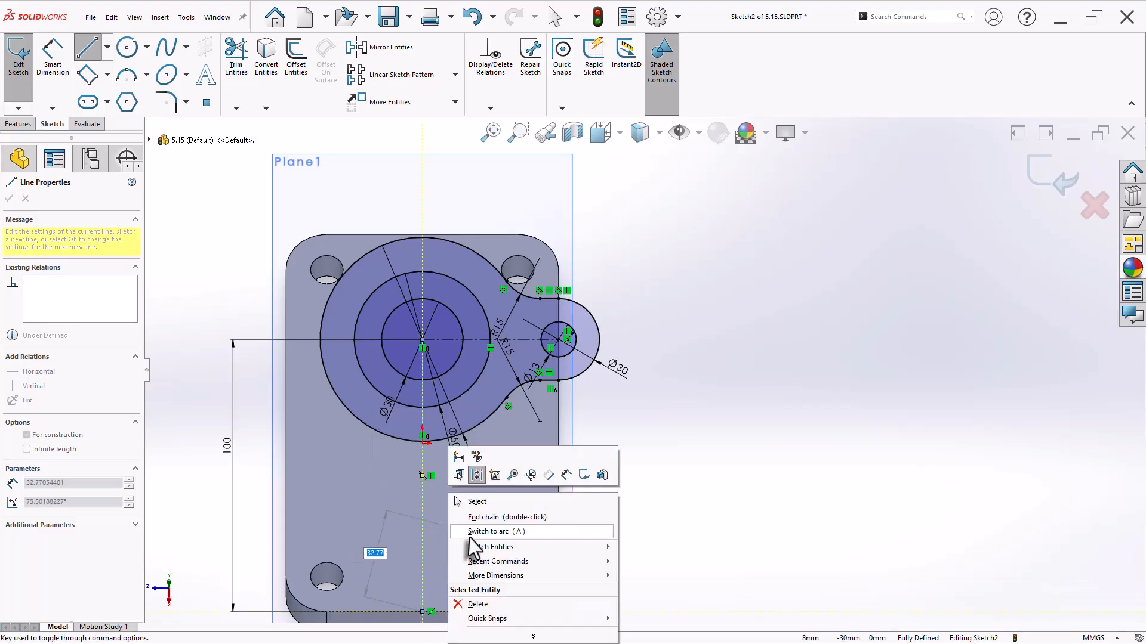
pyautogui.click(473, 545)
pyautogui.press('Escape')
# Draw a vertical line about 75 mm long left of the centerline, from the pivot edge up into the 75 mm circle
pyautogui.scroll(2, 563, 497)
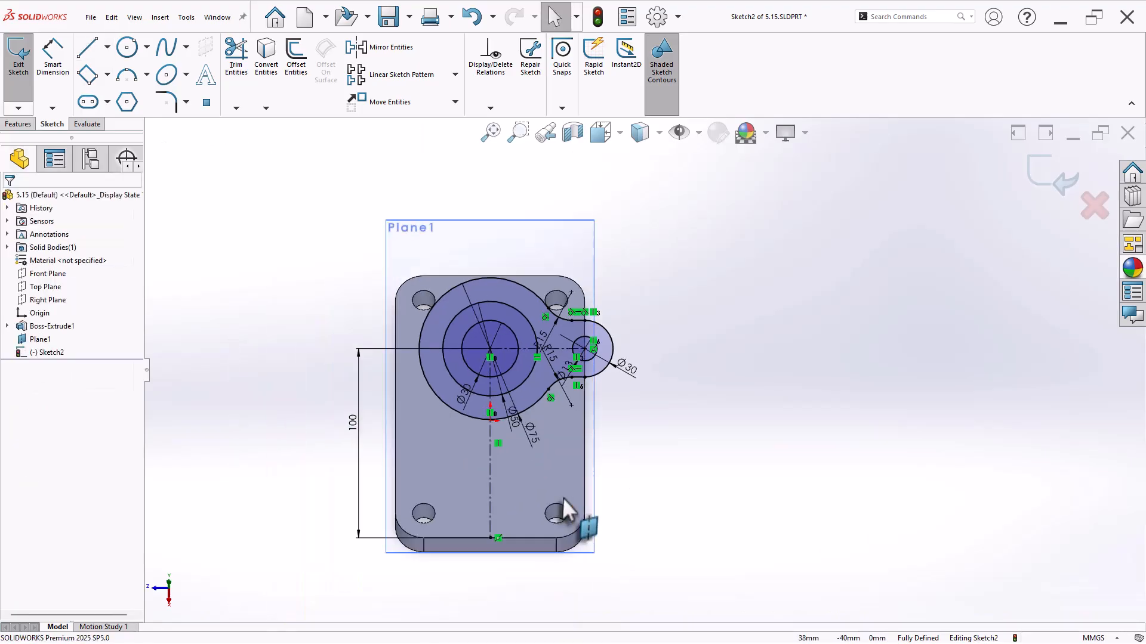
pyautogui.scroll(-1, 525, 478)
pyautogui.click(88, 49)
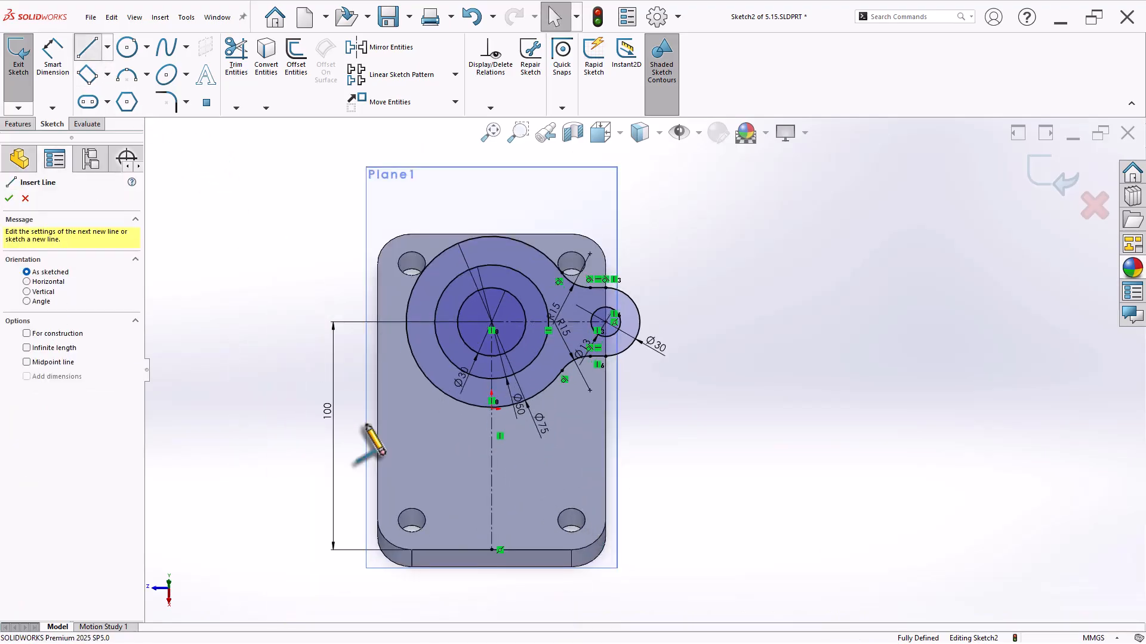
pyautogui.click(455, 549)
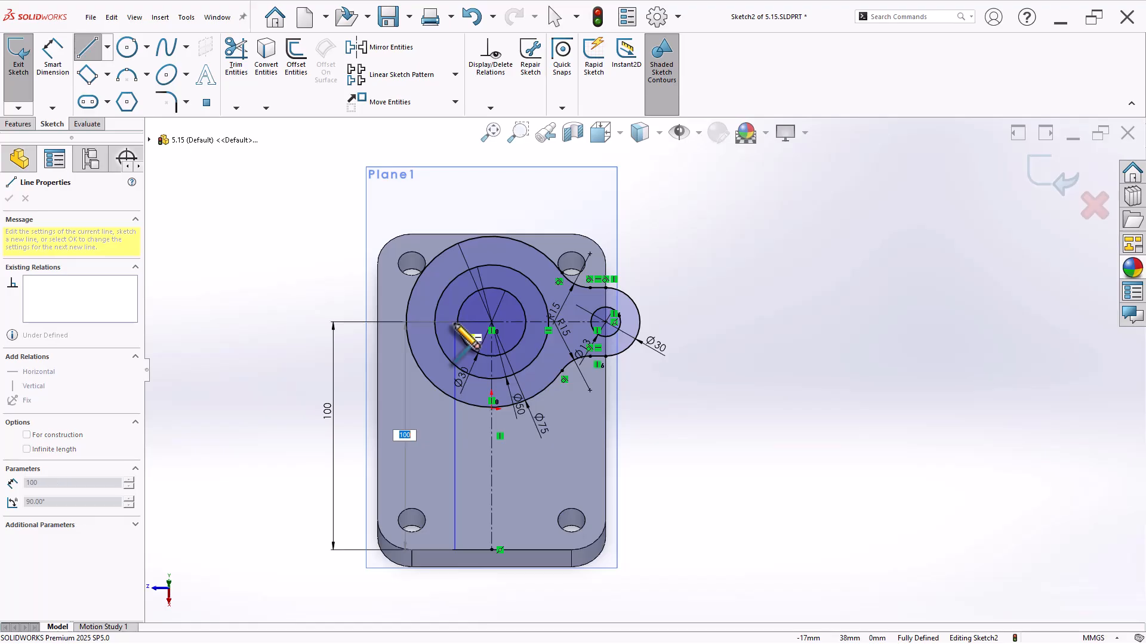
pyautogui.click(455, 379)
pyautogui.rightClick(456, 382)
pyautogui.click(481, 389)
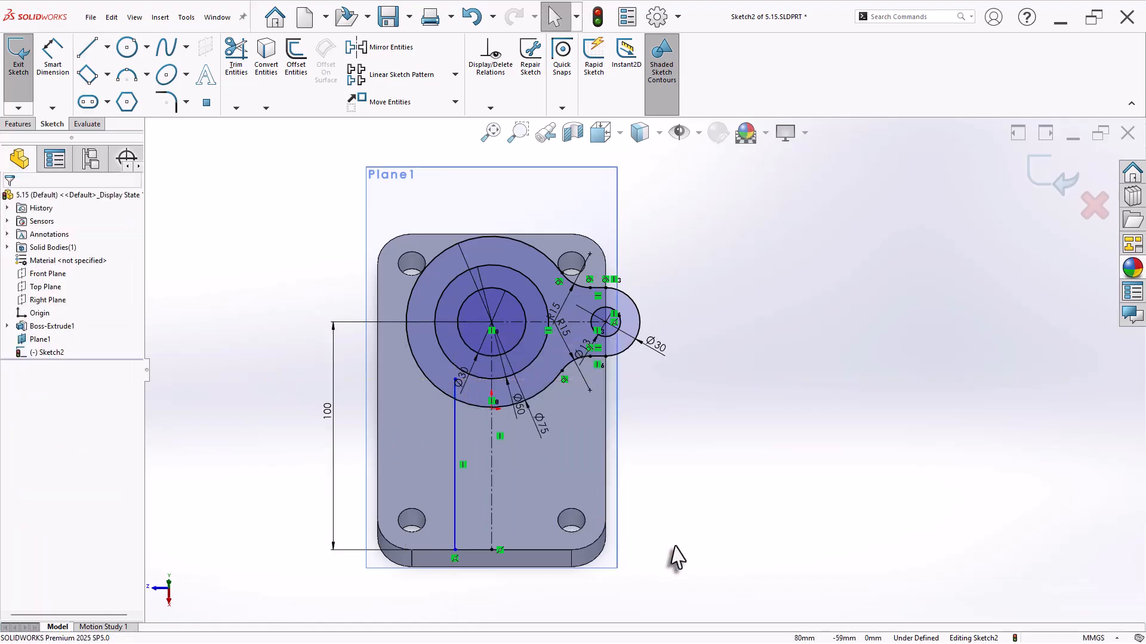
# Add a doubled-distance dimension of 35 mm between the vertical line and the vertical centerline
pyautogui.click(456, 512)
pyautogui.click(491, 507)
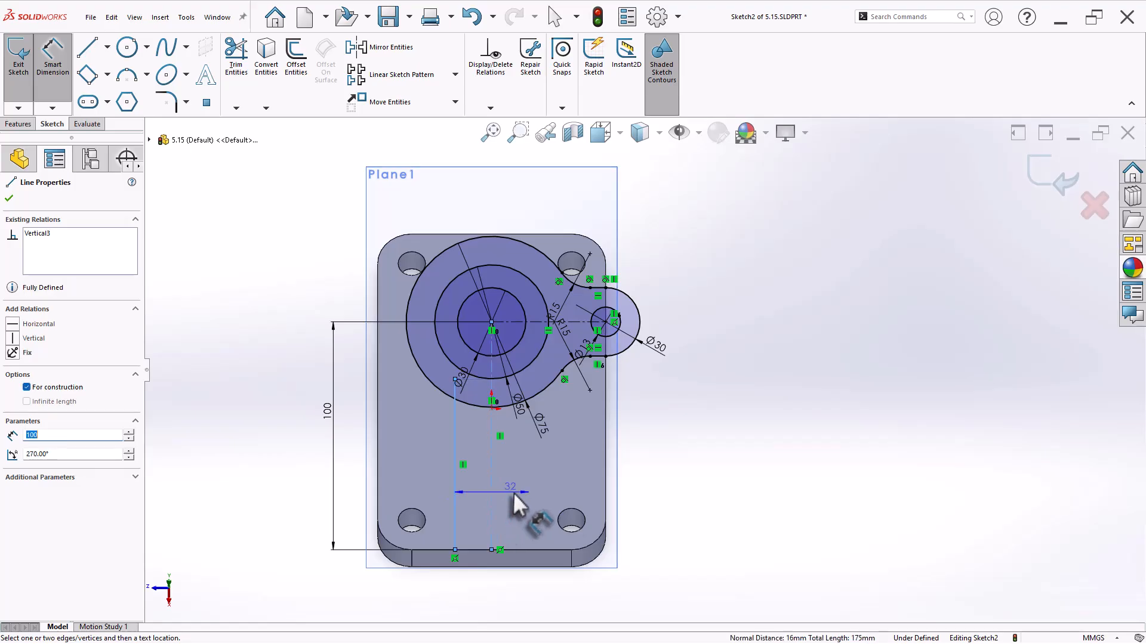
pyautogui.click(524, 504)
pyautogui.write('35')
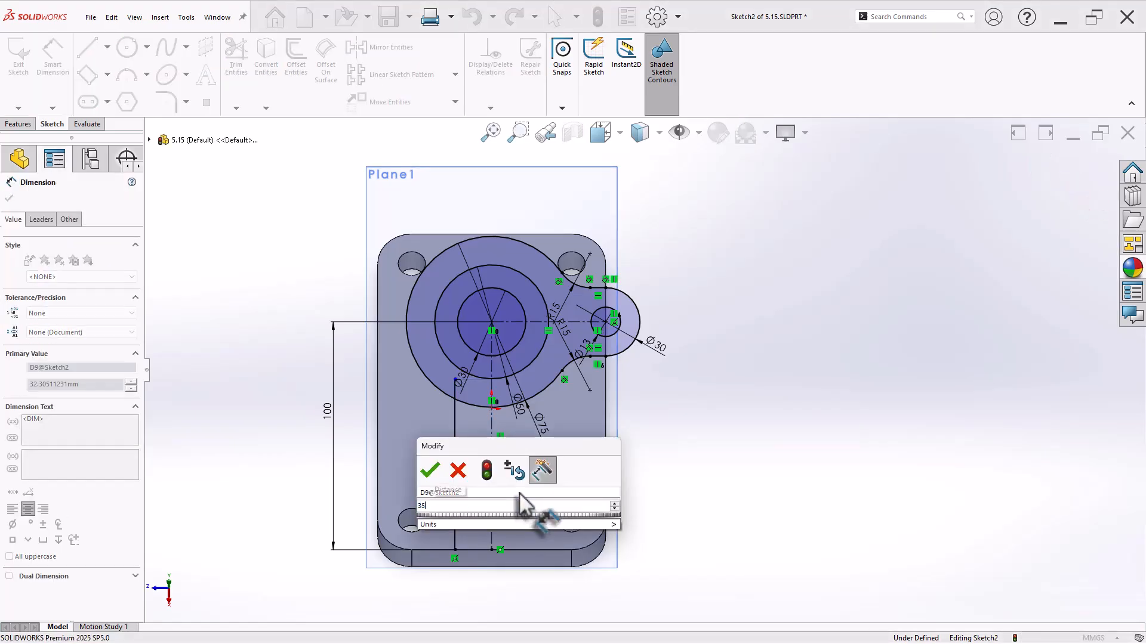
pyautogui.press('Return')
pyautogui.scroll(-2, 677, 471)
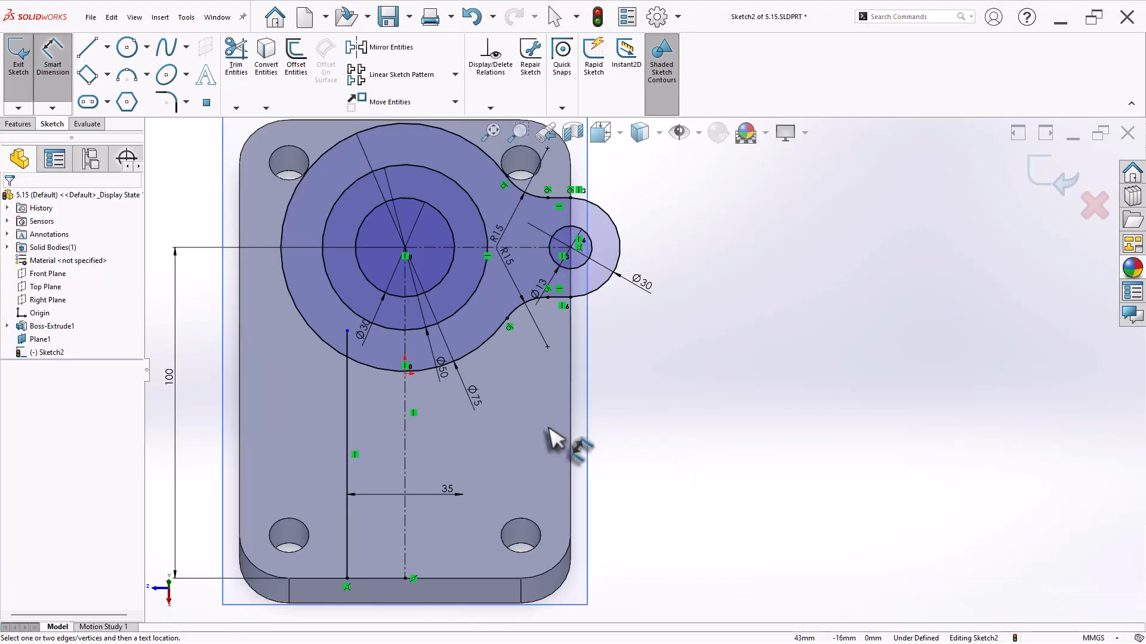
pyautogui.press('Escape')
# Mirror the vertical line about the vertical centerline
pyautogui.click(348, 427)
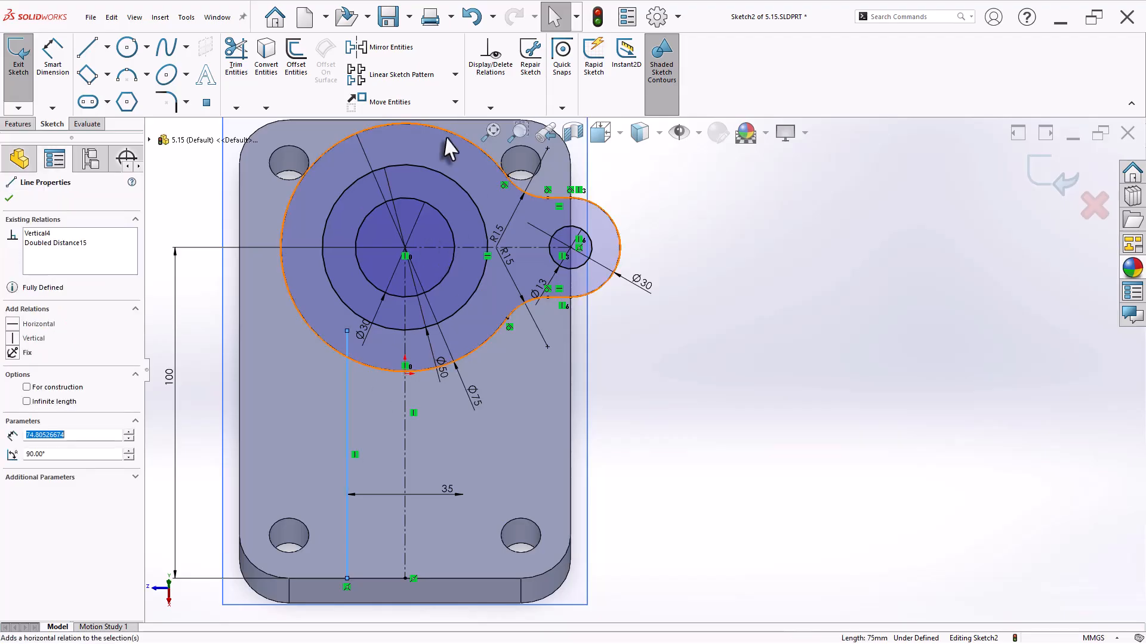
pyautogui.click(388, 47)
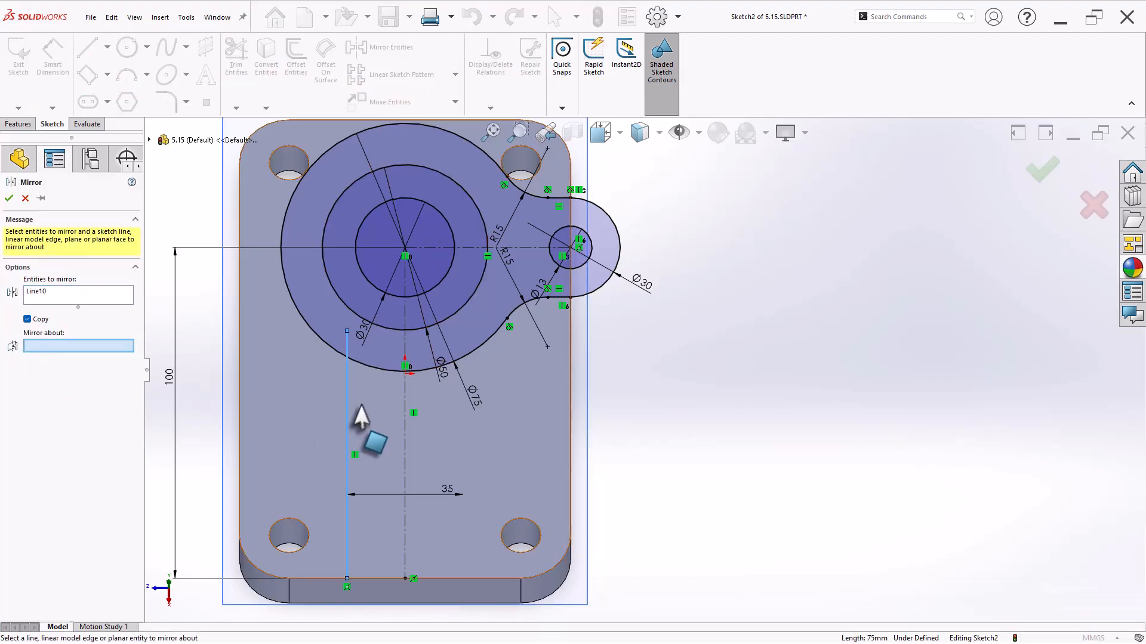
pyautogui.click(405, 432)
pyautogui.press('Return')
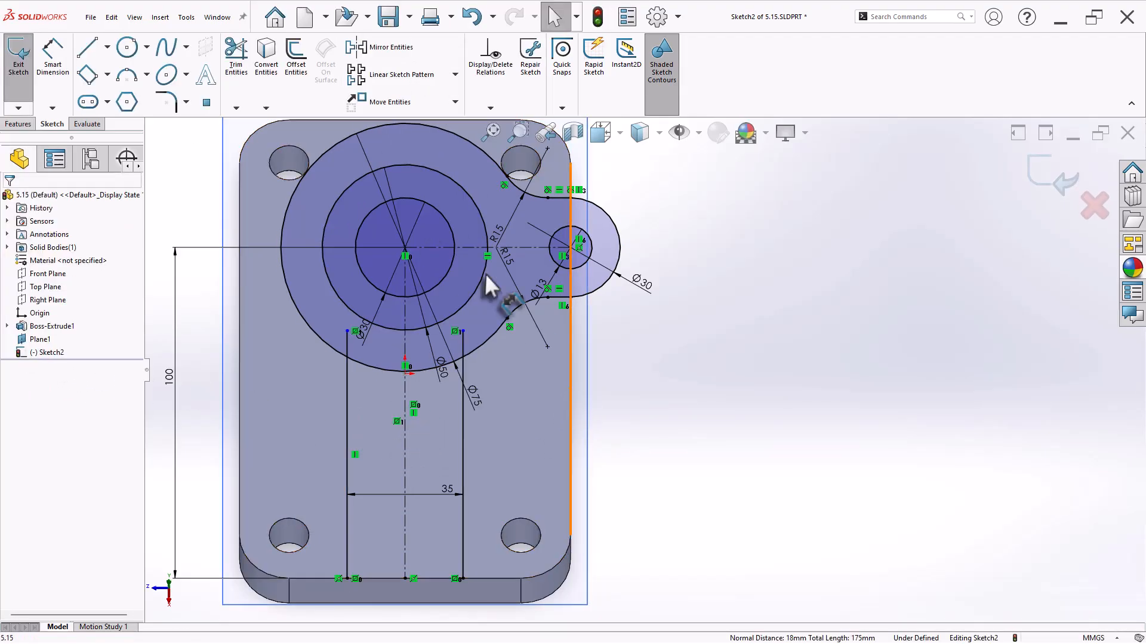
# Trim the vertical line ends inside the 75 mm circle and the circle's lower arc between the two lines
pyautogui.click(235, 60)
pyautogui.scroll(-3, 354, 351)
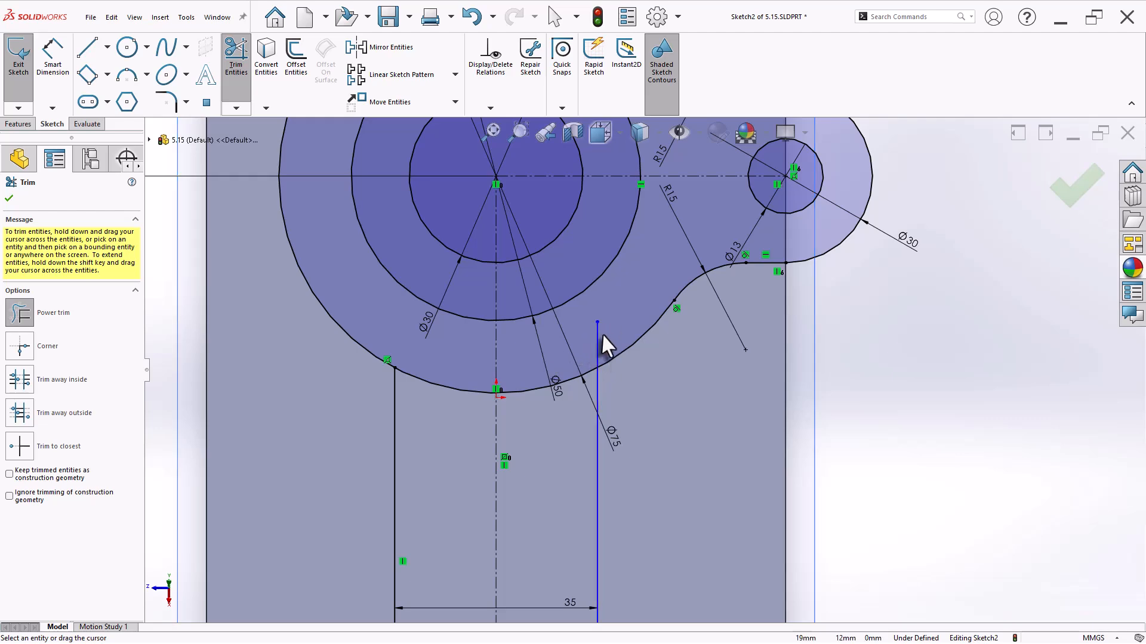
pyautogui.moveTo(459, 440); pyautogui.dragTo(453, 382)
pyautogui.moveTo(529, 387); pyautogui.dragTo(528, 382)
pyautogui.scroll(4, 560, 429)
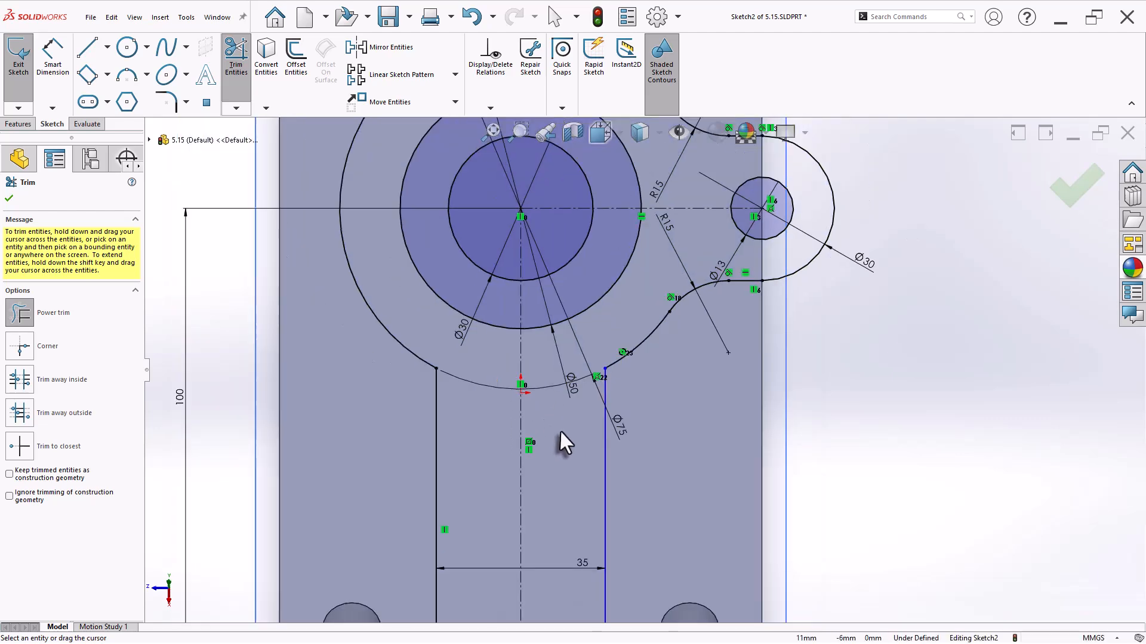
pyautogui.scroll(-1, 719, 417)
pyautogui.press('Escape')
pyautogui.scroll(-2, 718, 328)
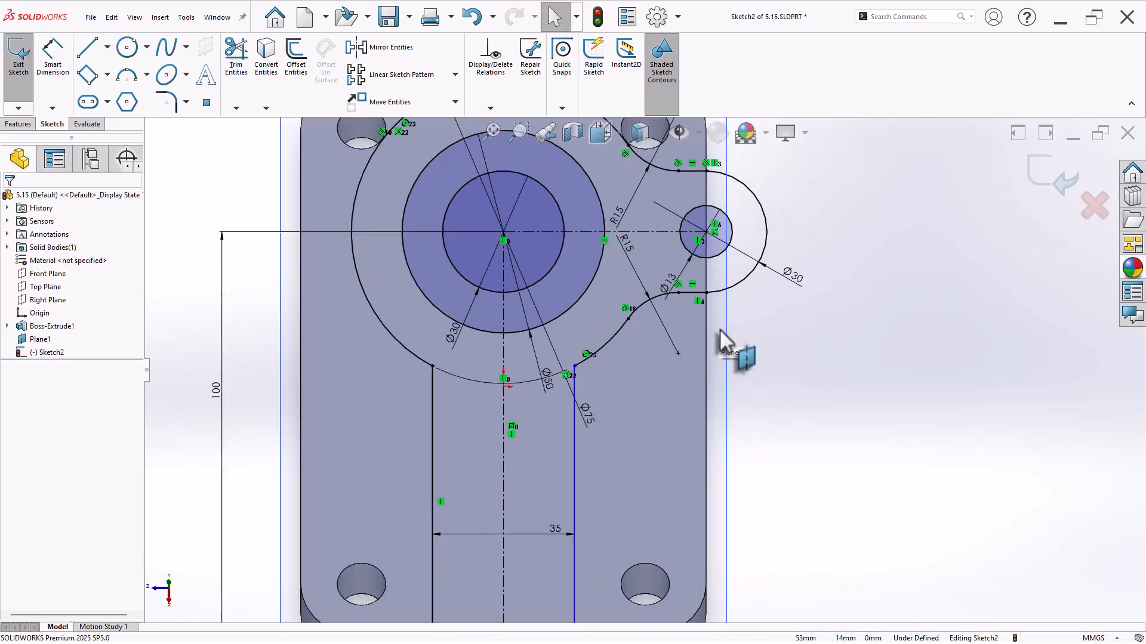
# Add a 15 mm sketch fillet between the 75 mm arc and the left vertical line
pyautogui.click(167, 101)
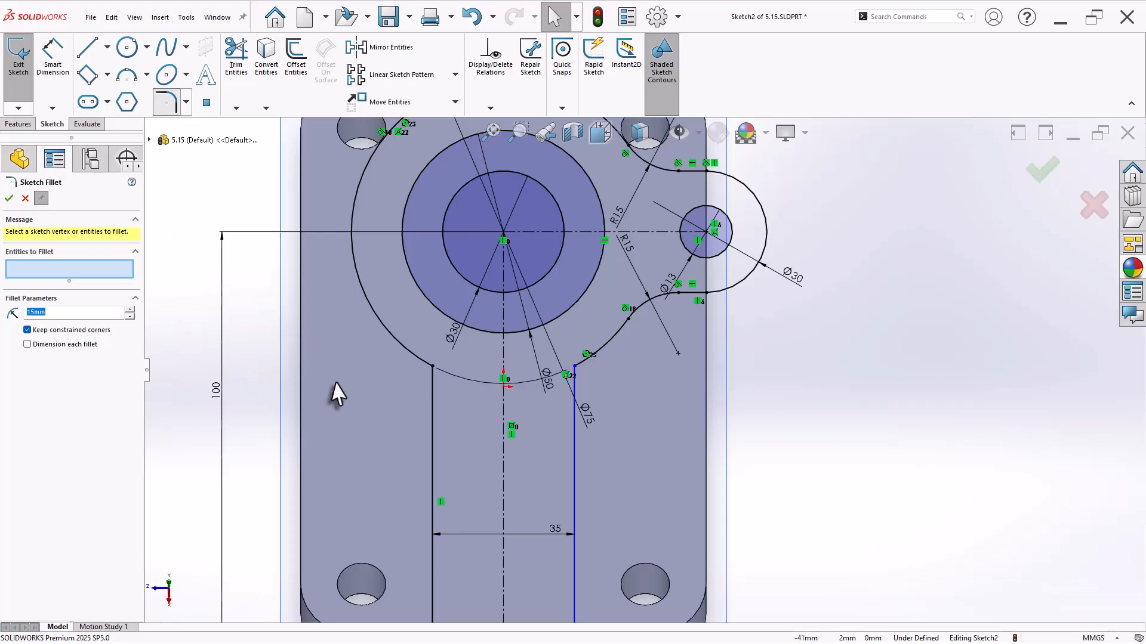
pyautogui.click(436, 382)
pyautogui.click(438, 382)
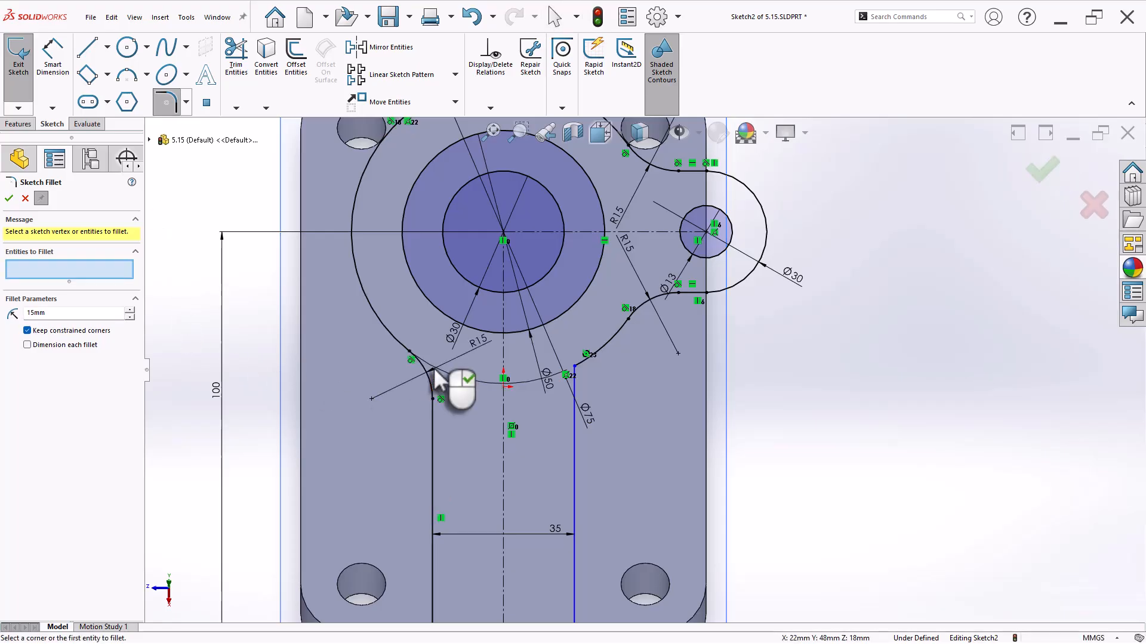
pyautogui.scroll(2, 662, 406)
pyautogui.press('Escape')
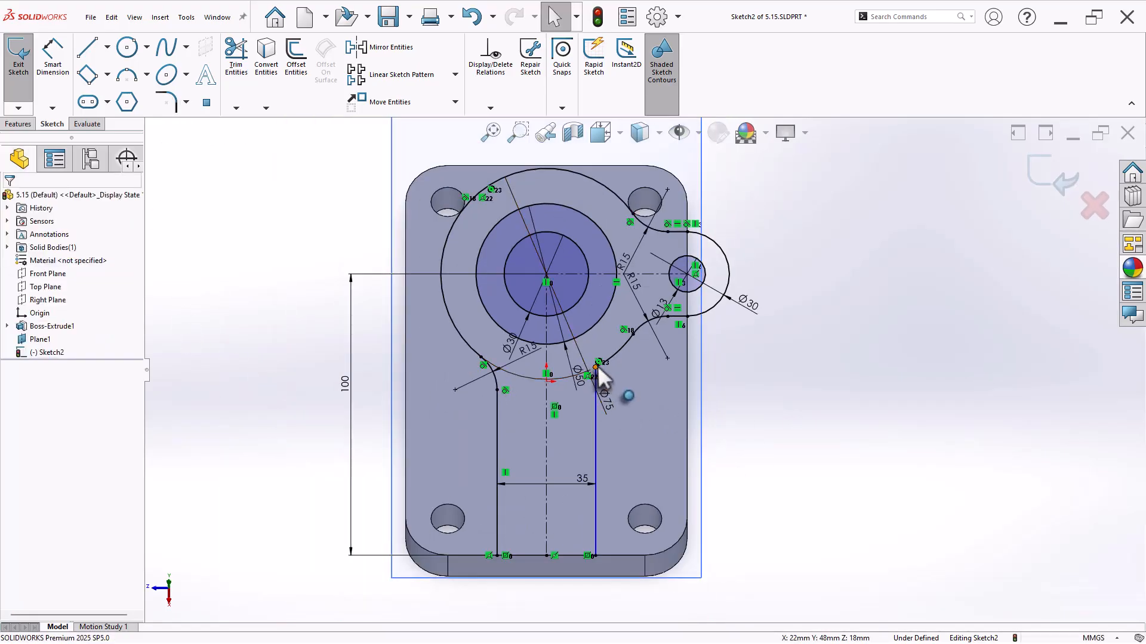
# Add a matching 15 mm sketch fillet between the 75 mm arc and the right vertical line
pyautogui.click(596, 376)
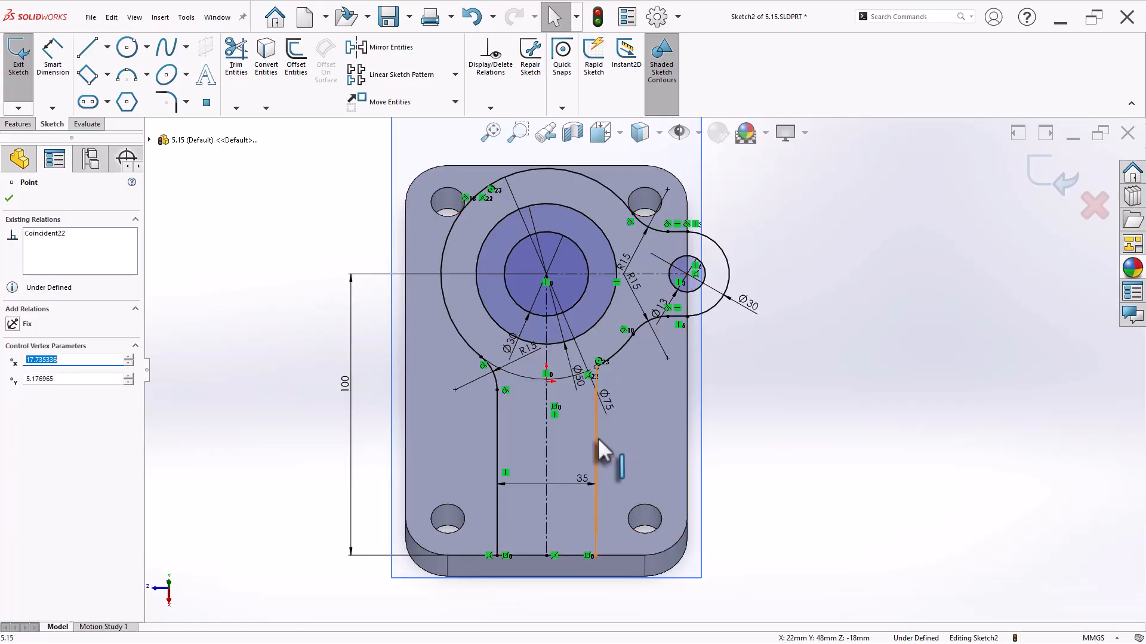
pyautogui.click(652, 386)
pyautogui.click(742, 494)
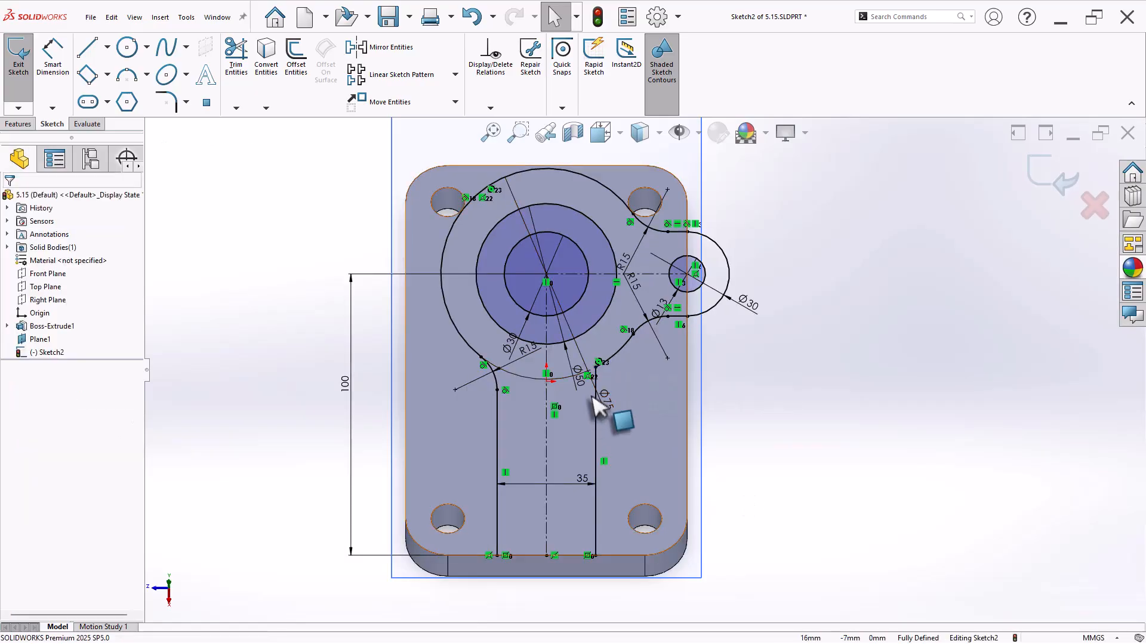
pyautogui.scroll(-2, 635, 371)
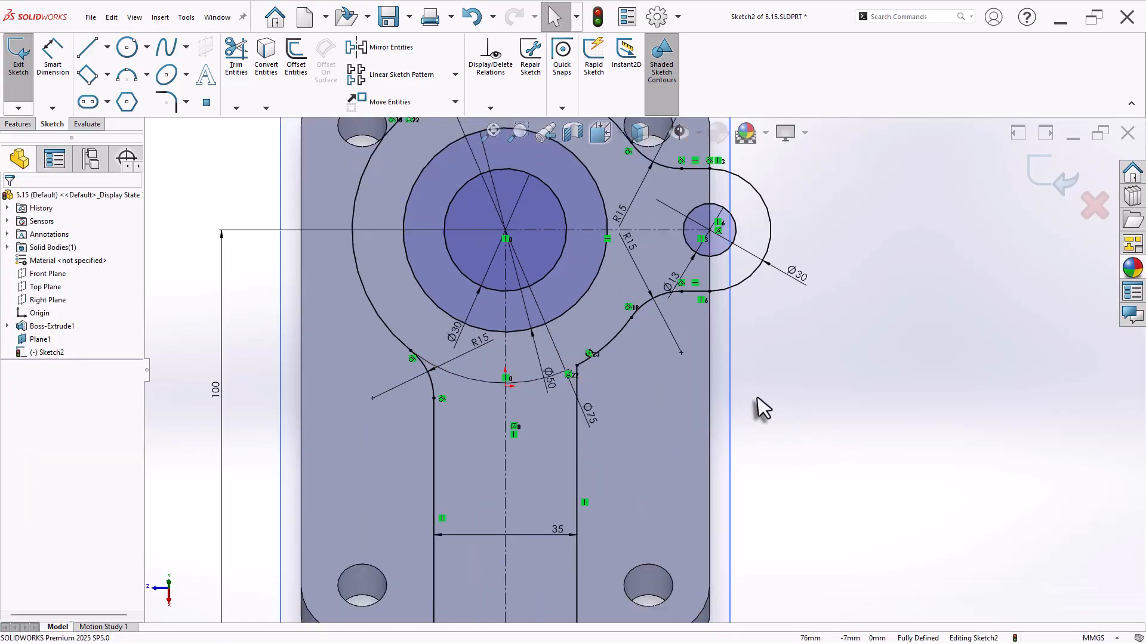
pyautogui.click(170, 105)
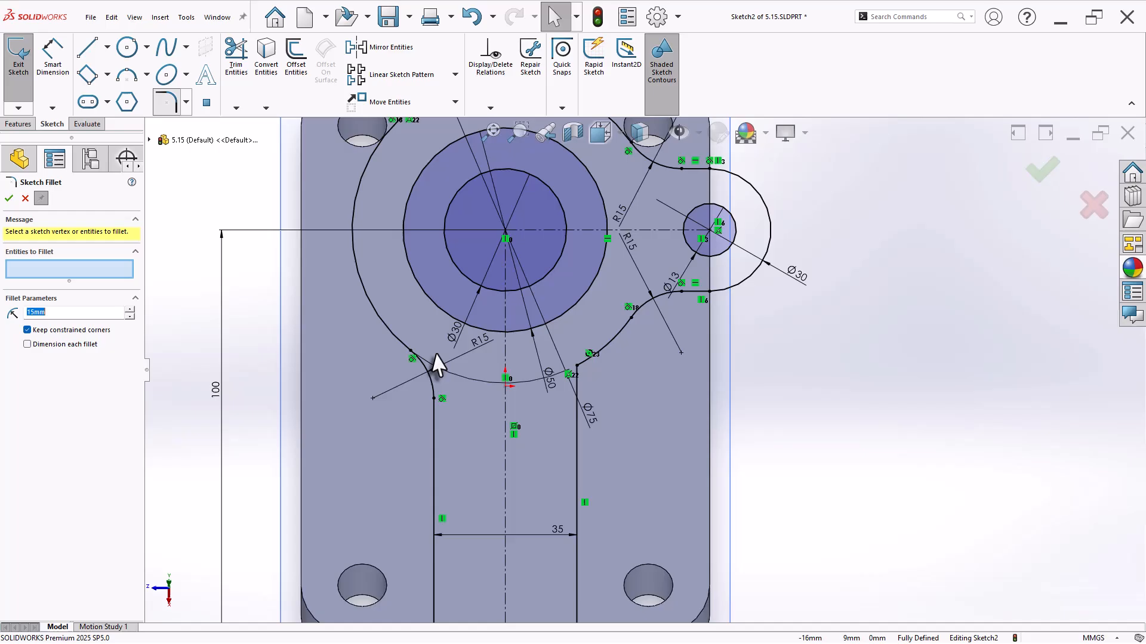
pyautogui.click(577, 365)
pyautogui.scroll(2, 794, 394)
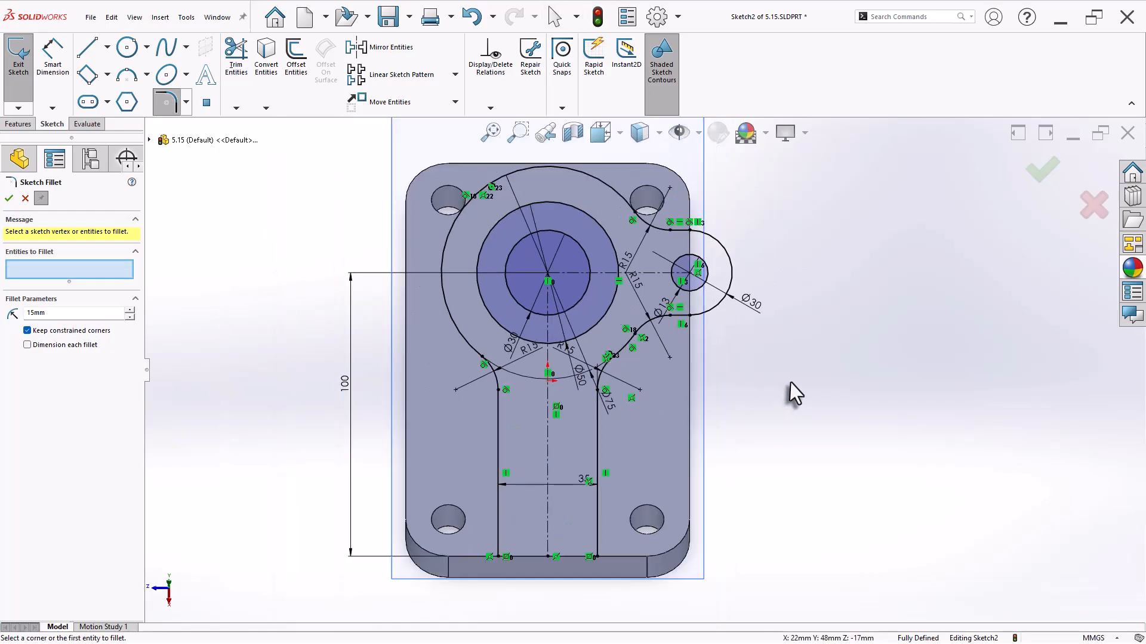
pyautogui.click(8, 198)
# Draw a vertical line about 79 mm long left of the centerline, from inside the 50 mm circle down to the plate edge
pyautogui.moveTo(682, 421)
pyautogui.mouseDown(button='middle')
pyautogui.moveTo(821, 358)
pyautogui.moveTo(864, 389)
pyautogui.moveTo(774, 399)
pyautogui.moveTo(879, 435)
pyautogui.moveTo(750, 410)
pyautogui.moveTo(748, 445)
pyautogui.mouseUp(button='middle')
pyautogui.press('space')
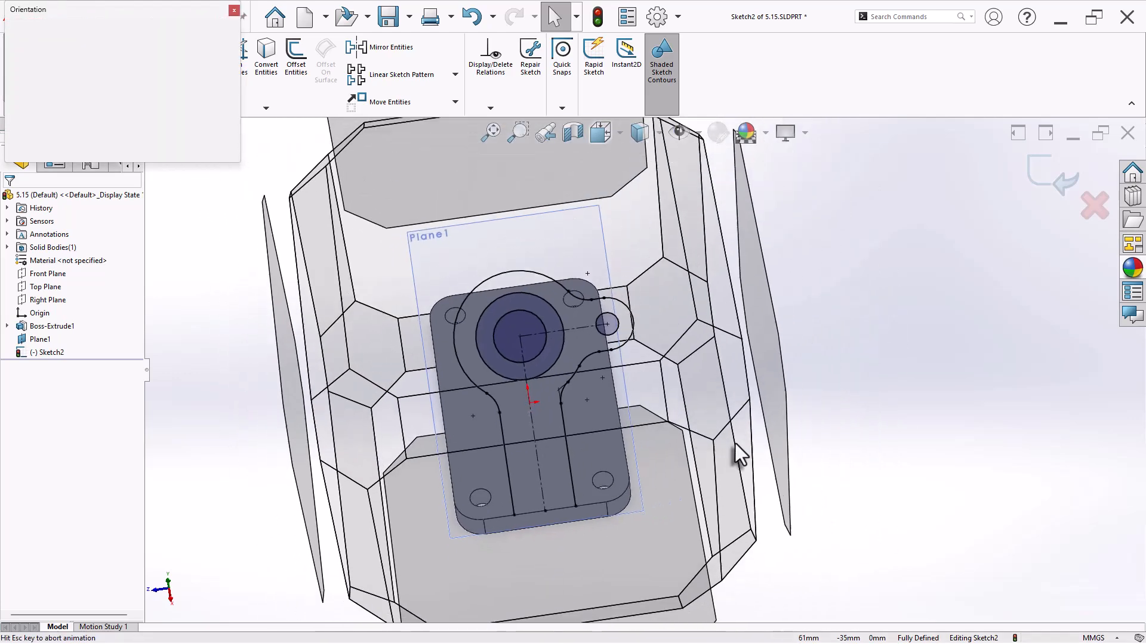
pyautogui.click(216, 124)
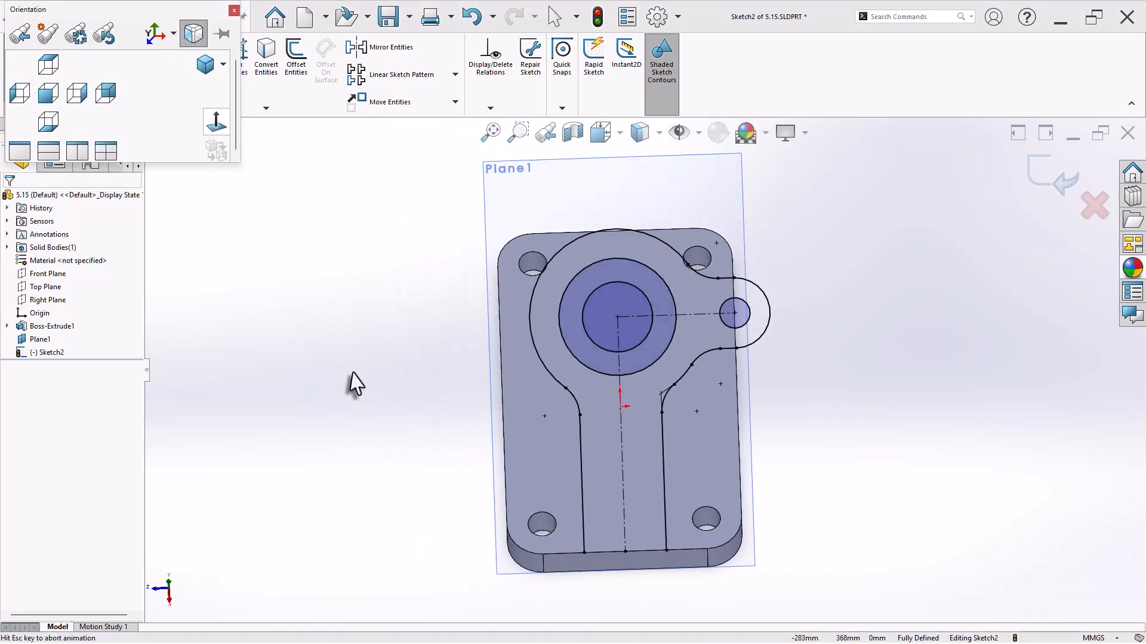
pyautogui.scroll(-2, 835, 484)
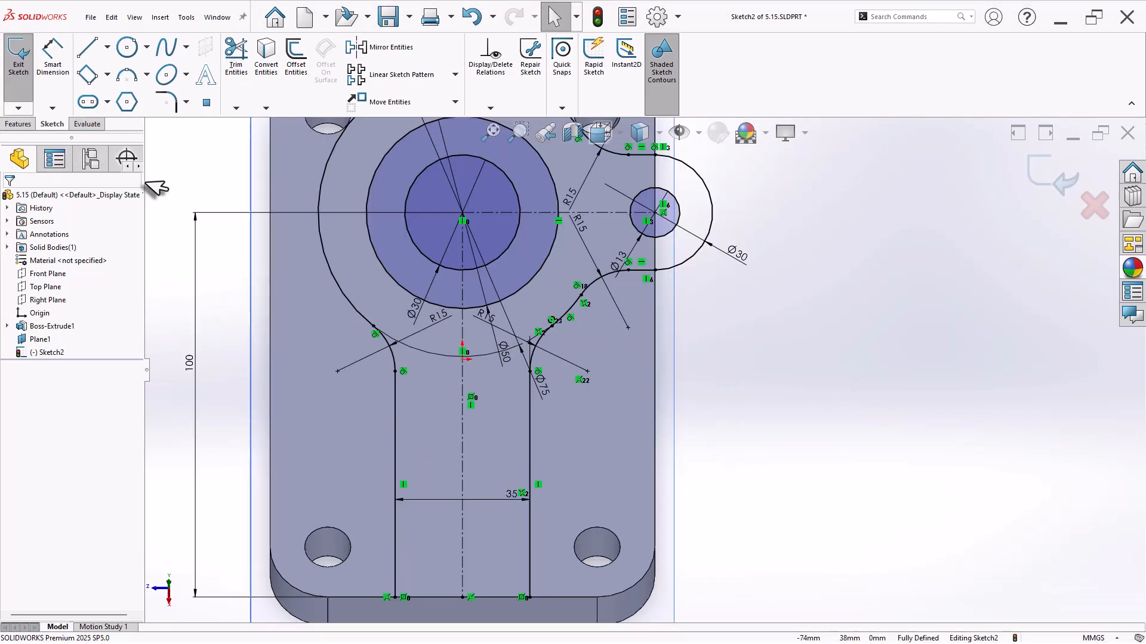
pyautogui.click(88, 48)
pyautogui.click(437, 295)
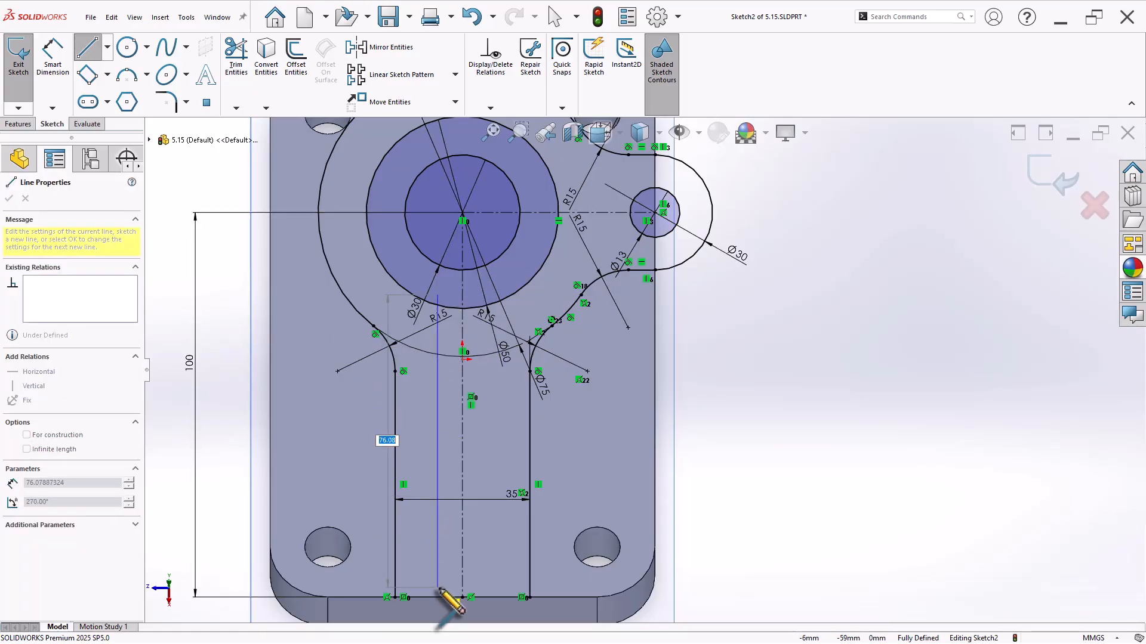
pyautogui.click(437, 598)
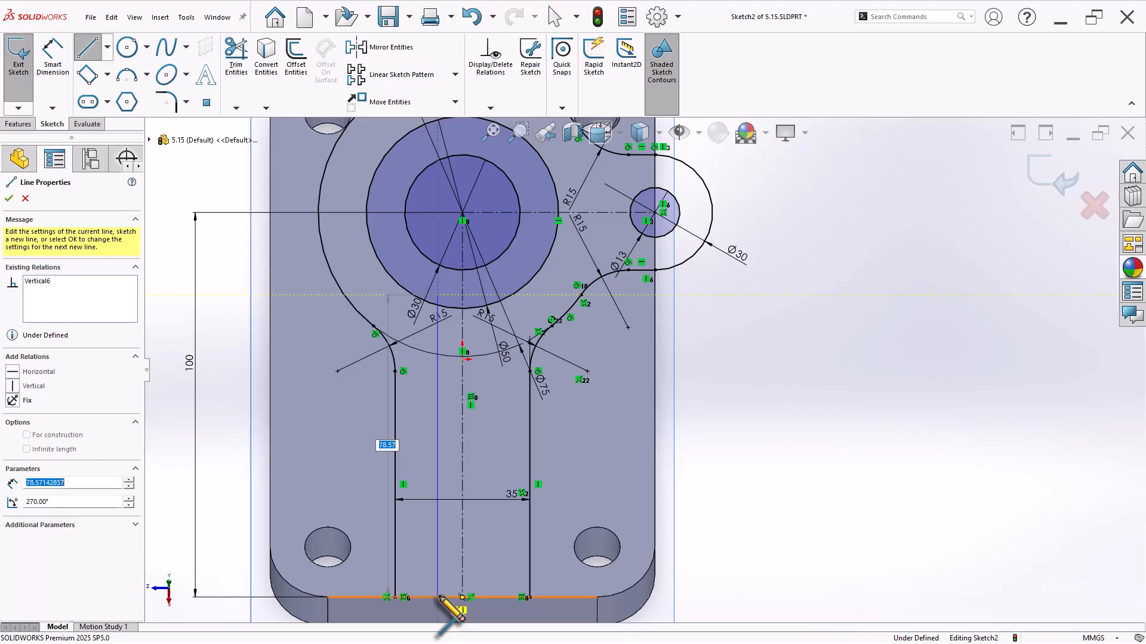
pyautogui.rightClick(499, 467)
pyautogui.click(530, 471)
# Add a doubled-distance dimension of 15 mm between the inner vertical line and the vertical centerline
pyautogui.press('d')
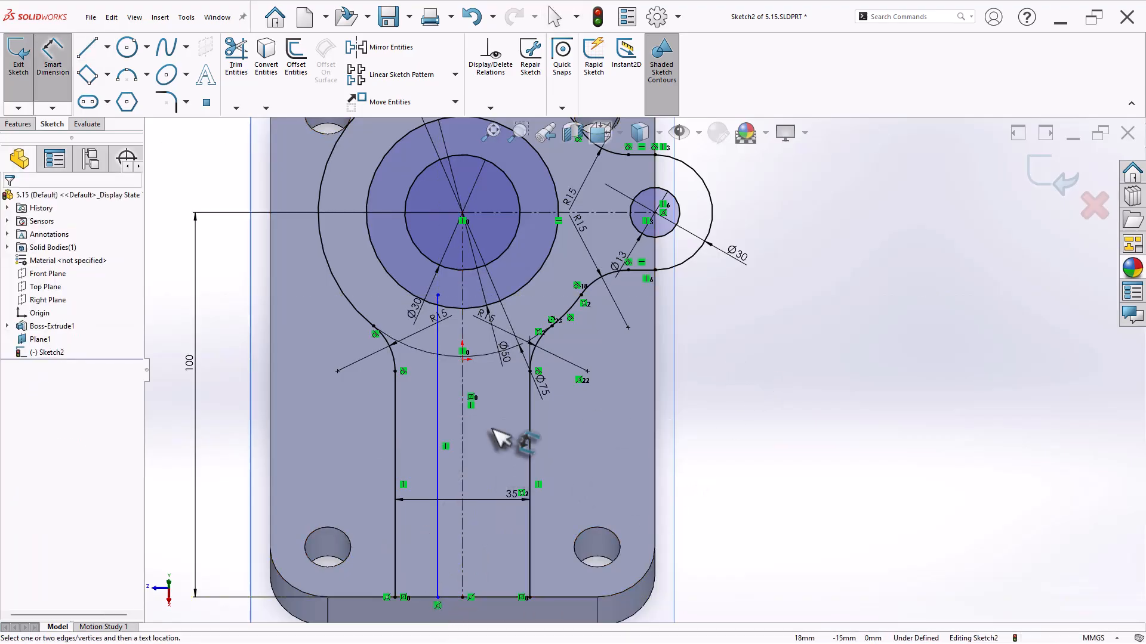
pyautogui.click(440, 434)
pyautogui.click(463, 435)
pyautogui.click(480, 431)
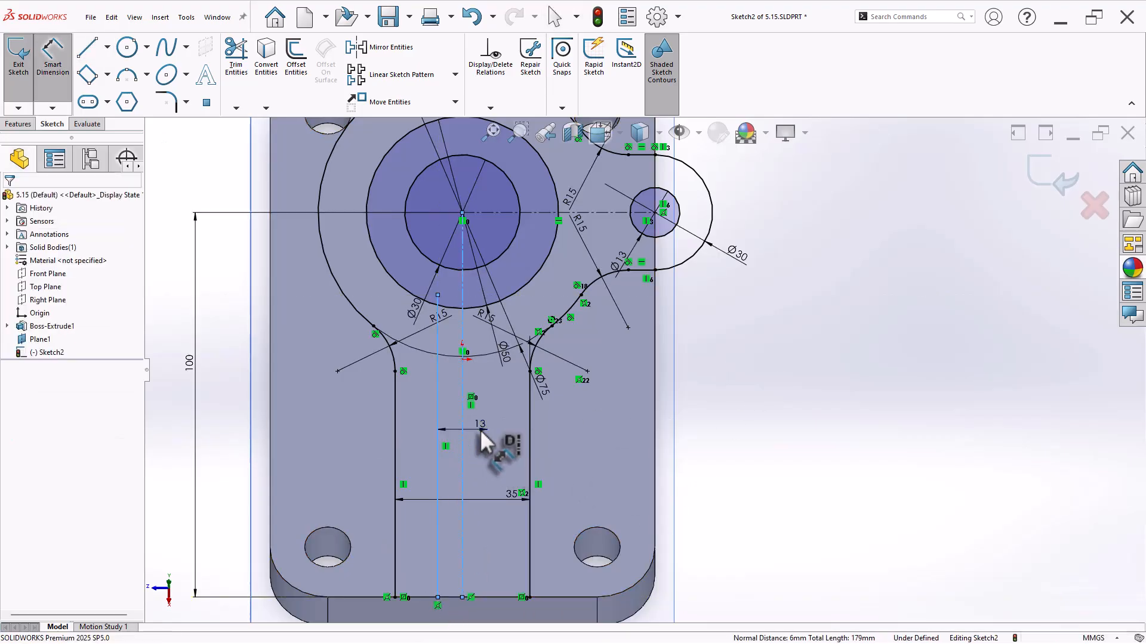
pyautogui.write('15')
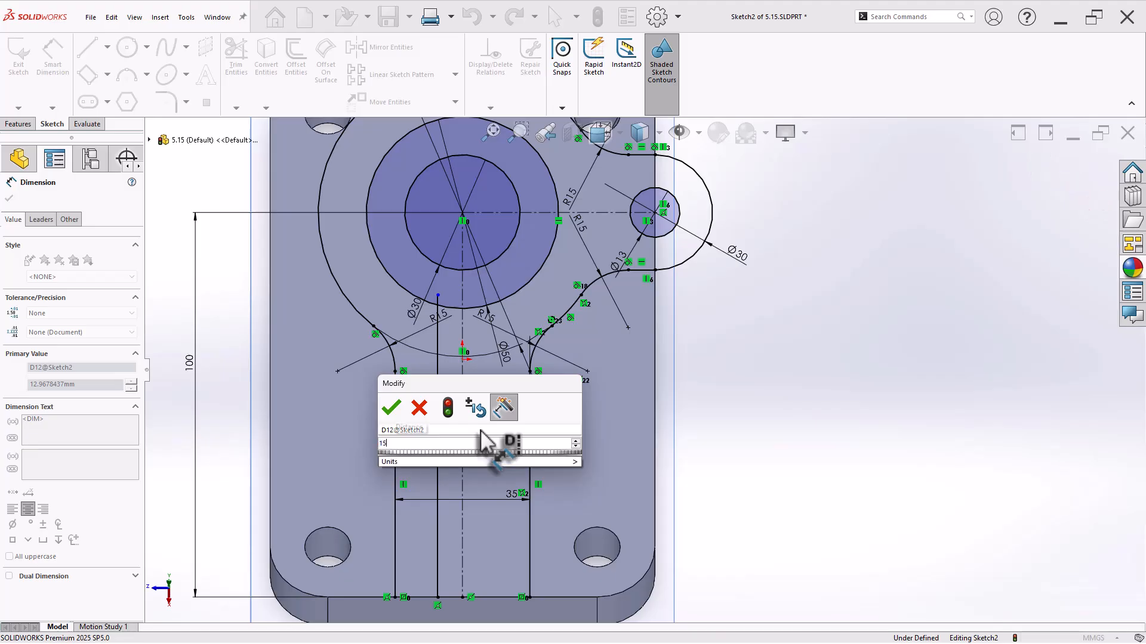
pyautogui.press('Return')
pyautogui.press('Escape')
pyautogui.press('Escape')
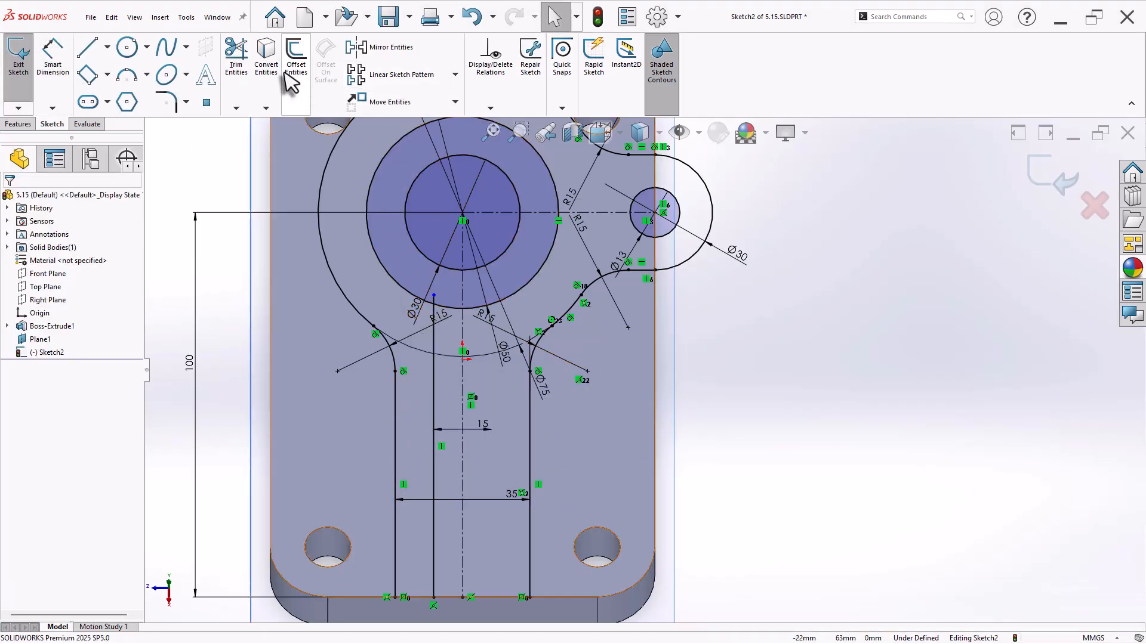
# Trim the upper end of the inner vertical line inside the 50 mm circle
pyautogui.click(91, 52)
pyautogui.scroll(-4, 445, 308)
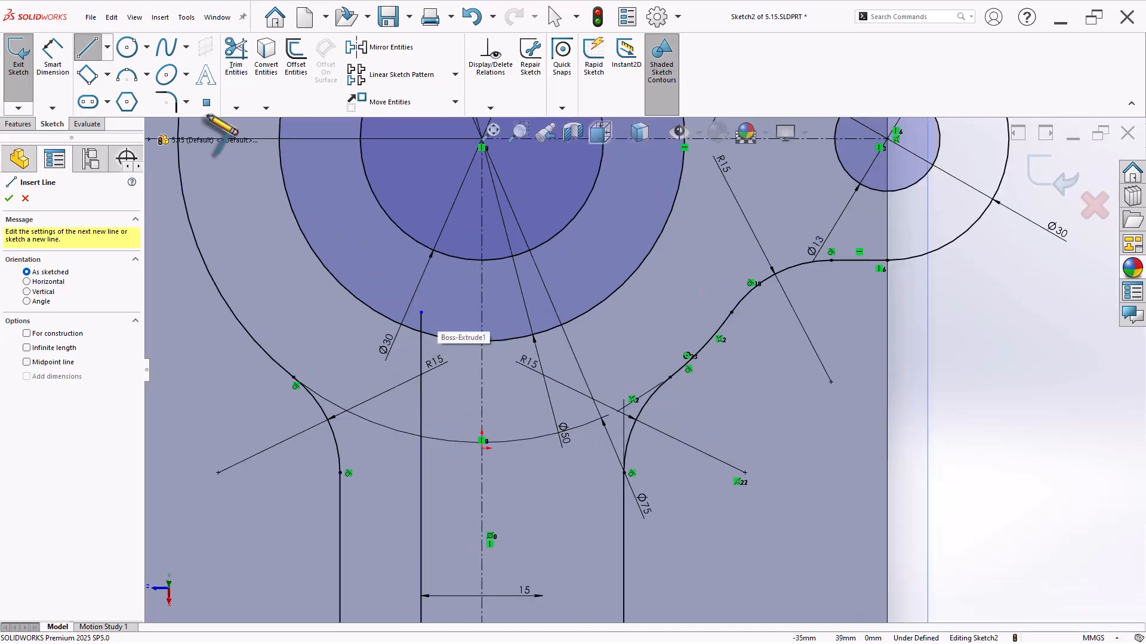
pyautogui.click(235, 59)
pyautogui.press('f')
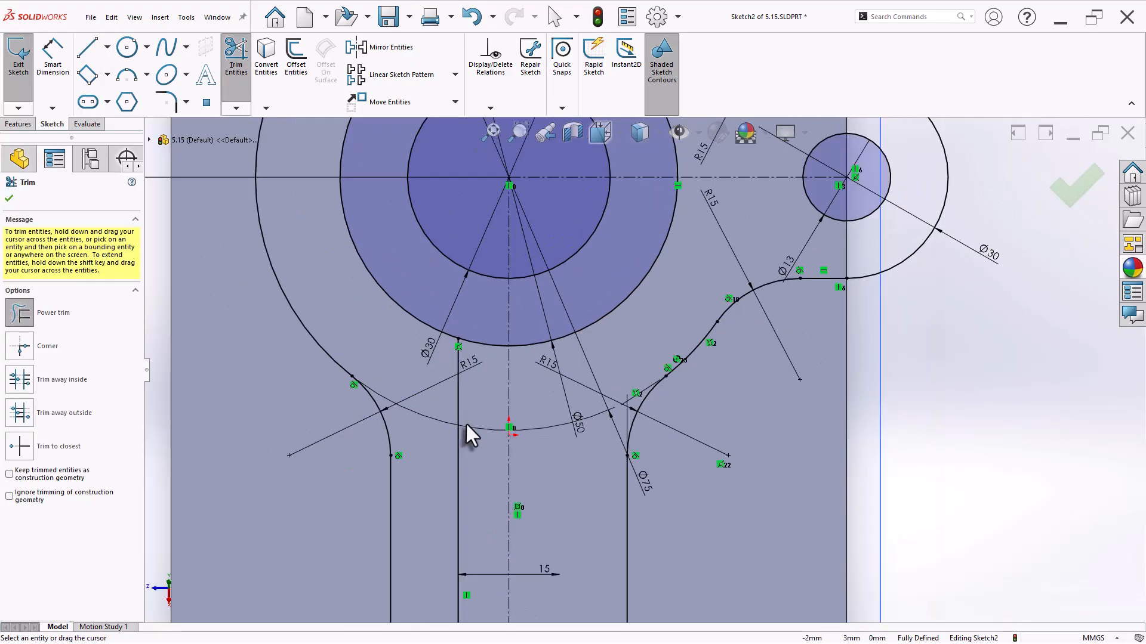
pyautogui.click(11, 199)
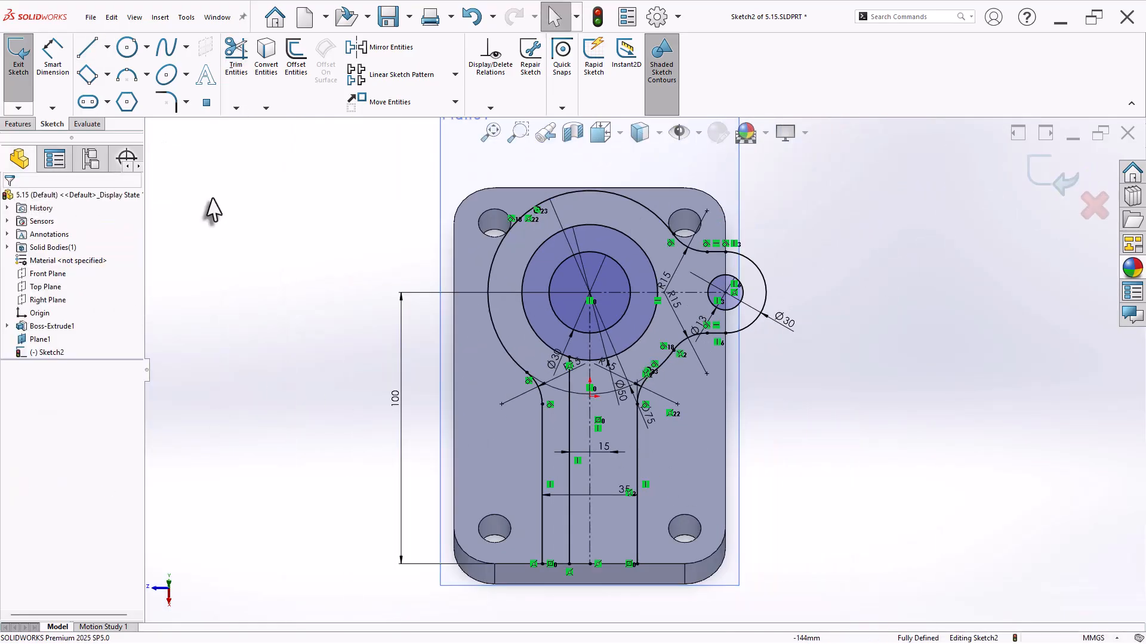
# Mirror the inner vertical line about the vertical centerline
pyautogui.click(363, 46)
pyautogui.click(571, 436)
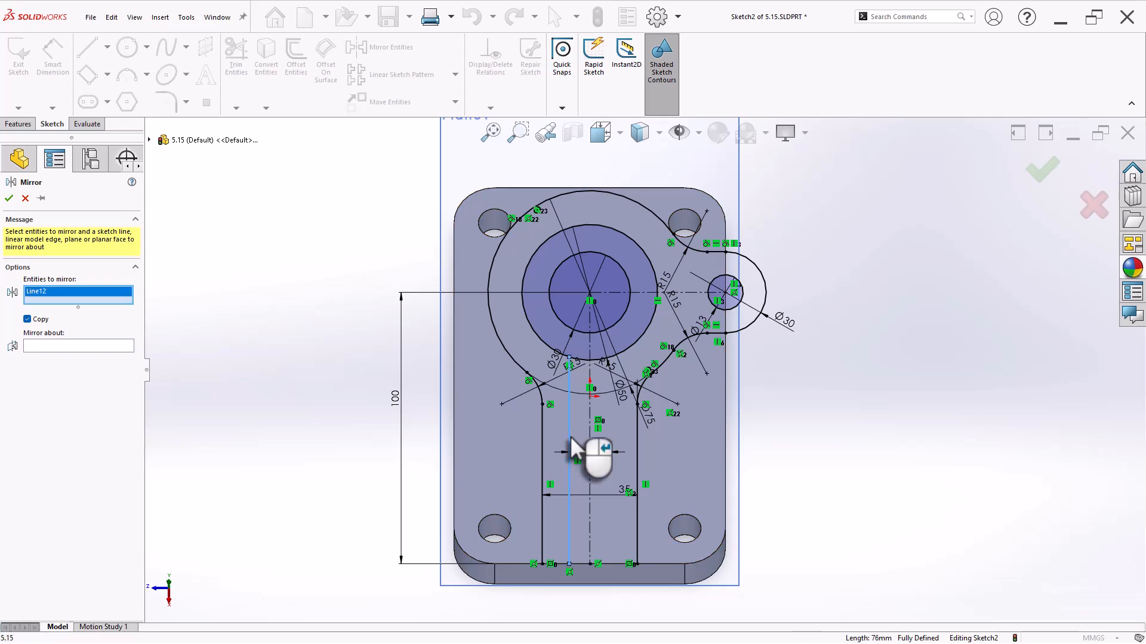
pyautogui.rightClick(571, 435)
pyautogui.click(589, 440)
pyautogui.rightClick(589, 439)
pyautogui.scroll(-2, 690, 424)
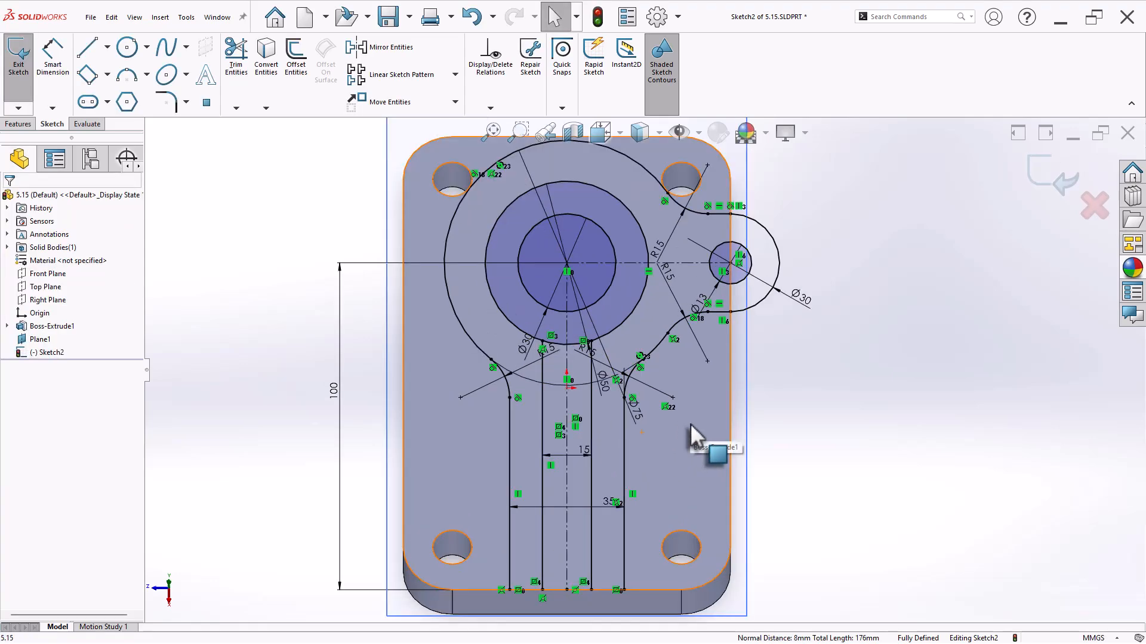
# Draw a 35 mm horizontal line along the plate edge, joining the lower ends of the two outer vertical lines
pyautogui.moveTo(370, 404); pyautogui.dragTo(389, 477, button='middle')
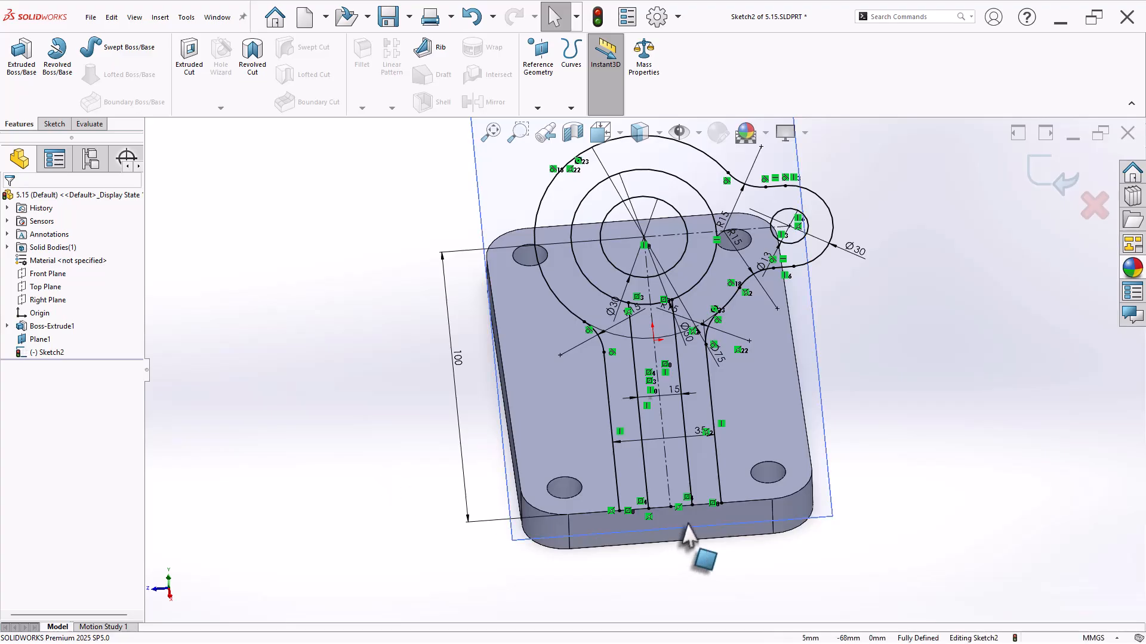
pyautogui.click(54, 123)
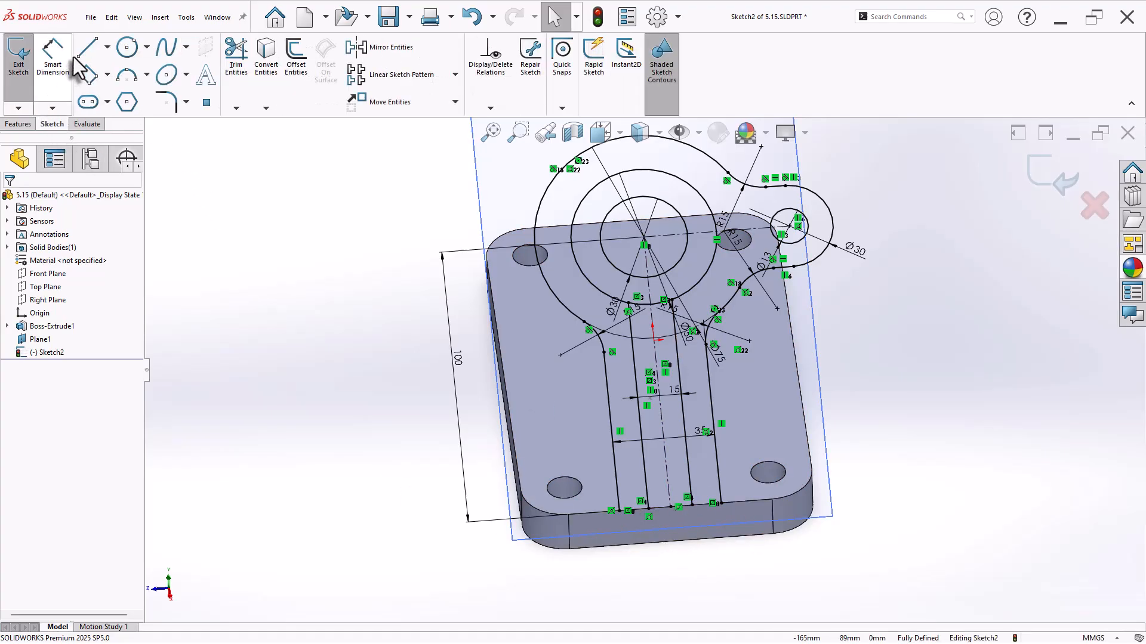
pyautogui.click(87, 47)
pyautogui.scroll(-3, 680, 513)
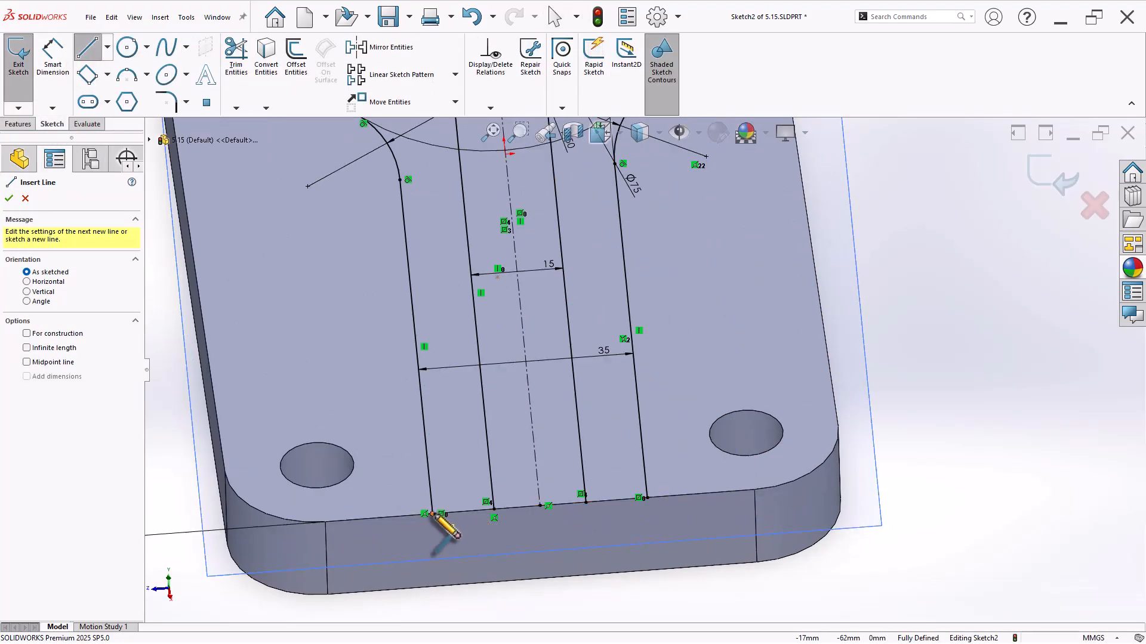
pyautogui.moveTo(442, 514); pyautogui.dragTo(643, 499)
pyautogui.rightClick(665, 419)
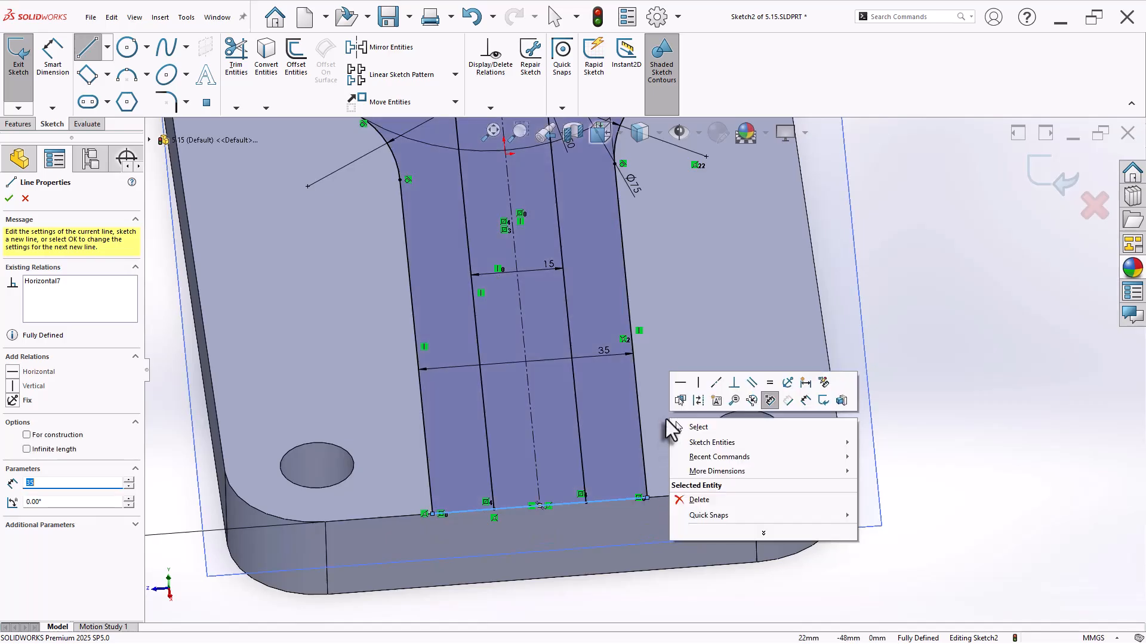
pyautogui.click(690, 423)
pyautogui.scroll(3, 690, 424)
pyautogui.scroll(-2, 764, 287)
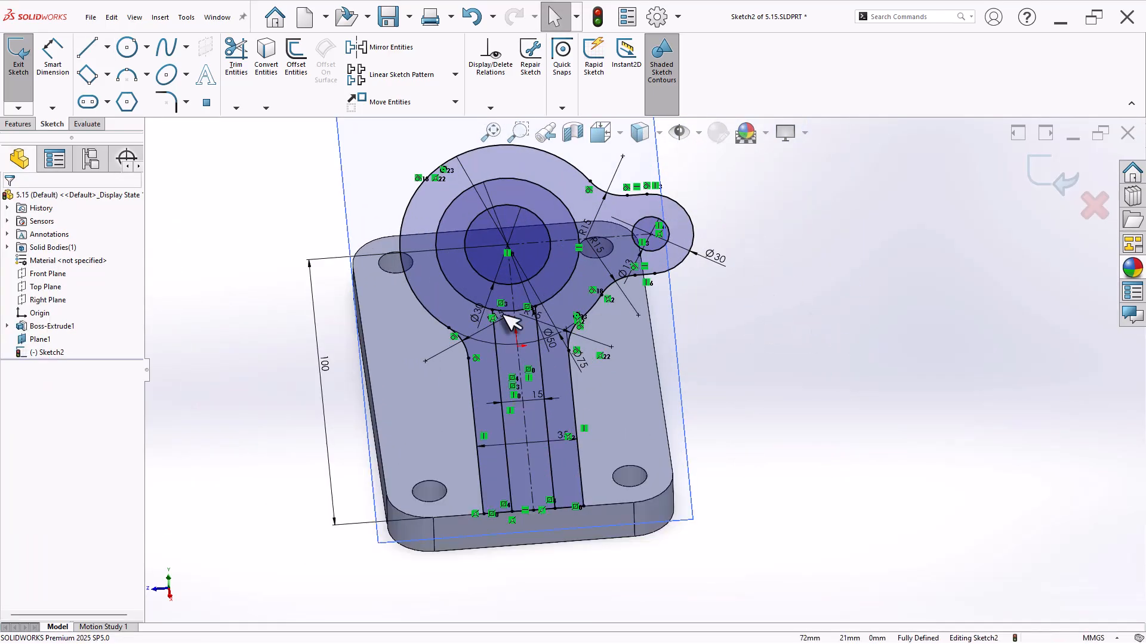
# Extrude the ring between the 30 and 50 mm circles and the 15 mm wide strip Up To Next, reversed toward the base plate
pyautogui.press('s')
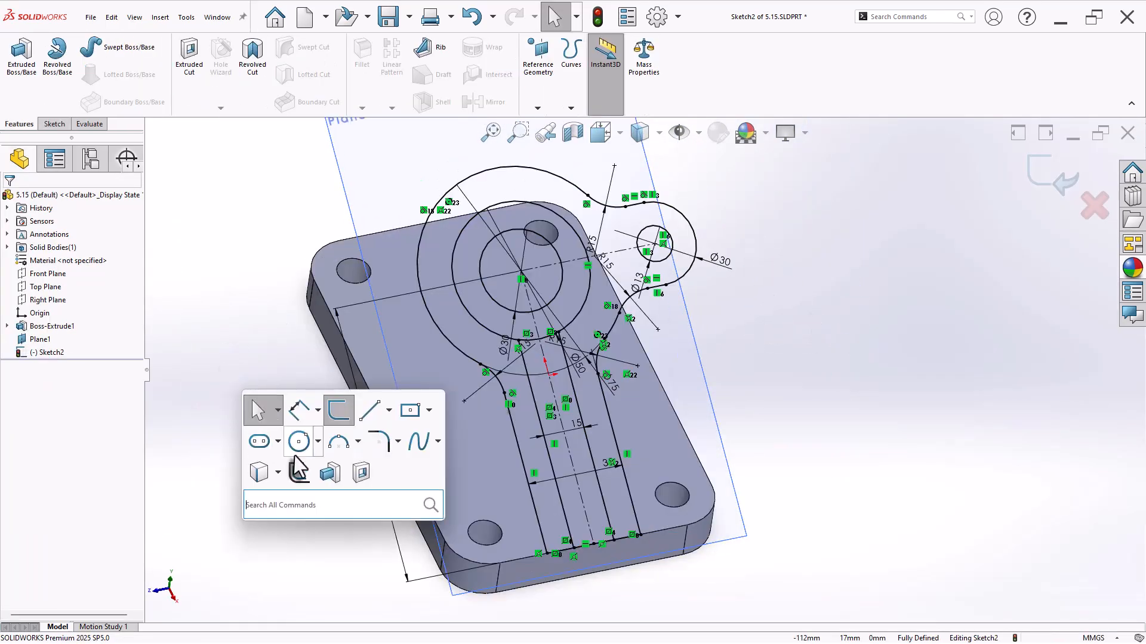
pyautogui.click(329, 472)
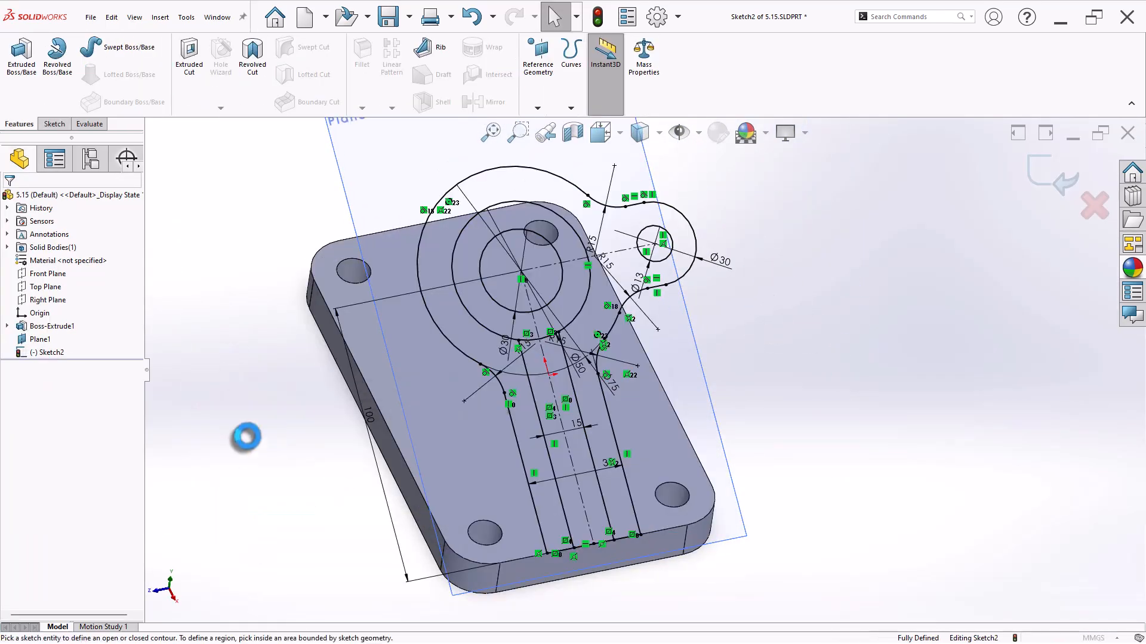
pyautogui.click(489, 307)
pyautogui.click(532, 364)
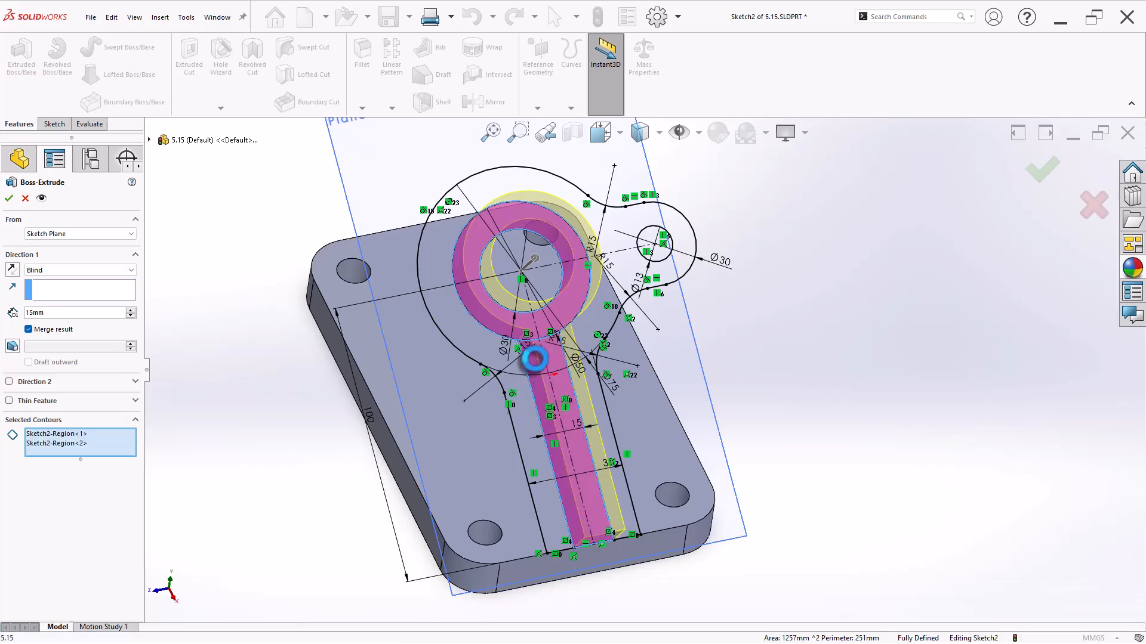
pyautogui.moveTo(263, 391); pyautogui.dragTo(304, 352, button='middle')
pyautogui.click(12, 269)
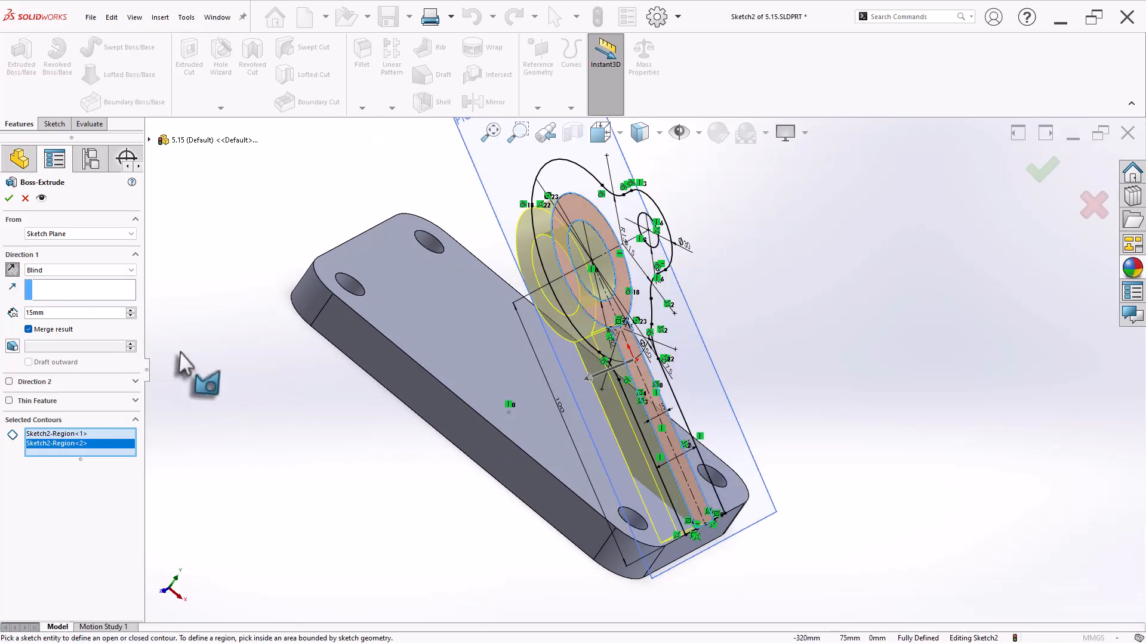
pyautogui.click(62, 270)
pyautogui.click(67, 295)
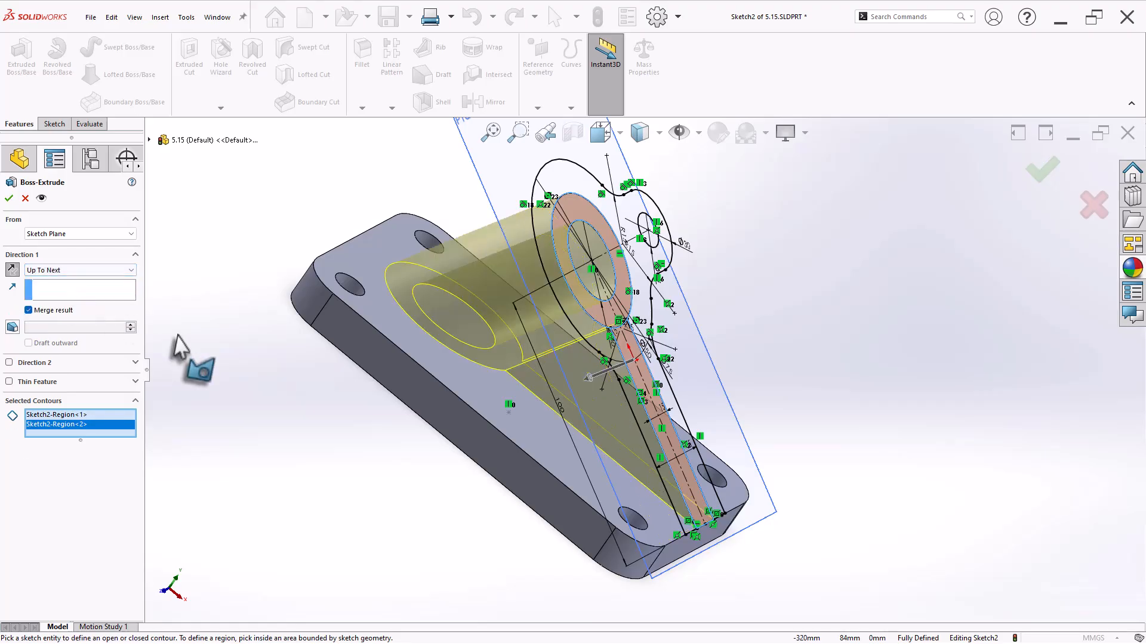
pyautogui.moveTo(261, 372)
pyautogui.mouseDown(button='middle')
pyautogui.moveTo(307, 358)
pyautogui.moveTo(263, 440)
pyautogui.moveTo(203, 417)
pyautogui.moveTo(253, 417)
pyautogui.moveTo(263, 430)
pyautogui.mouseUp(button='middle')
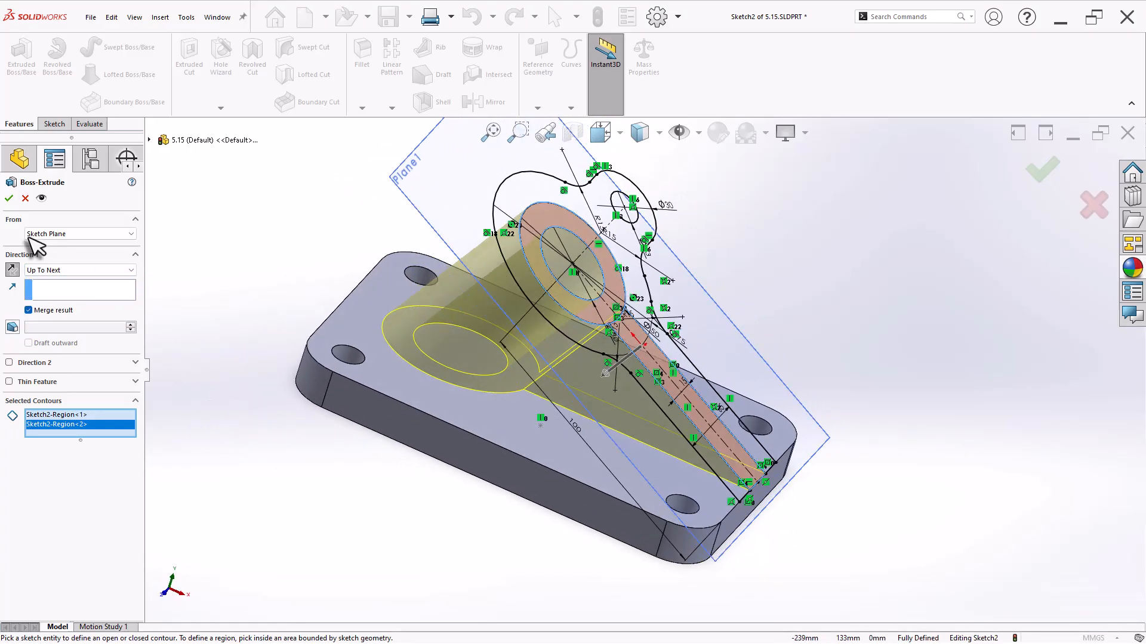
pyautogui.click(9, 199)
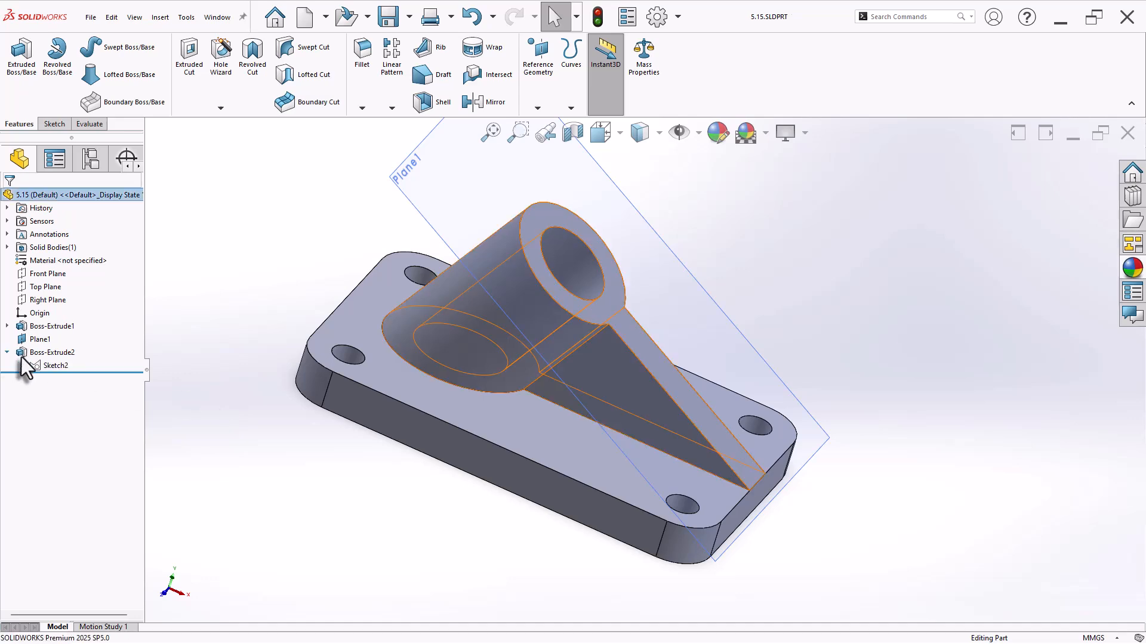
# Extrude the flange region of the second sketch 15 mm Blind, reversed toward the base plate
pyautogui.click(52, 366)
pyautogui.click(31, 112)
pyautogui.moveTo(262, 466)
pyautogui.mouseDown(button='middle')
pyautogui.moveTo(235, 455)
pyautogui.moveTo(511, 294)
pyautogui.mouseUp(button='middle')
pyautogui.click(507, 258)
pyautogui.moveTo(289, 382); pyautogui.dragTo(334, 281, button='middle')
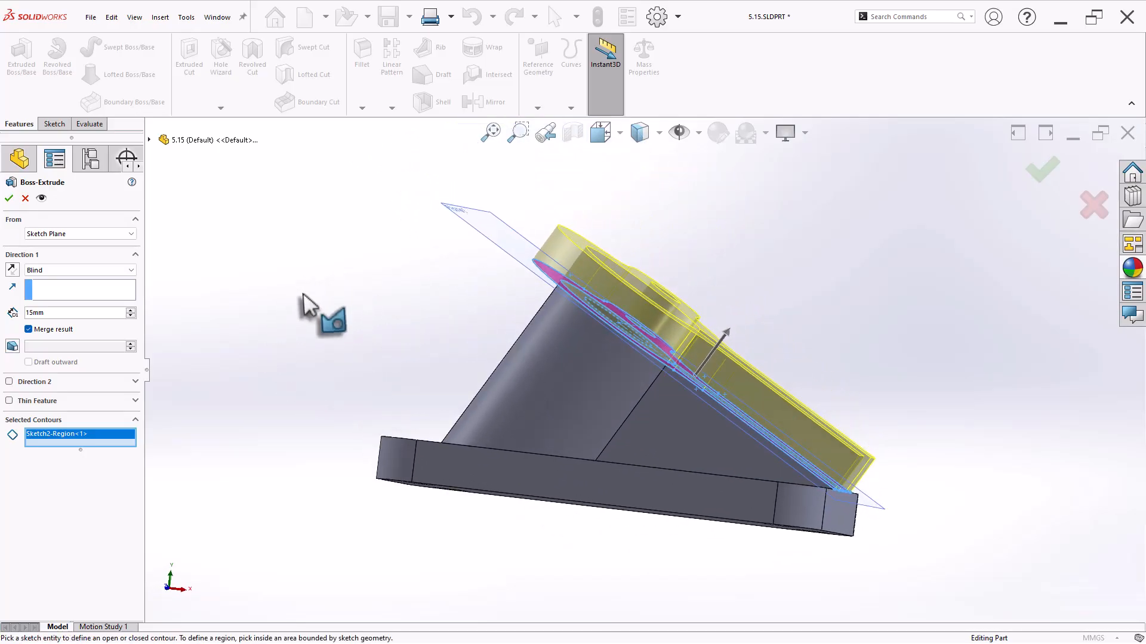
pyautogui.click(12, 270)
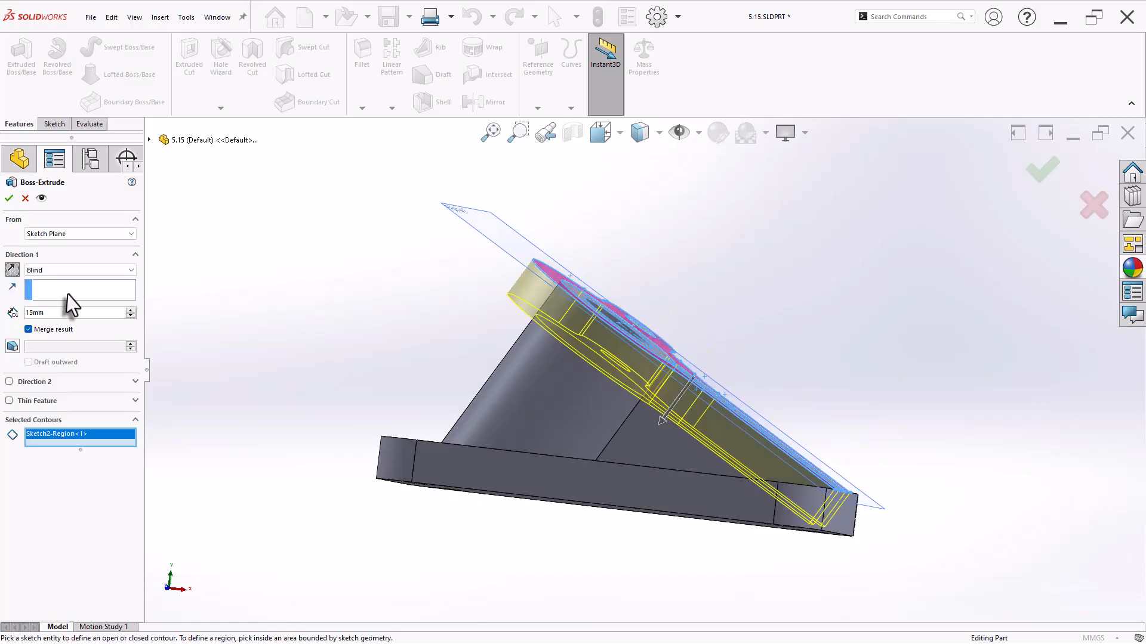
pyautogui.moveTo(377, 310); pyautogui.dragTo(289, 400, button='middle')
# Hide the inclined reference plane and save the part in isometric view
pyautogui.click(45, 341)
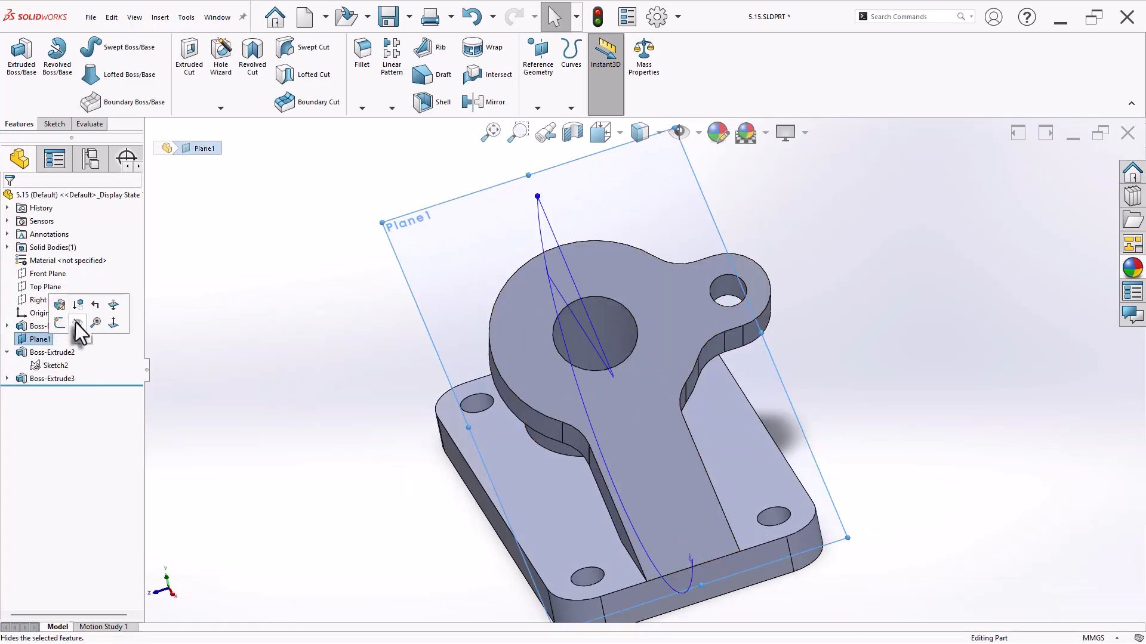
pyautogui.click(77, 322)
pyautogui.moveTo(214, 382); pyautogui.dragTo(278, 379, button='middle')
pyautogui.hotkey('ctrl', '7')
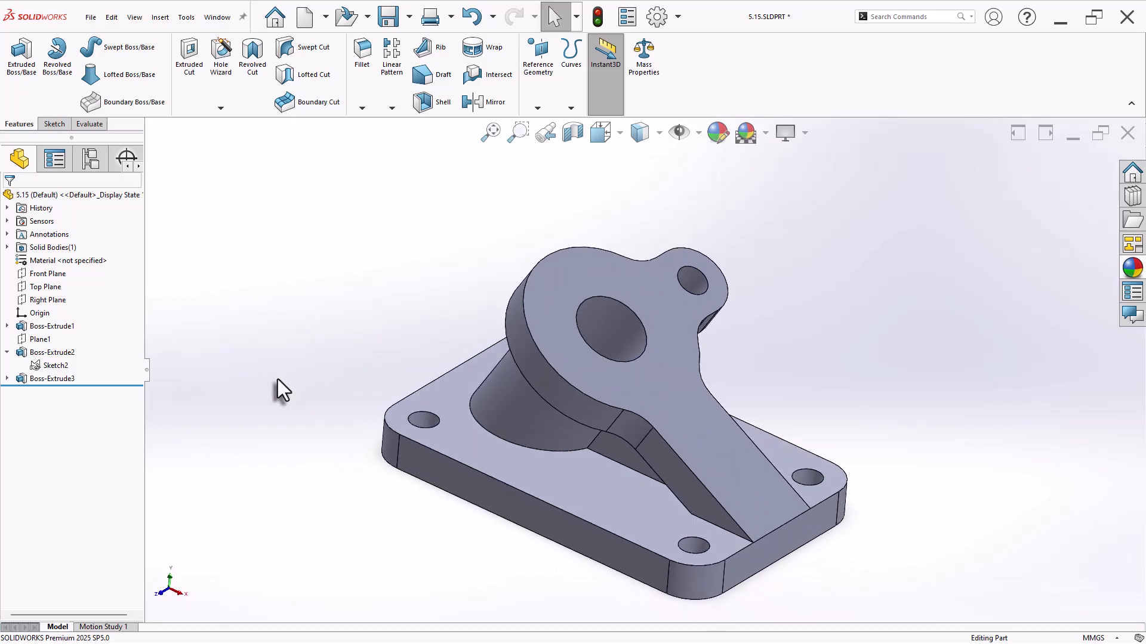
pyautogui.hotkey('ctrl', 's')
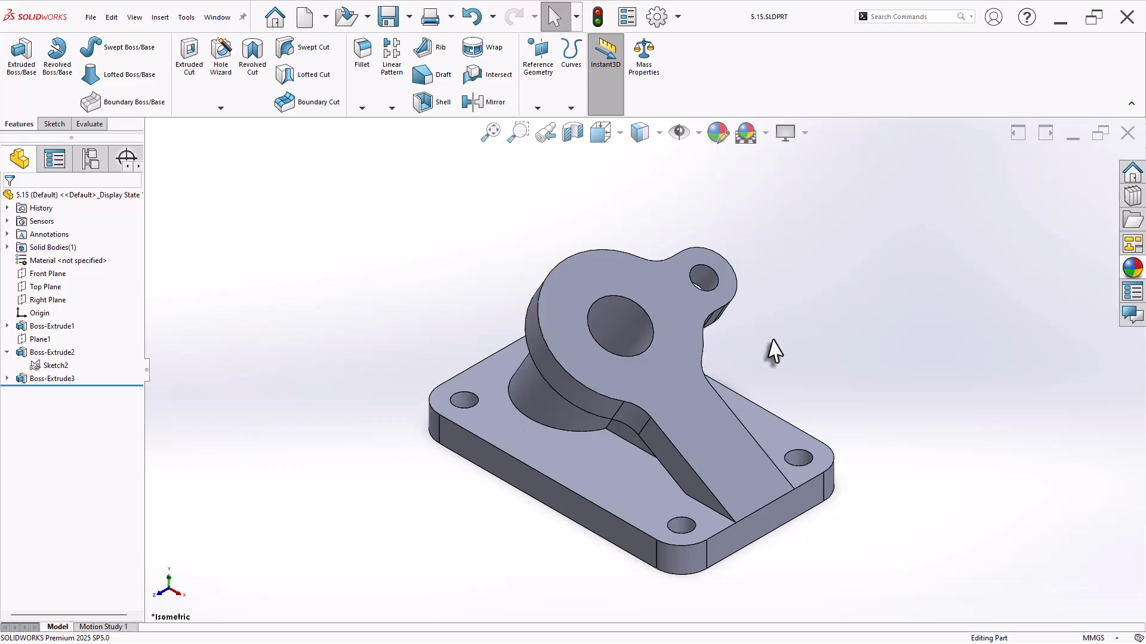
# Evaluate the part's mass properties and check the volume
pyautogui.moveTo(807, 371)
pyautogui.mouseDown(button='middle')
pyautogui.moveTo(854, 328)
pyautogui.moveTo(809, 370)
pyautogui.mouseUp(button='middle')
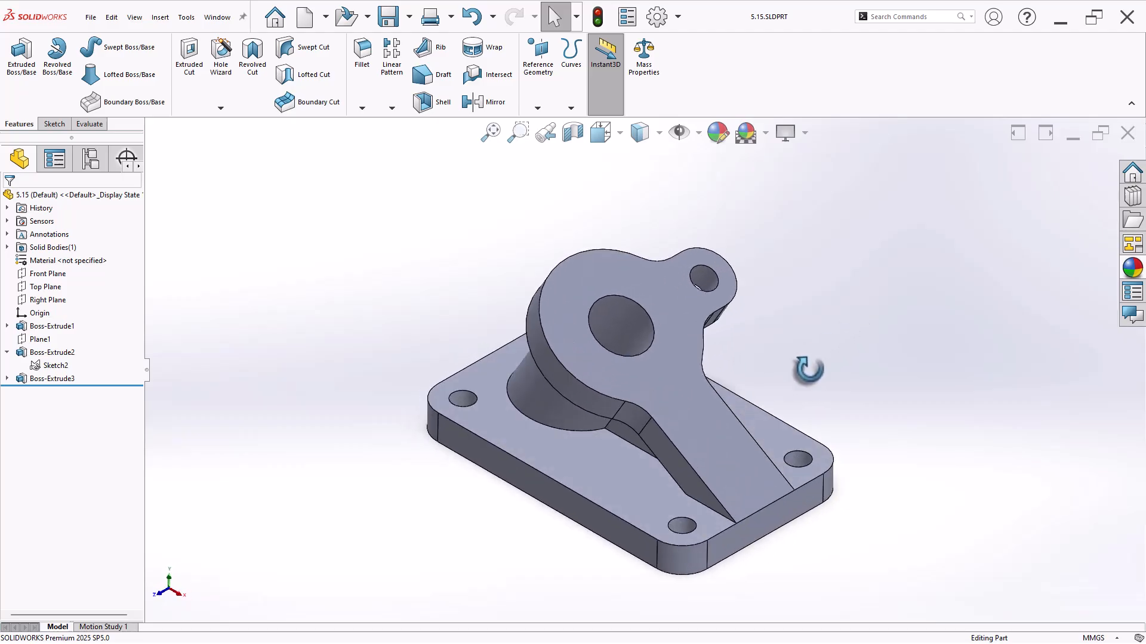
pyautogui.click(646, 66)
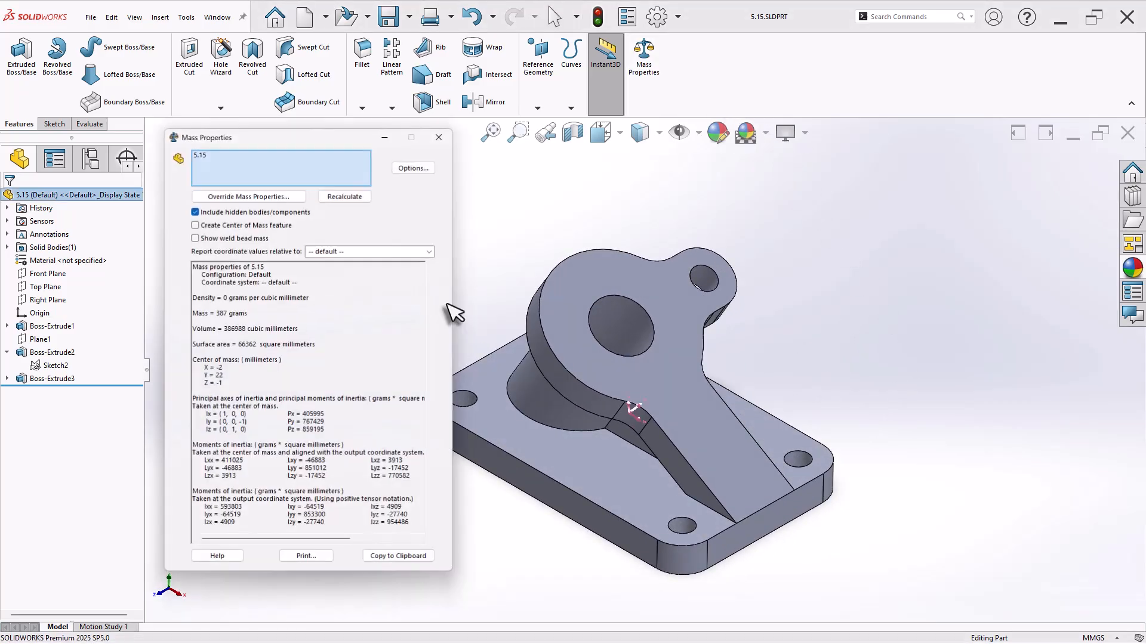
pyautogui.doubleClick(243, 329)
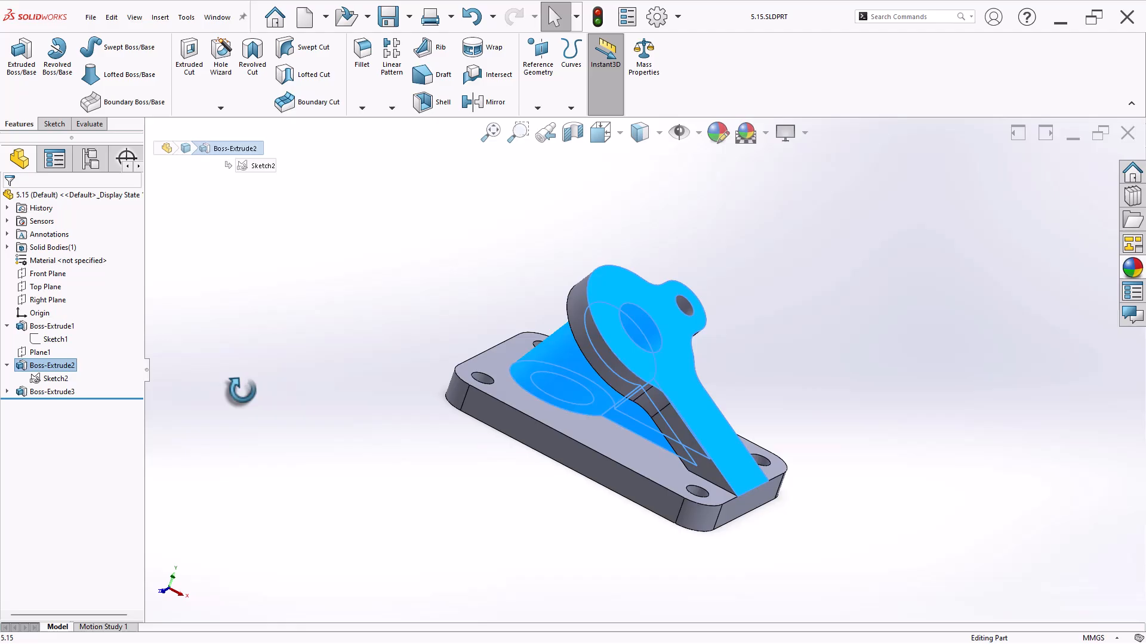
# Edit the Up To Next boss extrusion and add the region inside the 30 mm circle to its selected contours
pyautogui.moveTo(238, 389); pyautogui.dragTo(208, 414, button='middle')
pyautogui.press('Escape')
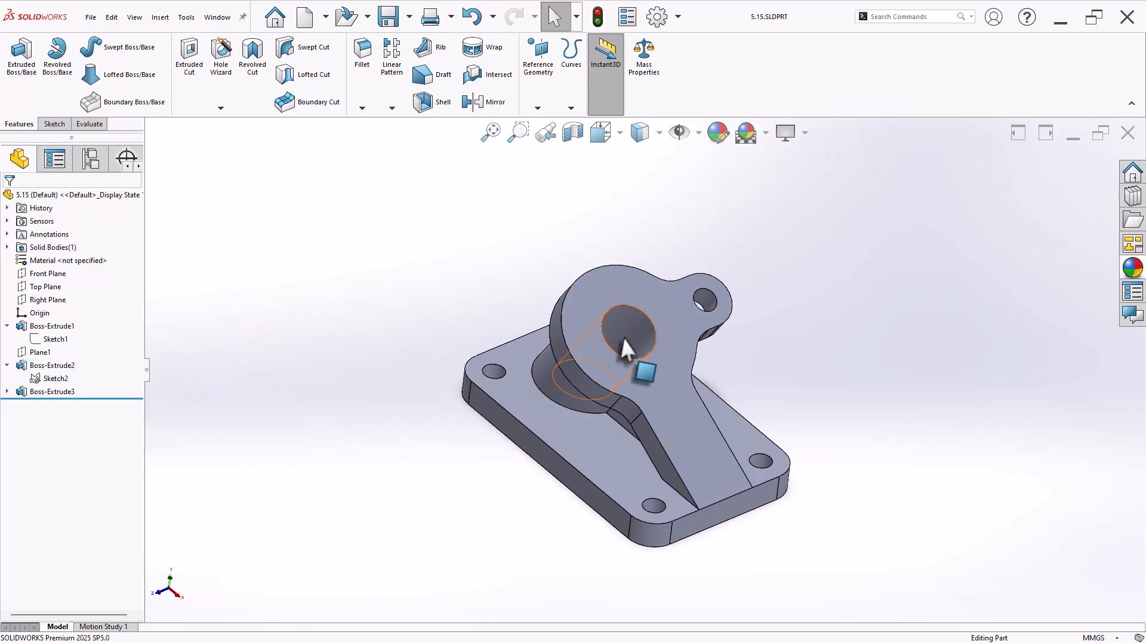
pyautogui.moveTo(442, 417); pyautogui.dragTo(597, 445, button='middle')
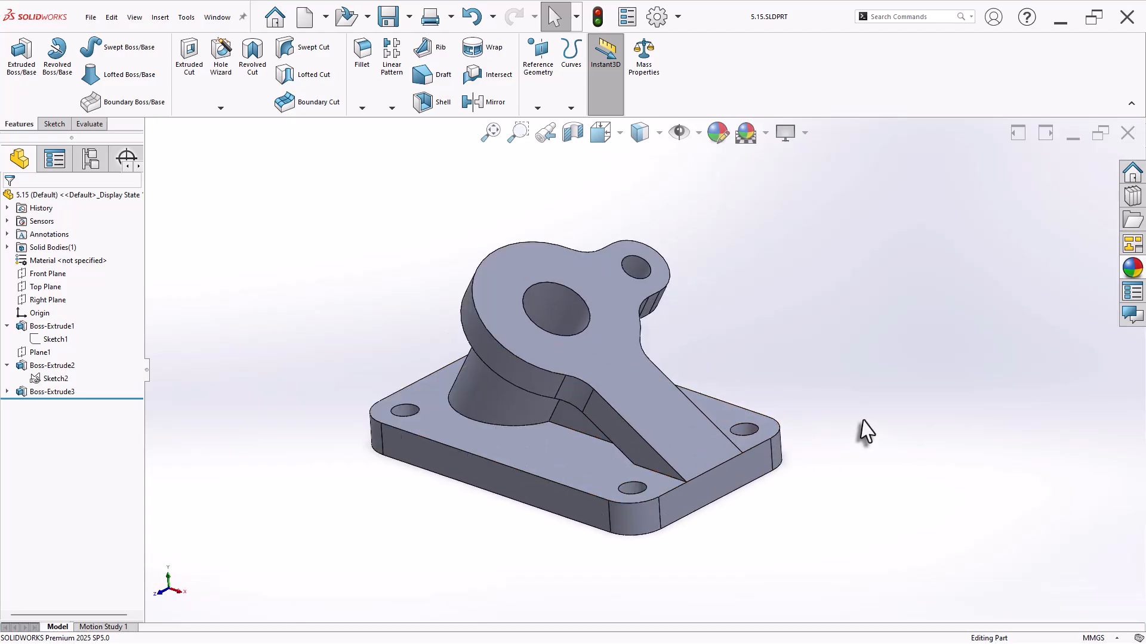
pyautogui.moveTo(858, 424); pyautogui.dragTo(857, 437, button='middle')
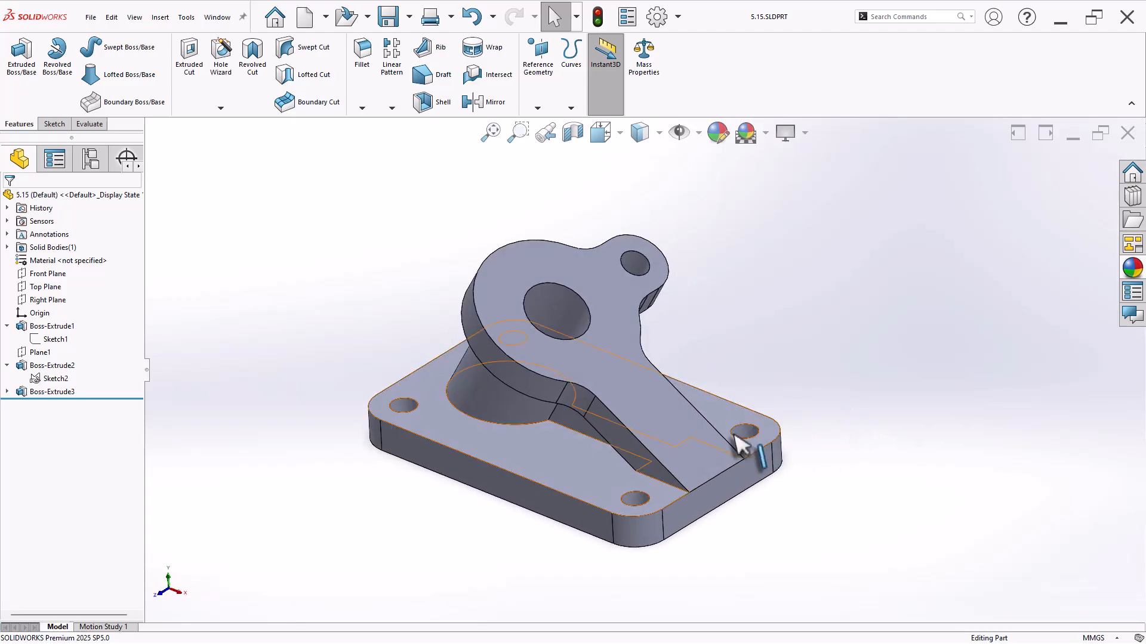
pyautogui.click(51, 367)
pyautogui.click(61, 351)
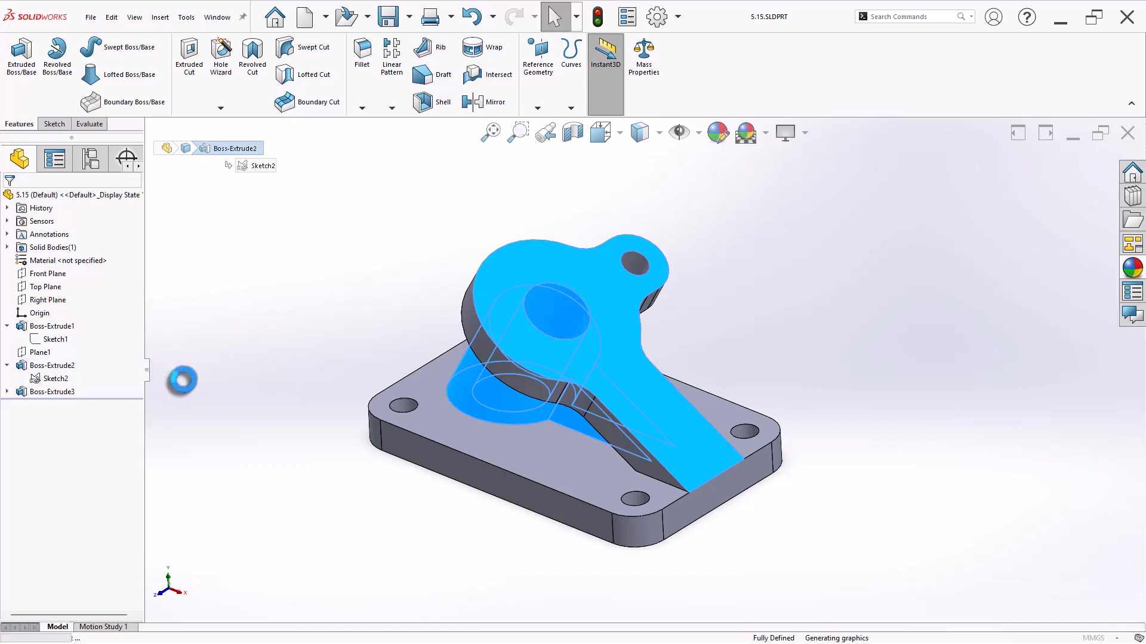
pyautogui.click(87, 411)
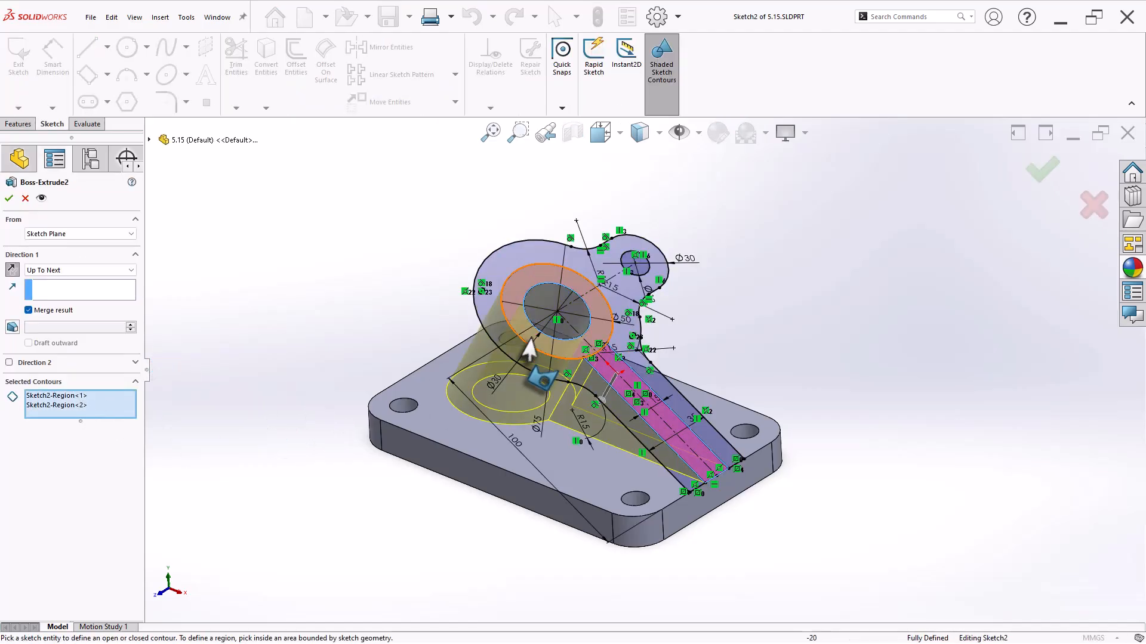
pyautogui.click(554, 312)
pyautogui.rightClick(555, 313)
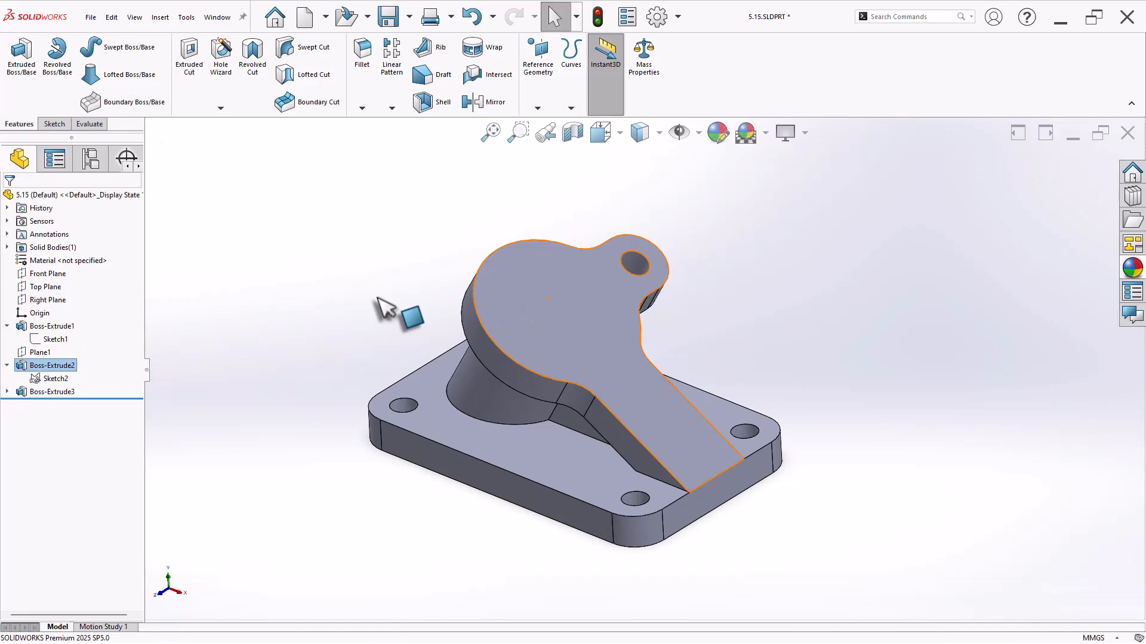
# Cut the region inside the 30 mm circle Through All, reusing the second sketch
pyautogui.moveTo(302, 312)
pyautogui.mouseDown(button='middle')
pyautogui.moveTo(416, 242)
pyautogui.moveTo(328, 266)
pyautogui.mouseUp(button='middle')
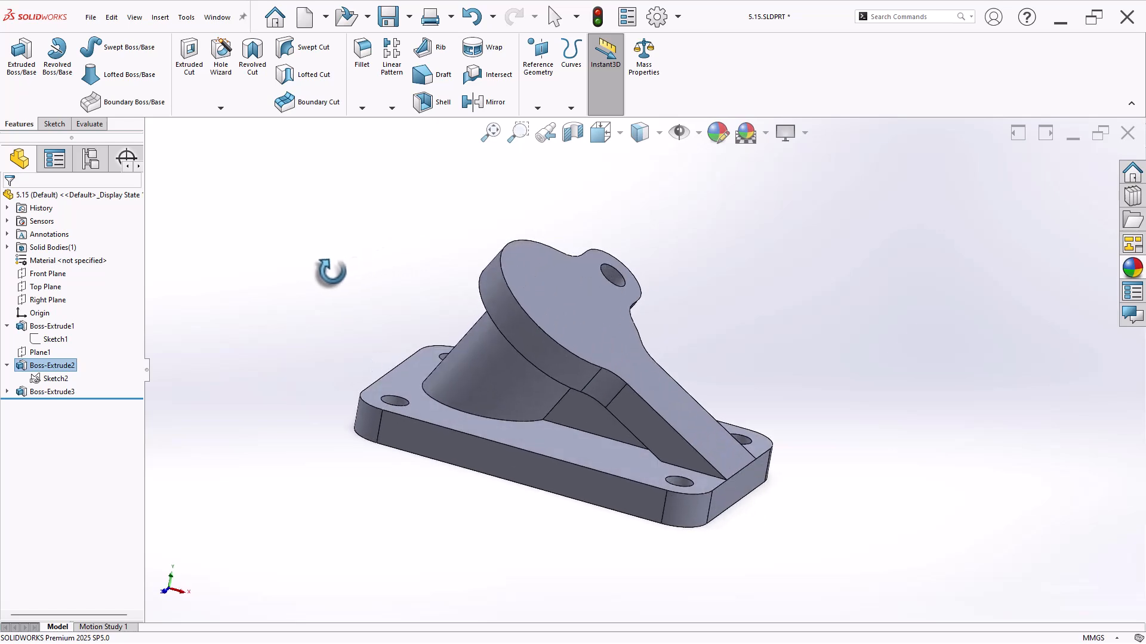
pyautogui.click(56, 378)
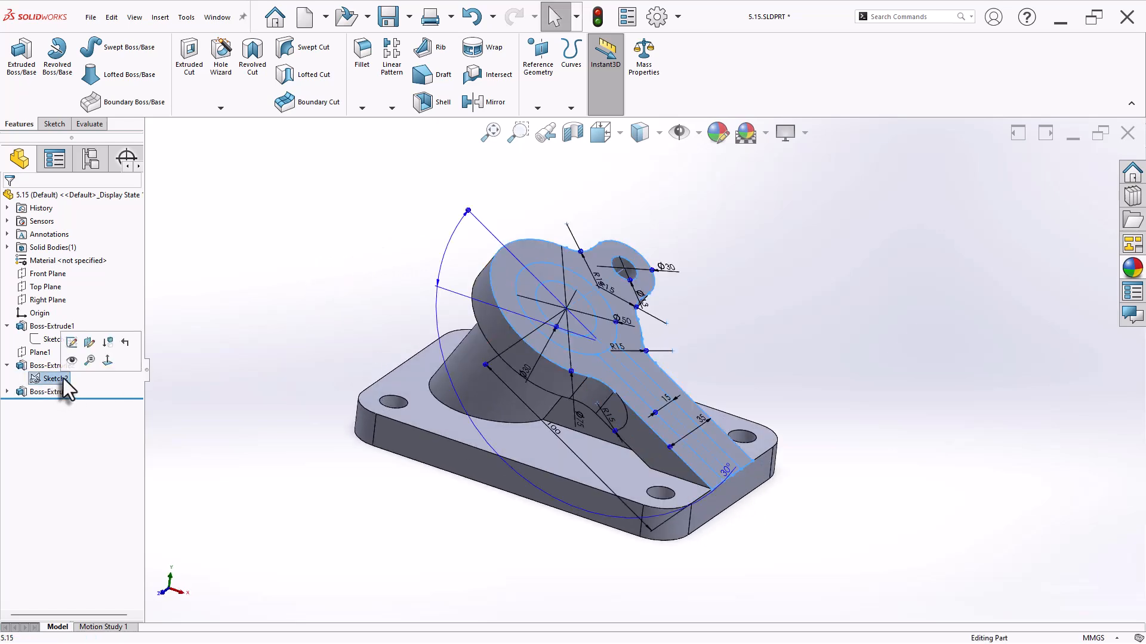
pyautogui.click(189, 56)
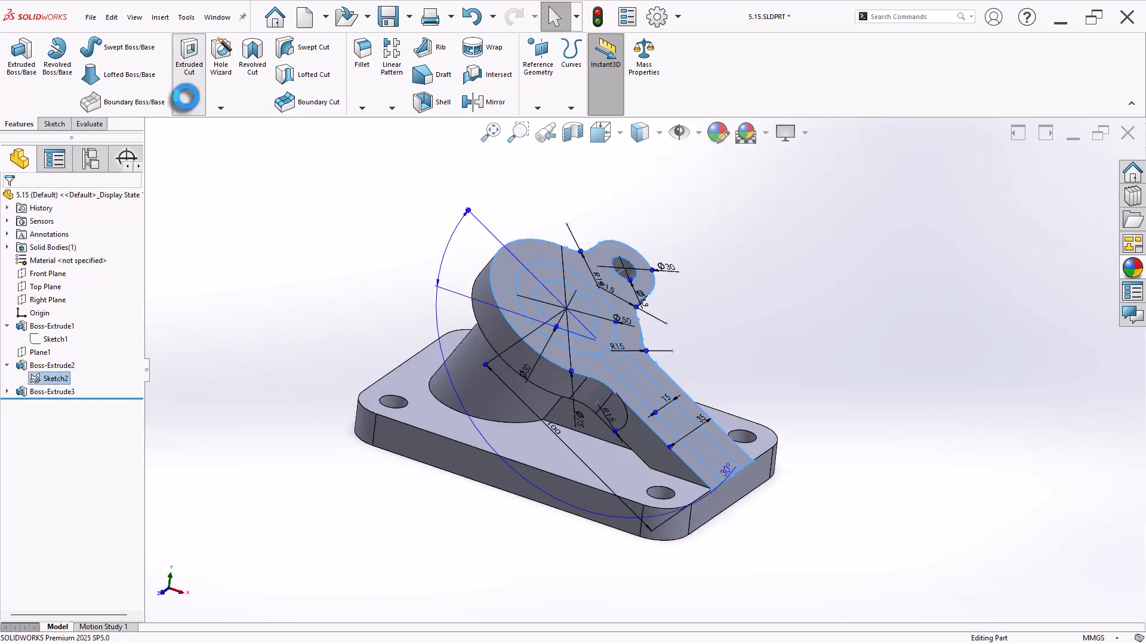
pyautogui.click(573, 308)
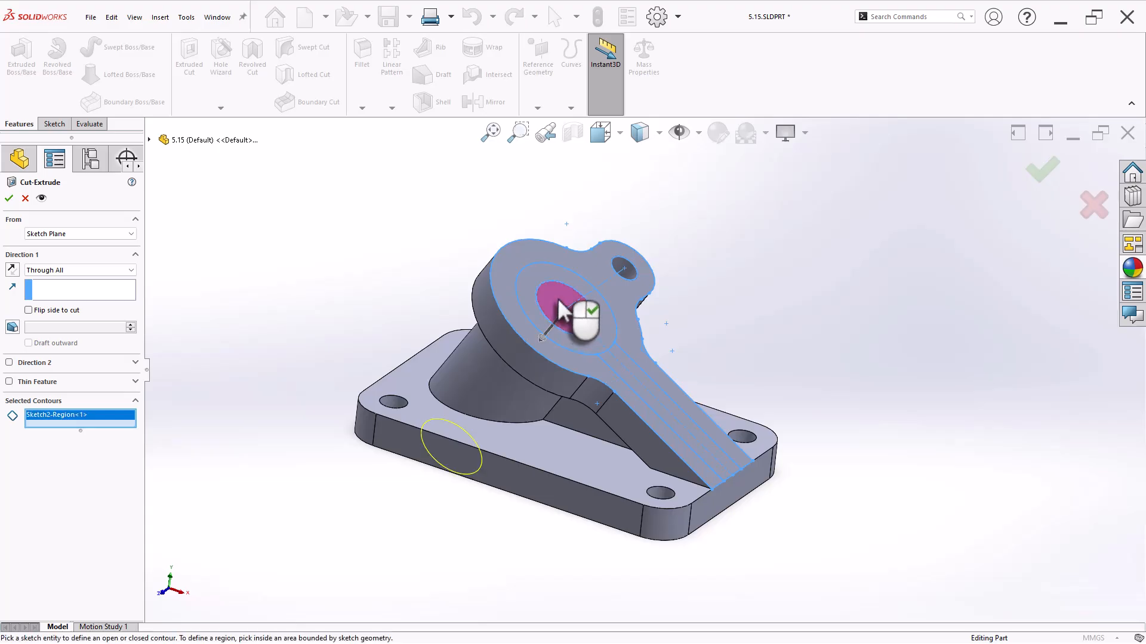
pyautogui.click(9, 198)
pyautogui.moveTo(288, 414); pyautogui.dragTo(260, 516, button='middle')
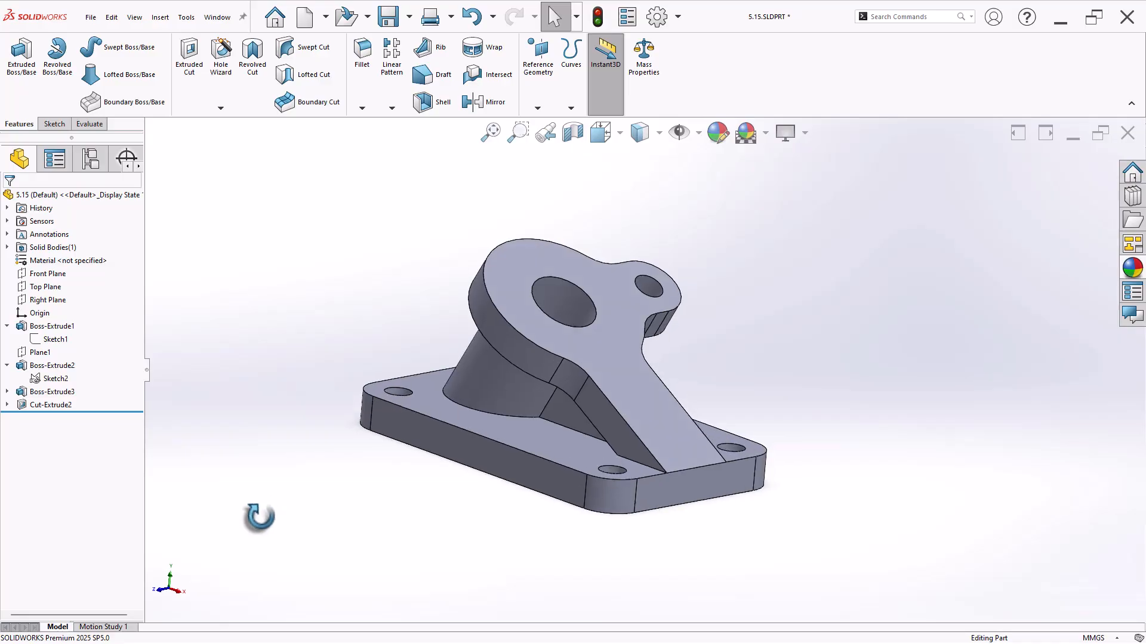
# Save the part in isometric view and evaluate its mass properties
pyautogui.hotkey('ctrl', '7')
pyautogui.hotkey('ctrl', 's')
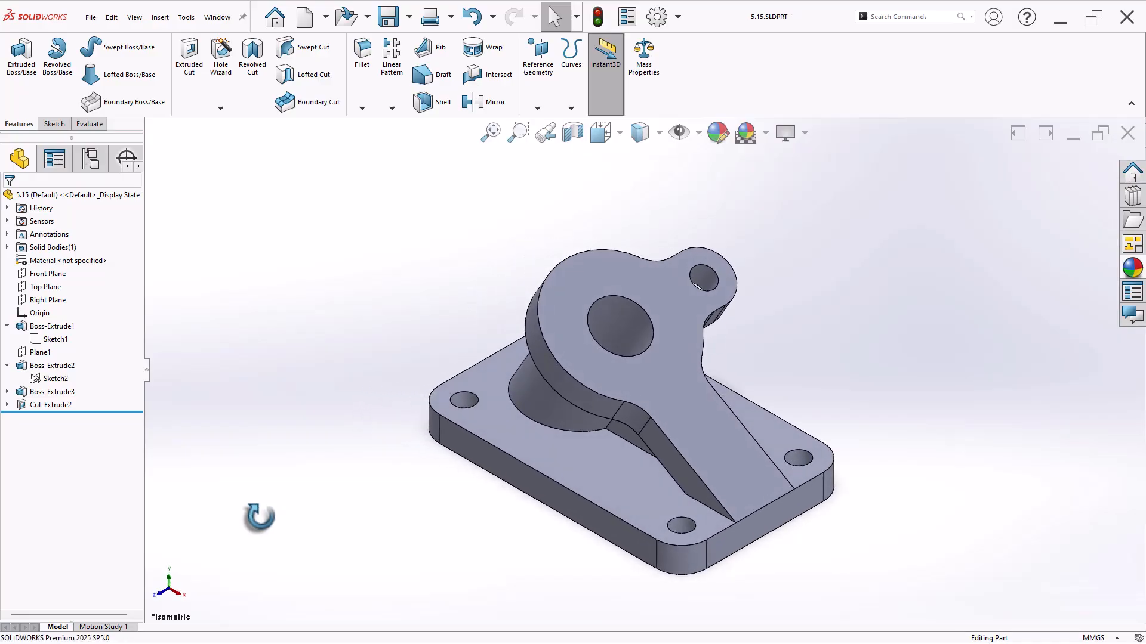
pyautogui.click(644, 83)
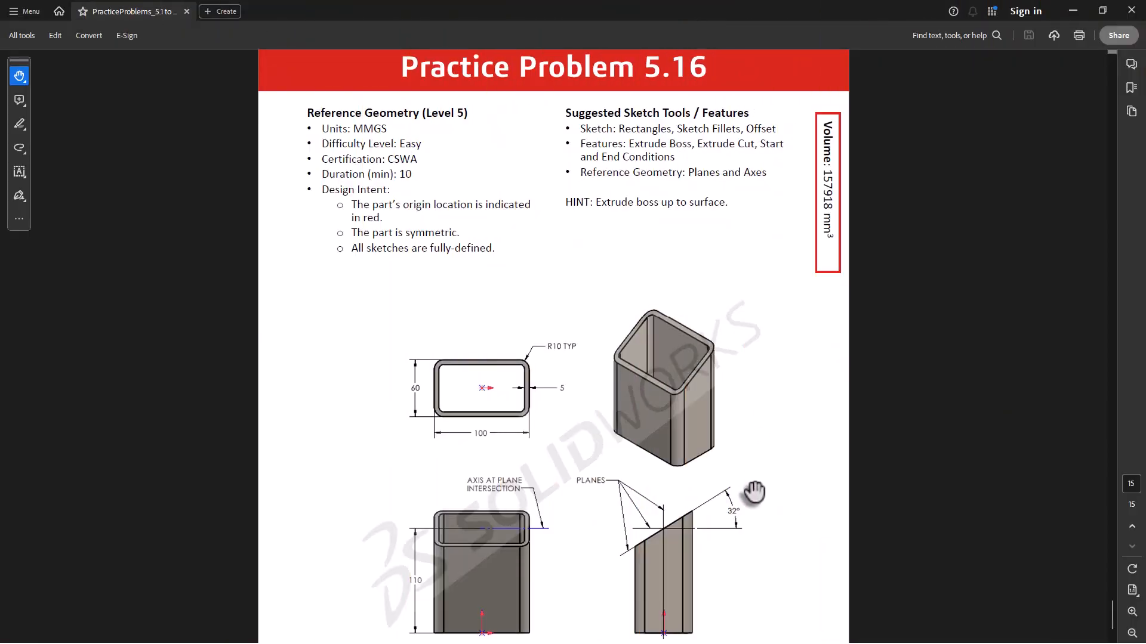
# Examine the Practice Problem 5.16 specifications and drawing views in the PDF document
pyautogui.moveTo(753, 490); pyautogui.dragTo(752, 482)
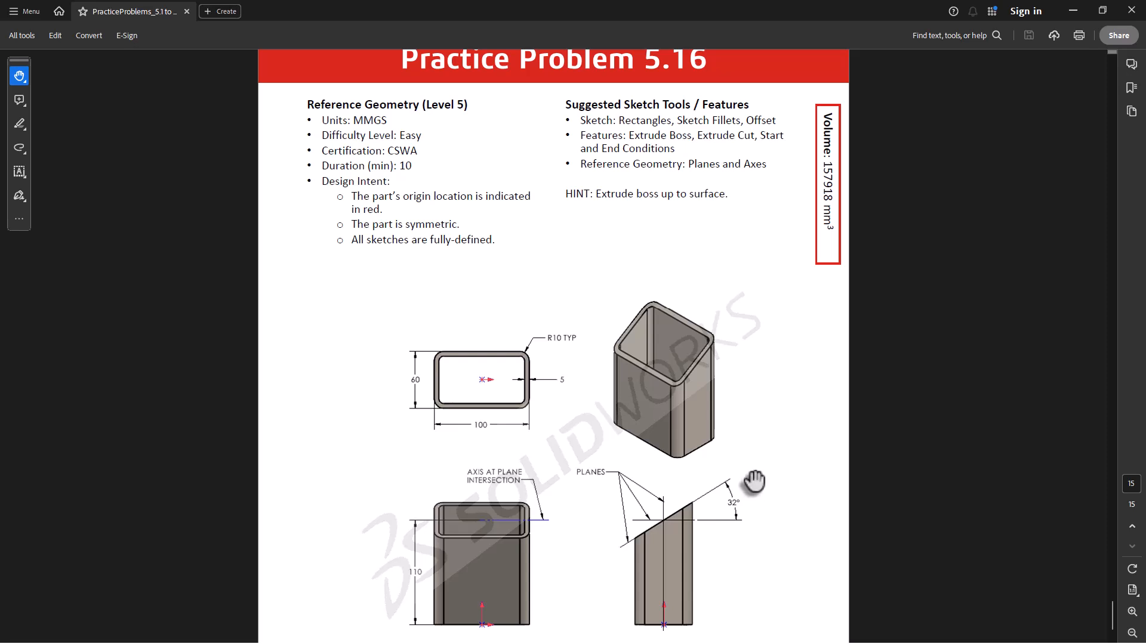
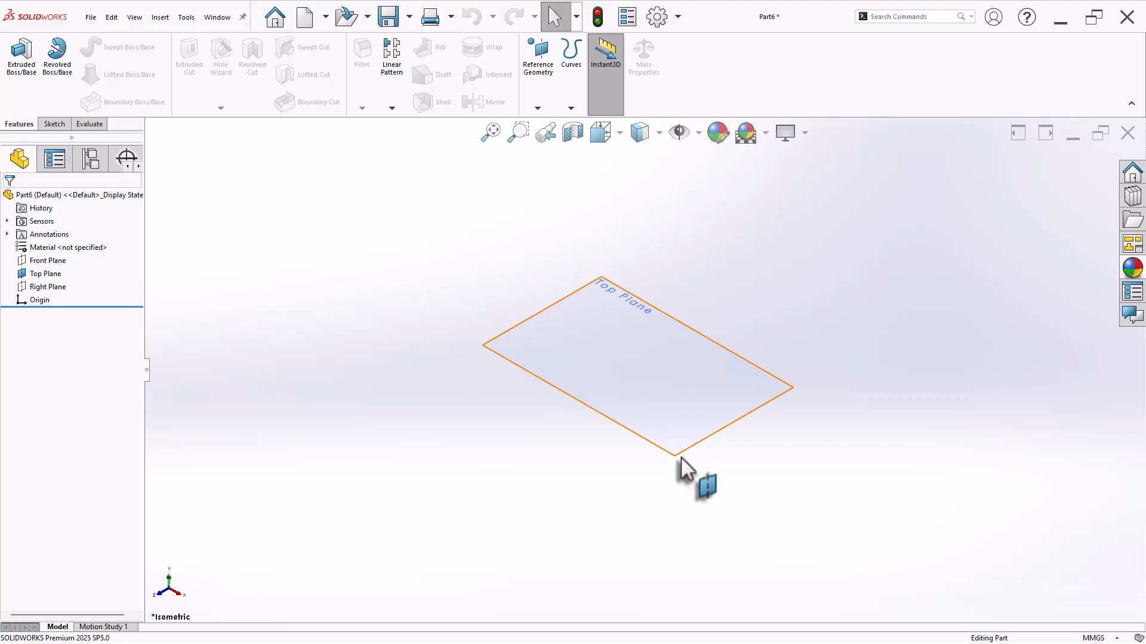
# Create a reference plane offset 110 mm above the Top Plane in the new part
pyautogui.keyDown('ctrl'); pyautogui.moveTo(678, 452); pyautogui.dragTo(668, 298); pyautogui.keyUp('ctrl')
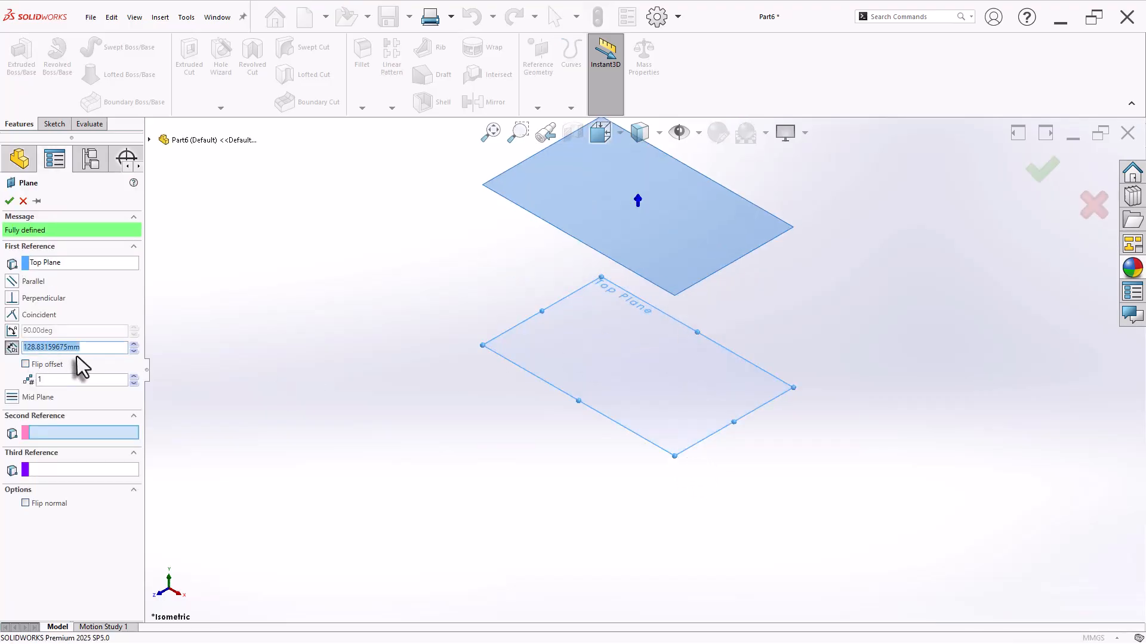
pyautogui.write('110')
pyautogui.press('Return')
pyautogui.click(9, 200)
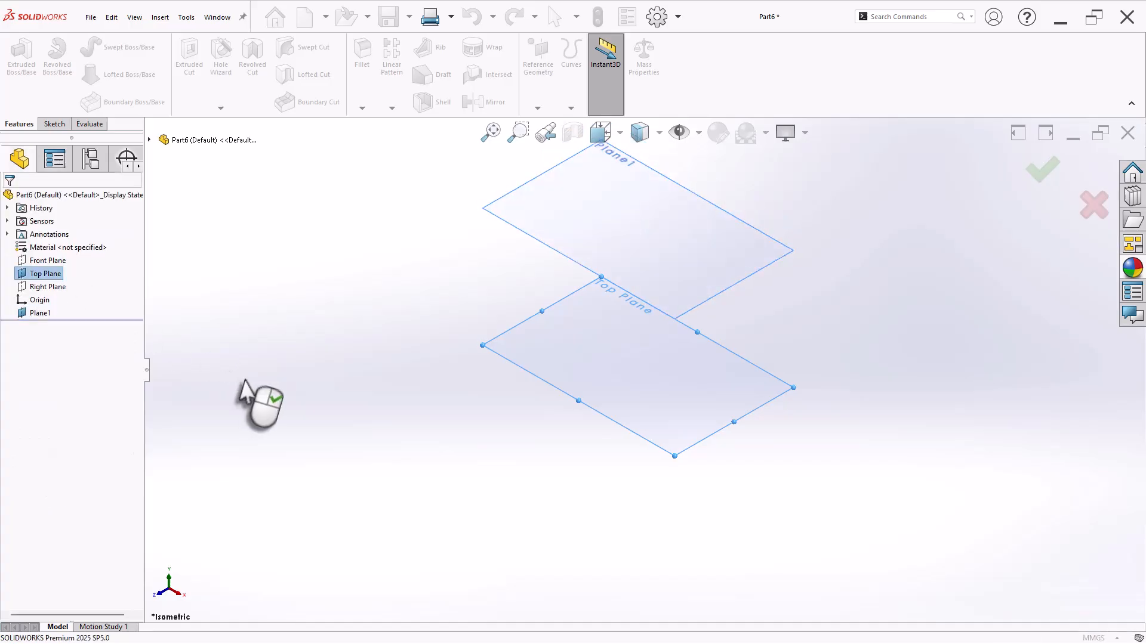
pyautogui.scroll(2, 591, 330)
pyautogui.scroll(-1, 789, 290)
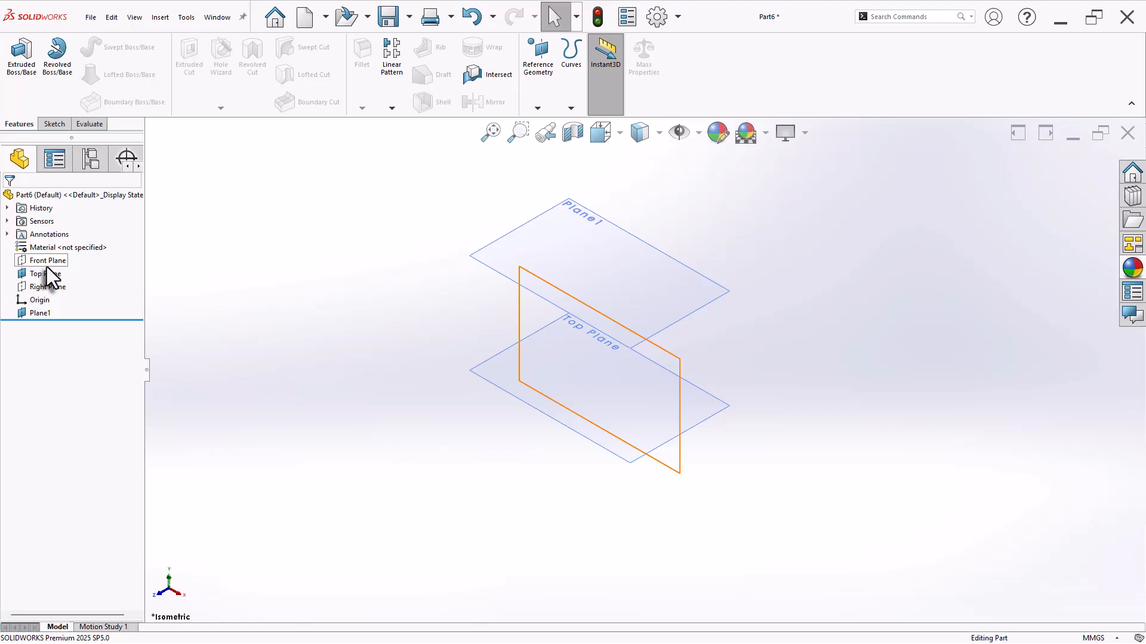
# Create a reference axis at the intersection of the Right Plane and the offset plane, using Two Planes
pyautogui.click(45, 289)
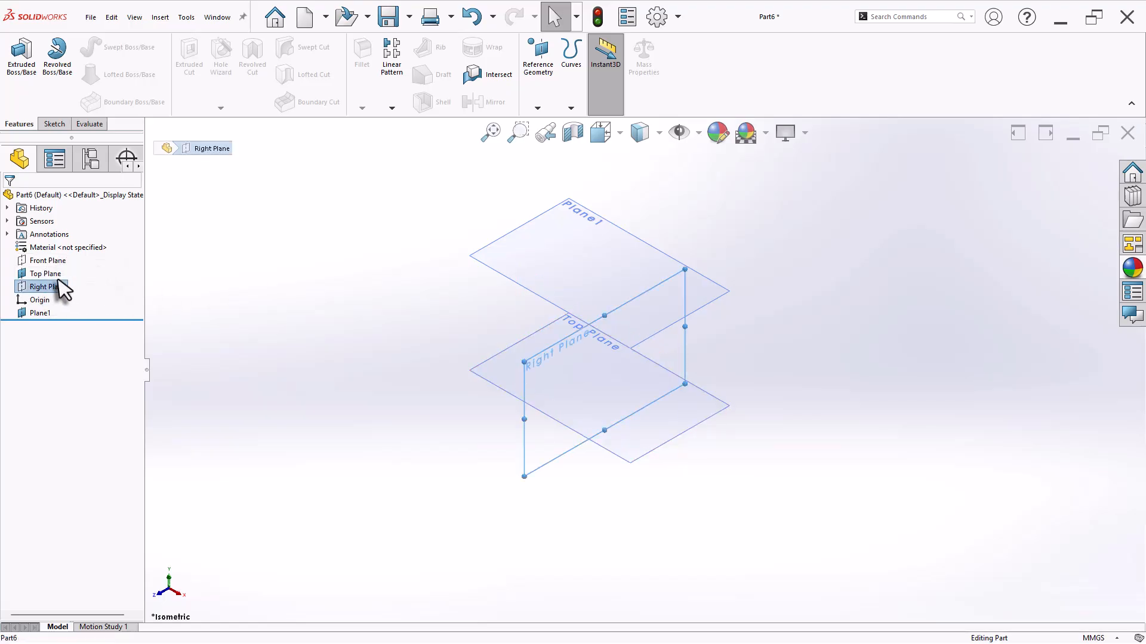
pyautogui.keyDown('ctrl'); pyautogui.click(43, 313); pyautogui.keyUp('ctrl')
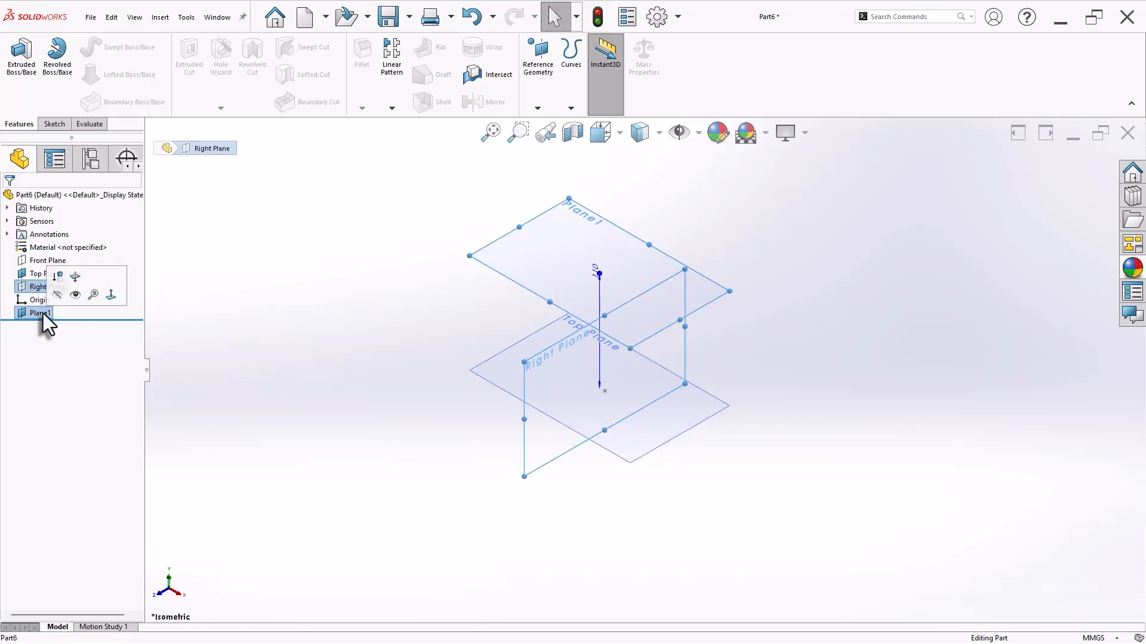
pyautogui.click(537, 108)
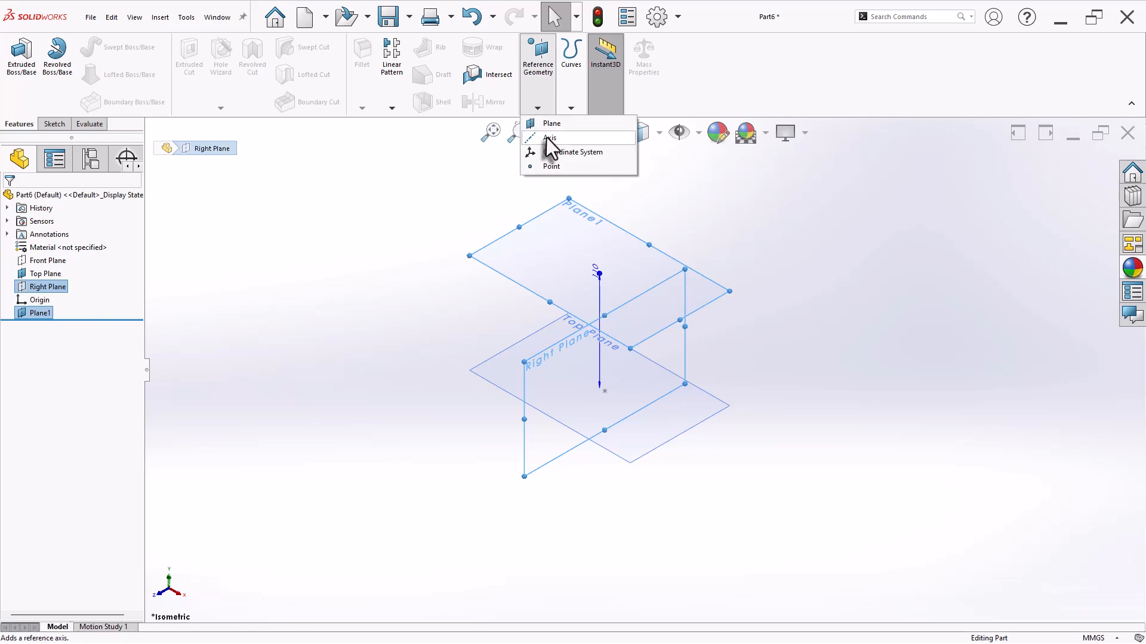
pyautogui.click(546, 138)
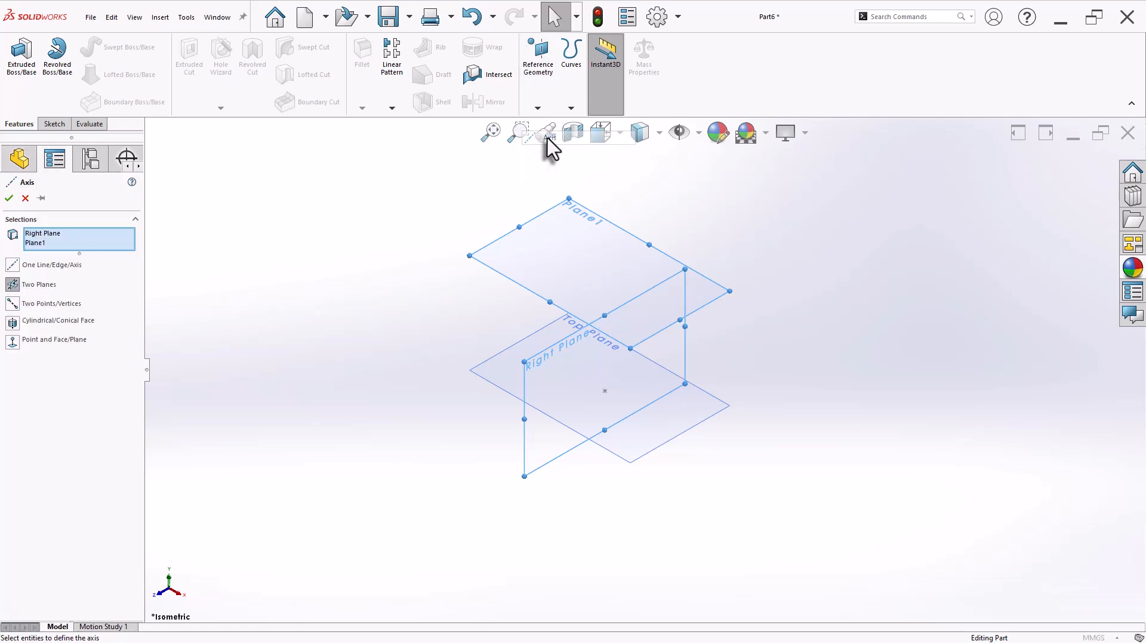
pyautogui.click(9, 198)
pyautogui.moveTo(690, 327); pyautogui.dragTo(733, 256, button='middle')
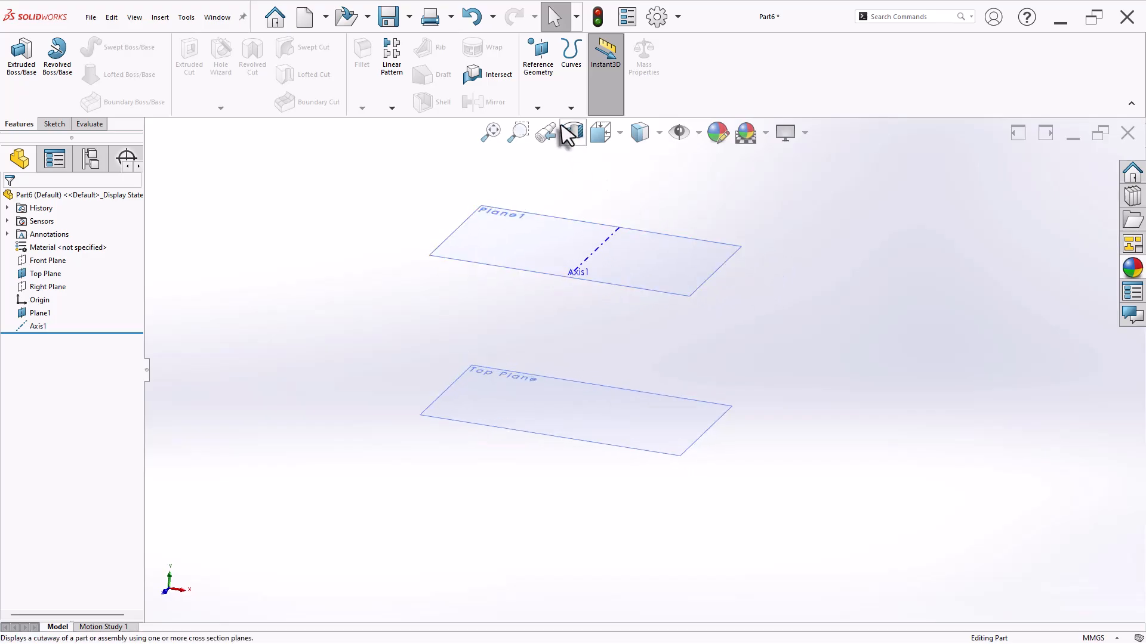
# Create a reference plane through the axis at 32° to the 110 mm offset plane, with the angle direction flipped
pyautogui.click(538, 108)
pyautogui.click(549, 122)
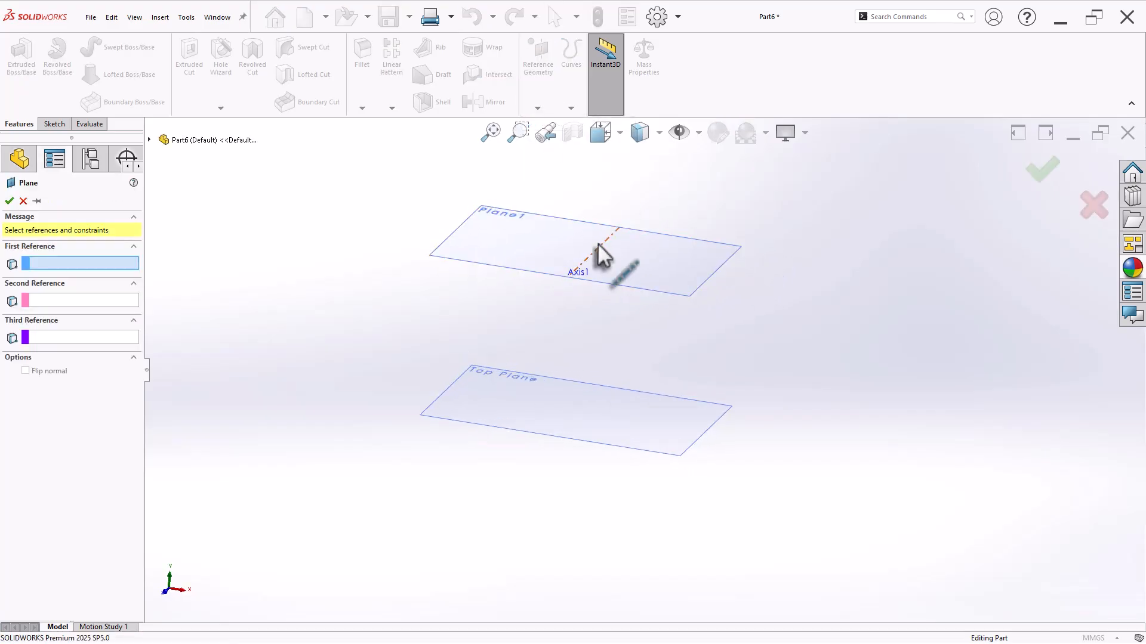
pyautogui.click(595, 261)
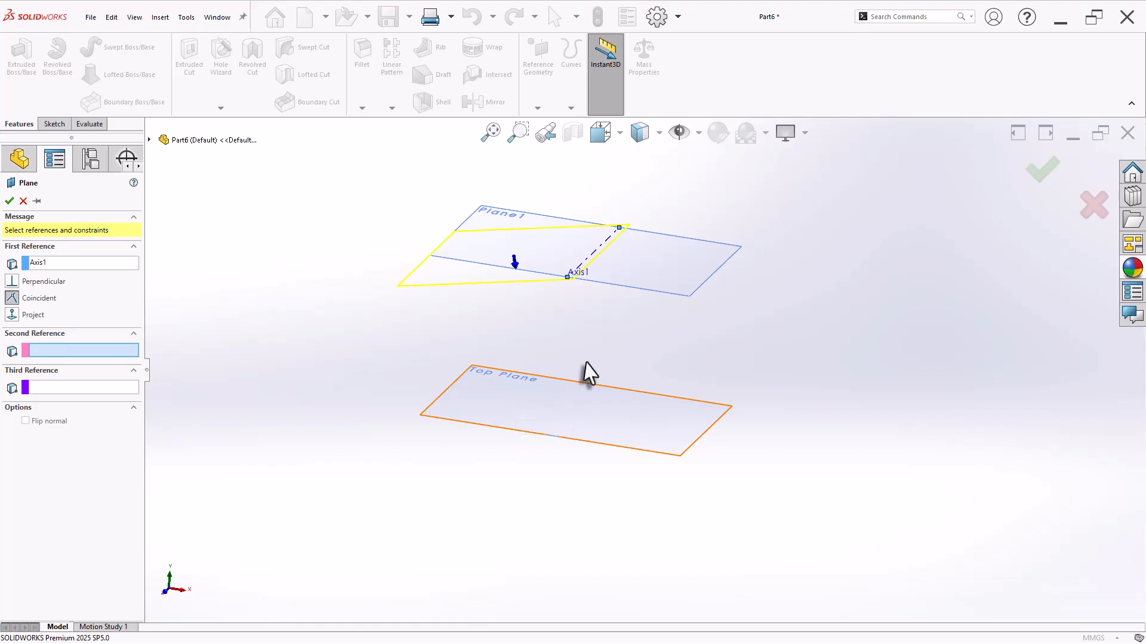
pyautogui.click(673, 280)
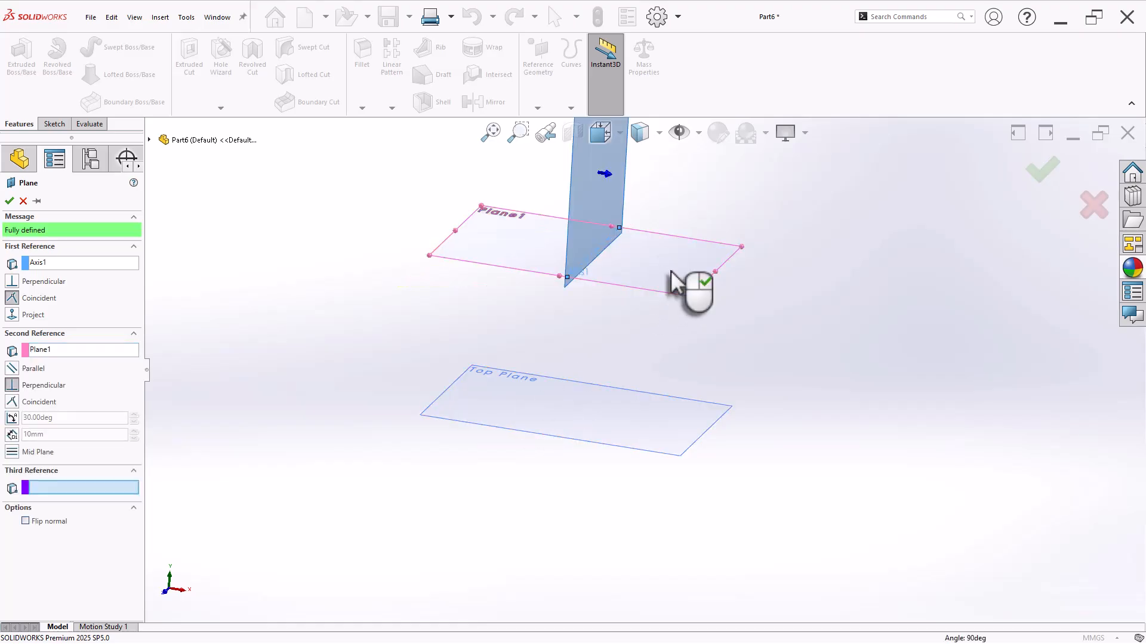
pyautogui.click(13, 425)
pyautogui.doubleClick(53, 417)
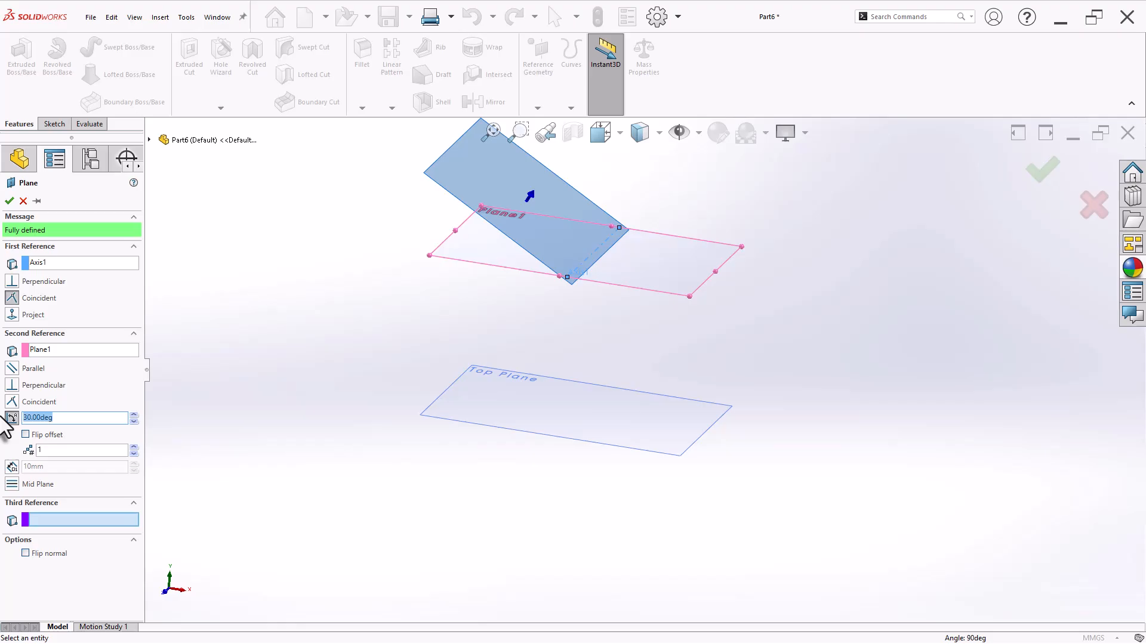
pyautogui.write('32')
pyautogui.press('Return')
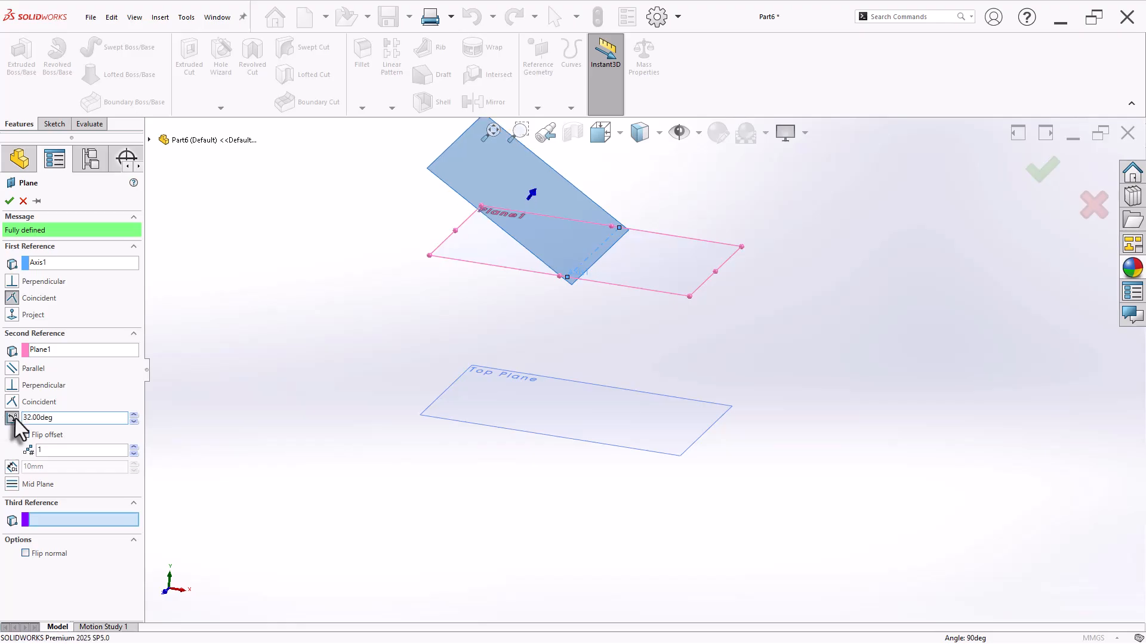
pyautogui.click(46, 435)
pyautogui.moveTo(331, 403); pyautogui.dragTo(352, 343, button='middle')
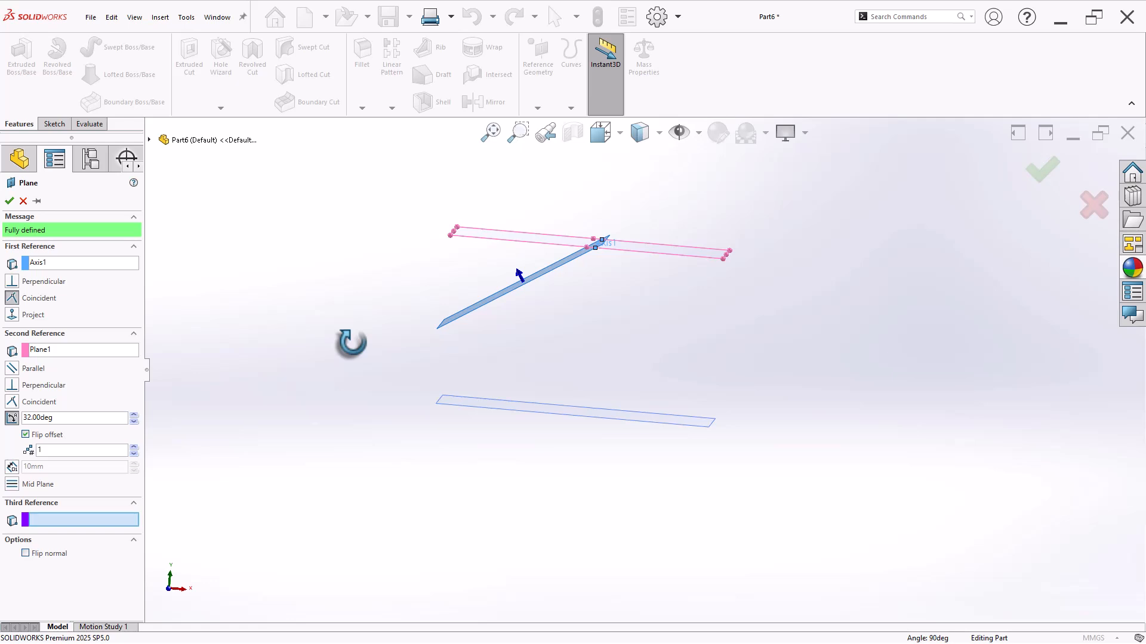
pyautogui.click(9, 202)
# Enlarge the display of the angled plane so it extends past both sides of the axis
pyautogui.moveTo(514, 317); pyautogui.dragTo(511, 355, button='middle')
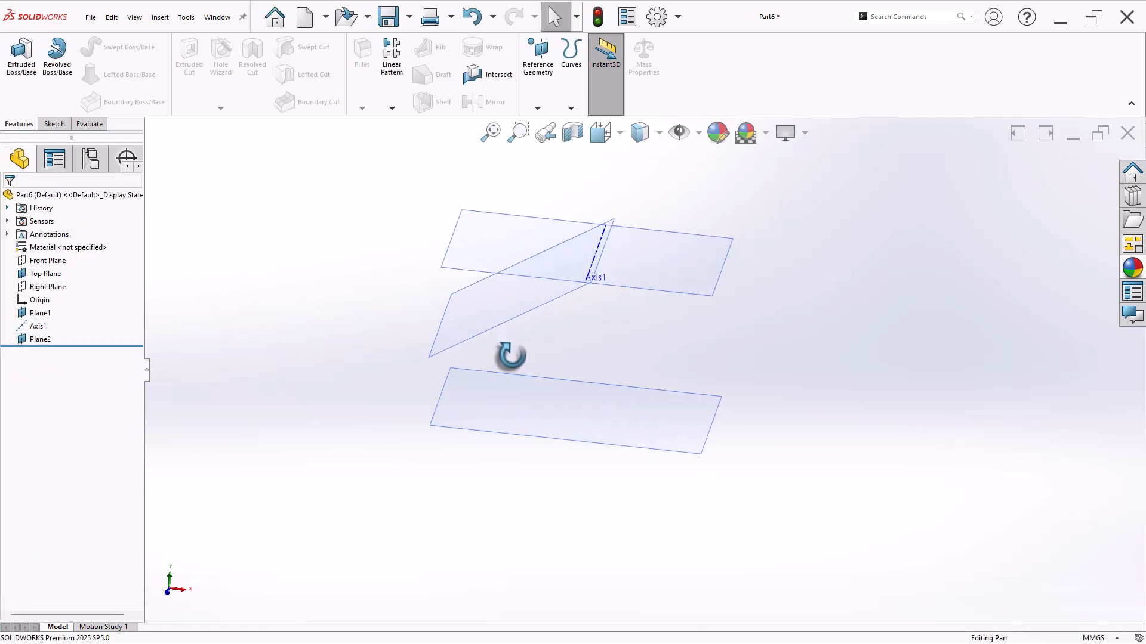
pyautogui.click(580, 303)
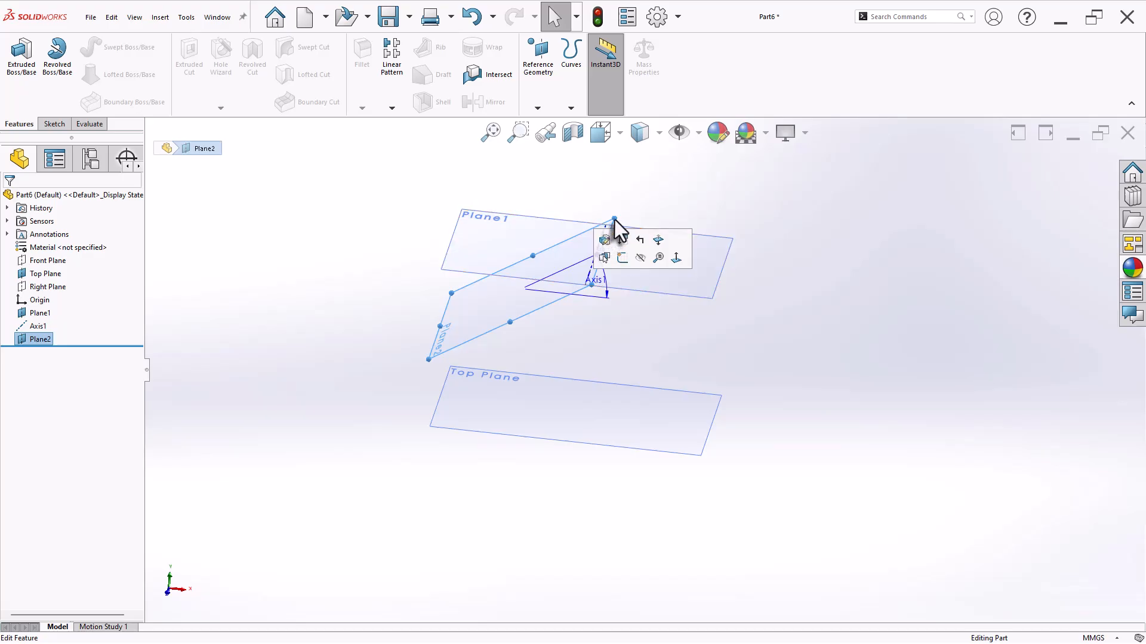
pyautogui.moveTo(615, 218); pyautogui.dragTo(706, 135)
pyautogui.moveTo(665, 252); pyautogui.dragTo(697, 286)
pyautogui.click(772, 347)
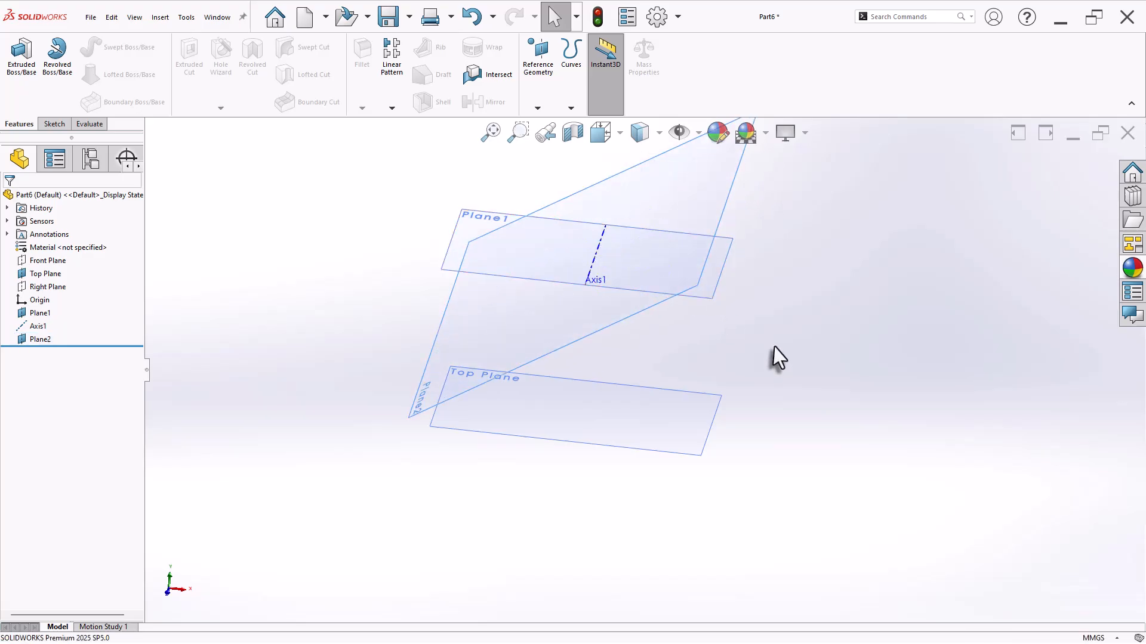
# Sketch a center rectangle on the Top Plane at the origin, 60 mm high and 100 mm wide
pyautogui.moveTo(494, 492); pyautogui.dragTo(488, 557, button='middle')
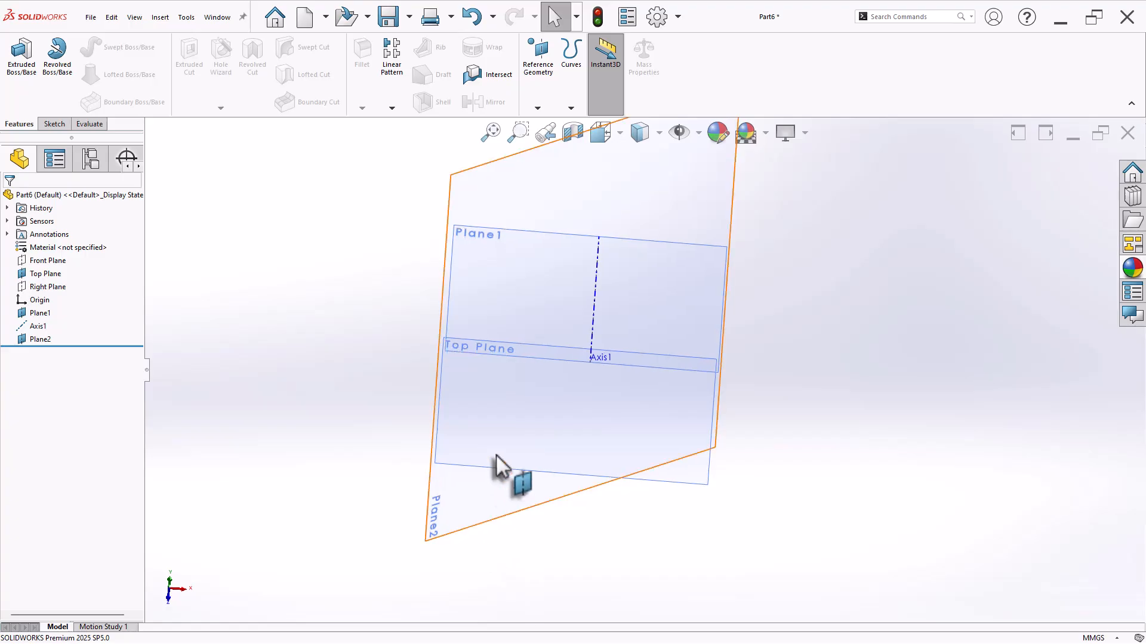
pyautogui.moveTo(625, 531); pyautogui.dragTo(575, 453, button='middle')
pyautogui.click(618, 414)
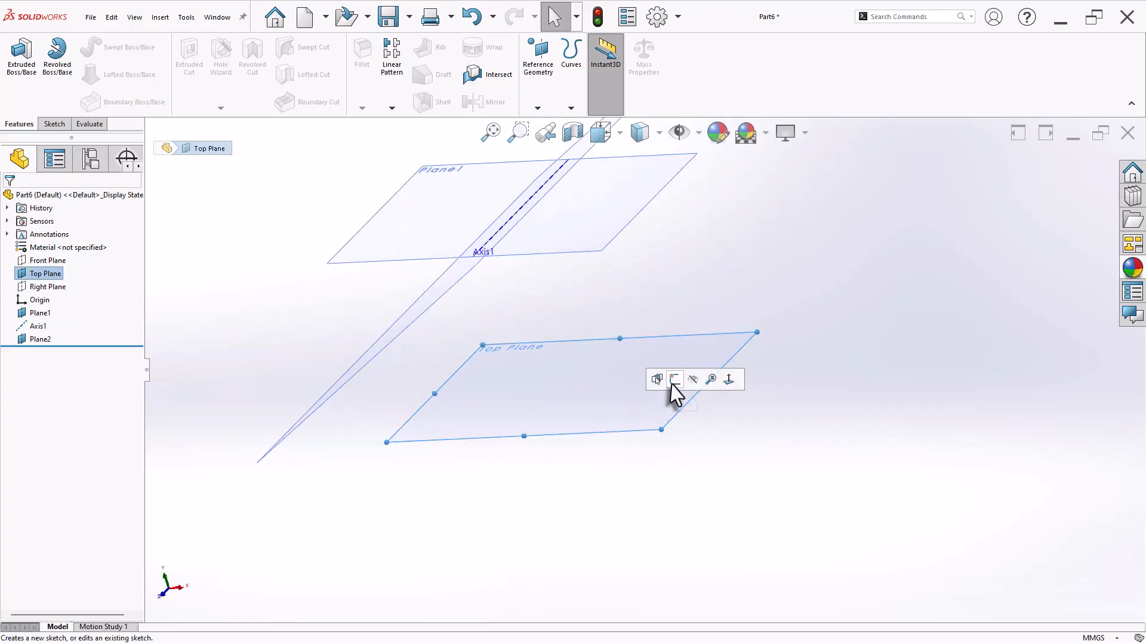
pyautogui.click(673, 382)
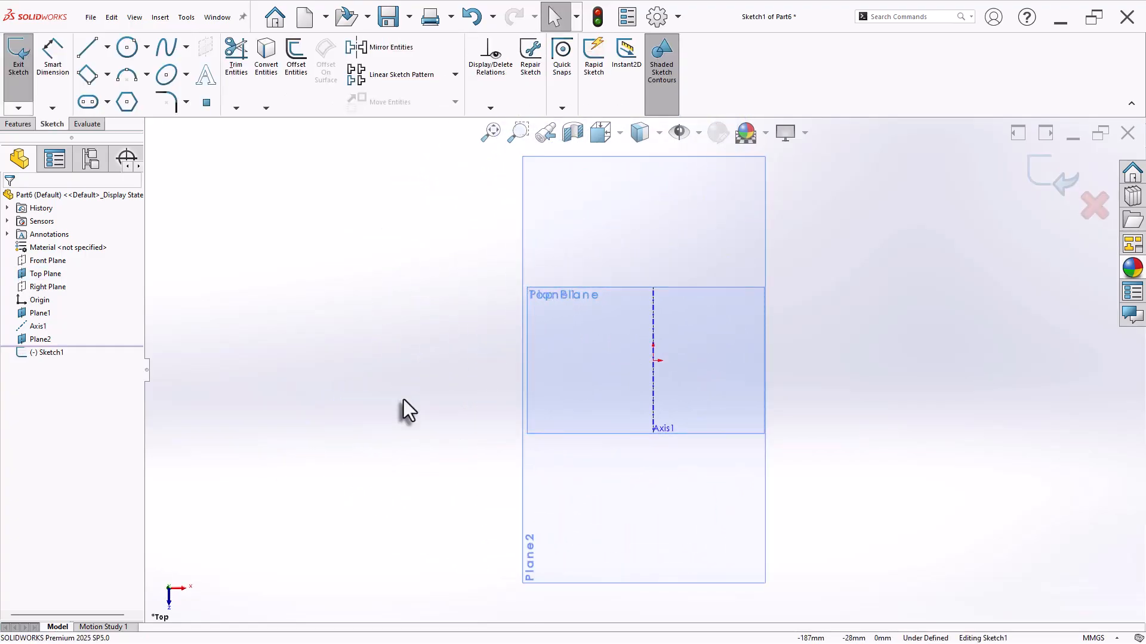
pyautogui.click(107, 74)
pyautogui.click(113, 110)
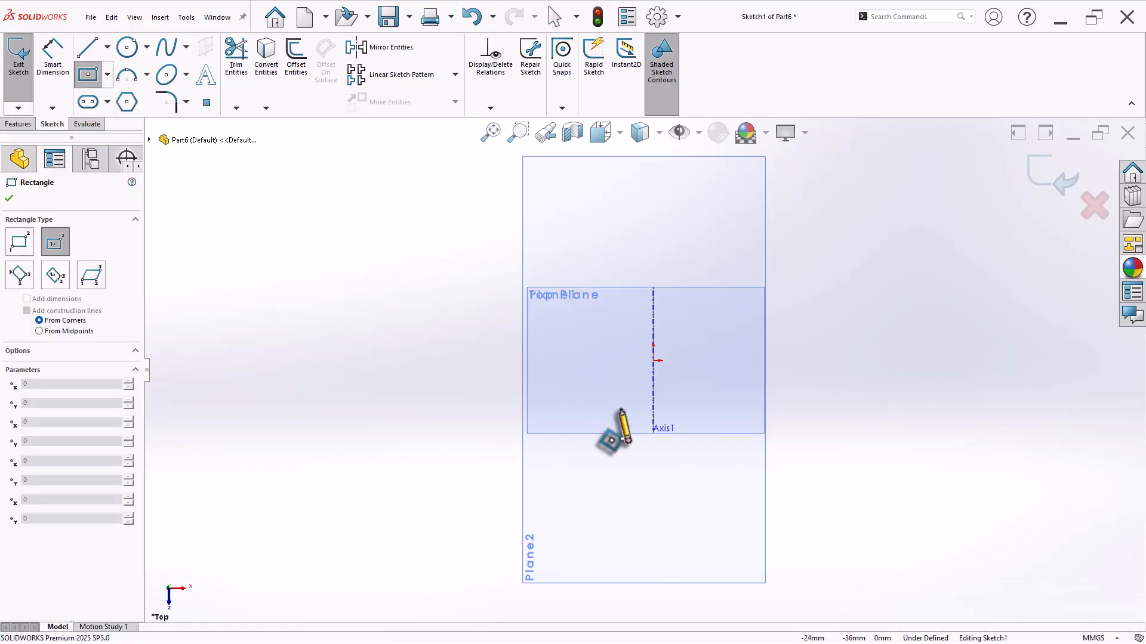
pyautogui.click(653, 360)
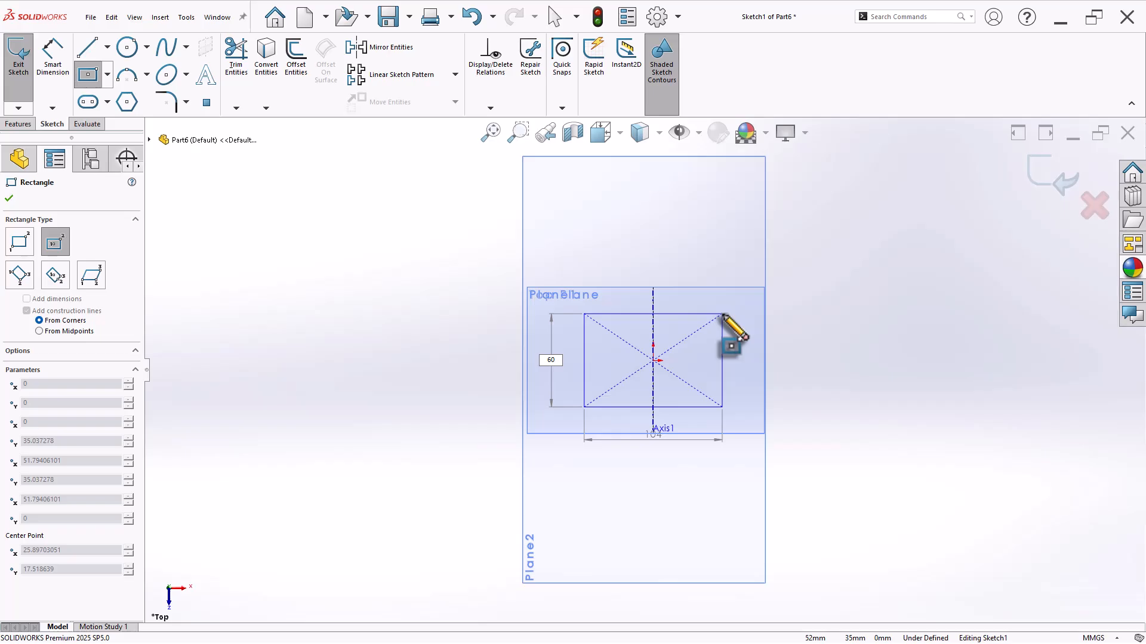
pyautogui.write('60')
pyautogui.press('Tab')
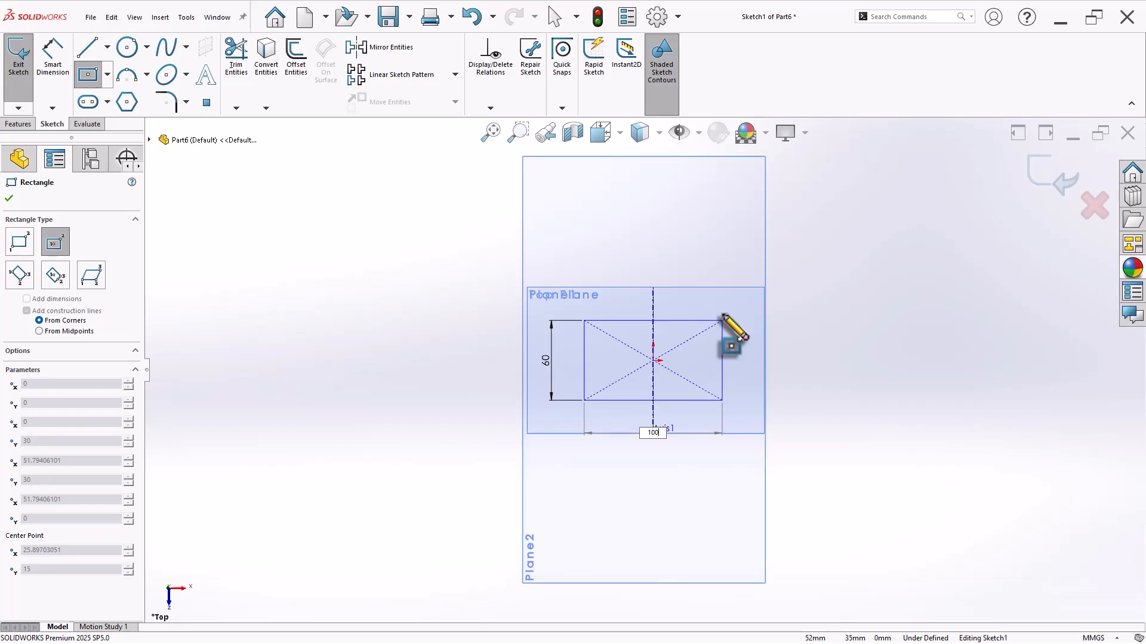
pyautogui.press('Return')
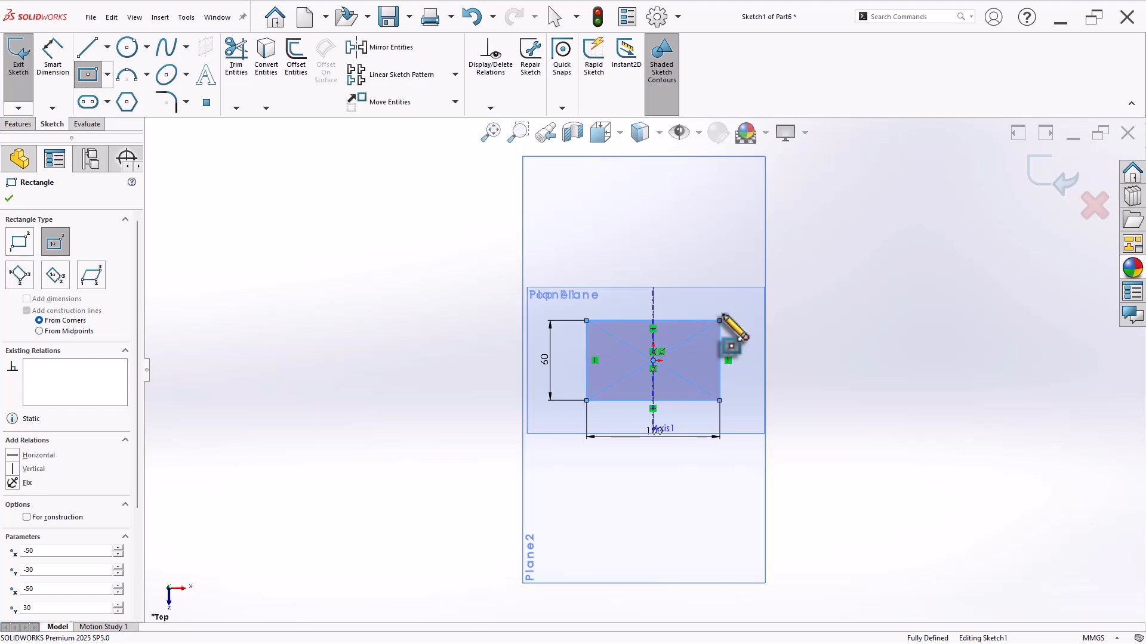
pyautogui.press('Escape')
# Round all four corners of the rectangle with 10 mm sketch fillets
pyautogui.scroll(-2, 807, 339)
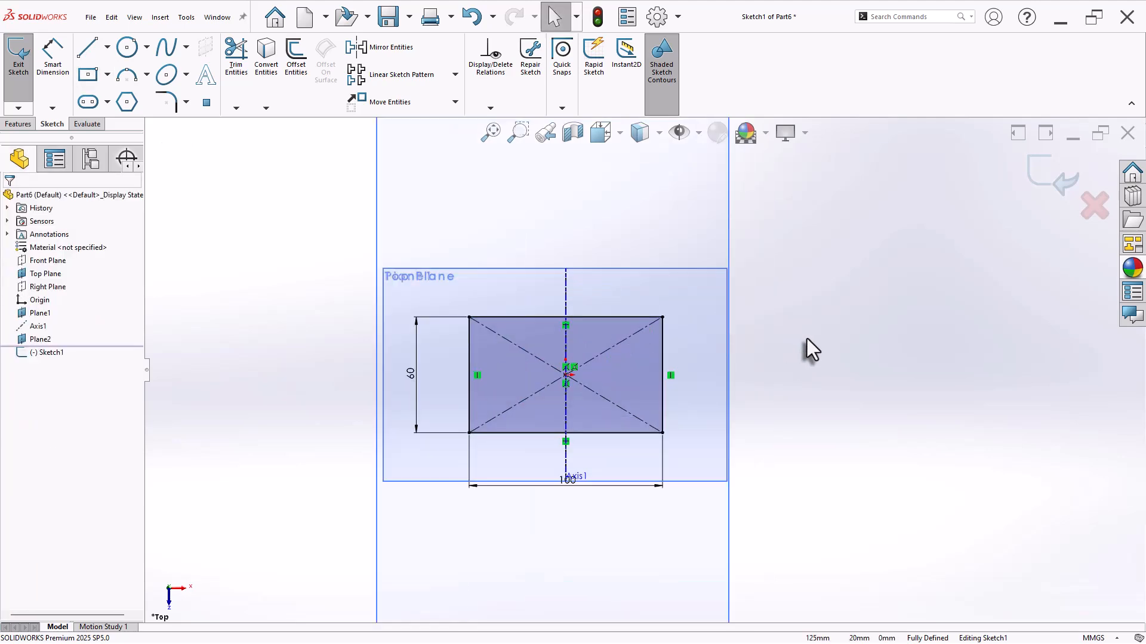
pyautogui.click(169, 105)
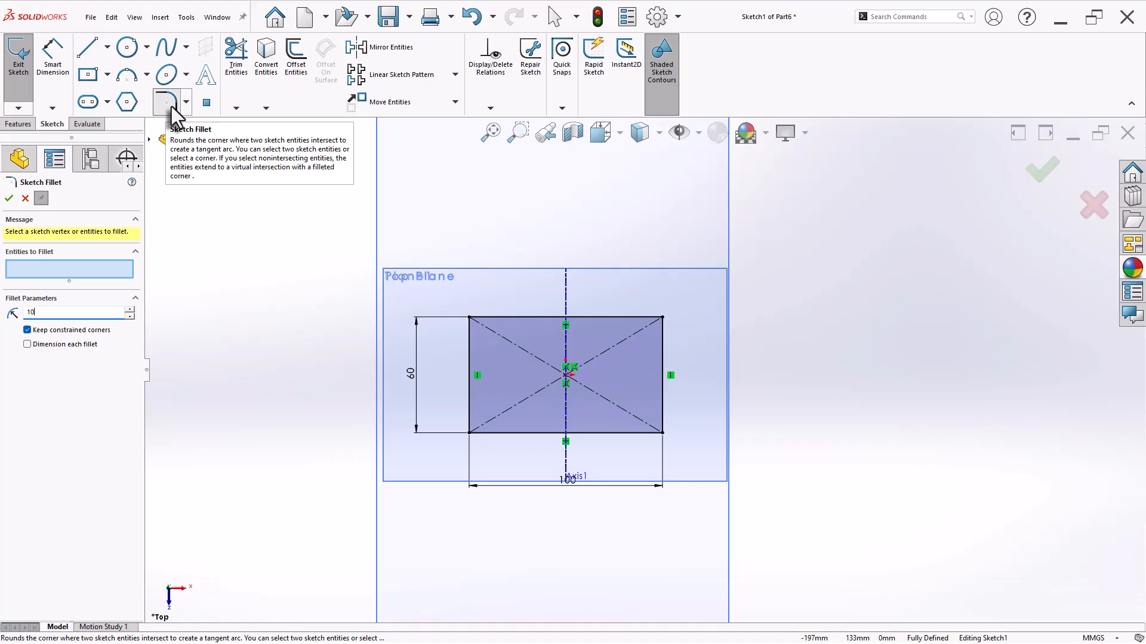
pyautogui.moveTo(334, 275); pyautogui.dragTo(667, 459)
pyautogui.rightClick(693, 463)
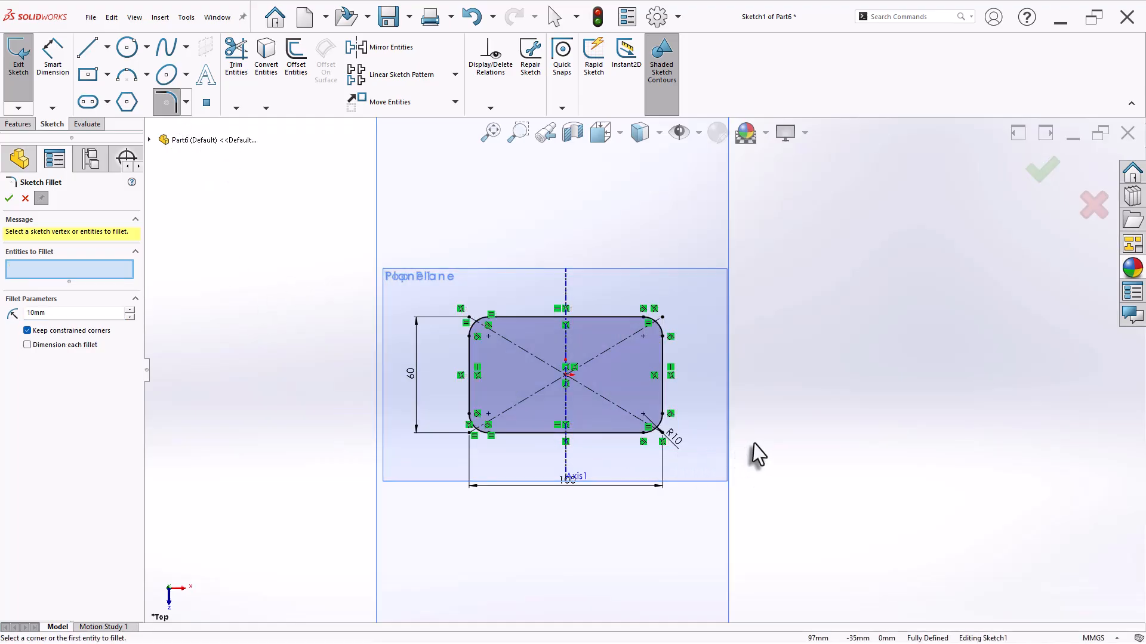
pyautogui.scroll(-2, 754, 452)
pyautogui.click(25, 198)
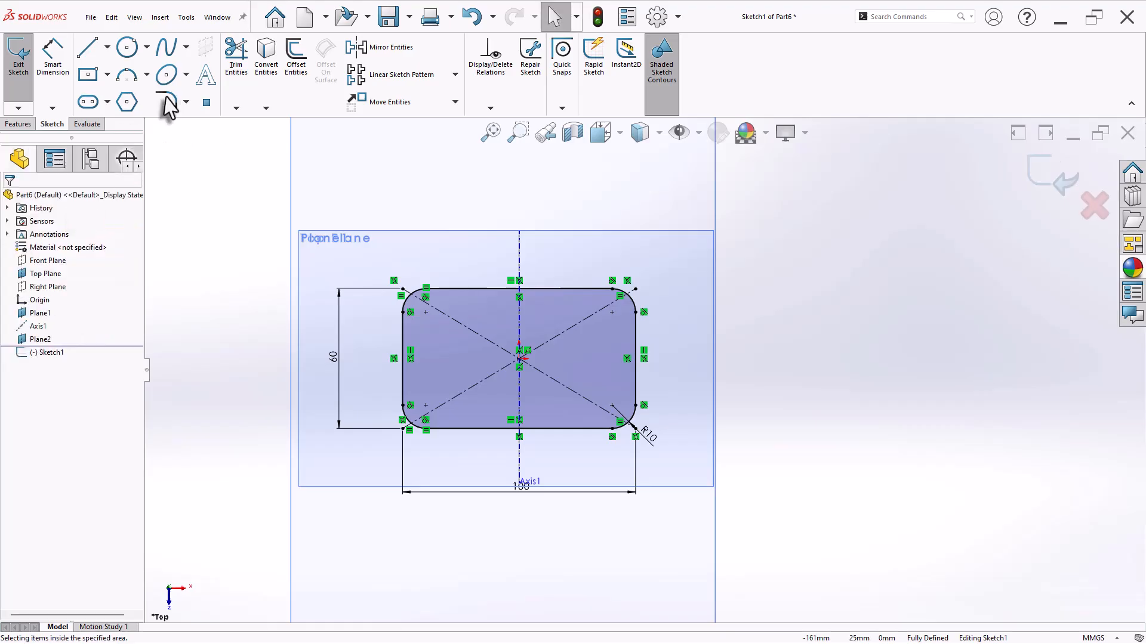
# Offset the rounded rectangle 5 mm inward as a chain to form the wall profile
pyautogui.click(296, 56)
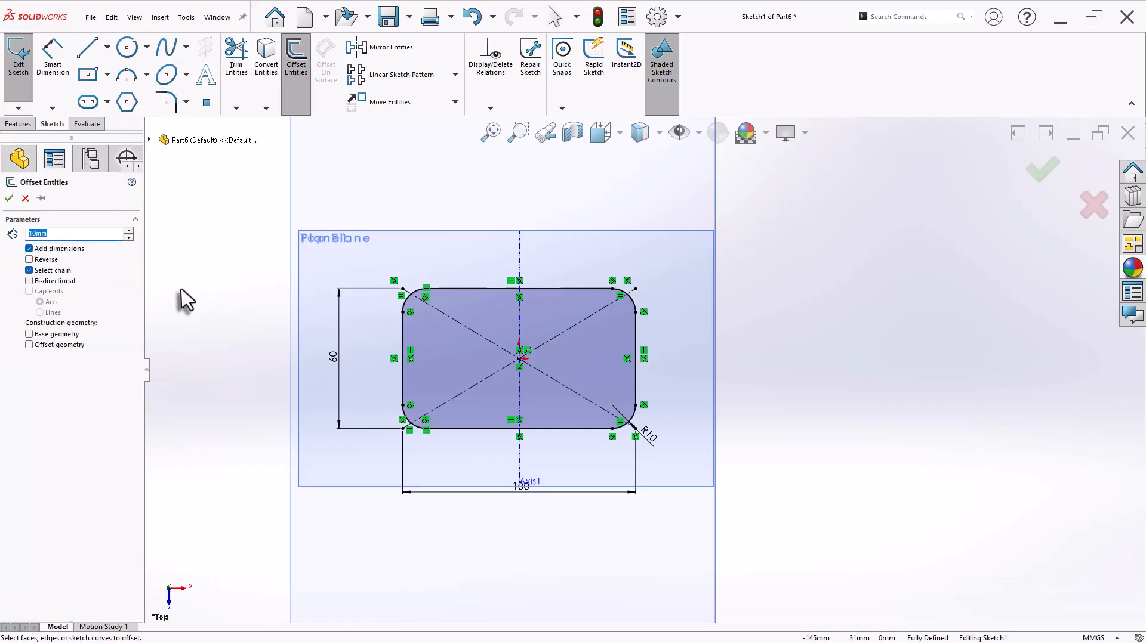
pyautogui.write('5')
pyautogui.press('Return')
pyautogui.click(44, 261)
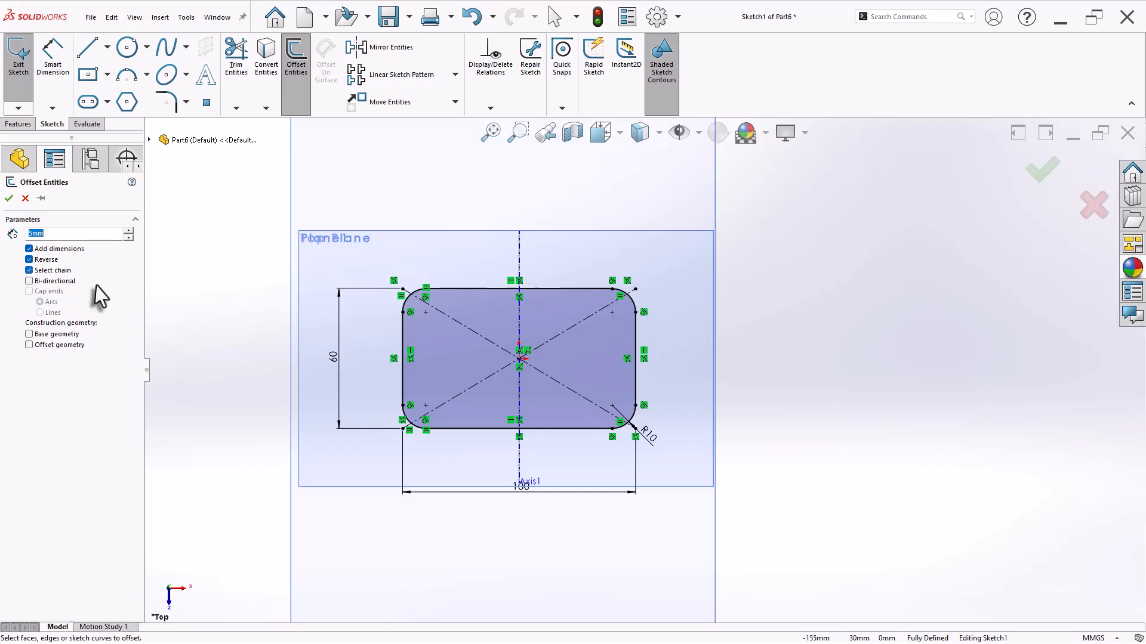
pyautogui.click(459, 289)
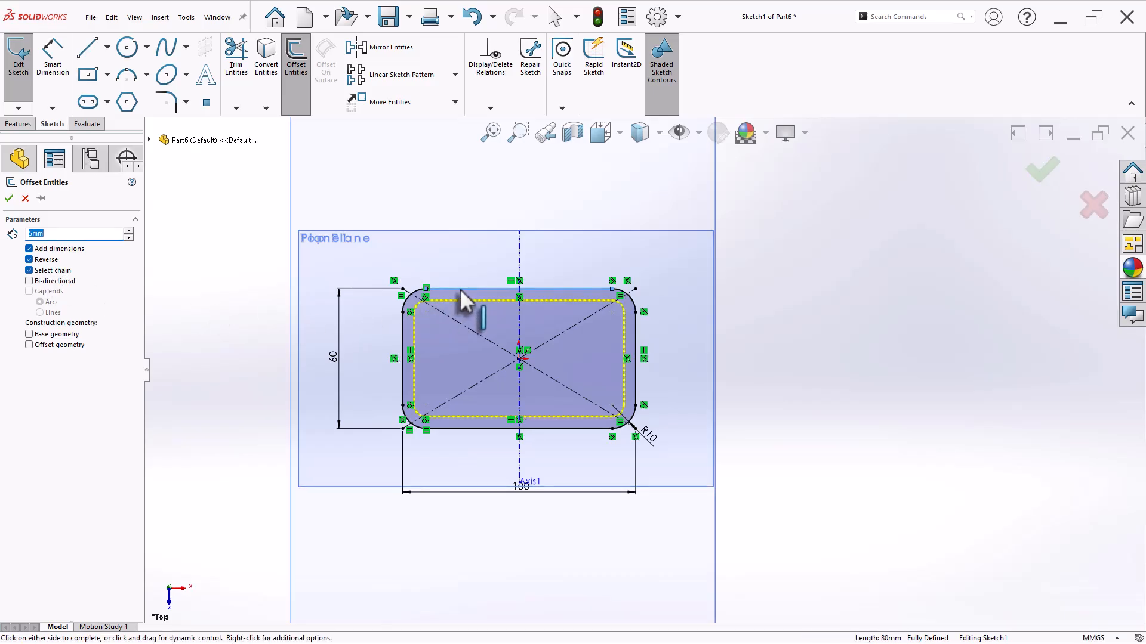
pyautogui.click(460, 289)
# Extrude the wall profile Up To Surface, ending at the angled plane
pyautogui.moveTo(832, 440); pyautogui.dragTo(804, 327, button='middle')
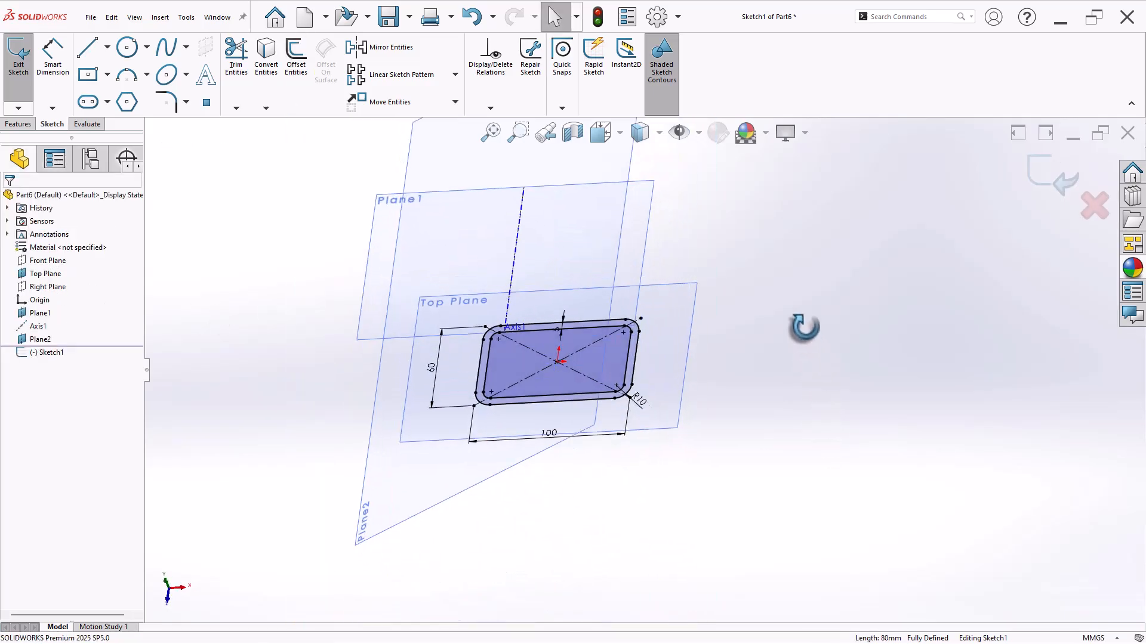
pyautogui.click(18, 123)
pyautogui.click(22, 57)
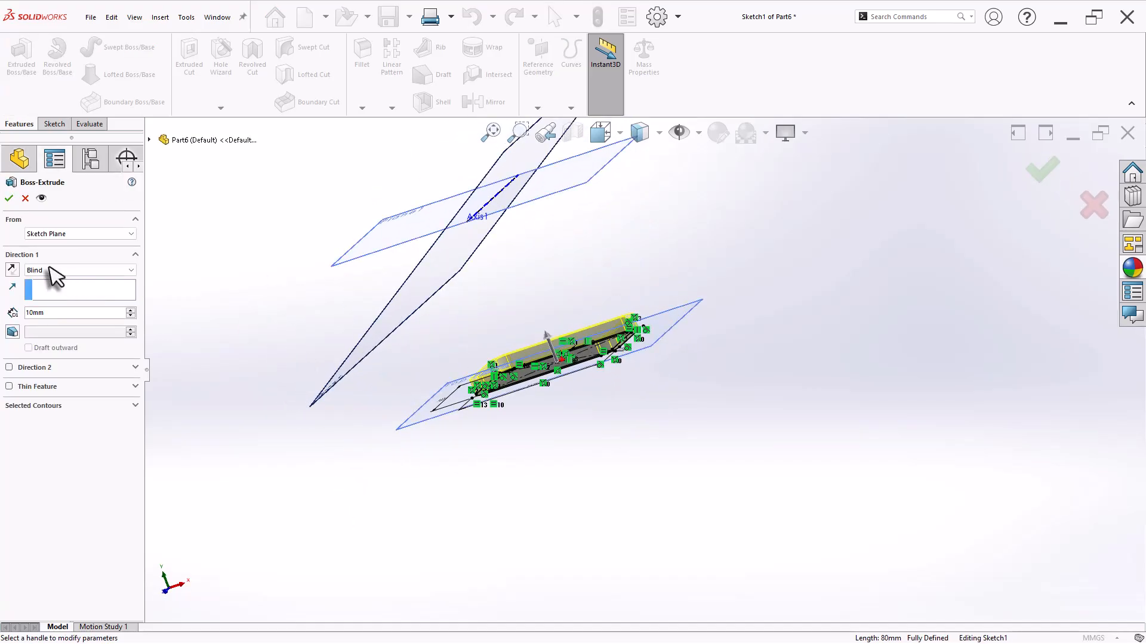
pyautogui.click(50, 269)
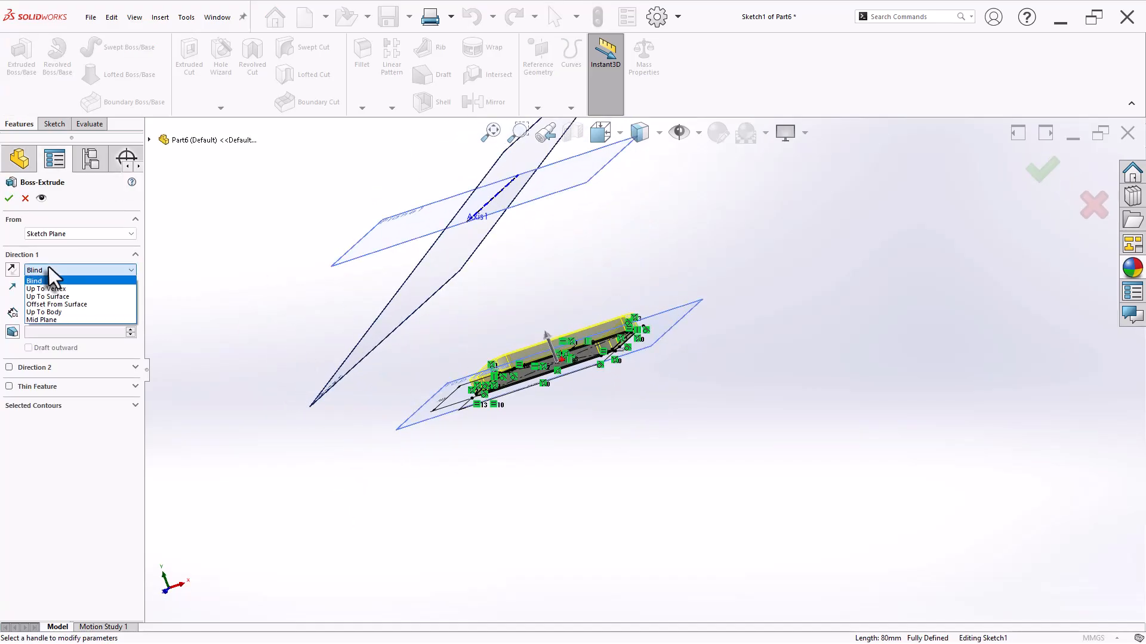
pyautogui.click(73, 296)
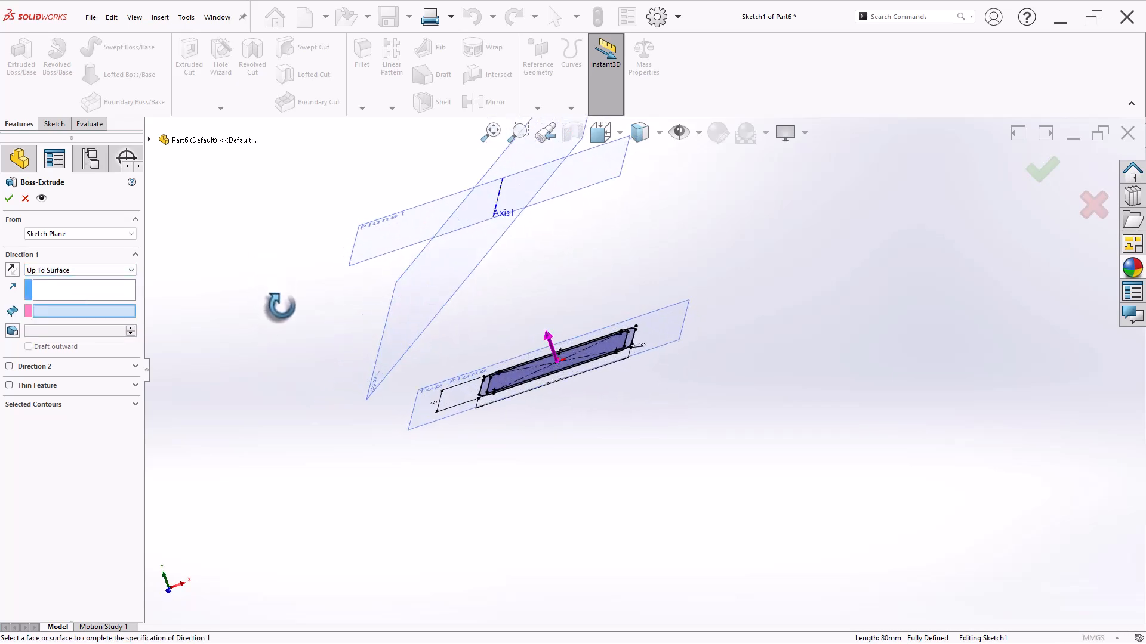
pyautogui.click(445, 298)
pyautogui.moveTo(309, 353)
pyautogui.mouseDown(button='middle')
pyautogui.moveTo(291, 310)
pyautogui.moveTo(297, 334)
pyautogui.mouseUp(button='middle')
pyautogui.scroll(4, 299, 346)
pyautogui.scroll(-2, 617, 302)
pyautogui.scroll(-2, 696, 276)
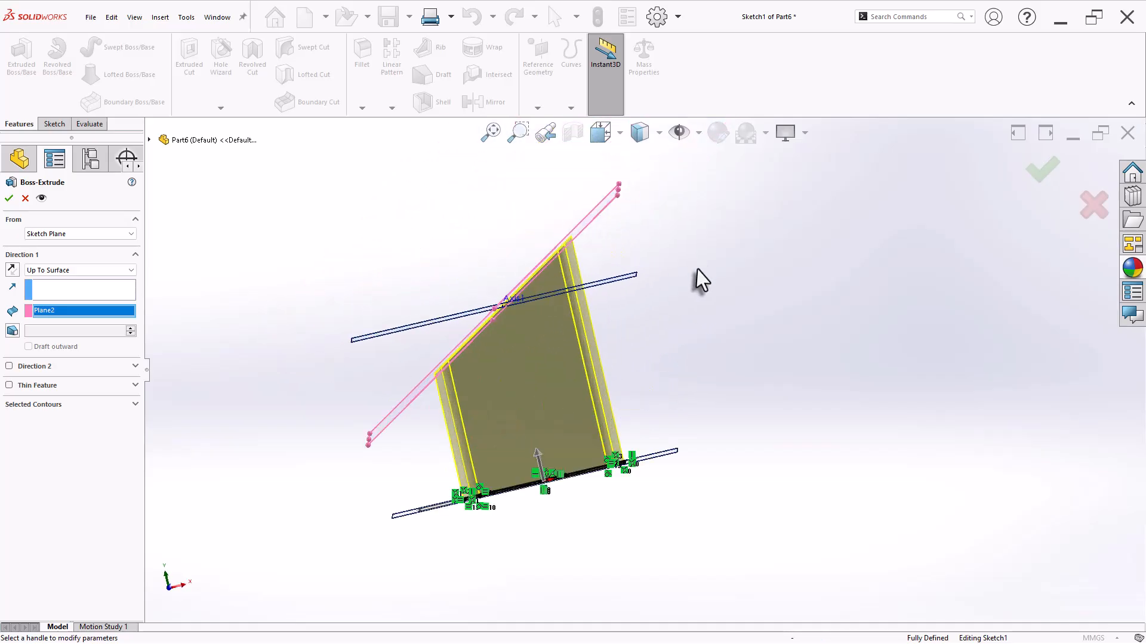
pyautogui.moveTo(696, 276); pyautogui.dragTo(730, 395, button='middle')
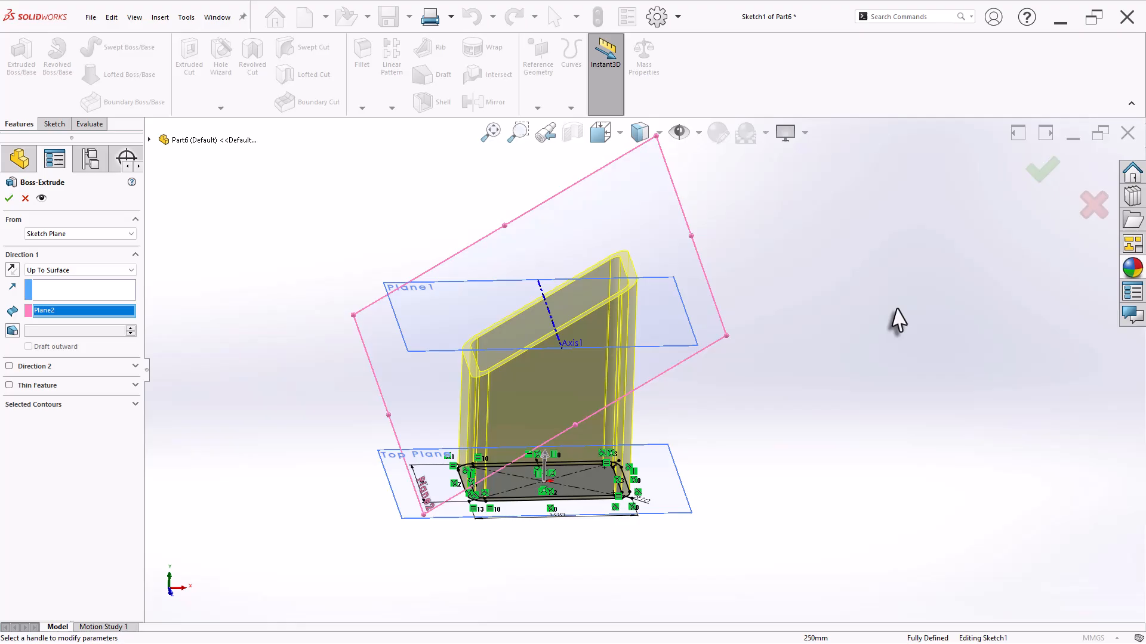
pyautogui.click(1042, 170)
# Evaluate the part's mass properties, check its volume, and inspect the finished tube in isometric view
pyautogui.hotkey('ctrl', '7')
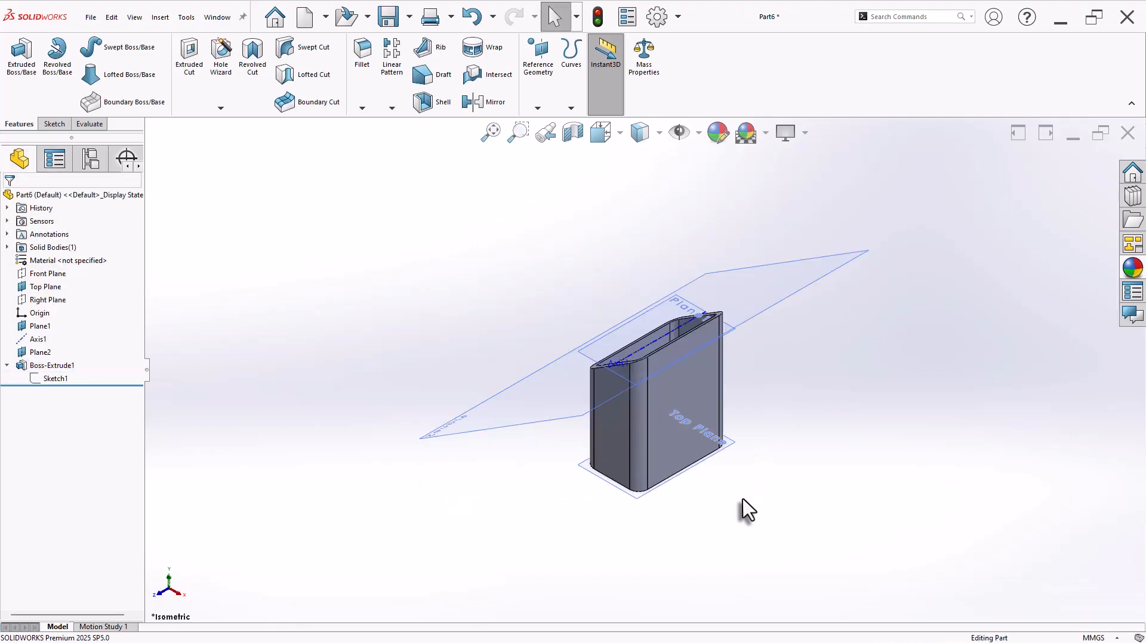
pyautogui.click(644, 57)
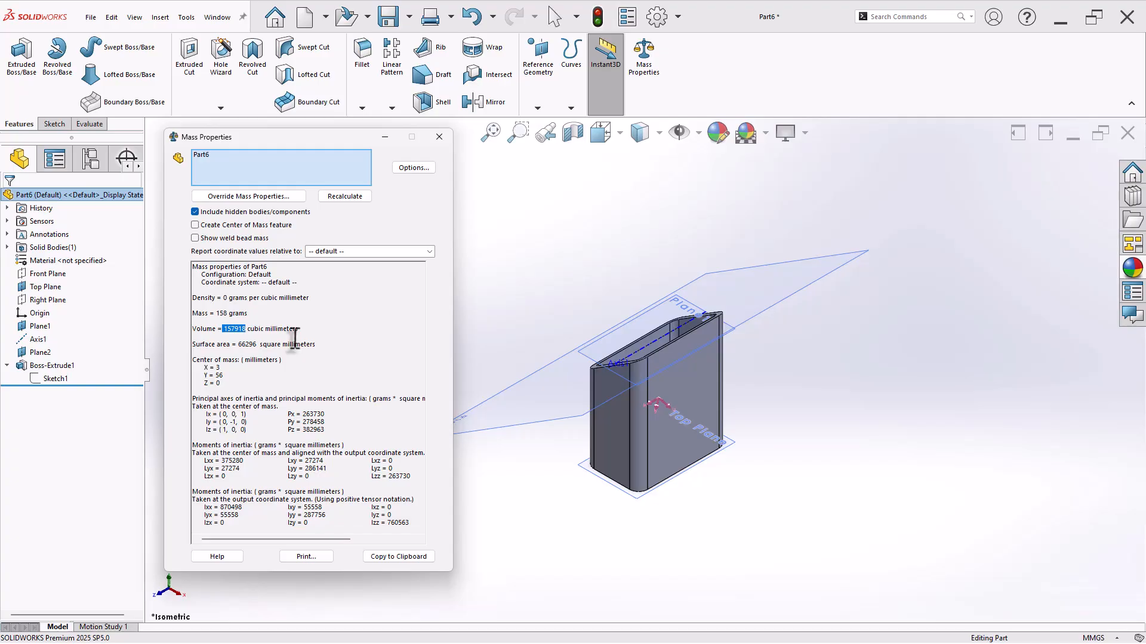
pyautogui.press('Escape')
pyautogui.moveTo(438, 251); pyautogui.dragTo(435, 277, button='middle')
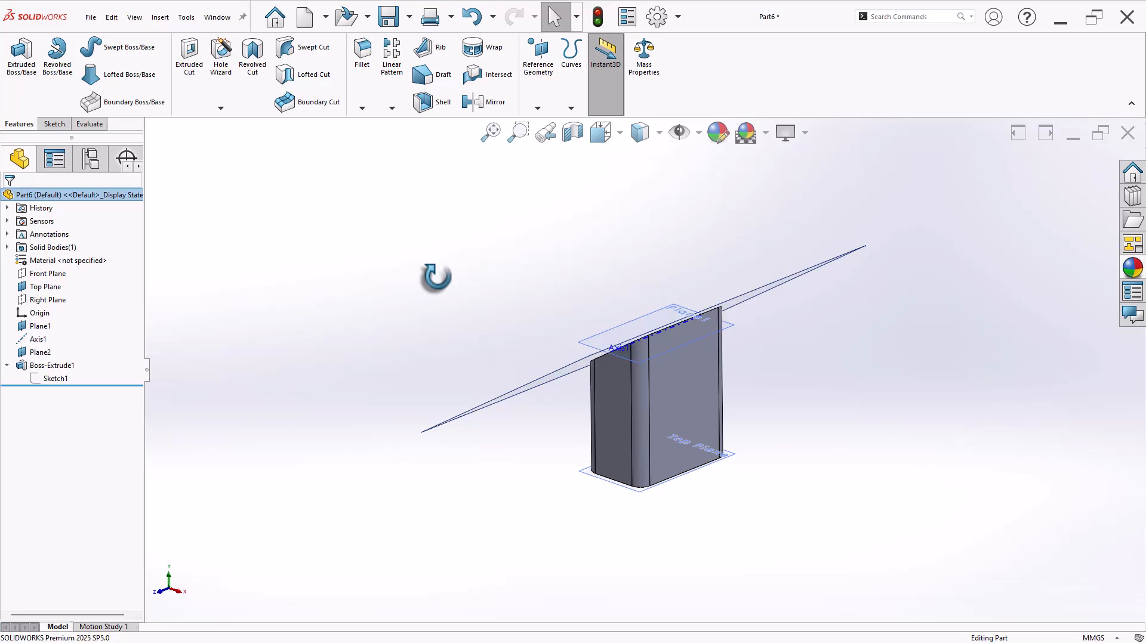
pyautogui.hotkey('ctrl', '7')
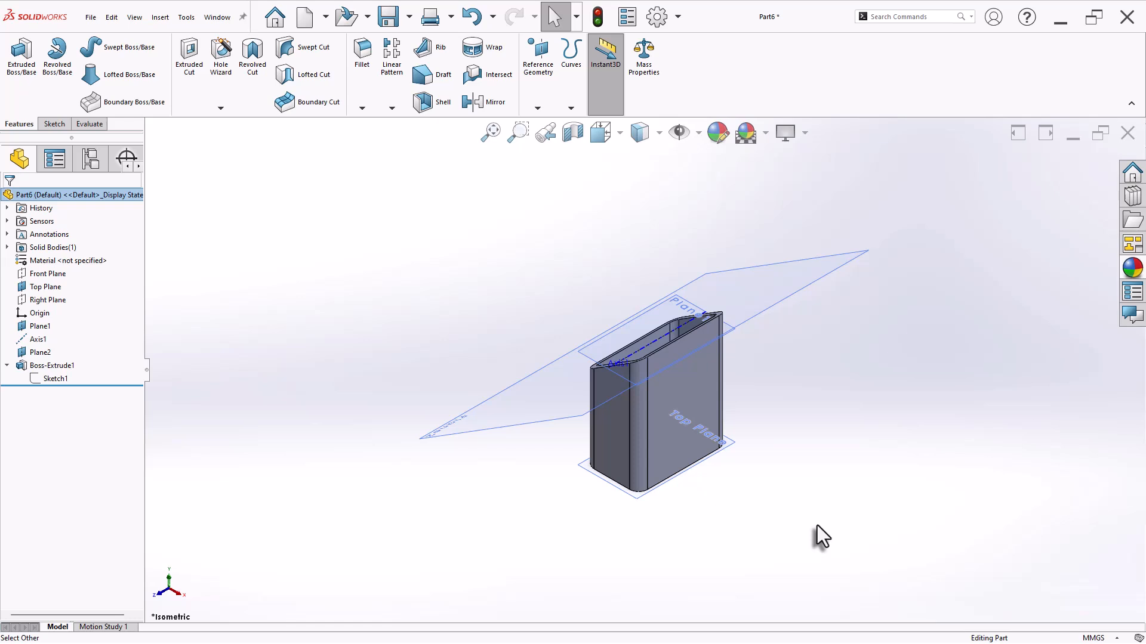
# Swap the base profile's side dimensions, setting the side along X to 100 mm and the side along Z to 60 mm, and rebuild
pyautogui.click(57, 378)
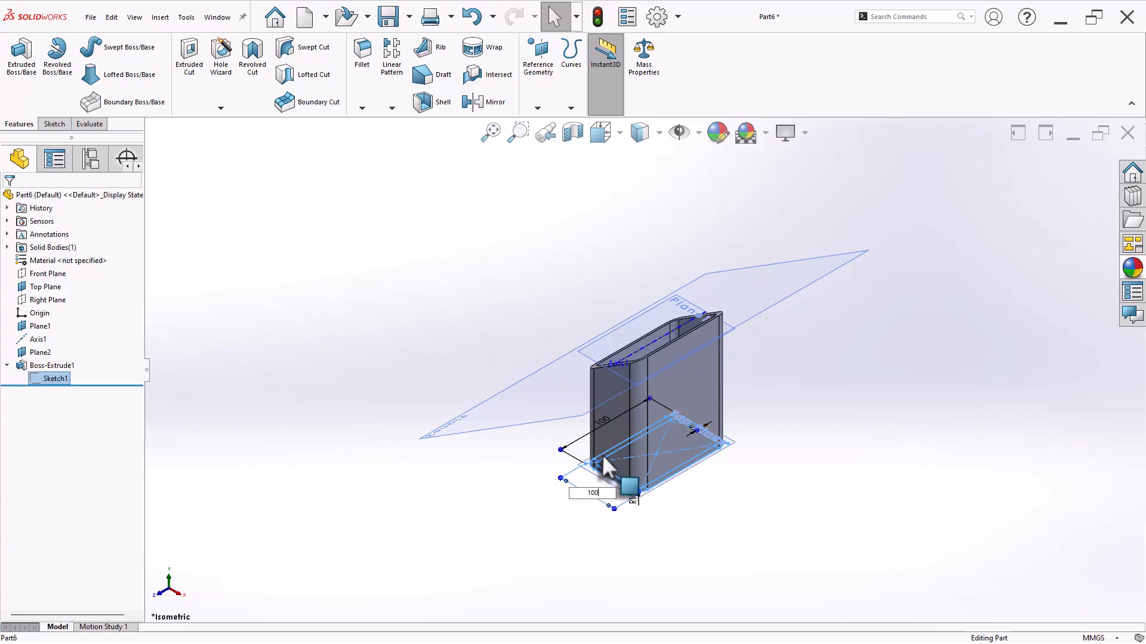
pyautogui.doubleClick(603, 420)
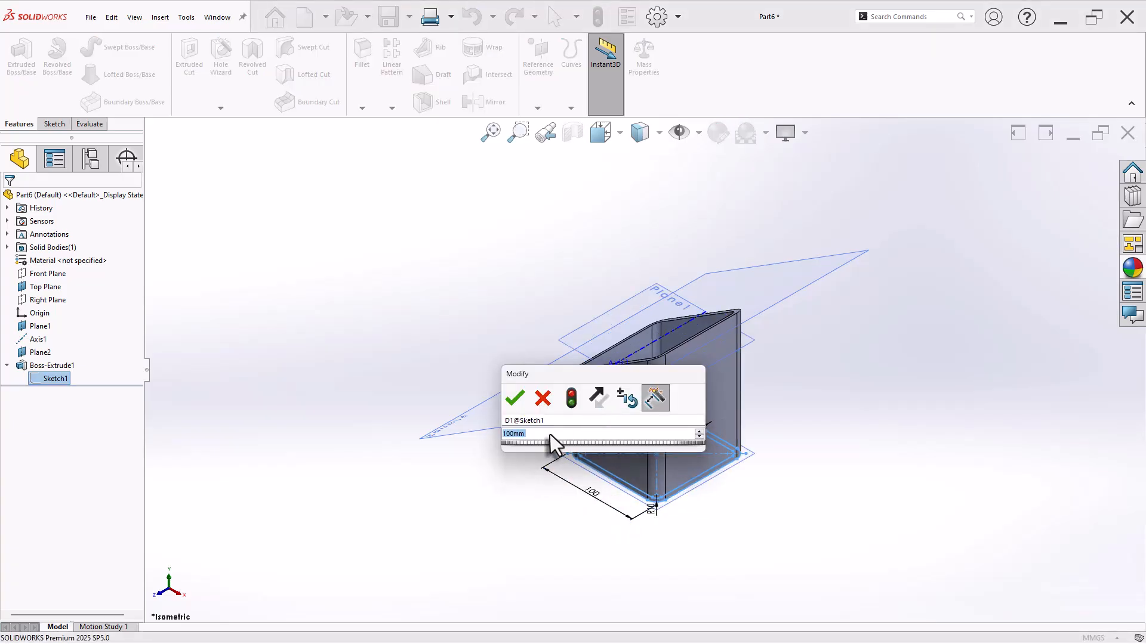
pyautogui.write('60')
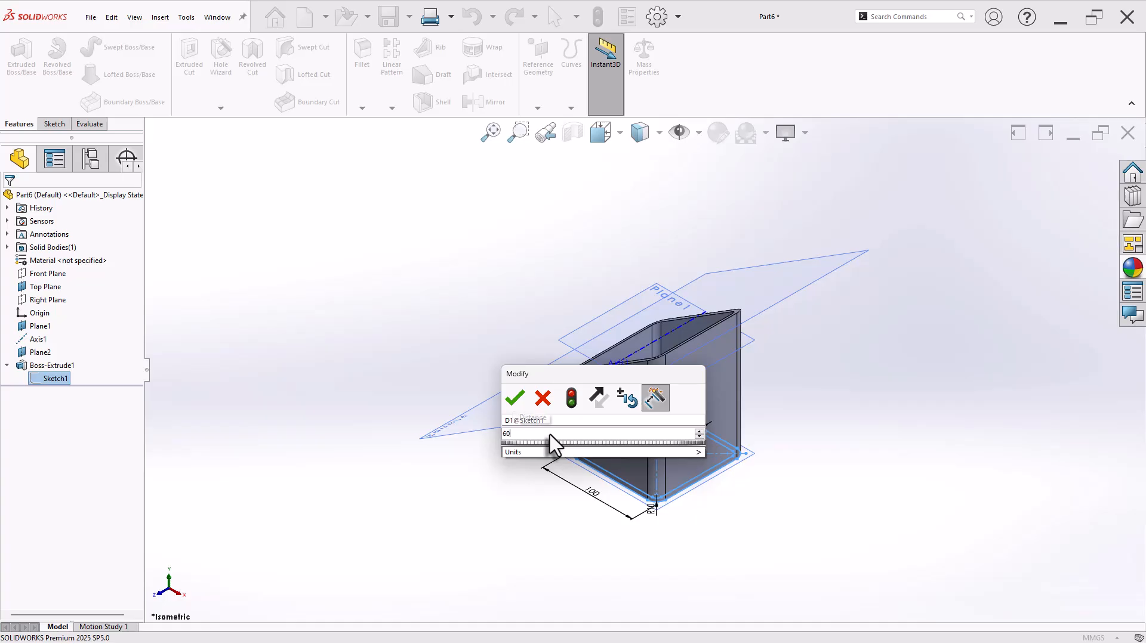
pyautogui.press('Return')
pyautogui.click(351, 443)
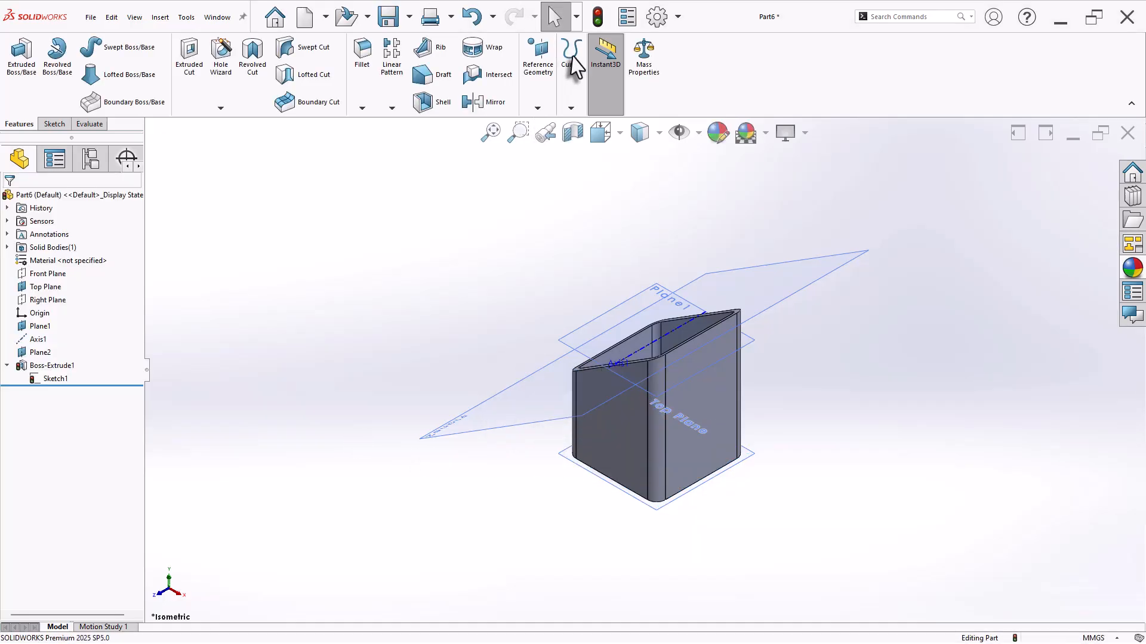
pyautogui.click(597, 16)
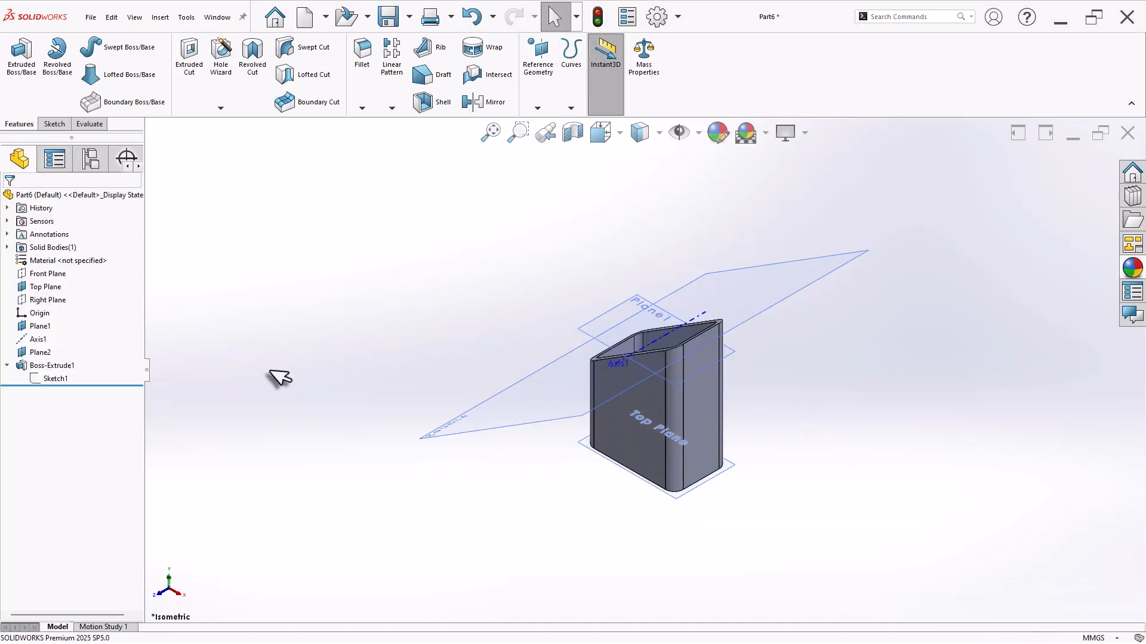
# Redefine Axis1 as the intersection of Plane1 and the Front Plane by replacing the Right Plane reference
pyautogui.click(40, 341)
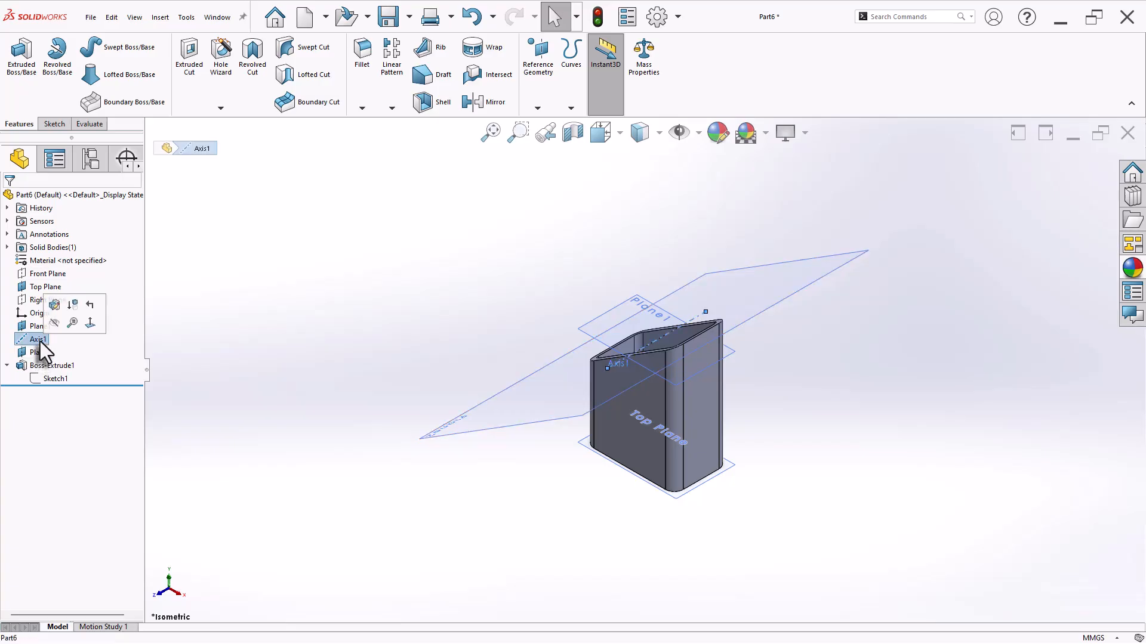
pyautogui.click(55, 305)
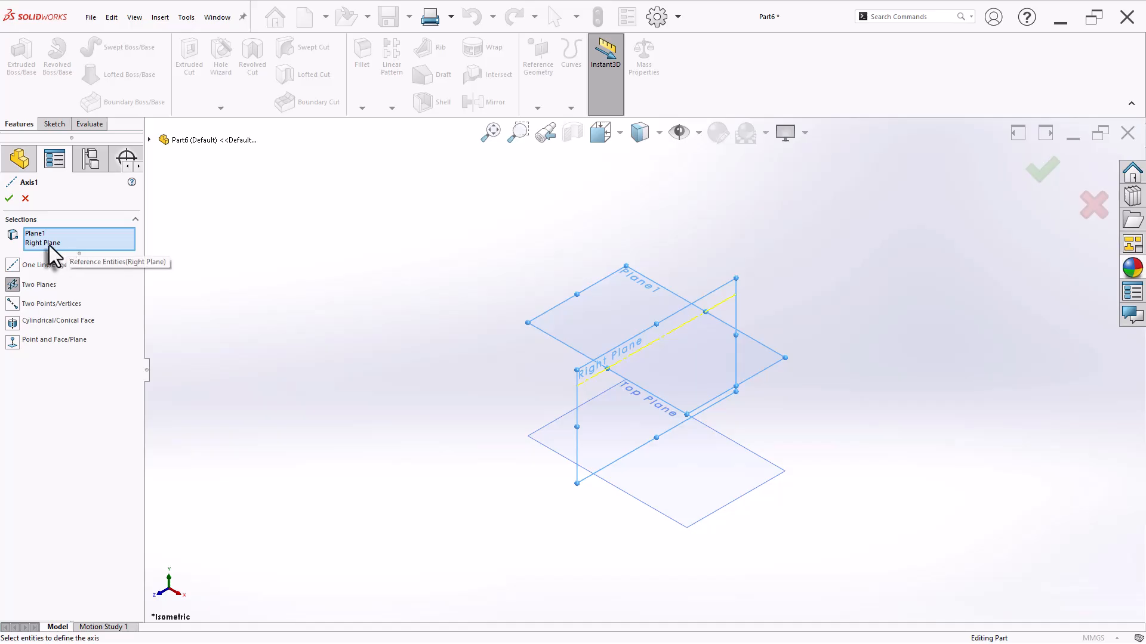
pyautogui.click(49, 244)
pyautogui.rightClick(49, 244)
pyautogui.click(86, 266)
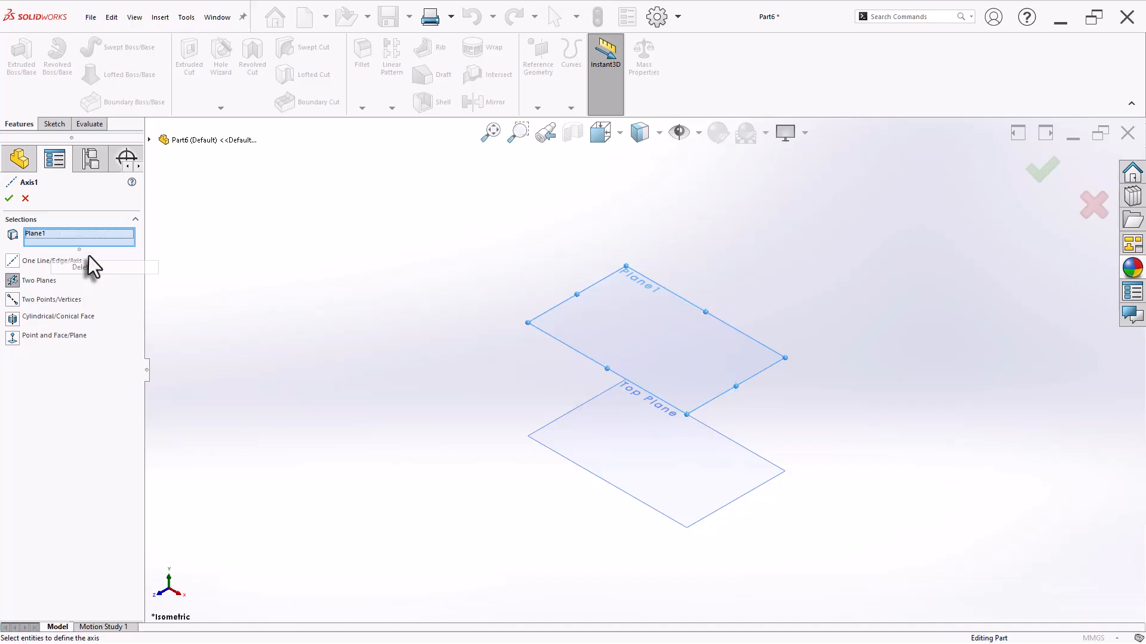
pyautogui.click(149, 140)
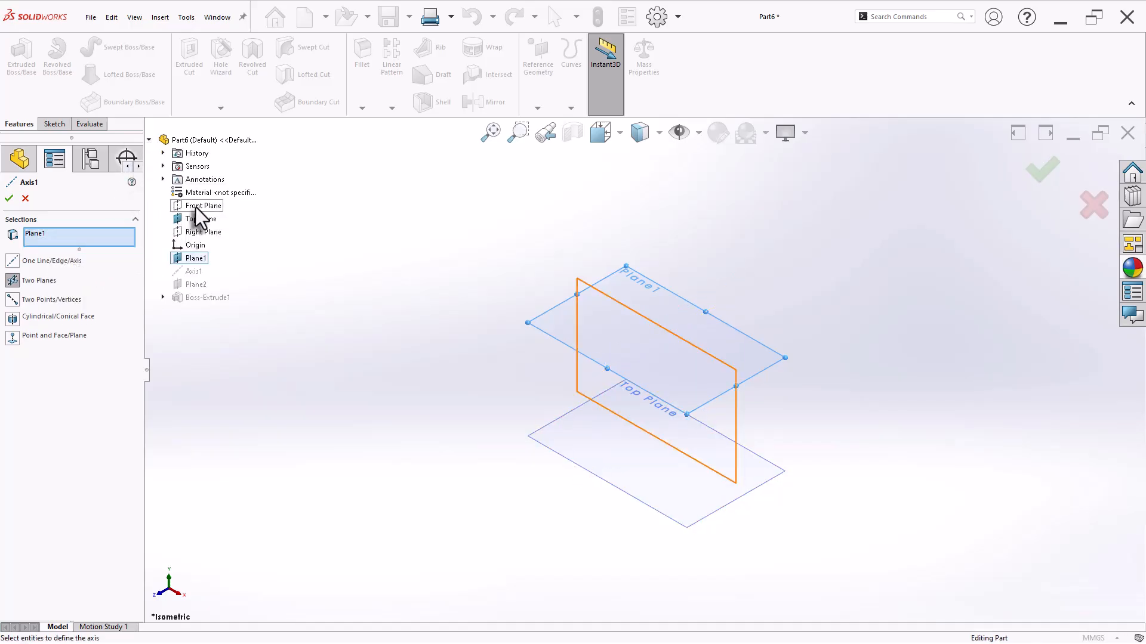
pyautogui.click(196, 206)
pyautogui.click(9, 198)
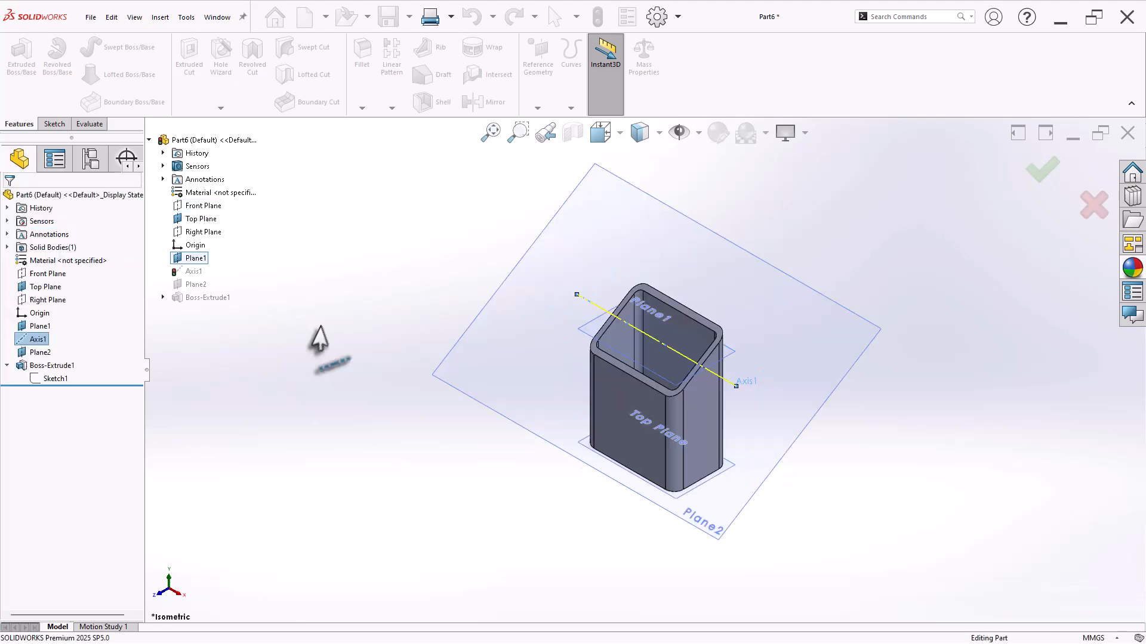
pyautogui.click(387, 465)
pyautogui.moveTo(387, 466); pyautogui.dragTo(391, 438, button='middle')
pyautogui.moveTo(800, 311); pyautogui.dragTo(785, 378, button='middle')
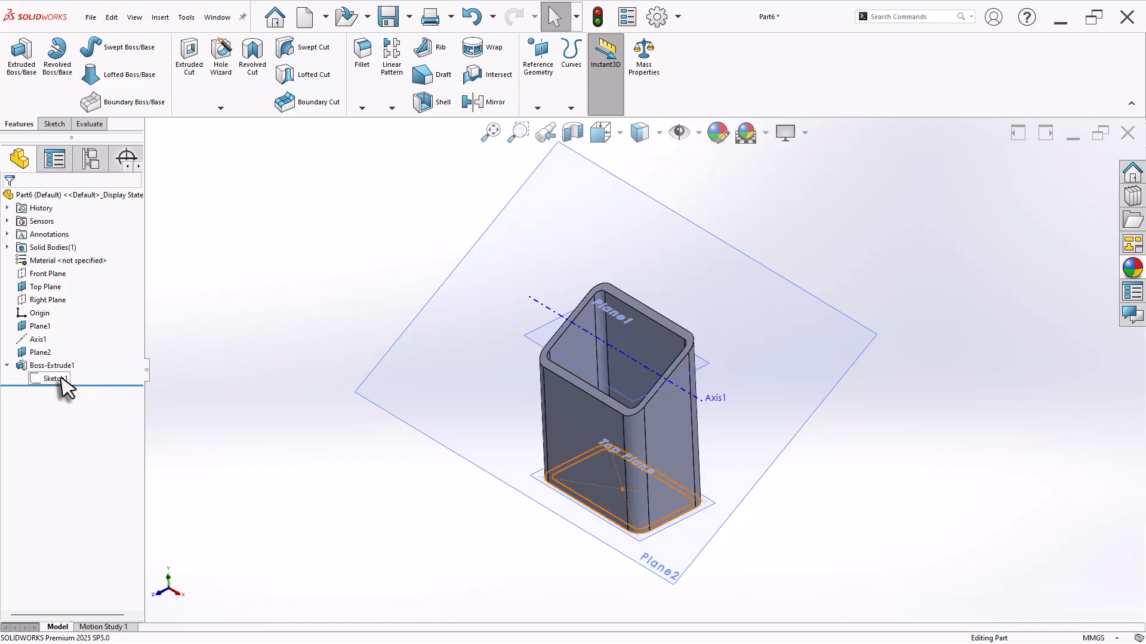
# Hide Plane1, Axis1 and Plane2, and save the part as 5.16
pyautogui.click(34, 350)
pyautogui.keyDown('ctrl'); pyautogui.click(36, 339); pyautogui.keyUp('ctrl')
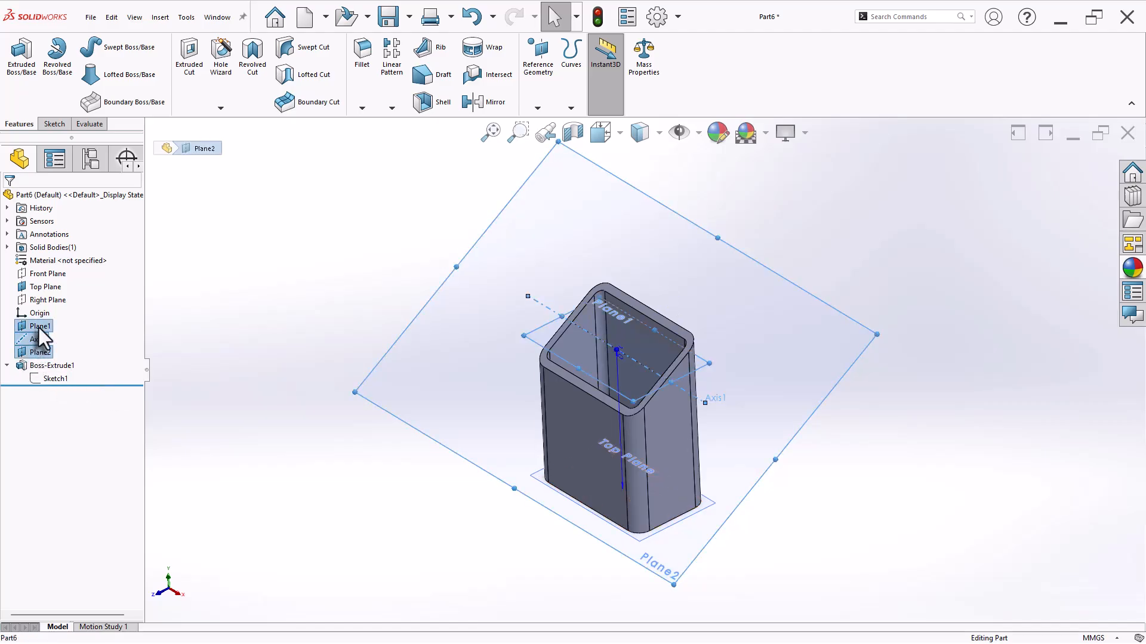
pyautogui.click(50, 311)
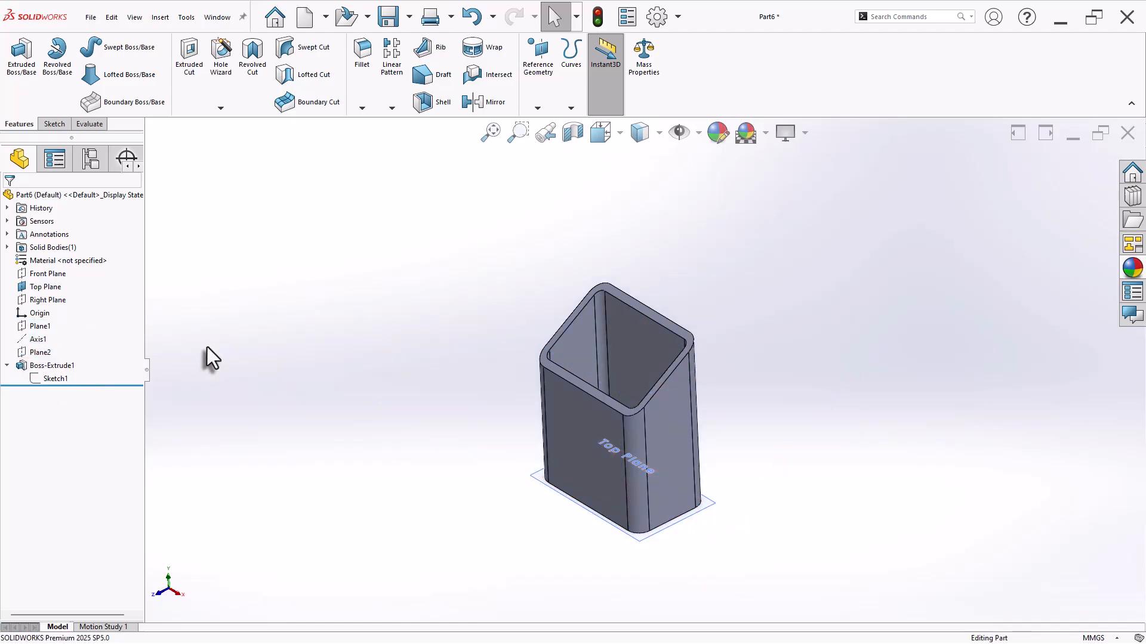
pyautogui.hotkey('ctrl', '7')
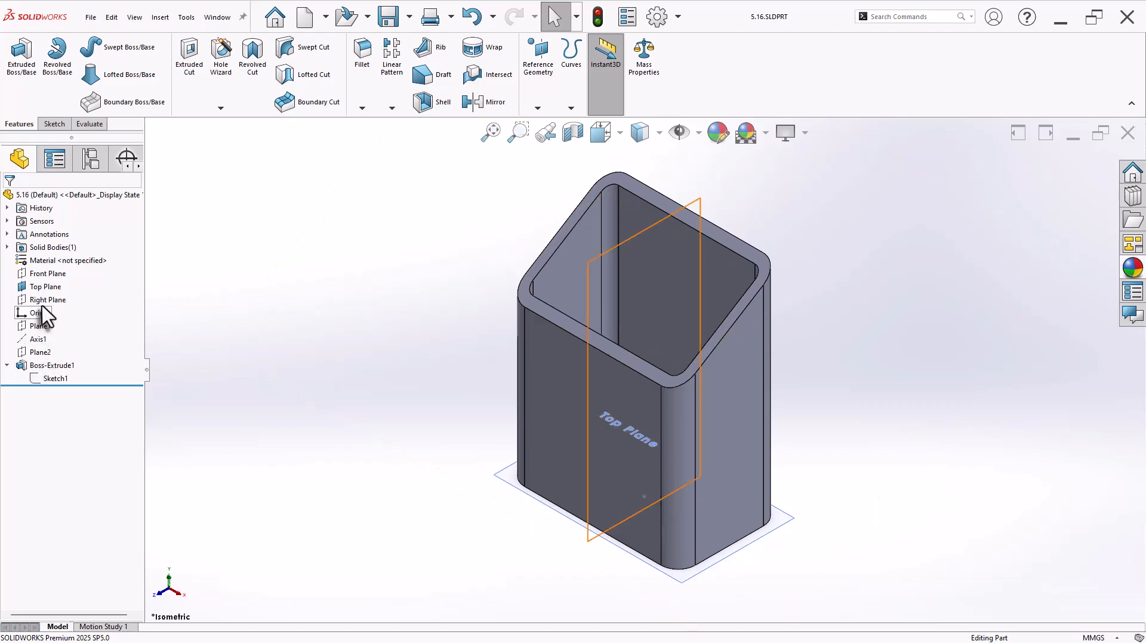
# Hide the Top Plane and save the part again
pyautogui.click(46, 287)
pyautogui.click(80, 270)
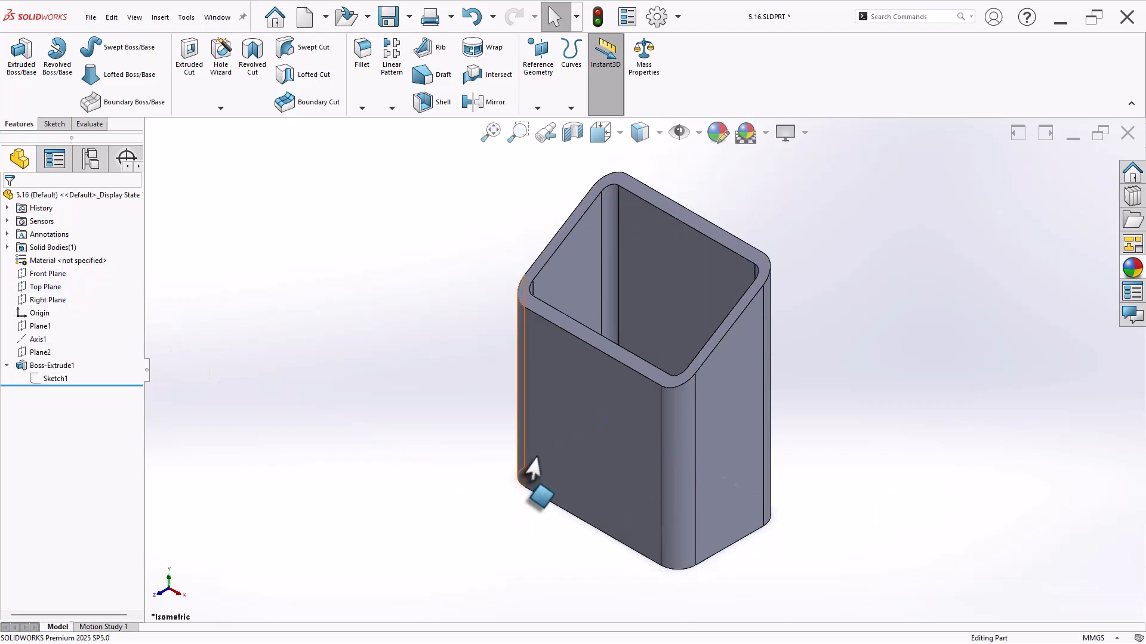
pyautogui.scroll(1, 868, 373)
pyautogui.hotkey('ctrl', 's')
# Evaluate the corrected part's mass properties and check its volume
pyautogui.moveTo(829, 422)
pyautogui.mouseDown(button='middle')
pyautogui.moveTo(831, 402)
pyautogui.moveTo(821, 432)
pyautogui.mouseUp(button='middle')
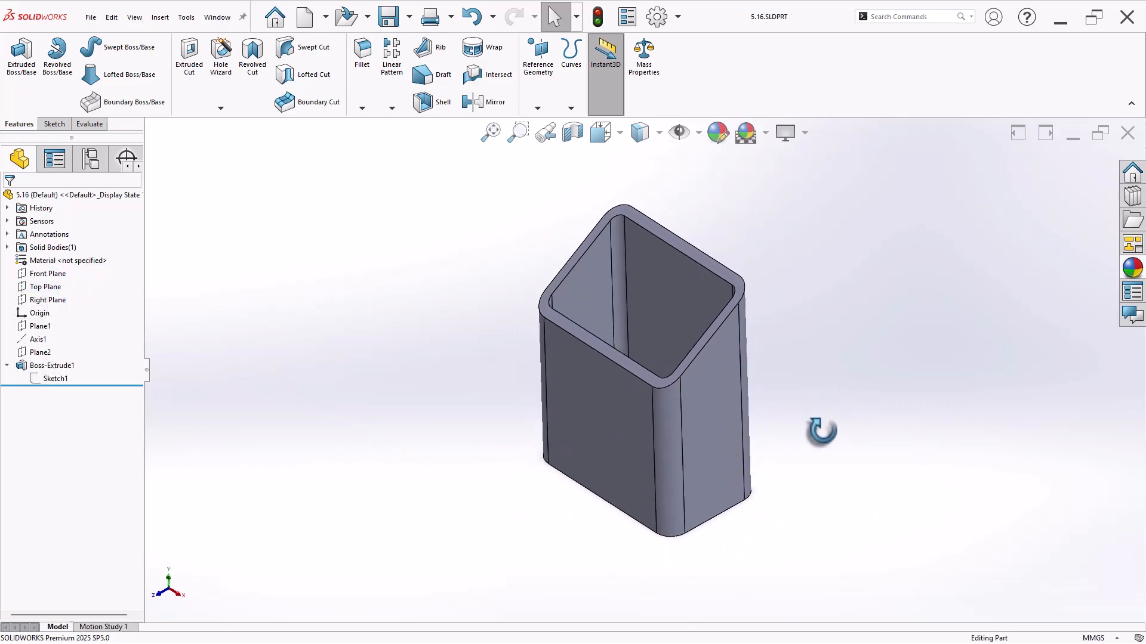
pyautogui.click(645, 62)
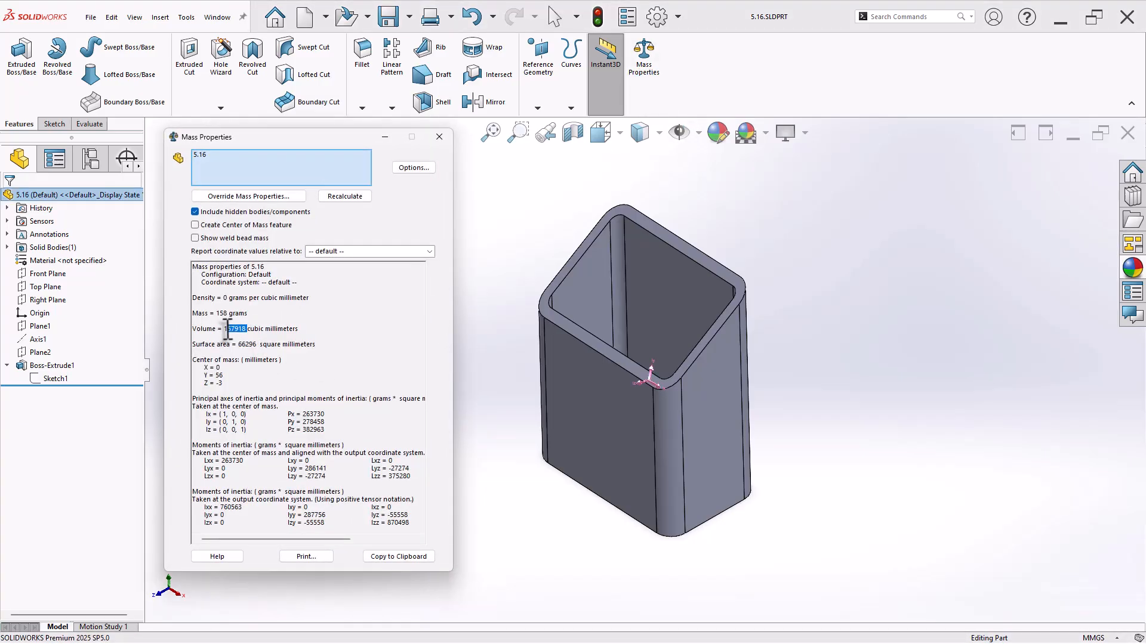